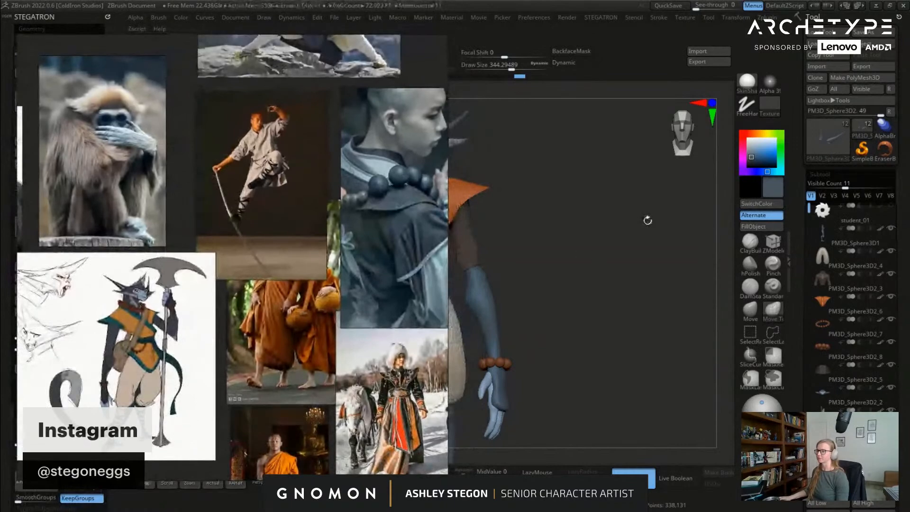
# Step: Frame the full character in front view beside the reference images and move the reference board off the canvas
pyautogui.keyDown('alt'); pyautogui.moveTo(528, 209); pyautogui.dragTo(655, 261); pyautogui.keyUp('alt')
pyautogui.moveTo(220, 339)
pyautogui.mouseDown(button='right')
pyautogui.moveTo(223, 331)
pyautogui.moveTo(211, 332)
pyautogui.mouseUp(button='right')
pyautogui.moveTo(300, 243); pyautogui.dragTo(347, 246, button='middle')
pyautogui.moveTo(657, 247)
pyautogui.mouseDown()
pyautogui.moveTo(706, 245)
pyautogui.moveTo(666, 248)
pyautogui.mouseUp()
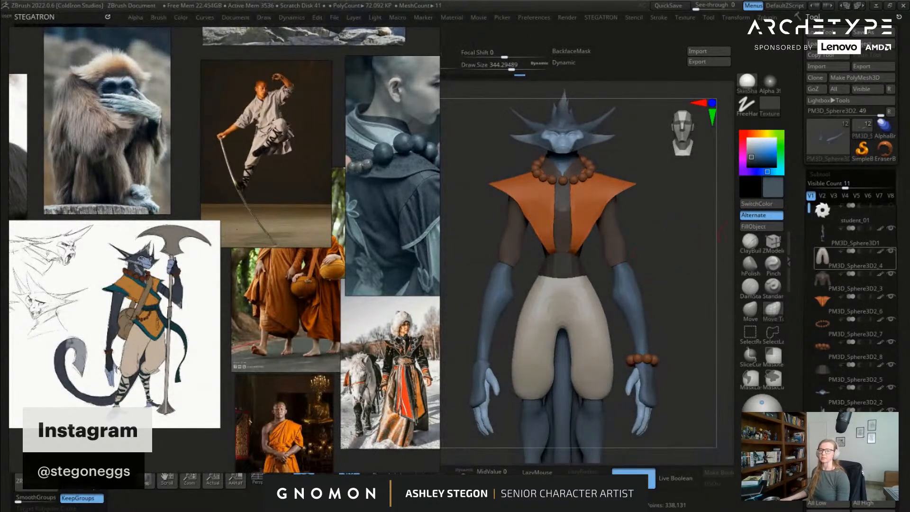
pyautogui.moveTo(824, 258)
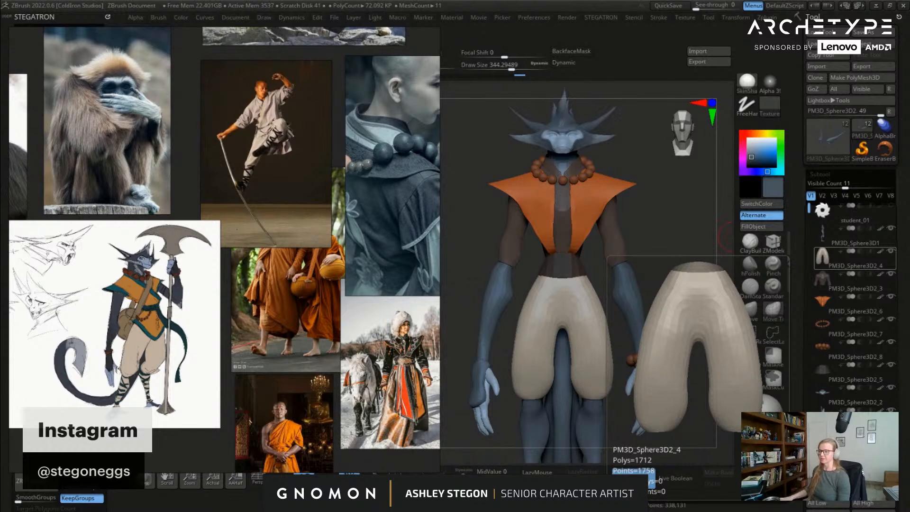
pyautogui.moveTo(350, 312); pyautogui.dragTo(0, 311, button='right')
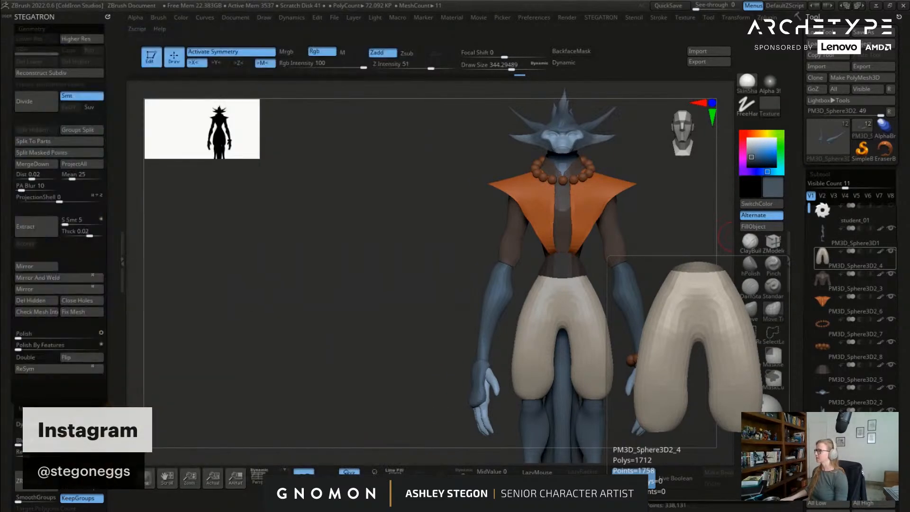
# Step: Make the character's head subtool active and inspect its polygroup wireframe from the front and side
pyautogui.keyDown('alt'); pyautogui.moveTo(594, 147); pyautogui.dragTo(469, 234); pyautogui.keyUp('alt')
pyautogui.moveTo(469, 234); pyautogui.dragTo(510, 232, button='right')
pyautogui.keyDown('alt'); pyautogui.click(485, 223); pyautogui.keyUp('alt')
pyautogui.hotkey('shift', 'f')
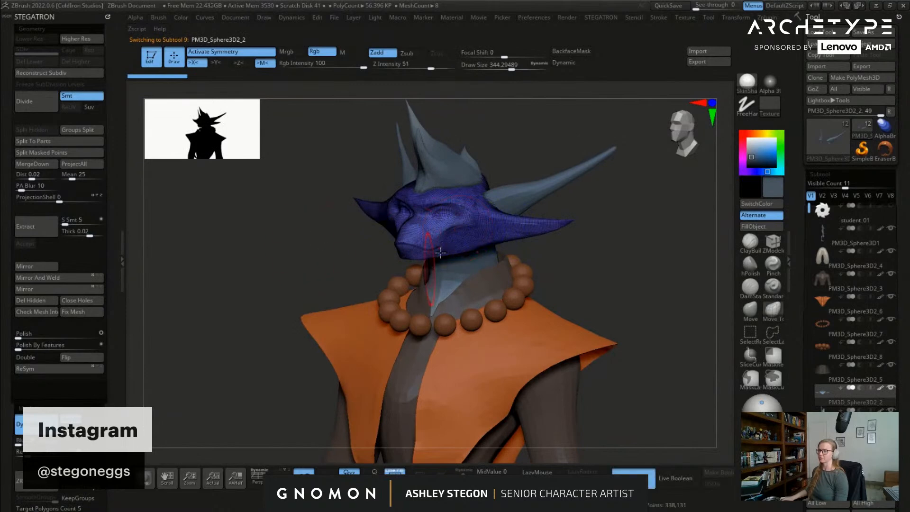
pyautogui.moveTo(399, 238); pyautogui.dragTo(477, 236, button='right')
pyautogui.moveTo(402, 240); pyautogui.dragTo(545, 241, button='right')
pyautogui.hotkey('shift', 'f')
# Step: Make the body subtool active, check its polygroup wireframe and step it up to a higher subdivision level
pyautogui.keyDown('alt'); pyautogui.moveTo(477, 403); pyautogui.dragTo(460, 166, button='right'); pyautogui.keyUp('alt')
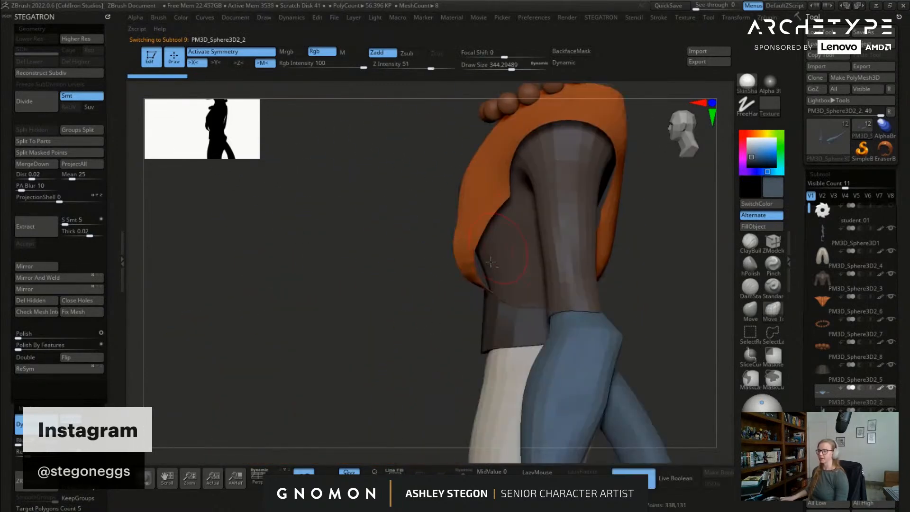
pyautogui.keyDown('alt'); pyautogui.moveTo(519, 336); pyautogui.dragTo(503, 214, button='right'); pyautogui.keyUp('alt')
pyautogui.keyDown('alt'); pyautogui.click(525, 278); pyautogui.keyUp('alt')
pyautogui.hotkey('shift', 'f')
pyautogui.moveTo(524, 278); pyautogui.dragTo(495, 245, button='right')
pyautogui.press('d')
pyautogui.press('d')
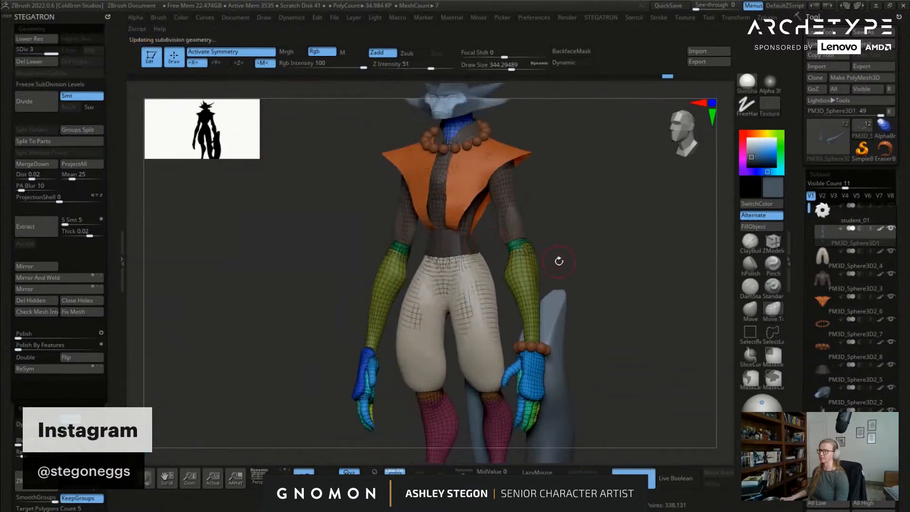
pyautogui.hotkey('shift', 'f')
# Step: Make the head subtool active again and switch to the Move Topological brush
pyautogui.moveTo(559, 262); pyautogui.dragTo(575, 279, button='right')
pyautogui.moveTo(473, 278); pyautogui.dragTo(440, 281, button='right')
pyautogui.keyDown('alt'); pyautogui.click(429, 246); pyautogui.keyUp('alt')
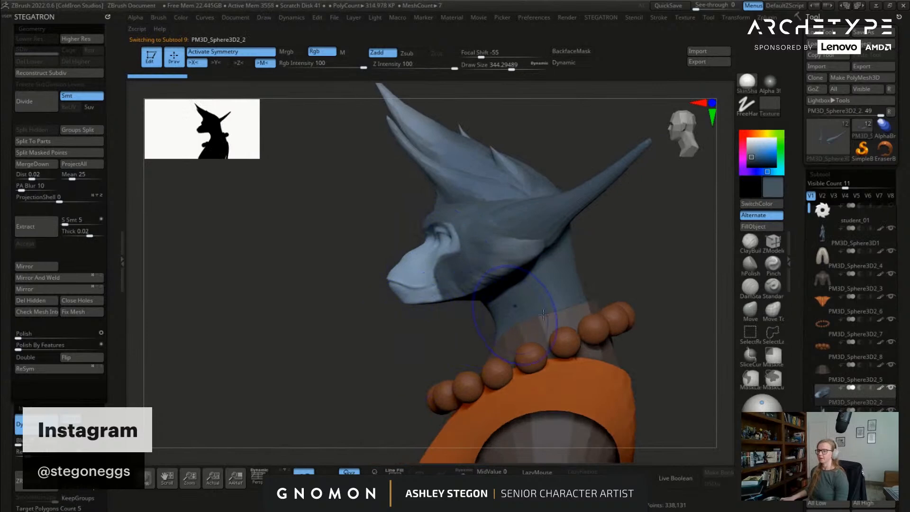
pyautogui.press('b')
pyautogui.press('m')
pyautogui.press('t')
pyautogui.click(761, 408)
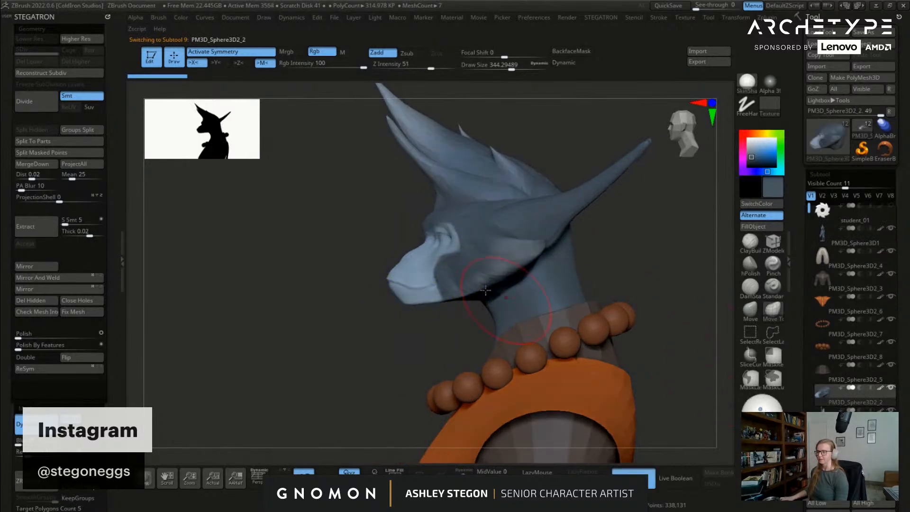
# Step: Display the head's polygroup wireframe and set the draw size to about 158
pyautogui.moveTo(454, 289)
pyautogui.mouseDown(button='right')
pyautogui.moveTo(414, 258)
pyautogui.moveTo(284, 290)
pyautogui.mouseUp(button='right')
pyautogui.hotkey('shift', 'f')
pyautogui.press('s')
pyautogui.moveTo(285, 289); pyautogui.dragTo(270, 292)
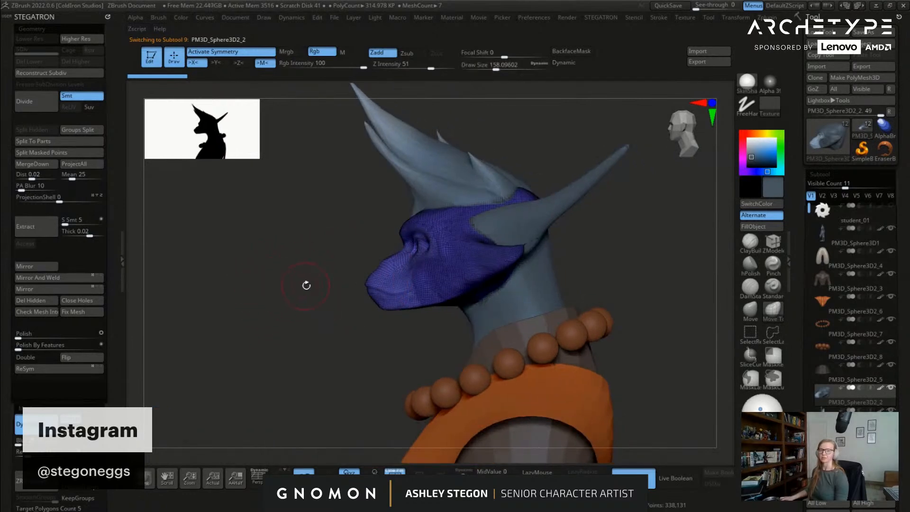
pyautogui.keyDown('ctrl'); pyautogui.moveTo(324, 263); pyautogui.dragTo(317, 281, button='right'); pyautogui.keyUp('ctrl')
pyautogui.moveTo(299, 352); pyautogui.dragTo(381, 329, button='right')
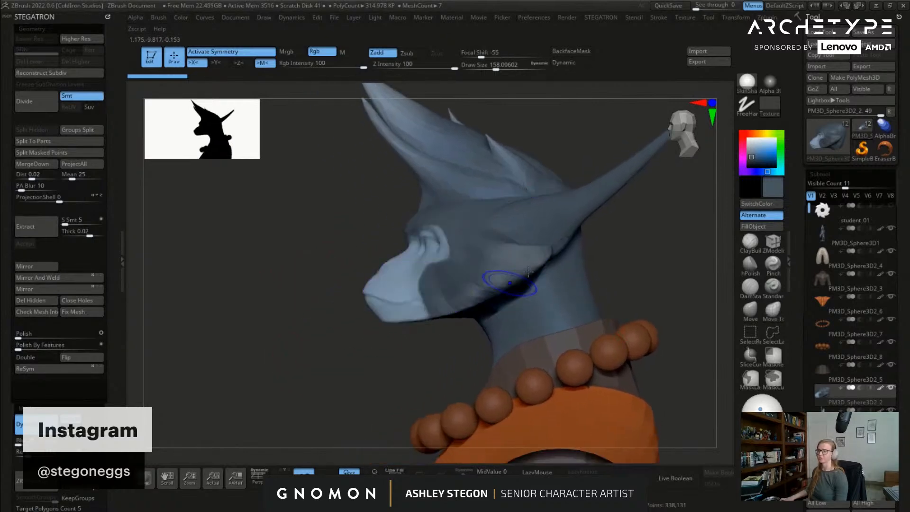
# Step: Duplicate the head subtool and isolate the copy with its wireframe displayed
pyautogui.scroll(-5, 844, 284)
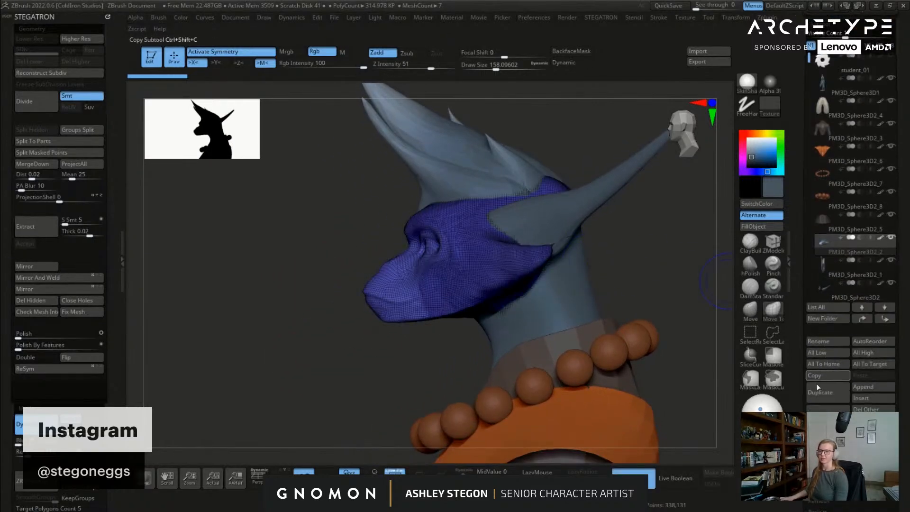
pyautogui.click(827, 391)
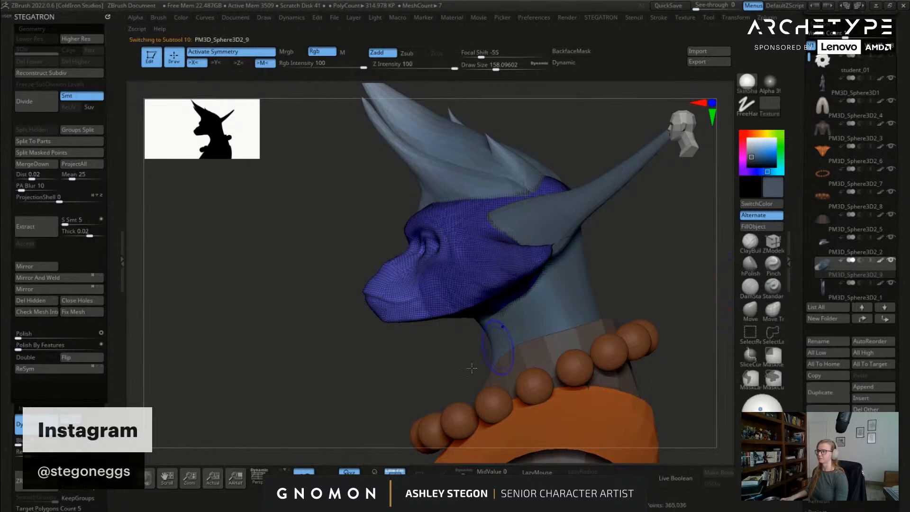
pyautogui.click(462, 471)
pyautogui.moveTo(444, 351); pyautogui.dragTo(569, 246, button='right')
pyautogui.hotkey('shift', 'f')
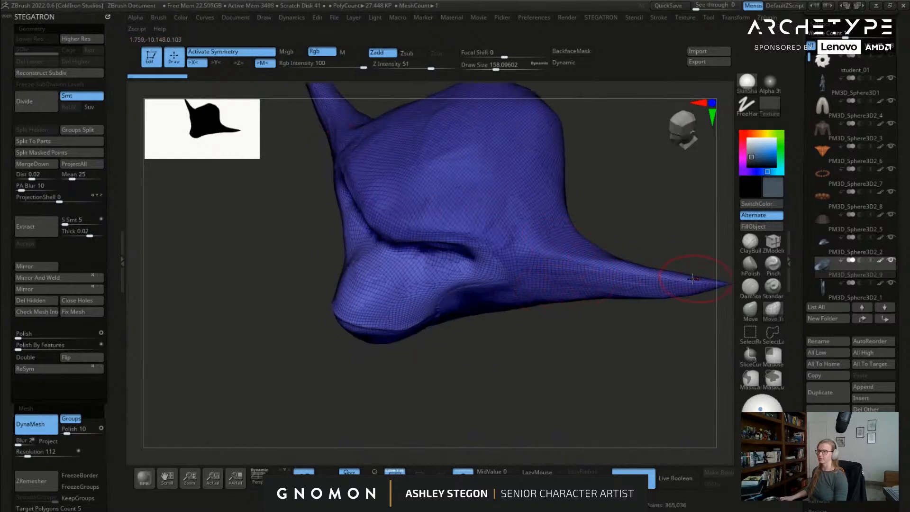
# Step: Set the draw size to about 74 and keep the wireframe displayed on the duplicated head
pyautogui.moveTo(580, 312); pyautogui.dragTo(493, 294, button='right')
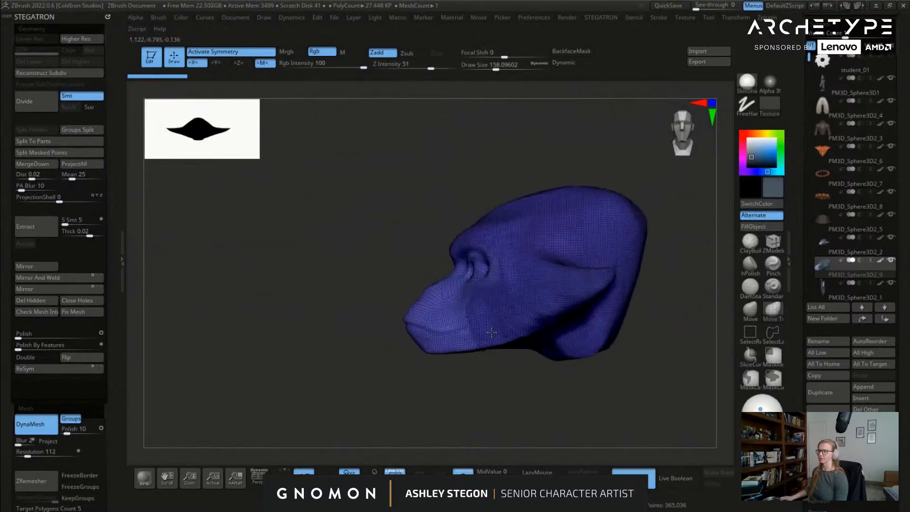
pyautogui.hotkey('shift', 'f')
pyautogui.moveTo(379, 280)
pyautogui.keyDown('alt'); pyautogui.mouseDown(button='right')
pyautogui.moveTo(362, 267)
pyautogui.moveTo(372, 270)
pyautogui.mouseUp(button='right'); pyautogui.keyUp('alt')
pyautogui.press('s')
pyautogui.moveTo(371, 270); pyautogui.dragTo(366, 269)
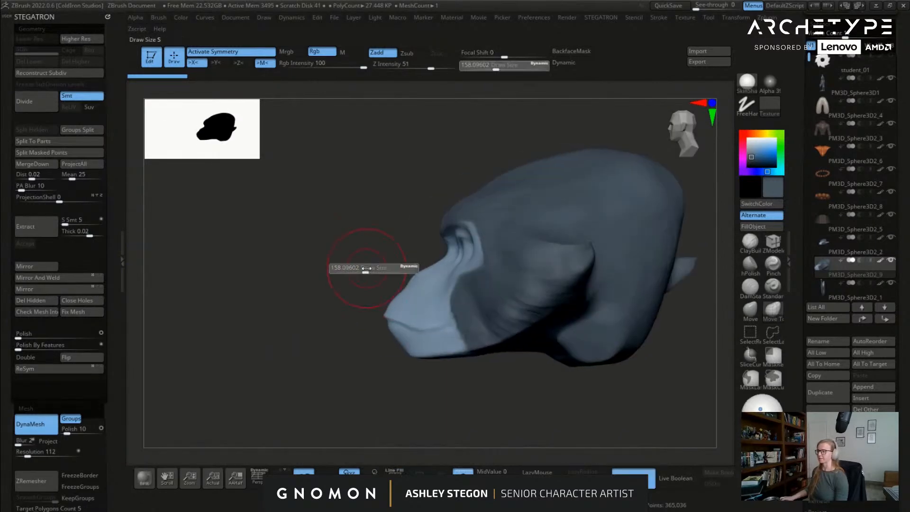
pyautogui.hotkey('shift', 'f')
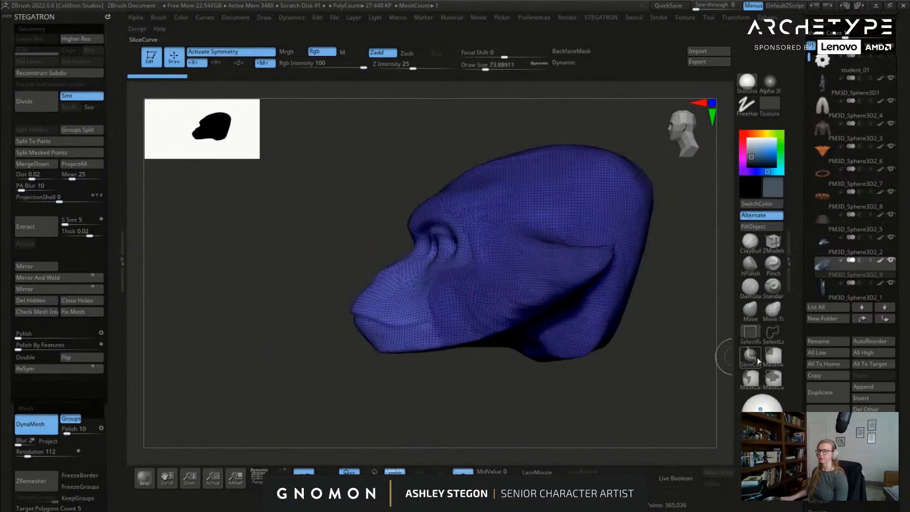
# Step: Slice the head in side view with SliceCurve, curving around the eye socket and muzzle to separate the face polygroup
pyautogui.moveTo(351, 258)
pyautogui.keyDown('alt'); pyautogui.mouseDown(button='right')
pyautogui.moveTo(333, 255)
pyautogui.moveTo(341, 255)
pyautogui.mouseUp(button='right'); pyautogui.keyUp('alt')
pyautogui.moveTo(286, 258)
pyautogui.keyDown('ctrl'); pyautogui.keyDown('shift'); pyautogui.mouseDown()
pyautogui.moveTo(382, 209)
pyautogui.moveTo(423, 205)
pyautogui.mouseUp(); pyautogui.keyUp('shift'); pyautogui.keyUp('ctrl')
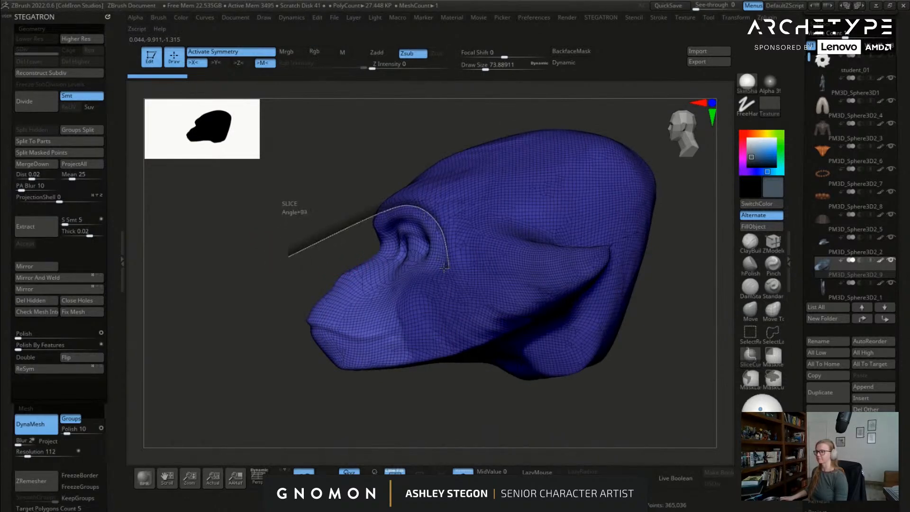
pyautogui.keyDown('ctrl'); pyautogui.keyDown('shift'); pyautogui.moveTo(436, 271); pyautogui.dragTo(415, 276); pyautogui.keyUp('shift'); pyautogui.keyUp('ctrl')
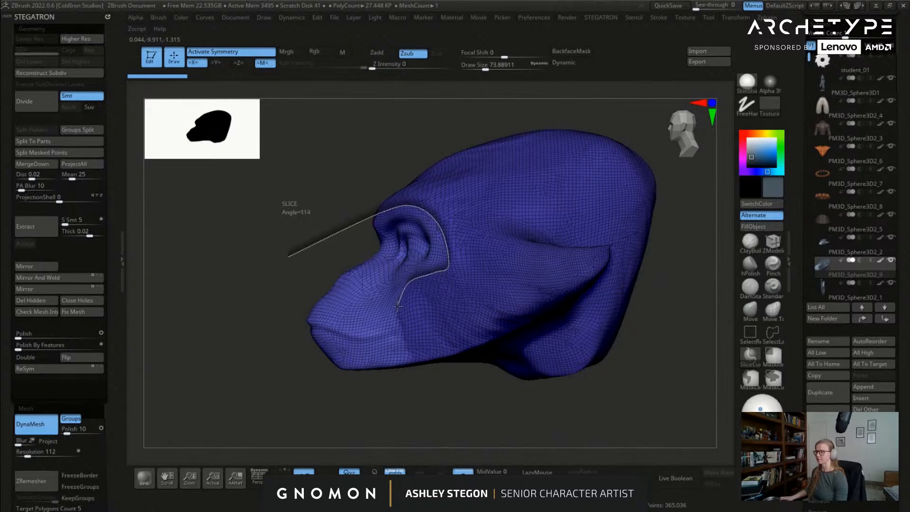
pyautogui.keyDown('ctrl'); pyautogui.keyDown('shift'); pyautogui.moveTo(402, 347); pyautogui.dragTo(411, 407); pyautogui.keyUp('shift'); pyautogui.keyUp('ctrl')
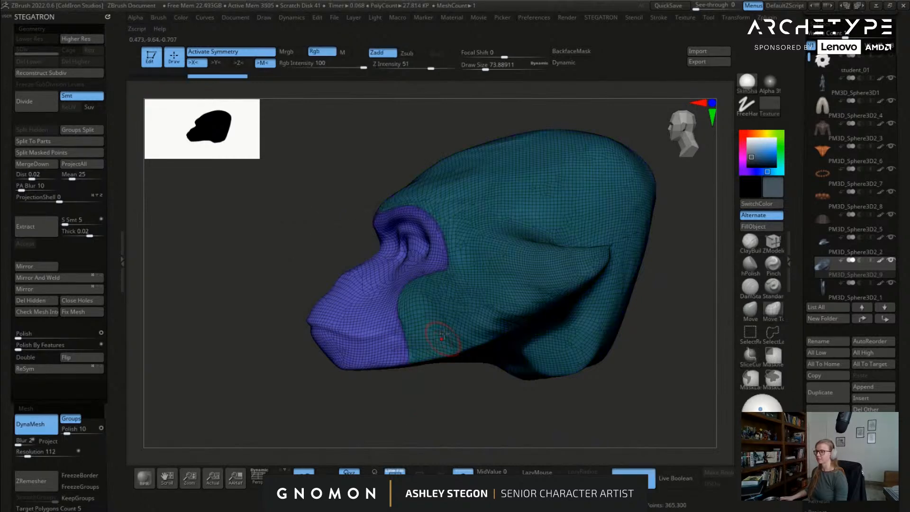
# Step: Switch the selection tool to SelectRect and hide the face so only the skull and ears polygroup is shown
pyautogui.moveTo(479, 298)
pyautogui.mouseDown(button='right')
pyautogui.moveTo(446, 297)
pyautogui.moveTo(492, 298)
pyautogui.moveTo(455, 301)
pyautogui.moveTo(468, 300)
pyautogui.mouseUp(button='right')
pyautogui.hotkey('ctrl', 'shift')
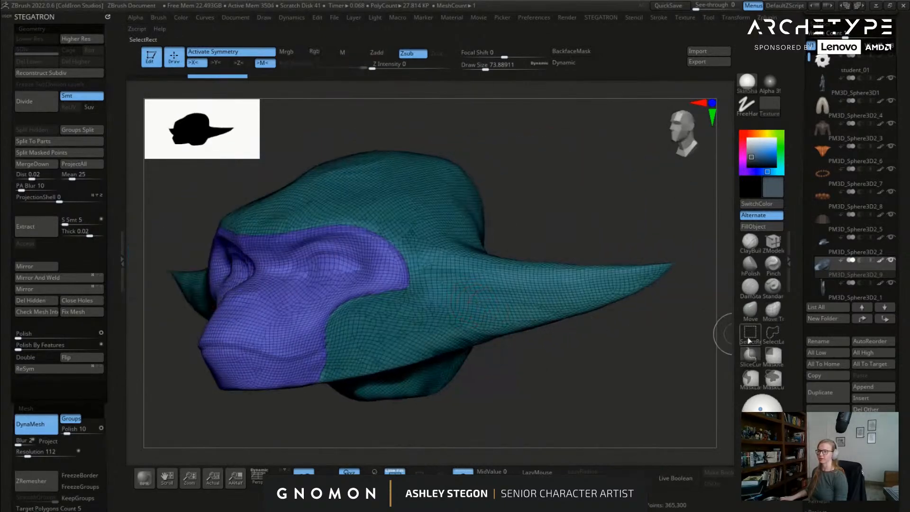
pyautogui.keyDown('ctrl'); pyautogui.keyDown('shift'); pyautogui.click(750, 333); pyautogui.keyUp('shift'); pyautogui.keyUp('ctrl')
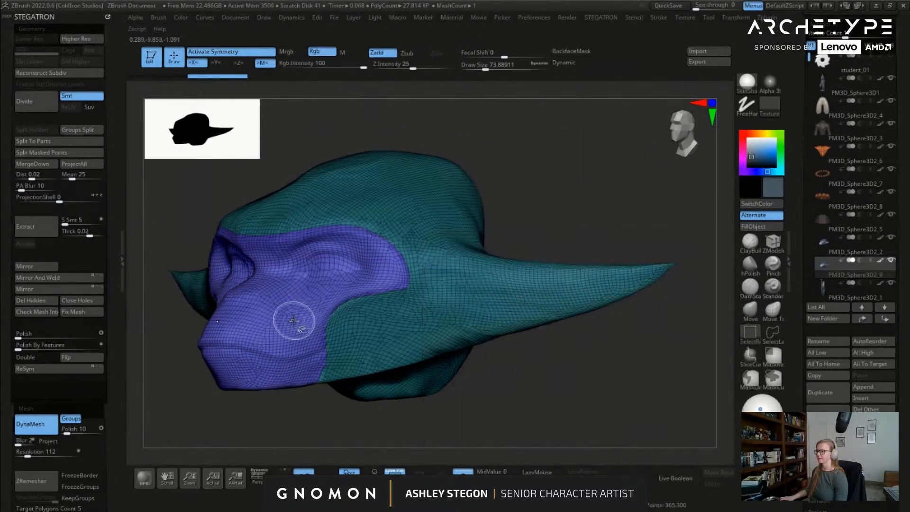
pyautogui.keyDown('ctrl'); pyautogui.keyDown('shift'); pyautogui.click(497, 328); pyautogui.keyUp('shift'); pyautogui.keyUp('ctrl')
pyautogui.moveTo(554, 331); pyautogui.dragTo(526, 330, button='right')
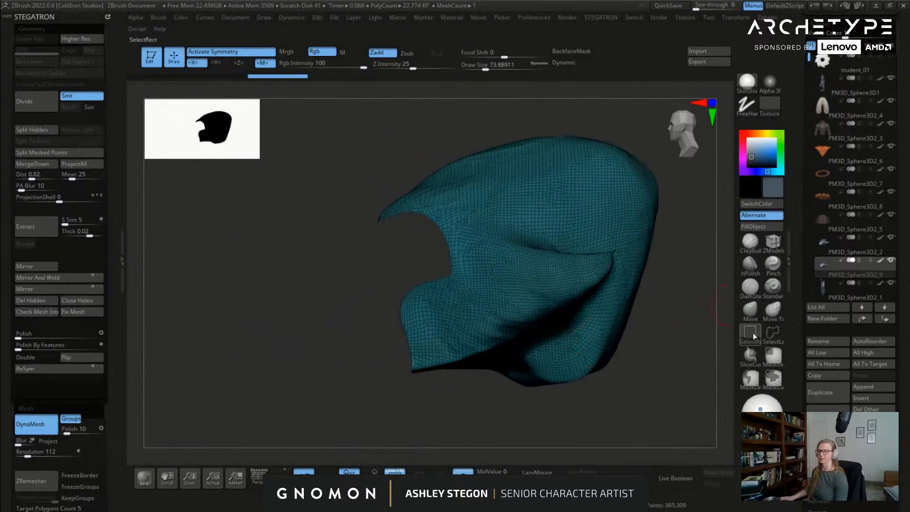
# Step: Slice the crown of the skull into its own polygroup with SliceCurve and isolate the remaining sides of the head
pyautogui.keyDown('ctrl'); pyautogui.keyDown('shift'); pyautogui.click(750, 356); pyautogui.keyUp('shift'); pyautogui.keyUp('ctrl')
pyautogui.moveTo(392, 259)
pyautogui.keyDown('ctrl'); pyautogui.keyDown('shift'); pyautogui.mouseDown()
pyautogui.moveTo(513, 195)
pyautogui.moveTo(620, 183)
pyautogui.mouseUp(); pyautogui.keyUp('shift'); pyautogui.keyUp('ctrl')
pyautogui.keyDown('ctrl'); pyautogui.keyDown('shift'); pyautogui.moveTo(695, 181); pyautogui.dragTo(694, 182); pyautogui.keyUp('shift'); pyautogui.keyUp('ctrl')
pyautogui.moveTo(695, 185); pyautogui.dragTo(507, 183, button='right')
pyautogui.keyDown('ctrl'); pyautogui.keyDown('shift'); pyautogui.click(593, 210); pyautogui.keyUp('shift'); pyautogui.keyUp('ctrl')
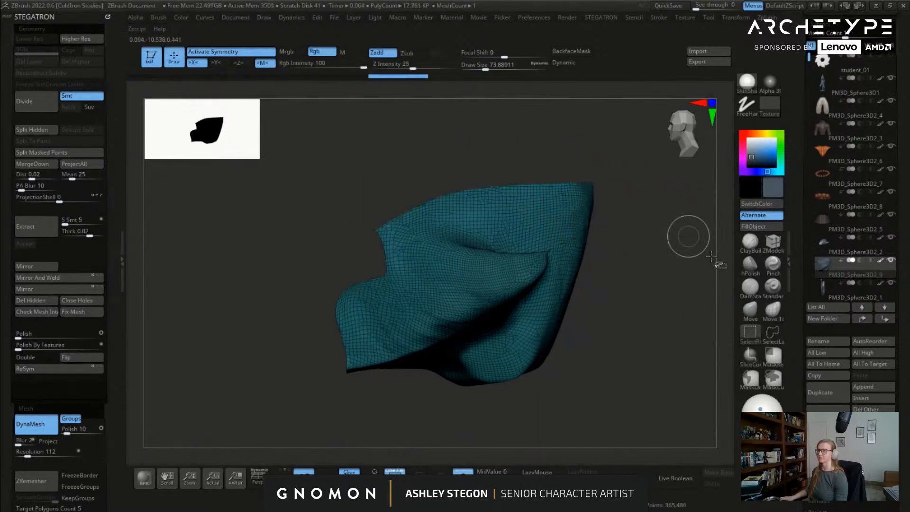
# Step: Slice the lower back of the head into a separate polygroup and show the whole head again
pyautogui.moveTo(665, 348); pyautogui.dragTo(432, 242, button='right')
pyautogui.keyDown('ctrl'); pyautogui.keyDown('shift'); pyautogui.moveTo(433, 242); pyautogui.dragTo(497, 321); pyautogui.keyUp('shift'); pyautogui.keyUp('ctrl')
pyautogui.moveTo(515, 337); pyautogui.dragTo(523, 320, button='right')
pyautogui.keyDown('ctrl'); pyautogui.keyDown('shift'); pyautogui.click(512, 345); pyautogui.keyUp('shift'); pyautogui.keyUp('ctrl')
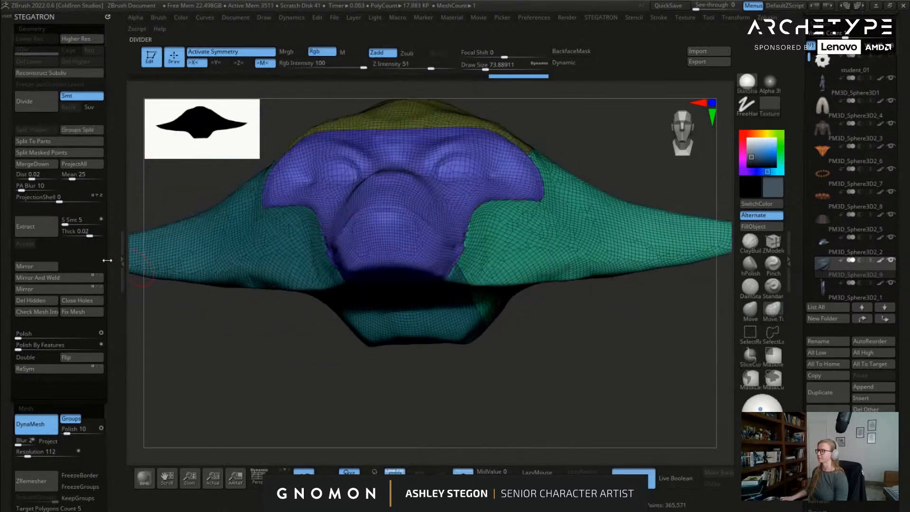
# Step: Mirror and weld the head so its polygroups match on both sides, and isolate the side-and-ear polygroup
pyautogui.click(42, 291)
pyautogui.click(68, 278)
pyautogui.moveTo(518, 261); pyautogui.dragTo(721, 330, button='right')
pyautogui.keyDown('ctrl'); pyautogui.keyDown('shift'); pyautogui.click(561, 257); pyautogui.keyUp('shift'); pyautogui.keyUp('ctrl')
pyautogui.moveTo(560, 257); pyautogui.dragTo(503, 264, button='right')
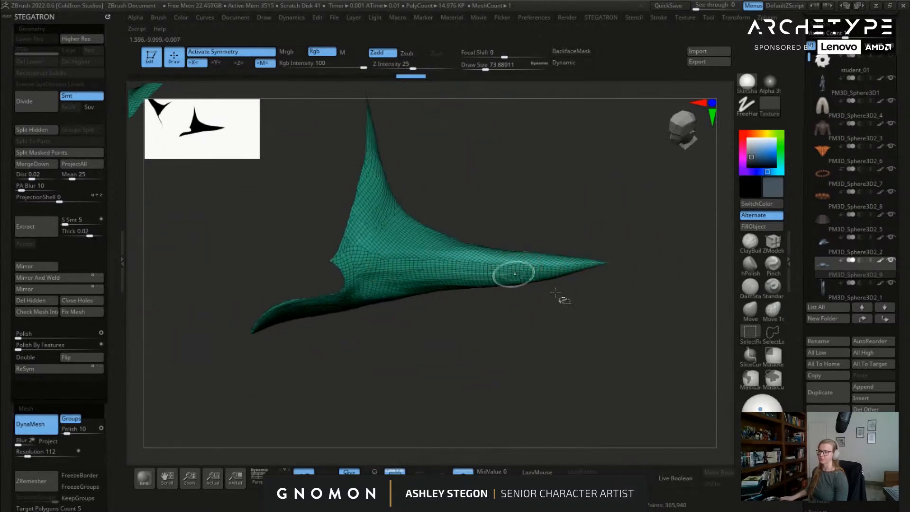
# Step: Slice the ear crosswise at its base, middle and near the tip into separate polygroups, and show the whole head
pyautogui.keyDown('ctrl'); pyautogui.keyDown('shift'); pyautogui.moveTo(419, 177); pyautogui.dragTo(376, 342); pyautogui.keyUp('shift'); pyautogui.keyUp('ctrl')
pyautogui.keyDown('ctrl'); pyautogui.keyDown('shift'); pyautogui.moveTo(456, 198); pyautogui.dragTo(452, 327); pyautogui.keyUp('shift'); pyautogui.keyUp('ctrl')
pyautogui.keyDown('ctrl'); pyautogui.keyDown('shift'); pyautogui.moveTo(533, 214); pyautogui.dragTo(537, 332); pyautogui.keyUp('shift'); pyautogui.keyUp('ctrl')
pyautogui.moveTo(586, 344); pyautogui.dragTo(406, 279, button='right')
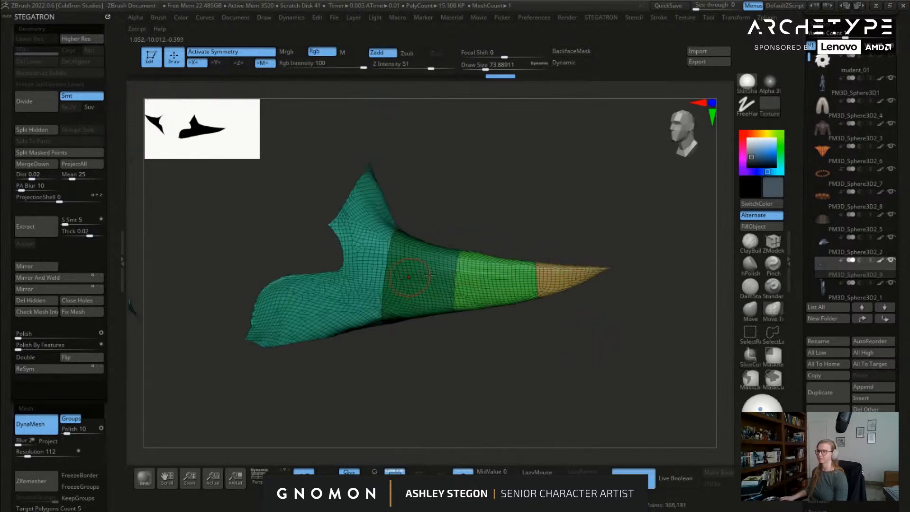
pyautogui.moveTo(571, 279); pyautogui.dragTo(402, 332, button='right')
pyautogui.keyDown('ctrl'); pyautogui.keyDown('shift'); pyautogui.click(458, 374); pyautogui.keyUp('shift'); pyautogui.keyUp('ctrl')
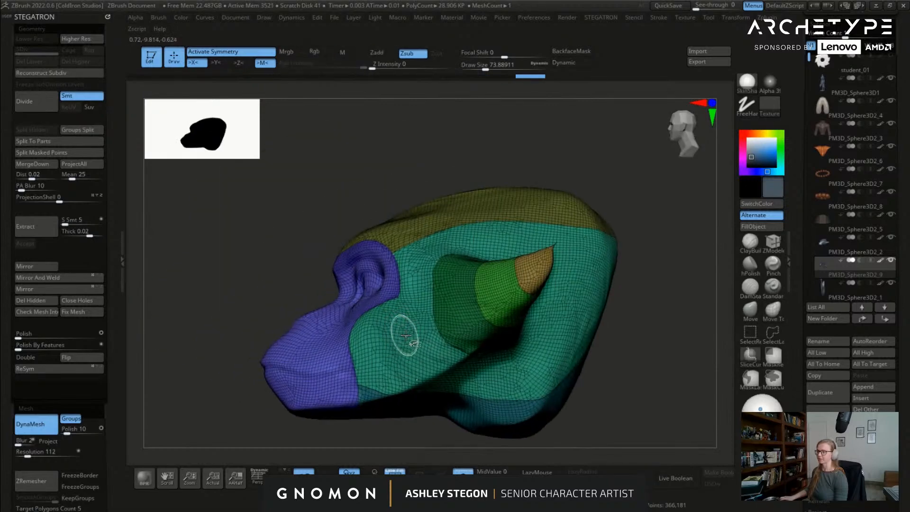
# Step: Isolate the side-of-head polygroup around the ear opening and slice it vertically into front and back polygroups
pyautogui.keyDown('ctrl'); pyautogui.keyDown('shift'); pyautogui.click(408, 356); pyautogui.keyUp('shift'); pyautogui.keyUp('ctrl')
pyautogui.moveTo(488, 467); pyautogui.dragTo(471, 309, button='right')
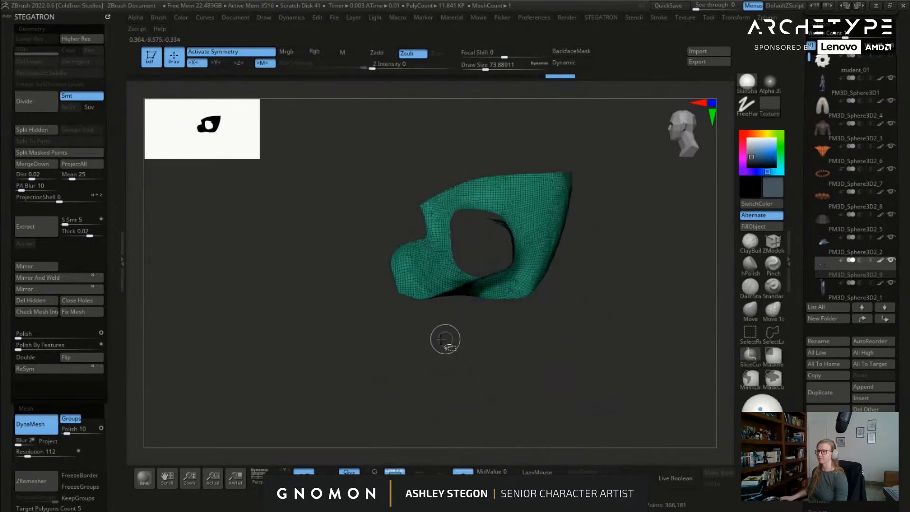
pyautogui.moveTo(440, 315)
pyautogui.keyDown('ctrl'); pyautogui.keyDown('shift'); pyautogui.mouseDown()
pyautogui.moveTo(488, 271)
pyautogui.moveTo(496, 177)
pyautogui.mouseUp(); pyautogui.keyUp('shift'); pyautogui.keyUp('ctrl')
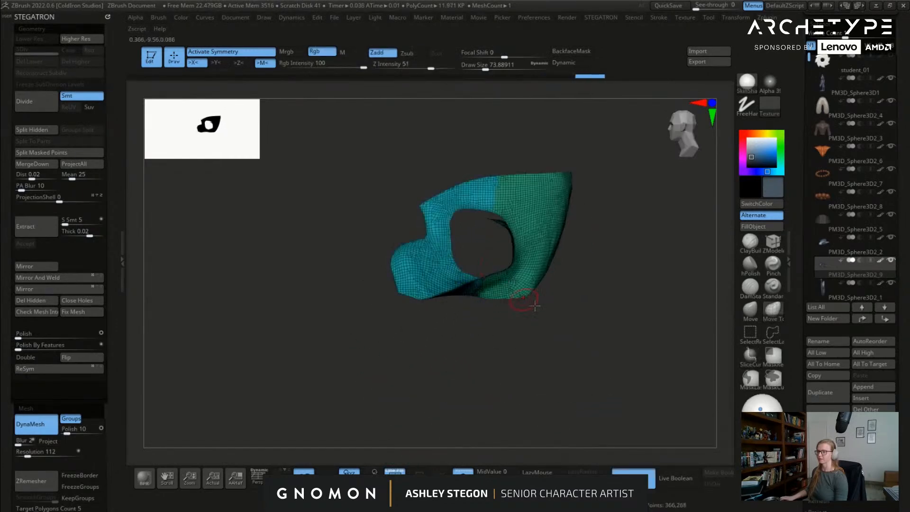
pyautogui.hotkey('ctrl', 'shift')
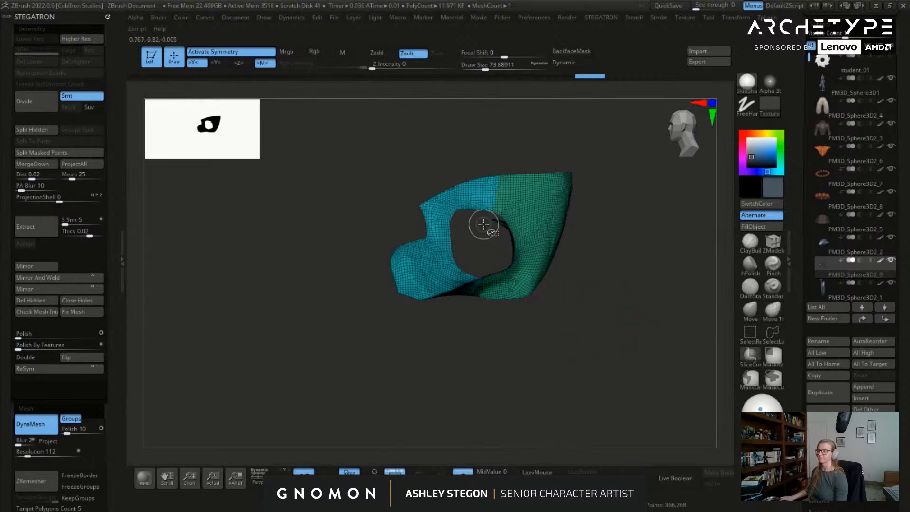
pyautogui.moveTo(471, 228); pyautogui.dragTo(382, 272, button='right')
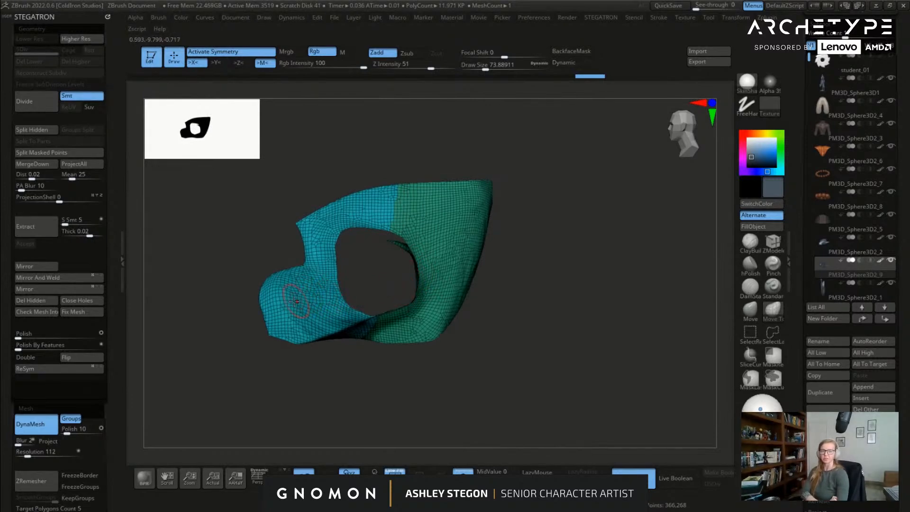
# Step: Try another short slice through the side-of-head piece just above the ear opening
pyautogui.moveTo(301, 243); pyautogui.dragTo(388, 269)
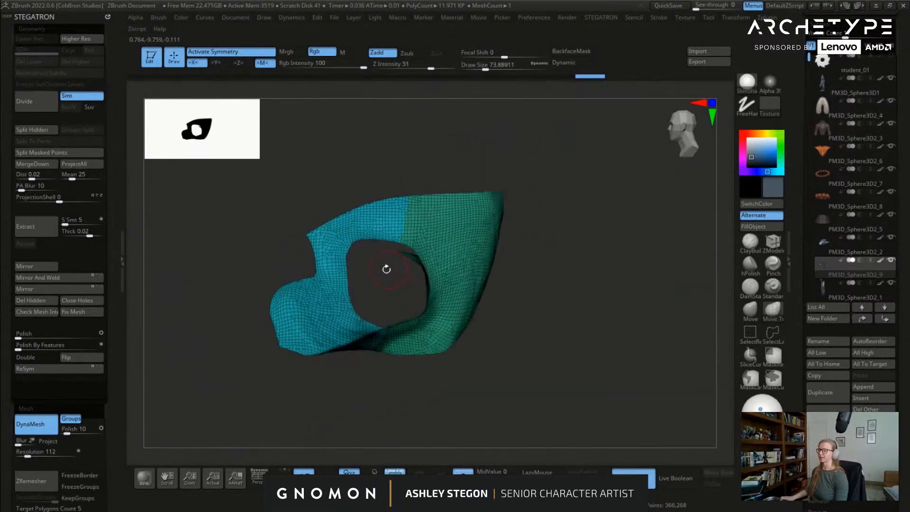
pyautogui.hotkey('ctrl', 'shift')
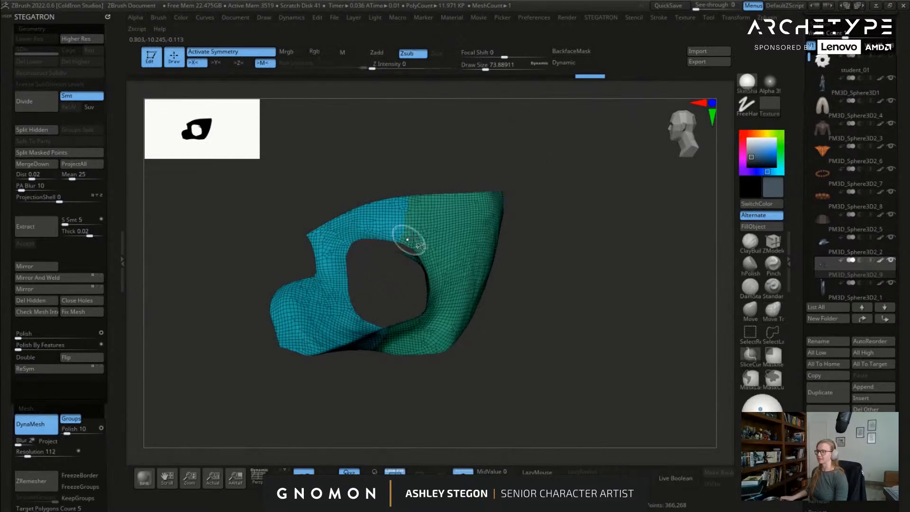
pyautogui.keyDown('ctrl'); pyautogui.keyDown('shift'); pyautogui.moveTo(400, 227); pyautogui.dragTo(408, 174); pyautogui.keyUp('shift'); pyautogui.keyUp('ctrl')
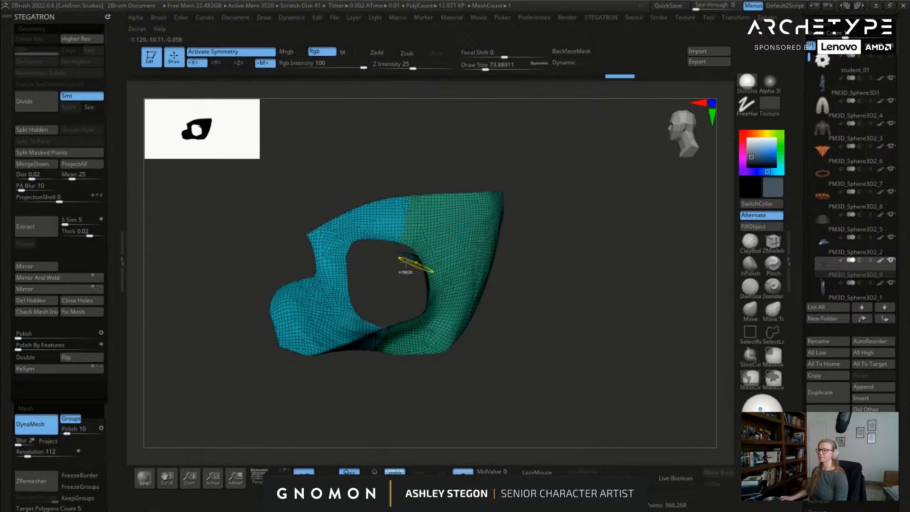
pyautogui.moveTo(396, 258); pyautogui.dragTo(400, 311)
pyautogui.keyDown('shift'); pyautogui.moveTo(389, 256); pyautogui.dragTo(395, 267); pyautogui.keyUp('shift')
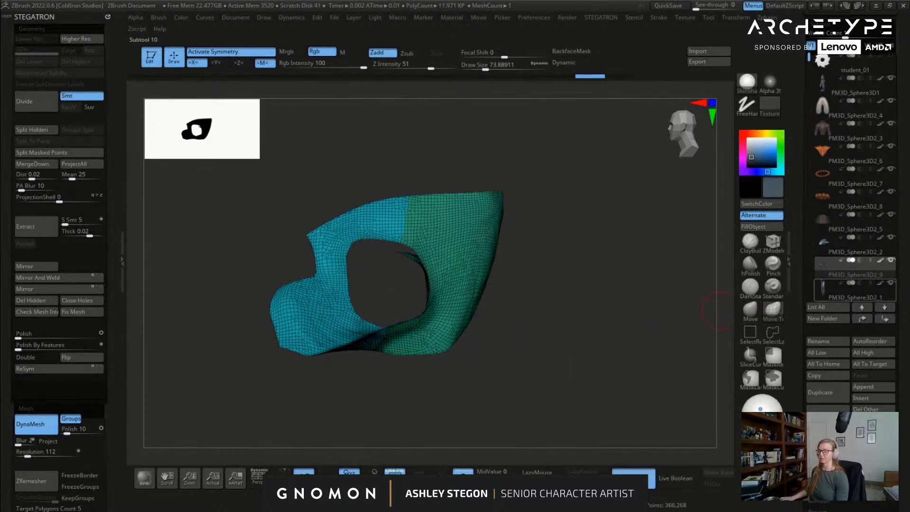
# Step: Show the whole head, isolate the back-of-head polygroup to examine its shape, and bring the rest of the head back
pyautogui.moveTo(823, 288)
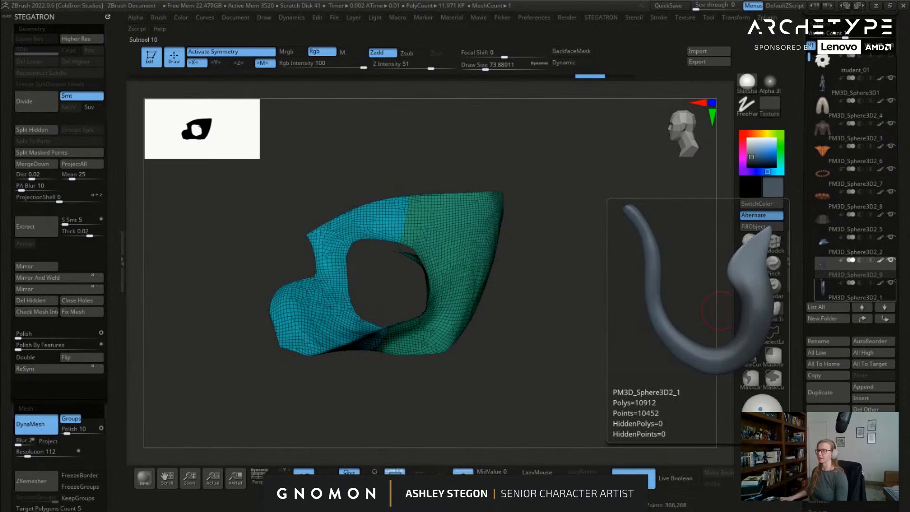
pyautogui.moveTo(407, 266)
pyautogui.mouseDown()
pyautogui.moveTo(498, 313)
pyautogui.moveTo(455, 307)
pyautogui.moveTo(419, 365)
pyautogui.moveTo(424, 284)
pyautogui.mouseUp()
pyautogui.click(748, 357)
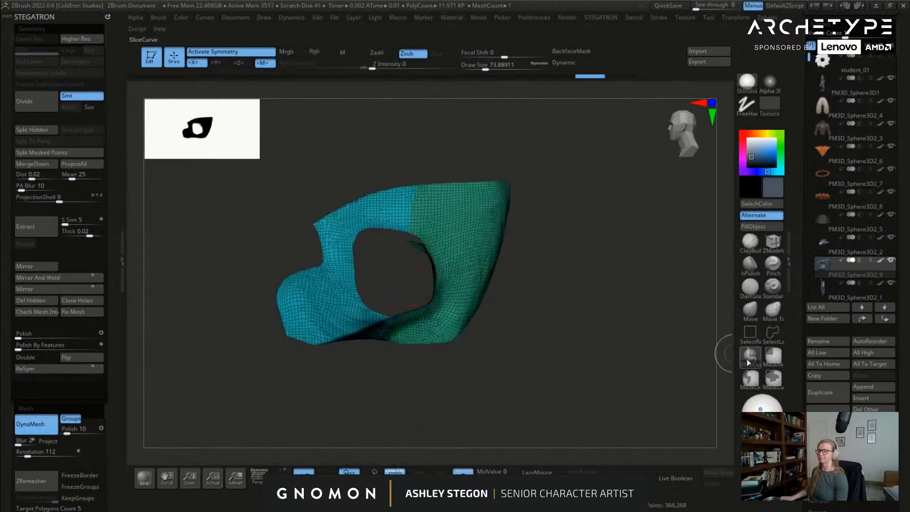
pyautogui.keyDown('ctrl'); pyautogui.keyDown('shift'); pyautogui.click(616, 303); pyautogui.keyUp('shift'); pyautogui.keyUp('ctrl')
pyautogui.moveTo(587, 284); pyautogui.dragTo(626, 297)
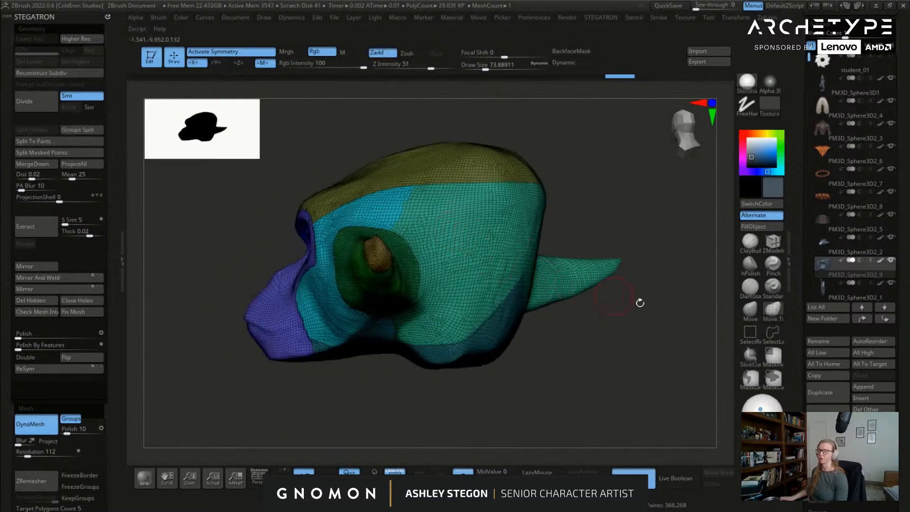
pyautogui.click(750, 332)
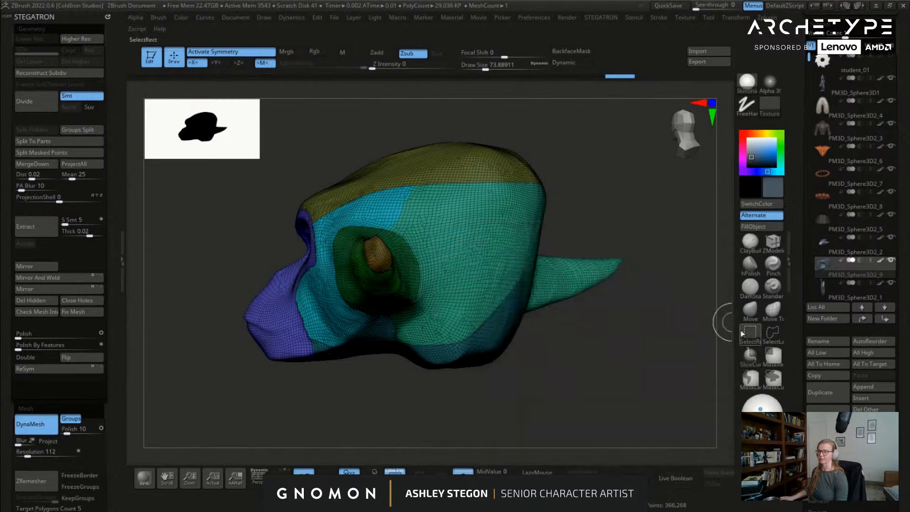
pyautogui.keyDown('ctrl'); pyautogui.keyDown('shift'); pyautogui.click(464, 260); pyautogui.keyUp('shift'); pyautogui.keyUp('ctrl')
pyautogui.moveTo(468, 257)
pyautogui.mouseDown()
pyautogui.moveTo(457, 256)
pyautogui.moveTo(465, 255)
pyautogui.mouseUp()
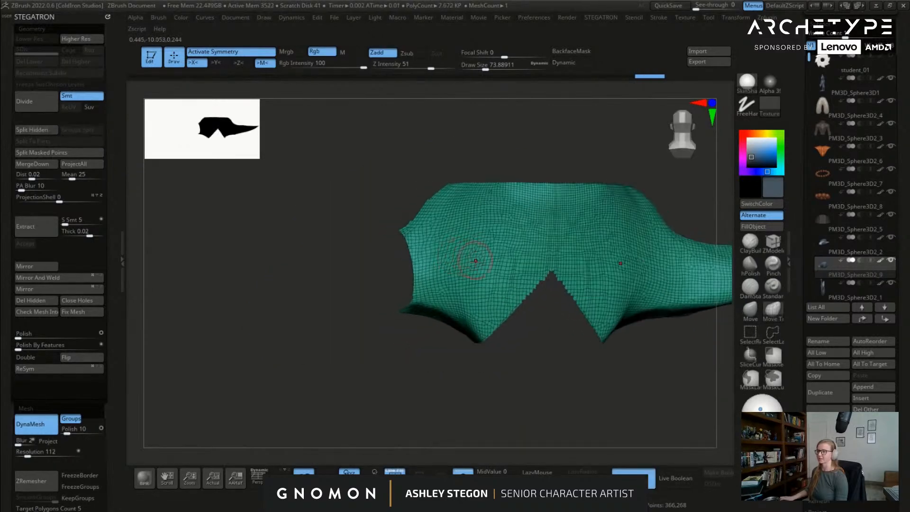
pyautogui.keyDown('ctrl'); pyautogui.keyDown('shift'); pyautogui.click(471, 382); pyautogui.keyUp('shift'); pyautogui.keyUp('ctrl')
pyautogui.moveTo(471, 382); pyautogui.dragTo(390, 220)
# Step: Isolate the eye-and-muzzle polygroup and slice it from the nose bridge down below the eyes, separating the eye area from the muzzle
pyautogui.keyDown('ctrl'); pyautogui.keyDown('shift'); pyautogui.click(477, 269); pyautogui.keyUp('shift'); pyautogui.keyUp('ctrl')
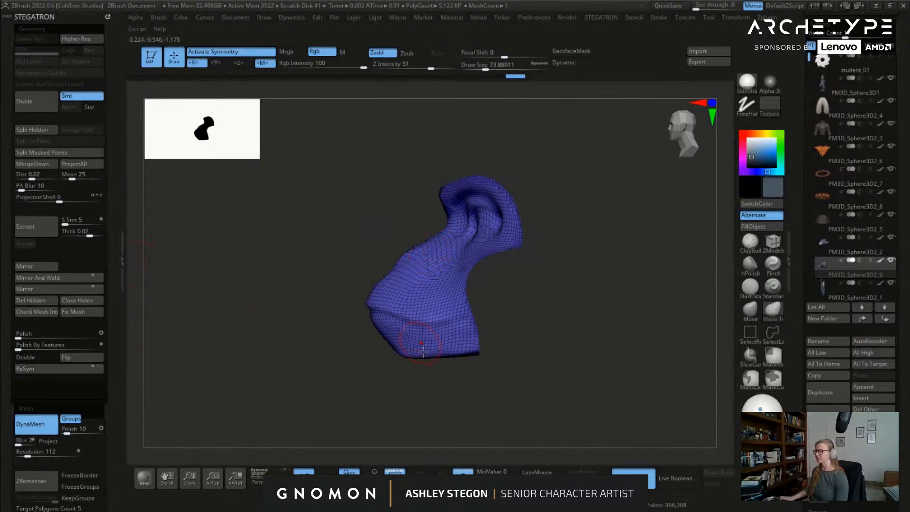
pyautogui.moveTo(410, 256)
pyautogui.mouseDown(button='right')
pyautogui.moveTo(204, 196)
pyautogui.moveTo(433, 241)
pyautogui.moveTo(351, 256)
pyautogui.mouseUp(button='right')
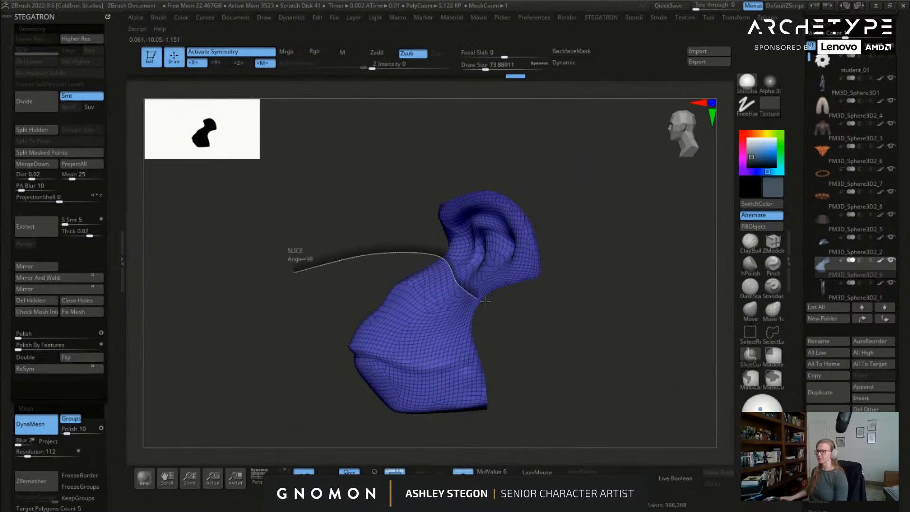
pyautogui.keyDown('ctrl'); pyautogui.keyDown('shift'); pyautogui.moveTo(492, 307); pyautogui.dragTo(564, 303); pyautogui.keyUp('shift'); pyautogui.keyUp('ctrl')
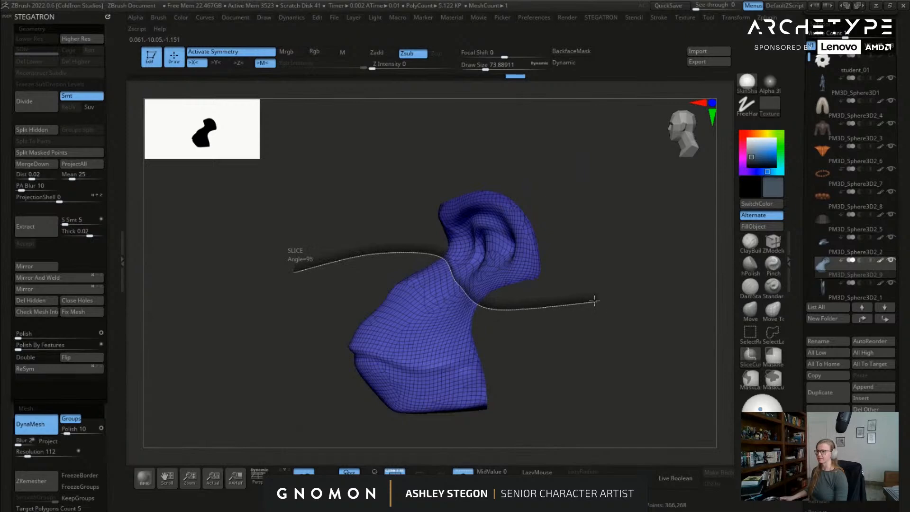
pyautogui.keyDown('ctrl'); pyautogui.keyDown('shift'); pyautogui.moveTo(567, 302); pyautogui.dragTo(566, 303); pyautogui.keyUp('shift'); pyautogui.keyUp('ctrl')
pyautogui.moveTo(523, 349)
pyautogui.mouseDown(button='right')
pyautogui.moveTo(599, 335)
pyautogui.moveTo(524, 303)
pyautogui.moveTo(512, 310)
pyautogui.mouseUp(button='right')
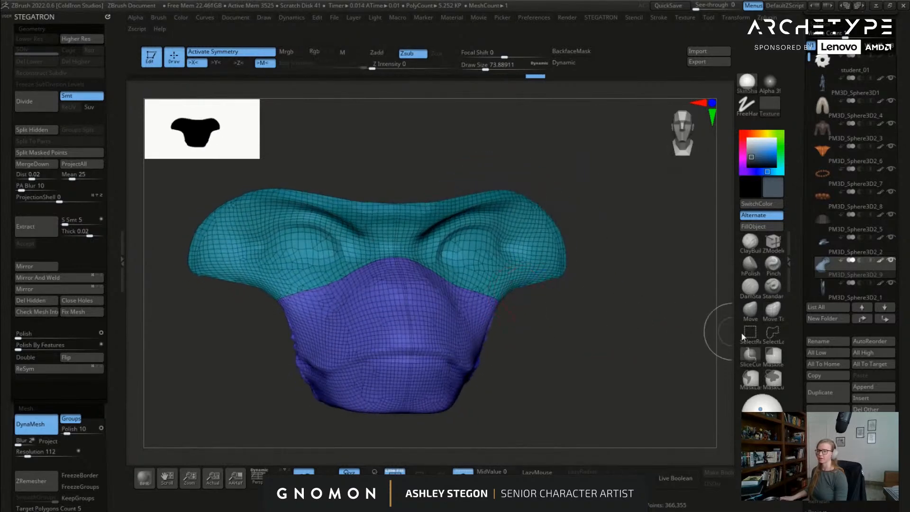
# Step: Isolate the muzzle polygroup, cut a curved slice across the top of the nose, and show the whole head
pyautogui.keyDown('ctrl'); pyautogui.keyDown('shift'); pyautogui.click(497, 287); pyautogui.keyUp('shift'); pyautogui.keyUp('ctrl')
pyautogui.moveTo(567, 294); pyautogui.dragTo(585, 245, button='right')
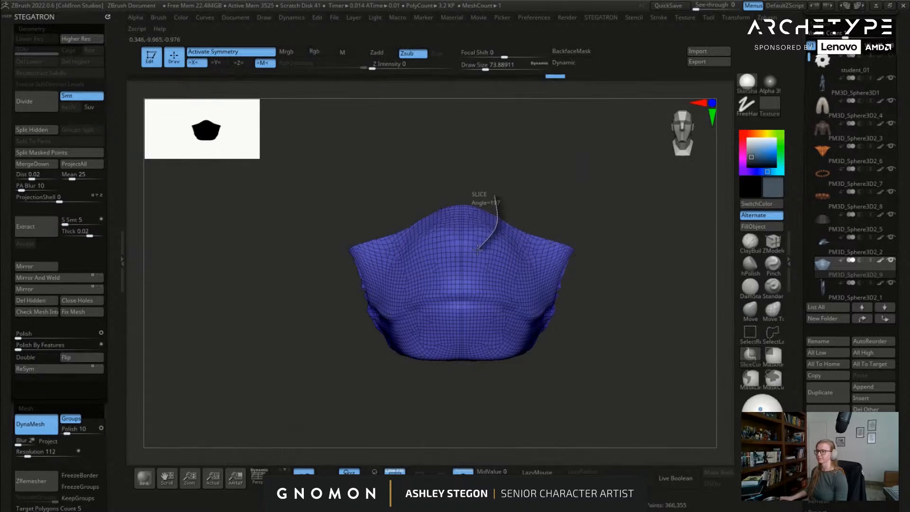
pyautogui.keyDown('ctrl'); pyautogui.keyDown('shift'); pyautogui.moveTo(449, 254); pyautogui.dragTo(446, 254); pyautogui.keyUp('shift'); pyautogui.keyUp('ctrl')
pyautogui.keyDown('ctrl'); pyautogui.keyDown('shift'); pyautogui.click(612, 336); pyautogui.keyUp('shift'); pyautogui.keyUp('ctrl')
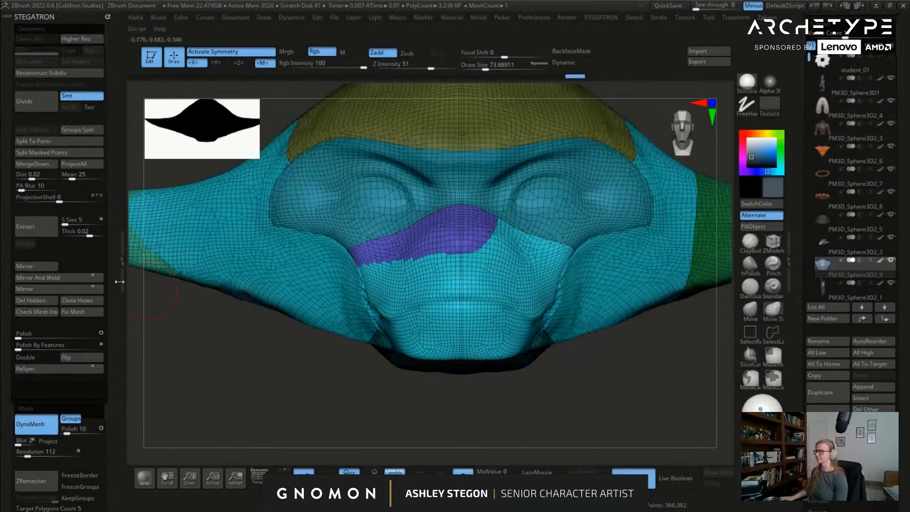
# Step: Mirror and weld the head so the nose polygroup matches on both sides
pyautogui.click(50, 286)
pyautogui.click(61, 277)
pyautogui.moveTo(525, 252); pyautogui.dragTo(635, 300, button='right')
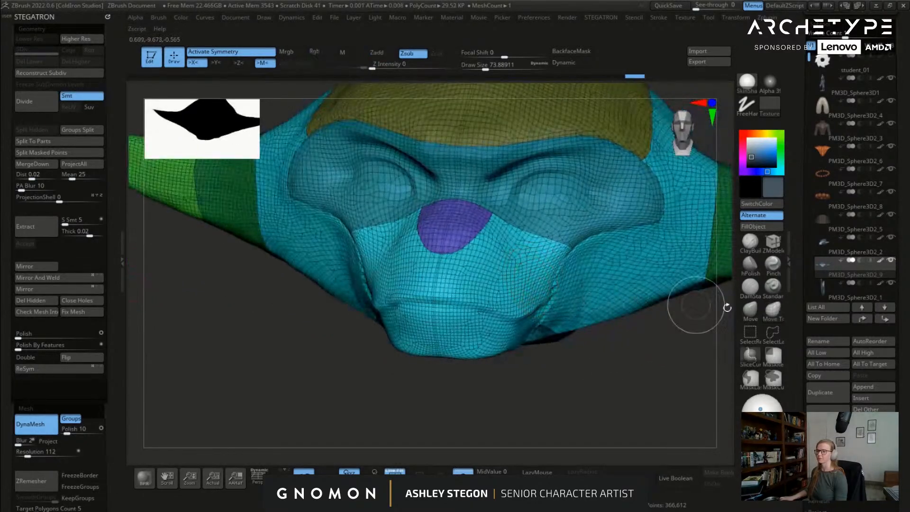
# Step: Isolate the remaining muzzle polygroup, slice it along the mouth line into upper and lower parts, and show the whole head
pyautogui.click(748, 331)
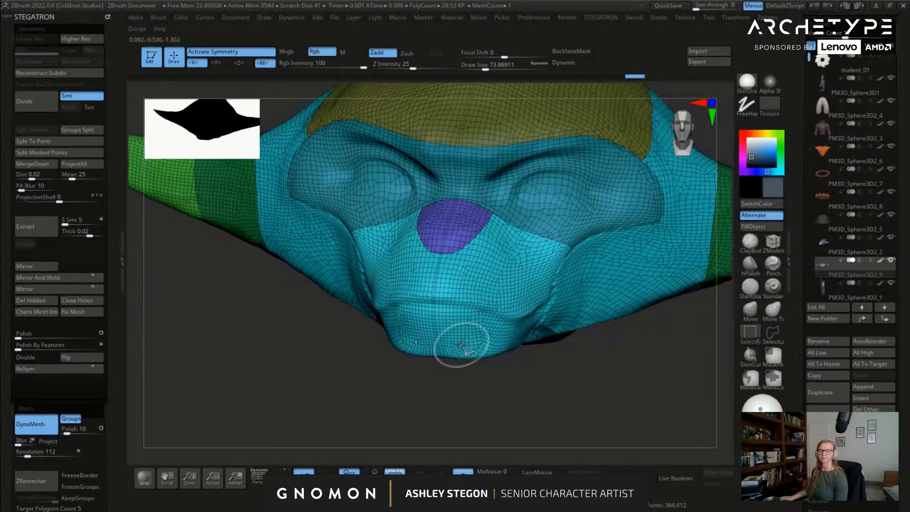
pyautogui.keyDown('ctrl'); pyautogui.keyDown('shift'); pyautogui.click(485, 290); pyautogui.keyUp('shift'); pyautogui.keyUp('ctrl')
pyautogui.moveTo(486, 290)
pyautogui.mouseDown(button='right')
pyautogui.moveTo(321, 274)
pyautogui.moveTo(406, 258)
pyautogui.mouseUp(button='right')
pyautogui.keyDown('alt'); pyautogui.moveTo(524, 267); pyautogui.dragTo(489, 274, button='right'); pyautogui.keyUp('alt')
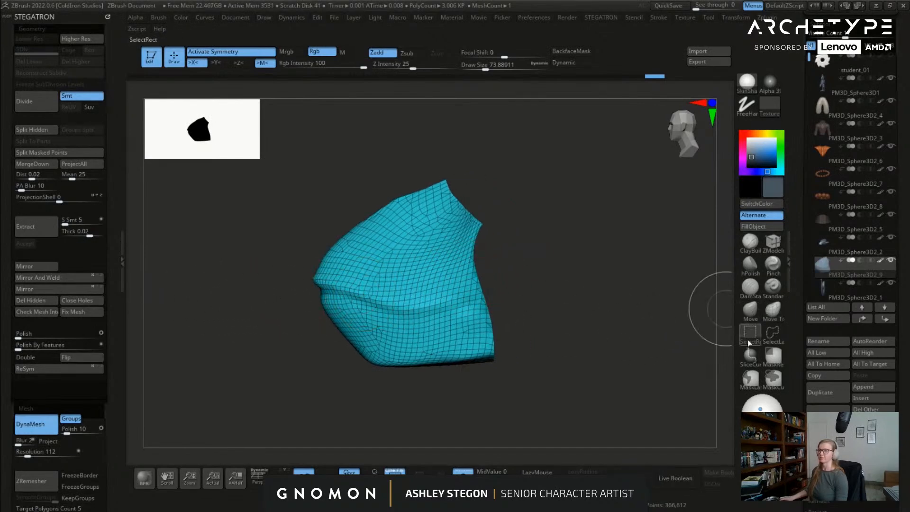
pyautogui.click(747, 355)
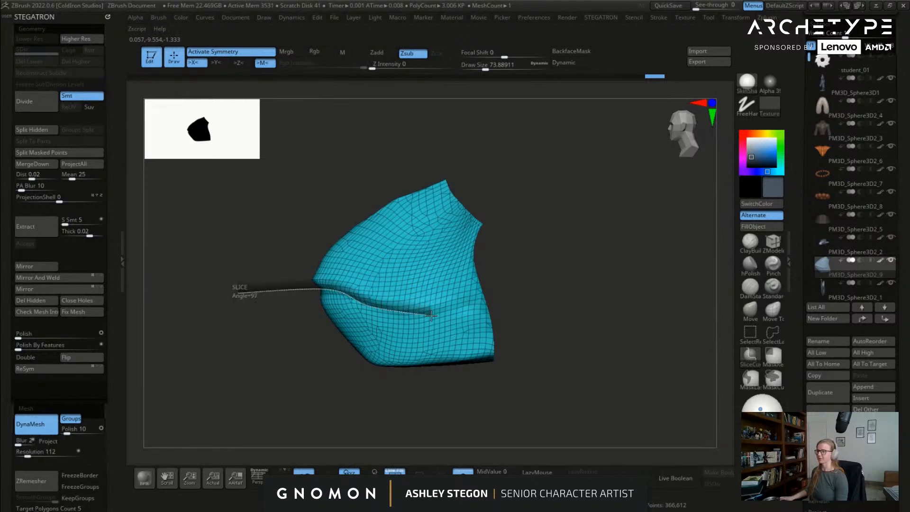
pyautogui.keyDown('ctrl'); pyautogui.keyDown('shift'); pyautogui.moveTo(519, 291); pyautogui.dragTo(520, 291); pyautogui.keyUp('shift'); pyautogui.keyUp('ctrl')
pyautogui.moveTo(513, 386)
pyautogui.mouseDown()
pyautogui.moveTo(471, 361)
pyautogui.moveTo(349, 325)
pyautogui.moveTo(515, 308)
pyautogui.moveTo(426, 319)
pyautogui.moveTo(403, 337)
pyautogui.moveTo(408, 317)
pyautogui.moveTo(431, 325)
pyautogui.mouseUp()
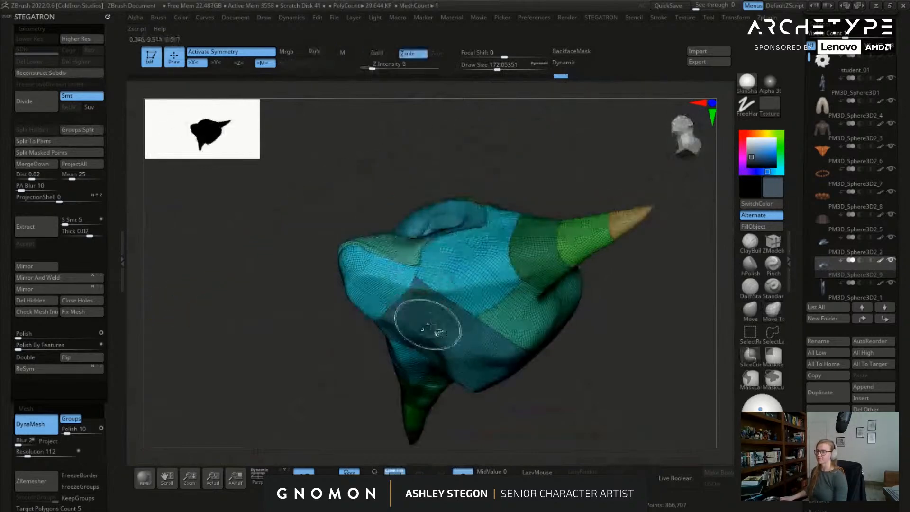
# Step: Isolate the polygroup on the underside of the head, assign it a new polygroup, and show the whole head
pyautogui.keyDown('ctrl'); pyautogui.keyDown('shift'); pyautogui.click(748, 334); pyautogui.keyUp('shift'); pyautogui.keyUp('ctrl')
pyautogui.keyDown('ctrl'); pyautogui.keyDown('shift'); pyautogui.click(468, 356); pyautogui.keyUp('shift'); pyautogui.keyUp('ctrl')
pyautogui.moveTo(469, 361)
pyautogui.mouseDown()
pyautogui.moveTo(430, 302)
pyautogui.moveTo(446, 287)
pyautogui.moveTo(419, 308)
pyautogui.mouseUp()
pyautogui.scroll(-5, 110, 378)
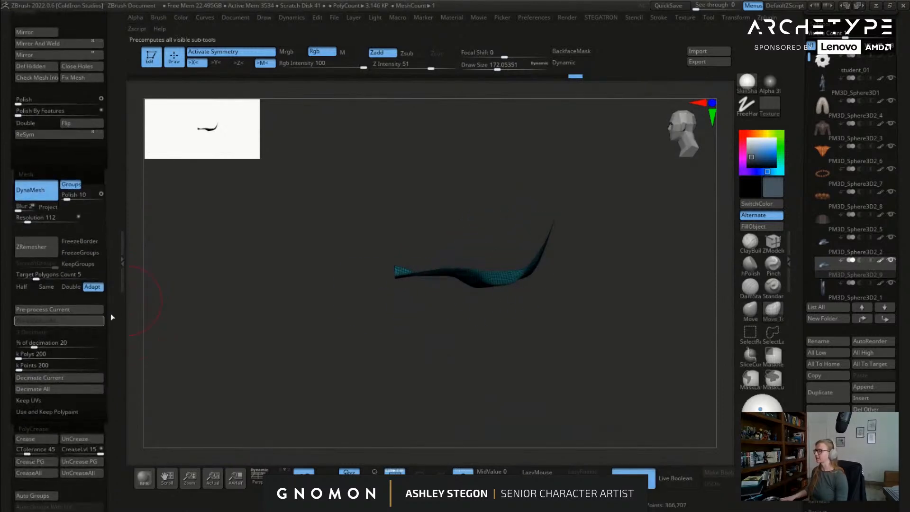
pyautogui.moveTo(116, 340); pyautogui.dragTo(120, 283)
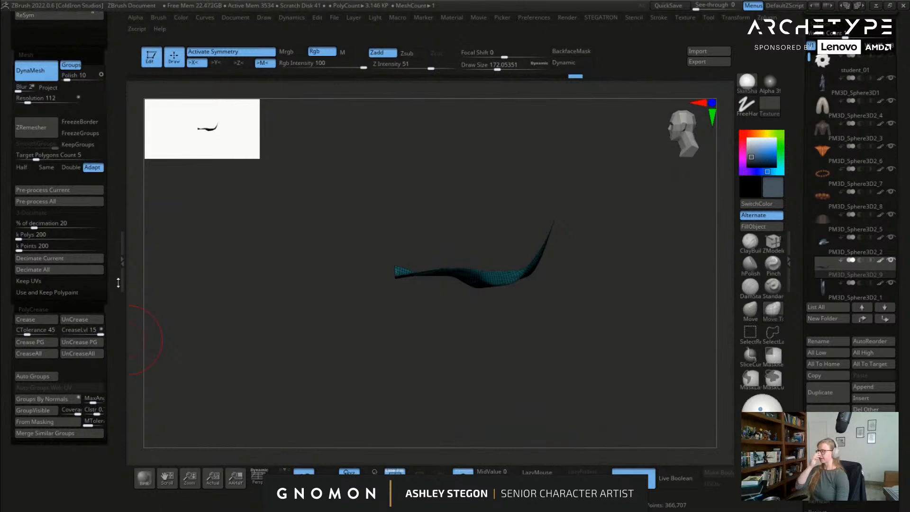
pyautogui.moveTo(118, 282); pyautogui.dragTo(114, 277)
pyautogui.moveTo(267, 316); pyautogui.dragTo(449, 372)
pyautogui.moveTo(407, 340); pyautogui.dragTo(460, 286)
# Step: Hide the polyframe and mask the lower jaw together with the lower cheek area behind it
pyautogui.hotkey('shift', 'f')
pyautogui.hotkey('shift', 'f')
pyautogui.hotkey('shift', 'f')
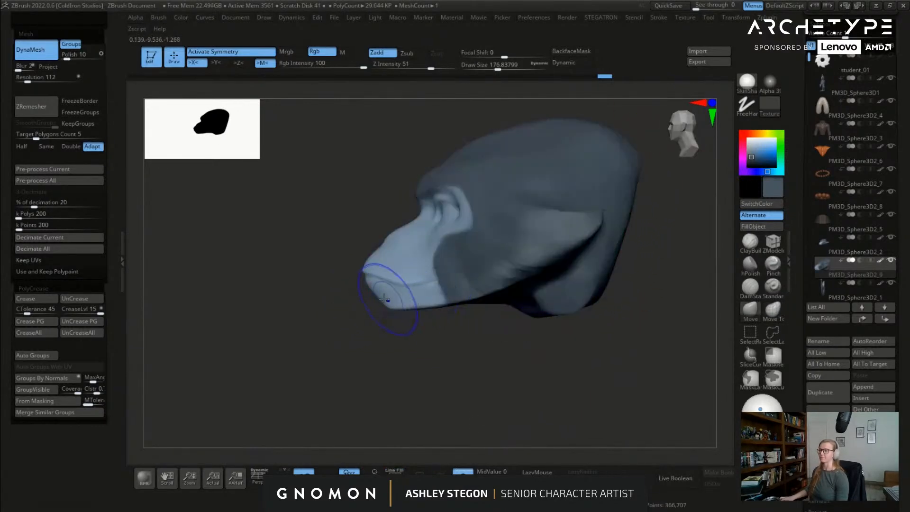
pyautogui.moveTo(403, 298); pyautogui.dragTo(419, 370)
pyautogui.click(744, 343)
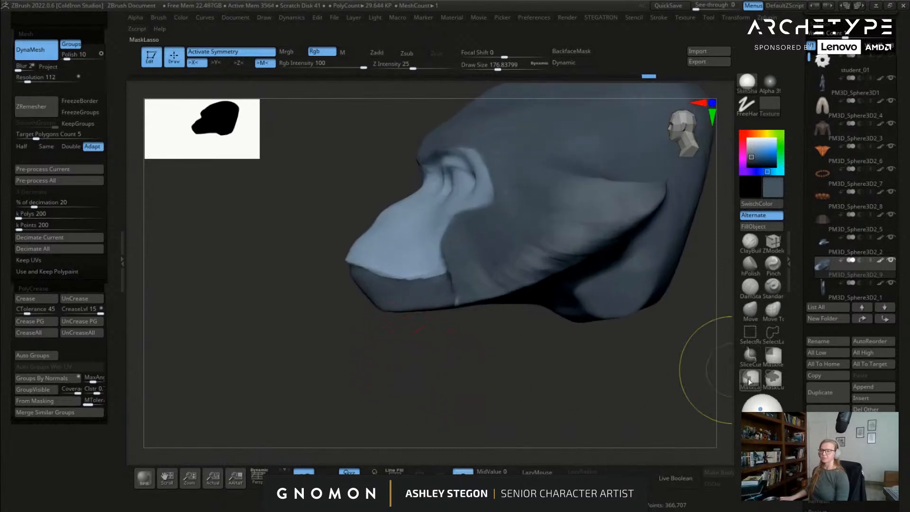
pyautogui.moveTo(315, 363)
pyautogui.keyDown('ctrl'); pyautogui.keyDown('shift'); pyautogui.mouseDown()
pyautogui.moveTo(436, 349)
pyautogui.moveTo(464, 308)
pyautogui.mouseUp(); pyautogui.keyUp('shift'); pyautogui.keyUp('ctrl')
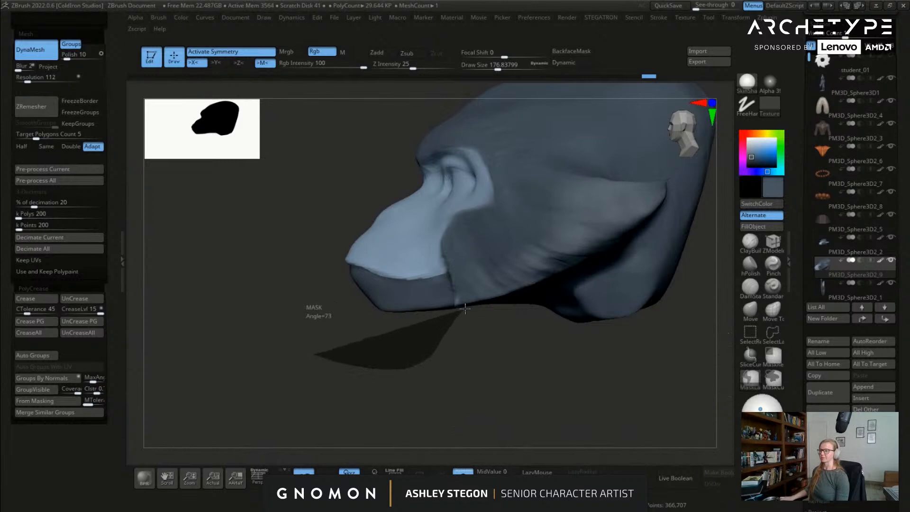
pyautogui.keyDown('ctrl'); pyautogui.keyDown('shift'); pyautogui.moveTo(550, 276); pyautogui.dragTo(530, 226); pyautogui.keyUp('shift'); pyautogui.keyUp('ctrl')
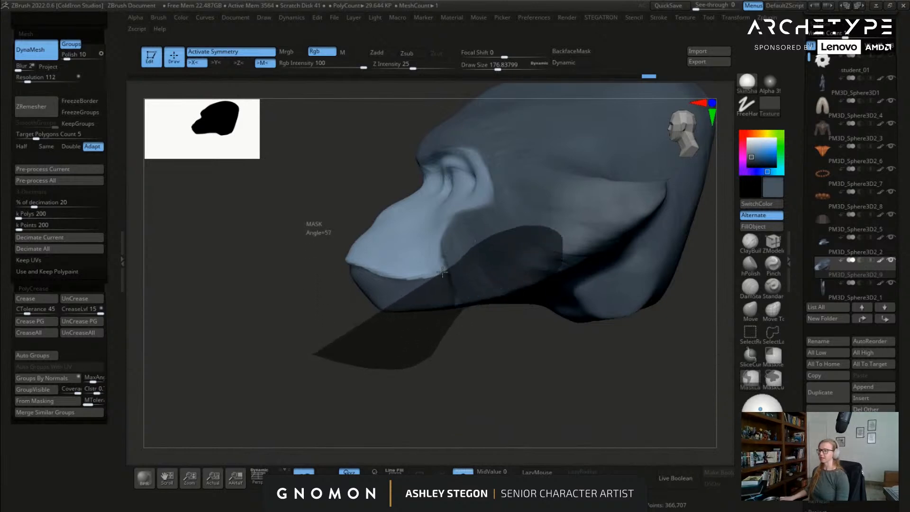
pyautogui.keyDown('ctrl'); pyautogui.moveTo(418, 278); pyautogui.dragTo(411, 283); pyautogui.keyUp('ctrl')
# Step: Invert the mask so the lower jaw is free, and soften its edge across the cheek
pyautogui.moveTo(440, 343)
pyautogui.mouseDown()
pyautogui.moveTo(615, 322)
pyautogui.moveTo(507, 338)
pyautogui.mouseUp()
pyautogui.keyDown('ctrl'); pyautogui.click(498, 337); pyautogui.keyUp('ctrl')
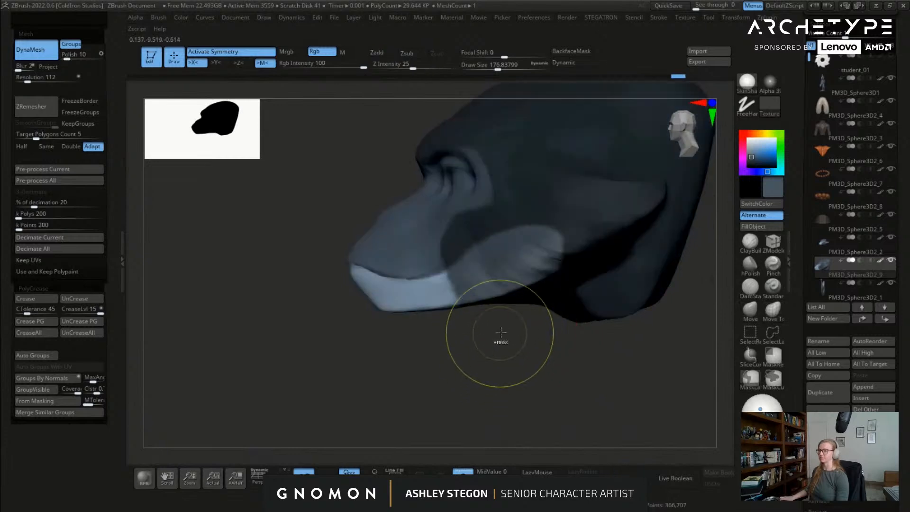
pyautogui.keyDown('ctrl'); pyautogui.click(504, 280); pyautogui.keyUp('ctrl')
# Step: Isolate the upper muzzle polygroup, mask it completely, and show the whole head
pyautogui.keyDown('ctrl'); pyautogui.keyDown('shift'); pyautogui.click(399, 234); pyautogui.keyUp('shift'); pyautogui.keyUp('ctrl')
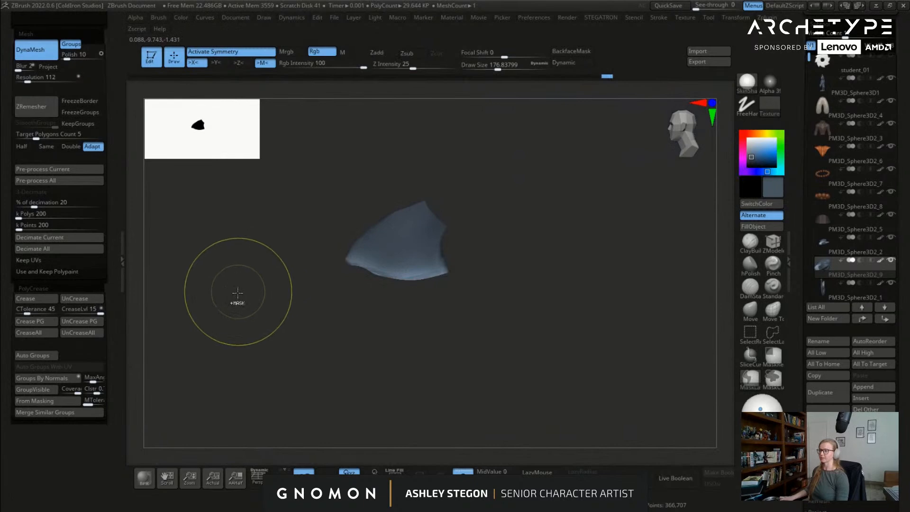
pyautogui.keyDown('ctrl'); pyautogui.moveTo(238, 296); pyautogui.dragTo(293, 343); pyautogui.keyUp('ctrl')
pyautogui.moveTo(249, 272)
pyautogui.keyDown('ctrl'); pyautogui.mouseDown()
pyautogui.moveTo(618, 220)
pyautogui.moveTo(341, 213)
pyautogui.mouseUp(); pyautogui.keyUp('ctrl')
pyautogui.keyDown('ctrl'); pyautogui.keyDown('shift'); pyautogui.click(415, 376); pyautogui.keyUp('shift'); pyautogui.keyUp('ctrl')
pyautogui.moveTo(425, 349)
pyautogui.mouseDown()
pyautogui.moveTo(465, 342)
pyautogui.moveTo(533, 241)
pyautogui.mouseUp()
# Step: Place the gizmo near the jaw hinge, swing the unmasked lower jaw down to open the mouth, and clear the mask
pyautogui.hotkey('shift', 'f')
pyautogui.hotkey('shift', 'f')
pyautogui.press('w')
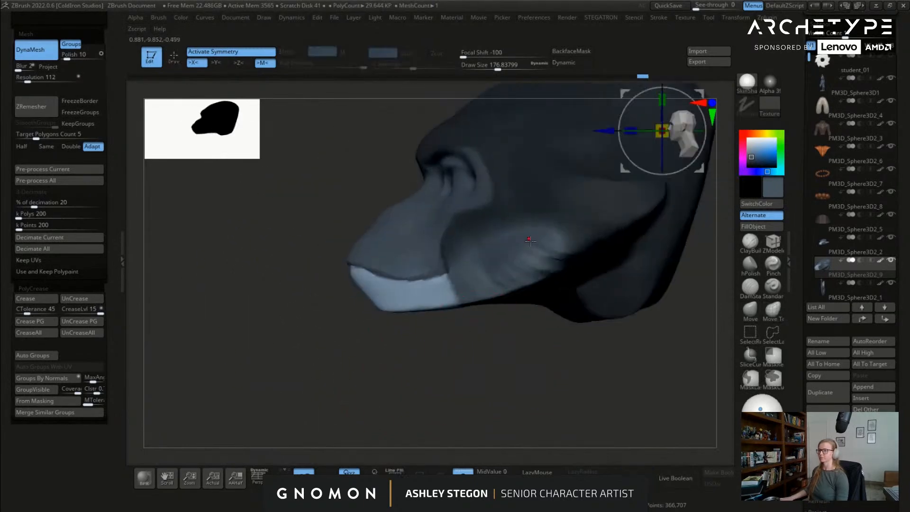
pyautogui.keyDown('alt'); pyautogui.moveTo(584, 203); pyautogui.dragTo(476, 284); pyautogui.keyUp('alt')
pyautogui.keyDown('alt'); pyautogui.moveTo(588, 174); pyautogui.dragTo(481, 290); pyautogui.keyUp('alt')
pyautogui.keyDown('alt'); pyautogui.moveTo(454, 381); pyautogui.dragTo(550, 306, button='right'); pyautogui.keyUp('alt')
pyautogui.keyDown('ctrl'); pyautogui.moveTo(477, 378); pyautogui.dragTo(494, 392); pyautogui.keyUp('ctrl')
pyautogui.hotkey('shift', 'f')
pyautogui.hotkey('shift', 'f')
pyautogui.press('q')
# Step: Try remeshing the head with DynaMesh while keeping its polygroups separate
pyautogui.keyDown('ctrl'); pyautogui.moveTo(280, 353); pyautogui.dragTo(321, 365); pyautogui.keyUp('ctrl')
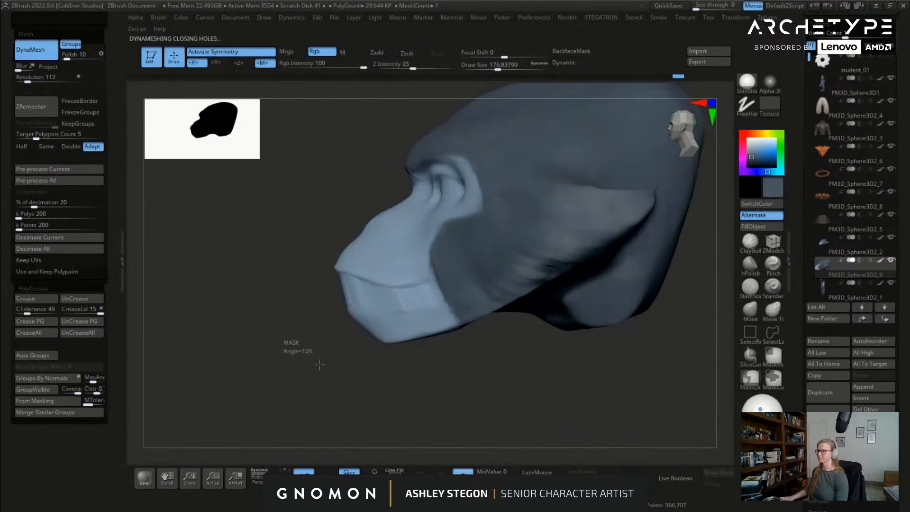
pyautogui.hotkey('shift', 'f')
pyautogui.hotkey('ctrl', 'z')
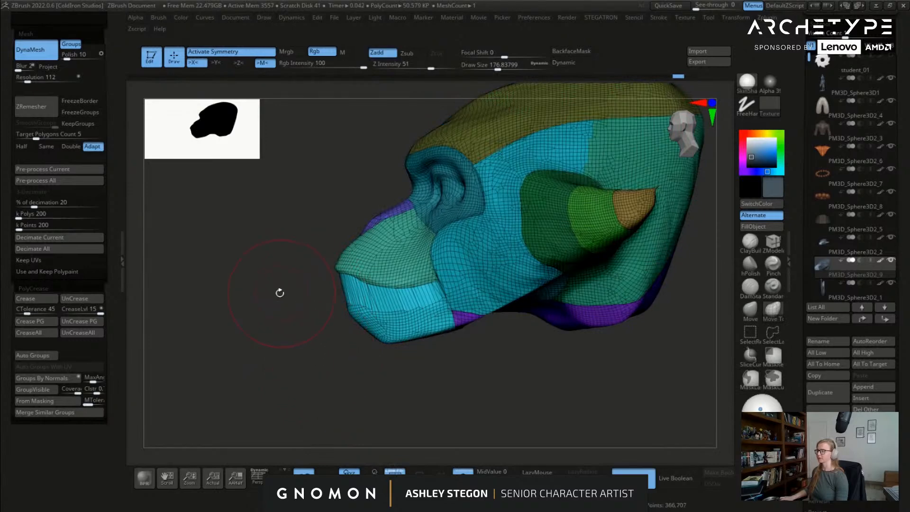
# Step: Turn off the DynaMesh Groups option, try remeshing the head as one surface, and undo the remesh
pyautogui.moveTo(300, 235)
pyautogui.mouseDown()
pyautogui.moveTo(290, 316)
pyautogui.moveTo(309, 286)
pyautogui.moveTo(307, 303)
pyautogui.mouseUp()
pyautogui.click(73, 46)
pyautogui.keyDown('ctrl'); pyautogui.moveTo(204, 260); pyautogui.dragTo(254, 295); pyautogui.keyUp('ctrl')
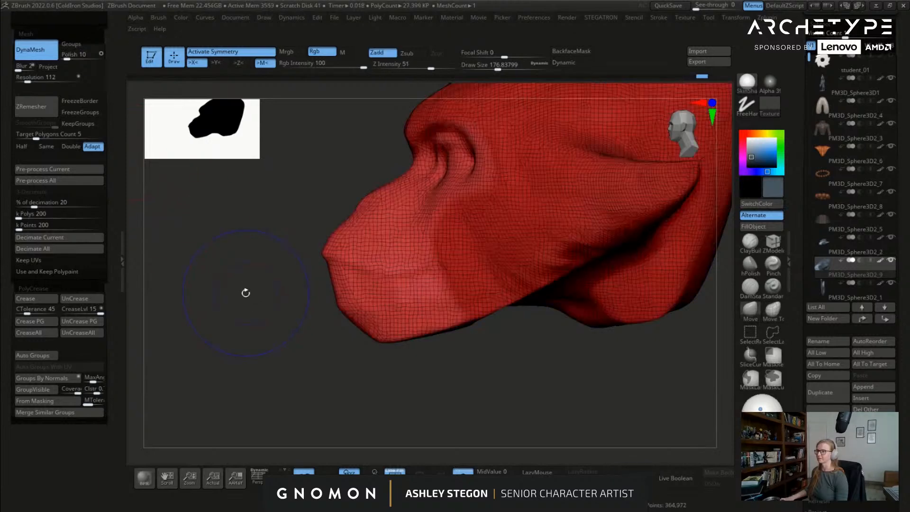
pyautogui.hotkey('shift', 'f')
pyautogui.hotkey('ctrl', 'z')
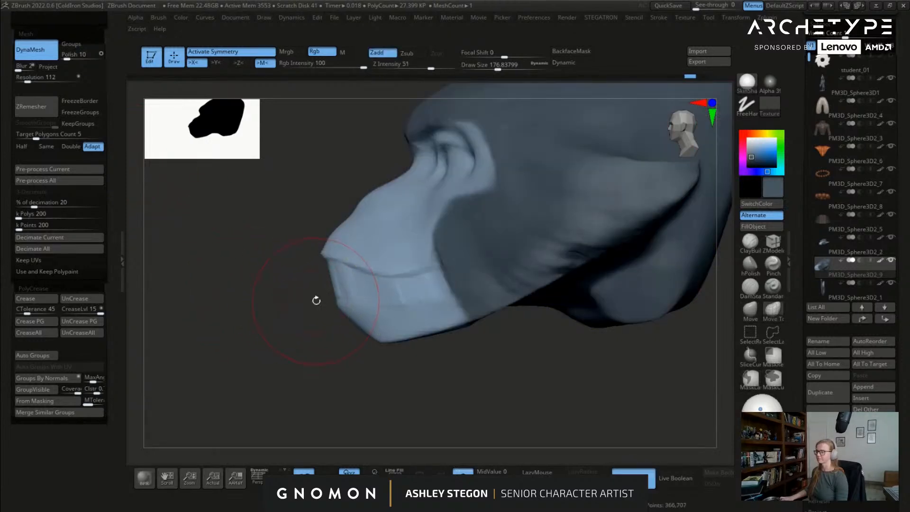
pyautogui.hotkey('shift', 'f')
pyautogui.hotkey('ctrl', 'z')
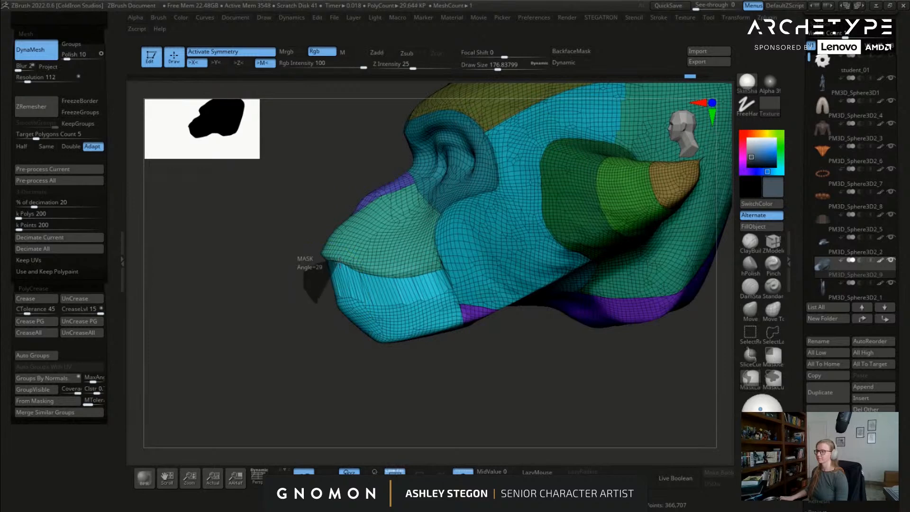
# Step: Lasso-mask the stretched strip between the lips, invert the mask to free only that strip, and set Draw Size to about 257
pyautogui.keyDown('ctrl'); pyautogui.moveTo(440, 265); pyautogui.dragTo(431, 297); pyautogui.keyUp('ctrl')
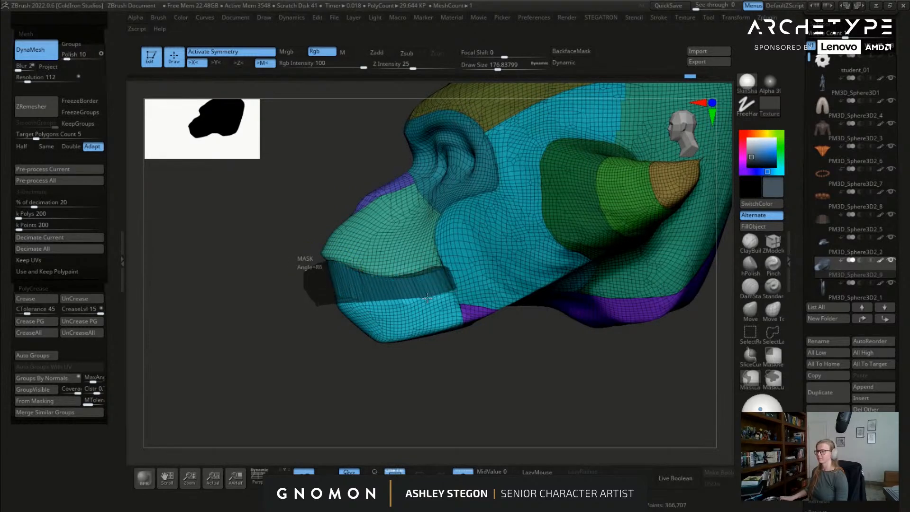
pyautogui.keyDown('ctrl'); pyautogui.moveTo(353, 300); pyautogui.dragTo(342, 301); pyautogui.keyUp('ctrl')
pyautogui.hotkey('ctrl', 'w')
pyautogui.hotkey('ctrl', 'z')
pyautogui.keyDown('ctrl'); pyautogui.click(454, 379); pyautogui.keyUp('ctrl')
pyautogui.hotkey('shift', 'f')
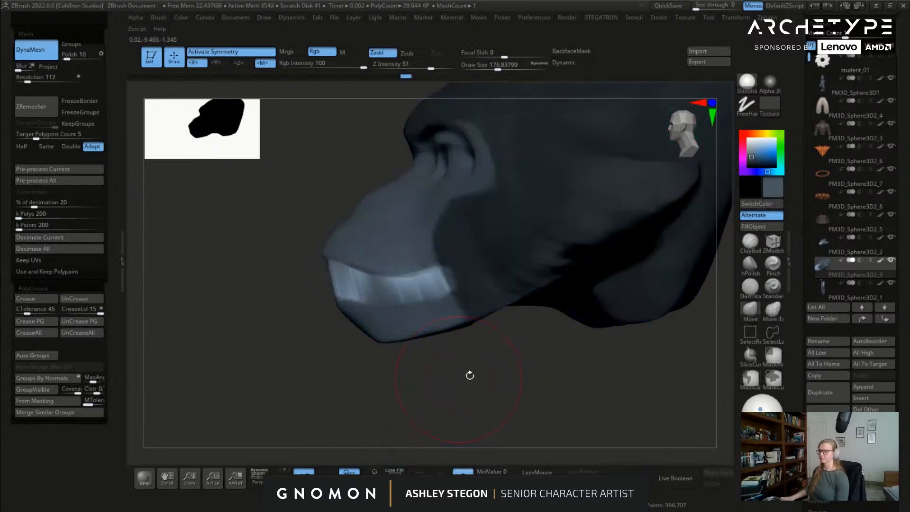
pyautogui.press('s')
pyautogui.moveTo(293, 294); pyautogui.dragTo(301, 294)
# Step: Try pushing the unmasked strip between the lips back into the head to form a mouth cavity
pyautogui.moveTo(346, 285); pyautogui.dragTo(371, 284)
pyautogui.moveTo(390, 295); pyautogui.dragTo(474, 280, button='right')
pyautogui.moveTo(426, 262); pyautogui.dragTo(416, 263)
pyautogui.moveTo(386, 271); pyautogui.dragTo(504, 290, button='right')
pyautogui.press('ctrl')
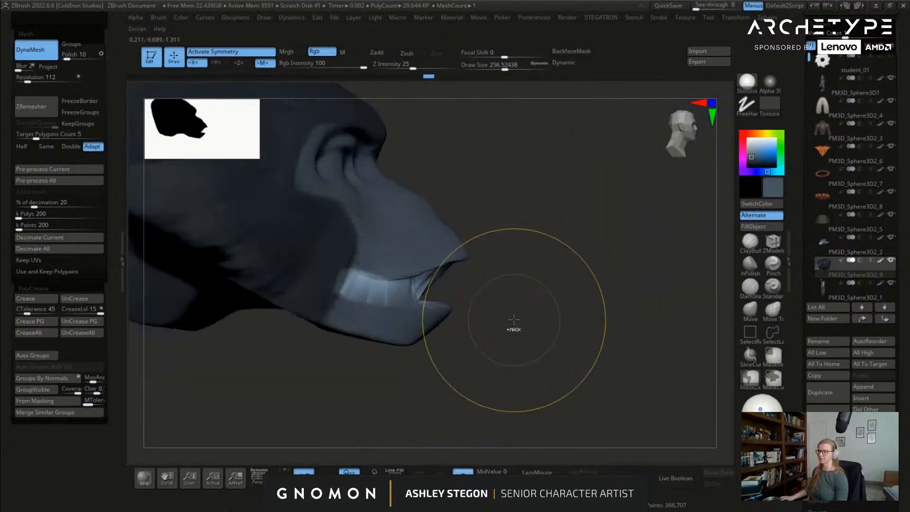
# Step: Unmask the area around the mouth corner, and push the strip between the lips deep into the head to open the mouth
pyautogui.moveTo(532, 320); pyautogui.dragTo(382, 289, button='right')
pyautogui.keyDown('ctrl'); pyautogui.moveTo(390, 289); pyautogui.dragTo(427, 307); pyautogui.keyUp('ctrl')
pyautogui.keyDown('ctrl'); pyautogui.moveTo(533, 299); pyautogui.dragTo(515, 269); pyautogui.keyUp('ctrl')
pyautogui.keyDown('ctrl'); pyautogui.moveTo(436, 266); pyautogui.dragTo(437, 266); pyautogui.keyUp('ctrl')
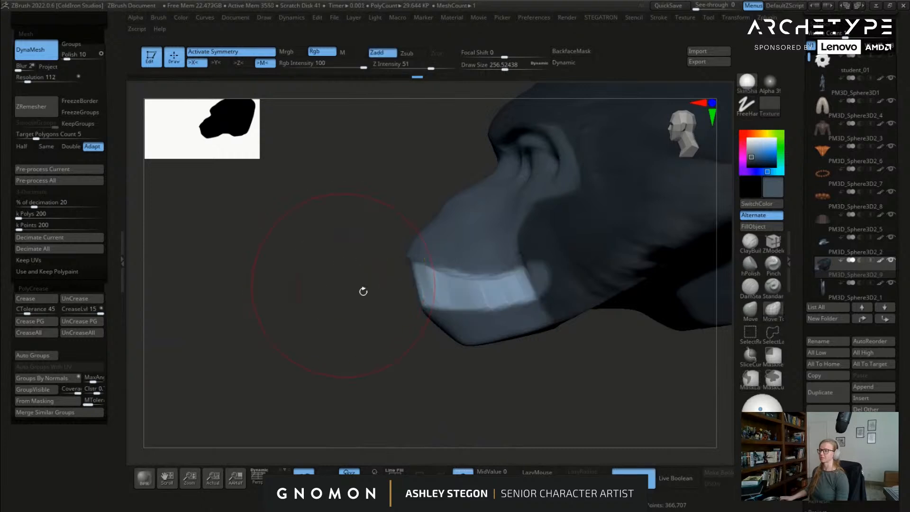
pyautogui.moveTo(343, 284); pyautogui.dragTo(301, 309, button='right')
pyautogui.moveTo(361, 267); pyautogui.dragTo(461, 266)
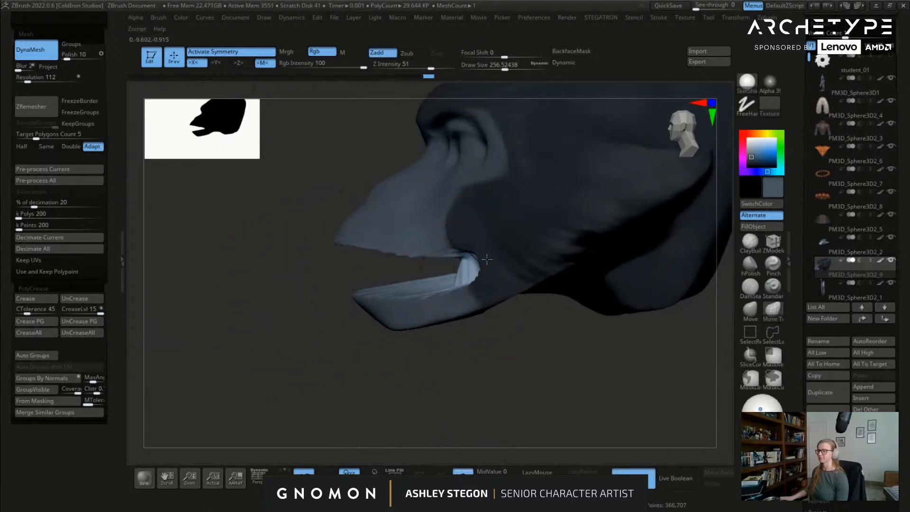
# Step: Push the unmasked strip between the lips deeper into the head with the Move brush, and clear the mask
pyautogui.moveTo(417, 280); pyautogui.dragTo(481, 270, button='right')
pyautogui.moveTo(458, 268); pyautogui.dragTo(441, 266)
pyautogui.moveTo(440, 273); pyautogui.dragTo(466, 270, button='right')
pyautogui.moveTo(435, 264); pyautogui.dragTo(380, 268)
pyautogui.moveTo(332, 271); pyautogui.dragTo(385, 272, button='right')
pyautogui.keyDown('ctrl'); pyautogui.moveTo(463, 379); pyautogui.dragTo(476, 391); pyautogui.keyUp('ctrl')
pyautogui.moveTo(467, 375); pyautogui.dragTo(434, 365, button='right')
# Step: Reshape the stretched mouth walls and mouth corner with the Move Topological brush at a Draw Size of about 116
pyautogui.press('b')
pyautogui.press('m')
pyautogui.press('v')
pyautogui.moveTo(441, 291); pyautogui.dragTo(451, 300)
pyautogui.press('b')
pyautogui.press('m')
pyautogui.press('t')
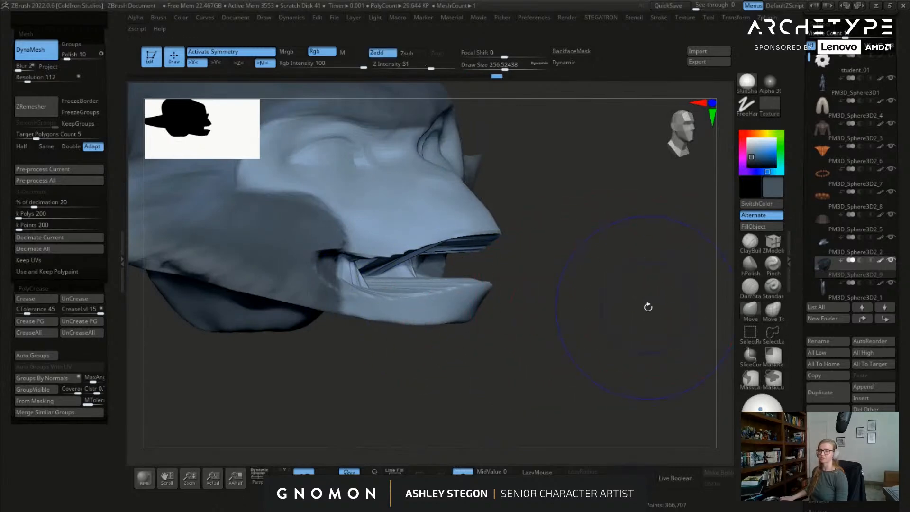
pyautogui.press('b')
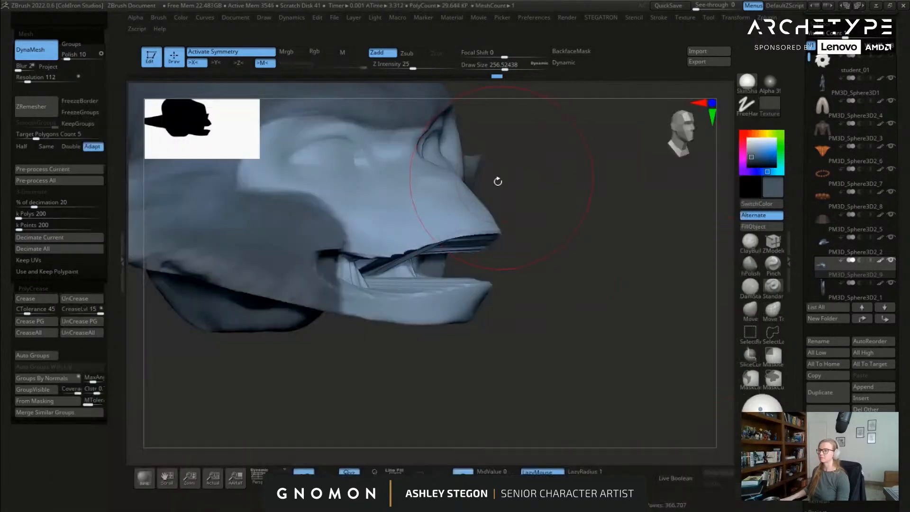
pyautogui.click(496, 216)
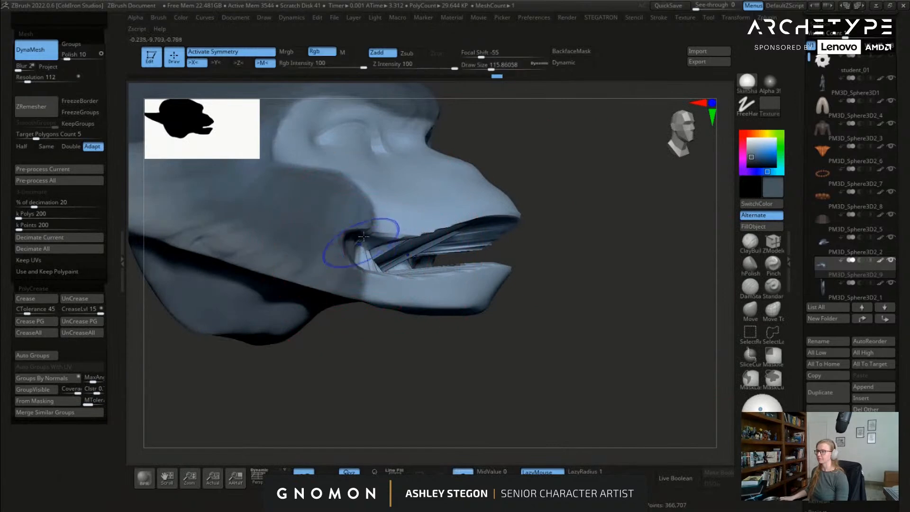
pyautogui.moveTo(371, 268)
pyautogui.mouseDown()
pyautogui.moveTo(341, 261)
pyautogui.moveTo(373, 253)
pyautogui.moveTo(326, 241)
pyautogui.mouseUp()
pyautogui.moveTo(332, 284); pyautogui.dragTo(344, 338)
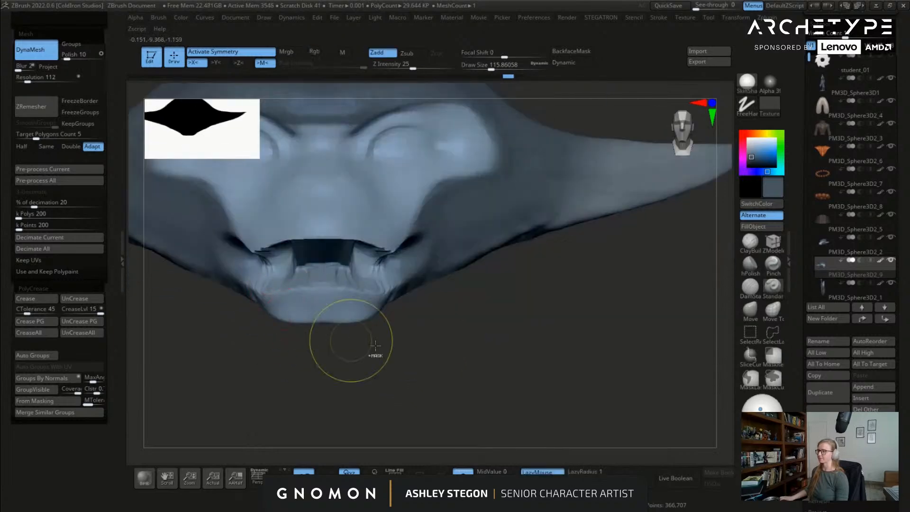
# Step: Smooth and re-DynaMesh the mouth area, and adjust the mouth corner with the Move brush
pyautogui.moveTo(514, 323)
pyautogui.mouseDown()
pyautogui.moveTo(361, 264)
pyautogui.moveTo(399, 251)
pyautogui.moveTo(417, 258)
pyautogui.moveTo(403, 256)
pyautogui.mouseUp()
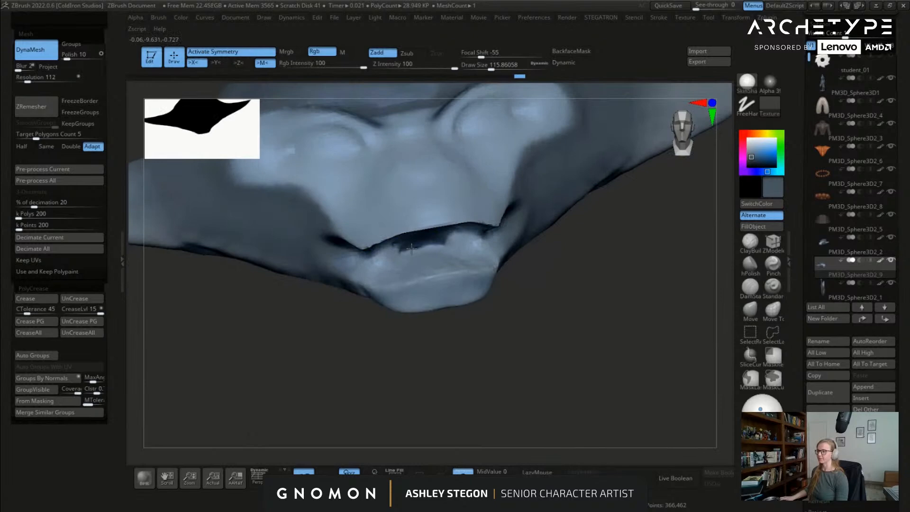
pyautogui.moveTo(540, 319)
pyautogui.mouseDown()
pyautogui.moveTo(468, 241)
pyautogui.moveTo(520, 256)
pyautogui.mouseUp()
pyautogui.click(750, 311)
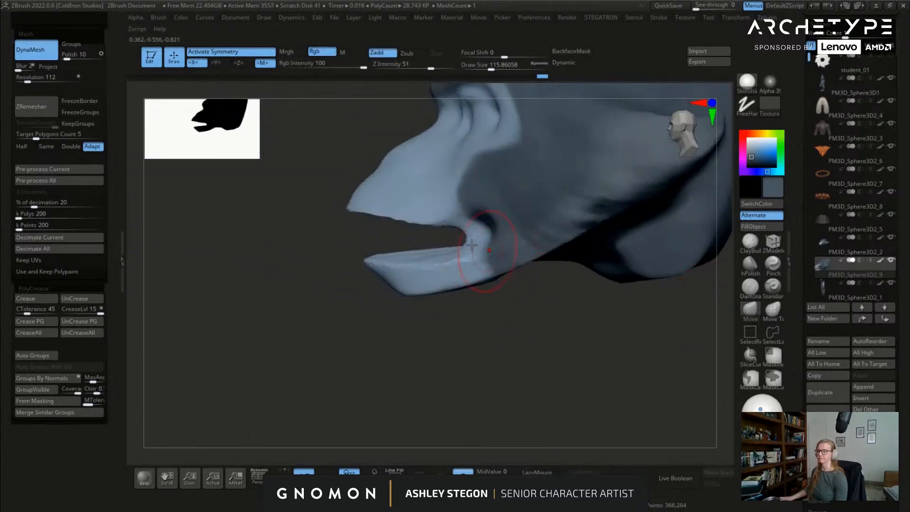
pyautogui.moveTo(496, 223); pyautogui.dragTo(413, 225)
# Step: Replace the rectangular muzzle mask with one covering the whole upper muzzle and eye area, leaving the lower jaw unmasked
pyautogui.keyDown('ctrl'); pyautogui.moveTo(323, 163); pyautogui.dragTo(487, 243); pyautogui.keyUp('ctrl')
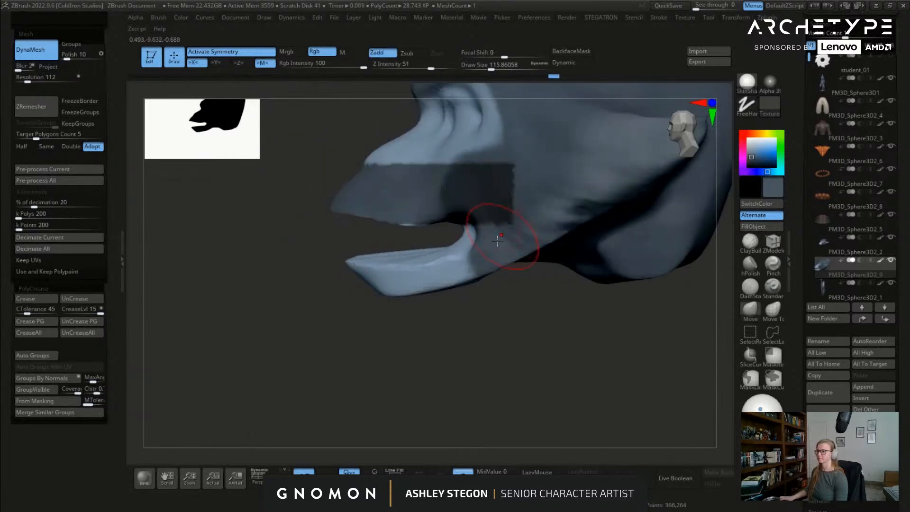
pyautogui.moveTo(702, 360); pyautogui.dragTo(730, 335)
pyautogui.keyDown('ctrl'); pyautogui.click(730, 334); pyautogui.keyUp('ctrl')
pyautogui.moveTo(386, 171)
pyautogui.keyDown('ctrl'); pyautogui.mouseDown()
pyautogui.moveTo(351, 280)
pyautogui.moveTo(429, 280)
pyautogui.moveTo(526, 185)
pyautogui.mouseUp(); pyautogui.keyUp('ctrl')
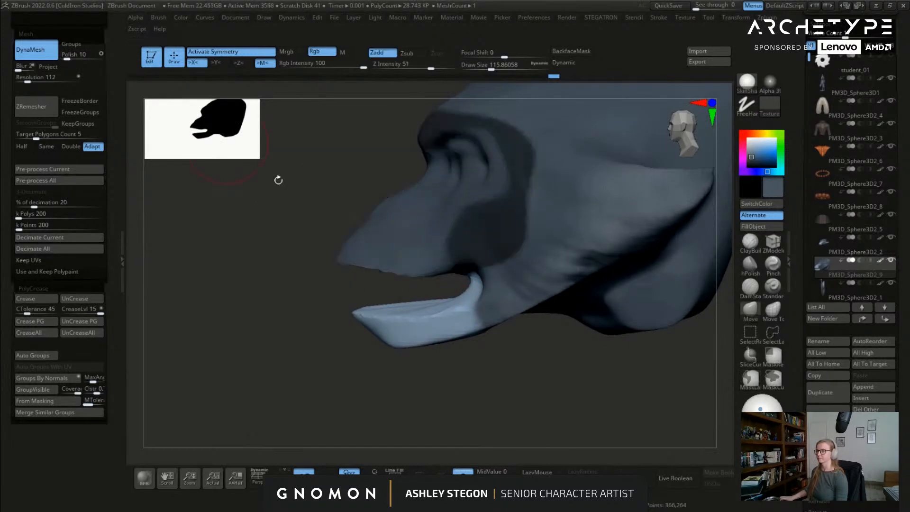
# Step: Reshape the unmasked lower jaw from its rear corner to the chin tip, using a Draw Size of about 163
pyautogui.moveTo(445, 346); pyautogui.dragTo(426, 322)
pyautogui.press(']')
pyautogui.press(']')
pyautogui.press(']')
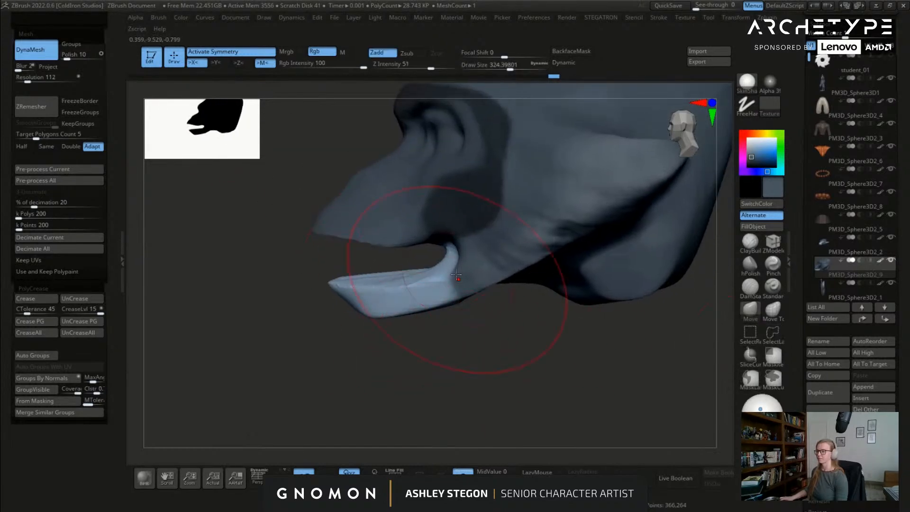
pyautogui.press('[')
pyautogui.press('[')
pyautogui.moveTo(445, 256); pyautogui.dragTo(441, 276)
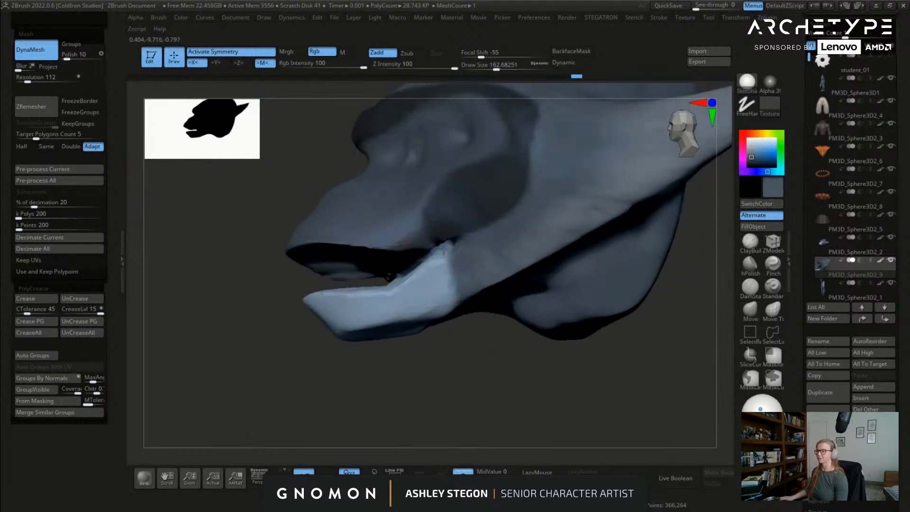
pyautogui.moveTo(442, 251); pyautogui.dragTo(427, 282)
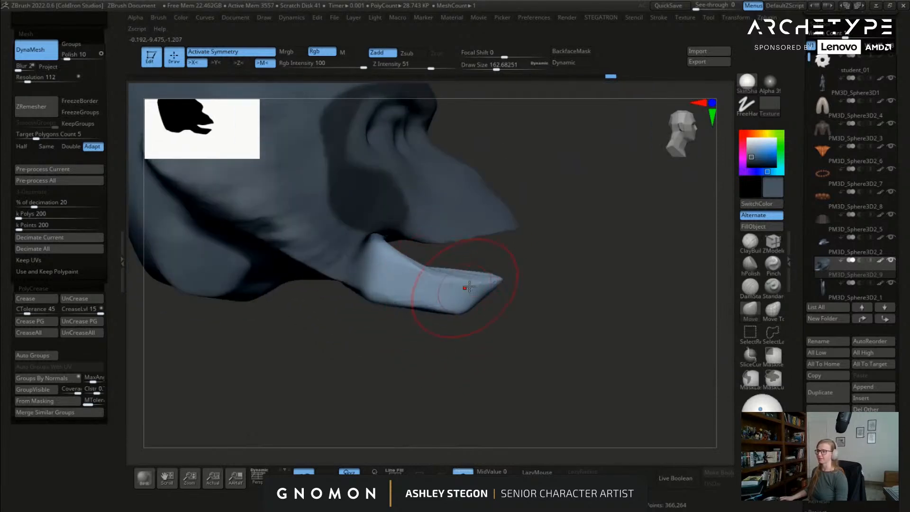
pyautogui.moveTo(492, 283); pyautogui.dragTo(477, 305)
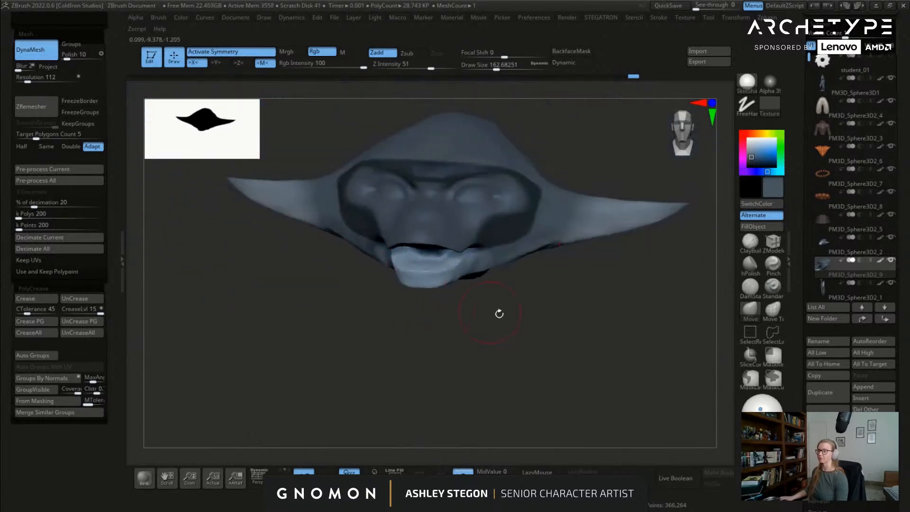
# Step: Clear the upper-face mask and refine the lower jaw's profile with the Move brush
pyautogui.hotkey('shift', 'f')
pyautogui.moveTo(501, 260); pyautogui.dragTo(476, 278)
pyautogui.hotkey('shift', 'f')
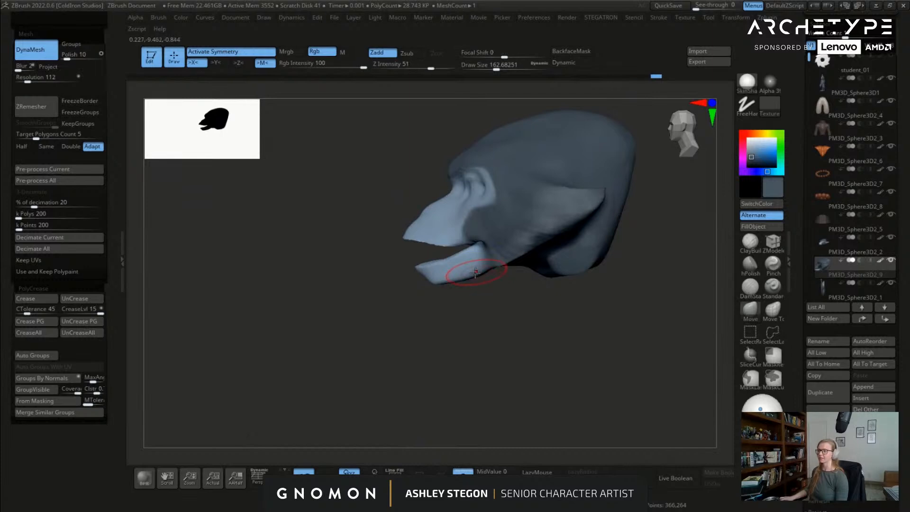
pyautogui.moveTo(469, 289)
pyautogui.mouseDown()
pyautogui.moveTo(514, 262)
pyautogui.moveTo(434, 270)
pyautogui.moveTo(486, 256)
pyautogui.moveTo(474, 253)
pyautogui.moveTo(496, 264)
pyautogui.moveTo(471, 261)
pyautogui.moveTo(503, 302)
pyautogui.mouseUp()
pyautogui.moveTo(495, 284); pyautogui.dragTo(451, 290)
pyautogui.keyDown('ctrl'); pyautogui.moveTo(451, 290); pyautogui.dragTo(463, 329, button='right'); pyautogui.keyUp('ctrl')
# Step: Carve the inner mouth and its corners with the Dam Standard brush at a Draw Size of about 68
pyautogui.press('s')
pyautogui.moveTo(463, 328)
pyautogui.mouseDown()
pyautogui.moveTo(447, 329)
pyautogui.moveTo(455, 315)
pyautogui.mouseUp()
pyautogui.moveTo(492, 270)
pyautogui.keyDown('ctrl'); pyautogui.mouseDown(button='right')
pyautogui.moveTo(524, 299)
pyautogui.moveTo(530, 287)
pyautogui.moveTo(507, 290)
pyautogui.moveTo(509, 283)
pyautogui.moveTo(546, 276)
pyautogui.moveTo(484, 267)
pyautogui.moveTo(472, 250)
pyautogui.mouseUp(button='right'); pyautogui.keyUp('ctrl')
pyautogui.click(748, 288)
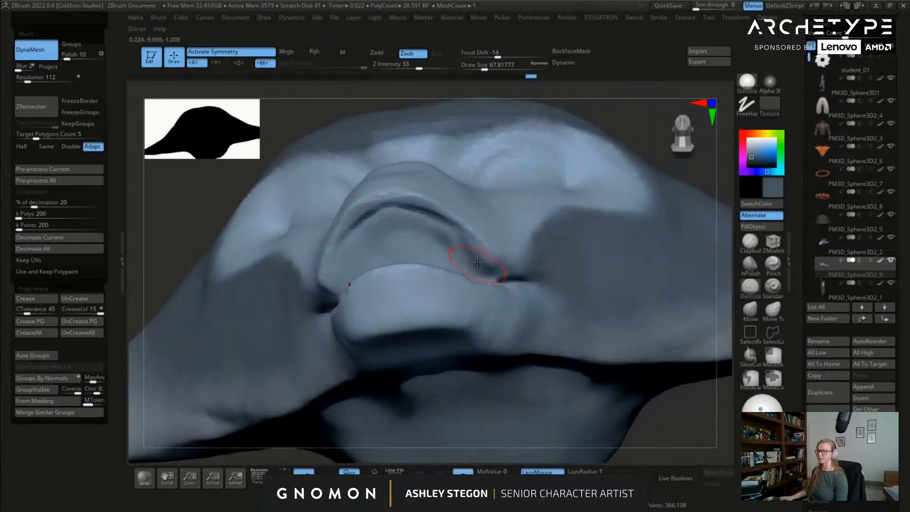
pyautogui.moveTo(396, 231)
pyautogui.mouseDown(button='right')
pyautogui.moveTo(447, 232)
pyautogui.moveTo(471, 279)
pyautogui.moveTo(343, 250)
pyautogui.moveTo(454, 297)
pyautogui.moveTo(465, 310)
pyautogui.mouseUp(button='right')
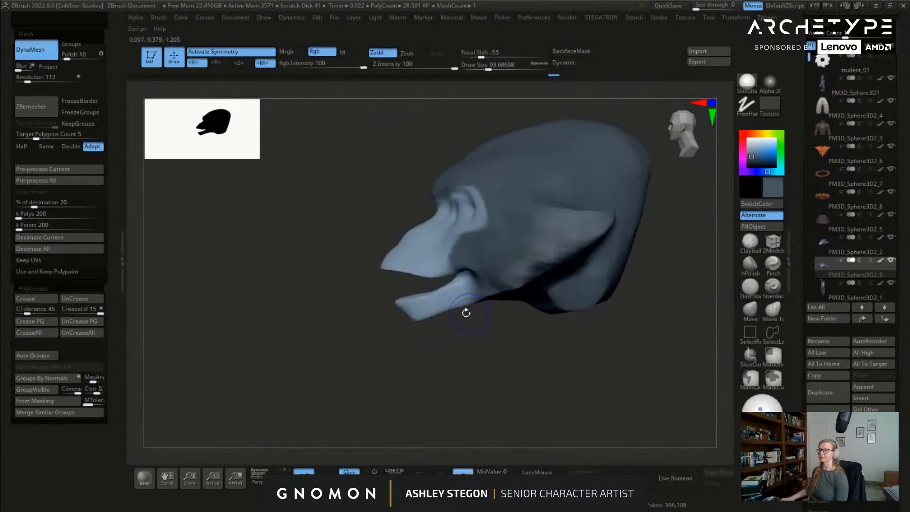
# Step: Try to slice the face into its own polygroup with a SliceCurve starting at the brow
pyautogui.hotkey('ctrl', 'shift')
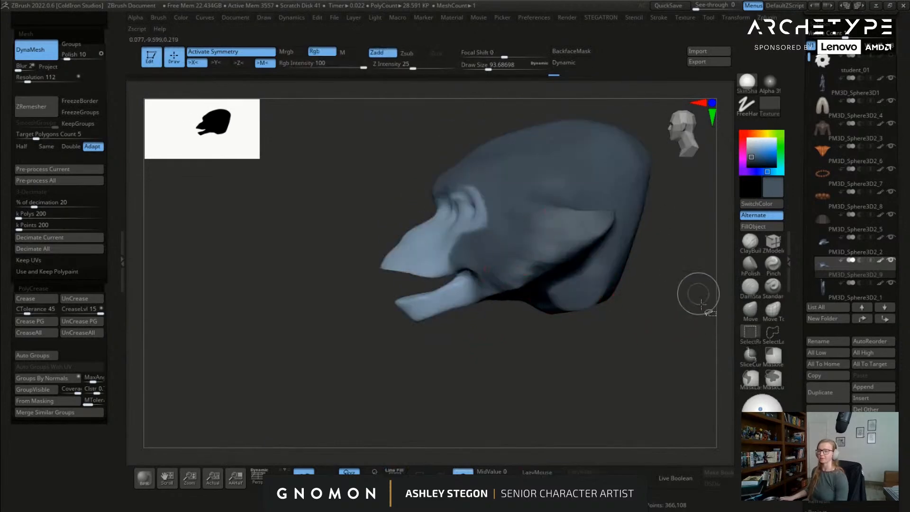
pyautogui.moveTo(372, 314)
pyautogui.mouseDown(button='right')
pyautogui.moveTo(349, 360)
pyautogui.moveTo(362, 244)
pyautogui.moveTo(405, 262)
pyautogui.mouseUp(button='right')
pyautogui.hotkey('ctrl', 'shift')
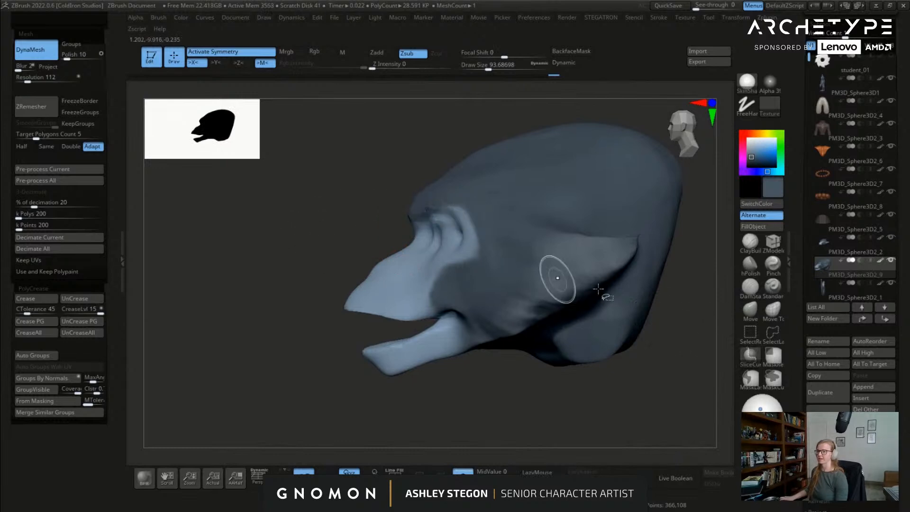
pyautogui.keyDown('ctrl'); pyautogui.keyDown('shift'); pyautogui.moveTo(269, 238); pyautogui.dragTo(409, 219); pyautogui.keyUp('shift'); pyautogui.keyUp('ctrl')
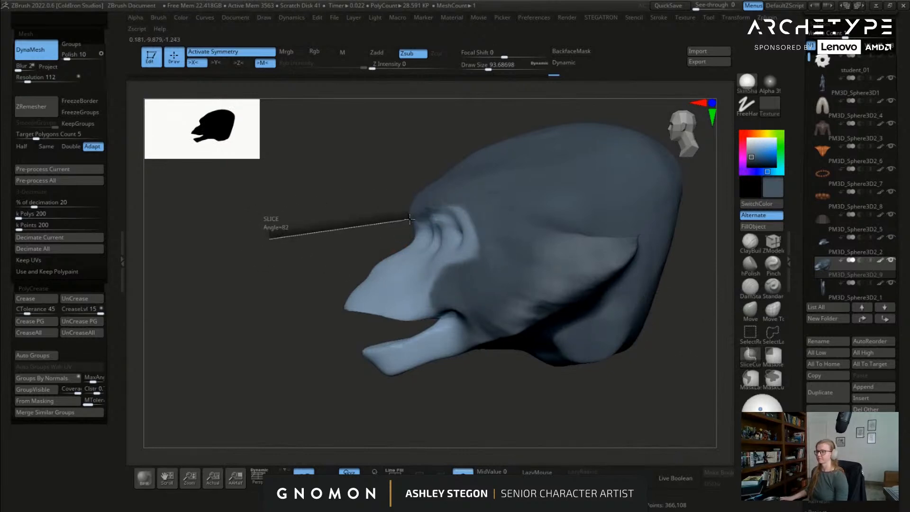
pyautogui.keyDown('ctrl'); pyautogui.keyDown('shift'); pyautogui.moveTo(469, 210); pyautogui.dragTo(469, 211); pyautogui.keyUp('shift'); pyautogui.keyUp('ctrl')
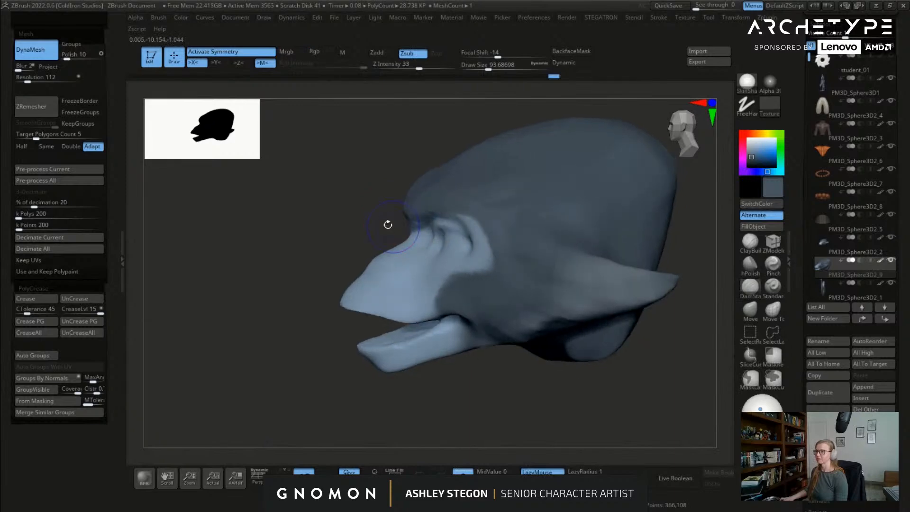
# Step: Show the polyframe and slice a face polygroup with a curve around the brow, eye, cheek and back of the jaw
pyautogui.hotkey('shift', 'f')
pyautogui.keyDown('alt'); pyautogui.moveTo(373, 221); pyautogui.dragTo(319, 232); pyautogui.keyUp('alt')
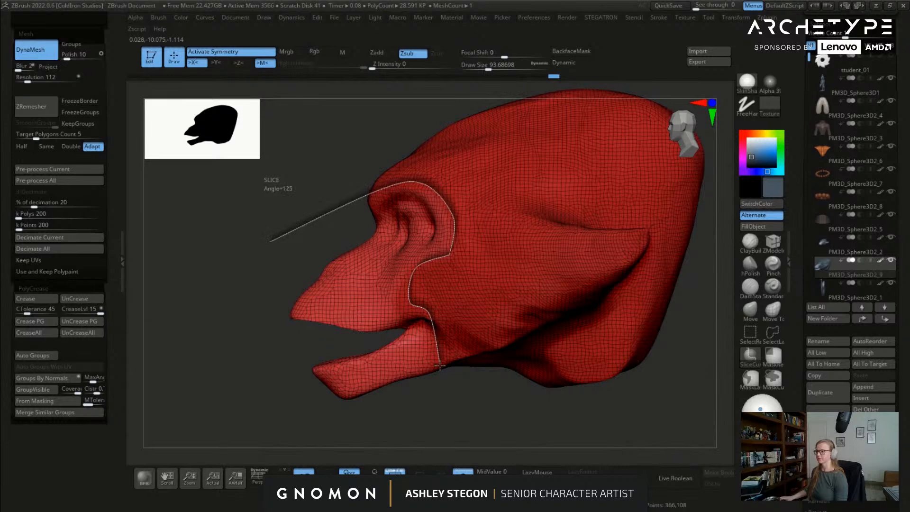
pyautogui.keyDown('ctrl'); pyautogui.keyDown('shift'); pyautogui.moveTo(415, 416); pyautogui.dragTo(414, 416); pyautogui.keyUp('shift'); pyautogui.keyUp('ctrl')
pyautogui.hotkey('shift', 'f')
pyautogui.hotkey('shift', 'f')
pyautogui.moveTo(417, 377); pyautogui.dragTo(496, 312, button='right')
pyautogui.keyDown('ctrl'); pyautogui.moveTo(497, 312); pyautogui.dragTo(510, 300, button='right'); pyautogui.keyUp('ctrl')
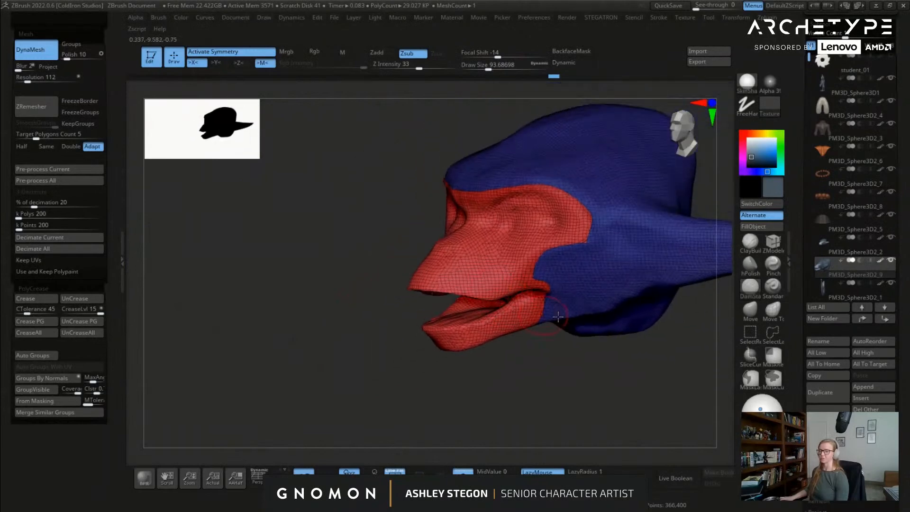
pyautogui.moveTo(562, 327)
pyautogui.mouseDown(button='right')
pyautogui.moveTo(574, 311)
pyautogui.moveTo(624, 313)
pyautogui.moveTo(541, 319)
pyautogui.mouseUp(button='right')
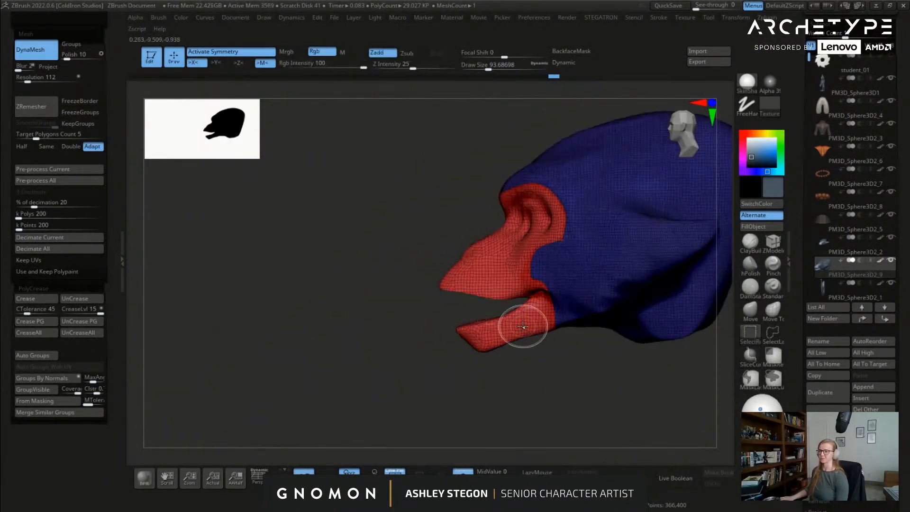
# Step: Hide the face polygroup and slice the top of the skull into its own polygroup from the brow to the back
pyautogui.keyDown('ctrl'); pyautogui.keyDown('shift'); pyautogui.click(524, 322); pyautogui.keyUp('shift'); pyautogui.keyUp('ctrl')
pyautogui.keyDown('ctrl'); pyautogui.keyDown('shift'); pyautogui.moveTo(279, 348); pyautogui.dragTo(341, 307); pyautogui.keyUp('shift'); pyautogui.keyUp('ctrl')
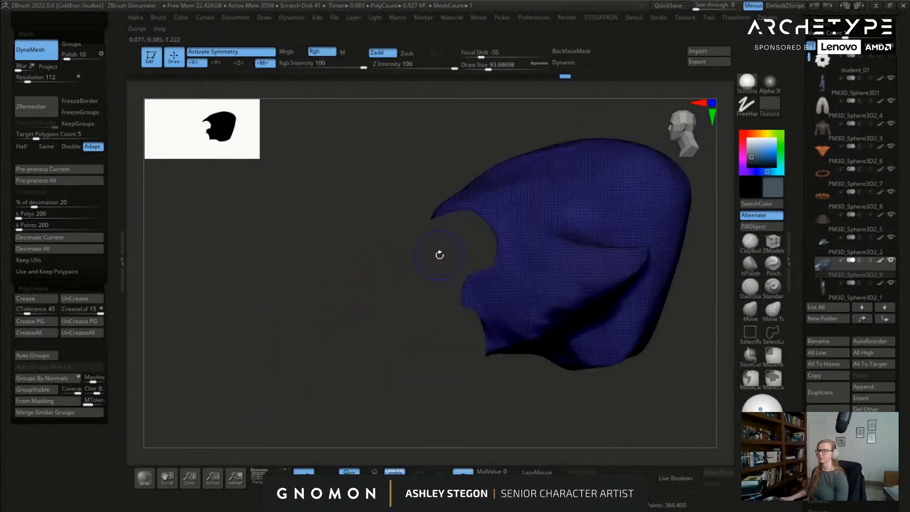
pyautogui.keyDown('alt'); pyautogui.moveTo(428, 256); pyautogui.dragTo(347, 287, button='right'); pyautogui.keyUp('alt')
pyautogui.hotkey('ctrl', 'alt')
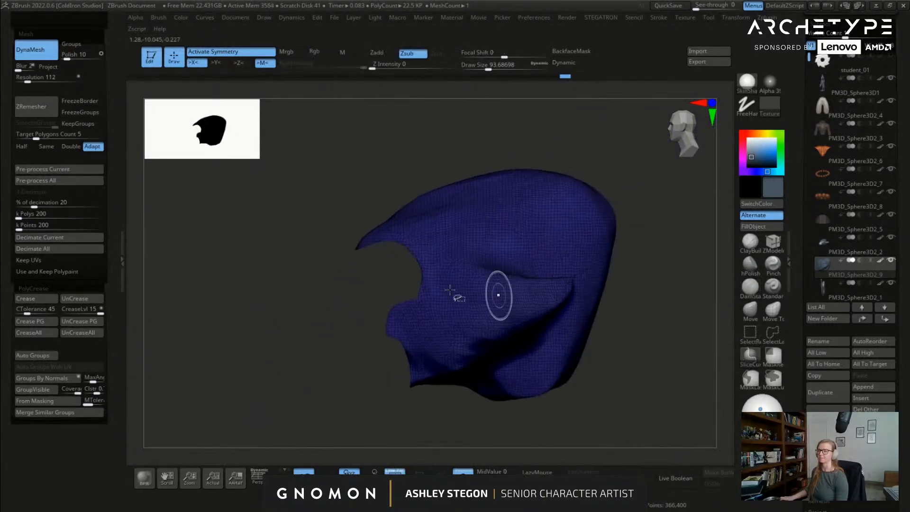
pyautogui.keyDown('ctrl'); pyautogui.keyDown('shift'); pyautogui.moveTo(468, 234); pyautogui.dragTo(647, 202); pyautogui.keyUp('shift'); pyautogui.keyUp('ctrl')
# Step: Hide the top-of-skull polygroup and turn on Double-sided display for the remaining shell
pyautogui.click(750, 334)
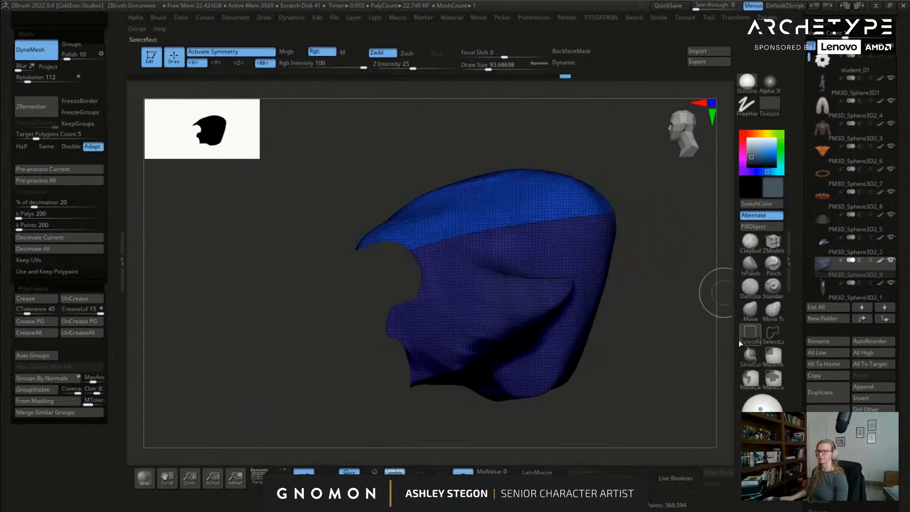
pyautogui.keyDown('ctrl'); pyautogui.keyDown('shift'); pyautogui.doubleClick(485, 215); pyautogui.keyUp('shift'); pyautogui.keyUp('ctrl')
pyautogui.moveTo(633, 255)
pyautogui.keyDown('alt'); pyautogui.mouseDown()
pyautogui.moveTo(593, 227)
pyautogui.moveTo(488, 282)
pyautogui.moveTo(611, 237)
pyautogui.moveTo(568, 294)
pyautogui.moveTo(553, 343)
pyautogui.moveTo(136, 199)
pyautogui.mouseUp(); pyautogui.keyUp('alt')
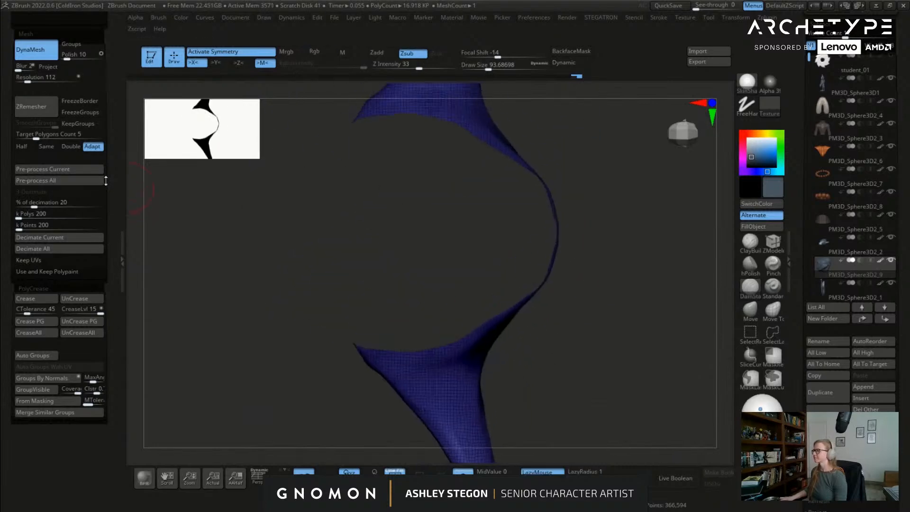
pyautogui.scroll(5, 76, 255)
pyautogui.click(37, 217)
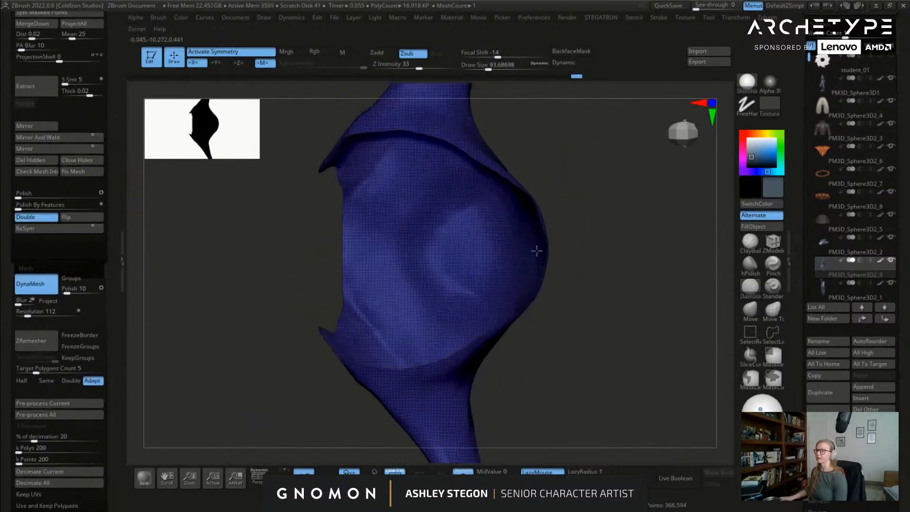
# Step: Slice the rear underside of the head into a separate polygroup, unhide the mesh, and apply Mirror And Weld
pyautogui.click(749, 359)
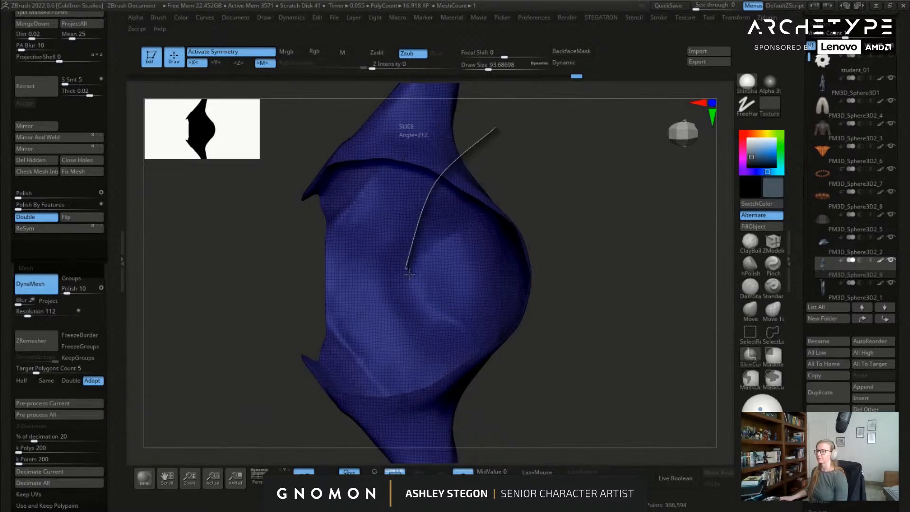
pyautogui.keyDown('ctrl'); pyautogui.keyDown('shift'); pyautogui.moveTo(534, 396); pyautogui.dragTo(534, 396); pyautogui.keyUp('shift'); pyautogui.keyUp('ctrl')
pyautogui.moveTo(626, 402)
pyautogui.mouseDown()
pyautogui.moveTo(175, 193)
pyautogui.moveTo(511, 264)
pyautogui.moveTo(449, 192)
pyautogui.mouseUp()
pyautogui.scroll(3, 114, 150)
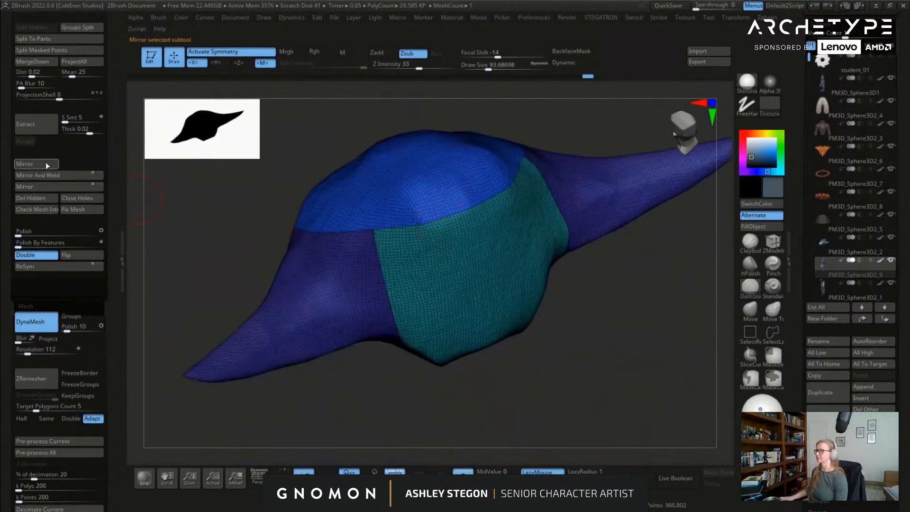
pyautogui.click(87, 175)
# Step: Isolate the lower side band, slice one side frill from the throat into its own polygroup, and apply Mirror And Weld
pyautogui.moveTo(334, 241)
pyautogui.mouseDown(button='right')
pyautogui.moveTo(404, 225)
pyautogui.moveTo(389, 265)
pyautogui.moveTo(392, 245)
pyautogui.moveTo(406, 242)
pyautogui.moveTo(382, 264)
pyautogui.moveTo(508, 284)
pyautogui.moveTo(497, 234)
pyautogui.moveTo(514, 222)
pyautogui.mouseUp(button='right')
pyautogui.keyDown('ctrl'); pyautogui.keyDown('shift'); pyautogui.click(391, 280); pyautogui.keyUp('shift'); pyautogui.keyUp('ctrl')
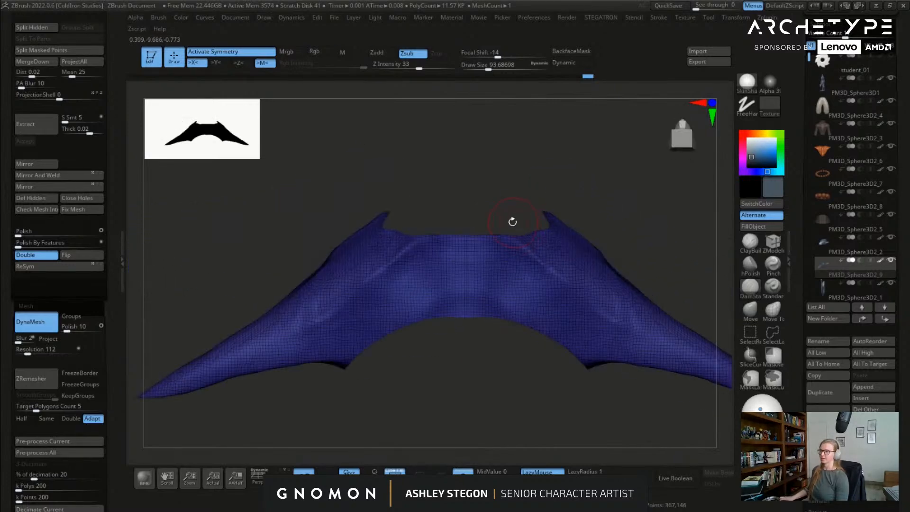
pyautogui.hotkey('ctrl', 'shift')
pyautogui.click(750, 359)
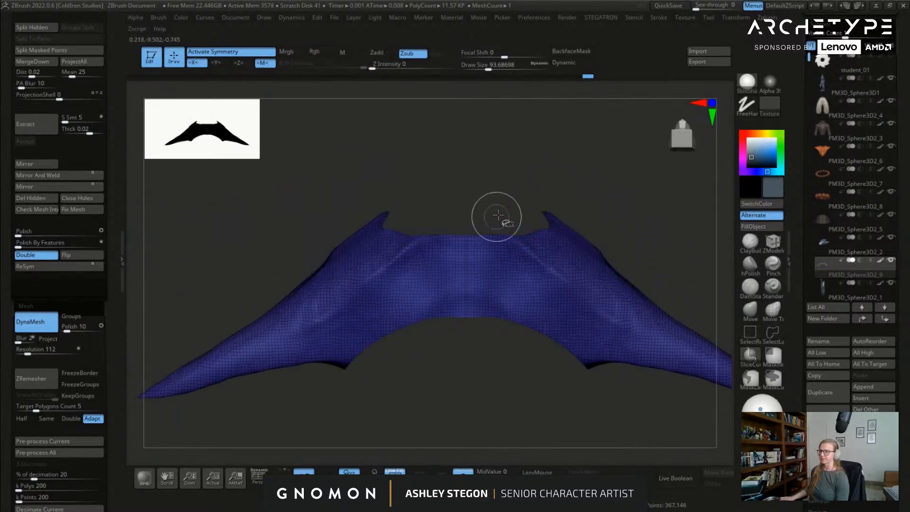
pyautogui.keyDown('alt'); pyautogui.moveTo(499, 216); pyautogui.dragTo(408, 222, button='right'); pyautogui.keyUp('alt')
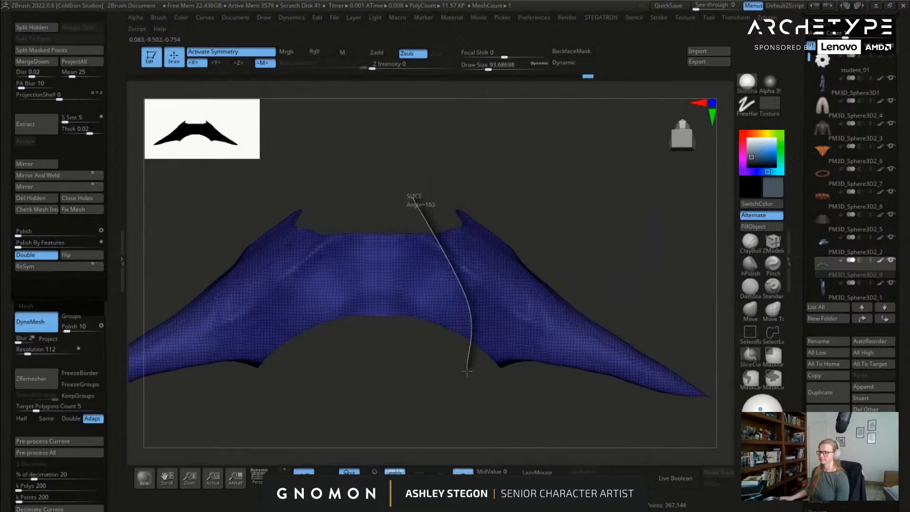
pyautogui.keyDown('ctrl'); pyautogui.keyDown('shift'); pyautogui.moveTo(471, 384); pyautogui.dragTo(471, 386); pyautogui.keyUp('shift'); pyautogui.keyUp('ctrl')
pyautogui.keyDown('ctrl'); pyautogui.keyDown('shift'); pyautogui.click(423, 367); pyautogui.keyUp('shift'); pyautogui.keyUp('ctrl')
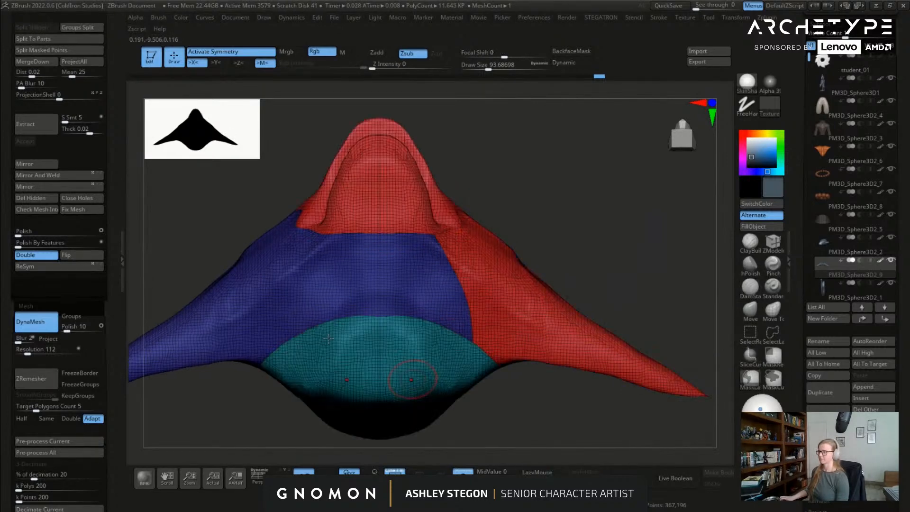
pyautogui.click(46, 188)
pyautogui.click(73, 175)
# Step: Isolate the polygroup of the two side frills
pyautogui.moveTo(469, 271); pyautogui.dragTo(499, 288, button='right')
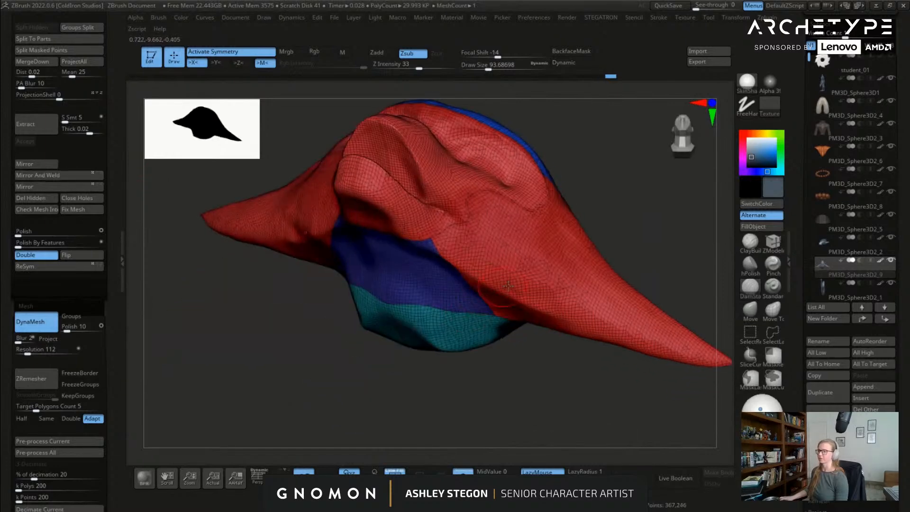
pyautogui.moveTo(562, 244); pyautogui.dragTo(508, 274, button='right')
pyautogui.keyDown('ctrl'); pyautogui.keyDown('shift'); pyautogui.click(682, 344); pyautogui.keyUp('shift'); pyautogui.keyUp('ctrl')
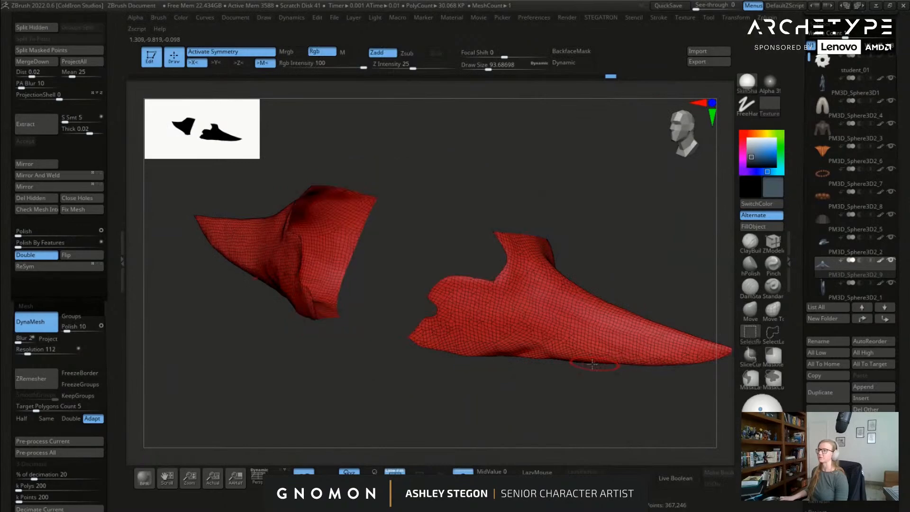
# Step: Assign the isolated side frills one polygroup, unhide the mesh, and isolate the face-and-jaw polygroup
pyautogui.hotkey('ctrl', 'w')
pyautogui.keyDown('ctrl'); pyautogui.keyDown('shift'); pyautogui.click(550, 386); pyautogui.keyUp('shift'); pyautogui.keyUp('ctrl')
pyautogui.moveTo(550, 386)
pyautogui.mouseDown(button='right')
pyautogui.moveTo(457, 278)
pyautogui.moveTo(435, 290)
pyautogui.moveTo(407, 257)
pyautogui.mouseUp(button='right')
pyautogui.keyDown('ctrl'); pyautogui.keyDown('shift'); pyautogui.click(456, 278); pyautogui.keyUp('shift'); pyautogui.keyUp('ctrl')
pyautogui.keyDown('alt'); pyautogui.moveTo(298, 258); pyautogui.dragTo(255, 273, button='right'); pyautogui.keyUp('alt')
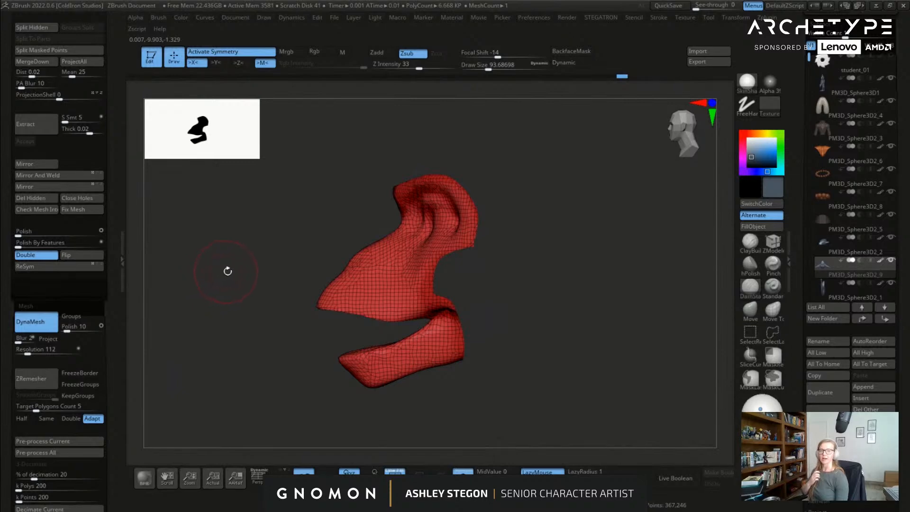
# Step: Slice the lower jaw from the upper face along the mouth opening in side profile with SliceCurve, making it a separate polygroup
pyautogui.moveTo(298, 250)
pyautogui.keyDown('alt'); pyautogui.mouseDown(button='right')
pyautogui.moveTo(353, 246)
pyautogui.moveTo(310, 250)
pyautogui.mouseUp(button='right'); pyautogui.keyUp('alt')
pyautogui.moveTo(310, 250)
pyautogui.keyDown('ctrl'); pyautogui.mouseDown(button='right')
pyautogui.moveTo(346, 265)
pyautogui.moveTo(319, 264)
pyautogui.moveTo(427, 245)
pyautogui.moveTo(429, 252)
pyautogui.moveTo(401, 245)
pyautogui.moveTo(320, 256)
pyautogui.mouseUp(button='right'); pyautogui.keyUp('ctrl')
pyautogui.keyDown('alt'); pyautogui.moveTo(320, 256); pyautogui.dragTo(239, 266, button='right'); pyautogui.keyUp('alt')
pyautogui.hotkey('shift', 'f')
pyautogui.moveTo(297, 280); pyautogui.dragTo(311, 287, button='right')
pyautogui.hotkey('shift', 'f')
pyautogui.hotkey('shift', 'f')
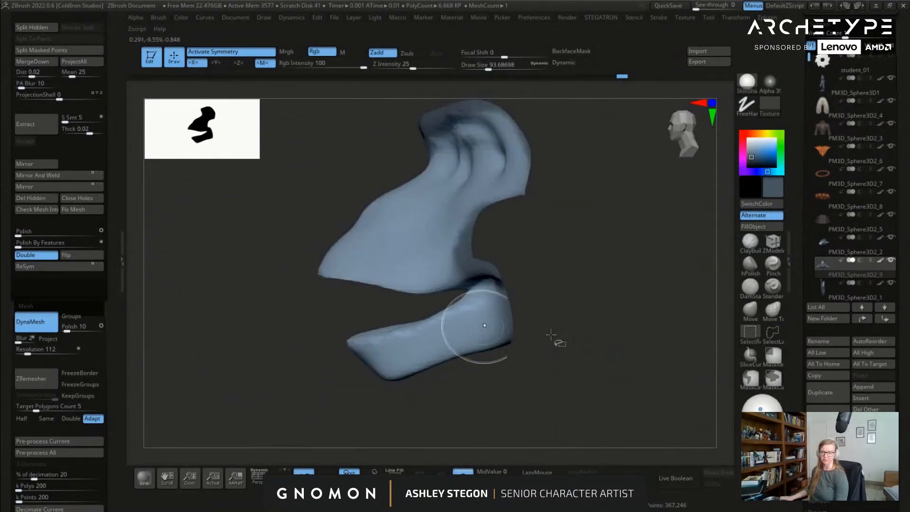
pyautogui.click(744, 354)
pyautogui.keyDown('alt'); pyautogui.moveTo(417, 290); pyautogui.dragTo(412, 319, button='right'); pyautogui.keyUp('alt')
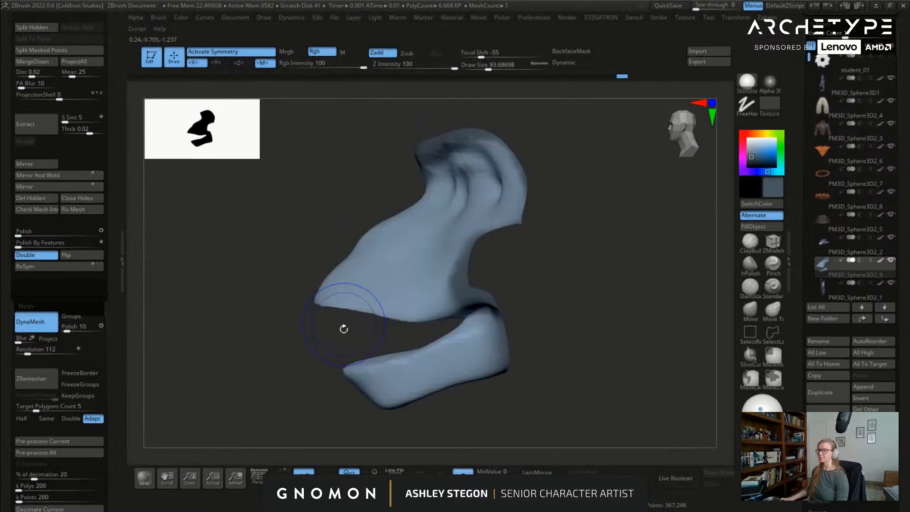
pyautogui.keyDown('ctrl'); pyautogui.keyDown('shift'); pyautogui.moveTo(382, 332); pyautogui.dragTo(468, 314); pyautogui.keyUp('shift'); pyautogui.keyUp('ctrl')
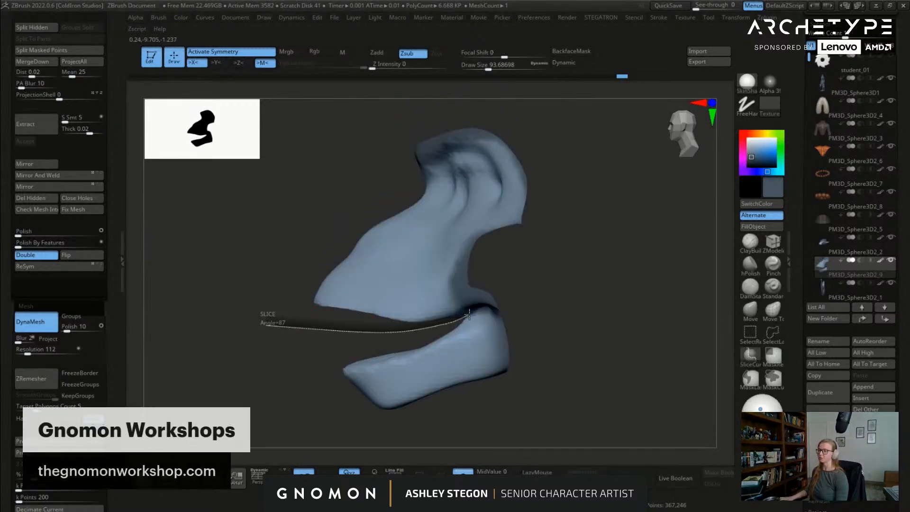
pyautogui.keyDown('ctrl'); pyautogui.keyDown('shift'); pyautogui.moveTo(531, 322); pyautogui.dragTo(701, 335); pyautogui.keyUp('shift'); pyautogui.keyUp('ctrl')
pyautogui.hotkey('shift', 'f')
pyautogui.moveTo(552, 351); pyautogui.dragTo(534, 318)
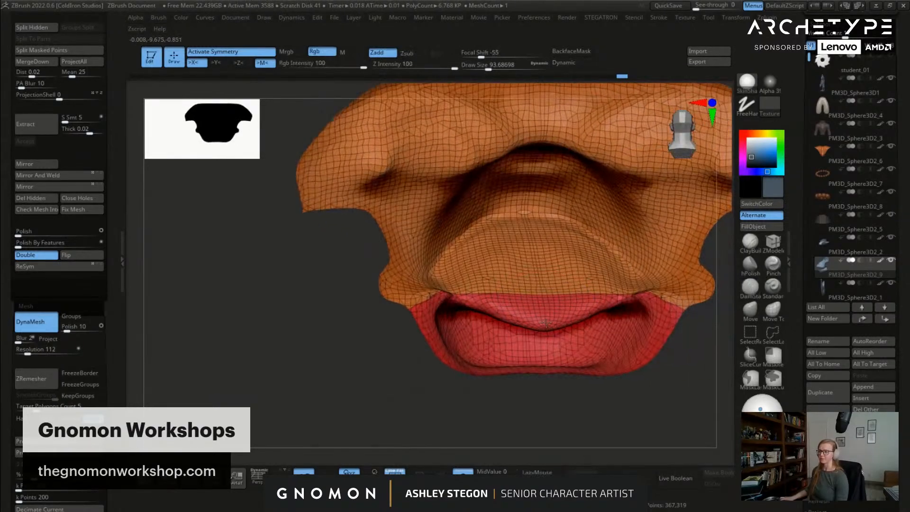
# Step: Isolate the lower-jaw polygroup and expose the floor of the mouth
pyautogui.moveTo(597, 301); pyautogui.dragTo(560, 319)
pyautogui.moveTo(447, 297)
pyautogui.mouseDown()
pyautogui.moveTo(582, 308)
pyautogui.moveTo(521, 322)
pyautogui.moveTo(406, 260)
pyautogui.moveTo(533, 349)
pyautogui.moveTo(545, 343)
pyautogui.mouseUp()
pyautogui.press('s')
pyautogui.press('s')
pyautogui.moveTo(467, 330); pyautogui.dragTo(446, 324)
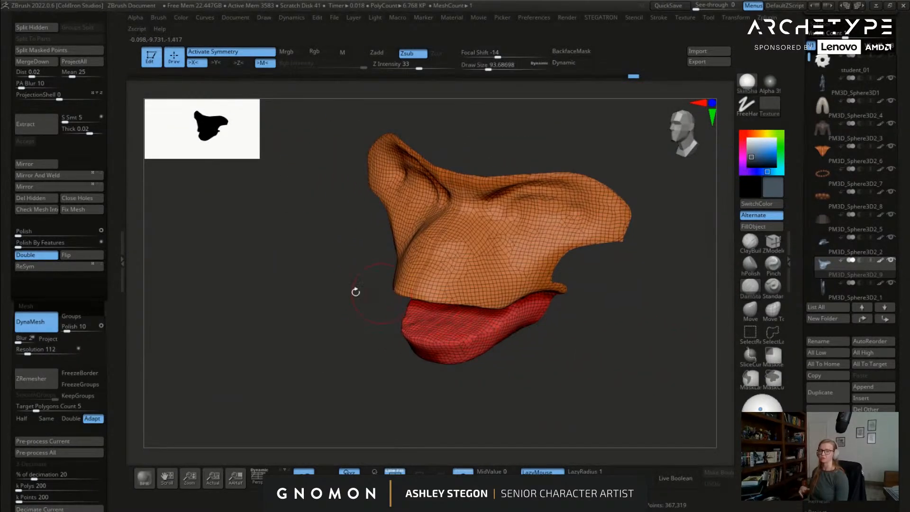
pyautogui.keyDown('ctrl'); pyautogui.keyDown('shift'); pyautogui.click(627, 352); pyautogui.keyUp('shift'); pyautogui.keyUp('ctrl')
pyautogui.keyDown('ctrl'); pyautogui.keyDown('shift'); pyautogui.click(481, 337); pyautogui.keyUp('shift'); pyautogui.keyUp('ctrl')
pyautogui.moveTo(503, 367)
pyautogui.mouseDown()
pyautogui.moveTo(540, 362)
pyautogui.moveTo(518, 363)
pyautogui.moveTo(474, 334)
pyautogui.moveTo(521, 322)
pyautogui.moveTo(504, 325)
pyautogui.mouseUp()
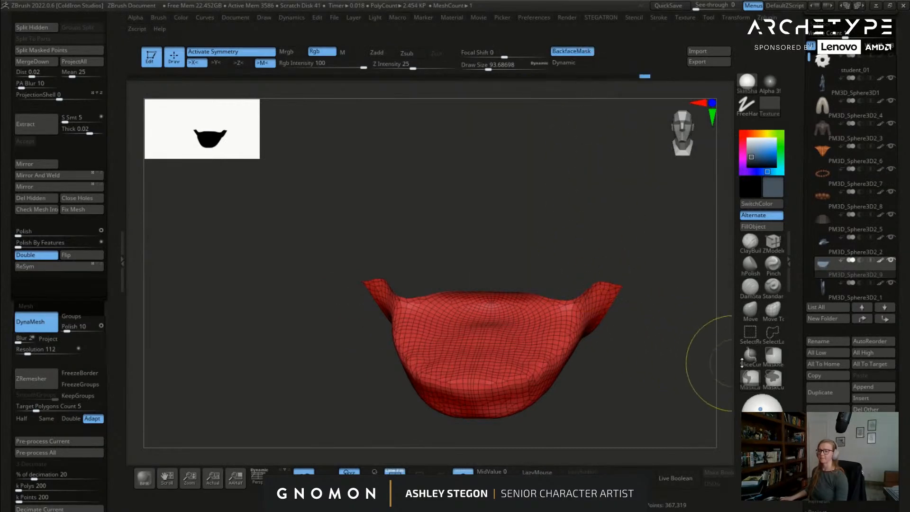
# Step: Mask the mouth floor inside the lower jaw up to its rim and turn the masked area into its own polygroup
pyautogui.click(772, 379)
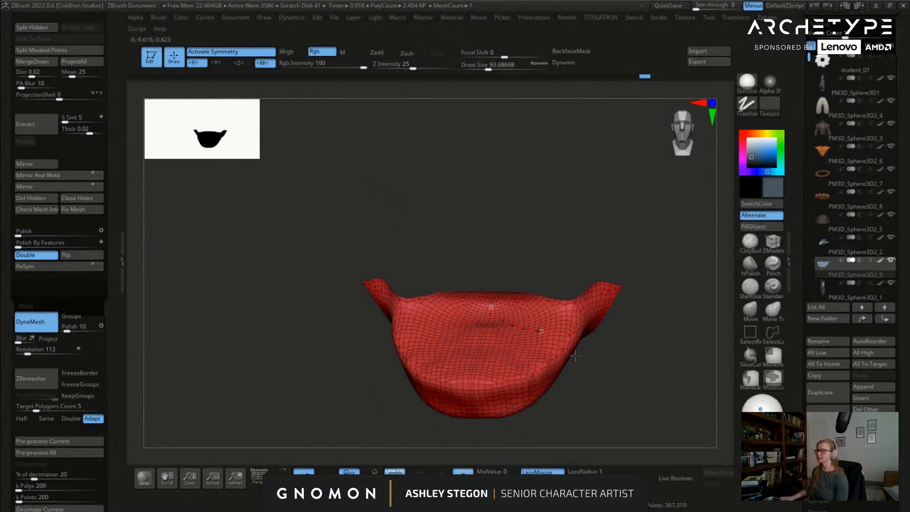
pyautogui.click(206, 22)
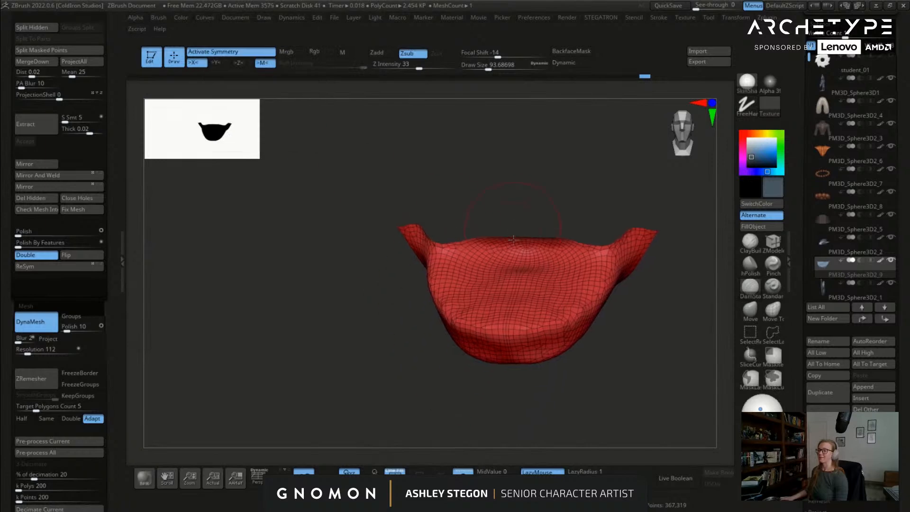
pyautogui.moveTo(522, 278)
pyautogui.keyDown('ctrl'); pyautogui.mouseDown()
pyautogui.moveTo(552, 273)
pyautogui.moveTo(555, 281)
pyautogui.mouseUp(); pyautogui.keyUp('ctrl')
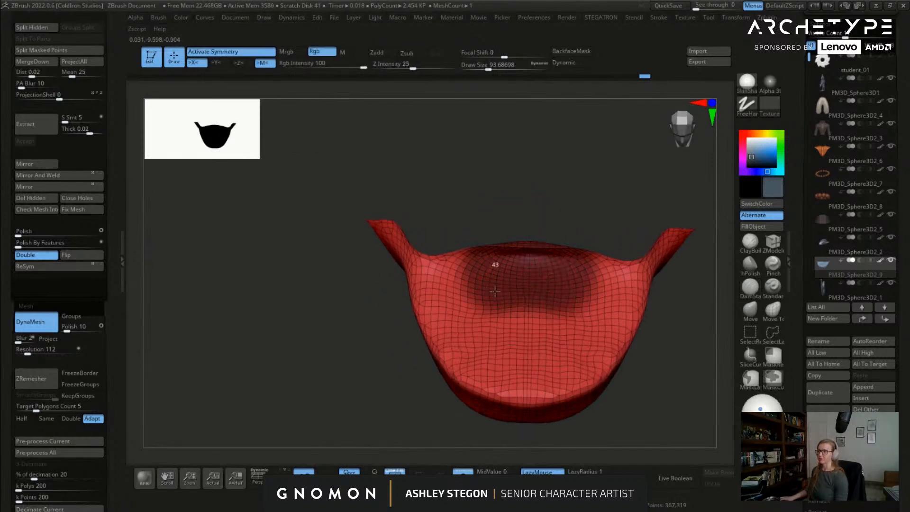
pyautogui.keyDown('ctrl'); pyautogui.moveTo(485, 284); pyautogui.dragTo(459, 285); pyautogui.keyUp('ctrl')
pyautogui.press('s')
pyautogui.press('s')
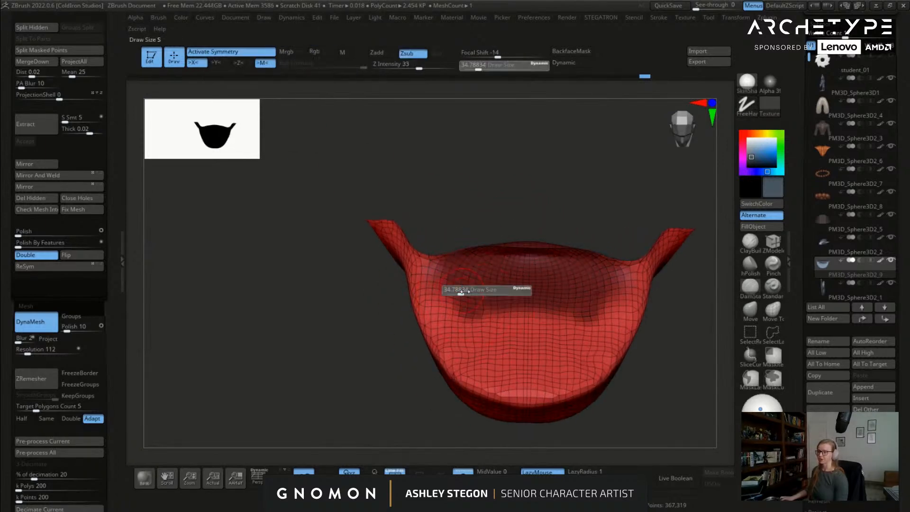
pyautogui.moveTo(479, 327)
pyautogui.keyDown('ctrl'); pyautogui.mouseDown()
pyautogui.moveTo(448, 286)
pyautogui.moveTo(487, 345)
pyautogui.moveTo(545, 382)
pyautogui.moveTo(557, 362)
pyautogui.mouseUp(); pyautogui.keyUp('ctrl')
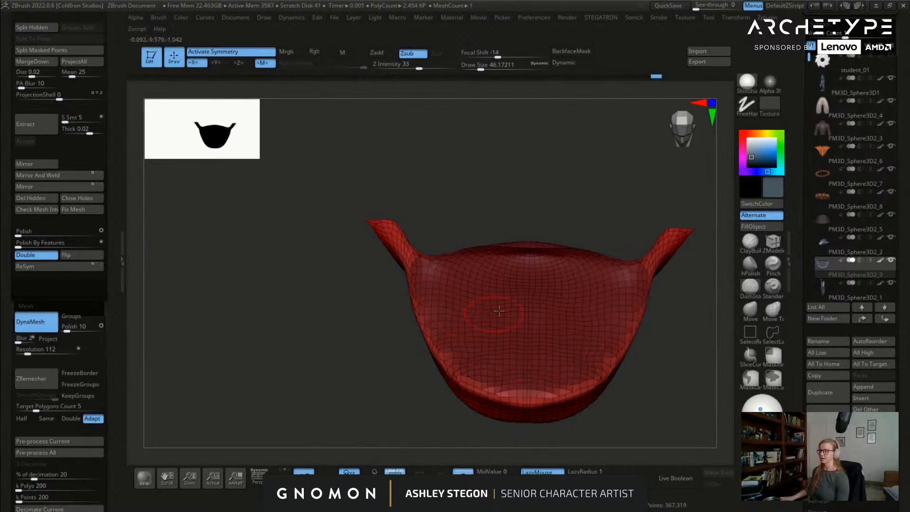
pyautogui.hotkey('ctrl', 'w')
# Step: Mask the roof of the mouth on the underside of the isolated upper face, using a draw size of about 71 near the edges
pyautogui.moveTo(582, 417); pyautogui.dragTo(528, 251)
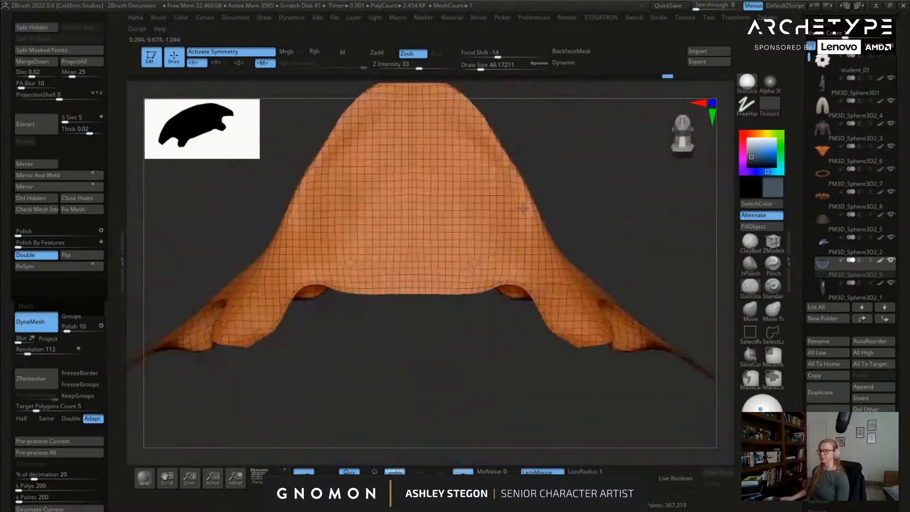
pyautogui.press('b')
pyautogui.moveTo(495, 176)
pyautogui.mouseDown()
pyautogui.moveTo(538, 183)
pyautogui.moveTo(575, 237)
pyautogui.moveTo(569, 332)
pyautogui.moveTo(561, 308)
pyautogui.moveTo(545, 342)
pyautogui.mouseUp()
pyautogui.moveTo(521, 416); pyautogui.dragTo(493, 412)
pyautogui.moveTo(526, 284)
pyautogui.mouseDown()
pyautogui.moveTo(563, 264)
pyautogui.moveTo(507, 194)
pyautogui.mouseUp()
pyautogui.moveTo(511, 298)
pyautogui.mouseDown()
pyautogui.moveTo(467, 321)
pyautogui.moveTo(474, 341)
pyautogui.mouseUp()
pyautogui.press('s')
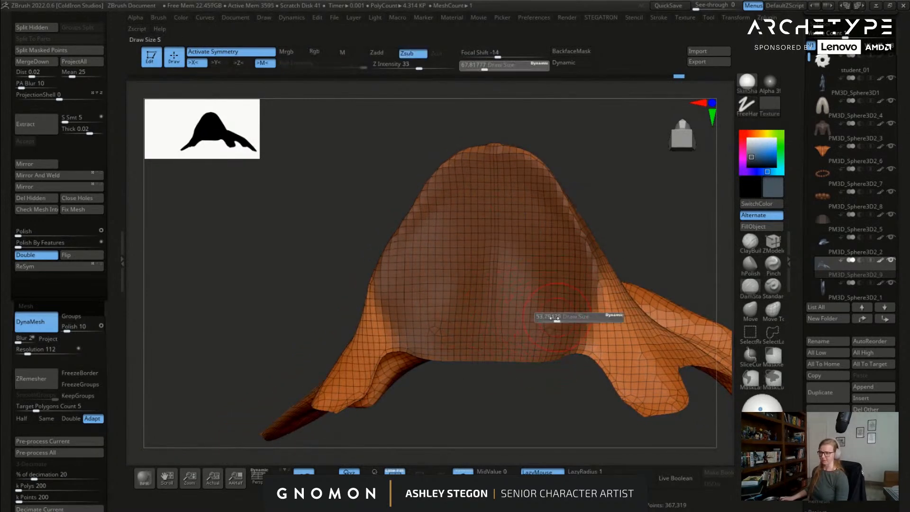
pyautogui.press('s')
pyautogui.moveTo(585, 284)
pyautogui.mouseDown()
pyautogui.moveTo(587, 232)
pyautogui.moveTo(593, 355)
pyautogui.mouseUp()
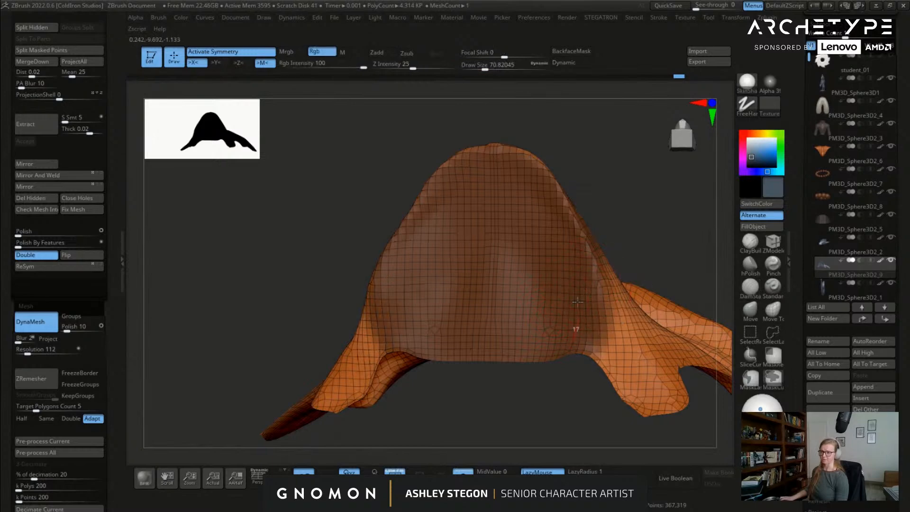
pyautogui.moveTo(579, 318)
pyautogui.mouseDown()
pyautogui.moveTo(597, 351)
pyautogui.moveTo(599, 303)
pyautogui.moveTo(615, 270)
pyautogui.mouseUp()
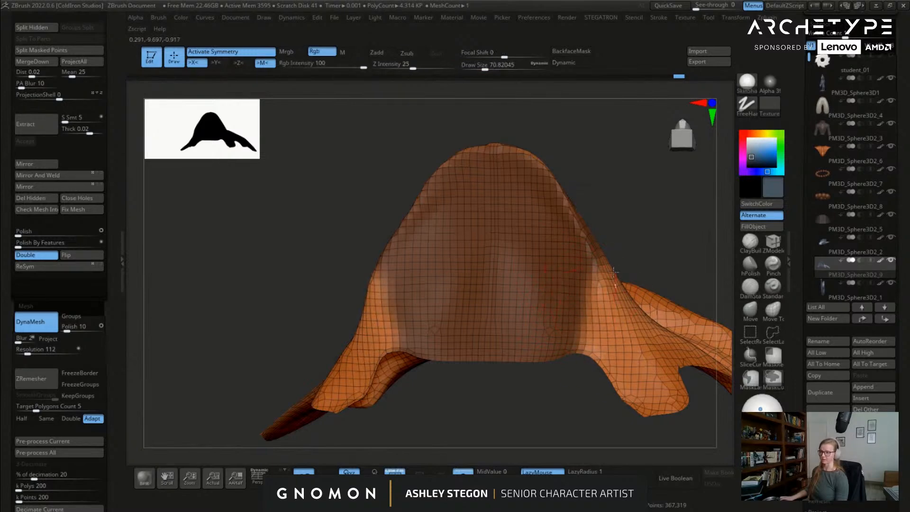
# Step: Erase the mask spill along the outer snout with BackfaceMask on, and turn the masked mouth roof into its own polygroup
pyautogui.moveTo(527, 295); pyautogui.dragTo(504, 290, button='right')
pyautogui.moveTo(530, 322); pyautogui.dragTo(568, 259, button='right')
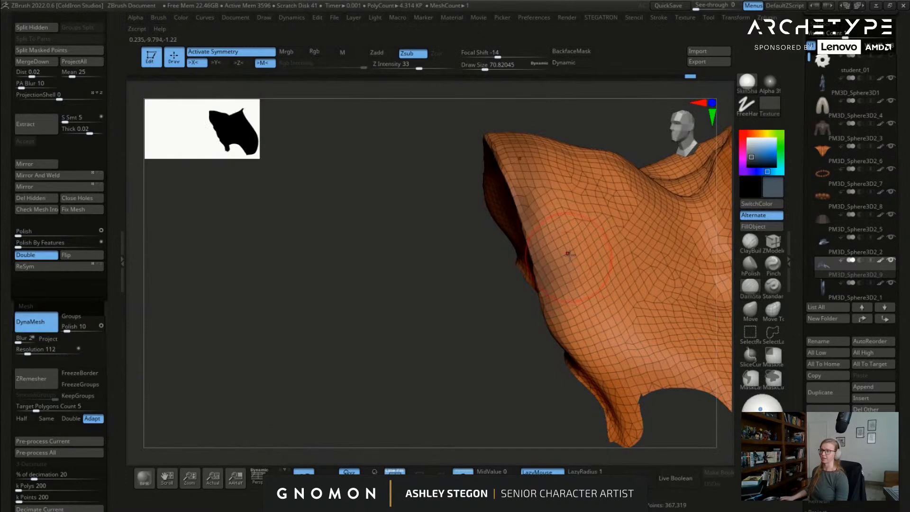
pyautogui.press('ctrl')
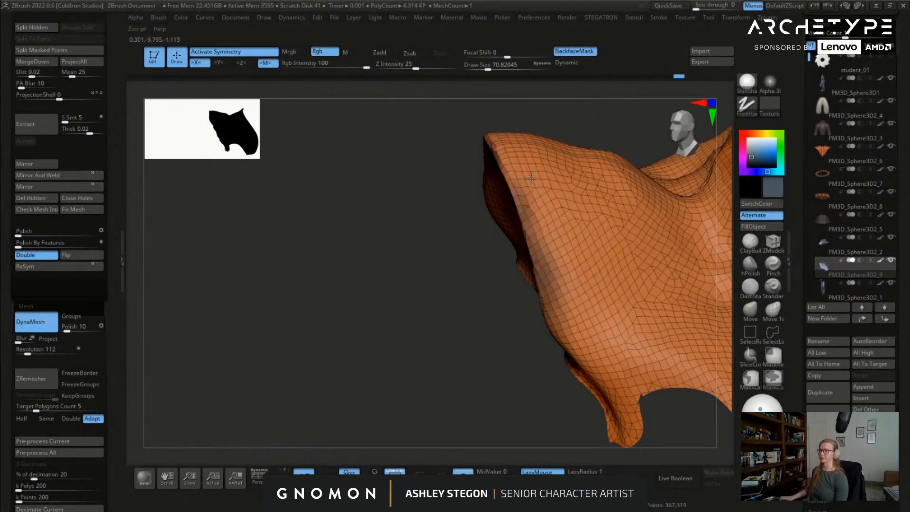
pyautogui.keyDown('ctrl'); pyautogui.keyDown('alt'); pyautogui.moveTo(530, 178); pyautogui.dragTo(559, 273); pyautogui.keyUp('alt'); pyautogui.keyUp('ctrl')
pyautogui.moveTo(588, 307); pyautogui.dragTo(567, 292, button='right')
pyautogui.press('s')
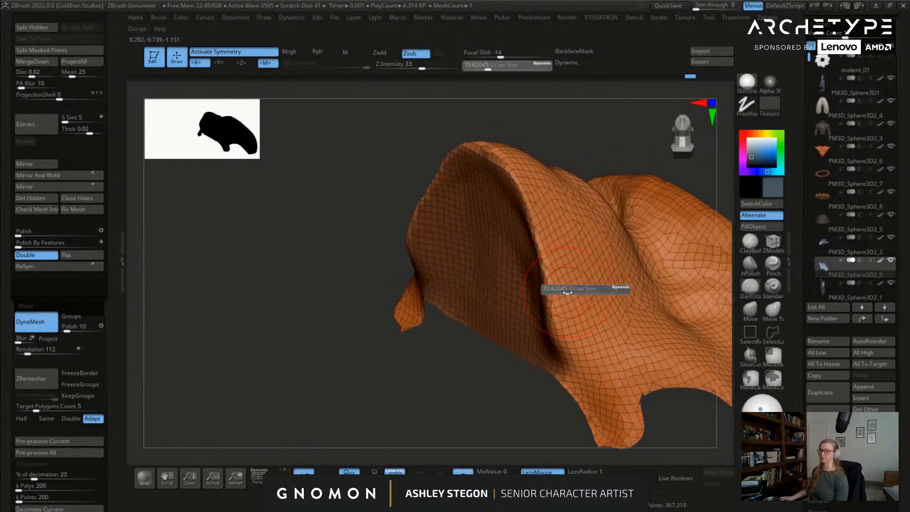
pyautogui.moveTo(539, 214)
pyautogui.mouseDown(button='right')
pyautogui.moveTo(559, 232)
pyautogui.moveTo(526, 225)
pyautogui.moveTo(484, 256)
pyautogui.moveTo(512, 266)
pyautogui.moveTo(500, 272)
pyautogui.moveTo(520, 213)
pyautogui.moveTo(587, 174)
pyautogui.moveTo(569, 296)
pyautogui.mouseUp(button='right')
pyautogui.hotkey('ctrl', 'w')
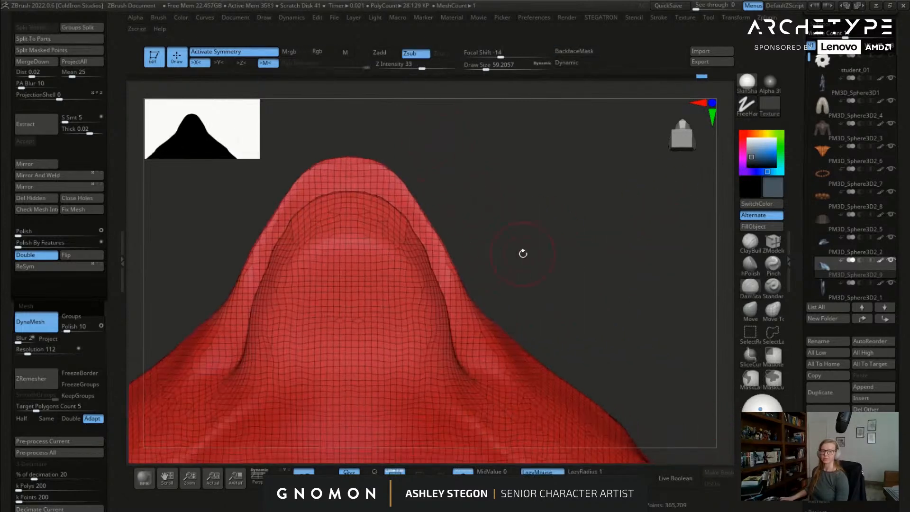
# Step: Examine the mouth and head polygroups from below, front and side, toggling PolyFrame and Solo mode
pyautogui.keyDown('ctrl'); pyautogui.moveTo(519, 254); pyautogui.dragTo(459, 232, button='right'); pyautogui.keyUp('ctrl')
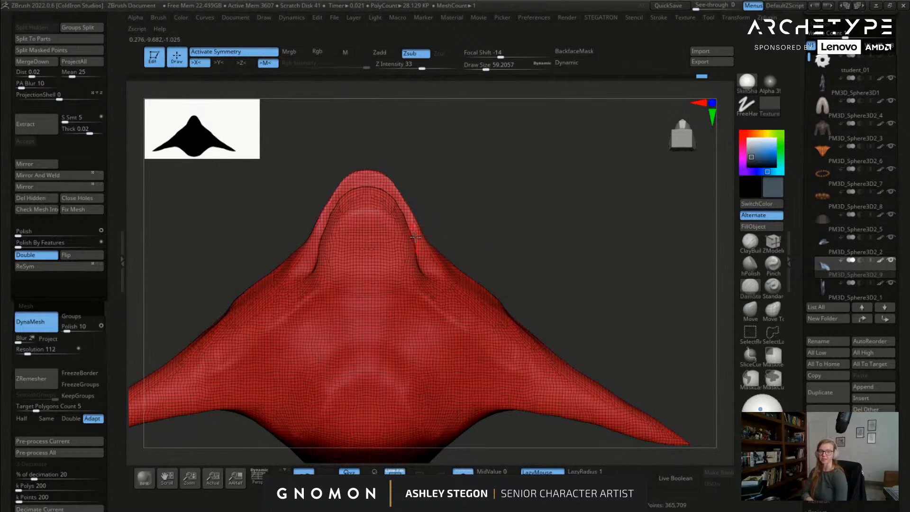
pyautogui.moveTo(454, 227)
pyautogui.mouseDown(button='right')
pyautogui.moveTo(505, 348)
pyautogui.moveTo(532, 318)
pyautogui.mouseUp(button='right')
pyautogui.hotkey('shift', 'f')
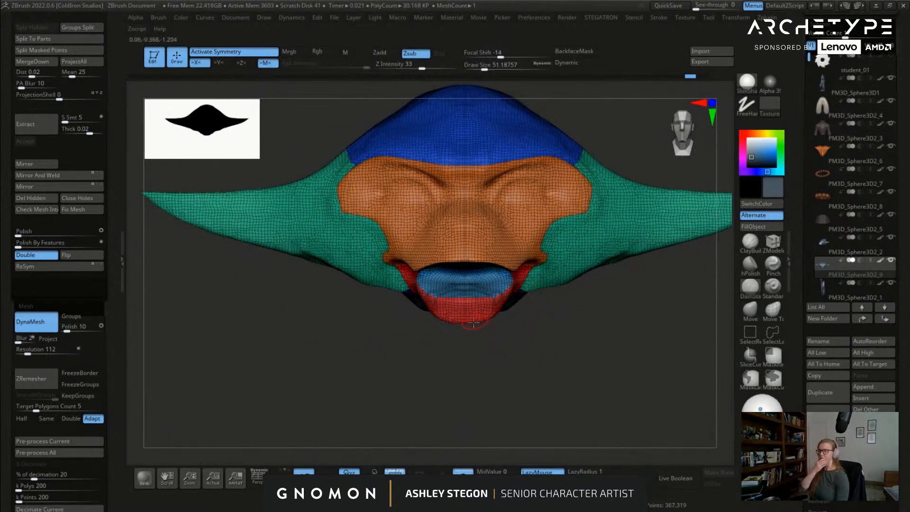
pyautogui.moveTo(502, 308); pyautogui.dragTo(501, 255, button='right')
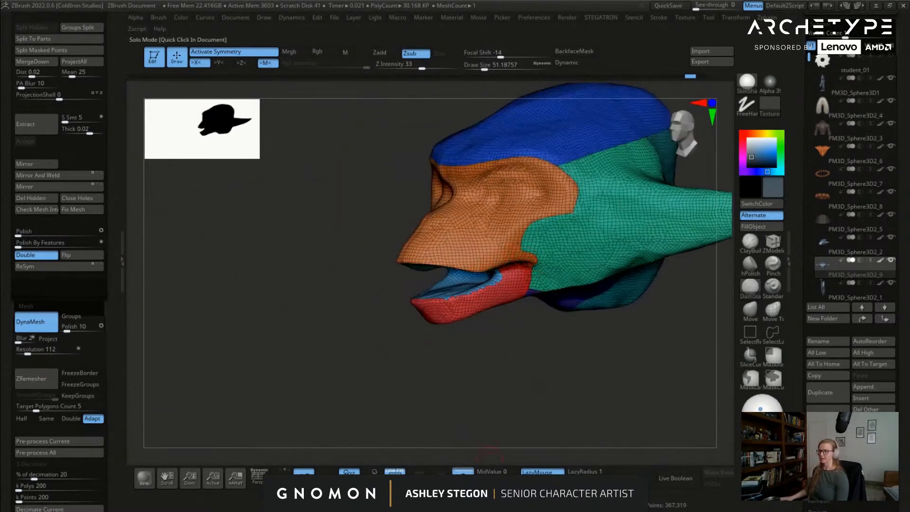
pyautogui.click(489, 451)
pyautogui.moveTo(489, 319); pyautogui.dragTo(484, 359, button='right')
pyautogui.click(462, 471)
# Step: Set the draw size to about 101 and isolate the polygroup of the two side frills
pyautogui.press('s')
pyautogui.moveTo(451, 372); pyautogui.dragTo(459, 372)
pyautogui.moveTo(485, 359)
pyautogui.keyDown('alt'); pyautogui.mouseDown(button='right')
pyautogui.moveTo(517, 377)
pyautogui.moveTo(475, 343)
pyautogui.moveTo(516, 346)
pyautogui.moveTo(524, 320)
pyautogui.moveTo(550, 342)
pyautogui.mouseUp(button='right'); pyautogui.keyUp('alt')
pyautogui.click(747, 362)
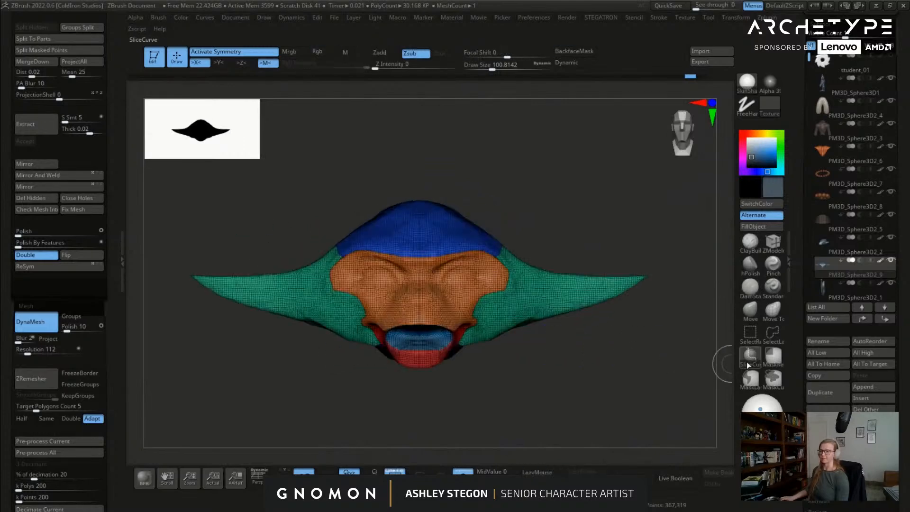
pyautogui.keyDown('ctrl'); pyautogui.keyDown('shift'); pyautogui.click(748, 338); pyautogui.keyUp('shift'); pyautogui.keyUp('ctrl')
pyautogui.keyDown('ctrl'); pyautogui.keyDown('shift'); pyautogui.click(551, 303); pyautogui.keyUp('shift'); pyautogui.keyUp('ctrl')
pyautogui.keyDown('alt'); pyautogui.moveTo(524, 299); pyautogui.dragTo(400, 288, button='right'); pyautogui.keyUp('alt')
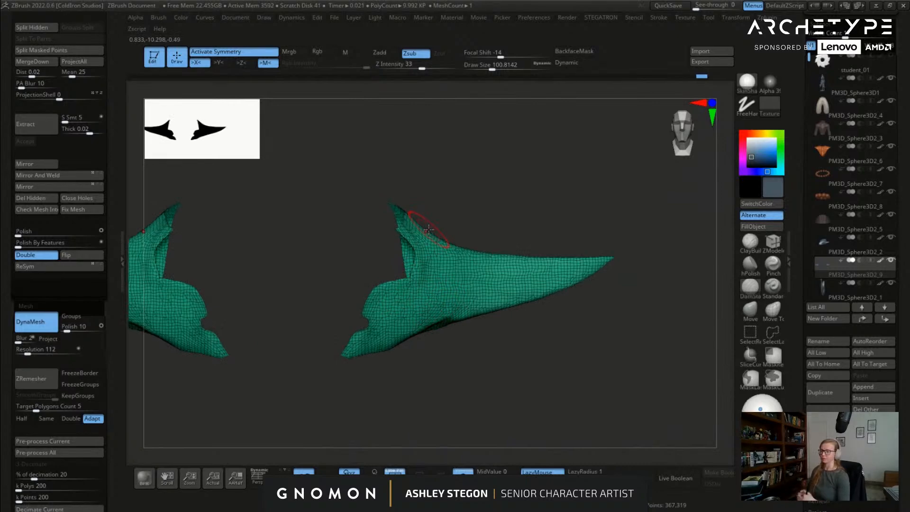
# Step: Slice one side frill crosswise at its base, middle and tip from the top view to separate three polygroup segments
pyautogui.moveTo(467, 279)
pyautogui.mouseDown(button='right')
pyautogui.moveTo(540, 267)
pyautogui.moveTo(567, 294)
pyautogui.moveTo(696, 326)
pyautogui.mouseUp(button='right')
pyautogui.click(747, 354)
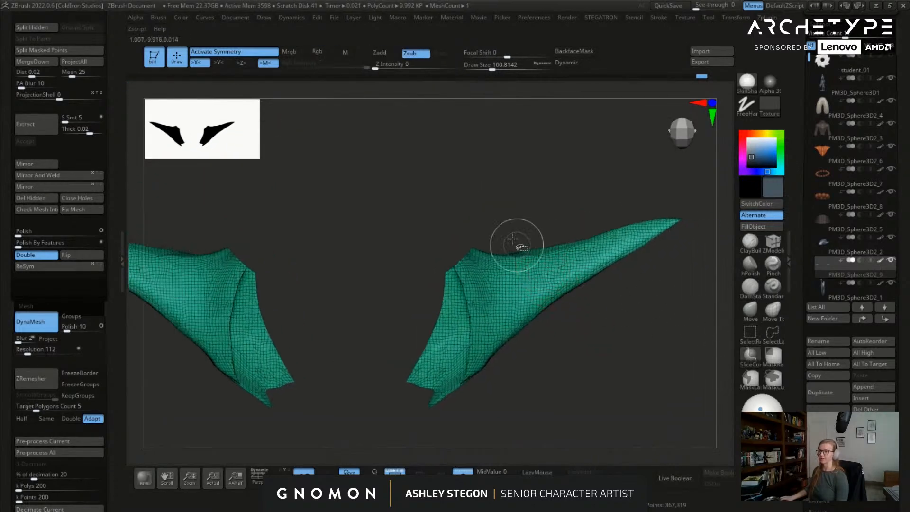
pyautogui.moveTo(491, 211)
pyautogui.mouseDown()
pyautogui.moveTo(504, 345)
pyautogui.moveTo(521, 328)
pyautogui.moveTo(515, 409)
pyautogui.mouseUp()
pyautogui.keyDown('ctrl'); pyautogui.keyDown('shift'); pyautogui.moveTo(548, 211); pyautogui.dragTo(592, 285); pyautogui.keyUp('shift'); pyautogui.keyUp('ctrl')
pyautogui.keyDown('ctrl'); pyautogui.keyDown('shift'); pyautogui.moveTo(652, 271); pyautogui.dragTo(570, 346); pyautogui.keyUp('shift'); pyautogui.keyUp('ctrl')
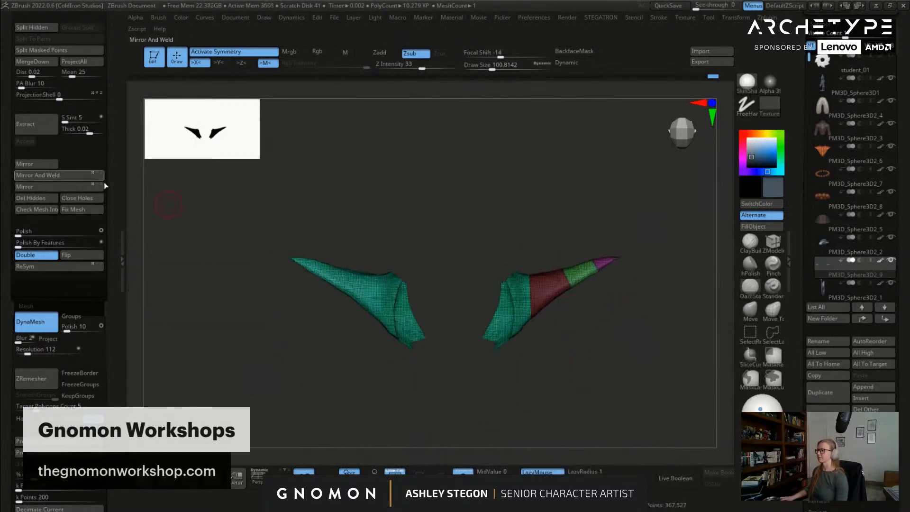
# Step: Unhide the whole head and apply Mirror And Weld to copy the frill segments to the opposite side
pyautogui.keyDown('ctrl'); pyautogui.keyDown('shift'); pyautogui.click(213, 318); pyautogui.keyUp('shift'); pyautogui.keyUp('ctrl')
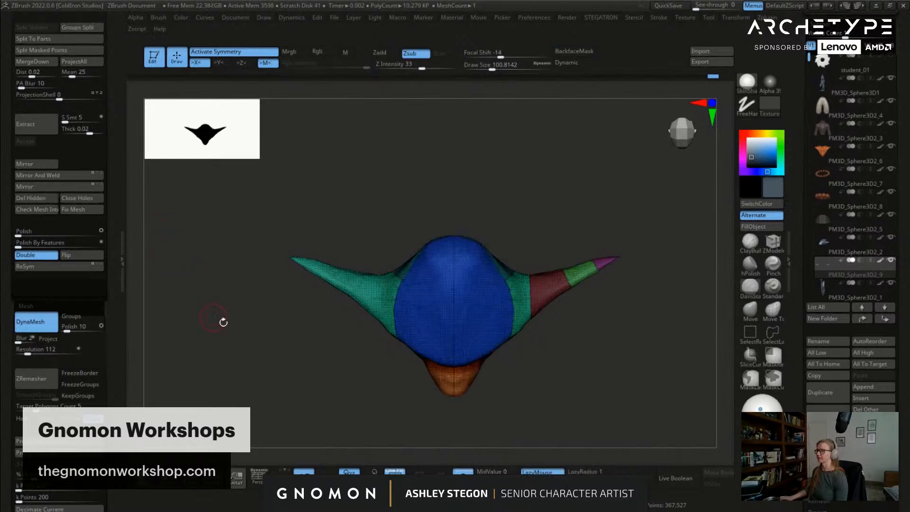
pyautogui.click(69, 189)
pyautogui.click(71, 176)
# Step: Isolate the upper-face polygroup covering the snout and eye areas
pyautogui.moveTo(564, 340); pyautogui.dragTo(491, 318)
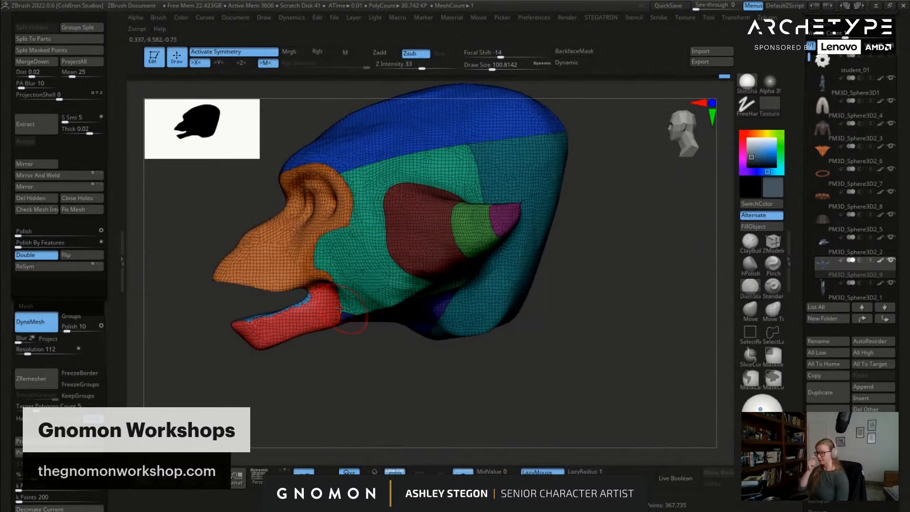
pyautogui.moveTo(329, 305); pyautogui.dragTo(385, 293)
pyautogui.moveTo(331, 249); pyautogui.dragTo(397, 246)
pyautogui.click(765, 335)
pyautogui.keyDown('ctrl'); pyautogui.keyDown('shift'); pyautogui.click(348, 250); pyautogui.keyUp('shift'); pyautogui.keyUp('ctrl')
pyautogui.keyDown('ctrl'); pyautogui.keyDown('shift'); pyautogui.click(393, 258); pyautogui.keyUp('shift'); pyautogui.keyUp('ctrl')
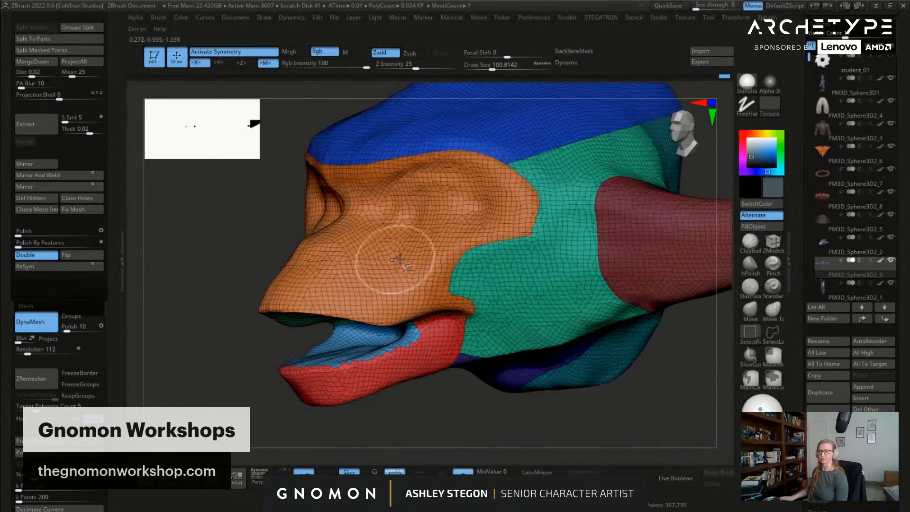
pyautogui.keyDown('ctrl'); pyautogui.keyDown('shift'); pyautogui.click(394, 259); pyautogui.keyUp('shift'); pyautogui.keyUp('ctrl')
pyautogui.moveTo(512, 308); pyautogui.dragTo(544, 307)
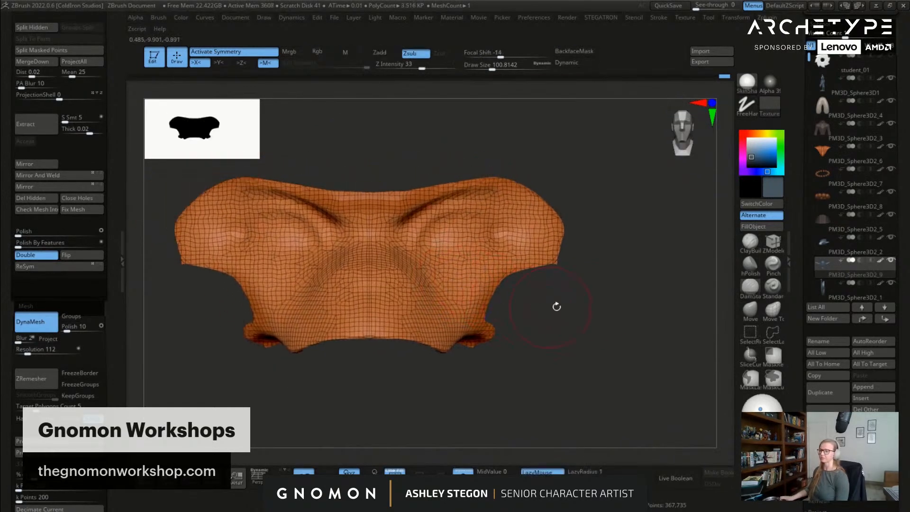
# Step: Slice the eye and brow area from the snout with a curved cut in side profile, creating separate polygroups
pyautogui.click(779, 334)
pyautogui.moveTo(492, 263); pyautogui.dragTo(299, 277)
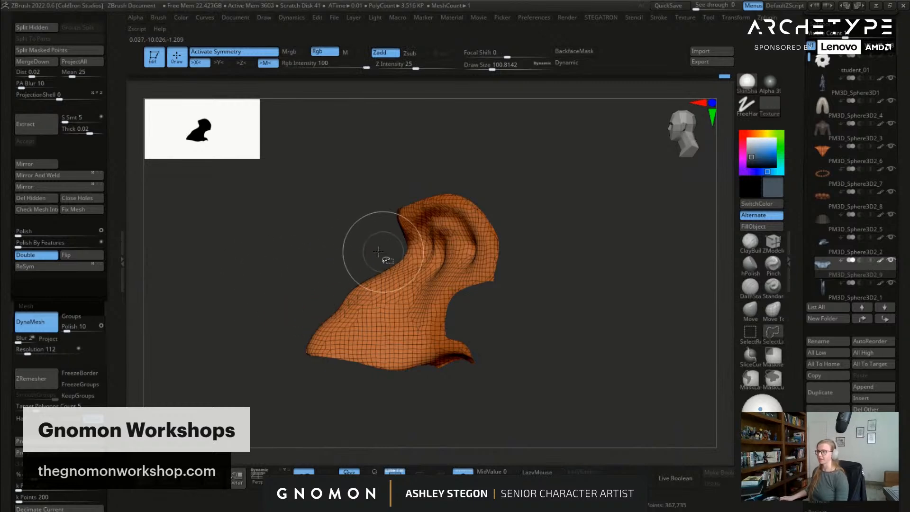
pyautogui.keyDown('ctrl'); pyautogui.keyDown('shift'); pyautogui.moveTo(410, 262); pyautogui.dragTo(410, 264); pyautogui.keyUp('shift'); pyautogui.keyUp('ctrl')
pyautogui.keyDown('ctrl'); pyautogui.keyDown('shift'); pyautogui.click(426, 284); pyautogui.keyUp('shift'); pyautogui.keyUp('ctrl')
pyautogui.keyDown('ctrl'); pyautogui.keyDown('shift'); pyautogui.click(753, 332); pyautogui.keyUp('shift'); pyautogui.keyUp('ctrl')
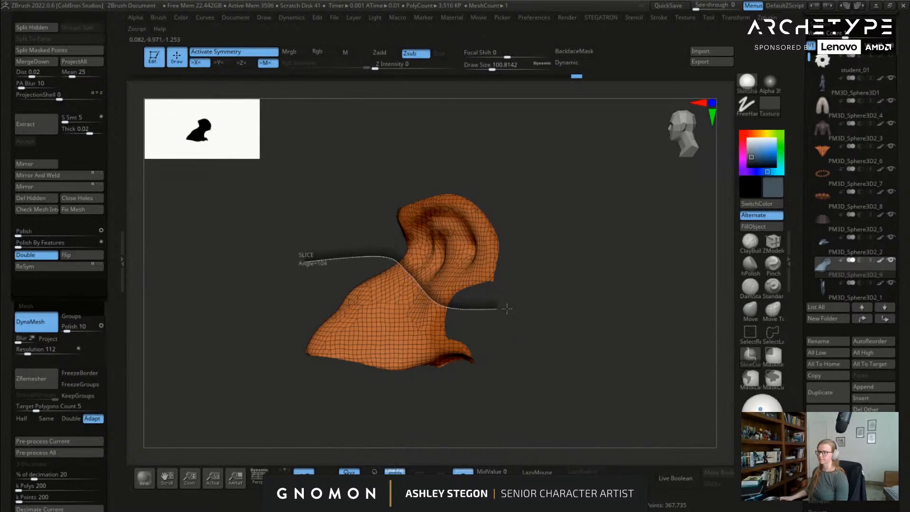
pyautogui.keyDown('ctrl'); pyautogui.keyDown('shift'); pyautogui.moveTo(568, 307); pyautogui.dragTo(569, 307); pyautogui.keyUp('shift'); pyautogui.keyUp('ctrl')
# Step: Isolate the snout polygroup, slice off its upper bridge as a separate polygroup, and unhide the whole head
pyautogui.keyDown('ctrl'); pyautogui.keyDown('shift'); pyautogui.click(752, 332); pyautogui.keyUp('shift'); pyautogui.keyUp('ctrl')
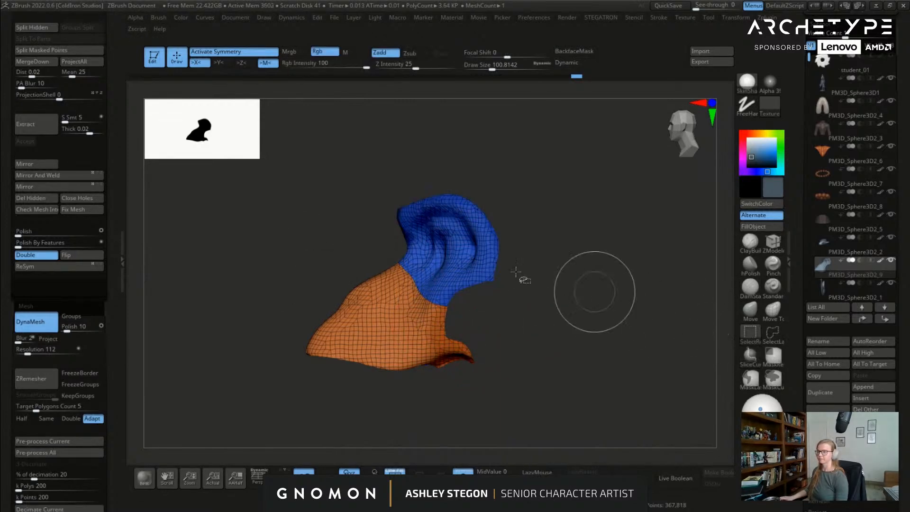
pyautogui.keyDown('ctrl'); pyautogui.keyDown('shift'); pyautogui.click(391, 296); pyautogui.keyUp('shift'); pyautogui.keyUp('ctrl')
pyautogui.click(750, 356)
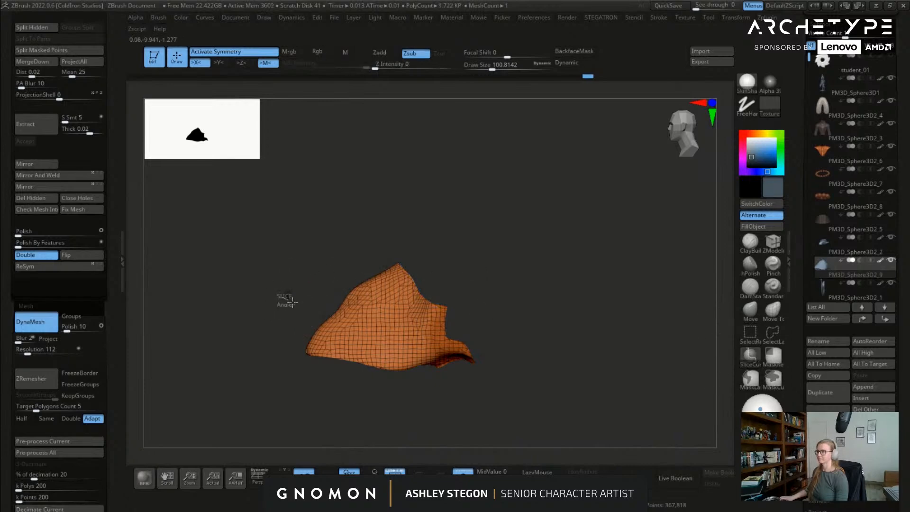
pyautogui.keyDown('ctrl'); pyautogui.keyDown('shift'); pyautogui.moveTo(431, 265); pyautogui.dragTo(431, 265); pyautogui.keyUp('shift'); pyautogui.keyUp('ctrl')
pyautogui.keyDown('ctrl'); pyautogui.keyDown('shift'); pyautogui.click(432, 425); pyautogui.keyUp('shift'); pyautogui.keyUp('ctrl')
pyautogui.moveTo(433, 425)
pyautogui.keyDown('ctrl'); pyautogui.mouseDown(button='right')
pyautogui.moveTo(425, 331)
pyautogui.moveTo(489, 344)
pyautogui.moveTo(498, 202)
pyautogui.moveTo(491, 279)
pyautogui.moveTo(450, 227)
pyautogui.moveTo(370, 225)
pyautogui.mouseUp(button='right'); pyautogui.keyUp('ctrl')
pyautogui.hotkey('shift', 'f')
pyautogui.moveTo(446, 228)
pyautogui.mouseDown(button='right')
pyautogui.moveTo(561, 229)
pyautogui.moveTo(467, 265)
pyautogui.moveTo(493, 308)
pyautogui.mouseUp(button='right')
pyautogui.hotkey('shift', 'f')
pyautogui.moveTo(492, 308); pyautogui.dragTo(455, 289, button='right')
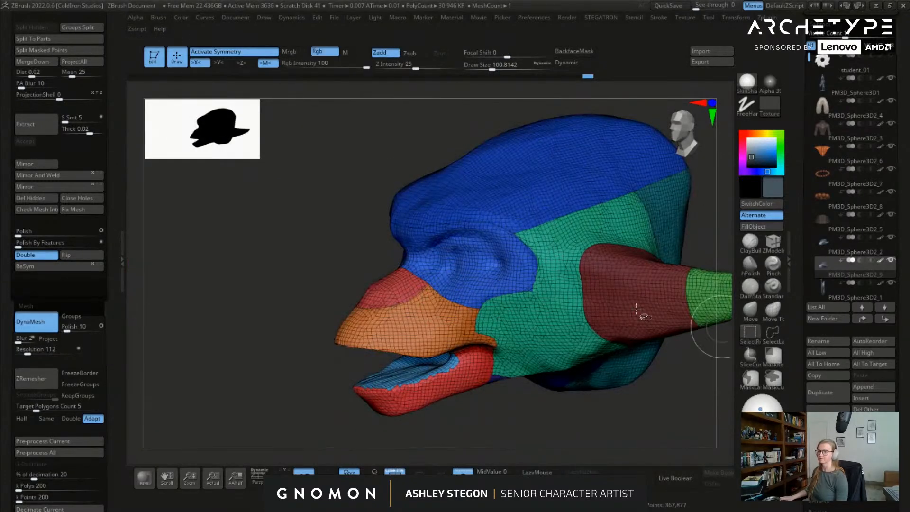
# Step: Isolate the eye-area polygroup, assign it a new polygroup separate from the skull, and unhide the head
pyautogui.keyDown('ctrl'); pyautogui.keyDown('shift'); pyautogui.click(466, 269); pyautogui.keyUp('shift'); pyautogui.keyUp('ctrl')
pyautogui.hotkey('ctrl', 'w')
pyautogui.keyDown('ctrl'); pyautogui.keyDown('shift'); pyautogui.click(244, 277); pyautogui.keyUp('shift'); pyautogui.keyUp('ctrl')
pyautogui.moveTo(431, 286); pyautogui.dragTo(411, 281, button='right')
pyautogui.moveTo(411, 280); pyautogui.dragTo(479, 265, button='right')
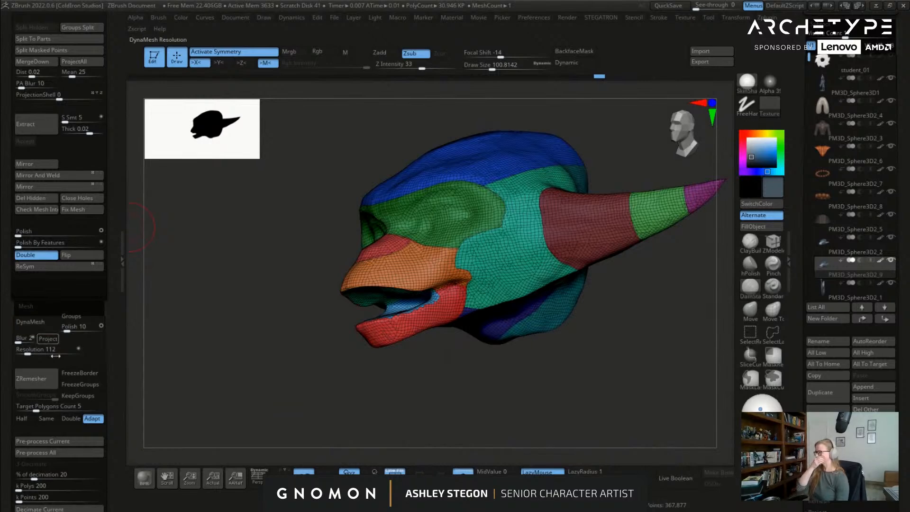
# Step: Turn on KeepGroups and run ZRemesher on the whole head
pyautogui.click(78, 398)
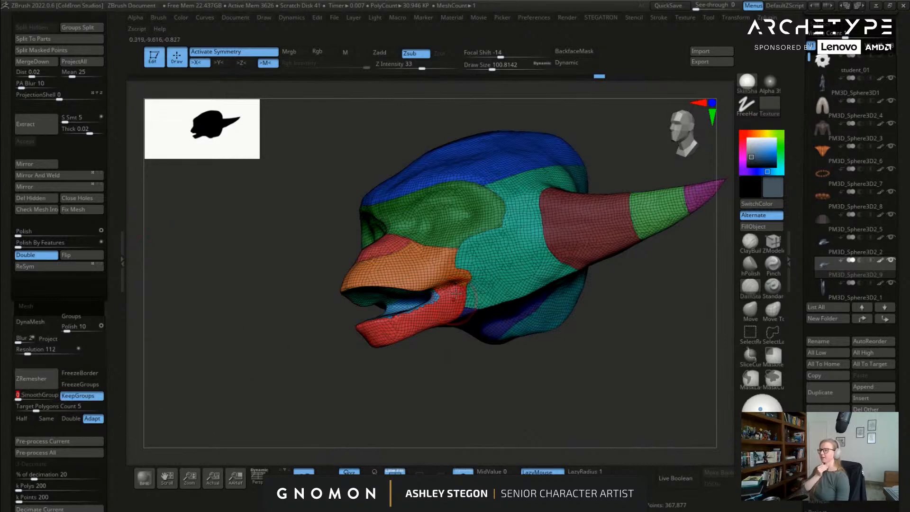
pyautogui.moveTo(473, 270); pyautogui.dragTo(437, 263, button='right')
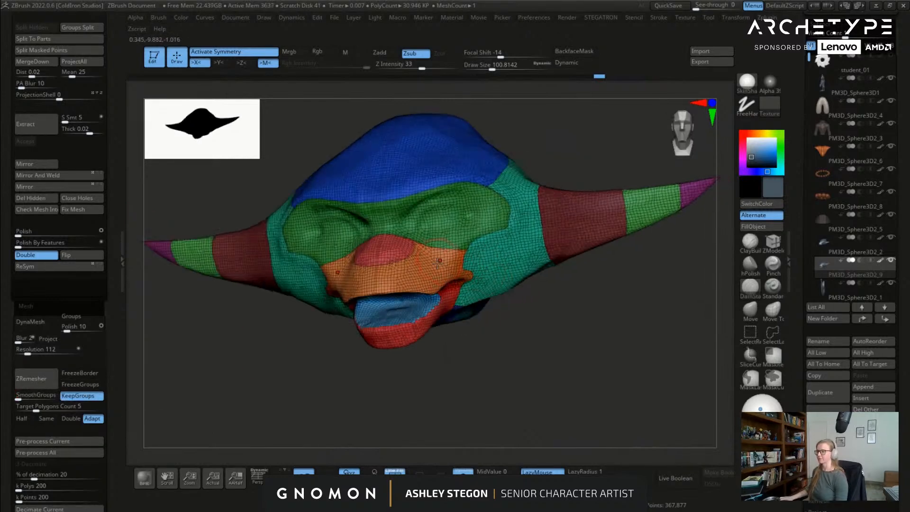
pyautogui.click(33, 378)
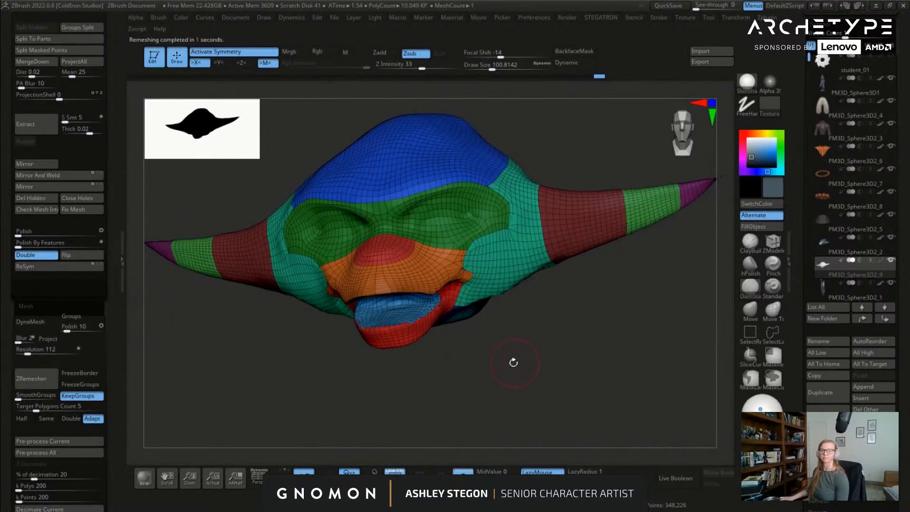
pyautogui.moveTo(500, 368)
pyautogui.mouseDown(button='right')
pyautogui.moveTo(518, 356)
pyautogui.moveTo(459, 349)
pyautogui.mouseUp(button='right')
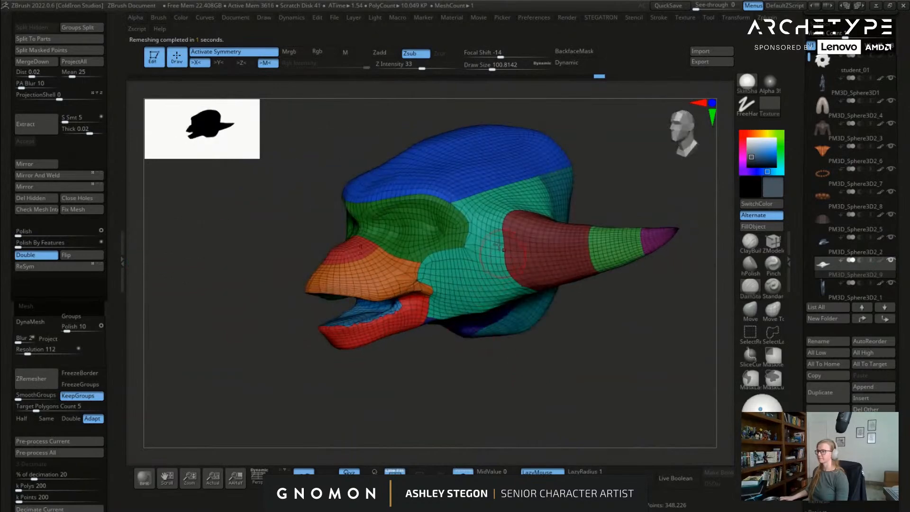
# Step: Set ZModeler's polygon action to PolyGroup for a single poly and clean up the stray faces at the eye area's rear lower corner
pyautogui.moveTo(473, 238)
pyautogui.mouseDown(button='right')
pyautogui.moveTo(488, 264)
pyautogui.moveTo(464, 290)
pyautogui.moveTo(479, 355)
pyautogui.moveTo(473, 274)
pyautogui.moveTo(469, 403)
pyautogui.mouseUp(button='right')
pyautogui.press('s')
pyautogui.press('s')
pyautogui.moveTo(481, 281); pyautogui.dragTo(462, 281)
pyautogui.click(773, 241)
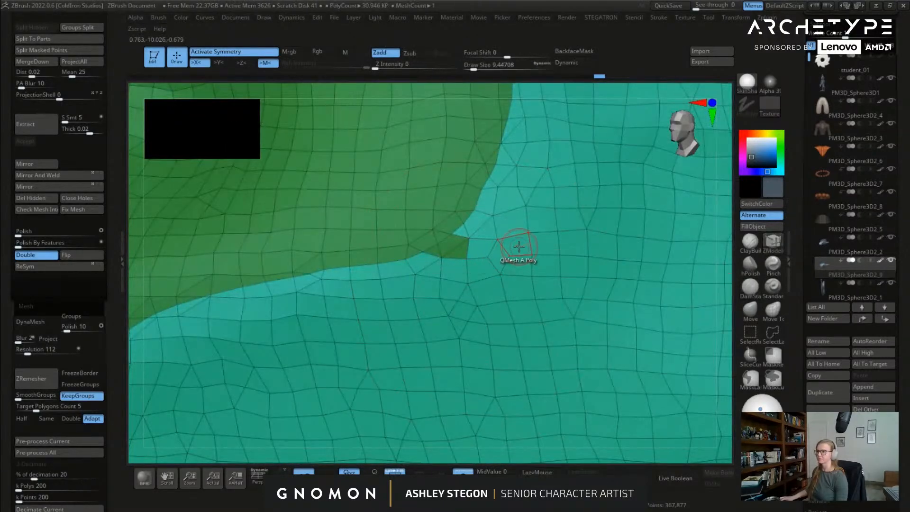
pyautogui.press('space')
pyautogui.click(493, 190)
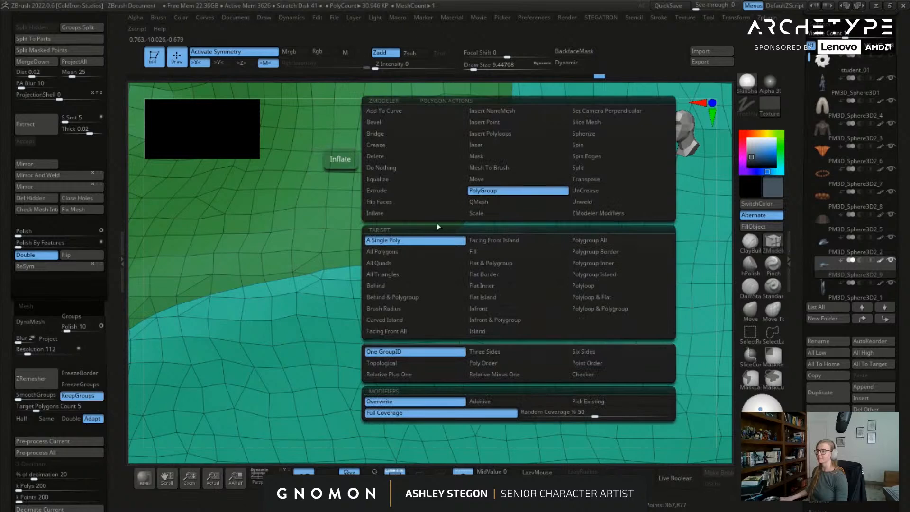
pyautogui.click(458, 249)
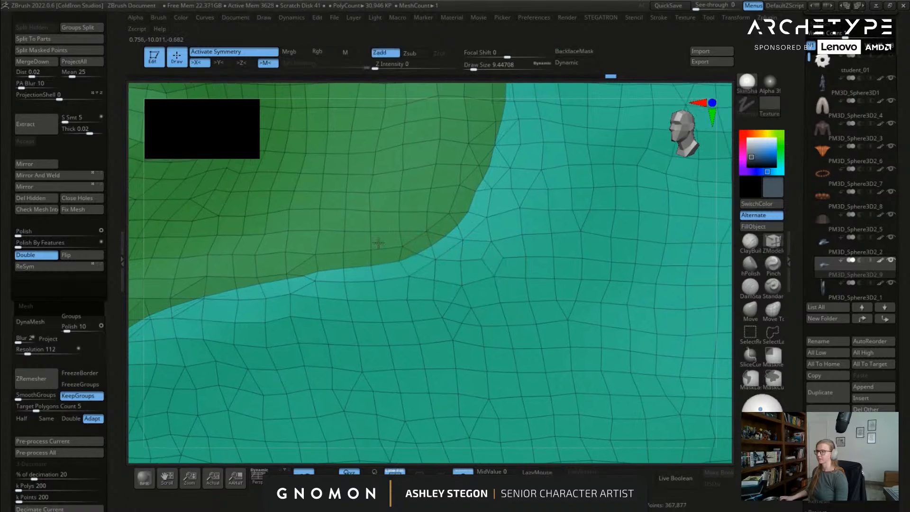
# Step: Run ZRemesher on the head with KeepGroups after cleaning the eye-area border
pyautogui.press('f')
pyautogui.moveTo(460, 318)
pyautogui.mouseDown(button='right')
pyautogui.moveTo(630, 284)
pyautogui.moveTo(501, 256)
pyautogui.moveTo(536, 308)
pyautogui.mouseUp(button='right')
pyautogui.hotkey('shift', 'f')
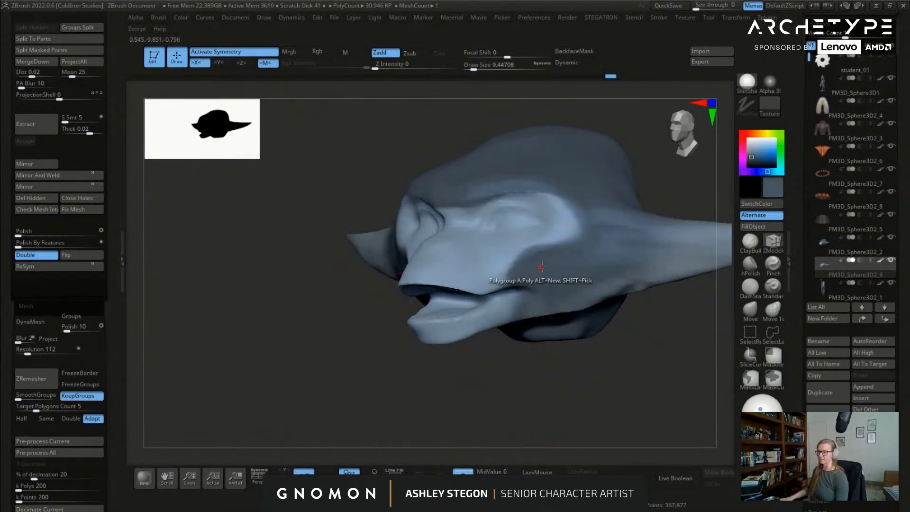
pyautogui.moveTo(541, 268); pyautogui.dragTo(569, 297, button='right')
pyautogui.press('s')
pyautogui.moveTo(572, 360); pyautogui.dragTo(578, 362)
pyautogui.keyDown('alt'); pyautogui.moveTo(571, 265); pyautogui.dragTo(511, 281, button='right'); pyautogui.keyUp('alt')
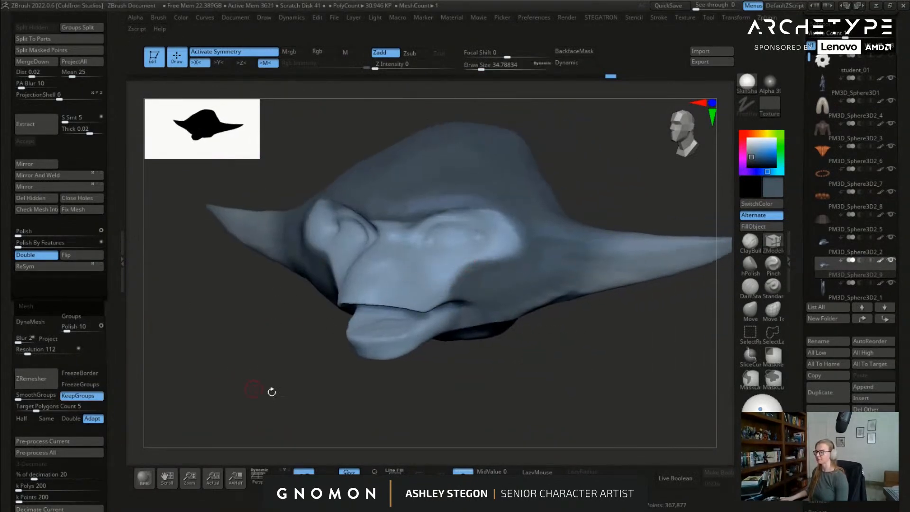
pyautogui.moveTo(260, 389); pyautogui.dragTo(280, 367, button='right')
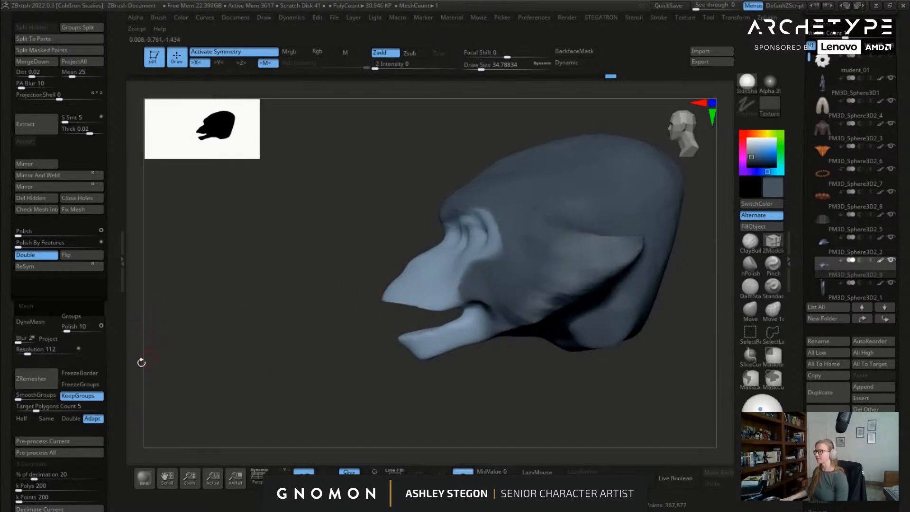
pyautogui.moveTo(113, 367); pyautogui.dragTo(117, 310)
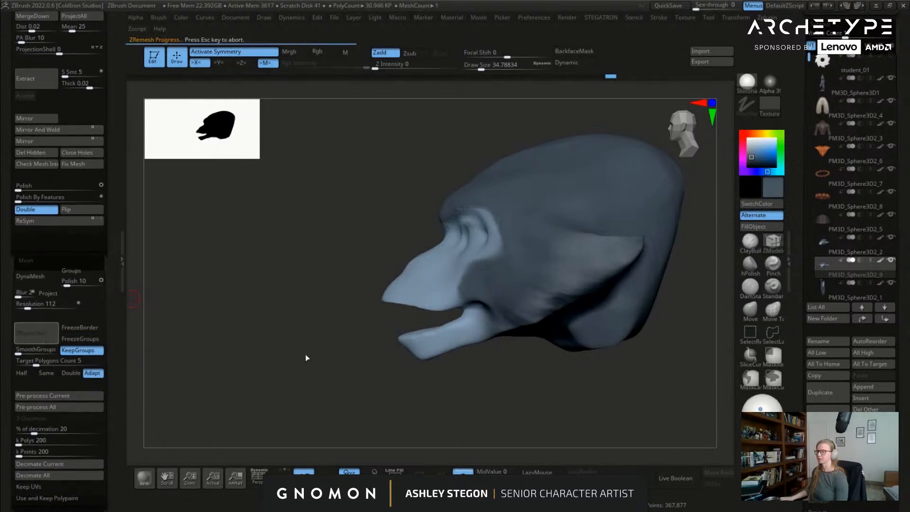
# Step: Set the ZRemesher target to Same and remesh the head again
pyautogui.moveTo(318, 351); pyautogui.dragTo(422, 353)
pyautogui.press('b')
pyautogui.press('z')
pyautogui.press('m')
pyautogui.moveTo(504, 381)
pyautogui.mouseDown()
pyautogui.moveTo(407, 372)
pyautogui.moveTo(384, 422)
pyautogui.mouseUp()
pyautogui.press('shift')
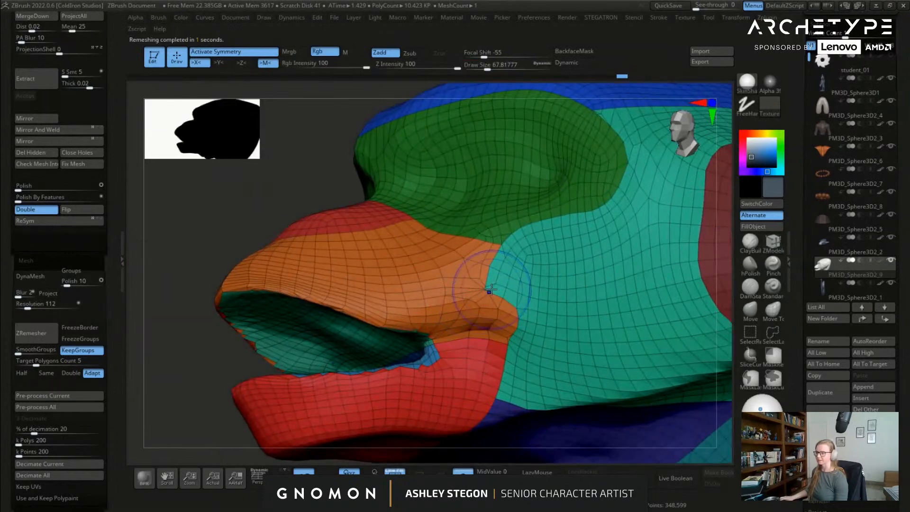
pyautogui.keyDown('ctrl'); pyautogui.moveTo(478, 292); pyautogui.dragTo(475, 316, button='right'); pyautogui.keyUp('ctrl')
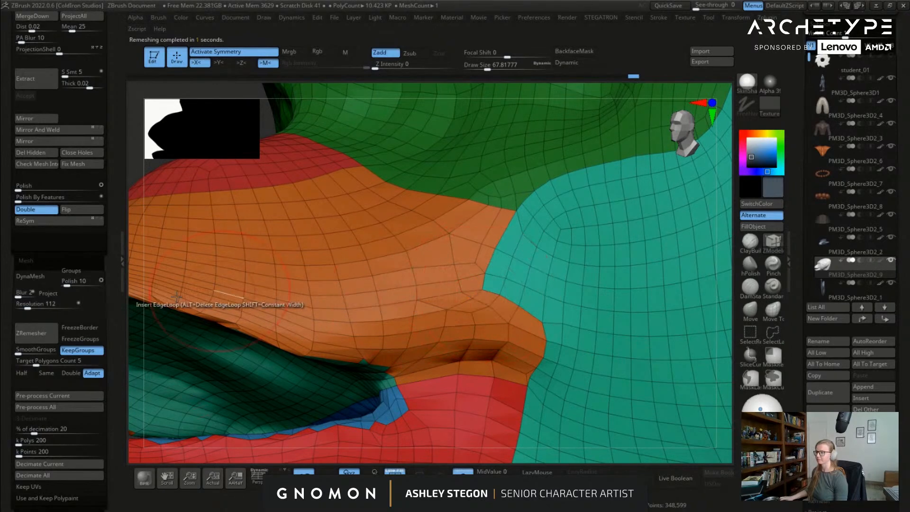
pyautogui.click(46, 374)
pyautogui.click(36, 333)
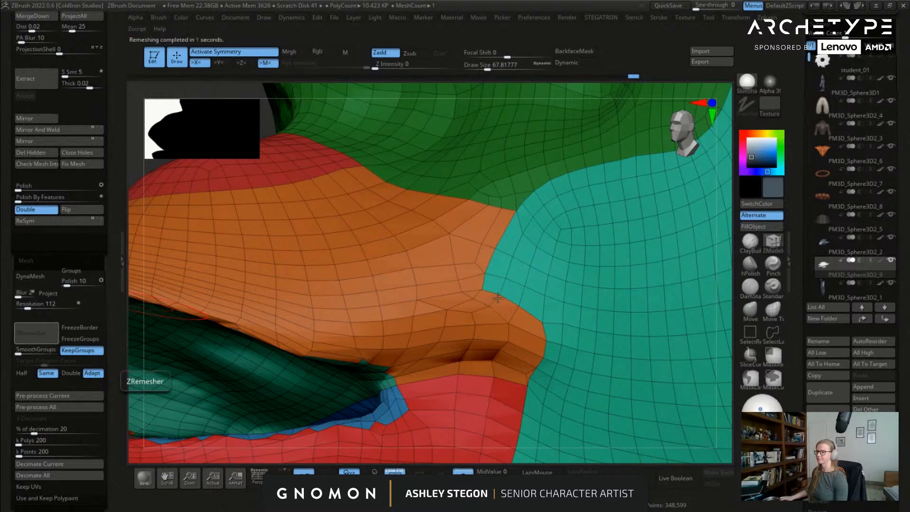
# Step: Isolate the lower-jaw polygroup in side profile, ready for a lasso selection of its jagged rim
pyautogui.press('f')
pyautogui.moveTo(497, 297); pyautogui.dragTo(480, 311, button='right')
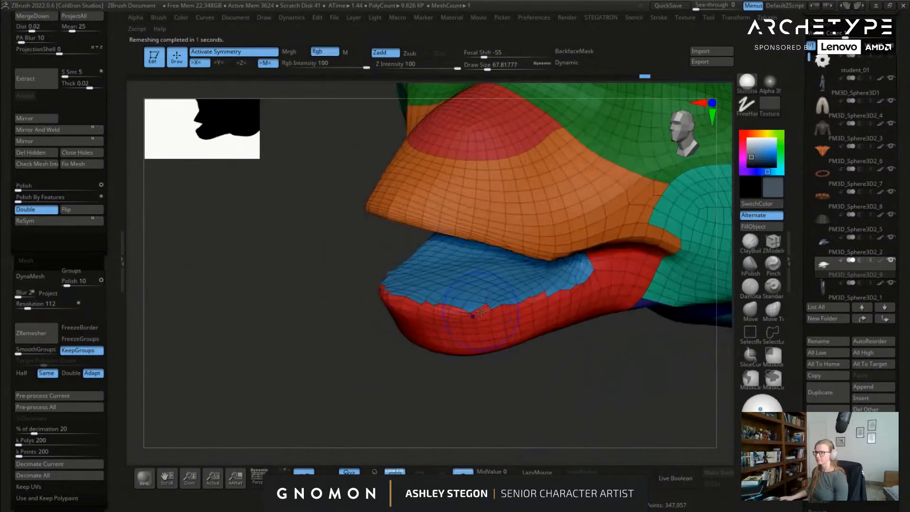
pyautogui.moveTo(375, 284)
pyautogui.mouseDown(button='right')
pyautogui.moveTo(431, 290)
pyautogui.moveTo(394, 335)
pyautogui.mouseUp(button='right')
pyautogui.press('s')
pyautogui.moveTo(393, 335); pyautogui.dragTo(379, 335)
pyautogui.moveTo(379, 335)
pyautogui.mouseDown(button='right')
pyautogui.moveTo(447, 295)
pyautogui.moveTo(639, 274)
pyautogui.mouseUp(button='right')
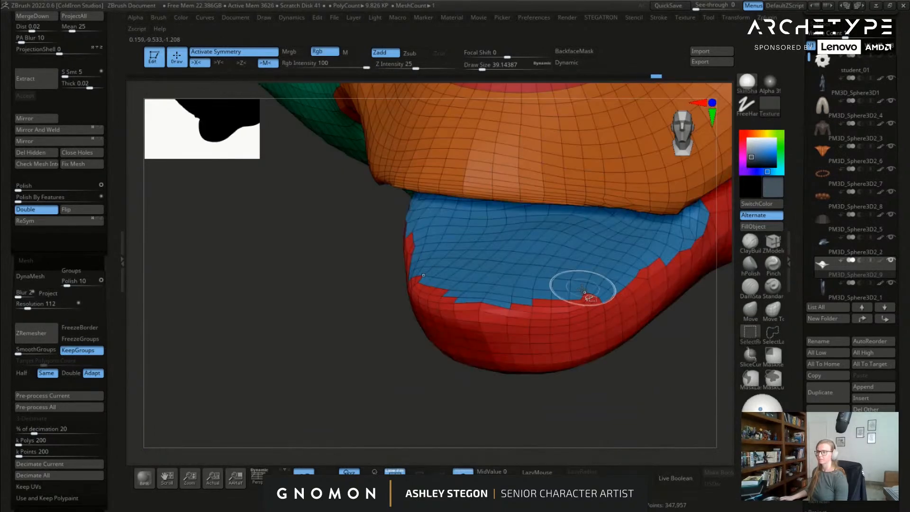
pyautogui.keyDown('ctrl'); pyautogui.keyDown('shift'); pyautogui.click(587, 283); pyautogui.keyUp('shift'); pyautogui.keyUp('ctrl')
pyautogui.moveTo(589, 280); pyautogui.dragTo(402, 311, button='right')
pyautogui.keyDown('ctrl'); pyautogui.keyDown('shift'); pyautogui.click(546, 288); pyautogui.keyUp('shift'); pyautogui.keyUp('ctrl')
pyautogui.keyDown('ctrl'); pyautogui.keyDown('shift'); pyautogui.click(417, 362); pyautogui.keyUp('shift'); pyautogui.keyUp('ctrl')
pyautogui.moveTo(417, 361)
pyautogui.mouseDown(button='right')
pyautogui.moveTo(375, 292)
pyautogui.moveTo(408, 303)
pyautogui.mouseUp(button='right')
pyautogui.click(760, 350)
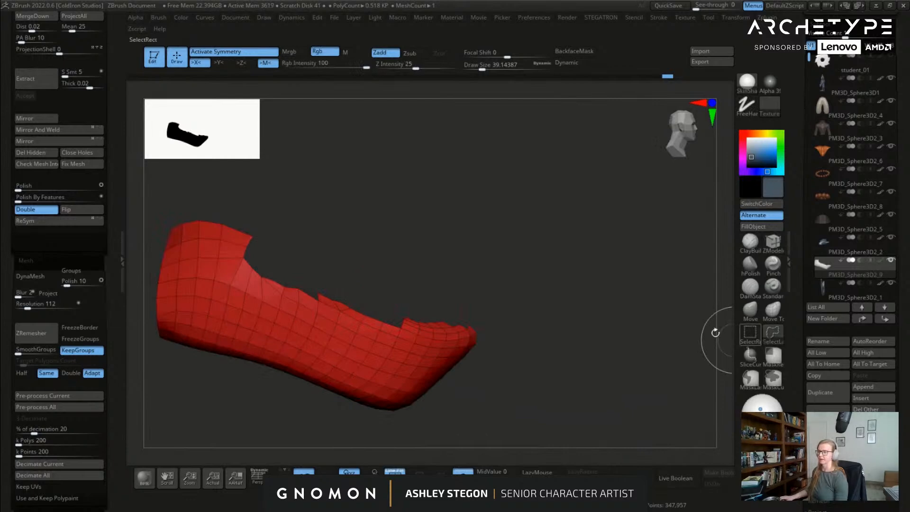
# Step: Hide the jagged rim faces of the lower jaw, assign the remaining faces a new polygroup, and unhide the head
pyautogui.scroll(3, 361, 316)
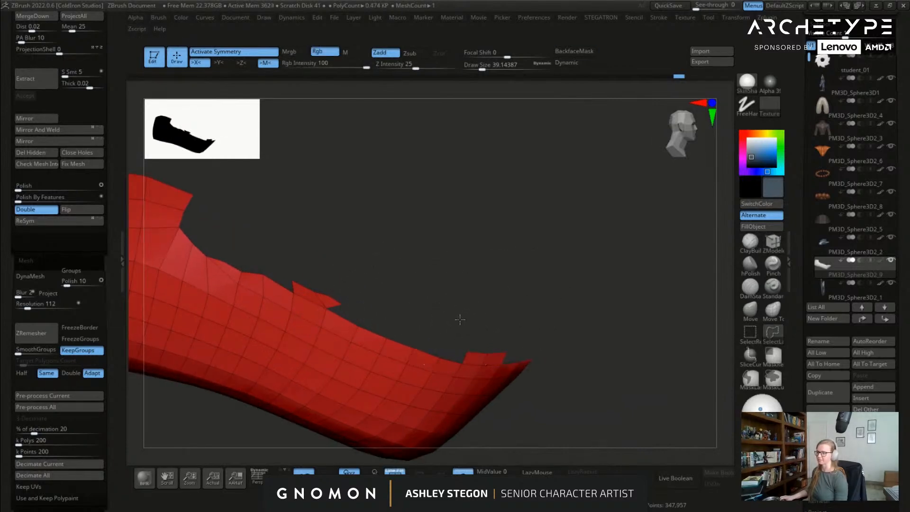
pyautogui.keyDown('ctrl'); pyautogui.keyDown('alt'); pyautogui.keyDown('shift'); pyautogui.click(502, 352); pyautogui.keyUp('shift'); pyautogui.keyUp('alt'); pyautogui.keyUp('ctrl')
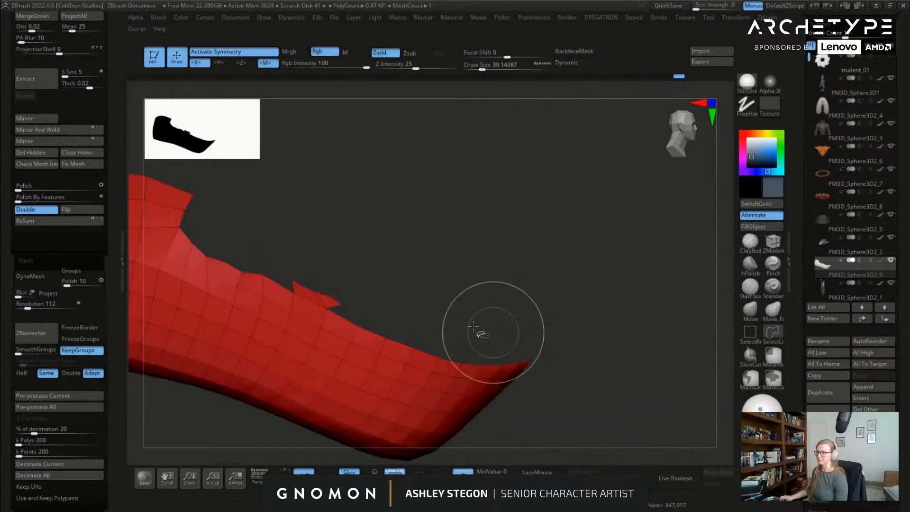
pyautogui.scroll(-2, 393, 293)
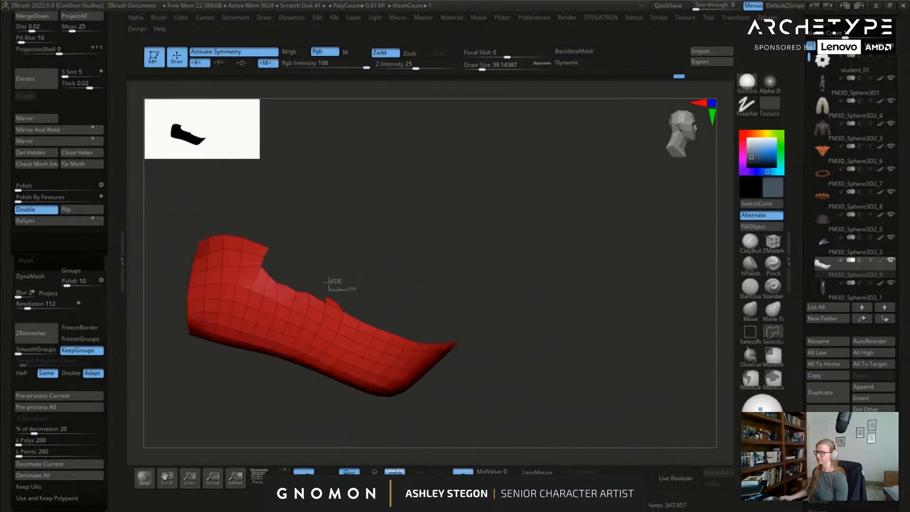
pyautogui.moveTo(412, 296); pyautogui.dragTo(412, 339)
pyautogui.hotkey('ctrl', 'w')
pyautogui.keyDown('ctrl'); pyautogui.keyDown('shift'); pyautogui.click(376, 374); pyautogui.keyUp('shift'); pyautogui.keyUp('ctrl')
# Step: Isolate the mouth floor with its leftover rim faces, combine them into one polygroup, and show the whole head
pyautogui.moveTo(379, 374); pyautogui.dragTo(550, 304)
pyautogui.keyDown('ctrl'); pyautogui.keyDown('shift'); pyautogui.click(564, 266); pyautogui.keyUp('shift'); pyautogui.keyUp('ctrl')
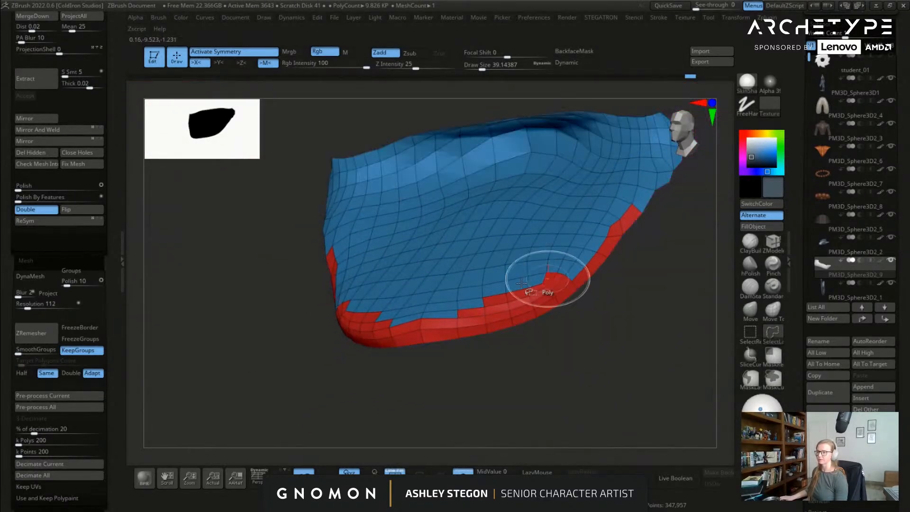
pyautogui.moveTo(243, 356); pyautogui.dragTo(346, 351)
pyautogui.keyDown('ctrl'); pyautogui.keyDown('shift'); pyautogui.click(348, 351); pyautogui.keyUp('shift'); pyautogui.keyUp('ctrl')
pyautogui.moveTo(417, 379)
pyautogui.mouseDown()
pyautogui.moveTo(479, 388)
pyautogui.moveTo(469, 285)
pyautogui.moveTo(474, 154)
pyautogui.moveTo(385, 219)
pyautogui.mouseUp()
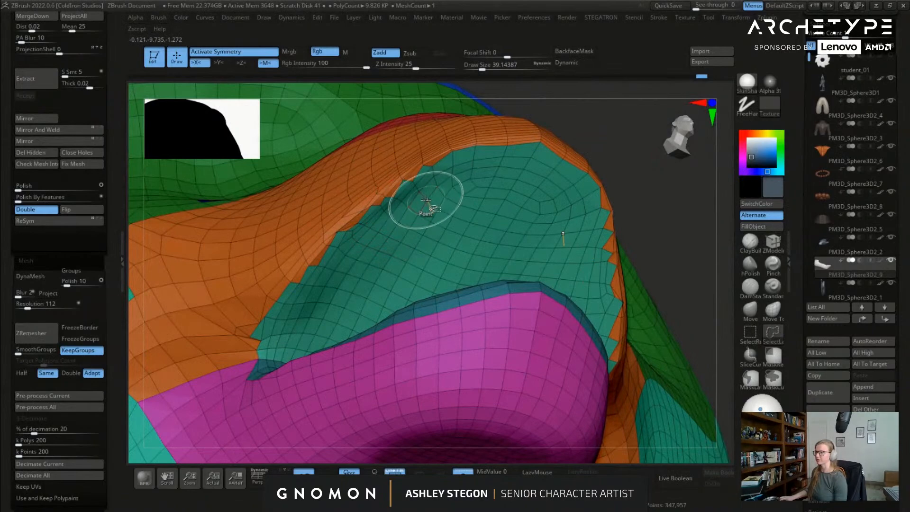
# Step: Hide the palate polygroup to inspect the upper lip's edge in profile, and unhide it again
pyautogui.keyDown('ctrl'); pyautogui.keyDown('shift'); pyautogui.click(433, 202); pyautogui.keyUp('shift'); pyautogui.keyUp('ctrl')
pyautogui.keyDown('alt'); pyautogui.moveTo(614, 192); pyautogui.dragTo(641, 289); pyautogui.keyUp('alt')
pyautogui.moveTo(437, 181); pyautogui.dragTo(397, 270, button='right')
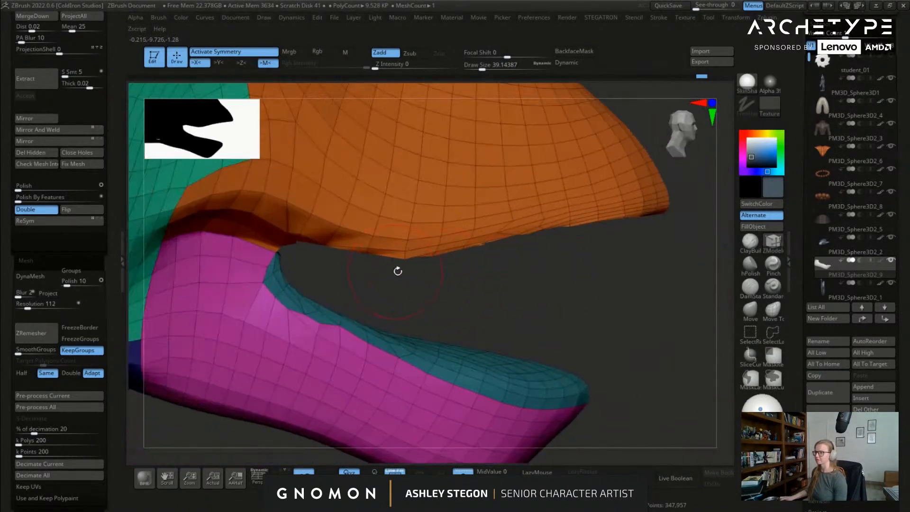
pyautogui.moveTo(516, 263); pyautogui.dragTo(496, 232, button='right')
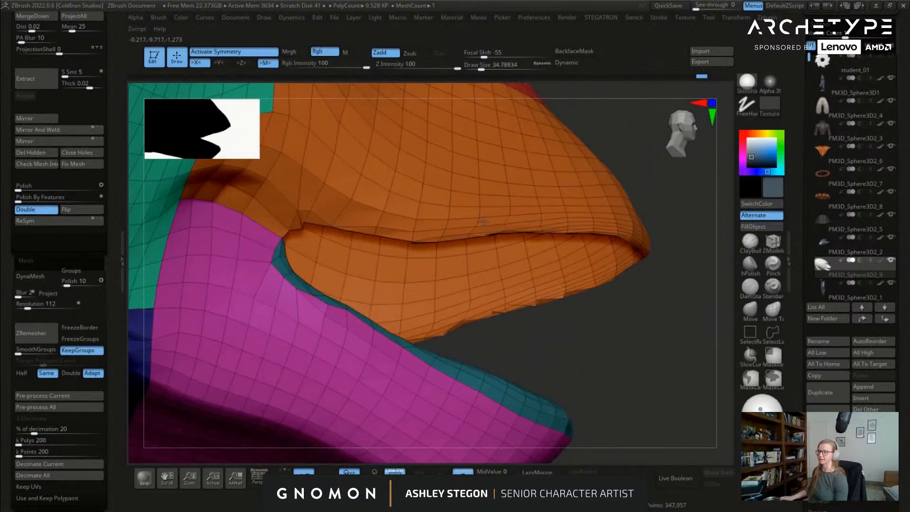
pyautogui.keyDown('ctrl'); pyautogui.keyDown('shift'); pyautogui.click(613, 324); pyautogui.keyUp('shift'); pyautogui.keyUp('ctrl')
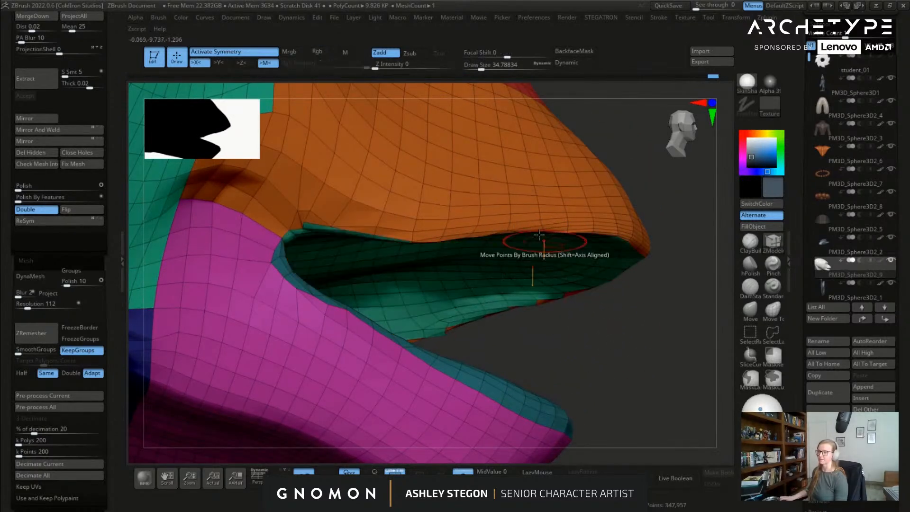
# Step: Smooth the jagged border between the palate and the upper lip from below
pyautogui.moveTo(544, 242); pyautogui.dragTo(516, 208, button='right')
pyautogui.moveTo(516, 208)
pyautogui.keyDown('shift'); pyautogui.mouseDown()
pyautogui.moveTo(327, 199)
pyautogui.moveTo(284, 208)
pyautogui.mouseUp(); pyautogui.keyUp('shift')
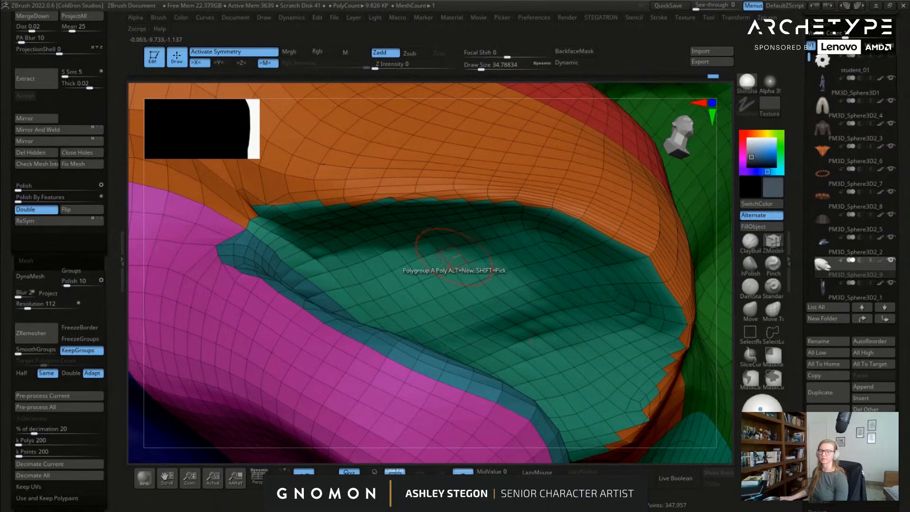
pyautogui.moveTo(343, 246); pyautogui.dragTo(251, 261, button='right')
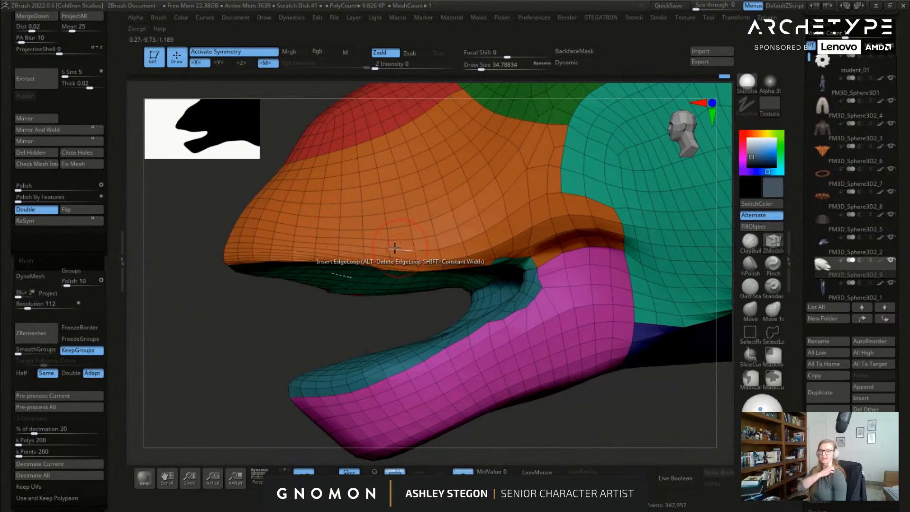
pyautogui.moveTo(395, 260)
pyautogui.mouseDown(button='right')
pyautogui.moveTo(335, 329)
pyautogui.moveTo(464, 228)
pyautogui.moveTo(471, 242)
pyautogui.moveTo(467, 230)
pyautogui.mouseUp(button='right')
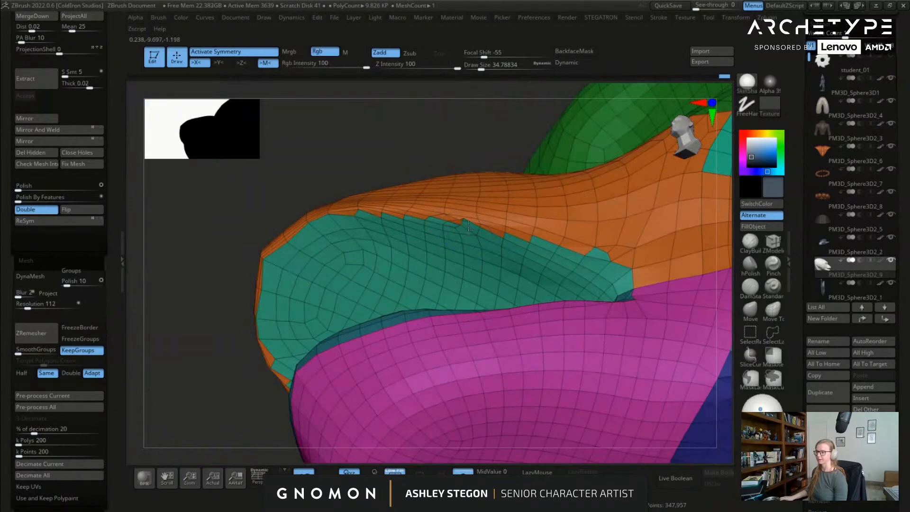
pyautogui.keyDown('shift'); pyautogui.moveTo(344, 207); pyautogui.dragTo(284, 244); pyautogui.keyUp('shift')
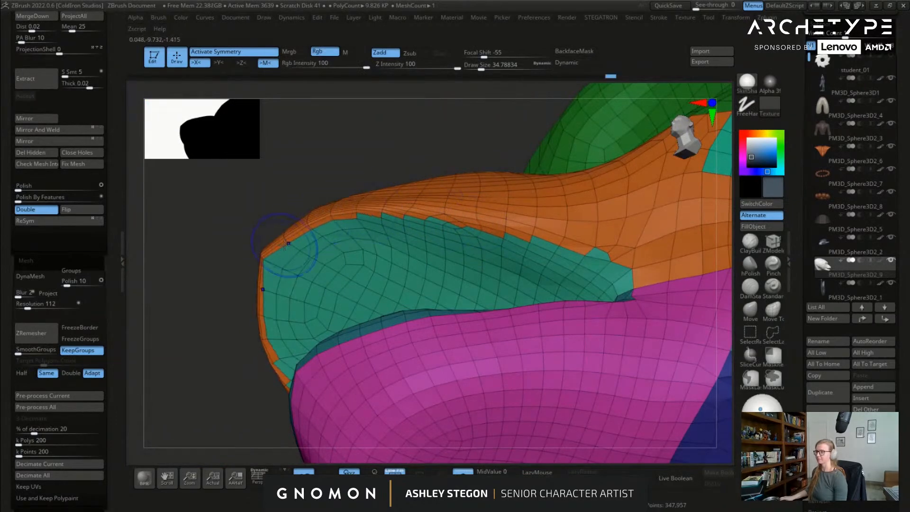
# Step: Isolate the upper lip polygroup and slice its thin lower rim off as a separate polygroup with the SliceCurve brush
pyautogui.press('b')
pyautogui.press('z')
pyautogui.press('m')
pyautogui.moveTo(506, 241)
pyautogui.mouseDown(button='right')
pyautogui.moveTo(507, 263)
pyautogui.moveTo(502, 251)
pyautogui.moveTo(521, 256)
pyautogui.moveTo(513, 267)
pyautogui.mouseUp(button='right')
pyautogui.press('b')
pyautogui.press('s')
pyautogui.press('t')
pyautogui.keyDown('ctrl'); pyautogui.keyDown('shift'); pyautogui.click(525, 251); pyautogui.keyUp('shift'); pyautogui.keyUp('ctrl')
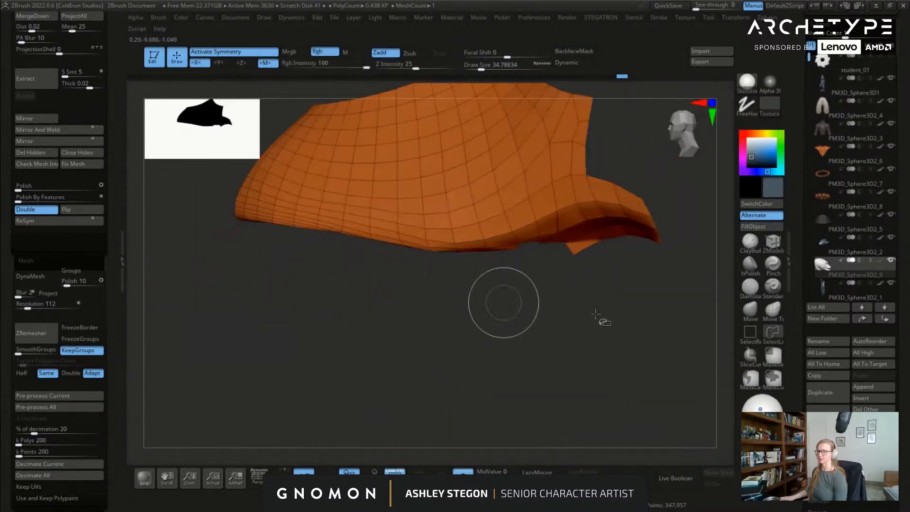
pyautogui.click(751, 361)
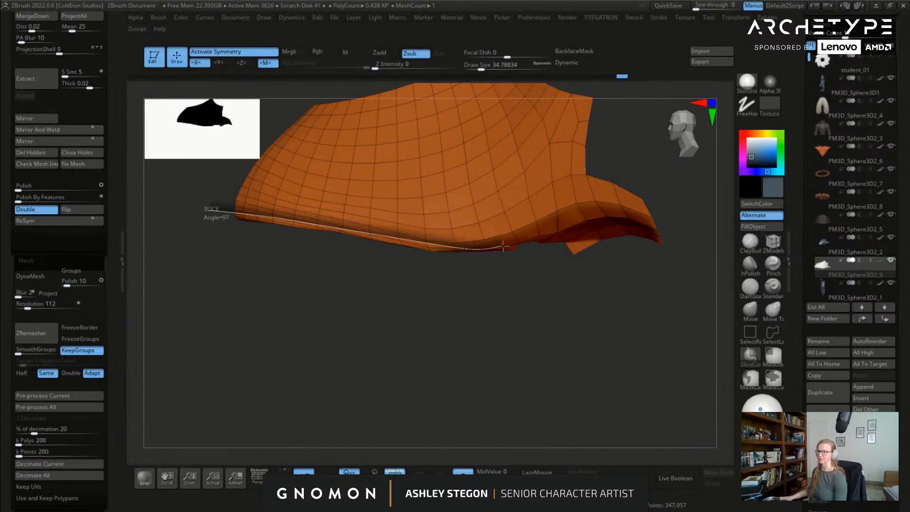
pyautogui.moveTo(516, 247)
pyautogui.keyDown('ctrl'); pyautogui.keyDown('shift'); pyautogui.mouseDown()
pyautogui.moveTo(498, 245)
pyautogui.moveTo(530, 247)
pyautogui.mouseUp(); pyautogui.keyUp('shift'); pyautogui.keyUp('ctrl')
# Step: Isolate the palate together with the sliced lip rim, combine them into one polygroup, and show the whole head
pyautogui.keyDown('ctrl'); pyautogui.keyDown('shift'); pyautogui.click(422, 301); pyautogui.keyUp('shift'); pyautogui.keyUp('ctrl')
pyautogui.moveTo(420, 264); pyautogui.dragTo(450, 209)
pyautogui.keyDown('ctrl'); pyautogui.keyDown('shift'); pyautogui.click(486, 232); pyautogui.keyUp('shift'); pyautogui.keyUp('ctrl')
pyautogui.moveTo(487, 234)
pyautogui.mouseDown(button='right')
pyautogui.moveTo(477, 255)
pyautogui.moveTo(461, 246)
pyautogui.moveTo(355, 327)
pyautogui.mouseUp(button='right')
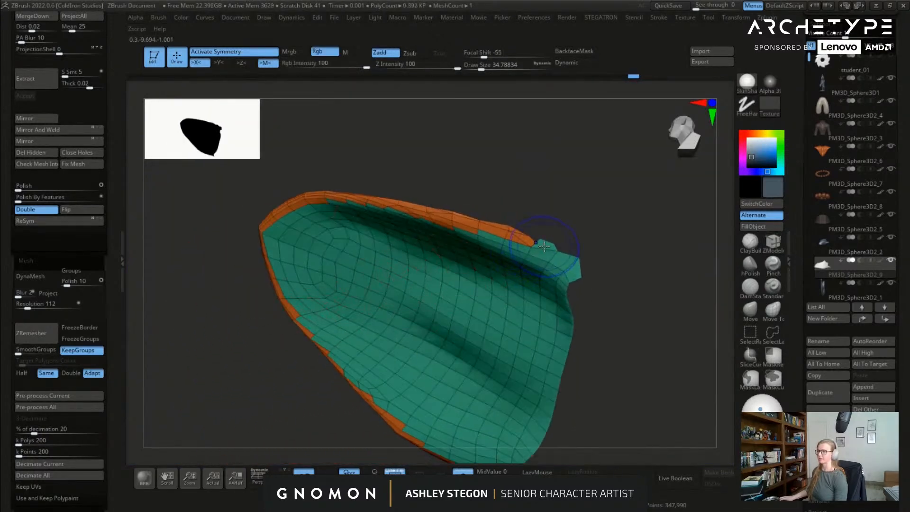
pyautogui.hotkey('ctrl', 'w')
pyautogui.keyDown('ctrl'); pyautogui.keyDown('shift'); pyautogui.click(235, 317); pyautogui.keyUp('shift'); pyautogui.keyUp('ctrl')
pyautogui.moveTo(236, 317); pyautogui.dragTo(265, 298, button='right')
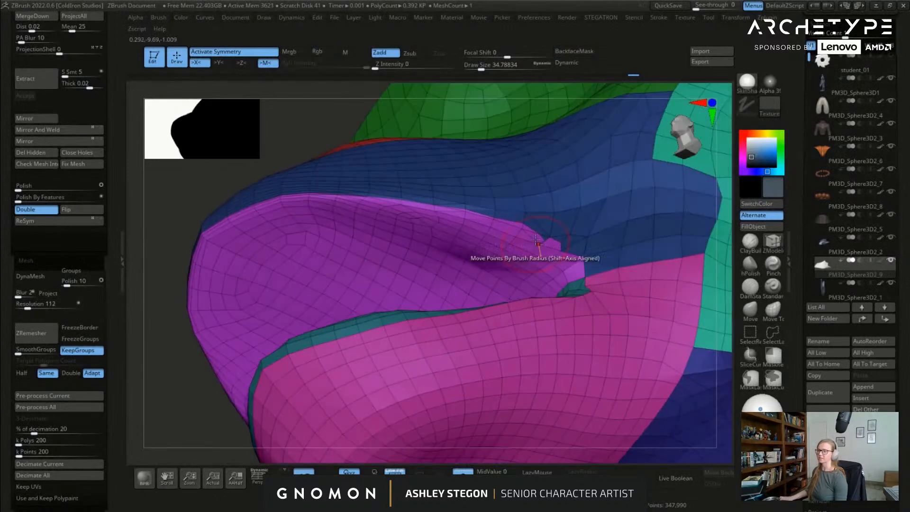
# Step: Stitch the stray points at the mouth corner with ZModeler's Two Points stitch to clean the palate border, using a very small draw size
pyautogui.keyDown('ctrl'); pyautogui.moveTo(535, 214); pyautogui.dragTo(544, 249, button='right'); pyautogui.keyUp('ctrl')
pyautogui.click(550, 247)
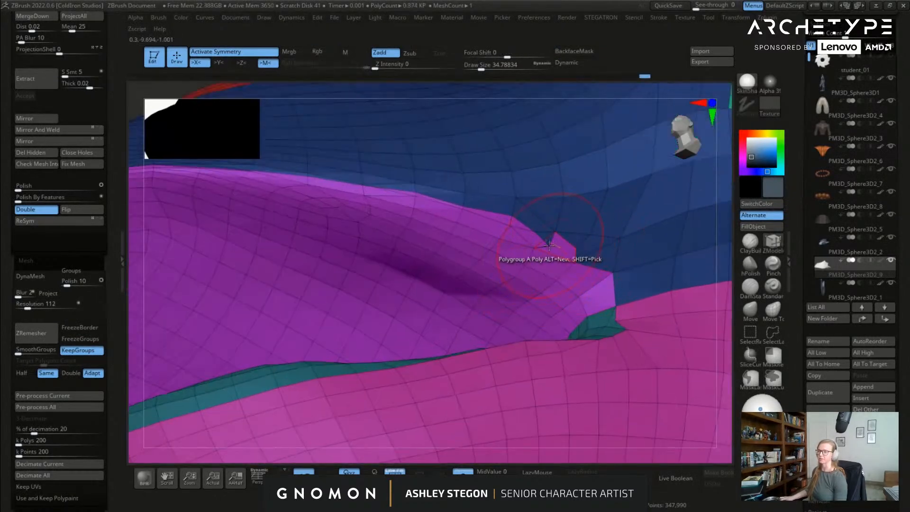
pyautogui.press('space')
pyautogui.click(595, 267)
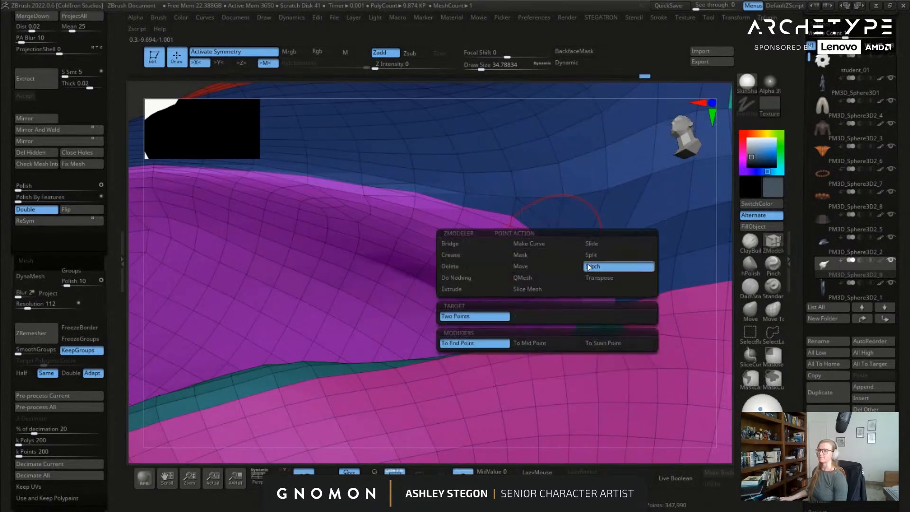
pyautogui.keyDown('ctrl'); pyautogui.moveTo(559, 243); pyautogui.dragTo(563, 261, button='right'); pyautogui.keyUp('ctrl')
pyautogui.press('s')
pyautogui.moveTo(563, 262); pyautogui.dragTo(550, 262)
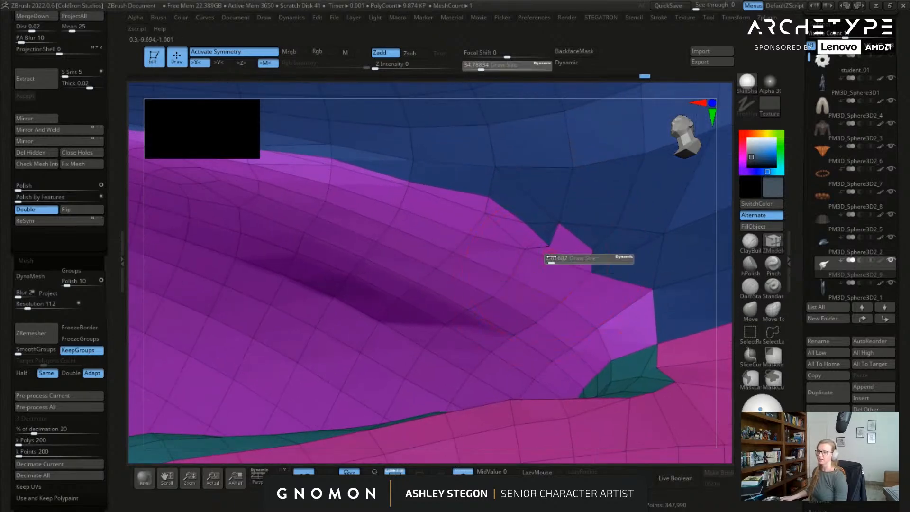
pyautogui.moveTo(559, 225)
pyautogui.keyDown('ctrl'); pyautogui.mouseDown(button='right')
pyautogui.moveTo(524, 239)
pyautogui.moveTo(526, 227)
pyautogui.moveTo(537, 228)
pyautogui.moveTo(581, 250)
pyautogui.moveTo(575, 333)
pyautogui.moveTo(630, 324)
pyautogui.mouseUp(button='right'); pyautogui.keyUp('ctrl')
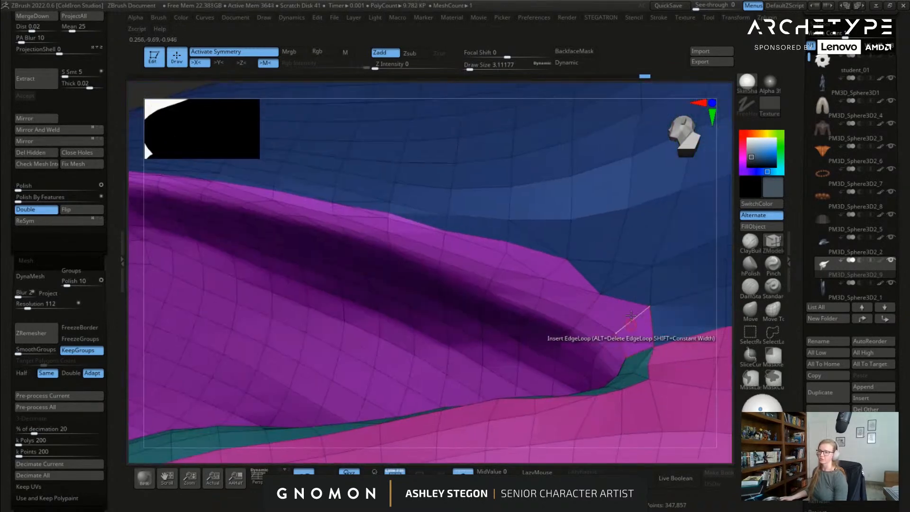
# Step: ZRemesh the whole head at the same polygon count with KeepGroups on
pyautogui.keyDown('ctrl'); pyautogui.moveTo(601, 355); pyautogui.dragTo(268, 298, button='right'); pyautogui.keyUp('ctrl')
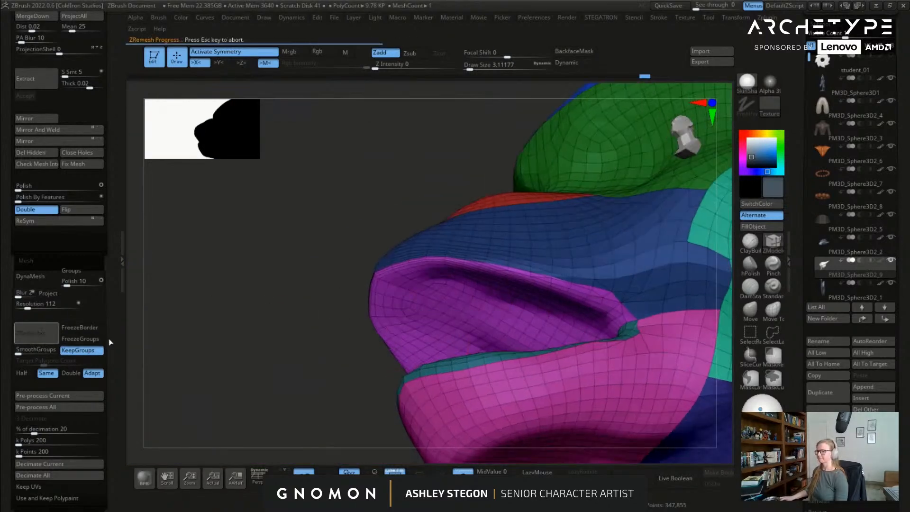
pyautogui.moveTo(347, 304); pyautogui.dragTo(319, 296, button='right')
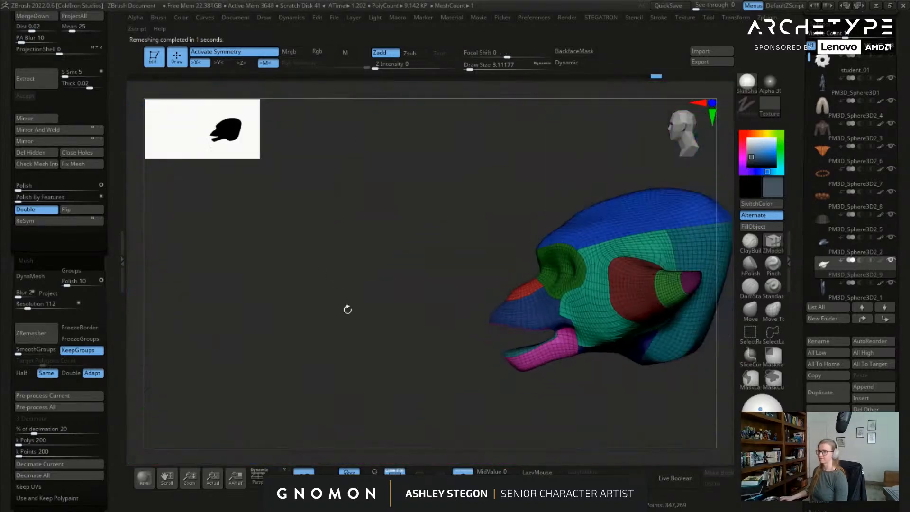
pyautogui.moveTo(438, 338); pyautogui.dragTo(573, 369, button='right')
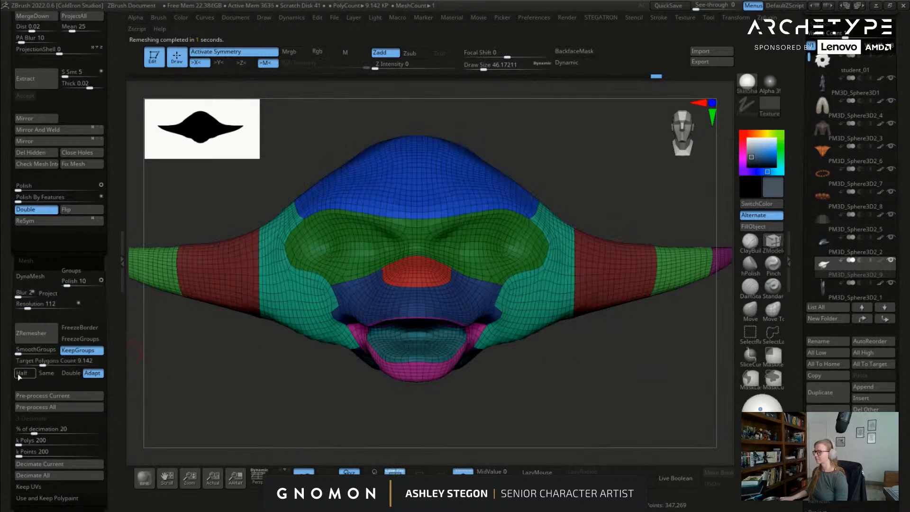
# Step: ZRemesh the head twice more with the Half option to lower its polygon count
pyautogui.moveTo(406, 380); pyautogui.dragTo(536, 386, button='right')
pyautogui.press('s')
pyautogui.moveTo(537, 385); pyautogui.dragTo(545, 385)
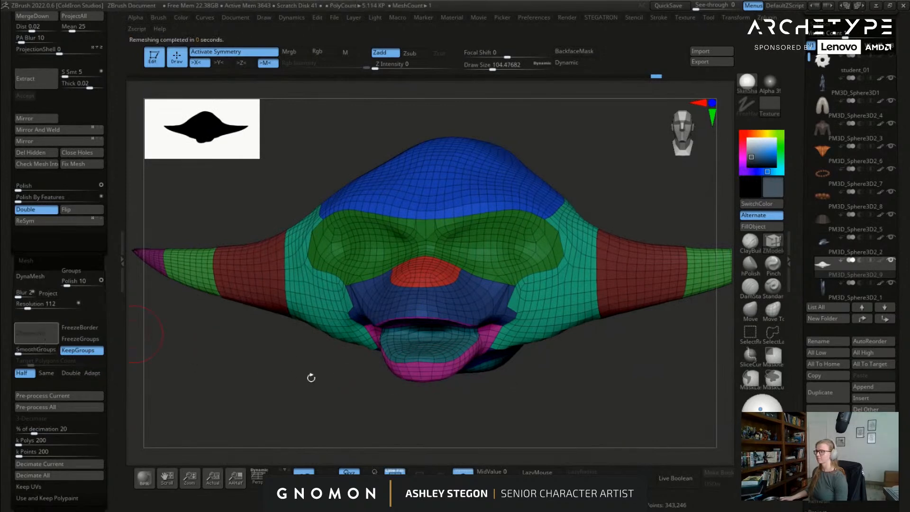
pyautogui.moveTo(559, 275)
pyautogui.mouseDown(button='right')
pyautogui.moveTo(531, 259)
pyautogui.moveTo(481, 285)
pyautogui.moveTo(479, 275)
pyautogui.moveTo(521, 319)
pyautogui.moveTo(555, 332)
pyautogui.mouseUp(button='right')
# Step: Turn off the polygroup wireframe, show the full character, and hide the painted face mask subtool
pyautogui.hotkey('shift', 'f')
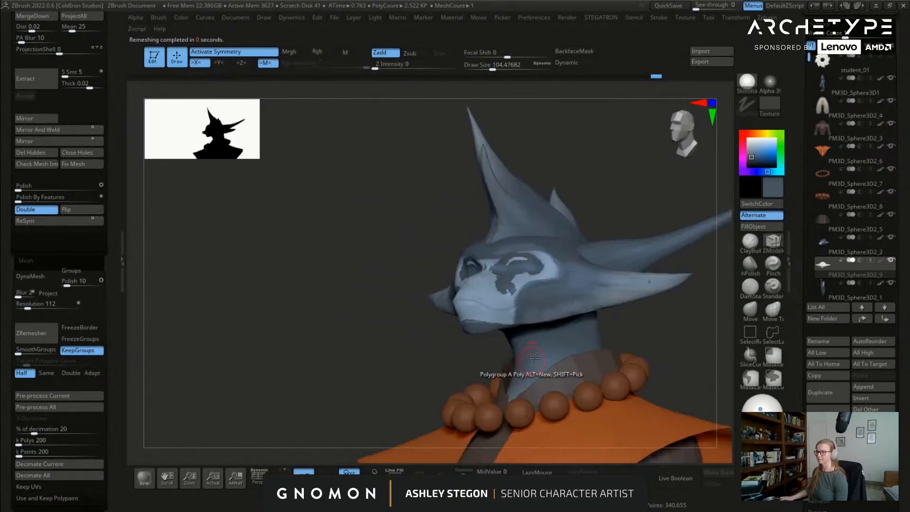
pyautogui.moveTo(568, 341)
pyautogui.mouseDown(button='right')
pyautogui.moveTo(588, 353)
pyautogui.moveTo(436, 345)
pyautogui.mouseUp(button='right')
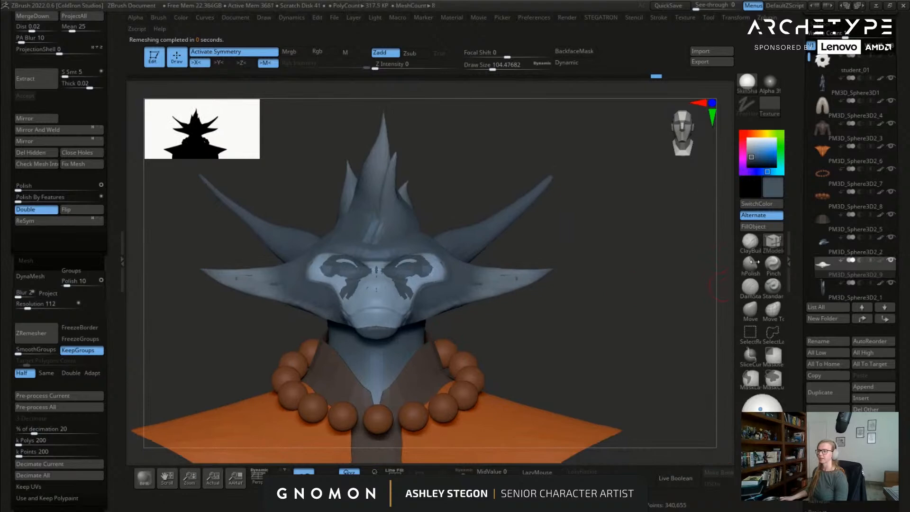
pyautogui.moveTo(449, 272); pyautogui.dragTo(394, 300, button='right')
pyautogui.click(890, 238)
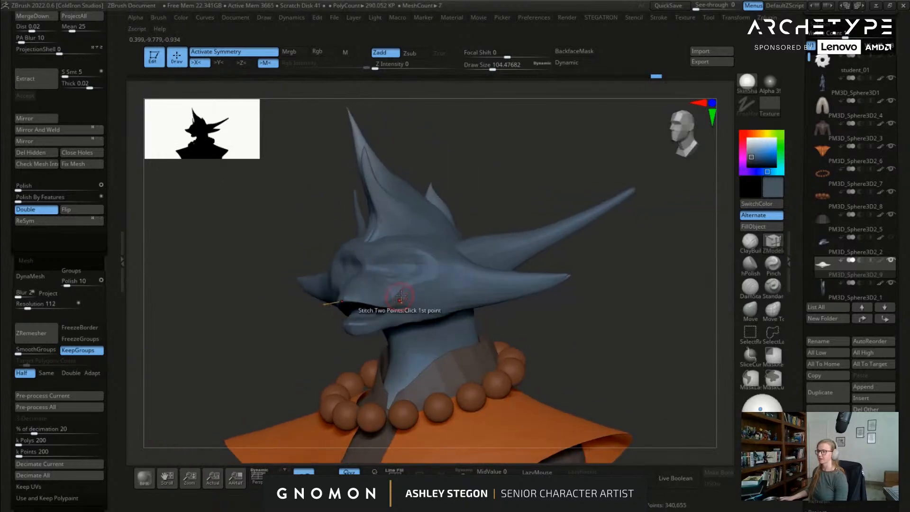
# Step: Reduce the draw size to about 83 and show the head's polygroup wireframe again within the full character
pyautogui.press('s')
pyautogui.moveTo(629, 322); pyautogui.dragTo(643, 323)
pyautogui.moveTo(583, 319)
pyautogui.keyDown('alt'); pyautogui.mouseDown(button='right')
pyautogui.moveTo(636, 292)
pyautogui.moveTo(626, 333)
pyautogui.mouseUp(button='right'); pyautogui.keyUp('alt')
pyautogui.press('s')
pyautogui.moveTo(343, 315); pyautogui.dragTo(331, 315)
pyautogui.moveTo(330, 316)
pyautogui.mouseDown(button='right')
pyautogui.moveTo(403, 318)
pyautogui.moveTo(327, 319)
pyautogui.mouseUp(button='right')
pyautogui.hotkey('shift', 'f')
pyautogui.moveTo(600, 244); pyautogui.dragTo(552, 239, button='right')
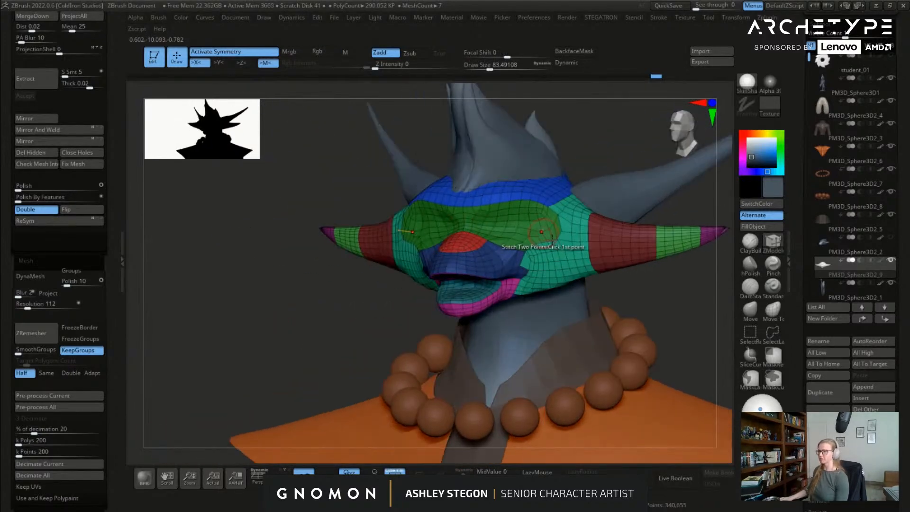
# Step: Adjust the group borders around the mouth corner and cheek with the Move brush at a draw size of about 112
pyautogui.click(756, 314)
pyautogui.moveTo(602, 246)
pyautogui.keyDown('ctrl'); pyautogui.mouseDown(button='right')
pyautogui.moveTo(587, 282)
pyautogui.moveTo(513, 258)
pyautogui.mouseUp(button='right'); pyautogui.keyUp('ctrl')
pyautogui.press('s')
pyautogui.moveTo(513, 258); pyautogui.dragTo(518, 259)
pyautogui.moveTo(540, 251); pyautogui.dragTo(473, 308, button='right')
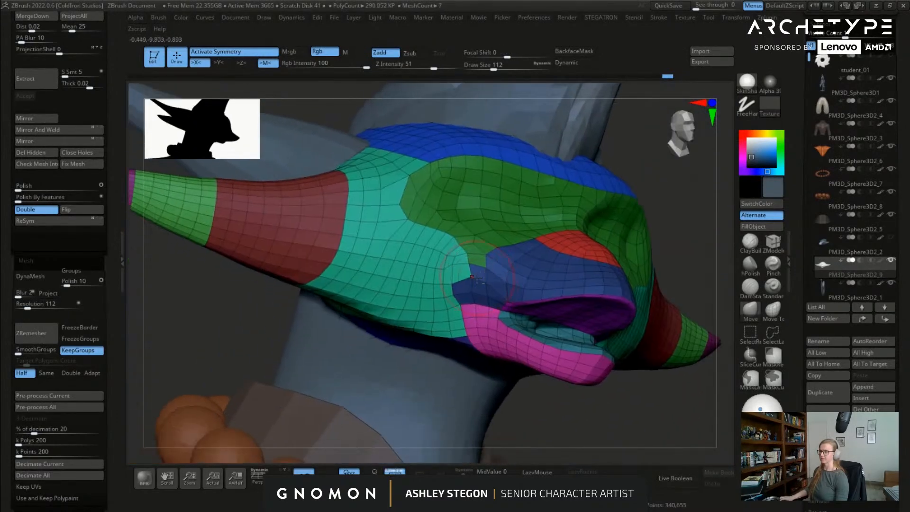
pyautogui.moveTo(473, 271)
pyautogui.mouseDown(button='right')
pyautogui.moveTo(497, 268)
pyautogui.moveTo(495, 239)
pyautogui.moveTo(489, 252)
pyautogui.mouseUp(button='right')
# Step: Mark the row of neck polygons along the lower jaw's rear edge for ZModeler's Polygroup action
pyautogui.click(772, 242)
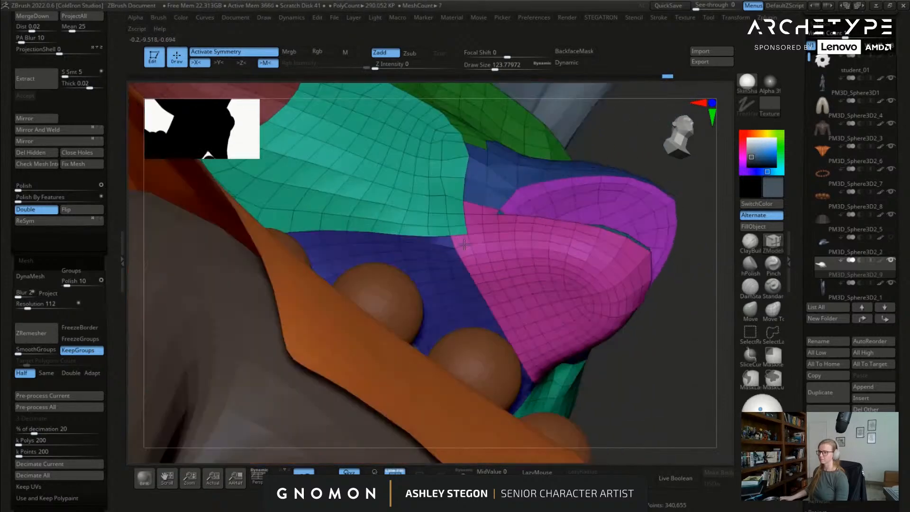
pyautogui.press('alt')
pyautogui.moveTo(453, 245)
pyautogui.mouseDown(button='right')
pyautogui.moveTo(439, 263)
pyautogui.moveTo(462, 236)
pyautogui.mouseUp(button='right')
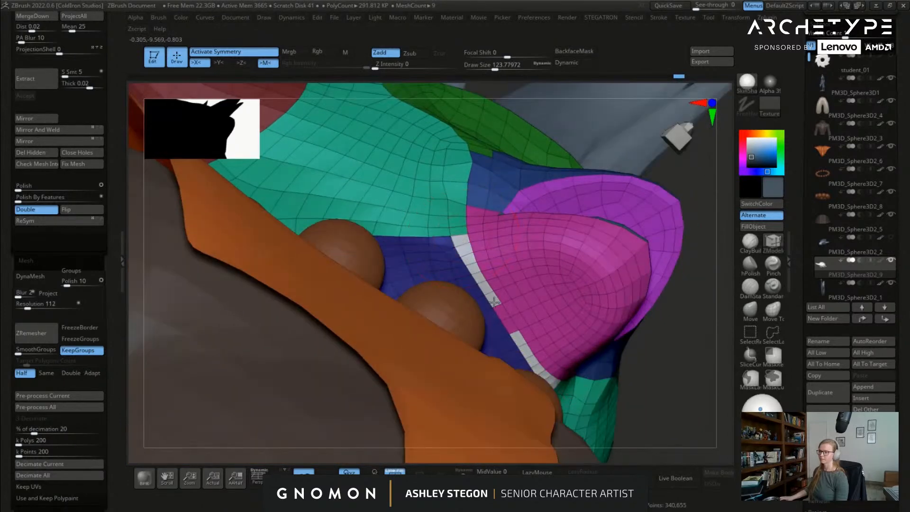
pyautogui.moveTo(459, 241); pyautogui.dragTo(532, 275, button='right')
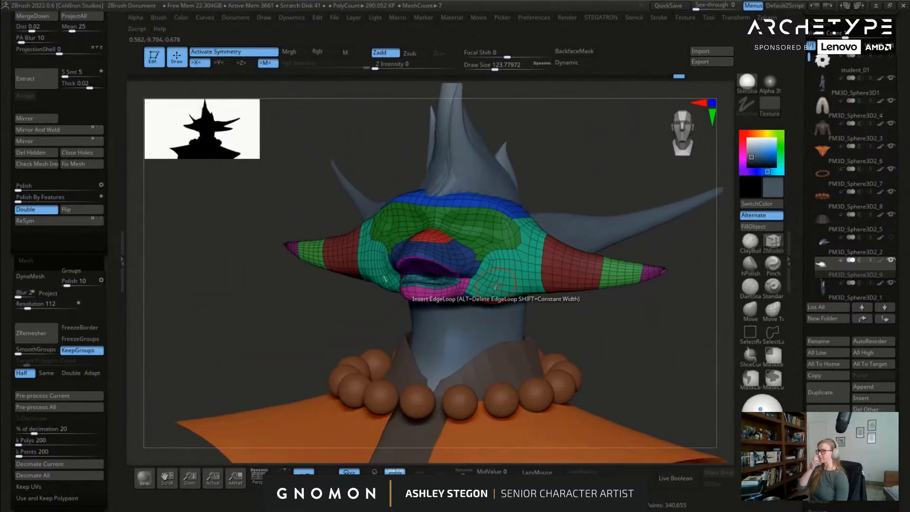
# Step: Switch back to the Move brush and smooth the surface beside the eye area
pyautogui.click(751, 312)
pyautogui.moveTo(487, 203)
pyautogui.mouseDown(button='right')
pyautogui.moveTo(483, 233)
pyautogui.moveTo(386, 229)
pyautogui.mouseUp(button='right')
pyautogui.keyDown('shift'); pyautogui.moveTo(474, 226); pyautogui.dragTo(454, 237); pyautogui.keyUp('shift')
pyautogui.moveTo(462, 239)
pyautogui.mouseDown(button='right')
pyautogui.moveTo(536, 248)
pyautogui.moveTo(469, 261)
pyautogui.moveTo(488, 263)
pyautogui.moveTo(480, 264)
pyautogui.moveTo(439, 254)
pyautogui.moveTo(471, 289)
pyautogui.moveTo(441, 286)
pyautogui.mouseUp(button='right')
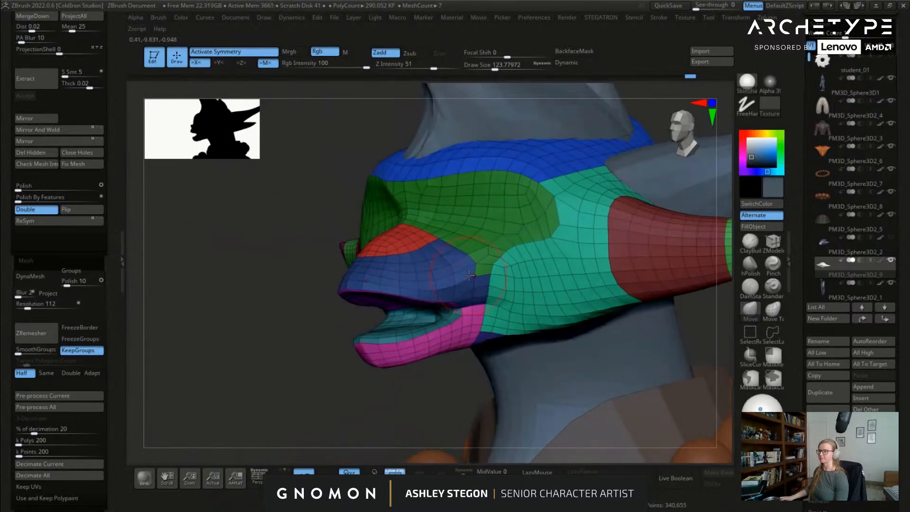
# Step: Try to merge the eye-area and upper lip polygroups into a single polygroup
pyautogui.keyDown('ctrl'); pyautogui.keyDown('shift'); pyautogui.click(474, 265); pyautogui.keyUp('shift'); pyautogui.keyUp('ctrl')
pyautogui.hotkey('ctrl', 'w')
pyautogui.keyDown('ctrl'); pyautogui.keyDown('shift'); pyautogui.click(286, 333); pyautogui.keyUp('shift'); pyautogui.keyUp('ctrl')
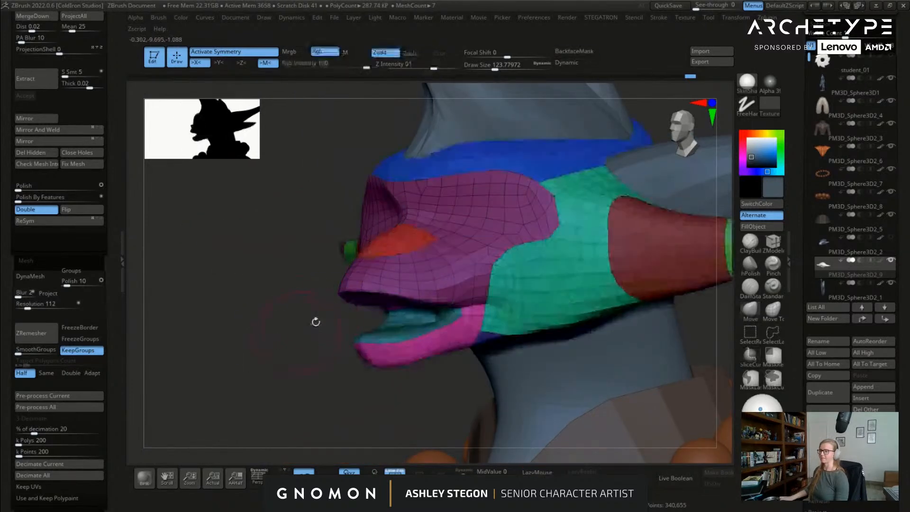
pyautogui.keyDown('shift'); pyautogui.moveTo(304, 328); pyautogui.dragTo(349, 317, button='right'); pyautogui.keyUp('shift')
pyautogui.keyDown('ctrl'); pyautogui.keyDown('shift'); pyautogui.click(390, 288); pyautogui.keyUp('shift'); pyautogui.keyUp('ctrl')
pyautogui.moveTo(389, 288); pyautogui.dragTo(363, 303, button='right')
pyautogui.keyDown('ctrl'); pyautogui.keyDown('shift'); pyautogui.click(388, 307); pyautogui.keyUp('shift'); pyautogui.keyUp('ctrl')
pyautogui.hotkey('ctrl', 'z')
pyautogui.hotkey('ctrl', 'z')
pyautogui.hotkey('ctrl', 'z')
pyautogui.hotkey('ctrl', 'z')
pyautogui.keyDown('ctrl'); pyautogui.keyDown('shift'); pyautogui.click(251, 332); pyautogui.keyUp('shift'); pyautogui.keyUp('ctrl')
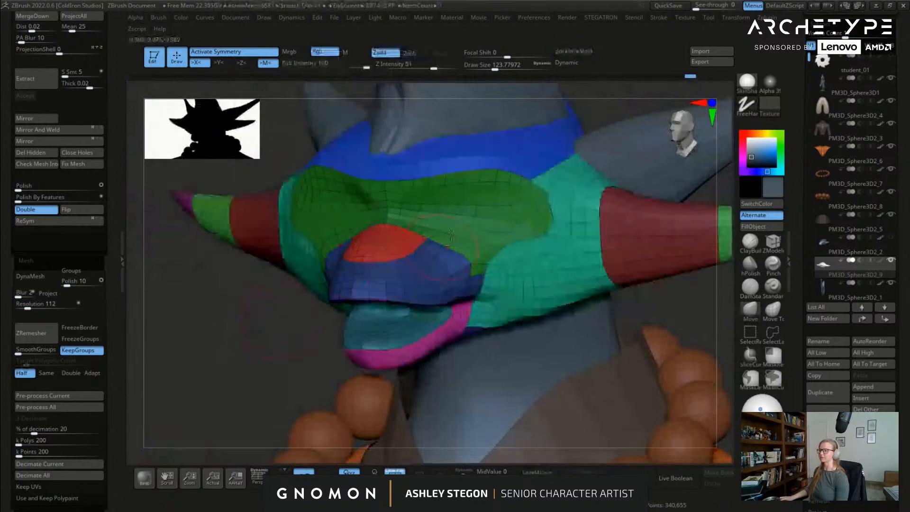
# Step: Reshape and smooth the side of the face with the Move brush, raising the draw size to about 239
pyautogui.keyDown('shift'); pyautogui.moveTo(451, 224); pyautogui.dragTo(472, 284, button='right'); pyautogui.keyUp('shift')
pyautogui.hotkey('shift', 'f')
pyautogui.hotkey('shift', 'f')
pyautogui.moveTo(525, 245)
pyautogui.mouseDown()
pyautogui.moveTo(502, 256)
pyautogui.moveTo(526, 266)
pyautogui.moveTo(502, 275)
pyautogui.moveTo(517, 285)
pyautogui.mouseUp()
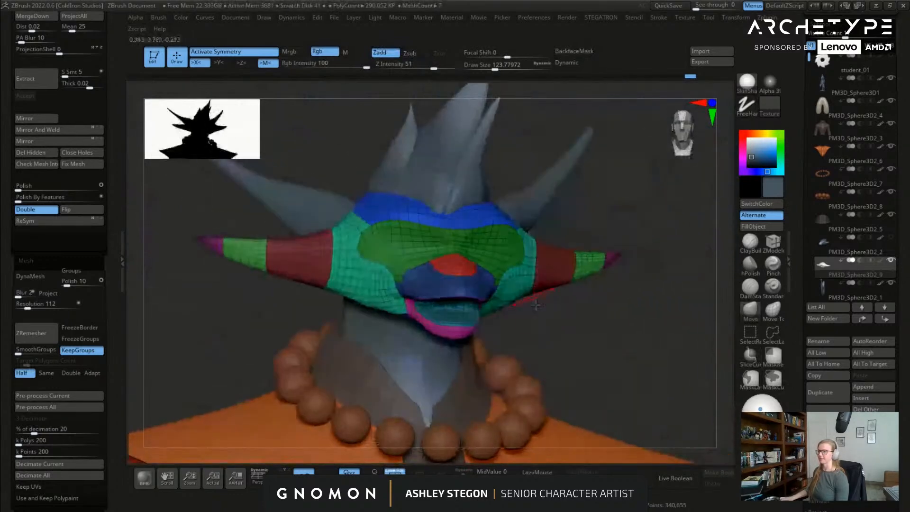
pyautogui.moveTo(553, 382); pyautogui.dragTo(500, 242)
pyautogui.moveTo(552, 271)
pyautogui.keyDown('shift'); pyautogui.mouseDown()
pyautogui.moveTo(493, 232)
pyautogui.moveTo(499, 227)
pyautogui.mouseUp(); pyautogui.keyUp('shift')
pyautogui.press('s')
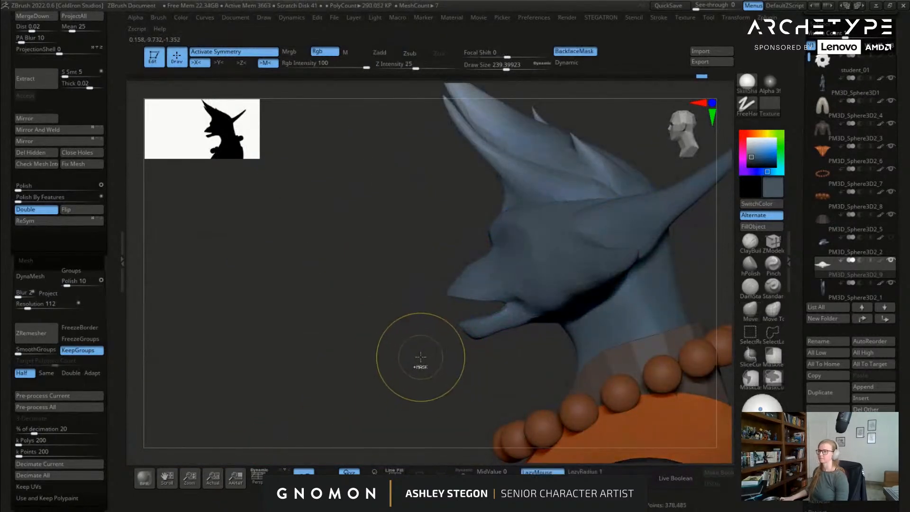
# Step: Hide the eye, nose, muzzle and jaw polygroups, mask the rest of the head, and unhide the face
pyautogui.hotkey('shift', 'f')
pyautogui.moveTo(498, 325); pyautogui.dragTo(513, 311, button='right')
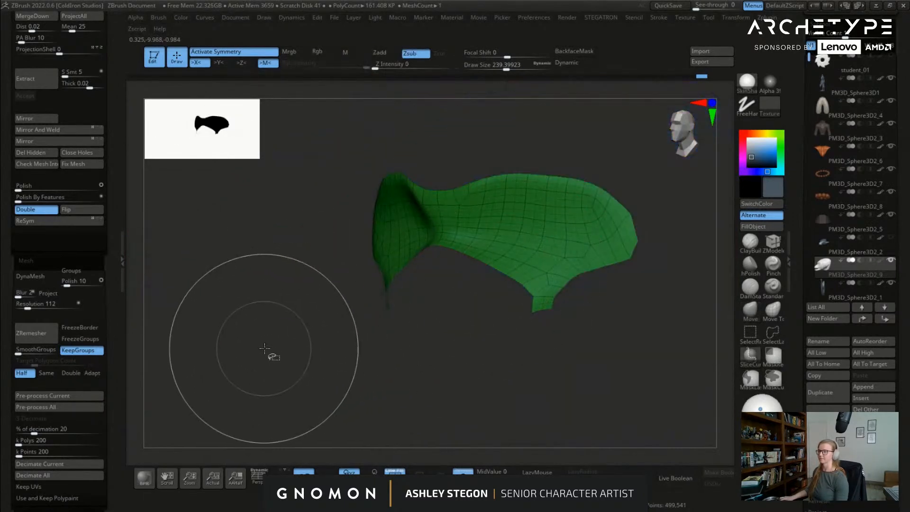
pyautogui.keyDown('ctrl'); pyautogui.keyDown('shift'); pyautogui.click(264, 348); pyautogui.keyUp('shift'); pyautogui.keyUp('ctrl')
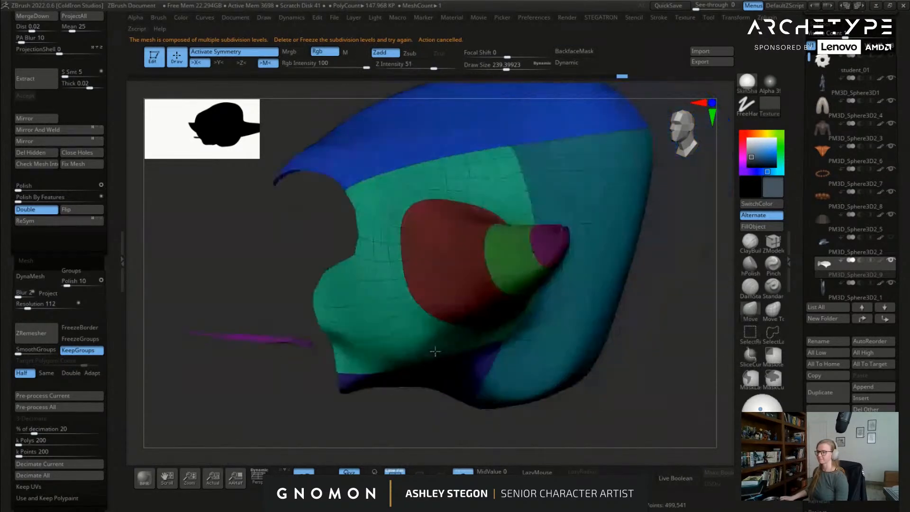
pyautogui.moveTo(427, 332)
pyautogui.mouseDown()
pyautogui.moveTo(456, 337)
pyautogui.moveTo(456, 278)
pyautogui.moveTo(595, 291)
pyautogui.mouseUp()
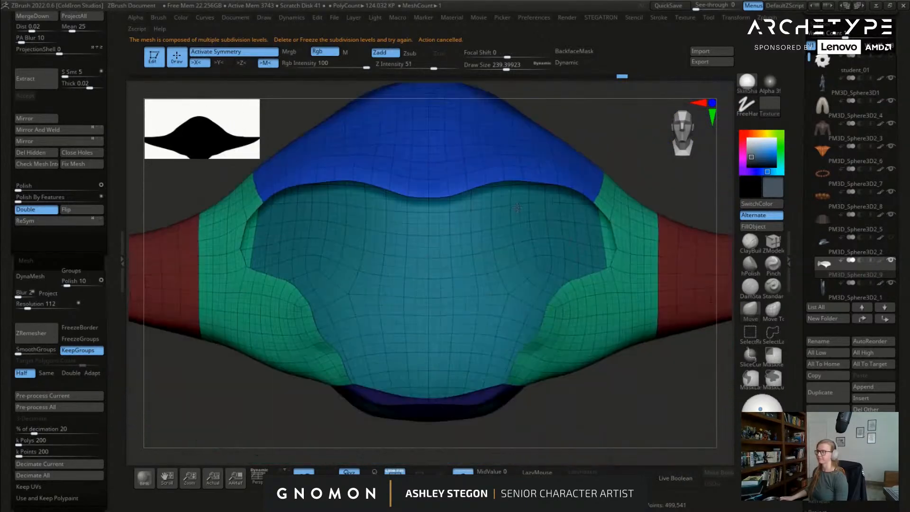
pyautogui.moveTo(145, 186); pyautogui.dragTo(150, 170)
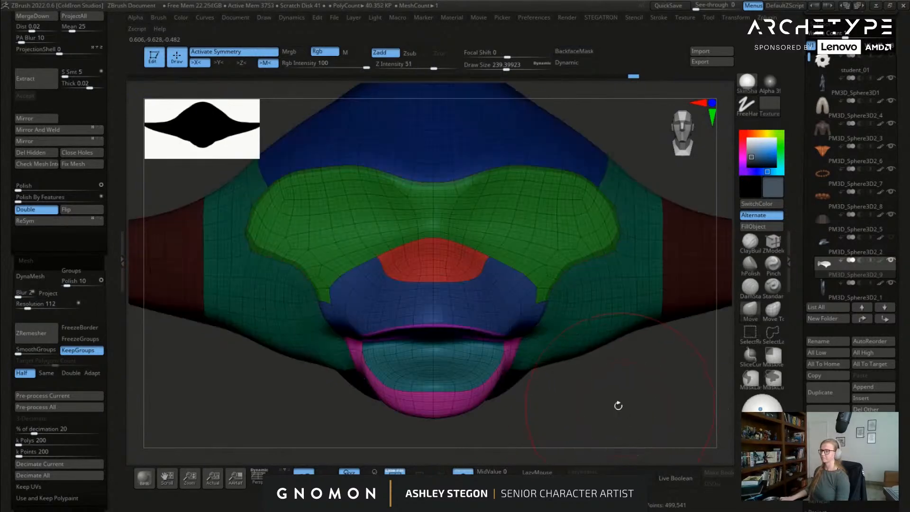
# Step: Raise the head's subdivision level and place the transform gizmo on the unmasked face from the side
pyautogui.hotkey('shift', 'f')
pyautogui.moveTo(620, 406)
pyautogui.mouseDown()
pyautogui.moveTo(541, 274)
pyautogui.moveTo(463, 261)
pyautogui.mouseUp()
pyautogui.hotkey('ctrl', 'd')
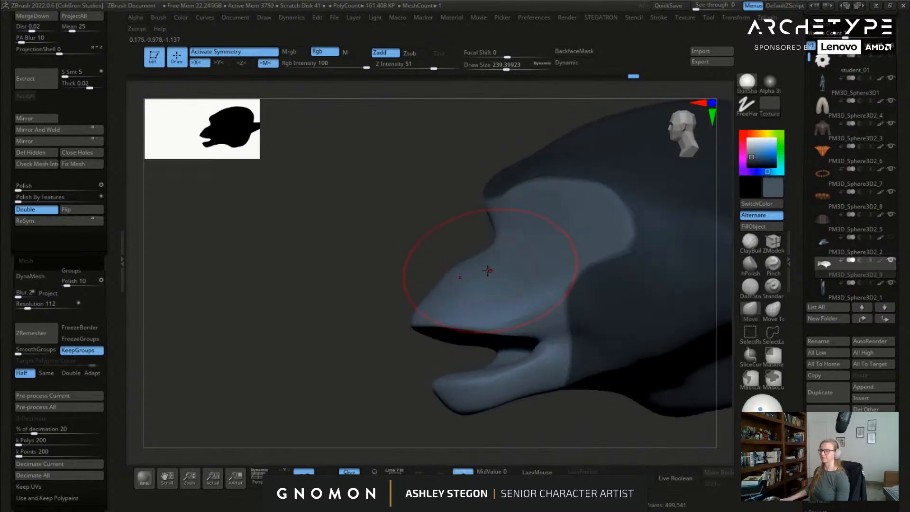
pyautogui.press('w')
pyautogui.moveTo(545, 284); pyautogui.dragTo(564, 298)
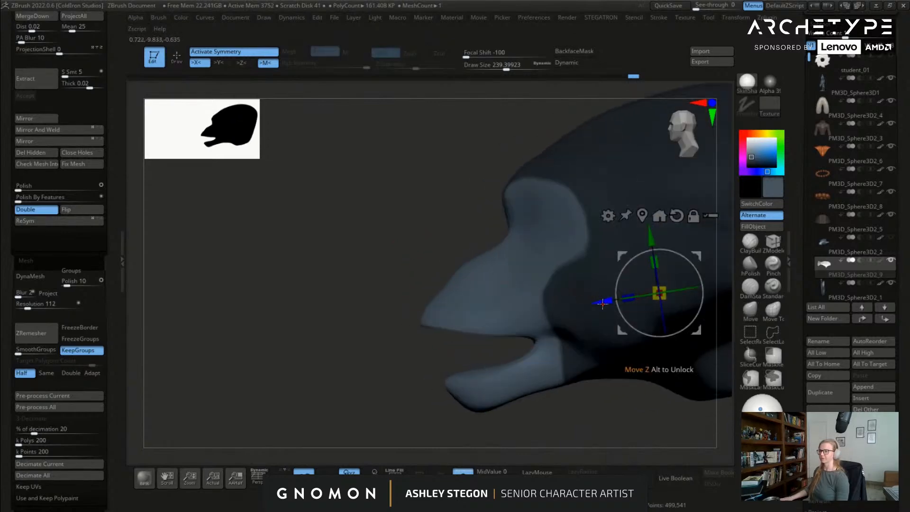
pyautogui.click(518, 283)
pyautogui.moveTo(572, 243); pyautogui.dragTo(557, 255)
# Step: Turn off symmetry and centre the transform gizmo on the unmasked face from the front
pyautogui.moveTo(458, 293); pyautogui.dragTo(565, 287, button='right')
pyautogui.press('x')
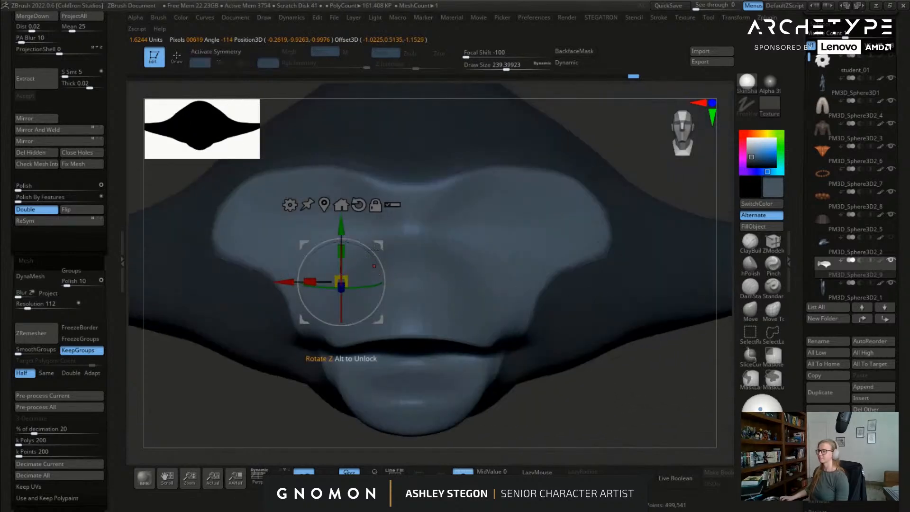
pyautogui.click(425, 299)
pyautogui.moveTo(411, 300); pyautogui.dragTo(410, 301)
pyautogui.moveTo(410, 300); pyautogui.dragTo(446, 307, button='right')
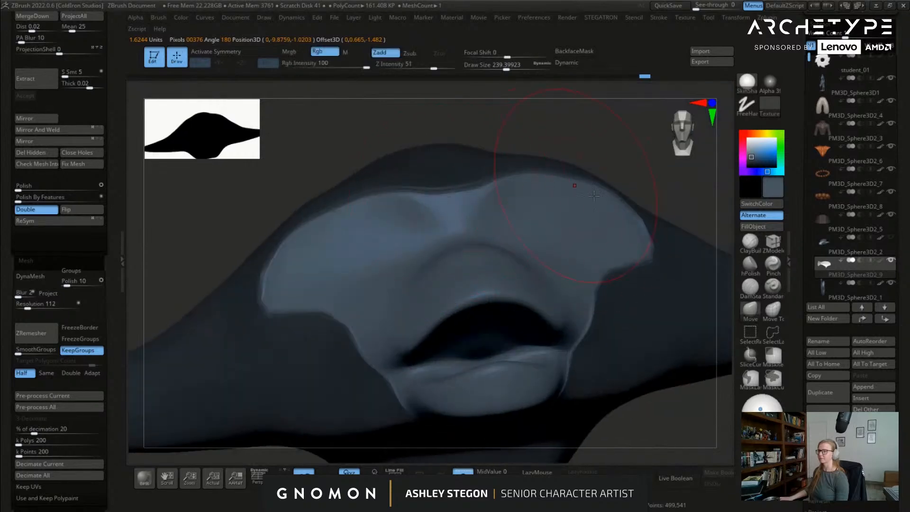
# Step: Examine the unmasked face region with the polygroup wireframe shown and hidden, and toggle the mask display
pyautogui.hotkey('shift', 'f')
pyautogui.moveTo(592, 201); pyautogui.dragTo(526, 204, button='right')
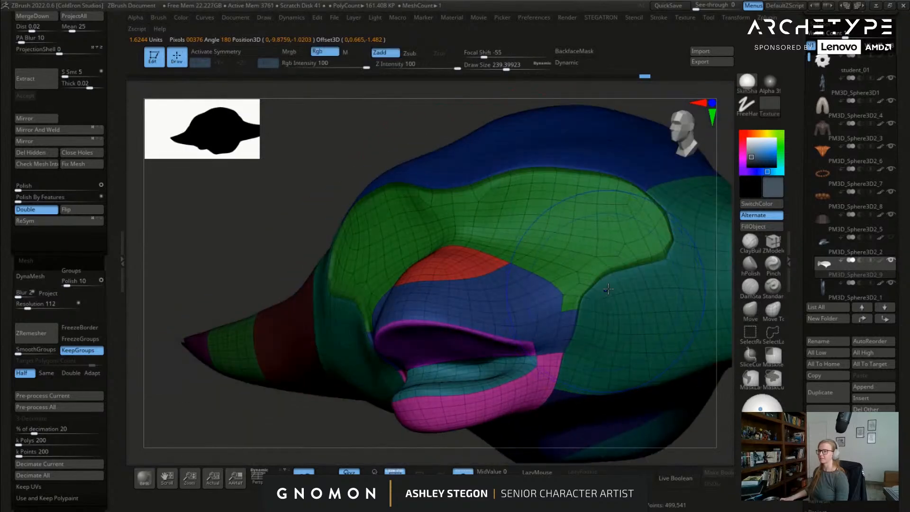
pyautogui.hotkey('shift', 'f')
pyautogui.keyDown('ctrl'); pyautogui.moveTo(530, 331); pyautogui.dragTo(532, 254, button='right'); pyautogui.keyUp('ctrl')
pyautogui.moveTo(494, 374)
pyautogui.mouseDown(button='right')
pyautogui.moveTo(559, 331)
pyautogui.moveTo(502, 331)
pyautogui.moveTo(503, 374)
pyautogui.mouseUp(button='right')
pyautogui.moveTo(498, 332); pyautogui.dragTo(604, 253, button='right')
pyautogui.hotkey('ctrl', 'h')
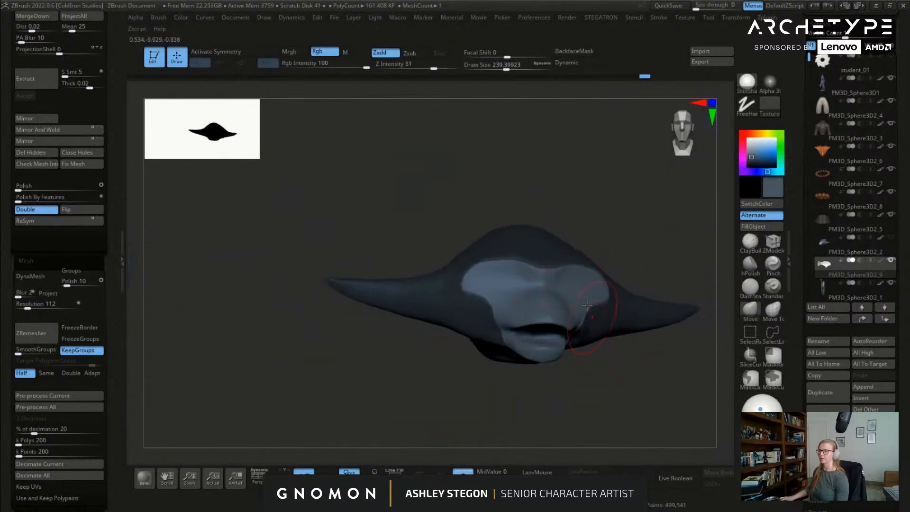
# Step: Sample the light blue face colour from the original head PM3D_Sphere3D2_2 and fill the unmasked face of PM3D_Sphere3D2_9 with it
pyautogui.click(835, 249)
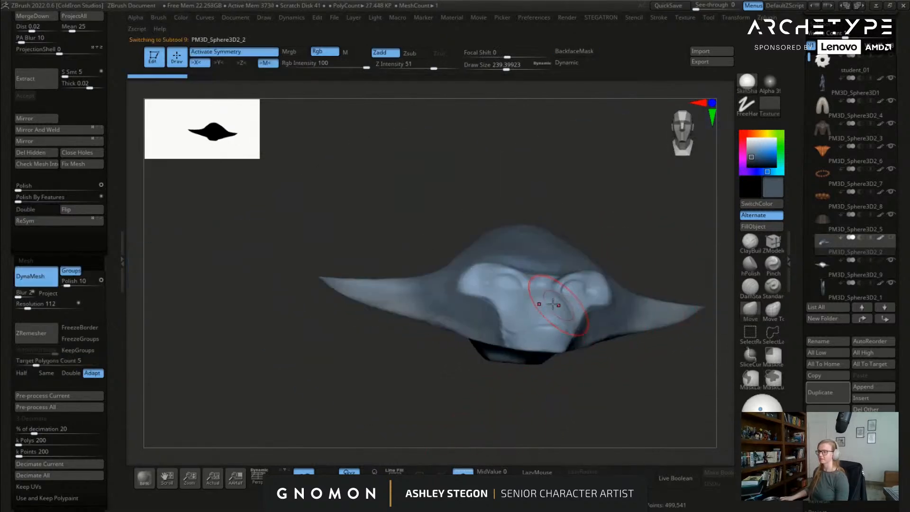
pyautogui.press('c')
pyautogui.click(835, 275)
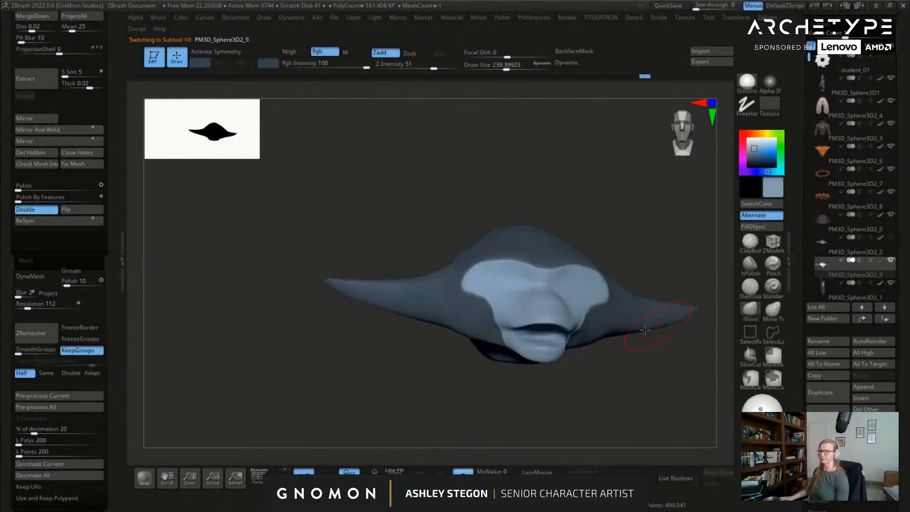
pyautogui.press('f')
pyautogui.click(766, 226)
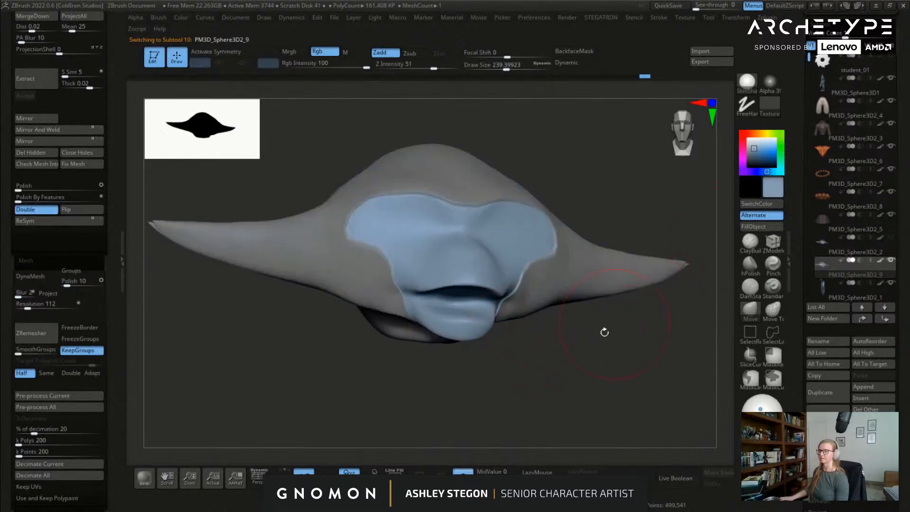
# Step: Invert the mask, fill the rest of the head with the dark blue sampled from the surrounding model, and invert the mask back
pyautogui.moveTo(591, 350); pyautogui.dragTo(594, 353)
pyautogui.keyDown('ctrl'); pyautogui.click(594, 354); pyautogui.keyUp('ctrl')
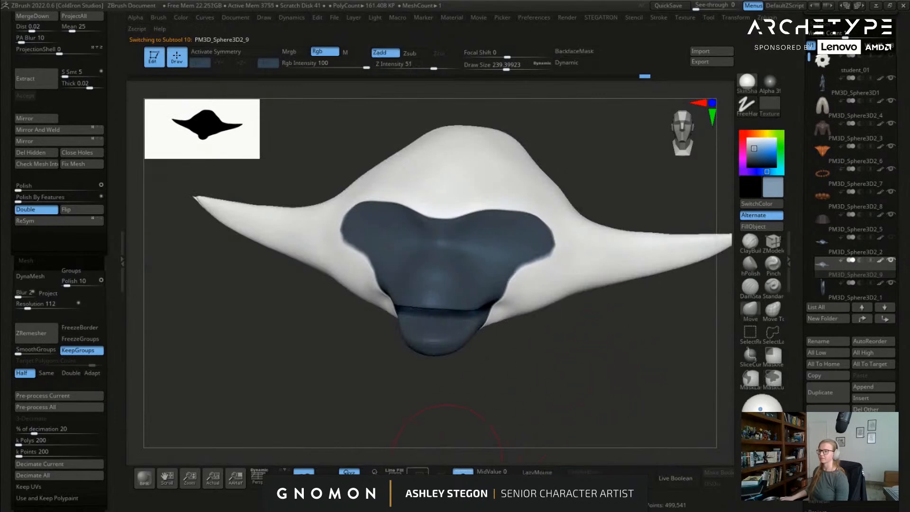
pyautogui.click(464, 472)
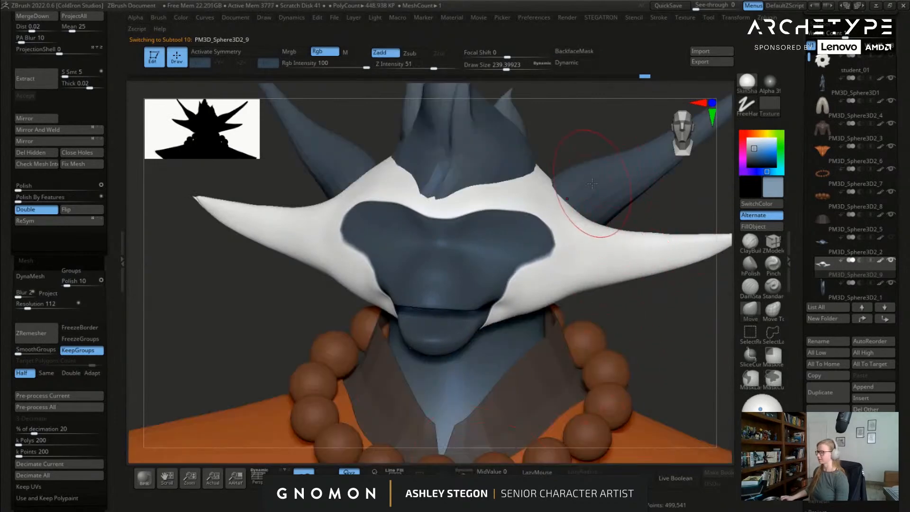
pyautogui.press('c')
pyautogui.click(761, 227)
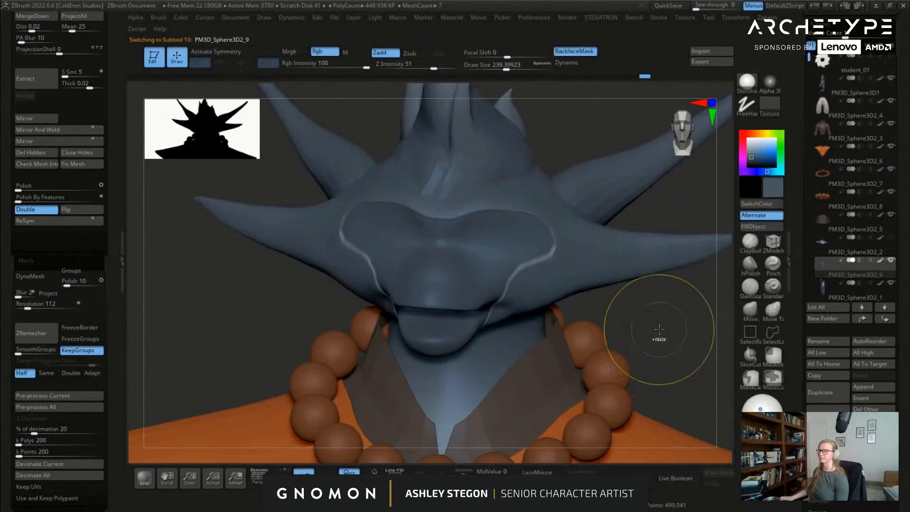
pyautogui.keyDown('ctrl'); pyautogui.click(662, 350); pyautogui.keyUp('ctrl')
pyautogui.moveTo(663, 349); pyautogui.dragTo(635, 329)
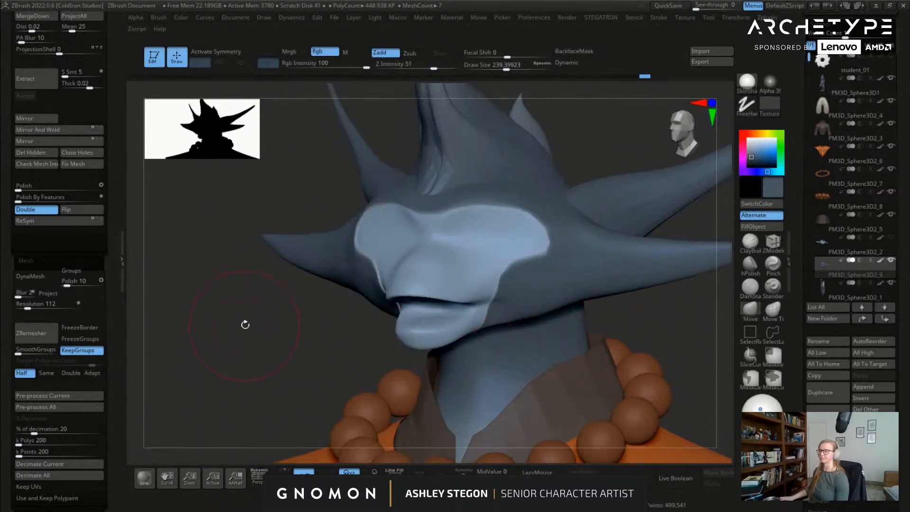
# Step: Isolate the remeshed head and smooth the outline of the unmasked face from the front at draw size about 158
pyautogui.click(463, 471)
pyautogui.moveTo(488, 285)
pyautogui.keyDown('ctrl'); pyautogui.mouseDown(button='right')
pyautogui.moveTo(532, 284)
pyautogui.moveTo(517, 278)
pyautogui.mouseUp(button='right'); pyautogui.keyUp('ctrl')
pyautogui.press('s')
pyautogui.moveTo(552, 266); pyautogui.dragTo(544, 265)
pyautogui.keyDown('shift'); pyautogui.moveTo(542, 219); pyautogui.dragTo(568, 234, button='right'); pyautogui.keyUp('shift')
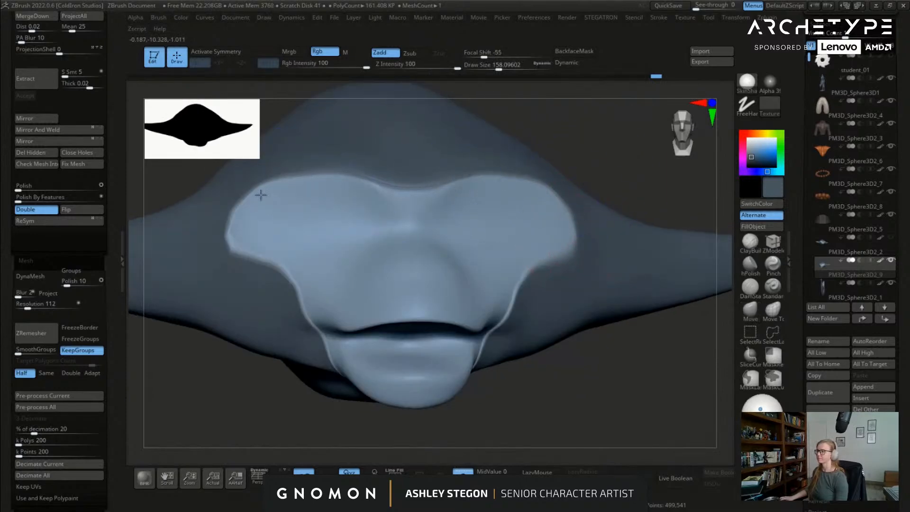
# Step: Smooth the face outline from both sides at draw size 112, checking it against the polygroup wireframe
pyautogui.moveTo(258, 263); pyautogui.dragTo(286, 281, button='right')
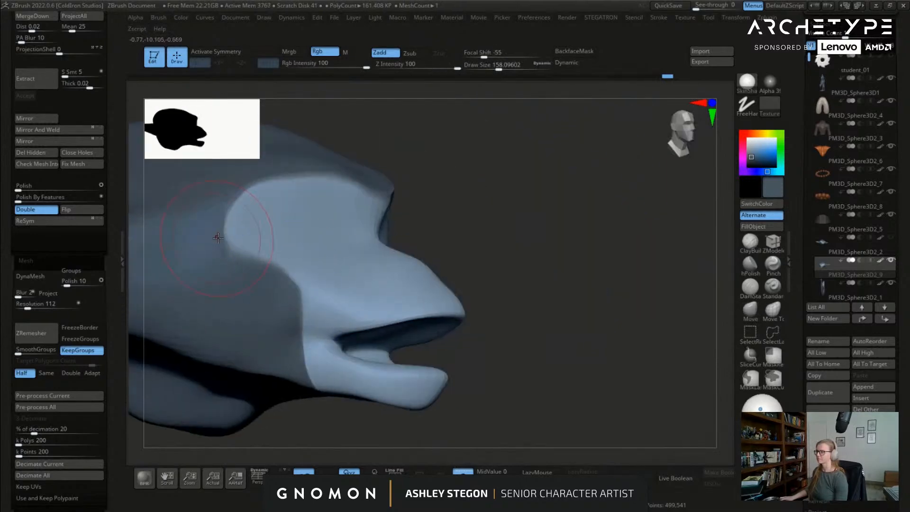
pyautogui.hotkey('shift', 'f')
pyautogui.moveTo(258, 237); pyautogui.dragTo(225, 249, button='right')
pyautogui.press('s')
pyautogui.moveTo(309, 249)
pyautogui.mouseDown()
pyautogui.moveTo(301, 248)
pyautogui.moveTo(308, 258)
pyautogui.mouseUp()
pyautogui.moveTo(310, 270); pyautogui.dragTo(328, 310, button='right')
pyautogui.hotkey('shift', 'd')
pyautogui.moveTo(308, 256); pyautogui.dragTo(345, 256, button='right')
pyautogui.hotkey('shift', 'f')
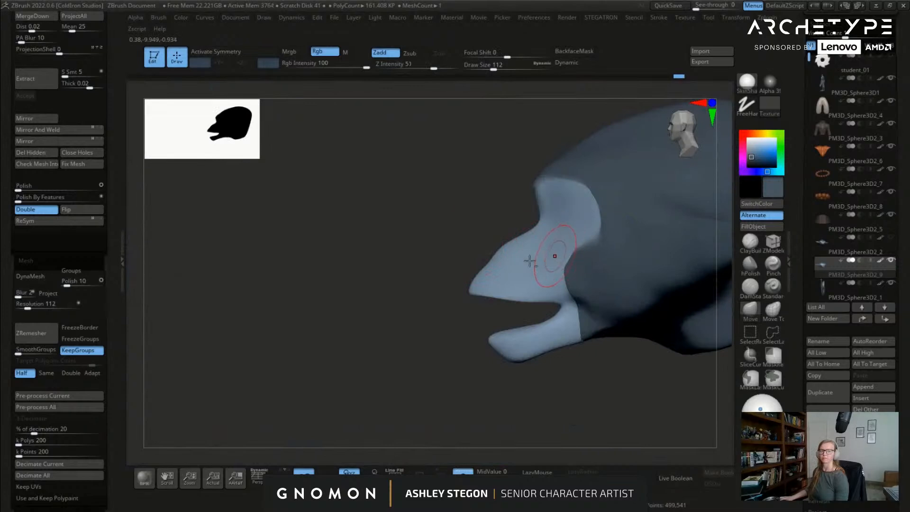
# Step: Show the other subtools again and smooth the jaw edge of the face from below at draw size about 163
pyautogui.keyDown('alt'); pyautogui.moveTo(529, 261); pyautogui.dragTo(355, 209, button='right'); pyautogui.keyUp('alt')
pyautogui.moveTo(415, 264); pyautogui.dragTo(646, 283, button='right')
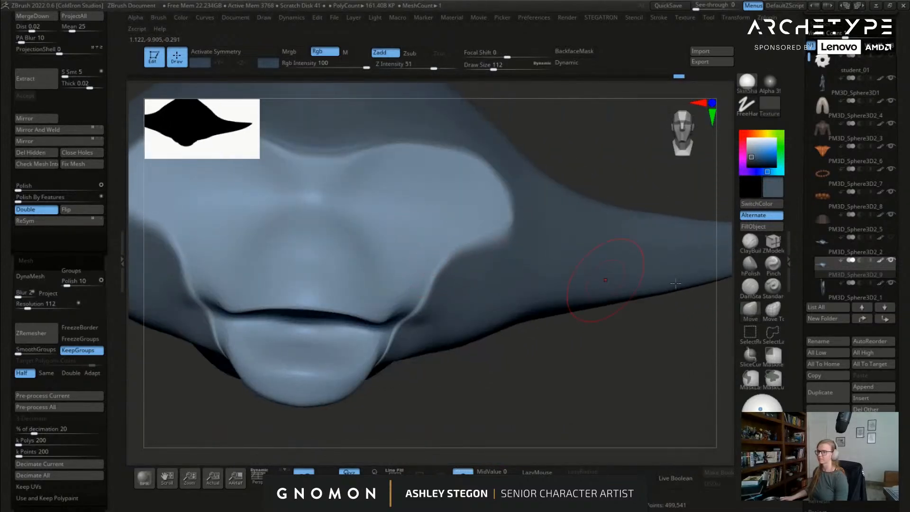
pyautogui.click(456, 472)
pyautogui.moveTo(438, 242)
pyautogui.keyDown('alt'); pyautogui.mouseDown(button='right')
pyautogui.moveTo(489, 258)
pyautogui.moveTo(484, 269)
pyautogui.moveTo(513, 266)
pyautogui.moveTo(545, 322)
pyautogui.mouseUp(button='right'); pyautogui.keyUp('alt')
pyautogui.moveTo(573, 350); pyautogui.dragTo(514, 327, button='right')
pyautogui.press('s')
pyautogui.moveTo(514, 327); pyautogui.dragTo(519, 327)
pyautogui.keyDown('shift'); pyautogui.moveTo(500, 328); pyautogui.dragTo(499, 328, button='right'); pyautogui.keyUp('shift')
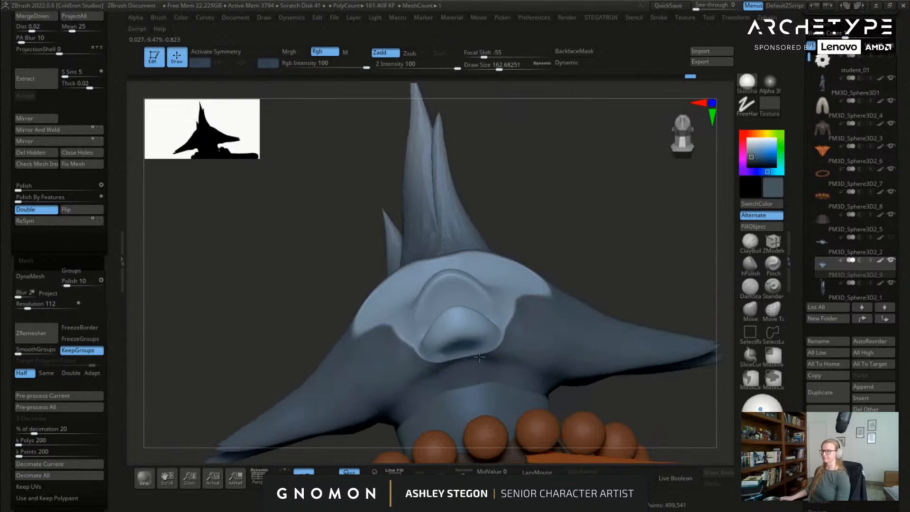
# Step: Raise the head's subdivision level after checking its polygroups, and choose the DamStandard brush
pyautogui.hotkey('shift', 'f')
pyautogui.moveTo(412, 346)
pyautogui.mouseDown(button='right')
pyautogui.moveTo(450, 293)
pyautogui.moveTo(498, 315)
pyautogui.moveTo(446, 295)
pyautogui.mouseUp(button='right')
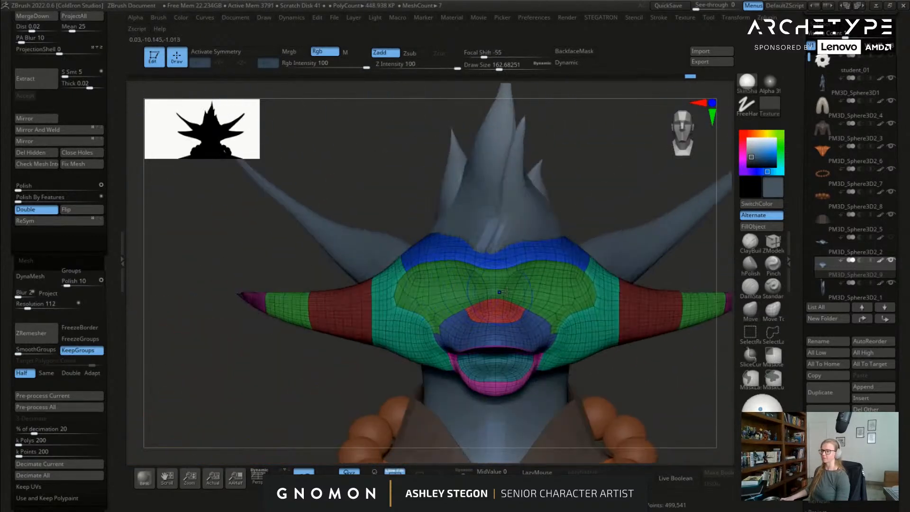
pyautogui.hotkey('shift', 'f')
pyautogui.keyDown('alt'); pyautogui.moveTo(598, 289); pyautogui.dragTo(502, 265, button='right'); pyautogui.keyUp('alt')
pyautogui.keyDown('ctrl'); pyautogui.moveTo(502, 266); pyautogui.dragTo(428, 270, button='right'); pyautogui.keyUp('ctrl')
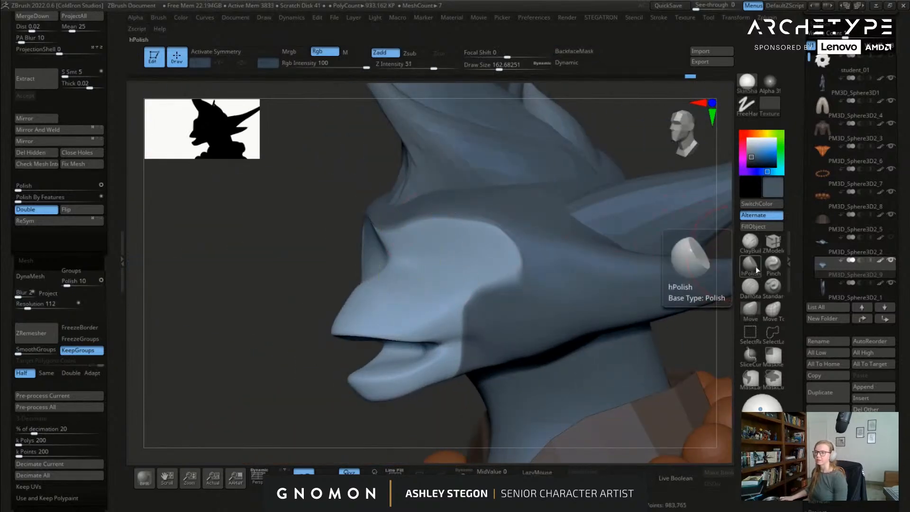
pyautogui.click(749, 308)
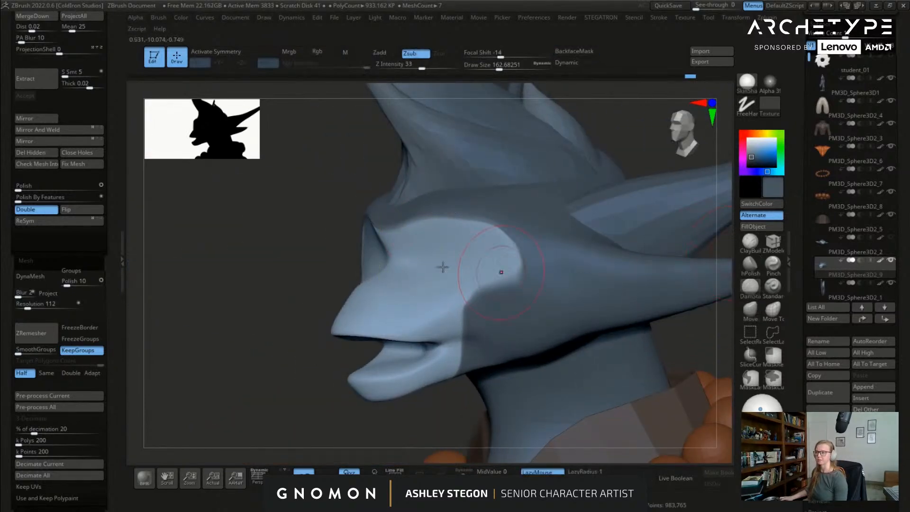
pyautogui.keyDown('shift'); pyautogui.moveTo(521, 265); pyautogui.dragTo(473, 254, button='right'); pyautogui.keyUp('shift')
# Step: Isolate the head and compare the original sculpt PM3D_Sphere3D2_2 with the remeshed PM3D_Sphere3D2_9 from the front and side
pyautogui.click(846, 243)
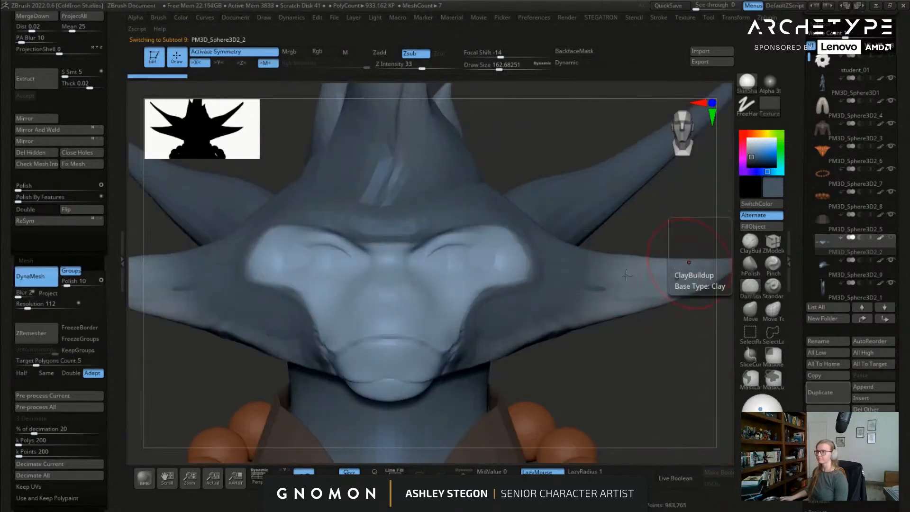
pyautogui.click(463, 474)
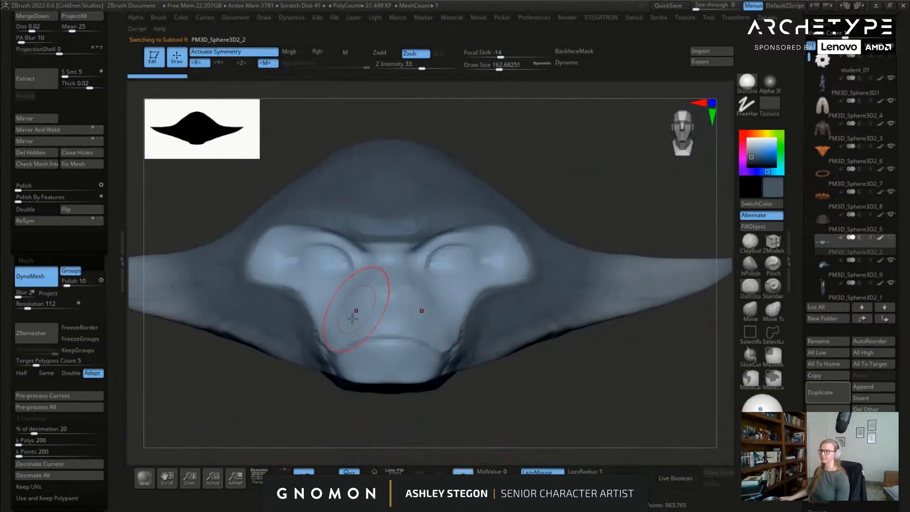
pyautogui.click(853, 265)
pyautogui.moveTo(717, 276); pyautogui.dragTo(468, 323)
pyautogui.moveTo(467, 322); pyautogui.dragTo(647, 282, button='right')
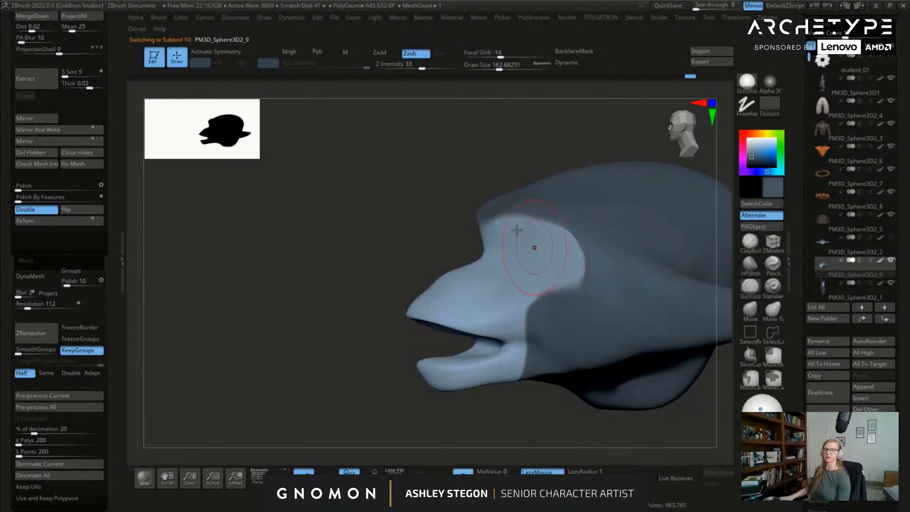
pyautogui.moveTo(512, 266); pyautogui.dragTo(460, 235, button='right')
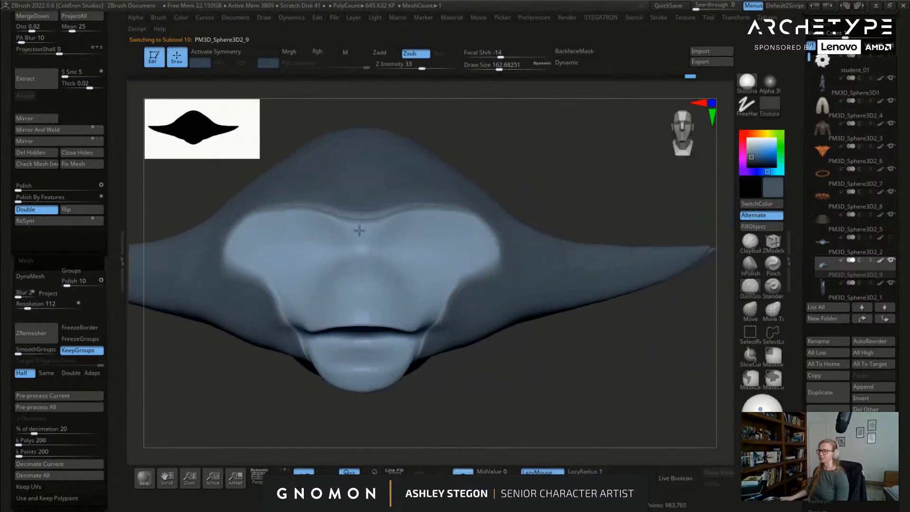
pyautogui.moveTo(362, 226); pyautogui.dragTo(398, 213, button='right')
# Step: Select the original head PM3D_Sphere3D2_2 and mark its undo history state as the source for recalling detail
pyautogui.click(830, 252)
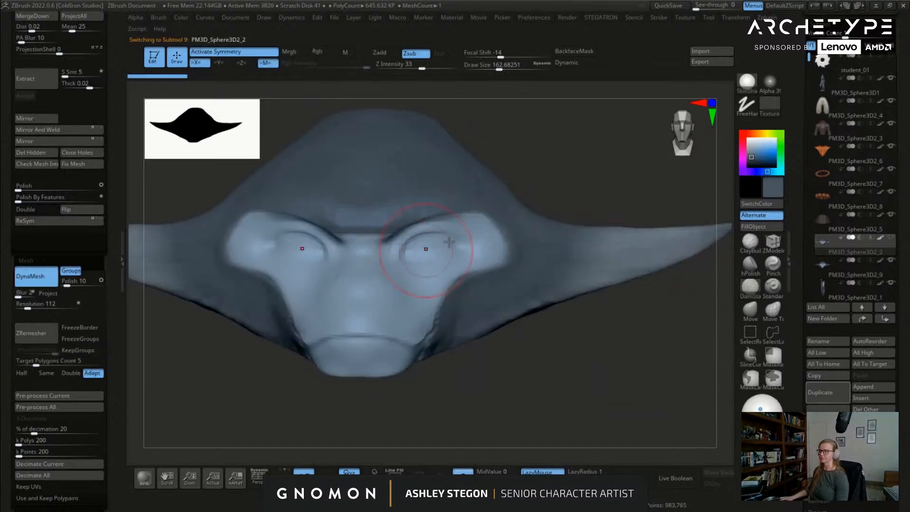
pyautogui.moveTo(445, 180); pyautogui.dragTo(335, 274, button='right')
pyautogui.moveTo(405, 257); pyautogui.dragTo(562, 221, button='right')
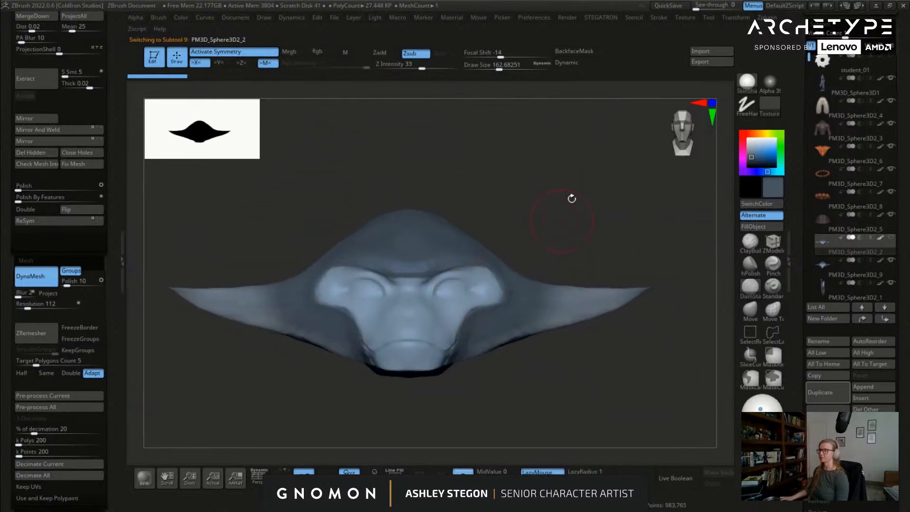
pyautogui.press('ctrl')
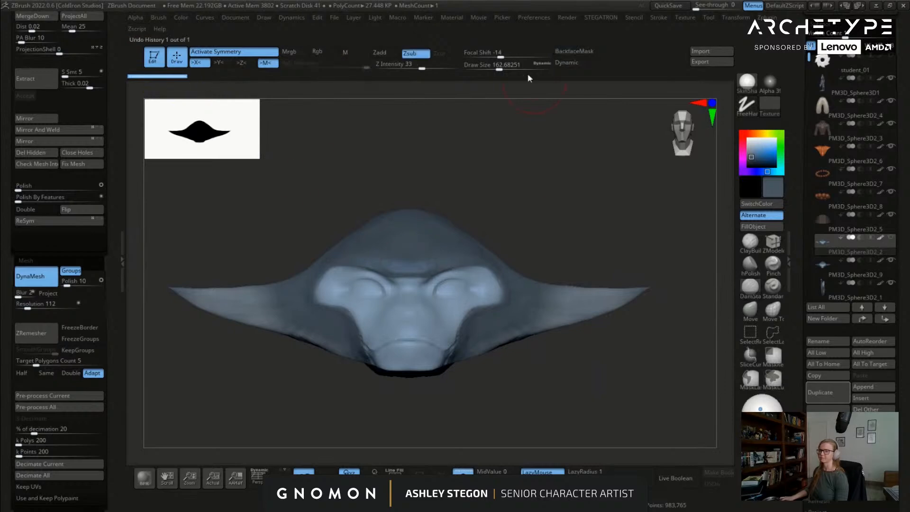
# Step: Select the remeshed head PM3D_Sphere3D2_9, choose the HistoryRecall brush and try it over the eye area from the front
pyautogui.click(853, 263)
pyautogui.moveTo(450, 264); pyautogui.dragTo(500, 249, button='right')
pyautogui.press('b')
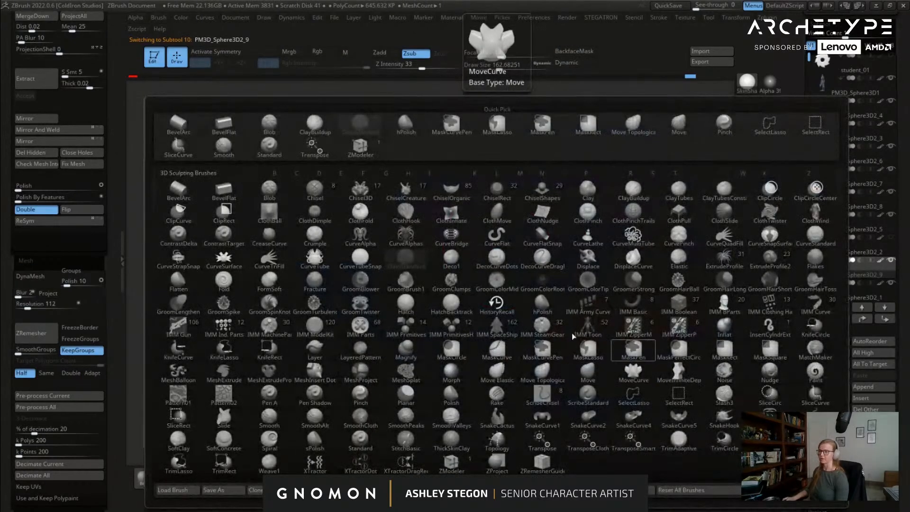
pyautogui.click(496, 307)
pyautogui.keyDown('shift'); pyautogui.moveTo(558, 264); pyautogui.dragTo(517, 260, button='right'); pyautogui.keyUp('shift')
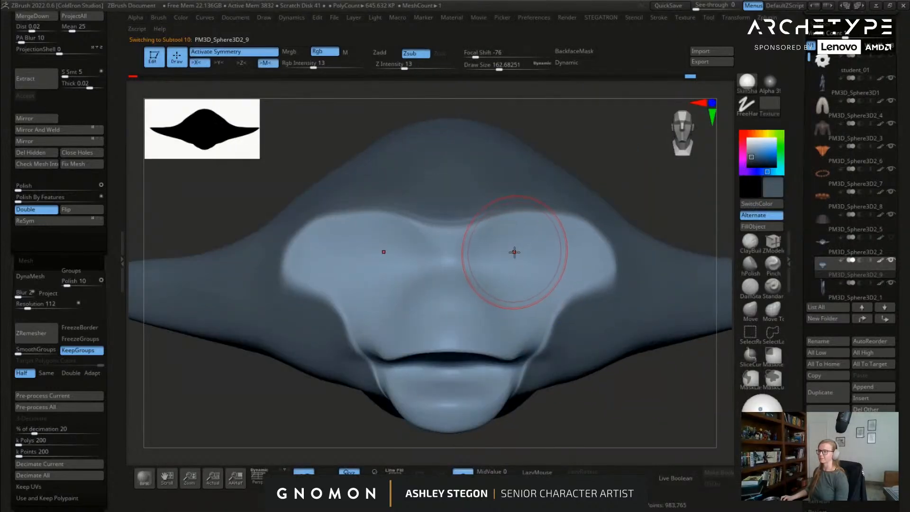
pyautogui.click(525, 249)
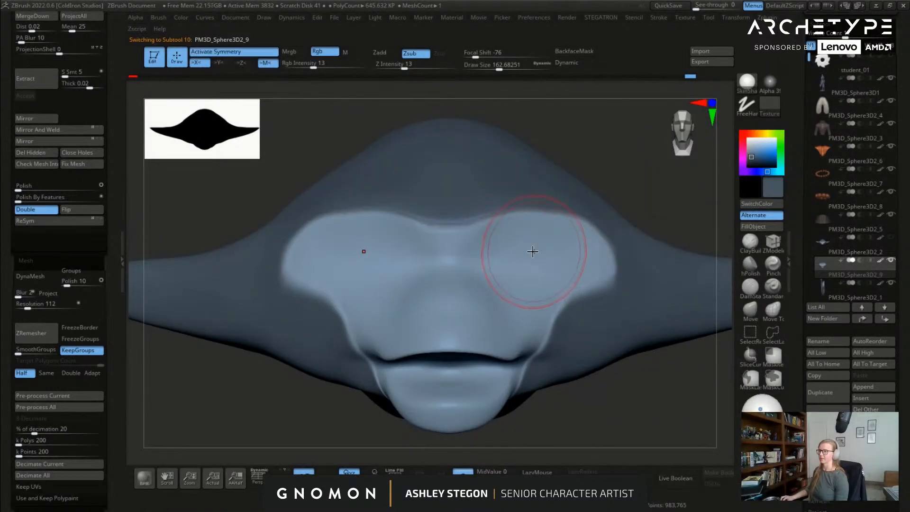
# Step: With symmetry off, recall the original head's eyes, brows and muzzle detail onto the remeshed face
pyautogui.moveTo(389, 243); pyautogui.dragTo(402, 245)
pyautogui.moveTo(401, 245); pyautogui.dragTo(410, 254, button='right')
pyautogui.moveTo(332, 234); pyautogui.dragTo(309, 247, button='right')
pyautogui.moveTo(406, 305)
pyautogui.mouseDown(button='right')
pyautogui.moveTo(424, 297)
pyautogui.moveTo(466, 320)
pyautogui.moveTo(480, 301)
pyautogui.moveTo(463, 305)
pyautogui.moveTo(488, 291)
pyautogui.moveTo(545, 308)
pyautogui.moveTo(524, 300)
pyautogui.moveTo(514, 311)
pyautogui.moveTo(528, 283)
pyautogui.mouseUp(button='right')
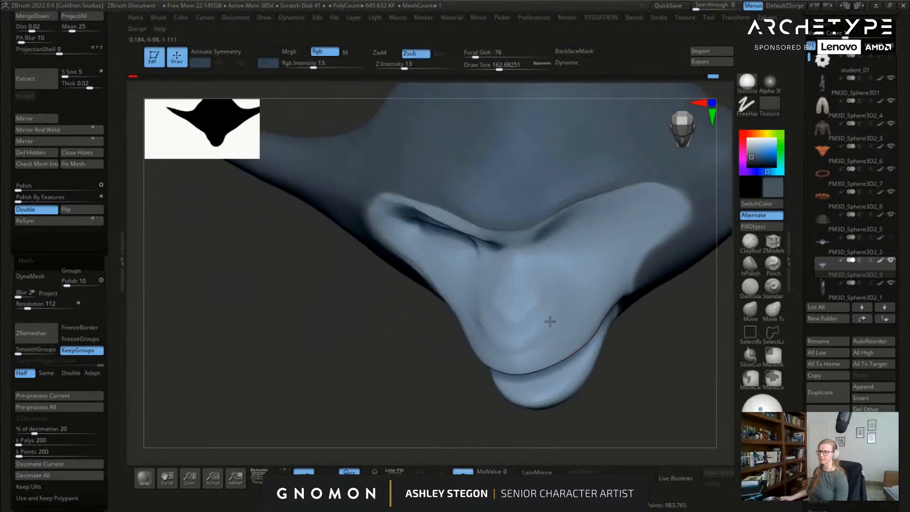
pyautogui.moveTo(517, 337)
pyautogui.mouseDown(button='right')
pyautogui.moveTo(480, 300)
pyautogui.moveTo(508, 297)
pyautogui.moveTo(499, 278)
pyautogui.mouseUp(button='right')
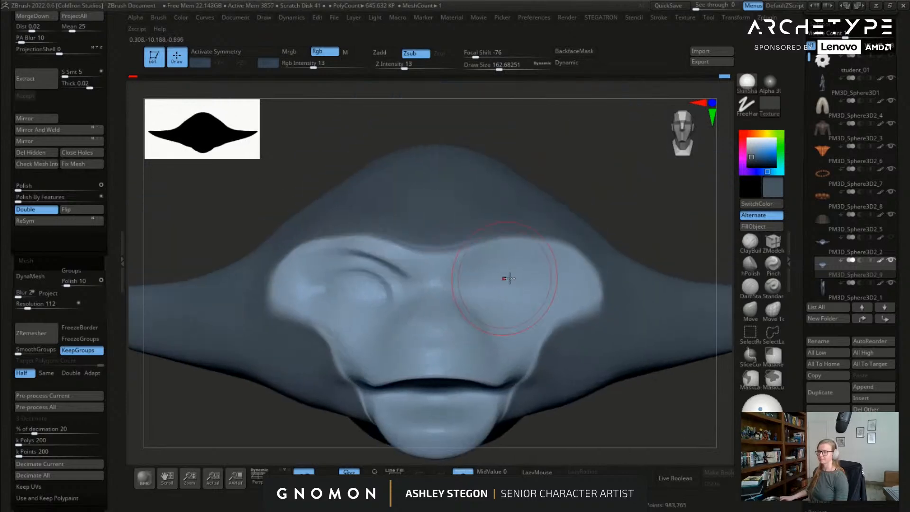
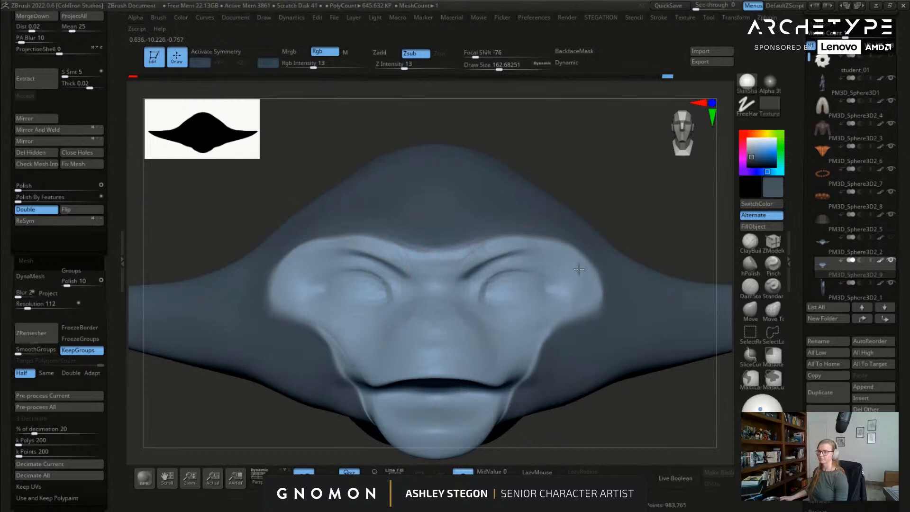
# Step: Set the brush to focal shift -10 and draw size about 128, and recall the original cheek and muzzle forms on both sides
pyautogui.moveTo(385, 302)
pyautogui.mouseDown(button='right')
pyautogui.moveTo(361, 276)
pyautogui.moveTo(517, 275)
pyautogui.mouseUp(button='right')
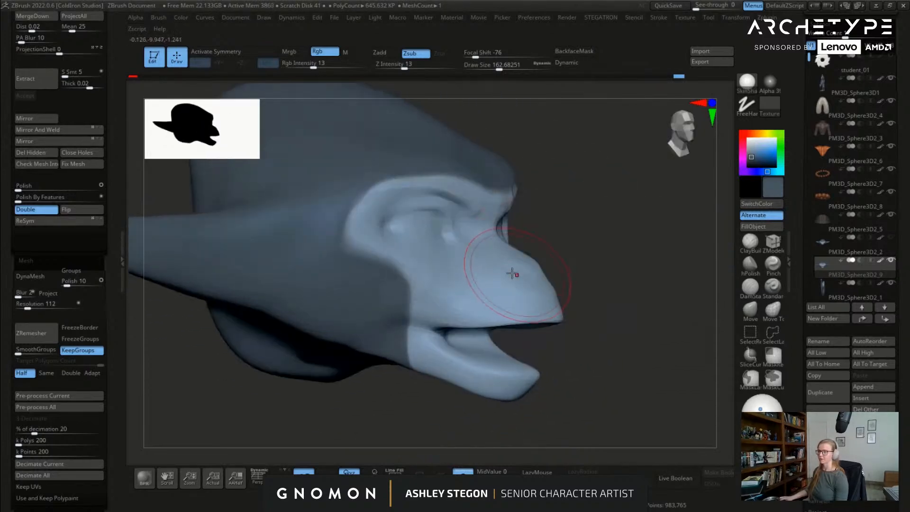
pyautogui.moveTo(476, 56); pyautogui.dragTo(501, 57)
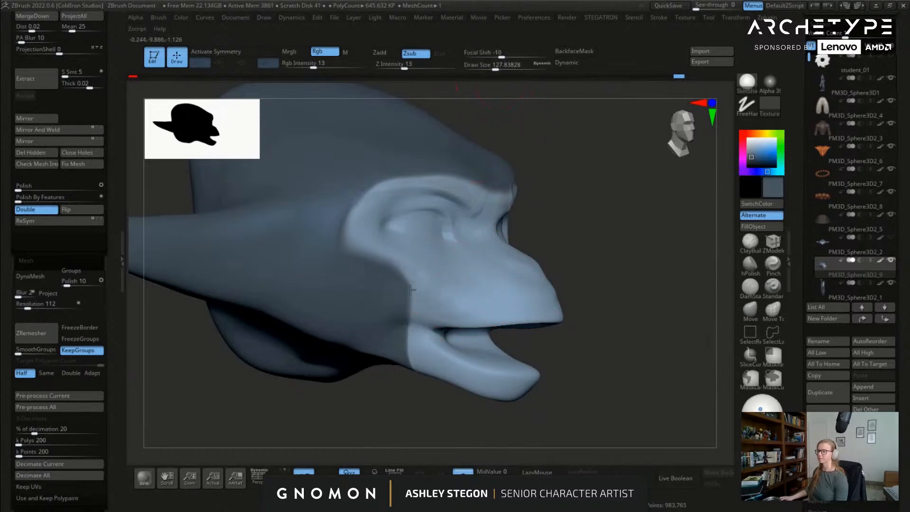
pyautogui.moveTo(514, 299); pyautogui.dragTo(503, 286, button='right')
pyautogui.moveTo(609, 290)
pyautogui.mouseDown(button='right')
pyautogui.moveTo(479, 275)
pyautogui.moveTo(549, 276)
pyautogui.moveTo(576, 261)
pyautogui.moveTo(555, 252)
pyautogui.mouseUp(button='right')
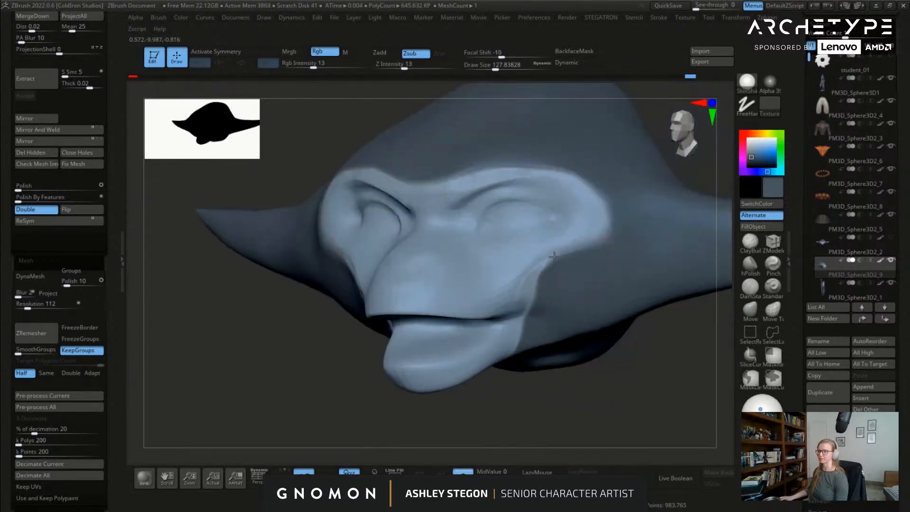
pyautogui.moveTo(521, 291)
pyautogui.mouseDown(button='right')
pyautogui.moveTo(555, 253)
pyautogui.moveTo(520, 288)
pyautogui.mouseUp(button='right')
pyautogui.moveTo(586, 235); pyautogui.dragTo(586, 208, button='right')
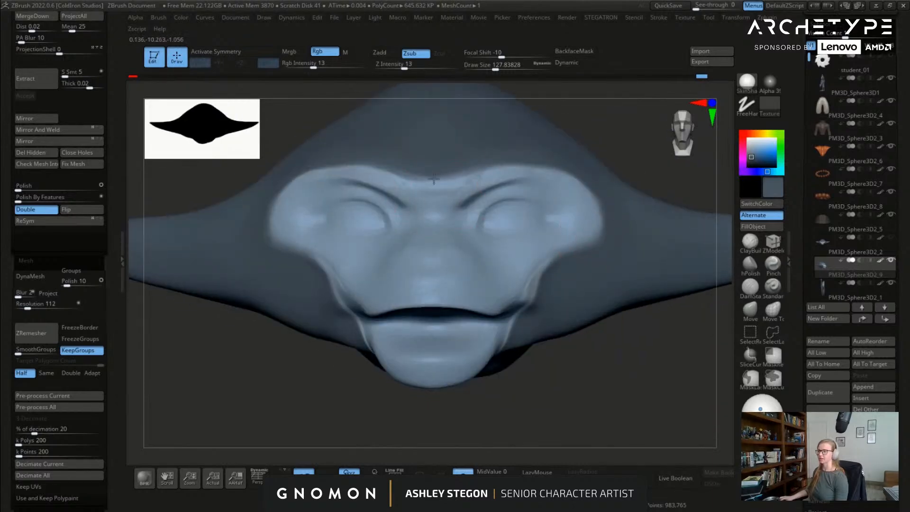
# Step: Turn on X symmetry and smooth the border of the recalled face around the eyes and muzzle
pyautogui.moveTo(456, 179); pyautogui.dragTo(387, 207, button='right')
pyautogui.keyDown('shift'); pyautogui.moveTo(327, 251); pyautogui.dragTo(361, 250, button='right'); pyautogui.keyUp('shift')
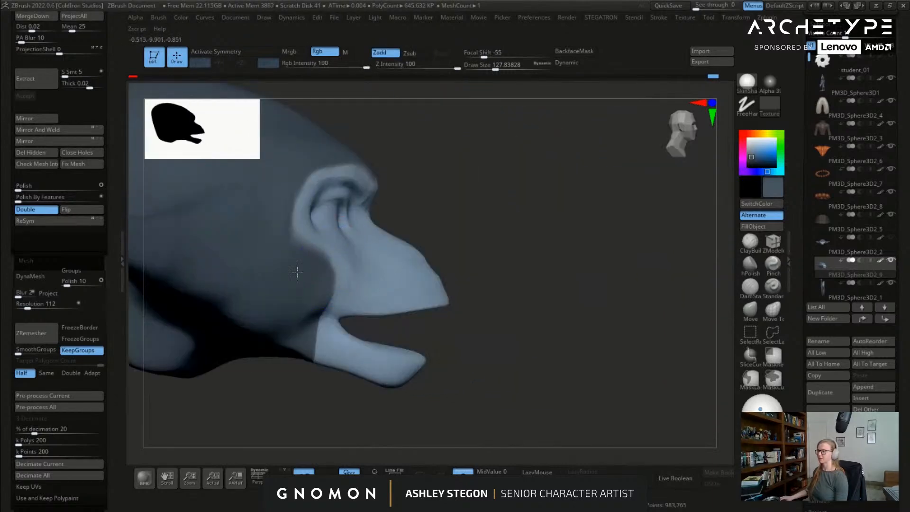
pyautogui.keyDown('ctrl'); pyautogui.moveTo(334, 285); pyautogui.dragTo(357, 247, button='right'); pyautogui.keyUp('ctrl')
pyautogui.moveTo(479, 266)
pyautogui.keyDown('shift'); pyautogui.mouseDown(button='right')
pyautogui.moveTo(443, 269)
pyautogui.moveTo(453, 293)
pyautogui.moveTo(474, 211)
pyautogui.moveTo(503, 222)
pyautogui.mouseUp(button='right'); pyautogui.keyUp('shift')
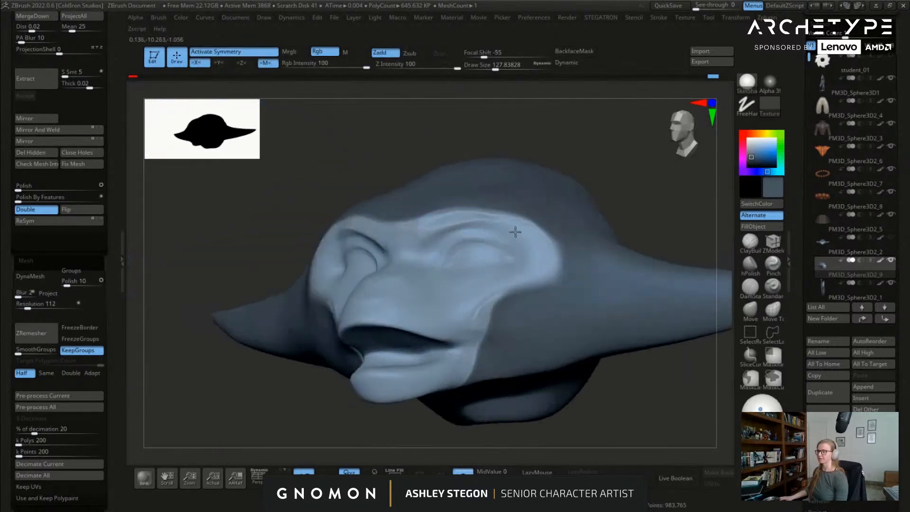
pyautogui.keyDown('shift'); pyautogui.moveTo(529, 280); pyautogui.dragTo(315, 298, button='right'); pyautogui.keyUp('shift')
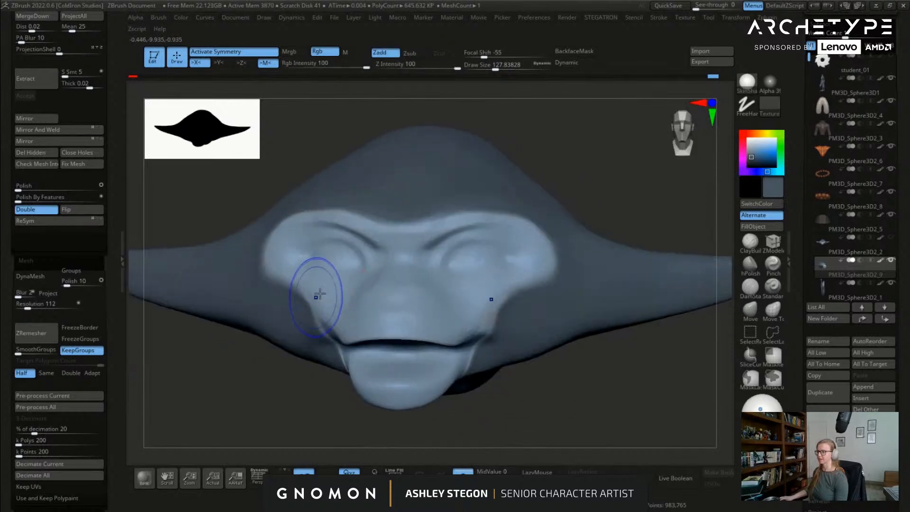
pyautogui.moveTo(463, 241)
pyautogui.keyDown('ctrl'); pyautogui.mouseDown(button='right')
pyautogui.moveTo(492, 264)
pyautogui.moveTo(369, 260)
pyautogui.mouseUp(button='right'); pyautogui.keyUp('ctrl')
pyautogui.press('s')
pyautogui.moveTo(467, 255); pyautogui.dragTo(459, 257)
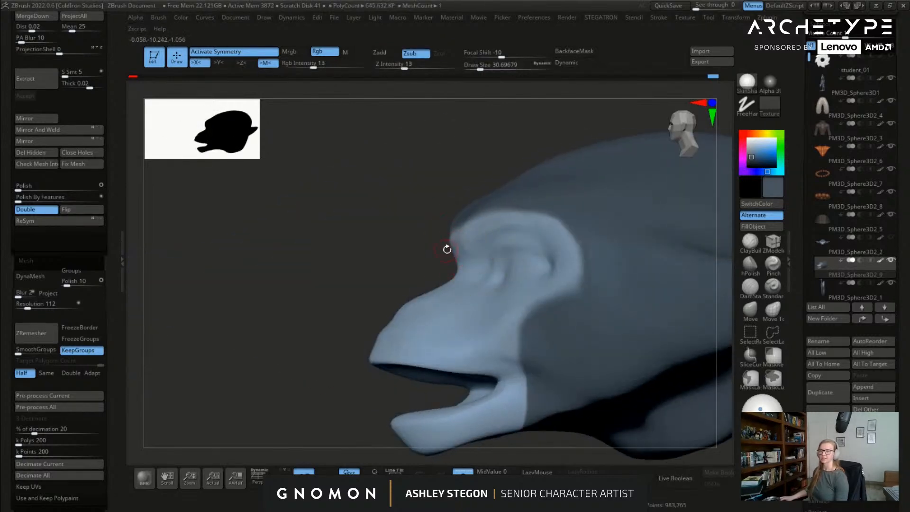
pyautogui.keyDown('shift'); pyautogui.moveTo(445, 249); pyautogui.dragTo(592, 265, button='right'); pyautogui.keyUp('shift')
# Step: Choose the DamStandard brush, set its draw size to about 62 and carve the inner eye corners and brow folds
pyautogui.click(754, 292)
pyautogui.moveTo(509, 260)
pyautogui.keyDown('alt'); pyautogui.mouseDown(button='right')
pyautogui.moveTo(521, 274)
pyautogui.moveTo(514, 295)
pyautogui.mouseUp(button='right'); pyautogui.keyUp('alt')
pyautogui.press('s')
pyautogui.moveTo(514, 294); pyautogui.dragTo(530, 296)
pyautogui.moveTo(530, 296)
pyautogui.mouseDown(button='right')
pyautogui.moveTo(513, 297)
pyautogui.moveTo(449, 260)
pyautogui.moveTo(477, 261)
pyautogui.mouseUp(button='right')
pyautogui.press('s')
pyautogui.moveTo(478, 261); pyautogui.dragTo(465, 257)
pyautogui.keyDown('ctrl'); pyautogui.moveTo(465, 256); pyautogui.dragTo(466, 280, button='right'); pyautogui.keyUp('ctrl')
pyautogui.moveTo(466, 281); pyautogui.dragTo(457, 259, button='right')
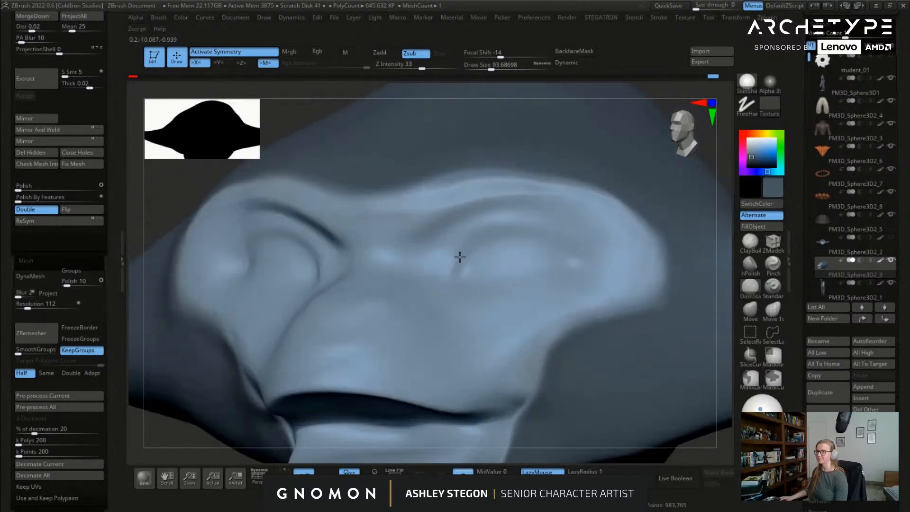
pyautogui.press('s')
pyautogui.moveTo(450, 260); pyautogui.dragTo(433, 262)
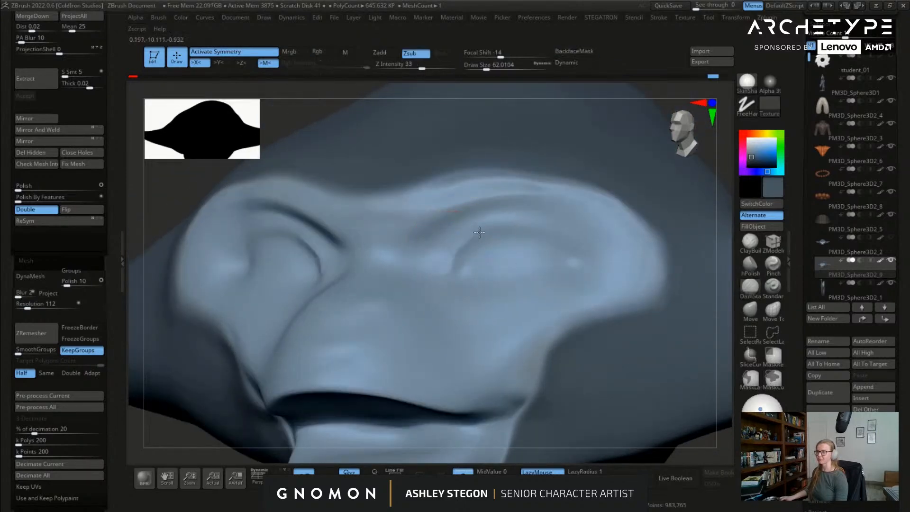
# Step: Carve the brow crease and the upper and lower eyelid lines, extending the folds toward the outer eye corners
pyautogui.moveTo(573, 264)
pyautogui.mouseDown(button='right')
pyautogui.moveTo(494, 233)
pyautogui.moveTo(530, 212)
pyautogui.moveTo(601, 235)
pyautogui.moveTo(524, 219)
pyautogui.mouseUp(button='right')
pyautogui.moveTo(579, 228)
pyautogui.mouseDown(button='right')
pyautogui.moveTo(638, 270)
pyautogui.moveTo(566, 262)
pyautogui.mouseUp(button='right')
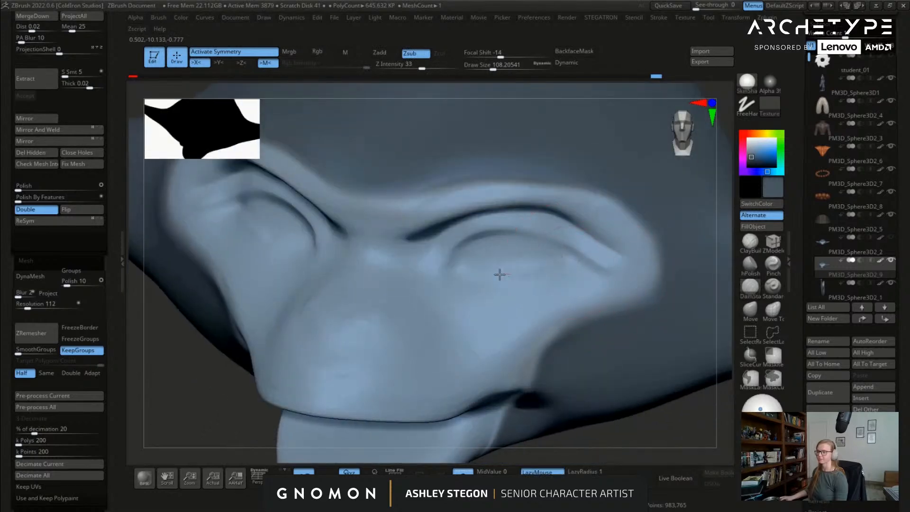
pyautogui.moveTo(502, 274); pyautogui.dragTo(527, 284, button='right')
pyautogui.moveTo(472, 267)
pyautogui.mouseDown(button='right')
pyautogui.moveTo(559, 272)
pyautogui.moveTo(524, 265)
pyautogui.moveTo(552, 279)
pyautogui.moveTo(517, 265)
pyautogui.moveTo(497, 286)
pyautogui.mouseUp(button='right')
pyautogui.moveTo(547, 261)
pyautogui.mouseDown(button='right')
pyautogui.moveTo(605, 193)
pyautogui.moveTo(540, 259)
pyautogui.mouseUp(button='right')
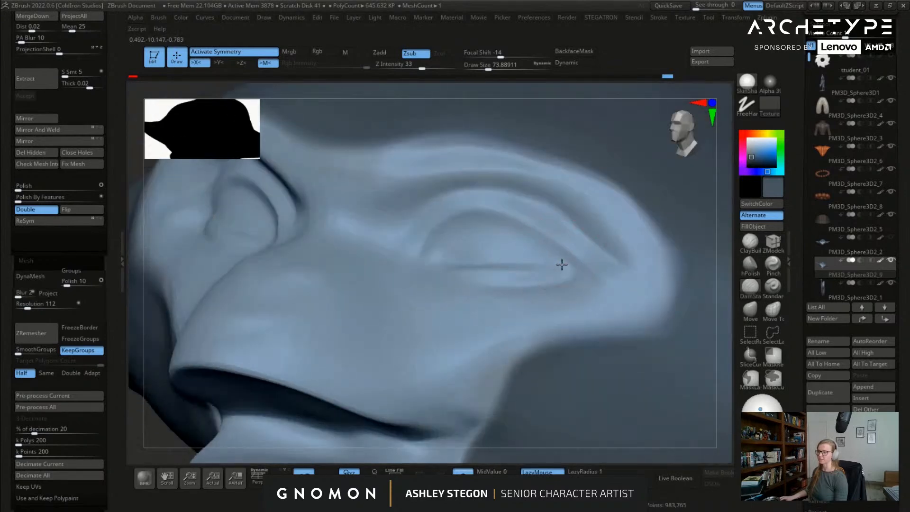
pyautogui.moveTo(484, 234); pyautogui.dragTo(524, 250, button='right')
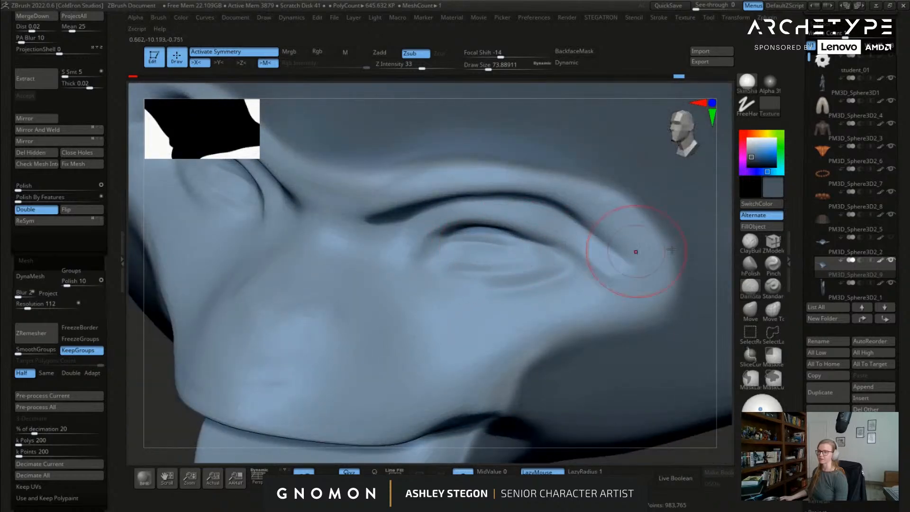
pyautogui.moveTo(599, 247)
pyautogui.mouseDown(button='right')
pyautogui.moveTo(463, 248)
pyautogui.moveTo(504, 247)
pyautogui.mouseUp(button='right')
# Step: Build up the eyelids around the eye slit with ClayBuildup at a draw size of about 68
pyautogui.press(']')
pyautogui.moveTo(493, 234); pyautogui.dragTo(510, 214, button='right')
pyautogui.moveTo(490, 219); pyautogui.dragTo(487, 216)
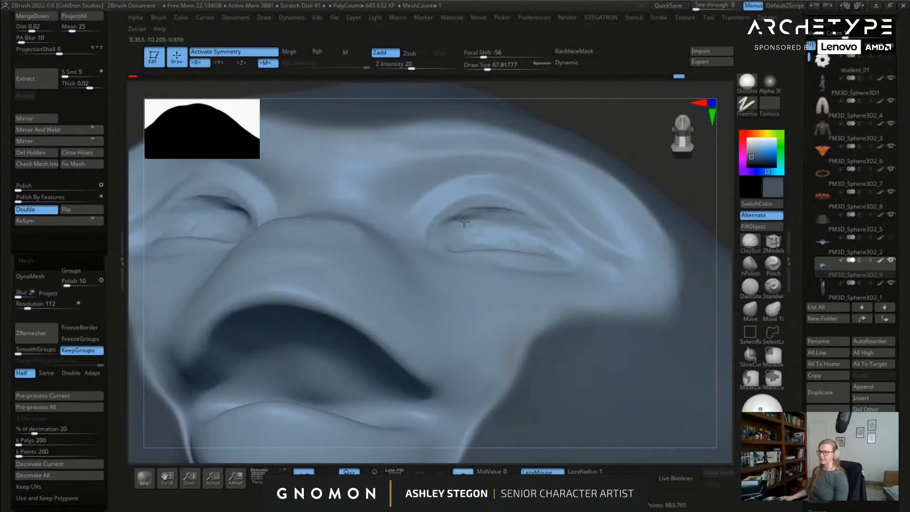
pyautogui.moveTo(533, 242)
pyautogui.mouseDown(button='right')
pyautogui.moveTo(528, 233)
pyautogui.moveTo(531, 260)
pyautogui.moveTo(564, 270)
pyautogui.moveTo(530, 260)
pyautogui.moveTo(537, 270)
pyautogui.moveTo(553, 240)
pyautogui.moveTo(488, 261)
pyautogui.moveTo(551, 268)
pyautogui.moveTo(502, 206)
pyautogui.moveTo(455, 240)
pyautogui.moveTo(474, 290)
pyautogui.mouseUp(button='right')
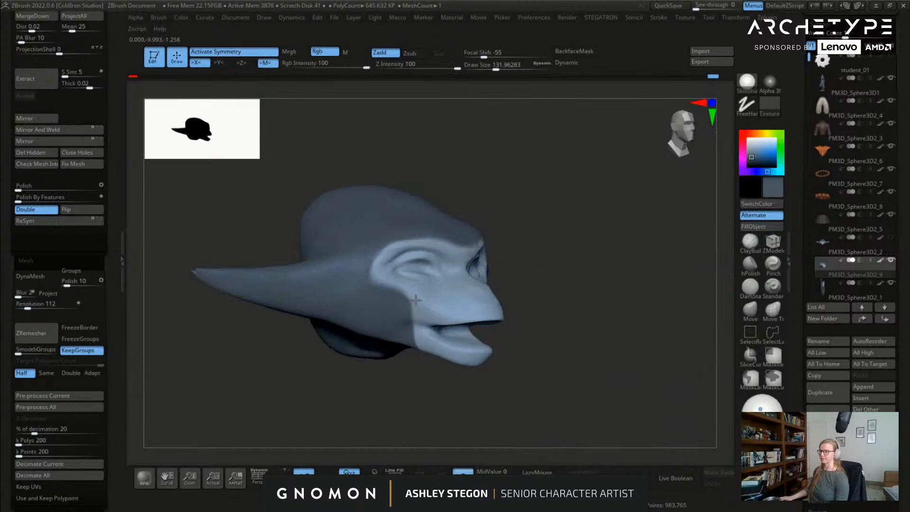
# Step: Choose the ClayBuildup brush at draw size about 101 and build up the brow ridge above the eyes
pyautogui.moveTo(399, 240)
pyautogui.mouseDown(button='right')
pyautogui.moveTo(455, 242)
pyautogui.moveTo(523, 264)
pyautogui.mouseUp(button='right')
pyautogui.press('b')
pyautogui.press('c')
pyautogui.press('b')
pyautogui.press('b')
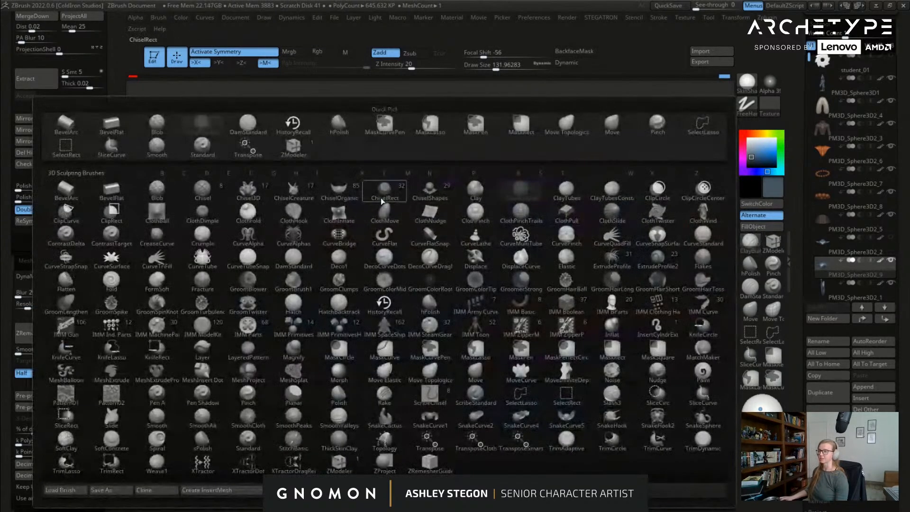
pyautogui.moveTo(432, 183)
pyautogui.keyDown('ctrl'); pyautogui.mouseDown(button='right')
pyautogui.moveTo(440, 216)
pyautogui.moveTo(393, 232)
pyautogui.moveTo(453, 222)
pyautogui.mouseUp(button='right'); pyautogui.keyUp('ctrl')
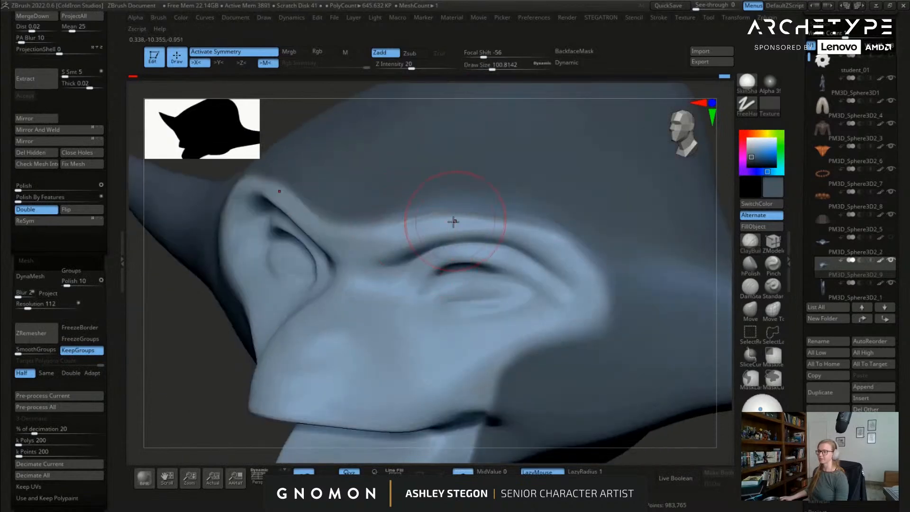
pyautogui.moveTo(465, 231); pyautogui.dragTo(526, 236)
pyautogui.moveTo(590, 277); pyautogui.dragTo(454, 228)
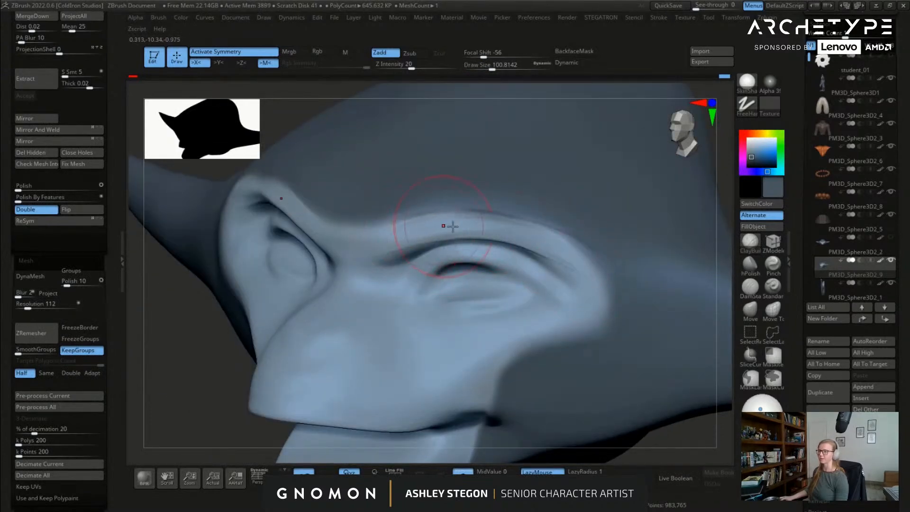
# Step: Show the polyframe with its polygroups and lower the head's subdivision level to expose the mesh beside the outer eye
pyautogui.keyDown('shift'); pyautogui.moveTo(442, 230); pyautogui.dragTo(393, 232, button='right'); pyautogui.keyUp('shift')
pyautogui.hotkey('shift', 'f')
pyautogui.hotkey('shift', 'f')
pyautogui.hotkey('shift', 'f')
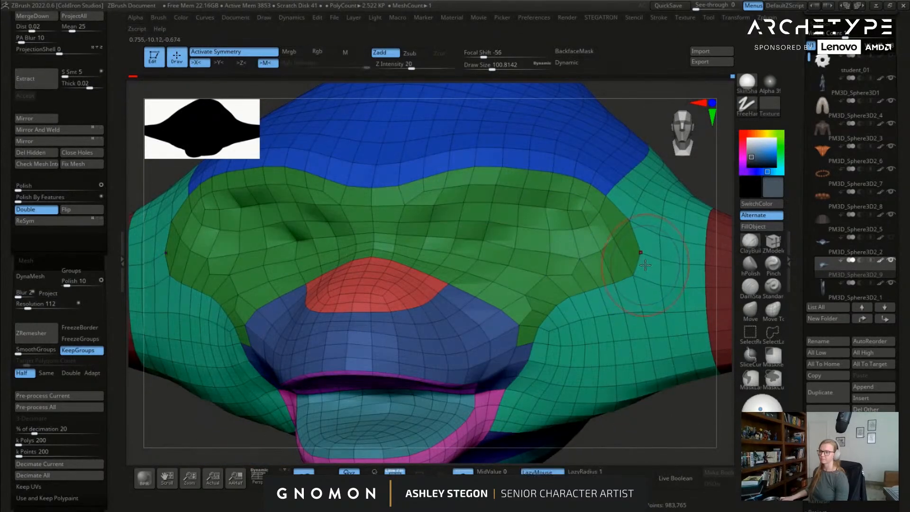
pyautogui.press('d')
pyautogui.moveTo(639, 254)
pyautogui.mouseDown(button='right')
pyautogui.moveTo(623, 240)
pyautogui.moveTo(650, 254)
pyautogui.moveTo(644, 295)
pyautogui.moveTo(638, 247)
pyautogui.mouseUp(button='right')
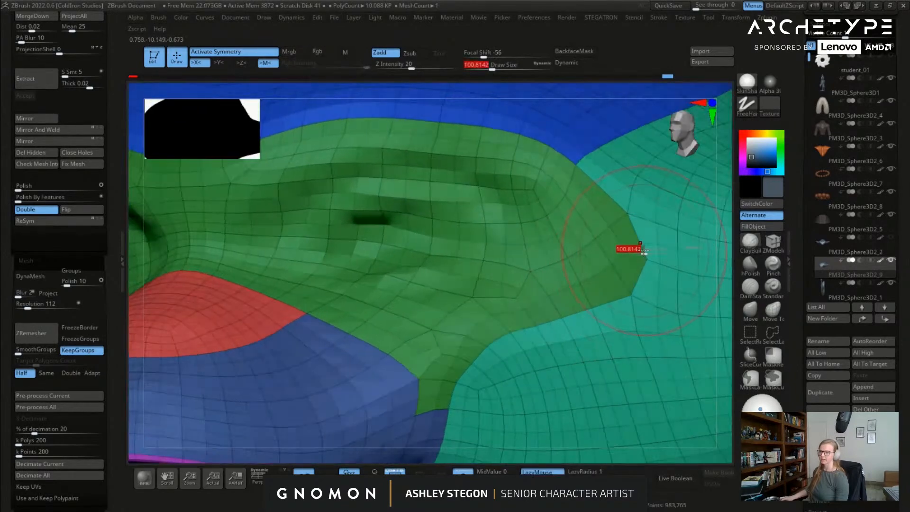
# Step: With the Move brush at draw size about 39, adjust the polygroup corner beside the eye and undo the unwanted strokes
pyautogui.click(747, 289)
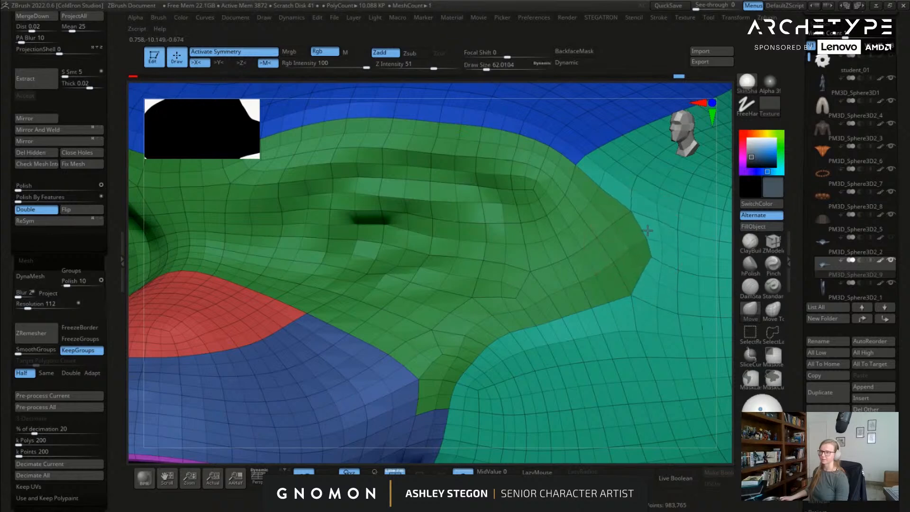
pyautogui.press('[')
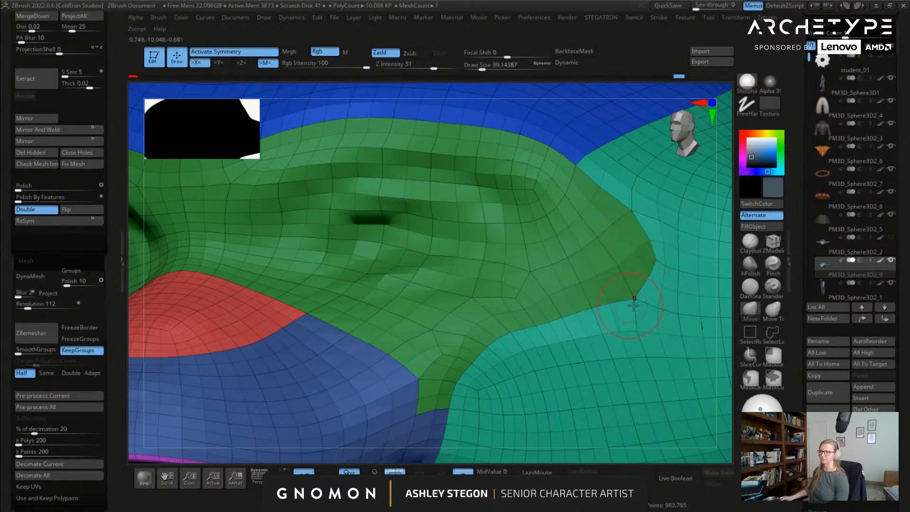
pyautogui.press('d')
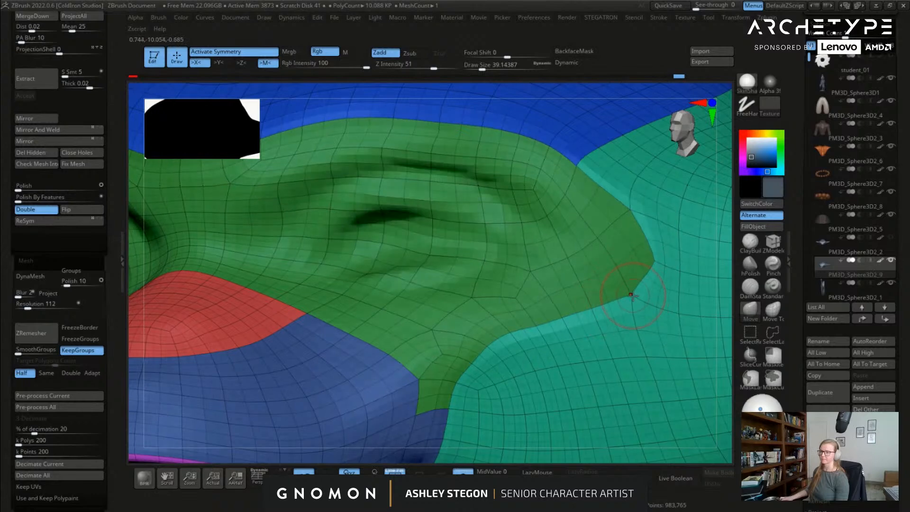
pyautogui.moveTo(630, 289); pyautogui.dragTo(634, 288)
pyautogui.keyDown('shift'); pyautogui.moveTo(634, 224); pyautogui.dragTo(637, 217); pyautogui.keyUp('shift')
pyautogui.hotkey('ctrl', 'z')
pyautogui.hotkey('ctrl', 'z')
# Step: Smooth the face's outer edge beside the eye, hide the polyframe and return the head to a high subdivision level
pyautogui.hotkey('shift', 'd')
pyautogui.press('f')
pyautogui.moveTo(633, 204)
pyautogui.mouseDown(button='right')
pyautogui.moveTo(673, 228)
pyautogui.moveTo(612, 239)
pyautogui.moveTo(624, 250)
pyautogui.moveTo(502, 235)
pyautogui.mouseUp(button='right')
pyautogui.hotkey('shift', 'f')
pyautogui.press('d')
pyautogui.press(']')
pyautogui.press(']')
pyautogui.press(']')
pyautogui.keyDown('shift'); pyautogui.moveTo(569, 238); pyautogui.dragTo(542, 194); pyautogui.keyUp('shift')
pyautogui.press('d')
# Step: With ClayBuildup at draw size about 116, build up the area between the brows and smooth the brows and temples
pyautogui.click(750, 242)
pyautogui.moveTo(402, 197)
pyautogui.mouseDown(button='right')
pyautogui.moveTo(380, 197)
pyautogui.moveTo(398, 204)
pyautogui.mouseUp(button='right')
pyautogui.press(']')
pyautogui.press(']')
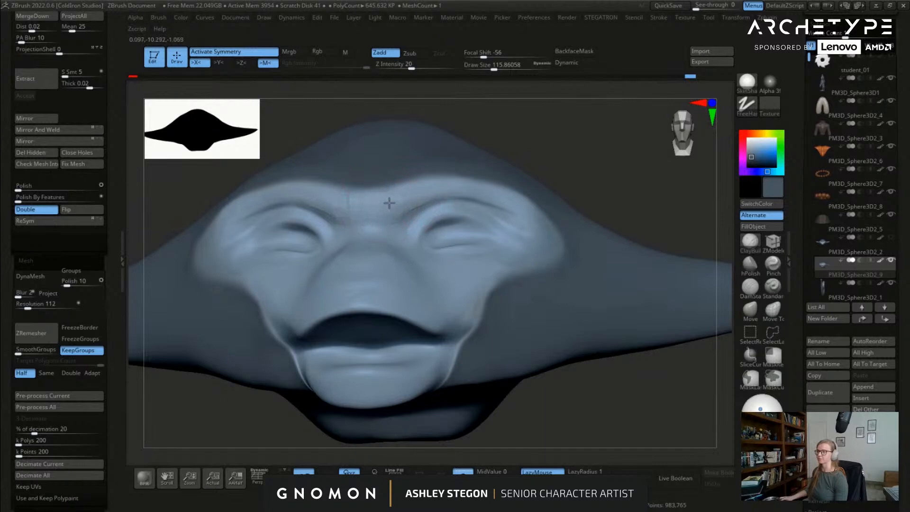
pyautogui.keyDown('shift'); pyautogui.moveTo(412, 193); pyautogui.dragTo(403, 211); pyautogui.keyUp('shift')
pyautogui.moveTo(475, 195); pyautogui.dragTo(468, 213, button='right')
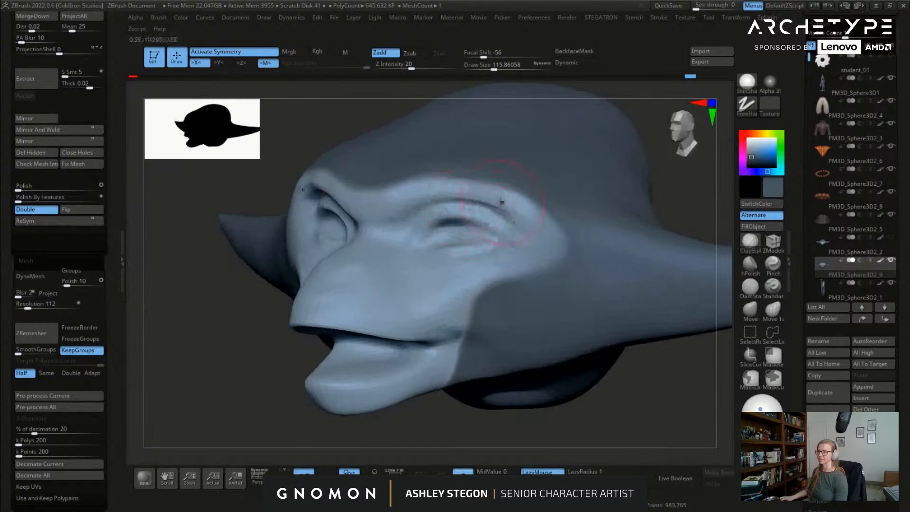
pyautogui.moveTo(531, 213); pyautogui.dragTo(487, 200, button='right')
pyautogui.moveTo(562, 223)
pyautogui.mouseDown(button='right')
pyautogui.moveTo(597, 237)
pyautogui.moveTo(575, 238)
pyautogui.mouseUp(button='right')
pyautogui.keyDown('shift'); pyautogui.moveTo(593, 238); pyautogui.dragTo(551, 217); pyautogui.keyUp('shift')
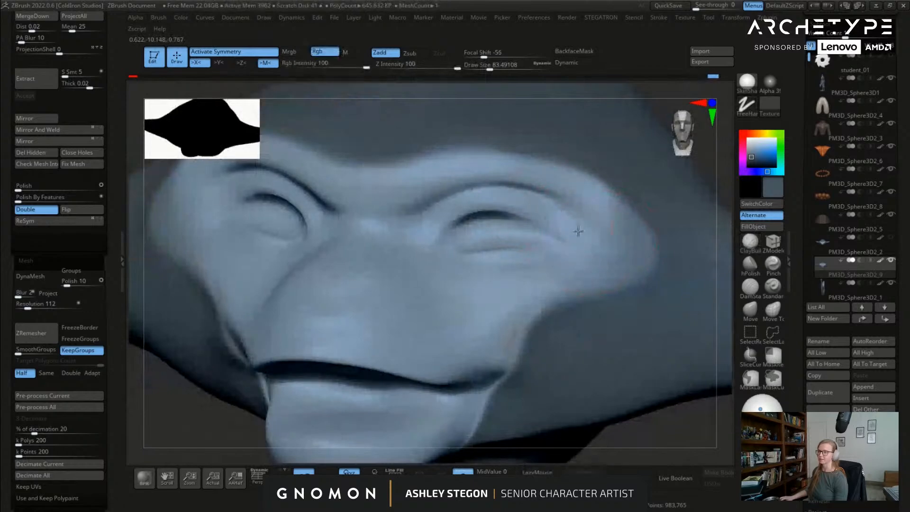
# Step: Refine the eye area with ClayBuildup, and shape the top of the muzzle at draw size about 54
pyautogui.moveTo(444, 212)
pyautogui.mouseDown(button='right')
pyautogui.moveTo(467, 204)
pyautogui.moveTo(521, 239)
pyautogui.mouseUp(button='right')
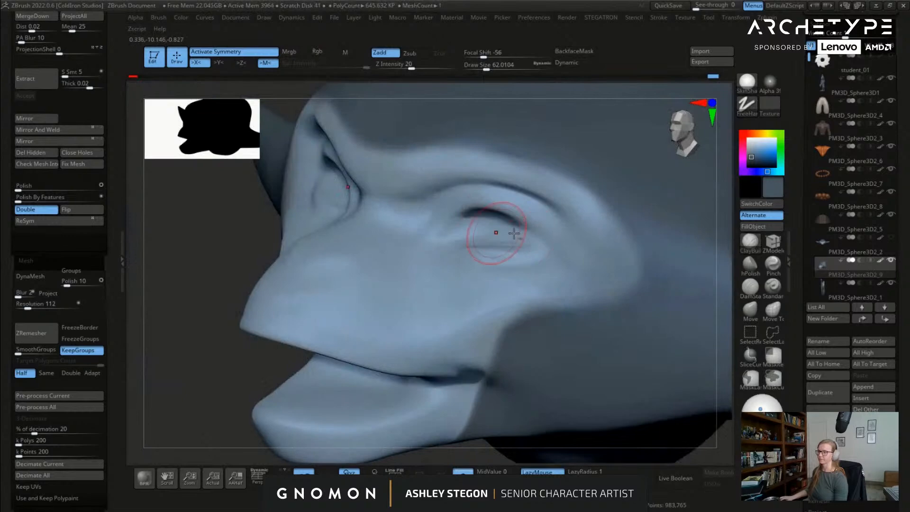
pyautogui.moveTo(406, 234); pyautogui.dragTo(305, 254, button='right')
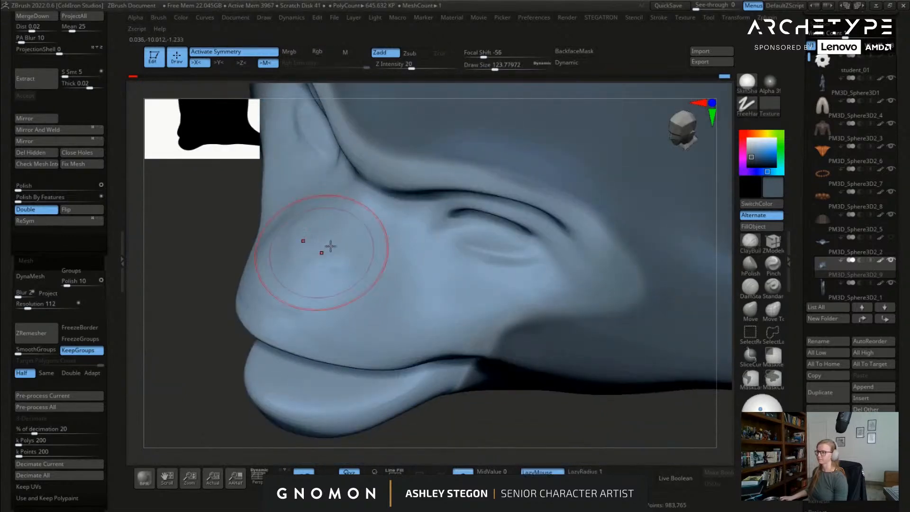
pyautogui.press('s')
pyautogui.moveTo(349, 226); pyautogui.dragTo(339, 223)
pyautogui.moveTo(312, 253); pyautogui.dragTo(297, 261)
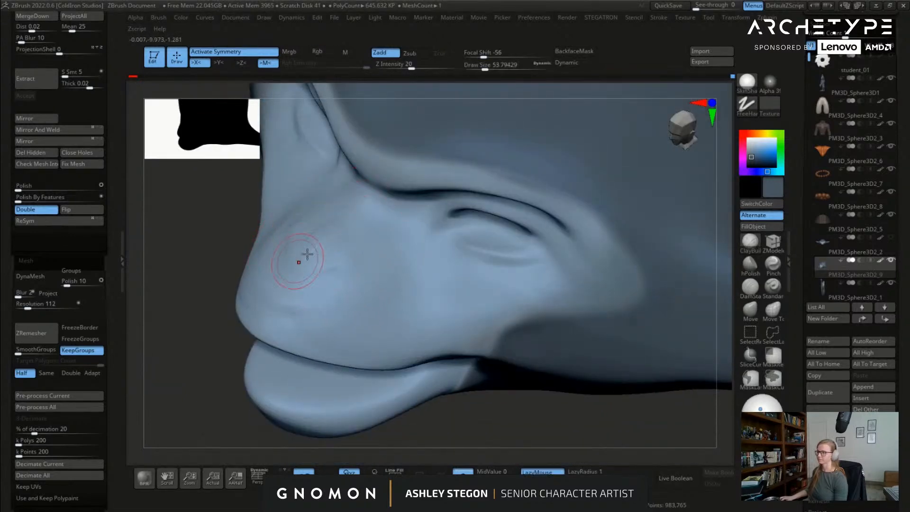
pyautogui.moveTo(305, 260)
pyautogui.mouseDown(button='right')
pyautogui.moveTo(412, 237)
pyautogui.moveTo(398, 261)
pyautogui.mouseUp(button='right')
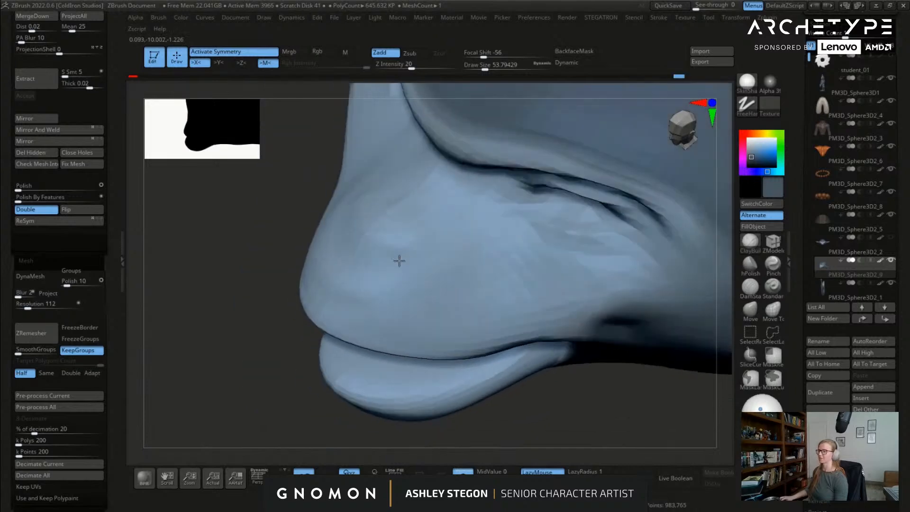
# Step: Build up the nose form on the muzzle with ClayBuildup at draw size about 77 and smooth the strokes
pyautogui.moveTo(386, 213)
pyautogui.keyDown('shift'); pyautogui.mouseDown()
pyautogui.moveTo(389, 230)
pyautogui.moveTo(435, 203)
pyautogui.mouseUp(); pyautogui.keyUp('shift')
pyautogui.moveTo(412, 213); pyautogui.dragTo(415, 174, button='right')
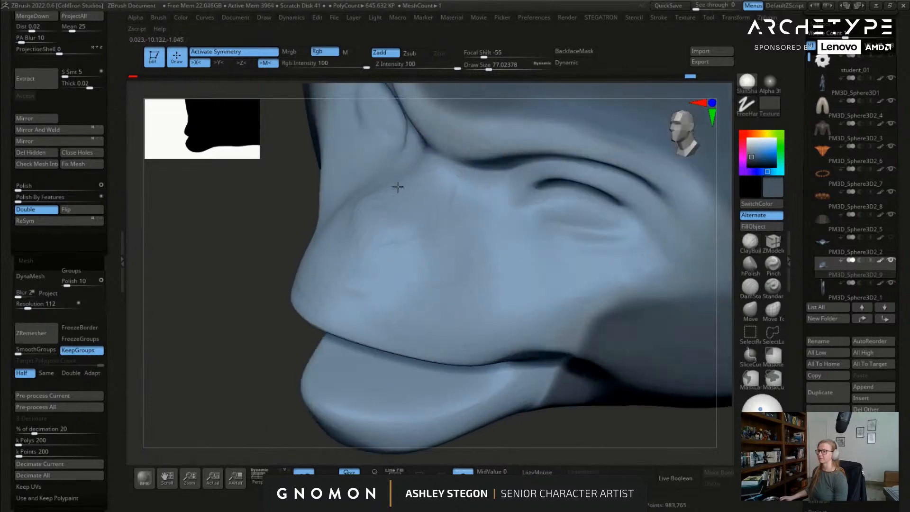
pyautogui.moveTo(350, 230)
pyautogui.mouseDown(button='right')
pyautogui.moveTo(481, 238)
pyautogui.moveTo(486, 230)
pyautogui.moveTo(451, 187)
pyautogui.moveTo(471, 228)
pyautogui.mouseUp(button='right')
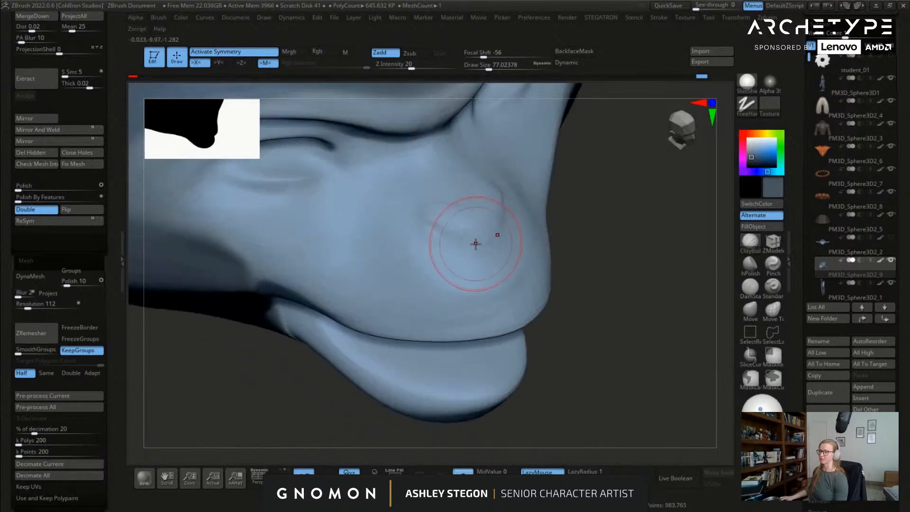
pyautogui.moveTo(477, 244)
pyautogui.mouseDown()
pyautogui.moveTo(449, 223)
pyautogui.moveTo(437, 226)
pyautogui.moveTo(477, 215)
pyautogui.moveTo(477, 204)
pyautogui.mouseUp()
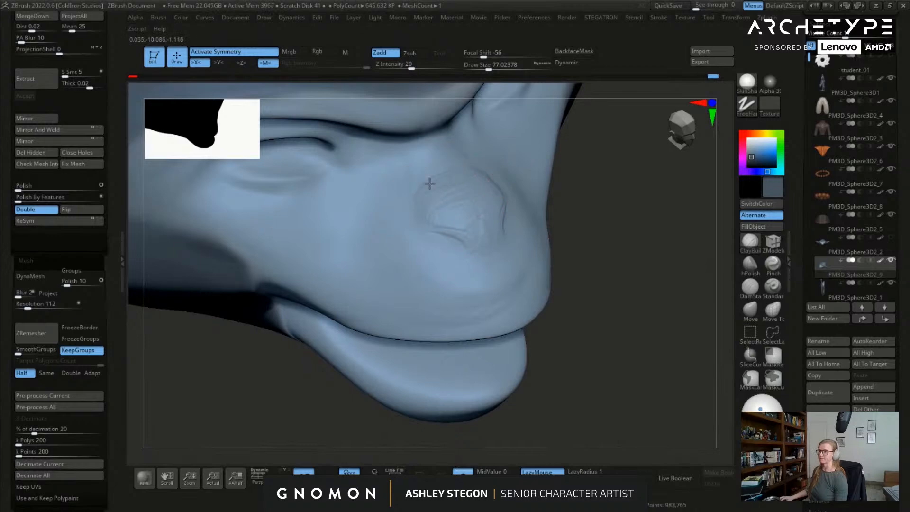
pyautogui.keyDown('shift'); pyautogui.moveTo(437, 177); pyautogui.dragTo(470, 187); pyautogui.keyUp('shift')
pyautogui.moveTo(413, 207); pyautogui.dragTo(449, 195, button='right')
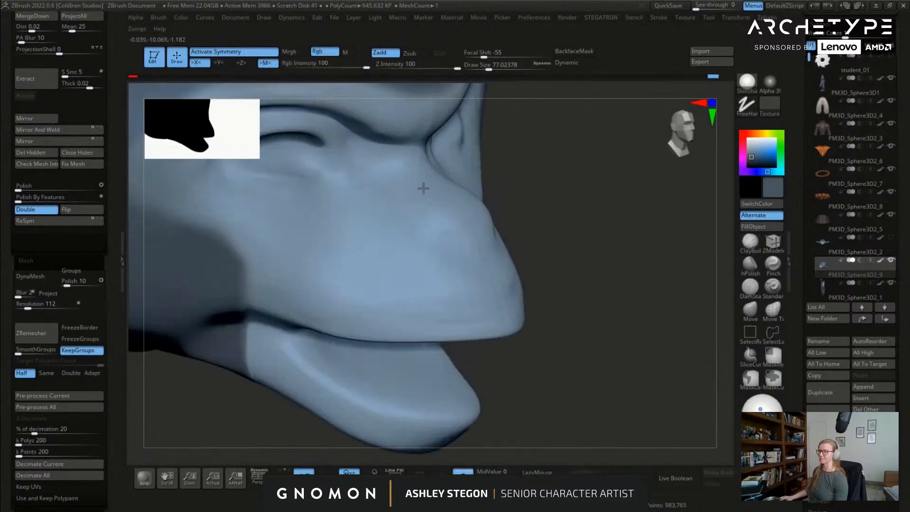
# Step: Choose the DamStandard brush, reduce its draw size and carve symmetrical nostril creases on the nose
pyautogui.click(751, 286)
pyautogui.click(750, 286)
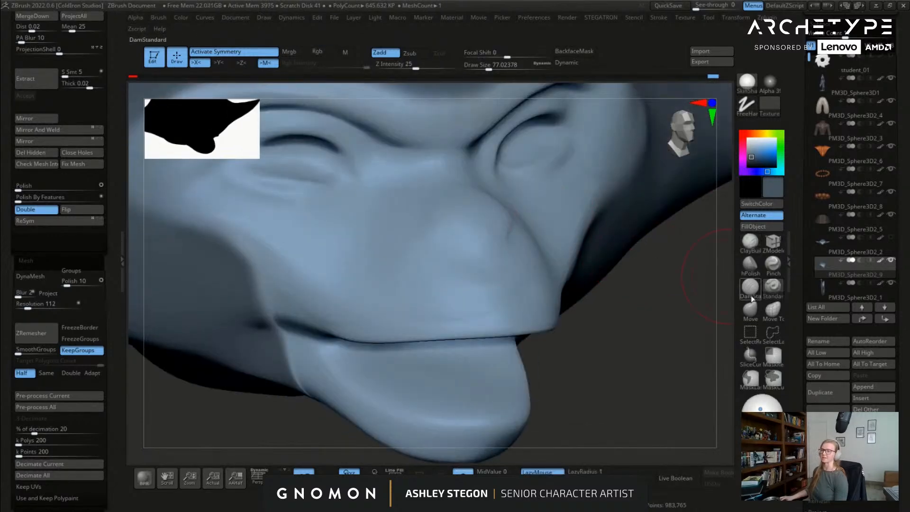
pyautogui.keyDown('ctrl'); pyautogui.moveTo(470, 253); pyautogui.dragTo(475, 250, button='right'); pyautogui.keyUp('ctrl')
pyautogui.press('s')
pyautogui.moveTo(482, 246); pyautogui.dragTo(472, 245)
pyautogui.moveTo(469, 245); pyautogui.dragTo(444, 238, button='right')
pyautogui.moveTo(430, 220)
pyautogui.mouseDown()
pyautogui.moveTo(431, 229)
pyautogui.moveTo(487, 244)
pyautogui.moveTo(444, 222)
pyautogui.mouseUp()
pyautogui.moveTo(484, 247); pyautogui.dragTo(465, 230, button='right')
pyautogui.moveTo(463, 229)
pyautogui.mouseDown()
pyautogui.moveTo(486, 241)
pyautogui.moveTo(475, 239)
pyautogui.mouseUp()
# Step: Deepen and curve the nostril creases from several angles, and smooth the surface around the nose
pyautogui.moveTo(415, 234)
pyautogui.mouseDown(button='right')
pyautogui.moveTo(455, 227)
pyautogui.moveTo(422, 228)
pyautogui.mouseUp(button='right')
pyautogui.moveTo(450, 223); pyautogui.dragTo(428, 219)
pyautogui.moveTo(445, 223); pyautogui.dragTo(428, 219, button='right')
pyautogui.moveTo(458, 230); pyautogui.dragTo(482, 245)
pyautogui.moveTo(485, 241); pyautogui.dragTo(458, 236, button='right')
pyautogui.keyDown('shift'); pyautogui.moveTo(469, 239); pyautogui.dragTo(509, 222); pyautogui.keyUp('shift')
# Step: Build up the nose tip between the nostrils with ClayBuildup at draw size about 29 and smooth it
pyautogui.press('s')
pyautogui.moveTo(511, 222); pyautogui.dragTo(515, 232, button='right')
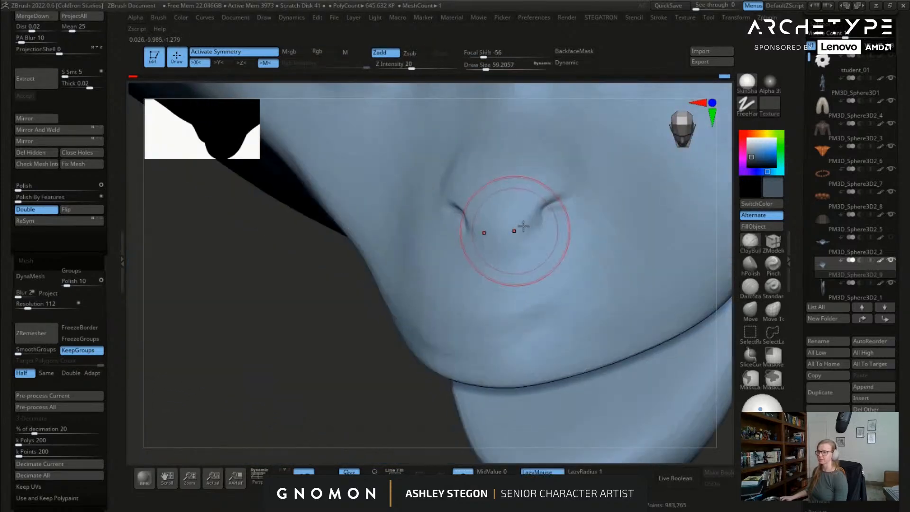
pyautogui.moveTo(524, 204); pyautogui.dragTo(521, 217)
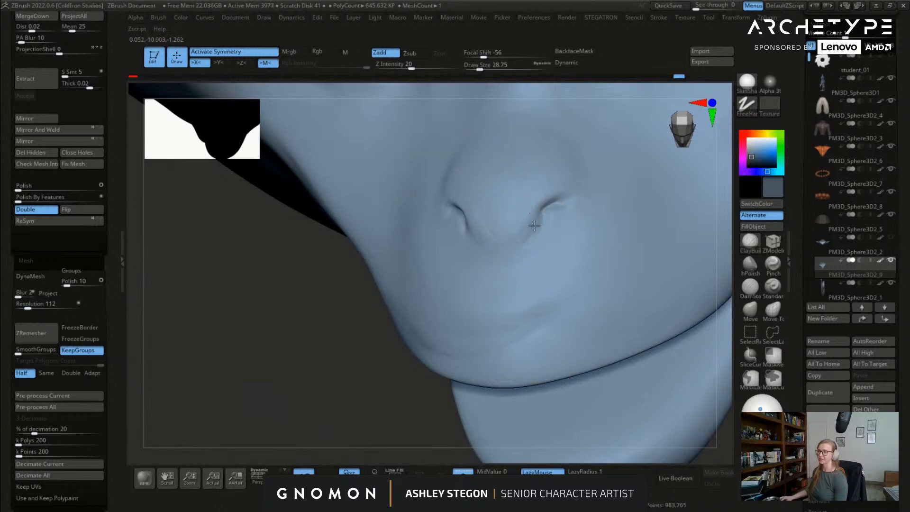
pyautogui.keyDown('shift'); pyautogui.moveTo(506, 236); pyautogui.dragTo(496, 221); pyautogui.keyUp('shift')
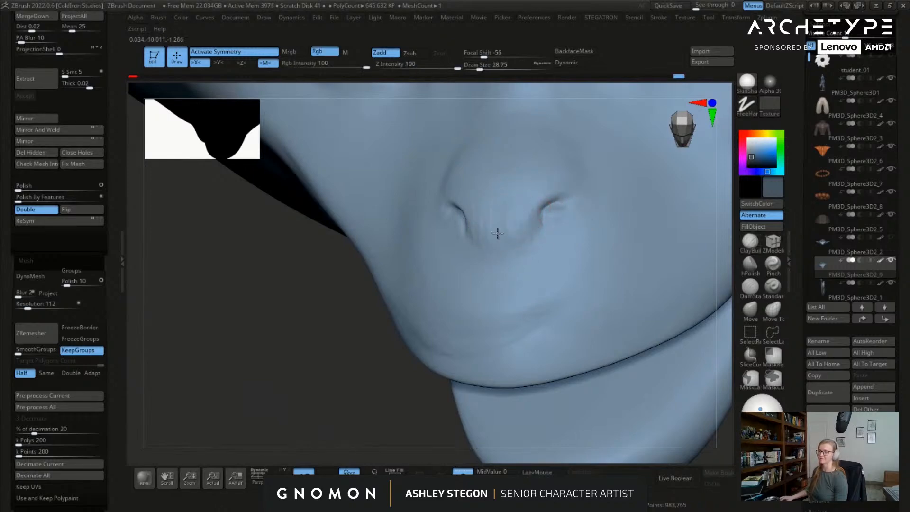
# Step: Refine the nose form above the nostrils with ClayBuildup
pyautogui.moveTo(499, 243); pyautogui.dragTo(474, 237, button='right')
pyautogui.moveTo(536, 198)
pyautogui.mouseDown()
pyautogui.moveTo(571, 171)
pyautogui.moveTo(564, 175)
pyautogui.moveTo(553, 158)
pyautogui.mouseUp()
pyautogui.moveTo(573, 203)
pyautogui.mouseDown(button='right')
pyautogui.moveTo(532, 156)
pyautogui.moveTo(611, 232)
pyautogui.moveTo(544, 187)
pyautogui.moveTo(518, 252)
pyautogui.moveTo(478, 238)
pyautogui.mouseUp(button='right')
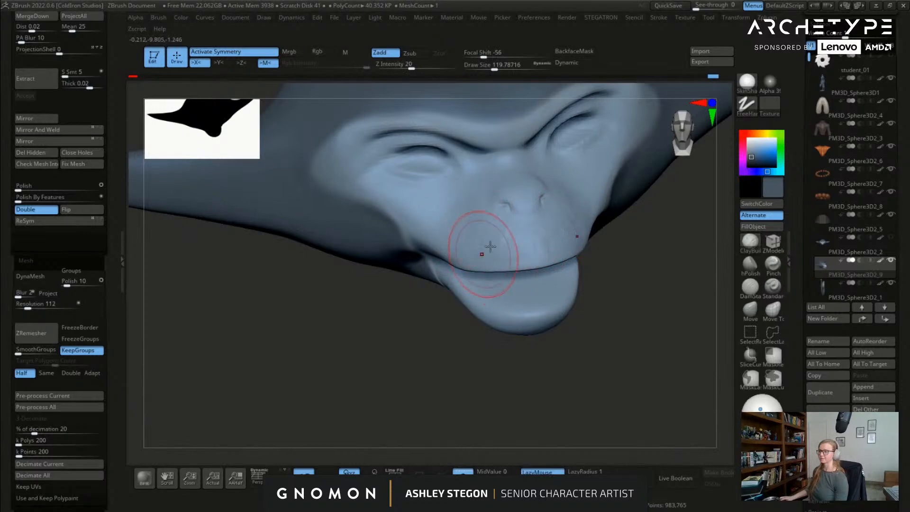
# Step: Smooth the front of the muzzle above the upper lip
pyautogui.keyDown('shift'); pyautogui.moveTo(513, 255); pyautogui.dragTo(518, 251); pyautogui.keyUp('shift')
pyautogui.moveTo(477, 202)
pyautogui.mouseDown(button='right')
pyautogui.moveTo(546, 340)
pyautogui.moveTo(524, 239)
pyautogui.moveTo(509, 227)
pyautogui.mouseUp(button='right')
pyautogui.hotkey('shift', 'f')
pyautogui.hotkey('shift', 'f')
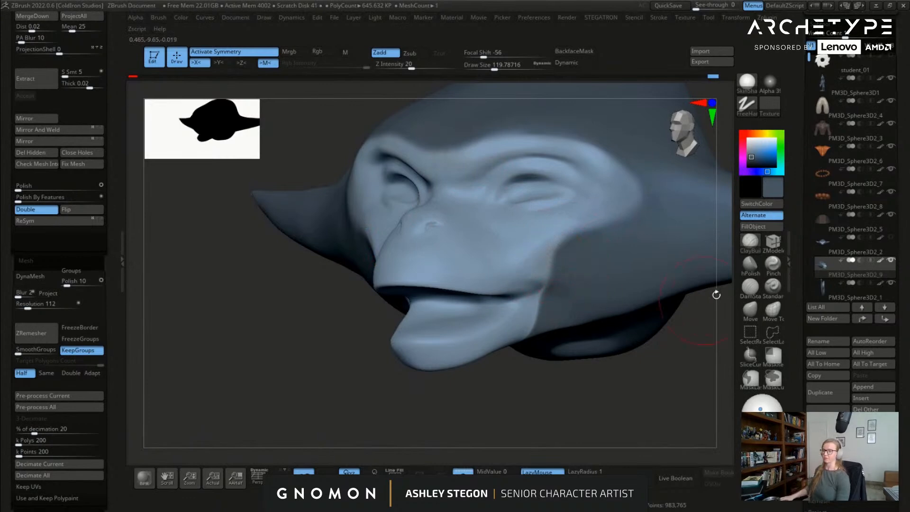
# Step: Choose the DamStandard brush and carve the mouth corner creases at draw size about 77
pyautogui.click(758, 285)
pyautogui.keyDown('alt'); pyautogui.moveTo(517, 292); pyautogui.dragTo(475, 241, button='right'); pyautogui.keyUp('alt')
pyautogui.press('s')
pyautogui.moveTo(475, 241); pyautogui.dragTo(469, 242)
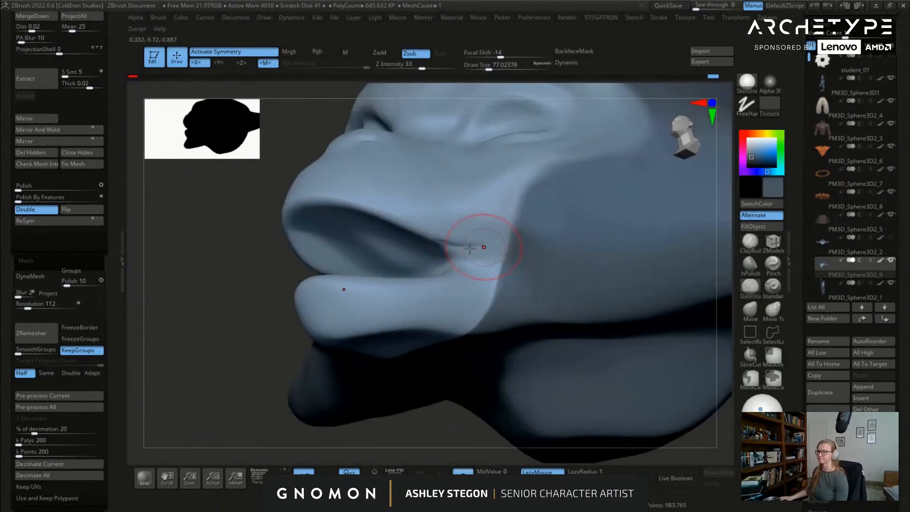
pyautogui.moveTo(452, 249)
pyautogui.mouseDown(button='right')
pyautogui.moveTo(478, 245)
pyautogui.moveTo(482, 255)
pyautogui.moveTo(455, 255)
pyautogui.mouseUp(button='right')
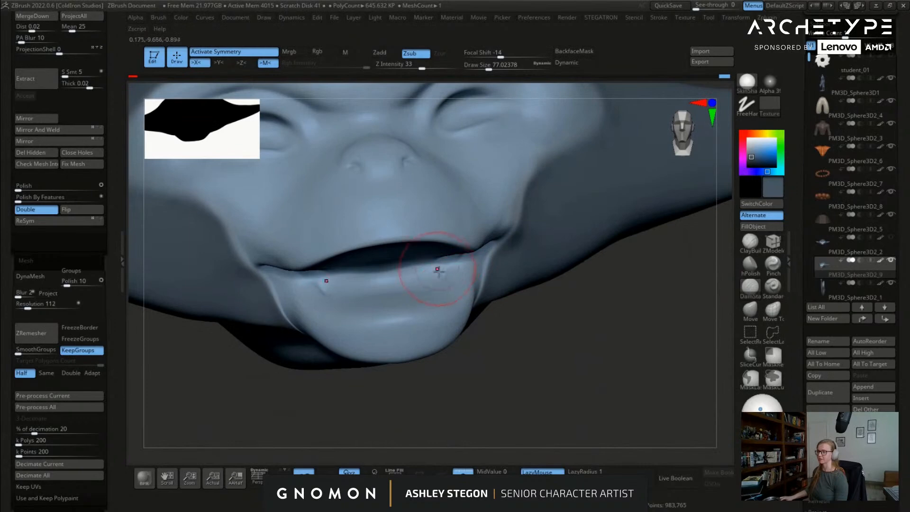
# Step: Go down two subdivision levels and build up the inside of the open mouth with ClayBuildup at draw size about 97
pyautogui.moveTo(408, 273)
pyautogui.mouseDown(button='right')
pyautogui.moveTo(433, 251)
pyautogui.moveTo(379, 251)
pyautogui.moveTo(446, 230)
pyautogui.moveTo(420, 205)
pyautogui.mouseUp(button='right')
pyautogui.press('s')
pyautogui.moveTo(419, 209)
pyautogui.mouseDown()
pyautogui.moveTo(447, 224)
pyautogui.moveTo(432, 222)
pyautogui.mouseUp()
pyautogui.hotkey('shift', 'd')
pyautogui.hotkey('shift', 'd')
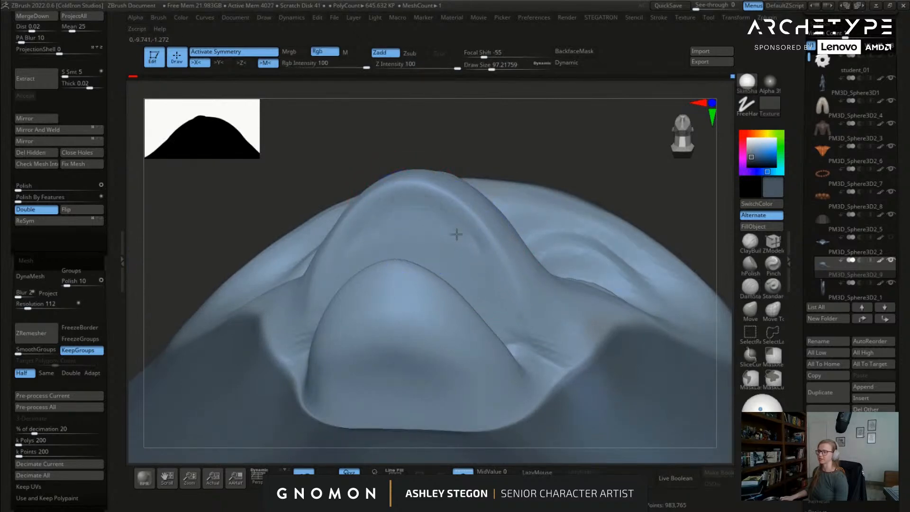
pyautogui.click(750, 240)
pyautogui.moveTo(396, 222)
pyautogui.mouseDown(button='right')
pyautogui.moveTo(445, 225)
pyautogui.moveTo(434, 269)
pyautogui.mouseUp(button='right')
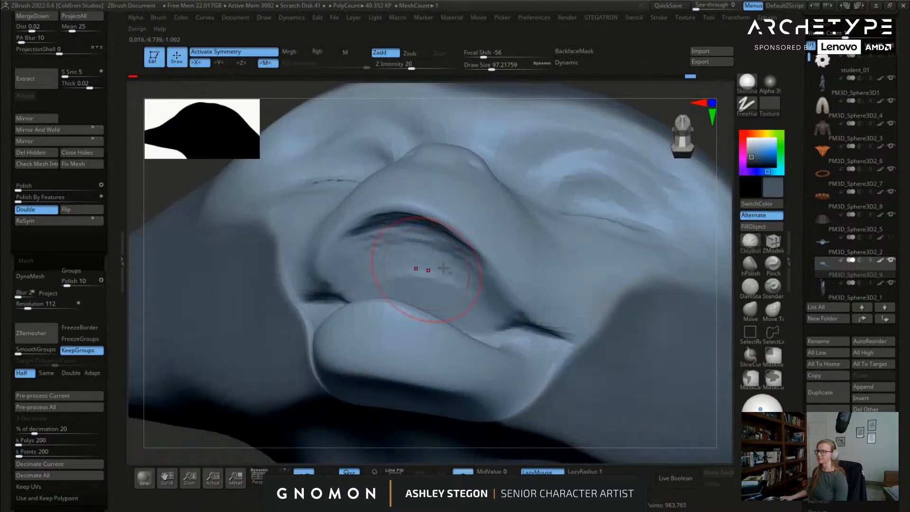
pyautogui.moveTo(383, 285); pyautogui.dragTo(435, 297, button='right')
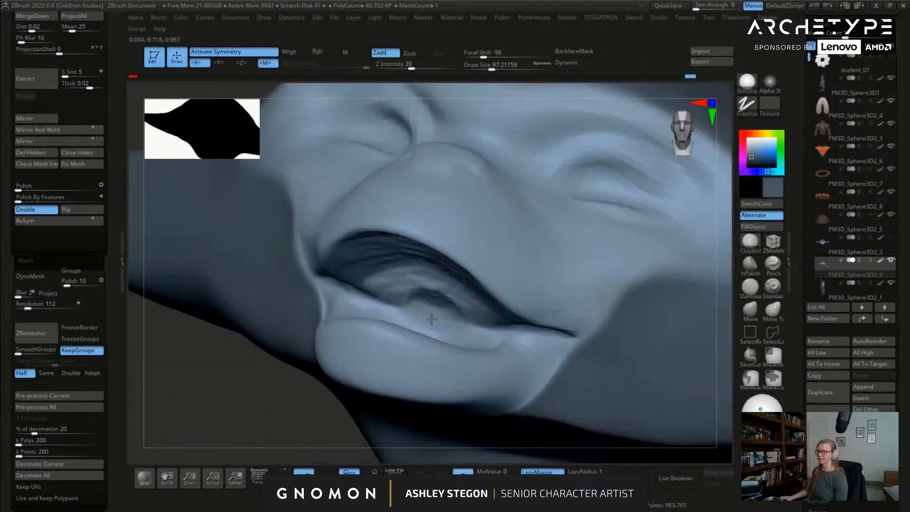
# Step: Shape the roof of the mouth behind the upper lip with ClayBuildup strokes and smooth it
pyautogui.moveTo(405, 297); pyautogui.dragTo(420, 265, button='right')
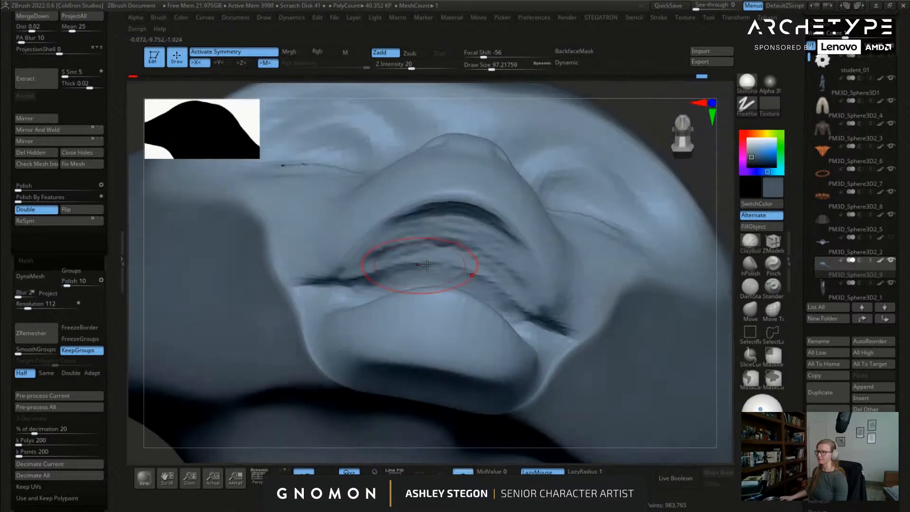
pyautogui.moveTo(406, 262); pyautogui.dragTo(369, 264)
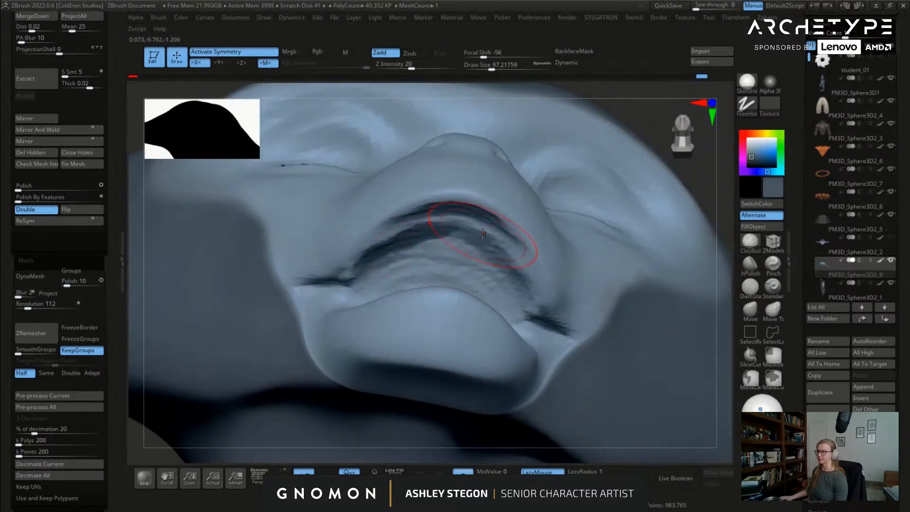
pyautogui.moveTo(461, 227); pyautogui.dragTo(459, 212, button='right')
pyautogui.moveTo(515, 271)
pyautogui.mouseDown()
pyautogui.moveTo(505, 230)
pyautogui.moveTo(440, 197)
pyautogui.mouseUp()
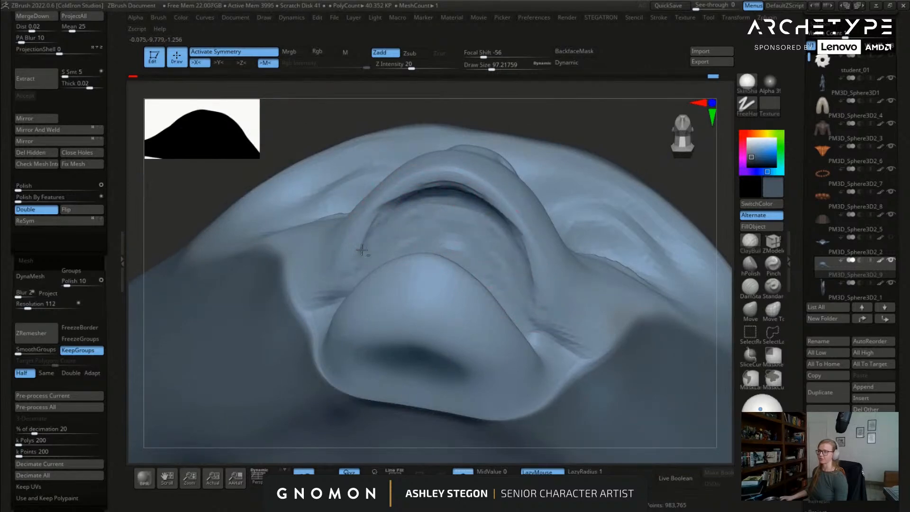
pyautogui.moveTo(430, 193); pyautogui.dragTo(376, 183, button='right')
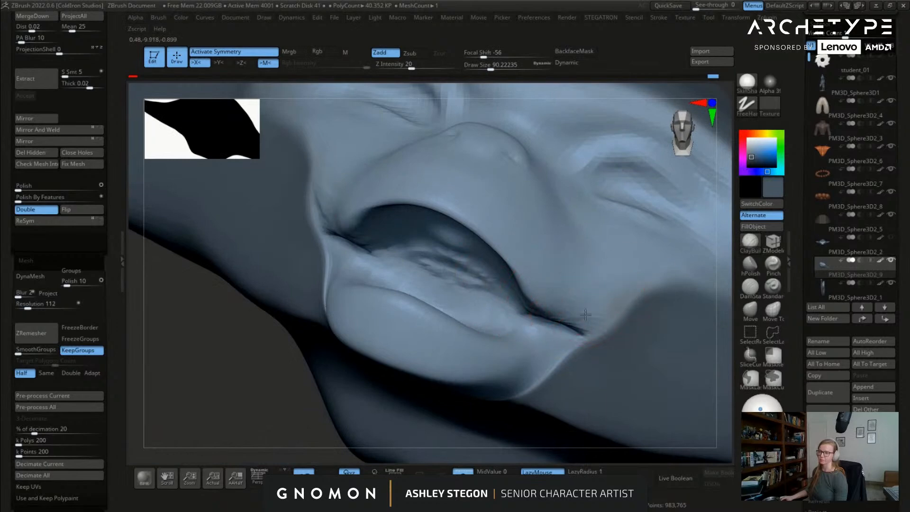
# Step: Sculpt the lower lip and chin with ClayBuildup from several angles, adjusting the draw size between about 74 and 108
pyautogui.moveTo(620, 280)
pyautogui.mouseDown(button='right')
pyautogui.moveTo(628, 286)
pyautogui.moveTo(613, 313)
pyautogui.moveTo(648, 271)
pyautogui.moveTo(642, 264)
pyautogui.moveTo(538, 260)
pyautogui.moveTo(498, 240)
pyautogui.moveTo(558, 248)
pyautogui.moveTo(480, 262)
pyautogui.moveTo(488, 232)
pyautogui.mouseUp(button='right')
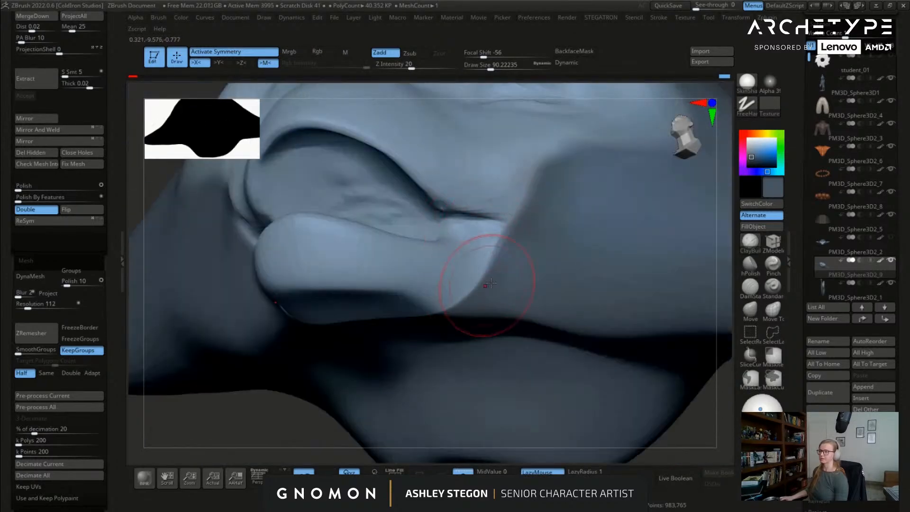
pyautogui.moveTo(480, 286)
pyautogui.keyDown('shift'); pyautogui.mouseDown(button='right')
pyautogui.moveTo(451, 305)
pyautogui.moveTo(426, 273)
pyautogui.moveTo(461, 306)
pyautogui.moveTo(445, 299)
pyautogui.moveTo(464, 288)
pyautogui.moveTo(447, 300)
pyautogui.mouseUp(button='right'); pyautogui.keyUp('shift')
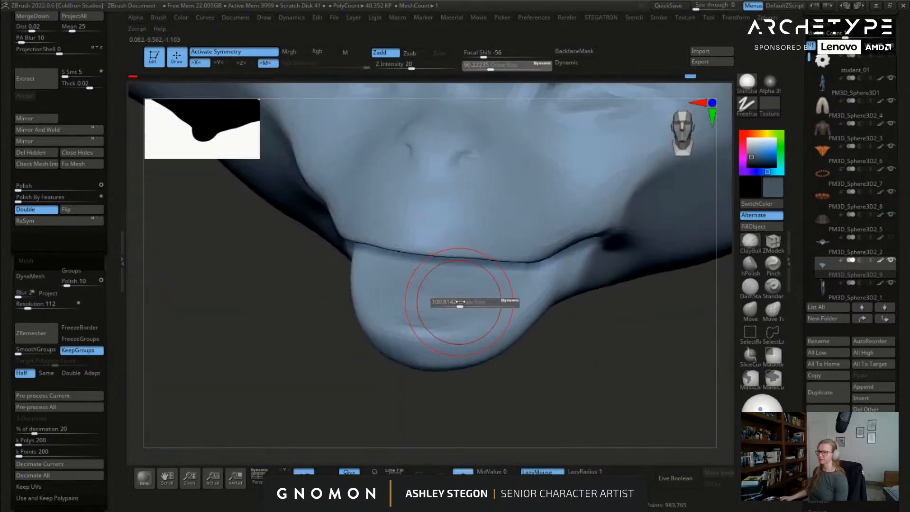
pyautogui.moveTo(493, 266); pyautogui.dragTo(484, 284, button='right')
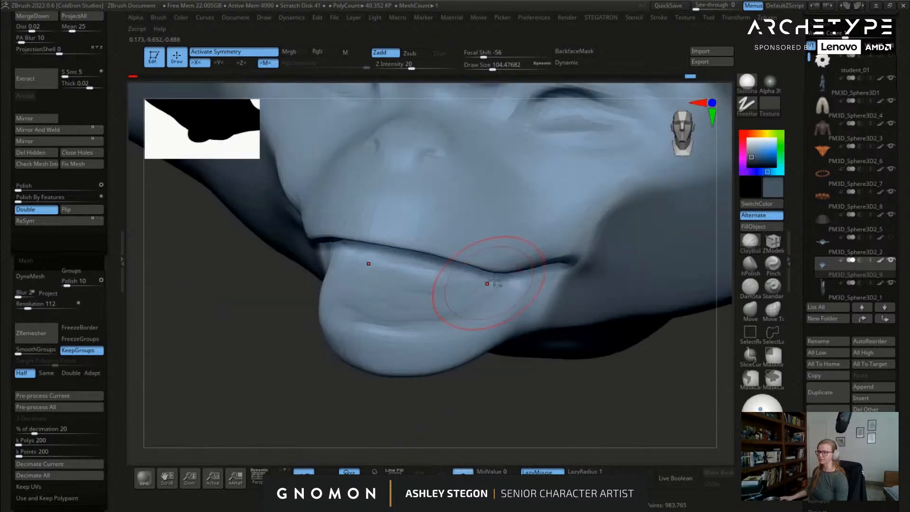
pyautogui.moveTo(437, 311); pyautogui.dragTo(445, 318, button='right')
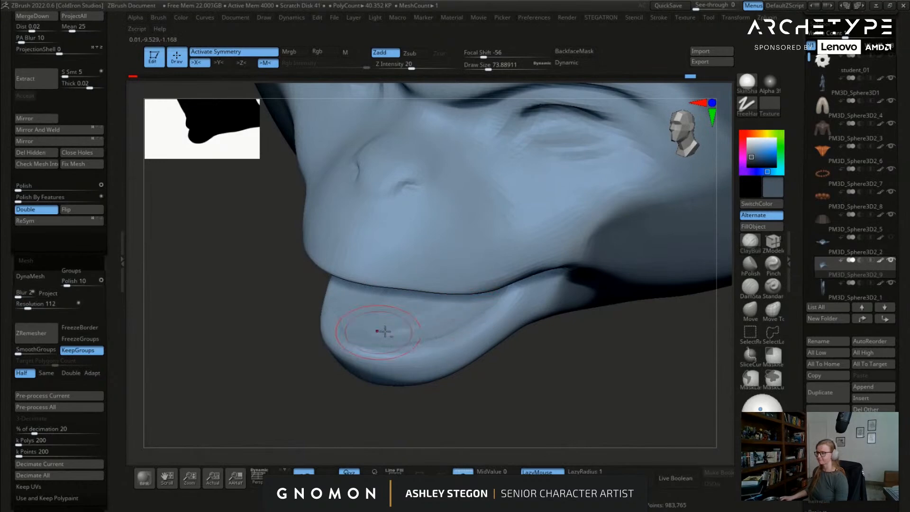
pyautogui.moveTo(379, 322)
pyautogui.mouseDown(button='right')
pyautogui.moveTo(386, 246)
pyautogui.moveTo(401, 258)
pyautogui.mouseUp(button='right')
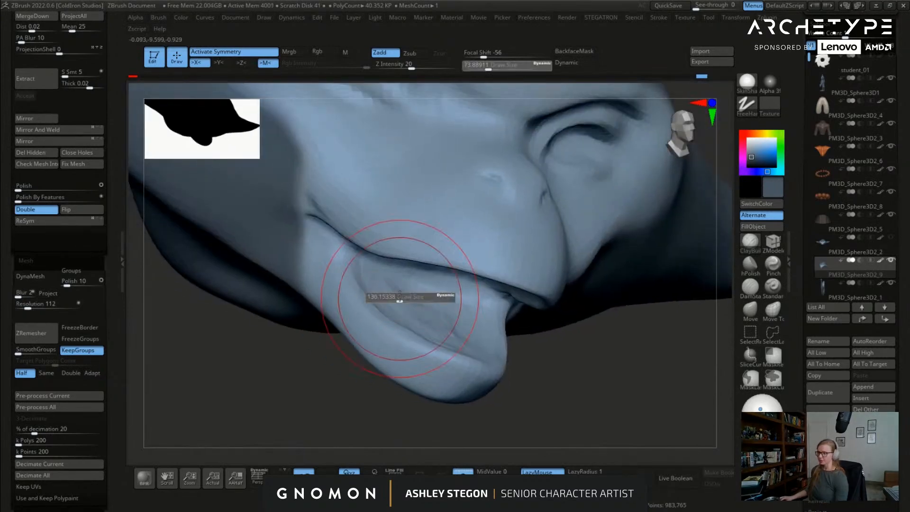
pyautogui.moveTo(429, 313); pyautogui.dragTo(432, 267, button='right')
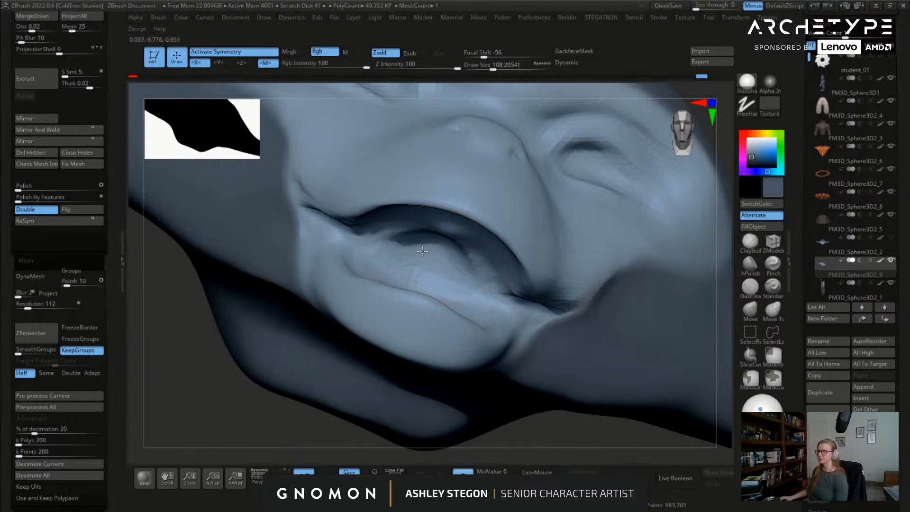
# Step: Reduce the ClayBuildup draw size to about 62 and define the rim along the lower lip's inner edge
pyautogui.moveTo(427, 251)
pyautogui.mouseDown(button='right')
pyautogui.moveTo(395, 240)
pyautogui.moveTo(396, 299)
pyautogui.moveTo(360, 307)
pyautogui.moveTo(433, 229)
pyautogui.moveTo(416, 182)
pyautogui.moveTo(427, 252)
pyautogui.moveTo(382, 327)
pyautogui.mouseUp(button='right')
pyautogui.press('[')
pyautogui.press('[')
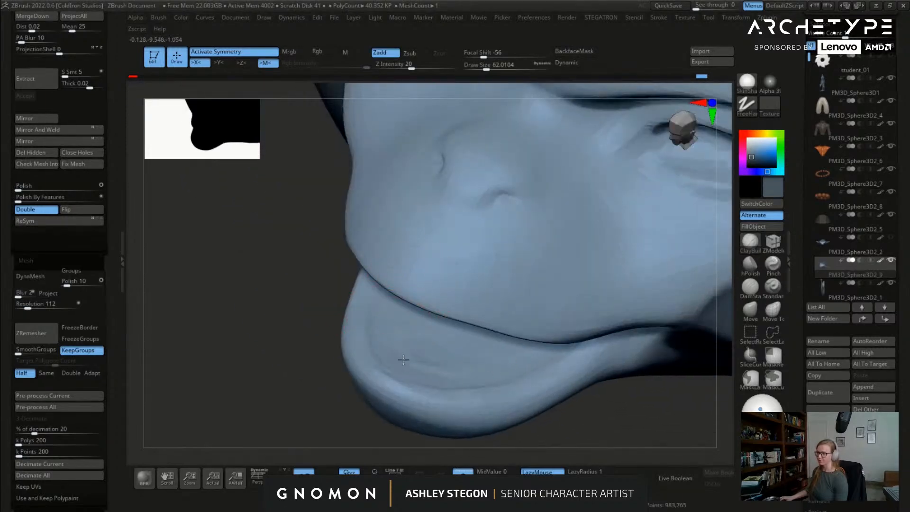
pyautogui.moveTo(416, 351); pyautogui.dragTo(422, 355, button='right')
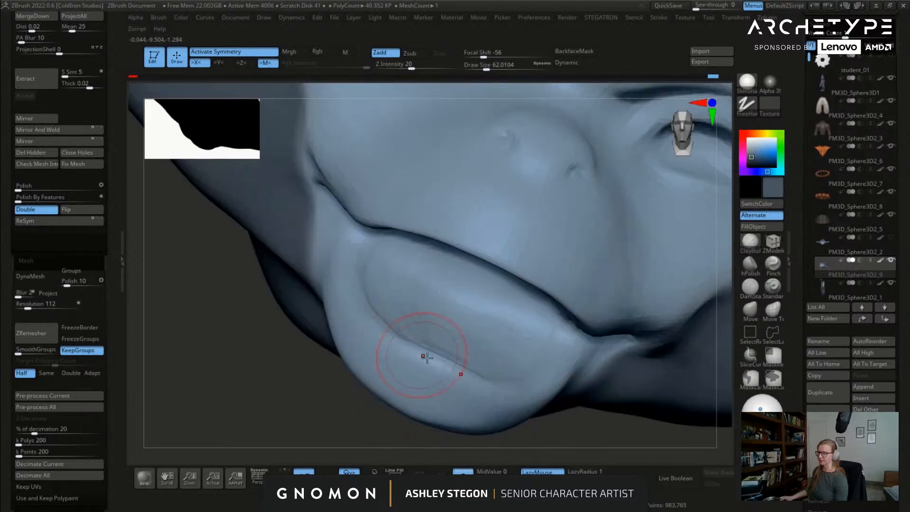
pyautogui.moveTo(510, 390)
pyautogui.mouseDown(button='right')
pyautogui.moveTo(421, 319)
pyautogui.moveTo(345, 380)
pyautogui.mouseUp(button='right')
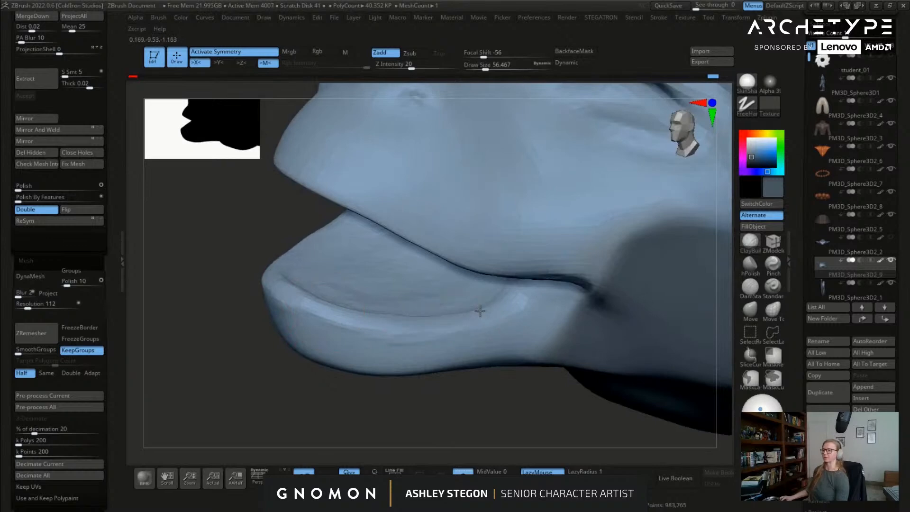
# Step: Fill out the lower lip near the mouth corner with ClayBuildup at draw size about 74
pyautogui.moveTo(523, 290); pyautogui.dragTo(523, 306, button='right')
pyautogui.press('s')
pyautogui.moveTo(535, 260); pyautogui.dragTo(557, 260)
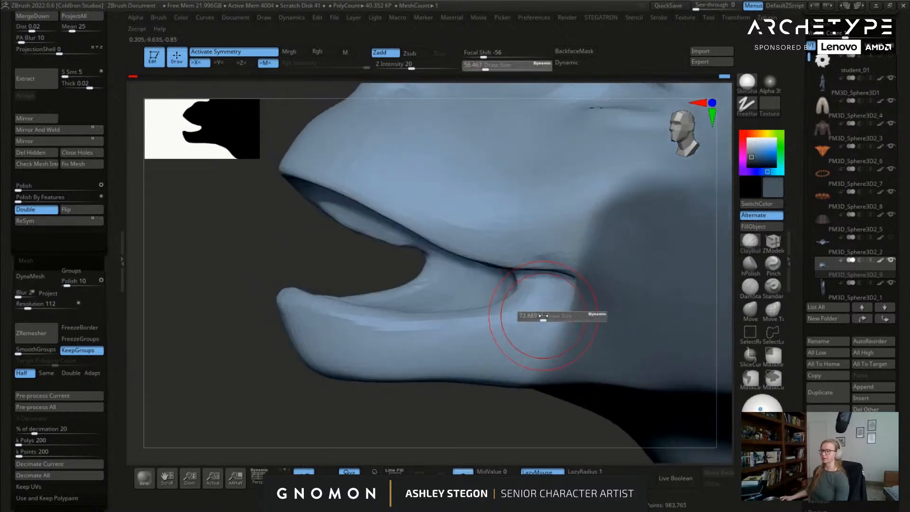
pyautogui.moveTo(524, 306); pyautogui.dragTo(586, 298, button='right')
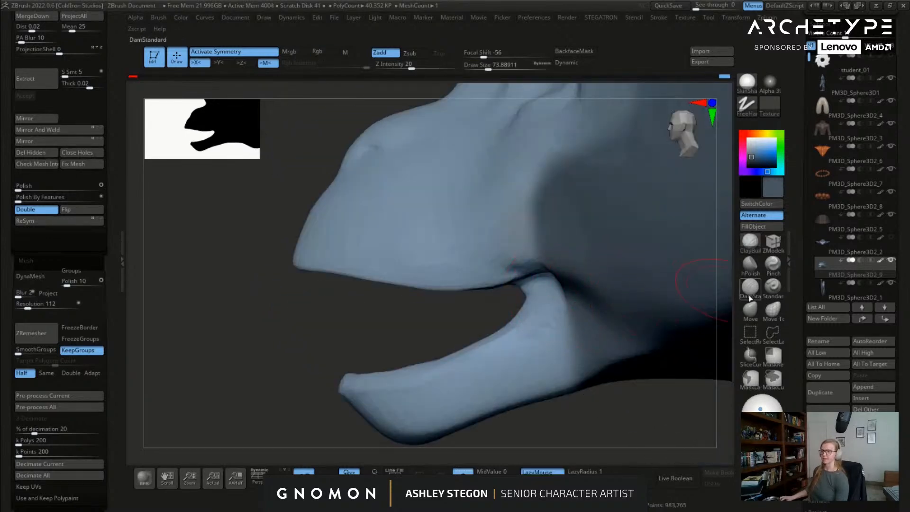
# Step: Choose the Move Topological brush at draw size about 87 and reshape the mouth corner and adjoining lip edge
pyautogui.hotkey('shift', 'f')
pyautogui.hotkey('shift', 'f')
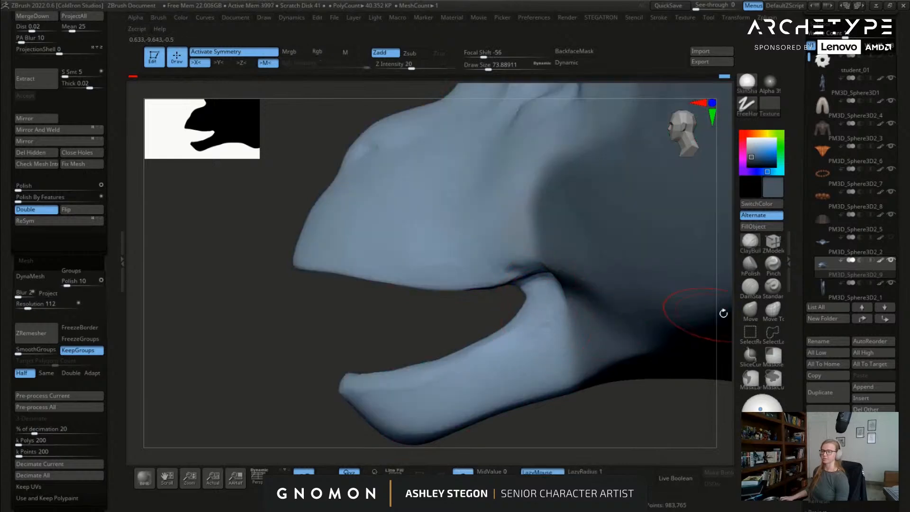
pyautogui.click(770, 312)
pyautogui.press('s')
pyautogui.click(534, 327)
pyautogui.moveTo(533, 334)
pyautogui.mouseDown()
pyautogui.moveTo(524, 332)
pyautogui.moveTo(524, 297)
pyautogui.mouseUp()
pyautogui.moveTo(527, 299); pyautogui.dragTo(553, 278, button='right')
pyautogui.moveTo(537, 276); pyautogui.dragTo(530, 263)
pyautogui.moveTo(520, 279); pyautogui.dragTo(537, 275, button='right')
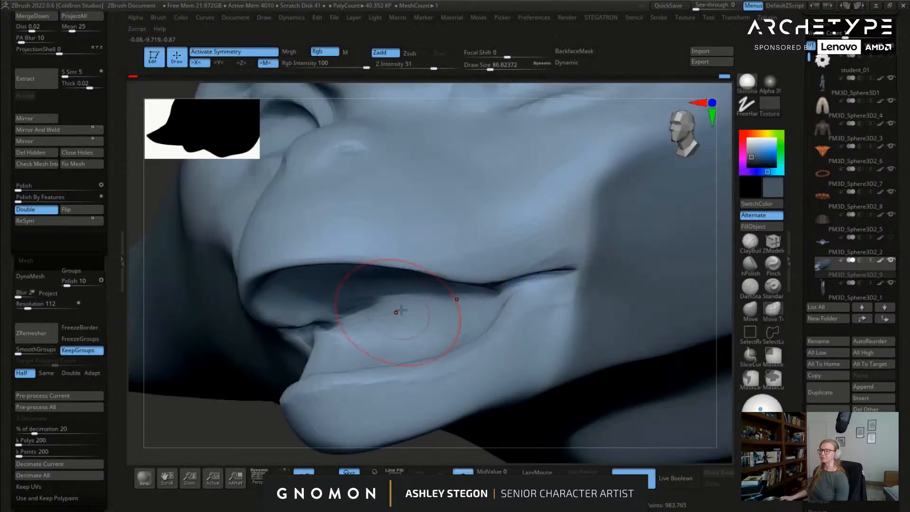
# Step: Adjust the mouth corners and lower lip in profile and from below with Move Topological, and smooth the lip surface
pyautogui.moveTo(375, 318)
pyautogui.keyDown('shift'); pyautogui.mouseDown(button='right')
pyautogui.moveTo(418, 317)
pyautogui.moveTo(348, 331)
pyautogui.moveTo(372, 305)
pyautogui.moveTo(340, 304)
pyautogui.mouseUp(button='right'); pyautogui.keyUp('shift')
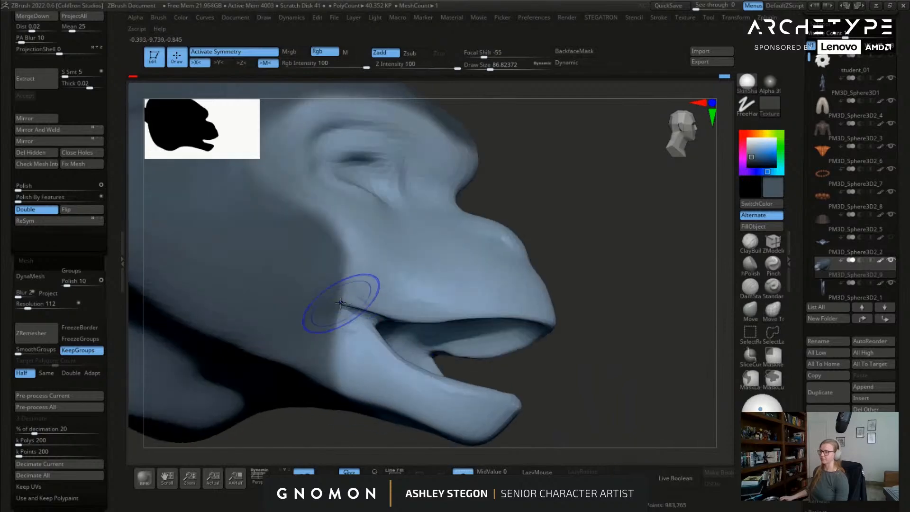
pyautogui.moveTo(342, 329)
pyautogui.mouseDown()
pyautogui.moveTo(351, 335)
pyautogui.moveTo(341, 337)
pyautogui.mouseUp()
pyautogui.moveTo(341, 337); pyautogui.dragTo(356, 336, button='right')
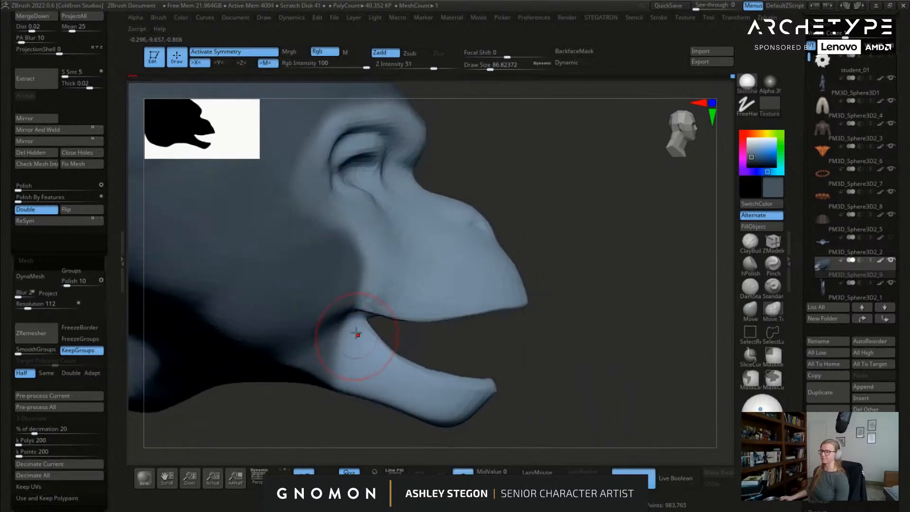
pyautogui.moveTo(388, 306)
pyautogui.mouseDown(button='right')
pyautogui.moveTo(422, 304)
pyautogui.moveTo(376, 345)
pyautogui.mouseUp(button='right')
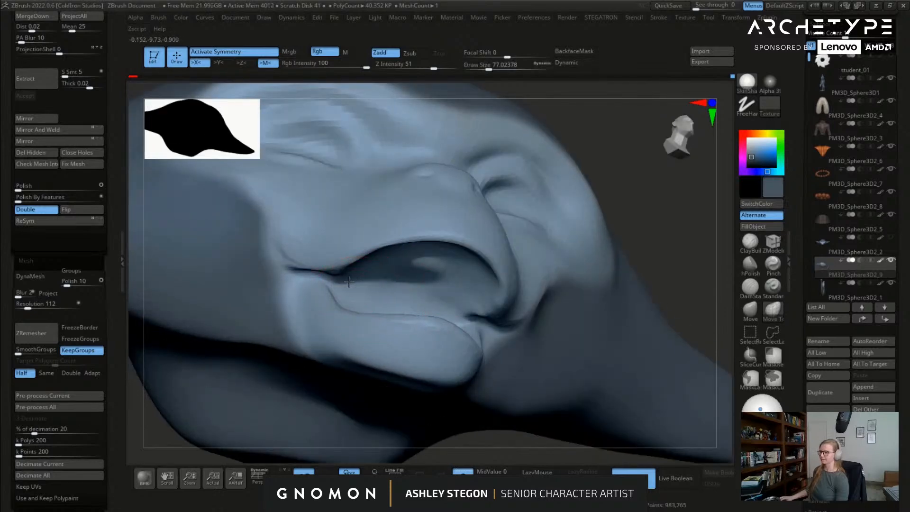
pyautogui.moveTo(441, 274)
pyautogui.mouseDown(button='right')
pyautogui.moveTo(427, 264)
pyautogui.moveTo(467, 266)
pyautogui.moveTo(428, 299)
pyautogui.moveTo(402, 345)
pyautogui.moveTo(427, 337)
pyautogui.mouseUp(button='right')
pyautogui.moveTo(444, 321)
pyautogui.keyDown('shift'); pyautogui.mouseDown()
pyautogui.moveTo(397, 353)
pyautogui.moveTo(400, 333)
pyautogui.mouseUp(); pyautogui.keyUp('shift')
pyautogui.moveTo(400, 333); pyautogui.dragTo(461, 322, button='right')
pyautogui.moveTo(449, 259); pyautogui.dragTo(487, 216, button='right')
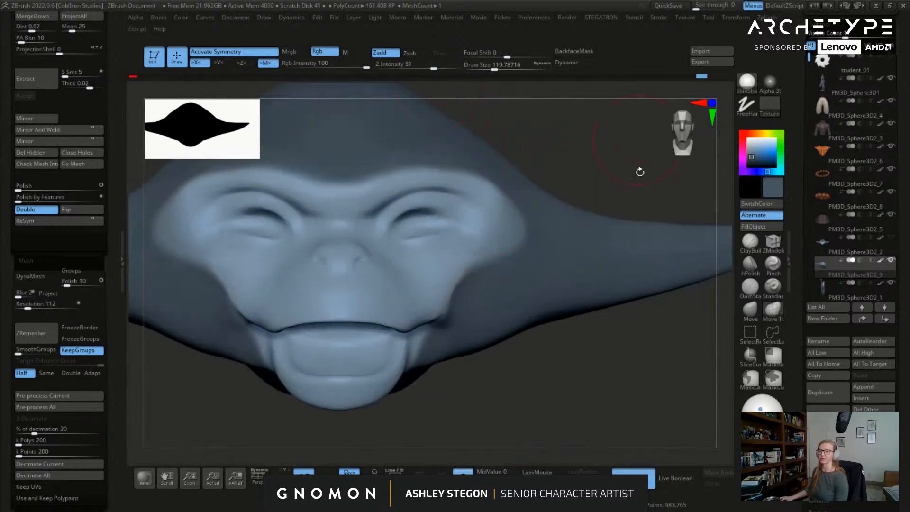
# Step: Insert a Sphere3D subtool below the head, make it the active subtool and frame it with the transform gizmo
pyautogui.click(873, 399)
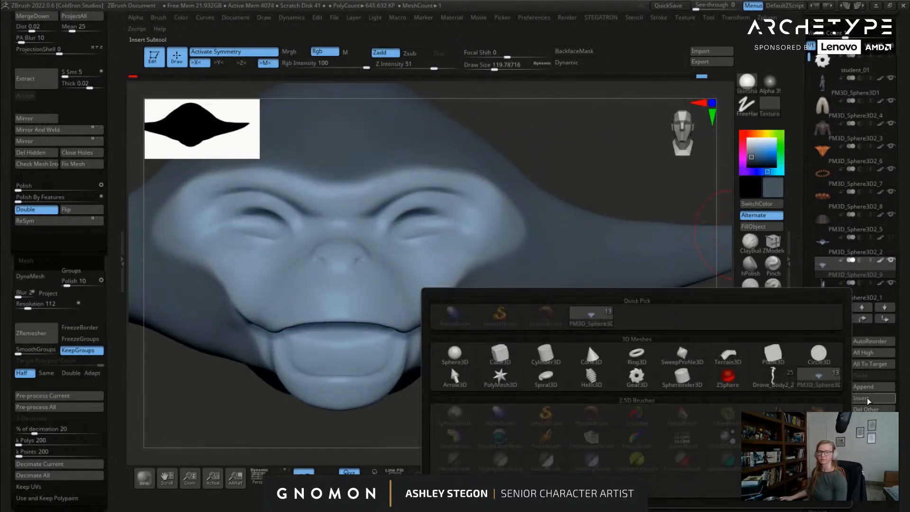
pyautogui.click(464, 359)
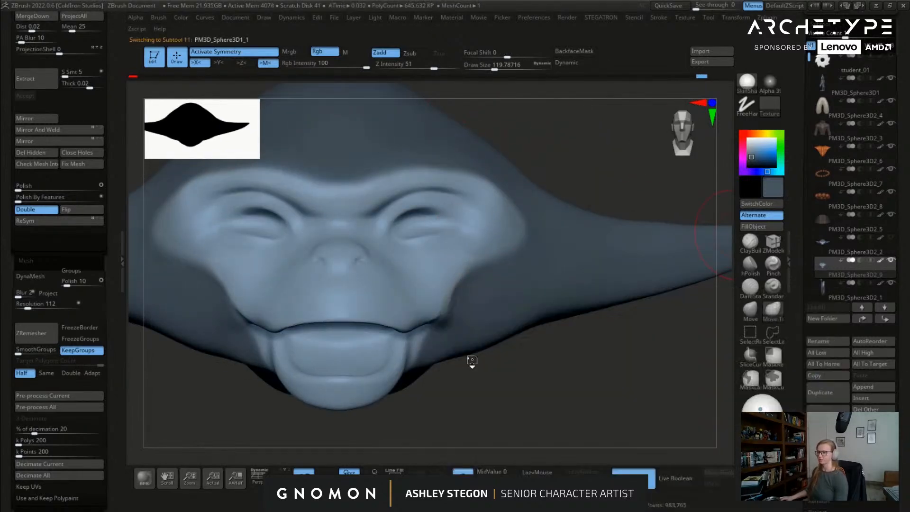
pyautogui.keyDown('alt'); pyautogui.moveTo(547, 223); pyautogui.dragTo(590, 249); pyautogui.keyUp('alt')
pyautogui.press('w')
pyautogui.press('f')
pyautogui.press('f')
pyautogui.moveTo(621, 319); pyautogui.dragTo(415, 103)
pyautogui.keyDown('alt'); pyautogui.moveTo(503, 169); pyautogui.dragTo(612, 370); pyautogui.keyUp('alt')
pyautogui.moveTo(559, 327); pyautogui.dragTo(673, 327)
pyautogui.keyDown('alt'); pyautogui.moveTo(673, 319); pyautogui.dragTo(691, 399); pyautogui.keyUp('alt')
pyautogui.keyDown('alt'); pyautogui.moveTo(696, 352); pyautogui.dragTo(604, 249); pyautogui.keyUp('alt')
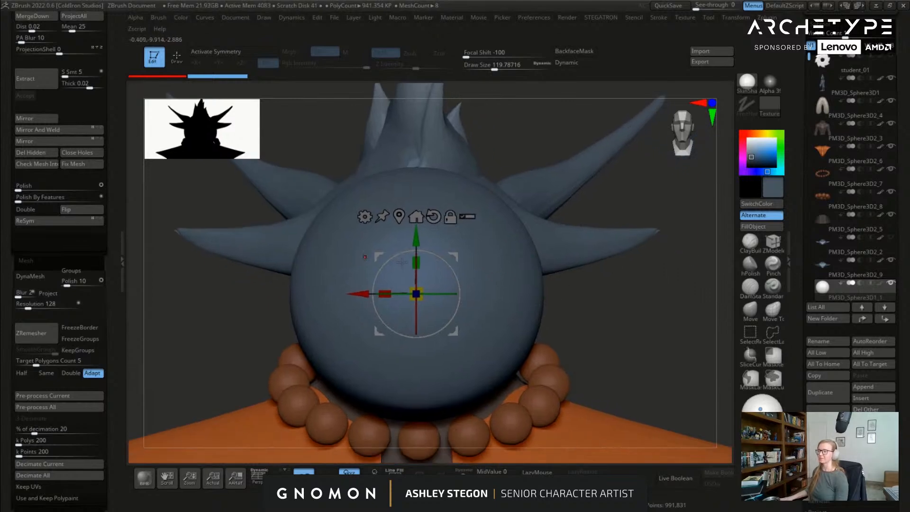
# Step: Give the new sphere a light grey colour with a red hue
pyautogui.click(760, 148)
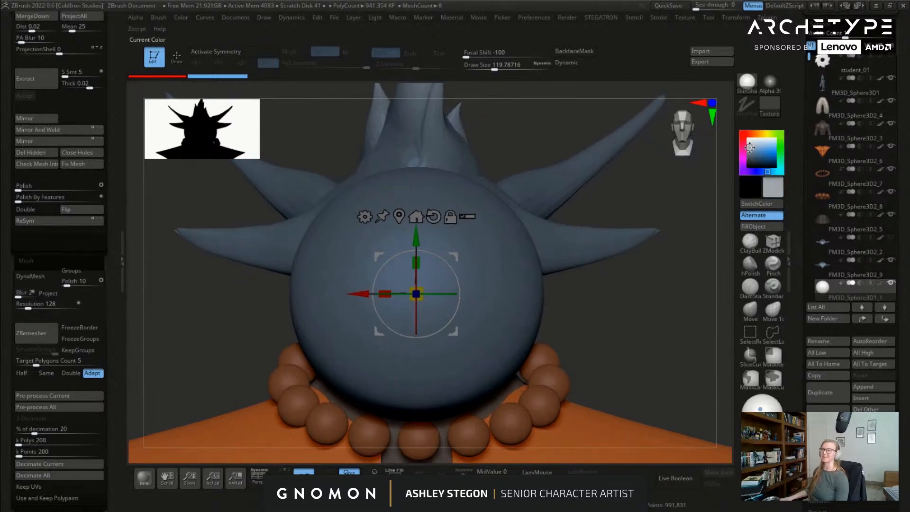
pyautogui.click(737, 154)
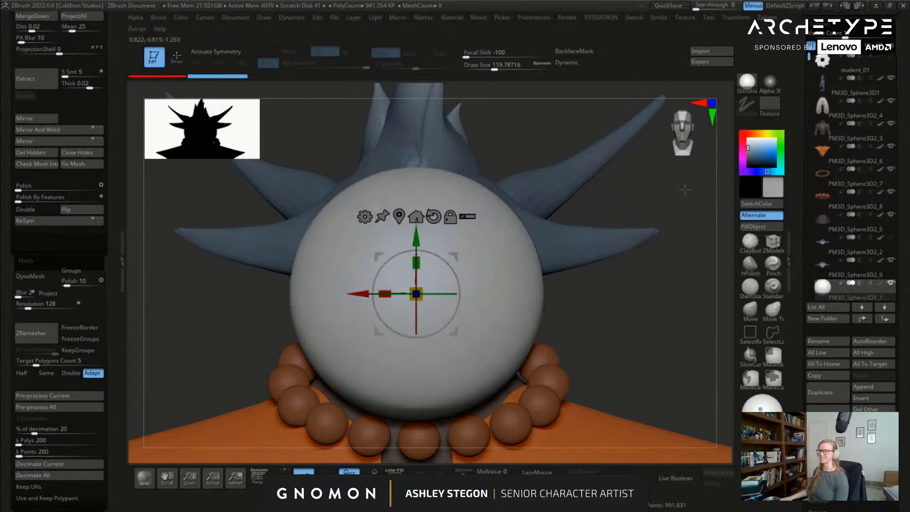
pyautogui.click(746, 144)
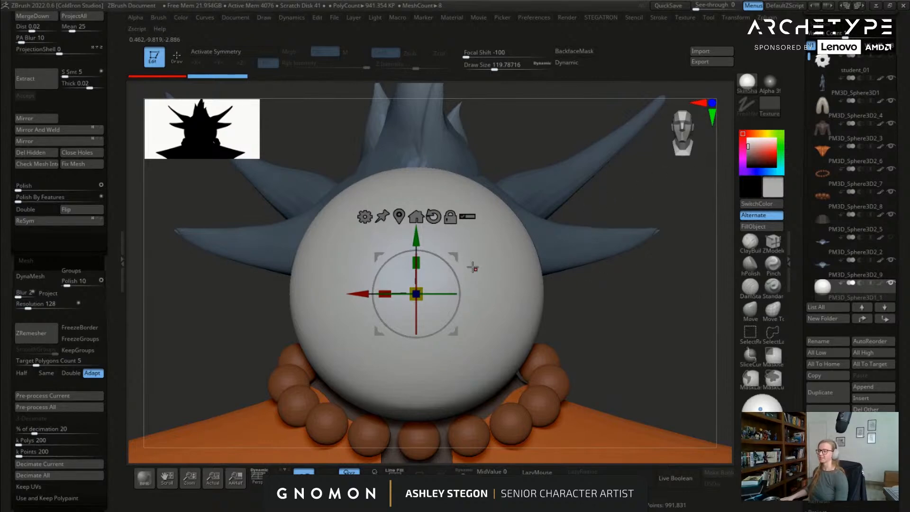
# Step: Replace the sphere with a Sphere 3D primitive from the gizmo's transform types and shrink it in front of the face
pyautogui.press('q')
pyautogui.press('w')
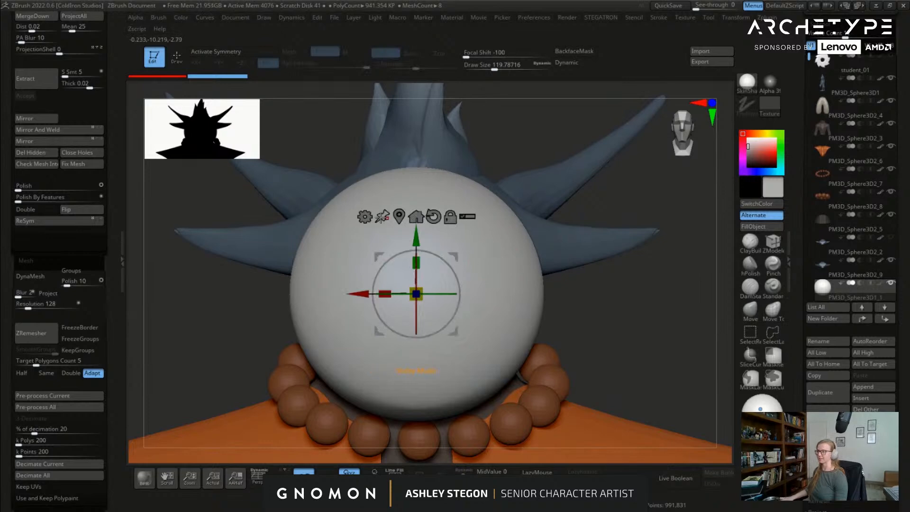
pyautogui.click(366, 218)
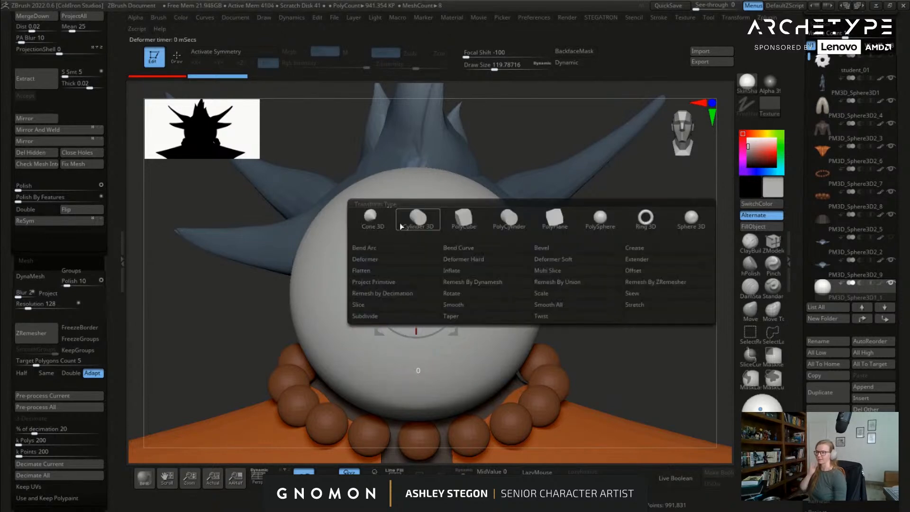
pyautogui.click(686, 223)
pyautogui.moveTo(565, 268); pyautogui.dragTo(310, 298)
pyautogui.moveTo(396, 311); pyautogui.dragTo(361, 280, button='right')
pyautogui.press('w')
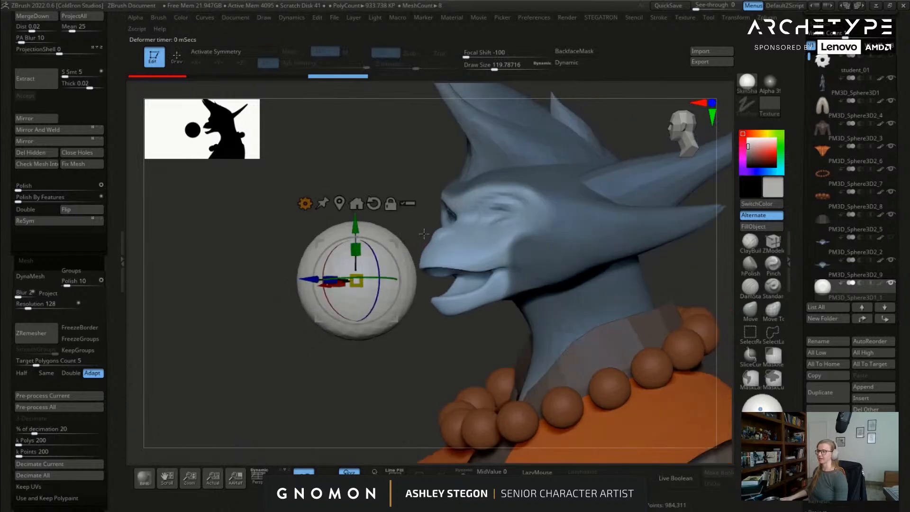
# Step: Move the sphere into the creature's left eye socket and scale it to fit the eye opening
pyautogui.moveTo(406, 240); pyautogui.dragTo(503, 250, button='right')
pyautogui.press('x')
pyautogui.press('x')
pyautogui.moveTo(616, 241); pyautogui.dragTo(520, 194)
pyautogui.keyDown('alt'); pyautogui.moveTo(521, 195); pyautogui.dragTo(352, 193, button='right'); pyautogui.keyUp('alt')
pyautogui.moveTo(482, 196); pyautogui.dragTo(542, 203)
pyautogui.moveTo(536, 208); pyautogui.dragTo(548, 230, button='right')
pyautogui.moveTo(528, 207); pyautogui.dragTo(515, 212)
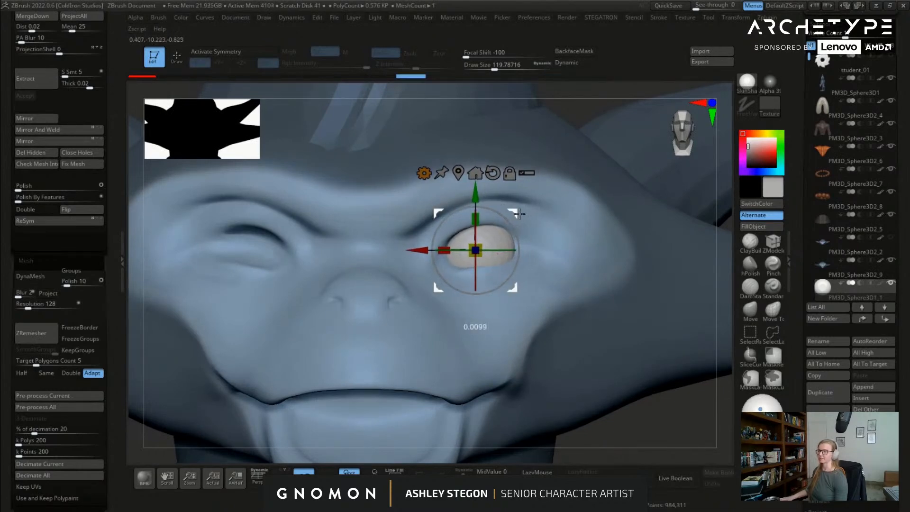
# Step: Fine-tune the eyeball's size and depth in the socket from the front and in profile
pyautogui.keyDown('shift'); pyautogui.moveTo(529, 220); pyautogui.dragTo(546, 228, button='right'); pyautogui.keyUp('shift')
pyautogui.moveTo(551, 217); pyautogui.dragTo(543, 214)
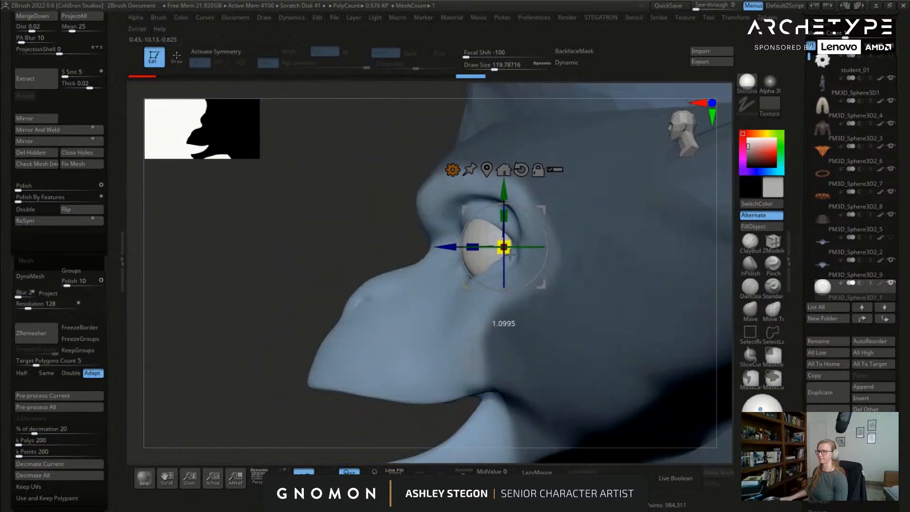
pyautogui.moveTo(442, 246)
pyautogui.mouseDown()
pyautogui.moveTo(456, 247)
pyautogui.moveTo(442, 247)
pyautogui.mouseUp()
pyautogui.keyDown('shift'); pyautogui.moveTo(469, 252); pyautogui.dragTo(519, 255, button='right'); pyautogui.keyUp('shift')
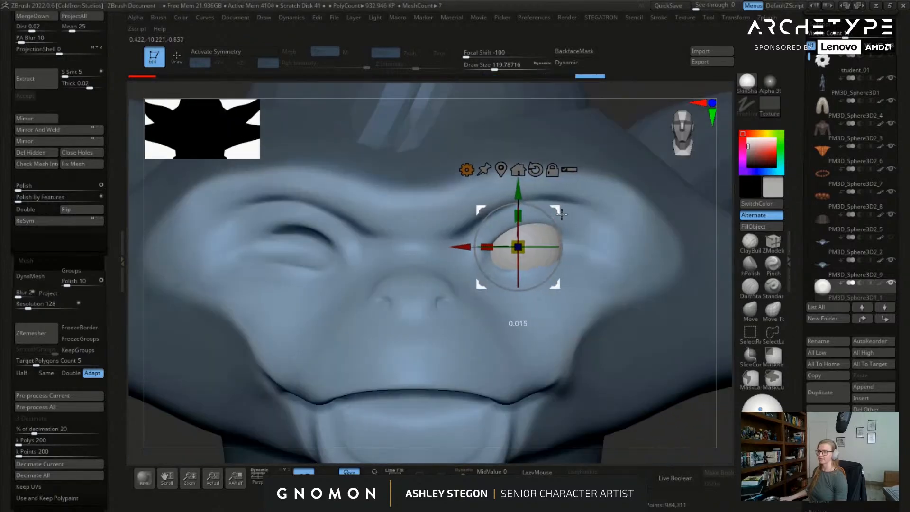
# Step: Mirror and weld the eyeball to the opposite socket, checking its wireframe
pyautogui.press('q')
pyautogui.press('f')
pyautogui.keyDown('alt'); pyautogui.moveTo(555, 278); pyautogui.dragTo(486, 267, button='right'); pyautogui.keyUp('alt')
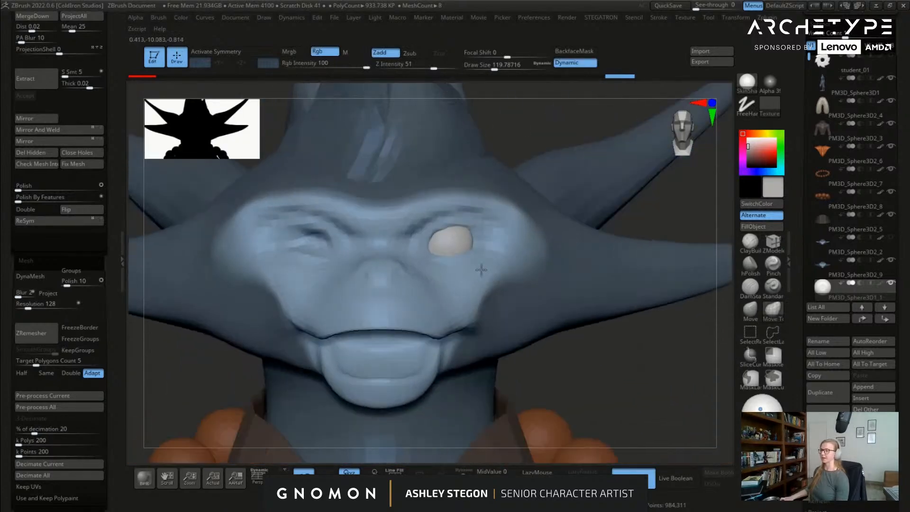
pyautogui.hotkey('shift', 'f')
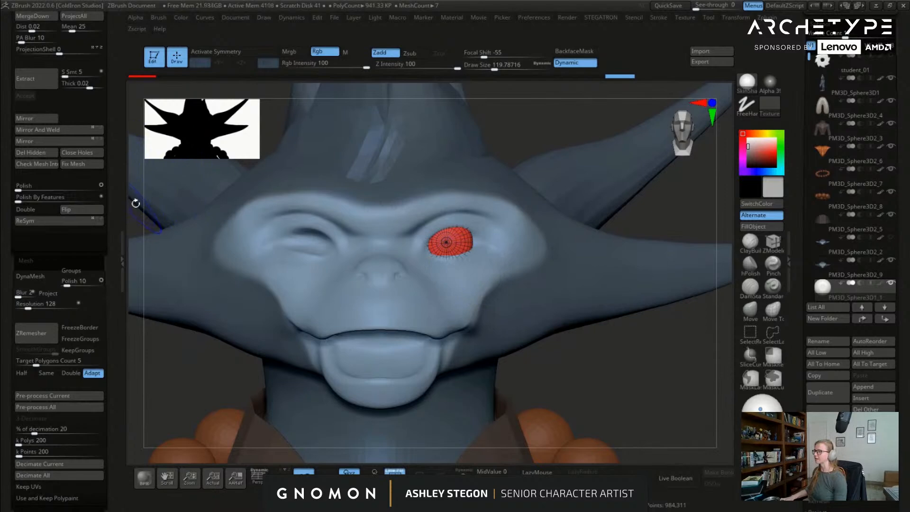
pyautogui.hotkey('shift', 'f')
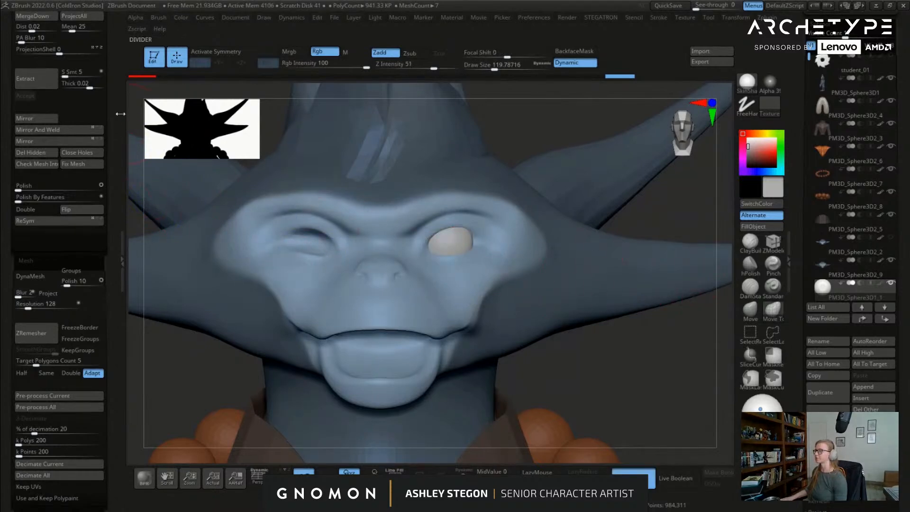
pyautogui.click(54, 130)
pyautogui.hotkey('shift', 'f')
pyautogui.hotkey('shift', 'f')
# Step: Try to shift the eyeballs within the sockets from below, and undo the last moves
pyautogui.moveTo(476, 280)
pyautogui.mouseDown(button='right')
pyautogui.moveTo(482, 264)
pyautogui.moveTo(474, 268)
pyautogui.moveTo(468, 225)
pyautogui.mouseUp(button='right')
pyautogui.press('w')
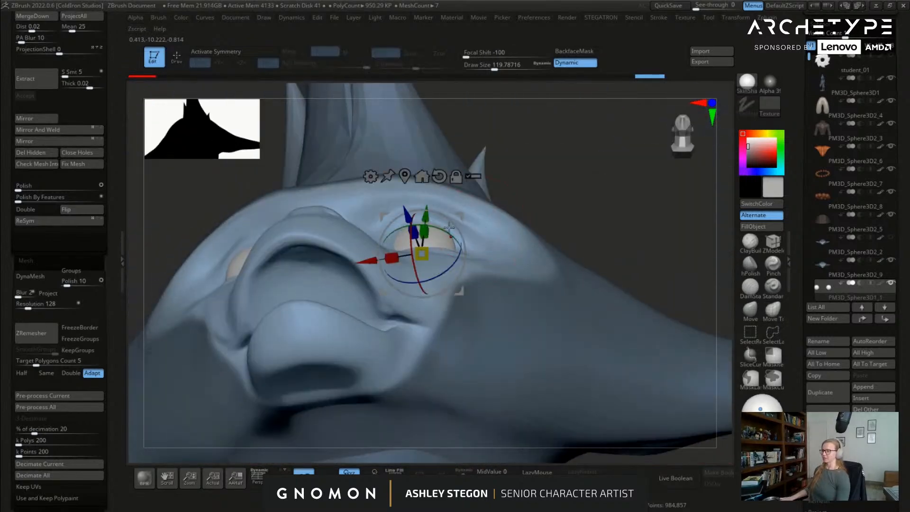
pyautogui.moveTo(362, 261); pyautogui.dragTo(367, 260)
pyautogui.moveTo(430, 253); pyautogui.dragTo(431, 252)
pyautogui.moveTo(409, 215); pyautogui.dragTo(417, 212)
pyautogui.hotkey('ctrl', 'z')
pyautogui.hotkey('ctrl', 'z')
# Step: Adjust the depth of both eyeballs in their sockets in profile and return to Draw mode
pyautogui.moveTo(303, 230); pyautogui.dragTo(308, 275, button='right')
pyautogui.moveTo(429, 262); pyautogui.dragTo(417, 265)
pyautogui.moveTo(417, 265); pyautogui.dragTo(318, 263, button='right')
pyautogui.moveTo(409, 262); pyautogui.dragTo(415, 262)
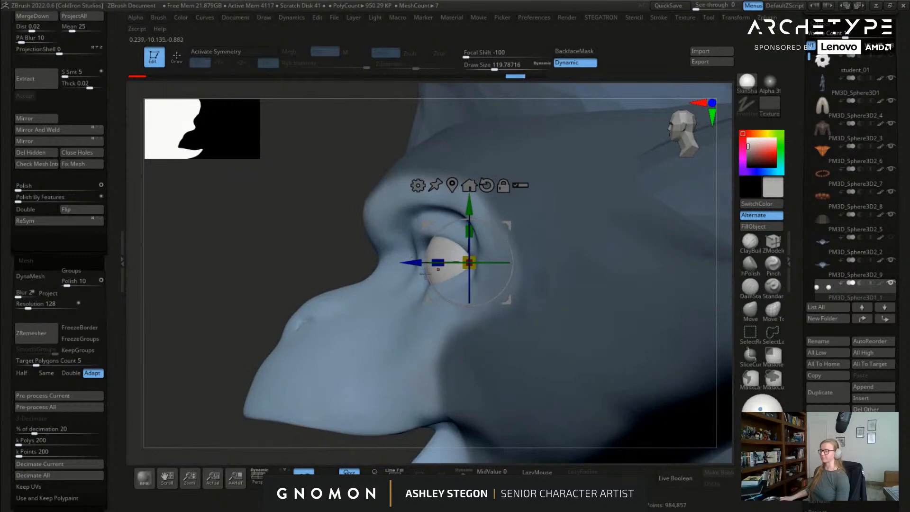
pyautogui.moveTo(415, 262); pyautogui.dragTo(511, 262, button='right')
pyautogui.press('q')
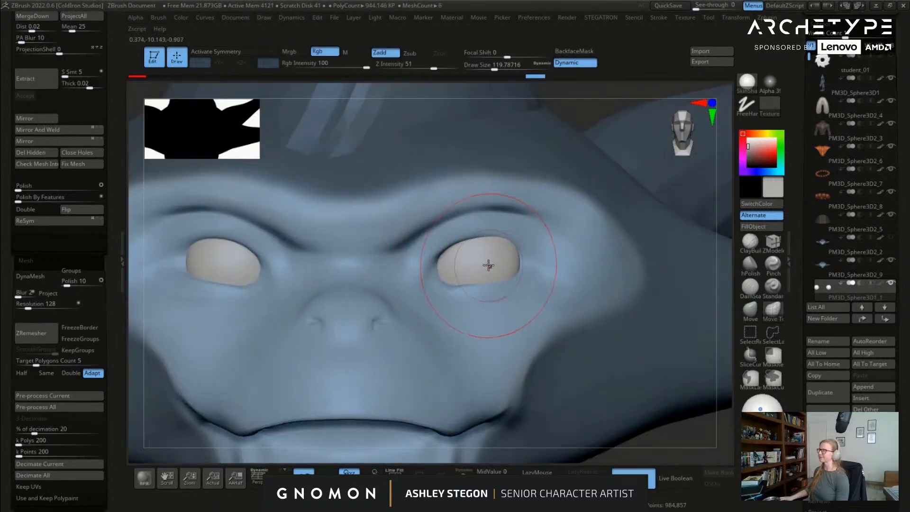
# Step: Set the draw size to about 77, select the eyeballs and give them the Toy Plastic material
pyautogui.press('s')
pyautogui.moveTo(531, 311); pyautogui.dragTo(526, 311)
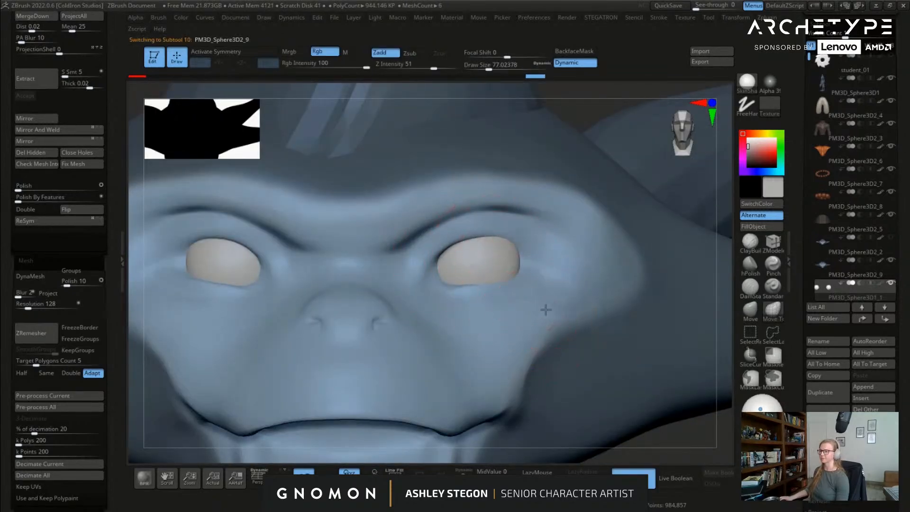
pyautogui.keyDown('alt'); pyautogui.click(539, 311); pyautogui.keyUp('alt')
pyautogui.keyDown('ctrl'); pyautogui.moveTo(616, 303); pyautogui.dragTo(519, 291, button='right'); pyautogui.keyUp('ctrl')
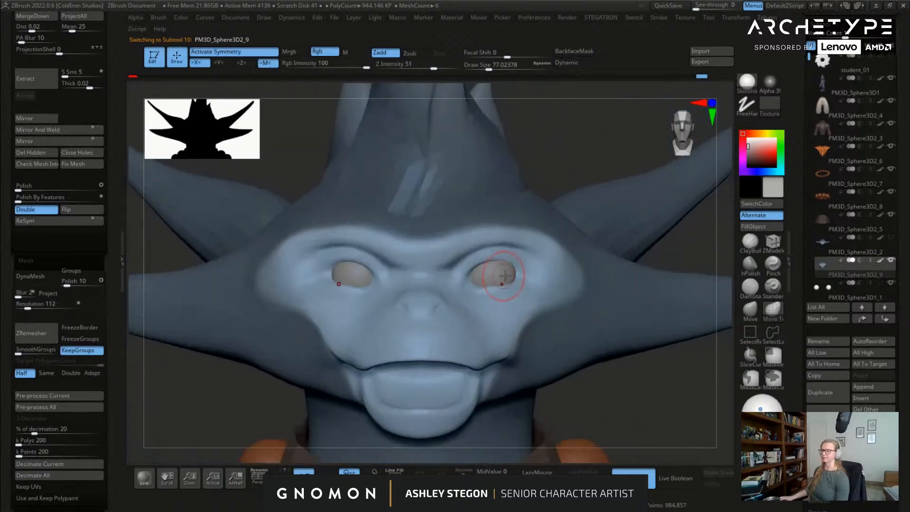
pyautogui.keyDown('alt'); pyautogui.click(506, 268); pyautogui.keyUp('alt')
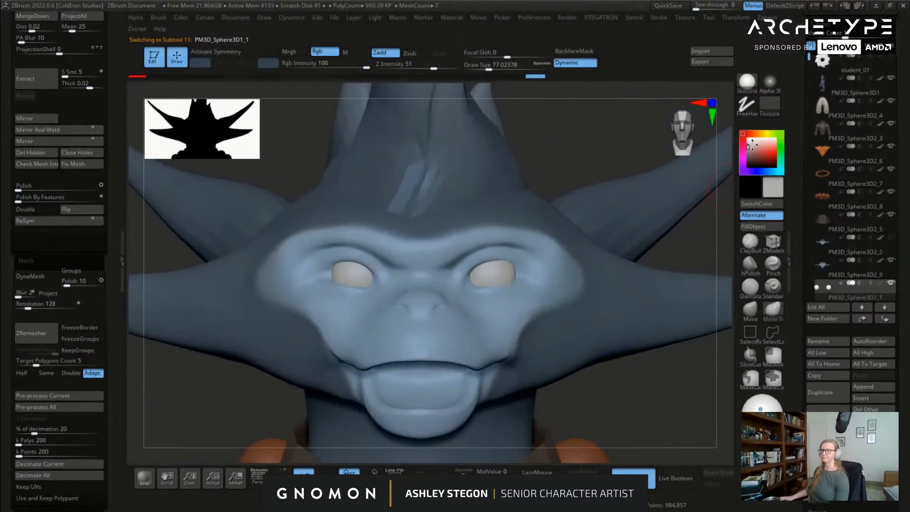
pyautogui.click(748, 84)
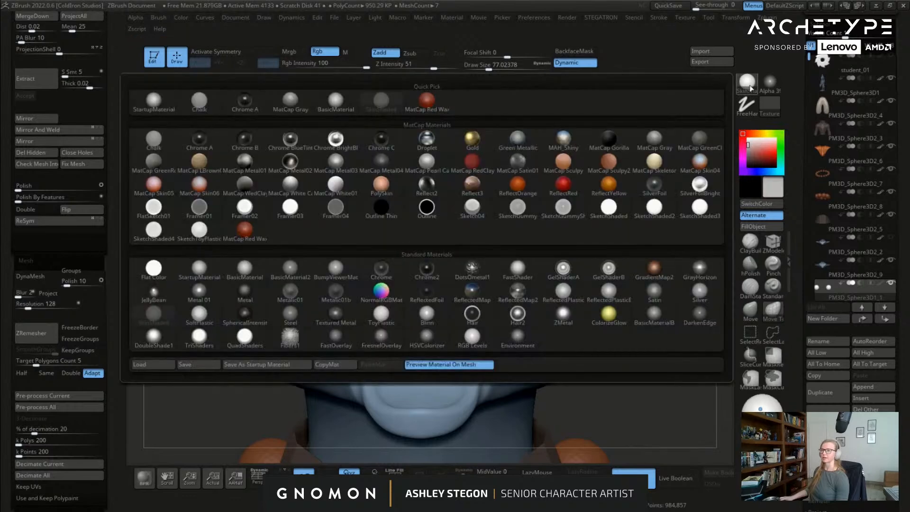
pyautogui.click(381, 314)
pyautogui.moveTo(396, 244); pyautogui.dragTo(486, 285, button='right')
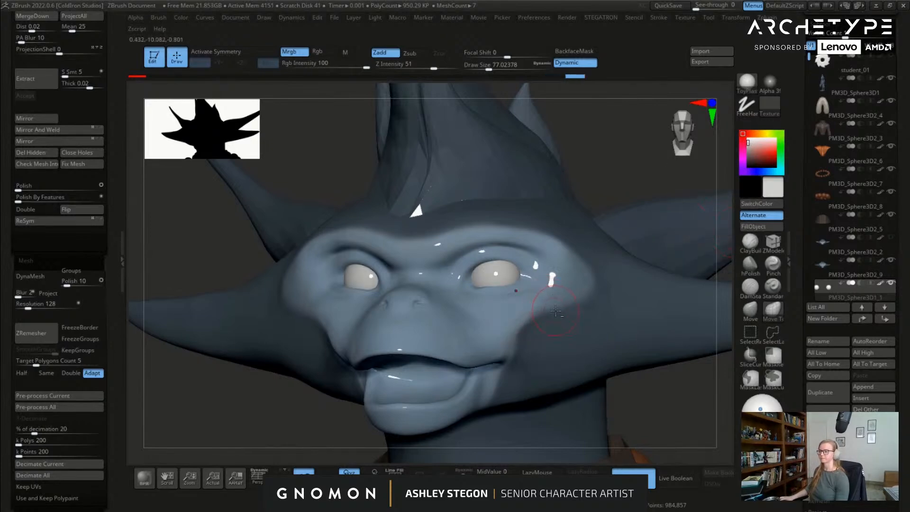
# Step: Make the head the active subtool and set its material back to SkinShade4
pyautogui.keyDown('alt'); pyautogui.click(612, 261); pyautogui.keyUp('alt')
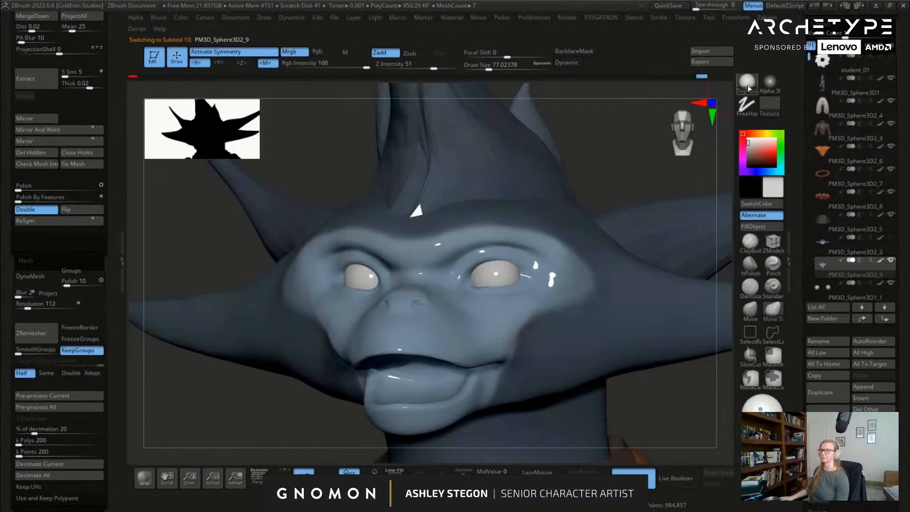
pyautogui.click(748, 84)
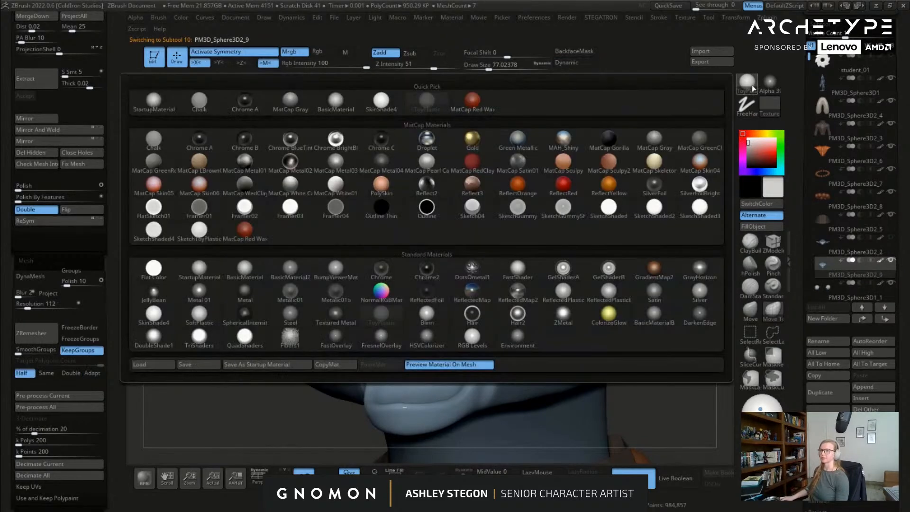
pyautogui.click(167, 318)
pyautogui.moveTo(452, 258)
pyautogui.mouseDown(button='right')
pyautogui.moveTo(488, 276)
pyautogui.moveTo(473, 279)
pyautogui.moveTo(480, 284)
pyautogui.mouseUp(button='right')
pyautogui.moveTo(481, 327)
pyautogui.keyDown('alt'); pyautogui.mouseDown(button='right')
pyautogui.moveTo(468, 288)
pyautogui.moveTo(438, 283)
pyautogui.moveTo(504, 216)
pyautogui.moveTo(504, 264)
pyautogui.mouseUp(button='right'); pyautogui.keyUp('alt')
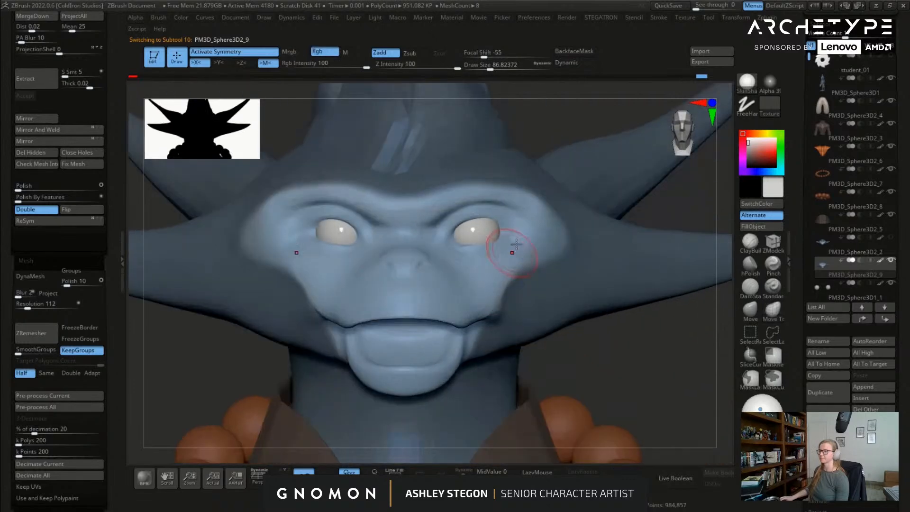
# Step: Carve creases at the inner eye corners and under the lower eyelids with the DamStandard brush
pyautogui.click(750, 288)
pyautogui.moveTo(514, 213)
pyautogui.keyDown('ctrl'); pyautogui.mouseDown(button='right')
pyautogui.moveTo(462, 246)
pyautogui.moveTo(449, 242)
pyautogui.mouseUp(button='right'); pyautogui.keyUp('ctrl')
pyautogui.moveTo(427, 253); pyautogui.dragTo(426, 253)
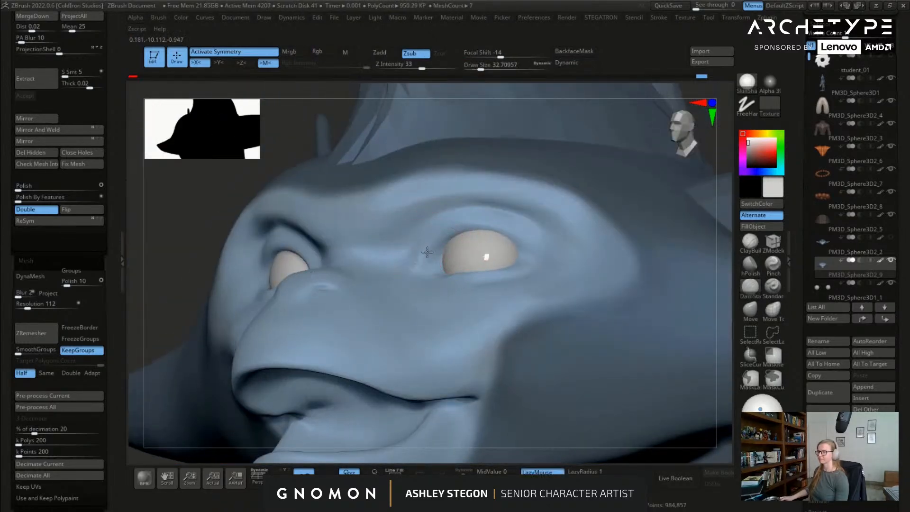
pyautogui.moveTo(518, 231)
pyautogui.mouseDown(button='right')
pyautogui.moveTo(483, 240)
pyautogui.moveTo(550, 264)
pyautogui.mouseUp(button='right')
pyautogui.moveTo(482, 239)
pyautogui.mouseDown(button='right')
pyautogui.moveTo(516, 248)
pyautogui.moveTo(488, 246)
pyautogui.moveTo(512, 260)
pyautogui.moveTo(462, 276)
pyautogui.moveTo(520, 266)
pyautogui.mouseUp(button='right')
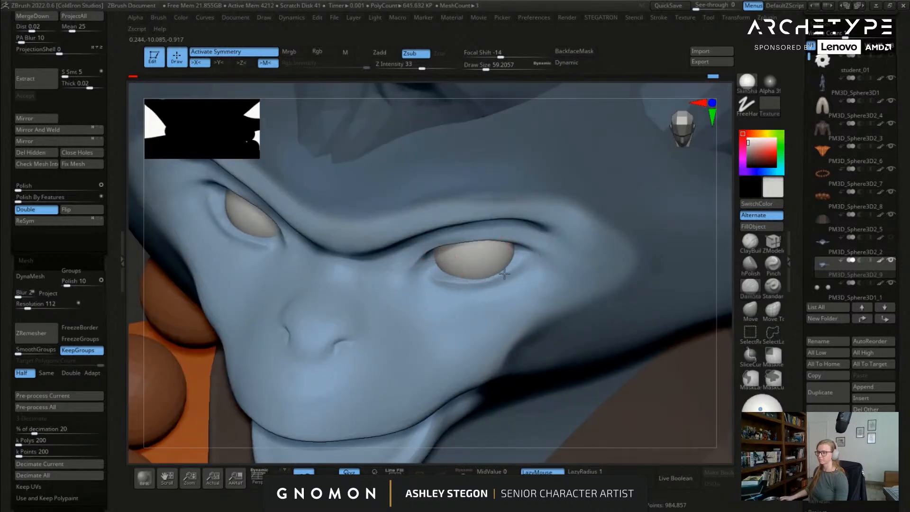
pyautogui.moveTo(530, 269); pyautogui.dragTo(528, 265, button='right')
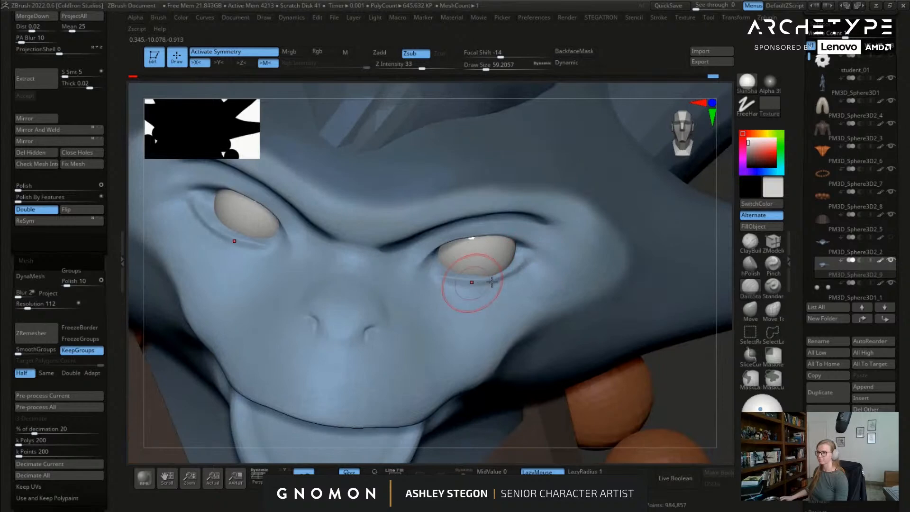
# Step: Switch to the Standard brush and refine the lower eyelid and the crease beneath it
pyautogui.moveTo(463, 284); pyautogui.dragTo(538, 260, button='right')
pyautogui.press('b')
pyautogui.press('s')
pyautogui.press('t')
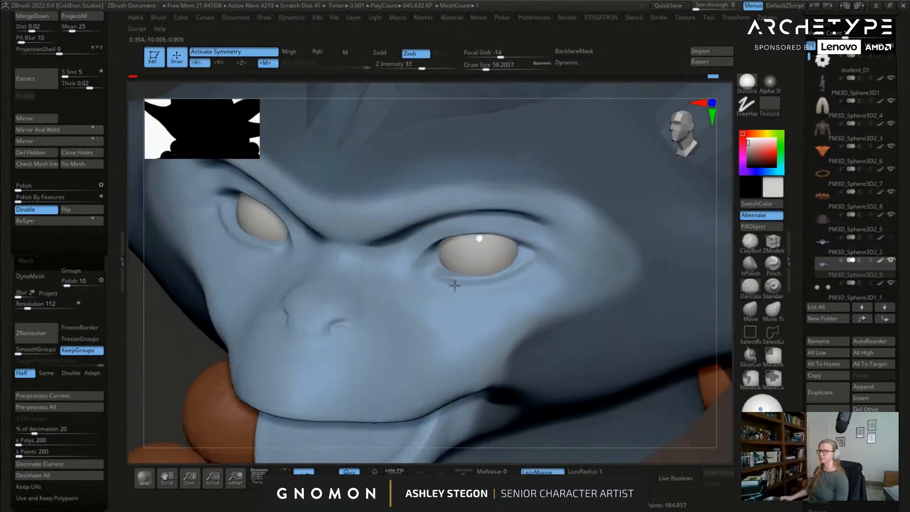
pyautogui.moveTo(434, 282)
pyautogui.mouseDown(button='right')
pyautogui.moveTo(431, 260)
pyautogui.moveTo(442, 287)
pyautogui.moveTo(416, 275)
pyautogui.mouseUp(button='right')
pyautogui.moveTo(497, 284)
pyautogui.mouseDown(button='right')
pyautogui.moveTo(690, 263)
pyautogui.moveTo(568, 266)
pyautogui.mouseUp(button='right')
# Step: Build up the lower eyelids with ClayBuildup at draw size about 59 and Z intensity 20, alternating with the Standard brush
pyautogui.press('b')
pyautogui.press('c')
pyautogui.press('b')
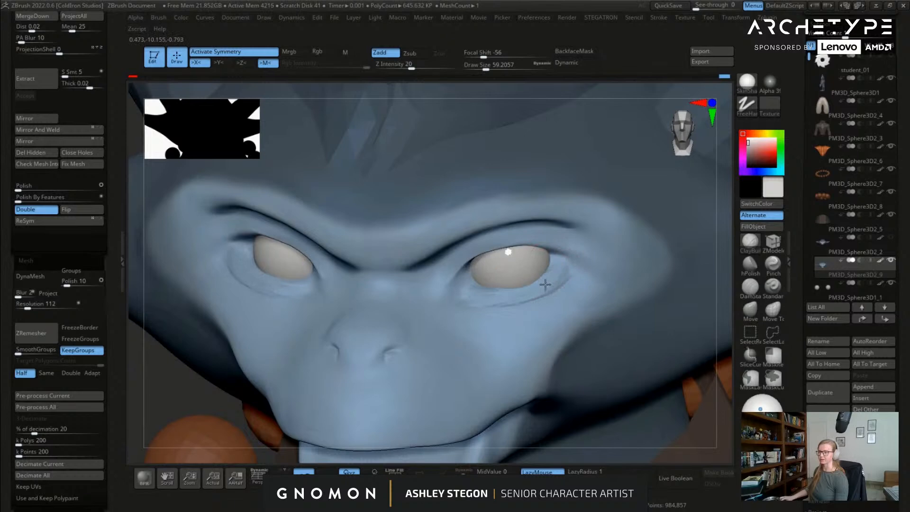
pyautogui.press('b')
pyautogui.press('s')
pyautogui.press('t')
pyautogui.moveTo(480, 295)
pyautogui.mouseDown(button='right')
pyautogui.moveTo(491, 229)
pyautogui.moveTo(501, 303)
pyautogui.mouseUp(button='right')
pyautogui.press('b')
pyautogui.press('c')
pyautogui.press('b')
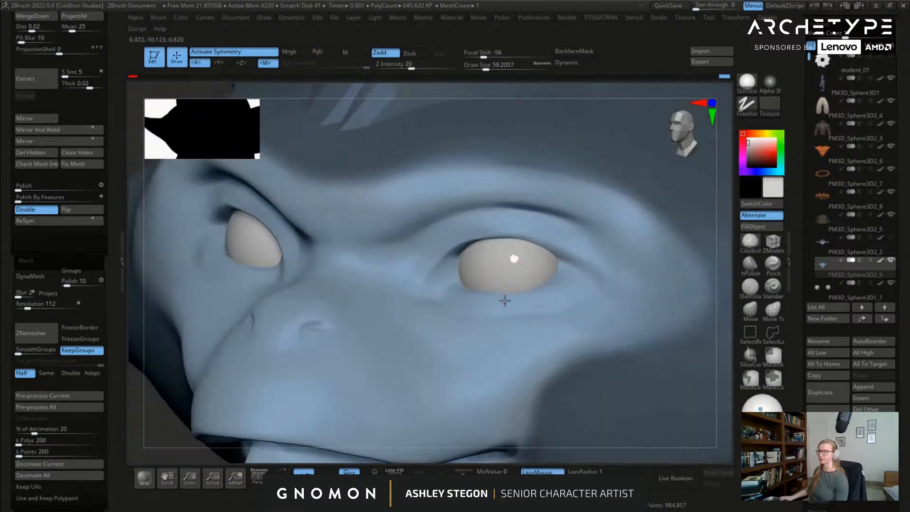
pyautogui.moveTo(548, 291); pyautogui.dragTo(465, 299)
pyautogui.moveTo(501, 294)
pyautogui.mouseDown(button='right')
pyautogui.moveTo(554, 314)
pyautogui.moveTo(481, 236)
pyautogui.mouseUp(button='right')
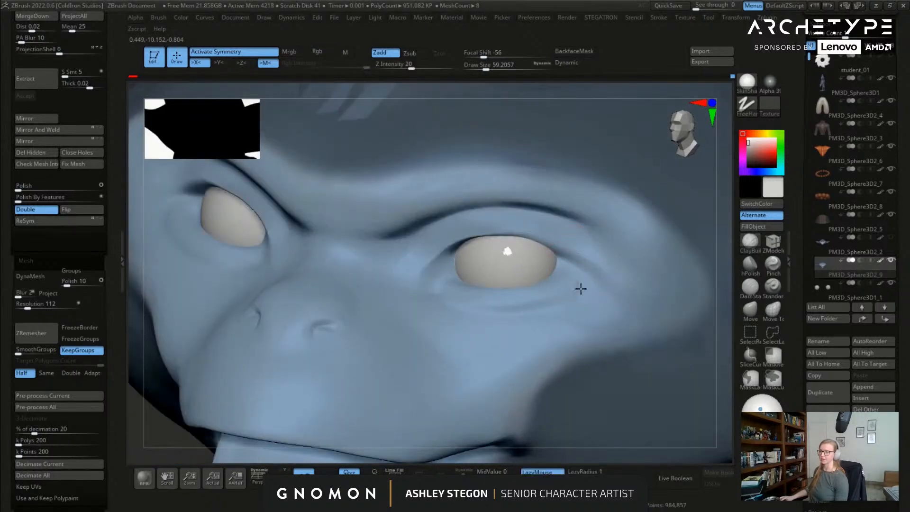
pyautogui.moveTo(543, 274)
pyautogui.mouseDown(button='right')
pyautogui.moveTo(609, 291)
pyautogui.moveTo(738, 285)
pyautogui.mouseUp(button='right')
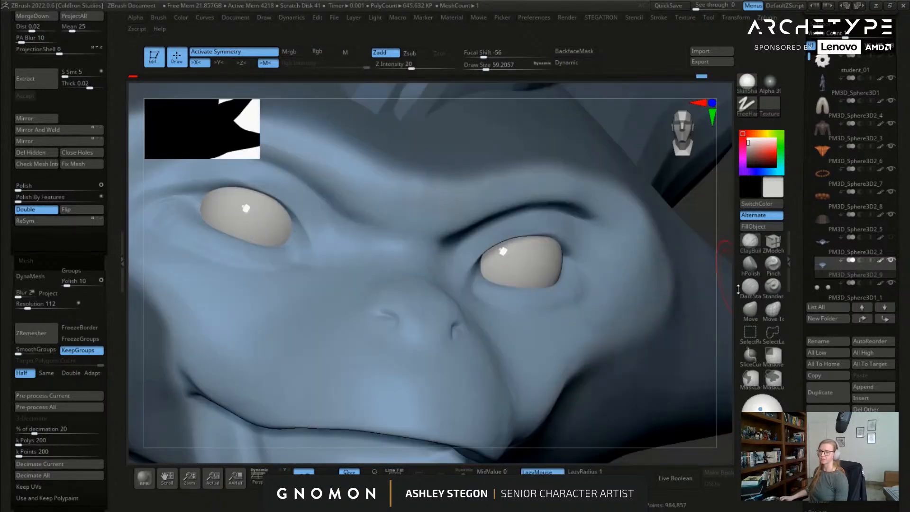
# Step: Switch to DamStandard and sharpen the creases around the outer corners and lower edges of the eyes
pyautogui.click(750, 288)
pyautogui.moveTo(535, 274)
pyautogui.mouseDown(button='right')
pyautogui.moveTo(524, 268)
pyautogui.moveTo(545, 280)
pyautogui.moveTo(601, 269)
pyautogui.mouseUp(button='right')
pyautogui.moveTo(513, 300); pyautogui.dragTo(534, 305, button='right')
pyautogui.moveTo(579, 286)
pyautogui.mouseDown(button='right')
pyautogui.moveTo(597, 252)
pyautogui.moveTo(607, 263)
pyautogui.mouseUp(button='right')
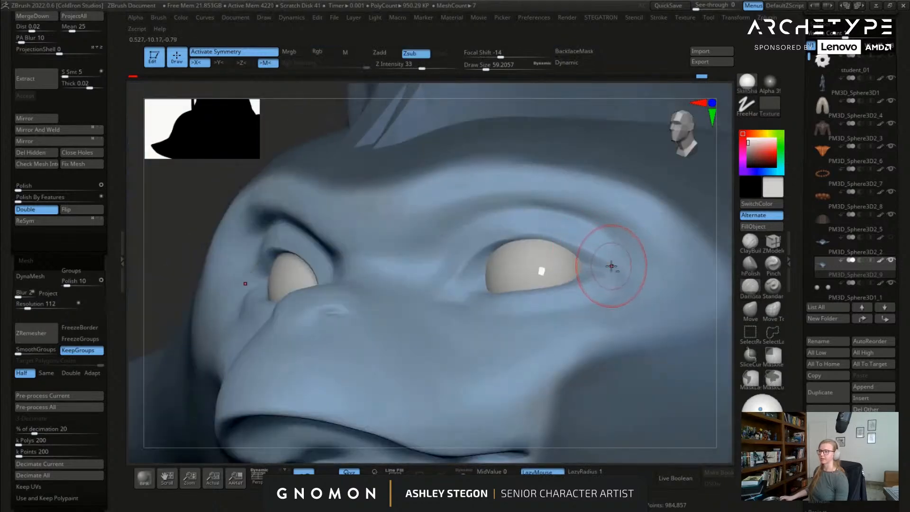
# Step: Carve the upper eyelid fold, the inner eye corner and the adjoining lower lid line with DamStandard
pyautogui.moveTo(382, 270)
pyautogui.mouseDown(button='right')
pyautogui.moveTo(556, 258)
pyautogui.moveTo(488, 229)
pyautogui.mouseUp(button='right')
pyautogui.moveTo(506, 217); pyautogui.dragTo(430, 251)
pyautogui.moveTo(406, 289)
pyautogui.mouseDown(button='right')
pyautogui.moveTo(459, 269)
pyautogui.moveTo(449, 290)
pyautogui.mouseUp(button='right')
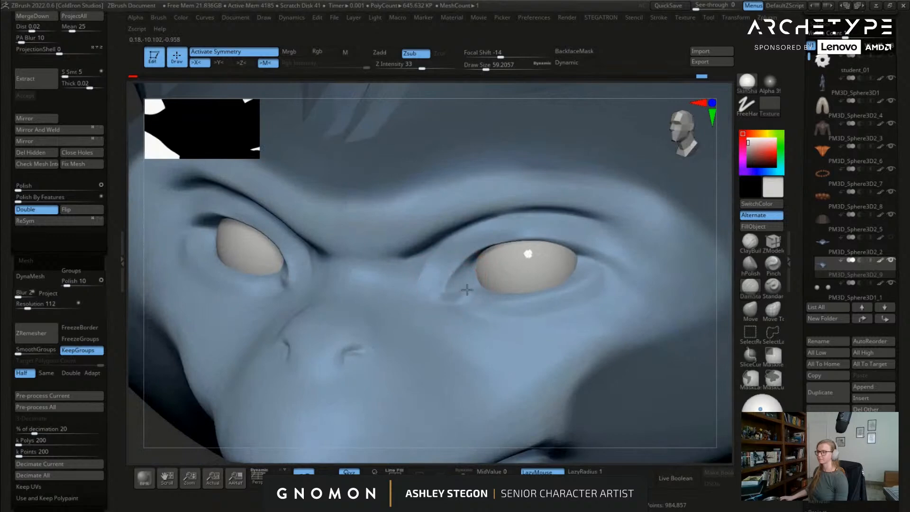
pyautogui.moveTo(467, 284)
pyautogui.mouseDown()
pyautogui.moveTo(492, 298)
pyautogui.moveTo(523, 297)
pyautogui.mouseUp()
pyautogui.moveTo(522, 297)
pyautogui.mouseDown(button='right')
pyautogui.moveTo(579, 298)
pyautogui.moveTo(573, 252)
pyautogui.mouseUp(button='right')
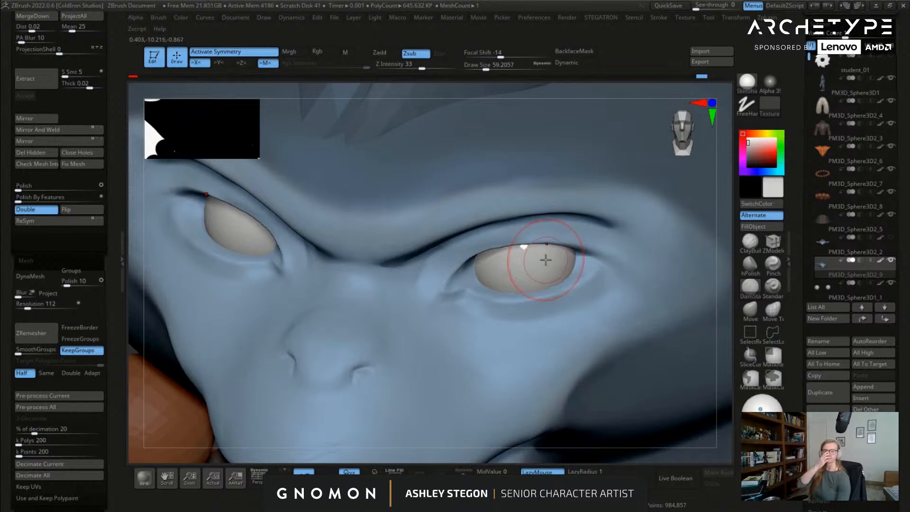
# Step: Make the eyeballs the active subtool, turn on X symmetry and scale them slightly in the sockets with the gizmo
pyautogui.moveTo(471, 365)
pyautogui.mouseDown(button='right')
pyautogui.moveTo(484, 346)
pyautogui.moveTo(397, 303)
pyautogui.moveTo(445, 279)
pyautogui.moveTo(417, 208)
pyautogui.mouseUp(button='right')
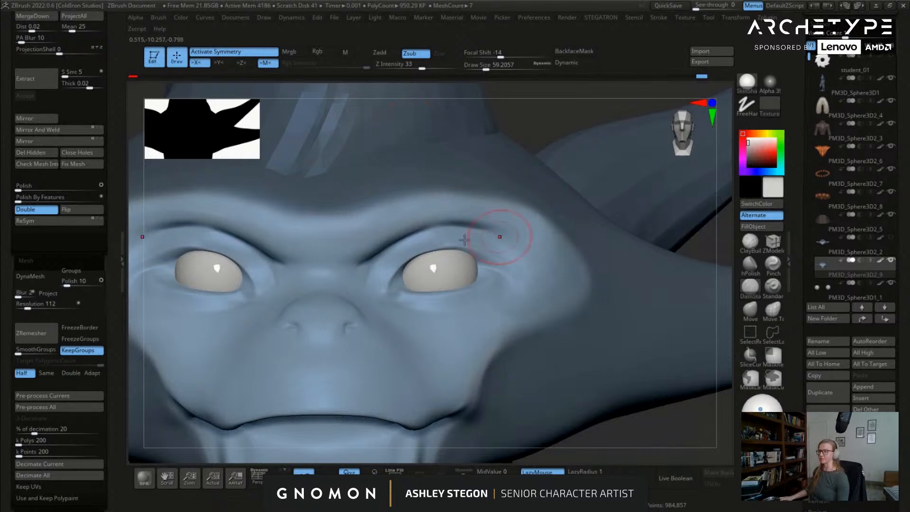
pyautogui.keyDown('alt'); pyautogui.click(437, 265); pyautogui.keyUp('alt')
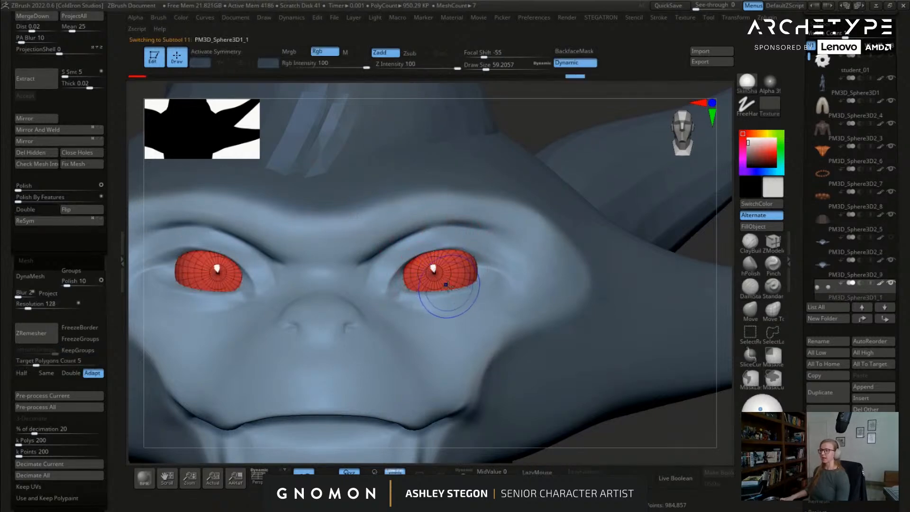
pyautogui.press('w')
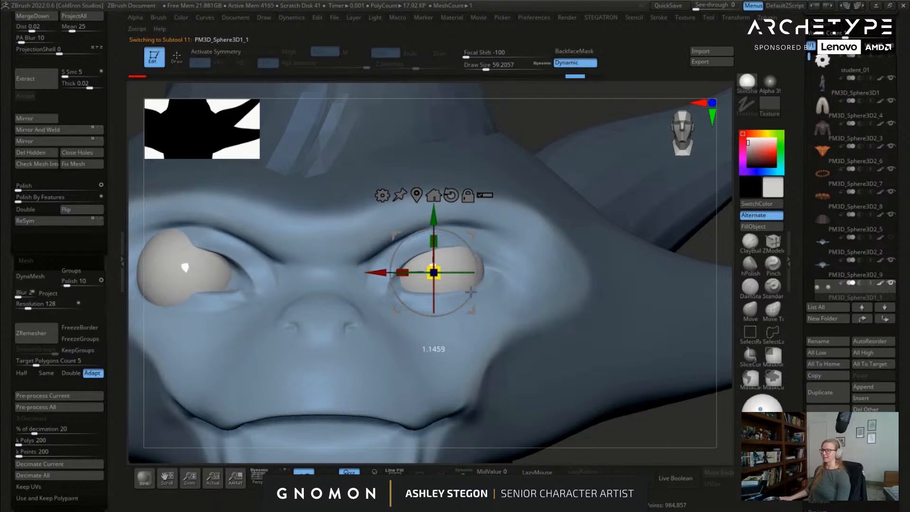
pyautogui.press('x')
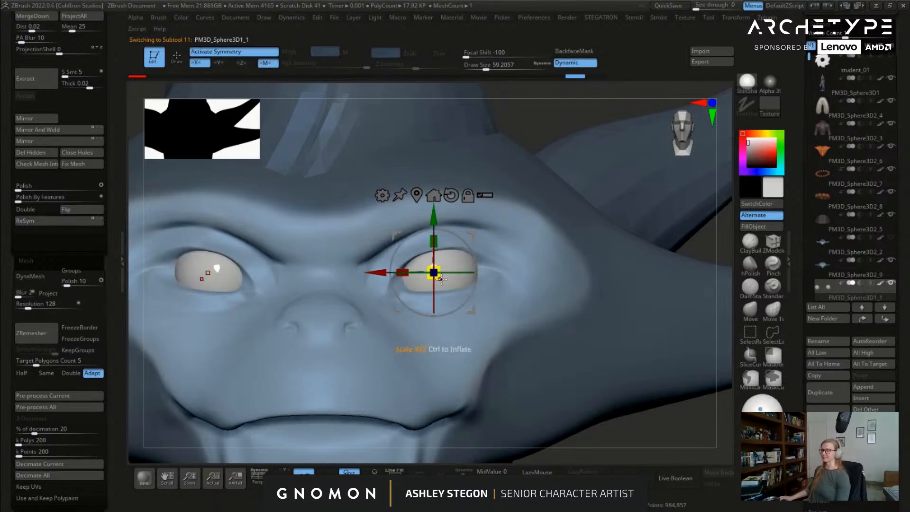
pyautogui.moveTo(441, 280); pyautogui.dragTo(453, 283)
pyautogui.hotkey('ctrl', 'z')
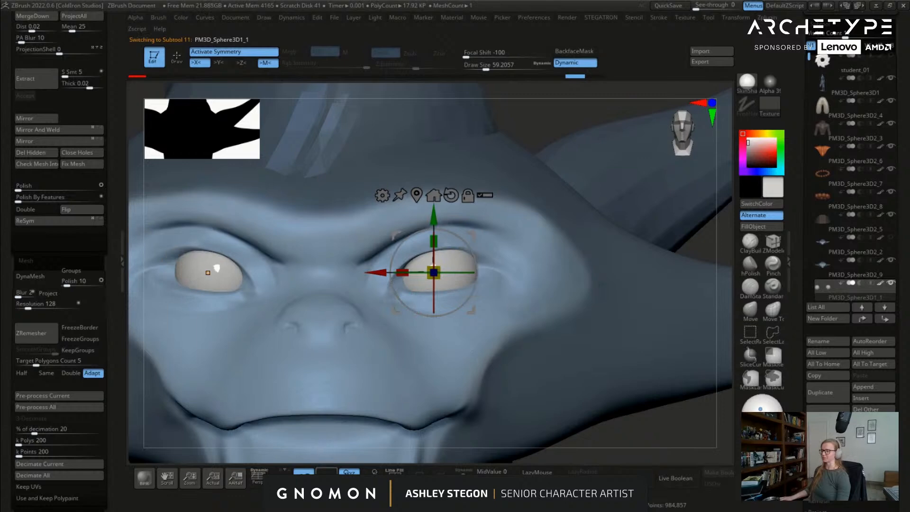
pyautogui.moveTo(446, 280)
pyautogui.mouseDown(button='right')
pyautogui.moveTo(429, 280)
pyautogui.moveTo(451, 278)
pyautogui.mouseUp(button='right')
pyautogui.moveTo(459, 274); pyautogui.dragTo(439, 273)
pyautogui.moveTo(440, 275); pyautogui.dragTo(497, 292, button='right')
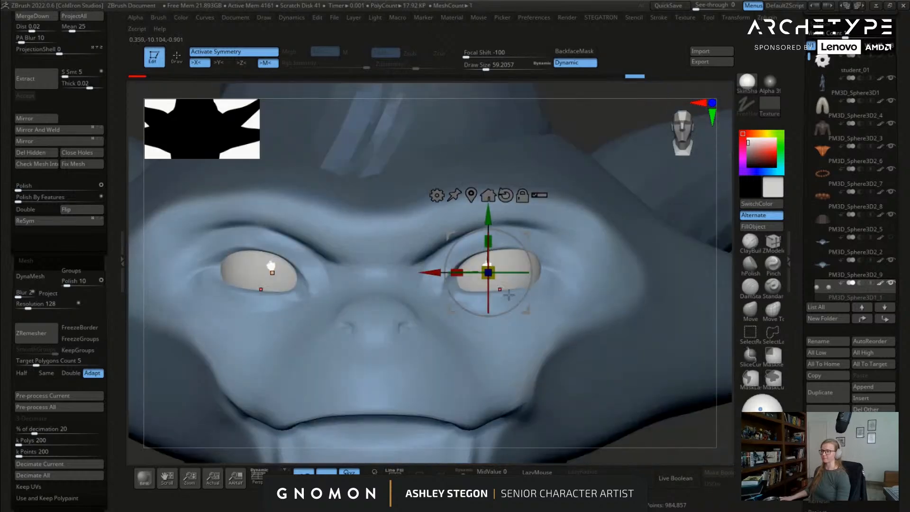
# Step: Leave the eyeballs' transform gizmo and make the blue head mesh, PM3D_Sphere3D2_9, the active subtool
pyautogui.press('q')
pyautogui.press('w')
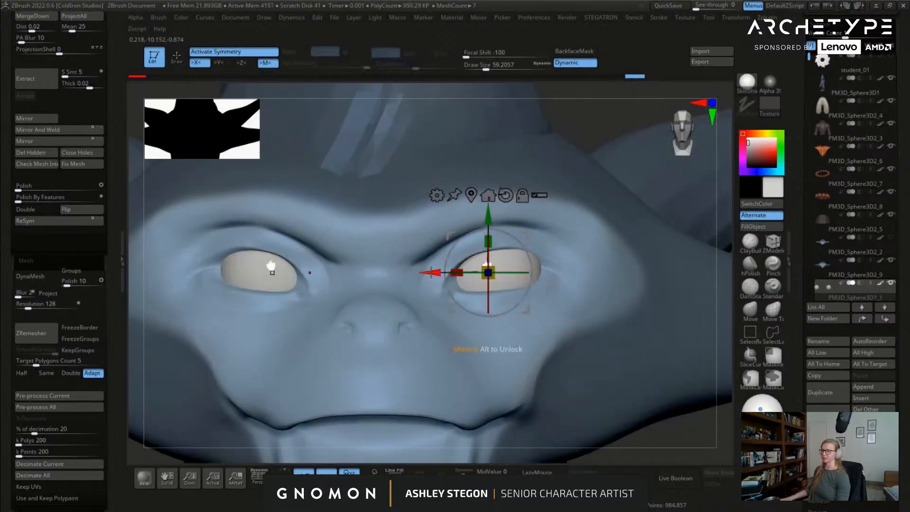
pyautogui.press('q')
pyautogui.moveTo(518, 314)
pyautogui.mouseDown(button='right')
pyautogui.moveTo(478, 298)
pyautogui.moveTo(528, 310)
pyautogui.moveTo(487, 321)
pyautogui.moveTo(439, 309)
pyautogui.moveTo(488, 285)
pyautogui.mouseUp(button='right')
pyautogui.keyDown('alt'); pyautogui.click(490, 283); pyautogui.keyUp('alt')
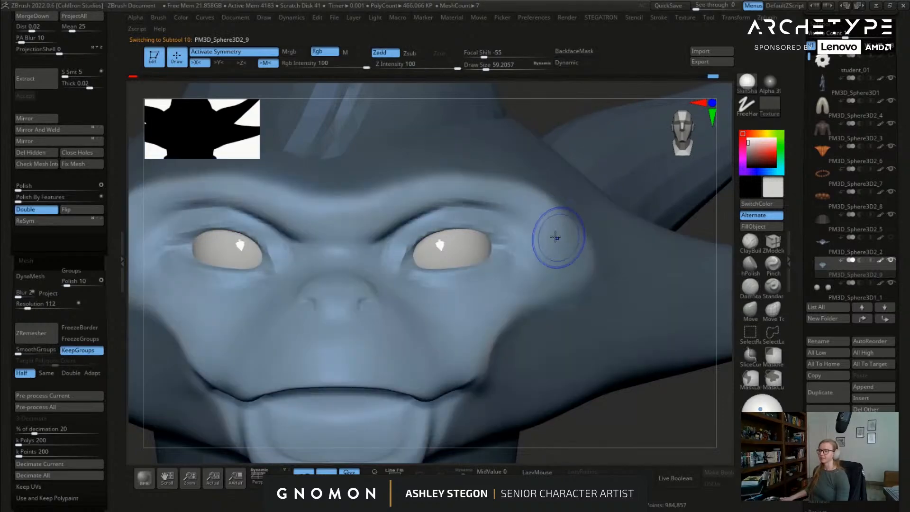
# Step: Build up the upper eyelid and the skin around the outer eye corner with the ClayBuildup brush
pyautogui.click(749, 246)
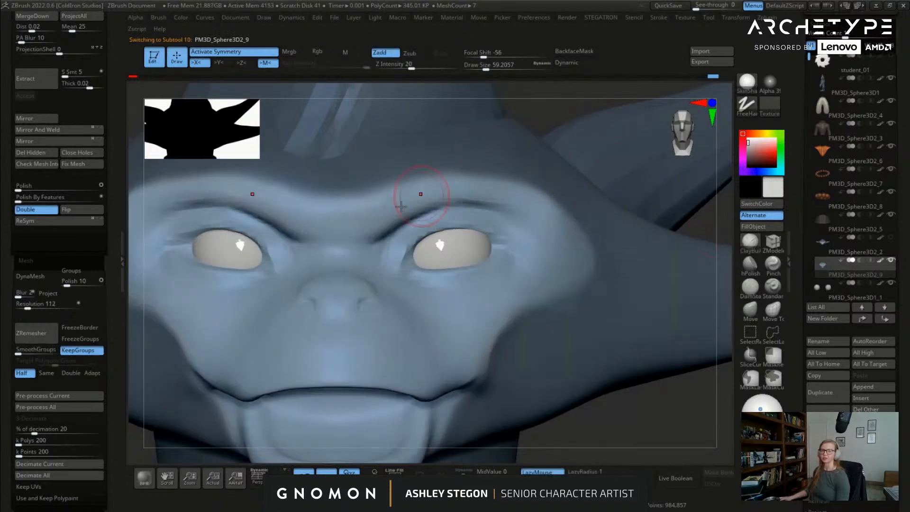
pyautogui.moveTo(368, 256)
pyautogui.keyDown('ctrl'); pyautogui.mouseDown(button='right')
pyautogui.moveTo(390, 258)
pyautogui.moveTo(355, 244)
pyautogui.moveTo(291, 260)
pyautogui.moveTo(356, 243)
pyautogui.mouseUp(button='right'); pyautogui.keyUp('ctrl')
pyautogui.moveTo(384, 228); pyautogui.dragTo(477, 225)
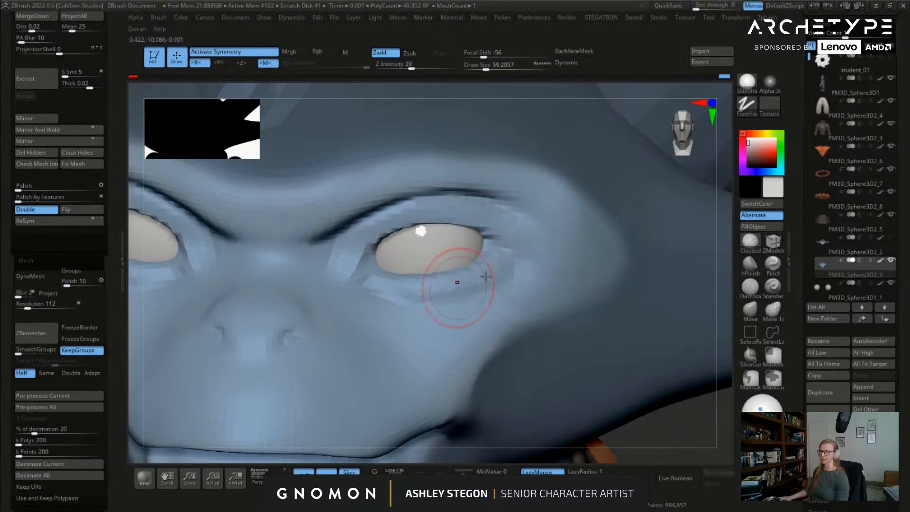
pyautogui.moveTo(459, 243); pyautogui.dragTo(484, 271, button='right')
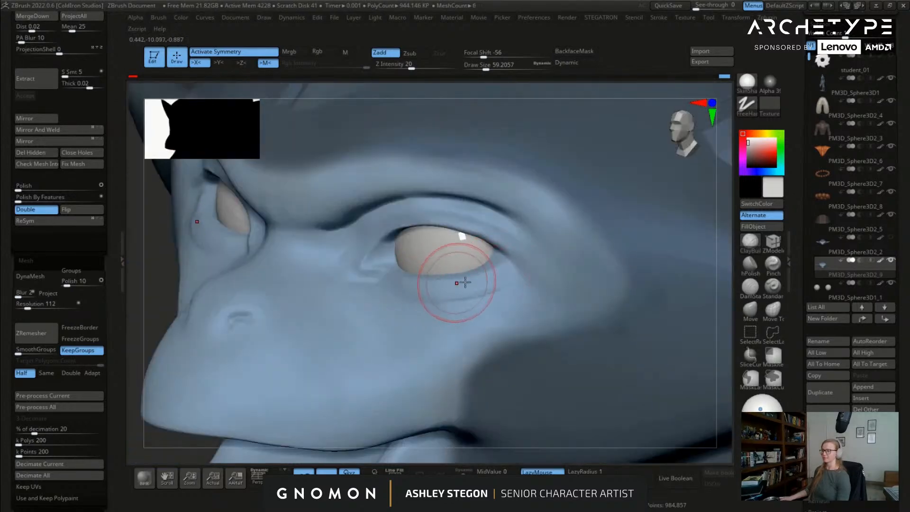
# Step: Sculpt the lower eyelid and inner corner area with a smaller ClayBuildup brush, and smooth the strokes beneath the eye
pyautogui.moveTo(406, 293); pyautogui.dragTo(363, 292, button='right')
pyautogui.press('s')
pyautogui.moveTo(381, 287)
pyautogui.mouseDown()
pyautogui.moveTo(359, 308)
pyautogui.moveTo(344, 285)
pyautogui.moveTo(319, 322)
pyautogui.mouseUp()
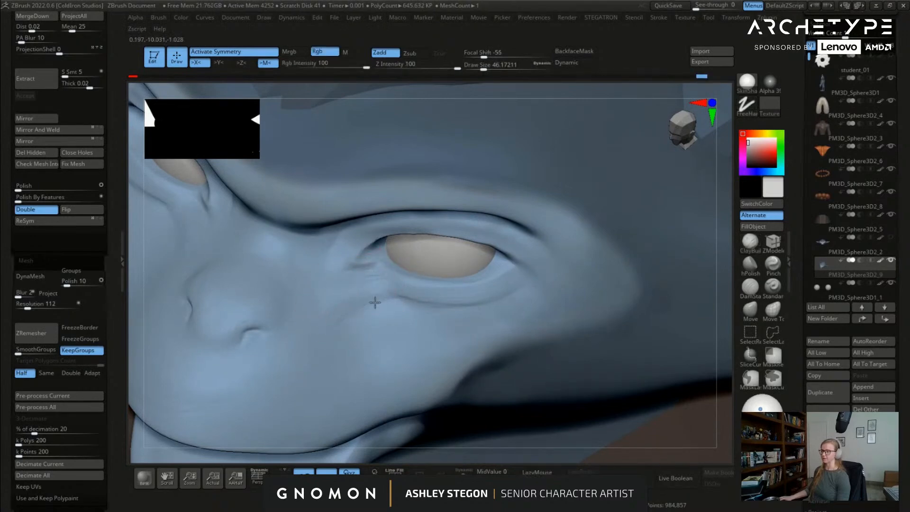
pyautogui.keyDown('shift'); pyautogui.moveTo(447, 303); pyautogui.dragTo(438, 307); pyautogui.keyUp('shift')
pyautogui.moveTo(428, 313)
pyautogui.keyDown('shift'); pyautogui.mouseDown(button='right')
pyautogui.moveTo(439, 302)
pyautogui.moveTo(404, 298)
pyautogui.moveTo(409, 311)
pyautogui.moveTo(371, 280)
pyautogui.moveTo(477, 292)
pyautogui.moveTo(417, 300)
pyautogui.mouseUp(button='right'); pyautogui.keyUp('shift')
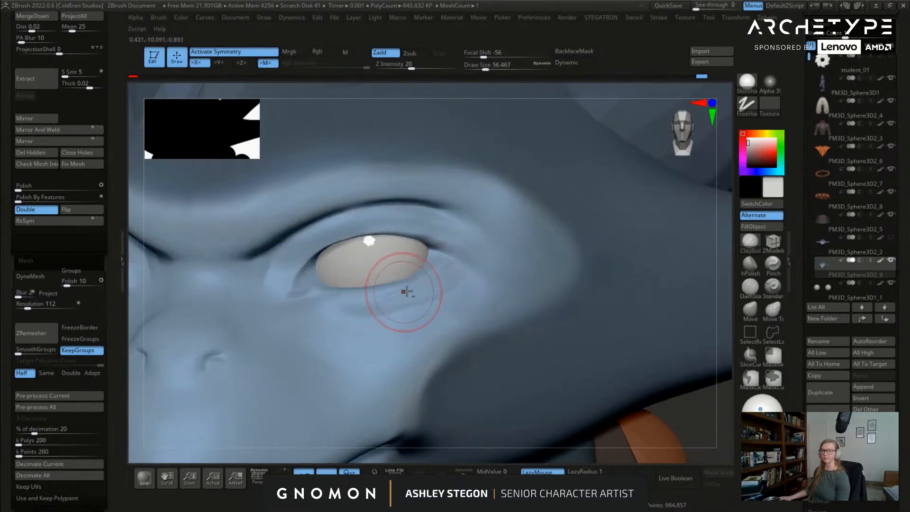
pyautogui.moveTo(419, 289); pyautogui.dragTo(435, 278, button='right')
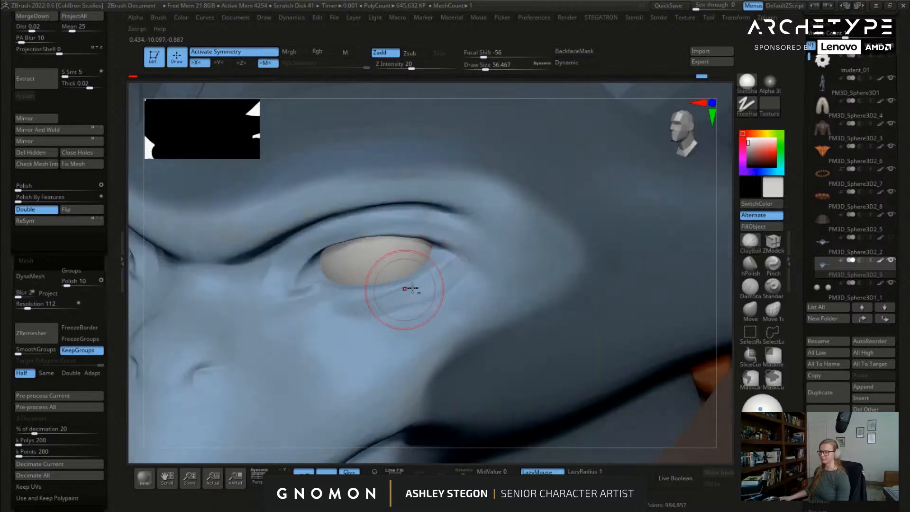
# Step: Carve the lower eyelid edge, its under-eye crease and the outer eye corner with the DamStandard brush
pyautogui.click(750, 286)
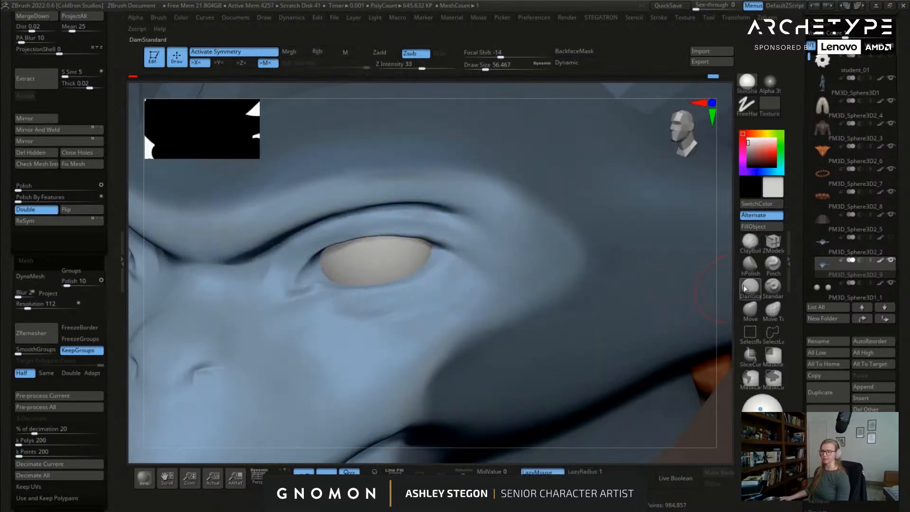
pyautogui.moveTo(393, 250); pyautogui.dragTo(433, 259, button='right')
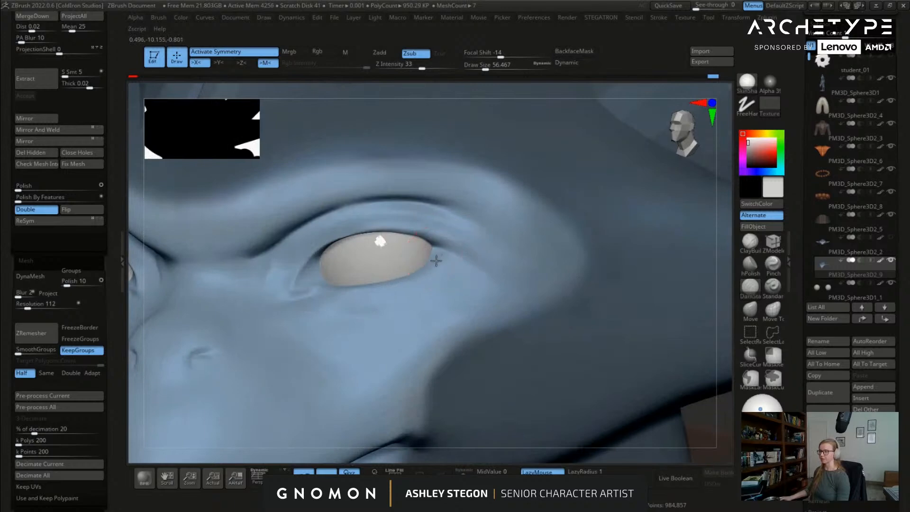
pyautogui.moveTo(343, 285); pyautogui.dragTo(396, 284, button='right')
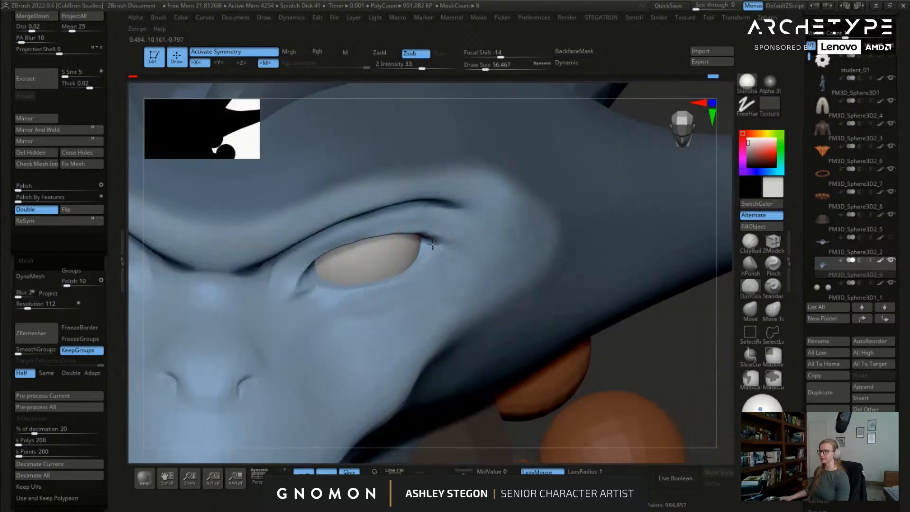
pyautogui.moveTo(344, 290); pyautogui.dragTo(328, 291)
pyautogui.moveTo(343, 289); pyautogui.dragTo(326, 301, button='right')
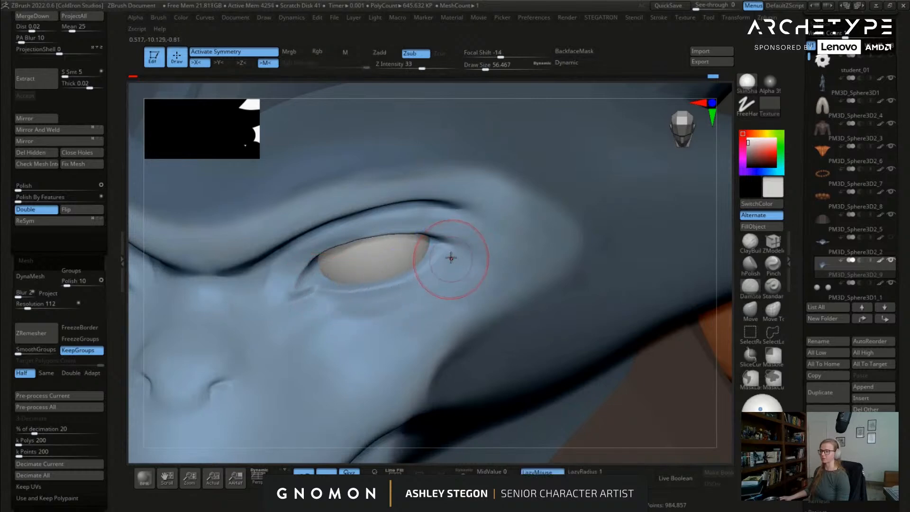
pyautogui.moveTo(446, 262); pyautogui.dragTo(451, 256, button='right')
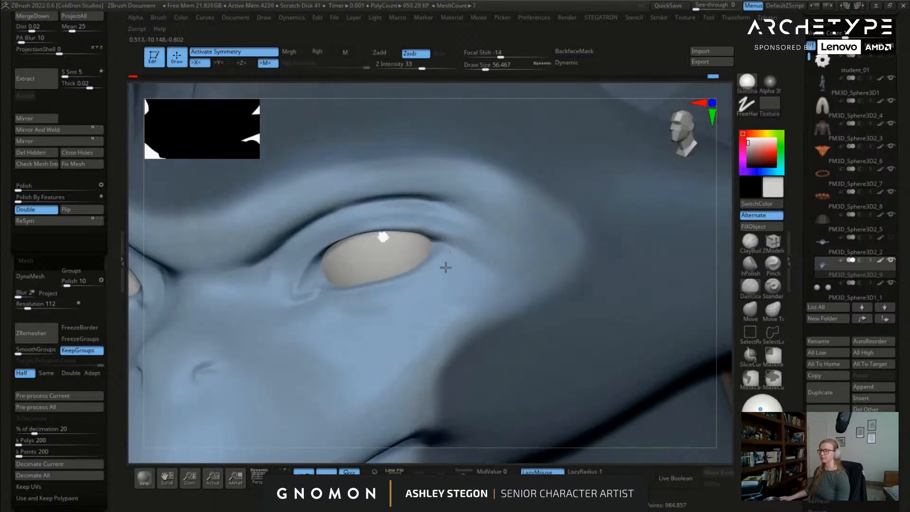
pyautogui.moveTo(406, 299); pyautogui.dragTo(440, 266, button='right')
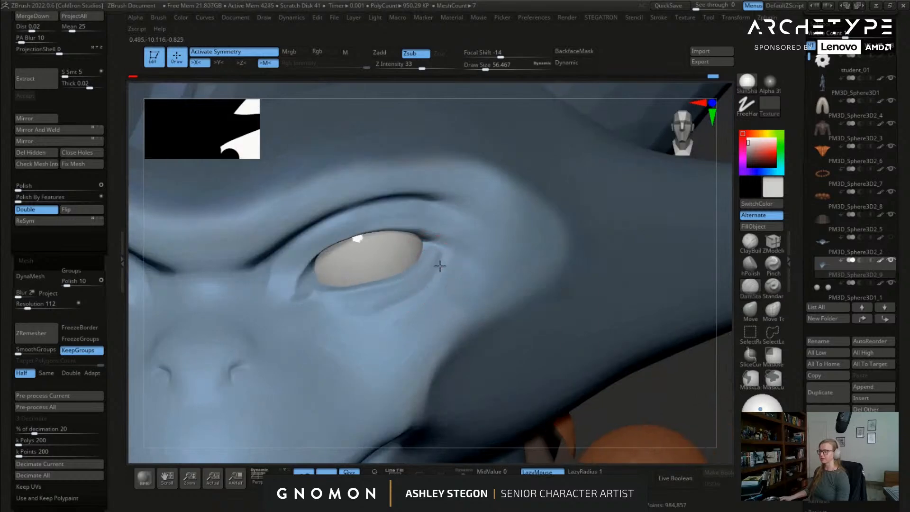
pyautogui.moveTo(374, 308)
pyautogui.mouseDown()
pyautogui.moveTo(291, 327)
pyautogui.moveTo(378, 308)
pyautogui.mouseUp()
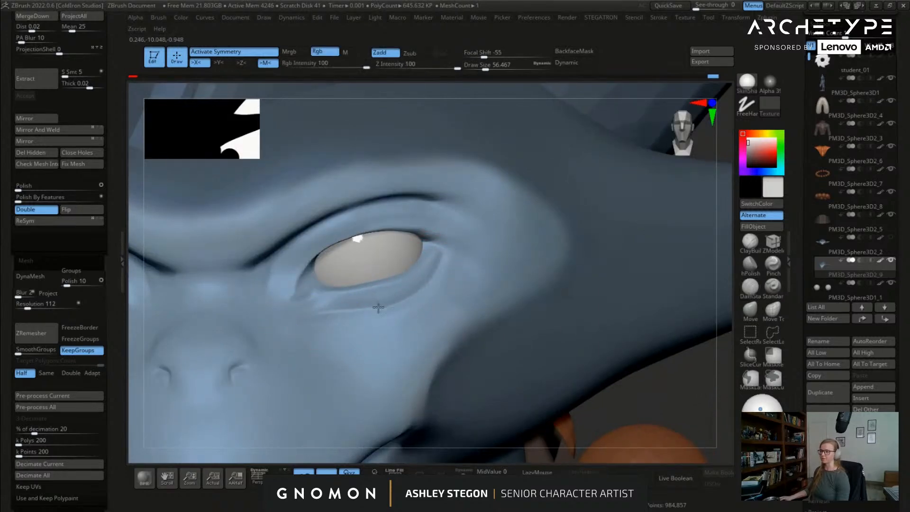
# Step: Build up the lower lid toward the outer corner and the upper lid with ClayBuildup, smoothing below the inner corner
pyautogui.click(749, 242)
pyautogui.moveTo(419, 285); pyautogui.dragTo(424, 273, button='right')
pyautogui.moveTo(441, 255)
pyautogui.mouseDown()
pyautogui.moveTo(405, 291)
pyautogui.moveTo(419, 275)
pyautogui.moveTo(351, 305)
pyautogui.moveTo(400, 297)
pyautogui.moveTo(291, 320)
pyautogui.moveTo(419, 296)
pyautogui.mouseUp()
pyautogui.moveTo(445, 264); pyautogui.dragTo(411, 298)
pyautogui.moveTo(345, 305)
pyautogui.keyDown('shift'); pyautogui.mouseDown()
pyautogui.moveTo(387, 308)
pyautogui.moveTo(334, 319)
pyautogui.mouseUp(); pyautogui.keyUp('shift')
pyautogui.moveTo(333, 318)
pyautogui.mouseDown(button='right')
pyautogui.moveTo(365, 265)
pyautogui.moveTo(394, 252)
pyautogui.moveTo(362, 278)
pyautogui.mouseUp(button='right')
pyautogui.moveTo(373, 277); pyautogui.dragTo(440, 244)
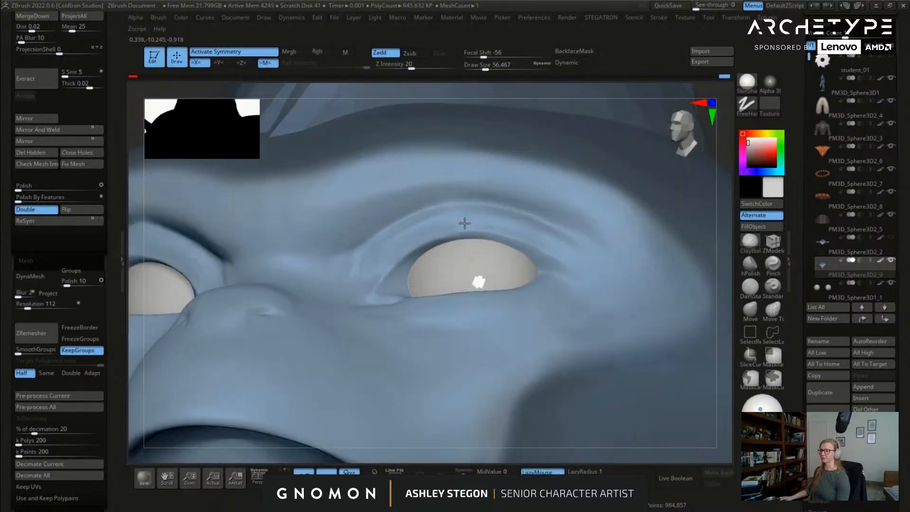
# Step: Enlarge the draw size to about 65, add volume beside the outer eye corner and smooth it into the upper lid
pyautogui.moveTo(538, 179); pyautogui.dragTo(439, 159, button='right')
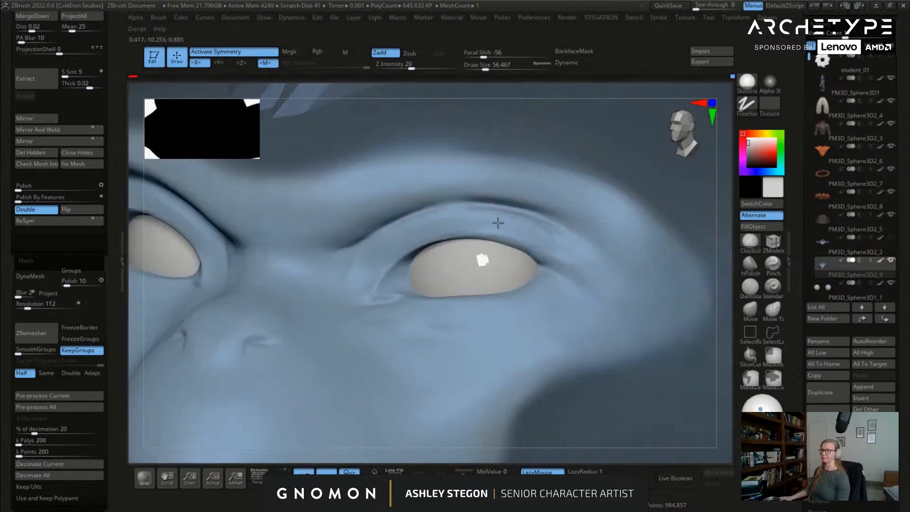
pyautogui.moveTo(555, 250); pyautogui.dragTo(447, 259, button='right')
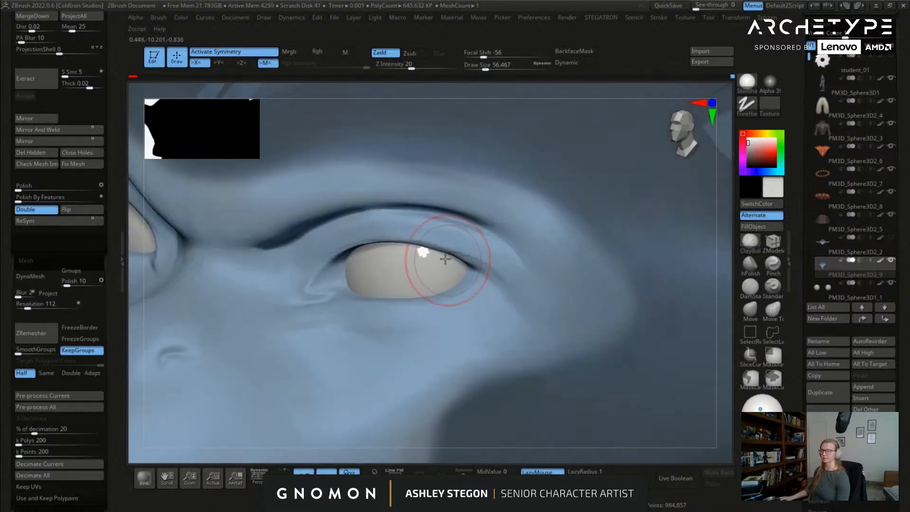
pyautogui.press('s')
pyautogui.moveTo(515, 276)
pyautogui.mouseDown()
pyautogui.moveTo(523, 276)
pyautogui.moveTo(525, 298)
pyautogui.moveTo(545, 298)
pyautogui.moveTo(559, 321)
pyautogui.mouseUp()
pyautogui.moveTo(564, 254)
pyautogui.keyDown('shift'); pyautogui.mouseDown()
pyautogui.moveTo(528, 244)
pyautogui.moveTo(562, 294)
pyautogui.mouseUp(); pyautogui.keyUp('shift')
pyautogui.keyDown('shift'); pyautogui.moveTo(567, 308); pyautogui.dragTo(465, 246); pyautogui.keyUp('shift')
pyautogui.moveTo(514, 249); pyautogui.dragTo(479, 251, button='right')
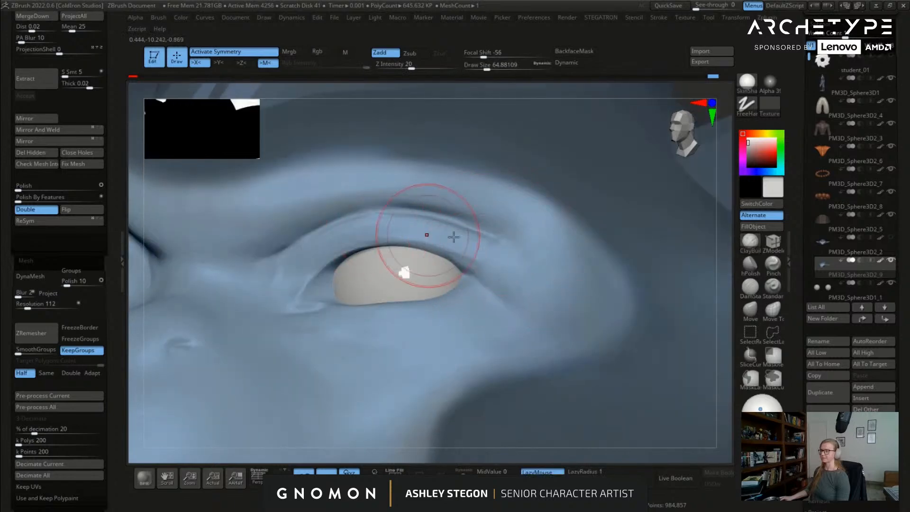
# Step: Reduce the draw size to about 27 and refine the upper eyelid fold and outer eye corner with ClayBuildup
pyautogui.moveTo(372, 247); pyautogui.dragTo(322, 251, button='right')
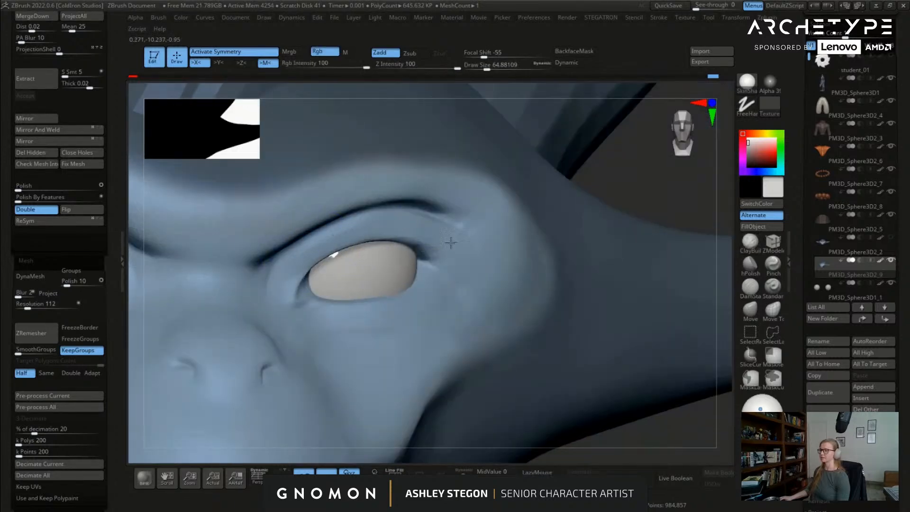
pyautogui.moveTo(445, 234); pyautogui.dragTo(430, 230, button='right')
pyautogui.press('s')
pyautogui.moveTo(429, 231); pyautogui.dragTo(392, 231)
pyautogui.moveTo(444, 259); pyautogui.dragTo(429, 261, button='right')
pyautogui.press('s')
pyautogui.moveTo(443, 259); pyautogui.dragTo(445, 258)
pyautogui.moveTo(443, 256); pyautogui.dragTo(389, 249, button='right')
pyautogui.press('s')
pyautogui.moveTo(361, 234); pyautogui.dragTo(364, 233)
pyautogui.moveTo(322, 237); pyautogui.dragTo(348, 235, button='right')
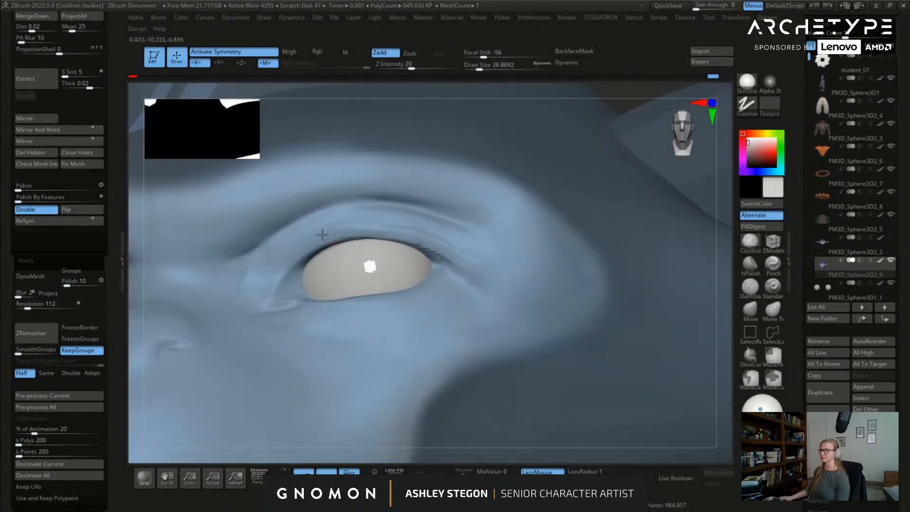
# Step: Sculpt the inner eye corner with fine clay strokes and smooth from there along the upper eyelid to the outer corner
pyautogui.moveTo(269, 293); pyautogui.dragTo(284, 274)
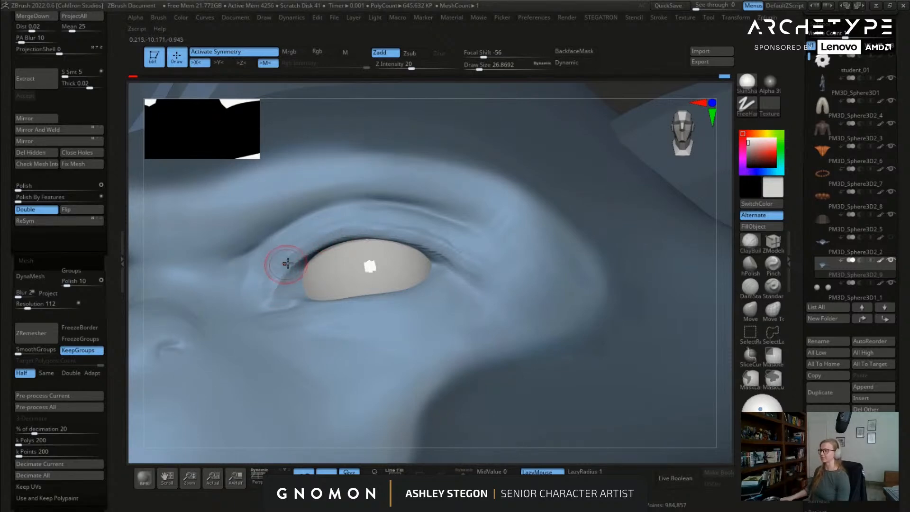
pyautogui.moveTo(244, 300); pyautogui.dragTo(271, 284, button='right')
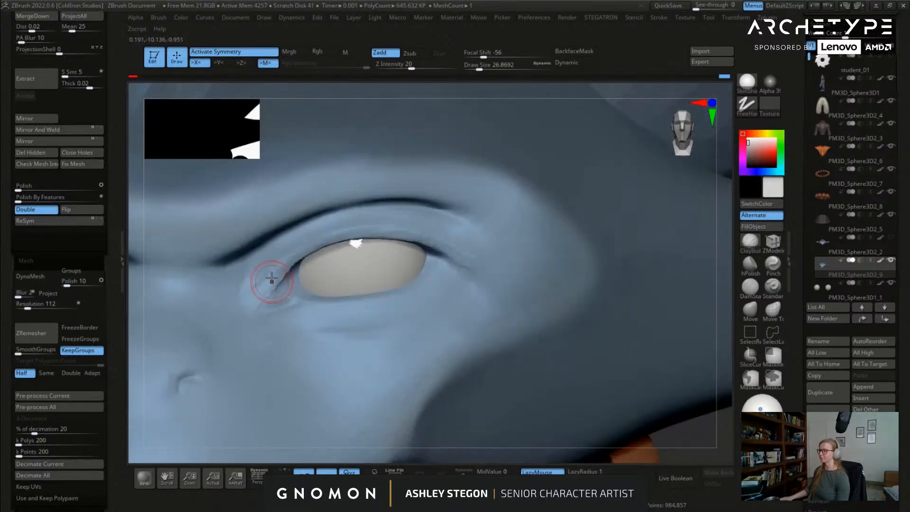
pyautogui.moveTo(288, 262)
pyautogui.keyDown('shift'); pyautogui.mouseDown()
pyautogui.moveTo(271, 279)
pyautogui.moveTo(320, 239)
pyautogui.mouseUp(); pyautogui.keyUp('shift')
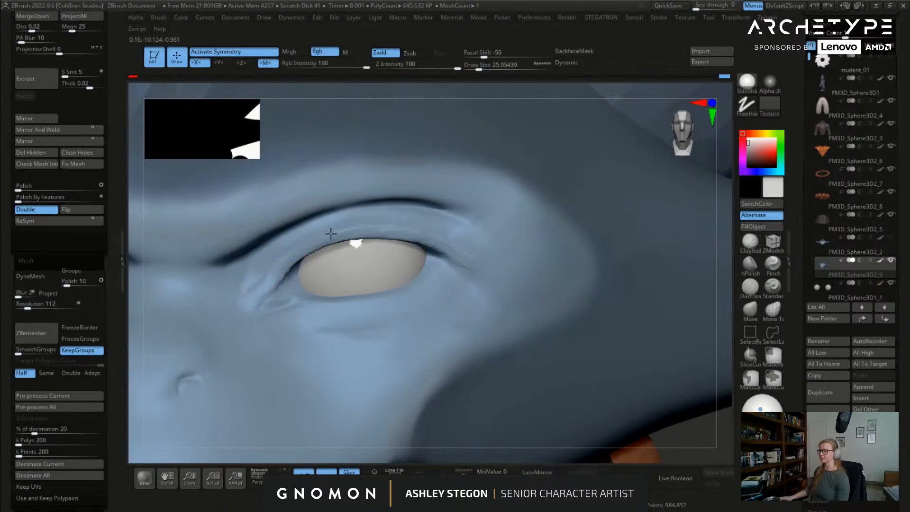
pyautogui.moveTo(402, 230)
pyautogui.keyDown('shift'); pyautogui.mouseDown()
pyautogui.moveTo(482, 266)
pyautogui.moveTo(491, 224)
pyautogui.moveTo(467, 237)
pyautogui.moveTo(477, 254)
pyautogui.moveTo(498, 233)
pyautogui.mouseUp(); pyautogui.keyUp('shift')
# Step: Flatten the upper eyelid with the hPolish brush at draw size about 41 and focal shift -60, smoothing the surrounding lid surfaces
pyautogui.press('s')
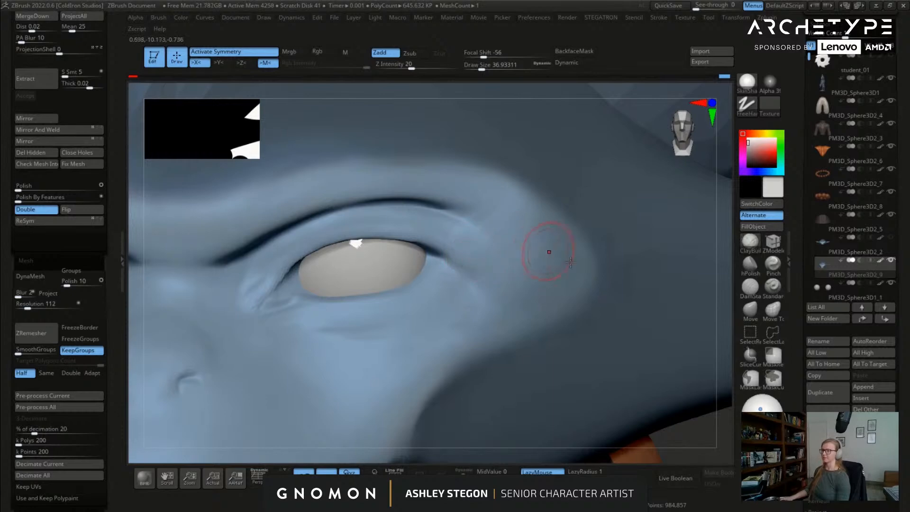
pyautogui.click(750, 262)
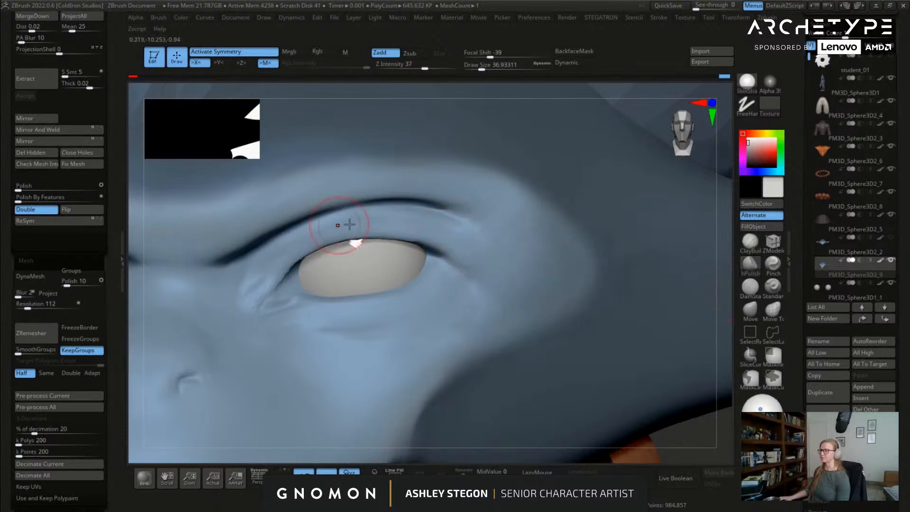
pyautogui.moveTo(342, 225); pyautogui.dragTo(372, 223, button='right')
pyautogui.press('s')
pyautogui.moveTo(371, 223); pyautogui.dragTo(368, 223)
pyautogui.press('s')
pyautogui.moveTo(285, 249); pyautogui.dragTo(317, 249)
pyautogui.moveTo(499, 51); pyautogui.dragTo(488, 52)
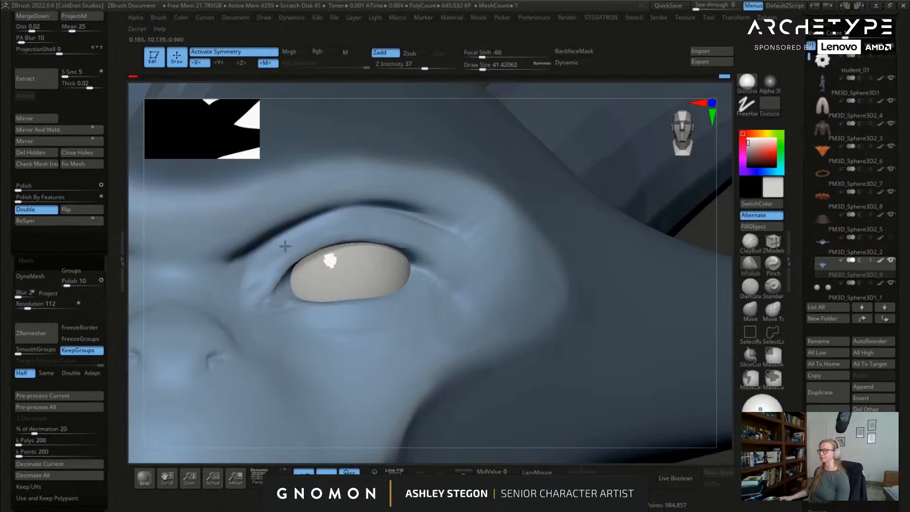
pyautogui.keyDown('ctrl'); pyautogui.moveTo(470, 262); pyautogui.dragTo(396, 232, button='right'); pyautogui.keyUp('ctrl')
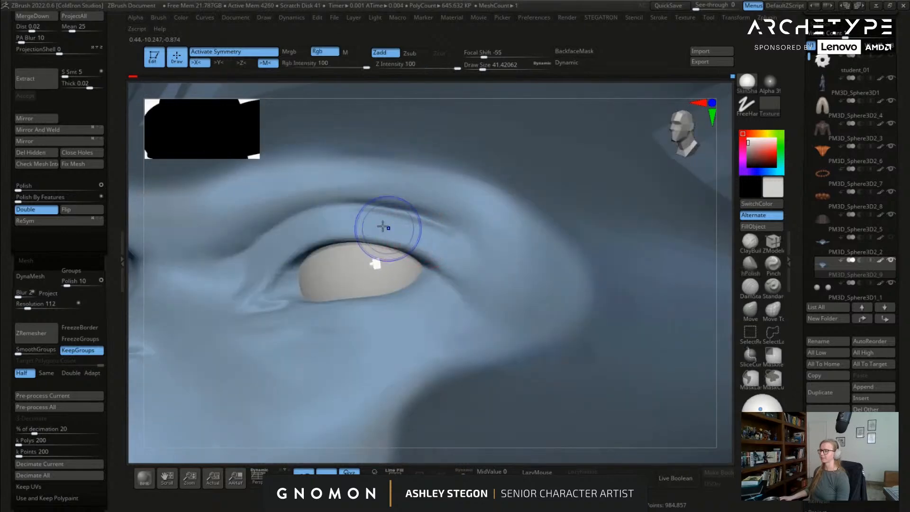
pyautogui.keyDown('ctrl'); pyautogui.moveTo(463, 203); pyautogui.dragTo(449, 286, button='right'); pyautogui.keyUp('ctrl')
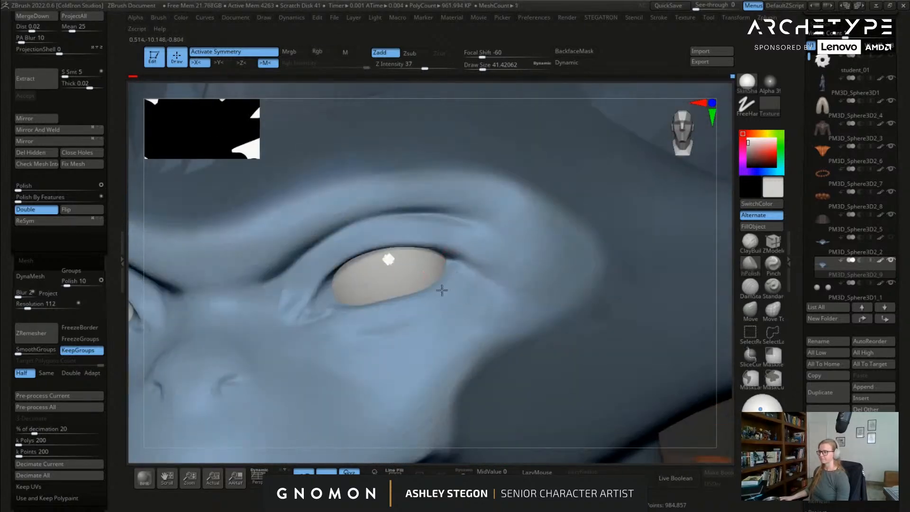
pyautogui.moveTo(343, 319); pyautogui.dragTo(436, 271, button='right')
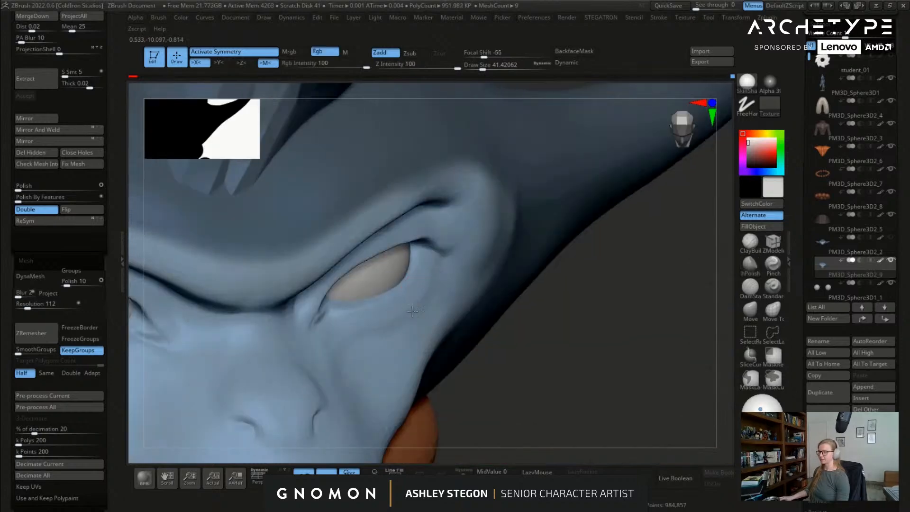
# Step: Build up the inner brow ridge with ClayBuildup at draw size about 77 and smooth the strokes
pyautogui.moveTo(351, 339); pyautogui.dragTo(521, 228, button='right')
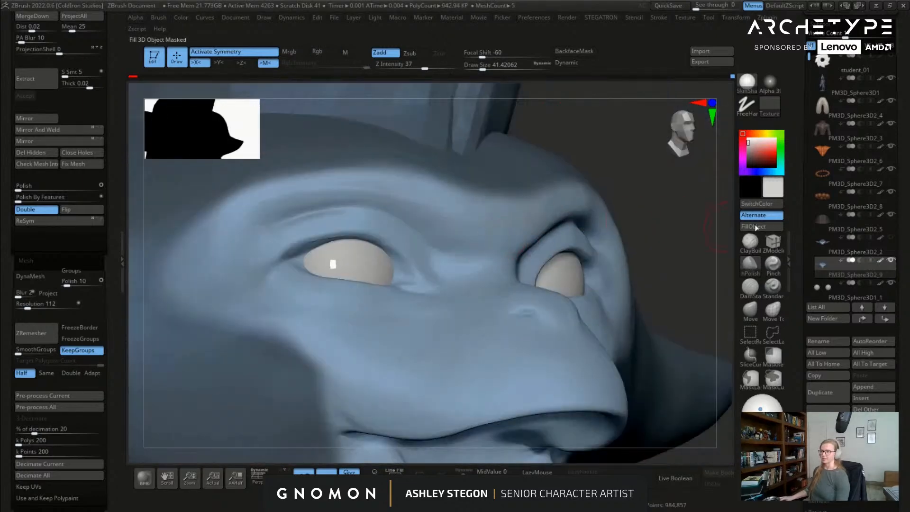
pyautogui.press('s')
pyautogui.moveTo(516, 228); pyautogui.dragTo(528, 228)
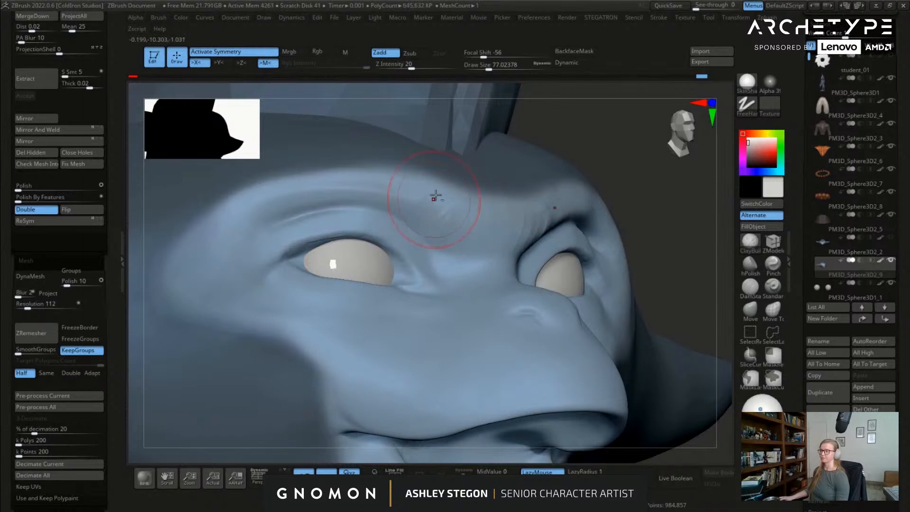
pyautogui.hotkey('ctrl', 'shift')
pyautogui.moveTo(456, 162)
pyautogui.mouseDown(button='right')
pyautogui.moveTo(403, 185)
pyautogui.moveTo(484, 210)
pyautogui.moveTo(473, 206)
pyautogui.mouseUp(button='right')
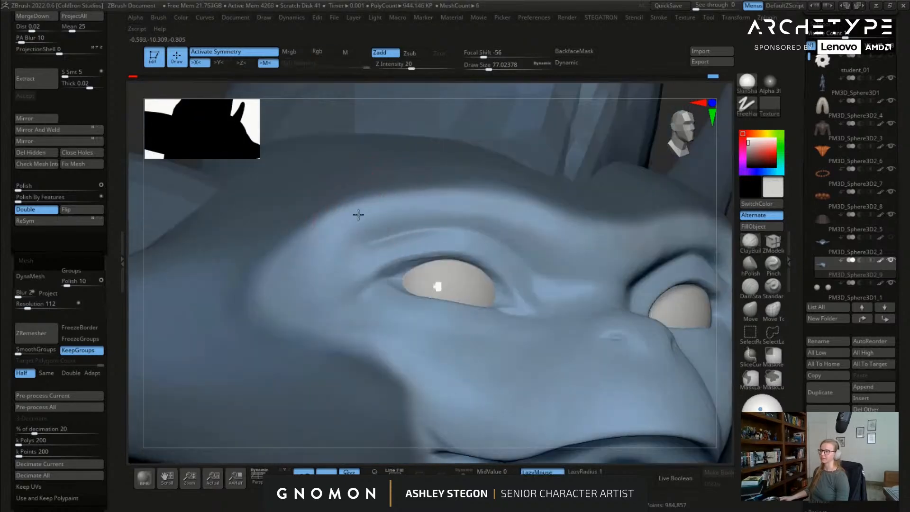
pyautogui.moveTo(469, 218); pyautogui.dragTo(574, 235, button='right')
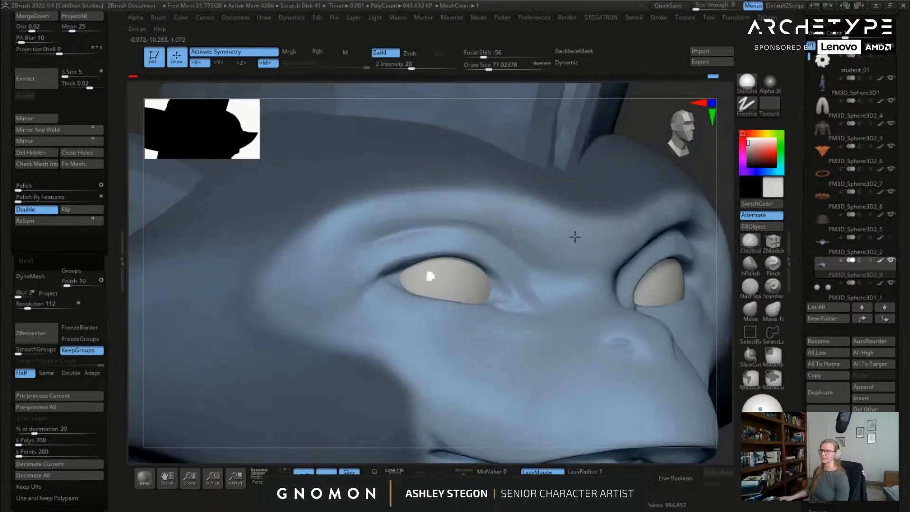
pyautogui.moveTo(563, 233)
pyautogui.mouseDown()
pyautogui.moveTo(533, 237)
pyautogui.moveTo(467, 210)
pyautogui.mouseUp()
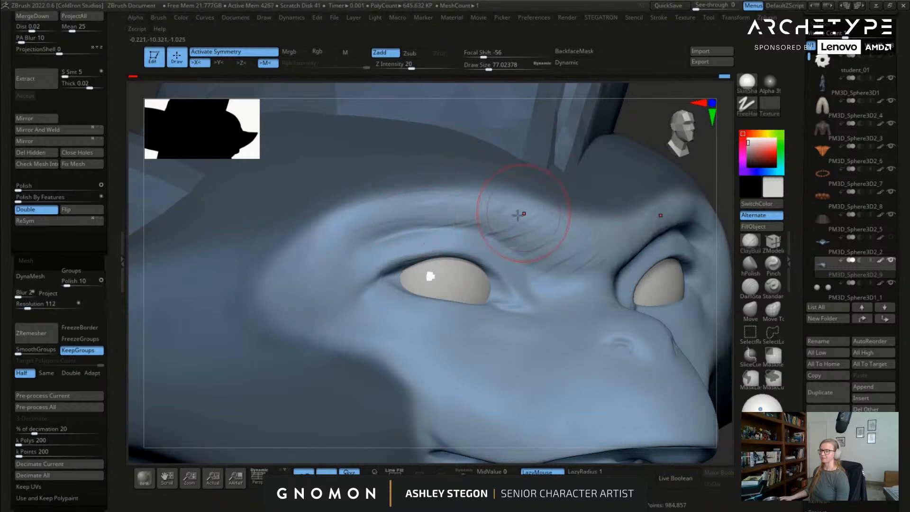
pyautogui.keyDown('shift'); pyautogui.moveTo(524, 207); pyautogui.dragTo(565, 249); pyautogui.keyUp('shift')
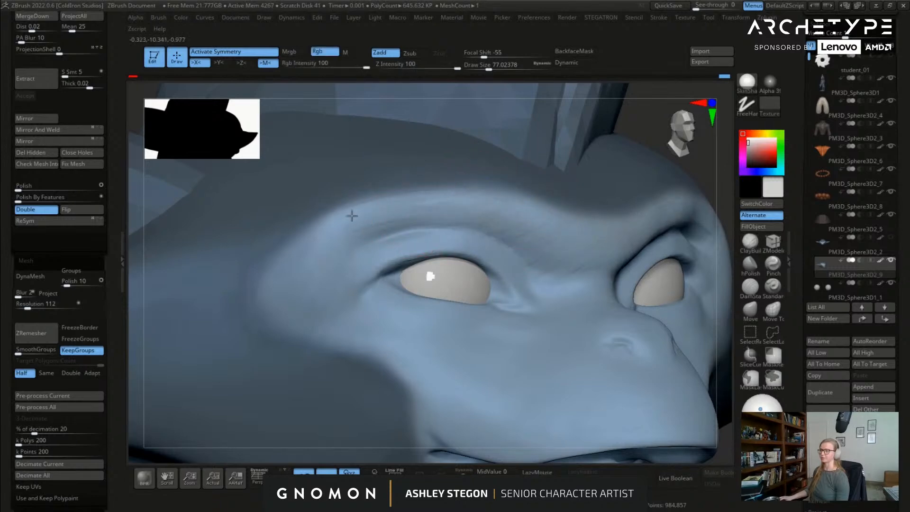
# Step: Refine the inner eye corners and brow fold with clay strokes at draw sizes between about 37 and 59, smoothing the upper lid and brow
pyautogui.moveTo(360, 206); pyautogui.dragTo(385, 213, button='right')
pyautogui.moveTo(592, 293); pyautogui.dragTo(433, 237, button='right')
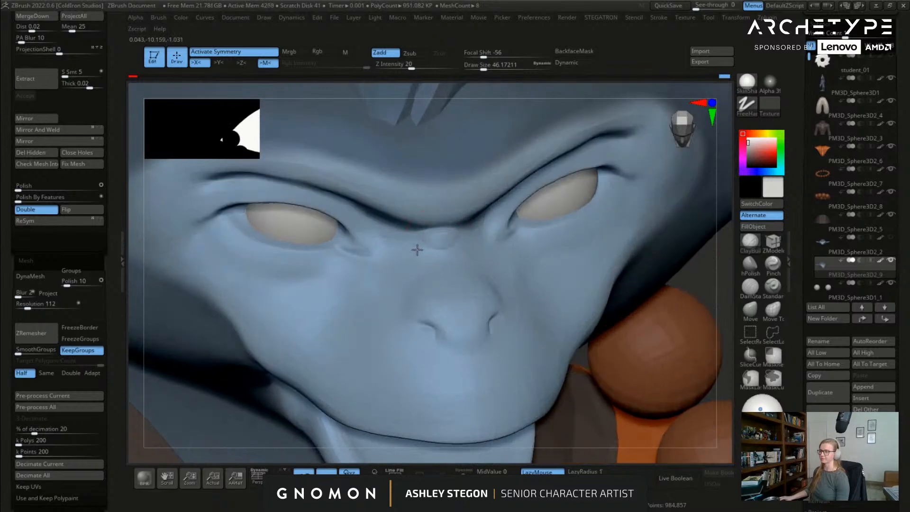
pyautogui.moveTo(454, 274)
pyautogui.mouseDown(button='right')
pyautogui.moveTo(386, 226)
pyautogui.moveTo(400, 252)
pyautogui.mouseUp(button='right')
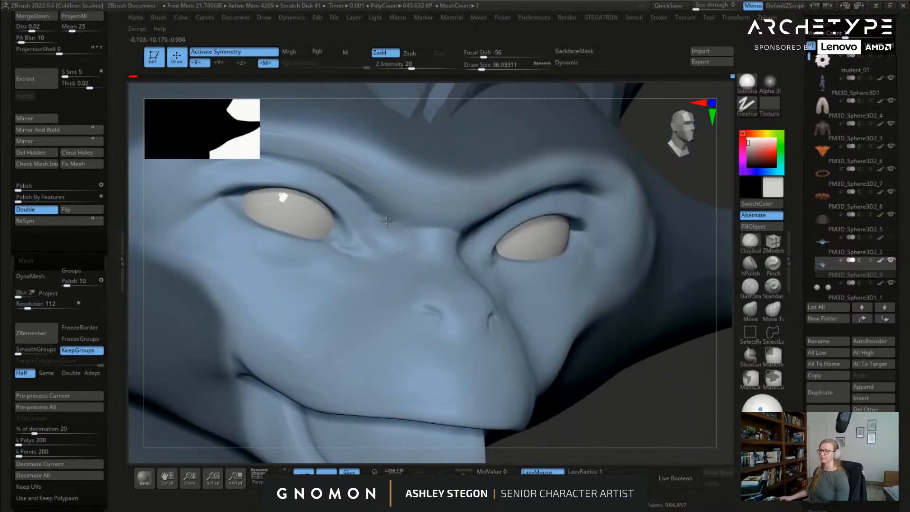
pyautogui.moveTo(406, 235)
pyautogui.mouseDown(button='right')
pyautogui.moveTo(498, 244)
pyautogui.moveTo(521, 254)
pyautogui.moveTo(523, 268)
pyautogui.moveTo(488, 248)
pyautogui.moveTo(437, 240)
pyautogui.mouseUp(button='right')
pyautogui.keyDown('shift'); pyautogui.moveTo(417, 202); pyautogui.dragTo(420, 170); pyautogui.keyUp('shift')
pyautogui.moveTo(421, 172)
pyautogui.keyDown('alt'); pyautogui.mouseDown(button='right')
pyautogui.moveTo(472, 191)
pyautogui.moveTo(486, 218)
pyautogui.mouseUp(button='right'); pyautogui.keyUp('alt')
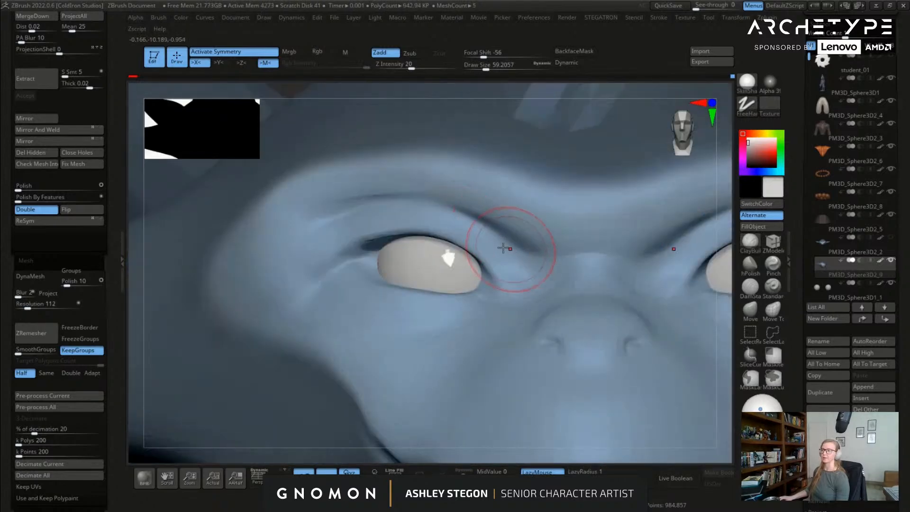
pyautogui.moveTo(516, 248); pyautogui.dragTo(475, 219, button='right')
pyautogui.keyDown('shift'); pyautogui.moveTo(407, 195); pyautogui.dragTo(374, 190); pyautogui.keyUp('shift')
pyautogui.moveTo(504, 184)
pyautogui.keyDown('shift'); pyautogui.mouseDown()
pyautogui.moveTo(536, 210)
pyautogui.moveTo(610, 235)
pyautogui.moveTo(548, 254)
pyautogui.mouseUp(); pyautogui.keyUp('shift')
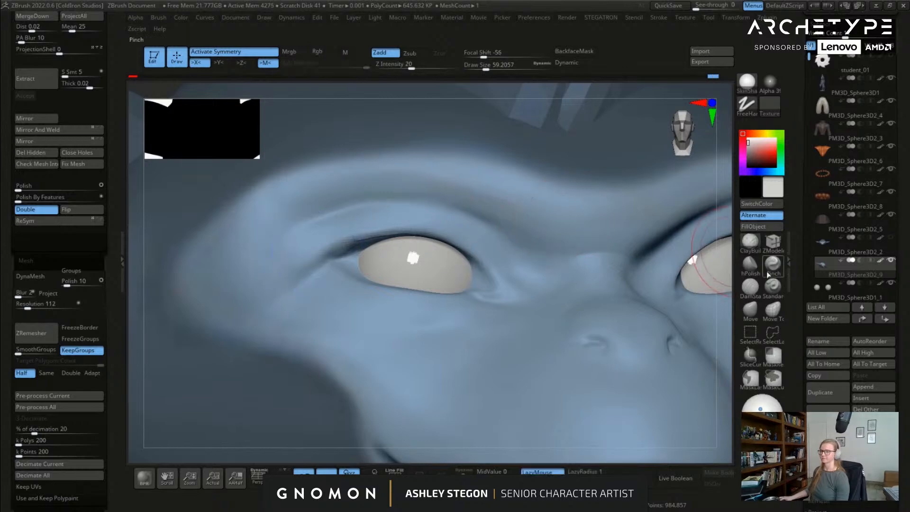
# Step: Carve a sharper crease between the upper eyelid and brow toward the nose with DamStandard at draw size about 59, smoothing the outer fold
pyautogui.click(750, 285)
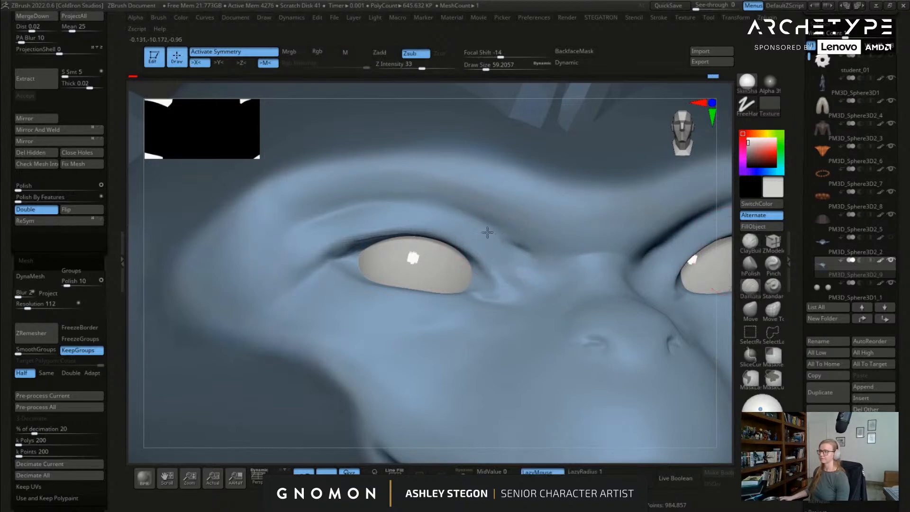
pyautogui.moveTo(323, 224); pyautogui.dragTo(343, 216, button='right')
pyautogui.moveTo(306, 225)
pyautogui.keyDown('shift'); pyautogui.mouseDown()
pyautogui.moveTo(443, 202)
pyautogui.moveTo(372, 209)
pyautogui.moveTo(406, 203)
pyautogui.mouseUp(); pyautogui.keyUp('shift')
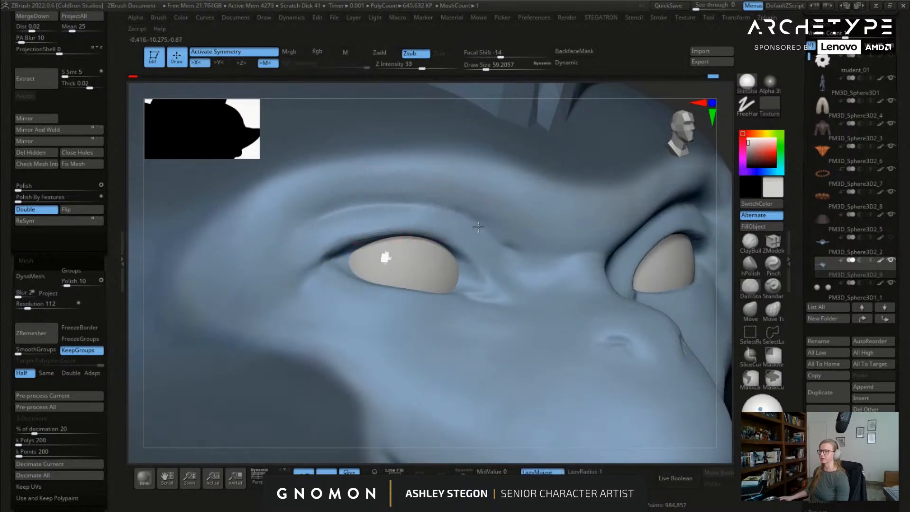
pyautogui.moveTo(540, 264); pyautogui.dragTo(513, 260, button='right')
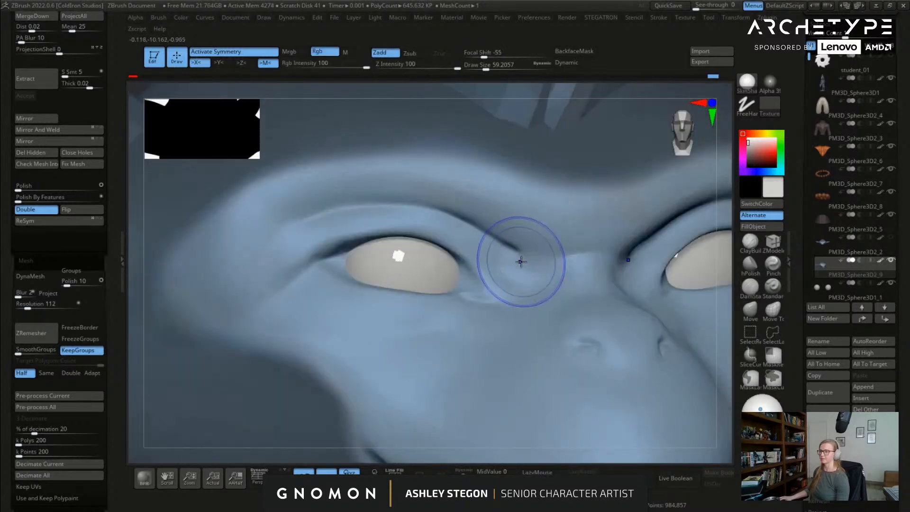
# Step: Examine the eyelids, brow creases and overall head shape from several angles
pyautogui.moveTo(401, 255)
pyautogui.mouseDown(button='right')
pyautogui.moveTo(312, 256)
pyautogui.moveTo(335, 248)
pyautogui.moveTo(368, 266)
pyautogui.mouseUp(button='right')
pyautogui.moveTo(429, 280)
pyautogui.mouseDown(button='right')
pyautogui.moveTo(462, 262)
pyautogui.moveTo(402, 258)
pyautogui.moveTo(574, 295)
pyautogui.moveTo(492, 265)
pyautogui.moveTo(540, 277)
pyautogui.moveTo(552, 266)
pyautogui.mouseUp(button='right')
pyautogui.press('s')
pyautogui.moveTo(489, 254); pyautogui.dragTo(495, 255)
pyautogui.moveTo(495, 258)
pyautogui.mouseDown(button='right')
pyautogui.moveTo(549, 269)
pyautogui.moveTo(502, 271)
pyautogui.moveTo(545, 273)
pyautogui.mouseUp(button='right')
pyautogui.keyDown('alt'); pyautogui.moveTo(545, 272); pyautogui.dragTo(430, 269, button='right'); pyautogui.keyUp('alt')
pyautogui.moveTo(495, 258); pyautogui.dragTo(483, 279, button='right')
pyautogui.moveTo(483, 280); pyautogui.dragTo(445, 266, button='right')
pyautogui.moveTo(495, 242)
pyautogui.mouseDown(button='right')
pyautogui.moveTo(540, 248)
pyautogui.moveTo(467, 265)
pyautogui.moveTo(397, 264)
pyautogui.moveTo(410, 243)
pyautogui.moveTo(396, 242)
pyautogui.mouseUp(button='right')
# Step: Select the eyeballs, scale them uniformly by factors of about 1.05 and 0.95, and return to draw mode
pyautogui.click(751, 313)
pyautogui.keyDown('alt'); pyautogui.click(424, 241); pyautogui.keyUp('alt')
pyautogui.press('w')
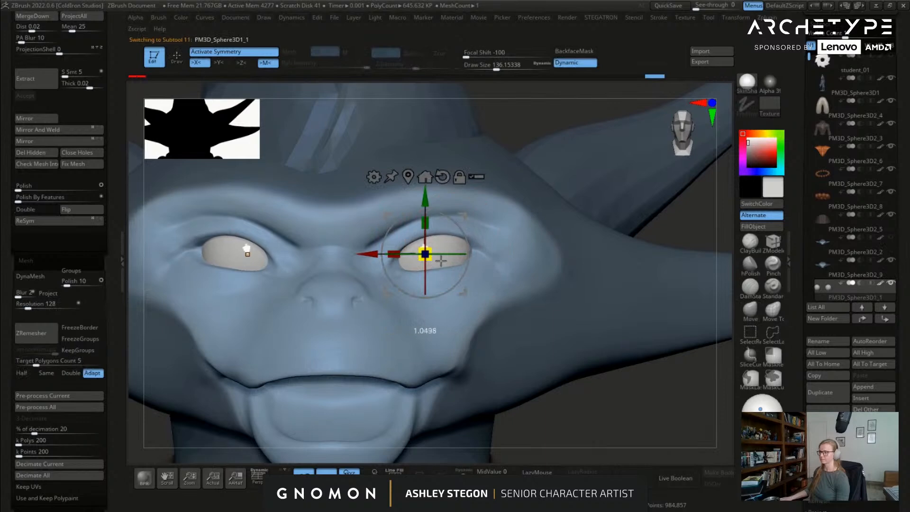
pyautogui.moveTo(363, 258); pyautogui.dragTo(397, 261, button='right')
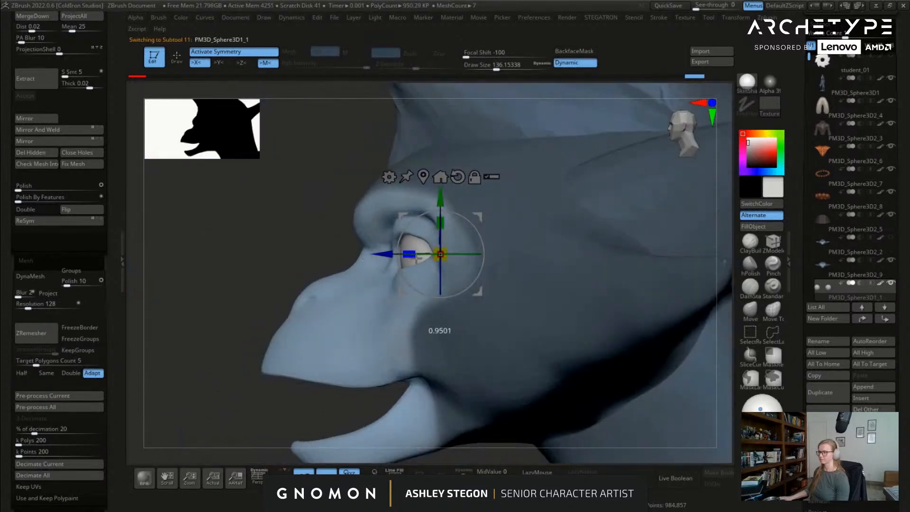
pyautogui.press('q')
pyautogui.moveTo(403, 246)
pyautogui.mouseDown(button='right')
pyautogui.moveTo(394, 242)
pyautogui.moveTo(465, 264)
pyautogui.mouseUp(button='right')
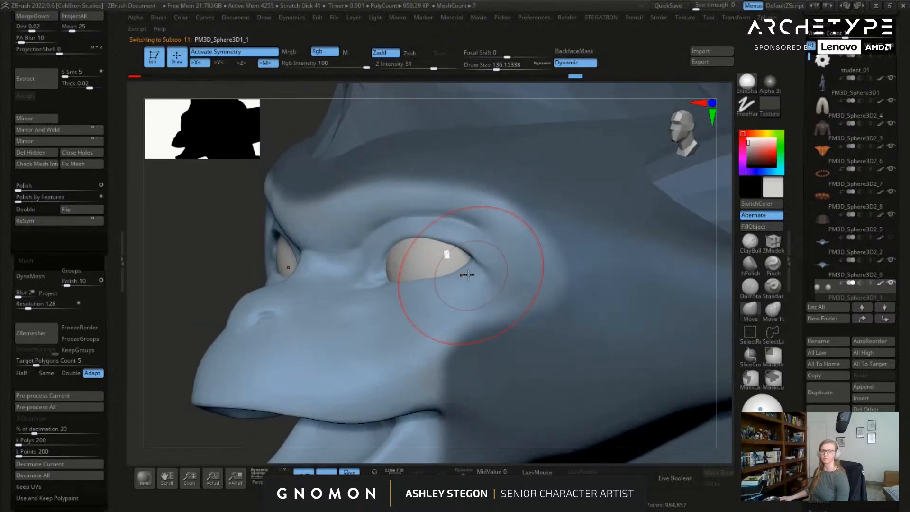
# Step: Make the head the active subtool and reduce the Move brush draw size to about 51 for work around the eye corners
pyautogui.keyDown('alt'); pyautogui.click(458, 234); pyautogui.keyUp('alt')
pyautogui.moveTo(457, 234); pyautogui.dragTo(471, 231, button='right')
pyautogui.keyDown('alt'); pyautogui.click(430, 252); pyautogui.keyUp('alt')
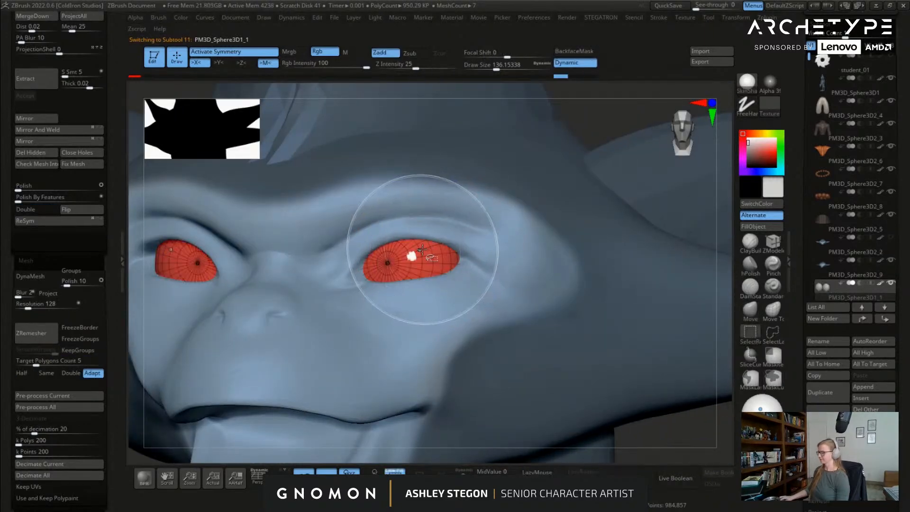
pyautogui.keyDown('alt'); pyautogui.click(437, 226); pyautogui.keyUp('alt')
pyautogui.hotkey('shift', 'f')
pyautogui.moveTo(437, 226)
pyautogui.mouseDown(button='right')
pyautogui.moveTo(429, 232)
pyautogui.moveTo(431, 224)
pyautogui.moveTo(457, 245)
pyautogui.mouseUp(button='right')
pyautogui.press('s')
pyautogui.moveTo(457, 247); pyautogui.dragTo(446, 247)
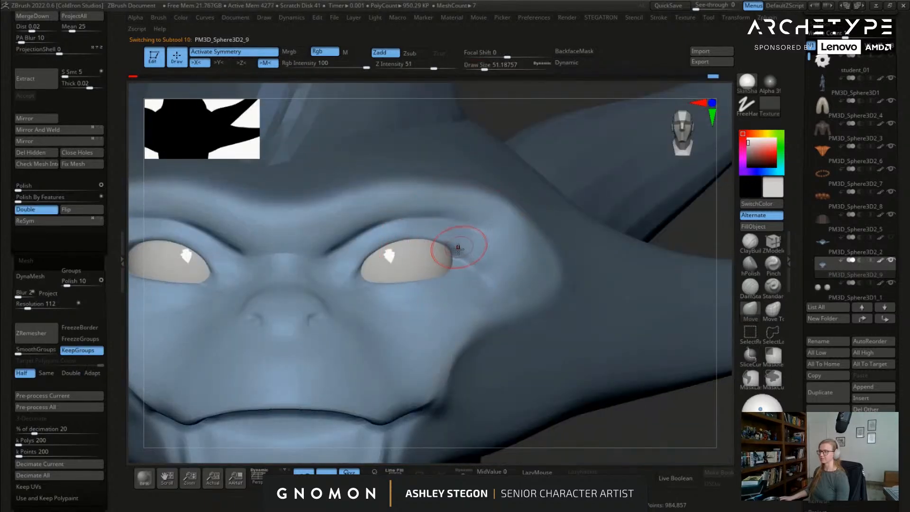
pyautogui.moveTo(418, 270); pyautogui.dragTo(534, 283, button='right')
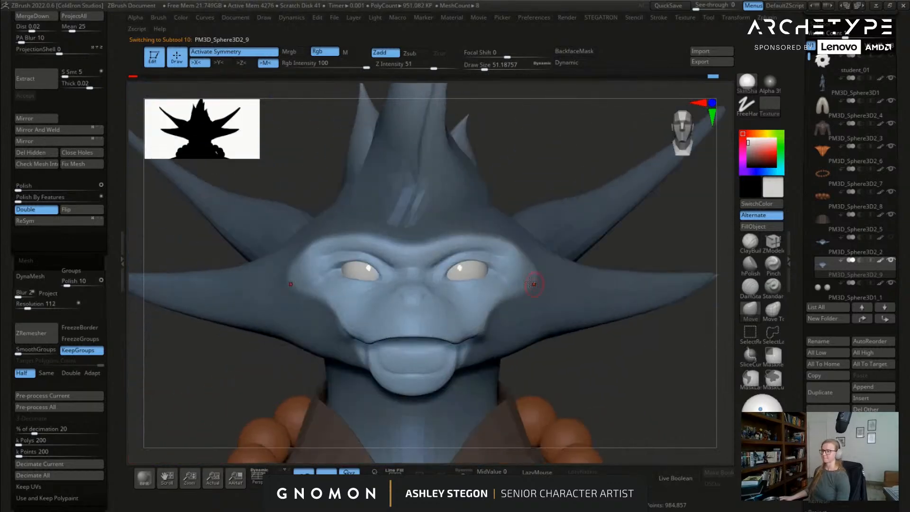
pyautogui.moveTo(474, 230); pyautogui.dragTo(457, 329, button='right')
pyautogui.moveTo(437, 278); pyautogui.dragTo(435, 274, button='right')
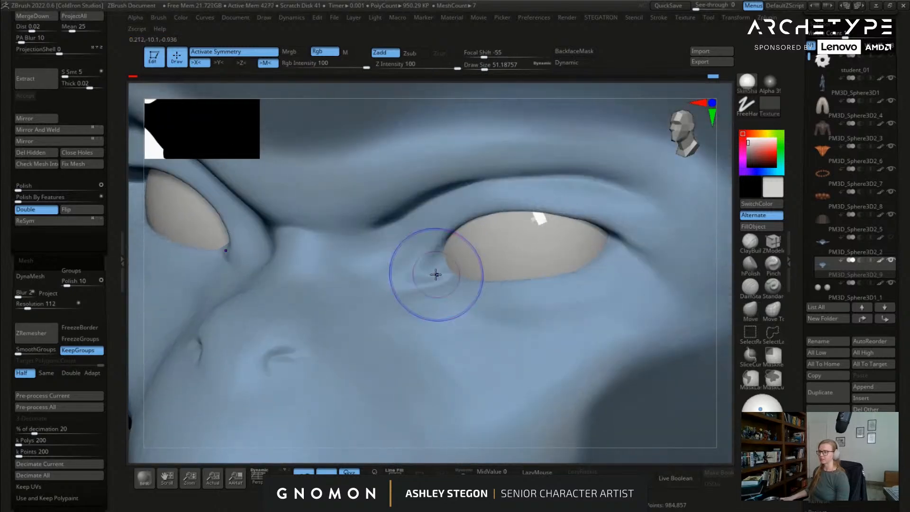
# Step: Isolate the head mesh to expose the eye socket, check its polygroup wireframe and reduce the draw size to about 39
pyautogui.hotkey('shift', 'f')
pyautogui.hotkey('shift', 'f')
pyautogui.moveTo(434, 441); pyautogui.dragTo(433, 298, button='right')
pyautogui.hotkey('shift', 'f')
pyautogui.press('s')
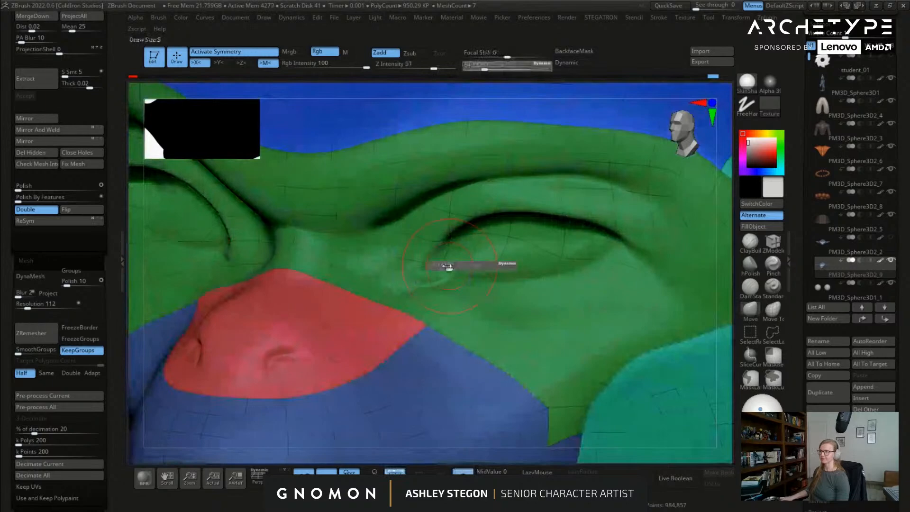
pyautogui.hotkey('shift', 'f')
# Step: Undo the first mask attempt and mask a small oval at the inner eye corner with draw size about 18
pyautogui.click(771, 356)
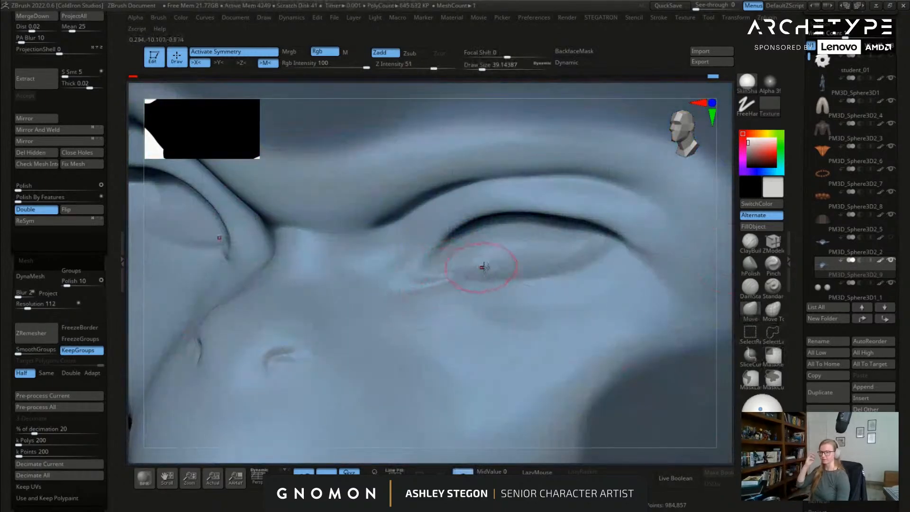
pyautogui.moveTo(446, 260)
pyautogui.keyDown('ctrl'); pyautogui.mouseDown()
pyautogui.moveTo(426, 254)
pyautogui.moveTo(437, 254)
pyautogui.moveTo(438, 267)
pyautogui.mouseUp(); pyautogui.keyUp('ctrl')
pyautogui.press('s')
pyautogui.moveTo(447, 258); pyautogui.dragTo(434, 254, button='right')
pyautogui.hotkey('ctrl', 'z')
pyautogui.press('s')
pyautogui.moveTo(443, 263); pyautogui.dragTo(437, 263)
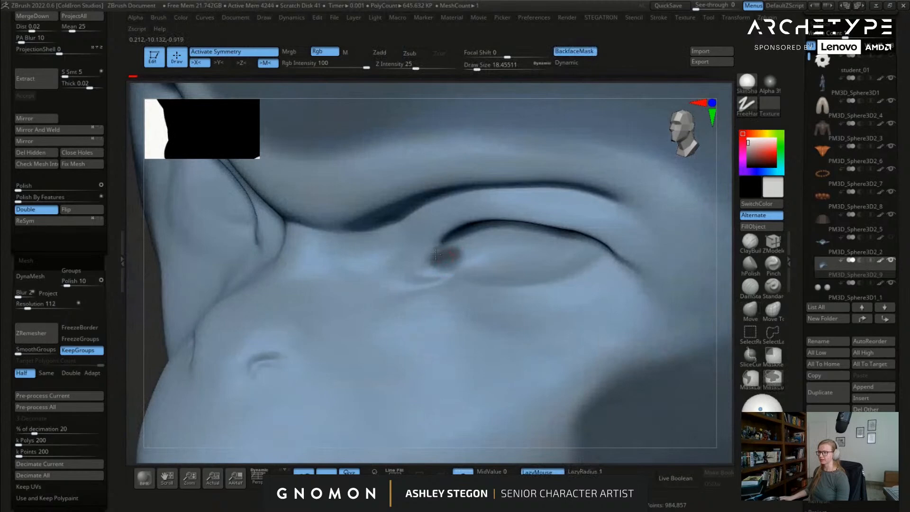
pyautogui.keyDown('ctrl'); pyautogui.moveTo(464, 250); pyautogui.dragTo(469, 256); pyautogui.keyUp('ctrl')
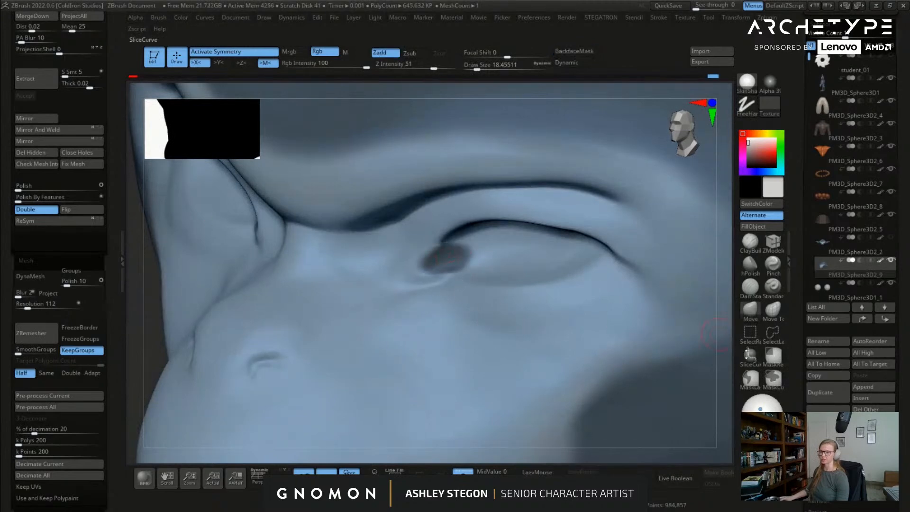
# Step: Open the subtool Extract settings and preview an extraction of the masked eye corners with thickness 0.02
pyautogui.scroll(-5, 826, 353)
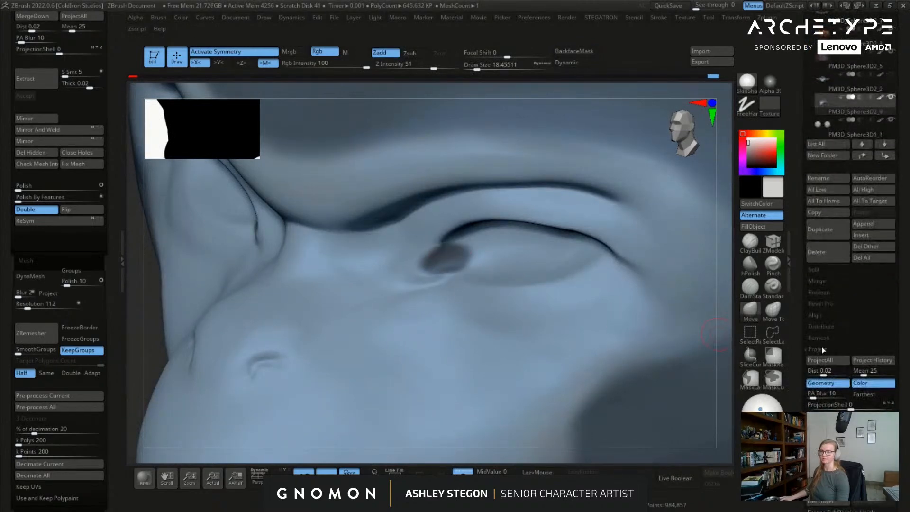
pyautogui.click(819, 349)
pyautogui.click(820, 388)
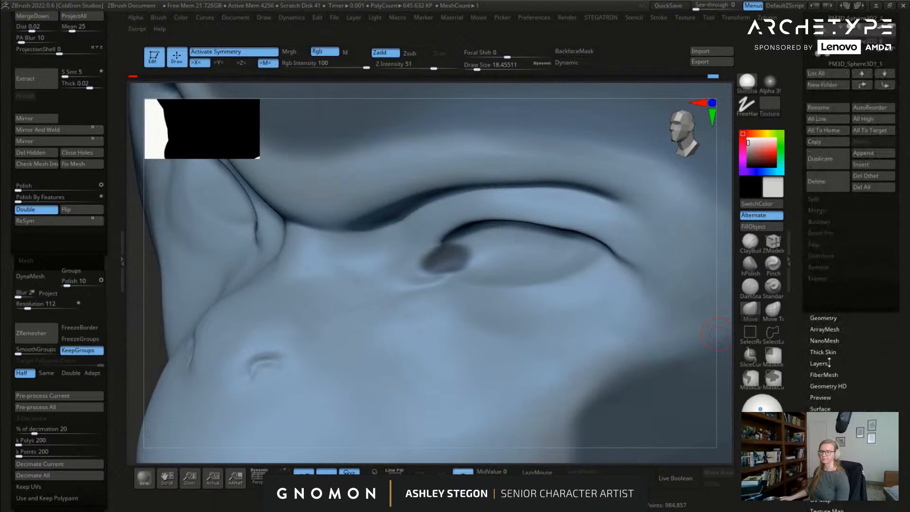
pyautogui.click(818, 302)
pyautogui.click(824, 317)
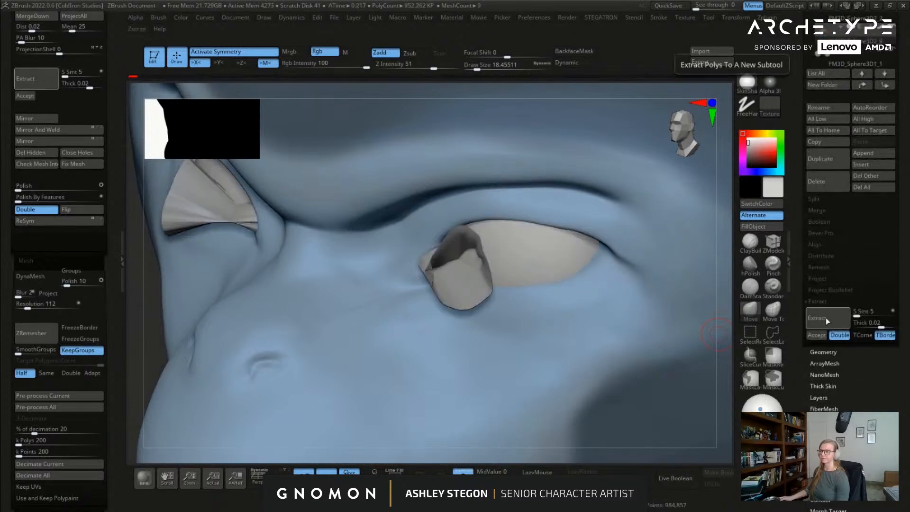
# Step: Set the extract thickness to 0.00008, extract the masked eye corners again and accept them as a new subtool
pyautogui.click(873, 326)
pyautogui.moveTo(874, 326); pyautogui.dragTo(871, 325)
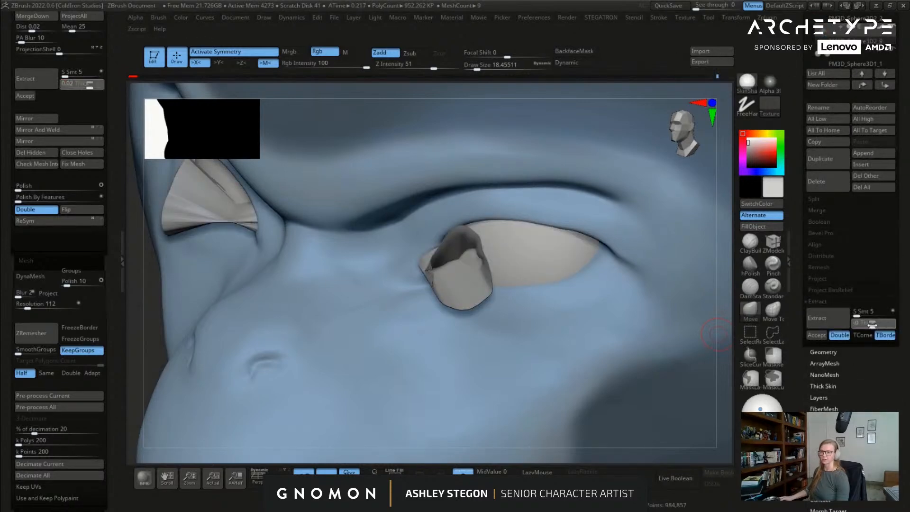
pyautogui.click(876, 326)
pyautogui.click(831, 326)
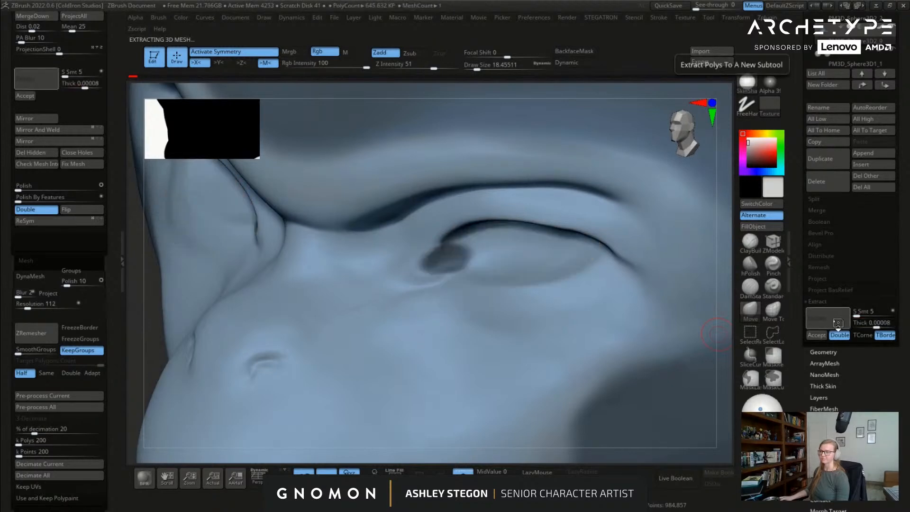
pyautogui.click(815, 333)
pyautogui.moveTo(493, 326); pyautogui.dragTo(473, 329)
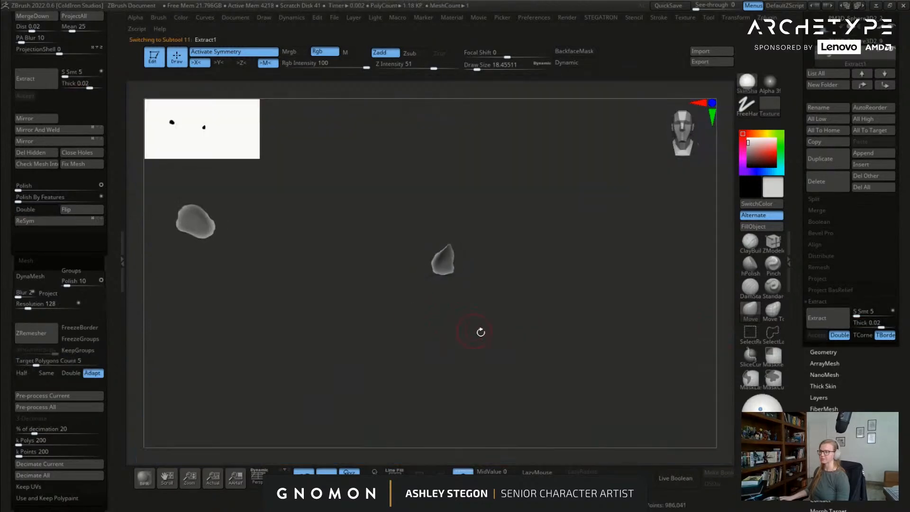
# Step: Show all subtools again and shape the extracted inner corner pieces against the eyeballs with the Move brush at draw size about 27
pyautogui.click(464, 471)
pyautogui.moveTo(449, 258); pyautogui.dragTo(431, 261, button='right')
pyautogui.press('s')
pyautogui.moveTo(432, 260)
pyautogui.mouseDown()
pyautogui.moveTo(449, 254)
pyautogui.moveTo(460, 265)
pyautogui.mouseUp()
pyautogui.moveTo(459, 271); pyautogui.dragTo(476, 262, button='right')
pyautogui.moveTo(452, 261)
pyautogui.mouseDown()
pyautogui.moveTo(438, 259)
pyautogui.moveTo(469, 257)
pyautogui.moveTo(444, 261)
pyautogui.moveTo(447, 249)
pyautogui.moveTo(453, 269)
pyautogui.mouseUp()
pyautogui.hotkey('ctrl', 'z')
pyautogui.hotkey('ctrl', 'shift', 'z')
pyautogui.press('s')
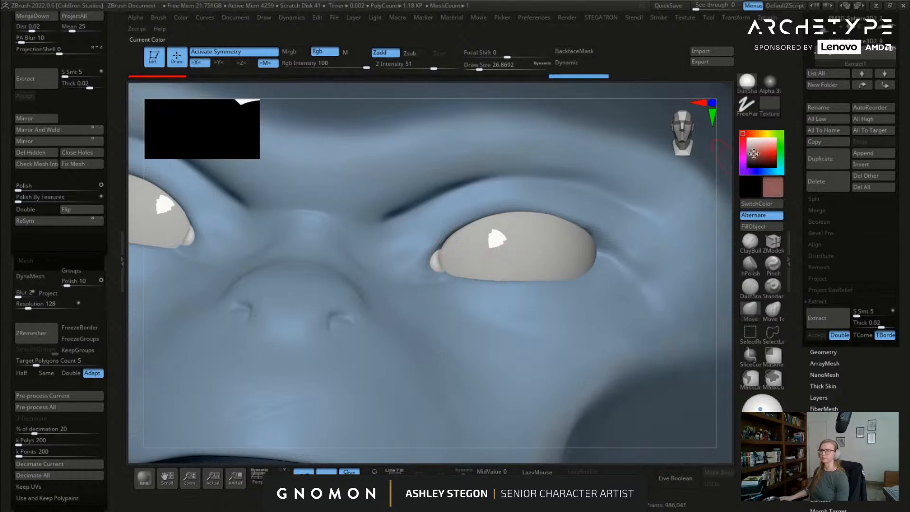
# Step: Choose a muted blue-grey color and fill the extracted eye corner pieces with it
pyautogui.moveTo(754, 156); pyautogui.dragTo(752, 152)
pyautogui.moveTo(743, 152); pyautogui.dragTo(764, 176)
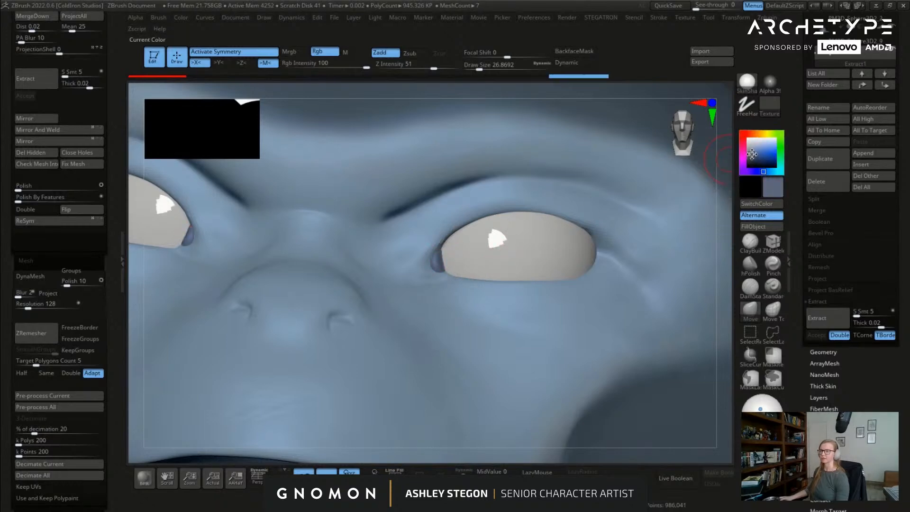
pyautogui.click(760, 227)
pyautogui.moveTo(638, 217); pyautogui.dragTo(481, 289, button='right')
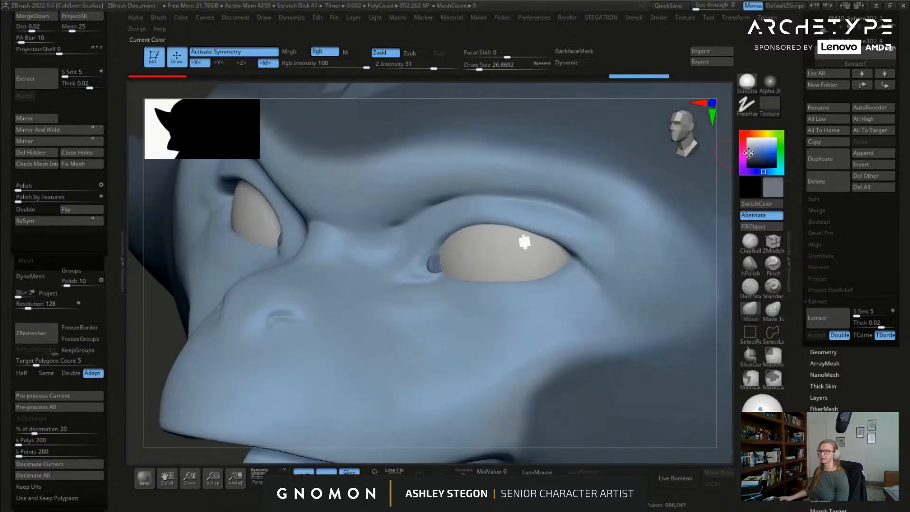
# Step: Adjust the fit of the inner eye corner pieces between eyelids and eyeballs with the Move brush at draw size about 33
pyautogui.moveTo(605, 223); pyautogui.dragTo(733, 173, button='right')
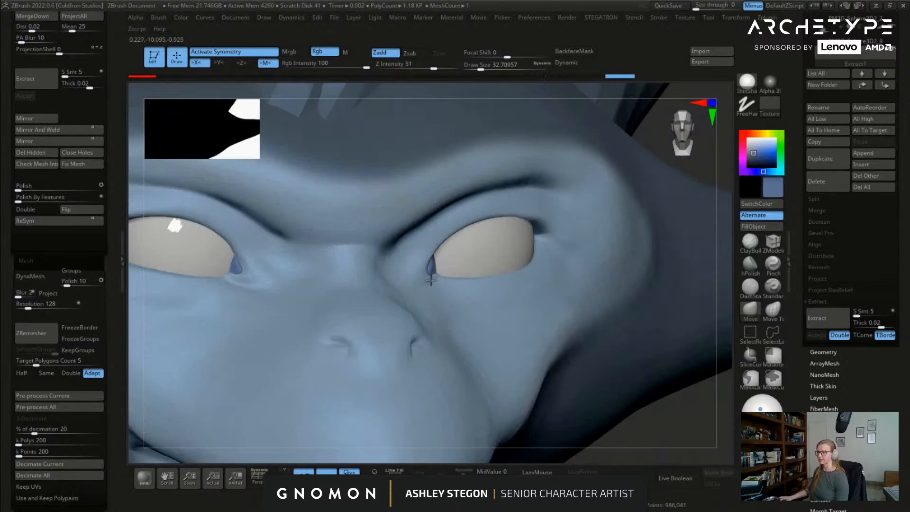
pyautogui.moveTo(430, 280); pyautogui.dragTo(365, 260, button='right')
pyautogui.moveTo(433, 263); pyautogui.dragTo(429, 259)
pyautogui.moveTo(429, 258)
pyautogui.mouseDown(button='right')
pyautogui.moveTo(469, 240)
pyautogui.moveTo(516, 246)
pyautogui.mouseUp(button='right')
pyautogui.moveTo(433, 265); pyautogui.dragTo(431, 259)
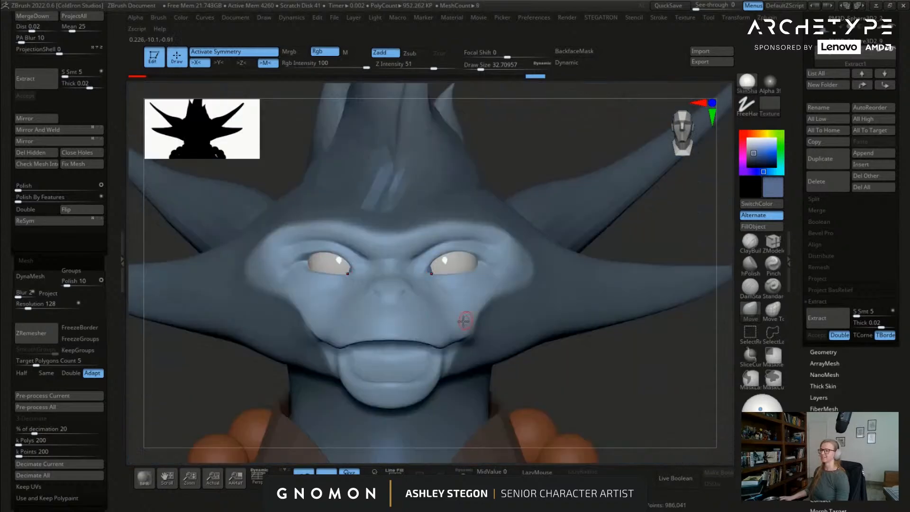
# Step: Adjust the inner eye corner pieces with the Move brush at draw size about 94 and select the head subtool
pyautogui.moveTo(463, 319); pyautogui.dragTo(478, 297, button='right')
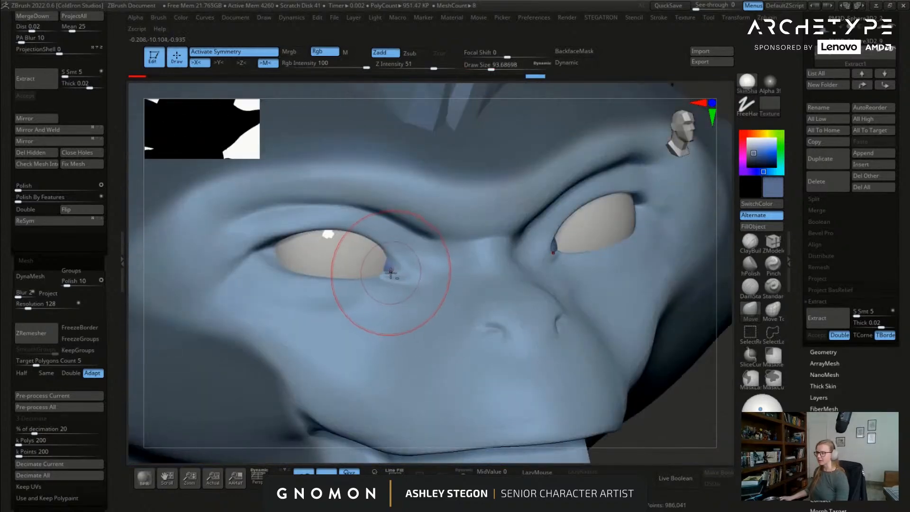
pyautogui.moveTo(390, 268)
pyautogui.mouseDown()
pyautogui.moveTo(392, 286)
pyautogui.moveTo(400, 284)
pyautogui.mouseUp()
pyautogui.keyDown('alt'); pyautogui.click(390, 266); pyautogui.keyUp('alt')
pyautogui.press('s')
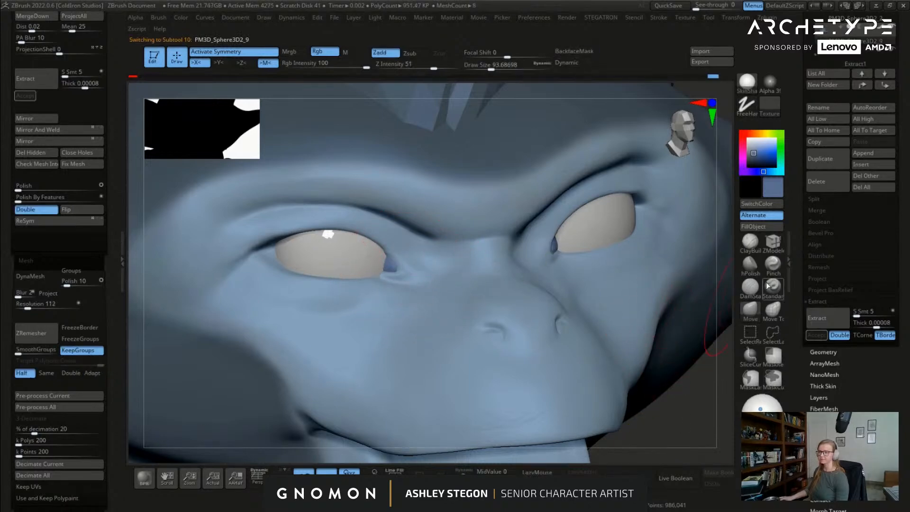
# Step: Build up and smooth the upper eyelids toward the inner and outer eye corners with ClayBuildup at draw sizes of about 23 and 35
pyautogui.click(748, 247)
pyautogui.moveTo(404, 260); pyautogui.dragTo(441, 262, button='right')
pyautogui.press('s')
pyautogui.moveTo(405, 260); pyautogui.dragTo(397, 260)
pyautogui.keyDown('alt'); pyautogui.moveTo(398, 260); pyautogui.dragTo(497, 292, button='right'); pyautogui.keyUp('alt')
pyautogui.moveTo(498, 291)
pyautogui.mouseDown(button='right')
pyautogui.moveTo(455, 275)
pyautogui.moveTo(492, 295)
pyautogui.mouseUp(button='right')
pyautogui.press('s')
pyautogui.moveTo(491, 296); pyautogui.dragTo(486, 295)
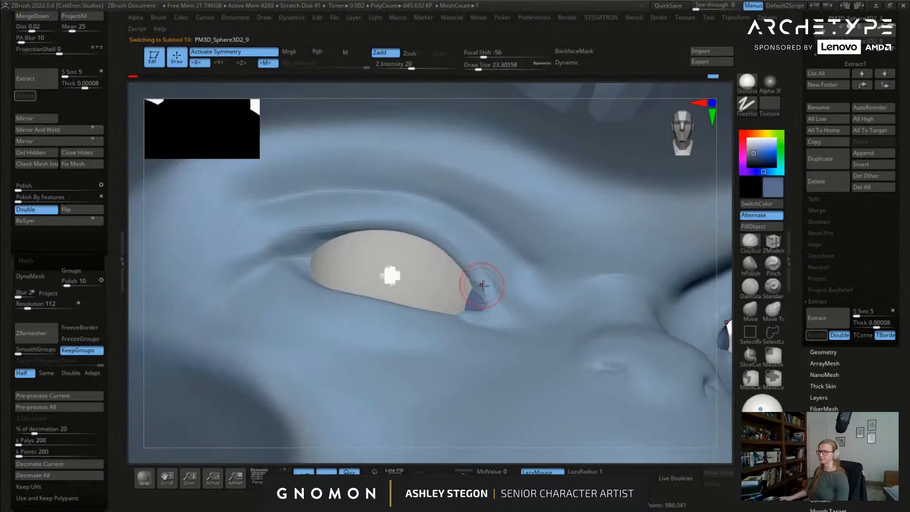
pyautogui.moveTo(476, 242); pyautogui.dragTo(502, 299)
pyautogui.moveTo(436, 232); pyautogui.dragTo(503, 286)
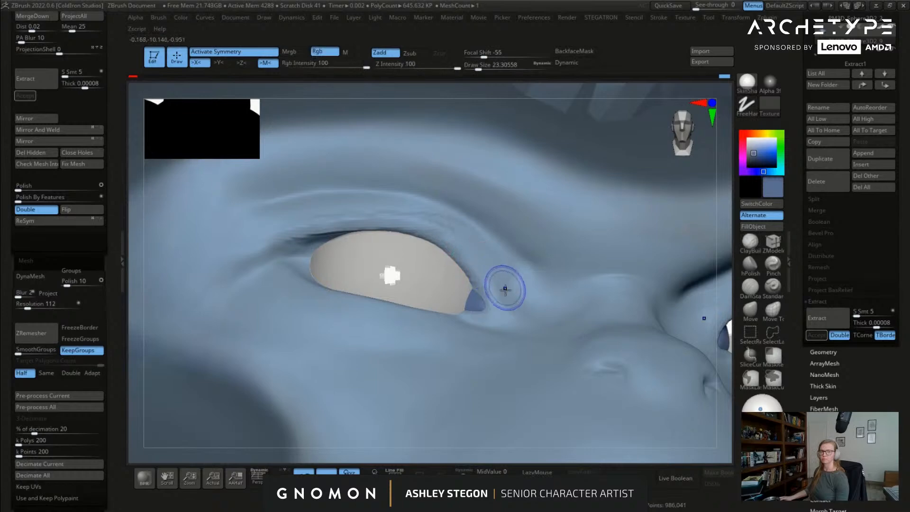
pyautogui.moveTo(251, 242); pyautogui.dragTo(319, 231)
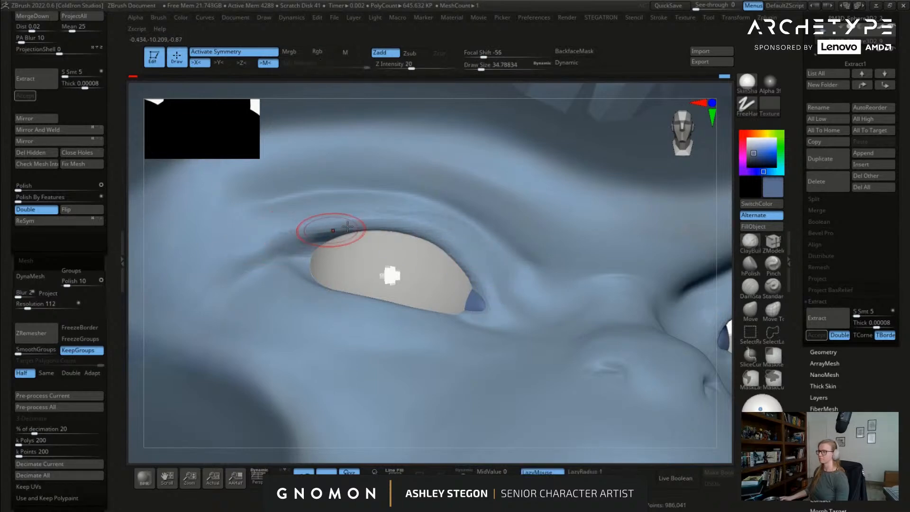
pyautogui.moveTo(258, 243); pyautogui.dragTo(334, 232)
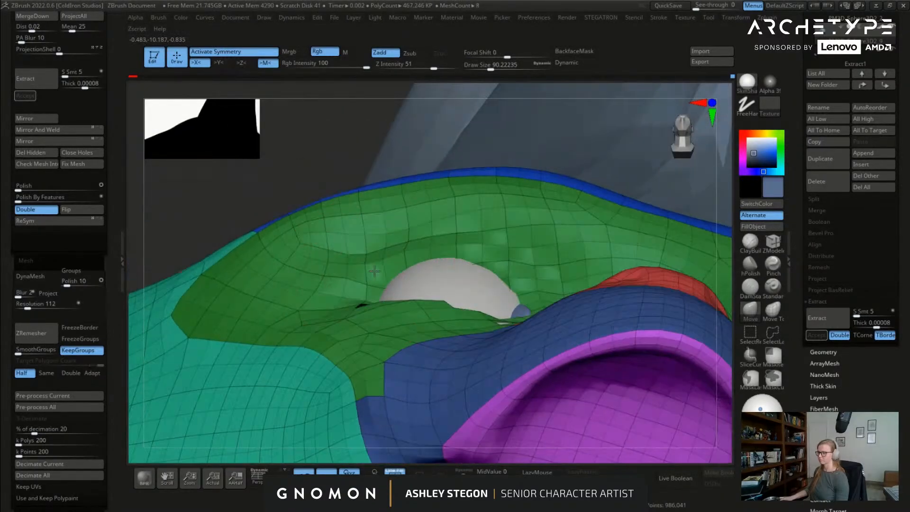
# Step: Carve a crease along the lower eyelid from the inner eye corner with DamStandard at draw size about 29
pyautogui.moveTo(367, 273); pyautogui.dragTo(358, 270, button='right')
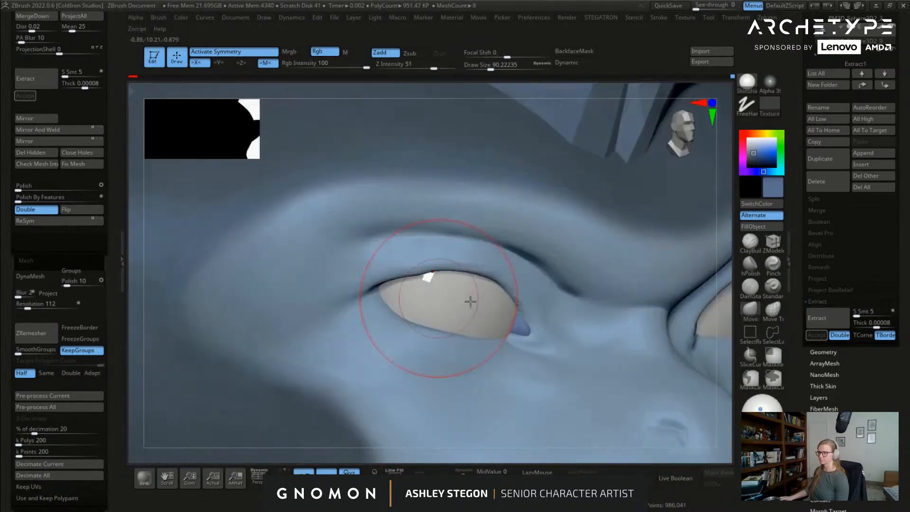
pyautogui.click(751, 293)
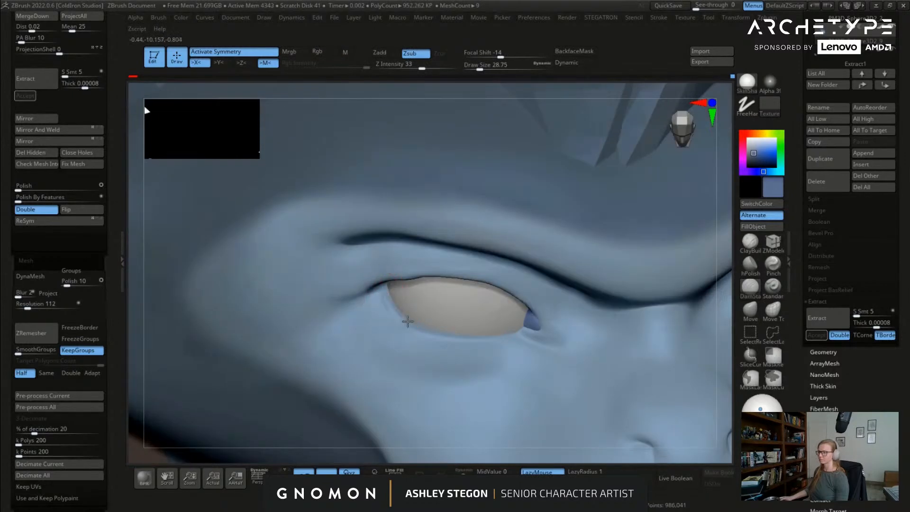
pyautogui.moveTo(524, 331); pyautogui.dragTo(471, 341)
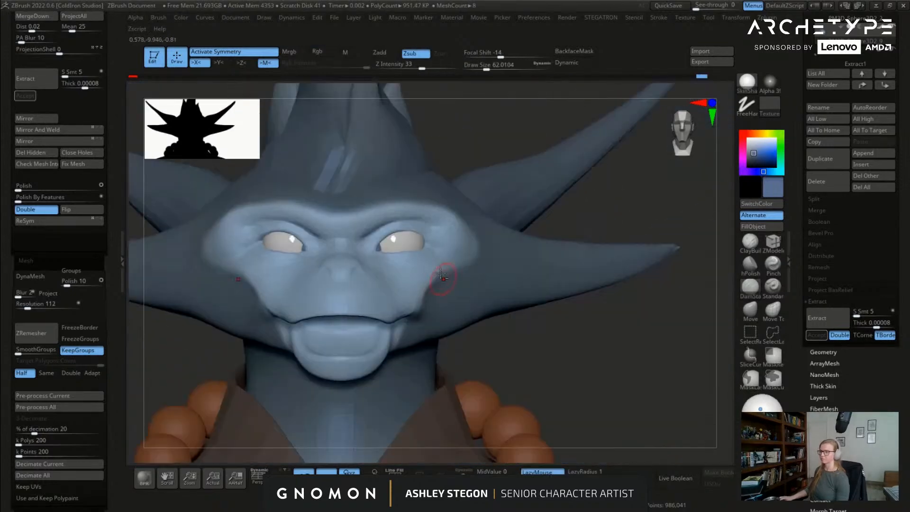
# Step: Select the eyeballs subtool and set up the Paint brush with a light orange color
pyautogui.keyDown('alt'); pyautogui.click(407, 247); pyautogui.keyUp('alt')
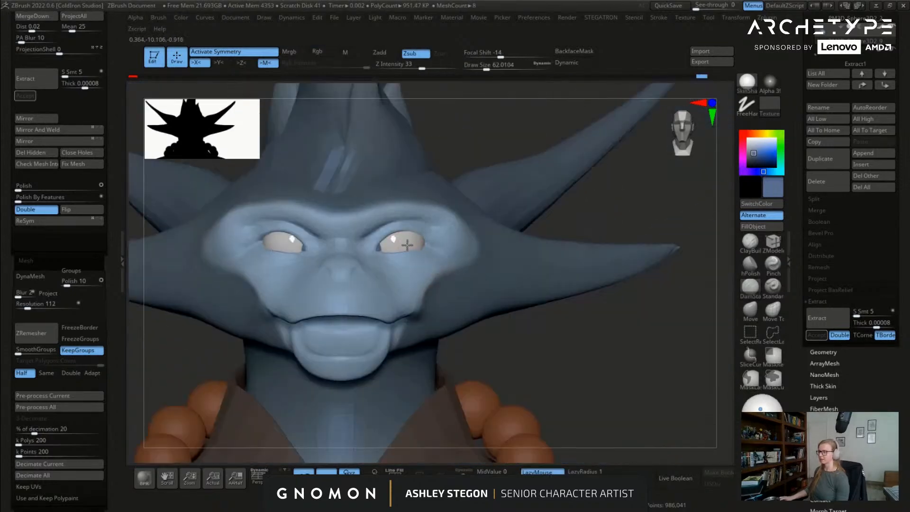
pyautogui.press('b')
pyautogui.press('p')
pyautogui.press('a')
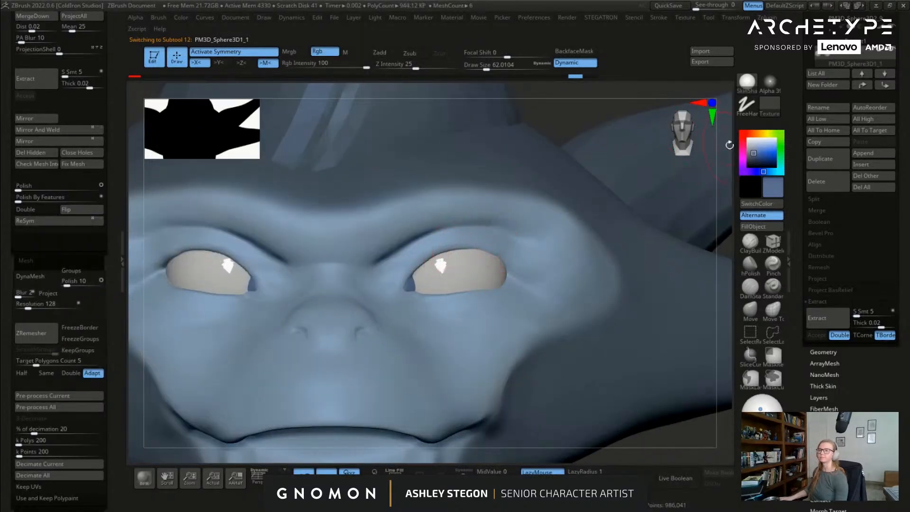
pyautogui.click(756, 133)
pyautogui.click(767, 149)
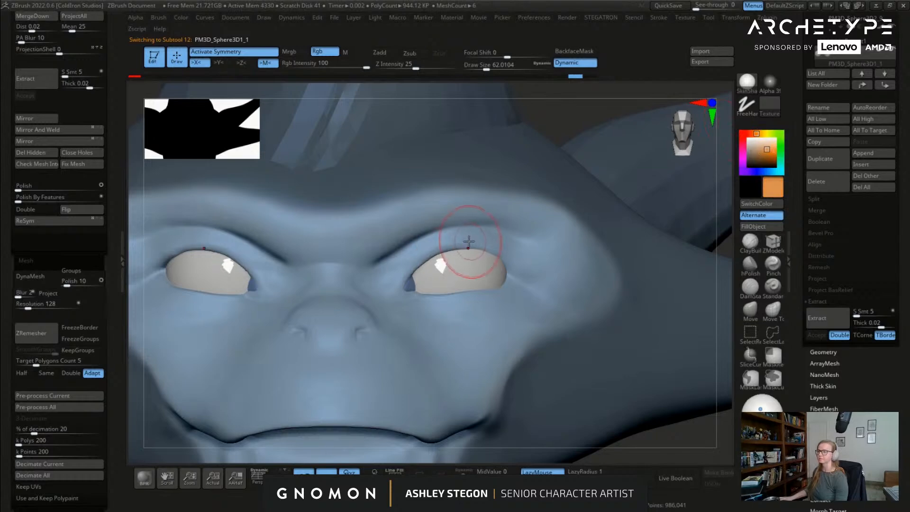
# Step: Undo a test paint stroke on the eyeball and subdivide the eyeball mesh three times
pyautogui.moveTo(468, 242)
pyautogui.mouseDown()
pyautogui.moveTo(450, 268)
pyautogui.moveTo(478, 272)
pyautogui.mouseUp()
pyautogui.hotkey('ctrl', 'z')
pyautogui.moveTo(561, 252)
pyautogui.mouseDown(button='right')
pyautogui.moveTo(542, 233)
pyautogui.moveTo(520, 244)
pyautogui.mouseUp(button='right')
pyautogui.hotkey('ctrl', 'd')
pyautogui.hotkey('ctrl', 'd')
pyautogui.hotkey('ctrl', 'd')
# Step: Give the Paint brush a solid white square alpha and set its focal shift to -69
pyautogui.click(574, 52)
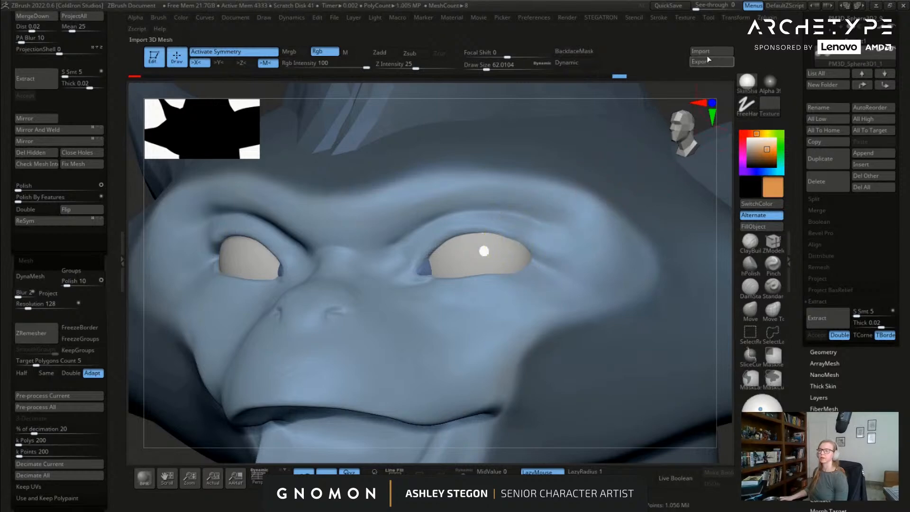
pyautogui.click(769, 84)
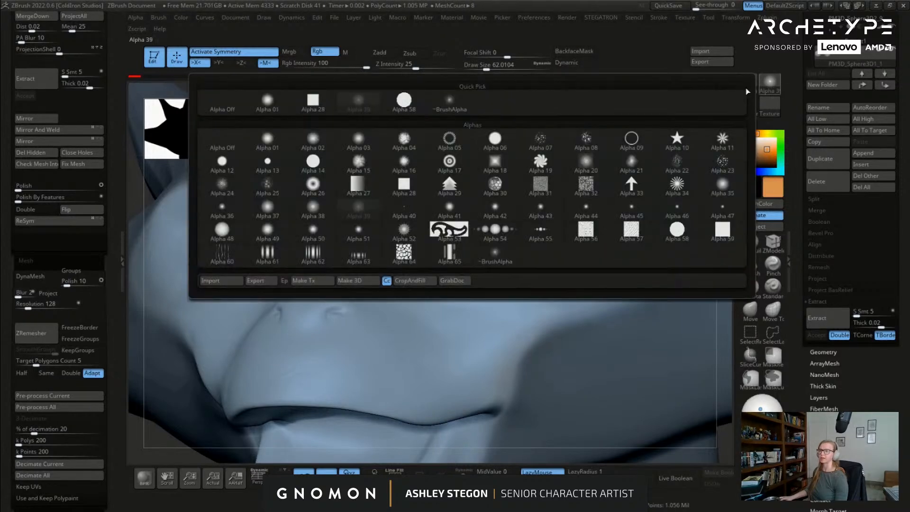
pyautogui.click(647, 179)
pyautogui.moveTo(512, 225)
pyautogui.keyDown('shift'); pyautogui.mouseDown(button='right')
pyautogui.moveTo(528, 215)
pyautogui.moveTo(508, 230)
pyautogui.mouseUp(button='right'); pyautogui.keyUp('shift')
pyautogui.click(478, 55)
pyautogui.press('[')
pyautogui.press('[')
# Step: Paint round light orange irises on both eyeballs with the Paint brush at draw size about 49
pyautogui.moveTo(507, 226)
pyautogui.mouseDown()
pyautogui.moveTo(505, 213)
pyautogui.moveTo(527, 217)
pyautogui.moveTo(522, 232)
pyautogui.moveTo(514, 226)
pyautogui.mouseUp()
pyautogui.press('s')
pyautogui.moveTo(508, 213); pyautogui.dragTo(501, 225, button='right')
pyautogui.moveTo(495, 221); pyautogui.dragTo(507, 236)
pyautogui.moveTo(533, 209); pyautogui.dragTo(488, 235)
pyautogui.moveTo(498, 223); pyautogui.dragTo(499, 200, button='right')
pyautogui.moveTo(490, 232)
pyautogui.mouseDown()
pyautogui.moveTo(508, 241)
pyautogui.moveTo(542, 212)
pyautogui.mouseUp()
pyautogui.moveTo(483, 215)
pyautogui.mouseDown()
pyautogui.moveTo(508, 233)
pyautogui.moveTo(543, 228)
pyautogui.mouseUp()
pyautogui.press('s')
pyautogui.moveTo(543, 227)
pyautogui.mouseDown(button='right')
pyautogui.moveTo(495, 215)
pyautogui.moveTo(465, 256)
pyautogui.moveTo(578, 261)
pyautogui.moveTo(487, 247)
pyautogui.moveTo(609, 255)
pyautogui.moveTo(521, 247)
pyautogui.moveTo(463, 218)
pyautogui.moveTo(541, 216)
pyautogui.mouseUp(button='right')
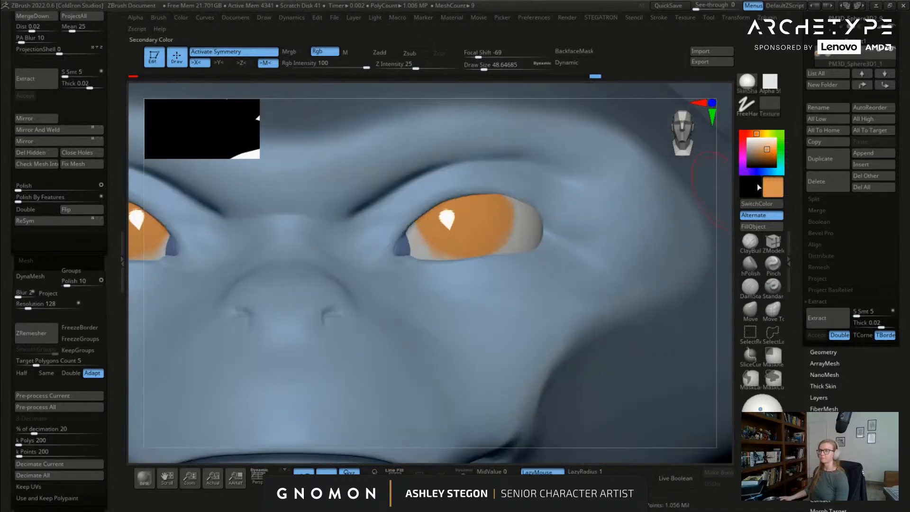
# Step: Shade the irises with a deeper, more saturated orange at draw size about 35
pyautogui.moveTo(768, 150); pyautogui.dragTo(770, 154)
pyautogui.press('[')
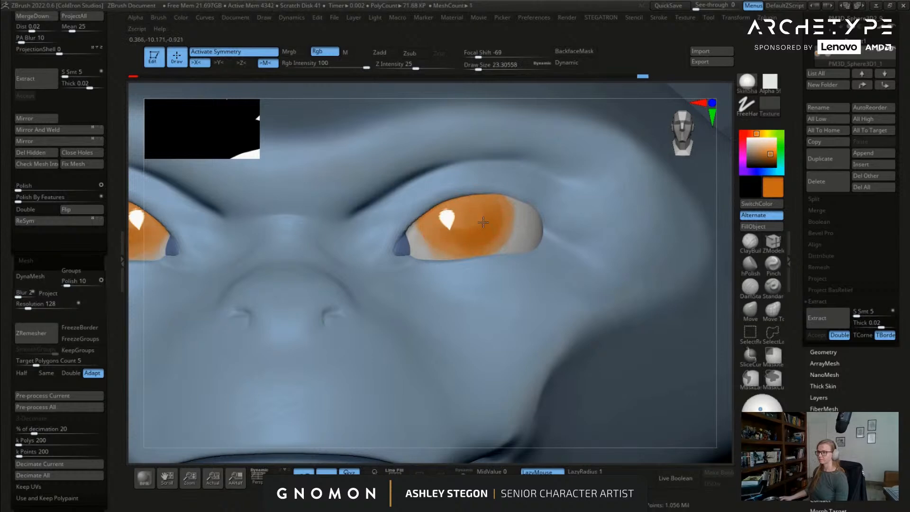
pyautogui.moveTo(450, 237); pyautogui.dragTo(481, 226, button='right')
pyautogui.press(']')
pyautogui.moveTo(462, 237)
pyautogui.mouseDown()
pyautogui.moveTo(516, 218)
pyautogui.moveTo(509, 213)
pyautogui.moveTo(484, 238)
pyautogui.mouseUp()
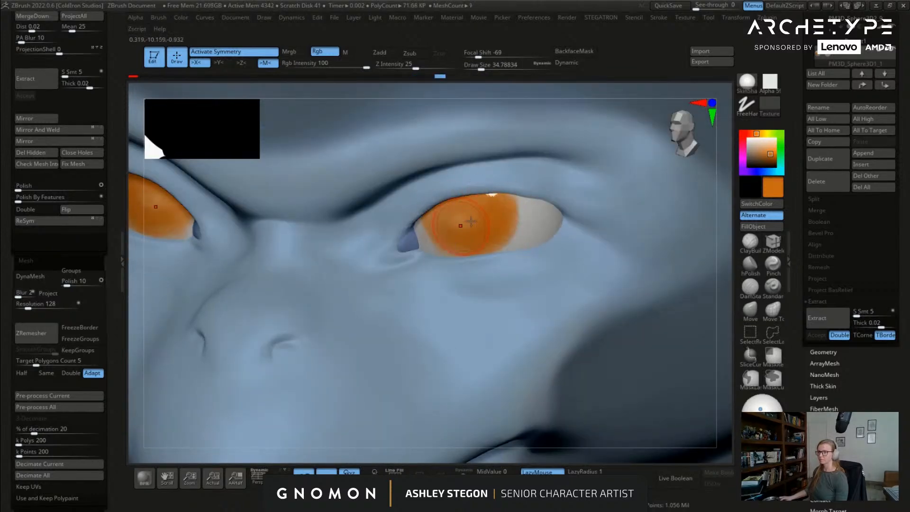
# Step: Brighten the lower and middle parts of the irises with a lighter orange at draw size about 31
pyautogui.moveTo(769, 153); pyautogui.dragTo(773, 147)
pyautogui.moveTo(478, 249)
pyautogui.mouseDown()
pyautogui.moveTo(493, 219)
pyautogui.moveTo(489, 226)
pyautogui.mouseUp()
pyautogui.moveTo(493, 222); pyautogui.dragTo(462, 243, button='right')
pyautogui.moveTo(475, 235); pyautogui.dragTo(495, 229)
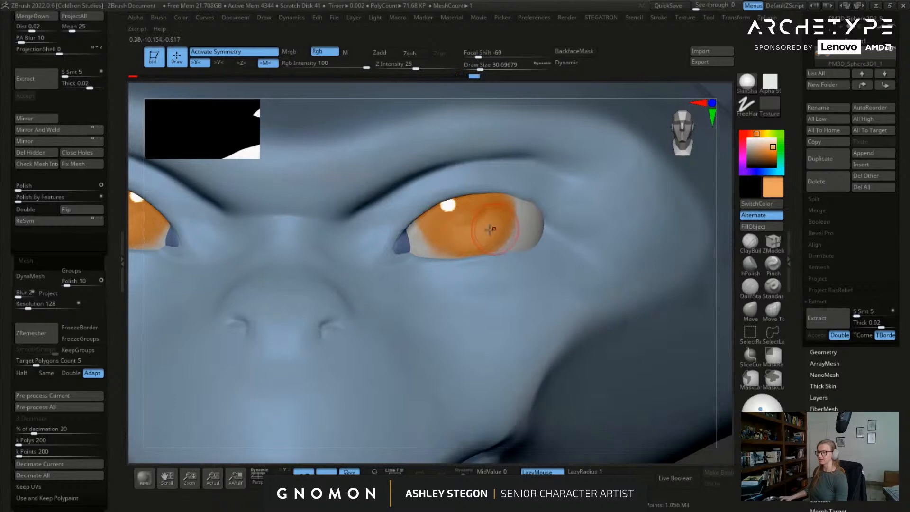
# Step: Darken the irises below the upper eyelids with a brownish orange at draw size about 18
pyautogui.moveTo(762, 154); pyautogui.dragTo(768, 157)
pyautogui.moveTo(428, 215); pyautogui.dragTo(421, 212)
pyautogui.moveTo(479, 190); pyautogui.dragTo(485, 195)
pyautogui.moveTo(526, 197); pyautogui.dragTo(477, 199, button='right')
pyautogui.press('s')
pyautogui.moveTo(477, 200); pyautogui.dragTo(473, 199)
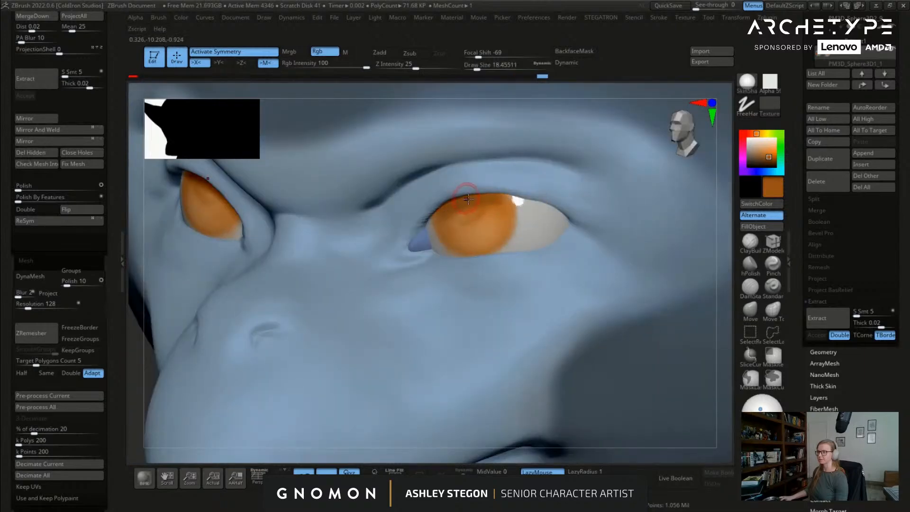
pyautogui.moveTo(468, 199); pyautogui.dragTo(441, 205, button='right')
pyautogui.moveTo(524, 196); pyautogui.dragTo(491, 194, button='right')
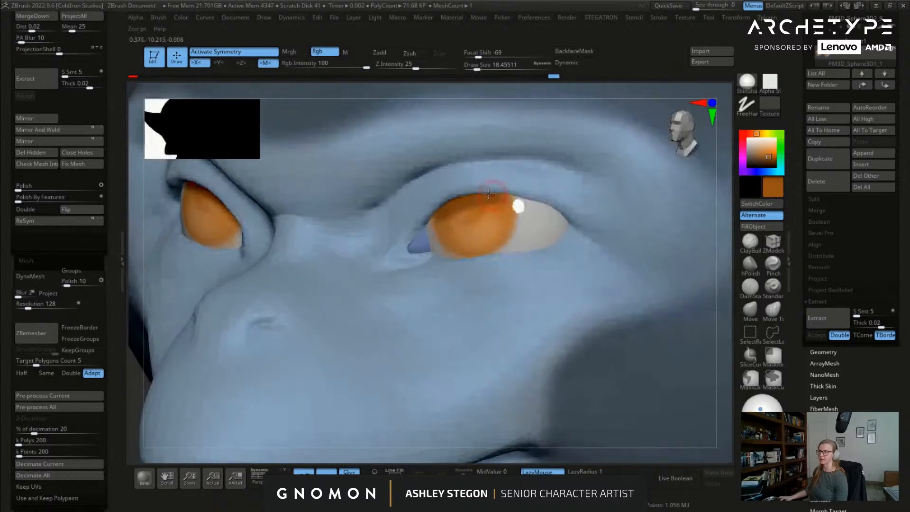
# Step: Shade the upper edges and outer corners of the eye whites with a medium grey at draw sizes of about 18 to 22
pyautogui.click(751, 153)
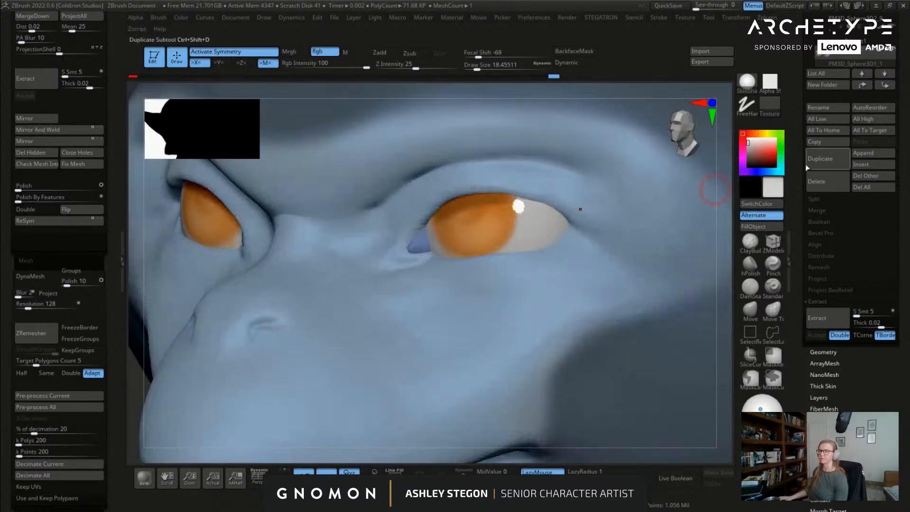
pyautogui.moveTo(751, 153); pyautogui.dragTo(748, 148)
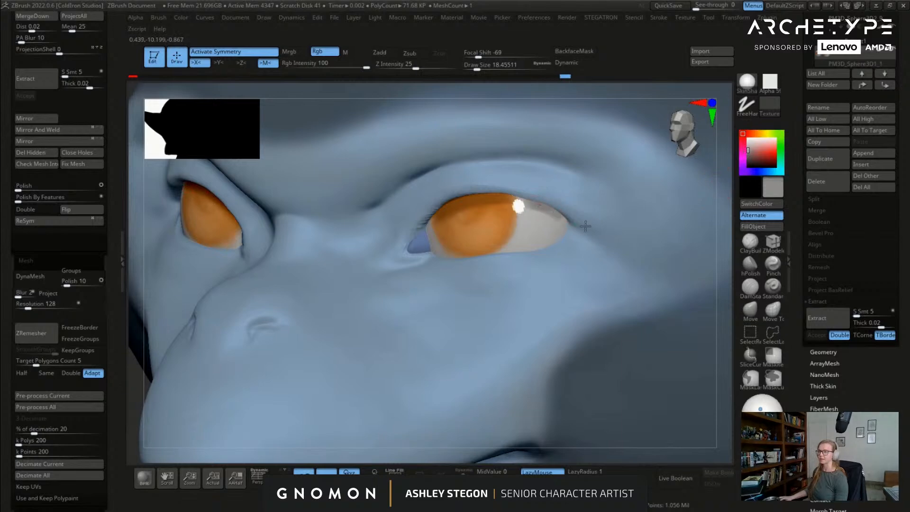
pyautogui.moveTo(540, 205); pyautogui.dragTo(534, 214)
pyautogui.moveTo(546, 216)
pyautogui.mouseDown(button='right')
pyautogui.moveTo(549, 208)
pyautogui.moveTo(420, 223)
pyautogui.mouseUp(button='right')
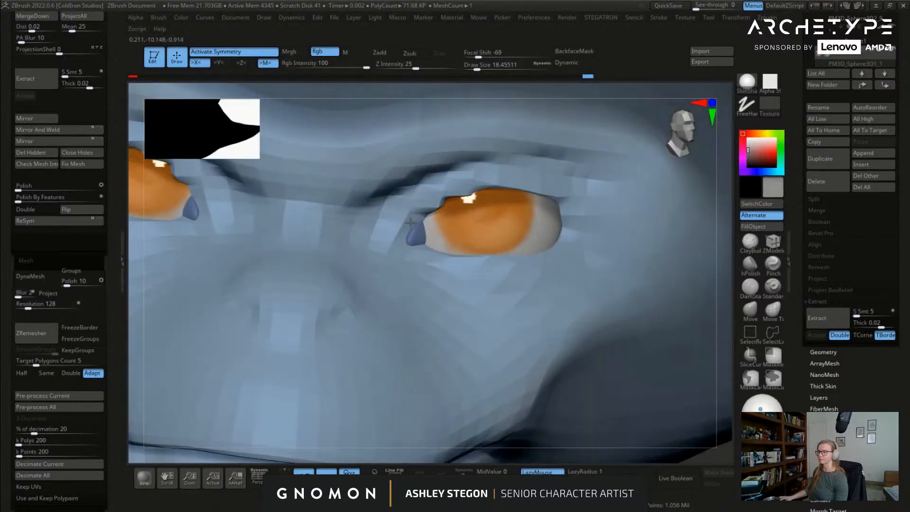
pyautogui.moveTo(544, 229); pyautogui.dragTo(533, 196, button='right')
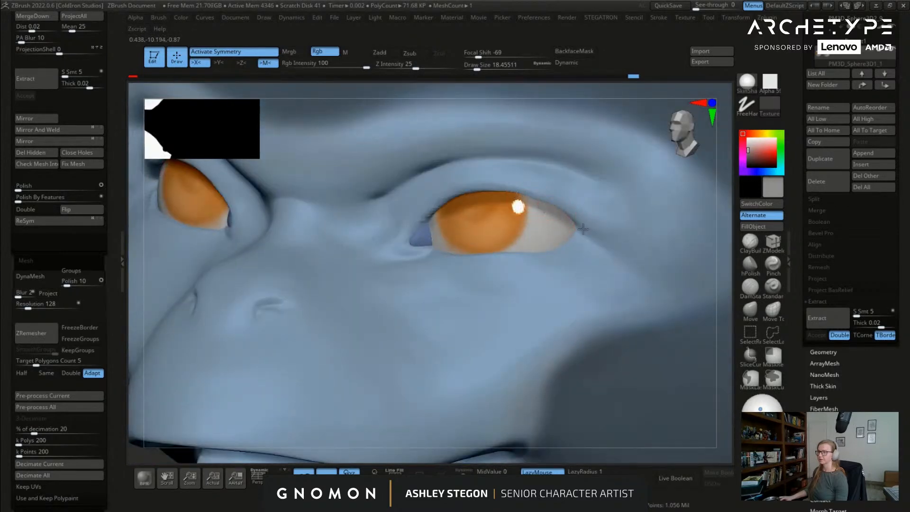
pyautogui.moveTo(562, 241)
pyautogui.mouseDown()
pyautogui.moveTo(579, 226)
pyautogui.moveTo(576, 239)
pyautogui.moveTo(550, 239)
pyautogui.mouseUp()
pyautogui.press('s')
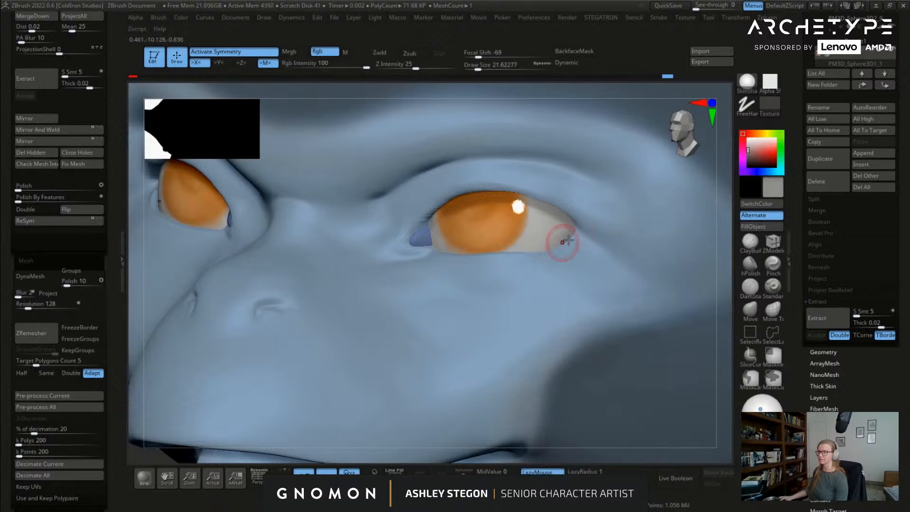
# Step: Paint near-black pupils in the irises at draw size about 35 and refine their upper edges at about 14
pyautogui.moveTo(493, 260)
pyautogui.mouseDown(button='right')
pyautogui.moveTo(545, 259)
pyautogui.moveTo(581, 226)
pyautogui.moveTo(496, 230)
pyautogui.moveTo(503, 228)
pyautogui.mouseUp(button='right')
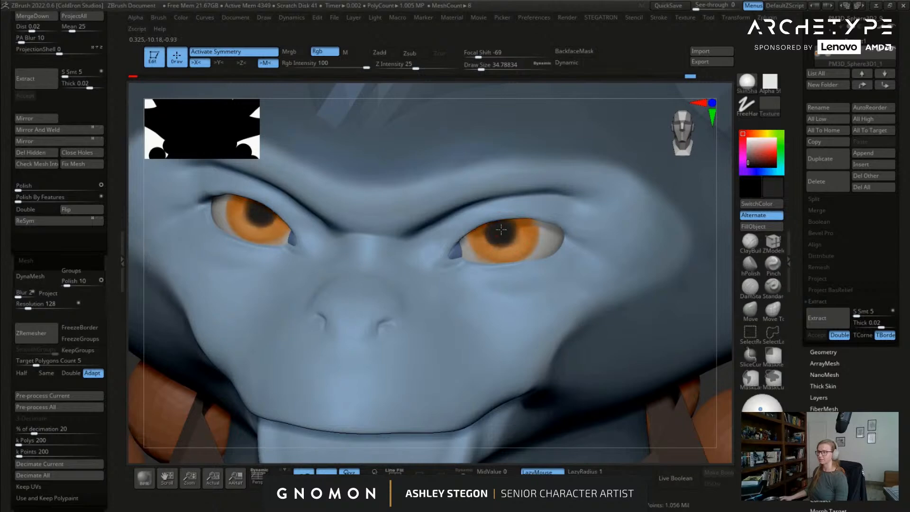
pyautogui.moveTo(489, 233); pyautogui.dragTo(513, 223)
pyautogui.moveTo(514, 223)
pyautogui.mouseDown(button='right')
pyautogui.moveTo(515, 202)
pyautogui.moveTo(497, 244)
pyautogui.mouseUp(button='right')
pyautogui.press('s')
pyautogui.moveTo(496, 243)
pyautogui.mouseDown()
pyautogui.moveTo(537, 227)
pyautogui.moveTo(524, 216)
pyautogui.mouseUp()
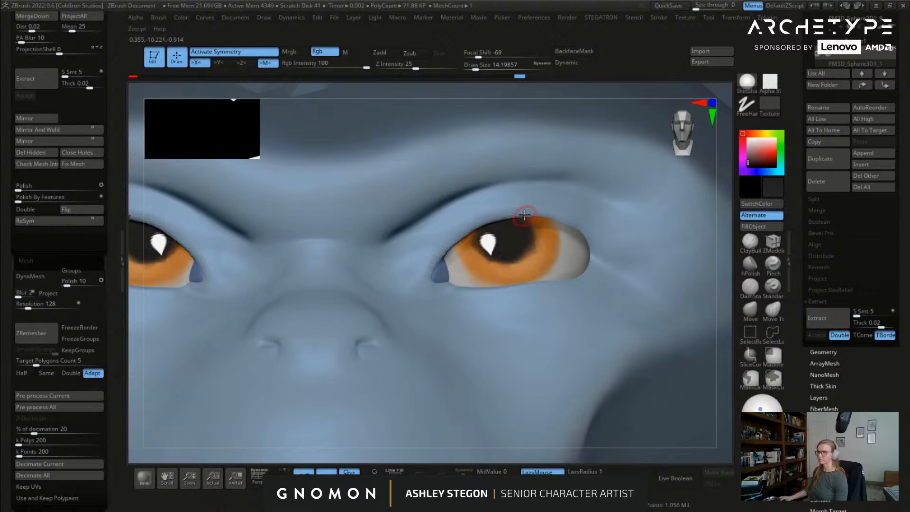
# Step: Try to reposition the eyeballs with the transform gizmo and return to painting
pyautogui.keyDown('ctrl'); pyautogui.moveTo(406, 178); pyautogui.dragTo(405, 128, button='right'); pyautogui.keyUp('ctrl')
pyautogui.moveTo(514, 284); pyautogui.dragTo(539, 246, button='right')
pyautogui.press('w')
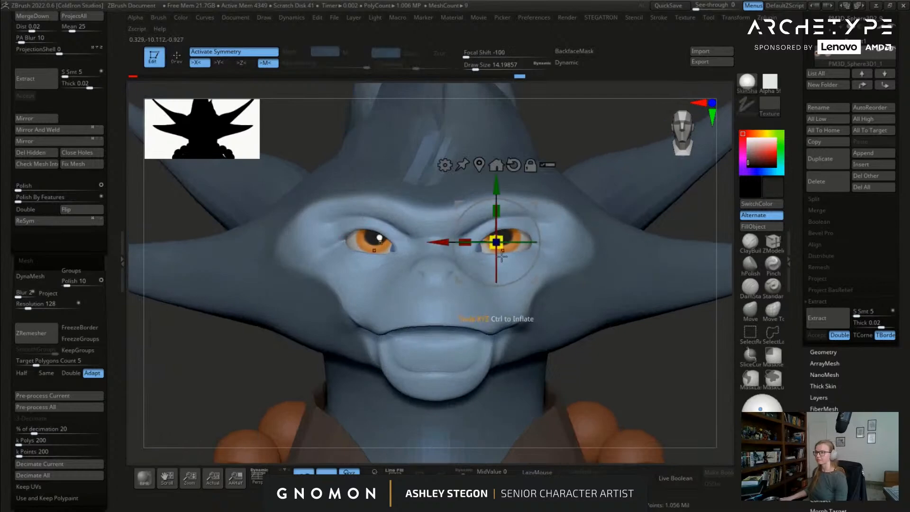
pyautogui.moveTo(496, 263); pyautogui.dragTo(495, 268)
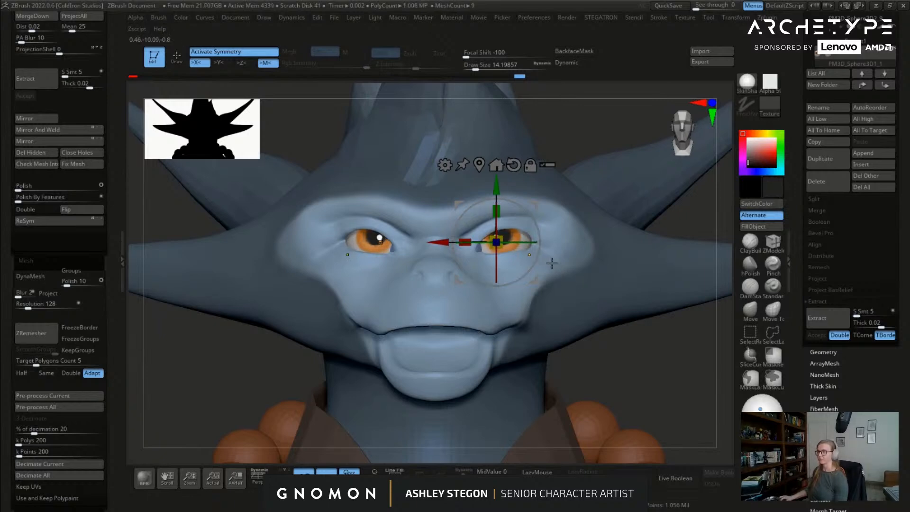
pyautogui.hotkey('ctrl', 'z')
pyautogui.press('q')
# Step: Touch up the shape of the near-black pupils at draw sizes of about 39 and 20
pyautogui.press('s')
pyautogui.moveTo(506, 238)
pyautogui.mouseDown(button='right')
pyautogui.moveTo(523, 289)
pyautogui.moveTo(504, 227)
pyautogui.moveTo(501, 245)
pyautogui.mouseUp(button='right')
pyautogui.press('s')
pyautogui.moveTo(504, 241); pyautogui.dragTo(497, 245)
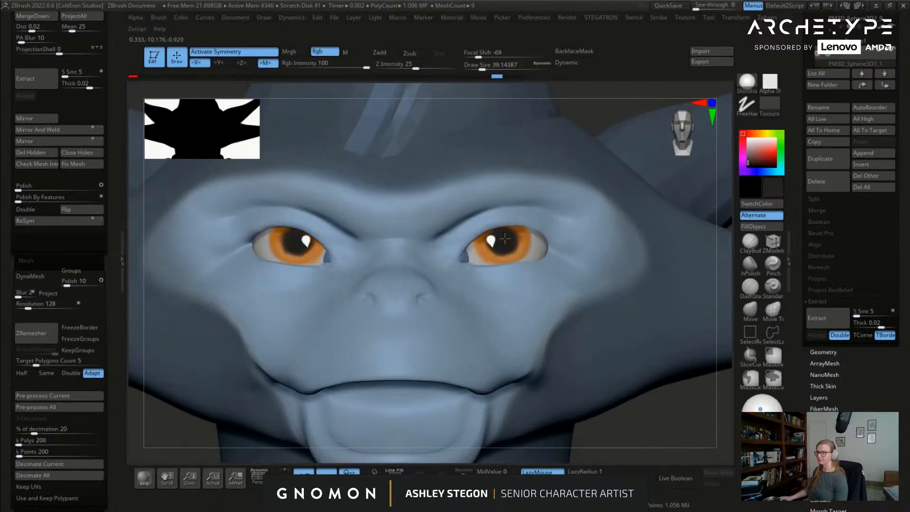
pyautogui.press('s')
pyautogui.moveTo(507, 244); pyautogui.dragTo(502, 244)
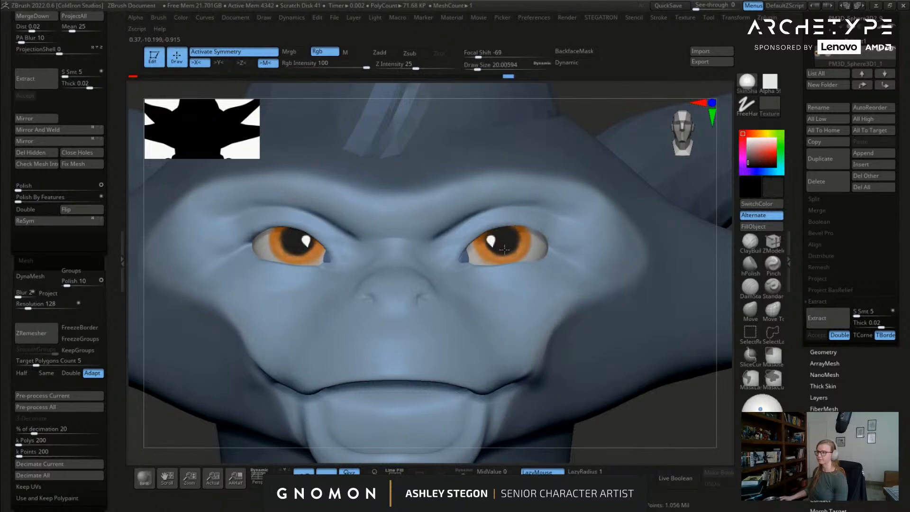
pyautogui.moveTo(493, 247)
pyautogui.mouseDown(button='right')
pyautogui.moveTo(429, 244)
pyautogui.moveTo(492, 242)
pyautogui.mouseUp(button='right')
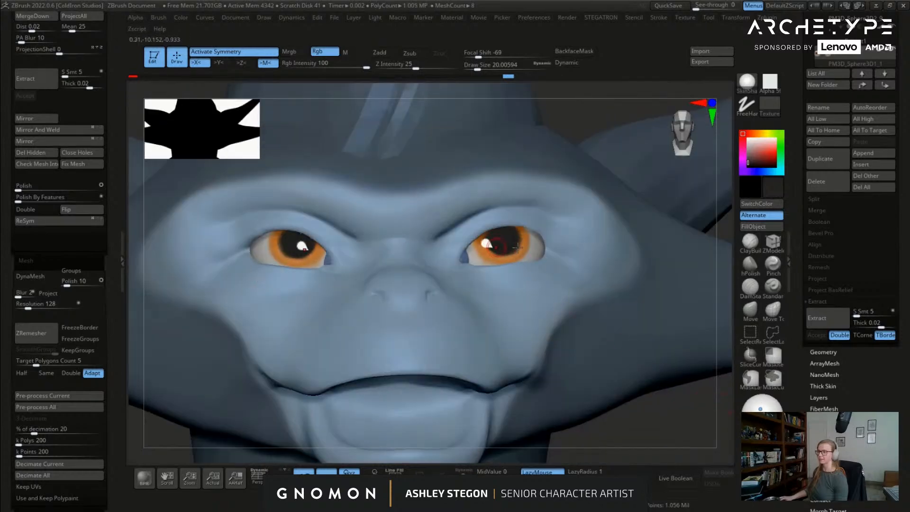
# Step: Paint small white highlights beside and below the pupil centers at draw size about 11
pyautogui.moveTo(637, 246); pyautogui.dragTo(595, 238, button='right')
pyautogui.moveTo(751, 166); pyautogui.dragTo(739, 134)
pyautogui.moveTo(552, 216); pyautogui.dragTo(562, 242, button='right')
pyautogui.keyDown('ctrl'); pyautogui.moveTo(561, 242); pyautogui.dragTo(559, 274, button='right'); pyautogui.keyUp('ctrl')
pyautogui.press('s')
pyautogui.moveTo(508, 256); pyautogui.dragTo(503, 256)
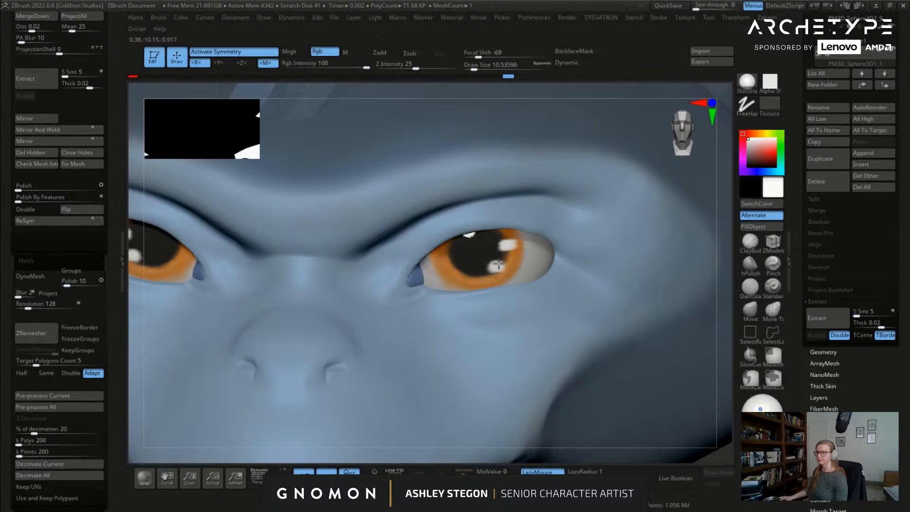
pyautogui.press('f')
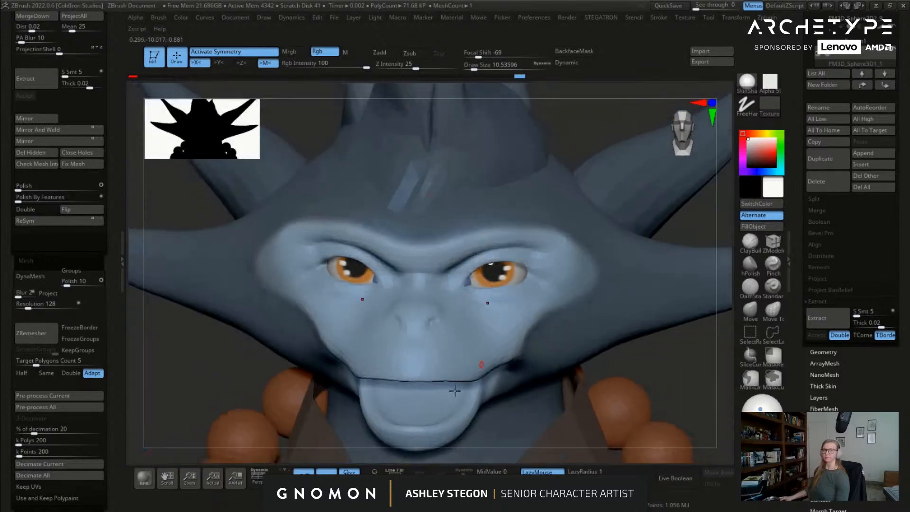
pyautogui.moveTo(467, 380); pyautogui.dragTo(608, 285, button='right')
pyautogui.moveTo(545, 263); pyautogui.dragTo(526, 259, button='right')
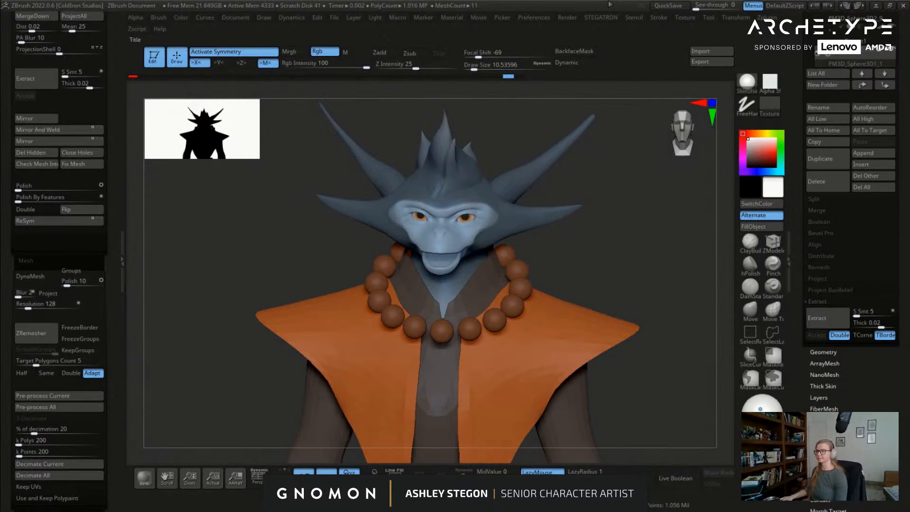
# Step: Undo the last two paint changes on the eyeballs and set the draw size to about 124
pyautogui.hotkey('ctrl', 'z')
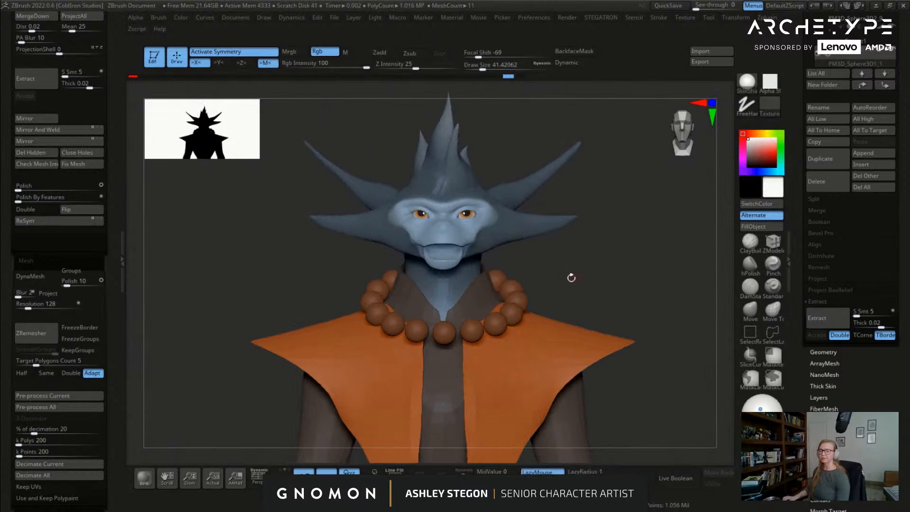
pyautogui.hotkey('ctrl', 'z')
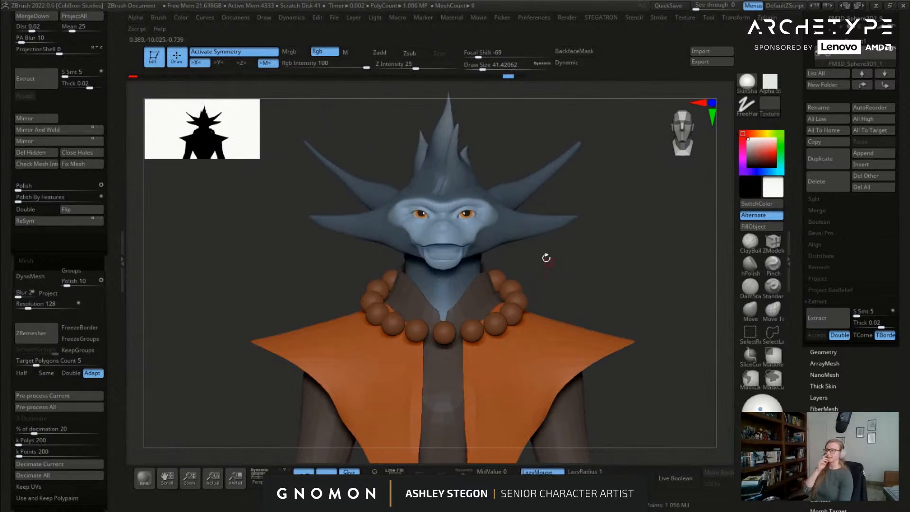
pyautogui.moveTo(453, 231)
pyautogui.mouseDown(button='right')
pyautogui.moveTo(403, 232)
pyautogui.moveTo(436, 231)
pyautogui.mouseUp(button='right')
pyautogui.keyDown('ctrl'); pyautogui.moveTo(436, 231); pyautogui.dragTo(477, 244, button='right'); pyautogui.keyUp('ctrl')
pyautogui.press('s')
pyautogui.moveTo(457, 242); pyautogui.dragTo(470, 238)
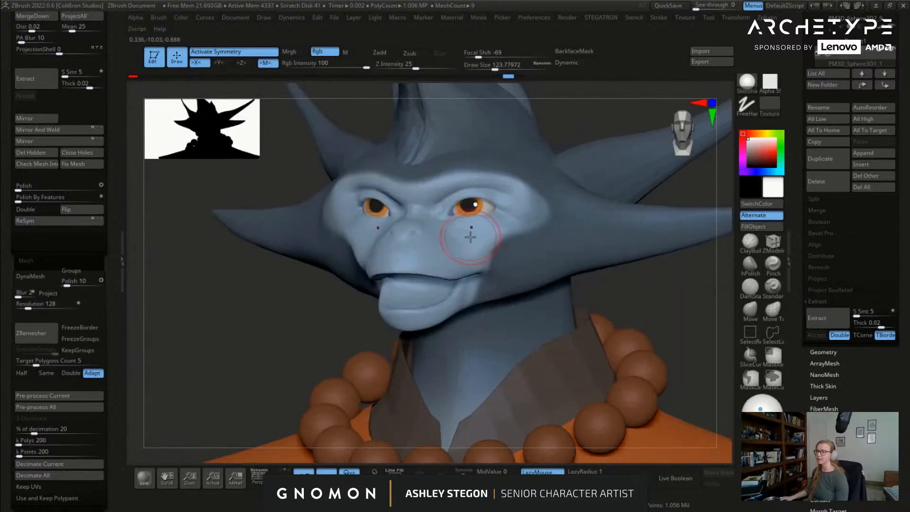
# Step: Switch to the Move brush at draw size about 56 and make the inner eye corner piece active
pyautogui.keyDown('shift'); pyautogui.moveTo(471, 237); pyautogui.dragTo(559, 256, button='right'); pyautogui.keyUp('shift')
pyautogui.click(750, 310)
pyautogui.keyDown('ctrl'); pyautogui.moveTo(458, 258); pyautogui.dragTo(488, 289, button='right'); pyautogui.keyUp('ctrl')
pyautogui.press('s')
pyautogui.moveTo(462, 231); pyautogui.dragTo(452, 229)
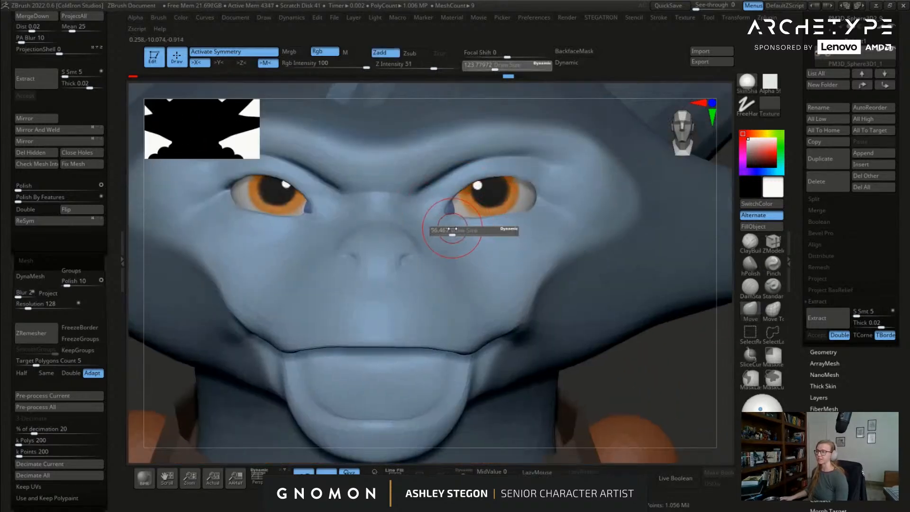
pyautogui.keyDown('alt'); pyautogui.click(450, 209); pyautogui.keyUp('alt')
pyautogui.moveTo(463, 218)
pyautogui.keyDown('ctrl'); pyautogui.mouseDown(button='right')
pyautogui.moveTo(479, 240)
pyautogui.moveTo(460, 246)
pyautogui.moveTo(448, 222)
pyautogui.moveTo(495, 237)
pyautogui.mouseUp(button='right'); pyautogui.keyUp('ctrl')
# Step: Build up the eyelid folds and outer eye area on the head with ClayBuildup at draw size about 56, smoothing the inner lid
pyautogui.keyDown('alt'); pyautogui.click(545, 255); pyautogui.keyUp('alt')
pyautogui.keyDown('shift'); pyautogui.moveTo(546, 253); pyautogui.dragTo(482, 194, button='right'); pyautogui.keyUp('shift')
pyautogui.click(750, 241)
pyautogui.moveTo(502, 185); pyautogui.dragTo(499, 191)
pyautogui.moveTo(555, 182); pyautogui.dragTo(622, 202)
pyautogui.moveTo(566, 177); pyautogui.dragTo(602, 189)
pyautogui.moveTo(467, 201); pyautogui.dragTo(470, 198)
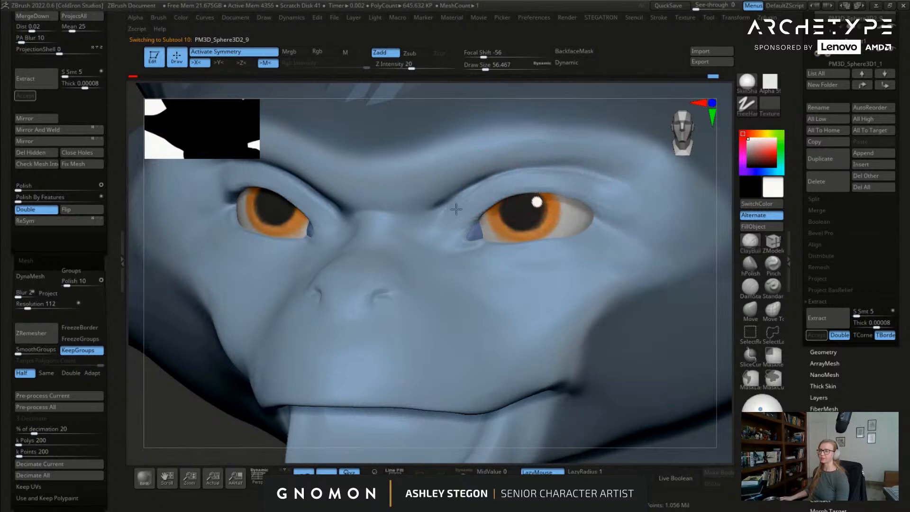
pyautogui.moveTo(444, 227); pyautogui.dragTo(437, 232)
pyautogui.keyDown('shift'); pyautogui.moveTo(478, 203); pyautogui.dragTo(490, 194); pyautogui.keyUp('shift')
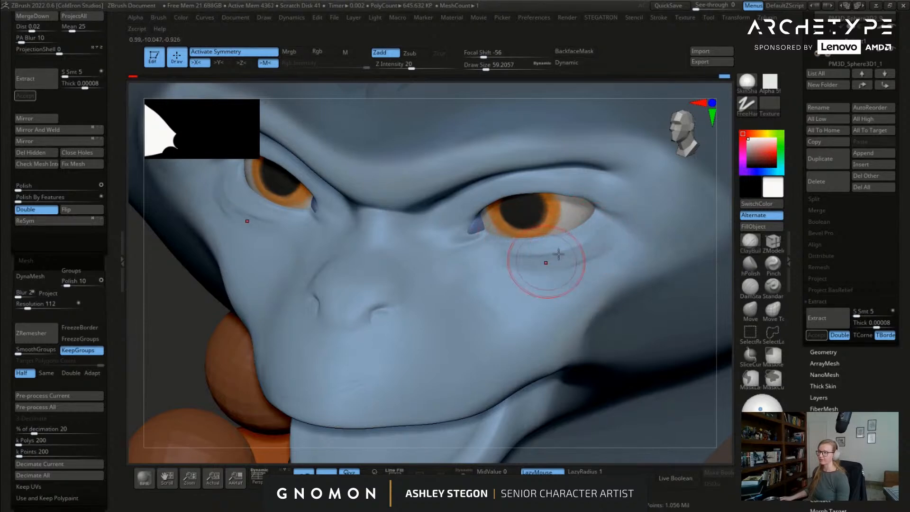
pyautogui.press('b')
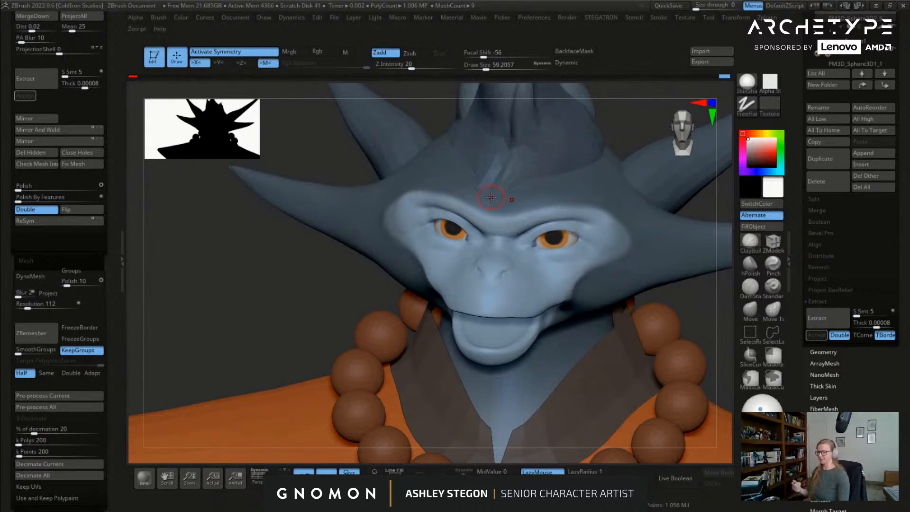
# Step: Select the eyeballs, tilt them about 7.8 degrees with the transform gizmo, and return to drawing
pyautogui.moveTo(526, 246); pyautogui.dragTo(491, 214, button='right')
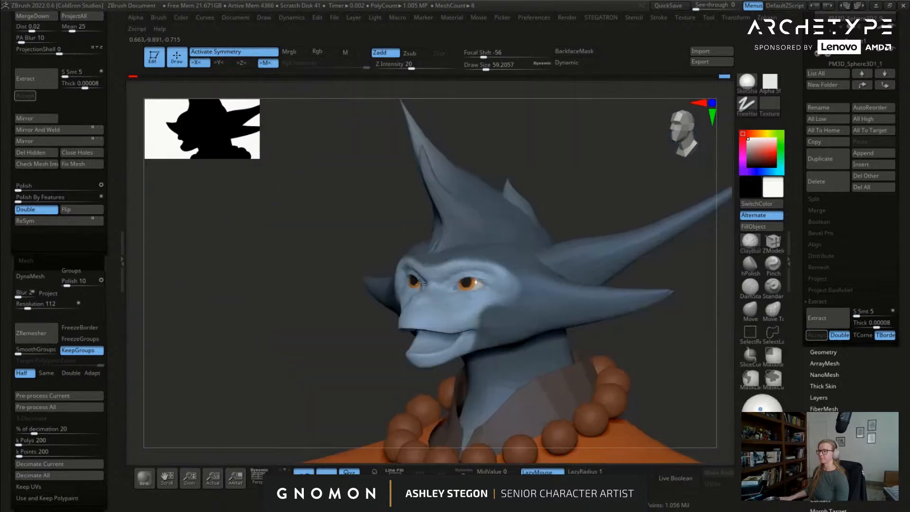
pyautogui.moveTo(504, 299); pyautogui.dragTo(516, 310, button='right')
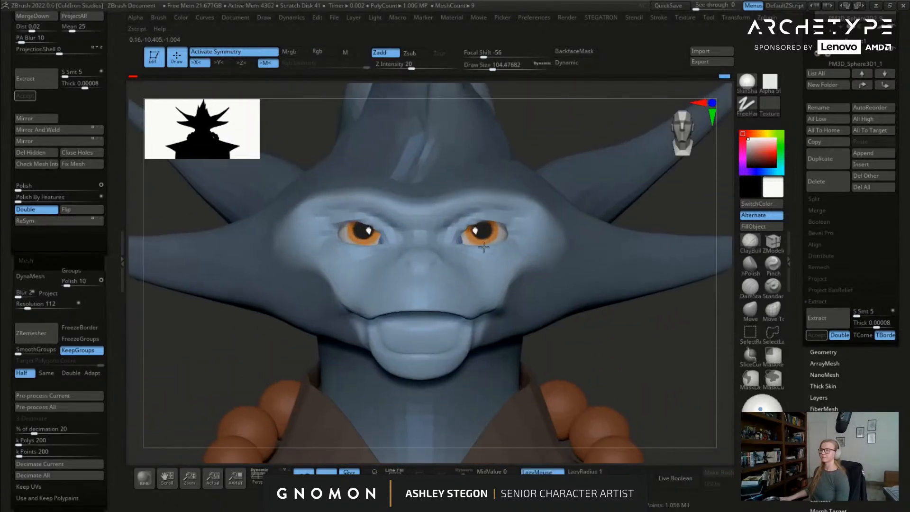
pyautogui.hotkey('shift', 'f')
pyautogui.hotkey('shift', 'f')
pyautogui.keyDown('alt'); pyautogui.click(479, 240); pyautogui.keyUp('alt')
pyautogui.press('w')
pyautogui.moveTo(478, 255); pyautogui.dragTo(475, 261)
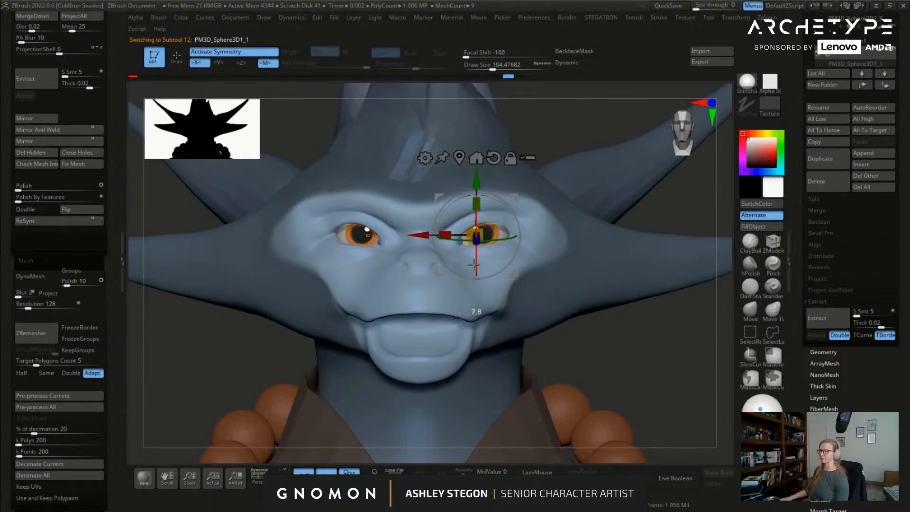
pyautogui.press('q')
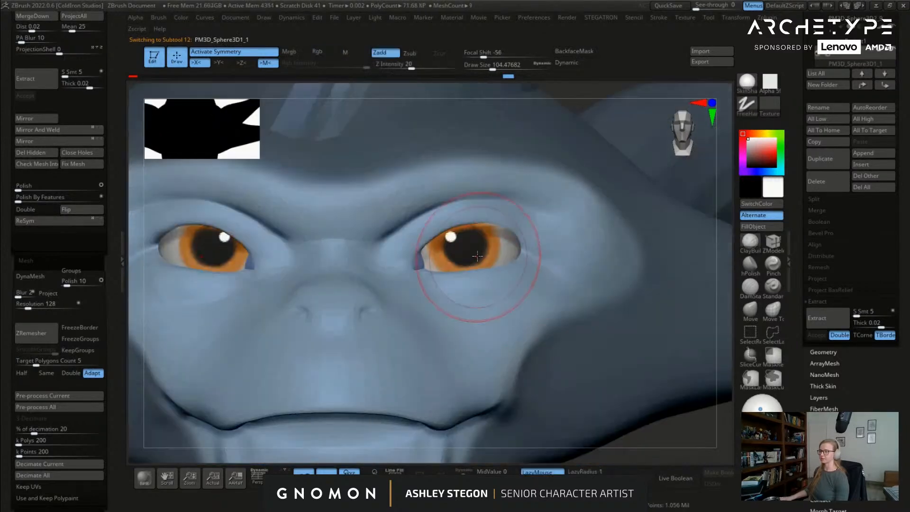
# Step: Touch up the upper edges of the pupils with the Paint brush in sampled near-black at draw size about 23
pyautogui.moveTo(527, 245); pyautogui.dragTo(498, 256, button='right')
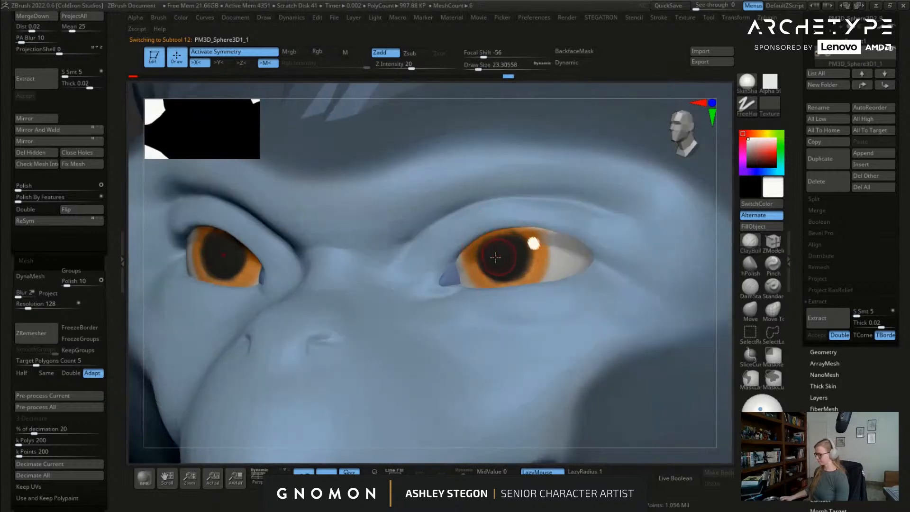
pyautogui.press('b')
pyautogui.press('p')
pyautogui.press('a')
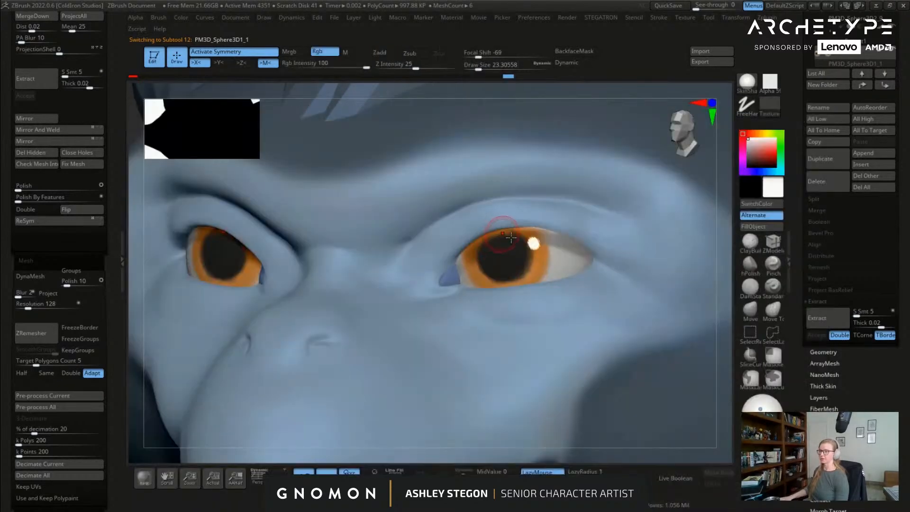
pyautogui.moveTo(502, 228); pyautogui.dragTo(505, 255, button='right')
pyautogui.press('c')
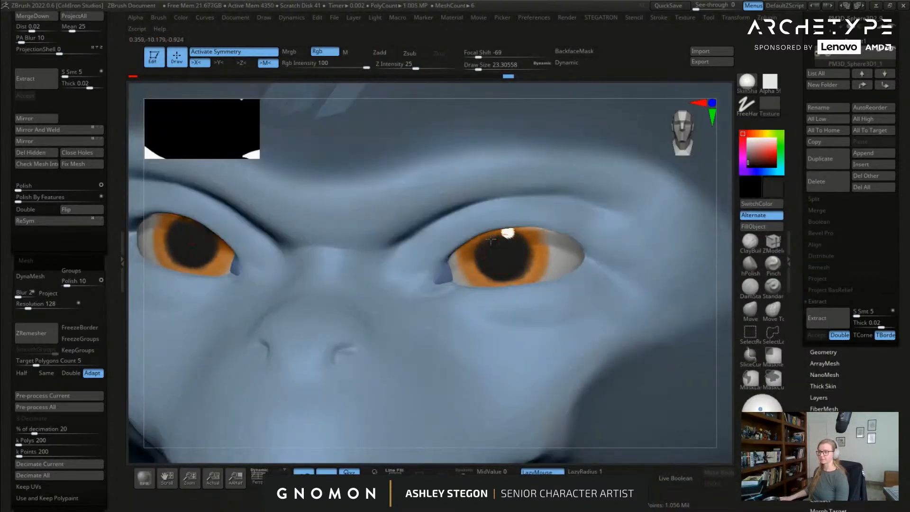
pyautogui.moveTo(471, 259); pyautogui.dragTo(543, 245, button='right')
# Step: Sample greys from the eyeballs and soften the shading on the eye whites at draw size about 27
pyautogui.press('c')
pyautogui.press('c')
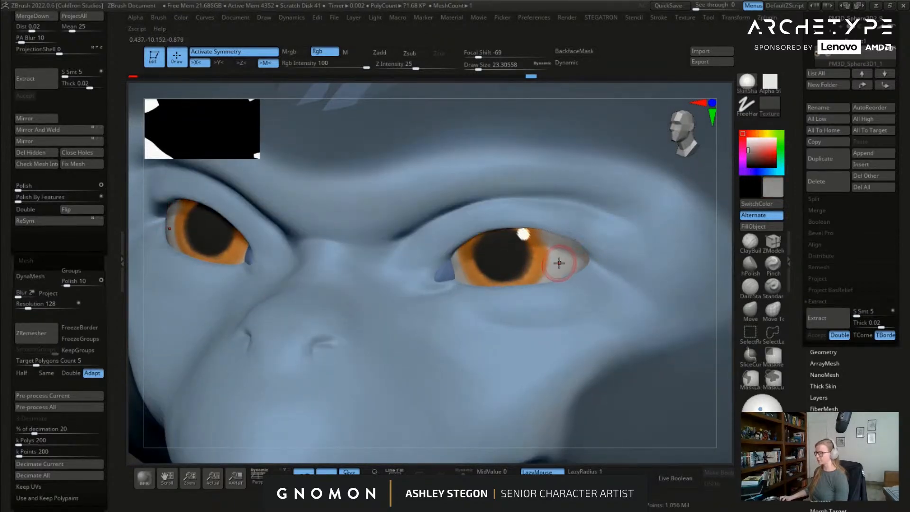
pyautogui.press('c')
pyautogui.moveTo(572, 259); pyautogui.dragTo(582, 266)
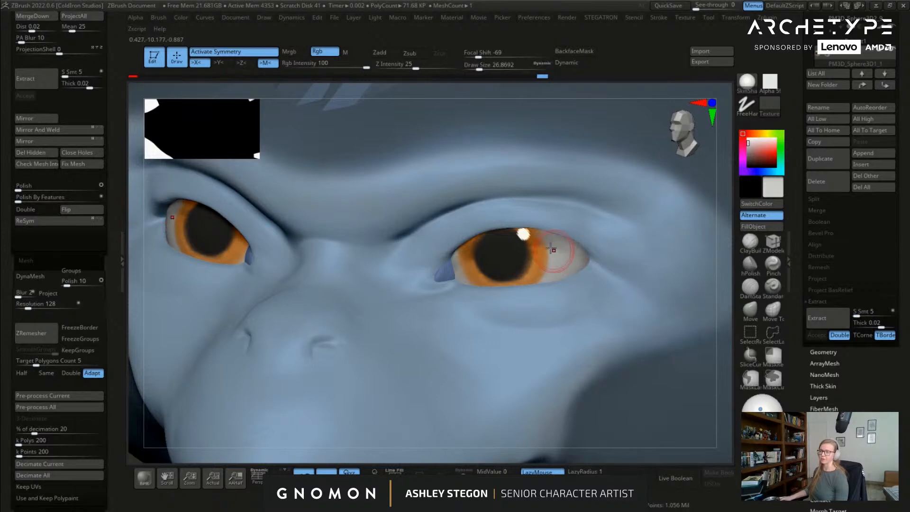
pyautogui.moveTo(582, 276); pyautogui.dragTo(593, 257, button='right')
pyautogui.press('s')
pyautogui.moveTo(468, 266); pyautogui.dragTo(473, 270)
# Step: Paint the outer rim of the irises in sampled dark orange at draw size about 11
pyautogui.moveTo(525, 287)
pyautogui.mouseDown(button='right')
pyautogui.moveTo(510, 279)
pyautogui.moveTo(557, 264)
pyautogui.mouseUp(button='right')
pyautogui.press('c')
pyautogui.press('s')
pyautogui.keyDown('ctrl'); pyautogui.moveTo(557, 227); pyautogui.dragTo(553, 266, button='right'); pyautogui.keyUp('ctrl')
pyautogui.press('s')
pyautogui.moveTo(553, 218); pyautogui.dragTo(554, 216)
pyautogui.press('s')
pyautogui.press('s')
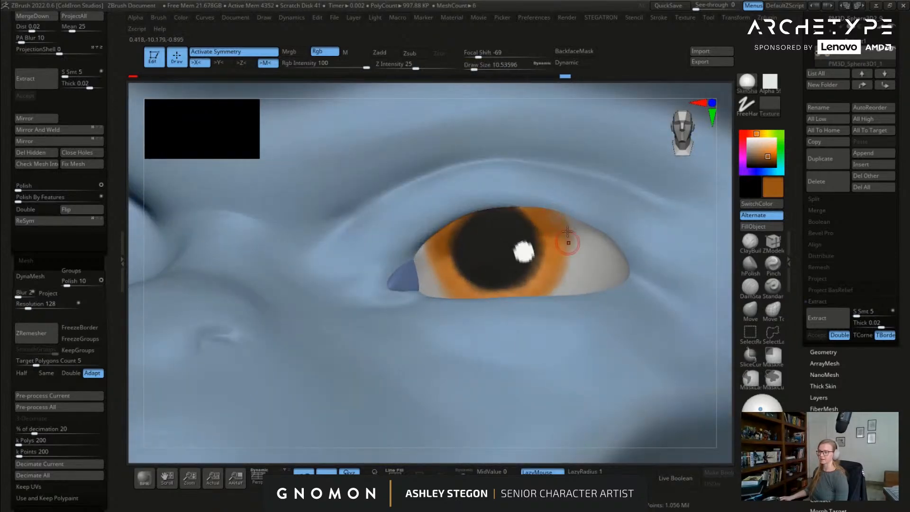
pyautogui.moveTo(564, 235); pyautogui.dragTo(565, 266)
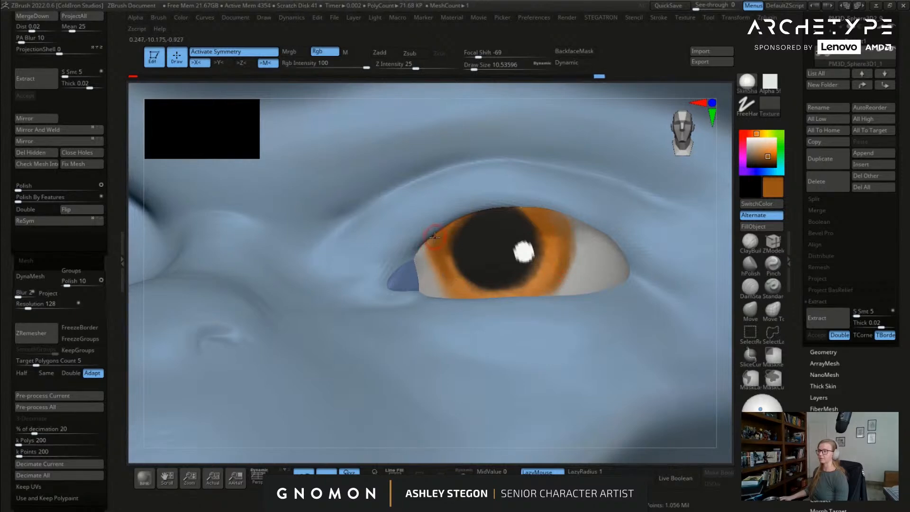
# Step: Sample the near-black pupil color and touch up the pupils
pyautogui.press('c')
pyautogui.press('s')
pyautogui.moveTo(478, 245); pyautogui.dragTo(500, 229)
pyautogui.moveTo(553, 265)
pyautogui.keyDown('ctrl'); pyautogui.mouseDown(button='right')
pyautogui.moveTo(557, 234)
pyautogui.moveTo(471, 274)
pyautogui.moveTo(570, 289)
pyautogui.moveTo(545, 264)
pyautogui.mouseUp(button='right'); pyautogui.keyUp('ctrl')
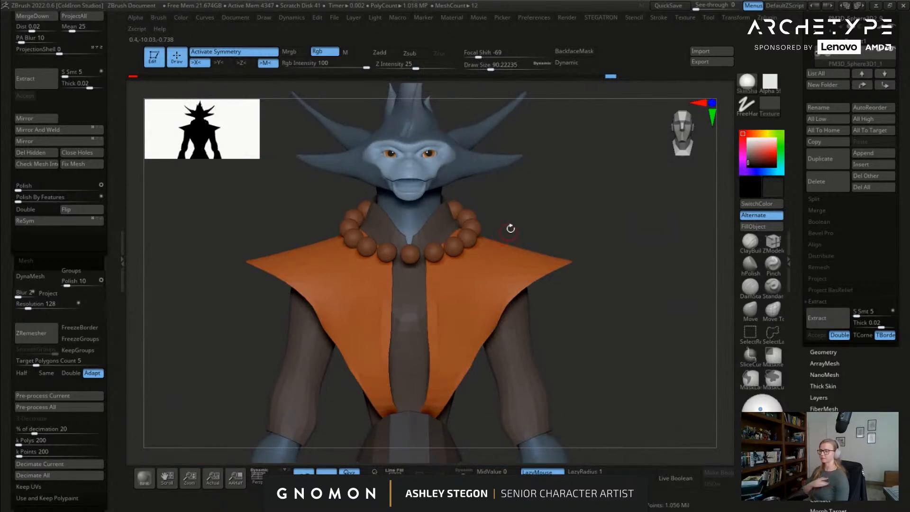
# Step: Switch to the Move brush with a draw size of about 274 for full-body adjustments
pyautogui.press('s')
pyautogui.moveTo(623, 346)
pyautogui.mouseDown()
pyautogui.moveTo(637, 347)
pyautogui.moveTo(598, 346)
pyautogui.mouseUp()
pyautogui.click(750, 310)
pyautogui.press('s')
pyautogui.keyDown('ctrl'); pyautogui.moveTo(597, 331); pyautogui.dragTo(586, 263, button='right'); pyautogui.keyUp('ctrl')
pyautogui.keyDown('alt'); pyautogui.moveTo(587, 263); pyautogui.dragTo(601, 204, button='right'); pyautogui.keyUp('alt')
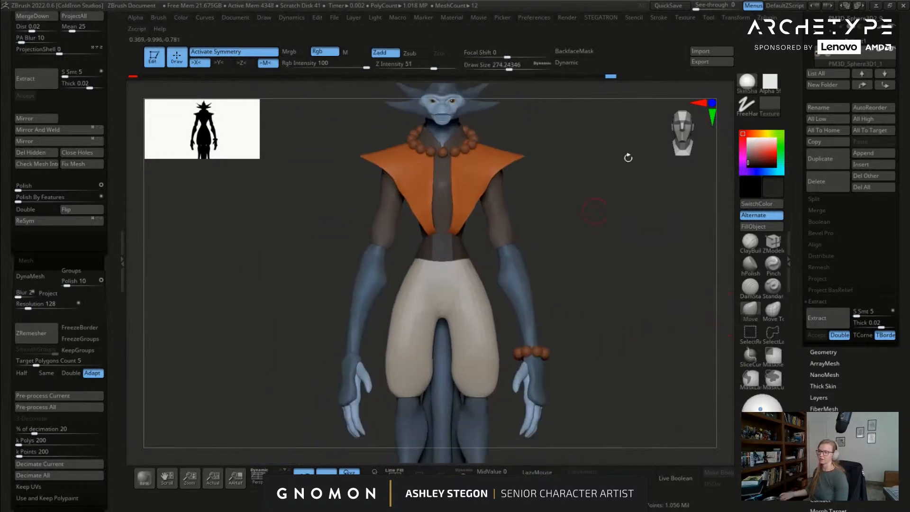
# Step: Select the orange vest, display its wireframe and polygroups, and isolate it from the other parts
pyautogui.moveTo(485, 216); pyautogui.dragTo(467, 443, button='right')
pyautogui.keyDown('alt'); pyautogui.click(467, 228); pyautogui.keyUp('alt')
pyautogui.hotkey('shift', 'f')
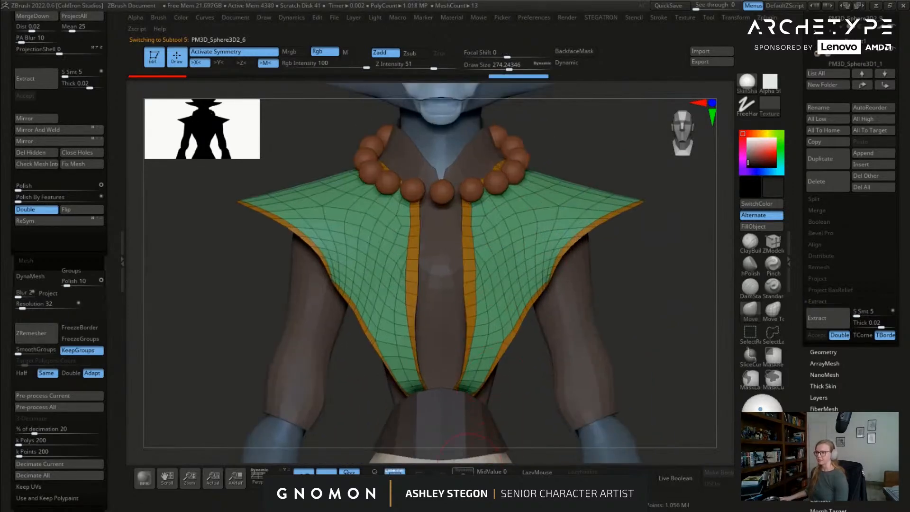
pyautogui.click(464, 471)
pyautogui.moveTo(459, 326); pyautogui.dragTo(534, 195, button='right')
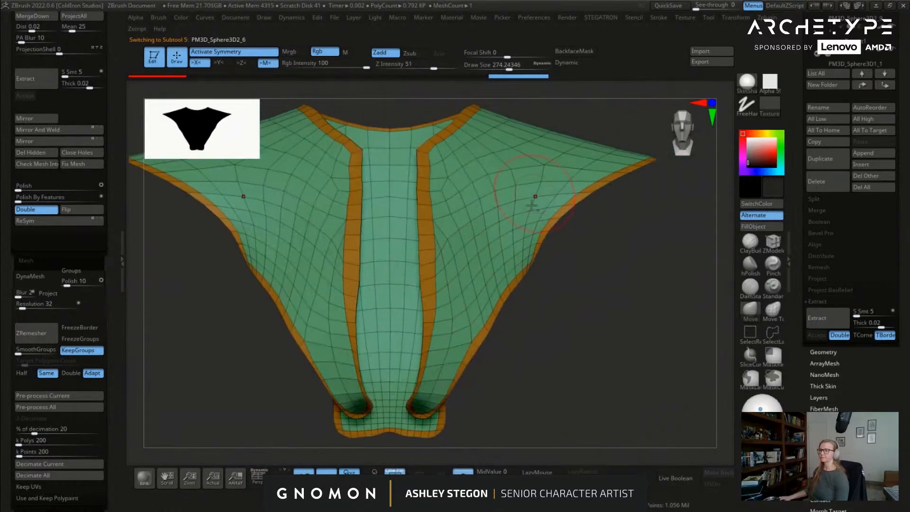
pyautogui.keyDown('ctrl'); pyautogui.moveTo(539, 276); pyautogui.dragTo(761, 332, button='right'); pyautogui.keyUp('ctrl')
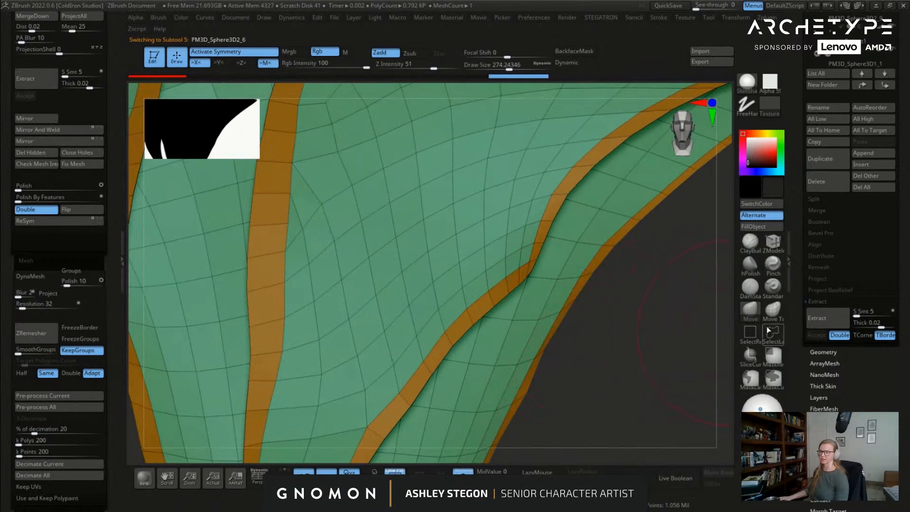
# Step: Reshape the uneven corner of the vest's armhole trim with the Move brush, reducing the draw size to about 59
pyautogui.press('b')
pyautogui.press('m')
pyautogui.press('v')
pyautogui.moveTo(557, 278); pyautogui.dragTo(552, 253, button='right')
pyautogui.press('s')
pyautogui.moveTo(567, 260)
pyautogui.mouseDown()
pyautogui.moveTo(558, 259)
pyautogui.moveTo(590, 232)
pyautogui.moveTo(563, 234)
pyautogui.mouseUp()
pyautogui.moveTo(607, 257)
pyautogui.mouseDown()
pyautogui.moveTo(627, 254)
pyautogui.moveTo(609, 271)
pyautogui.mouseUp()
pyautogui.keyDown('ctrl'); pyautogui.moveTo(616, 274); pyautogui.dragTo(630, 303, button='right'); pyautogui.keyUp('ctrl')
pyautogui.press('s')
pyautogui.moveTo(636, 298); pyautogui.dragTo(622, 293)
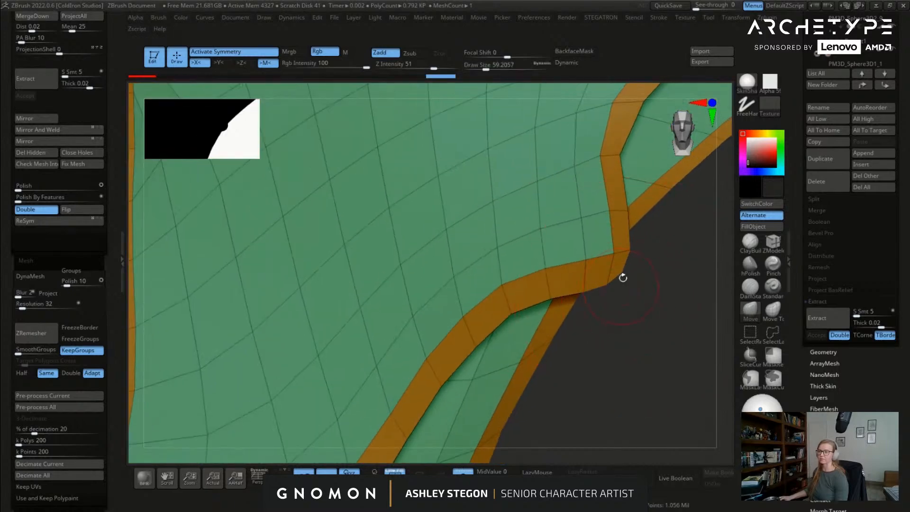
# Step: Stitch the two neighboring points at the armhole trim corner together with ZModeler
pyautogui.click(764, 250)
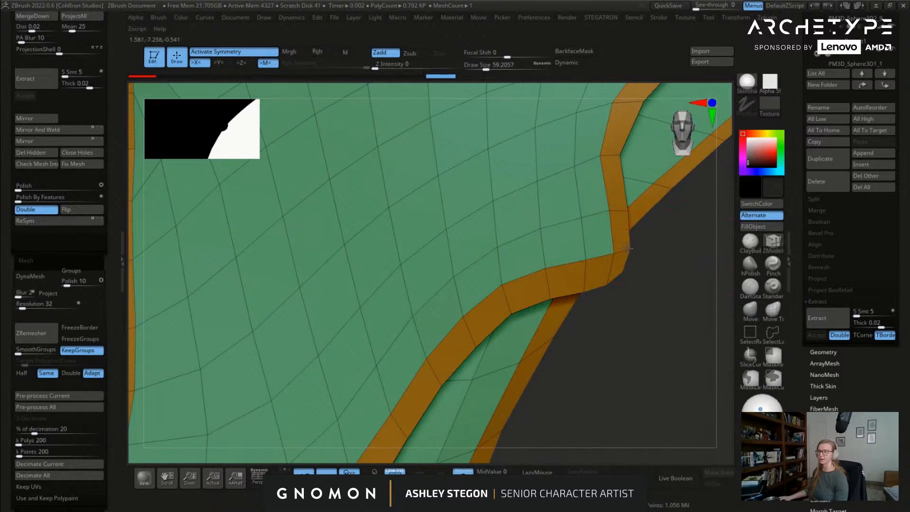
pyautogui.click(622, 276)
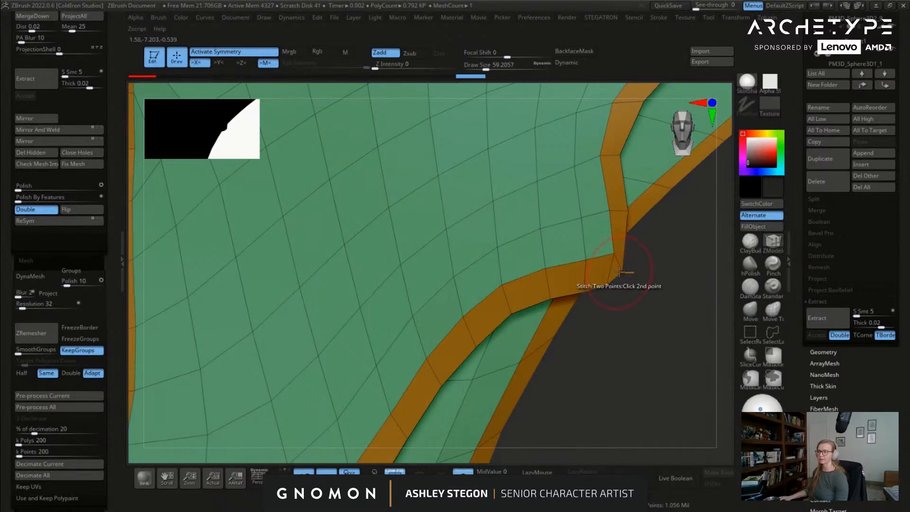
pyautogui.moveTo(639, 270); pyautogui.dragTo(509, 275)
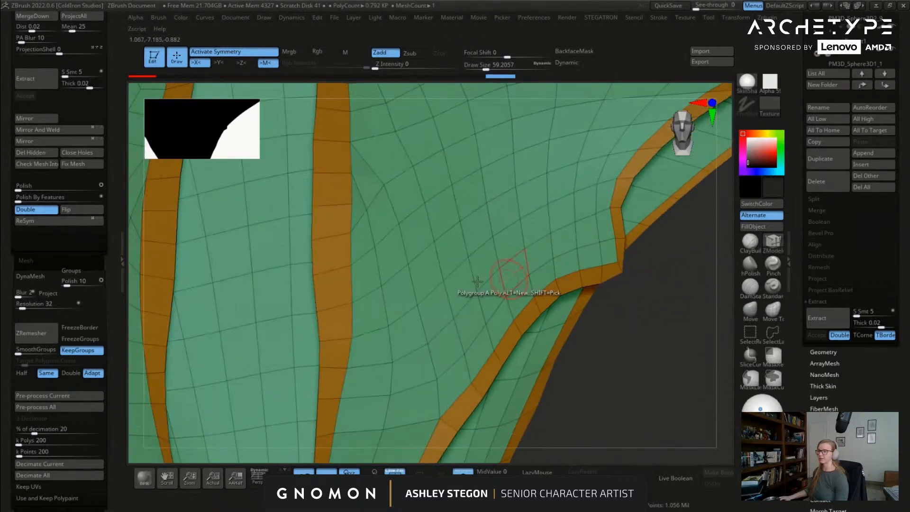
# Step: Apply Polish By Features to the vest repeatedly until the kinked armhole trim runs in a smooth curve
pyautogui.click(21, 198)
pyautogui.moveTo(22, 188); pyautogui.dragTo(27, 189)
pyautogui.click(27, 202)
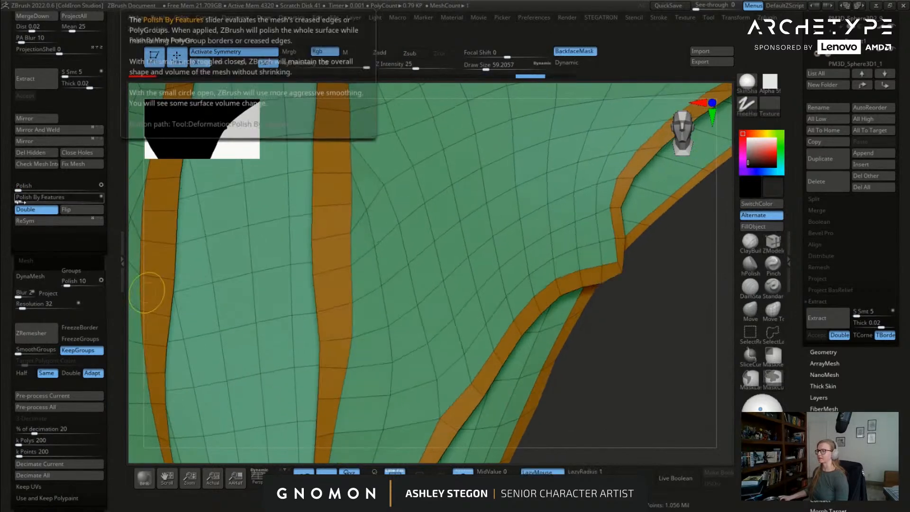
pyautogui.click(28, 197)
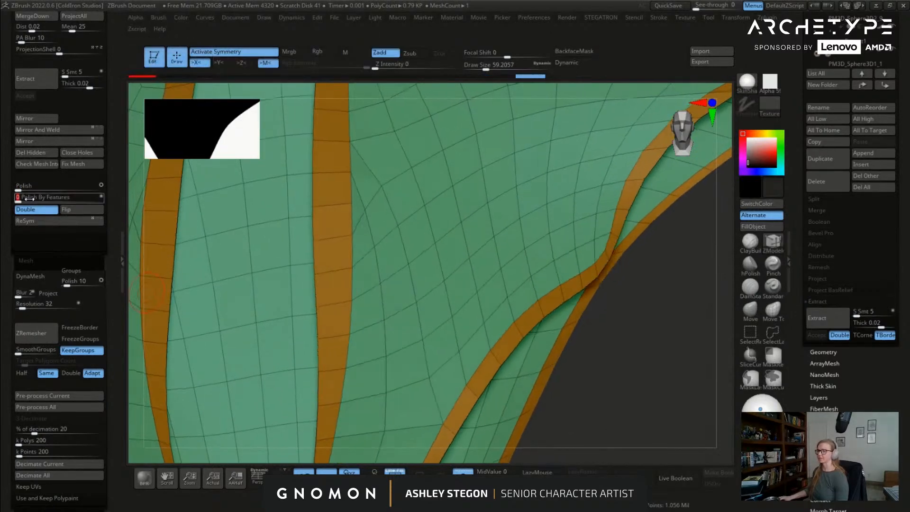
pyautogui.click(36, 197)
pyautogui.click(40, 198)
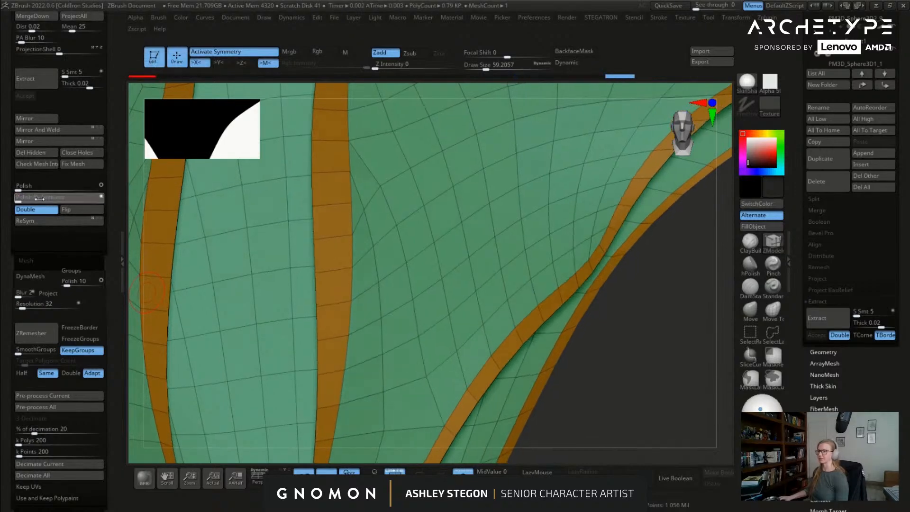
pyautogui.click(47, 199)
pyautogui.click(19, 197)
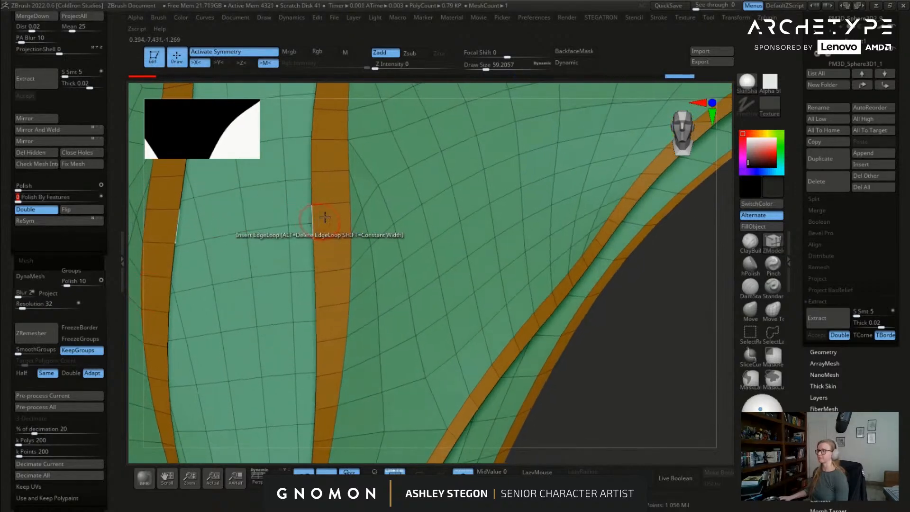
# Step: ZRemesh the vest with KeepGroups and Adapt enabled, keeping the same polygon count
pyautogui.scroll(-3, 337, 190)
pyautogui.moveTo(336, 190); pyautogui.dragTo(487, 260, button='right')
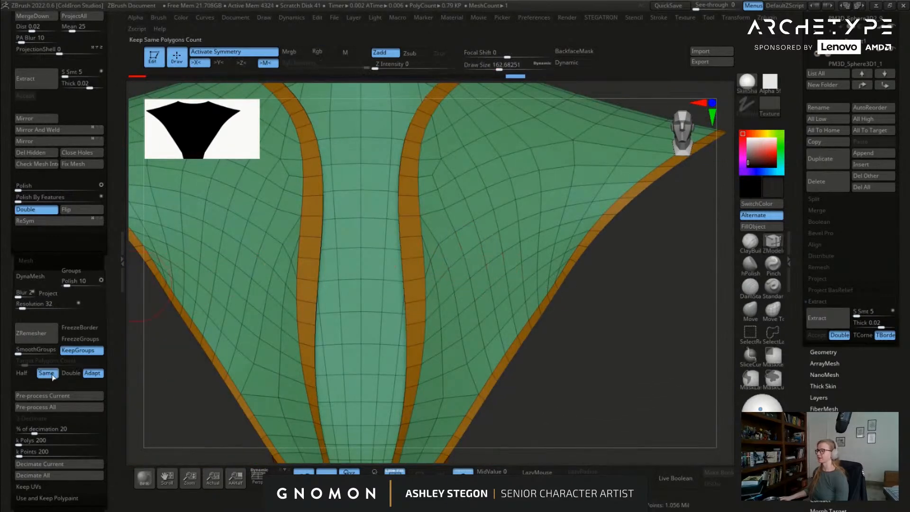
pyautogui.click(38, 334)
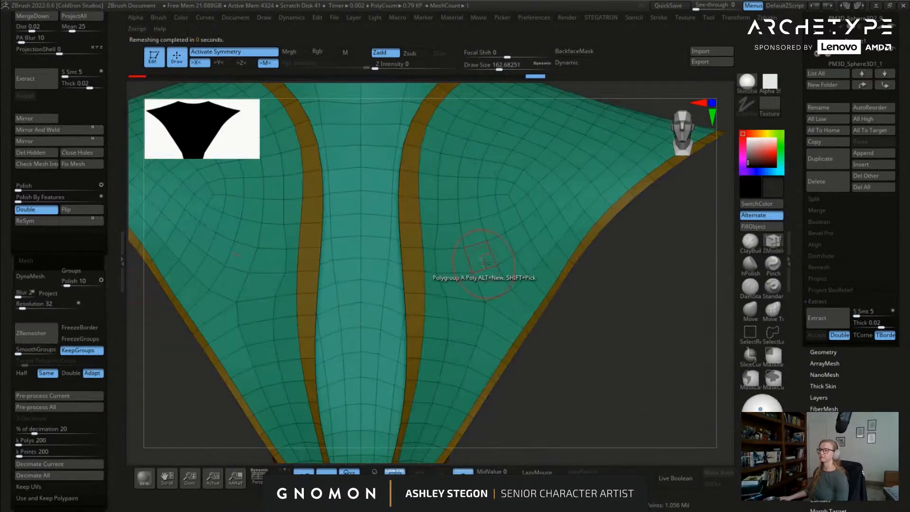
# Step: Assign the stray trim polygons at the inside of the vest's lower armhole corners to the panel's polygroup with ZModeler
pyautogui.moveTo(506, 272); pyautogui.dragTo(588, 282, button='right')
pyautogui.hotkey('shift', 'f')
pyautogui.hotkey('shift', 'f')
pyautogui.moveTo(445, 335); pyautogui.dragTo(488, 249, button='right')
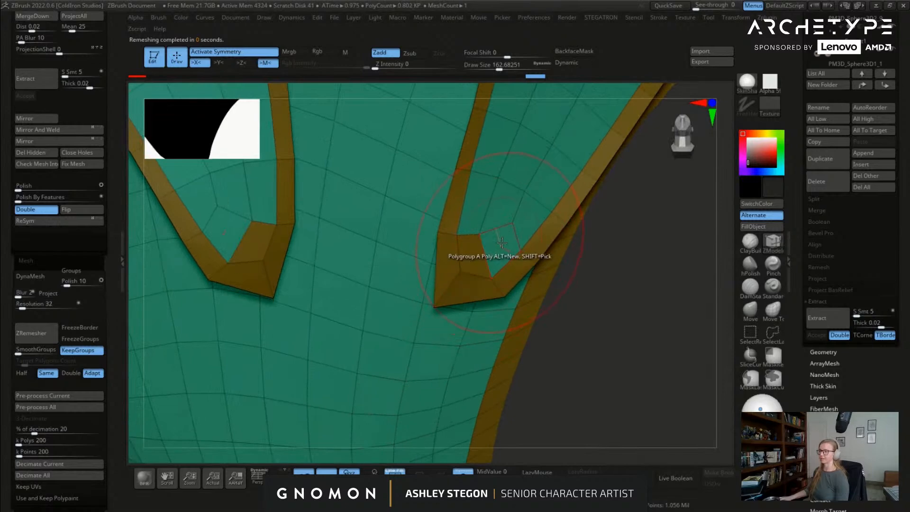
pyautogui.press('space')
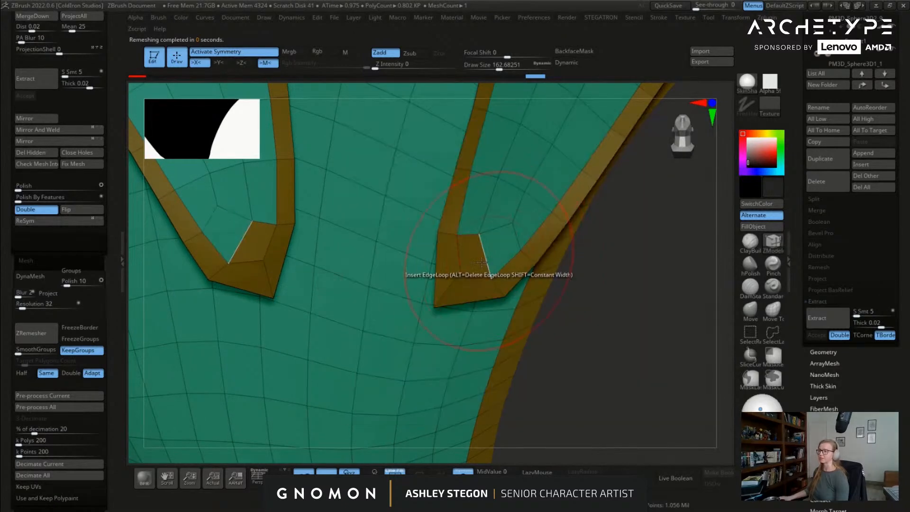
pyautogui.click(478, 259)
pyautogui.click(481, 281)
pyautogui.moveTo(672, 303); pyautogui.dragTo(747, 314, button='right')
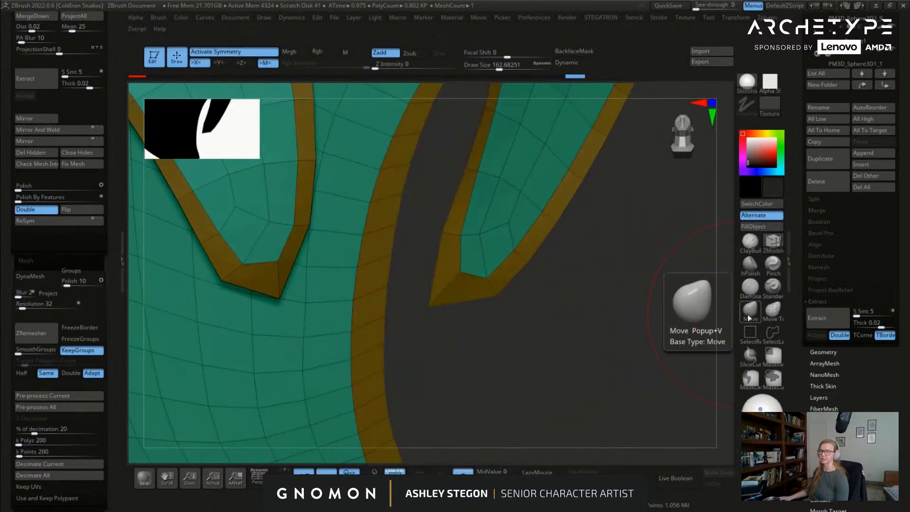
# Step: Even out the shape of the vest's trim around the lower armhole corners with the Move brush
pyautogui.click(748, 311)
pyautogui.moveTo(477, 304)
pyautogui.mouseDown(button='right')
pyautogui.moveTo(450, 270)
pyautogui.moveTo(456, 289)
pyautogui.moveTo(419, 300)
pyautogui.mouseUp(button='right')
pyautogui.moveTo(465, 237); pyautogui.dragTo(486, 235)
pyautogui.moveTo(485, 234)
pyautogui.keyDown('ctrl'); pyautogui.mouseDown(button='right')
pyautogui.moveTo(484, 278)
pyautogui.moveTo(486, 256)
pyautogui.mouseUp(button='right'); pyautogui.keyUp('ctrl')
pyautogui.keyDown('ctrl'); pyautogui.moveTo(515, 212); pyautogui.dragTo(432, 127, button='right'); pyautogui.keyUp('ctrl')
pyautogui.moveTo(502, 237); pyautogui.dragTo(508, 349, button='right')
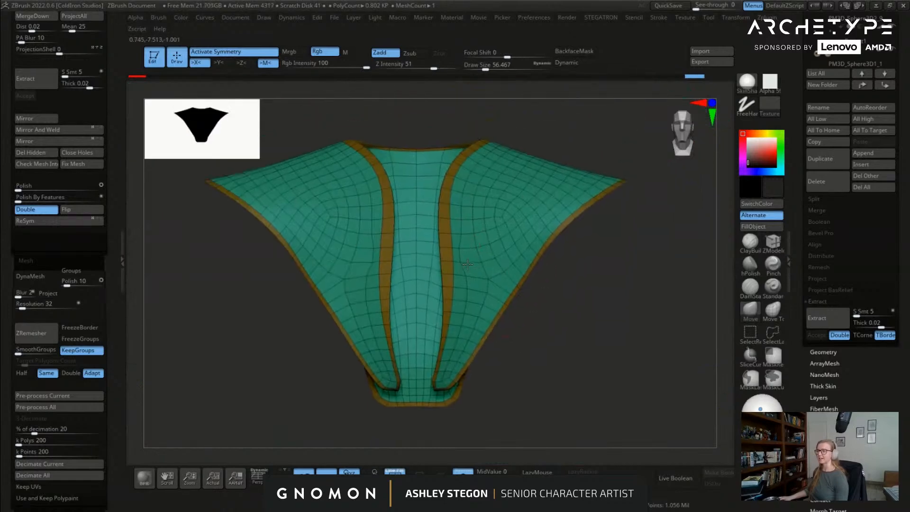
pyautogui.moveTo(473, 260)
pyautogui.mouseDown(button='right')
pyautogui.moveTo(537, 214)
pyautogui.moveTo(475, 378)
pyautogui.mouseUp(button='right')
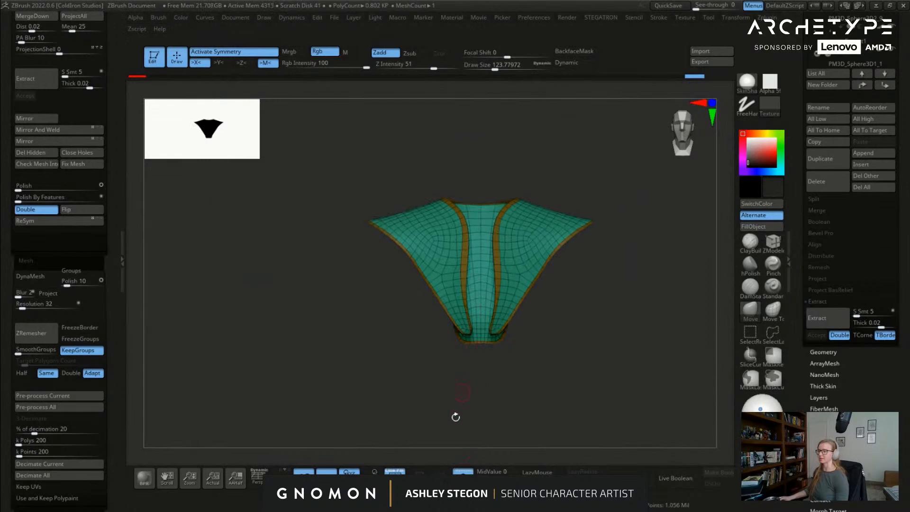
# Step: Make the belt the active subtool, choose the ZModeler brush, and isolate the belt
pyautogui.click(465, 471)
pyautogui.keyDown('alt'); pyautogui.moveTo(517, 260); pyautogui.dragTo(469, 219, button='right'); pyautogui.keyUp('alt')
pyautogui.press('s')
pyautogui.moveTo(487, 271); pyautogui.dragTo(495, 271)
pyautogui.keyDown('alt'); pyautogui.click(459, 308); pyautogui.keyUp('alt')
pyautogui.moveTo(478, 348)
pyautogui.keyDown('ctrl'); pyautogui.mouseDown(button='right')
pyautogui.moveTo(467, 322)
pyautogui.moveTo(493, 354)
pyautogui.moveTo(481, 288)
pyautogui.mouseUp(button='right'); pyautogui.keyUp('ctrl')
pyautogui.click(771, 243)
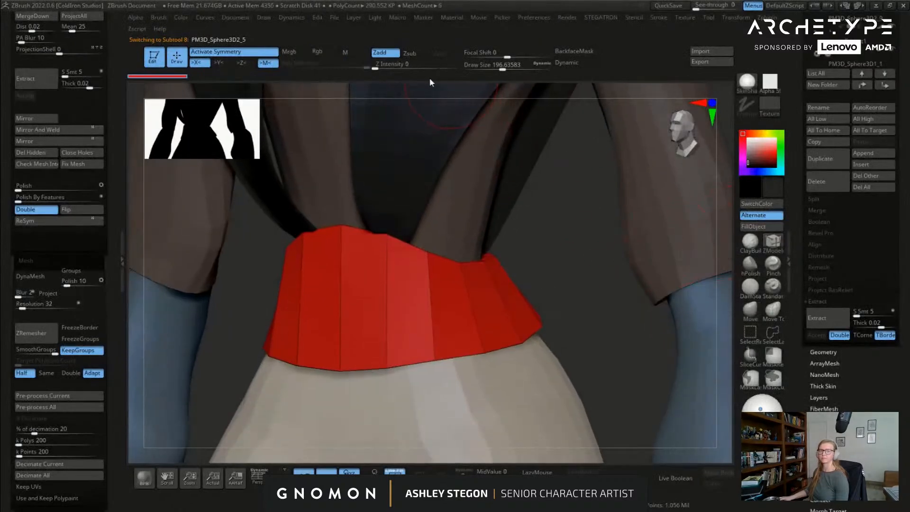
pyautogui.moveTo(360, 334)
pyautogui.mouseDown(button='right')
pyautogui.moveTo(338, 275)
pyautogui.moveTo(364, 275)
pyautogui.moveTo(377, 305)
pyautogui.mouseUp(button='right')
pyautogui.moveTo(445, 257); pyautogui.dragTo(471, 222, button='right')
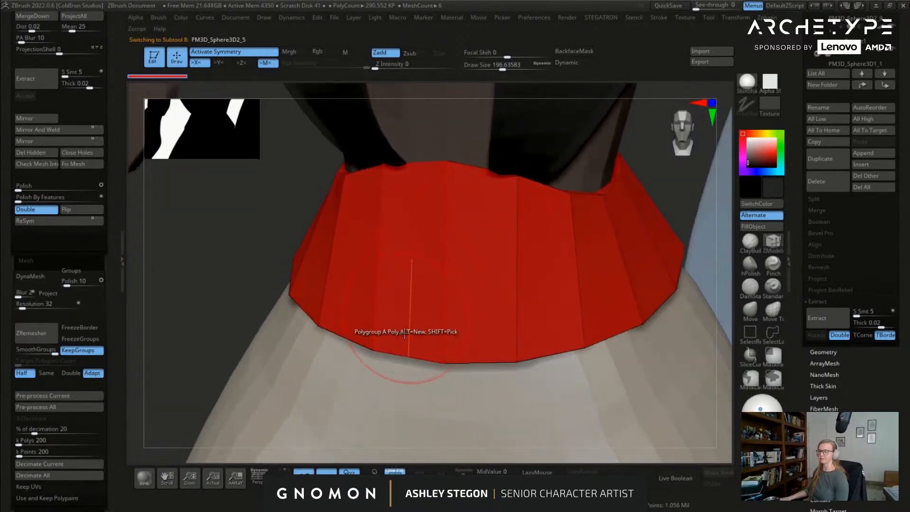
pyautogui.click(462, 473)
pyautogui.moveTo(427, 195); pyautogui.dragTo(167, 373, button='right')
# Step: Split the belt into polygroups by its surface normals, separating the caps from the side band
pyautogui.scroll(-6, 115, 334)
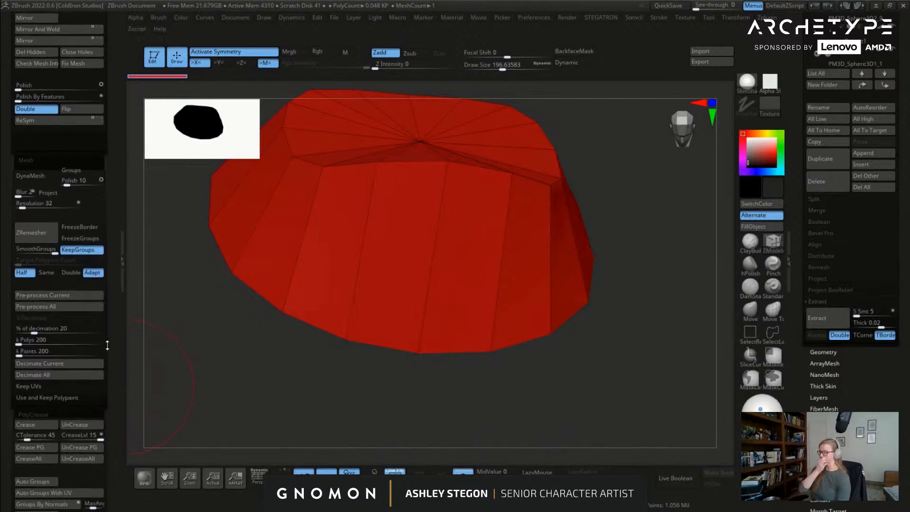
pyautogui.scroll(-4, 115, 333)
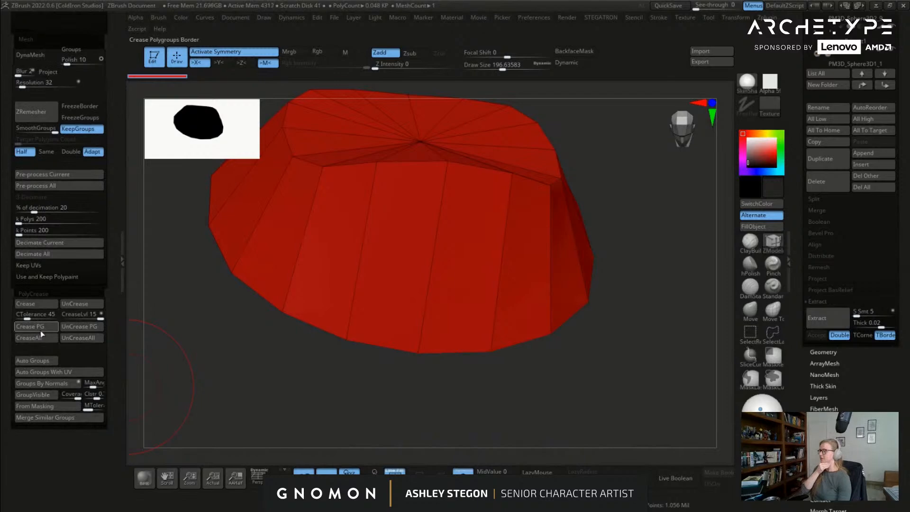
pyautogui.click(65, 382)
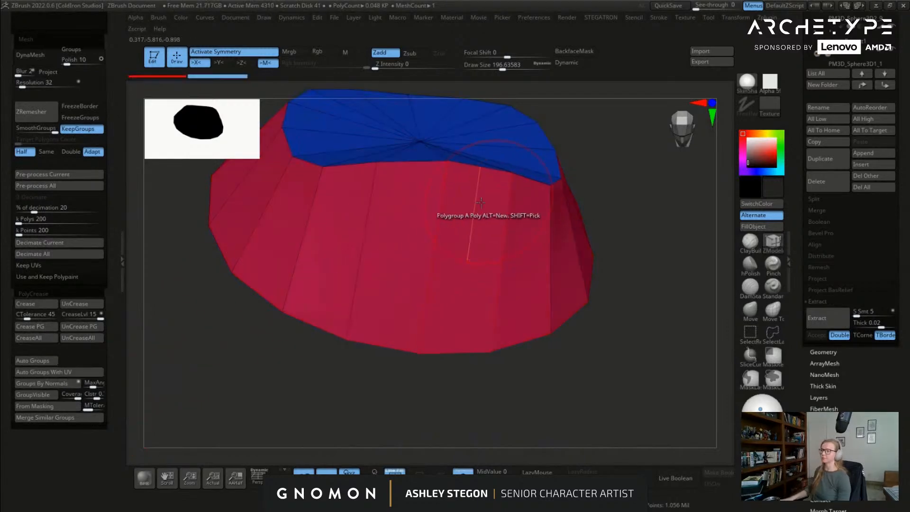
pyautogui.press('space')
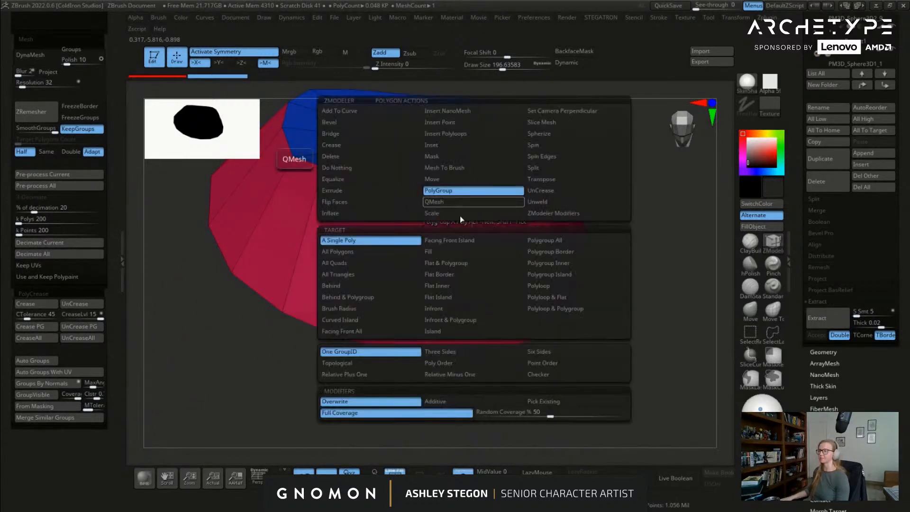
pyautogui.click(548, 243)
pyautogui.keyDown('alt'); pyautogui.moveTo(450, 163); pyautogui.dragTo(450, 203, button='right'); pyautogui.keyUp('alt')
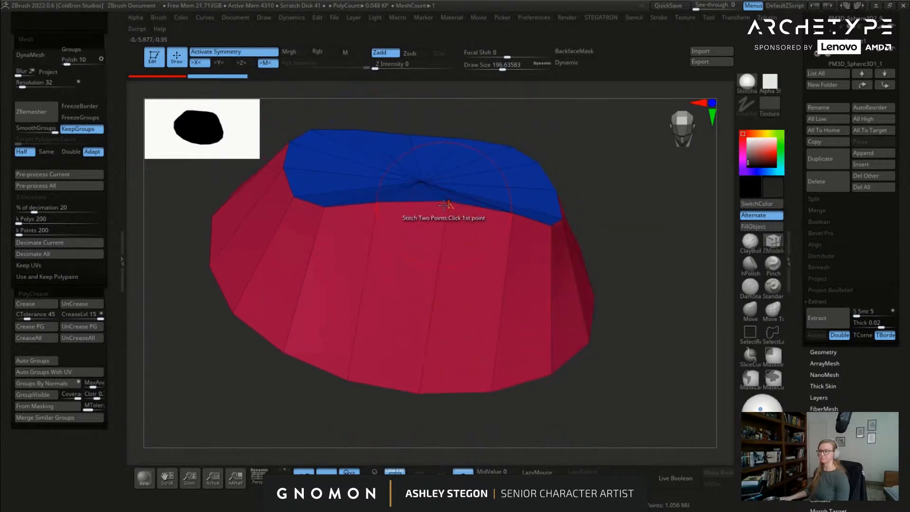
# Step: Isolate the belt's side band and delete the hidden cap polygons
pyautogui.keyDown('ctrl'); pyautogui.keyDown('shift'); pyautogui.click(420, 185); pyautogui.keyUp('shift'); pyautogui.keyUp('ctrl')
pyautogui.moveTo(428, 247); pyautogui.dragTo(433, 204, button='right')
pyautogui.keyDown('ctrl'); pyautogui.keyDown('shift'); pyautogui.moveTo(616, 260); pyautogui.dragTo(610, 303); pyautogui.keyUp('shift'); pyautogui.keyUp('ctrl')
pyautogui.moveTo(602, 303); pyautogui.dragTo(569, 270, button='right')
pyautogui.keyDown('ctrl'); pyautogui.keyDown('shift'); pyautogui.click(368, 290); pyautogui.keyUp('shift'); pyautogui.keyUp('ctrl')
pyautogui.moveTo(594, 196); pyautogui.dragTo(205, 224, button='right')
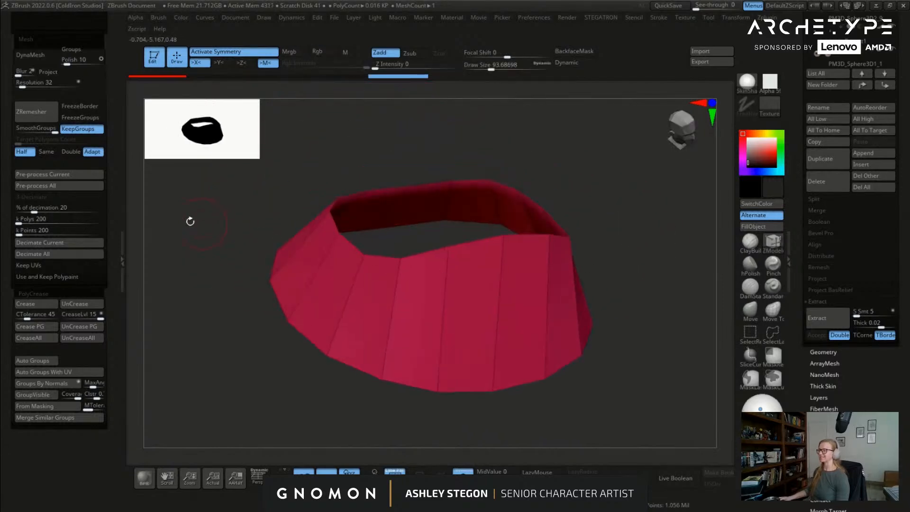
pyautogui.moveTo(117, 222); pyautogui.dragTo(115, 474)
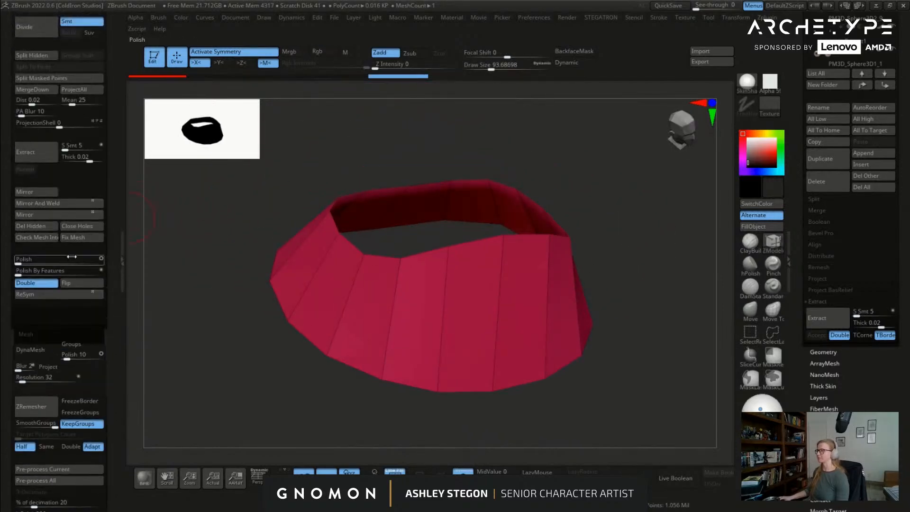
pyautogui.click(32, 228)
pyautogui.moveTo(305, 258); pyautogui.dragTo(452, 251, button='right')
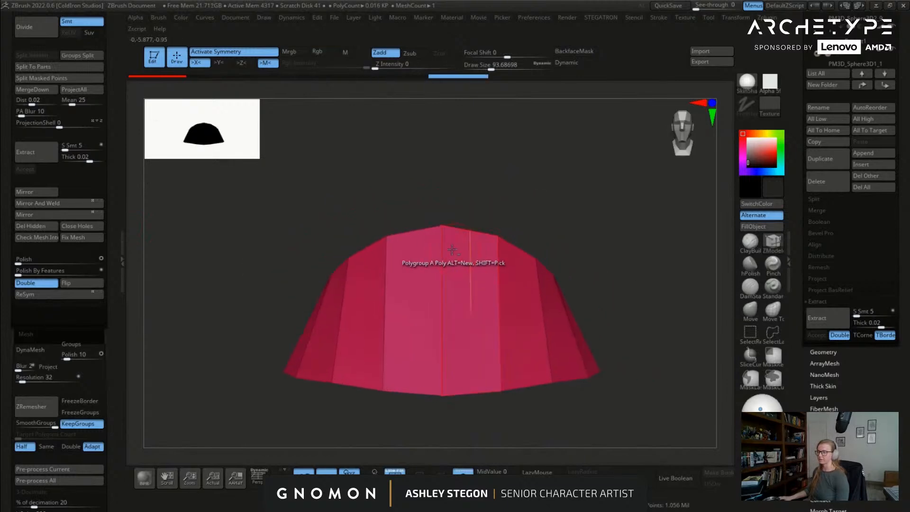
# Step: Set ZModeler's polygon action to Inset with the Polygroup All target and try an equidistant inset on the belt
pyautogui.press('space')
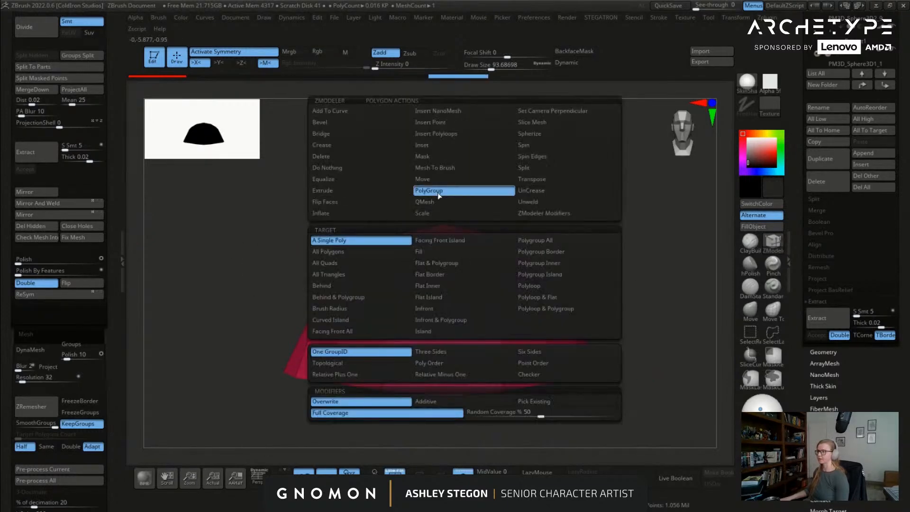
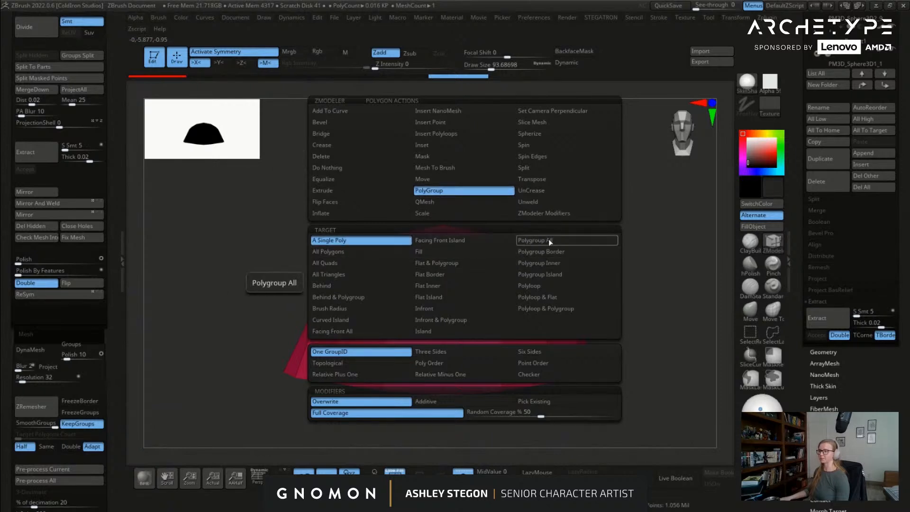
pyautogui.click(535, 240)
pyautogui.moveTo(482, 278); pyautogui.dragTo(447, 242, button='right')
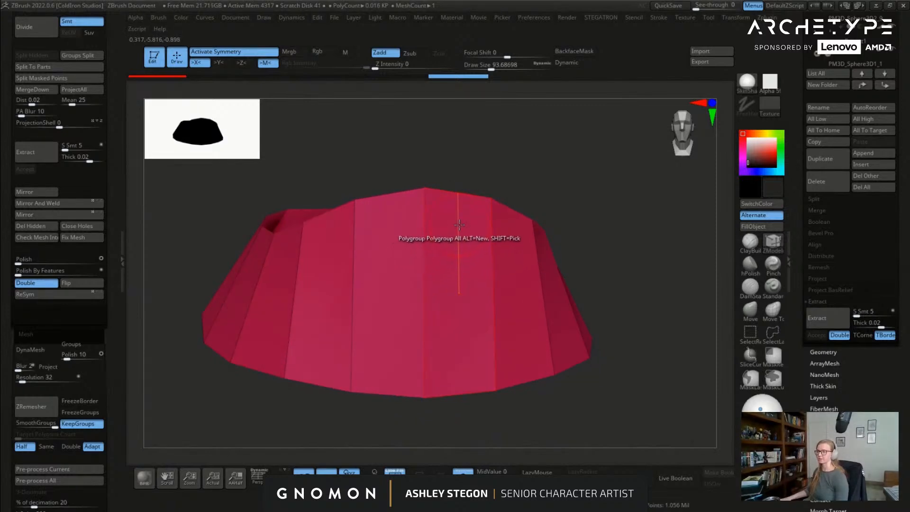
pyautogui.press('space')
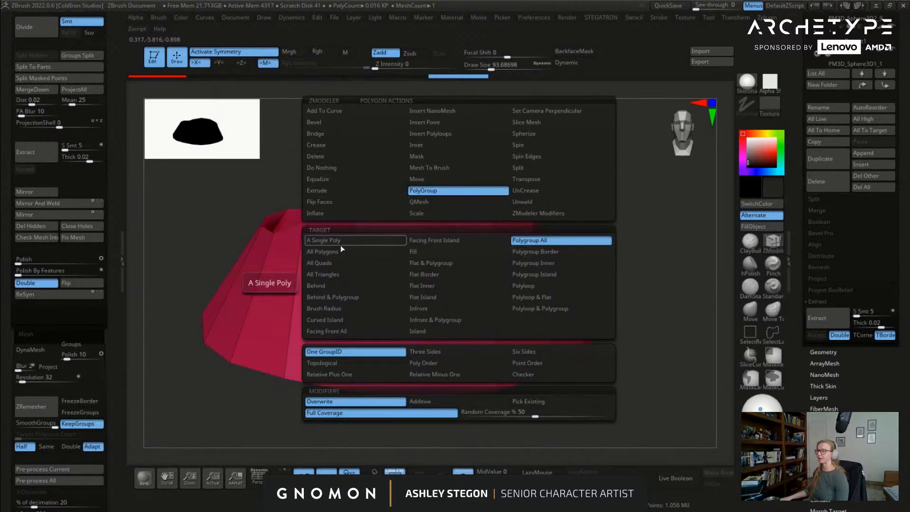
pyautogui.click(426, 145)
pyautogui.click(524, 241)
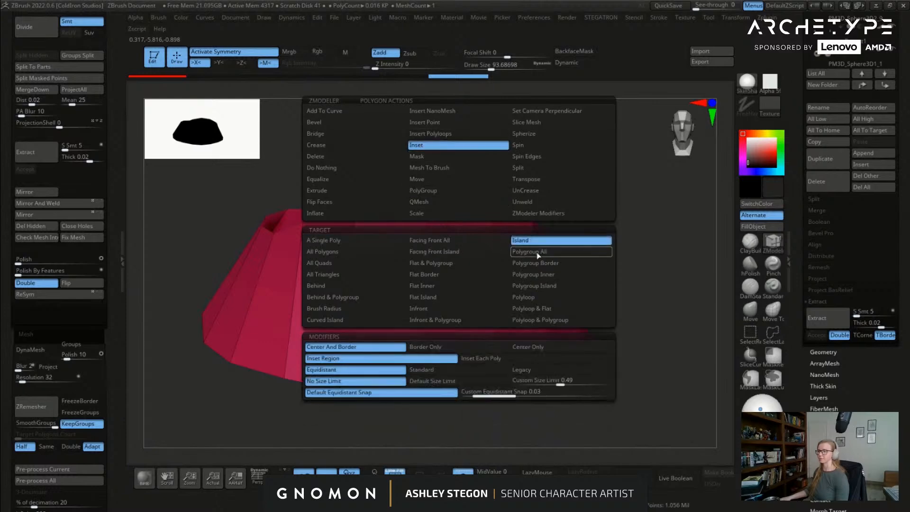
pyautogui.click(530, 253)
pyautogui.click(527, 262)
pyautogui.click(449, 234)
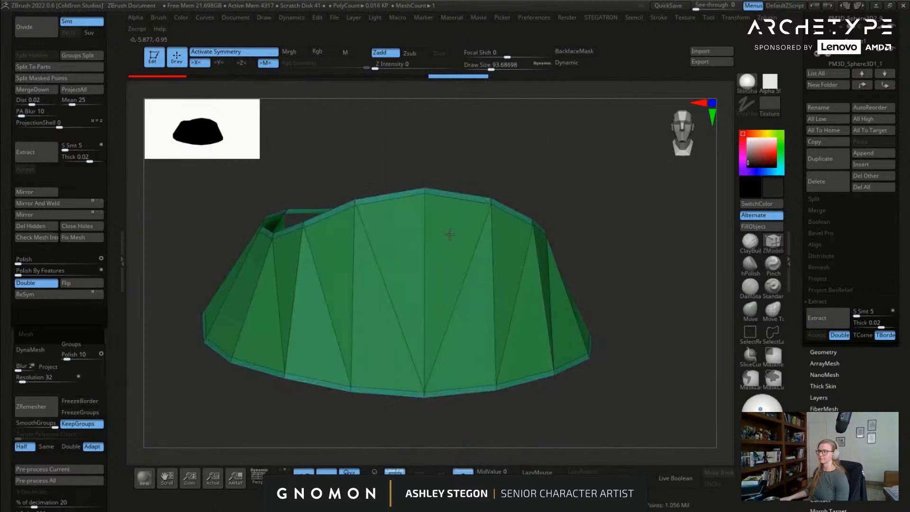
# Step: Inset the belt's side band in Standard mode, creating a narrow trim along its upper and lower edges
pyautogui.press('space')
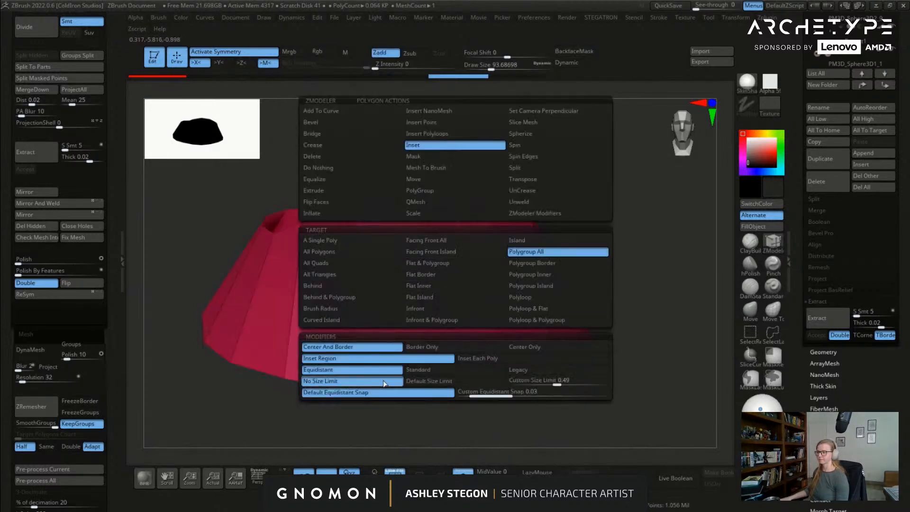
pyautogui.click(431, 372)
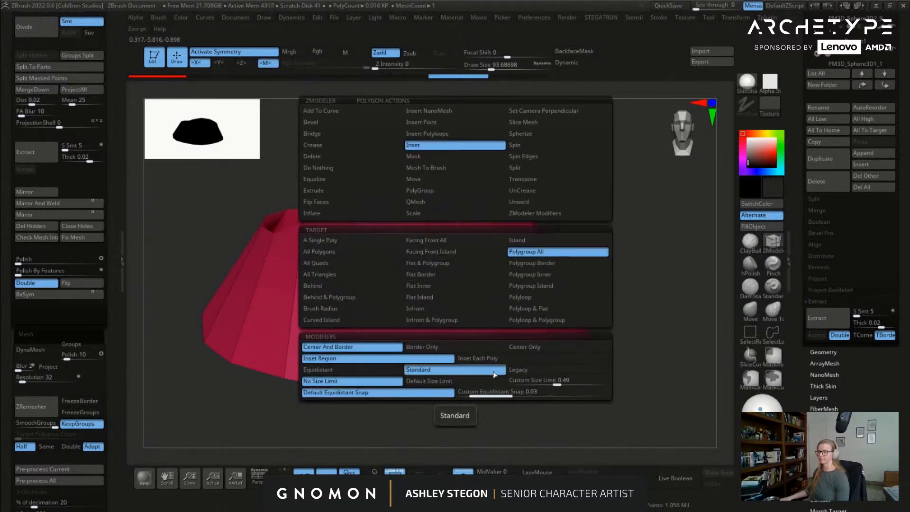
pyautogui.moveTo(450, 229); pyautogui.dragTo(456, 230)
pyautogui.moveTo(474, 427); pyautogui.dragTo(448, 239)
# Step: Extrude all of the belt's polygons with ZModeler to give the band thickness
pyautogui.press('space')
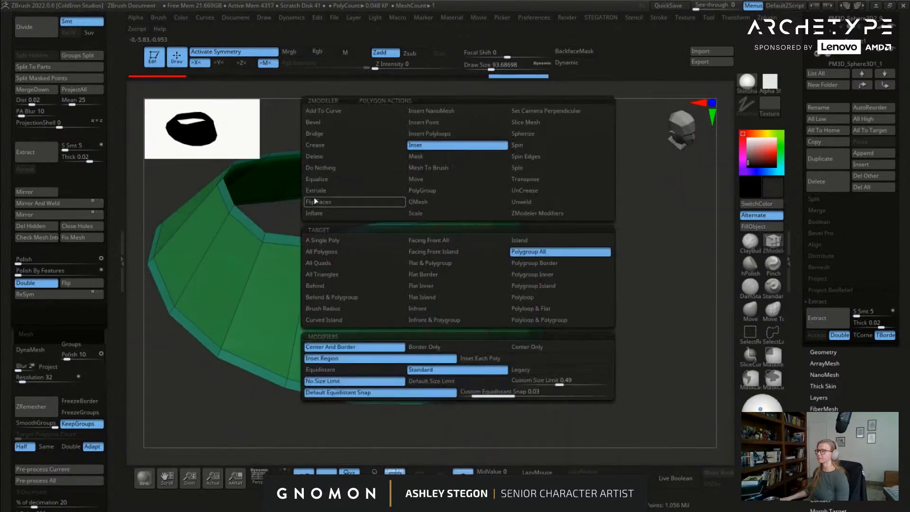
pyautogui.click(559, 251)
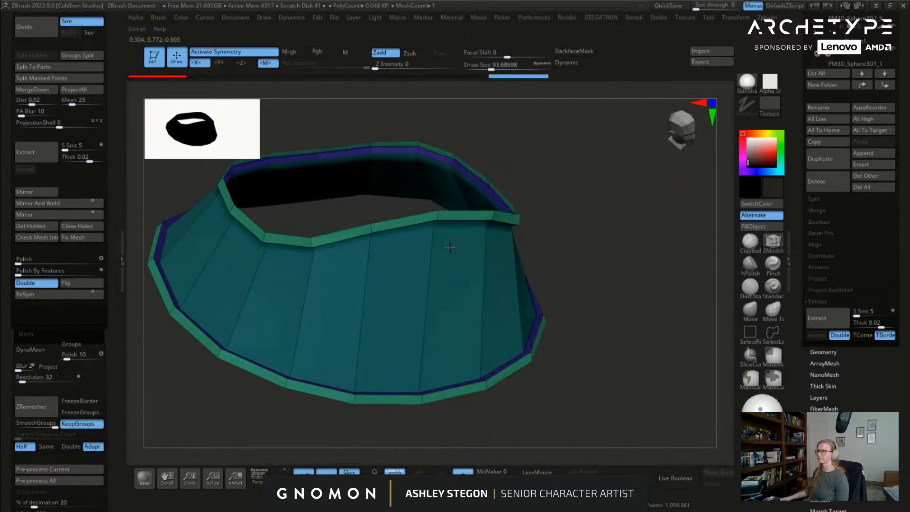
pyautogui.press('space')
pyautogui.click(371, 254)
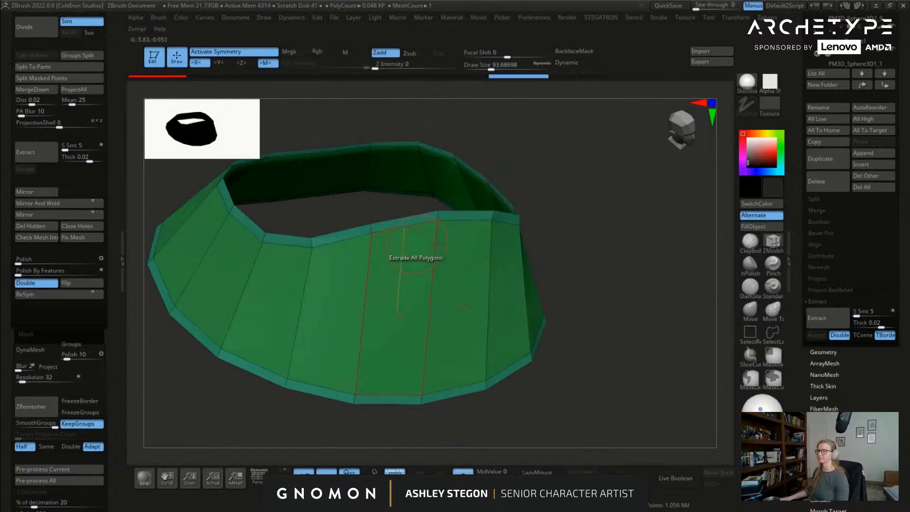
pyautogui.click(426, 245)
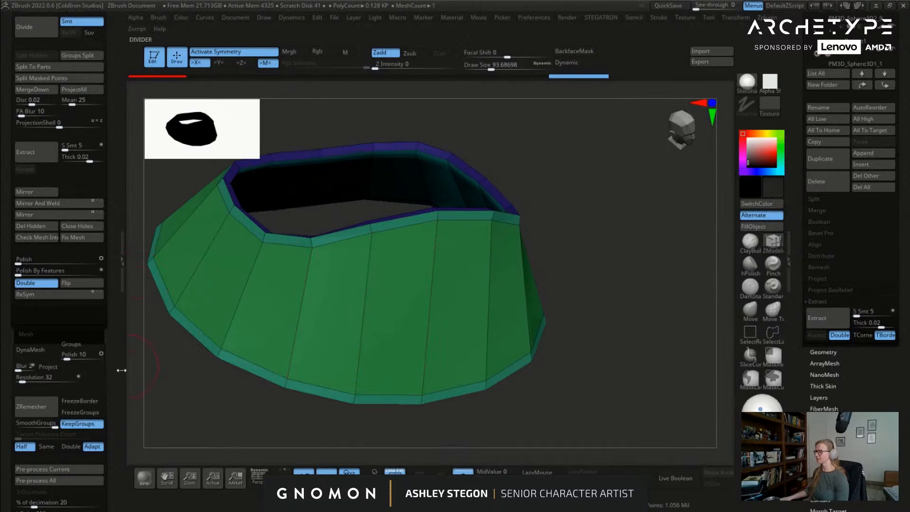
# Step: Crease the belt and extrude its center polygroup inward, leaving raised trims along both edges
pyautogui.scroll(-5, 47, 370)
pyautogui.click(43, 379)
pyautogui.moveTo(142, 360); pyautogui.dragTo(438, 284)
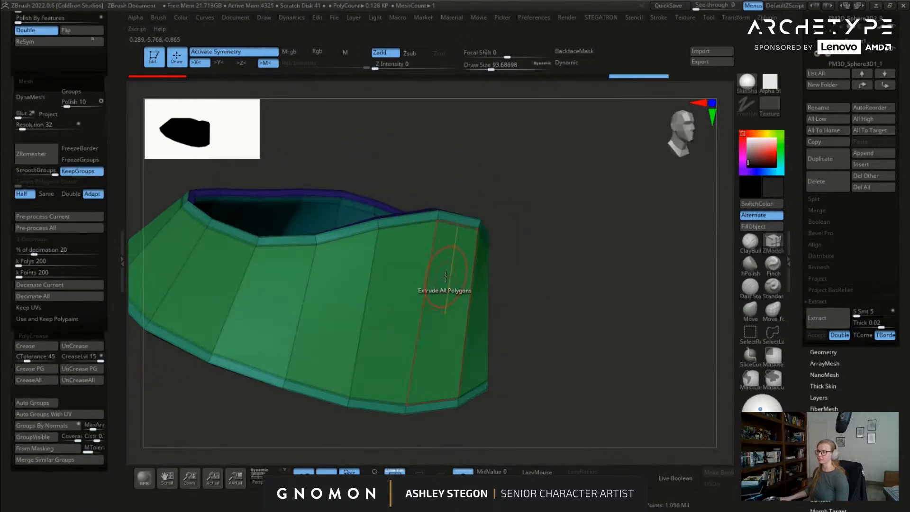
pyautogui.press('space')
pyautogui.click(547, 260)
pyautogui.moveTo(441, 301); pyautogui.dragTo(430, 300)
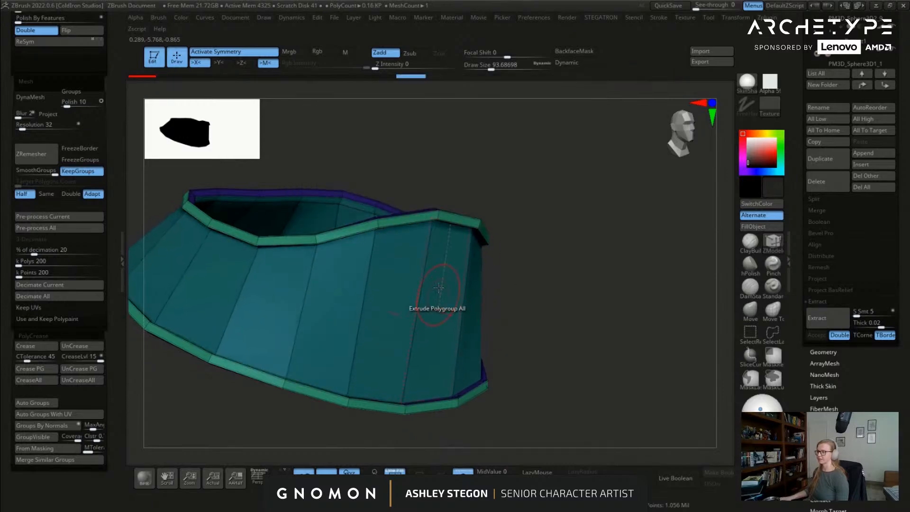
pyautogui.moveTo(427, 335); pyautogui.dragTo(421, 248, button='right')
# Step: Crease the belt's polygroup borders, preview it with dynamic subdivision, and bring the rest of the character back into view
pyautogui.click(40, 369)
pyautogui.press('d')
pyautogui.hotkey('shift', 'f')
pyautogui.moveTo(518, 278); pyautogui.dragTo(400, 283, button='right')
pyautogui.moveTo(465, 386); pyautogui.dragTo(481, 457, button='right')
pyautogui.click(471, 472)
pyautogui.moveTo(485, 417)
pyautogui.mouseDown(button='right')
pyautogui.moveTo(486, 361)
pyautogui.moveTo(346, 336)
pyautogui.mouseUp(button='right')
# Step: Switch to the Move brush with a draw size of about 422 and activate the shirt with its wireframe shown
pyautogui.click(749, 310)
pyautogui.moveTo(420, 289); pyautogui.dragTo(451, 301, button='right')
pyautogui.press('s')
pyautogui.click(455, 314)
pyautogui.moveTo(452, 261); pyautogui.dragTo(476, 284, button='right')
pyautogui.hotkey('shift', 'f')
pyautogui.keyDown('ctrl'); pyautogui.moveTo(545, 283); pyautogui.dragTo(559, 303, button='right'); pyautogui.keyUp('ctrl')
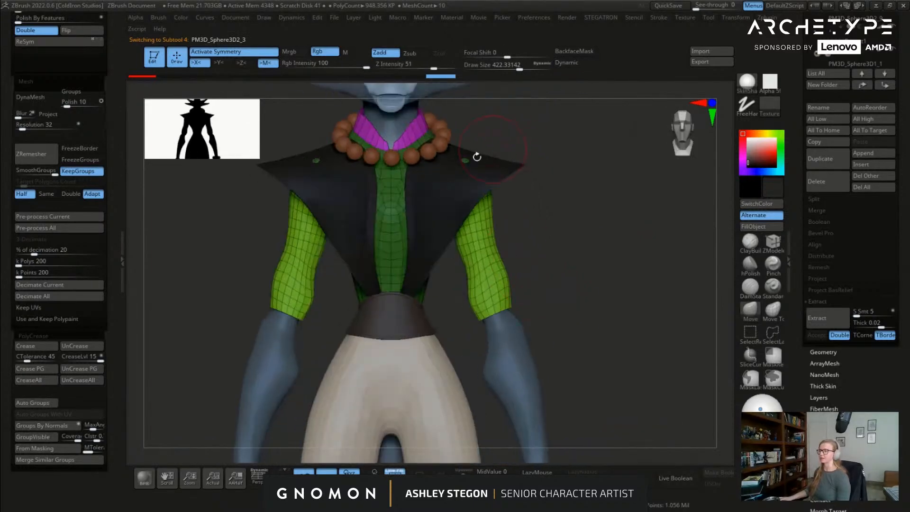
# Step: Examine the shirt's mesh in isolation, then check how it sits under the vest and necklace
pyautogui.keyDown('alt'); pyautogui.moveTo(496, 149); pyautogui.dragTo(520, 163, button='right'); pyautogui.keyUp('alt')
pyautogui.click(463, 473)
pyautogui.keyDown('alt'); pyautogui.moveTo(428, 233); pyautogui.dragTo(444, 295, button='right'); pyautogui.keyUp('alt')
pyautogui.moveTo(444, 295); pyautogui.dragTo(436, 262, button='right')
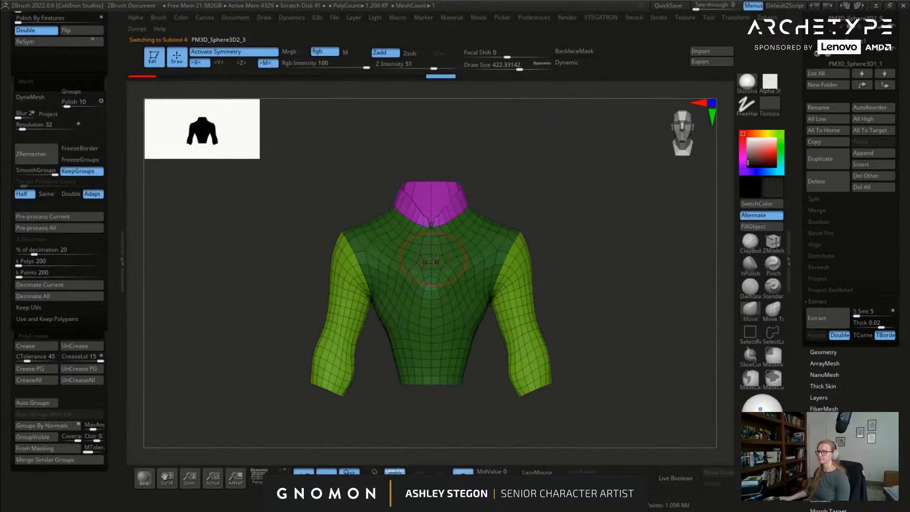
pyautogui.click(462, 472)
pyautogui.hotkey('shift', 'f')
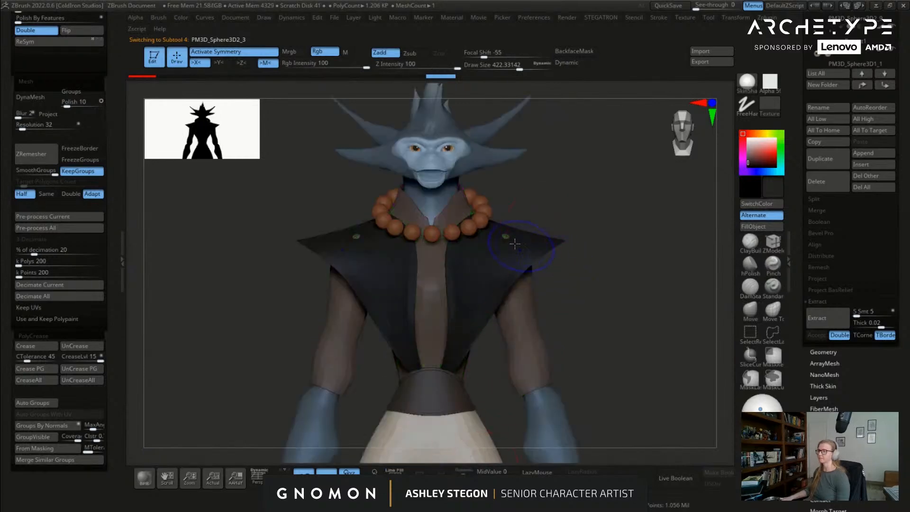
# Step: Push the shirt's shoulders beneath the vest where they poke through, adjusting the brush's draw size
pyautogui.moveTo(434, 189); pyautogui.dragTo(393, 254, button='right')
pyautogui.hotkey('shift', 'f')
pyautogui.press('s')
pyautogui.moveTo(232, 211); pyautogui.dragTo(227, 211)
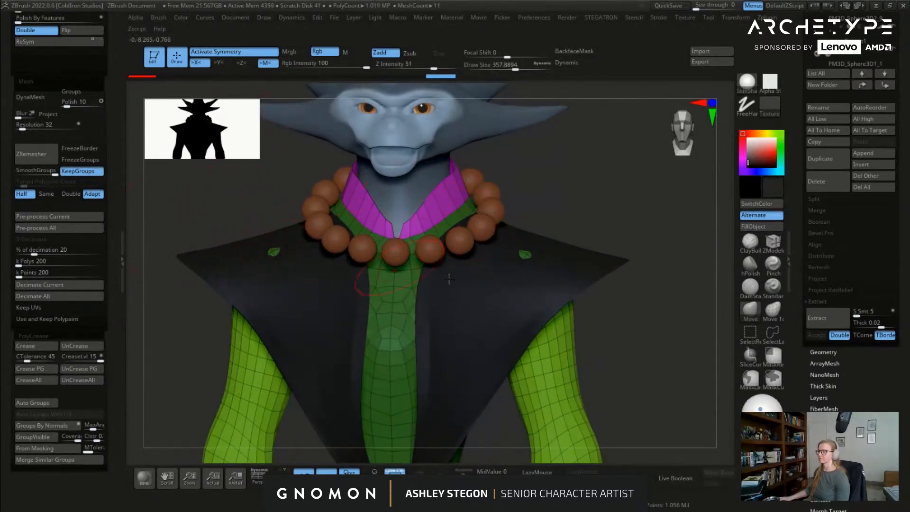
pyautogui.hotkey('shift', 'f')
pyautogui.press('s')
pyautogui.moveTo(528, 260); pyautogui.dragTo(526, 254)
pyautogui.moveTo(518, 252); pyautogui.dragTo(514, 256, button='right')
pyautogui.click(521, 256)
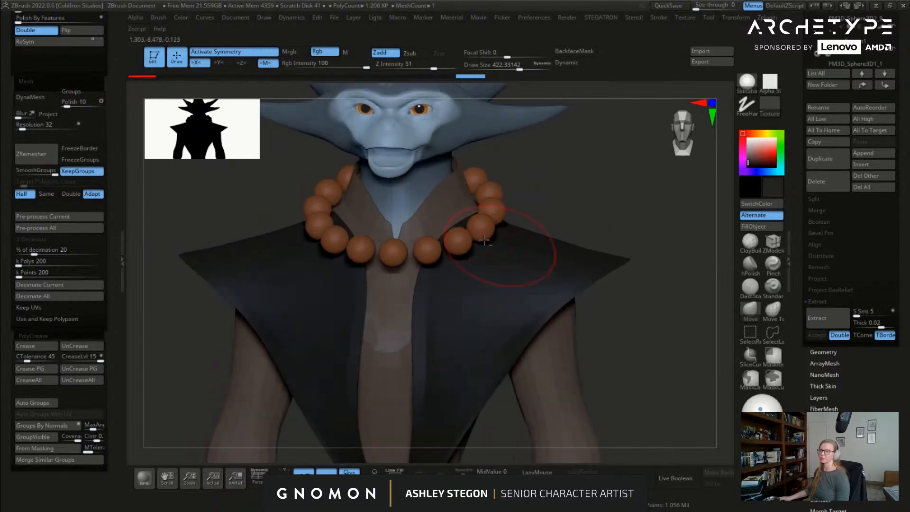
# Step: Inspect the shirt on its own with and without its polygroup wireframe, then bring back the rest of the character
pyautogui.hotkey('shift', 'f')
pyautogui.press('b')
pyautogui.press('m')
pyautogui.press('v')
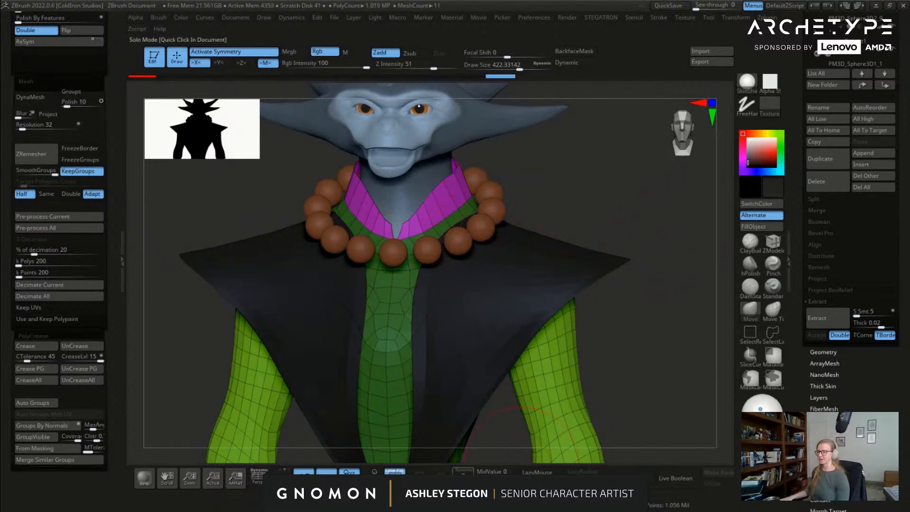
pyautogui.hotkey('ctrl', 'shift', 's')
pyautogui.moveTo(487, 376)
pyautogui.mouseDown(button='right')
pyautogui.moveTo(480, 224)
pyautogui.moveTo(488, 241)
pyautogui.moveTo(456, 239)
pyautogui.mouseUp(button='right')
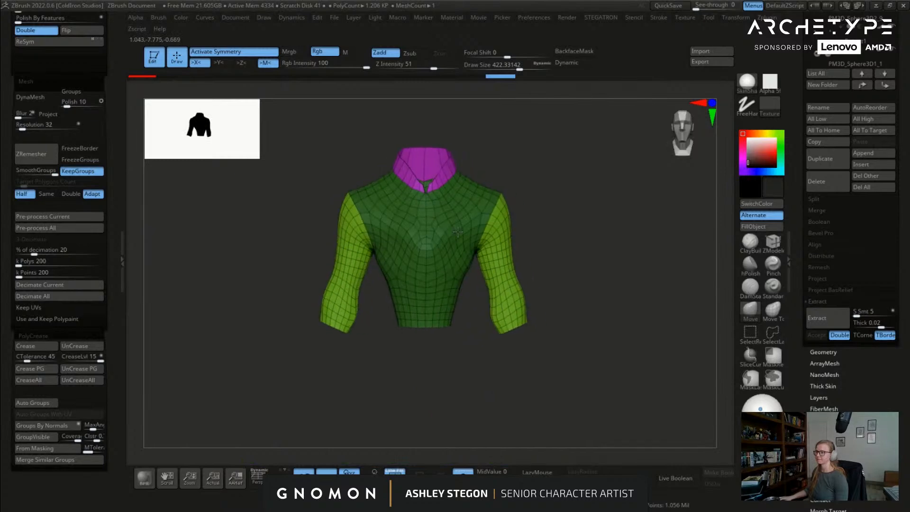
pyautogui.hotkey('shift', 'f')
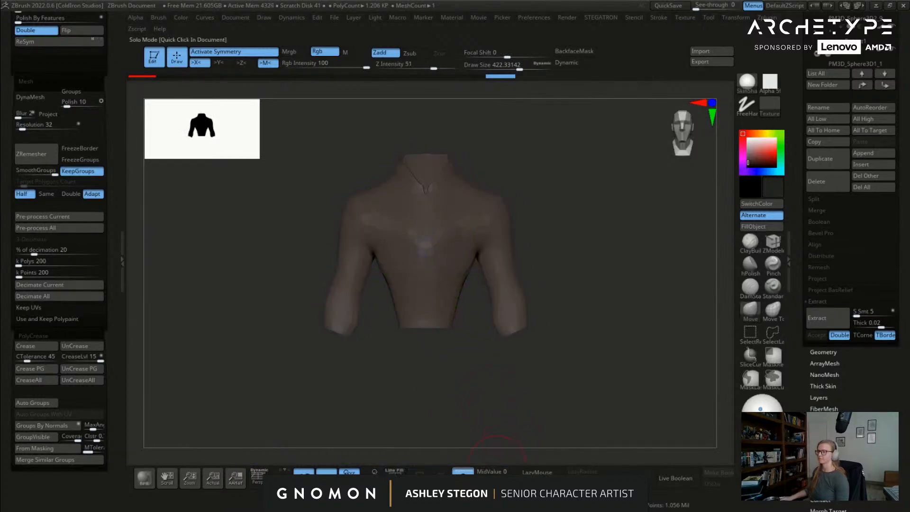
pyautogui.hotkey('ctrl', 'shift', 's')
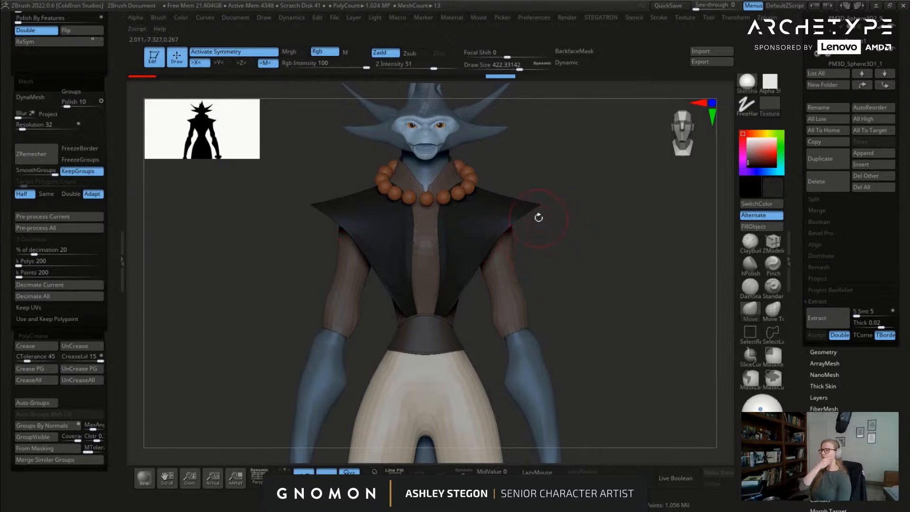
# Step: Hide the bead necklace, then activate the shirt and reduce the brush's draw size to about 145
pyautogui.moveTo(516, 179); pyautogui.dragTo(447, 182)
pyautogui.keyDown('alt'); pyautogui.click(507, 239); pyautogui.keyUp('alt')
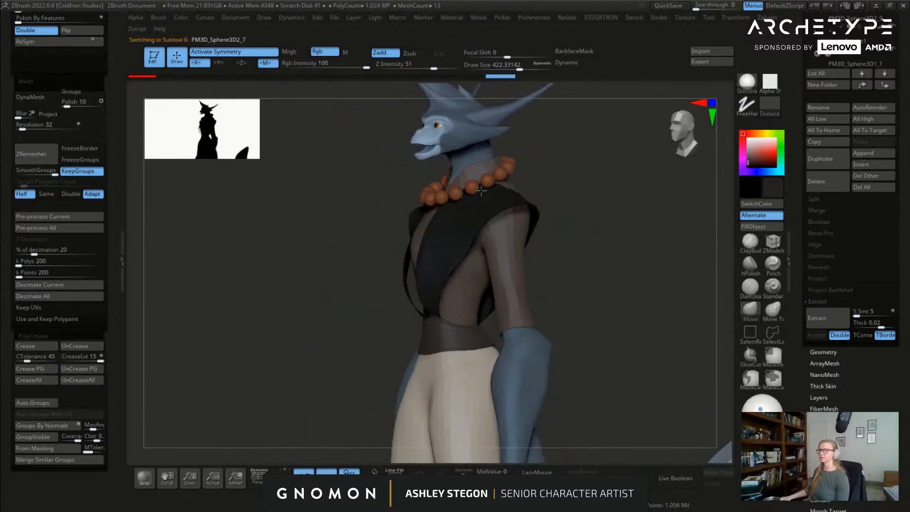
pyautogui.scroll(5, 829, 213)
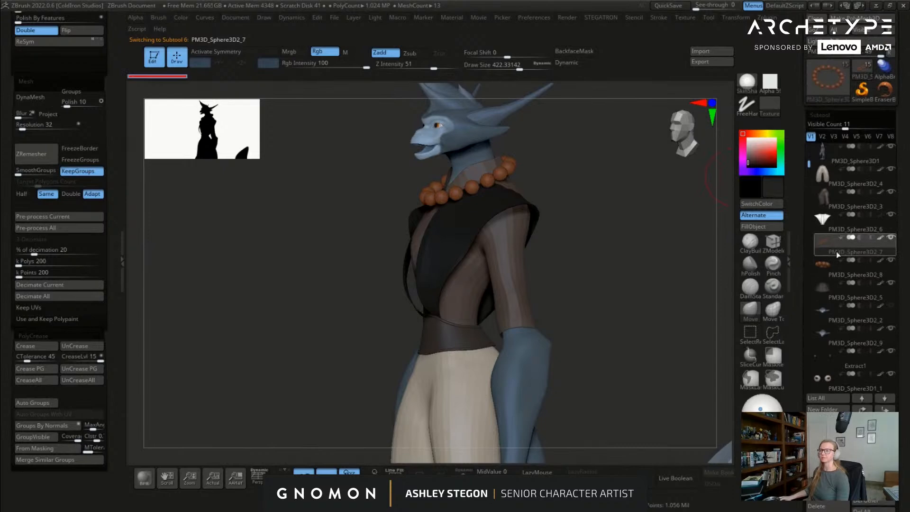
pyautogui.keyDown('alt'); pyautogui.click(521, 260); pyautogui.keyUp('alt')
pyautogui.moveTo(541, 258)
pyautogui.keyDown('alt'); pyautogui.mouseDown()
pyautogui.moveTo(524, 256)
pyautogui.moveTo(585, 261)
pyautogui.mouseUp(); pyautogui.keyUp('alt')
pyautogui.press('s')
pyautogui.moveTo(452, 222); pyautogui.dragTo(430, 222)
# Step: Activate the head mesh and show its polygroup wireframe around the mouth
pyautogui.keyDown('ctrl'); pyautogui.moveTo(432, 223); pyautogui.dragTo(467, 285, button='right'); pyautogui.keyUp('ctrl')
pyautogui.moveTo(478, 128)
pyautogui.keyDown('alt'); pyautogui.mouseDown(button='right')
pyautogui.moveTo(511, 246)
pyautogui.moveTo(545, 219)
pyautogui.mouseUp(button='right'); pyautogui.keyUp('alt')
pyautogui.keyDown('alt'); pyautogui.click(546, 219); pyautogui.keyUp('alt')
pyautogui.moveTo(606, 218); pyautogui.dragTo(359, 198, button='right')
pyautogui.hotkey('shift', 'f')
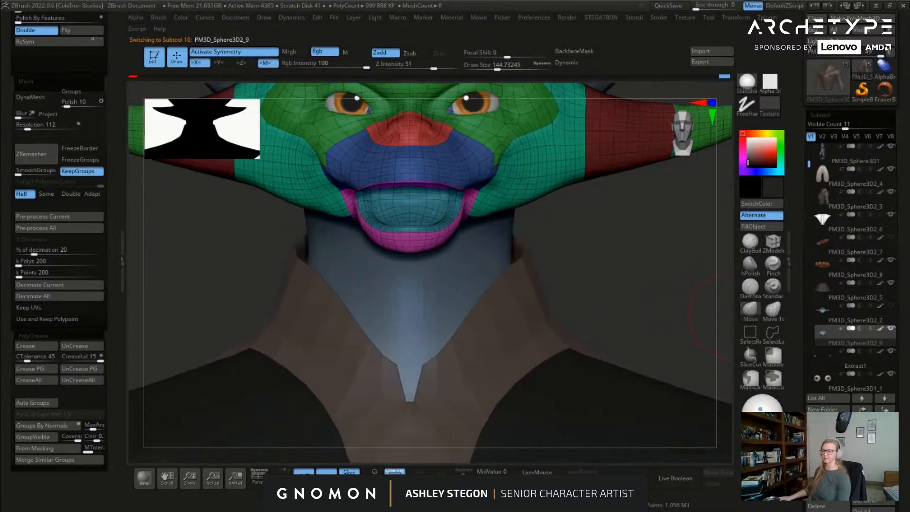
# Step: Duplicate the head, isolate the copy, and reduce it to its lowest subdivision level, deleting the higher levels
pyautogui.click(752, 383)
pyautogui.click(463, 471)
pyautogui.moveTo(403, 407); pyautogui.dragTo(462, 292)
pyautogui.hotkey('shift', 'd')
pyautogui.hotkey('shift', 'd')
pyautogui.hotkey('shift', 'd')
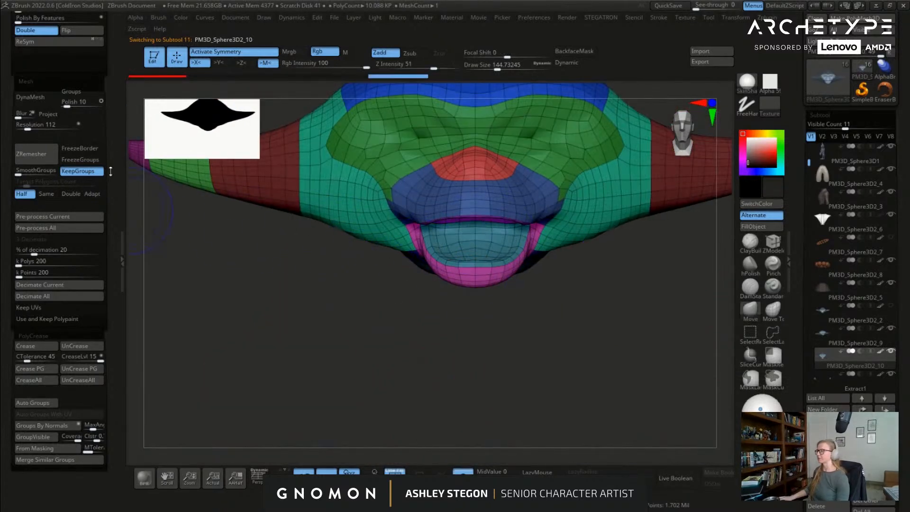
pyautogui.scroll(7, 57, 129)
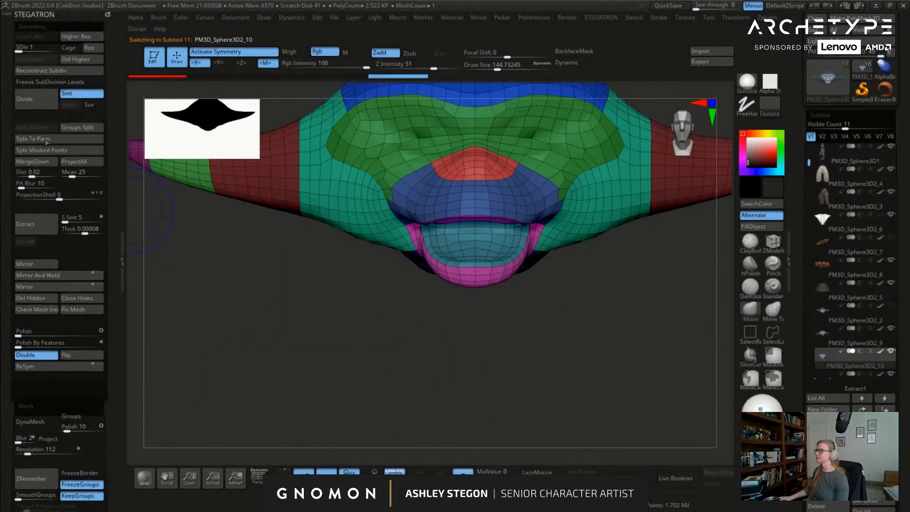
pyautogui.click(81, 58)
# Step: Isolate the upper and lower inner-mouth polygroups on the head copy and delete all the other geometry
pyautogui.keyDown('ctrl'); pyautogui.keyDown('shift'); pyautogui.click(473, 244); pyautogui.keyUp('shift'); pyautogui.keyUp('ctrl')
pyautogui.keyDown('ctrl'); pyautogui.keyDown('shift'); pyautogui.moveTo(561, 351); pyautogui.dragTo(575, 365); pyautogui.keyUp('shift'); pyautogui.keyUp('ctrl')
pyautogui.moveTo(569, 355); pyautogui.dragTo(588, 246)
pyautogui.keyDown('ctrl'); pyautogui.keyDown('shift'); pyautogui.click(532, 206); pyautogui.keyUp('shift'); pyautogui.keyUp('ctrl')
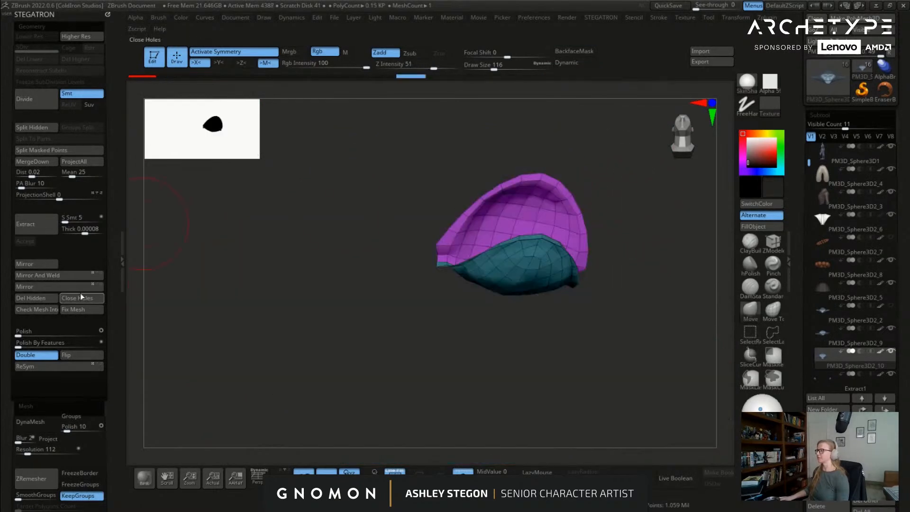
pyautogui.click(39, 298)
pyautogui.moveTo(468, 189); pyautogui.dragTo(488, 186)
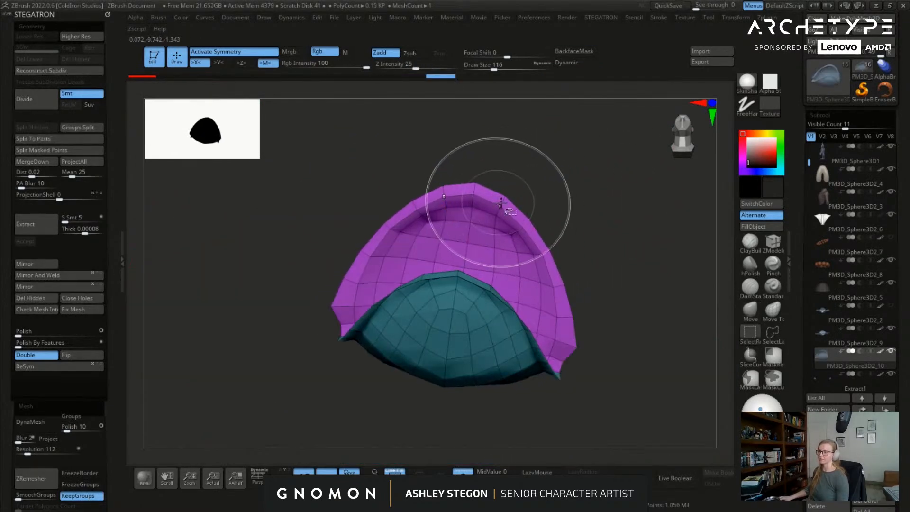
# Step: Trim the upper and lower mouth patches to narrow front strips for the teeth by hiding edge loops and deleting the hidden geometry
pyautogui.click(777, 335)
pyautogui.keyDown('ctrl'); pyautogui.keyDown('shift'); pyautogui.click(506, 202); pyautogui.keyUp('shift'); pyautogui.keyUp('ctrl')
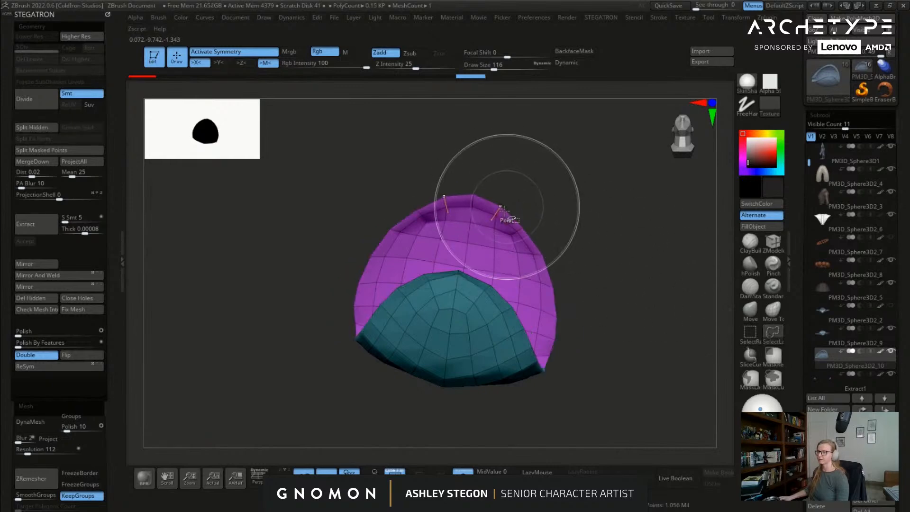
pyautogui.keyDown('ctrl'); pyautogui.keyDown('shift'); pyautogui.click(494, 217); pyautogui.keyUp('shift'); pyautogui.keyUp('ctrl')
pyautogui.moveTo(489, 266); pyautogui.dragTo(467, 303)
pyautogui.keyDown('ctrl'); pyautogui.keyDown('shift'); pyautogui.click(475, 327); pyautogui.keyUp('shift'); pyautogui.keyUp('ctrl')
pyautogui.moveTo(471, 234)
pyautogui.mouseDown()
pyautogui.moveTo(476, 270)
pyautogui.moveTo(521, 219)
pyautogui.moveTo(630, 308)
pyautogui.moveTo(568, 286)
pyautogui.moveTo(553, 313)
pyautogui.mouseUp()
pyautogui.keyDown('ctrl'); pyautogui.keyDown('shift'); pyautogui.click(476, 241); pyautogui.keyUp('shift'); pyautogui.keyUp('ctrl')
pyautogui.keyDown('ctrl'); pyautogui.keyDown('shift'); pyautogui.moveTo(596, 292); pyautogui.dragTo(521, 203); pyautogui.keyUp('shift'); pyautogui.keyUp('ctrl')
pyautogui.moveTo(572, 319); pyautogui.dragTo(573, 298)
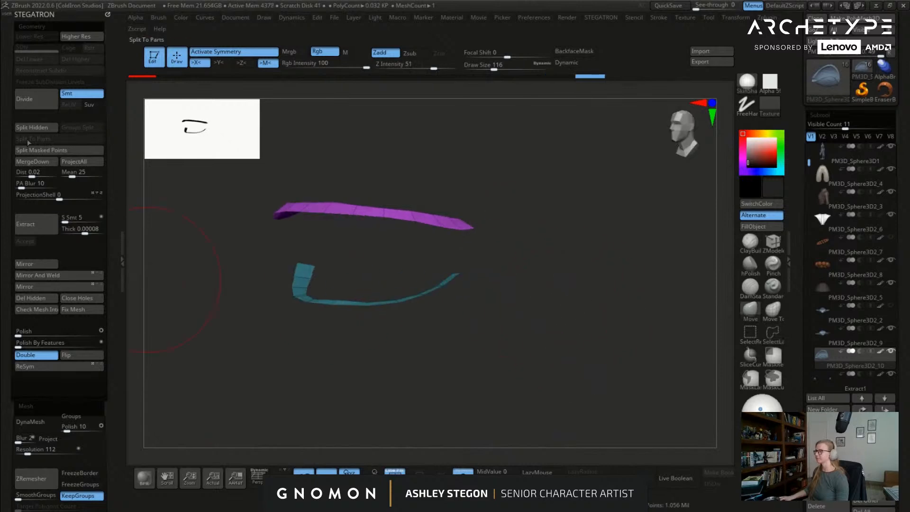
pyautogui.click(49, 297)
pyautogui.click(41, 300)
pyautogui.keyDown('alt'); pyautogui.moveTo(333, 265); pyautogui.dragTo(398, 296); pyautogui.keyUp('alt')
# Step: Extrude both tooth strips by polygroup with ZModeler to give them thickness, then show the full character without wireframe
pyautogui.click(773, 242)
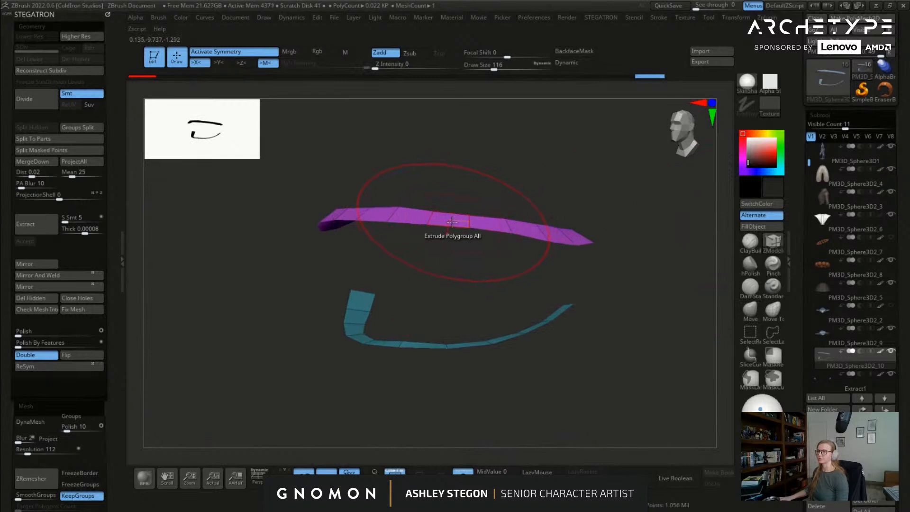
pyautogui.press('space')
pyautogui.click(329, 254)
pyautogui.moveTo(443, 216); pyautogui.dragTo(452, 261)
pyautogui.click(467, 471)
pyautogui.hotkey('shift', 'f')
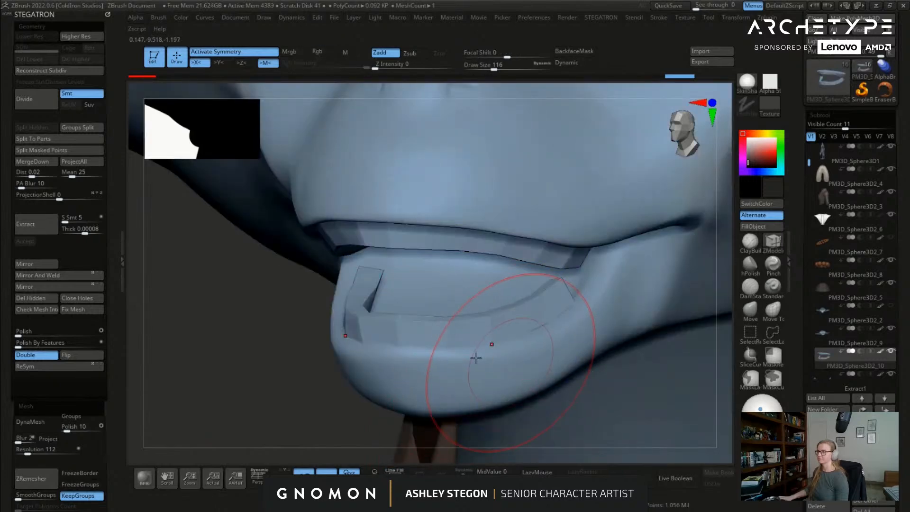
# Step: Fill the teeth with a light grey colour and check them from the front and side
pyautogui.keyDown('ctrl'); pyautogui.moveTo(498, 356); pyautogui.dragTo(447, 331, button='right'); pyautogui.keyUp('ctrl')
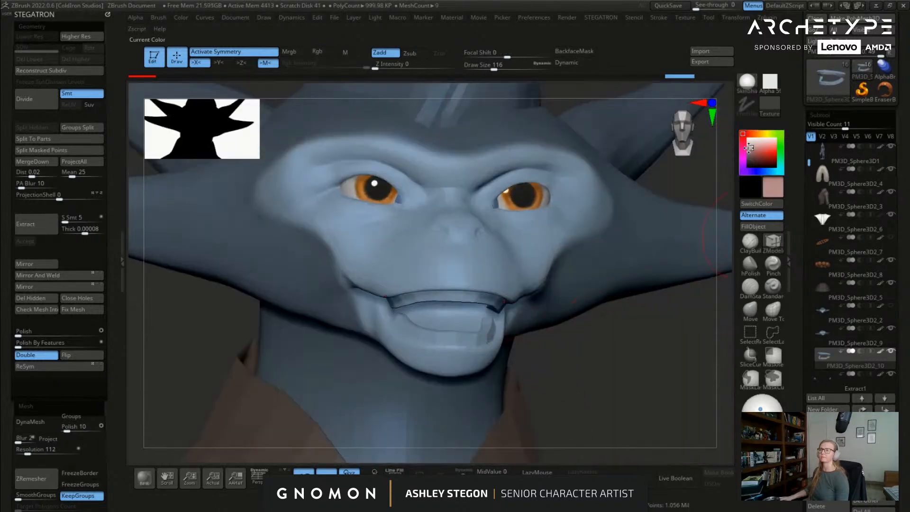
pyautogui.click(760, 216)
pyautogui.keyDown('shift'); pyautogui.moveTo(555, 311); pyautogui.dragTo(706, 187, button='right'); pyautogui.keyUp('shift')
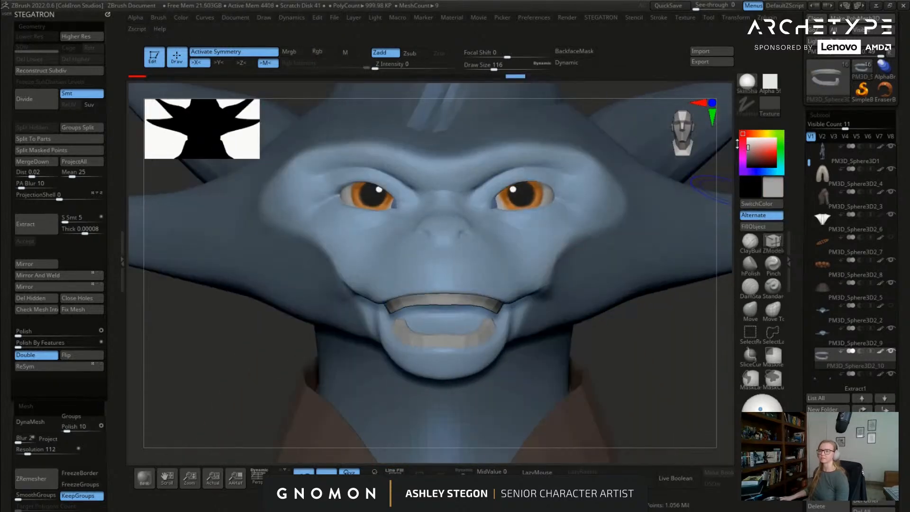
pyautogui.click(764, 227)
pyautogui.moveTo(586, 303)
pyautogui.keyDown('alt'); pyautogui.mouseDown(button='right')
pyautogui.moveTo(583, 247)
pyautogui.moveTo(559, 289)
pyautogui.mouseUp(button='right'); pyautogui.keyUp('alt')
pyautogui.moveTo(559, 289)
pyautogui.mouseDown(button='right')
pyautogui.moveTo(612, 302)
pyautogui.moveTo(605, 307)
pyautogui.mouseUp(button='right')
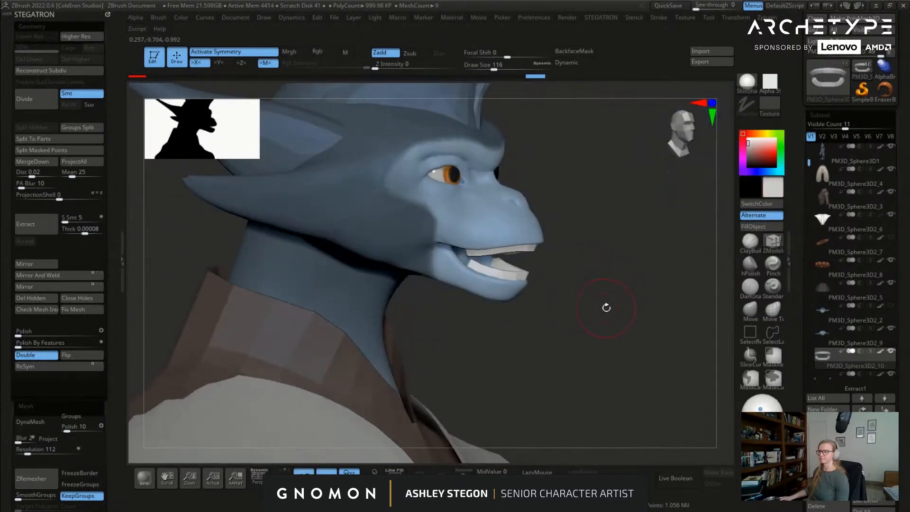
# Step: Smooth the teeth with subdivision and fit them inside the lips using the Move brush at a draw size of about 239
pyautogui.press('d')
pyautogui.click(750, 310)
pyautogui.moveTo(493, 312)
pyautogui.mouseDown(button='right')
pyautogui.moveTo(510, 309)
pyautogui.moveTo(509, 299)
pyautogui.mouseUp(button='right')
pyautogui.press('s')
pyautogui.moveTo(510, 298); pyautogui.dragTo(525, 299)
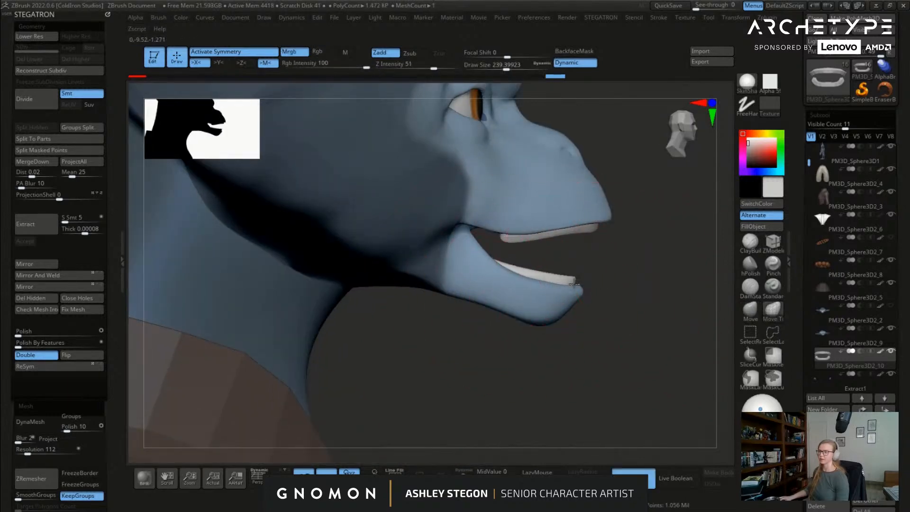
pyautogui.moveTo(488, 233)
pyautogui.mouseDown(button='right')
pyautogui.moveTo(607, 227)
pyautogui.moveTo(479, 254)
pyautogui.moveTo(526, 258)
pyautogui.moveTo(493, 283)
pyautogui.moveTo(503, 282)
pyautogui.moveTo(464, 277)
pyautogui.mouseUp(button='right')
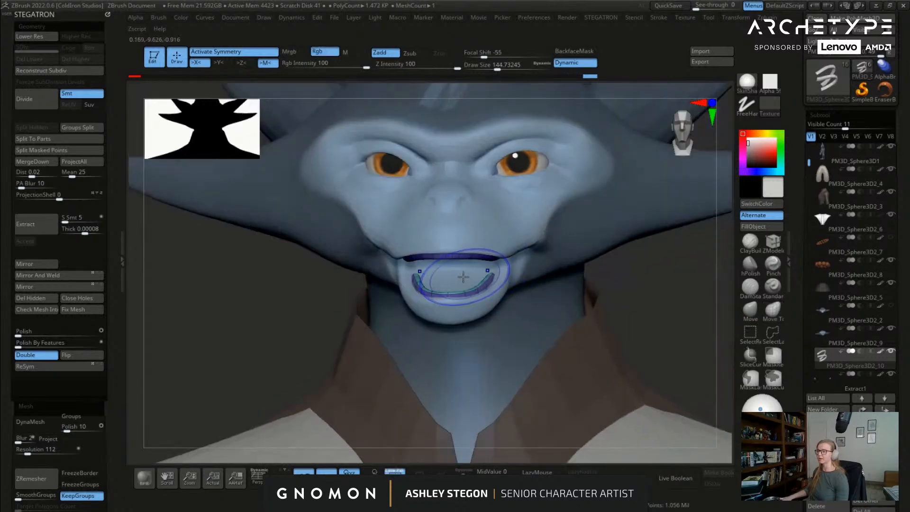
# Step: Activate the head, set the draw size to about 94, and make another duplicate of it in isolation
pyautogui.keyDown('alt'); pyautogui.click(465, 278); pyautogui.keyUp('alt')
pyautogui.hotkey('shift', 'f')
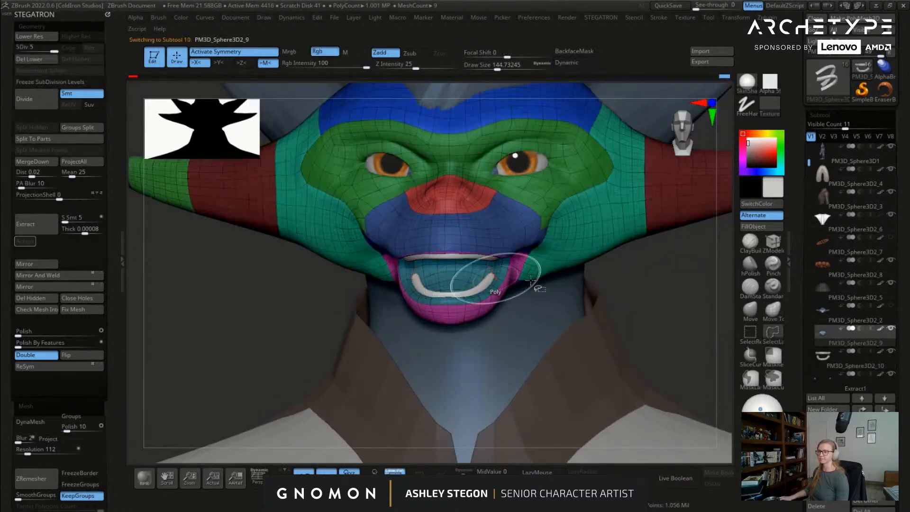
pyautogui.press('s')
pyautogui.moveTo(670, 314); pyautogui.dragTo(664, 315)
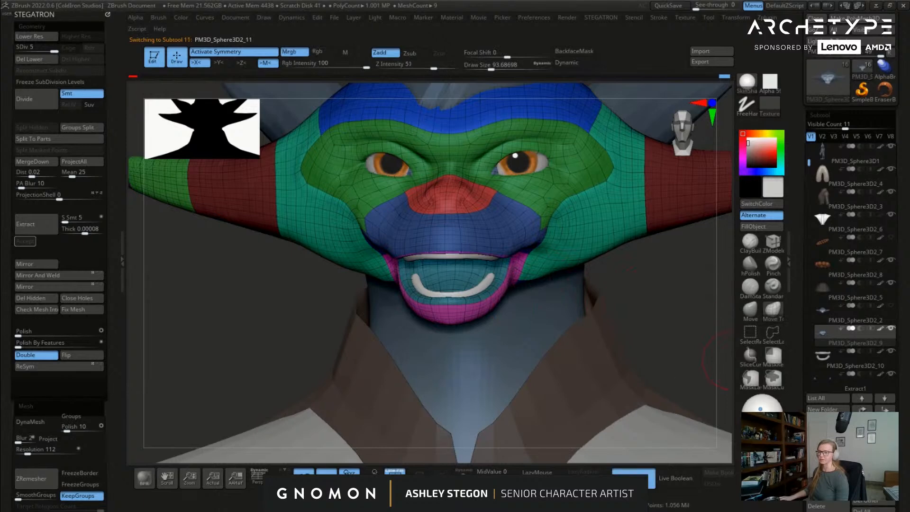
pyautogui.hotkey('ctrl', 'shift', 'd')
pyautogui.click(464, 471)
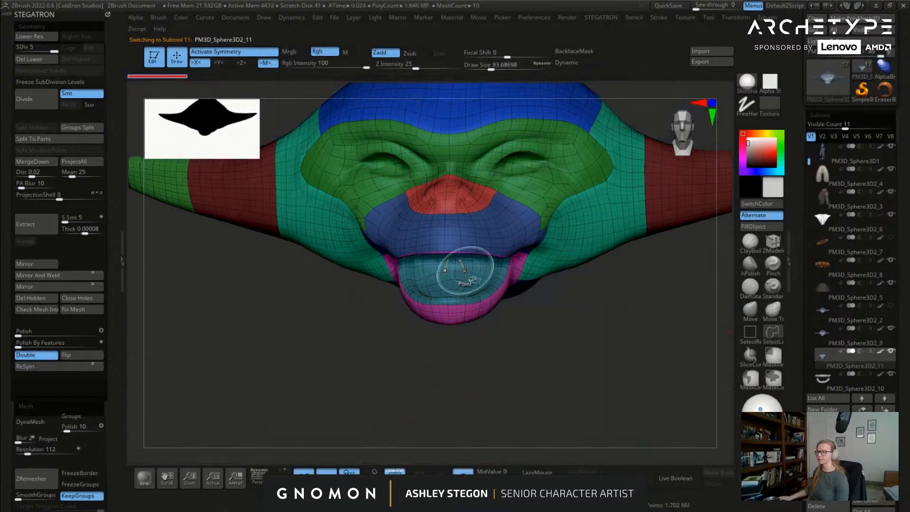
# Step: Lower the new head copy to its first subdivision level and delete the higher levels
pyautogui.hotkey('shift', 'd')
pyautogui.hotkey('shift', 'd')
pyautogui.hotkey('shift', 'd')
pyautogui.hotkey('shift', 'd')
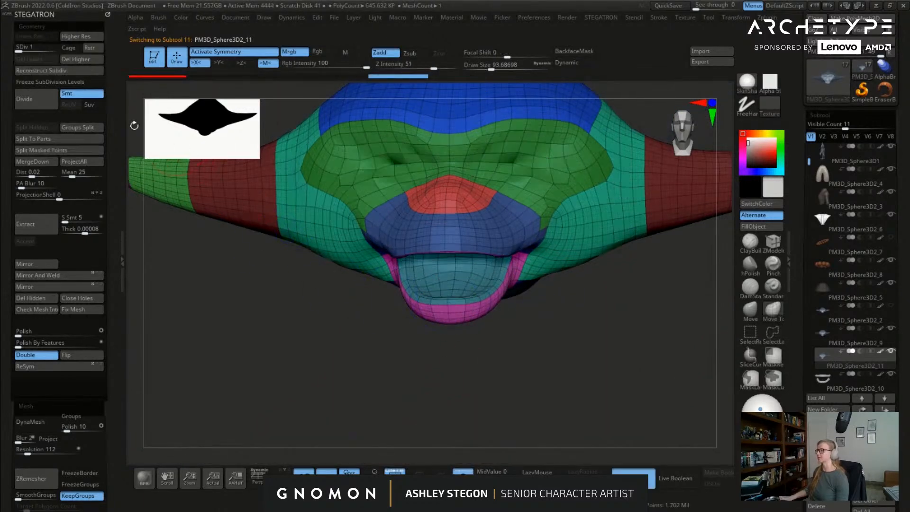
pyautogui.click(95, 59)
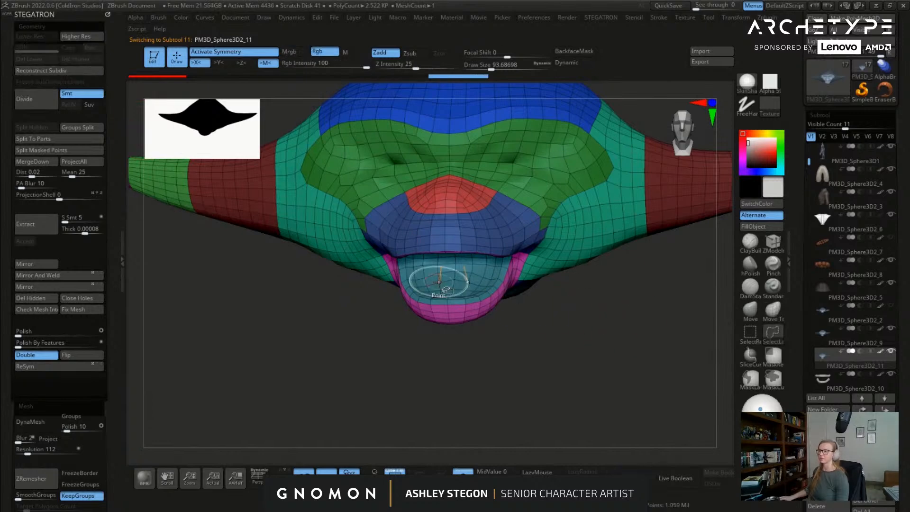
# Step: Isolate the lower inner-mouth polygroup, hide its outer edge loops, and delete the hidden geometry to leave a tongue-shaped patch
pyautogui.keyDown('ctrl'); pyautogui.keyDown('shift'); pyautogui.click(443, 286); pyautogui.keyUp('shift'); pyautogui.keyUp('ctrl')
pyautogui.moveTo(503, 304); pyautogui.dragTo(504, 346)
pyautogui.press('f')
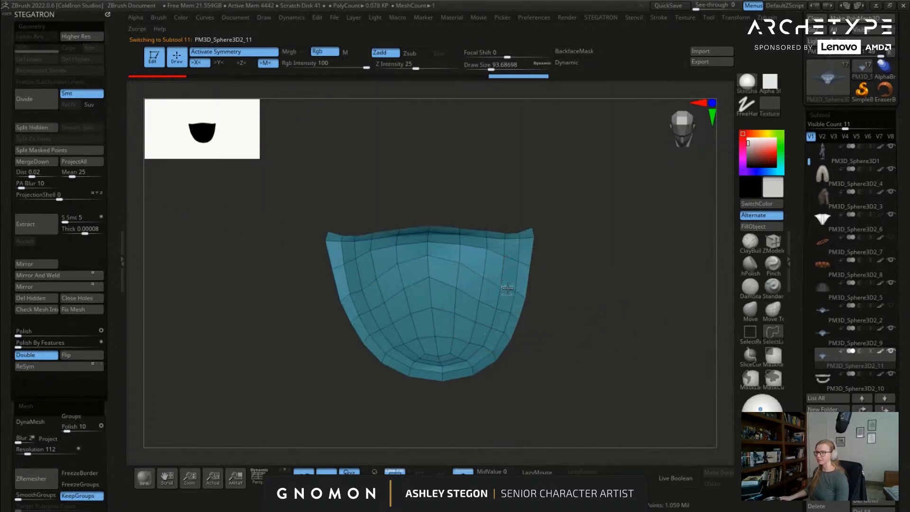
pyautogui.keyDown('ctrl'); pyautogui.keyDown('shift'); pyautogui.click(508, 288); pyautogui.keyUp('shift'); pyautogui.keyUp('ctrl')
pyautogui.keyDown('ctrl'); pyautogui.keyDown('shift'); pyautogui.click(522, 299); pyautogui.keyUp('shift'); pyautogui.keyUp('ctrl')
pyautogui.moveTo(521, 300)
pyautogui.mouseDown()
pyautogui.moveTo(491, 258)
pyautogui.moveTo(532, 348)
pyautogui.moveTo(531, 301)
pyautogui.mouseUp()
pyautogui.keyDown('ctrl'); pyautogui.keyDown('shift'); pyautogui.click(516, 301); pyautogui.keyUp('shift'); pyautogui.keyUp('ctrl')
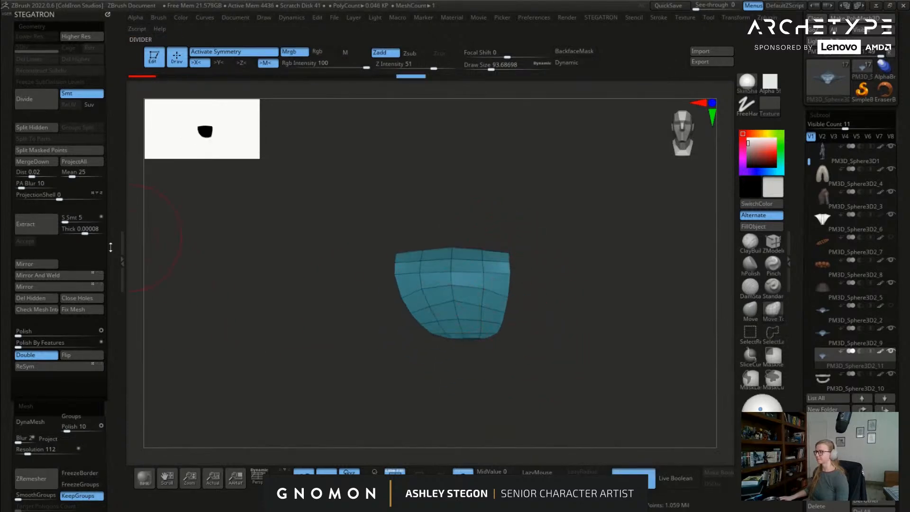
pyautogui.click(36, 299)
# Step: Extrude the tongue patch with ZModeler to give it thickness and show it within the character's mouth
pyautogui.click(772, 240)
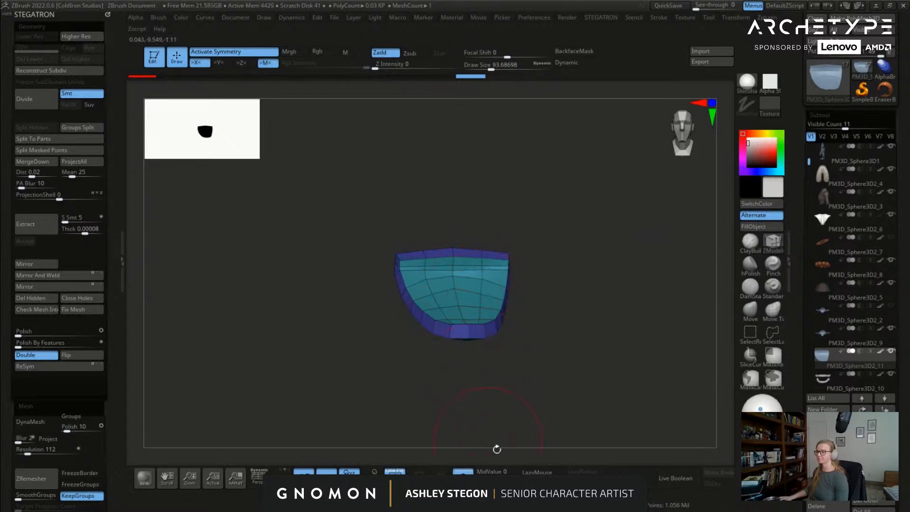
pyautogui.click(463, 476)
pyautogui.moveTo(429, 315); pyautogui.dragTo(483, 298, button='right')
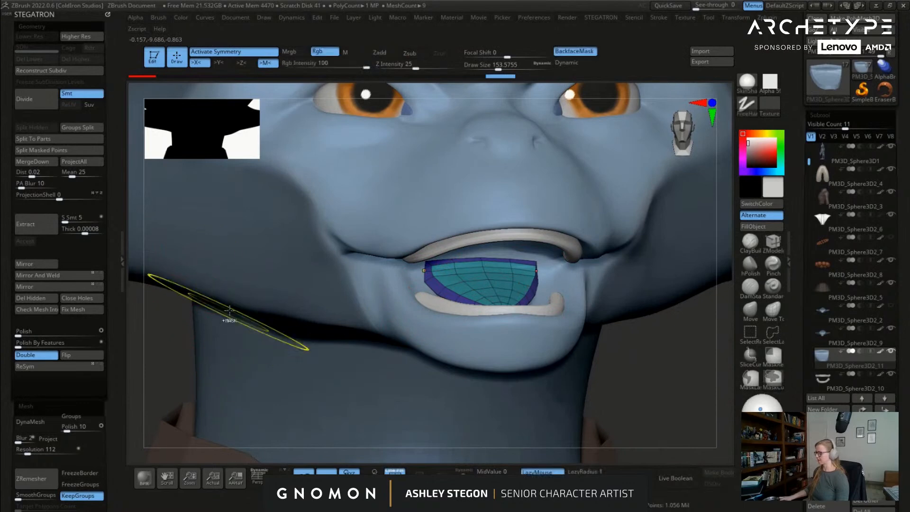
# Step: Subdivide the tongue twice and sculpt it into a rounded shape with a draw size of about 228
pyautogui.hotkey('ctrl', 'd')
pyautogui.hotkey('ctrl', 'd')
pyautogui.moveTo(544, 283); pyautogui.dragTo(539, 296, button='right')
pyautogui.press('b')
pyautogui.press('f')
pyautogui.press('h')
pyautogui.press('s')
pyautogui.moveTo(488, 299); pyautogui.dragTo(507, 308)
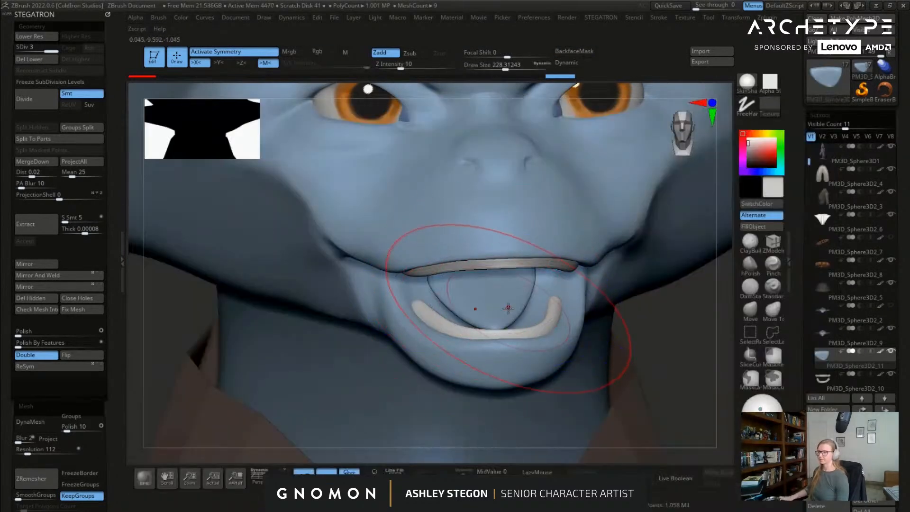
pyautogui.moveTo(463, 304); pyautogui.dragTo(459, 303)
# Step: Fill the tongue with a muted grey-purple colour and check it from another angle
pyautogui.click(749, 152)
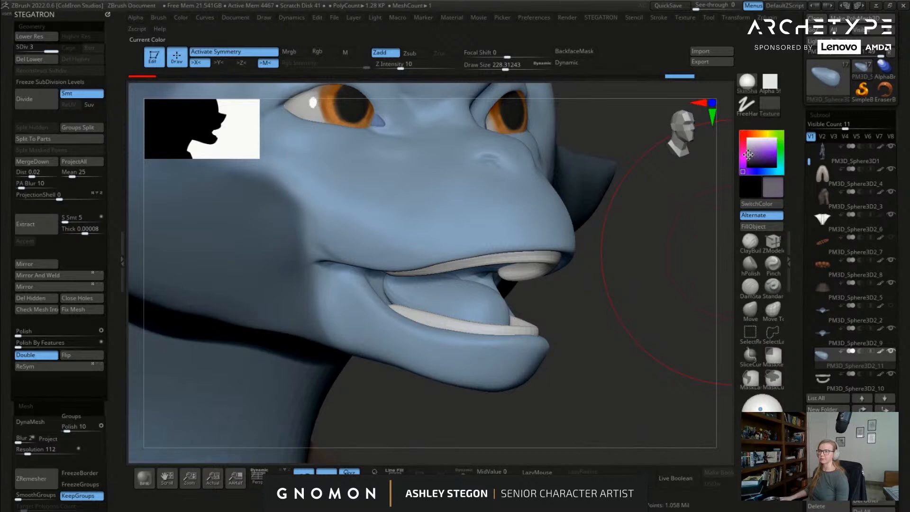
pyautogui.click(753, 226)
pyautogui.moveTo(636, 300)
pyautogui.mouseDown()
pyautogui.moveTo(521, 365)
pyautogui.moveTo(489, 316)
pyautogui.moveTo(472, 341)
pyautogui.moveTo(515, 339)
pyautogui.mouseUp()
# Step: Activate the head with its polygroups shown and isolate it to expose the roof of the mouth
pyautogui.keyDown('alt'); pyautogui.click(504, 301); pyautogui.keyUp('alt')
pyautogui.hotkey('shift', 'f')
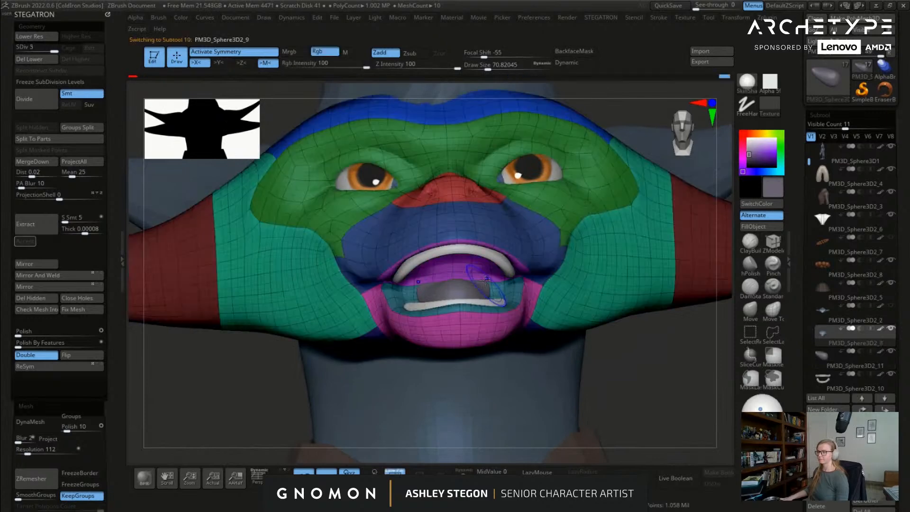
pyautogui.moveTo(476, 261); pyautogui.dragTo(467, 261, button='right')
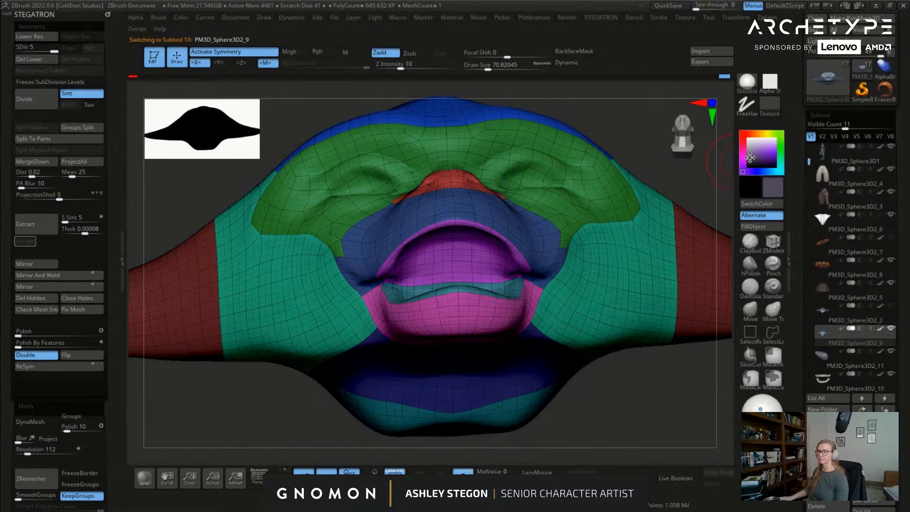
# Step: Paint the roof of the mouth muted grey-purple with the Standard brush in colour-only mode, with the polygroup display off
pyautogui.hotkey('shift', 'f')
pyautogui.press('b')
pyautogui.press('s')
pyautogui.press('t')
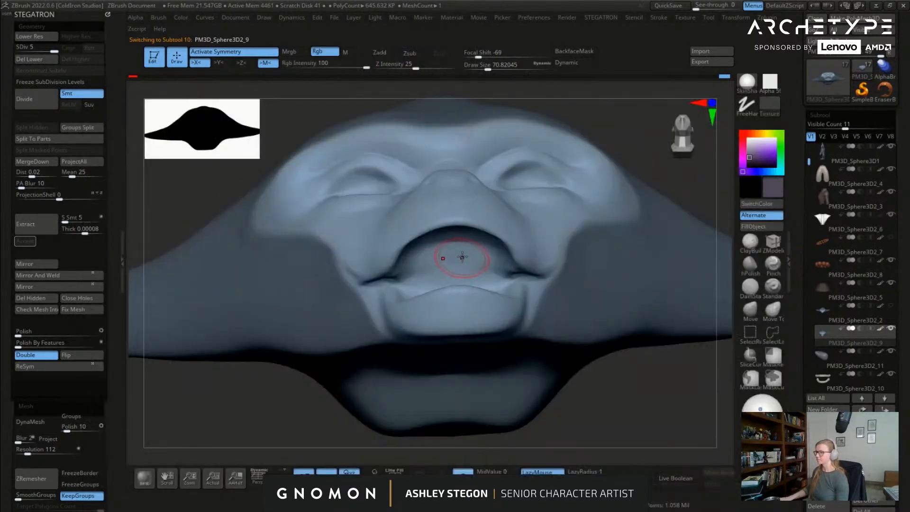
pyautogui.moveTo(452, 260)
pyautogui.mouseDown(button='right')
pyautogui.moveTo(465, 246)
pyautogui.moveTo(509, 262)
pyautogui.moveTo(469, 303)
pyautogui.moveTo(479, 274)
pyautogui.moveTo(427, 265)
pyautogui.moveTo(377, 213)
pyautogui.mouseUp(button='right')
pyautogui.press(']')
pyautogui.press('[')
pyautogui.press('s')
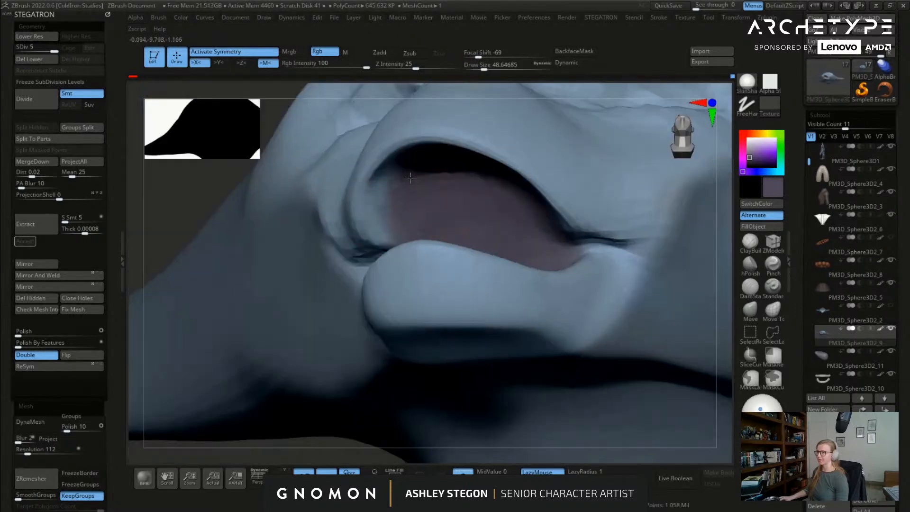
# Step: Enable BackfaceMask and extend the grey-purple paint across the mouth interior up to the inner lips
pyautogui.moveTo(417, 166); pyautogui.dragTo(413, 172, button='right')
pyautogui.press('s')
pyautogui.moveTo(455, 223); pyautogui.dragTo(497, 205, button='right')
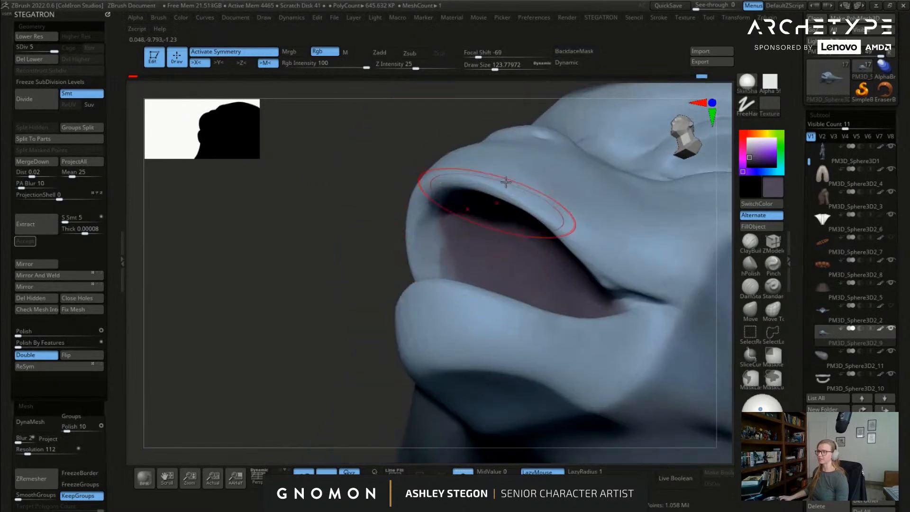
pyautogui.click(573, 50)
pyautogui.press('s')
pyautogui.click(495, 257)
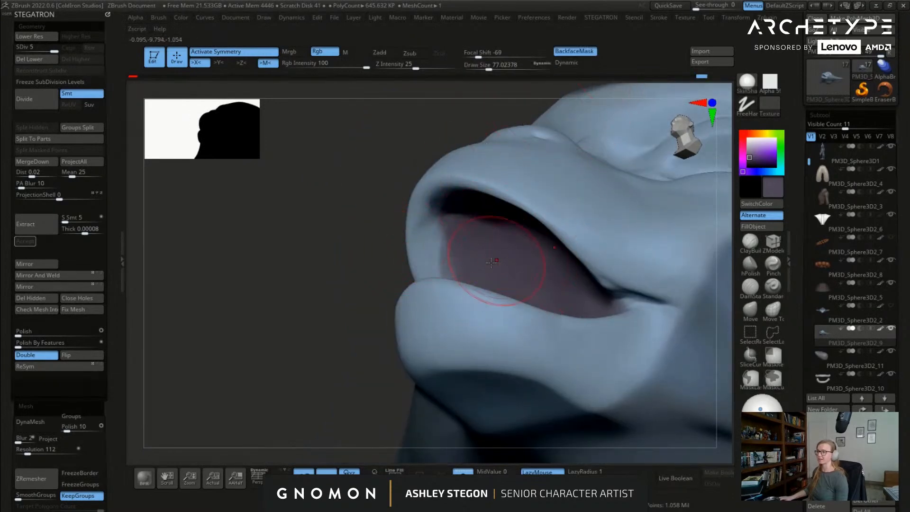
pyautogui.moveTo(467, 244); pyautogui.dragTo(453, 222, button='right')
pyautogui.press('s')
pyautogui.click(451, 219)
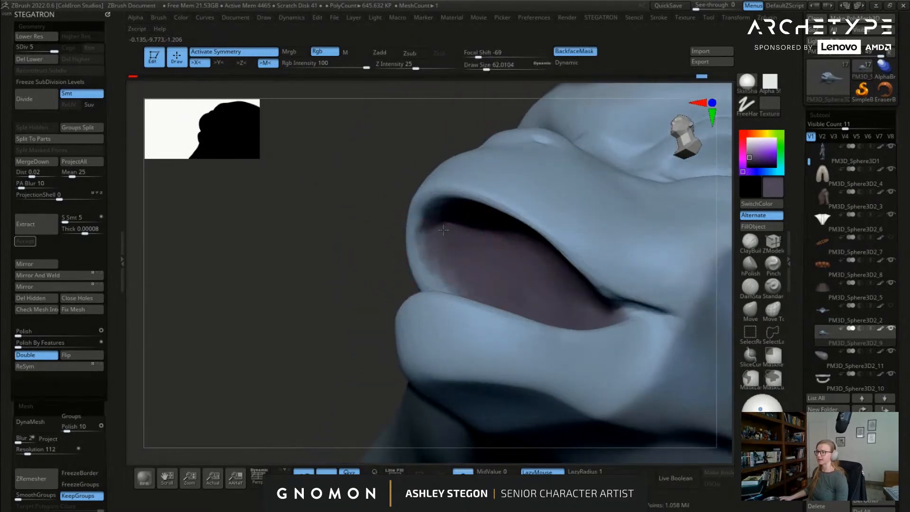
# Step: Paint the mouth interior with a darker purple at a draw size of about 59 and redisplay the full character
pyautogui.moveTo(480, 281)
pyautogui.mouseDown(button='right')
pyautogui.moveTo(449, 258)
pyautogui.moveTo(599, 274)
pyautogui.mouseUp(button='right')
pyautogui.moveTo(548, 309); pyautogui.dragTo(497, 288, button='right')
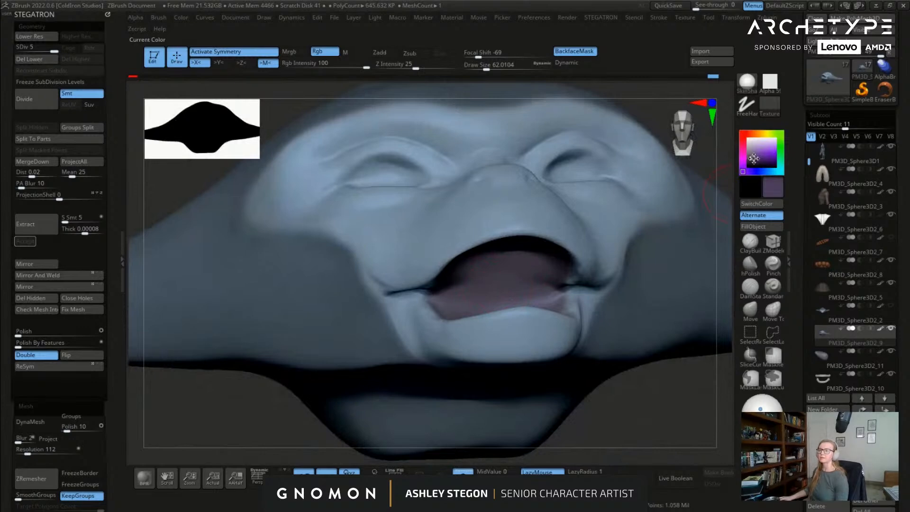
pyautogui.moveTo(549, 274); pyautogui.dragTo(497, 293, button='right')
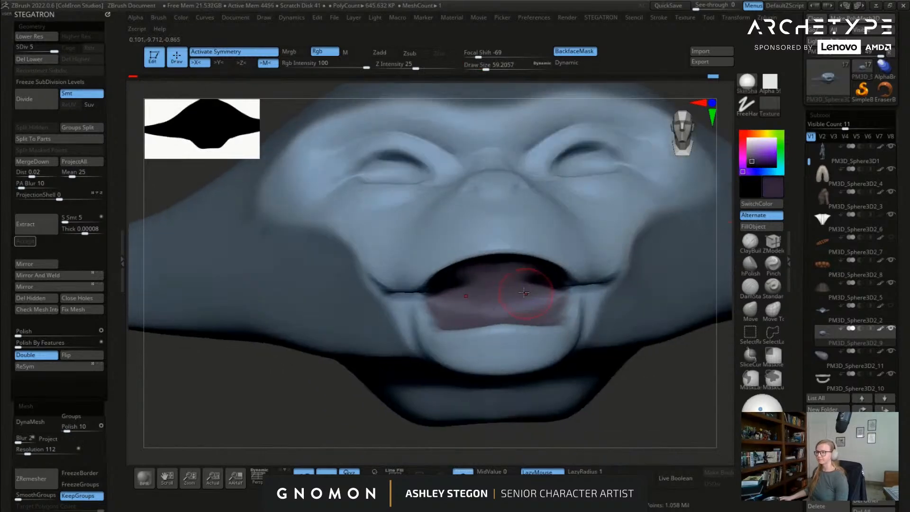
pyautogui.moveTo(544, 308); pyautogui.dragTo(544, 295)
pyautogui.keyDown('ctrl'); pyautogui.moveTo(544, 311); pyautogui.dragTo(564, 455, button='right'); pyautogui.keyUp('ctrl')
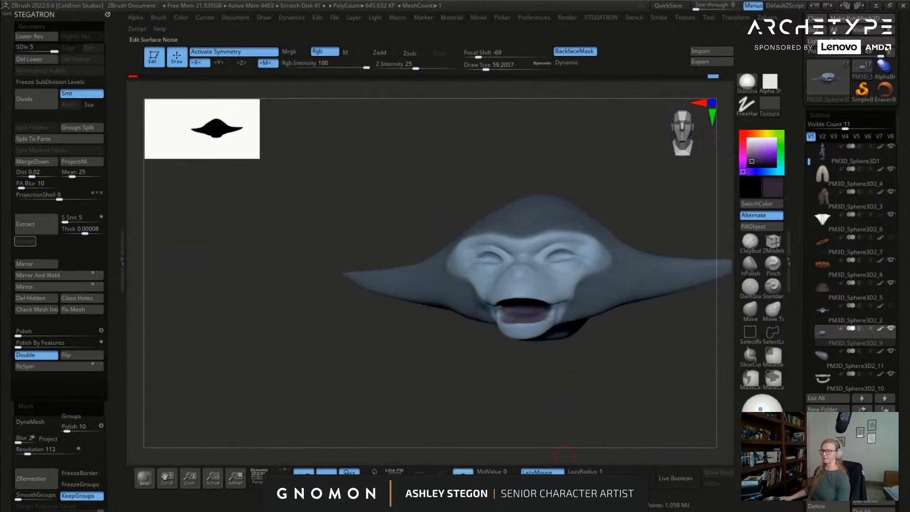
pyautogui.click(564, 455)
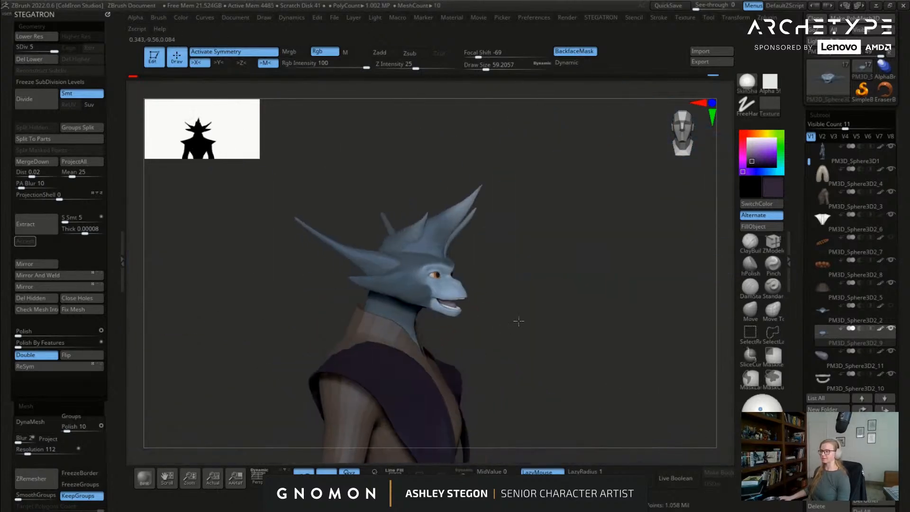
# Step: Drop the head to subdivision level 1 with polygroups shown and reshape the mouth corners with the Move brush
pyautogui.moveTo(470, 321); pyautogui.dragTo(509, 320, button='right')
pyautogui.press('s')
pyautogui.moveTo(509, 320); pyautogui.dragTo(517, 321)
pyautogui.keyDown('alt'); pyautogui.moveTo(518, 321); pyautogui.dragTo(611, 304, button='right'); pyautogui.keyUp('alt')
pyautogui.moveTo(467, 248)
pyautogui.keyDown('ctrl'); pyautogui.mouseDown(button='right')
pyautogui.moveTo(498, 264)
pyautogui.moveTo(536, 240)
pyautogui.moveTo(567, 278)
pyautogui.moveTo(524, 280)
pyautogui.moveTo(572, 328)
pyautogui.mouseUp(button='right'); pyautogui.keyUp('ctrl')
pyautogui.click(750, 311)
pyautogui.hotkey('shift', 'd')
pyautogui.hotkey('shift', 'f')
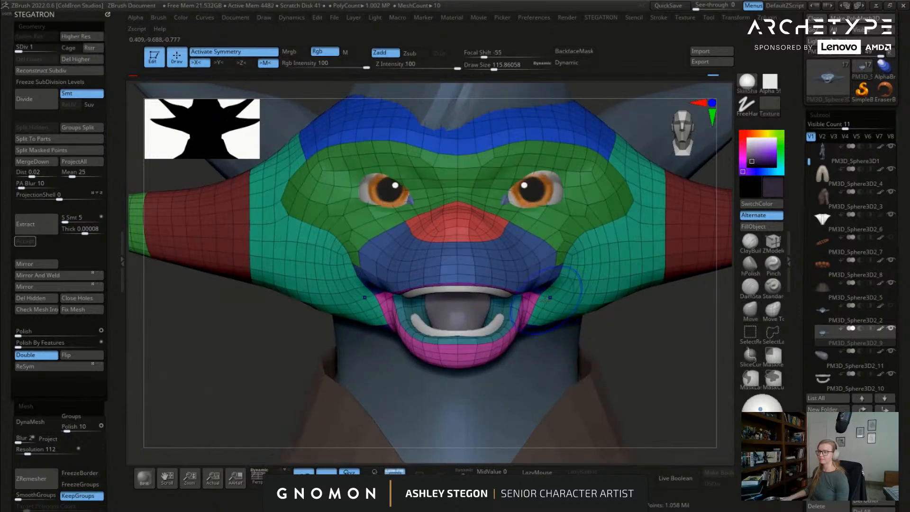
pyautogui.moveTo(528, 293)
pyautogui.mouseDown(button='right')
pyautogui.moveTo(514, 285)
pyautogui.moveTo(525, 299)
pyautogui.moveTo(503, 335)
pyautogui.mouseUp(button='right')
pyautogui.press('s')
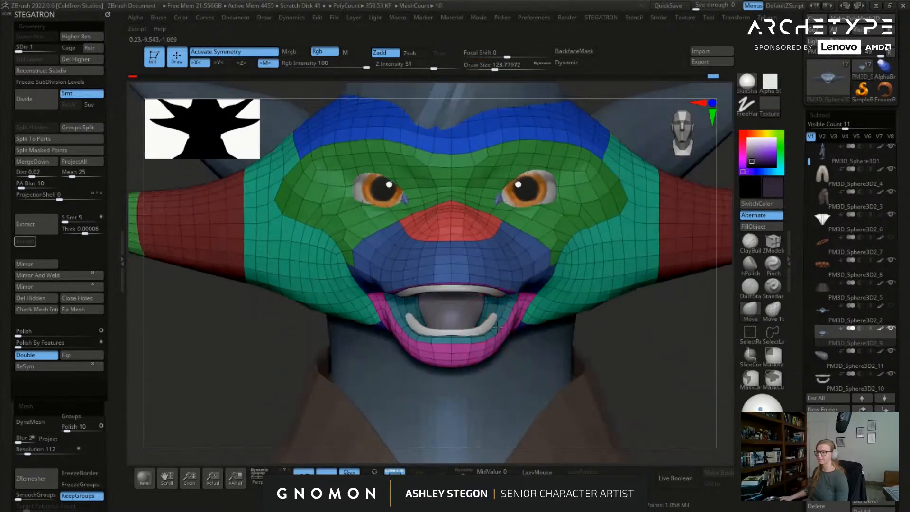
# Step: Return the head to subdivision level 4, hide the polygroups and refine the mouth corner with the Move brush
pyautogui.press('d')
pyautogui.press('d')
pyautogui.press('d')
pyautogui.moveTo(519, 328); pyautogui.dragTo(518, 305, button='right')
pyautogui.hotkey('shift', 'f')
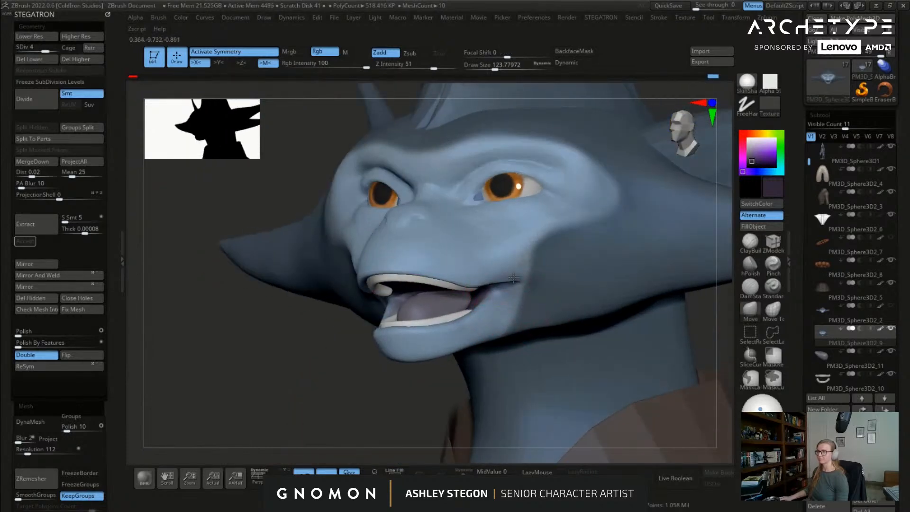
pyautogui.press('s')
pyautogui.moveTo(513, 279); pyautogui.dragTo(524, 283)
pyautogui.keyDown('shift'); pyautogui.moveTo(526, 275); pyautogui.dragTo(616, 270, button='right'); pyautogui.keyUp('shift')
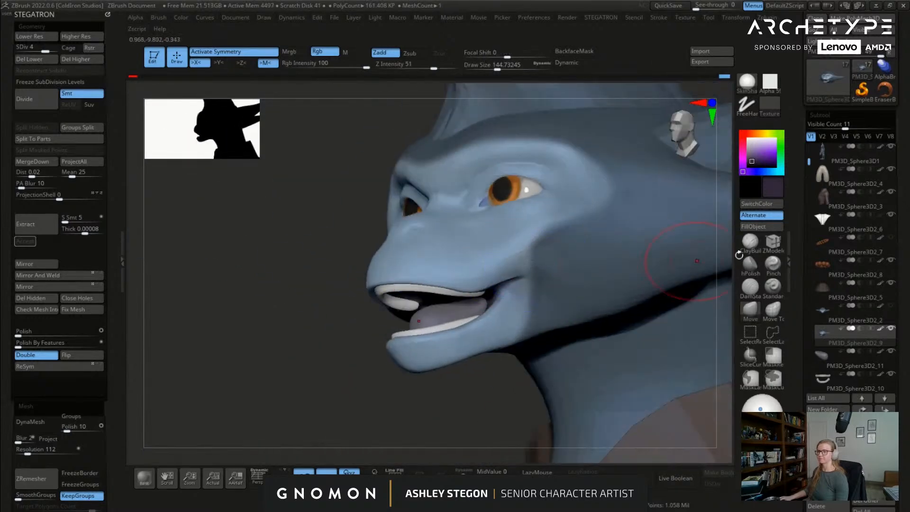
# Step: Sculpt the crease and cheek around the mouth corner with ClayBuildup at a draw size of about 104
pyautogui.press('1')
pyautogui.press('s')
pyautogui.moveTo(512, 273); pyautogui.dragTo(500, 266)
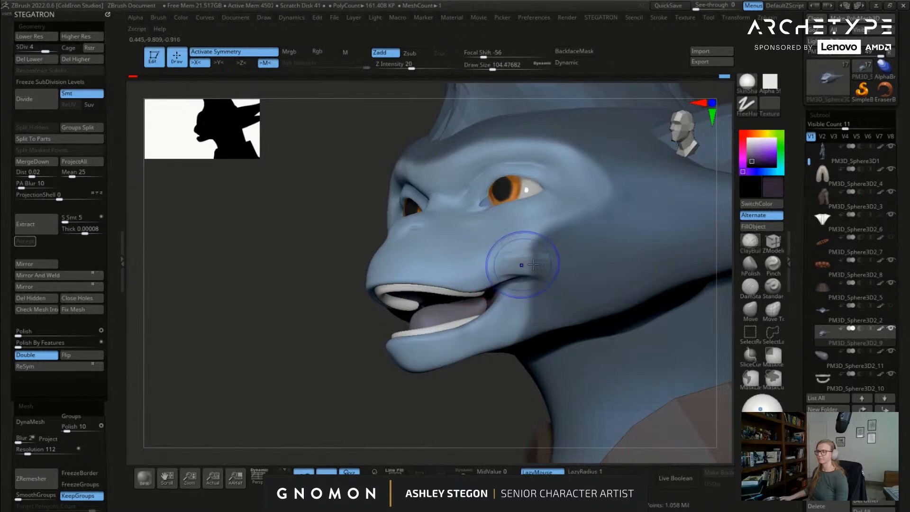
pyautogui.moveTo(520, 265); pyautogui.dragTo(448, 244, button='right')
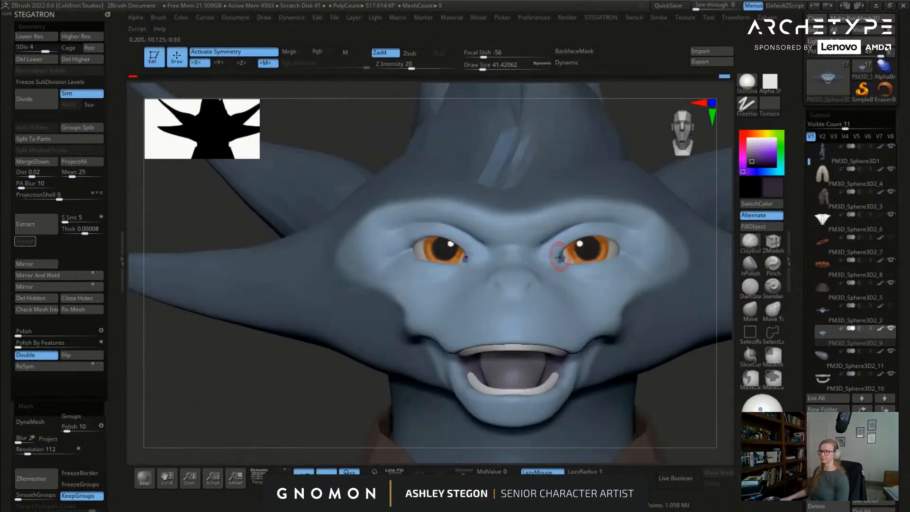
pyautogui.hotkey('shift', 'f')
pyautogui.hotkey('shift', 'f')
pyautogui.keyDown('alt'); pyautogui.moveTo(524, 260); pyautogui.dragTo(466, 246, button='right'); pyautogui.keyUp('alt')
pyautogui.moveTo(539, 250); pyautogui.dragTo(564, 243, button='right')
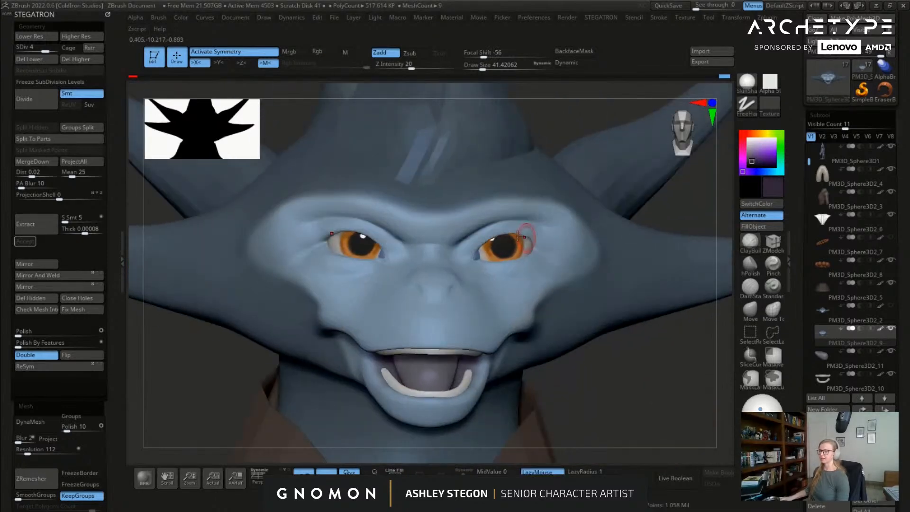
pyautogui.hotkey('shift', 'f')
pyautogui.hotkey('shift', 'f')
# Step: Isolate the head and mask an eyeliner shape along the upper lid and outer corner at a draw size of about 17
pyautogui.click(463, 471)
pyautogui.keyDown('ctrl'); pyautogui.moveTo(523, 279); pyautogui.dragTo(532, 341, button='right'); pyautogui.keyUp('ctrl')
pyautogui.moveTo(521, 271); pyautogui.dragTo(488, 266, button='right')
pyautogui.press('s')
pyautogui.moveTo(468, 246); pyautogui.dragTo(458, 245)
pyautogui.moveTo(457, 247)
pyautogui.mouseDown(button='right')
pyautogui.moveTo(448, 274)
pyautogui.moveTo(419, 280)
pyautogui.mouseUp(button='right')
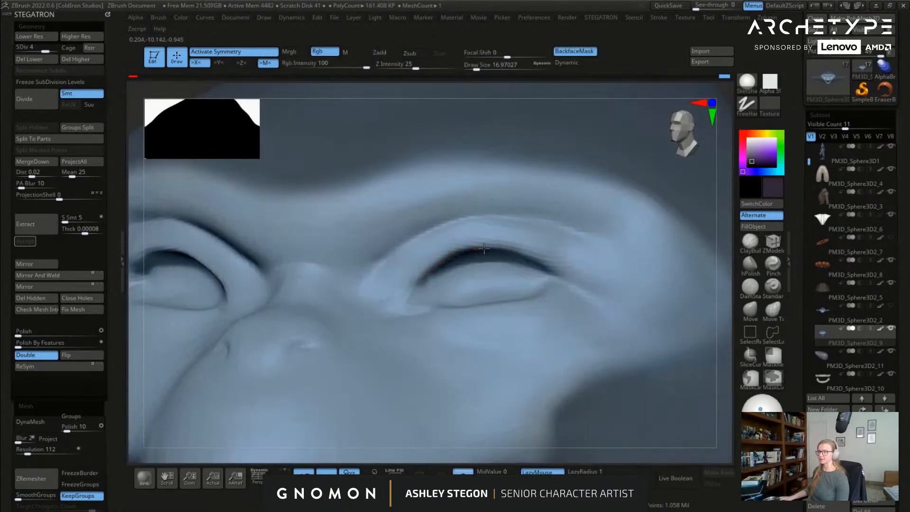
pyautogui.moveTo(517, 247); pyautogui.dragTo(553, 260)
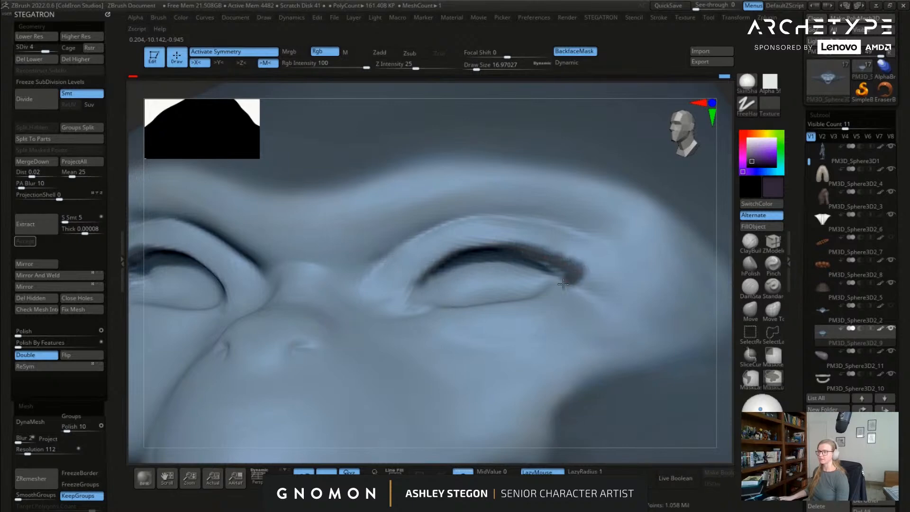
pyautogui.moveTo(484, 306)
pyautogui.mouseDown(button='right')
pyautogui.moveTo(544, 284)
pyautogui.moveTo(541, 270)
pyautogui.mouseUp(button='right')
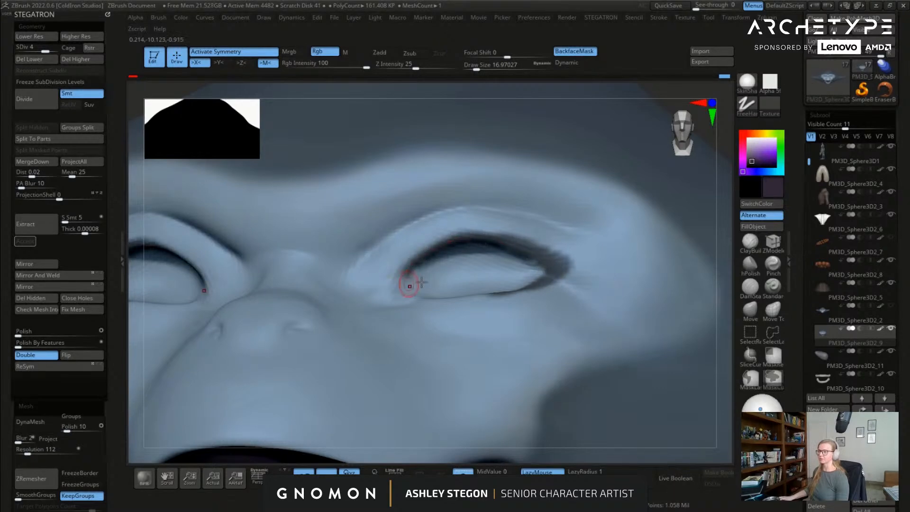
pyautogui.moveTo(405, 283); pyautogui.dragTo(422, 242, button='right')
# Step: Extract the masked eyelid area and accept it as a new subtool
pyautogui.click(750, 312)
pyautogui.scroll(-5, 803, 388)
pyautogui.click(817, 382)
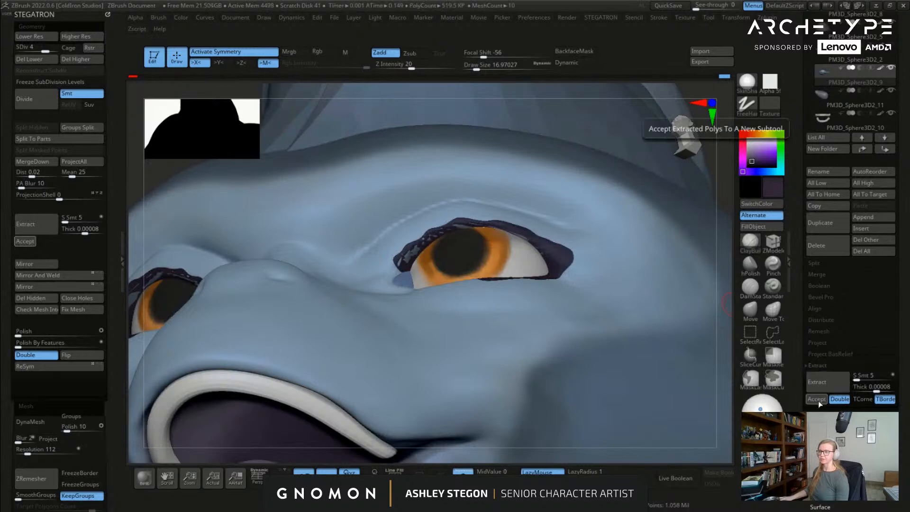
pyautogui.click(816, 399)
# Step: Activate the extracted eyeliner and smooth its surface and edges, checking its wireframe
pyautogui.moveTo(559, 332); pyautogui.dragTo(496, 440, button='right')
pyautogui.press('s')
pyautogui.moveTo(544, 278); pyautogui.dragTo(557, 280)
pyautogui.moveTo(558, 287)
pyautogui.keyDown('ctrl'); pyautogui.mouseDown(button='right')
pyautogui.moveTo(638, 387)
pyautogui.moveTo(514, 330)
pyautogui.mouseUp(button='right'); pyautogui.keyUp('ctrl')
pyautogui.hotkey('shift', 'f')
pyautogui.keyDown('alt'); pyautogui.moveTo(424, 235); pyautogui.dragTo(532, 317, button='right'); pyautogui.keyUp('alt')
pyautogui.moveTo(549, 277)
pyautogui.mouseDown()
pyautogui.moveTo(502, 259)
pyautogui.moveTo(462, 259)
pyautogui.moveTo(421, 284)
pyautogui.mouseUp()
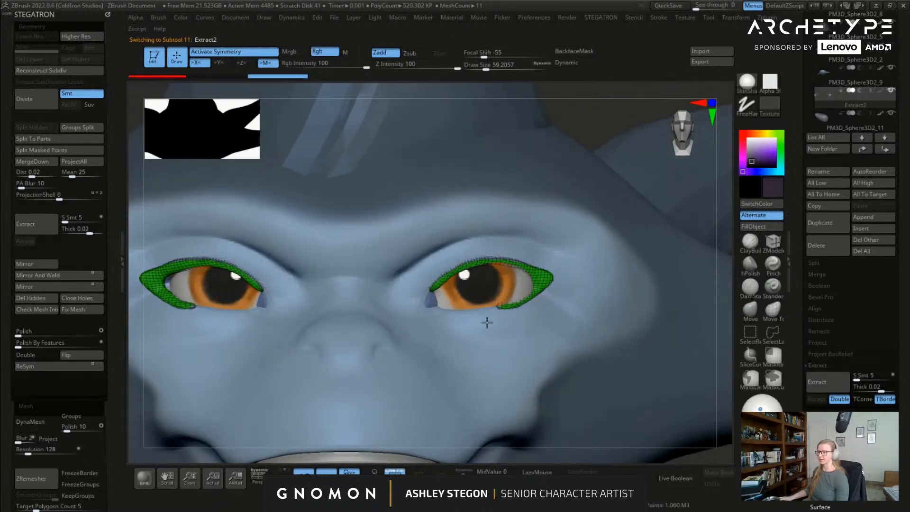
pyautogui.moveTo(509, 260); pyautogui.dragTo(504, 258)
pyautogui.hotkey('shift', 'f')
# Step: Fit the eyeliner to the upper eyelid with the Move brush at a draw size of about 59, smoothing its edge
pyautogui.moveTo(521, 279); pyautogui.dragTo(441, 284, button='right')
pyautogui.click(746, 313)
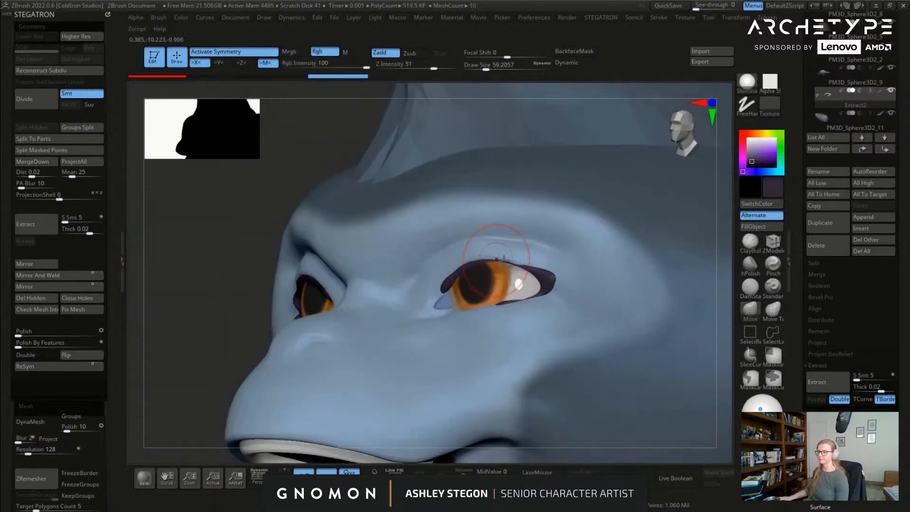
pyautogui.moveTo(494, 260); pyautogui.dragTo(475, 250, button='right')
pyautogui.moveTo(480, 251); pyautogui.dragTo(467, 257)
pyautogui.keyDown('shift'); pyautogui.moveTo(445, 266); pyautogui.dragTo(431, 272, button='right'); pyautogui.keyUp('shift')
pyautogui.moveTo(470, 256); pyautogui.dragTo(474, 253)
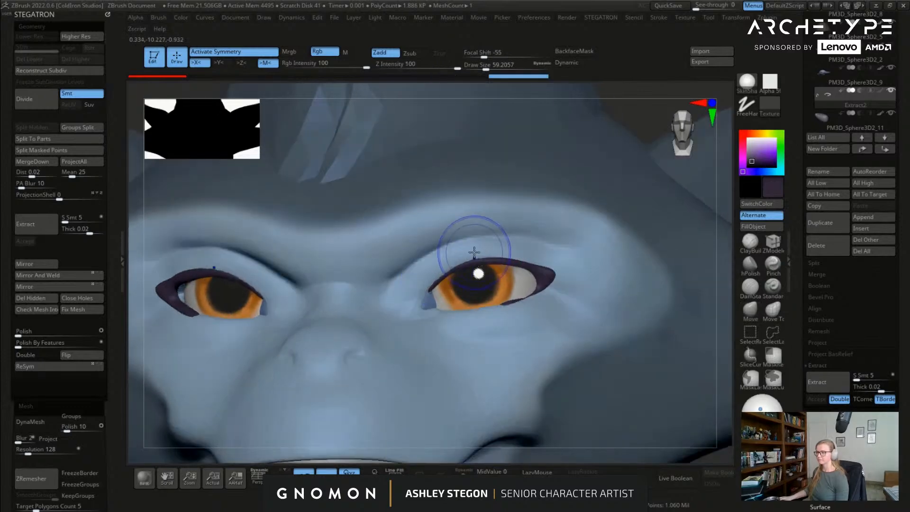
# Step: Reshape the eyeliner's lower edge and outer corner with the Move brush into a pointed tip
pyautogui.keyDown('shift'); pyautogui.moveTo(571, 259); pyautogui.dragTo(558, 290, button='right'); pyautogui.keyUp('shift')
pyautogui.moveTo(527, 308); pyautogui.dragTo(540, 304)
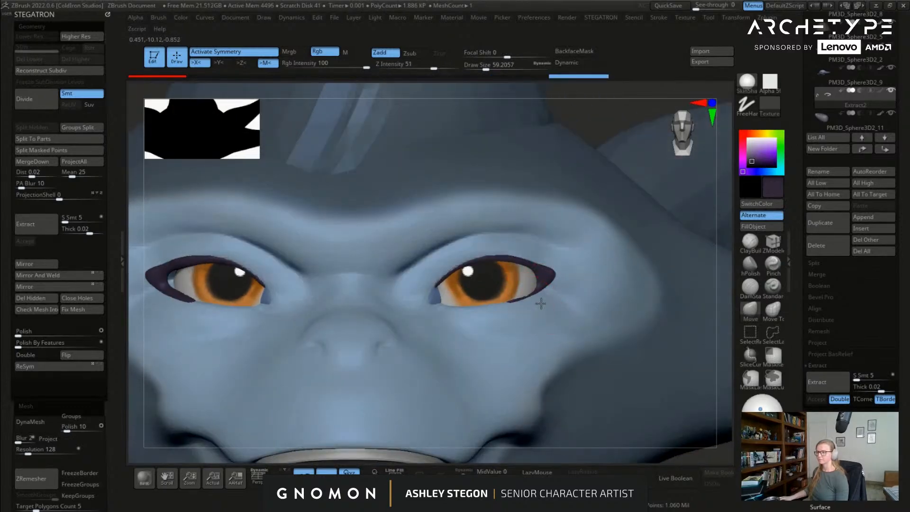
pyautogui.moveTo(488, 304)
pyautogui.mouseDown(button='right')
pyautogui.moveTo(507, 335)
pyautogui.moveTo(521, 306)
pyautogui.moveTo(568, 284)
pyautogui.mouseUp(button='right')
pyautogui.moveTo(568, 285); pyautogui.dragTo(561, 283)
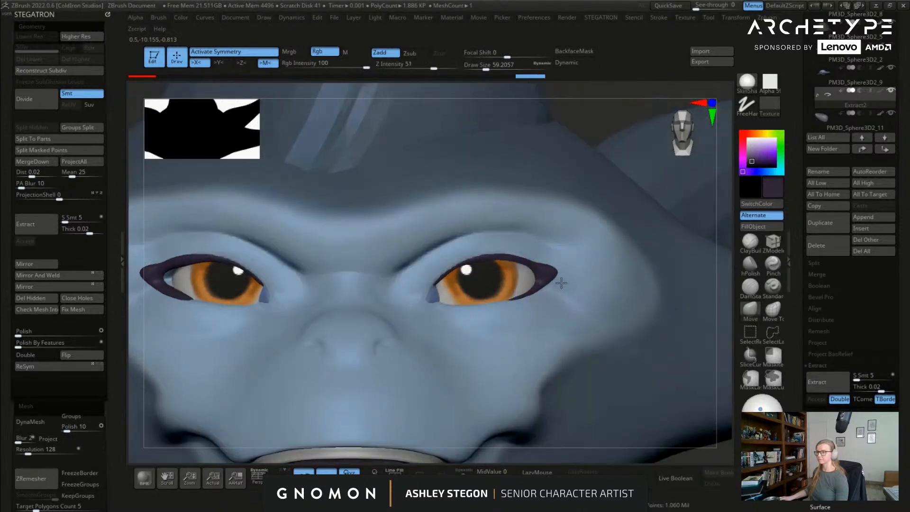
pyautogui.moveTo(561, 278)
pyautogui.mouseDown(button='right')
pyautogui.moveTo(545, 289)
pyautogui.moveTo(573, 279)
pyautogui.mouseUp(button='right')
pyautogui.moveTo(540, 243)
pyautogui.mouseDown(button='right')
pyautogui.moveTo(548, 258)
pyautogui.moveTo(566, 257)
pyautogui.moveTo(562, 280)
pyautogui.moveTo(547, 286)
pyautogui.mouseUp(button='right')
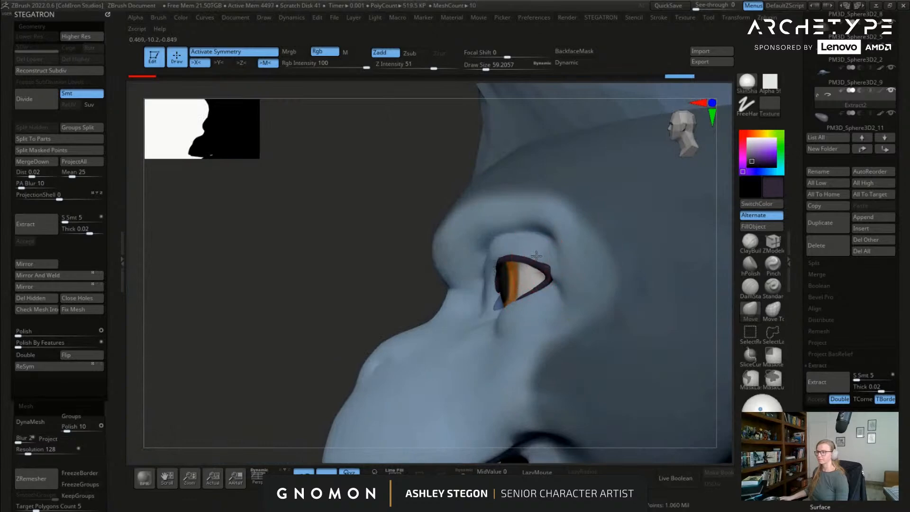
pyautogui.moveTo(567, 283); pyautogui.dragTo(575, 284, button='right')
# Step: Isolate the eyeliner, assign it a single polygroup and adjust its shape
pyautogui.keyDown('ctrl'); pyautogui.keyDown('shift'); pyautogui.click(524, 268); pyautogui.keyUp('shift'); pyautogui.keyUp('ctrl')
pyautogui.keyDown('ctrl'); pyautogui.moveTo(524, 268); pyautogui.dragTo(550, 331, button='right'); pyautogui.keyUp('ctrl')
pyautogui.hotkey('shift', 'f')
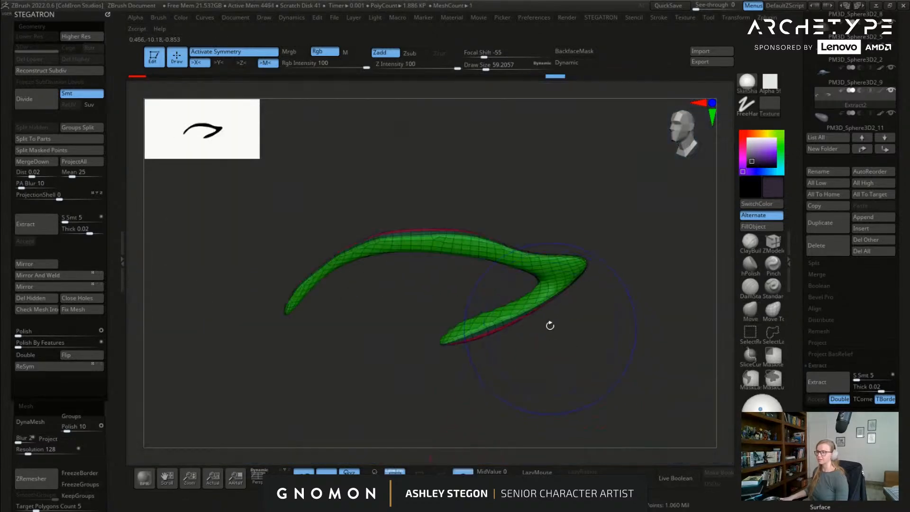
pyautogui.keyDown('alt'); pyautogui.moveTo(561, 290); pyautogui.dragTo(537, 282, button='right'); pyautogui.keyUp('alt')
pyautogui.hotkey('shift', 'f')
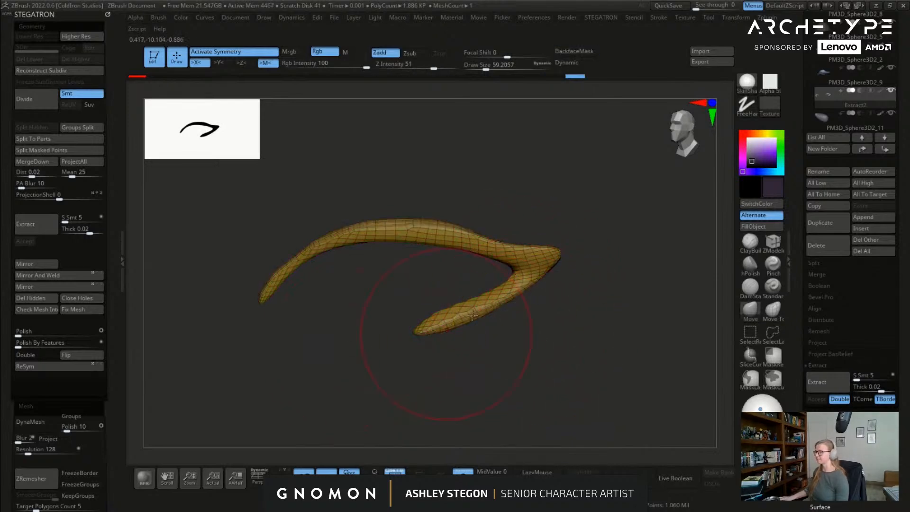
pyautogui.moveTo(512, 269); pyautogui.dragTo(413, 246, button='right')
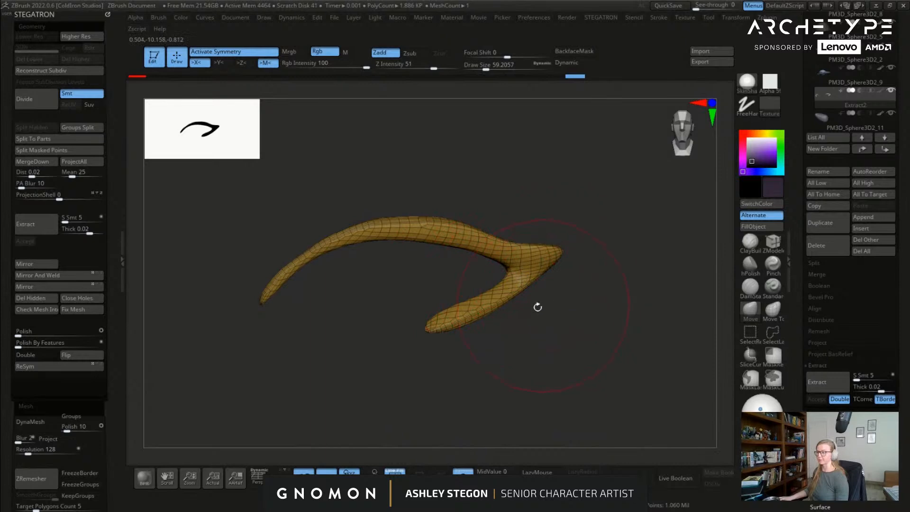
# Step: Remesh the eyeliner with DynaMesh at resolution 488 and enable the Groups option
pyautogui.click(40, 430)
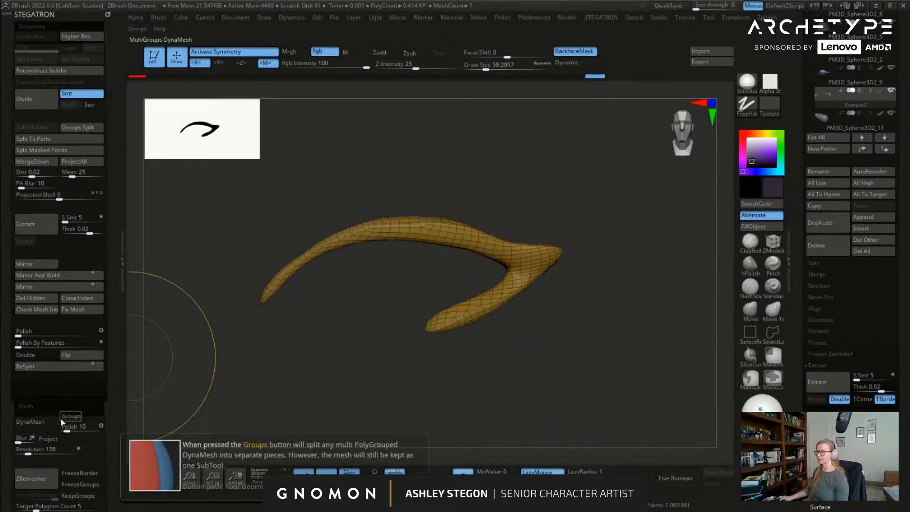
pyautogui.click(33, 449)
pyautogui.write('488')
pyautogui.press('Return')
pyautogui.click(33, 428)
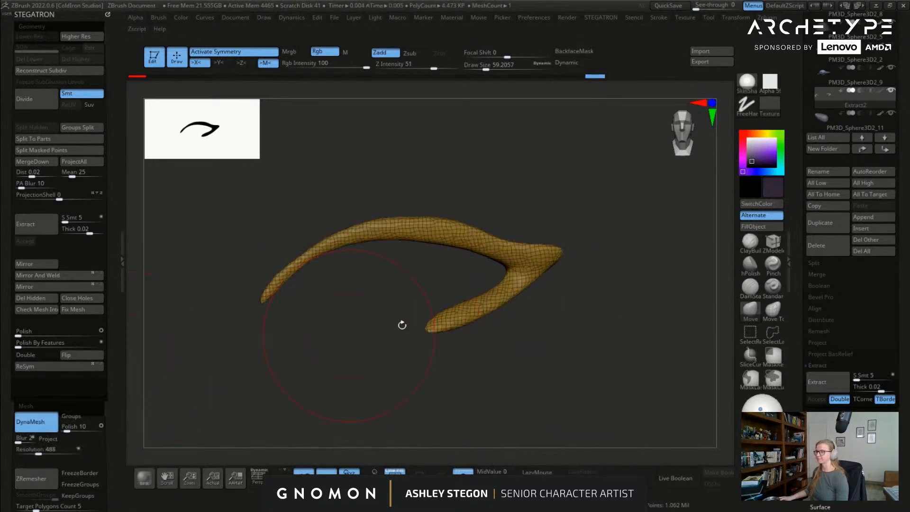
pyautogui.click(71, 416)
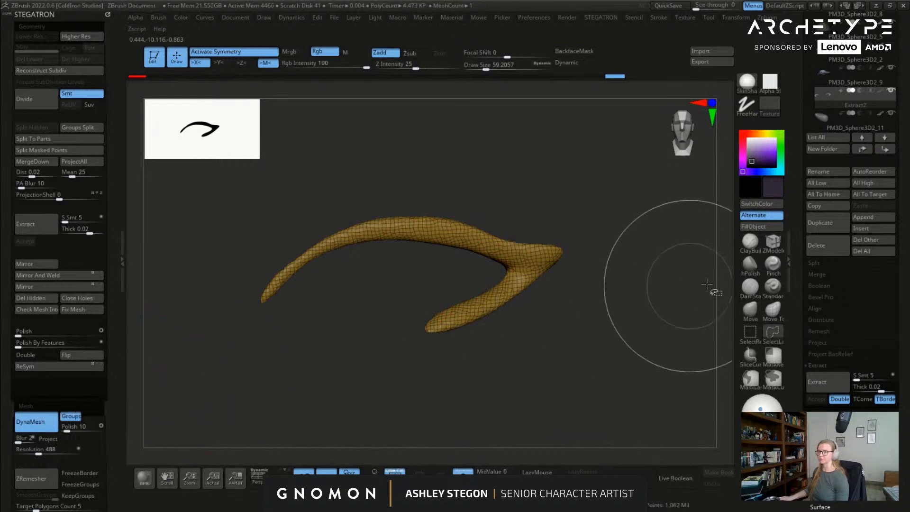
# Step: Slice the eyeliner at the outer eye corner into separate upper and lower pieces and show them on the head
pyautogui.keyDown('ctrl'); pyautogui.keyDown('shift'); pyautogui.click(750, 355); pyautogui.keyUp('shift'); pyautogui.keyUp('ctrl')
pyautogui.keyDown('ctrl'); pyautogui.keyDown('shift'); pyautogui.moveTo(435, 272); pyautogui.dragTo(599, 277); pyautogui.keyUp('shift'); pyautogui.keyUp('ctrl')
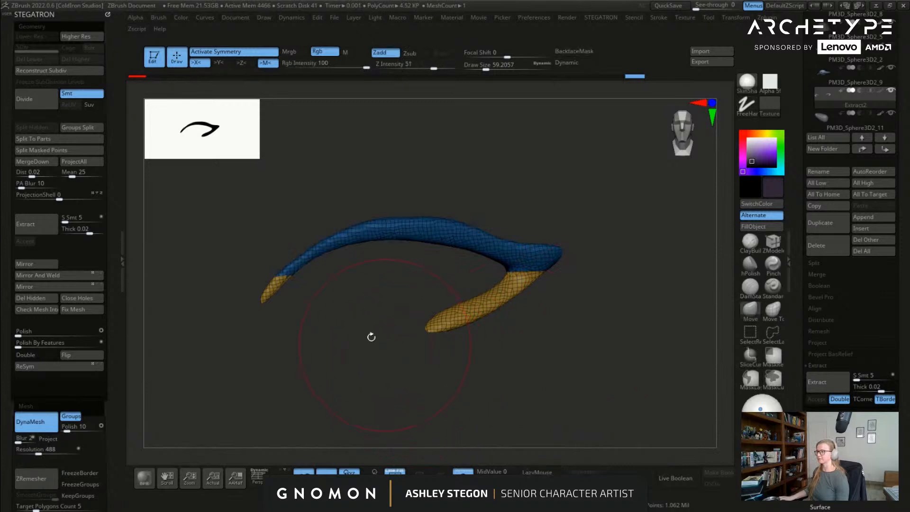
pyautogui.hotkey('ctrl', 'z')
pyautogui.keyDown('ctrl'); pyautogui.keyDown('shift'); pyautogui.moveTo(383, 358); pyautogui.dragTo(502, 270); pyautogui.keyUp('shift'); pyautogui.keyUp('ctrl')
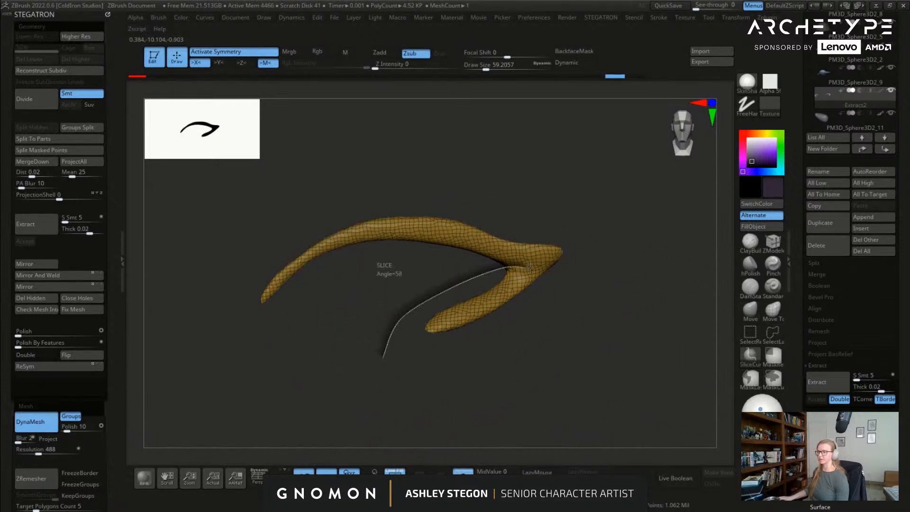
pyautogui.keyDown('ctrl'); pyautogui.keyDown('shift'); pyautogui.moveTo(586, 275); pyautogui.dragTo(513, 282); pyautogui.keyUp('shift'); pyautogui.keyUp('ctrl')
pyautogui.click(463, 471)
pyautogui.hotkey('shift', 'f')
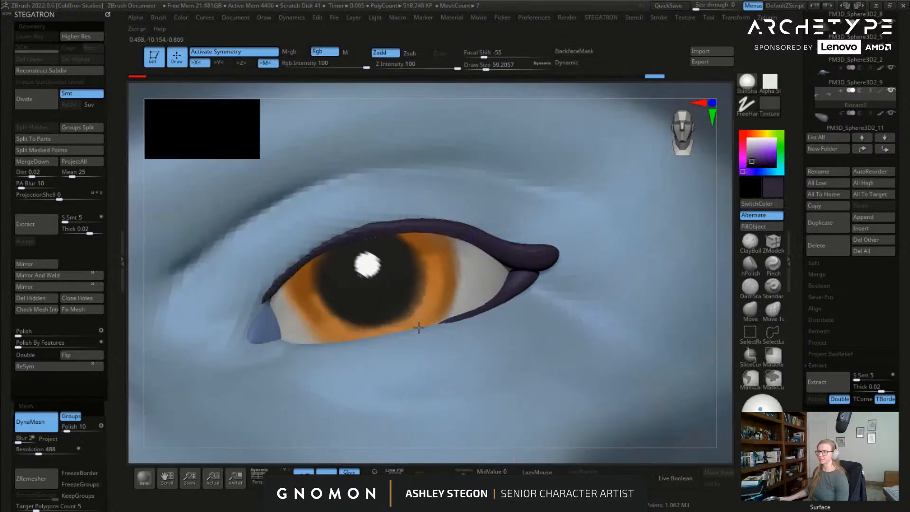
# Step: Pull the upper eyeliner's outer end into a pointed wing with the Move Topological brush and smooth its tip
pyautogui.moveTo(540, 251); pyautogui.dragTo(567, 260, button='right')
pyautogui.press('s')
pyautogui.moveTo(567, 259); pyautogui.dragTo(562, 260)
pyautogui.moveTo(562, 260); pyautogui.dragTo(545, 278, button='right')
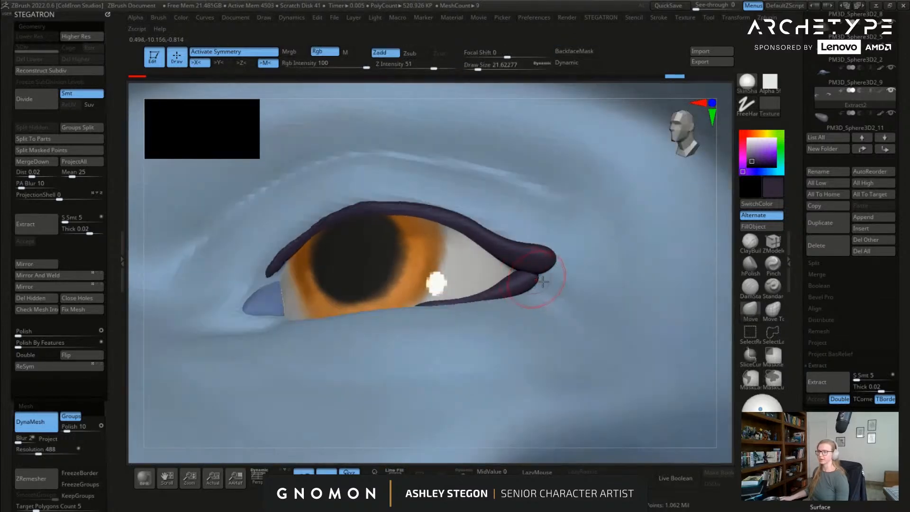
pyautogui.click(777, 315)
pyautogui.moveTo(549, 315); pyautogui.dragTo(484, 268, button='right')
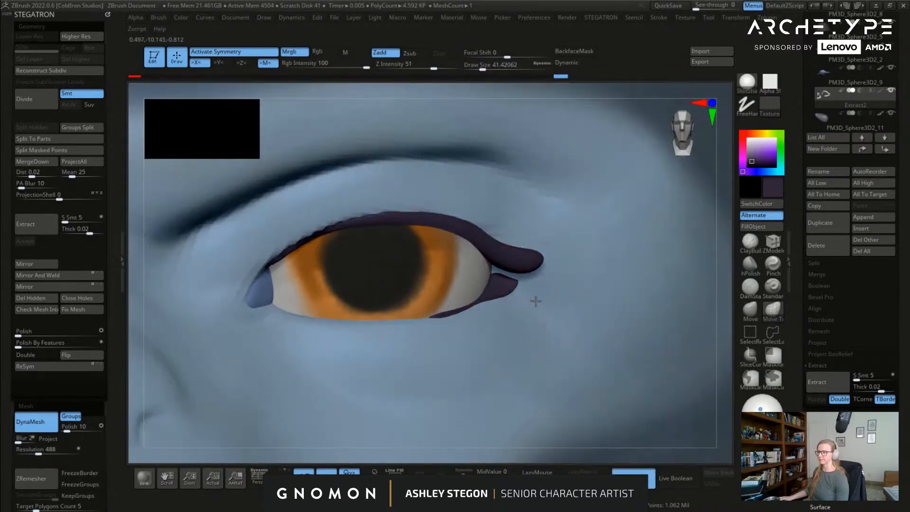
pyautogui.moveTo(535, 301); pyautogui.dragTo(482, 322, button='right')
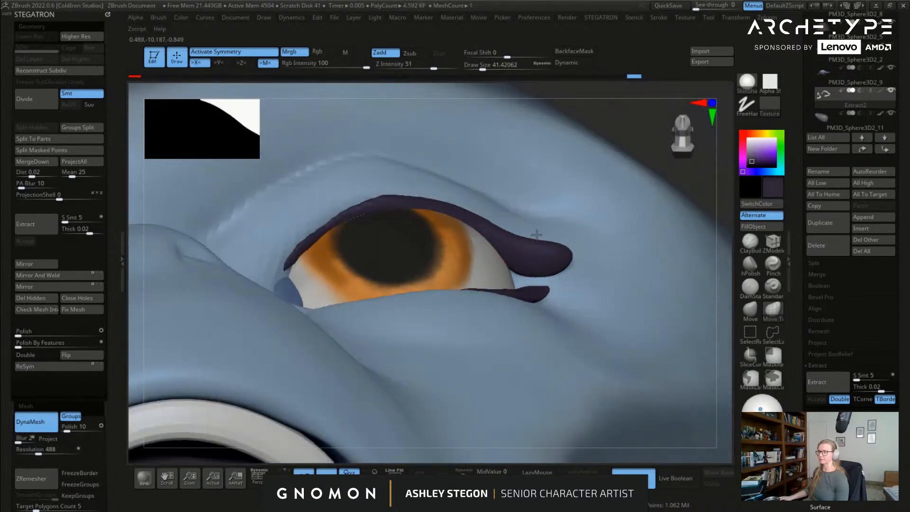
pyautogui.press('[')
pyautogui.press('[')
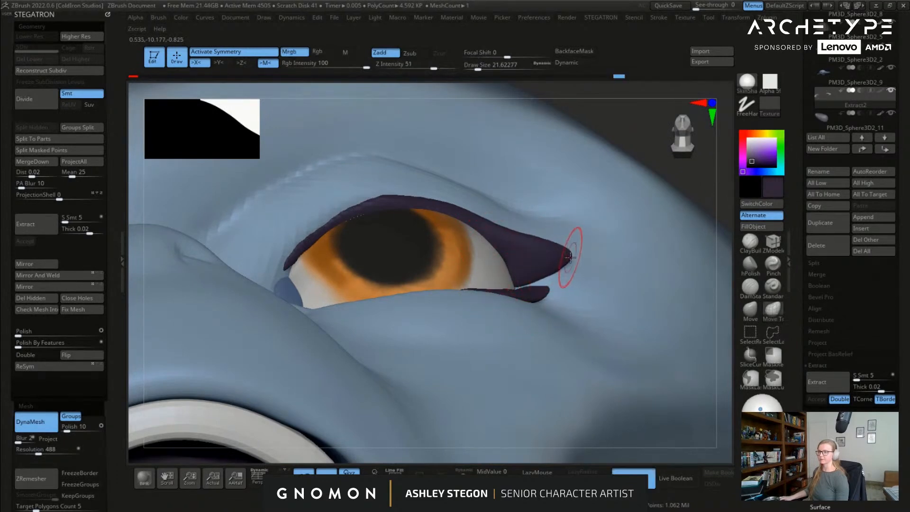
pyautogui.moveTo(573, 257)
pyautogui.keyDown('shift'); pyautogui.mouseDown()
pyautogui.moveTo(553, 264)
pyautogui.moveTo(544, 251)
pyautogui.mouseUp(); pyautogui.keyUp('shift')
pyautogui.press('s')
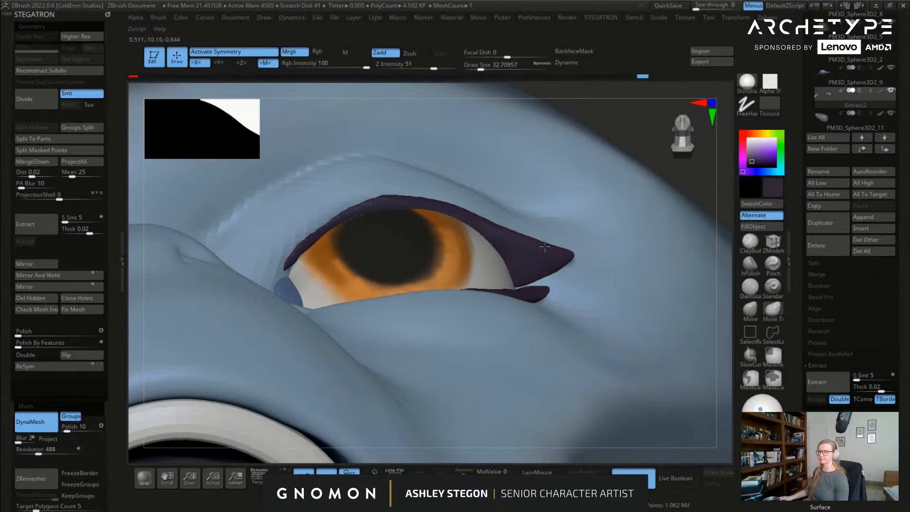
pyautogui.moveTo(526, 248); pyautogui.dragTo(525, 260, button='right')
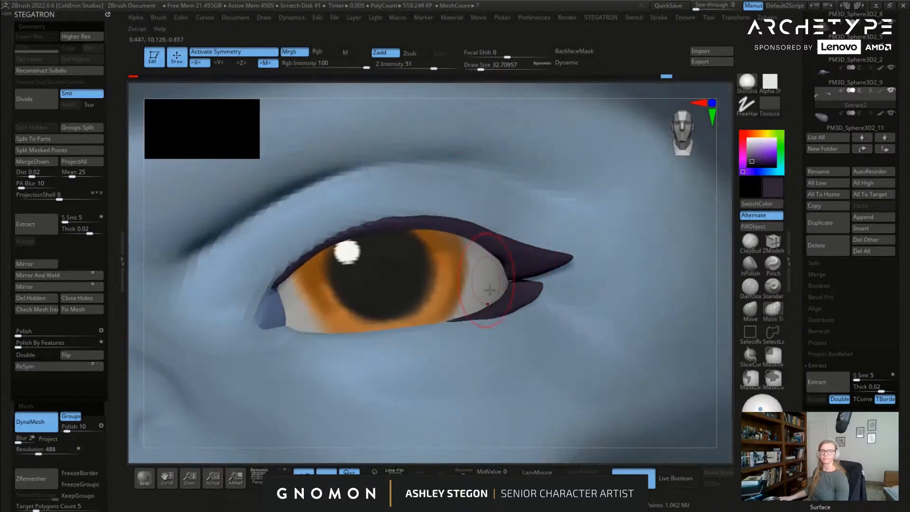
# Step: Reshape the lower eyeliner's outer end into a slimmer taper, separated from the upper wing
pyautogui.moveTo(600, 287)
pyautogui.keyDown('ctrl'); pyautogui.mouseDown(button='right')
pyautogui.moveTo(548, 287)
pyautogui.moveTo(545, 328)
pyautogui.moveTo(592, 319)
pyautogui.moveTo(539, 321)
pyautogui.mouseUp(button='right'); pyautogui.keyUp('ctrl')
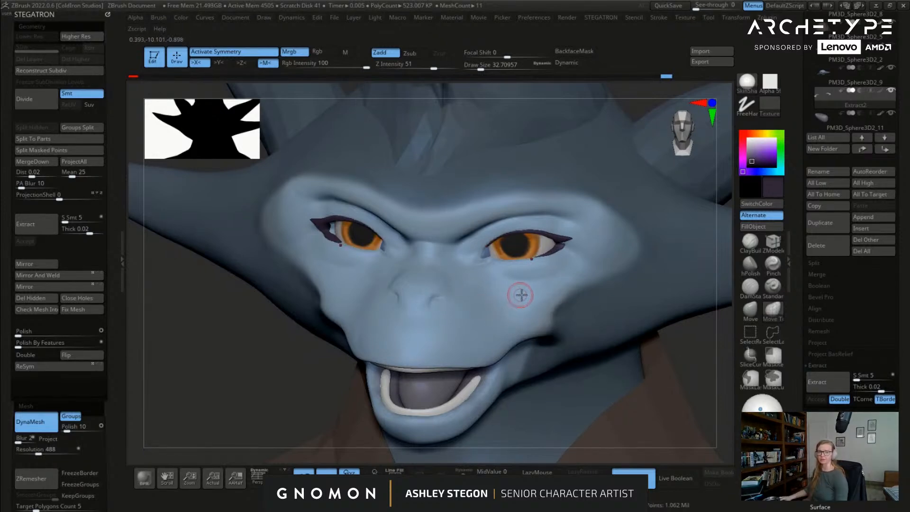
pyautogui.keyDown('shift'); pyautogui.moveTo(525, 303); pyautogui.dragTo(530, 293, button='right'); pyautogui.keyUp('shift')
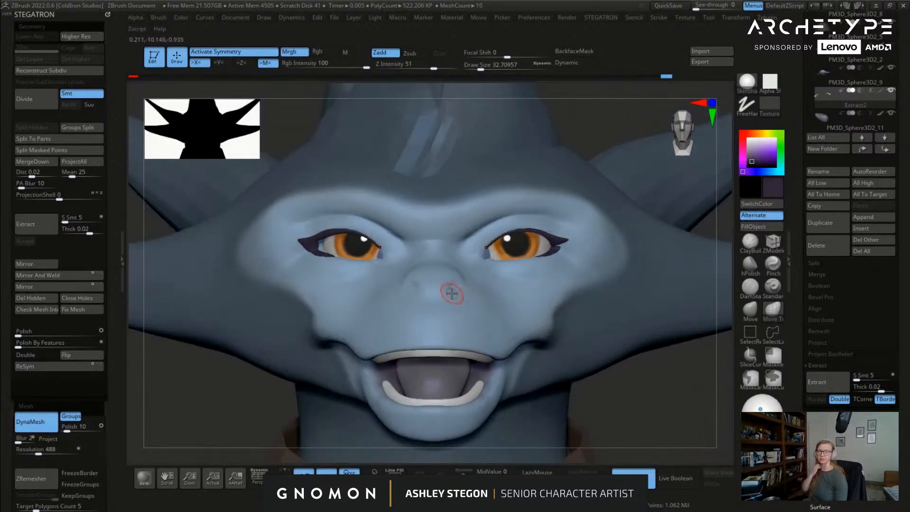
pyautogui.moveTo(479, 281)
pyautogui.mouseDown(button='right')
pyautogui.moveTo(524, 247)
pyautogui.moveTo(407, 264)
pyautogui.moveTo(489, 280)
pyautogui.moveTo(495, 308)
pyautogui.moveTo(493, 287)
pyautogui.moveTo(473, 291)
pyautogui.moveTo(504, 278)
pyautogui.moveTo(443, 290)
pyautogui.moveTo(400, 256)
pyautogui.moveTo(376, 250)
pyautogui.mouseUp(button='right')
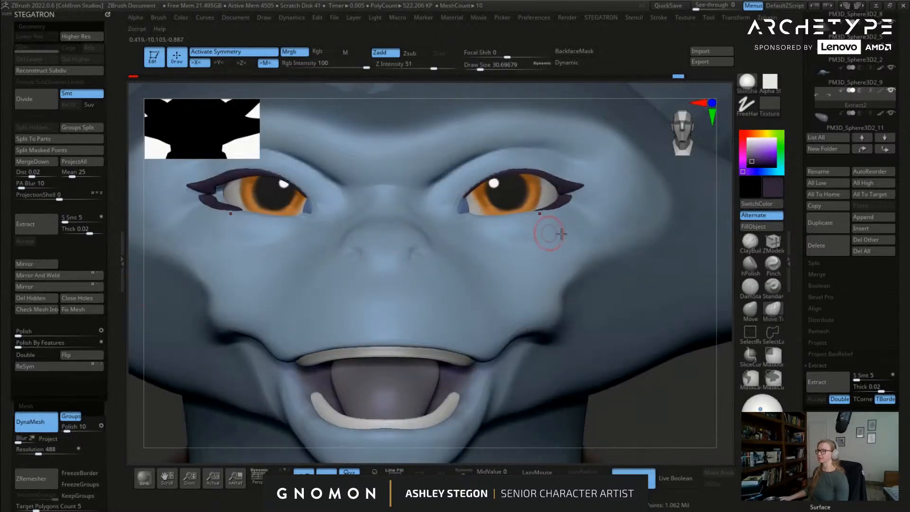
pyautogui.moveTo(558, 208)
pyautogui.mouseDown(button='right')
pyautogui.moveTo(536, 240)
pyautogui.moveTo(546, 241)
pyautogui.moveTo(519, 237)
pyautogui.mouseUp(button='right')
pyautogui.keyDown('alt'); pyautogui.click(540, 213); pyautogui.keyUp('alt')
pyautogui.moveTo(550, 202); pyautogui.dragTo(543, 210)
pyautogui.moveTo(564, 219)
pyautogui.mouseDown(button='right')
pyautogui.moveTo(576, 162)
pyautogui.moveTo(569, 224)
pyautogui.mouseUp(button='right')
pyautogui.press('s')
pyautogui.moveTo(569, 224); pyautogui.dragTo(555, 219)
pyautogui.moveTo(555, 218)
pyautogui.mouseDown(button='right')
pyautogui.moveTo(568, 197)
pyautogui.moveTo(551, 198)
pyautogui.mouseUp(button='right')
pyautogui.moveTo(520, 227); pyautogui.dragTo(538, 240, button='right')
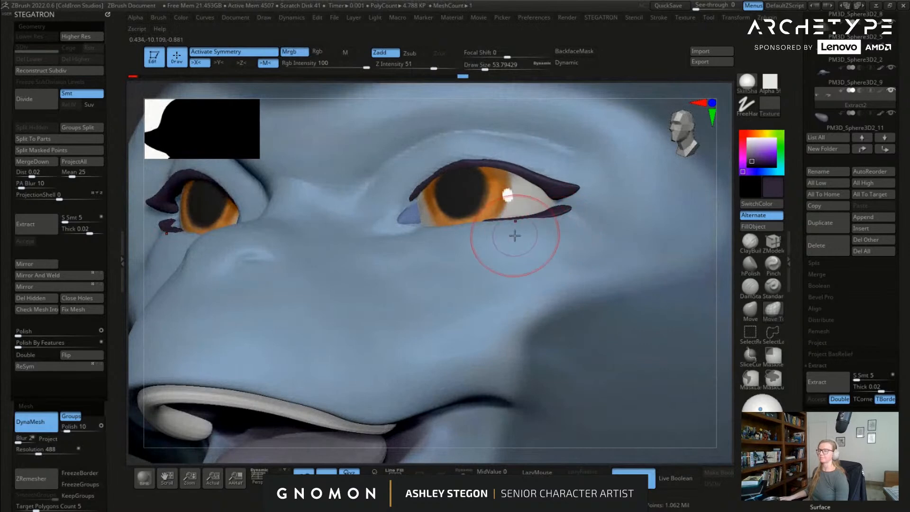
# Step: Adjust the lower eyeliner's outer tip and apply Mirror And Weld to the eyeliner with symmetry temporarily off
pyautogui.moveTo(486, 236)
pyautogui.mouseDown(button='right')
pyautogui.moveTo(501, 271)
pyautogui.moveTo(493, 279)
pyautogui.moveTo(491, 250)
pyautogui.moveTo(490, 265)
pyautogui.moveTo(583, 267)
pyautogui.moveTo(524, 266)
pyautogui.moveTo(586, 251)
pyautogui.moveTo(524, 240)
pyautogui.mouseUp(button='right')
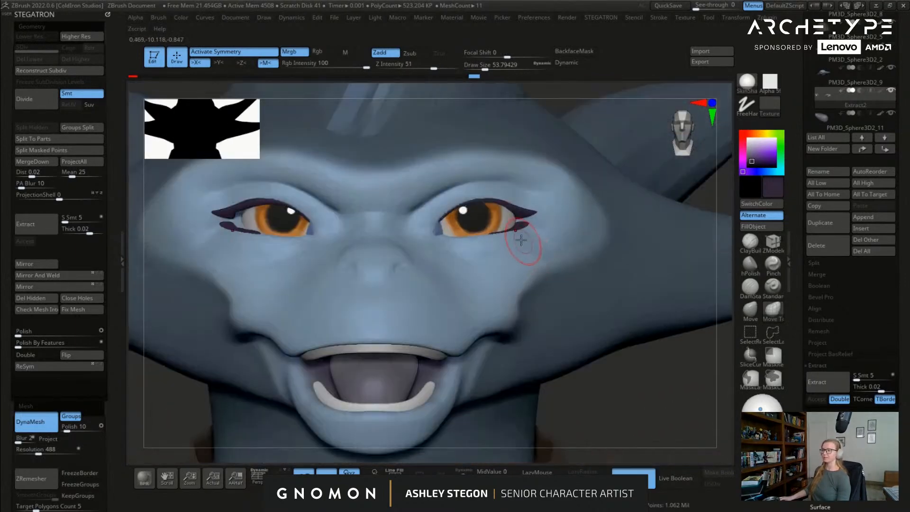
pyautogui.moveTo(524, 232); pyautogui.dragTo(530, 237)
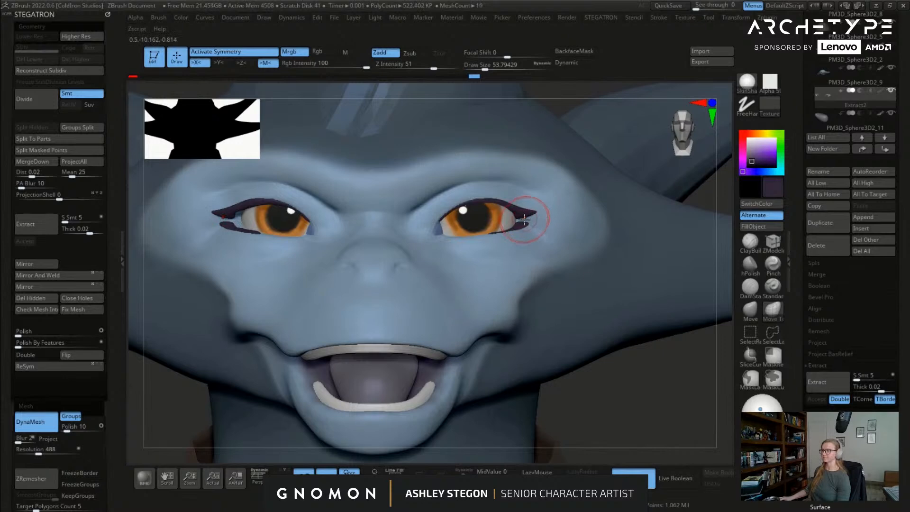
pyautogui.press('x')
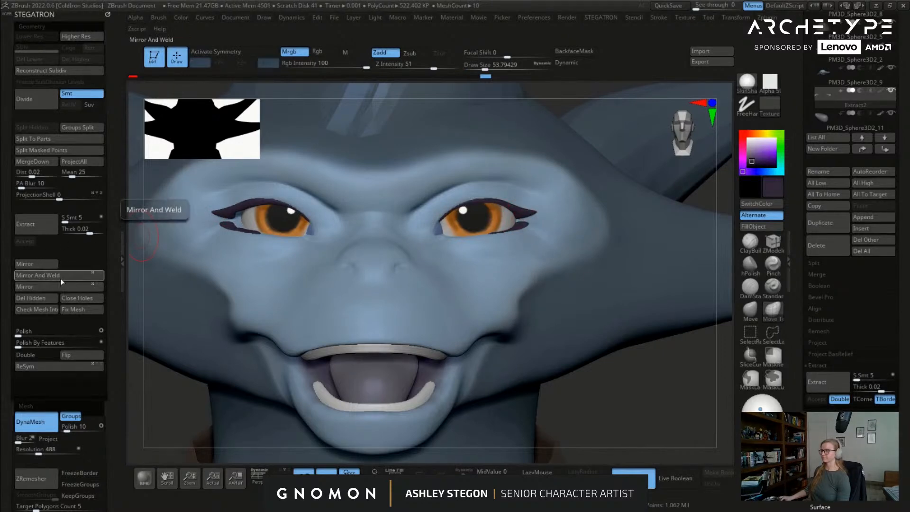
pyautogui.click(52, 275)
pyautogui.keyDown('alt'); pyautogui.click(274, 249); pyautogui.keyUp('alt')
pyautogui.press('x')
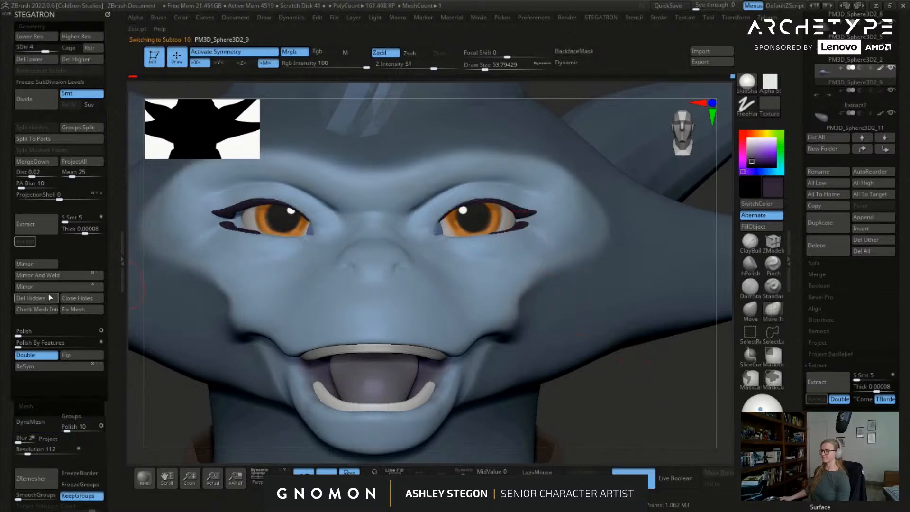
# Step: Try to mirror the head after raising it to subdivision level 5 and deleting its lower levels
pyautogui.click(47, 301)
pyautogui.click(35, 58)
pyautogui.hotkey('ctrl', 'z')
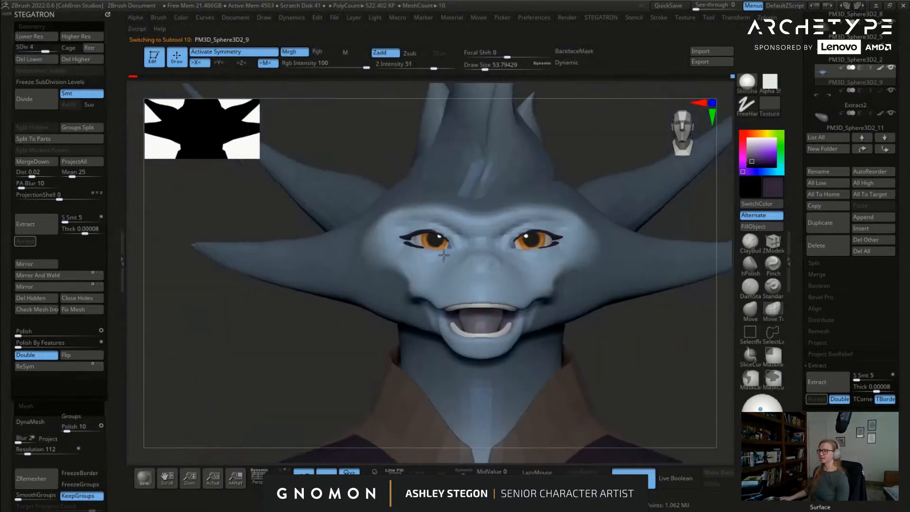
pyautogui.keyDown('alt'); pyautogui.moveTo(444, 254); pyautogui.dragTo(383, 245, button='right'); pyautogui.keyUp('alt')
pyautogui.click(56, 49)
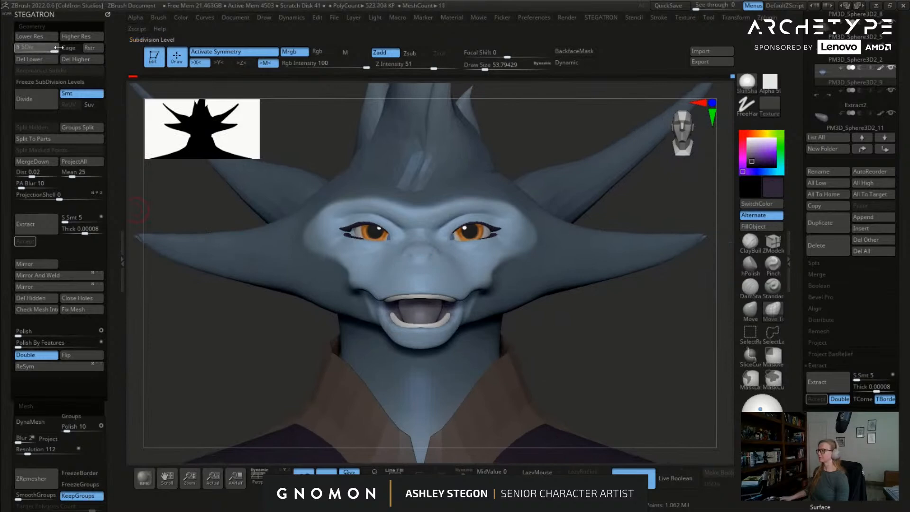
pyautogui.click(43, 61)
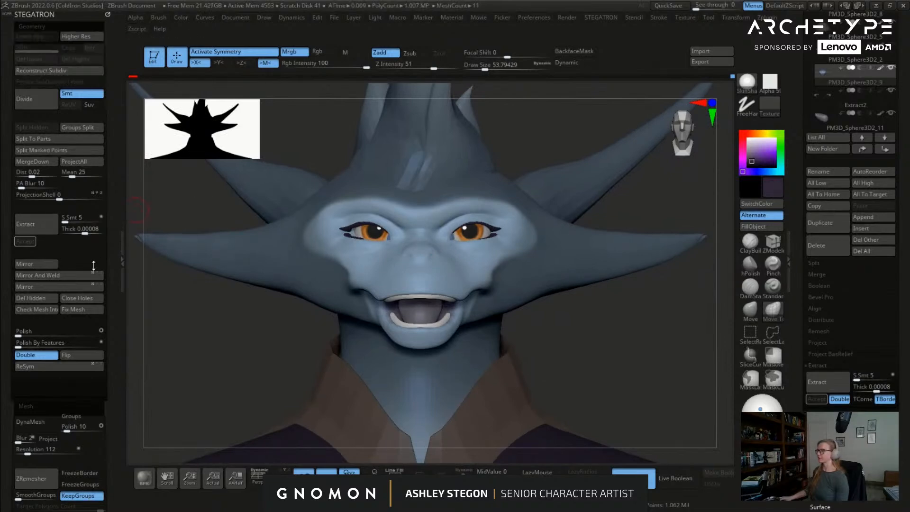
pyautogui.click(72, 286)
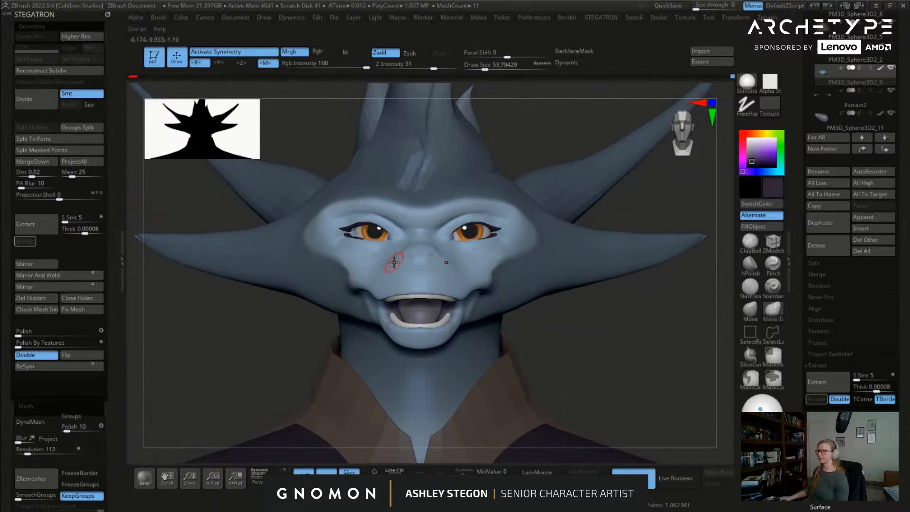
pyautogui.press('ctrl')
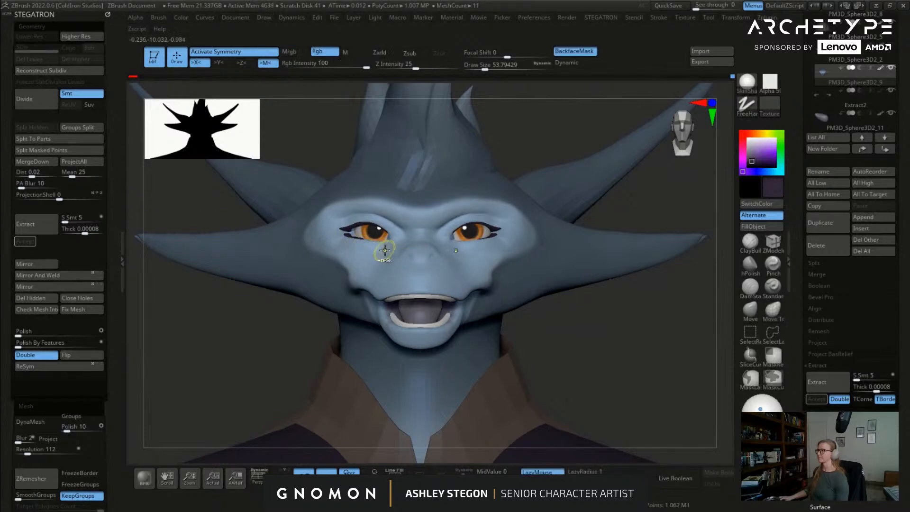
pyautogui.hotkey('ctrl', 'z')
# Step: Isolate the eyeballs, delete their lower subdivision levels, mirror them and show the whole character again
pyautogui.moveTo(428, 243)
pyautogui.keyDown('ctrl'); pyautogui.mouseDown(button='right')
pyautogui.moveTo(468, 274)
pyautogui.moveTo(476, 233)
pyautogui.mouseUp(button='right'); pyautogui.keyUp('ctrl')
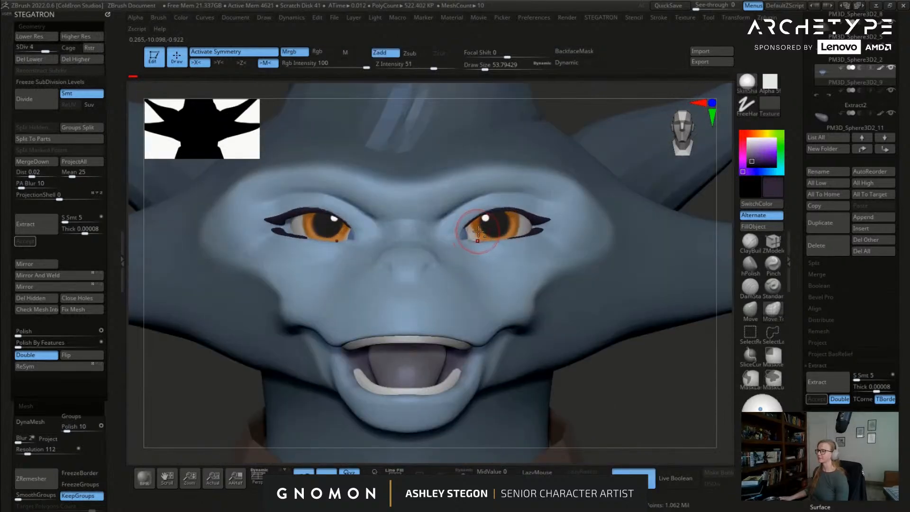
pyautogui.keyDown('alt'); pyautogui.click(501, 231); pyautogui.keyUp('alt')
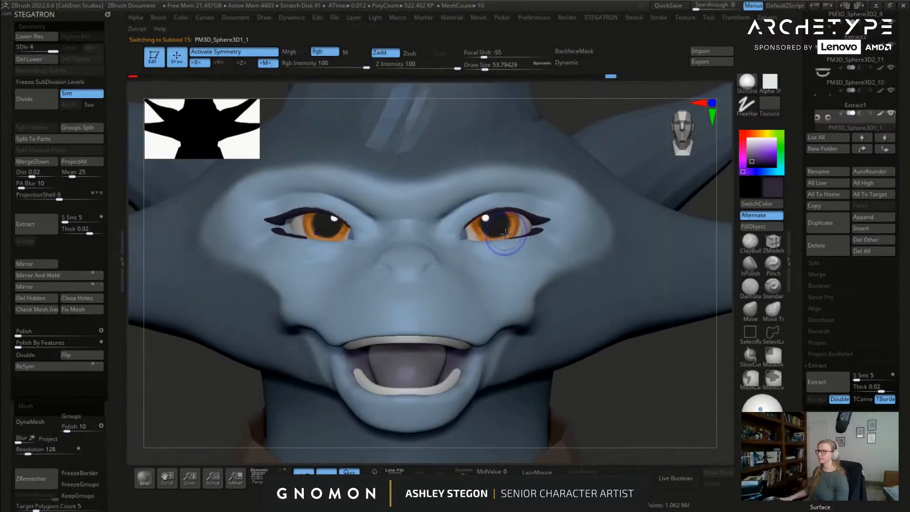
pyautogui.click(463, 474)
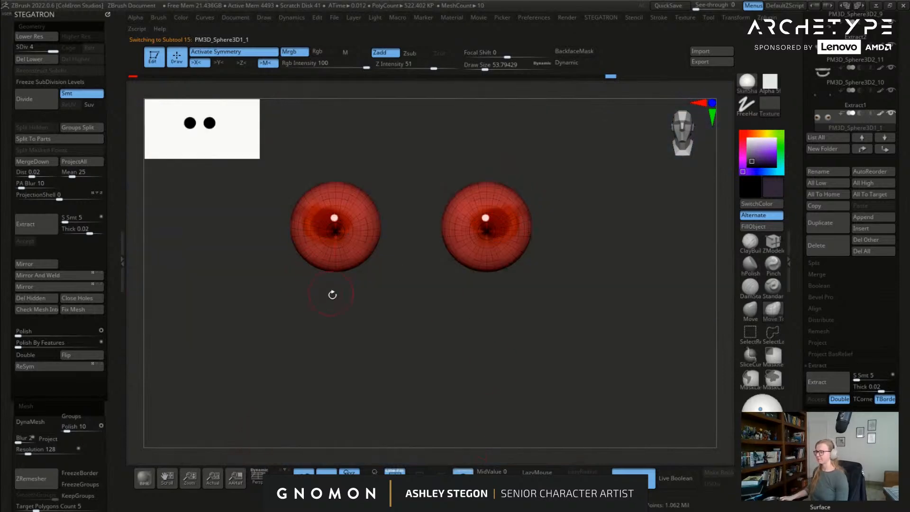
pyautogui.click(31, 60)
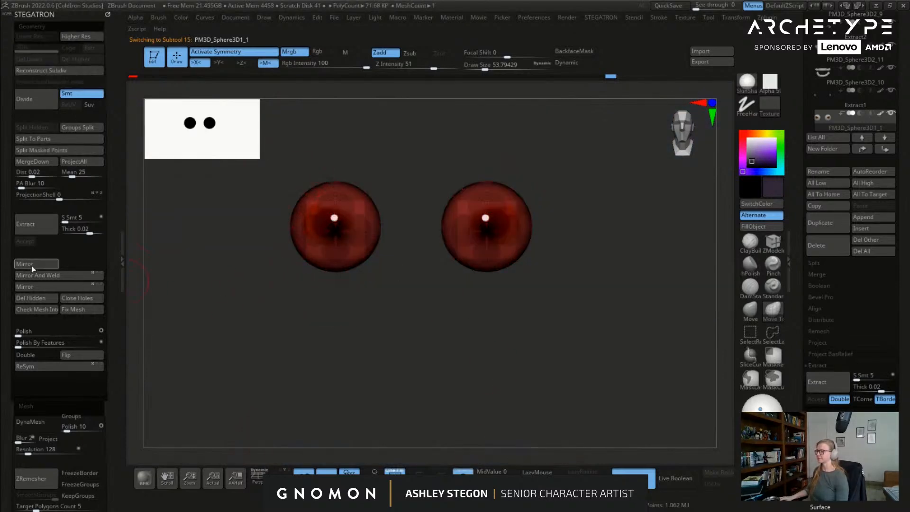
pyautogui.click(58, 287)
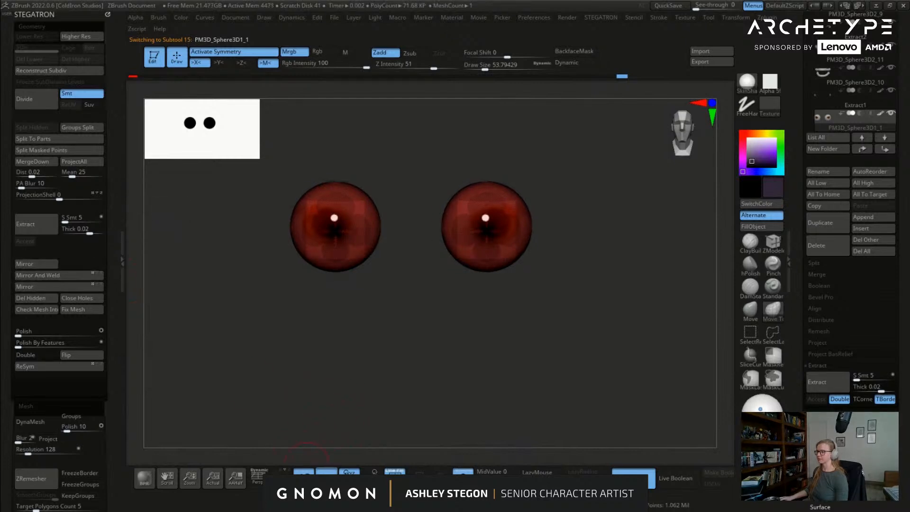
pyautogui.click(462, 476)
pyautogui.hotkey('shift', 'f')
# Step: Reconstruct the eyeballs' lower subdivision levels and return them to level 4
pyautogui.keyDown('ctrl'); pyautogui.moveTo(550, 370); pyautogui.dragTo(575, 327, button='right'); pyautogui.keyUp('ctrl')
pyautogui.moveTo(587, 316); pyautogui.dragTo(239, 245)
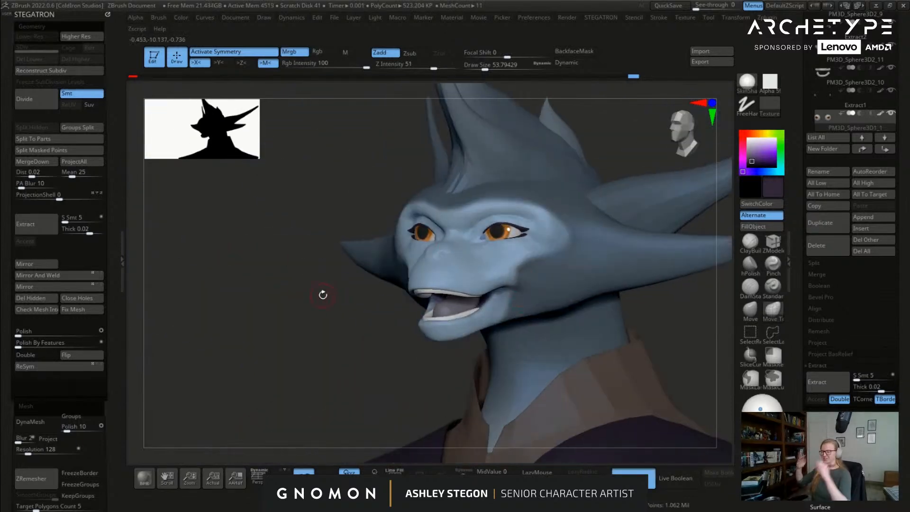
pyautogui.moveTo(322, 295); pyautogui.dragTo(351, 270)
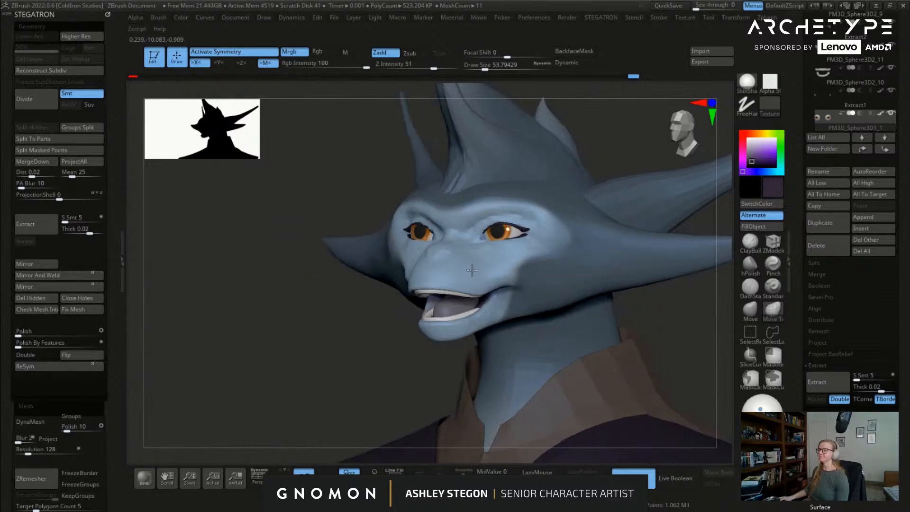
pyautogui.keyDown('shift'); pyautogui.moveTo(692, 303); pyautogui.dragTo(492, 232); pyautogui.keyUp('shift')
pyautogui.keyDown('ctrl'); pyautogui.moveTo(488, 231); pyautogui.dragTo(493, 254, button='right'); pyautogui.keyUp('ctrl')
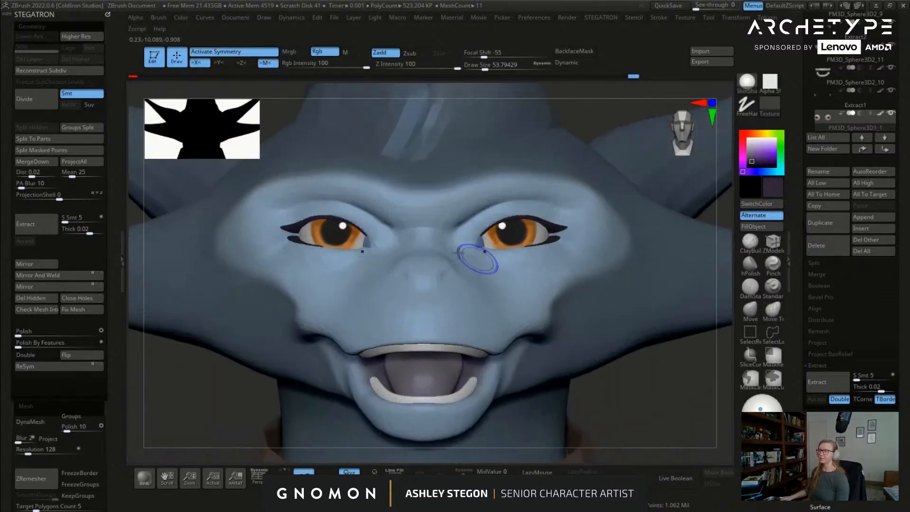
pyautogui.click(55, 70)
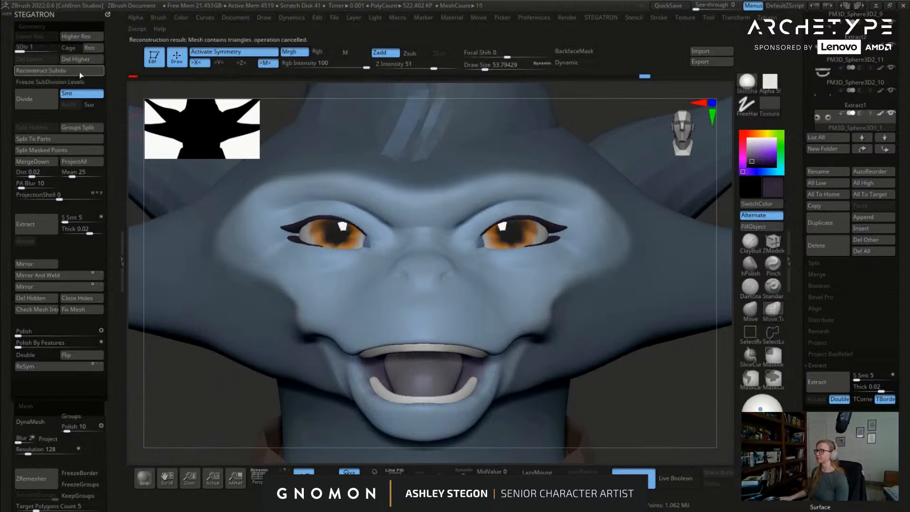
pyautogui.hotkey('shift', 'd')
pyautogui.press('d')
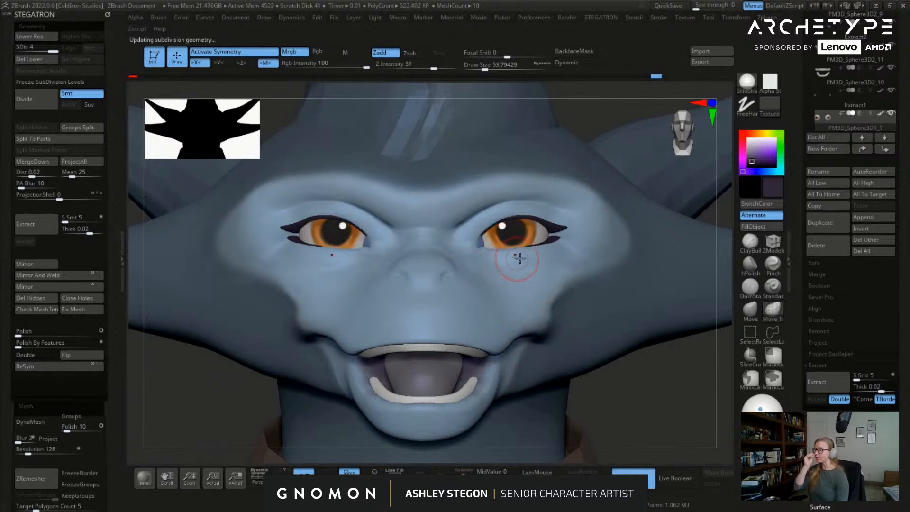
pyautogui.moveTo(524, 278); pyautogui.dragTo(512, 279, button='right')
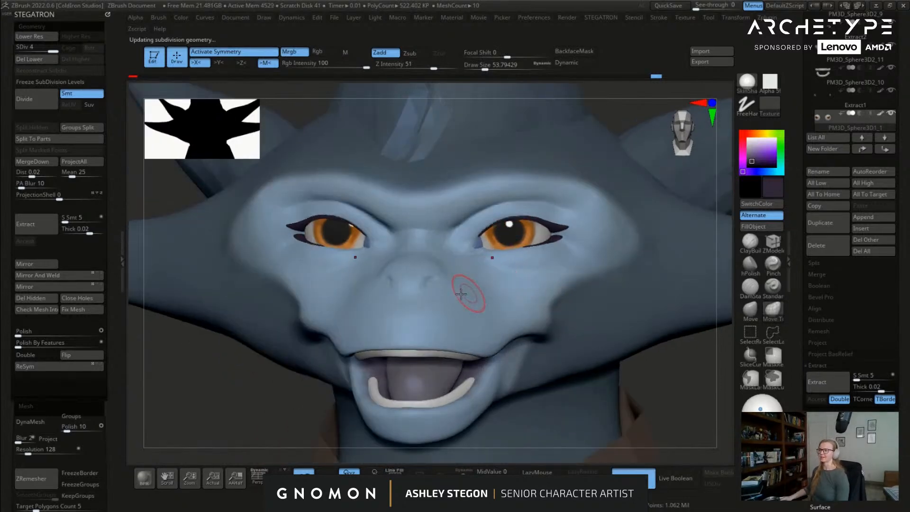
# Step: Make the head the active subtool and choose the DamStandard brush for sculpting around the eyes
pyautogui.keyDown('alt'); pyautogui.click(654, 307); pyautogui.keyUp('alt')
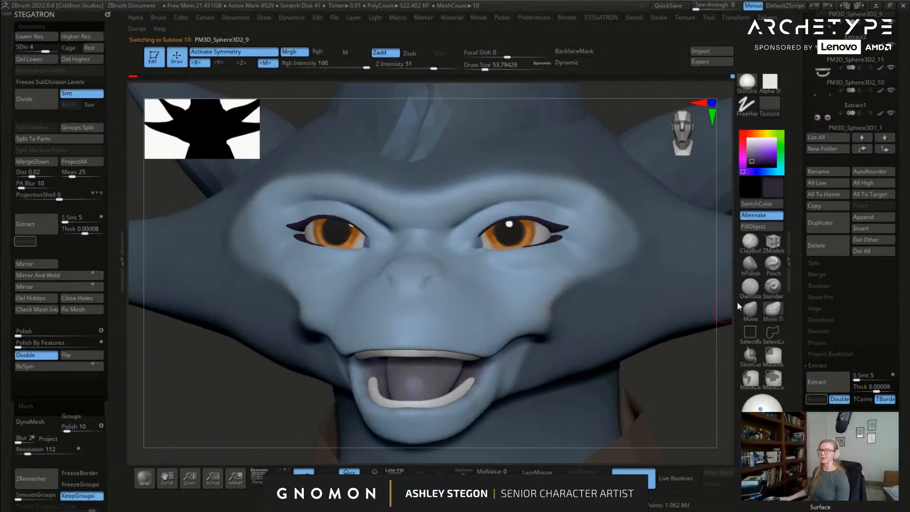
pyautogui.click(750, 286)
pyautogui.moveTo(474, 285)
pyautogui.mouseDown(button='right')
pyautogui.moveTo(418, 266)
pyautogui.moveTo(393, 284)
pyautogui.mouseUp(button='right')
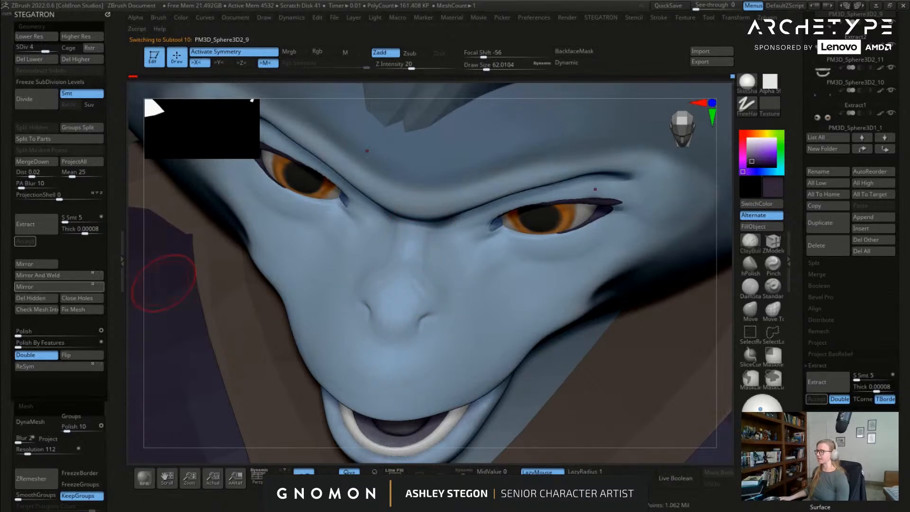
# Step: Switch to the reference board and examine the creature's full-body concept drawing and head sketches
pyautogui.hotkey('alt', 'Tab')
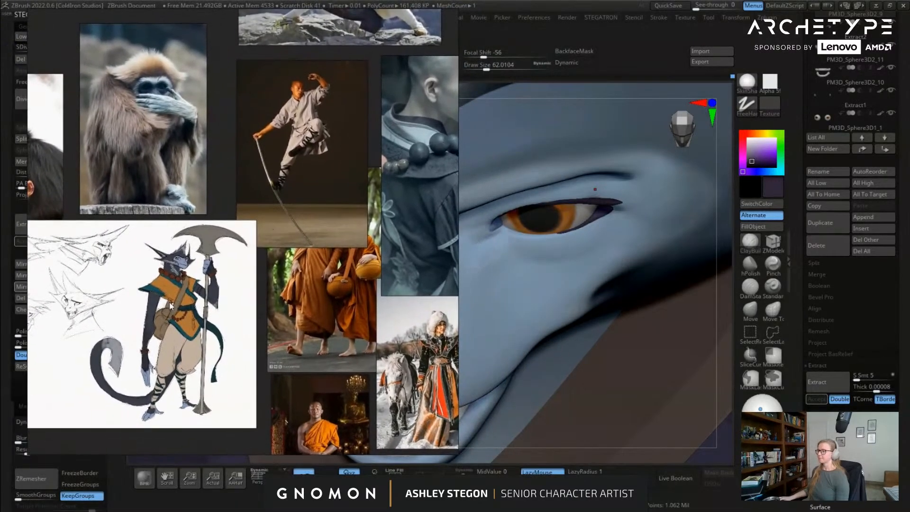
pyautogui.moveTo(191, 305); pyautogui.dragTo(210, 284, button='middle')
pyautogui.moveTo(143, 293); pyautogui.dragTo(208, 281, button='middle')
pyautogui.scroll(8, 202, 286)
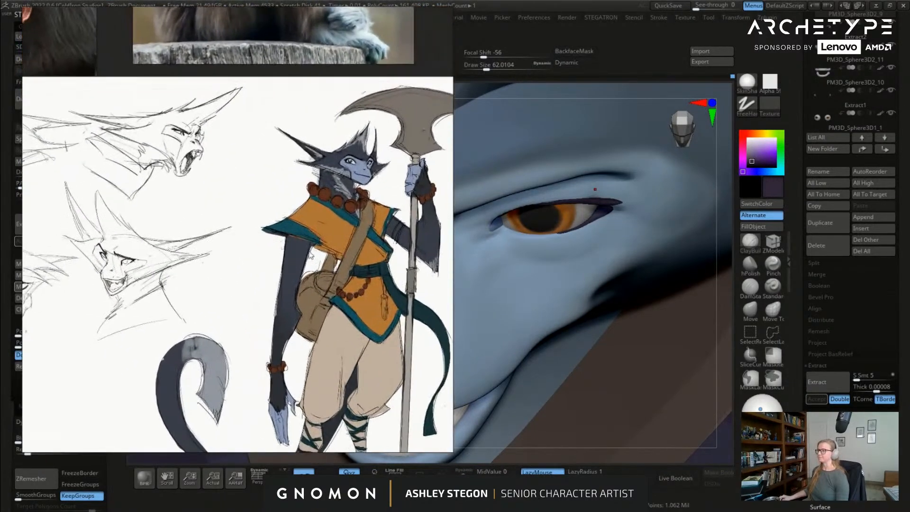
pyautogui.moveTo(366, 244)
pyautogui.mouseDown(button='middle')
pyautogui.moveTo(275, 199)
pyautogui.moveTo(283, 258)
pyautogui.mouseUp(button='middle')
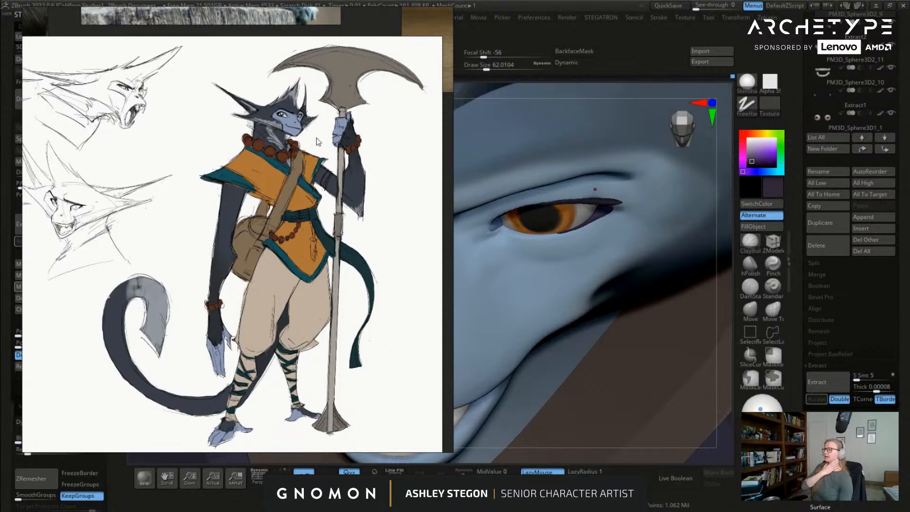
# Step: Compare the creature's head in three-quarter and side views with the full-body concept drawing
pyautogui.scroll(-3, 341, 232)
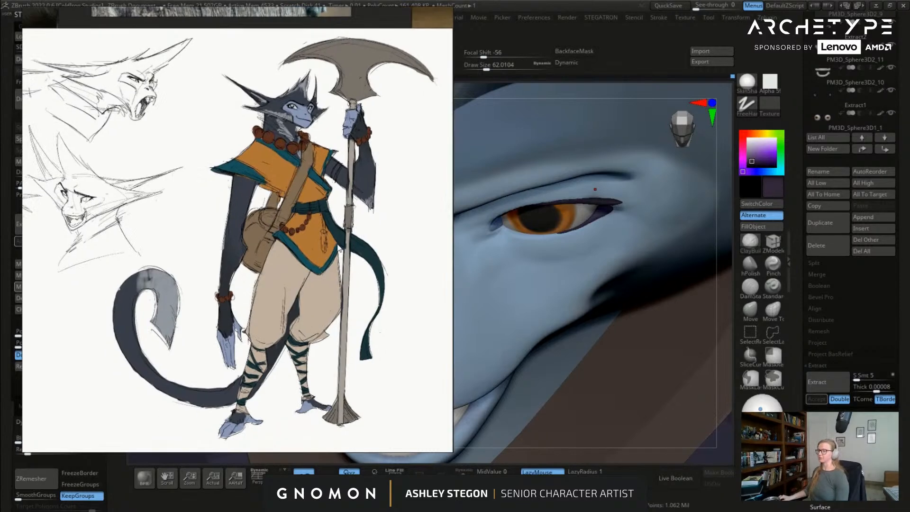
pyautogui.scroll(5, 358, 255)
pyautogui.scroll(-4, 358, 275)
pyautogui.moveTo(358, 265); pyautogui.dragTo(0, 336, button='right')
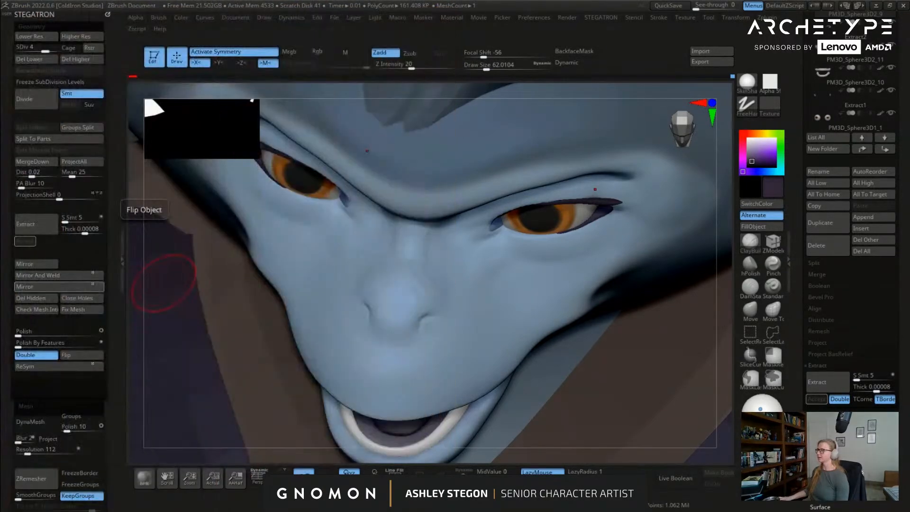
pyautogui.moveTo(398, 336)
pyautogui.mouseDown(button='right')
pyautogui.moveTo(503, 273)
pyautogui.moveTo(433, 264)
pyautogui.mouseUp(button='right')
pyautogui.moveTo(457, 311)
pyautogui.keyDown('shift'); pyautogui.mouseDown(button='right')
pyautogui.moveTo(475, 302)
pyautogui.moveTo(478, 320)
pyautogui.moveTo(433, 228)
pyautogui.mouseUp(button='right'); pyautogui.keyUp('shift')
pyautogui.moveTo(433, 228)
pyautogui.mouseDown(button='right')
pyautogui.moveTo(471, 229)
pyautogui.moveTo(501, 262)
pyautogui.mouseUp(button='right')
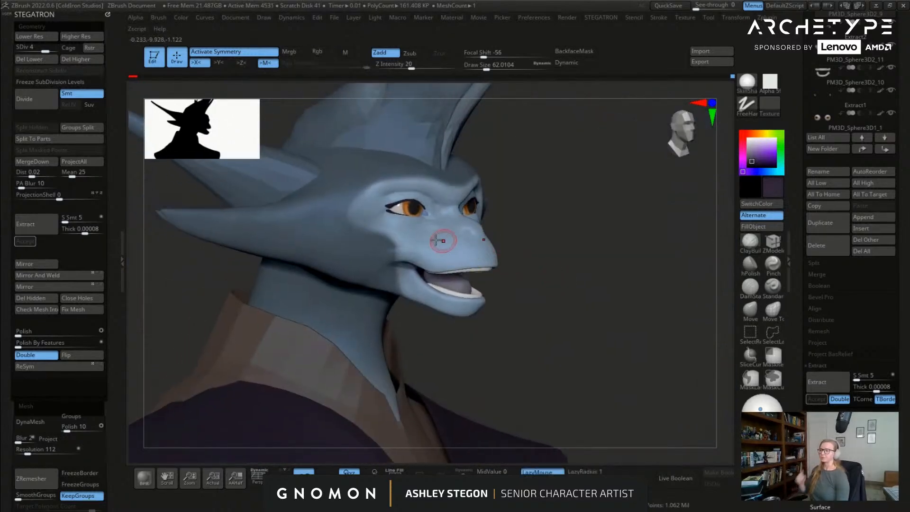
pyautogui.moveTo(381, 240); pyautogui.dragTo(583, 309, button='right')
# Step: Mask the whole head except the lower jaw and choose the Move brush
pyautogui.hotkey('shift', 'f')
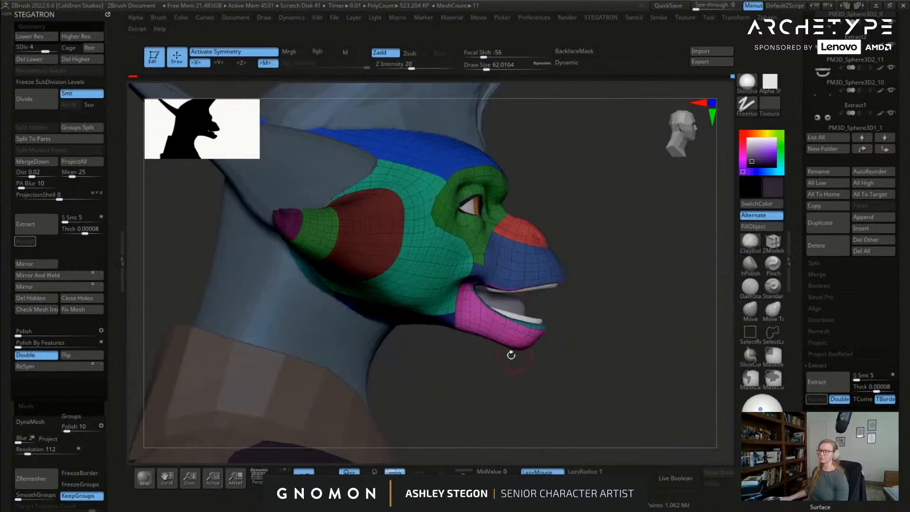
pyautogui.keyDown('ctrl'); pyautogui.moveTo(422, 351); pyautogui.dragTo(587, 327); pyautogui.keyUp('ctrl')
pyautogui.keyDown('ctrl'); pyautogui.moveTo(589, 333); pyautogui.dragTo(587, 364); pyautogui.keyUp('ctrl')
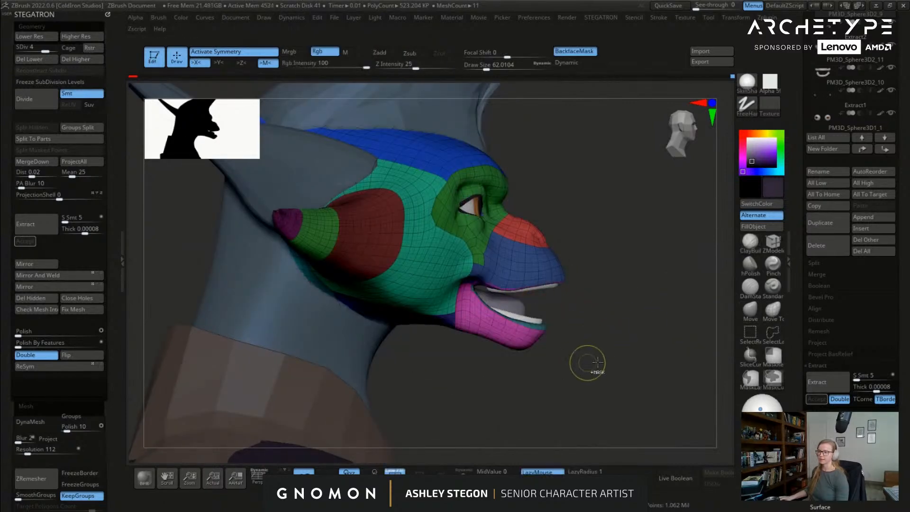
pyautogui.click(750, 380)
pyautogui.moveTo(429, 349)
pyautogui.keyDown('ctrl'); pyautogui.mouseDown()
pyautogui.moveTo(467, 374)
pyautogui.moveTo(561, 321)
pyautogui.moveTo(452, 282)
pyautogui.moveTo(430, 345)
pyautogui.mouseUp(); pyautogui.keyUp('ctrl')
pyautogui.moveTo(502, 371); pyautogui.dragTo(472, 318)
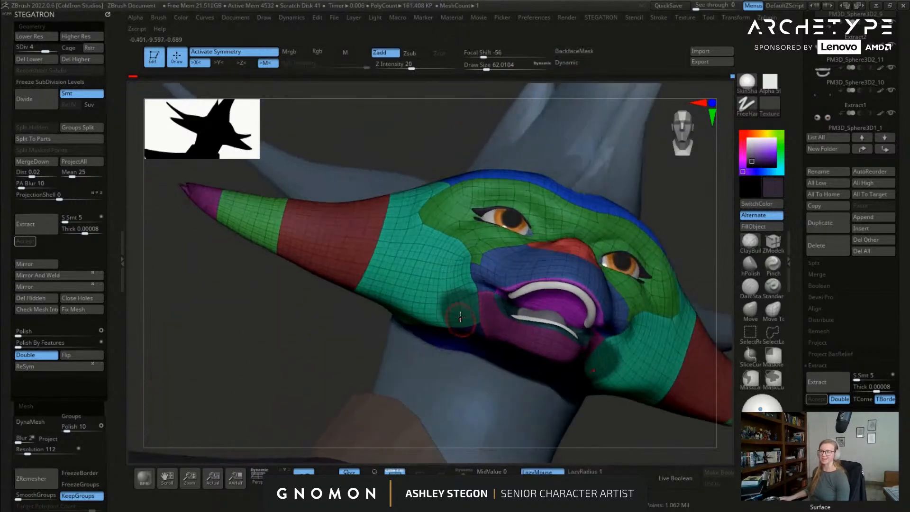
pyautogui.keyDown('ctrl'); pyautogui.click(339, 342); pyautogui.keyUp('ctrl')
pyautogui.moveTo(339, 341); pyautogui.dragTo(627, 348)
pyautogui.click(752, 311)
pyautogui.hotkey('shift', 'f')
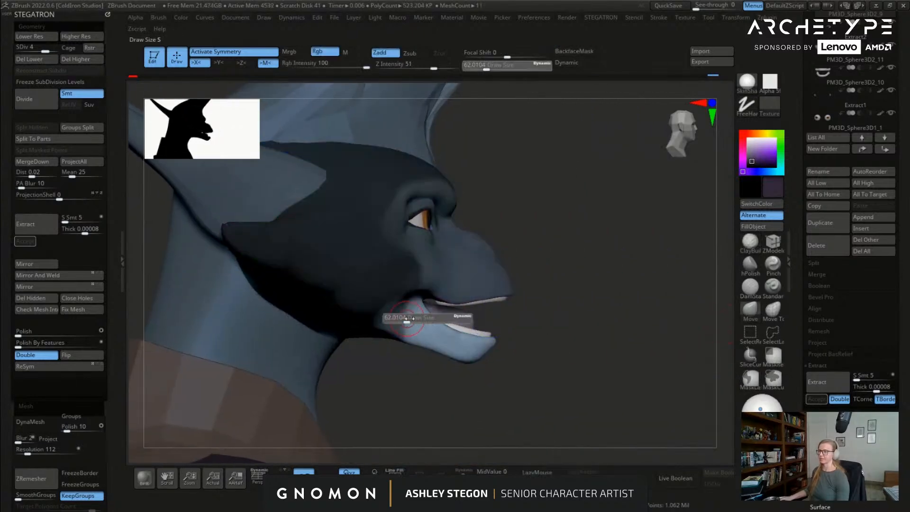
# Step: Reshape the unmasked lower jaw with the Move brush at draw sizes of about 182 and 140, working down to subdivision level 2
pyautogui.moveTo(425, 312); pyautogui.dragTo(426, 309)
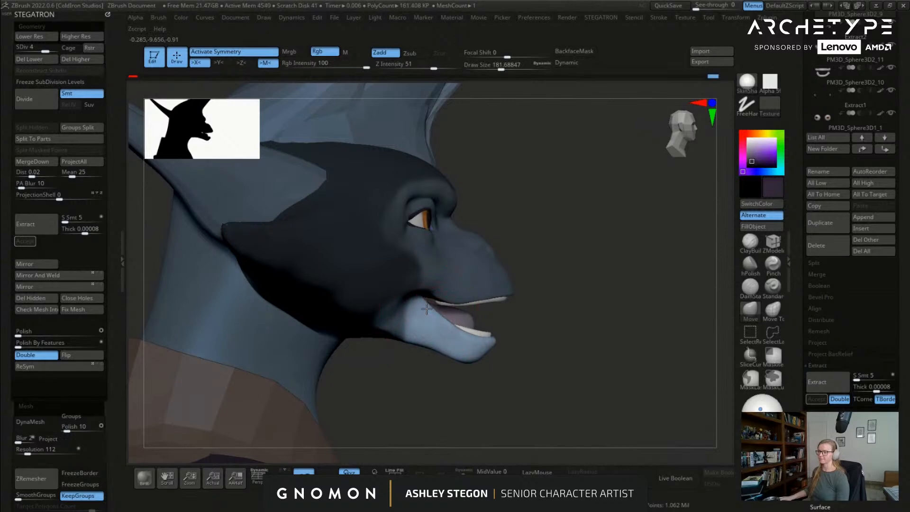
pyautogui.moveTo(472, 369); pyautogui.dragTo(422, 302)
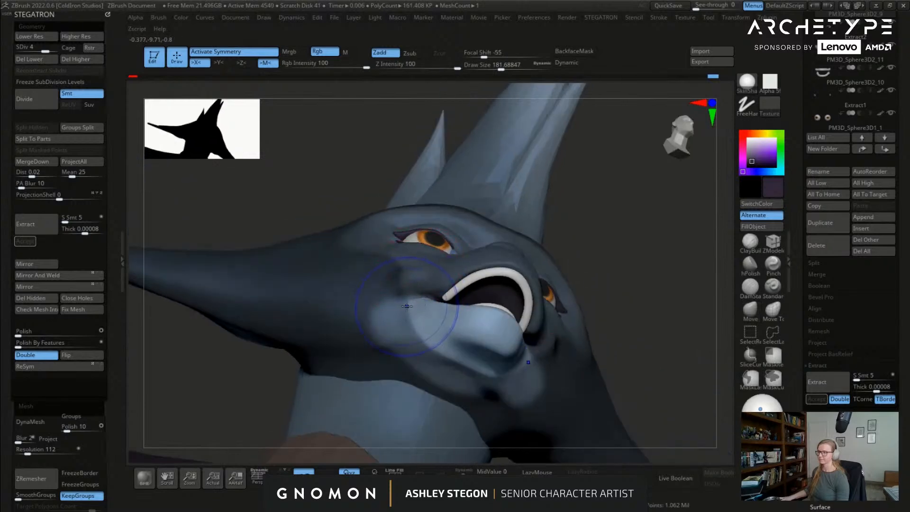
pyautogui.moveTo(412, 306)
pyautogui.mouseDown(button='right')
pyautogui.moveTo(426, 321)
pyautogui.moveTo(425, 312)
pyautogui.moveTo(476, 294)
pyautogui.moveTo(456, 325)
pyautogui.moveTo(475, 333)
pyautogui.mouseUp(button='right')
pyautogui.hotkey('shift', 'f')
pyautogui.hotkey('shift', 'f')
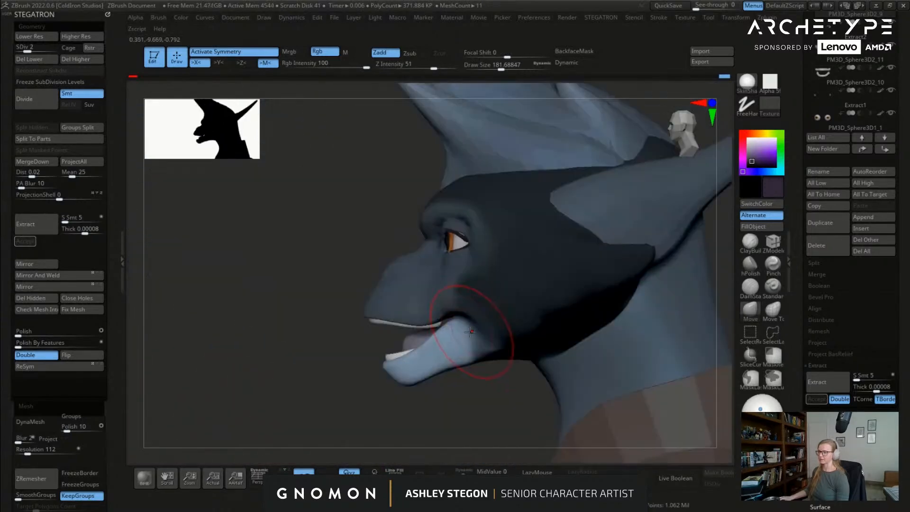
pyautogui.press('s')
pyautogui.moveTo(449, 334); pyautogui.dragTo(444, 333)
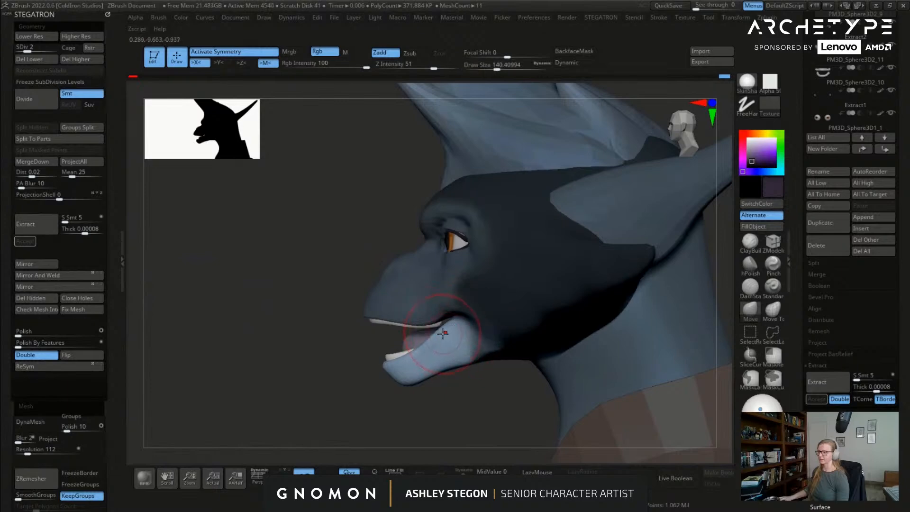
pyautogui.moveTo(447, 338); pyautogui.dragTo(555, 303, button='right')
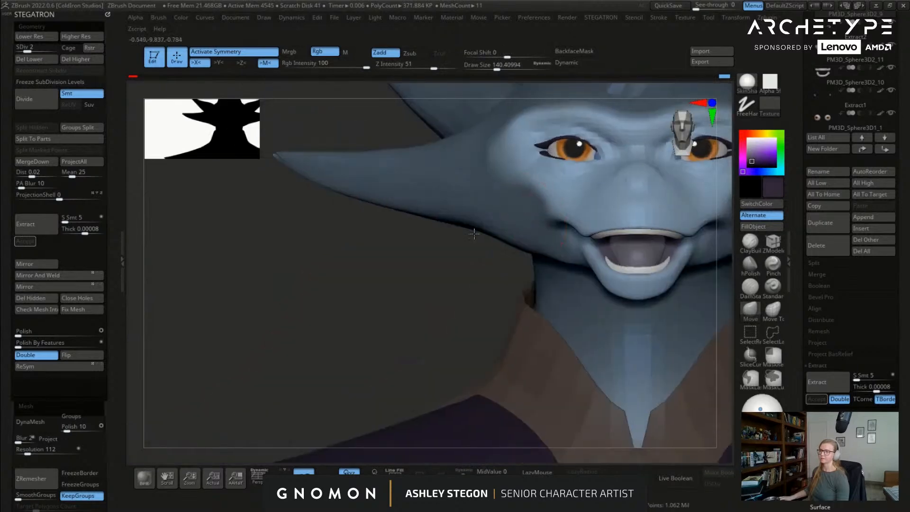
# Step: Return the head to subdivision level 5 and reduce the draw size to about 101
pyautogui.keyDown('alt'); pyautogui.moveTo(473, 234); pyautogui.dragTo(334, 283, button='right'); pyautogui.keyUp('alt')
pyautogui.press('d')
pyautogui.press('d')
pyautogui.press('d')
pyautogui.moveTo(589, 300); pyautogui.dragTo(484, 303, button='right')
pyautogui.press('s')
pyautogui.moveTo(483, 303); pyautogui.dragTo(478, 304)
pyautogui.moveTo(479, 304)
pyautogui.mouseDown(button='right')
pyautogui.moveTo(512, 315)
pyautogui.moveTo(522, 299)
pyautogui.mouseUp(button='right')
# Step: Select the teeth and fit them to the reshaped mouth using the Move Topological brush at a draw size of about 163
pyautogui.keyDown('alt'); pyautogui.click(522, 299); pyautogui.keyUp('alt')
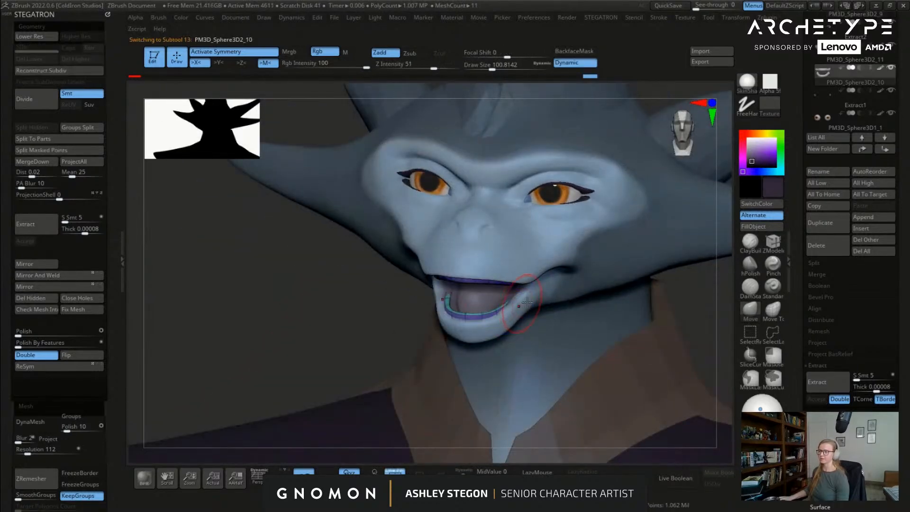
pyautogui.press('s')
pyautogui.click(772, 310)
pyautogui.moveTo(592, 308)
pyautogui.keyDown('ctrl'); pyautogui.mouseDown(button='right')
pyautogui.moveTo(573, 327)
pyautogui.moveTo(523, 291)
pyautogui.mouseUp(button='right'); pyautogui.keyUp('ctrl')
pyautogui.press('s')
pyautogui.moveTo(523, 291); pyautogui.dragTo(530, 291)
pyautogui.moveTo(549, 285)
pyautogui.mouseDown(button='right')
pyautogui.moveTo(609, 283)
pyautogui.moveTo(488, 287)
pyautogui.mouseUp(button='right')
pyautogui.moveTo(587, 288); pyautogui.dragTo(539, 291, button='right')
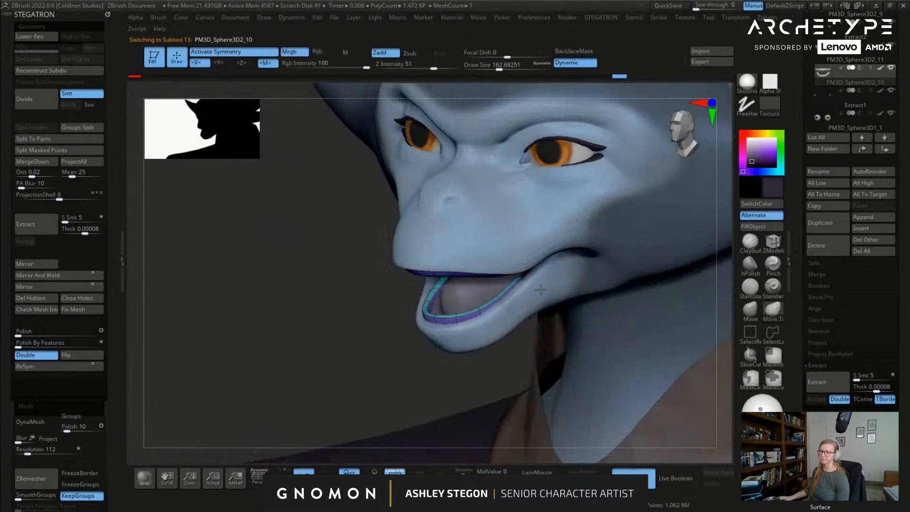
pyautogui.moveTo(493, 318); pyautogui.dragTo(532, 264, button='right')
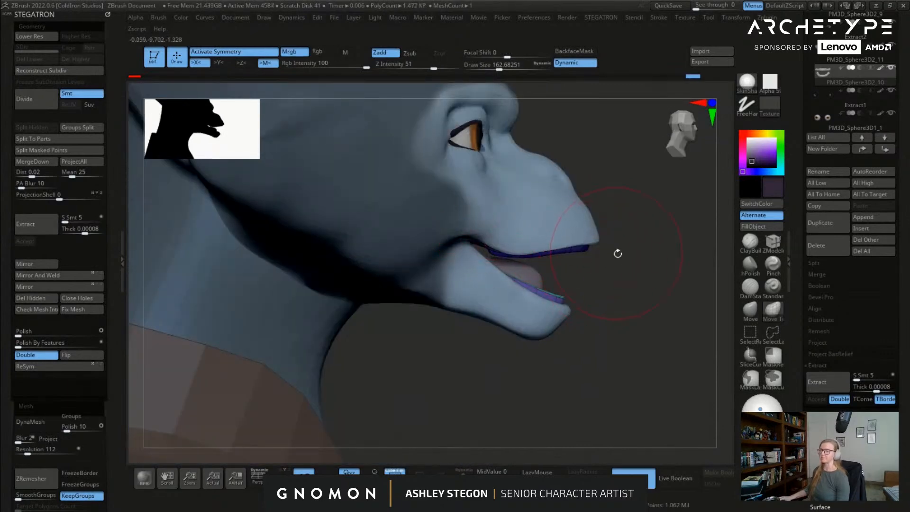
pyautogui.moveTo(616, 251); pyautogui.dragTo(573, 237, button='right')
pyautogui.moveTo(601, 287)
pyautogui.mouseDown(button='right')
pyautogui.moveTo(575, 313)
pyautogui.moveTo(618, 284)
pyautogui.moveTo(611, 294)
pyautogui.moveTo(512, 235)
pyautogui.moveTo(627, 256)
pyautogui.mouseUp(button='right')
# Step: Make the head the active subtool again and choose the DamStandard brush at the tip of its side spike
pyautogui.hotkey('shift', 'f')
pyautogui.moveTo(571, 204)
pyautogui.mouseDown(button='right')
pyautogui.moveTo(558, 218)
pyautogui.moveTo(599, 252)
pyautogui.moveTo(595, 230)
pyautogui.mouseUp(button='right')
pyautogui.hotkey('shift', 'f')
pyautogui.press('b')
pyautogui.press('m')
pyautogui.press('v')
pyautogui.press('b')
pyautogui.press('d')
pyautogui.press('s')
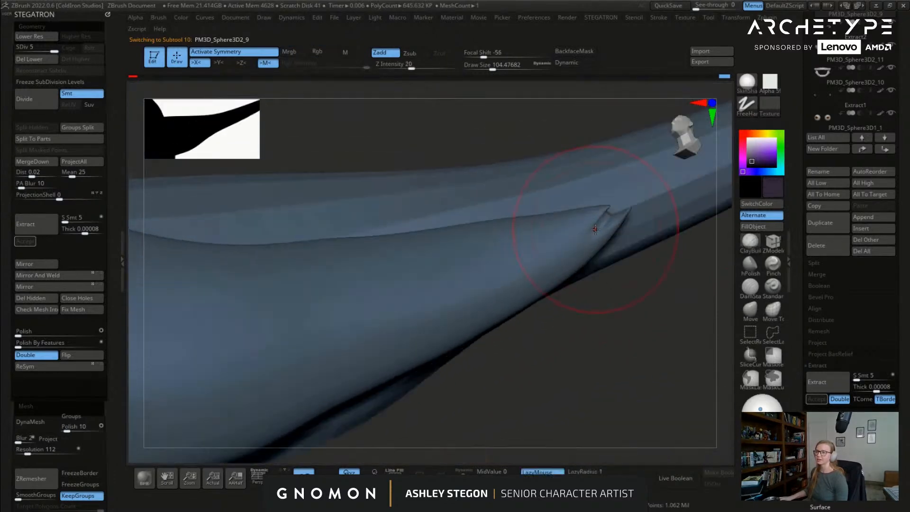
# Step: Lower the head to subdivision level 3 and refine the side spike's pointed tip with a draw size of about 212
pyautogui.hotkey('shift', 'f')
pyautogui.hotkey('shift', 'f')
pyautogui.press('b')
pyautogui.press('m')
pyautogui.press('v')
pyautogui.press(']')
pyautogui.hotkey('shift', 'd')
pyautogui.hotkey('shift', 'd')
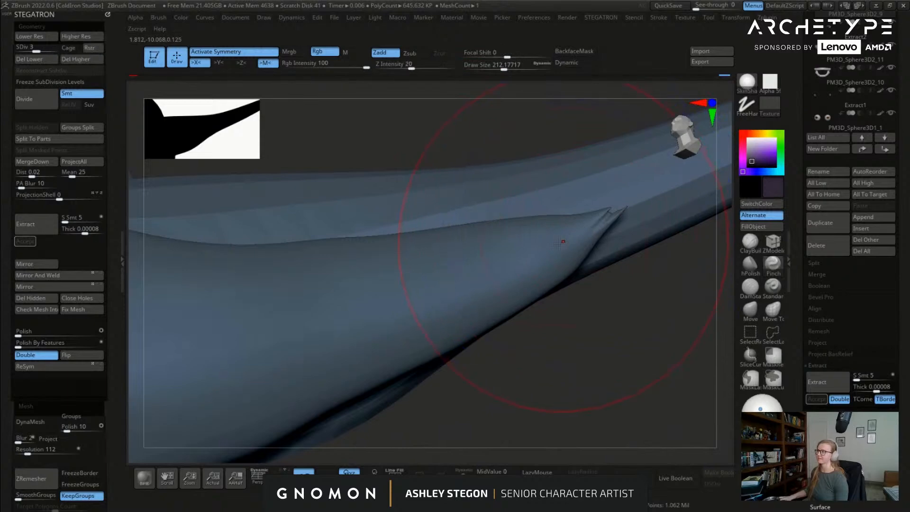
pyautogui.moveTo(570, 228); pyautogui.dragTo(581, 233)
pyautogui.moveTo(598, 225)
pyautogui.mouseDown(button='right')
pyautogui.moveTo(550, 310)
pyautogui.moveTo(534, 267)
pyautogui.moveTo(646, 230)
pyautogui.mouseUp(button='right')
# Step: Select the hair crest and load a multi-mesh hair curve brush from the LightBox brush library
pyautogui.keyDown('alt'); pyautogui.click(549, 260); pyautogui.keyUp('alt')
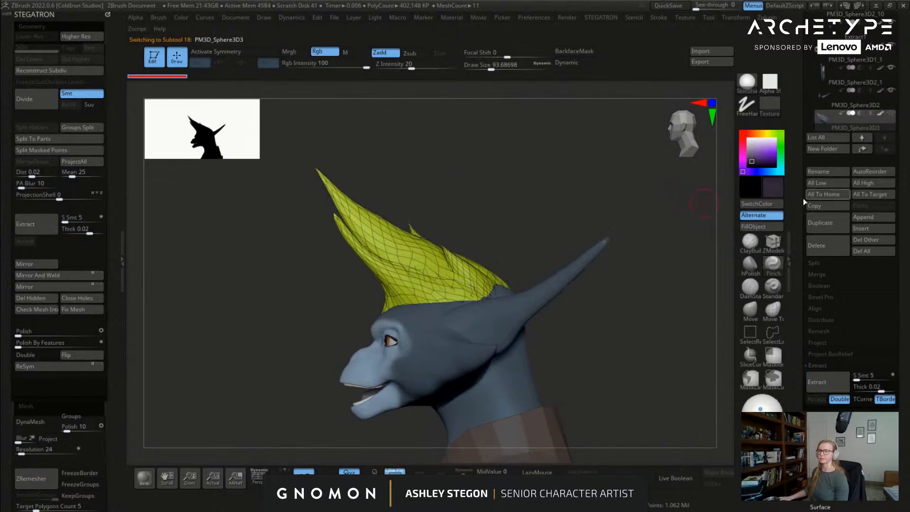
pyautogui.scroll(2, 806, 197)
pyautogui.press('b')
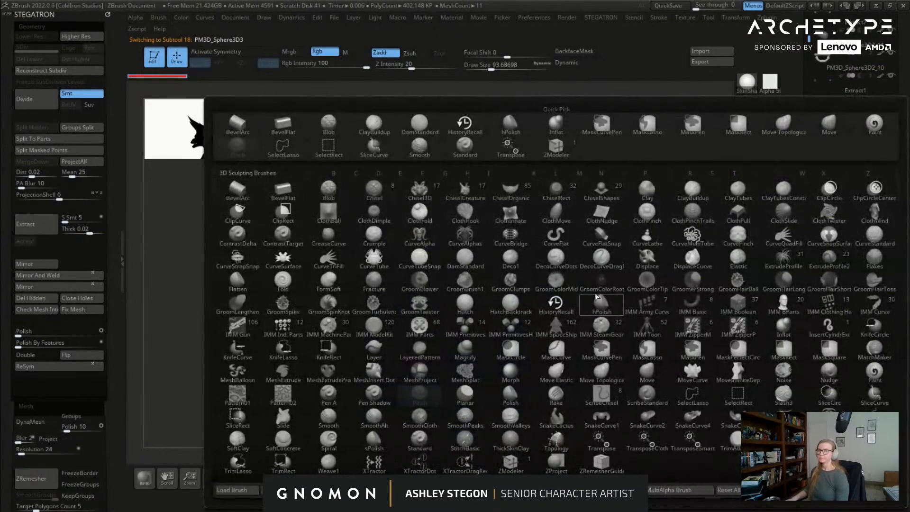
pyautogui.click(545, 262)
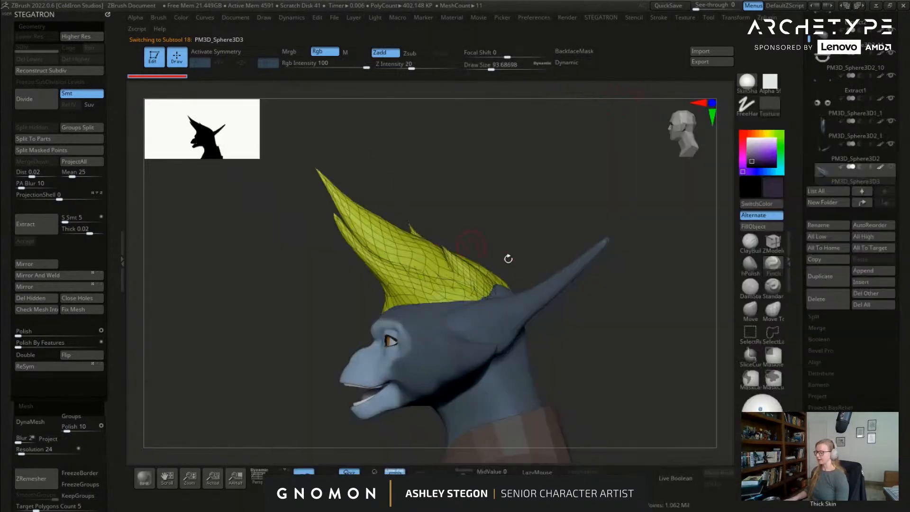
pyautogui.press(',')
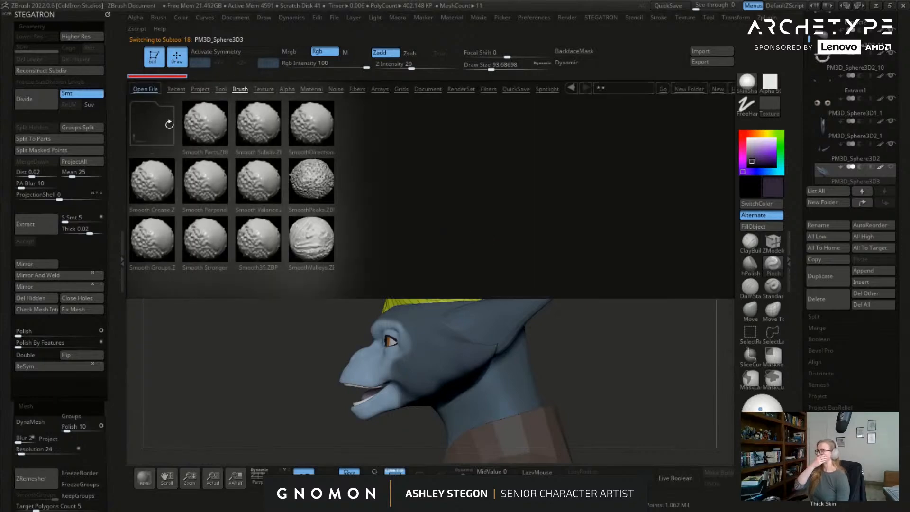
pyautogui.click(242, 89)
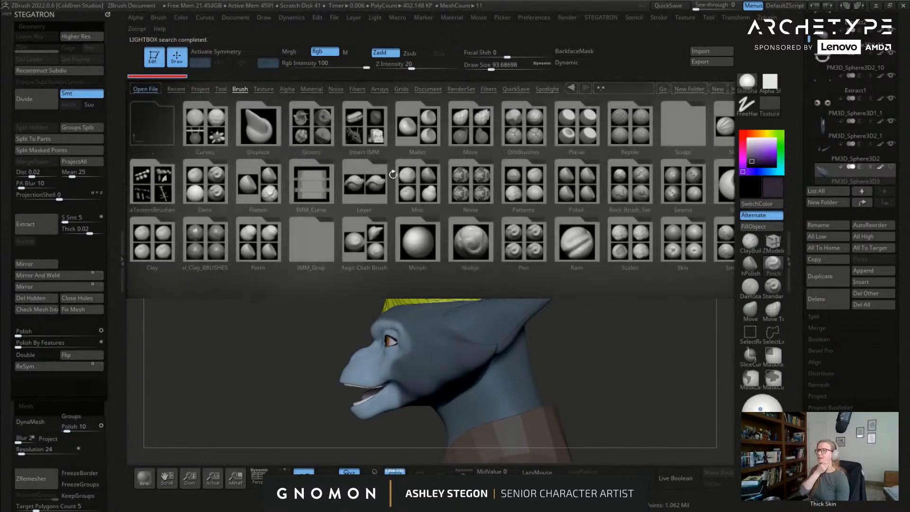
pyautogui.moveTo(608, 207)
pyautogui.mouseDown()
pyautogui.moveTo(585, 180)
pyautogui.moveTo(354, 187)
pyautogui.mouseUp()
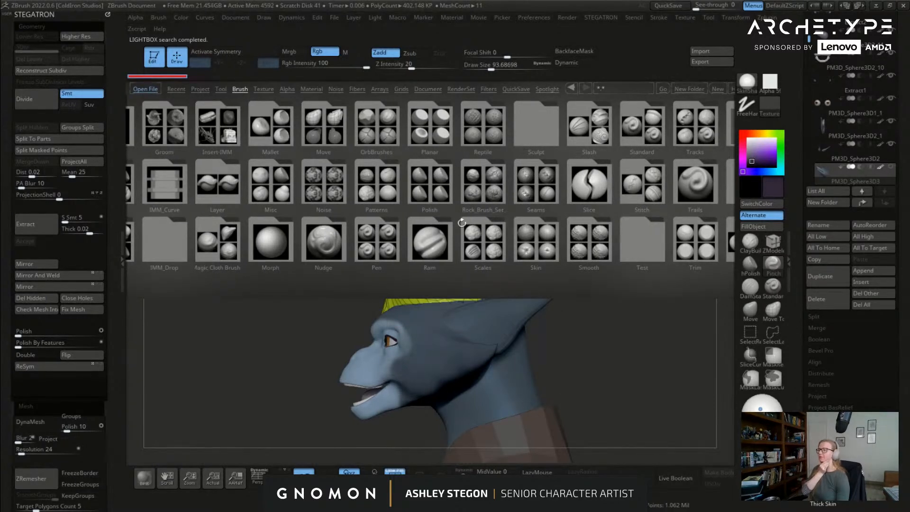
pyautogui.click(363, 194)
pyautogui.doubleClick(318, 188)
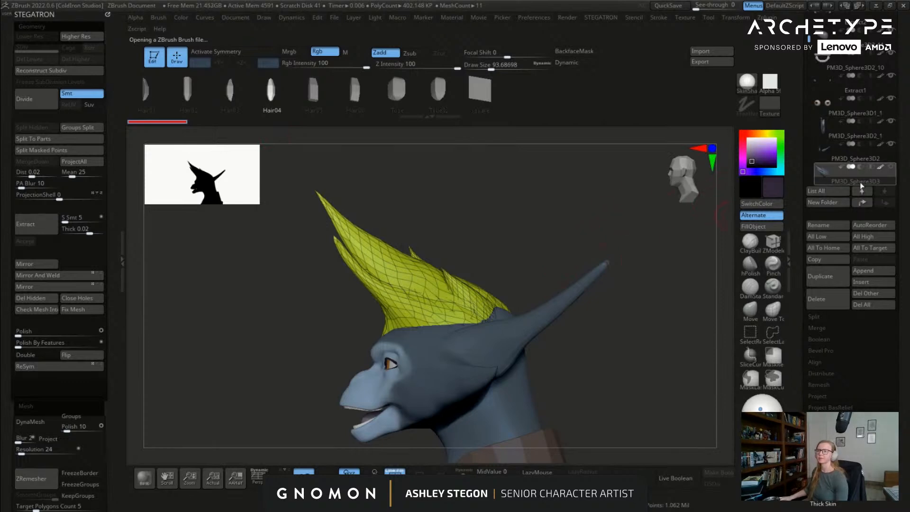
# Step: Hide the hair crest, make the long back ears the active subtool and choose the Hair01 mesh
pyautogui.keyDown('alt'); pyautogui.click(521, 305); pyautogui.keyUp('alt')
pyautogui.moveTo(520, 305); pyautogui.dragTo(517, 234)
pyautogui.hotkey('shift', 'f')
pyautogui.keyDown('alt'); pyautogui.click(567, 306); pyautogui.keyUp('alt')
pyautogui.hotkey('shift', 'f')
pyautogui.hotkey('shift', 'f')
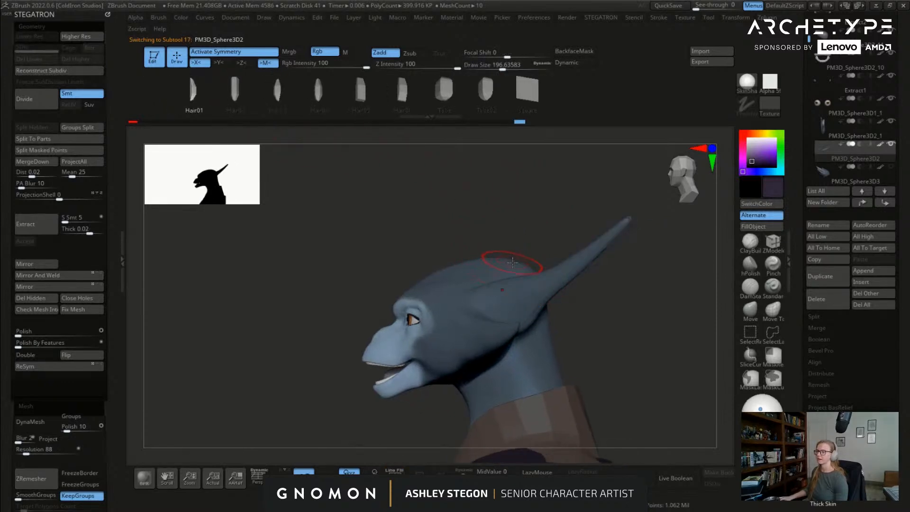
# Step: Try a curved hair strand rising from the back of the head with symmetry on, and undo it
pyautogui.keyDown('alt'); pyautogui.moveTo(490, 258); pyautogui.dragTo(474, 247); pyautogui.keyUp('alt')
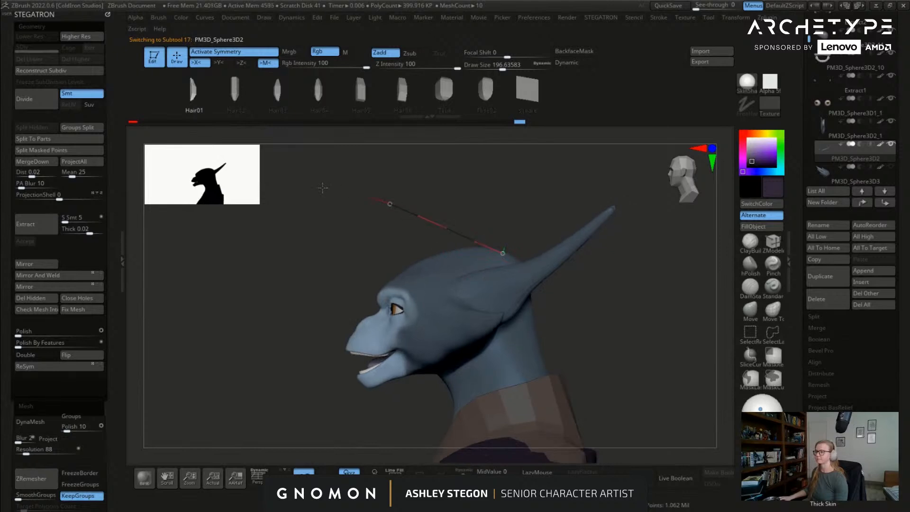
pyautogui.moveTo(322, 187); pyautogui.dragTo(284, 227)
pyautogui.moveTo(388, 254); pyautogui.dragTo(493, 258)
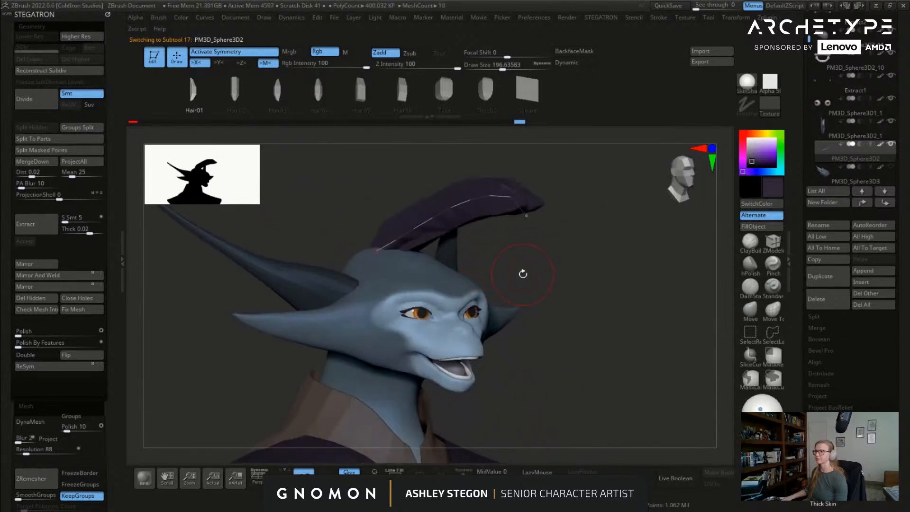
pyautogui.hotkey('ctrl', 'z')
# Step: Turn off symmetry, reduce the draw size to about 177, try a single strand arching over the head and undo it
pyautogui.press('x')
pyautogui.moveTo(513, 231); pyautogui.dragTo(579, 108)
pyautogui.click(578, 67)
pyautogui.moveTo(479, 166)
pyautogui.mouseDown()
pyautogui.moveTo(402, 208)
pyautogui.moveTo(432, 251)
pyautogui.moveTo(425, 250)
pyautogui.mouseUp()
pyautogui.press('s')
pyautogui.moveTo(255, 213); pyautogui.dragTo(251, 214)
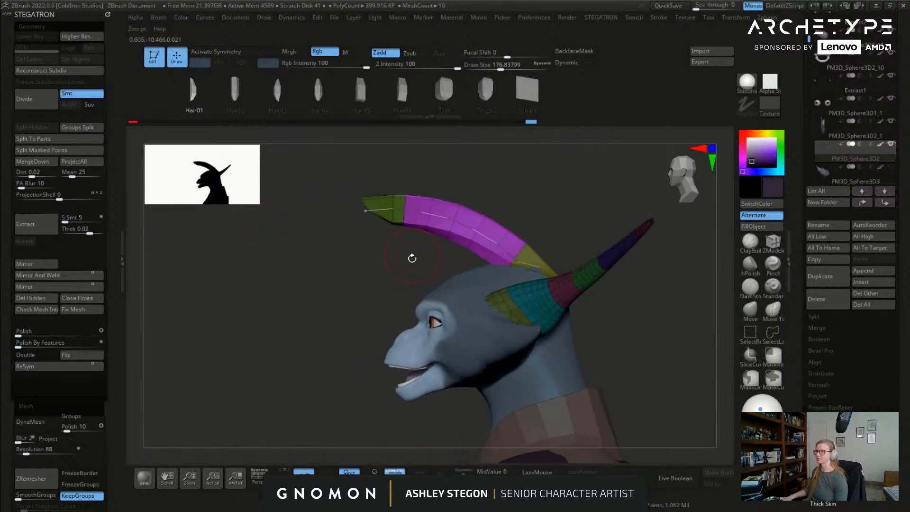
pyautogui.moveTo(410, 254); pyautogui.dragTo(409, 272)
pyautogui.hotkey('ctrl', 'z')
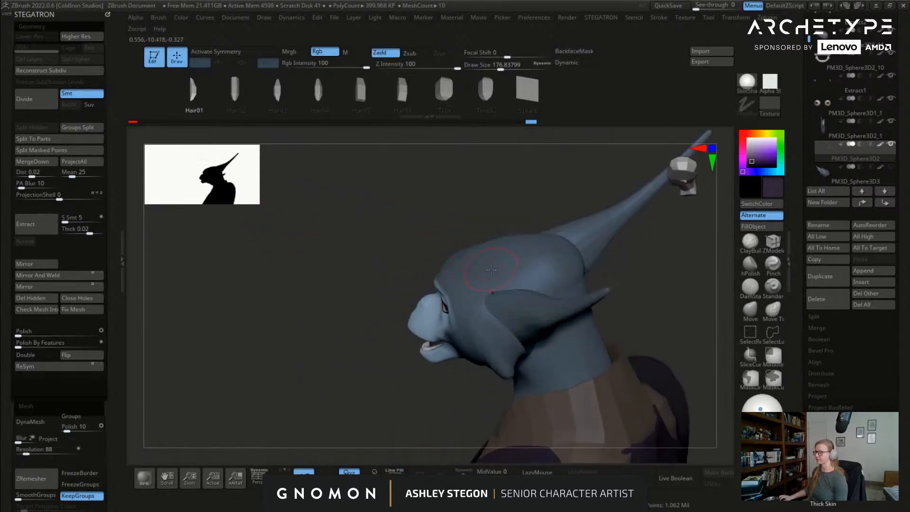
# Step: Draw a single hair strand arching forward over the head and taper it with the curve's Size and Intensity modifiers
pyautogui.moveTo(531, 222); pyautogui.dragTo(543, 248)
pyautogui.moveTo(390, 204); pyautogui.dragTo(633, 90)
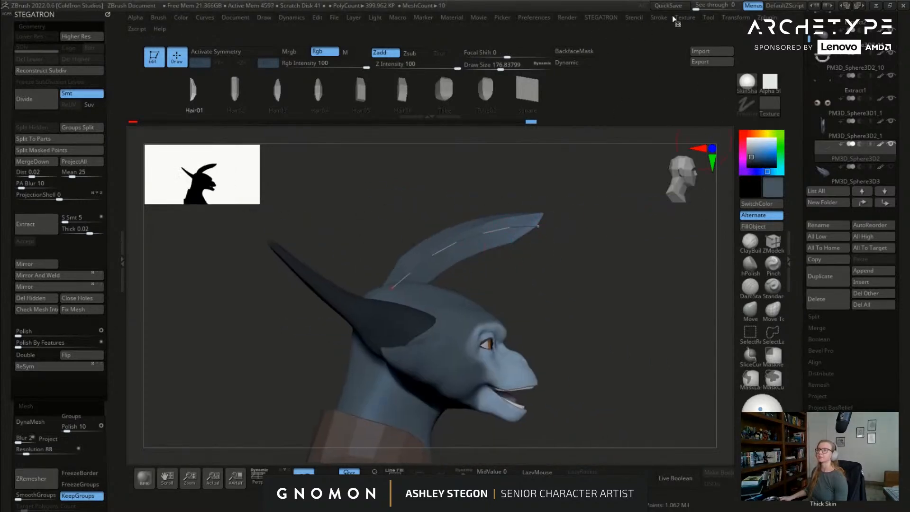
pyautogui.click(658, 17)
pyautogui.click(654, 32)
pyautogui.click(863, 215)
pyautogui.click(834, 226)
pyautogui.click(824, 340)
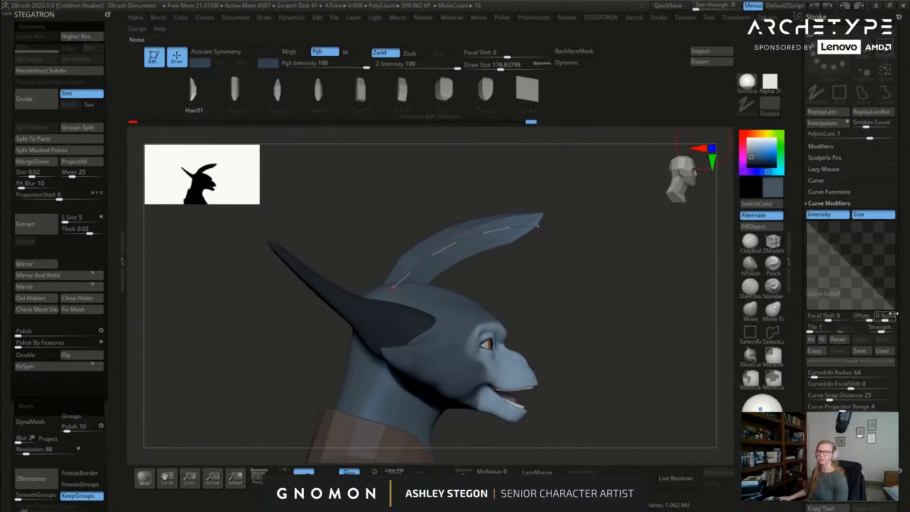
pyautogui.click(481, 239)
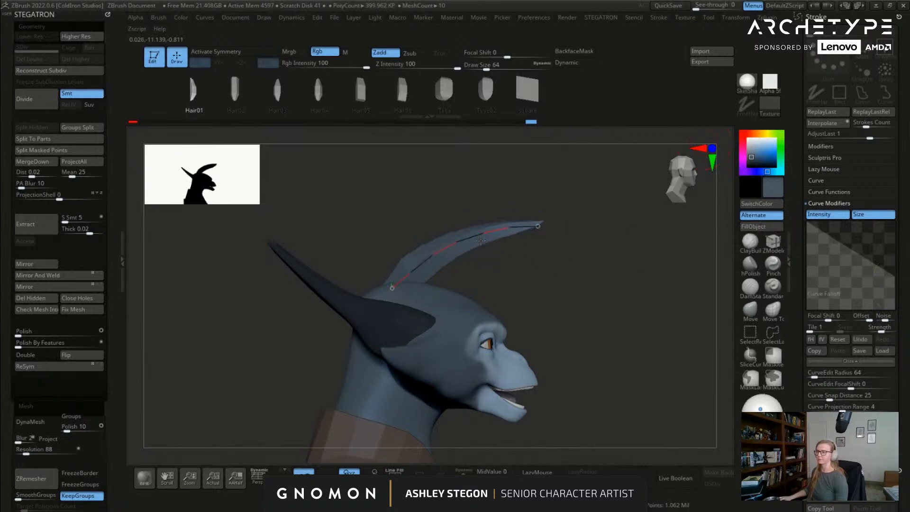
# Step: Pull the strand's tip down and forward and enable Bend End and Lock End for the curve
pyautogui.moveTo(538, 224)
pyautogui.mouseDown()
pyautogui.moveTo(533, 211)
pyautogui.moveTo(551, 259)
pyautogui.mouseUp()
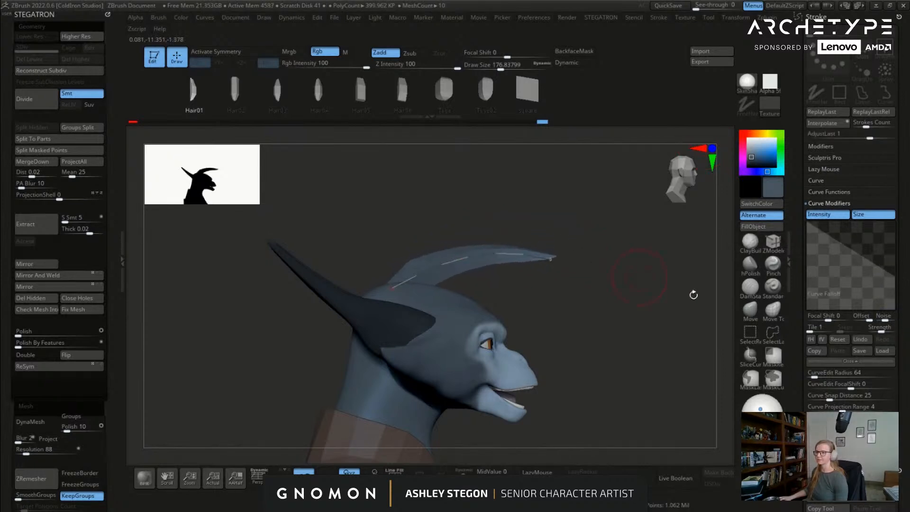
pyautogui.click(841, 192)
pyautogui.click(816, 180)
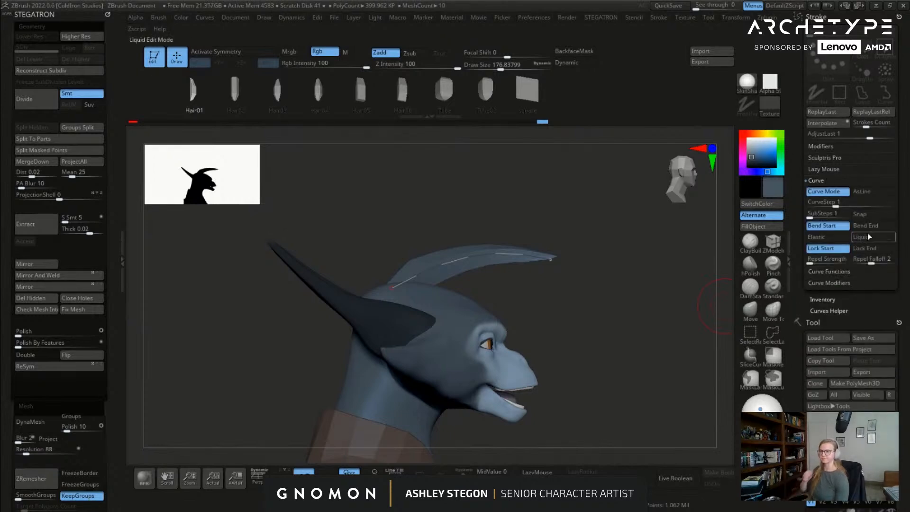
pyautogui.click(851, 247)
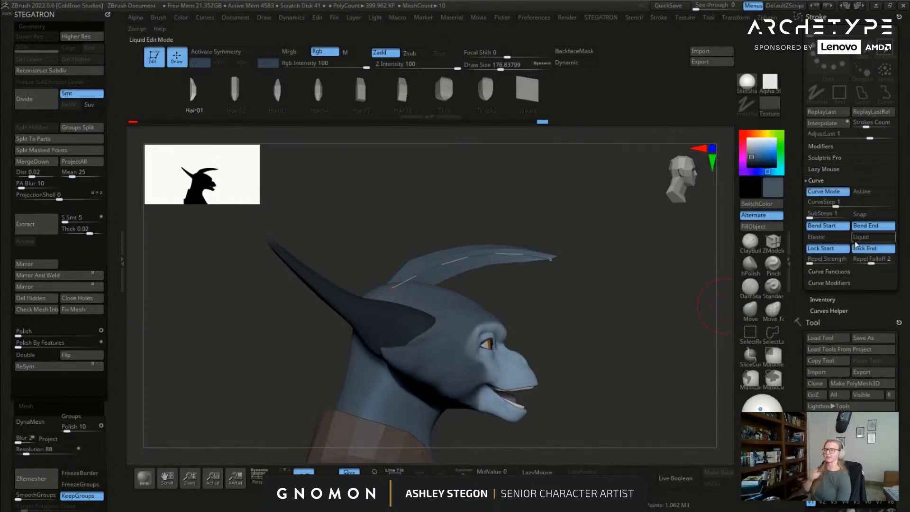
# Step: Shift the base of the strand's curve slightly toward the front of the head and thicken the strand with a draw size of about 344
pyautogui.moveTo(395, 286)
pyautogui.mouseDown()
pyautogui.moveTo(453, 269)
pyautogui.moveTo(407, 280)
pyautogui.mouseUp()
pyautogui.moveTo(551, 261); pyautogui.dragTo(516, 277)
pyautogui.moveTo(645, 275); pyautogui.dragTo(565, 242)
pyautogui.moveTo(452, 270); pyautogui.dragTo(446, 303, button='right')
pyautogui.moveTo(457, 270); pyautogui.dragTo(447, 287, button='right')
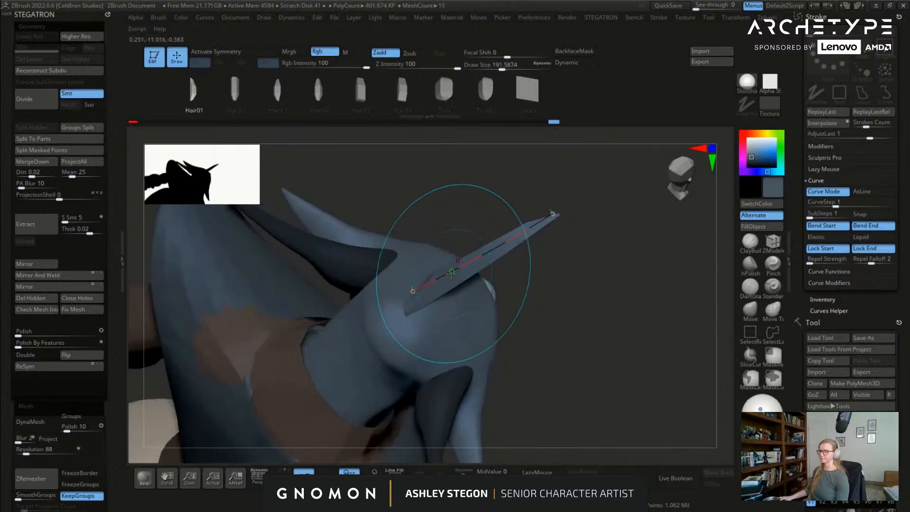
pyautogui.press('s')
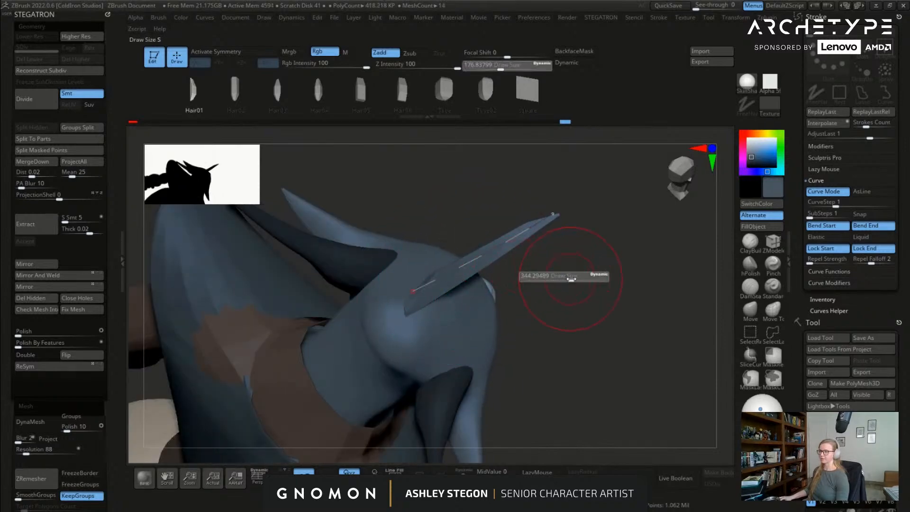
pyautogui.moveTo(571, 279); pyautogui.dragTo(559, 279)
pyautogui.moveTo(533, 283); pyautogui.dragTo(520, 229, button='right')
pyautogui.click(510, 264)
# Step: Try shifting the strand's base sideways in the top view and undo the change
pyautogui.moveTo(566, 283)
pyautogui.mouseDown(button='right')
pyautogui.moveTo(453, 283)
pyautogui.moveTo(468, 260)
pyautogui.moveTo(497, 258)
pyautogui.moveTo(478, 258)
pyautogui.moveTo(471, 298)
pyautogui.mouseUp(button='right')
pyautogui.moveTo(473, 266)
pyautogui.mouseDown(button='right')
pyautogui.moveTo(484, 238)
pyautogui.moveTo(437, 313)
pyautogui.mouseUp(button='right')
pyautogui.moveTo(438, 315); pyautogui.dragTo(437, 315)
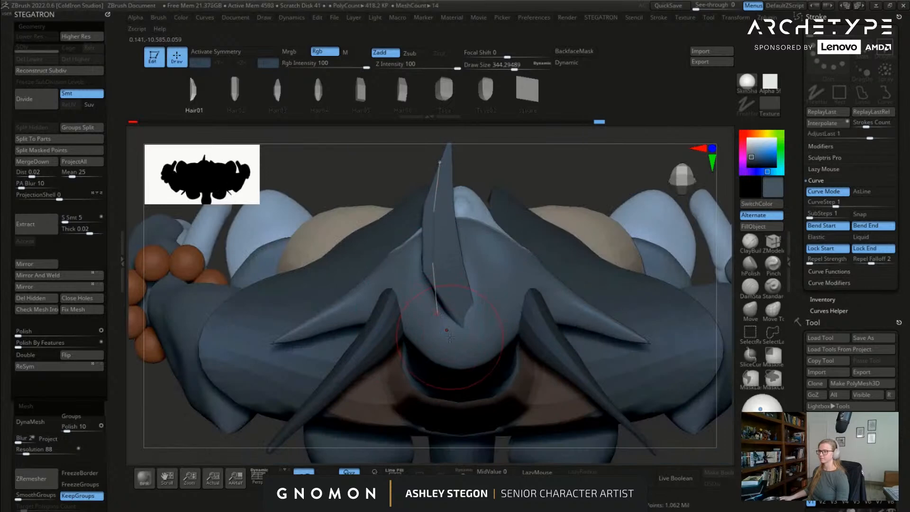
pyautogui.hotkey('ctrl', 'z')
pyautogui.moveTo(477, 311); pyautogui.dragTo(493, 231, button='right')
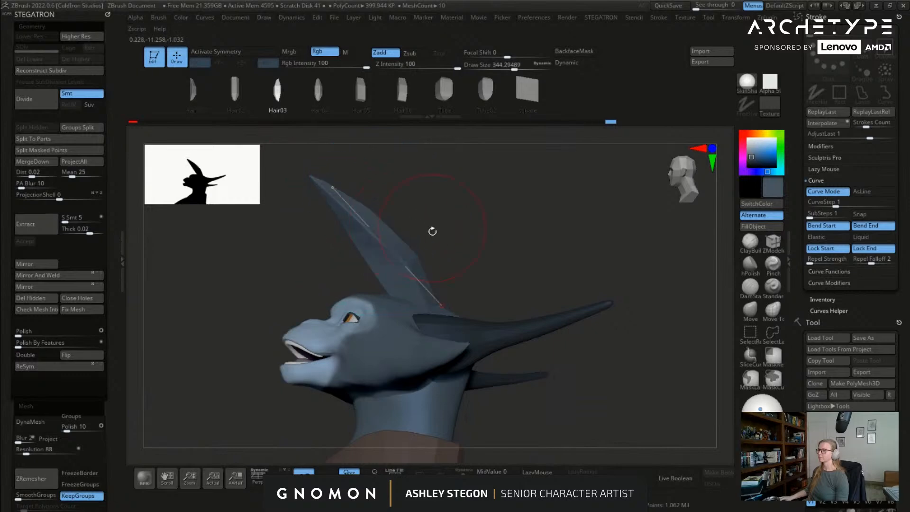
# Step: Swap the strand's insert mesh to Hair04, updating the existing curve, and check its polyframe
pyautogui.moveTo(431, 231)
pyautogui.mouseDown(button='right')
pyautogui.moveTo(403, 254)
pyautogui.moveTo(476, 249)
pyautogui.moveTo(418, 275)
pyautogui.moveTo(474, 246)
pyautogui.moveTo(524, 331)
pyautogui.moveTo(555, 315)
pyautogui.moveTo(559, 271)
pyautogui.moveTo(579, 273)
pyautogui.mouseUp(button='right')
pyautogui.hotkey('shift', 'f')
pyautogui.click(319, 91)
pyautogui.click(393, 256)
pyautogui.hotkey('shift', 'f')
pyautogui.moveTo(551, 244); pyautogui.dragTo(622, 256, button='right')
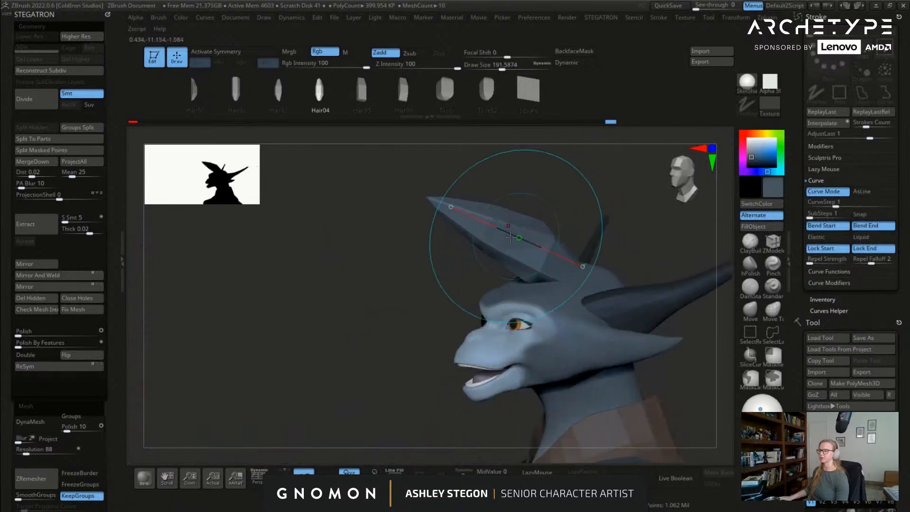
# Step: Reduce the draw size to about 132 and refresh the Hair04 strand along its curve
pyautogui.press('s')
pyautogui.moveTo(508, 237); pyautogui.dragTo(502, 236)
pyautogui.click(505, 232)
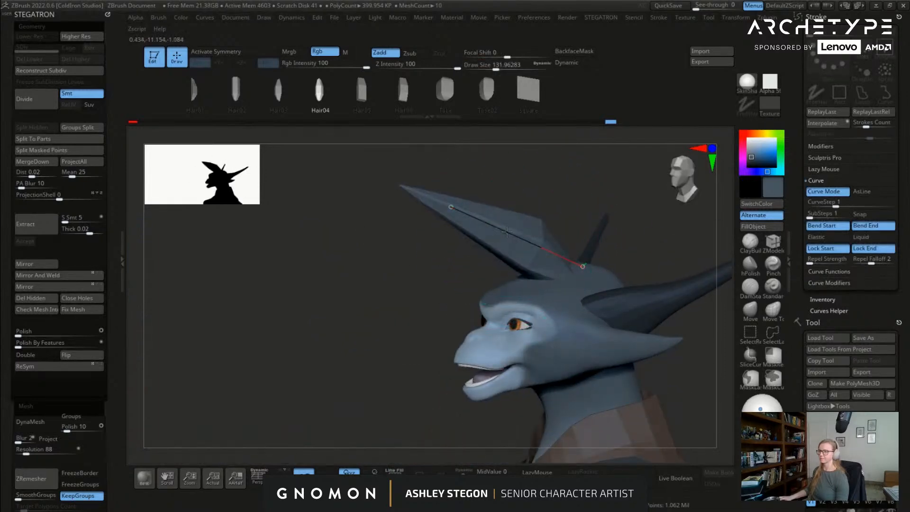
pyautogui.click(537, 243)
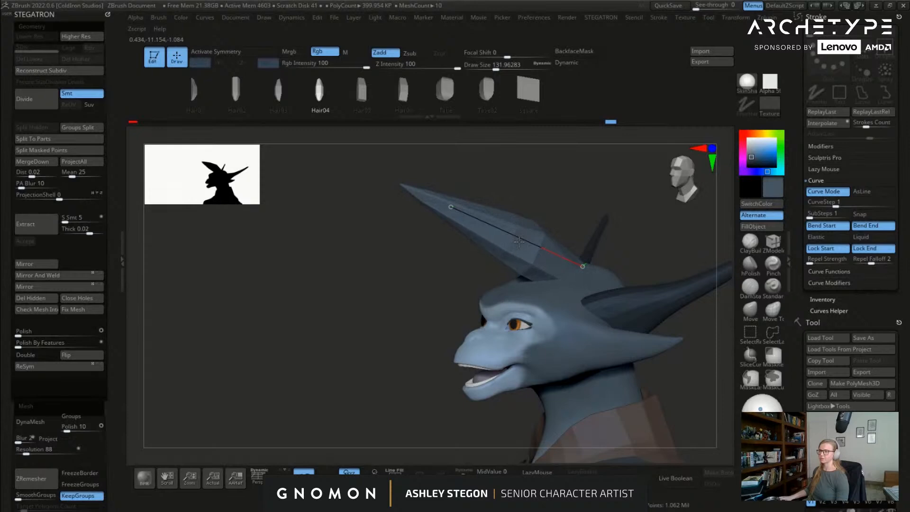
# Step: Try a draw size of about 305 on the strand and an adjustment of its base
pyautogui.press('s')
pyautogui.moveTo(525, 241); pyautogui.dragTo(543, 240)
pyautogui.moveTo(601, 251)
pyautogui.mouseDown(button='right')
pyautogui.moveTo(580, 258)
pyautogui.moveTo(590, 234)
pyautogui.moveTo(563, 247)
pyautogui.mouseUp(button='right')
pyautogui.click(597, 260)
pyautogui.press('s')
pyautogui.moveTo(559, 248); pyautogui.dragTo(555, 247)
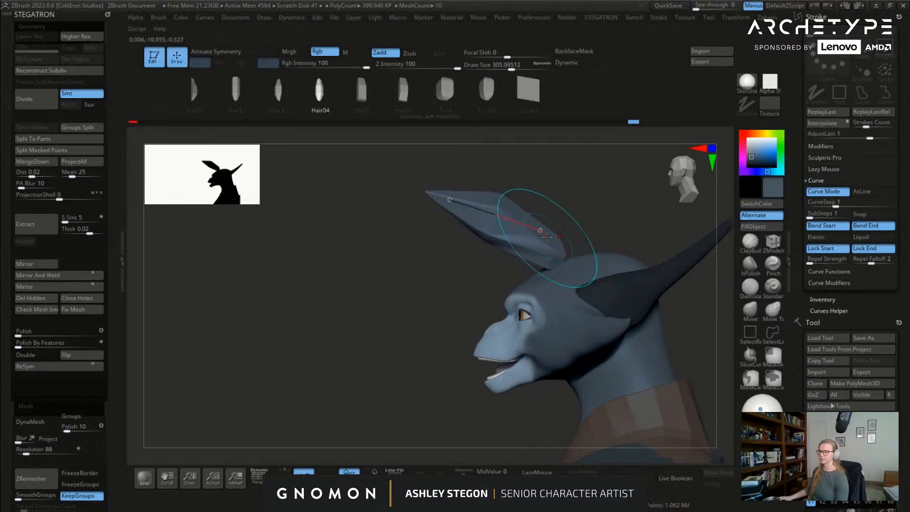
# Step: Try pulling the strand's base back onto the head and lifting its middle, and undo the recent curve edits
pyautogui.moveTo(548, 236); pyautogui.dragTo(600, 262)
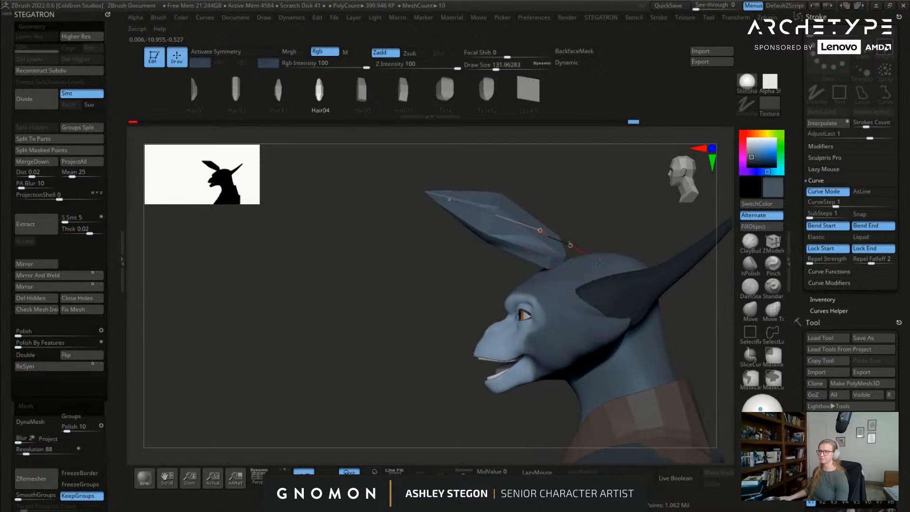
pyautogui.hotkey('ctrl', 'z')
pyautogui.moveTo(592, 261)
pyautogui.mouseDown(button='right')
pyautogui.moveTo(615, 229)
pyautogui.moveTo(598, 248)
pyautogui.mouseUp(button='right')
pyautogui.hotkey('ctrl', 'z')
pyautogui.hotkey('ctrl', 'z')
pyautogui.moveTo(544, 222); pyautogui.dragTo(547, 174)
pyautogui.hotkey('ctrl', 'z')
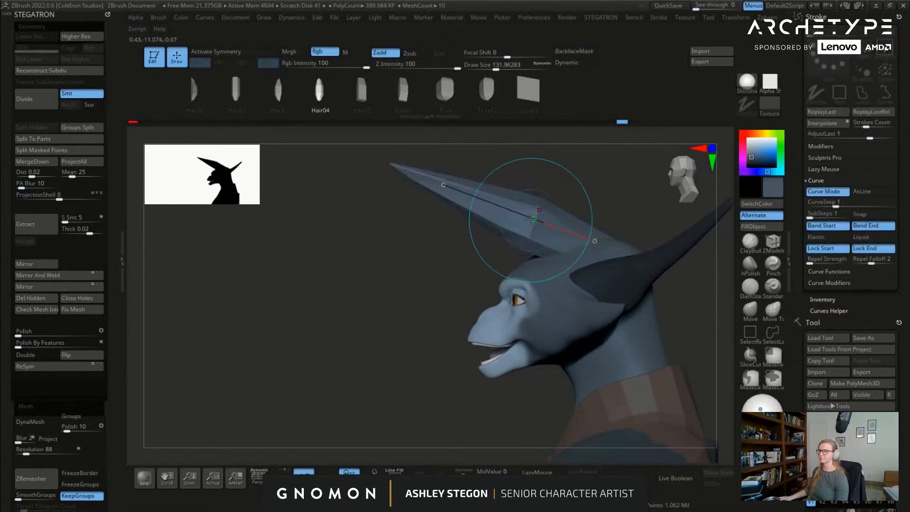
# Step: Resize the strand with a draw size of about 280 and move its base and tip onto the head's centreline in the top view
pyautogui.click(529, 213)
pyautogui.moveTo(516, 209); pyautogui.dragTo(483, 201, button='right')
pyautogui.press('s')
pyautogui.moveTo(483, 201); pyautogui.dragTo(433, 197)
pyautogui.moveTo(434, 197); pyautogui.dragTo(444, 308, button='right')
pyautogui.press('s')
pyautogui.moveTo(437, 316); pyautogui.dragTo(434, 316)
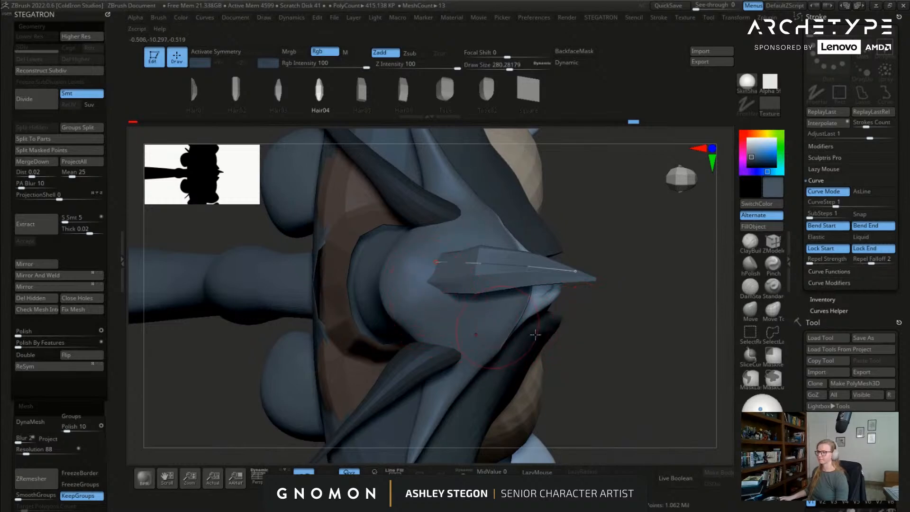
pyautogui.moveTo(435, 261); pyautogui.dragTo(444, 271)
pyautogui.click(541, 272)
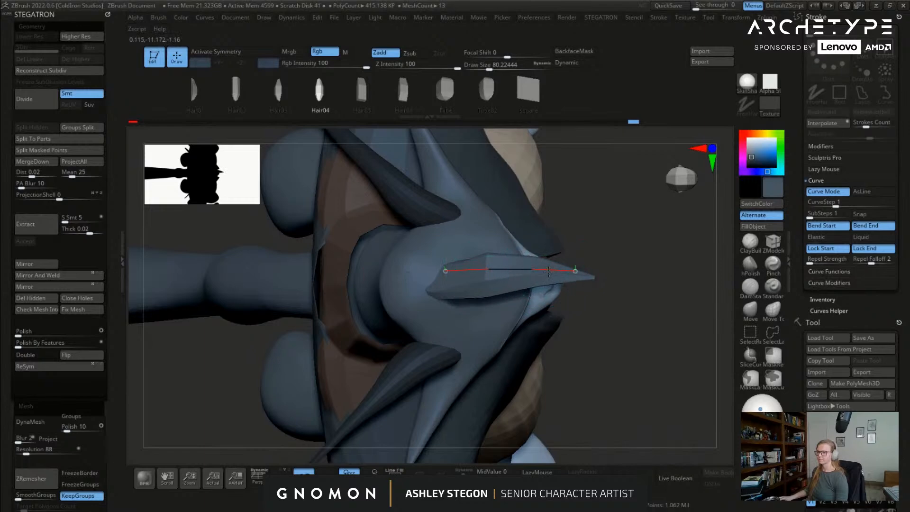
pyautogui.moveTo(587, 281); pyautogui.dragTo(637, 296)
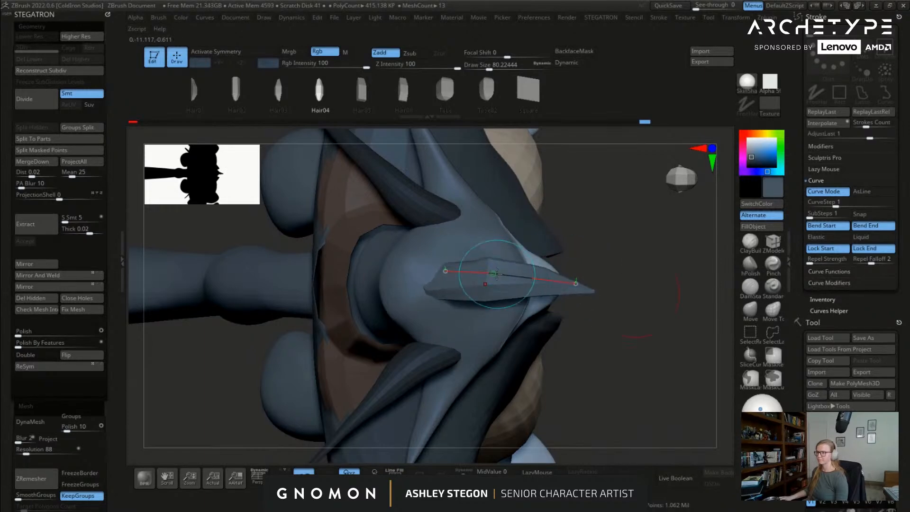
pyautogui.click(496, 273)
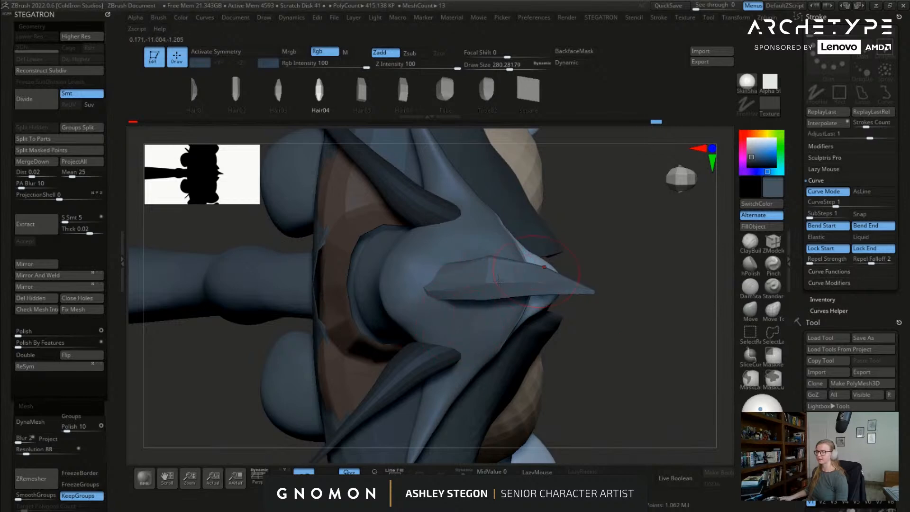
# Step: Run Mirror And Weld on the hair mesh and separate the strand into its own subtool with Split Masked Points
pyautogui.press('f')
pyautogui.click(42, 275)
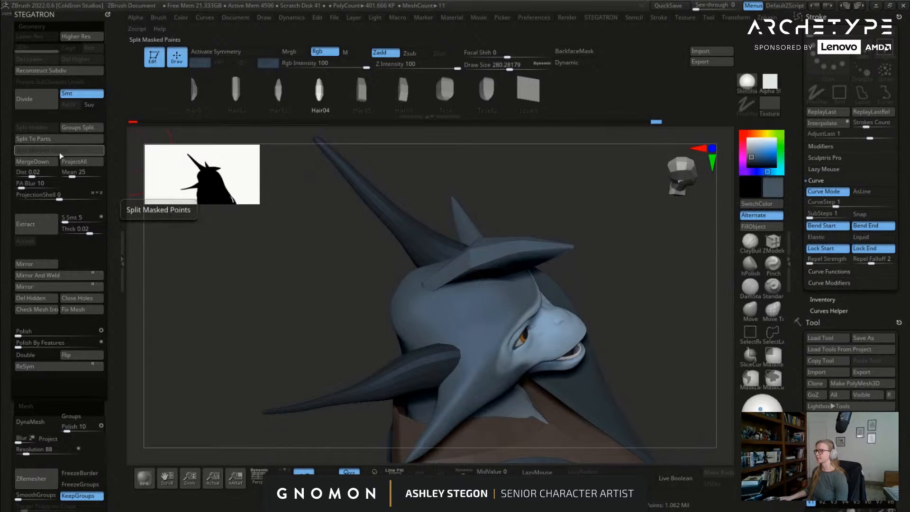
pyautogui.click(58, 150)
pyautogui.hotkey('shift', 'f')
pyautogui.moveTo(474, 287); pyautogui.dragTo(497, 286, button='right')
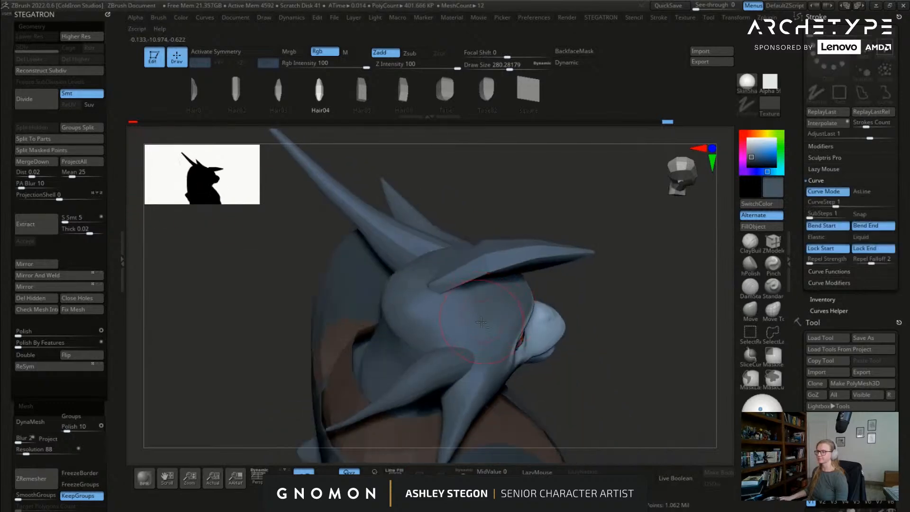
# Step: Inspect the head subtool's polygroups and make the hair strand the active subtool again
pyautogui.keyDown('alt'); pyautogui.click(494, 284); pyautogui.keyUp('alt')
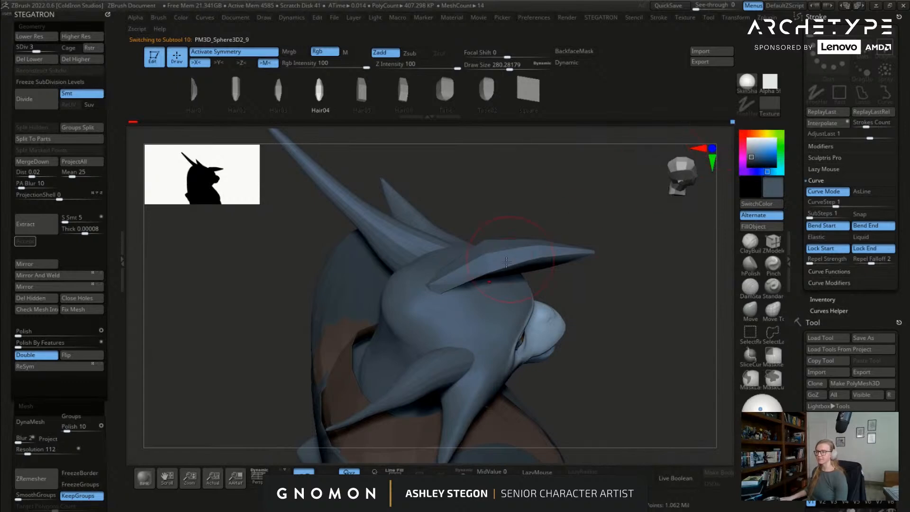
pyautogui.hotkey('ctrl', 'shift')
pyautogui.keyDown('ctrl'); pyautogui.moveTo(735, 122); pyautogui.dragTo(735, 123); pyautogui.keyUp('ctrl')
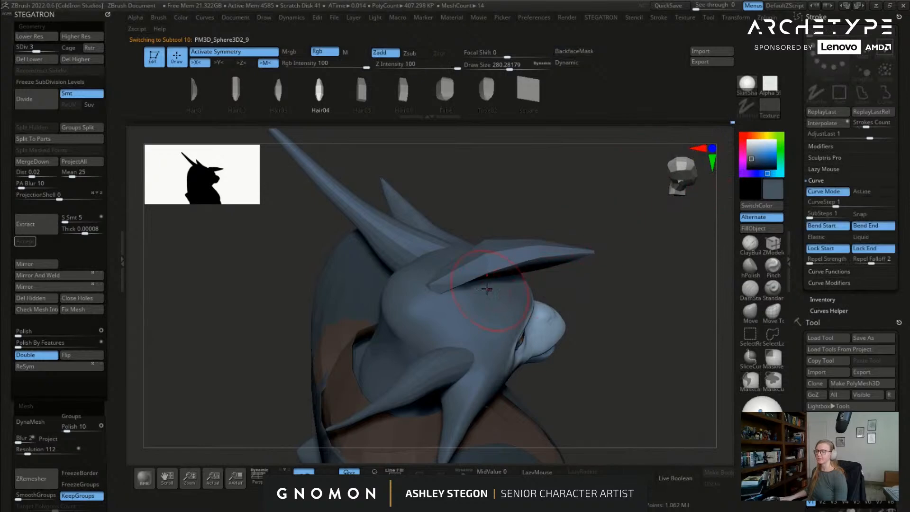
pyautogui.moveTo(493, 293); pyautogui.dragTo(464, 271, button='right')
pyautogui.hotkey('ctrl', 'shift')
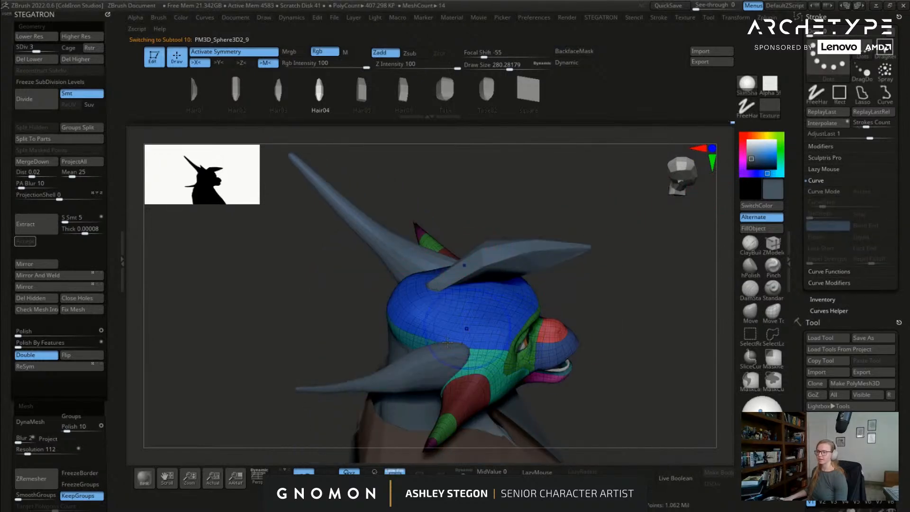
pyautogui.keyDown('alt'); pyautogui.click(442, 290); pyautogui.keyUp('alt')
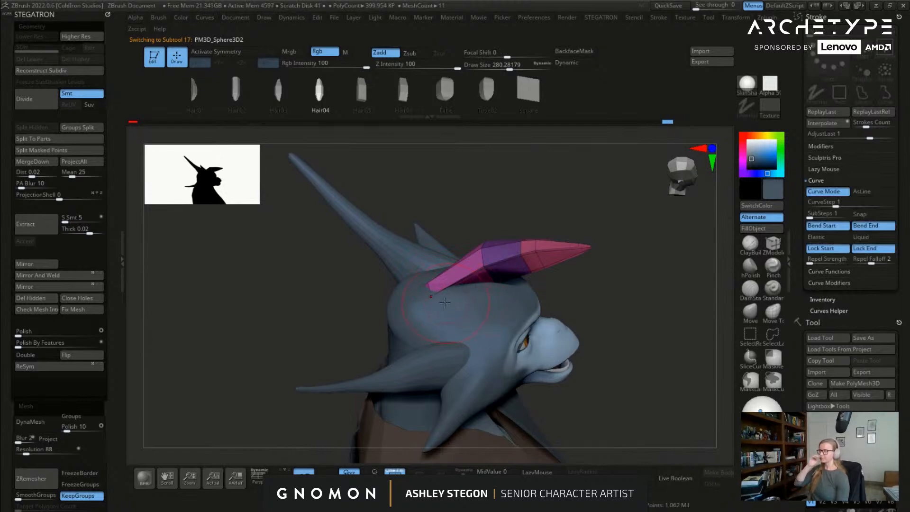
# Step: Review the Picker's Source and Depth options that govern where new curves are placed
pyautogui.moveTo(446, 303); pyautogui.dragTo(454, 283, button='right')
pyautogui.moveTo(431, 308); pyautogui.dragTo(420, 230)
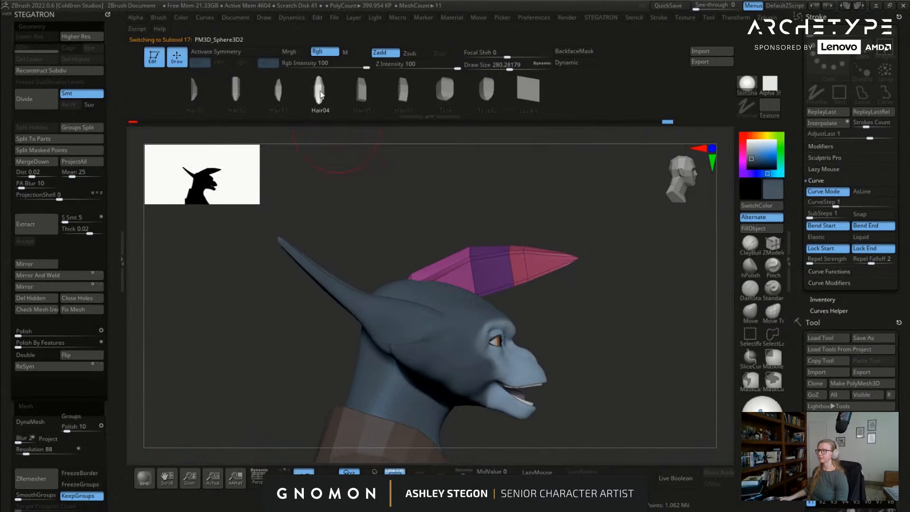
pyautogui.click(500, 18)
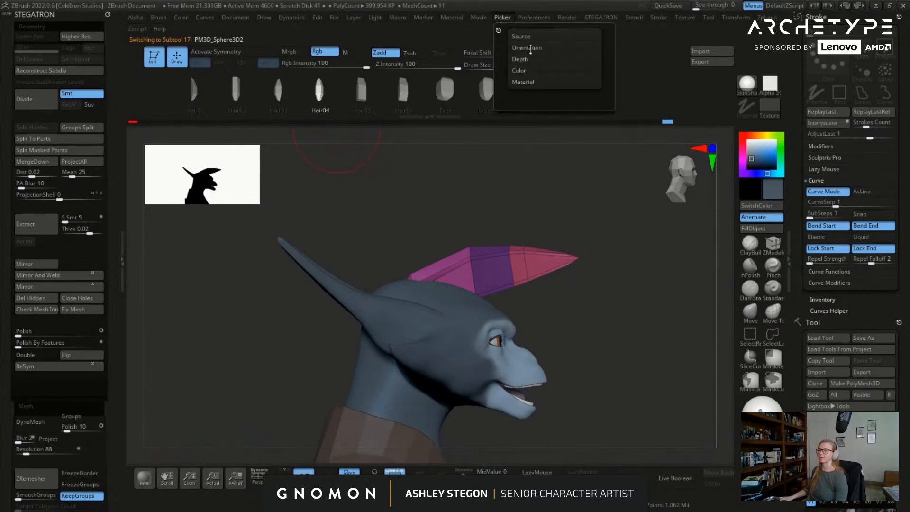
pyautogui.click(528, 36)
pyautogui.click(529, 38)
pyautogui.click(523, 59)
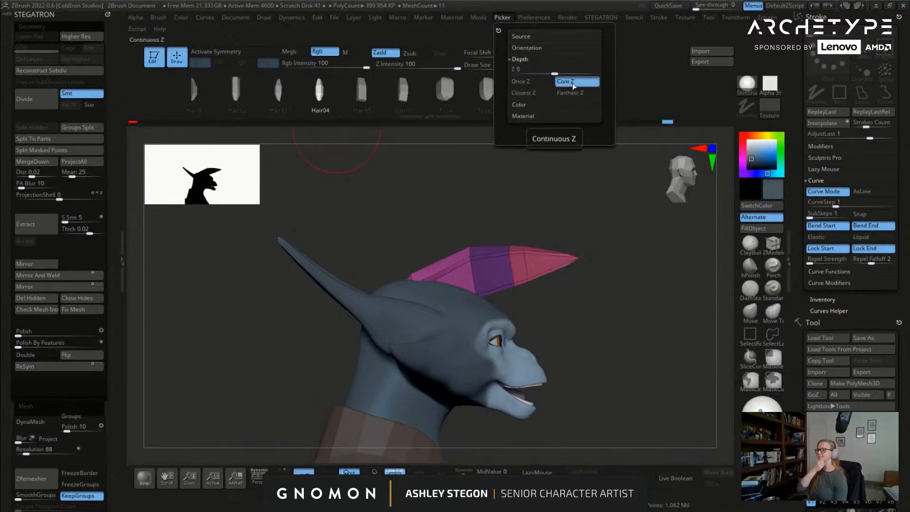
# Step: Try a second Hair04 strand running forward along the top of the head and undo it
pyautogui.moveTo(616, 325); pyautogui.dragTo(437, 305)
pyautogui.press('s')
pyautogui.moveTo(504, 240)
pyautogui.mouseDown()
pyautogui.moveTo(519, 266)
pyautogui.moveTo(615, 289)
pyautogui.moveTo(593, 297)
pyautogui.moveTo(545, 284)
pyautogui.mouseUp()
pyautogui.moveTo(432, 315)
pyautogui.mouseDown()
pyautogui.moveTo(525, 257)
pyautogui.moveTo(608, 264)
pyautogui.moveTo(603, 255)
pyautogui.mouseUp()
pyautogui.press('s')
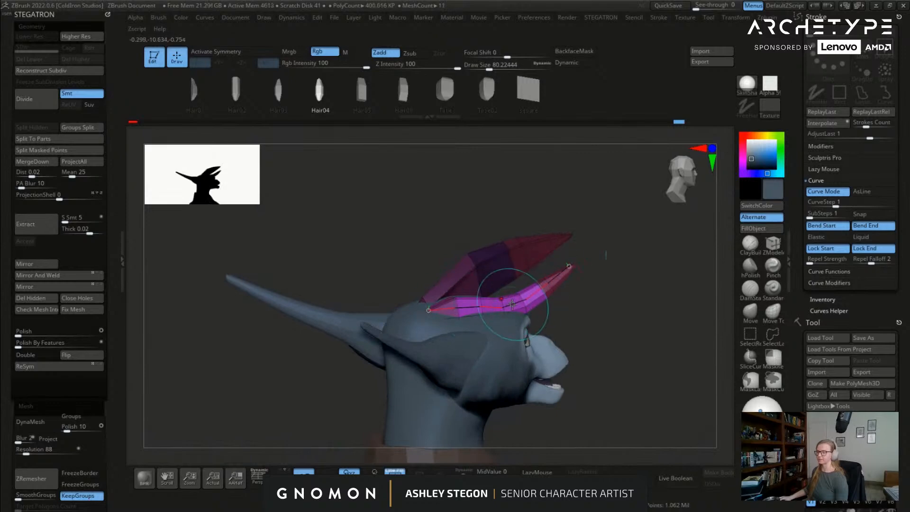
pyautogui.hotkey('ctrl', 'z')
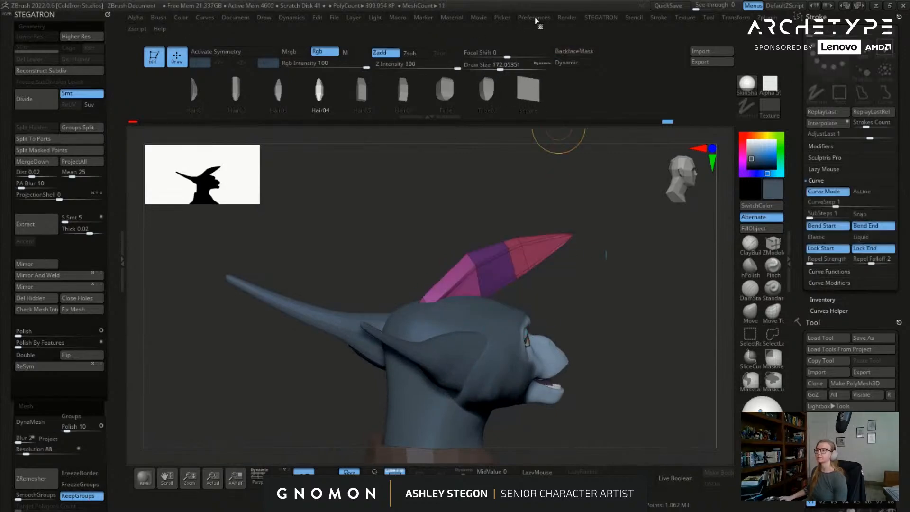
# Step: Draw a second Hair04 strand beside the first with a draw size of about 172 and reposition its base and tip
pyautogui.click(501, 17)
pyautogui.moveTo(526, 213)
pyautogui.mouseDown()
pyautogui.moveTo(521, 291)
pyautogui.moveTo(474, 327)
pyautogui.moveTo(600, 245)
pyautogui.mouseUp()
pyautogui.moveTo(595, 306)
pyautogui.mouseDown()
pyautogui.moveTo(495, 279)
pyautogui.moveTo(491, 315)
pyautogui.moveTo(469, 284)
pyautogui.moveTo(497, 248)
pyautogui.mouseUp()
pyautogui.moveTo(574, 280); pyautogui.dragTo(417, 316)
pyautogui.moveTo(416, 318)
pyautogui.mouseDown(button='right')
pyautogui.moveTo(427, 317)
pyautogui.moveTo(422, 341)
pyautogui.moveTo(424, 317)
pyautogui.mouseUp(button='right')
pyautogui.moveTo(423, 316); pyautogui.dragTo(418, 324)
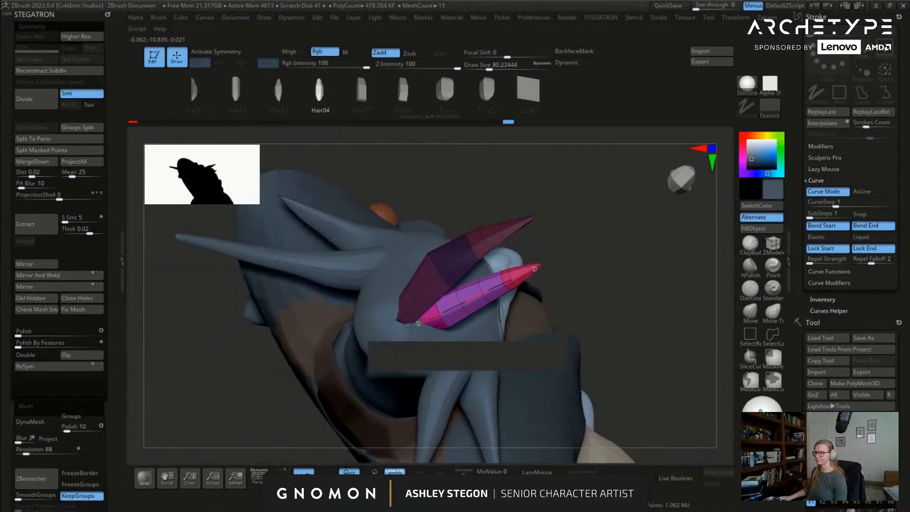
pyautogui.moveTo(535, 269); pyautogui.dragTo(529, 251)
pyautogui.moveTo(530, 252); pyautogui.dragTo(443, 221, button='right')
# Step: Check the old blocked-in crest, subtool PM3D_Sphere3D3, against the new strands and reactivate the strand subtool PM3D_Sphere3D2
pyautogui.moveTo(801, 283); pyautogui.dragTo(801, 76)
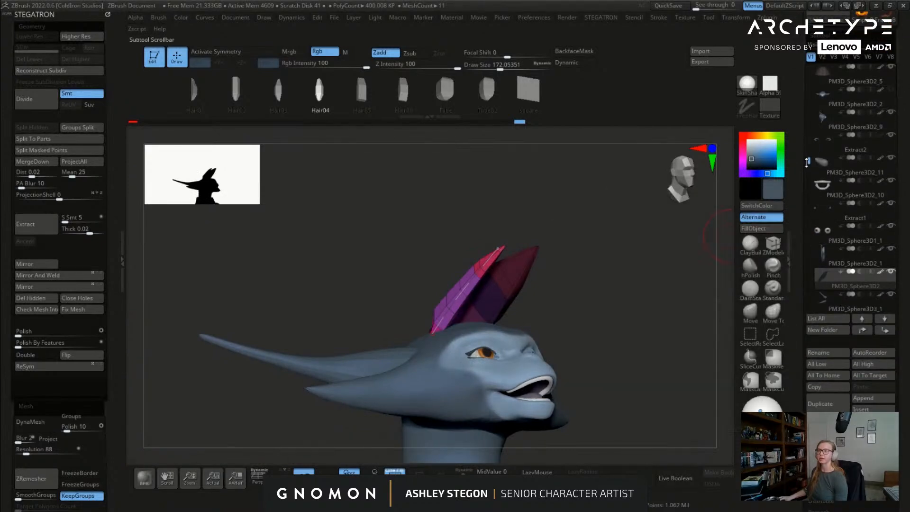
pyautogui.scroll(-2, 834, 214)
pyautogui.click(841, 263)
pyautogui.moveTo(713, 286); pyautogui.dragTo(687, 253)
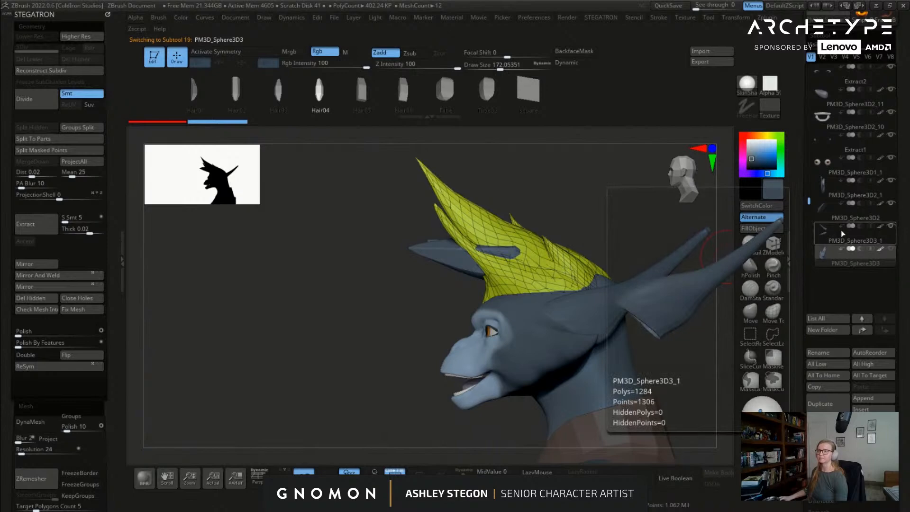
pyautogui.moveTo(831, 192)
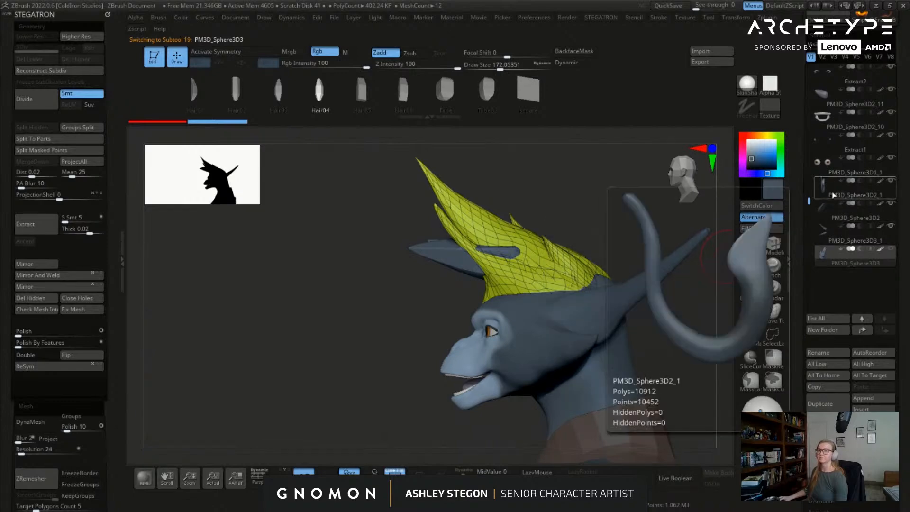
pyautogui.click(830, 216)
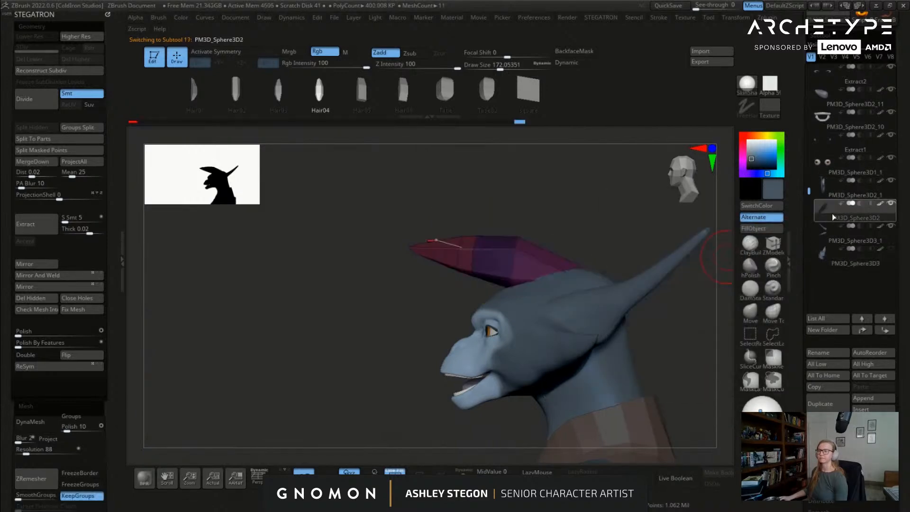
# Step: Show the old crest subtool and move it behind the head as a shape reference
pyautogui.click(891, 249)
pyautogui.click(853, 260)
pyautogui.keyDown('alt'); pyautogui.moveTo(681, 279); pyautogui.dragTo(631, 265); pyautogui.keyUp('alt')
pyautogui.press('w')
pyautogui.moveTo(478, 277)
pyautogui.mouseDown()
pyautogui.moveTo(598, 287)
pyautogui.moveTo(550, 275)
pyautogui.moveTo(533, 285)
pyautogui.mouseUp()
pyautogui.press('q')
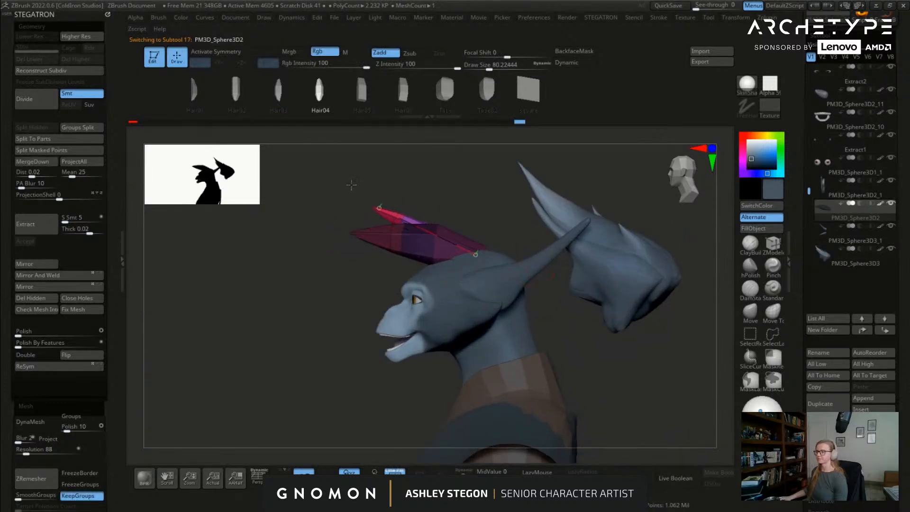
# Step: Raise the second strand's tip, thicken the strand, and shift its base toward the back of the head
pyautogui.moveTo(359, 161); pyautogui.dragTo(394, 185)
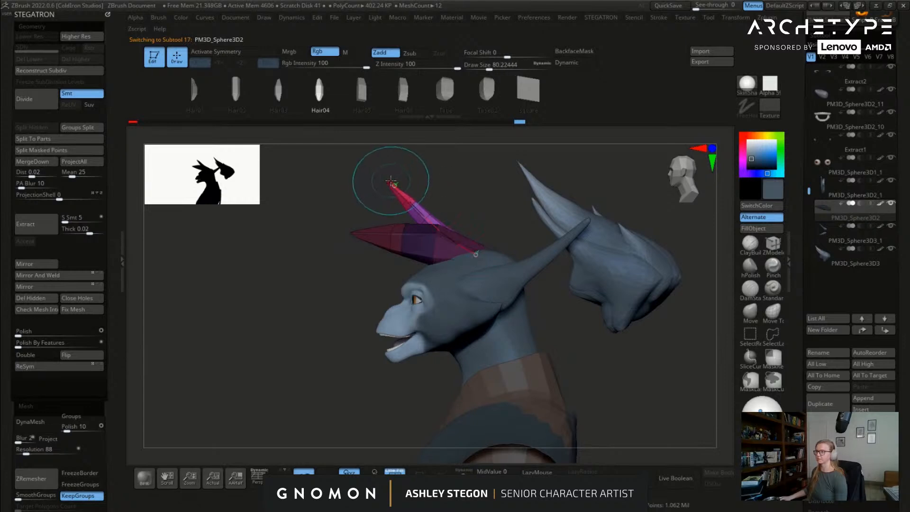
pyautogui.moveTo(375, 211)
pyautogui.mouseDown()
pyautogui.moveTo(501, 216)
pyautogui.moveTo(495, 225)
pyautogui.mouseUp()
pyautogui.press('s')
pyautogui.moveTo(465, 240); pyautogui.dragTo(486, 241)
pyautogui.click(373, 219)
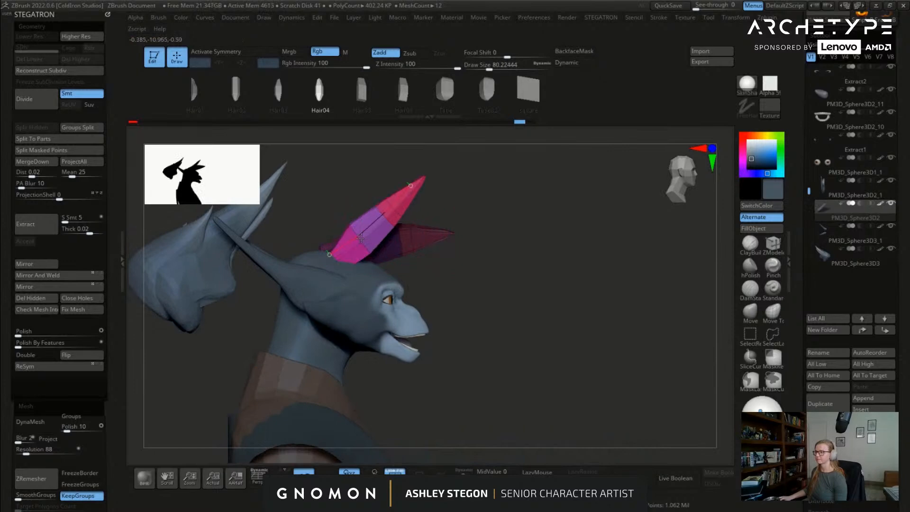
pyautogui.keyDown('alt'); pyautogui.moveTo(422, 256); pyautogui.dragTo(493, 268); pyautogui.keyUp('alt')
pyautogui.moveTo(392, 262); pyautogui.dragTo(369, 261)
pyautogui.moveTo(418, 243)
pyautogui.mouseDown()
pyautogui.moveTo(463, 193)
pyautogui.moveTo(443, 225)
pyautogui.mouseUp()
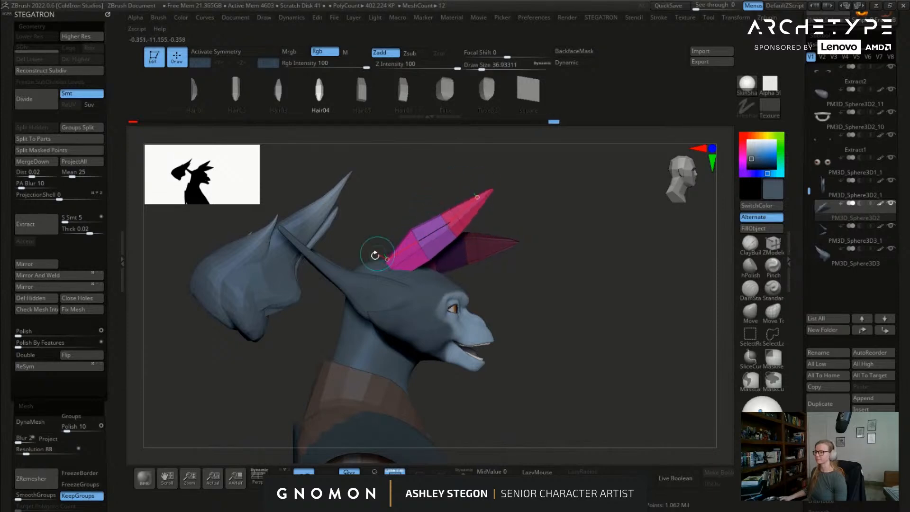
# Step: Draw a third strand behind the second, adjust its curve, and slim it with a draw size of about 154
pyautogui.moveTo(431, 287); pyautogui.dragTo(452, 288, button='right')
pyautogui.press('s')
pyautogui.moveTo(428, 292); pyautogui.dragTo(423, 292)
pyautogui.moveTo(476, 275); pyautogui.dragTo(423, 317, button='right')
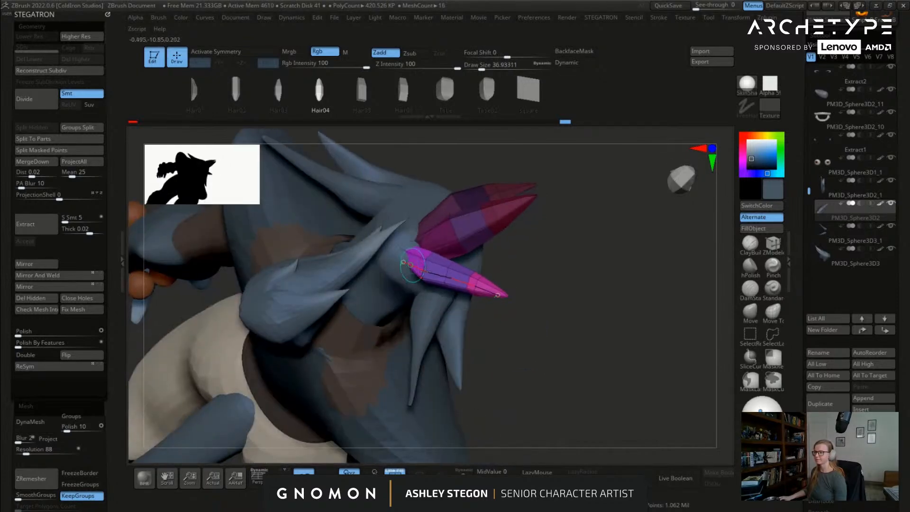
pyautogui.moveTo(451, 264); pyautogui.dragTo(453, 266)
pyautogui.moveTo(453, 266)
pyautogui.mouseDown(button='right')
pyautogui.moveTo(470, 239)
pyautogui.moveTo(483, 246)
pyautogui.mouseUp(button='right')
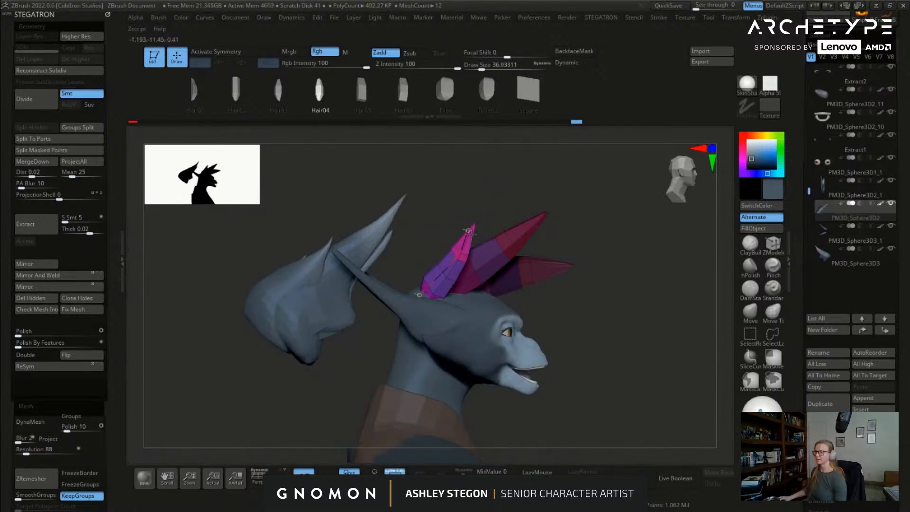
pyautogui.press('s')
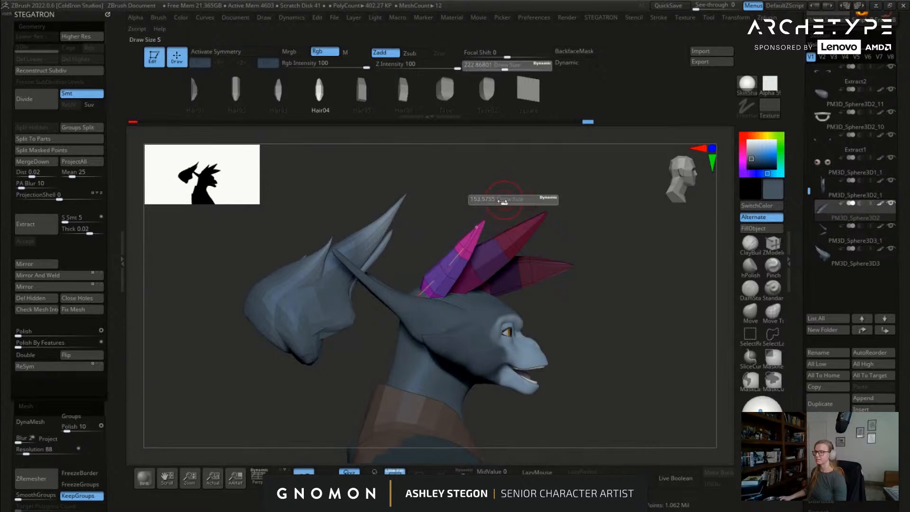
pyautogui.moveTo(505, 200); pyautogui.dragTo(459, 256)
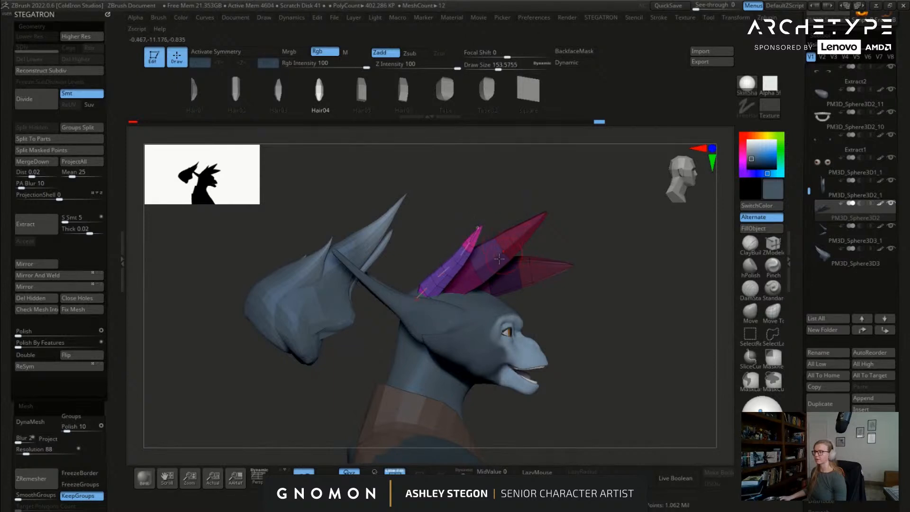
# Step: Reposition the tip of the new side hair spike's curve behind the ear and enlarge the draw size to adjust it
pyautogui.moveTo(518, 302)
pyautogui.mouseDown(button='right')
pyautogui.moveTo(443, 323)
pyautogui.moveTo(450, 313)
pyautogui.moveTo(426, 304)
pyautogui.moveTo(453, 324)
pyautogui.mouseUp(button='right')
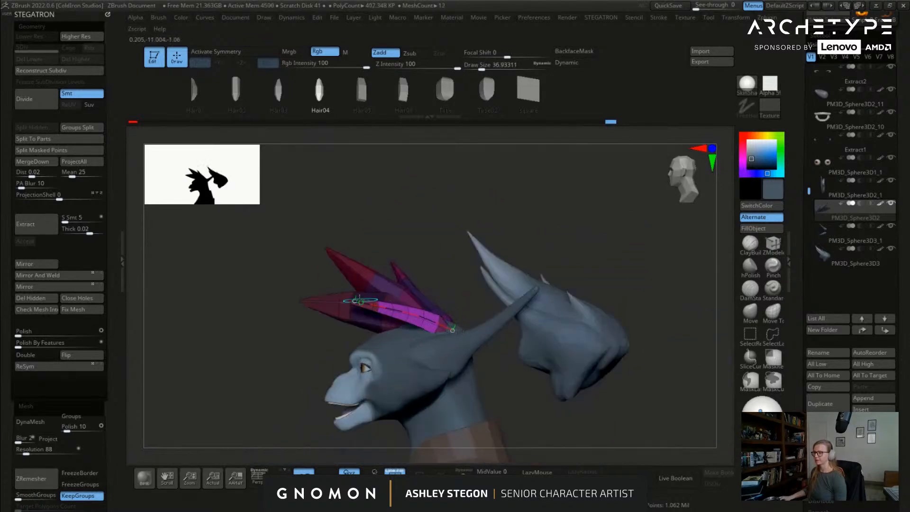
pyautogui.moveTo(356, 301); pyautogui.dragTo(402, 297)
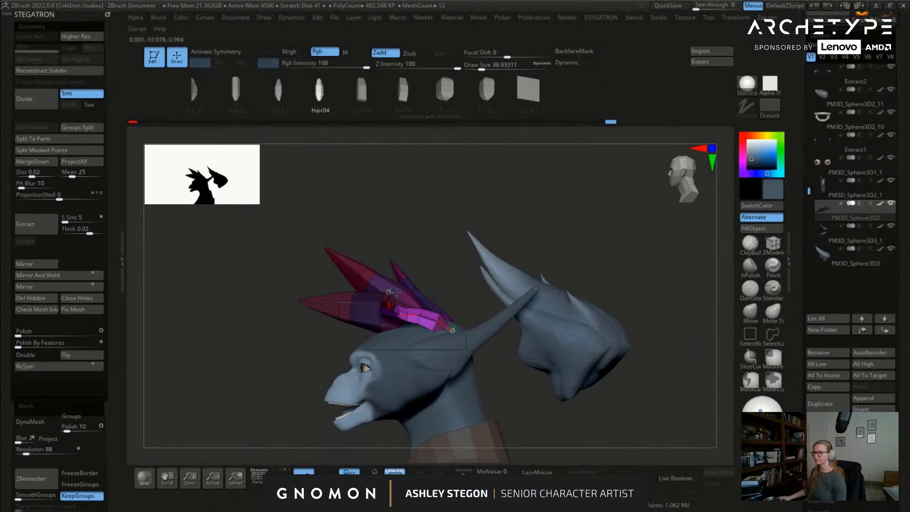
pyautogui.moveTo(448, 326)
pyautogui.mouseDown(button='right')
pyautogui.moveTo(459, 309)
pyautogui.moveTo(425, 320)
pyautogui.mouseUp(button='right')
pyautogui.press('s')
pyautogui.moveTo(424, 320); pyautogui.dragTo(430, 331)
pyautogui.click(442, 305)
pyautogui.moveTo(445, 299); pyautogui.dragTo(438, 284, button='right')
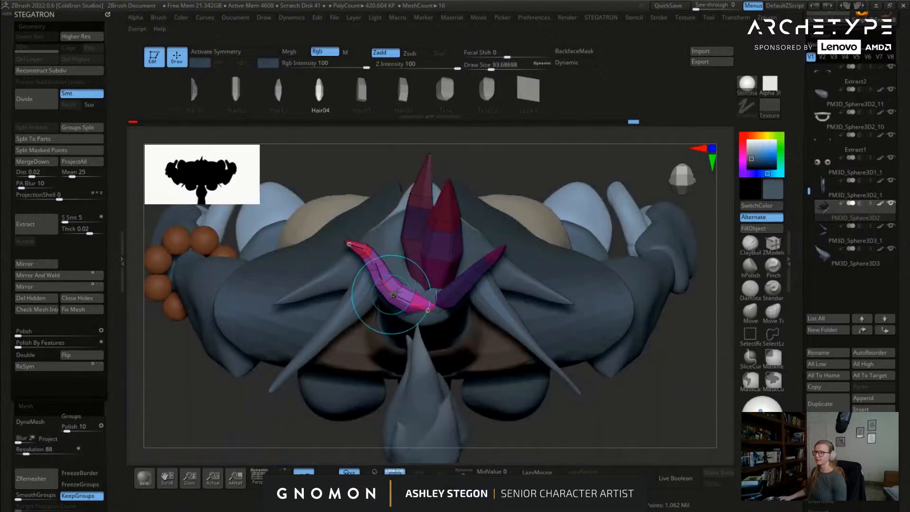
# Step: Reshape the Curve Falloff graph in the curve modifiers into a fuller bulge and apply it to the side hair spike
pyautogui.scroll(10, 811, 310)
pyautogui.scroll(5, 812, 309)
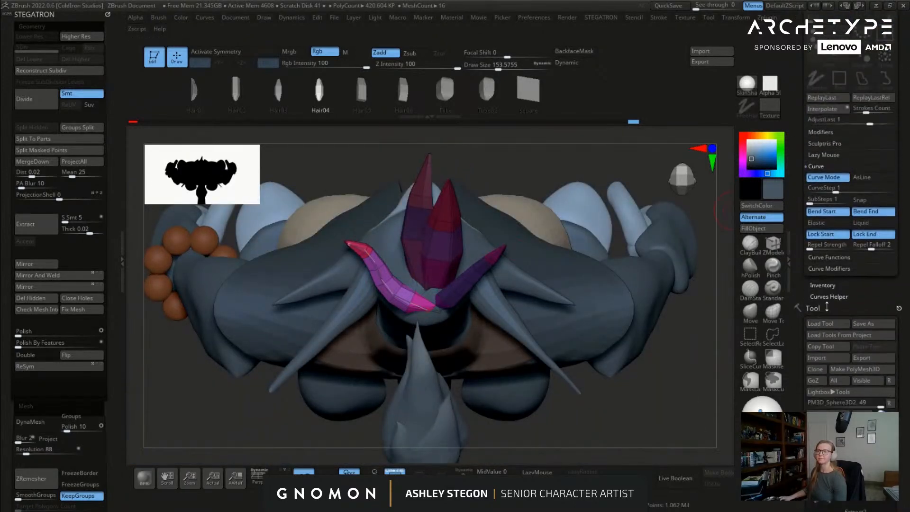
pyautogui.click(816, 167)
pyautogui.click(839, 177)
pyautogui.click(838, 178)
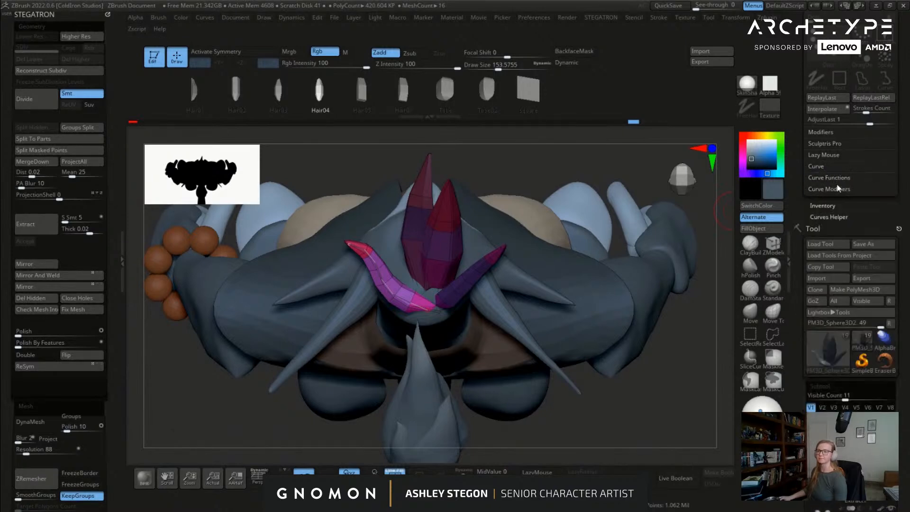
pyautogui.click(838, 189)
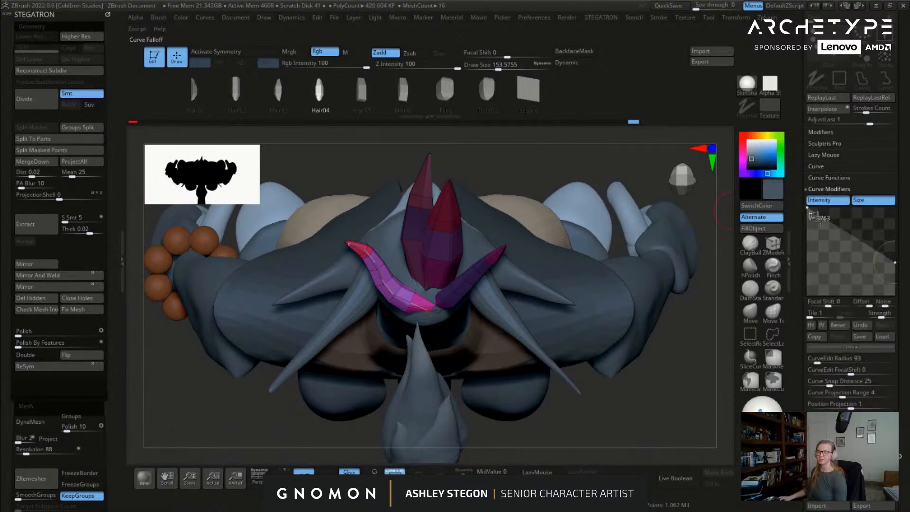
pyautogui.moveTo(864, 248); pyautogui.dragTo(875, 230)
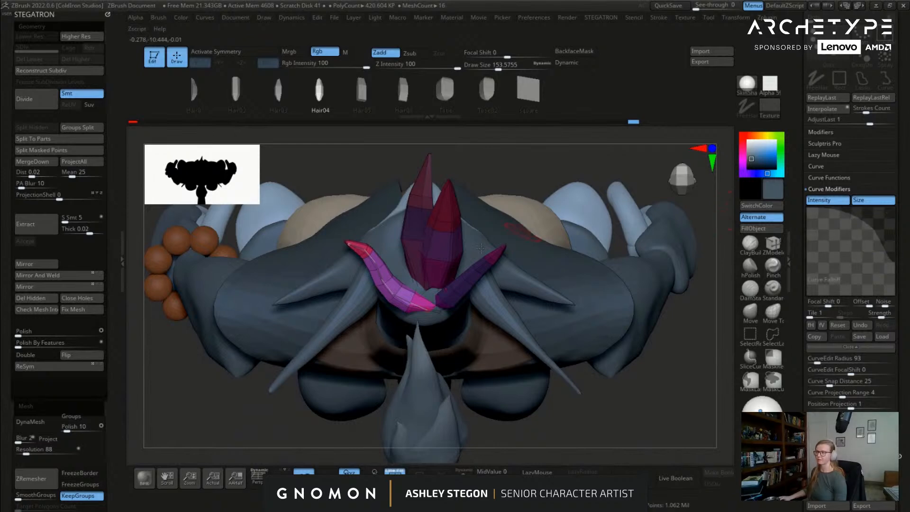
pyautogui.click(404, 294)
# Step: Pull the side hair spike's curve tip outward and straighten its body so it follows the neighbouring spikes
pyautogui.moveTo(403, 293); pyautogui.dragTo(389, 267, button='right')
pyautogui.moveTo(353, 242); pyautogui.dragTo(381, 215)
pyautogui.moveTo(383, 266); pyautogui.dragTo(498, 303, button='right')
pyautogui.moveTo(509, 313); pyautogui.dragTo(503, 320)
pyautogui.moveTo(501, 321); pyautogui.dragTo(425, 367, button='right')
pyautogui.moveTo(483, 287); pyautogui.dragTo(446, 267)
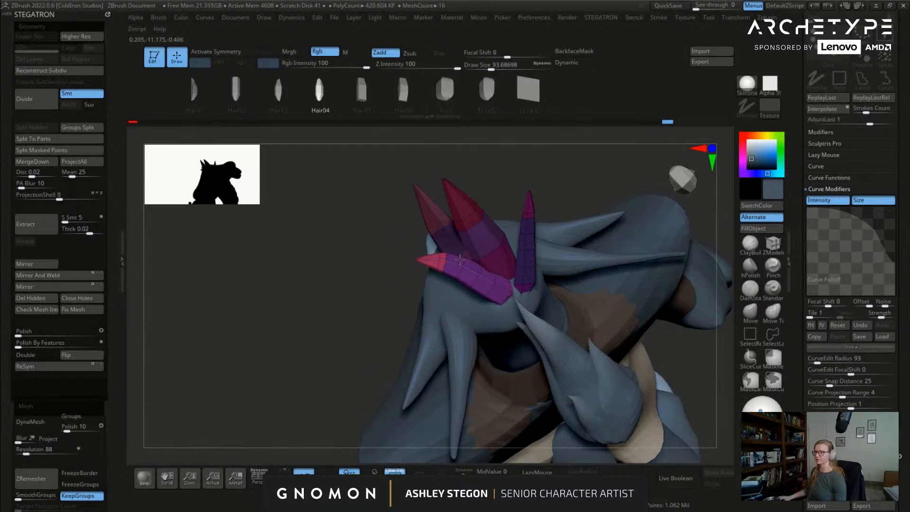
pyautogui.moveTo(457, 269); pyautogui.dragTo(480, 193, button='right')
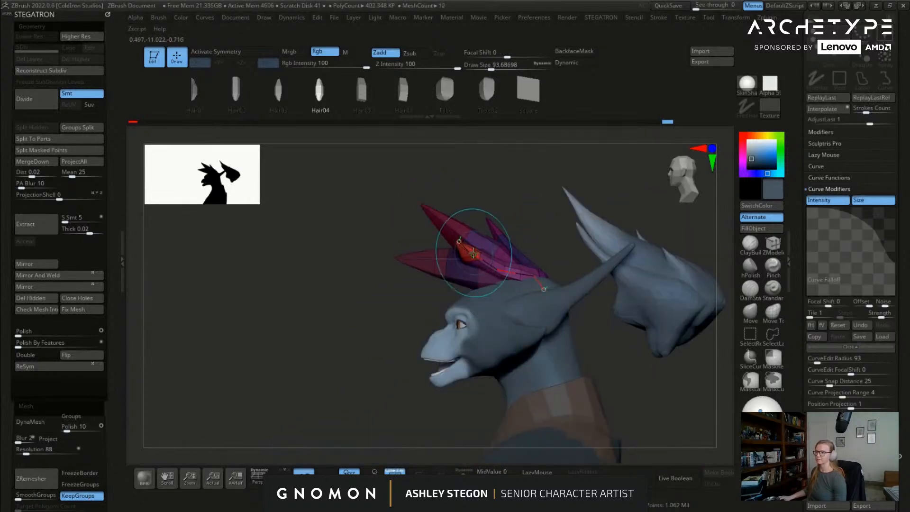
# Step: Turn on the Liquid option in the stroke curve settings
pyautogui.moveTo(477, 250); pyautogui.dragTo(744, 181, button='right')
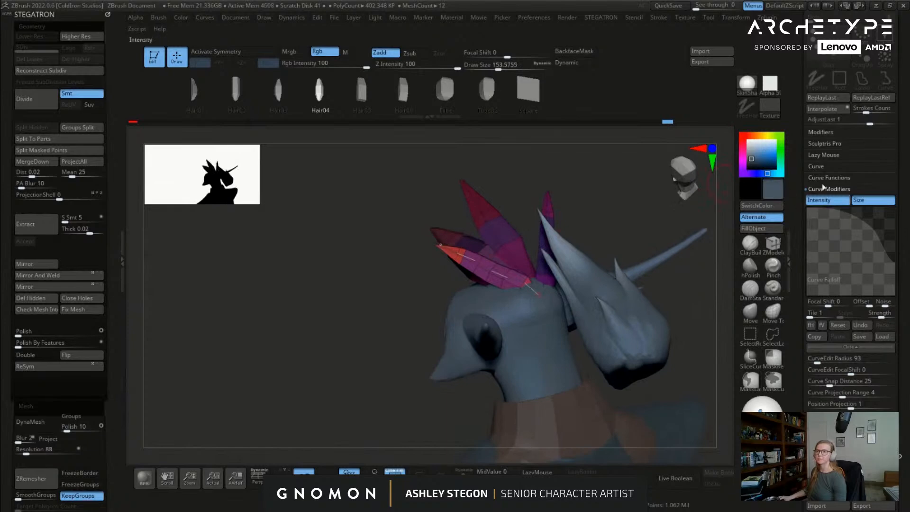
pyautogui.click(817, 167)
pyautogui.click(856, 226)
# Step: Try to move the side hair spike's tip with the Liquid curve behaviour, undoing each attempt
pyautogui.moveTo(687, 265); pyautogui.dragTo(530, 322, button='right')
pyautogui.moveTo(438, 246); pyautogui.dragTo(458, 248)
pyautogui.hotkey('ctrl', 'z')
pyautogui.moveTo(451, 246); pyautogui.dragTo(436, 248, button='right')
pyautogui.moveTo(440, 245); pyautogui.dragTo(451, 251)
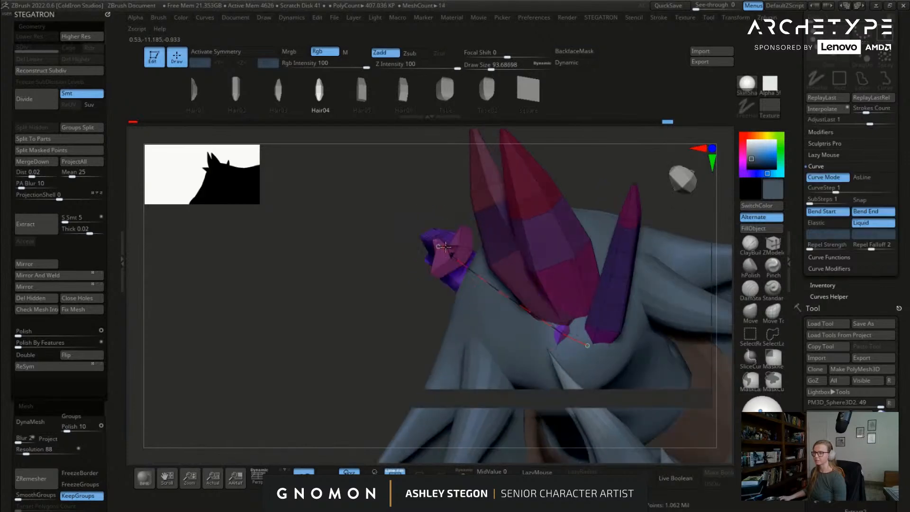
pyautogui.moveTo(481, 264); pyautogui.dragTo(559, 277, button='right')
pyautogui.hotkey('ctrl', 'z')
# Step: Reduce the draw size to about 54 and shift the side hair spike's tip and base
pyautogui.press('[')
pyautogui.press('[')
pyautogui.press('[')
pyautogui.press('[')
pyautogui.moveTo(490, 276); pyautogui.dragTo(396, 273, button='right')
pyautogui.moveTo(460, 245); pyautogui.dragTo(499, 271)
pyautogui.moveTo(527, 305); pyautogui.dragTo(545, 327)
# Step: Drag the side hair spike's tip from several angles to aim it away from the head
pyautogui.moveTo(530, 303); pyautogui.dragTo(449, 247, button='right')
pyautogui.moveTo(426, 244); pyautogui.dragTo(479, 260)
pyautogui.moveTo(479, 260); pyautogui.dragTo(398, 256, button='right')
pyautogui.moveTo(379, 258); pyautogui.dragTo(482, 220)
pyautogui.moveTo(488, 265); pyautogui.dragTo(497, 223, button='right')
pyautogui.moveTo(505, 214)
pyautogui.mouseDown()
pyautogui.moveTo(498, 218)
pyautogui.moveTo(512, 212)
pyautogui.mouseUp()
pyautogui.moveTo(514, 246); pyautogui.dragTo(533, 205, button='right')
pyautogui.moveTo(531, 206)
pyautogui.mouseDown()
pyautogui.moveTo(544, 199)
pyautogui.moveTo(511, 208)
pyautogui.mouseUp()
# Step: Set the picker depth to Cont Z and try pulling the side hair spike's tip, undoing the attempts
pyautogui.click(506, 17)
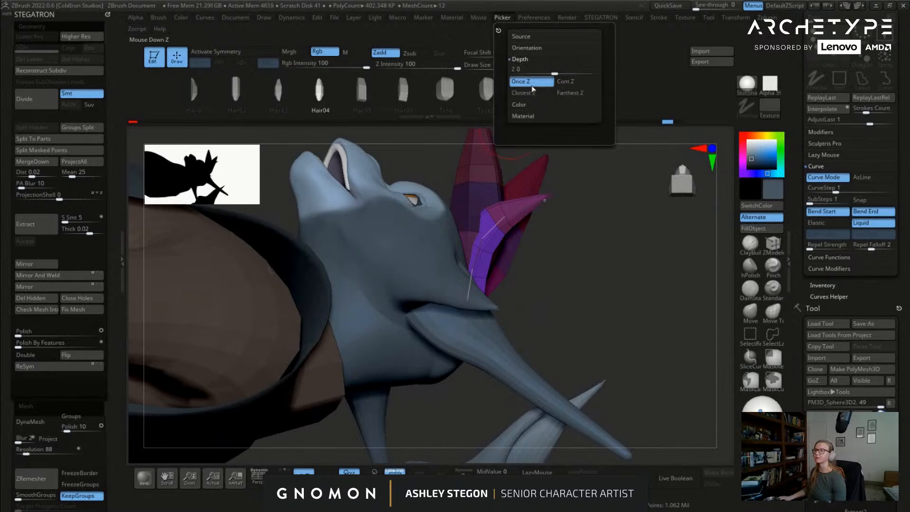
pyautogui.click(560, 83)
pyautogui.moveTo(544, 200); pyautogui.dragTo(512, 221)
pyautogui.moveTo(512, 222)
pyautogui.mouseDown(button='right')
pyautogui.moveTo(533, 221)
pyautogui.moveTo(446, 270)
pyautogui.moveTo(414, 265)
pyautogui.moveTo(573, 335)
pyautogui.moveTo(607, 339)
pyautogui.moveTo(434, 314)
pyautogui.moveTo(513, 286)
pyautogui.moveTo(207, 221)
pyautogui.moveTo(531, 277)
pyautogui.moveTo(495, 296)
pyautogui.moveTo(467, 265)
pyautogui.moveTo(396, 246)
pyautogui.mouseUp(button='right')
pyautogui.hotkey('ctrl', 'z')
pyautogui.keyDown('ctrl'); pyautogui.moveTo(396, 246); pyautogui.dragTo(380, 233, button='right'); pyautogui.keyUp('ctrl')
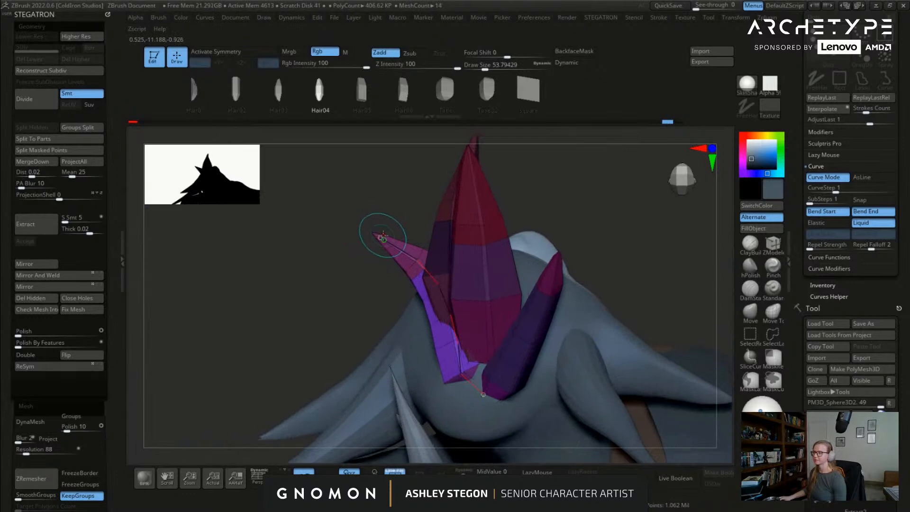
pyautogui.click(395, 242)
pyautogui.hotkey('ctrl', 'z')
# Step: Reposition the side hair spike's base and tip so it sits on the head beside the central spikes
pyautogui.moveTo(420, 303); pyautogui.dragTo(484, 339, button='right')
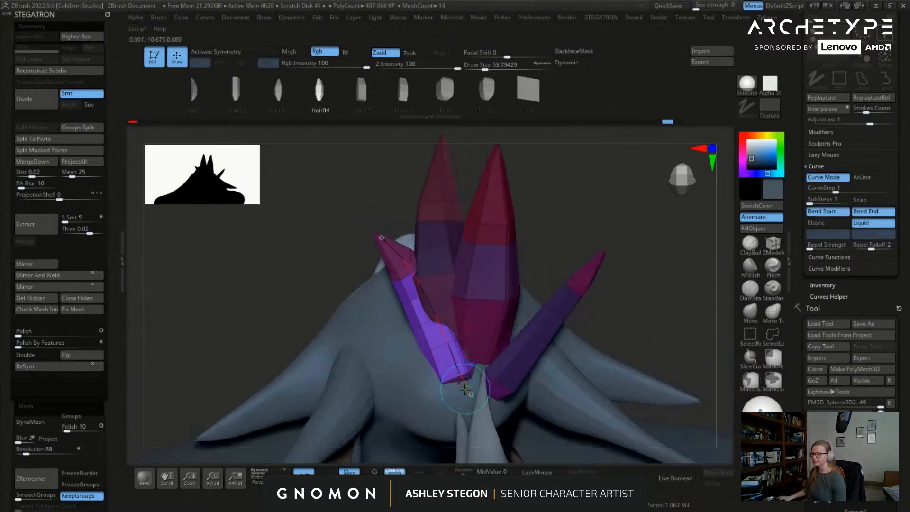
pyautogui.click(468, 387)
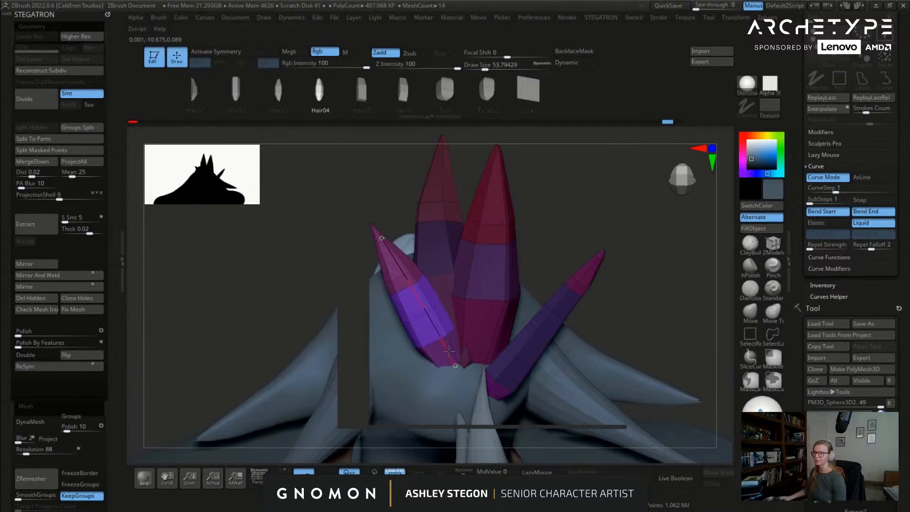
pyautogui.click(448, 352)
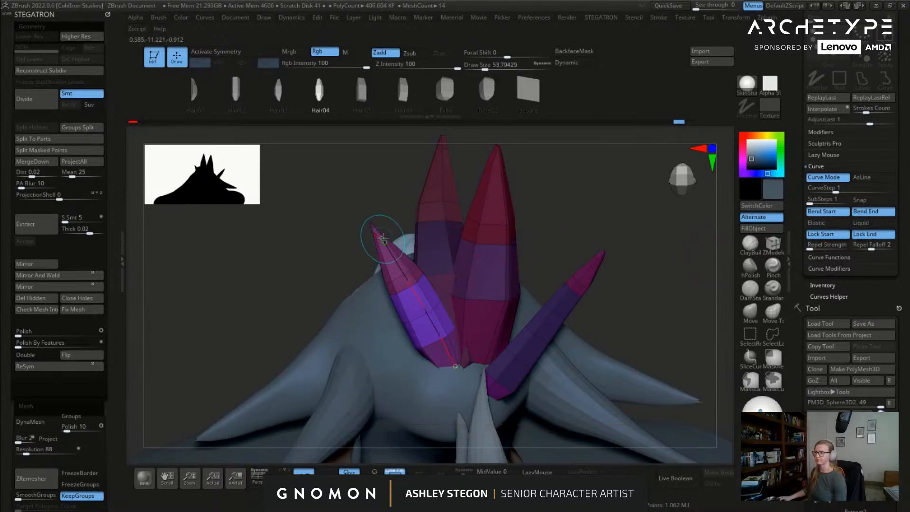
pyautogui.moveTo(383, 239); pyautogui.dragTo(410, 245)
pyautogui.moveTo(355, 255)
pyautogui.mouseDown()
pyautogui.moveTo(498, 314)
pyautogui.moveTo(417, 312)
pyautogui.mouseUp()
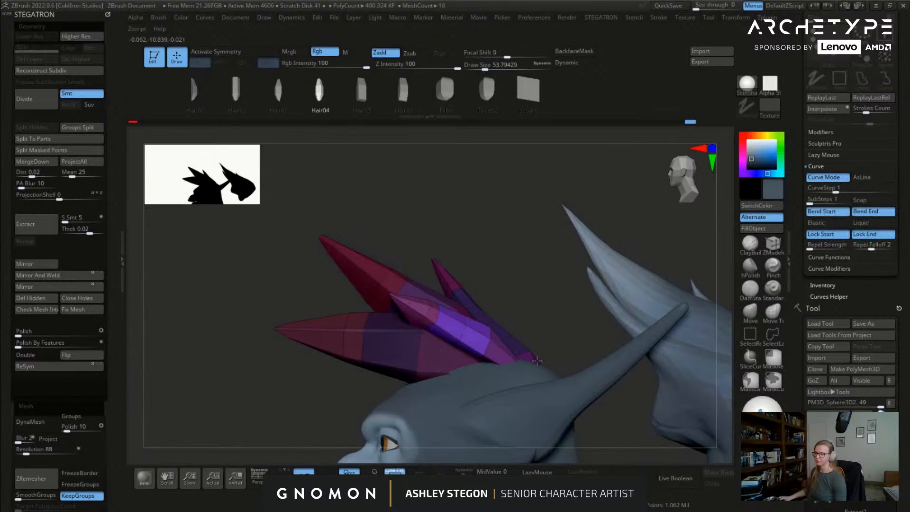
pyautogui.moveTo(540, 363); pyautogui.dragTo(425, 316)
pyautogui.moveTo(526, 354)
pyautogui.mouseDown()
pyautogui.moveTo(534, 361)
pyautogui.moveTo(524, 365)
pyautogui.mouseUp()
# Step: Increase the draw size to about 83 and update the side hair spike's thickness with it
pyautogui.moveTo(529, 351)
pyautogui.mouseDown(button='right')
pyautogui.moveTo(546, 364)
pyautogui.moveTo(517, 345)
pyautogui.mouseUp(button='right')
pyautogui.press('s')
pyautogui.moveTo(493, 336); pyautogui.dragTo(499, 339)
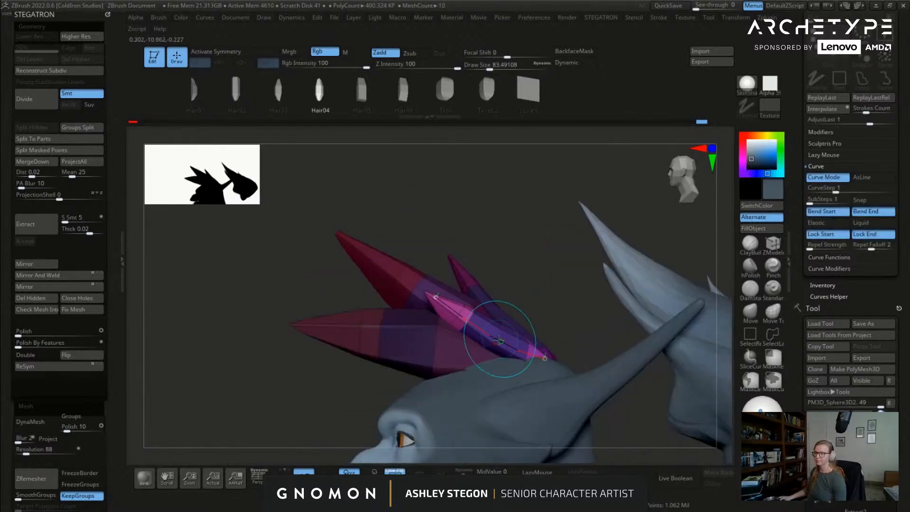
pyautogui.click(508, 331)
# Step: Draw a new hair spike along the top of the head below the others and raise its tip
pyautogui.keyDown('ctrl'); pyautogui.moveTo(505, 327); pyautogui.dragTo(467, 347, button='right'); pyautogui.keyUp('ctrl')
pyautogui.moveTo(451, 310); pyautogui.dragTo(471, 314, button='right')
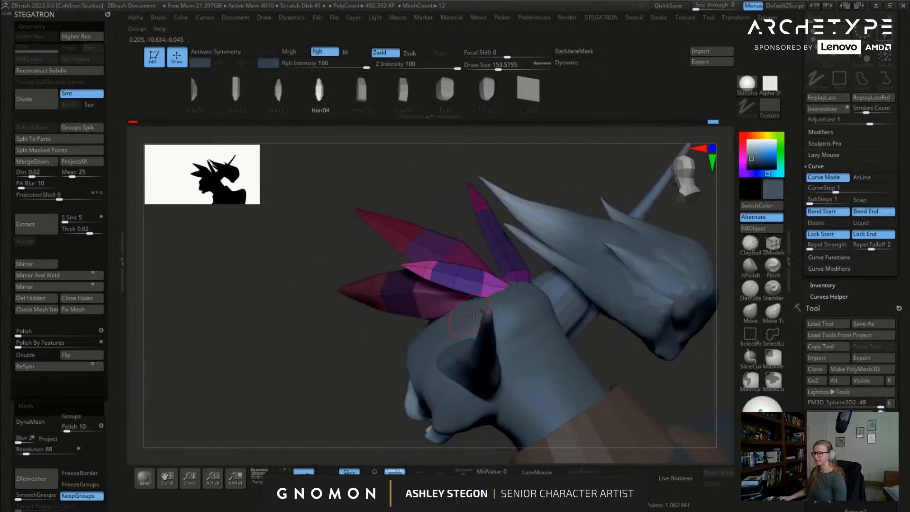
pyautogui.moveTo(379, 315); pyautogui.dragTo(303, 313, button='right')
pyautogui.moveTo(420, 324); pyautogui.dragTo(454, 311)
pyautogui.moveTo(505, 323); pyautogui.dragTo(559, 305, button='right')
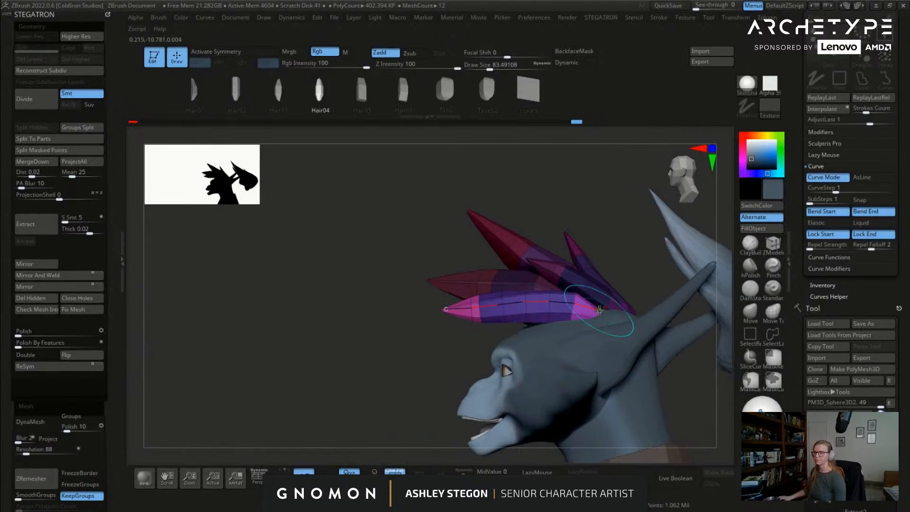
pyautogui.moveTo(440, 308); pyautogui.dragTo(435, 281)
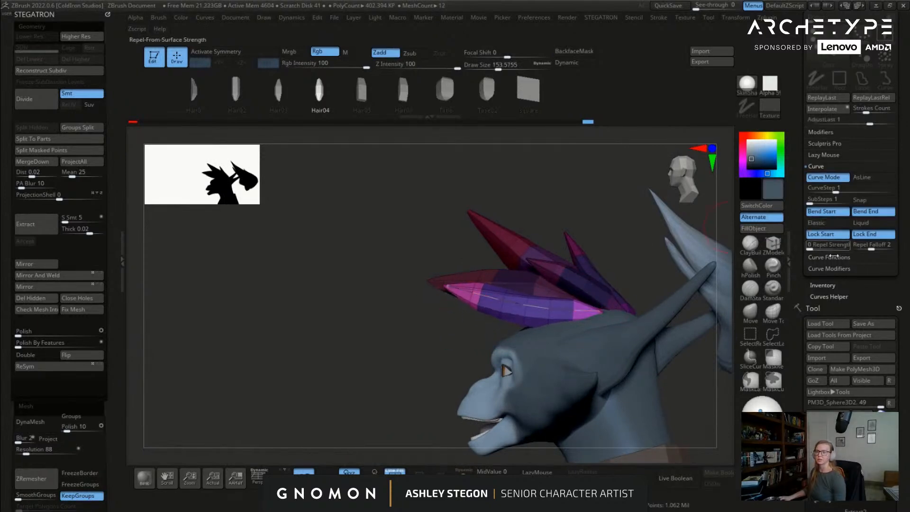
# Step: Turn off Intensity in the curve modifiers, reshape the size falloff graph and apply it to the new lower spike
pyautogui.click(839, 258)
pyautogui.click(834, 177)
pyautogui.click(834, 178)
pyautogui.click(835, 177)
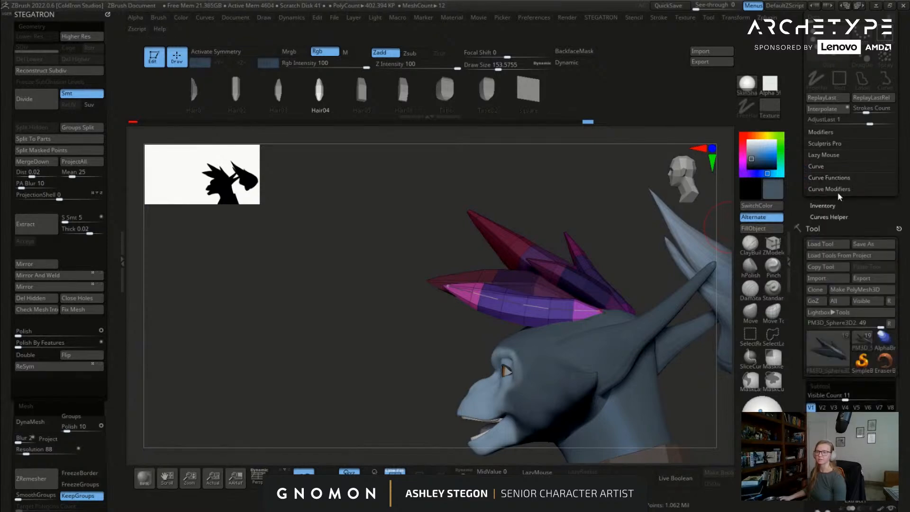
pyautogui.click(833, 190)
pyautogui.click(827, 202)
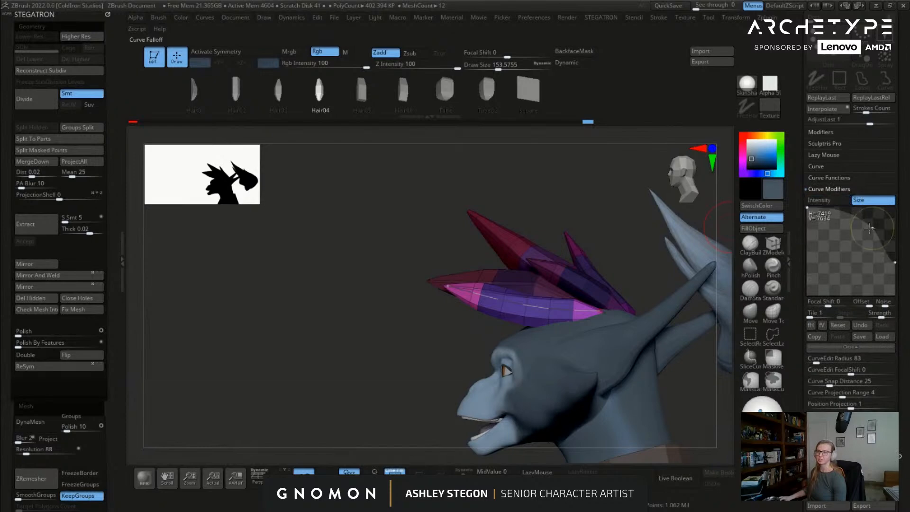
pyautogui.moveTo(867, 226); pyautogui.dragTo(853, 229)
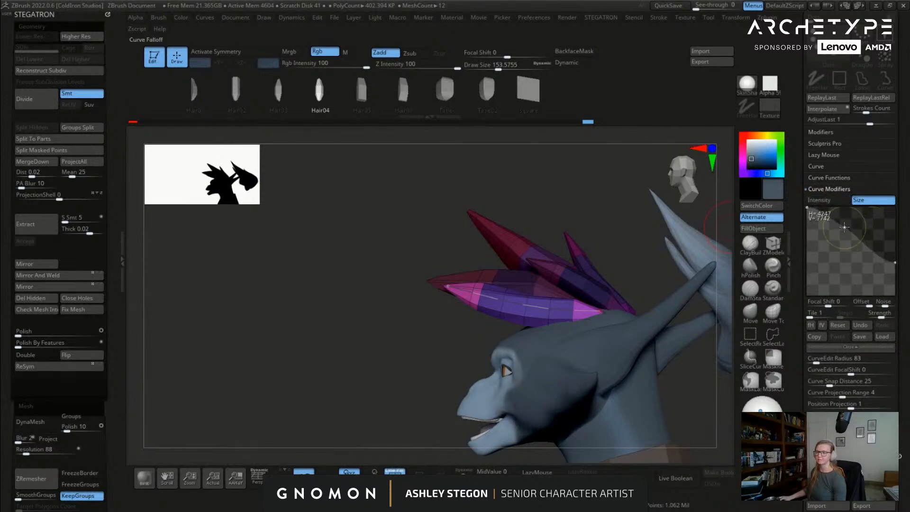
pyautogui.click(457, 287)
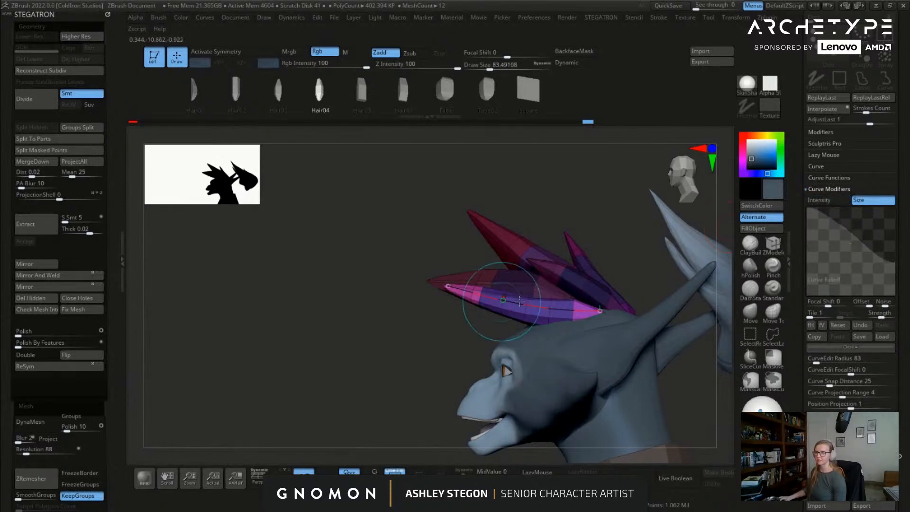
# Step: Refine the Curve Falloff graph for a cleaner taper, updating the lower hair spike after each adjustment
pyautogui.moveTo(843, 232); pyautogui.dragTo(853, 256)
pyautogui.click(616, 309)
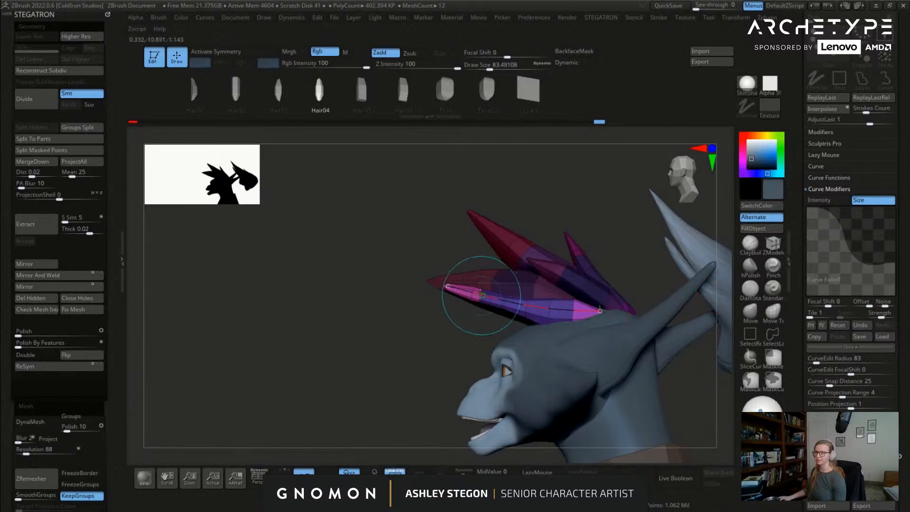
pyautogui.moveTo(845, 235); pyautogui.dragTo(853, 248)
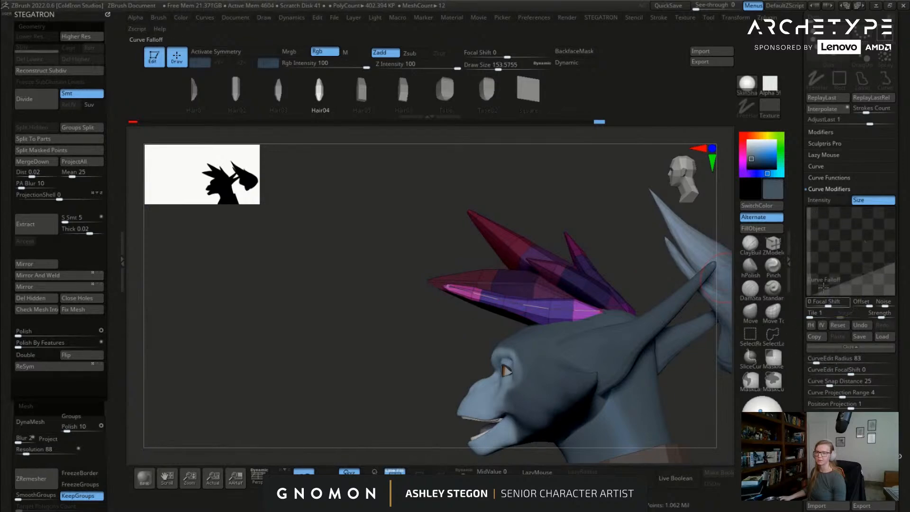
pyautogui.moveTo(805, 295); pyautogui.dragTo(847, 242)
pyautogui.click(545, 305)
pyautogui.moveTo(544, 304); pyautogui.dragTo(581, 301, button='right')
pyautogui.moveTo(851, 242); pyautogui.dragTo(857, 232)
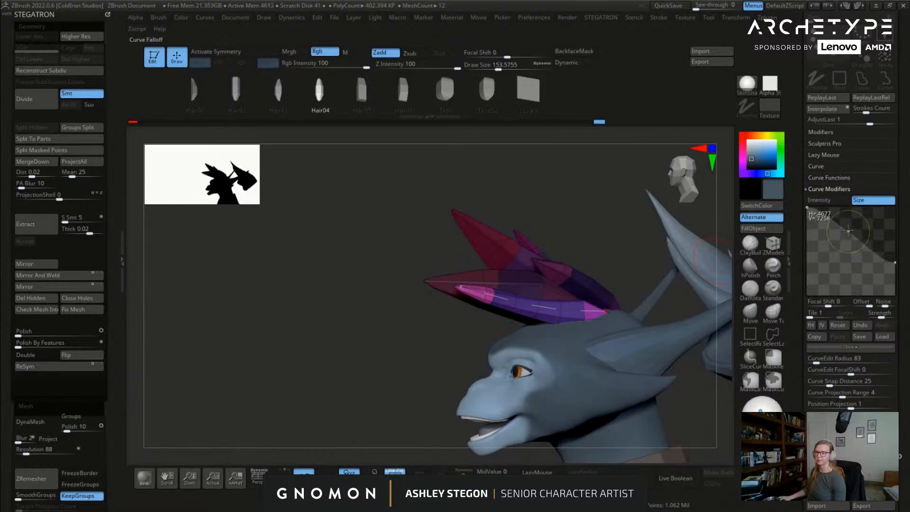
pyautogui.click(543, 306)
pyautogui.moveTo(543, 306); pyautogui.dragTo(507, 305, button='right')
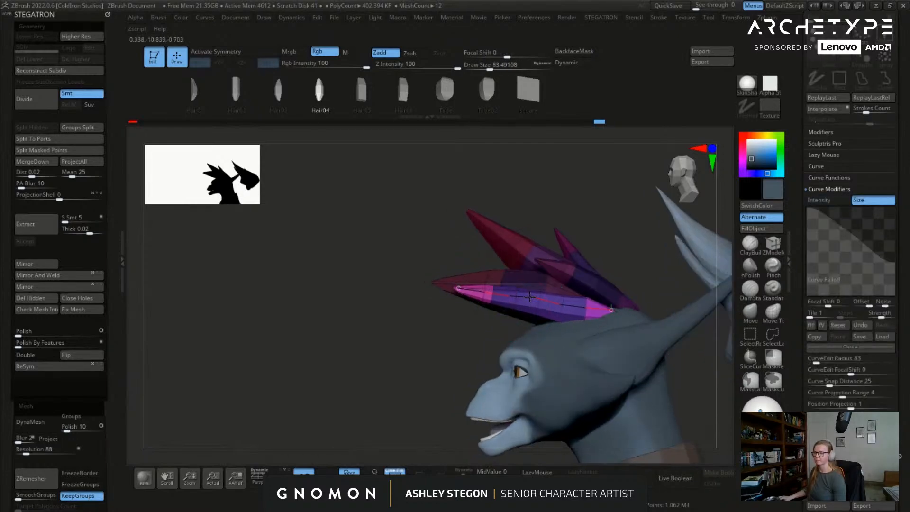
# Step: Nudge the tip and base ends of the lower hair spike's curve into their final position
pyautogui.moveTo(458, 288); pyautogui.dragTo(457, 294)
pyautogui.moveTo(611, 310); pyautogui.dragTo(613, 311)
pyautogui.moveTo(427, 301)
pyautogui.mouseDown(button='right')
pyautogui.moveTo(556, 322)
pyautogui.moveTo(598, 349)
pyautogui.moveTo(611, 313)
pyautogui.moveTo(634, 300)
pyautogui.moveTo(710, 306)
pyautogui.moveTo(466, 292)
pyautogui.moveTo(493, 341)
pyautogui.mouseUp(button='right')
pyautogui.hotkey('shift', 'f')
pyautogui.hotkey('shift', 'f')
# Step: Switch to the Move Topological brush with a draw size of about 437 and pull the upper hair spike's tip forward
pyautogui.click(772, 313)
pyautogui.press('s')
pyautogui.moveTo(512, 233); pyautogui.dragTo(537, 232)
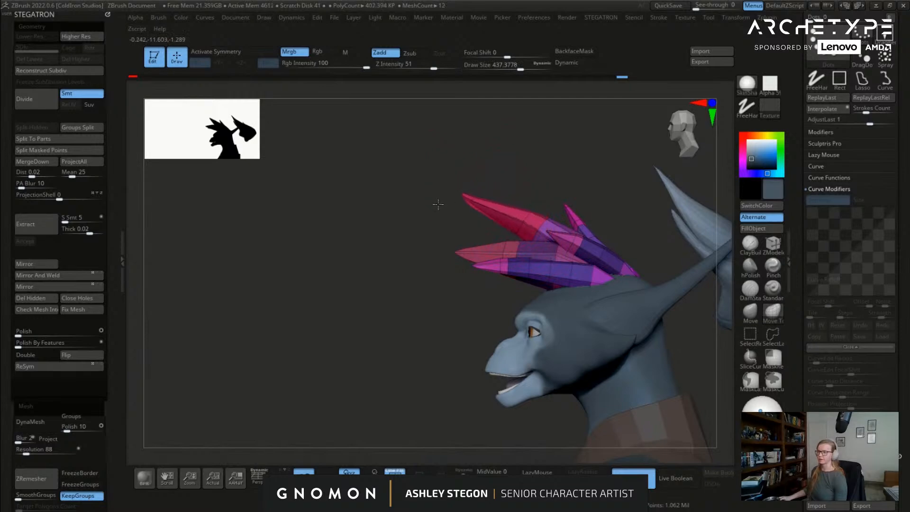
pyautogui.press('s')
pyautogui.moveTo(465, 206); pyautogui.dragTo(459, 206)
pyautogui.press('s')
pyautogui.moveTo(536, 221); pyautogui.dragTo(627, 258, button='right')
# Step: Thicken the bases of the hair spikes using the Inflat brush at a draw size of about 445
pyautogui.press('b')
pyautogui.press('i')
pyautogui.press('n')
pyautogui.moveTo(597, 232); pyautogui.dragTo(609, 251, button='right')
pyautogui.press('s')
pyautogui.moveTo(609, 251); pyautogui.dragTo(621, 251)
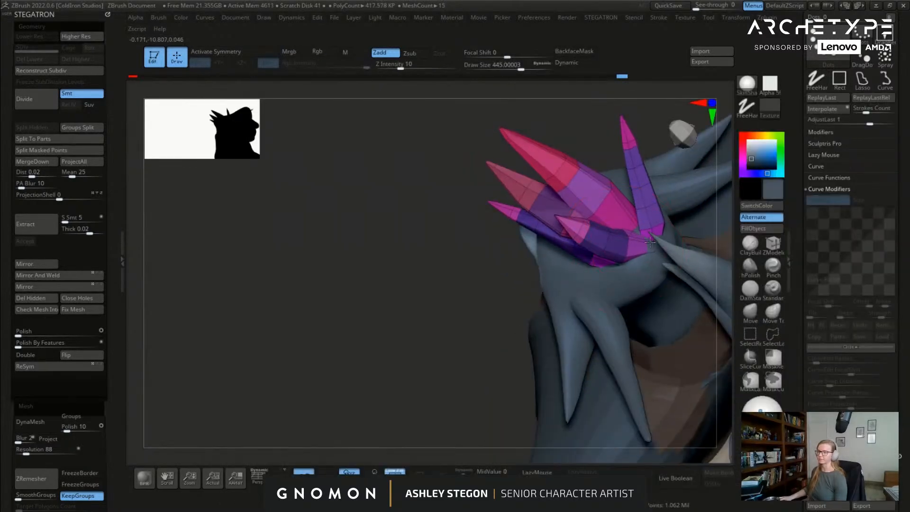
pyautogui.moveTo(631, 218); pyautogui.dragTo(529, 277, button='right')
pyautogui.hotkey('shift', 'f')
# Step: Mask the surrounding hair spikes so that only a single front spike stays editable
pyautogui.keyDown('alt'); pyautogui.click(579, 240); pyautogui.keyUp('alt')
pyautogui.moveTo(117, 426); pyautogui.dragTo(117, 17)
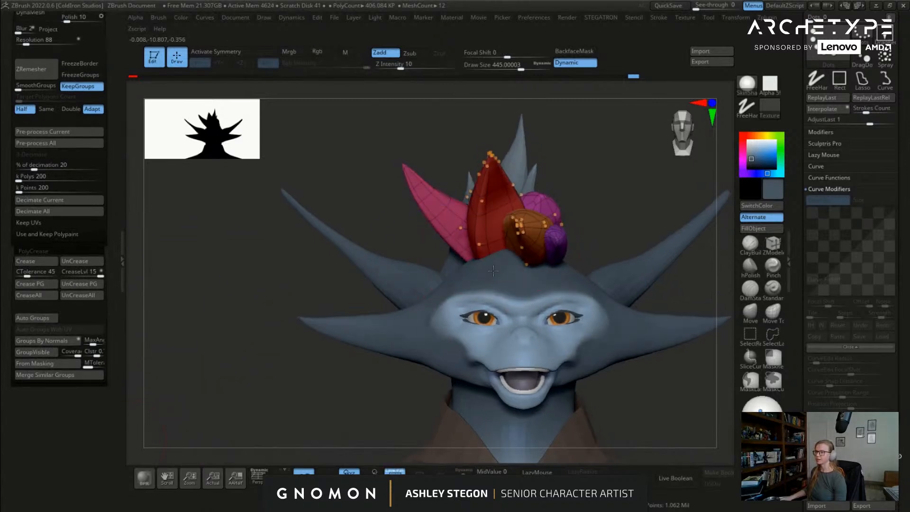
pyautogui.moveTo(545, 265); pyautogui.dragTo(502, 257, button='right')
pyautogui.keyDown('ctrl'); pyautogui.click(530, 261); pyautogui.keyUp('ctrl')
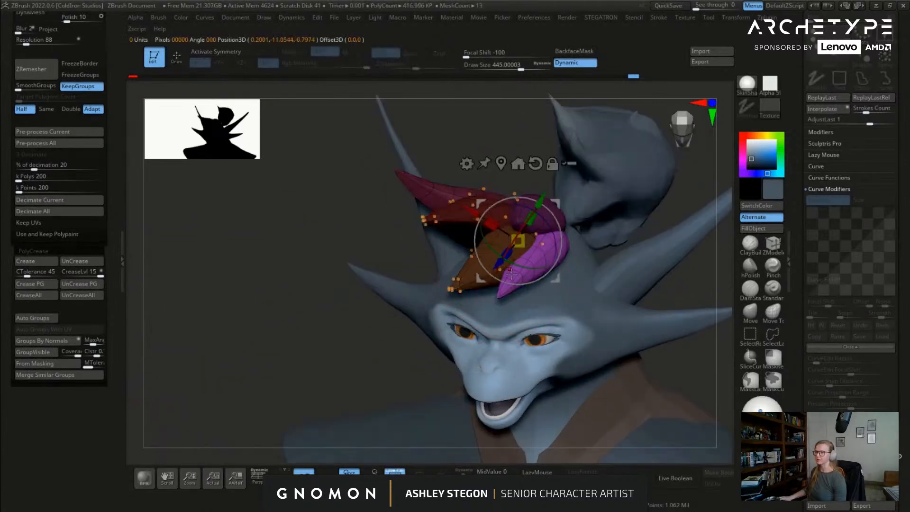
pyautogui.hotkey('ctrl', 'z')
pyautogui.keyDown('ctrl'); pyautogui.click(479, 280); pyautogui.keyUp('ctrl')
# Step: Return to draw mode and bring all hidden hair spikes back into view
pyautogui.moveTo(547, 264)
pyautogui.mouseDown(button='right')
pyautogui.moveTo(526, 260)
pyautogui.moveTo(553, 256)
pyautogui.mouseUp(button='right')
pyautogui.press('q')
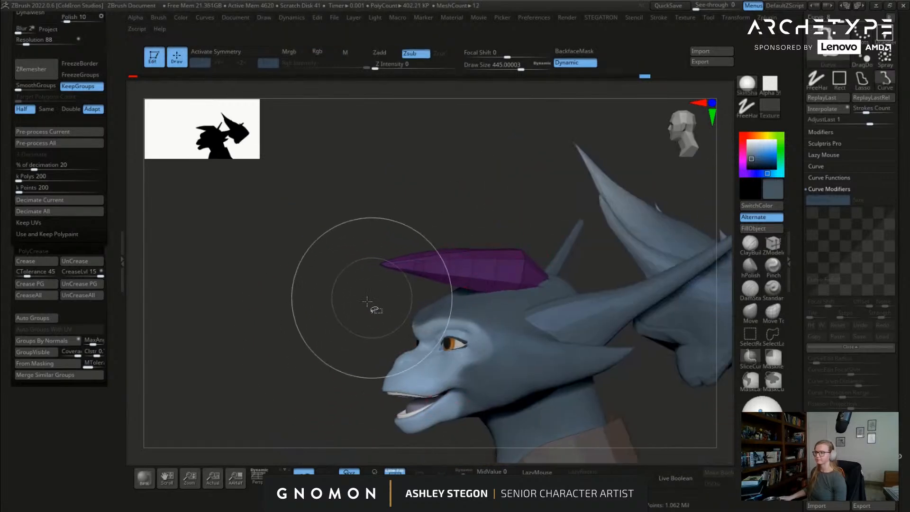
pyautogui.keyDown('ctrl'); pyautogui.keyDown('shift'); pyautogui.click(367, 302); pyautogui.keyUp('shift'); pyautogui.keyUp('ctrl')
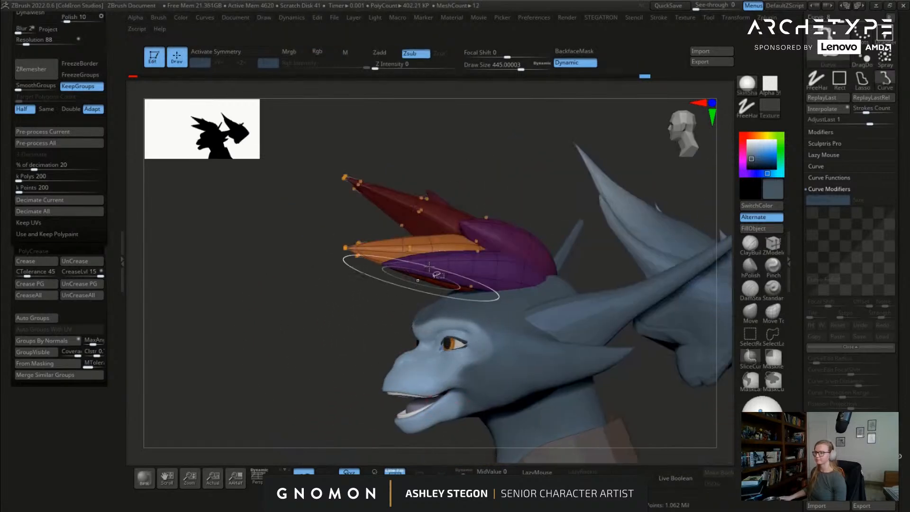
# Step: Isolate the orange front spike to set the transform gizmo's pivot at its base, and restore the visibility of all spikes
pyautogui.keyDown('ctrl'); pyautogui.keyDown('shift'); pyautogui.click(420, 247); pyautogui.keyUp('shift'); pyautogui.keyUp('ctrl')
pyautogui.moveTo(542, 270); pyautogui.dragTo(574, 301, button='right')
pyautogui.press('w')
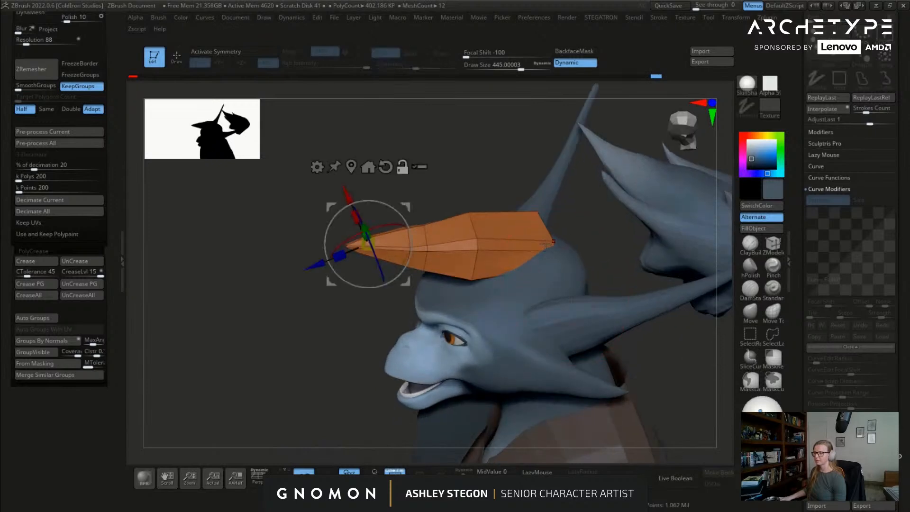
pyautogui.click(553, 240)
pyautogui.moveTo(546, 275); pyautogui.dragTo(607, 279, button='right')
pyautogui.keyDown('ctrl'); pyautogui.keyDown('shift'); pyautogui.click(291, 345); pyautogui.keyUp('shift'); pyautogui.keyUp('ctrl')
# Step: Rotate the orange front spike about its base with the transform gizmo and reposition it beside the red spike
pyautogui.keyDown('shift'); pyautogui.moveTo(474, 275); pyautogui.dragTo(539, 264, button='right'); pyautogui.keyUp('shift')
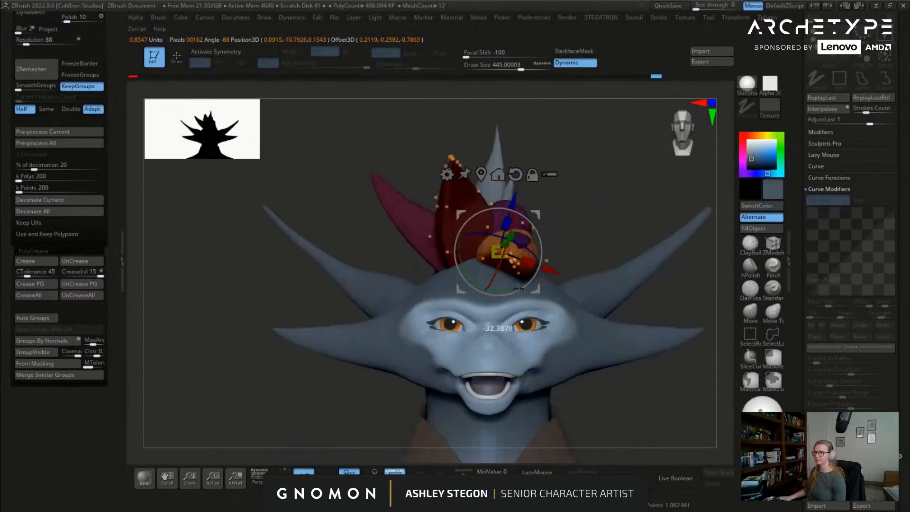
pyautogui.moveTo(480, 236); pyautogui.dragTo(467, 242)
pyautogui.press('q')
pyautogui.moveTo(474, 247); pyautogui.dragTo(500, 263, button='right')
pyautogui.press('w')
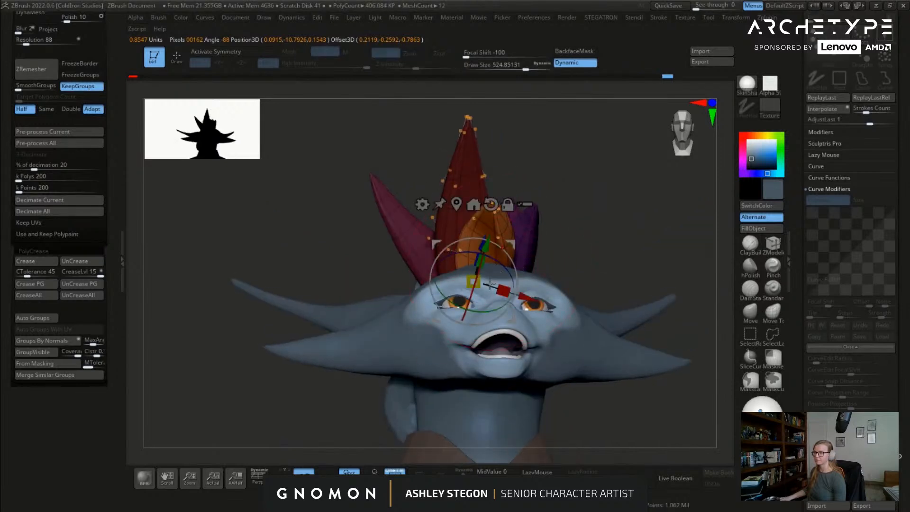
pyautogui.moveTo(480, 309); pyautogui.dragTo(500, 307)
pyautogui.moveTo(602, 284); pyautogui.dragTo(533, 257, button='right')
pyautogui.moveTo(649, 237); pyautogui.dragTo(649, 231)
pyautogui.press('q')
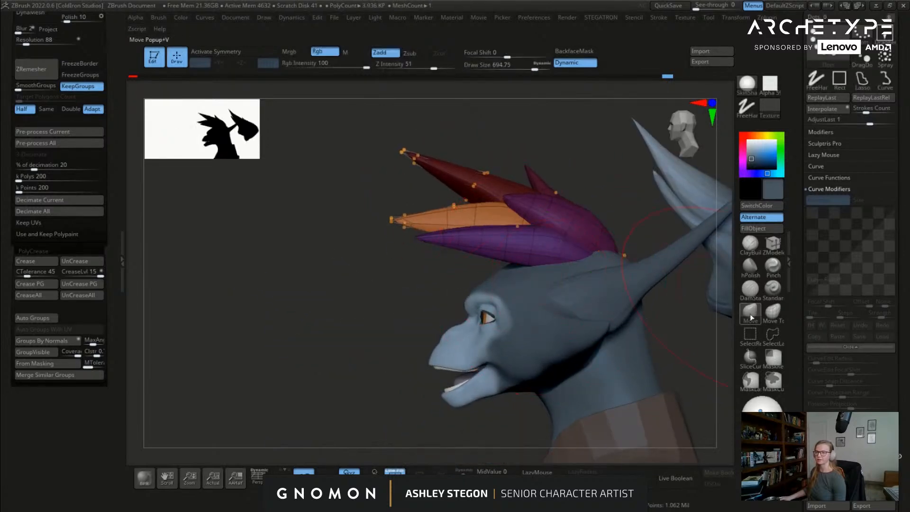
# Step: Bend the orange front spike's tip upward using the Move Topological brush at a draw size of about 676
pyautogui.moveTo(461, 208)
pyautogui.mouseDown()
pyautogui.moveTo(366, 195)
pyautogui.moveTo(366, 179)
pyautogui.moveTo(337, 249)
pyautogui.mouseUp()
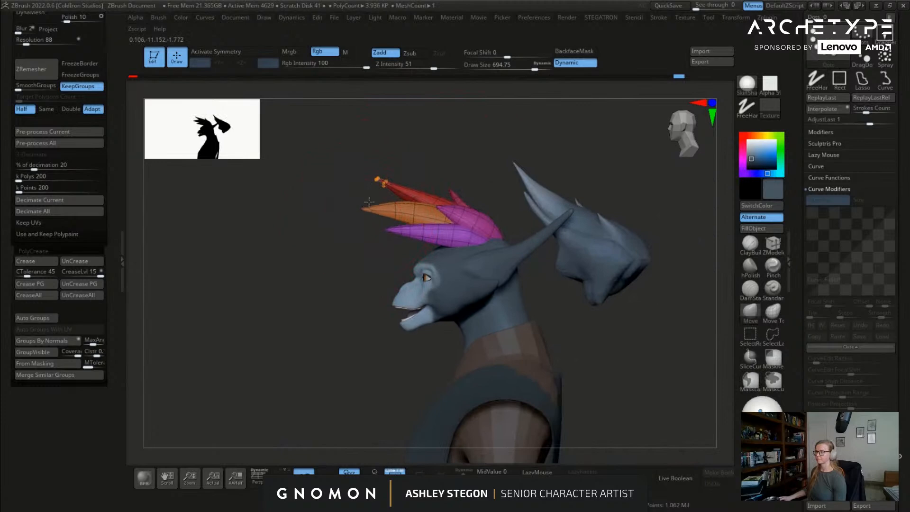
pyautogui.click(773, 311)
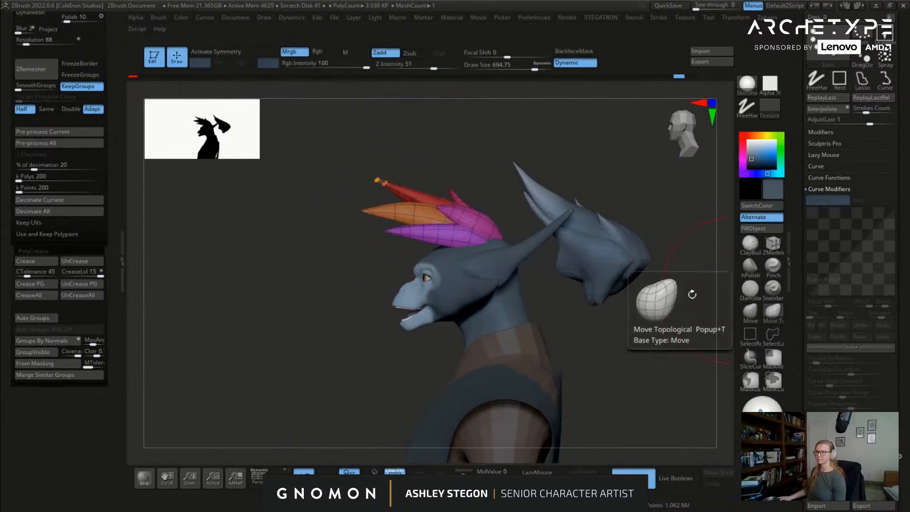
pyautogui.press('[')
pyautogui.press('[')
pyautogui.moveTo(363, 209); pyautogui.dragTo(376, 184)
pyautogui.press('s')
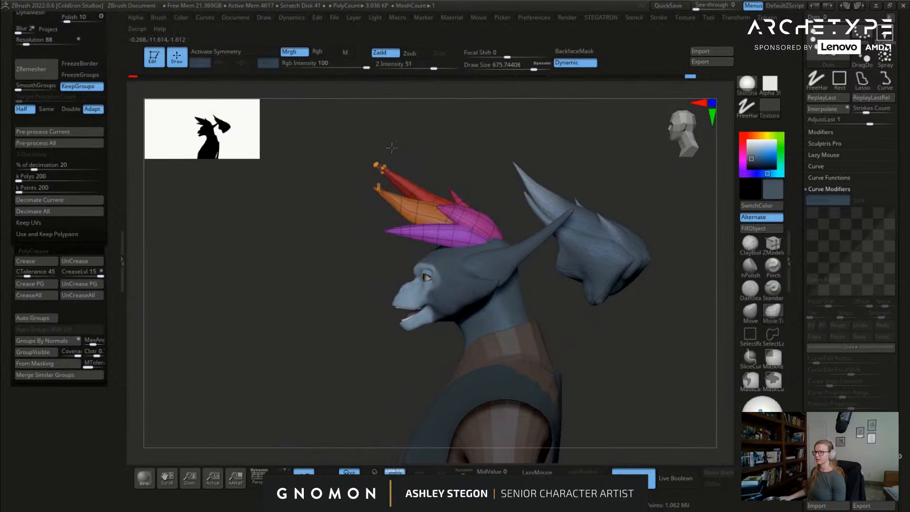
# Step: Delete the lower subdivision level of the hair spike mesh
pyautogui.moveTo(391, 180); pyautogui.dragTo(158, 116, button='right')
pyautogui.moveTo(110, 122); pyautogui.dragTo(106, 201)
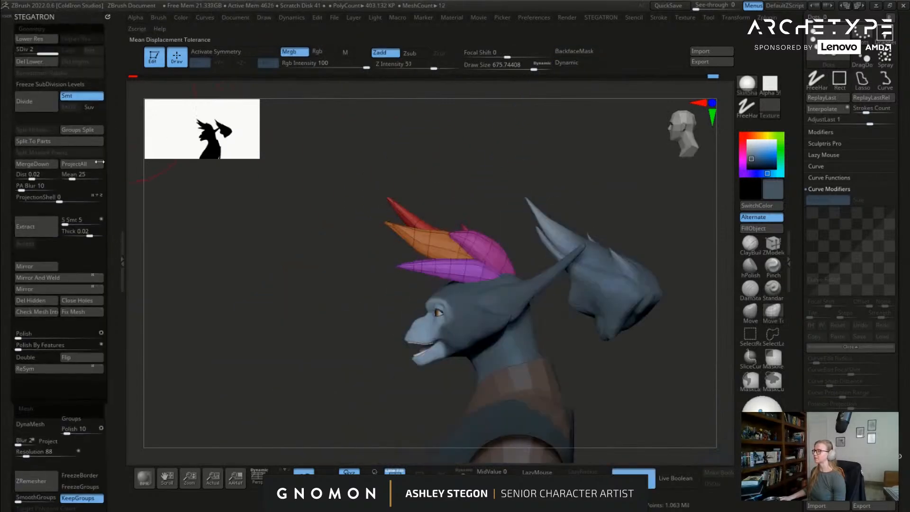
pyautogui.click(45, 63)
pyautogui.keyDown('ctrl'); pyautogui.moveTo(432, 234); pyautogui.dragTo(451, 245, button='right'); pyautogui.keyUp('ctrl')
pyautogui.press('ctrl')
pyautogui.press('ctrl')
pyautogui.press('ctrl')
pyautogui.hotkey('ctrl', 'z')
# Step: Reshape the orange and magenta side spikes with the Move Topological brush, reducing the draw size to about 245
pyautogui.press('s')
pyautogui.moveTo(389, 239)
pyautogui.mouseDown()
pyautogui.moveTo(378, 238)
pyautogui.moveTo(465, 231)
pyautogui.mouseUp()
pyautogui.moveTo(475, 236); pyautogui.dragTo(447, 239, button='right')
pyautogui.press('s')
pyautogui.moveTo(491, 244); pyautogui.dragTo(485, 244)
pyautogui.moveTo(485, 244); pyautogui.dragTo(494, 247, button='right')
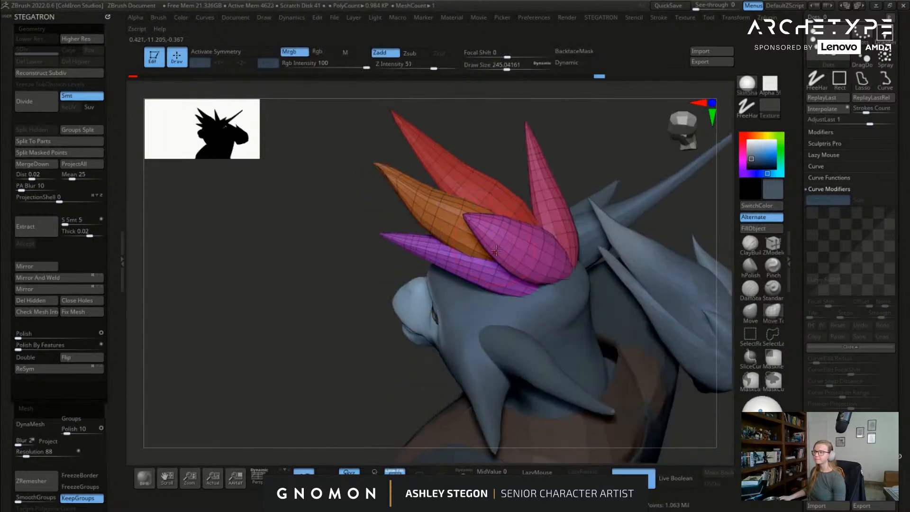
# Step: Adjust the magenta side spike's base and pull the rear pink spike's tip upward
pyautogui.press('s')
pyautogui.moveTo(545, 251); pyautogui.dragTo(561, 252)
pyautogui.moveTo(567, 273)
pyautogui.mouseDown(button='right')
pyautogui.moveTo(572, 255)
pyautogui.moveTo(590, 303)
pyautogui.mouseUp(button='right')
pyautogui.moveTo(526, 167); pyautogui.dragTo(512, 142)
pyautogui.moveTo(516, 147)
pyautogui.mouseDown(button='right')
pyautogui.moveTo(522, 127)
pyautogui.moveTo(467, 190)
pyautogui.mouseUp(button='right')
# Step: Curve the lowest purple front spike upward with the Move Topological brush at a draw size of about 542
pyautogui.press('s')
pyautogui.moveTo(446, 220); pyautogui.dragTo(451, 221)
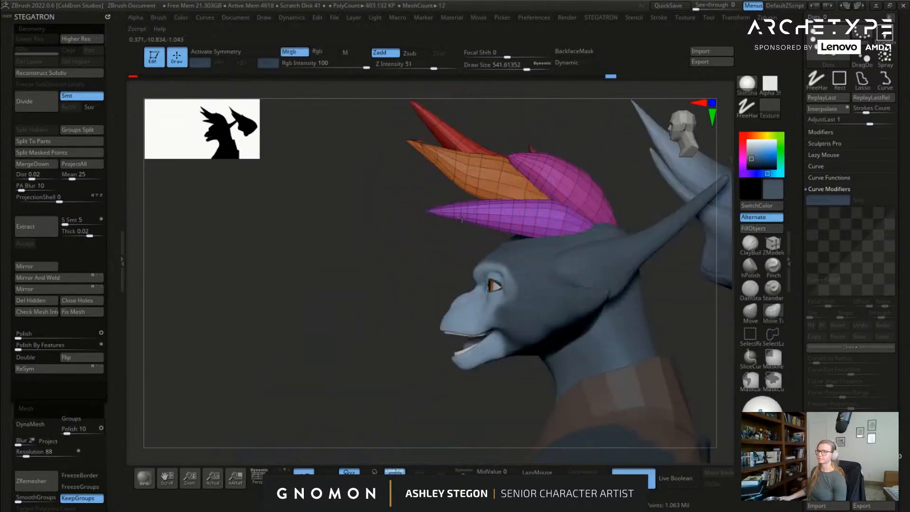
pyautogui.keyDown('alt'); pyautogui.moveTo(443, 214); pyautogui.dragTo(326, 246, button='right'); pyautogui.keyUp('alt')
pyautogui.moveTo(321, 247); pyautogui.dragTo(316, 207)
pyautogui.moveTo(369, 244)
pyautogui.mouseDown()
pyautogui.moveTo(338, 259)
pyautogui.moveTo(319, 201)
pyautogui.moveTo(320, 212)
pyautogui.mouseUp()
pyautogui.press('s')
pyautogui.moveTo(331, 245)
pyautogui.mouseDown()
pyautogui.moveTo(317, 245)
pyautogui.moveTo(311, 220)
pyautogui.moveTo(324, 223)
pyautogui.mouseUp()
pyautogui.press(']')
# Step: Mask the surrounding hair spikes so that only the magenta side spike stays editable
pyautogui.moveTo(393, 249)
pyautogui.mouseDown(button='right')
pyautogui.moveTo(448, 258)
pyautogui.moveTo(427, 264)
pyautogui.moveTo(481, 264)
pyautogui.moveTo(477, 248)
pyautogui.moveTo(485, 243)
pyautogui.mouseUp(button='right')
pyautogui.press(']')
pyautogui.press('w')
pyautogui.press('q')
pyautogui.press('[')
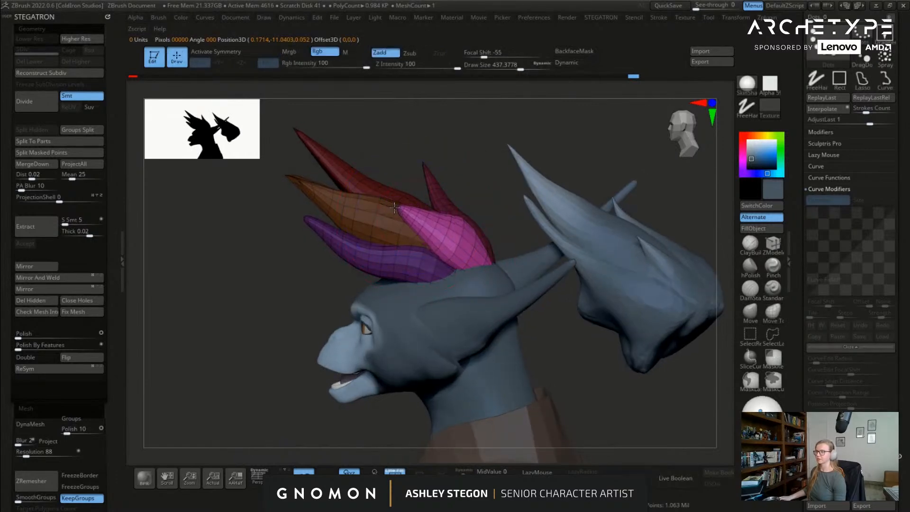
# Step: Pull the magenta side spike's tip into an upward curve with the Move Topological brush at a draw size of about 217
pyautogui.press('b')
pyautogui.press('m')
pyautogui.press('t')
pyautogui.moveTo(394, 208); pyautogui.dragTo(440, 208, button='right')
pyautogui.moveTo(397, 213)
pyautogui.mouseDown()
pyautogui.moveTo(425, 224)
pyautogui.moveTo(405, 225)
pyautogui.mouseUp()
pyautogui.press('s')
pyautogui.press('shift')
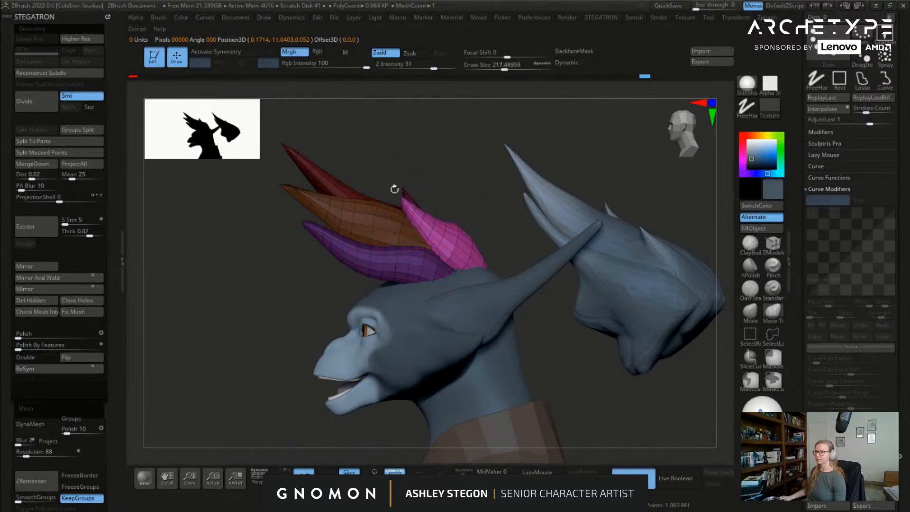
pyautogui.moveTo(394, 191); pyautogui.dragTo(434, 205, button='right')
pyautogui.moveTo(466, 195)
pyautogui.keyDown('shift'); pyautogui.mouseDown()
pyautogui.moveTo(462, 187)
pyautogui.moveTo(466, 200)
pyautogui.mouseUp(); pyautogui.keyUp('shift')
pyautogui.press('shift')
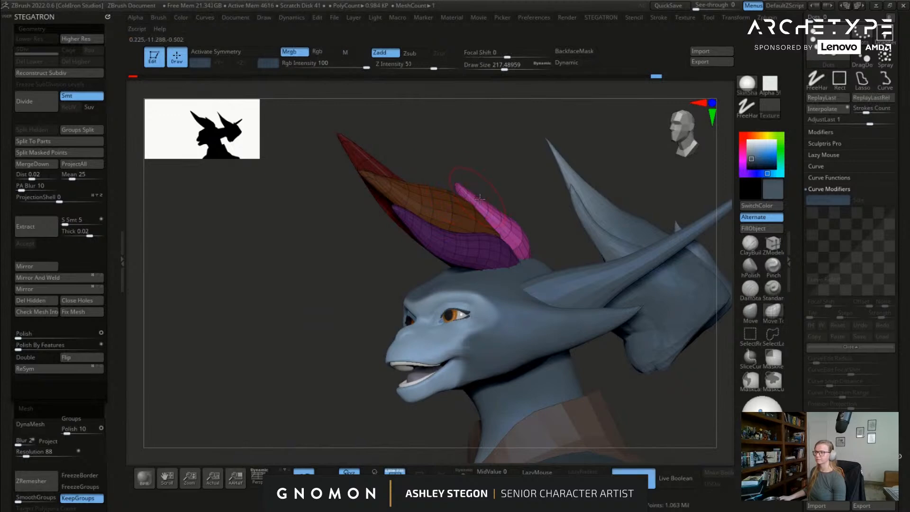
# Step: Bend the crest's spikes sideways from above using the Move brush at a draw size of about 685
pyautogui.moveTo(543, 234)
pyautogui.mouseDown(button='right')
pyautogui.moveTo(572, 249)
pyautogui.moveTo(539, 246)
pyautogui.mouseUp(button='right')
pyautogui.press('s')
pyautogui.moveTo(539, 247); pyautogui.dragTo(548, 246)
pyautogui.moveTo(557, 230); pyautogui.dragTo(595, 211, button='right')
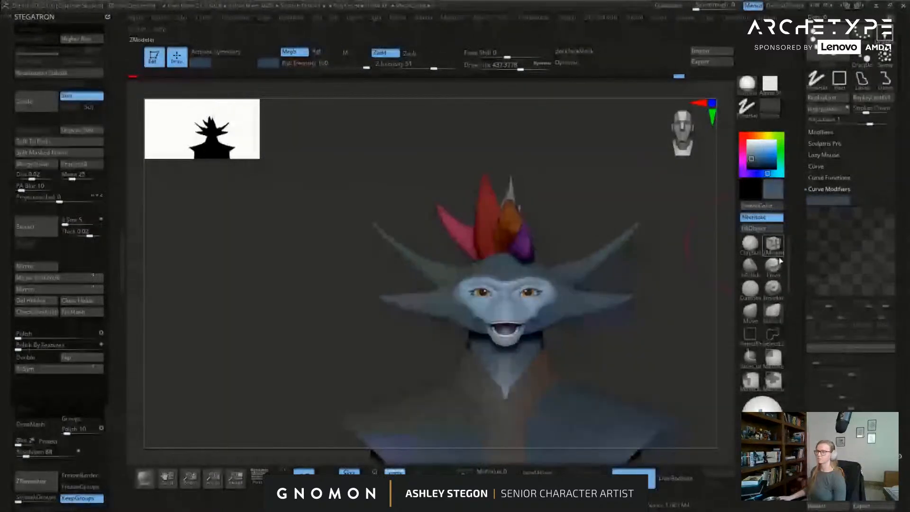
pyautogui.scroll(-5, 882, 258)
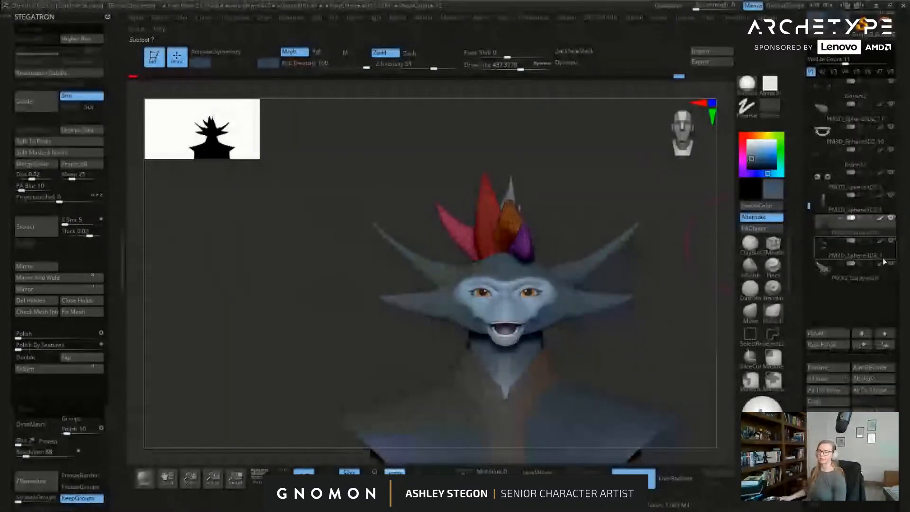
pyautogui.moveTo(535, 263); pyautogui.dragTo(664, 261, button='right')
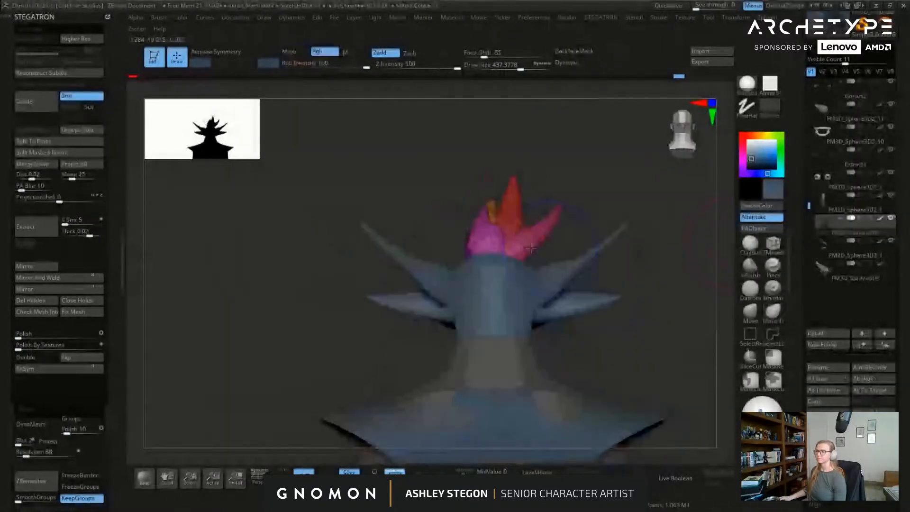
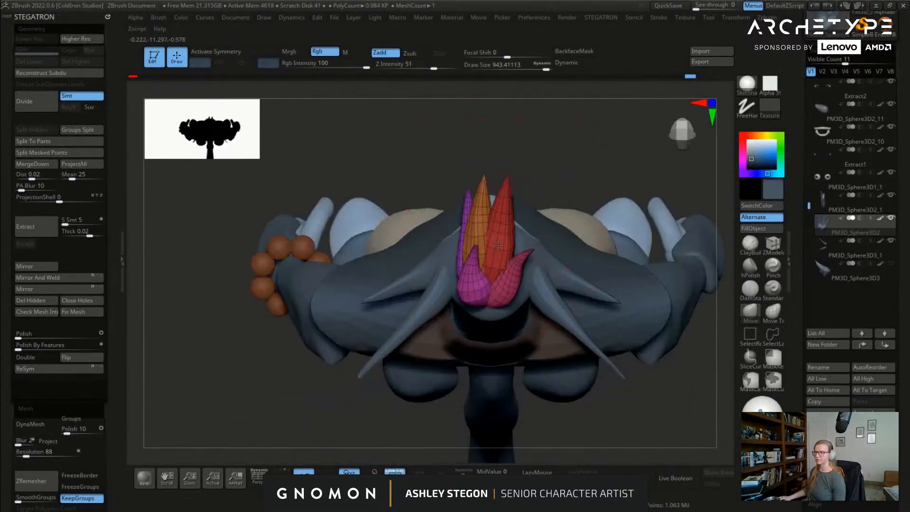
pyautogui.press('w')
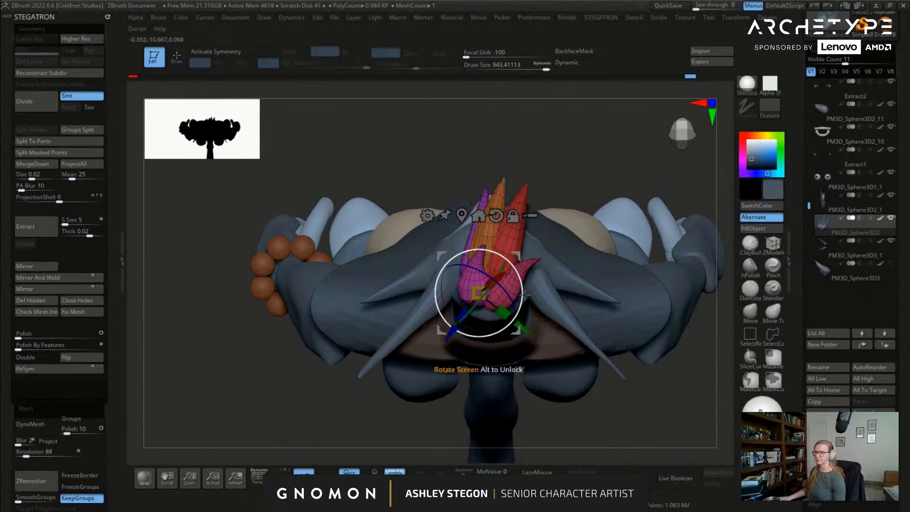
pyautogui.press('q')
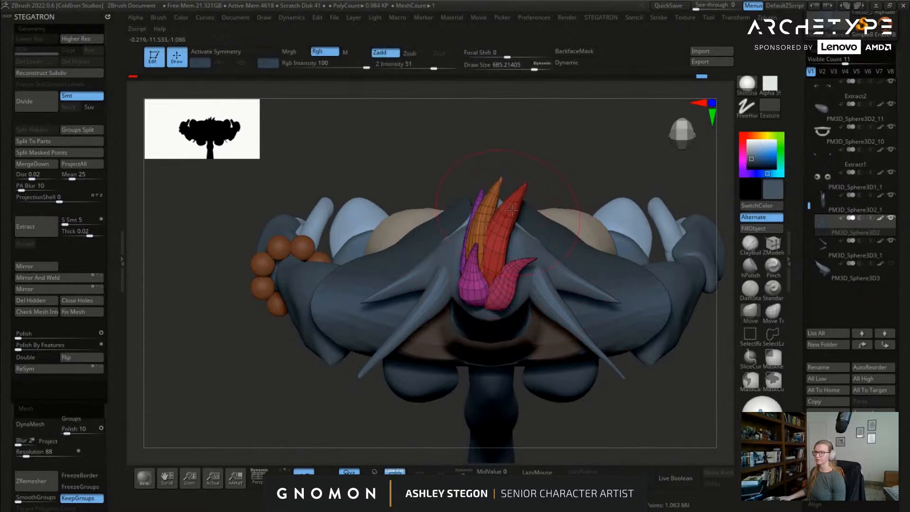
# Step: Duplicate the large red spike onto the side of the crest and shape the copy with the Move brush
pyautogui.moveTo(481, 214)
pyautogui.mouseDown(button='right')
pyautogui.moveTo(498, 209)
pyautogui.moveTo(525, 225)
pyautogui.moveTo(567, 268)
pyautogui.moveTo(486, 251)
pyautogui.moveTo(510, 266)
pyautogui.mouseUp(button='right')
pyautogui.press('w')
pyautogui.moveTo(488, 226); pyautogui.dragTo(482, 256)
pyautogui.press('q')
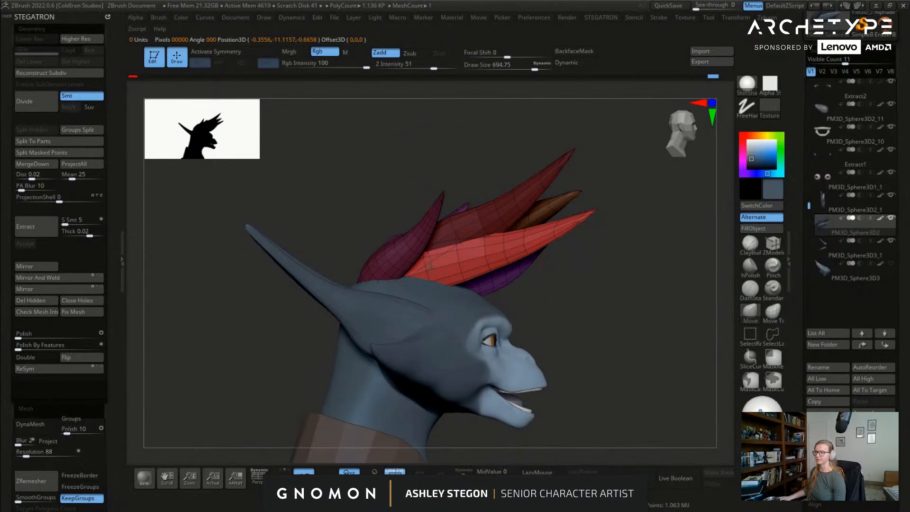
pyautogui.moveTo(549, 265)
pyautogui.mouseDown()
pyautogui.moveTo(611, 228)
pyautogui.moveTo(549, 198)
pyautogui.moveTo(457, 188)
pyautogui.moveTo(548, 182)
pyautogui.moveTo(534, 155)
pyautogui.moveTo(544, 148)
pyautogui.moveTo(512, 139)
pyautogui.moveTo(578, 244)
pyautogui.moveTo(549, 237)
pyautogui.mouseUp()
pyautogui.press('s')
pyautogui.press('s')
# Step: Duplicate the rear pink spike lower onto the back of the head and adjust the copy with the Move brush
pyautogui.press('w')
pyautogui.moveTo(464, 320); pyautogui.dragTo(392, 335)
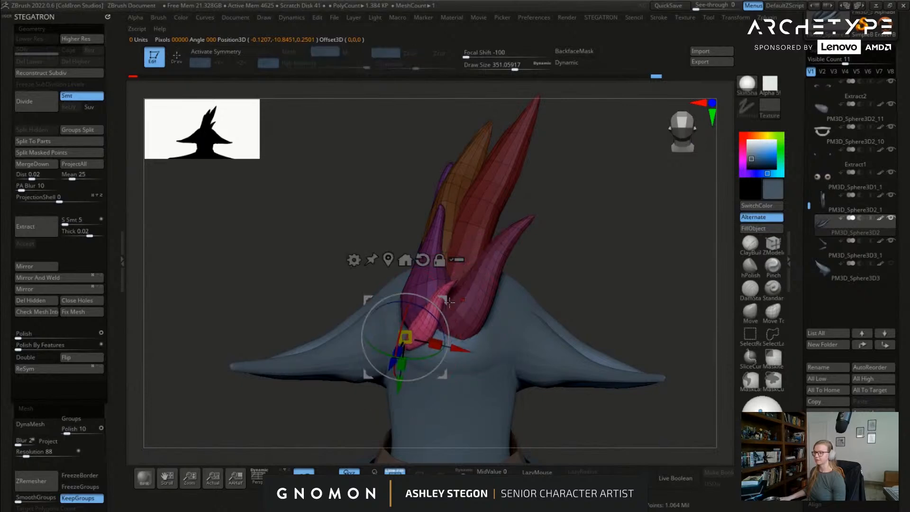
pyautogui.press('q')
pyautogui.moveTo(456, 301)
pyautogui.mouseDown()
pyautogui.moveTo(448, 323)
pyautogui.moveTo(480, 336)
pyautogui.mouseUp()
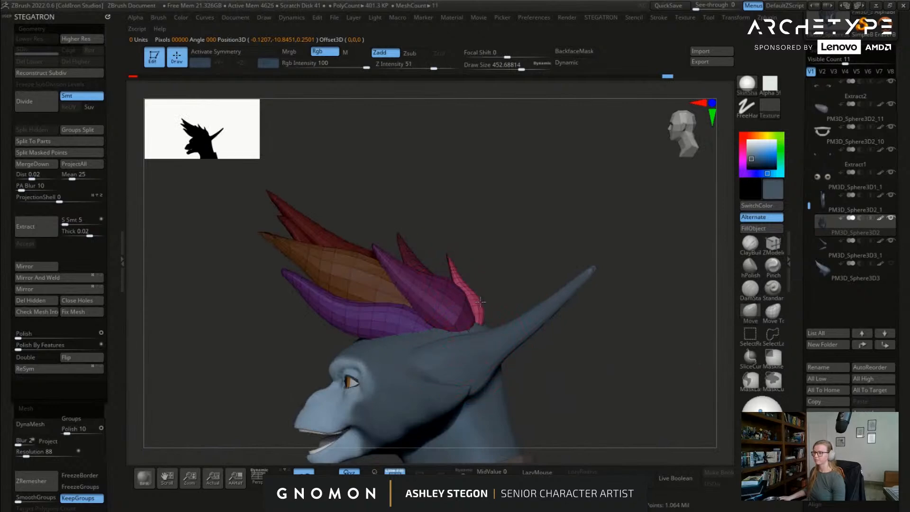
# Step: Pick a sculpting brush with Z intensity 10 and turn off the polygroup wireframe on the spikes
pyautogui.moveTo(317, 198)
pyautogui.mouseDown()
pyautogui.moveTo(468, 231)
pyautogui.moveTo(521, 266)
pyautogui.moveTo(454, 268)
pyautogui.moveTo(451, 259)
pyautogui.mouseUp()
pyautogui.press('b')
pyautogui.click(454, 268)
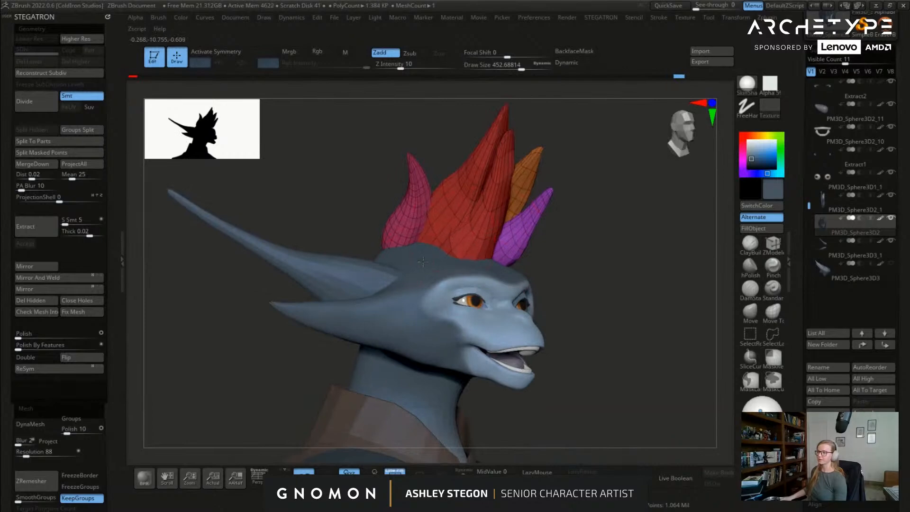
pyautogui.hotkey('shift', 'f')
pyautogui.moveTo(469, 259); pyautogui.dragTo(461, 213, button='right')
pyautogui.moveTo(416, 261); pyautogui.dragTo(650, 304, button='right')
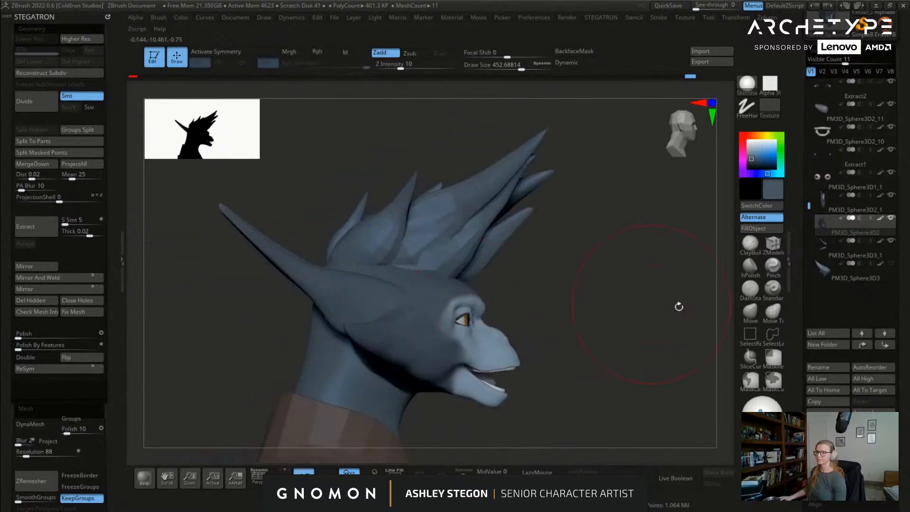
# Step: Turn on dynamic subdivision for the hair spikes and inspect the smoothed crest from both sides
pyautogui.press('d')
pyautogui.moveTo(416, 287); pyautogui.dragTo(360, 280, button='right')
pyautogui.moveTo(517, 284); pyautogui.dragTo(465, 267, button='right')
pyautogui.moveTo(395, 183)
pyautogui.mouseDown(button='right')
pyautogui.moveTo(473, 219)
pyautogui.moveTo(434, 251)
pyautogui.moveTo(407, 175)
pyautogui.mouseUp(button='right')
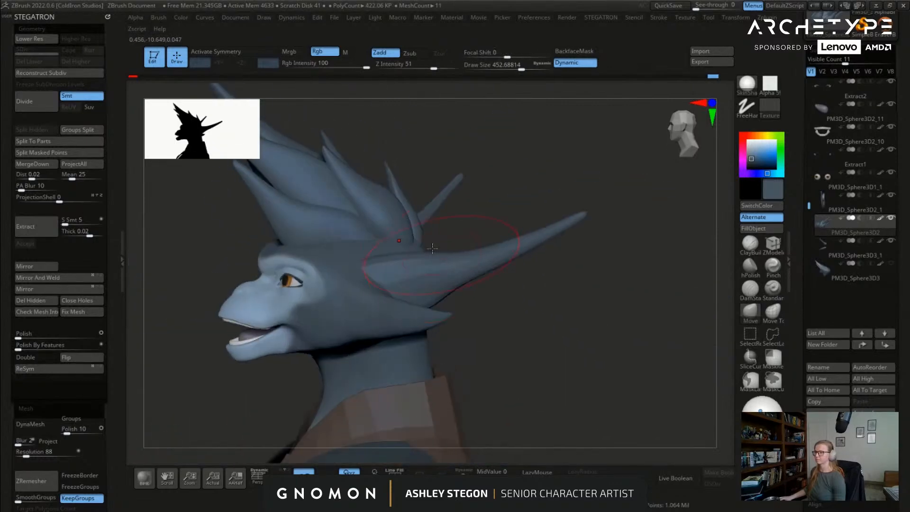
pyautogui.keyDown('alt'); pyautogui.moveTo(408, 230); pyautogui.dragTo(526, 260, button='right'); pyautogui.keyUp('alt')
# Step: Set up the ClayBuildup brush with a draw size of about 234 near the bases of the side spikes
pyautogui.click(746, 244)
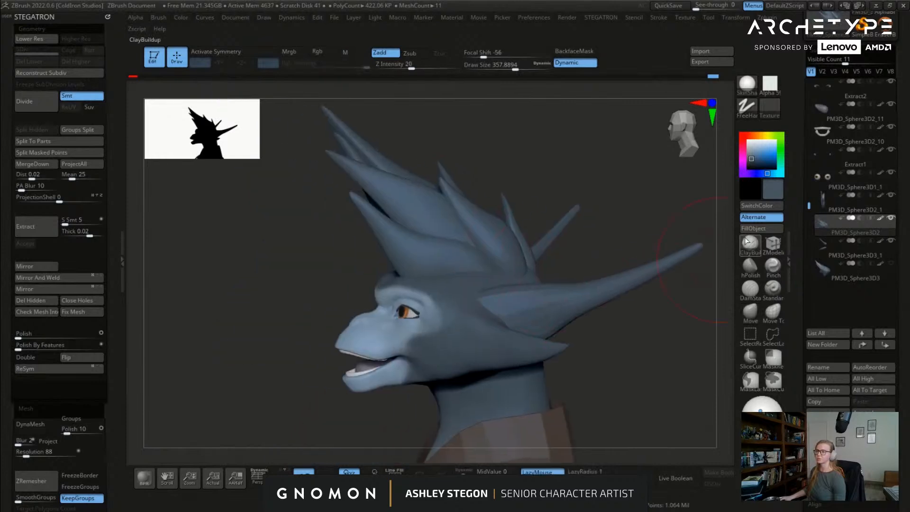
pyautogui.press('s')
pyautogui.moveTo(477, 260); pyautogui.dragTo(467, 260)
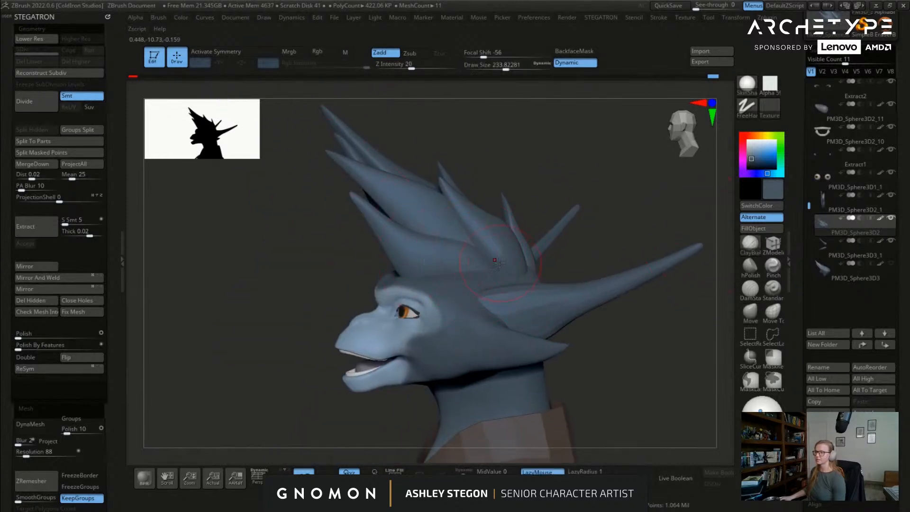
pyautogui.moveTo(495, 246); pyautogui.dragTo(460, 246, button='right')
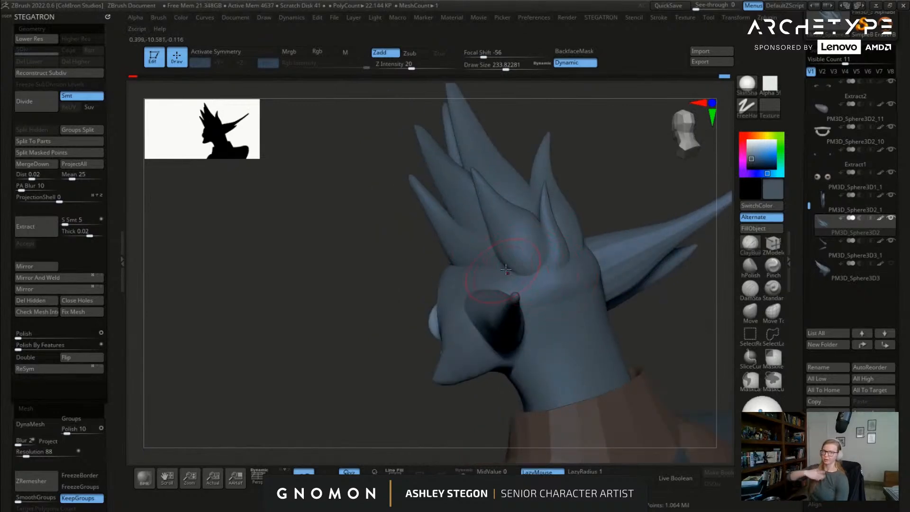
pyautogui.moveTo(503, 228); pyautogui.dragTo(529, 246, button='right')
# Step: Enlarge the silhouette thumbnail to 512 and pull the lower front spike's tip upward with the Move Topological brush
pyautogui.moveTo(258, 157); pyautogui.dragTo(387, 224)
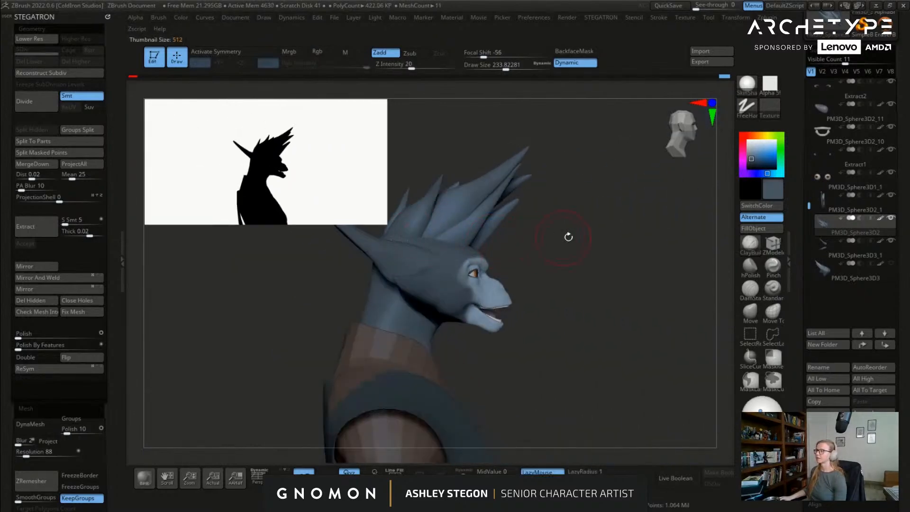
pyautogui.keyDown('alt'); pyautogui.moveTo(554, 238); pyautogui.dragTo(595, 243, button='right'); pyautogui.keyUp('alt')
pyautogui.click(774, 303)
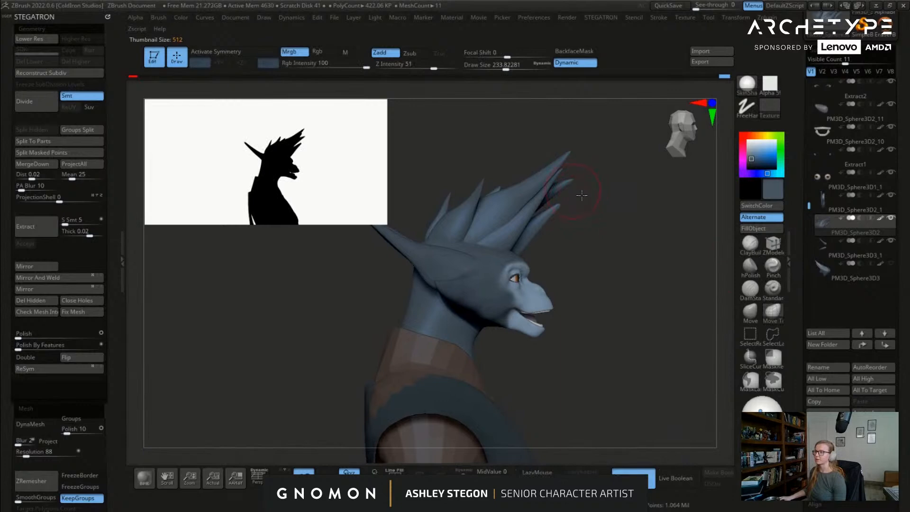
pyautogui.keyDown('ctrl'); pyautogui.moveTo(581, 194); pyautogui.dragTo(599, 196, button='right'); pyautogui.keyUp('ctrl')
pyautogui.press('s')
pyautogui.moveTo(599, 197); pyautogui.dragTo(610, 197)
pyautogui.keyDown('alt'); pyautogui.moveTo(598, 185); pyautogui.dragTo(575, 234, button='right'); pyautogui.keyUp('alt')
pyautogui.moveTo(547, 274)
pyautogui.mouseDown()
pyautogui.moveTo(530, 265)
pyautogui.moveTo(570, 257)
pyautogui.moveTo(576, 241)
pyautogui.moveTo(564, 244)
pyautogui.mouseUp()
# Step: Switch to the Pinch brush with a draw size of about 108 at the front spike tips
pyautogui.press('s')
pyautogui.press('s')
pyautogui.click(772, 266)
pyautogui.moveTo(559, 245); pyautogui.dragTo(575, 237, button='right')
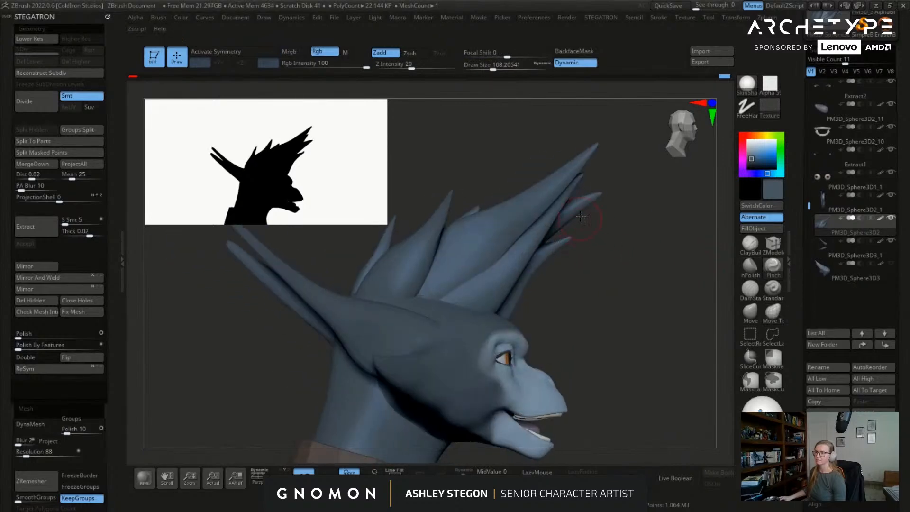
# Step: Pull the middle front spike's tip up toward the top spike with a draw size of about 611
pyautogui.moveTo(636, 193)
pyautogui.mouseDown(button='right')
pyautogui.moveTo(670, 229)
pyautogui.moveTo(595, 254)
pyautogui.moveTo(590, 223)
pyautogui.moveTo(546, 248)
pyautogui.moveTo(575, 247)
pyautogui.mouseUp(button='right')
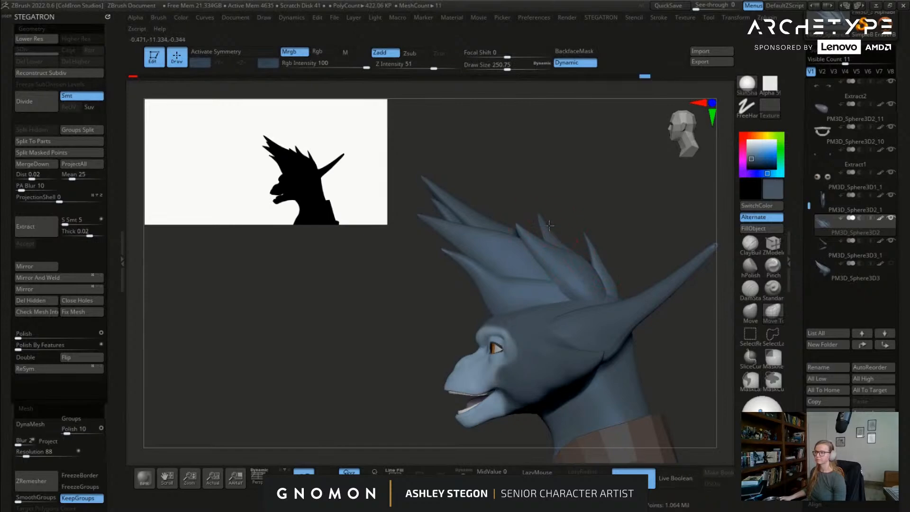
pyautogui.press('s')
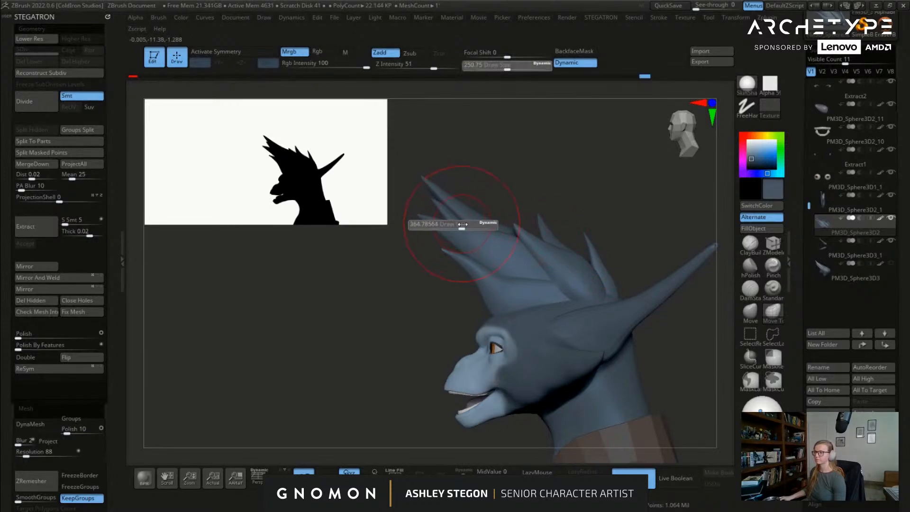
pyautogui.press('s')
pyautogui.moveTo(416, 227); pyautogui.dragTo(421, 218)
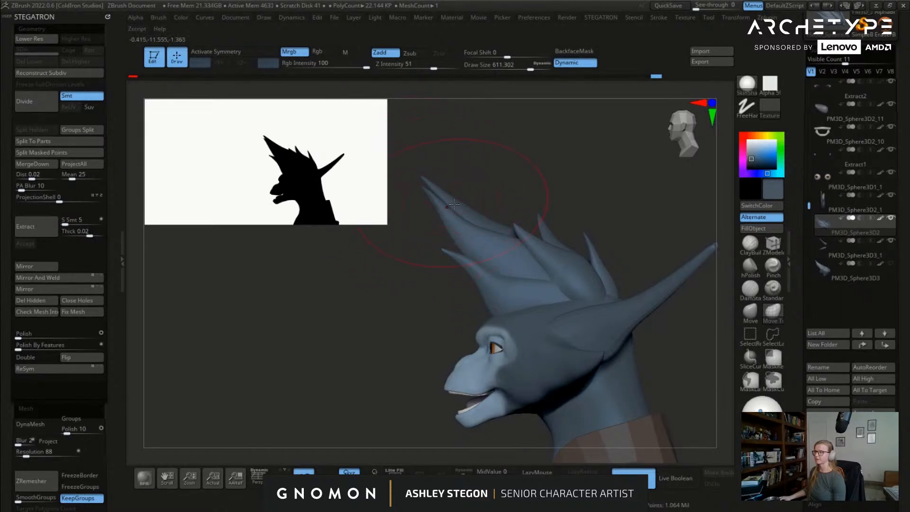
# Step: Nudge the lowest front spike's tip outward with the draw size reduced to about 324
pyautogui.press('s')
pyautogui.press('s')
pyautogui.moveTo(496, 286); pyautogui.dragTo(478, 285)
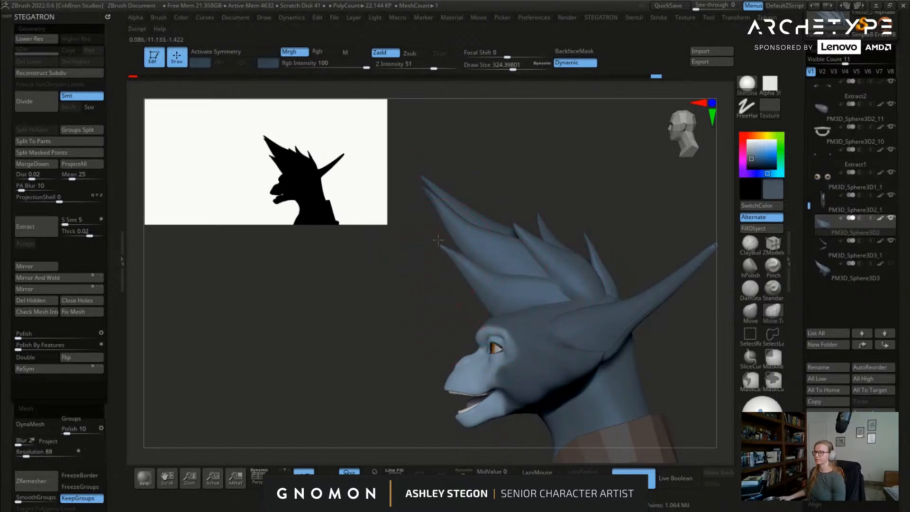
# Step: Reshape and smooth the narrow front hair spikes so they read separately, with the draw size between about 358 and 445
pyautogui.moveTo(504, 297)
pyautogui.mouseDown(button='right')
pyautogui.moveTo(526, 293)
pyautogui.moveTo(538, 314)
pyautogui.moveTo(517, 315)
pyautogui.moveTo(530, 302)
pyautogui.moveTo(533, 258)
pyautogui.moveTo(515, 256)
pyautogui.mouseUp(button='right')
pyautogui.press('s')
pyautogui.moveTo(515, 257); pyautogui.dragTo(524, 257)
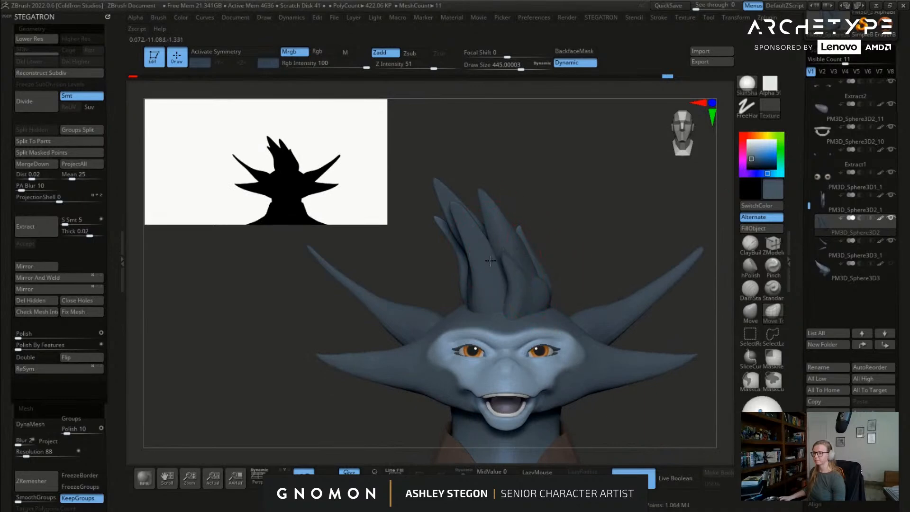
pyautogui.moveTo(502, 257); pyautogui.dragTo(501, 252, button='right')
pyautogui.press('s')
pyautogui.moveTo(501, 252); pyautogui.dragTo(496, 252)
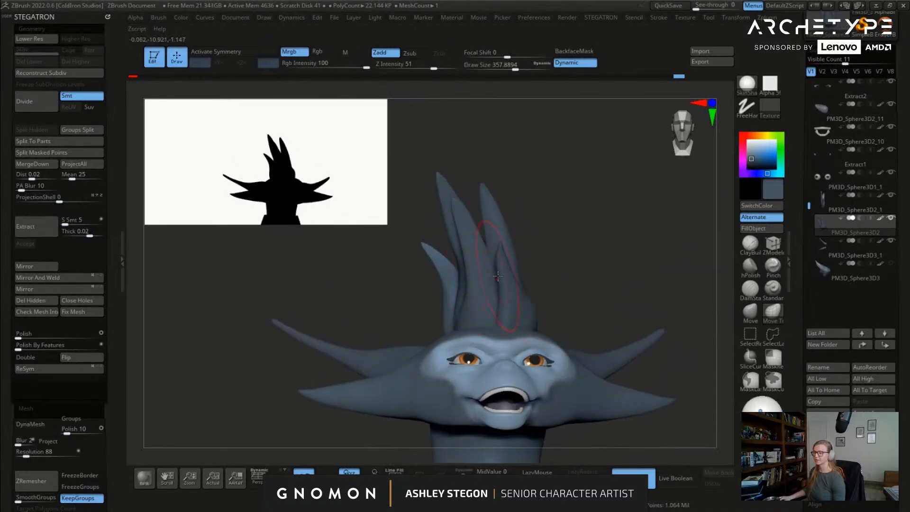
pyautogui.press('s')
pyautogui.moveTo(454, 221); pyautogui.dragTo(457, 221)
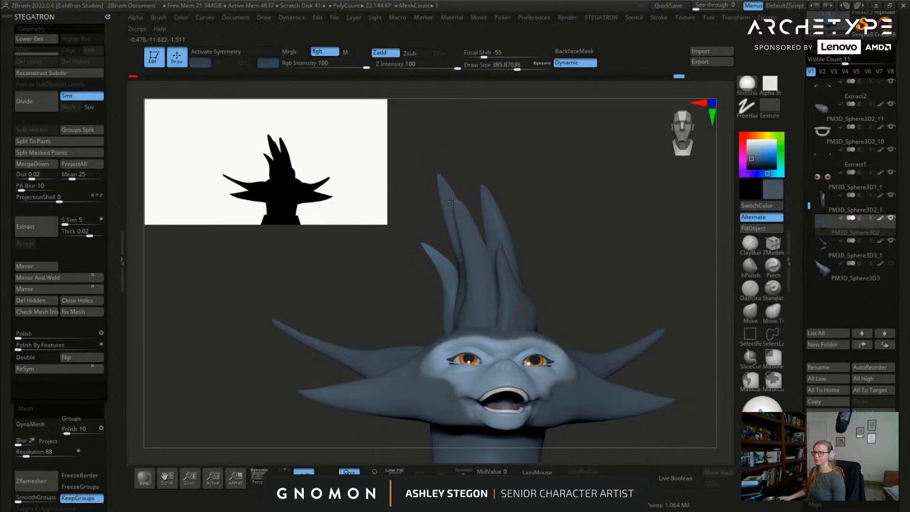
# Step: Adjust the tips of the tall front spikes with a draw size of about 620
pyautogui.moveTo(457, 200); pyautogui.dragTo(451, 199, button='right')
pyautogui.press('s')
pyautogui.moveTo(451, 199); pyautogui.dragTo(449, 186)
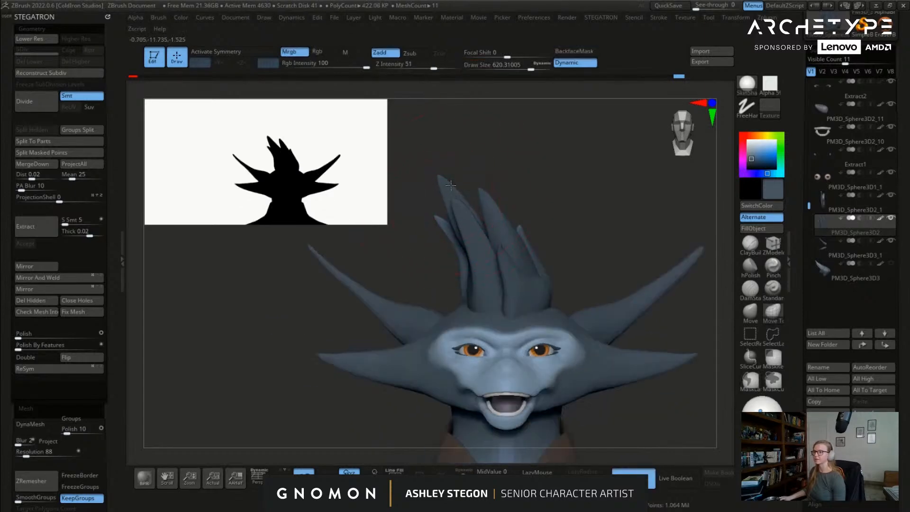
pyautogui.moveTo(451, 177)
pyautogui.mouseDown(button='right')
pyautogui.moveTo(505, 201)
pyautogui.moveTo(495, 195)
pyautogui.mouseUp(button='right')
pyautogui.moveTo(478, 227)
pyautogui.mouseDown(button='right')
pyautogui.moveTo(468, 262)
pyautogui.moveTo(489, 277)
pyautogui.mouseUp(button='right')
# Step: Refine the crest spikes from behind, reducing the draw size from about 517 to about 386
pyautogui.press('s')
pyautogui.press('s')
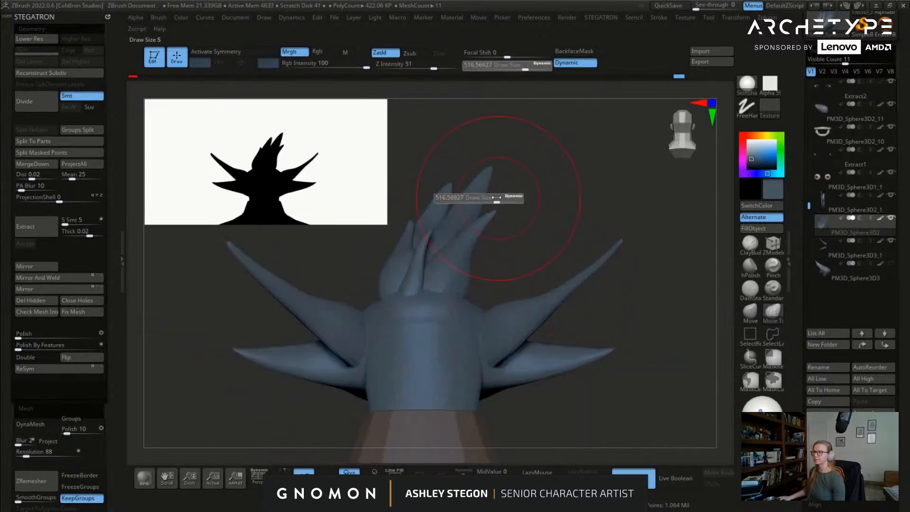
pyautogui.moveTo(493, 198); pyautogui.dragTo(483, 198)
pyautogui.press('s')
pyautogui.moveTo(525, 223); pyautogui.dragTo(514, 222)
pyautogui.moveTo(514, 222)
pyautogui.mouseDown(button='right')
pyautogui.moveTo(520, 251)
pyautogui.moveTo(497, 258)
pyautogui.mouseUp(button='right')
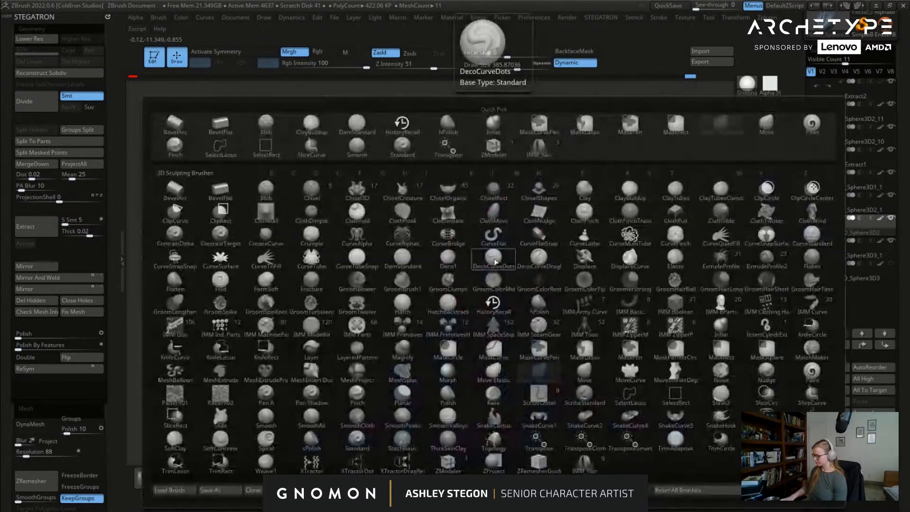
# Step: Thicken and smooth the short side spike at the rear of the crest with a low-intensity brush, and undo the last stroke
pyautogui.press('b')
pyautogui.click(491, 256)
pyautogui.press('s')
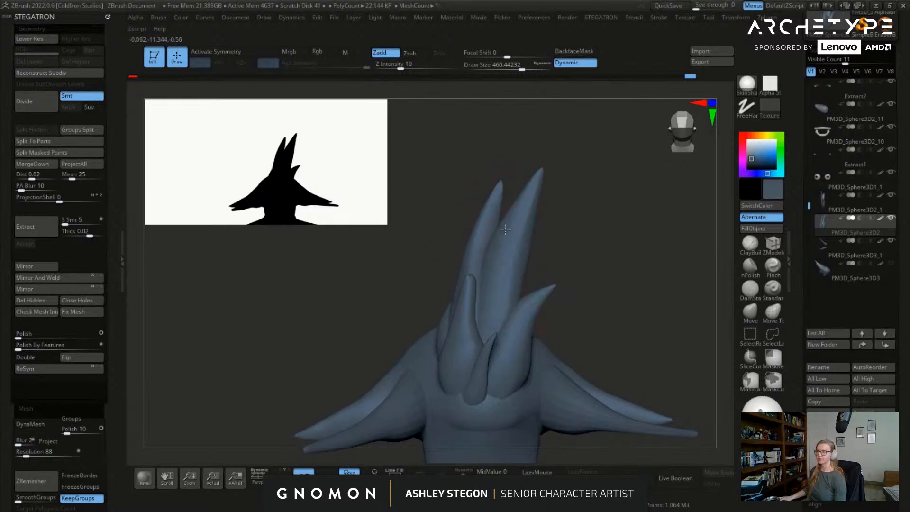
pyautogui.moveTo(494, 213); pyautogui.dragTo(489, 215)
pyautogui.moveTo(412, 267); pyautogui.dragTo(461, 280, button='right')
pyautogui.press('s')
pyautogui.click(463, 291)
pyautogui.keyDown('shift'); pyautogui.moveTo(485, 304); pyautogui.dragTo(482, 286); pyautogui.keyUp('shift')
pyautogui.press('s')
pyautogui.click(473, 301)
pyautogui.hotkey('ctrl', 'z')
# Step: Pull the short rear side spike's tip into a point using Move Topological with draw sizes of about 145 and 305
pyautogui.click(772, 313)
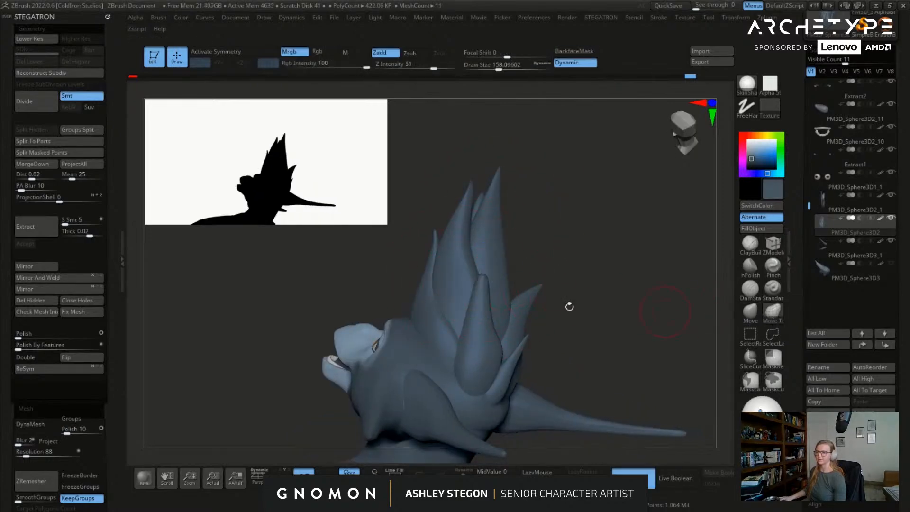
pyautogui.moveTo(511, 296); pyautogui.dragTo(481, 288, button='right')
pyautogui.press('s')
pyautogui.click(480, 280)
pyautogui.press('s')
pyautogui.click(477, 279)
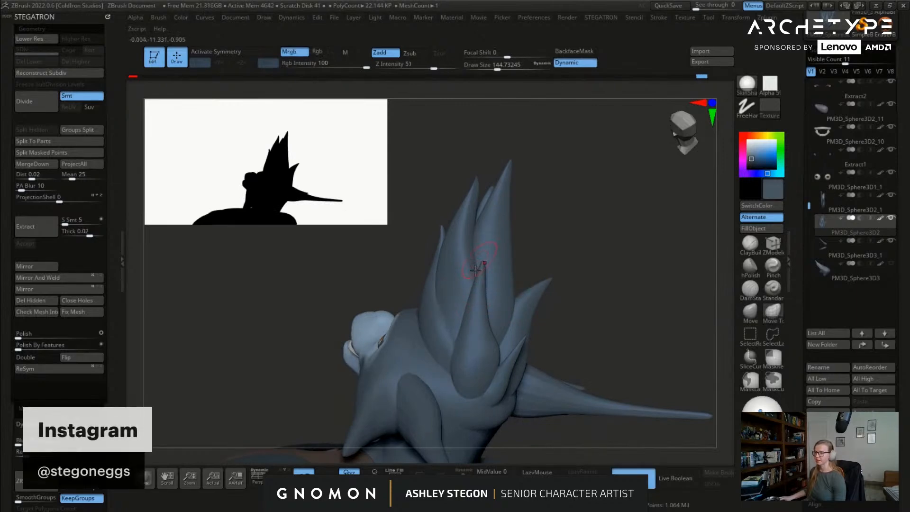
pyautogui.moveTo(482, 285)
pyautogui.mouseDown(button='right')
pyautogui.moveTo(514, 215)
pyautogui.moveTo(469, 249)
pyautogui.moveTo(394, 260)
pyautogui.mouseUp(button='right')
pyautogui.press('s')
pyautogui.click(473, 250)
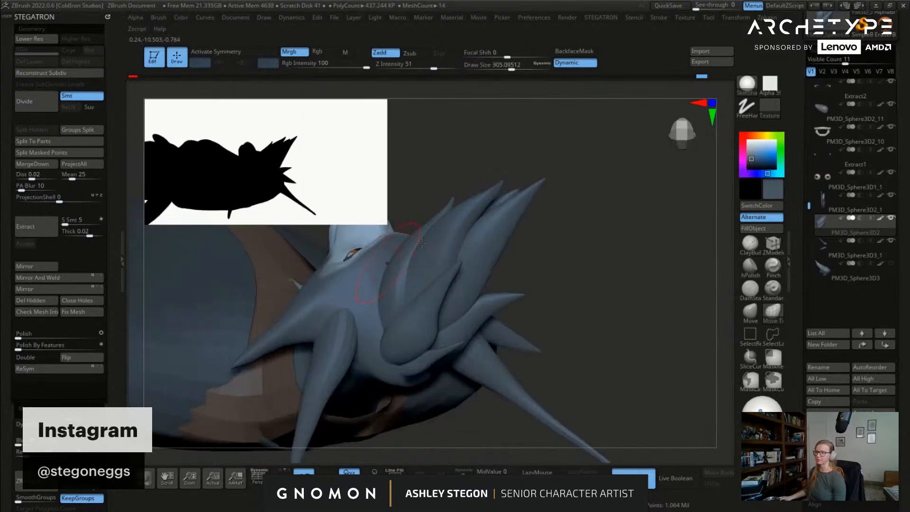
# Step: Select the pointed shoulder vest and recolor it orange
pyautogui.moveTo(522, 284); pyautogui.dragTo(564, 339, button='right')
pyautogui.keyDown('alt'); pyautogui.moveTo(564, 339); pyautogui.dragTo(528, 189, button='right'); pyautogui.keyUp('alt')
pyautogui.keyDown('alt'); pyautogui.moveTo(590, 269); pyautogui.dragTo(628, 297, button='right'); pyautogui.keyUp('alt')
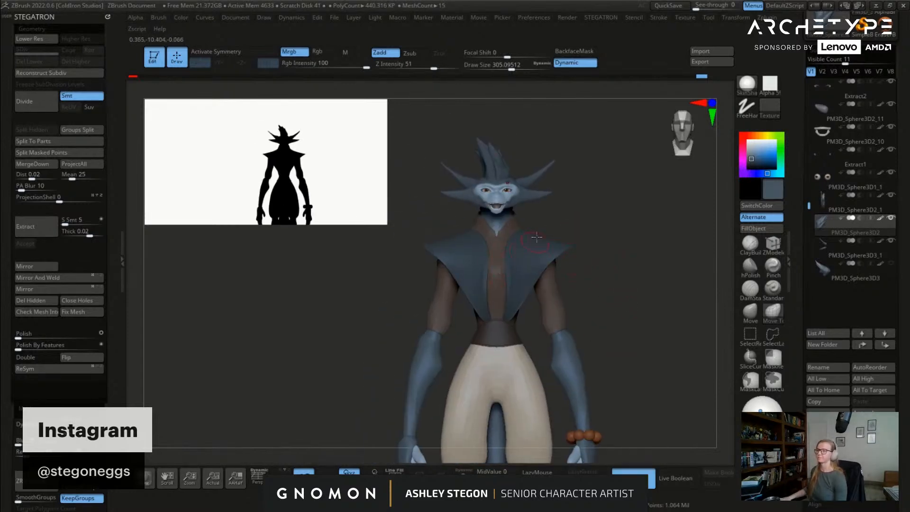
pyautogui.keyDown('ctrl'); pyautogui.moveTo(541, 249); pyautogui.dragTo(565, 293, button='right'); pyautogui.keyUp('ctrl')
pyautogui.keyDown('alt'); pyautogui.click(592, 282); pyautogui.keyUp('alt')
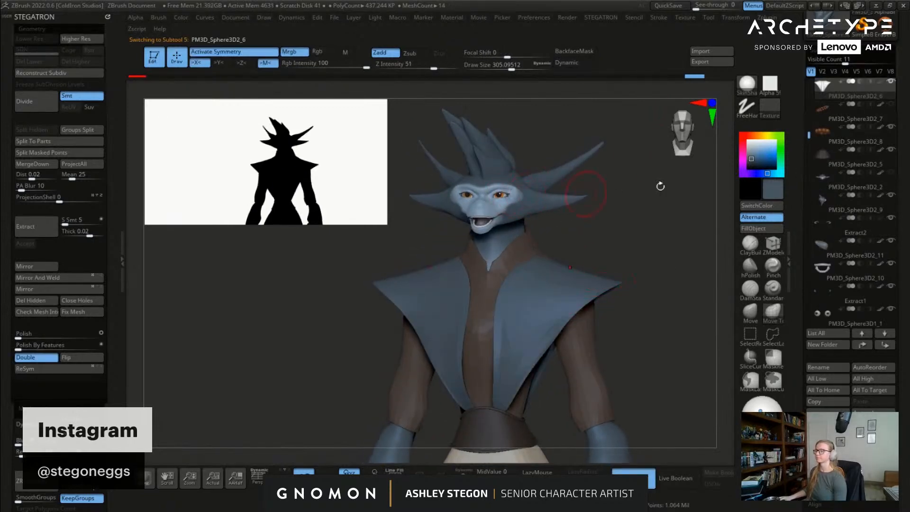
pyautogui.click(767, 159)
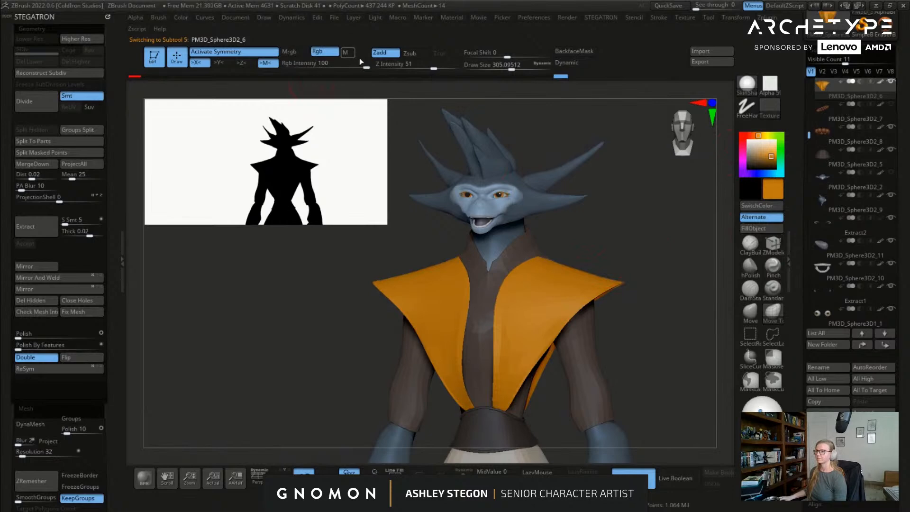
# Step: Turn on the polygon wireframe display for the vest and switch to the Move Topological brush
pyautogui.keyDown('alt'); pyautogui.moveTo(633, 276); pyautogui.dragTo(632, 207); pyautogui.keyUp('alt')
pyautogui.moveTo(614, 213); pyautogui.dragTo(651, 219)
pyautogui.hotkey('shift', 'f')
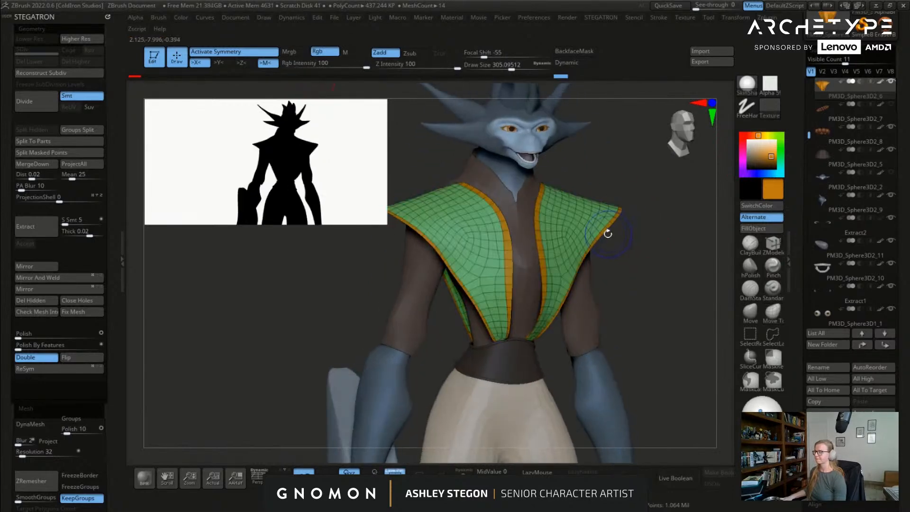
pyautogui.hotkey('shift', 'f')
pyautogui.press('b')
pyautogui.press('m')
pyautogui.press('t')
pyautogui.keyDown('ctrl'); pyautogui.moveTo(577, 248); pyautogui.dragTo(592, 251, button='right'); pyautogui.keyUp('ctrl')
pyautogui.moveTo(593, 251)
pyautogui.mouseDown(button='right')
pyautogui.moveTo(524, 250)
pyautogui.moveTo(576, 249)
pyautogui.moveTo(590, 230)
pyautogui.mouseUp(button='right')
pyautogui.hotkey('shift', 'f')
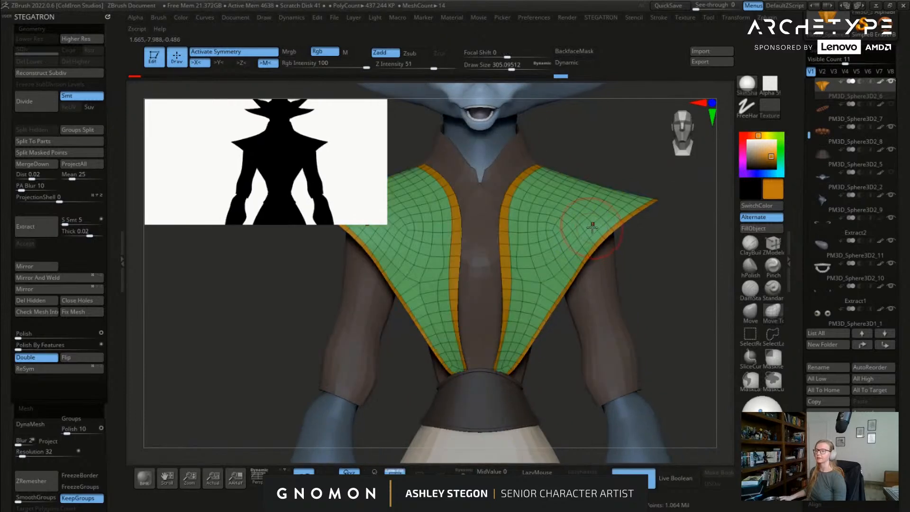
# Step: Switch to the ZModeler brush and ZRemesh the vest with the Half option and KeepGroups on
pyautogui.click(774, 245)
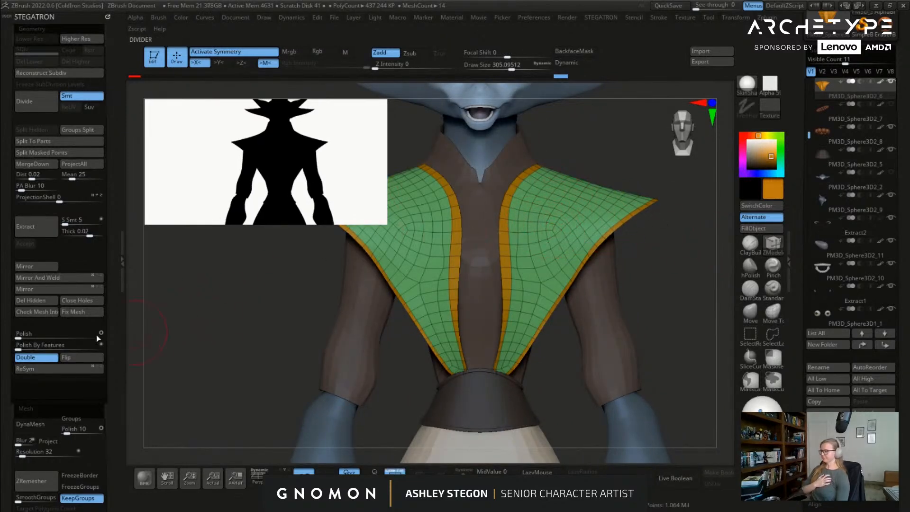
pyautogui.click(116, 326)
pyautogui.scroll(-5, 69, 323)
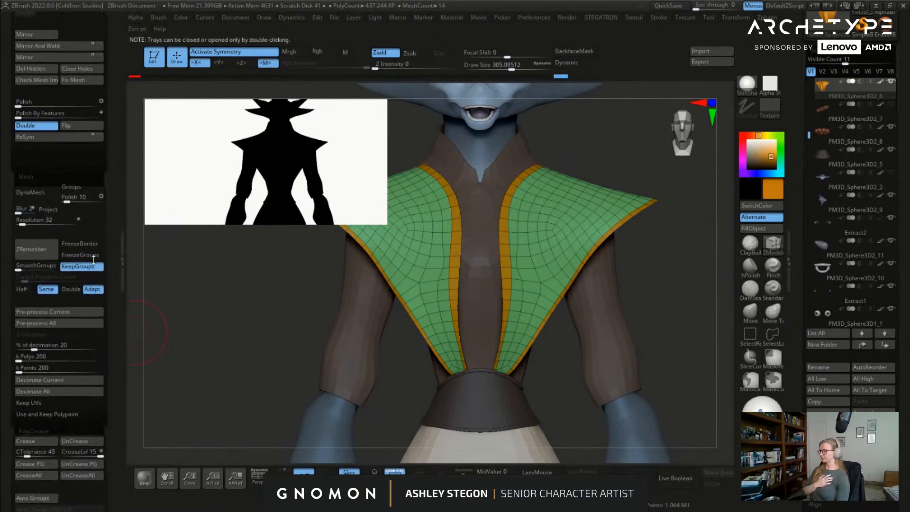
pyautogui.click(19, 294)
pyautogui.click(46, 261)
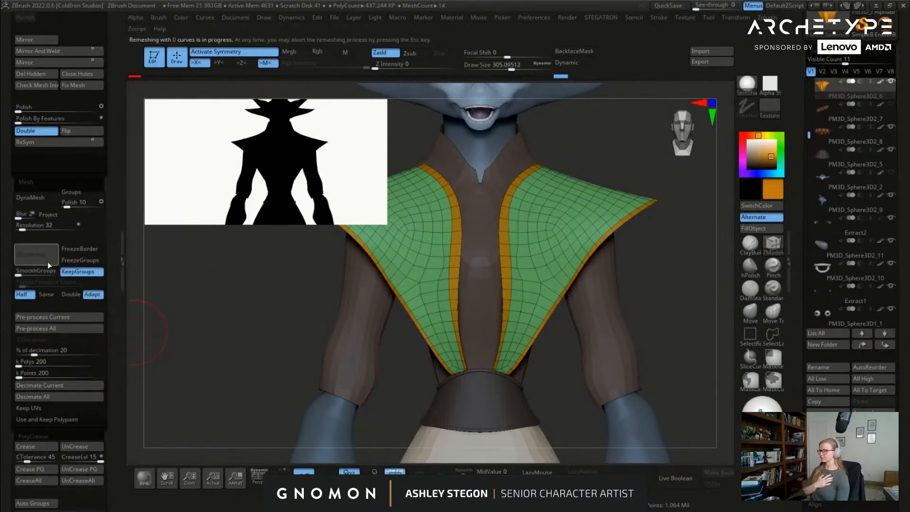
# Step: Set the ZModeler edge action to Slide with complete edge loops and slide the loops along the vest's front trim
pyautogui.moveTo(543, 284); pyautogui.dragTo(635, 271, button='right')
pyautogui.click(768, 241)
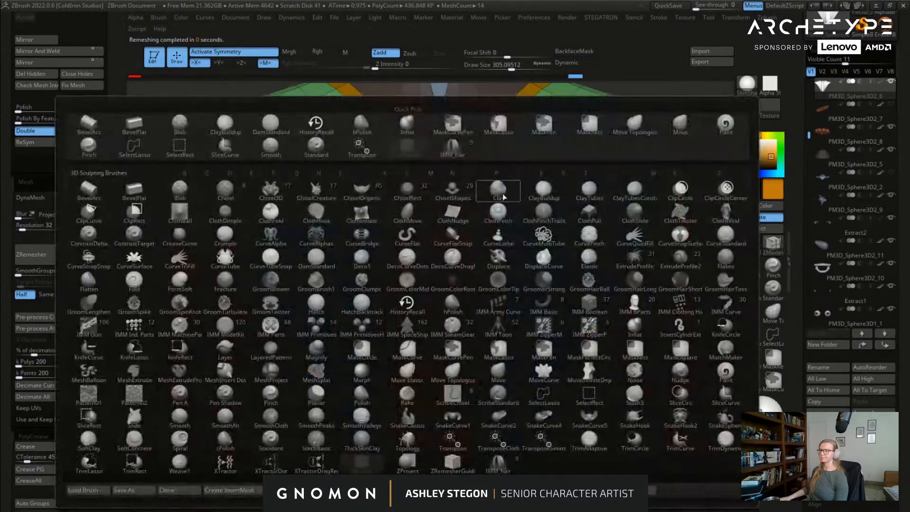
pyautogui.press('space')
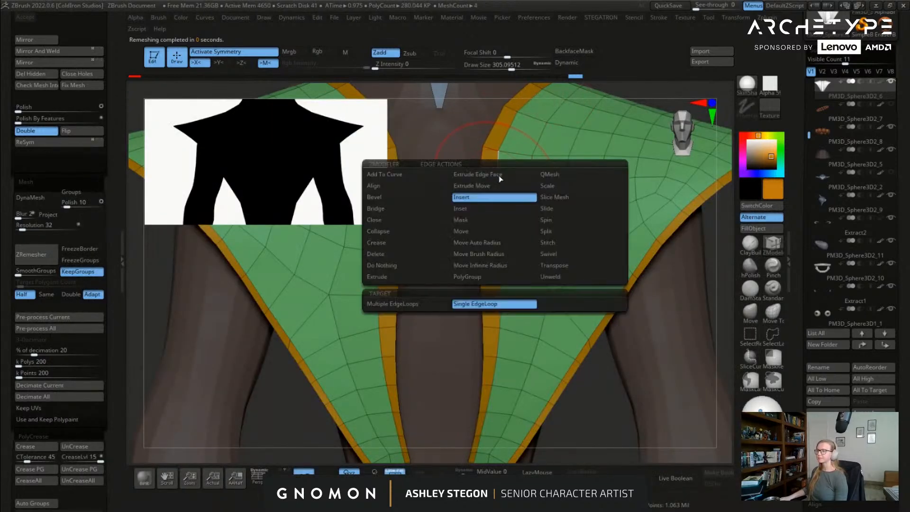
pyautogui.click(550, 208)
pyautogui.click(465, 306)
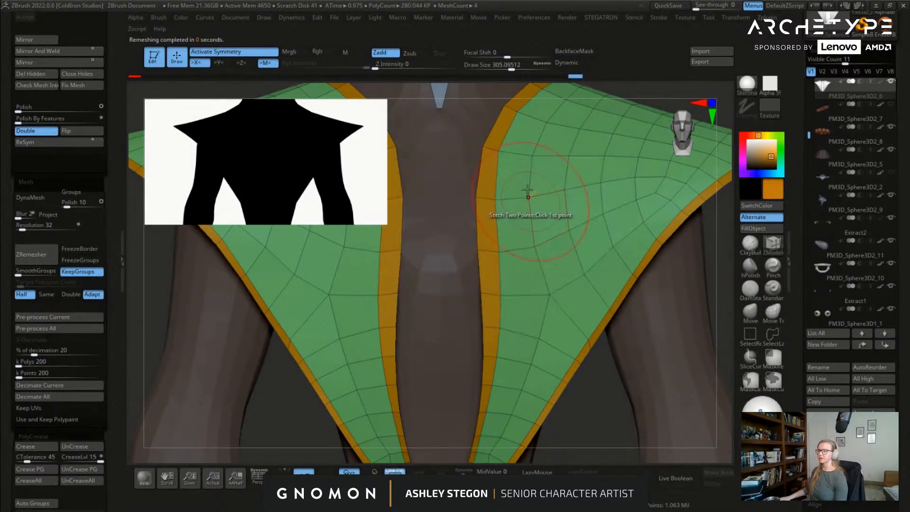
pyautogui.moveTo(493, 182)
pyautogui.mouseDown()
pyautogui.moveTo(515, 181)
pyautogui.moveTo(498, 183)
pyautogui.mouseUp()
pyautogui.keyDown('alt'); pyautogui.moveTo(510, 198); pyautogui.dragTo(468, 98, button='right'); pyautogui.keyUp('alt')
pyautogui.moveTo(558, 223); pyautogui.dragTo(538, 215)
pyautogui.moveTo(535, 214); pyautogui.dragTo(599, 258, button='right')
pyautogui.moveTo(599, 258); pyautogui.dragTo(599, 253)
pyautogui.moveTo(604, 246); pyautogui.dragTo(571, 213, button='right')
# Step: Isolate the vest and set the ZModeler point action to slide points by brush radius, with a draw size of 112
pyautogui.click(463, 472)
pyautogui.moveTo(457, 316)
pyautogui.keyDown('alt'); pyautogui.mouseDown(button='right')
pyautogui.moveTo(540, 271)
pyautogui.moveTo(521, 358)
pyautogui.mouseUp(button='right'); pyautogui.keyUp('alt')
pyautogui.press('s')
pyautogui.moveTo(520, 357); pyautogui.dragTo(503, 356)
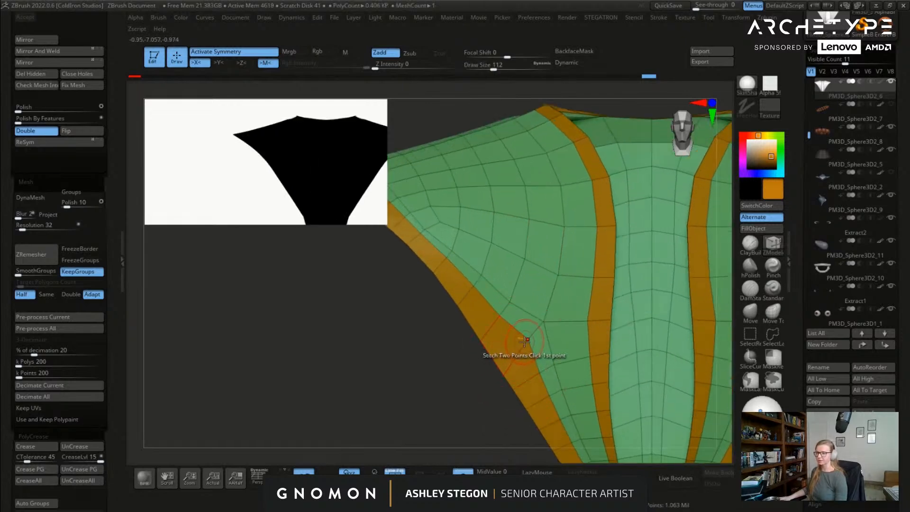
pyautogui.press('space')
pyautogui.click(576, 318)
pyautogui.keyDown('alt'); pyautogui.moveTo(545, 300); pyautogui.dragTo(604, 242, button='right'); pyautogui.keyUp('alt')
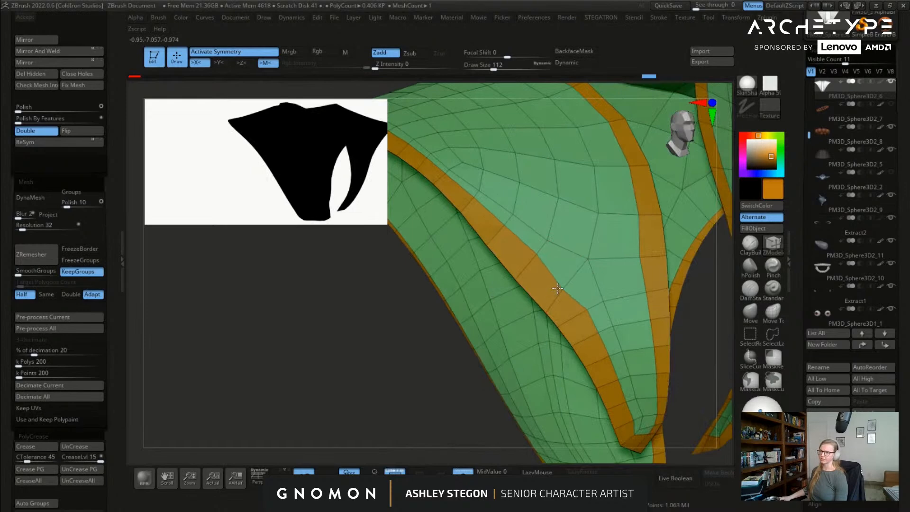
pyautogui.moveTo(529, 259); pyautogui.dragTo(509, 280, button='right')
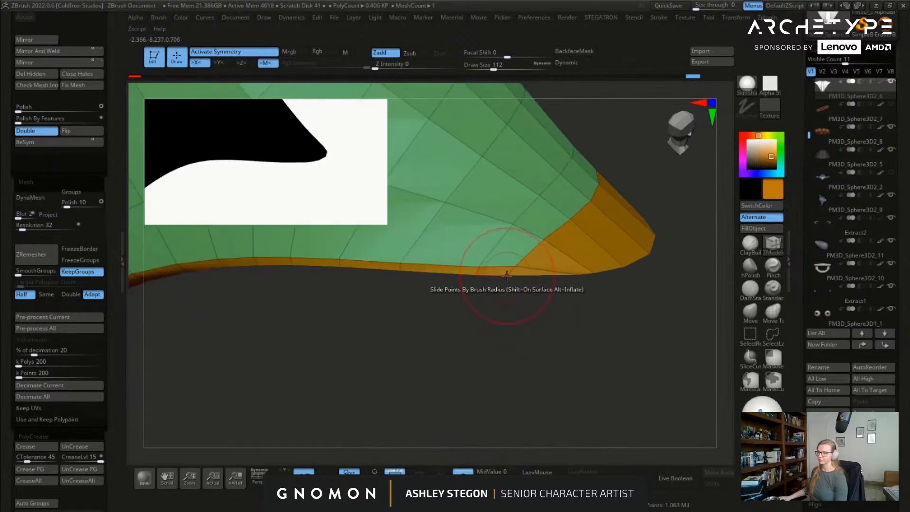
# Step: Set the ZModeler point action to Stitch and pull the border point beneath the shoulder tip outward with the Move brush
pyautogui.press('space')
pyautogui.click(549, 294)
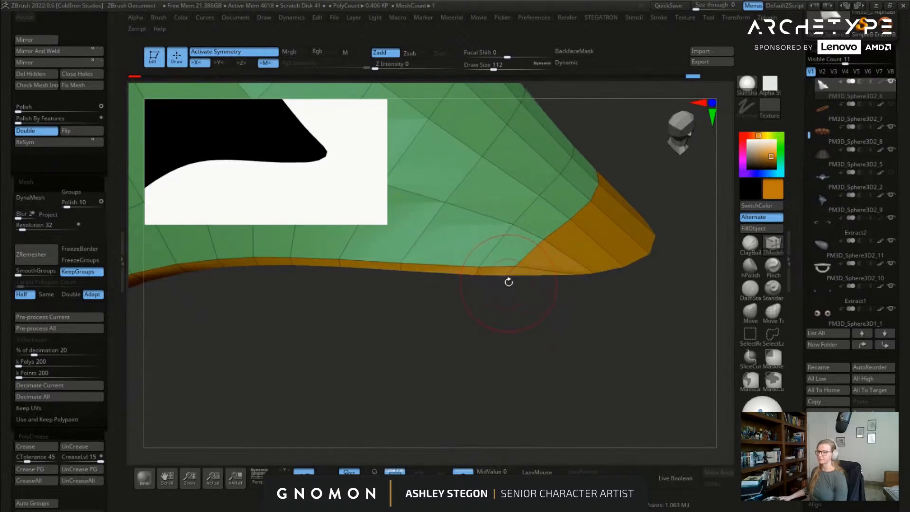
pyautogui.moveTo(507, 274); pyautogui.dragTo(507, 280, button='right')
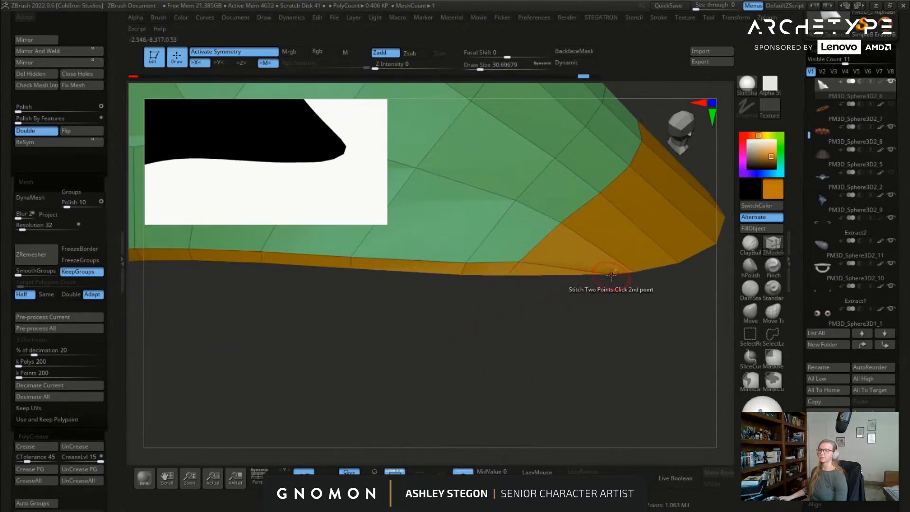
pyautogui.press('v')
pyautogui.moveTo(610, 272); pyautogui.dragTo(491, 310)
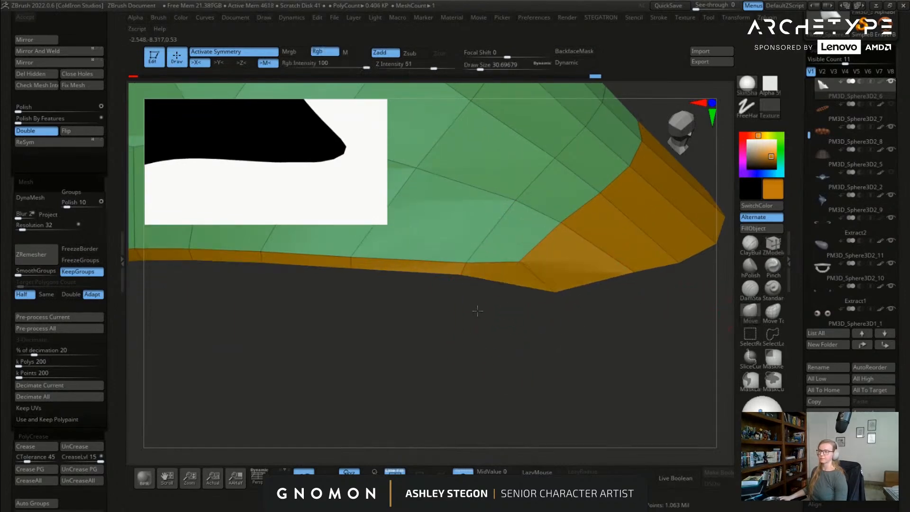
pyautogui.moveTo(461, 280); pyautogui.dragTo(775, 290)
# Step: Return to ZModeler, set its point action to Slide and slide the points near the shoulder tip
pyautogui.click(767, 251)
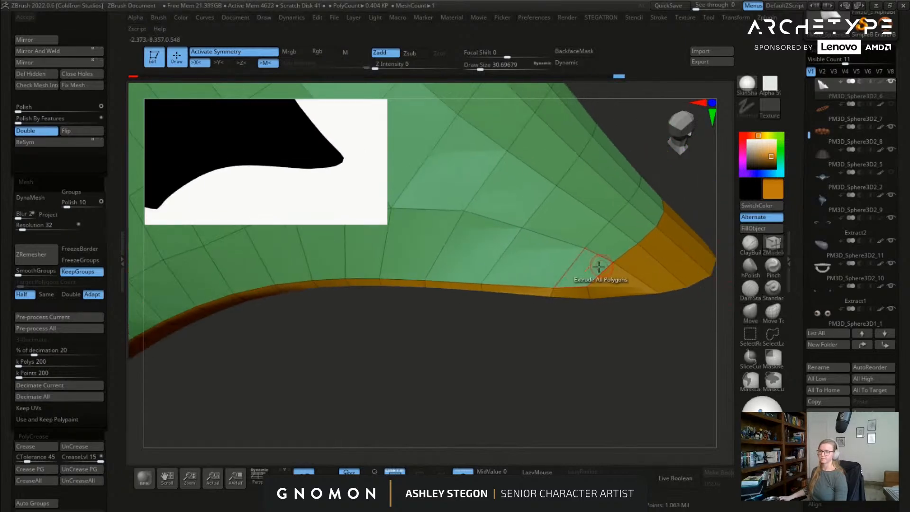
pyautogui.press('space')
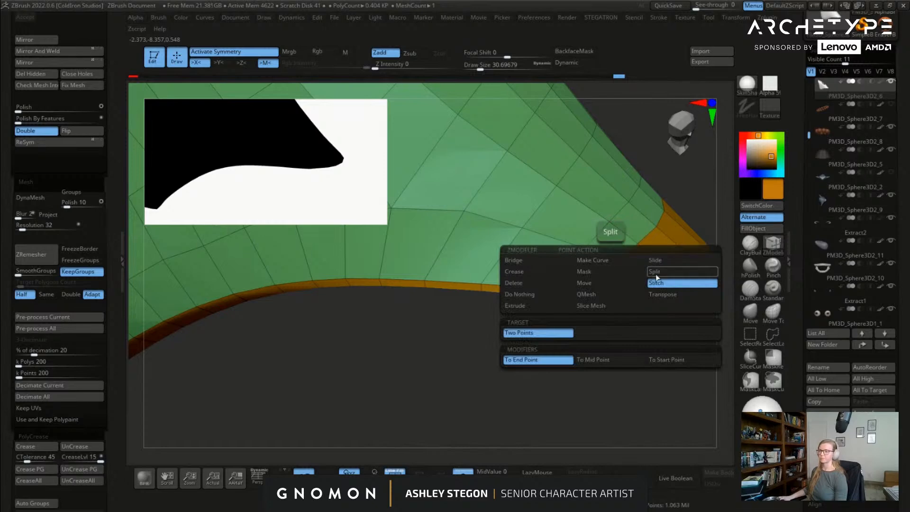
pyautogui.click(655, 260)
pyautogui.moveTo(656, 258); pyautogui.dragTo(619, 255, button='right')
pyautogui.moveTo(619, 255); pyautogui.dragTo(636, 263)
# Step: Mask the vest's interior, leaving the strips beside its trim unmasked
pyautogui.moveTo(636, 263)
pyautogui.keyDown('ctrl'); pyautogui.mouseDown(button='right')
pyautogui.moveTo(587, 248)
pyautogui.moveTo(600, 274)
pyautogui.moveTo(582, 273)
pyautogui.moveTo(652, 224)
pyautogui.moveTo(619, 258)
pyautogui.moveTo(617, 313)
pyautogui.mouseUp(button='right'); pyautogui.keyUp('ctrl')
pyautogui.moveTo(621, 331)
pyautogui.keyDown('ctrl'); pyautogui.mouseDown()
pyautogui.moveTo(657, 193)
pyautogui.moveTo(594, 331)
pyautogui.moveTo(461, 342)
pyautogui.moveTo(564, 407)
pyautogui.mouseUp(); pyautogui.keyUp('ctrl')
pyautogui.keyDown('ctrl'); pyautogui.moveTo(589, 239); pyautogui.dragTo(616, 284, button='right'); pyautogui.keyUp('ctrl')
pyautogui.keyDown('ctrl'); pyautogui.click(616, 284); pyautogui.keyUp('ctrl')
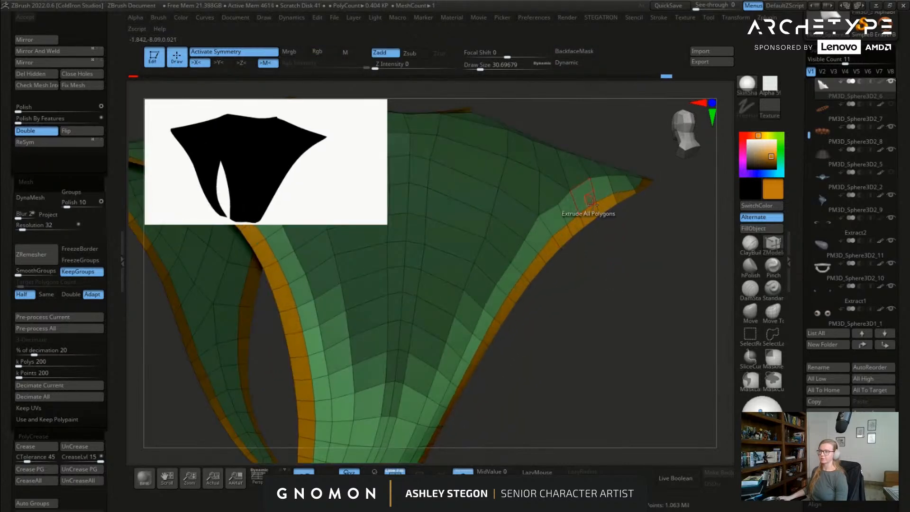
pyautogui.keyDown('shift'); pyautogui.moveTo(589, 200); pyautogui.dragTo(589, 204, button='right'); pyautogui.keyUp('shift')
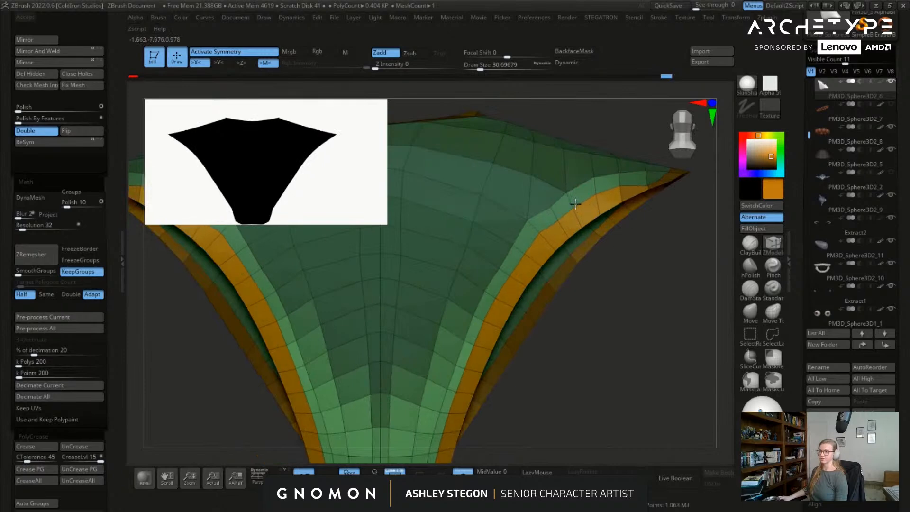
# Step: Slide the points and edge loops around the back of the shoulder tip, with a draw size of about 62
pyautogui.keyDown('ctrl'); pyautogui.moveTo(571, 261); pyautogui.dragTo(496, 228, button='right'); pyautogui.keyUp('ctrl')
pyautogui.keyDown('alt'); pyautogui.moveTo(563, 219); pyautogui.dragTo(522, 335, button='right'); pyautogui.keyUp('alt')
pyautogui.moveTo(537, 223); pyautogui.dragTo(543, 227)
pyautogui.moveTo(543, 227); pyautogui.dragTo(507, 300, button='right')
pyautogui.press('space')
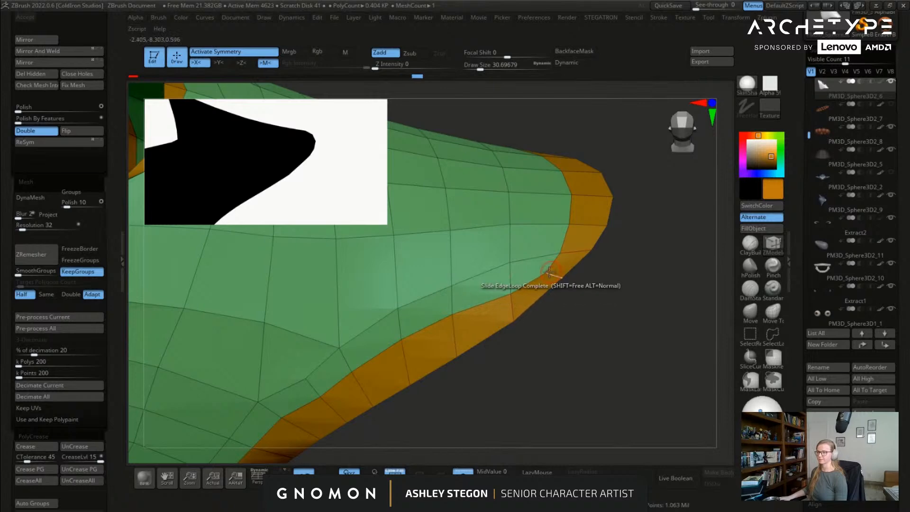
pyautogui.moveTo(575, 247); pyautogui.dragTo(589, 298, button='right')
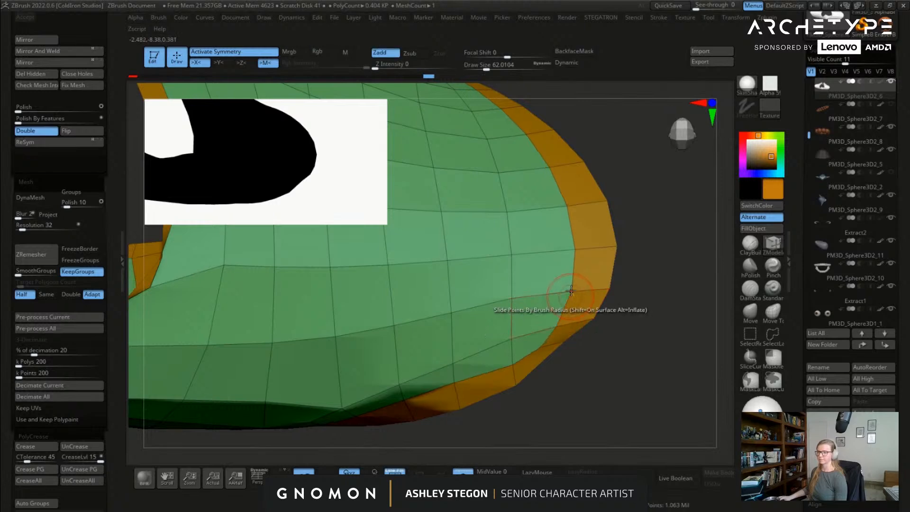
# Step: Mask the vest again, leaving the areas along the outer shoulder edges unmasked, with a draw size of about 140
pyautogui.moveTo(568, 206); pyautogui.dragTo(558, 233, button='right')
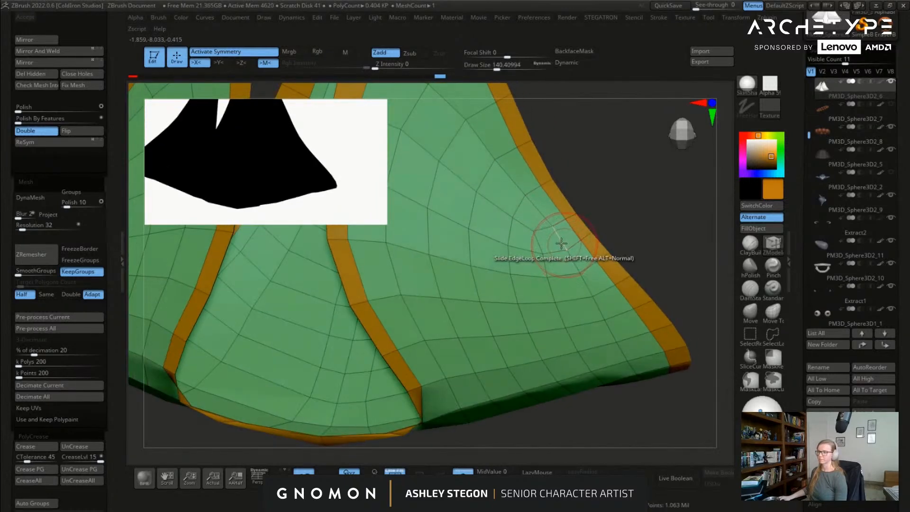
pyautogui.moveTo(565, 230)
pyautogui.mouseDown(button='right')
pyautogui.moveTo(603, 199)
pyautogui.moveTo(614, 250)
pyautogui.moveTo(601, 235)
pyautogui.mouseUp(button='right')
pyautogui.moveTo(618, 251)
pyautogui.keyDown('ctrl'); pyautogui.mouseDown()
pyautogui.moveTo(569, 170)
pyautogui.moveTo(474, 138)
pyautogui.moveTo(505, 223)
pyautogui.moveTo(556, 311)
pyautogui.moveTo(612, 361)
pyautogui.mouseUp(); pyautogui.keyUp('ctrl')
pyautogui.moveTo(598, 305)
pyautogui.mouseDown(button='right')
pyautogui.moveTo(571, 280)
pyautogui.moveTo(606, 245)
pyautogui.moveTo(543, 230)
pyautogui.mouseUp(button='right')
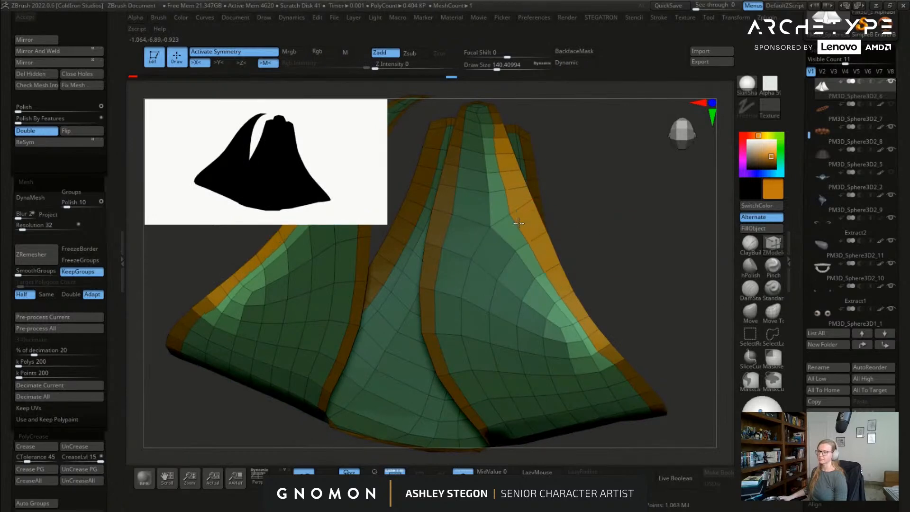
# Step: Slide the points along the outer shoulder trim and at the vest's pointed ends, using draw sizes of about 97 and 54
pyautogui.keyDown('ctrl'); pyautogui.moveTo(615, 233); pyautogui.dragTo(588, 374, button='right'); pyautogui.keyUp('ctrl')
pyautogui.press('s')
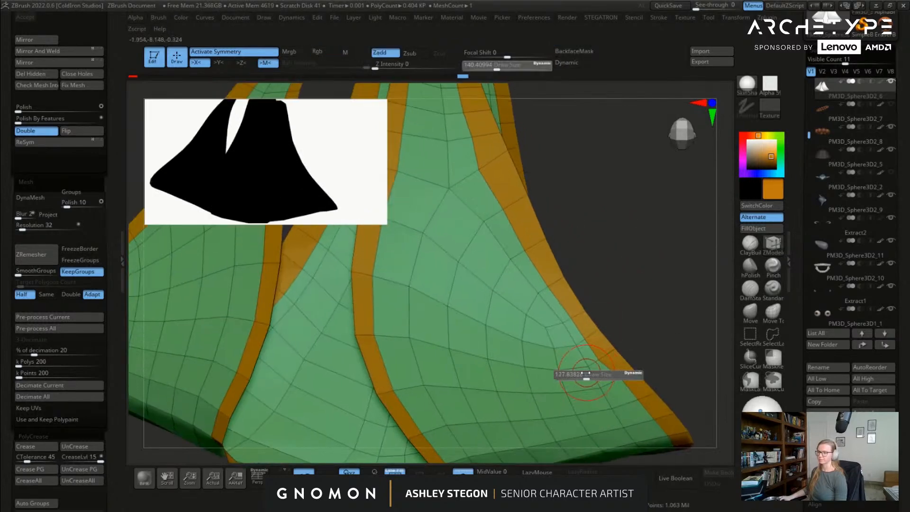
pyautogui.moveTo(584, 374); pyautogui.dragTo(600, 359)
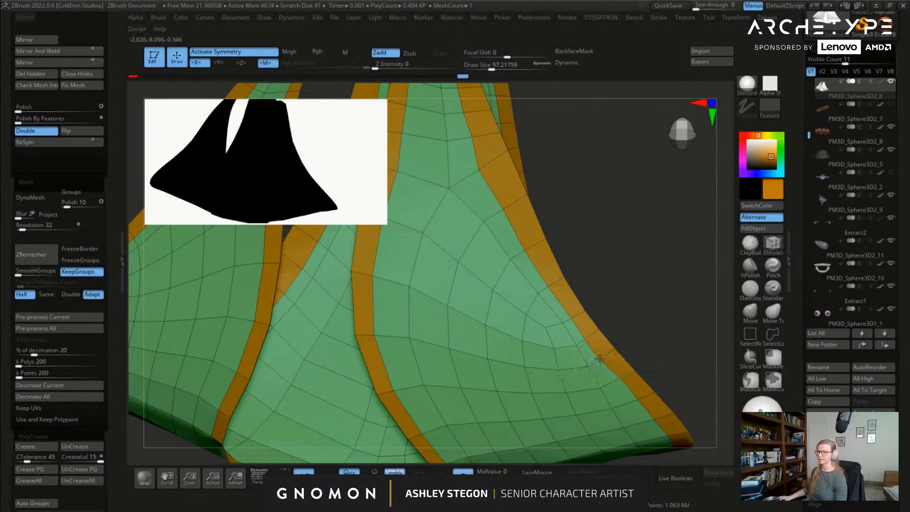
pyautogui.moveTo(586, 340)
pyautogui.mouseDown(button='right')
pyautogui.moveTo(505, 226)
pyautogui.moveTo(521, 223)
pyautogui.moveTo(508, 213)
pyautogui.moveTo(606, 237)
pyautogui.moveTo(520, 177)
pyautogui.moveTo(558, 189)
pyautogui.mouseUp(button='right')
pyautogui.keyDown('shift'); pyautogui.moveTo(507, 172); pyautogui.dragTo(511, 168, button='right'); pyautogui.keyUp('shift')
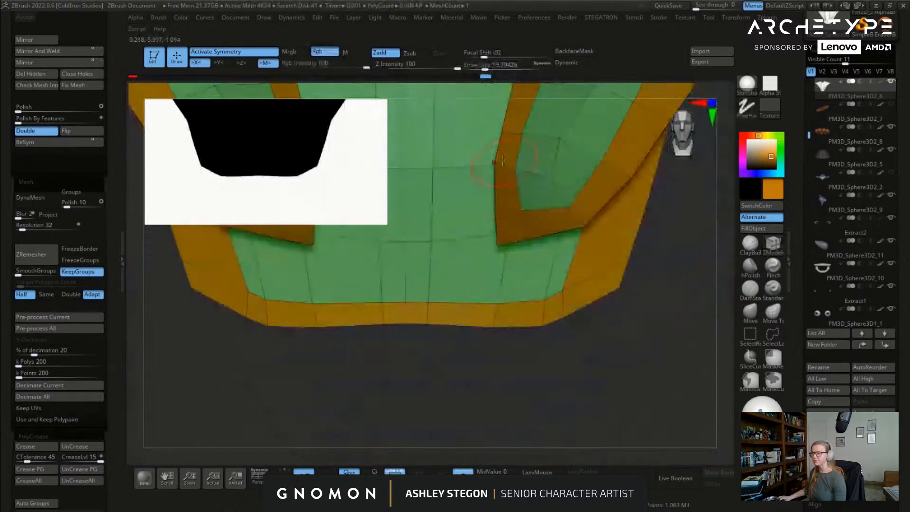
pyautogui.hotkey('ctrl', 'z')
pyautogui.hotkey('ctrl', 'shift', 'z')
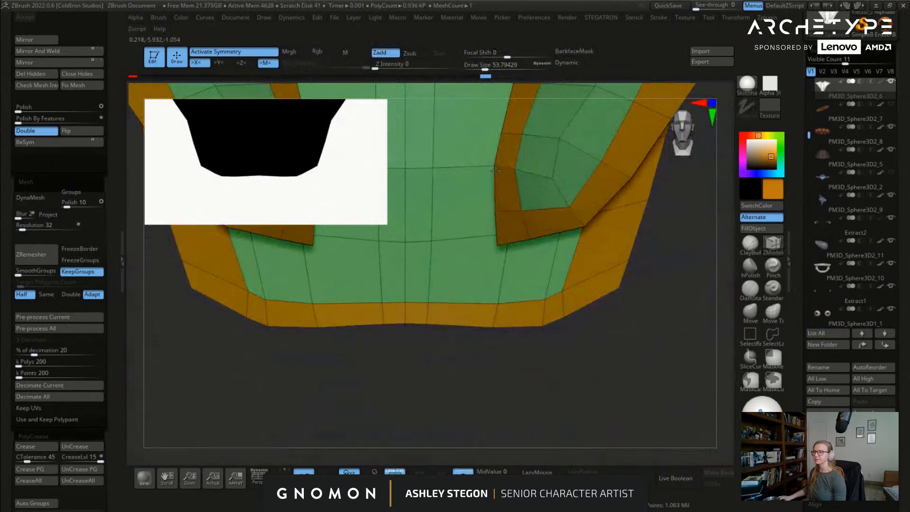
# Step: Show the full character again and reshape the vest's inner front trim with the Move brush, enlarging the draw size to about 202
pyautogui.moveTo(521, 169); pyautogui.dragTo(538, 359, button='right')
pyautogui.click(523, 284)
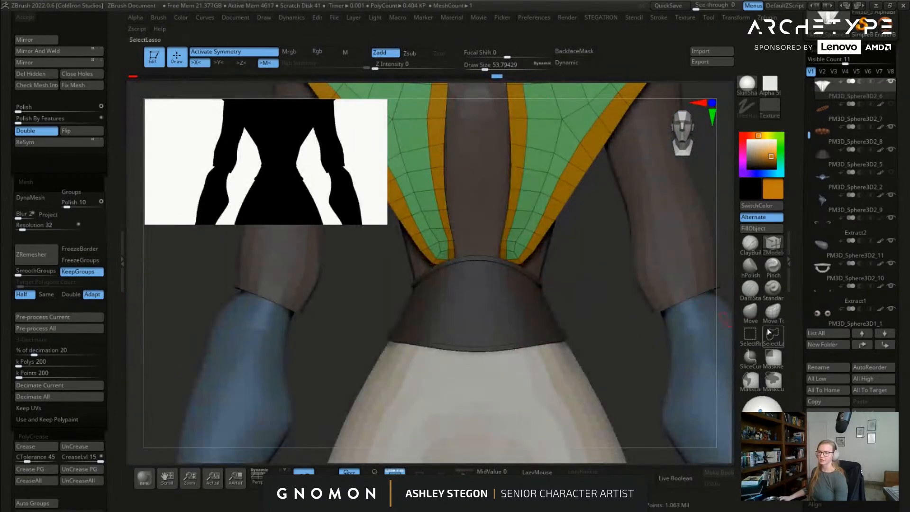
pyautogui.click(721, 357)
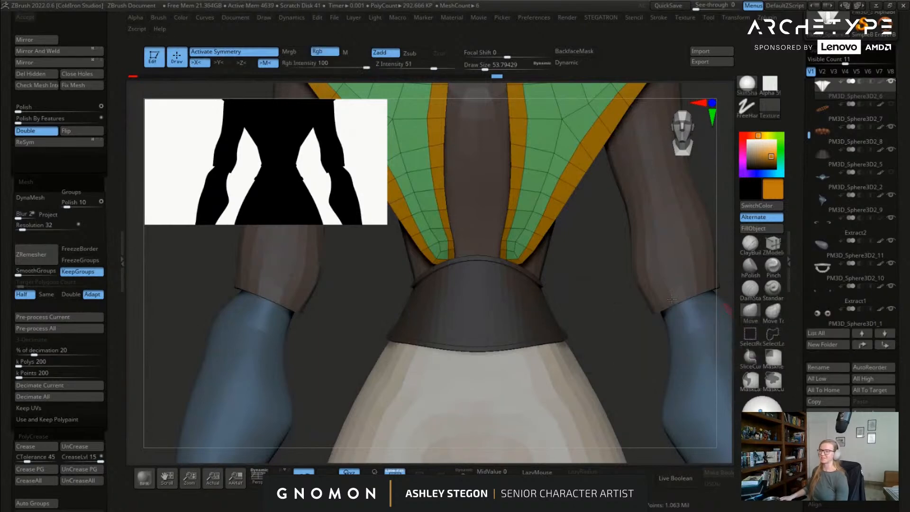
pyautogui.press('s')
pyautogui.moveTo(521, 271); pyautogui.dragTo(516, 249, button='right')
pyautogui.press('s')
pyautogui.moveTo(515, 249); pyautogui.dragTo(534, 250)
pyautogui.moveTo(521, 279)
pyautogui.mouseDown(button='right')
pyautogui.moveTo(525, 254)
pyautogui.moveTo(501, 256)
pyautogui.moveTo(502, 265)
pyautogui.mouseUp(button='right')
pyautogui.press('s')
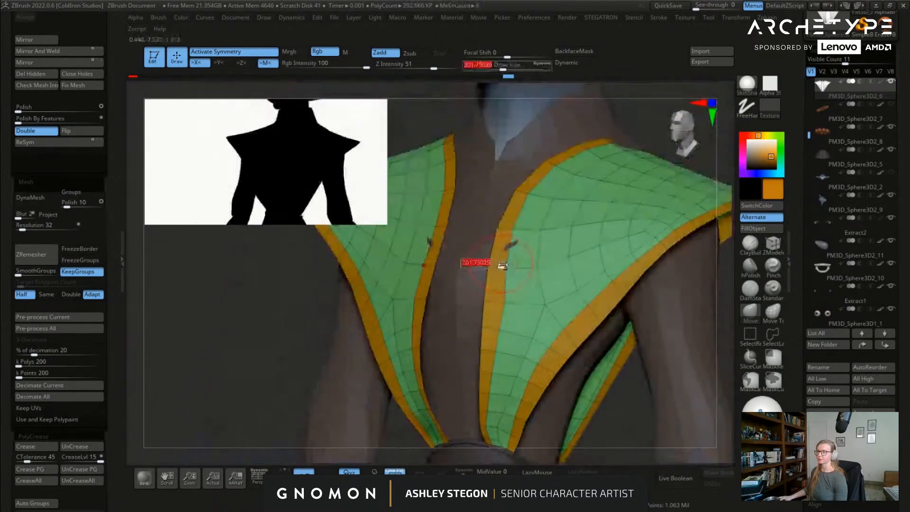
# Step: Adjust the vest around the neck opening with the Move brush and undo the smoothing tried there, with a draw size of about 784
pyautogui.moveTo(566, 210)
pyautogui.mouseDown(button='right')
pyautogui.moveTo(626, 201)
pyautogui.moveTo(598, 190)
pyautogui.mouseUp(button='right')
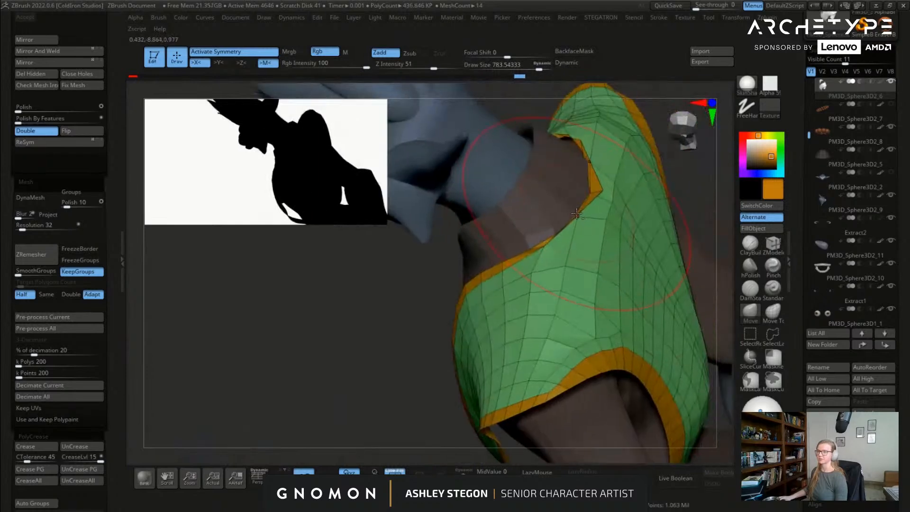
pyautogui.press('b')
pyautogui.press('m')
pyautogui.press('v')
pyautogui.keyDown('shift'); pyautogui.moveTo(598, 192); pyautogui.dragTo(588, 221); pyautogui.keyUp('shift')
pyautogui.hotkey('ctrl', 'z')
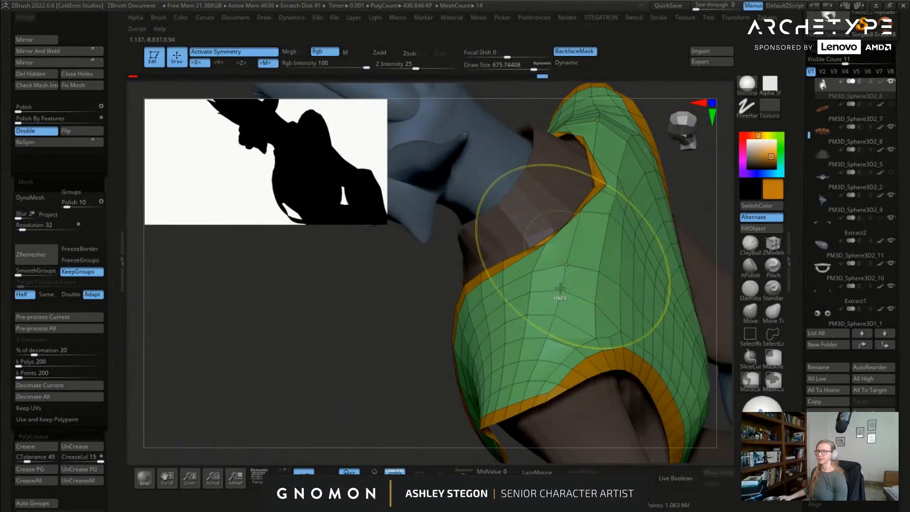
# Step: Isolate the vest, clear its mask and polish the mesh by features
pyautogui.click(463, 472)
pyautogui.moveTo(537, 309)
pyautogui.mouseDown(button='right')
pyautogui.moveTo(558, 284)
pyautogui.moveTo(599, 279)
pyautogui.moveTo(706, 217)
pyautogui.moveTo(662, 179)
pyautogui.moveTo(654, 143)
pyautogui.mouseUp(button='right')
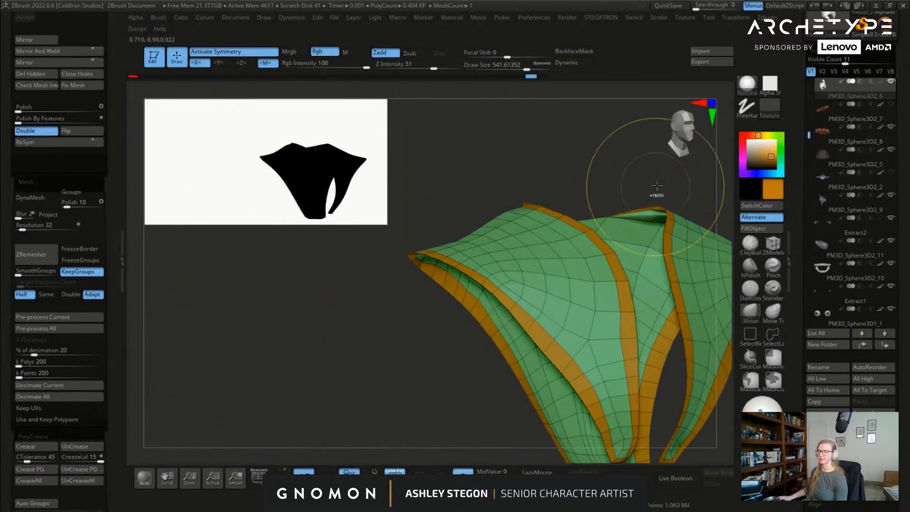
pyautogui.keyDown('ctrl'); pyautogui.moveTo(655, 179); pyautogui.dragTo(468, 186); pyautogui.keyUp('ctrl')
pyautogui.keyDown('ctrl'); pyautogui.moveTo(615, 231); pyautogui.dragTo(638, 178); pyautogui.keyUp('ctrl')
pyautogui.moveTo(638, 179)
pyautogui.mouseDown(button='right')
pyautogui.moveTo(602, 228)
pyautogui.moveTo(684, 245)
pyautogui.mouseUp(button='right')
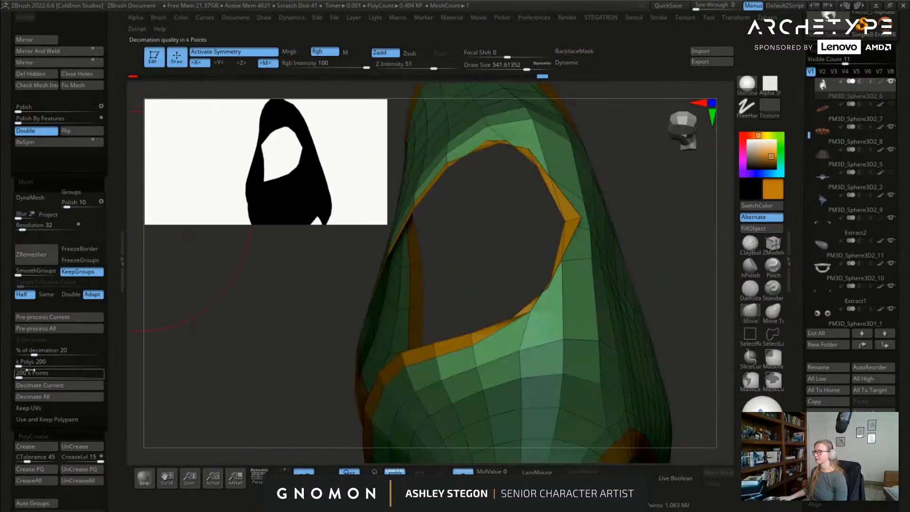
pyautogui.moveTo(21, 121); pyautogui.dragTo(45, 125)
pyautogui.moveTo(466, 222)
pyautogui.mouseDown(button='right')
pyautogui.moveTo(495, 256)
pyautogui.moveTo(489, 283)
pyautogui.moveTo(481, 253)
pyautogui.moveTo(564, 282)
pyautogui.mouseUp(button='right')
pyautogui.press('s')
pyautogui.moveTo(570, 285); pyautogui.dragTo(553, 286)
pyautogui.keyDown('ctrl'); pyautogui.moveTo(619, 228); pyautogui.dragTo(630, 235); pyautogui.keyUp('ctrl')
# Step: Set ZModeler's point action to Stitch and stitch the crowded points on the trim of the neck opening
pyautogui.moveTo(543, 259); pyautogui.dragTo(528, 265, button='right')
pyautogui.press('s')
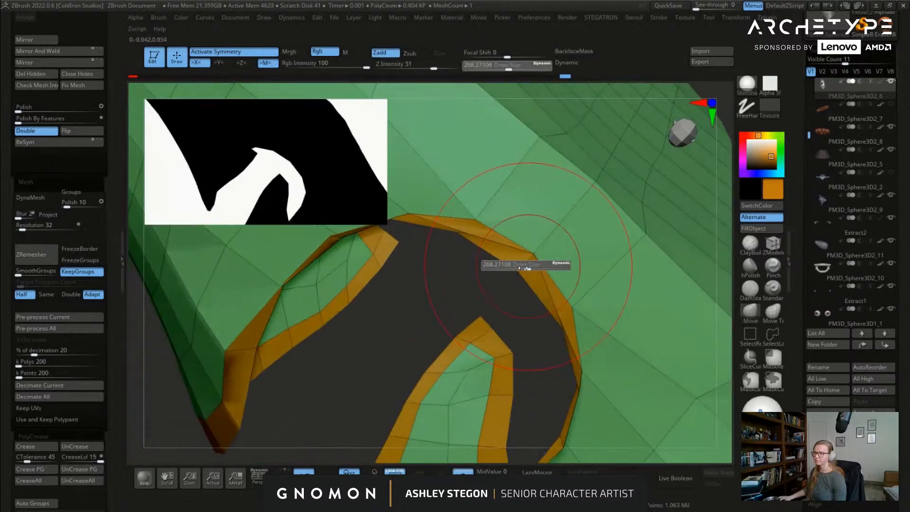
pyautogui.moveTo(527, 266); pyautogui.dragTo(519, 267)
pyautogui.moveTo(519, 267); pyautogui.dragTo(510, 285, button='right')
pyautogui.moveTo(579, 291); pyautogui.dragTo(564, 303, button='right')
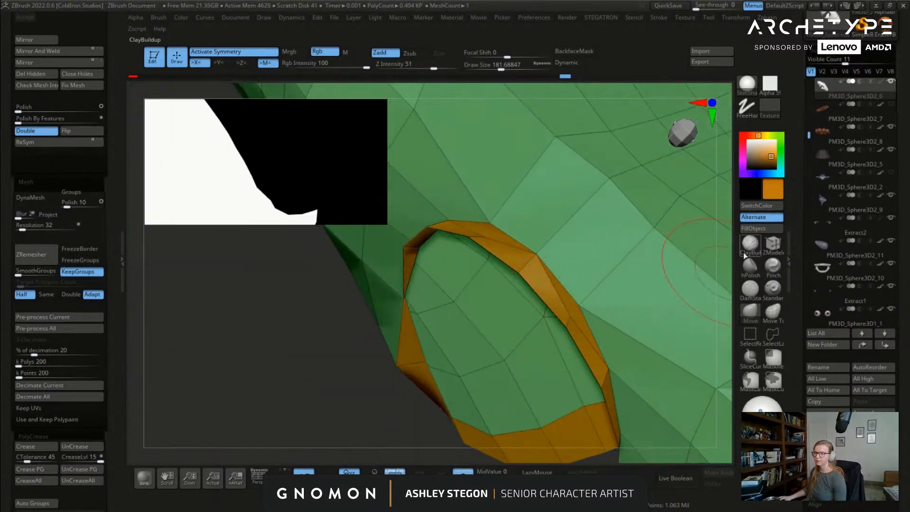
pyautogui.click(772, 243)
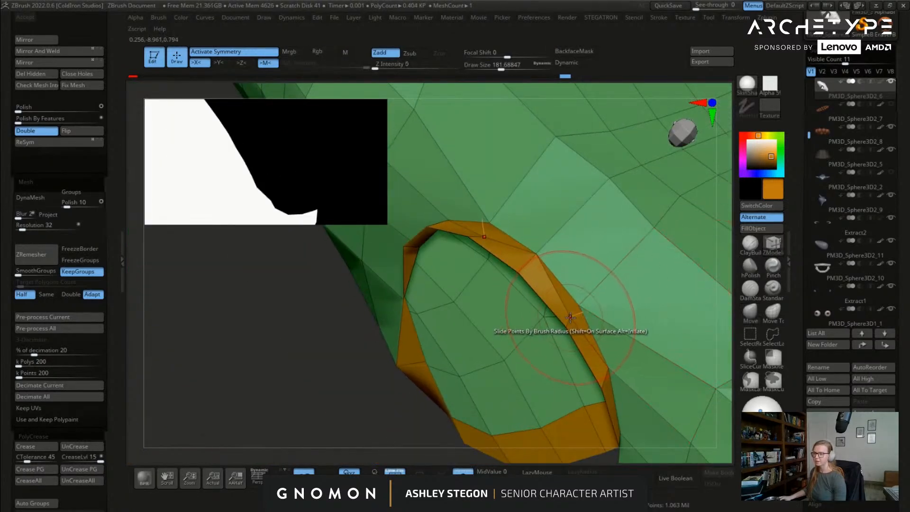
pyautogui.press('space')
pyautogui.click(620, 337)
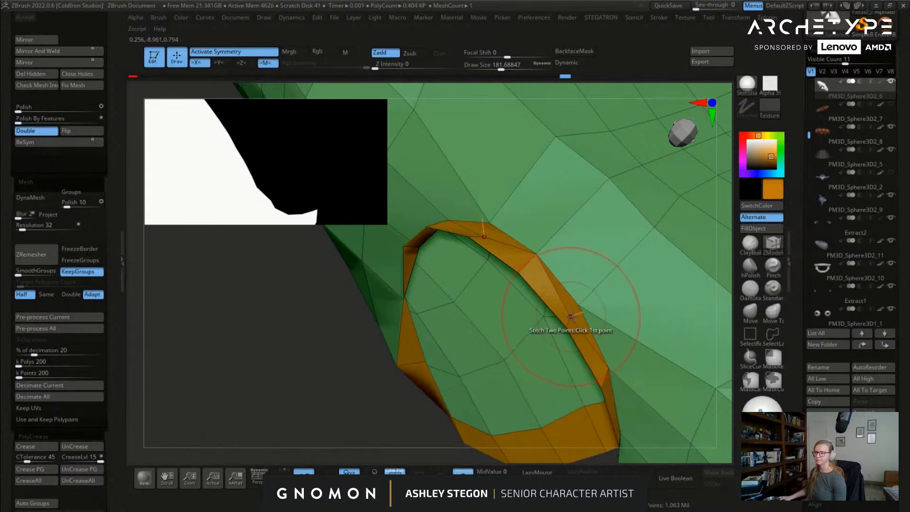
pyautogui.moveTo(583, 307)
pyautogui.mouseDown(button='right')
pyautogui.moveTo(641, 189)
pyautogui.moveTo(600, 198)
pyautogui.moveTo(581, 191)
pyautogui.moveTo(548, 303)
pyautogui.moveTo(516, 289)
pyautogui.moveTo(509, 324)
pyautogui.moveTo(511, 298)
pyautogui.moveTo(561, 277)
pyautogui.mouseUp(button='right')
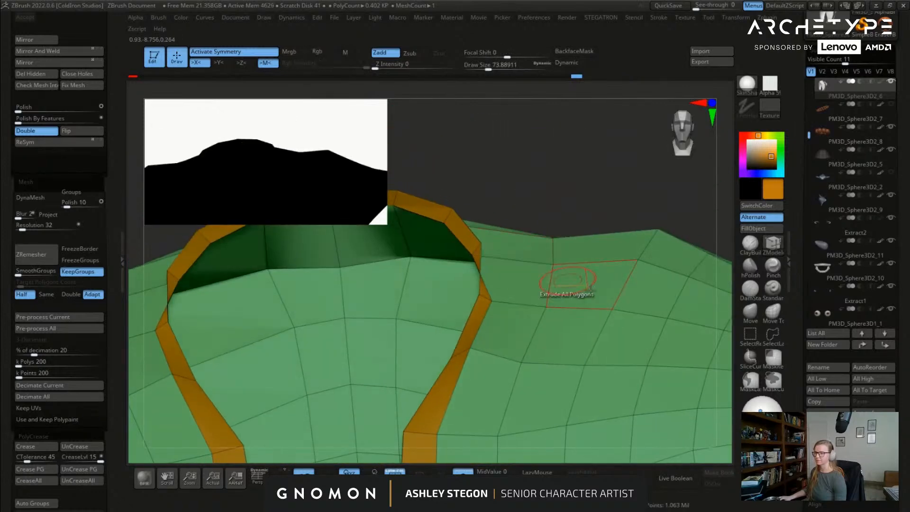
# Step: Turn off the vest's double-sided display and polish the mesh by features again
pyautogui.click(750, 314)
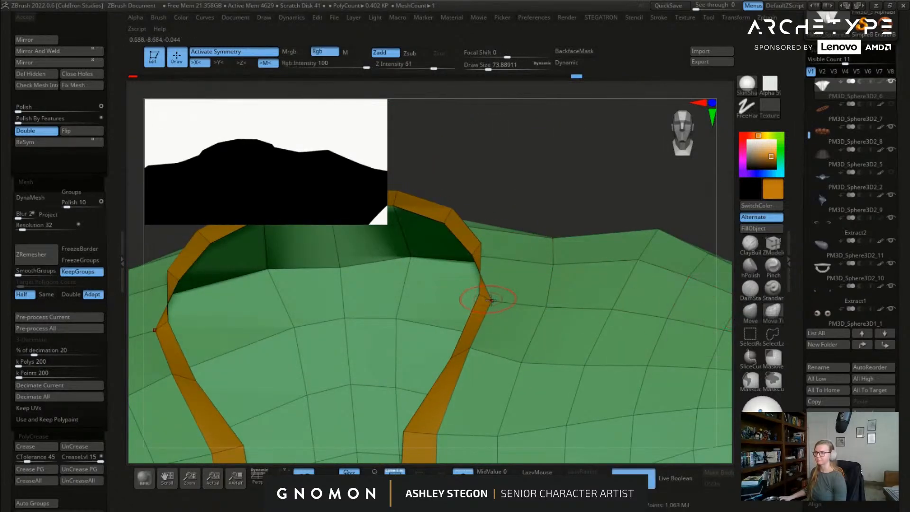
pyautogui.moveTo(405, 304); pyautogui.dragTo(670, 296, button='right')
pyautogui.click(46, 131)
pyautogui.moveTo(493, 248); pyautogui.dragTo(521, 249, button='right')
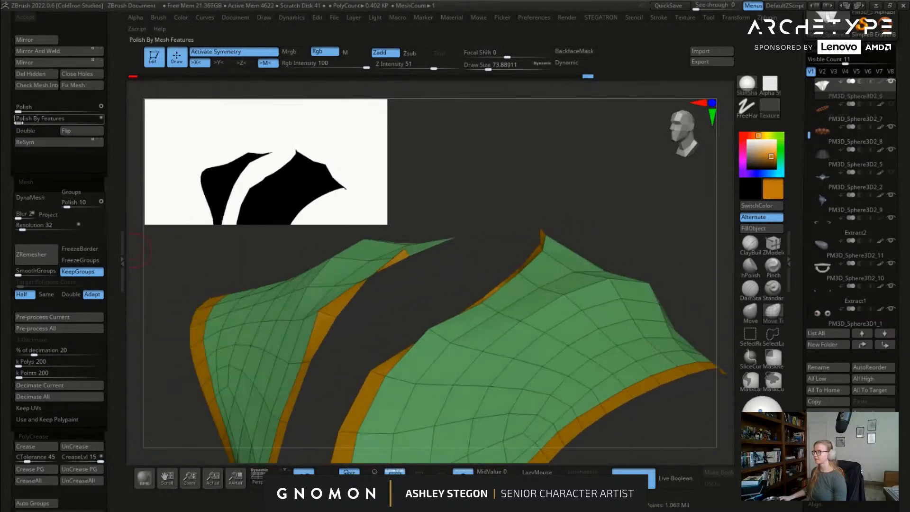
pyautogui.moveTo(18, 123); pyautogui.dragTo(37, 122)
pyautogui.moveTo(560, 249)
pyautogui.mouseDown(button='right')
pyautogui.moveTo(597, 240)
pyautogui.moveTo(557, 246)
pyautogui.mouseUp(button='right')
pyautogui.press('w')
pyautogui.press('q')
# Step: Smooth the vest's trim around the neck and shoulders, and turn double-sided display back on
pyautogui.keyDown('shift'); pyautogui.moveTo(477, 302); pyautogui.dragTo(423, 345); pyautogui.keyUp('shift')
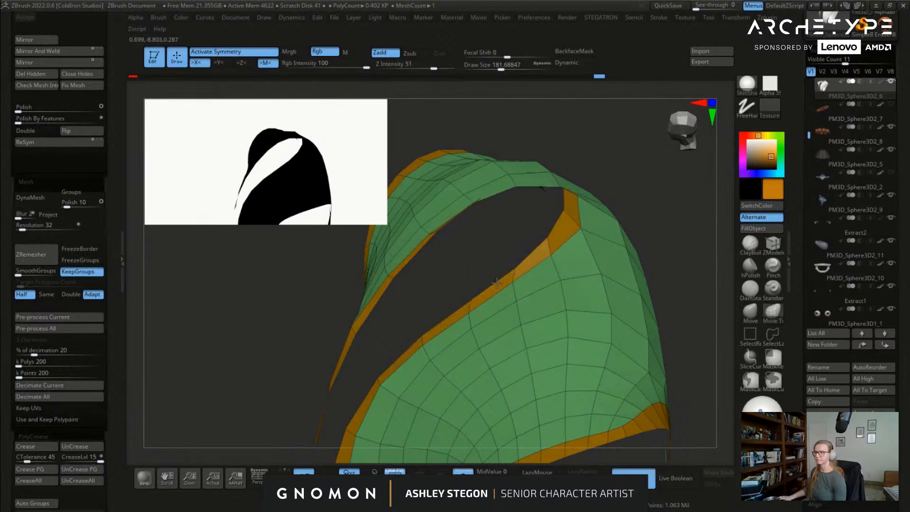
pyautogui.moveTo(513, 283); pyautogui.dragTo(604, 237, button='right')
pyautogui.keyDown('shift'); pyautogui.moveTo(604, 203); pyautogui.dragTo(630, 182); pyautogui.keyUp('shift')
pyautogui.moveTo(625, 204); pyautogui.dragTo(568, 270, button='right')
pyautogui.keyDown('alt'); pyautogui.moveTo(568, 270); pyautogui.dragTo(606, 194, button='right'); pyautogui.keyUp('alt')
pyautogui.moveTo(526, 275); pyautogui.dragTo(285, 204, button='right')
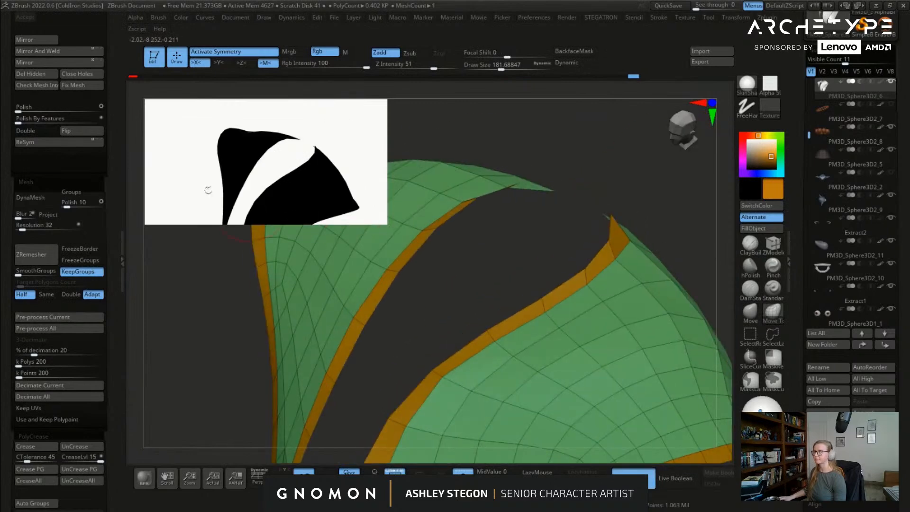
pyautogui.click(27, 135)
pyautogui.moveTo(604, 209); pyautogui.dragTo(494, 266, button='right')
pyautogui.moveTo(412, 266)
pyautogui.mouseDown(button='right')
pyautogui.moveTo(492, 270)
pyautogui.moveTo(536, 239)
pyautogui.moveTo(485, 272)
pyautogui.mouseUp(button='right')
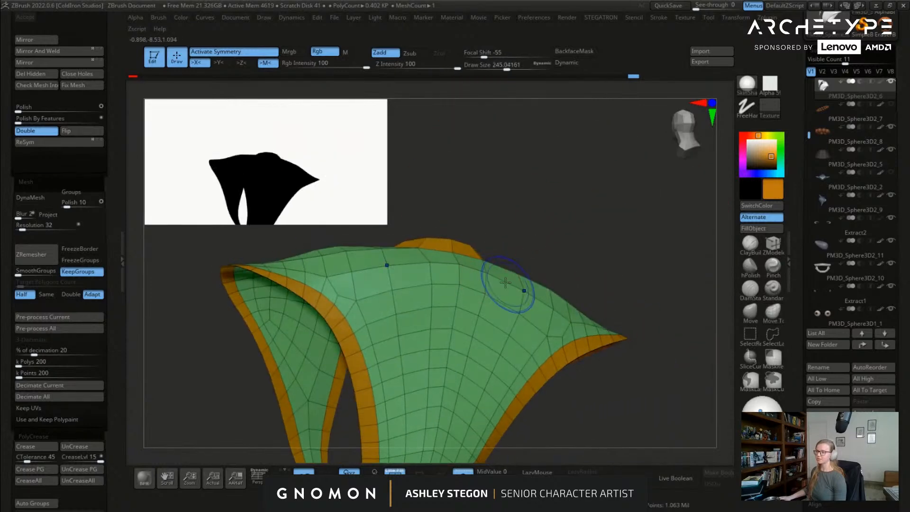
# Step: Show the full character and fit the vest around the collar with the Move brush at a draw size of about 576
pyautogui.keyDown('ctrl'); pyautogui.moveTo(430, 292); pyautogui.dragTo(455, 463, button='right'); pyautogui.keyUp('ctrl')
pyautogui.click(460, 471)
pyautogui.moveTo(474, 327); pyautogui.dragTo(665, 317, button='right')
pyautogui.click(752, 314)
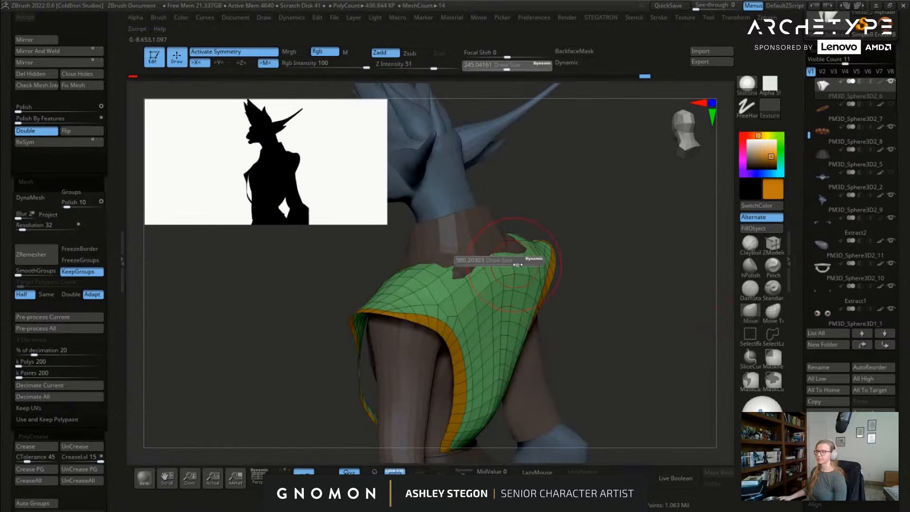
pyautogui.moveTo(502, 265); pyautogui.dragTo(488, 261, button='right')
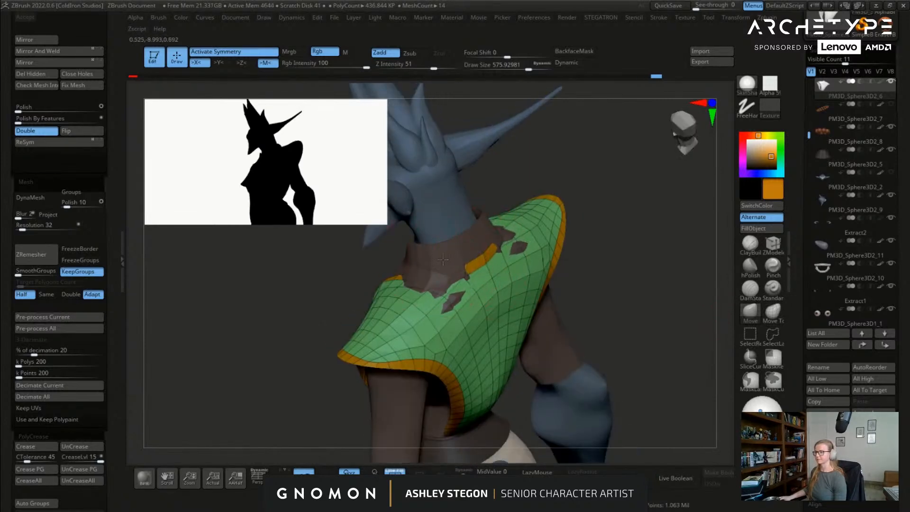
pyautogui.moveTo(430, 275); pyautogui.dragTo(468, 275, button='right')
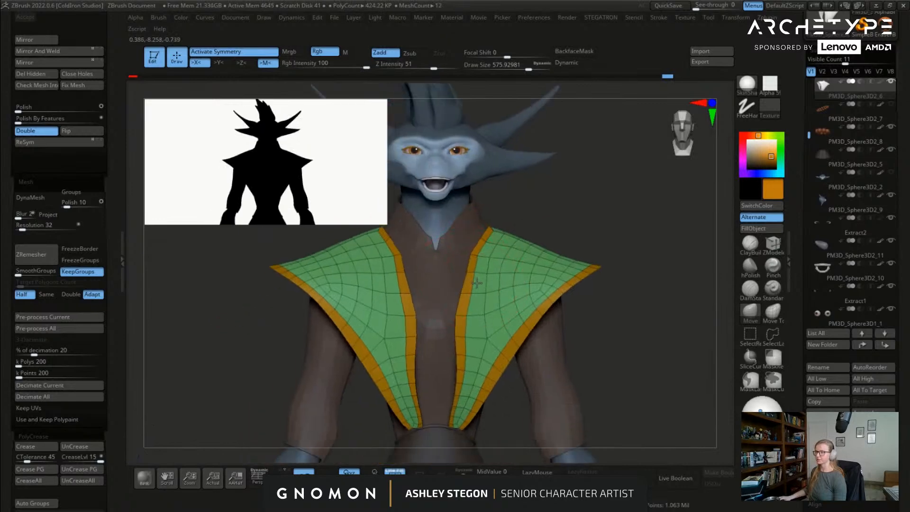
# Step: Reshape the curve of the vest's inner front trim over the chest, reducing the draw size to about 338
pyautogui.moveTo(462, 303); pyautogui.dragTo(467, 312)
pyautogui.moveTo(471, 312)
pyautogui.keyDown('alt'); pyautogui.mouseDown(button='right')
pyautogui.moveTo(468, 232)
pyautogui.moveTo(487, 286)
pyautogui.mouseUp(button='right'); pyautogui.keyUp('alt')
pyautogui.press('s')
pyautogui.moveTo(488, 286)
pyautogui.mouseDown()
pyautogui.moveTo(478, 286)
pyautogui.moveTo(489, 284)
pyautogui.mouseUp()
pyautogui.moveTo(485, 316); pyautogui.dragTo(478, 322)
pyautogui.keyDown('alt'); pyautogui.moveTo(491, 275); pyautogui.dragTo(521, 190, button='right'); pyautogui.keyUp('alt')
pyautogui.press('s')
pyautogui.moveTo(526, 181); pyautogui.dragTo(522, 181)
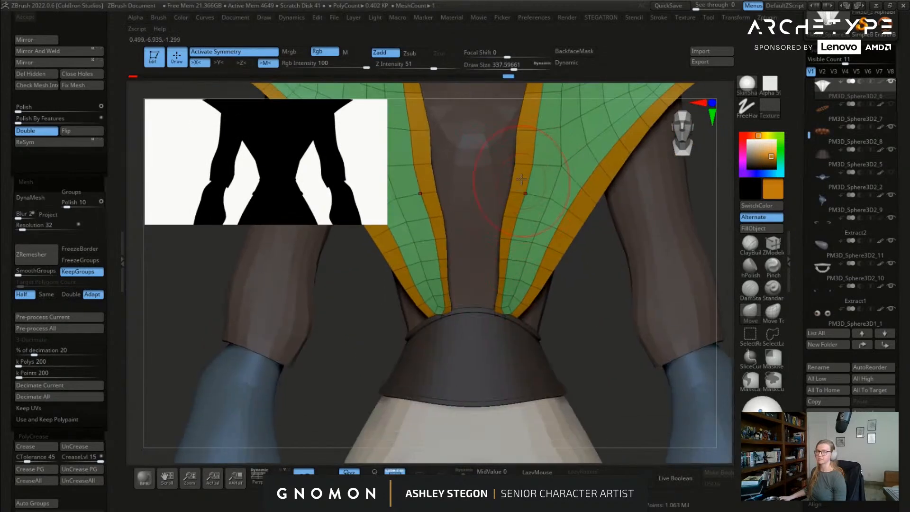
# Step: Adjust the vest's pointed front ends just above the belt, reducing the draw size from about 268 to 132
pyautogui.keyDown('ctrl'); pyautogui.moveTo(520, 162); pyautogui.dragTo(503, 303, button='right'); pyautogui.keyUp('ctrl')
pyautogui.press('s')
pyautogui.moveTo(501, 304); pyautogui.dragTo(497, 304)
pyautogui.moveTo(497, 266); pyautogui.dragTo(492, 272)
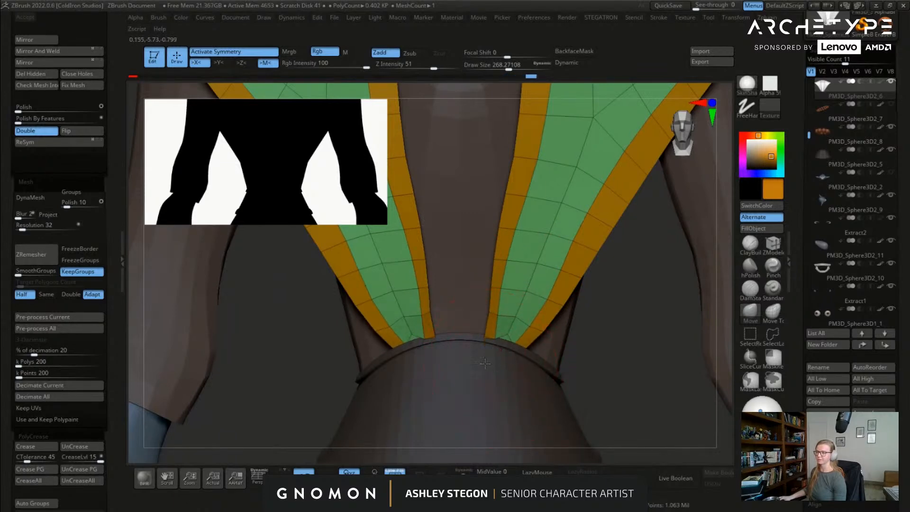
pyautogui.press('s')
pyautogui.moveTo(495, 329); pyautogui.dragTo(482, 329)
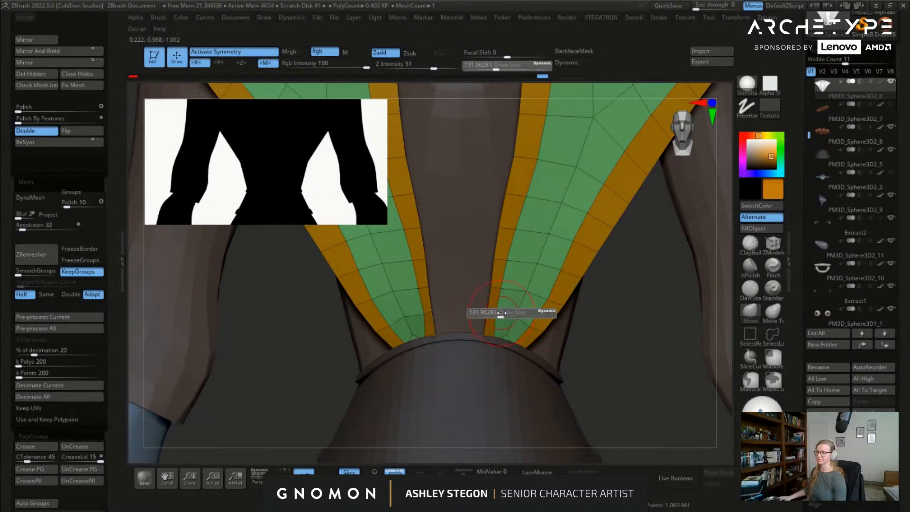
# Step: Adjust the vest's trim around the back of the neck with draw sizes of about 94 to 120
pyautogui.keyDown('alt'); pyautogui.moveTo(523, 260); pyautogui.dragTo(446, 245, button='right'); pyautogui.keyUp('alt')
pyautogui.keyDown('alt'); pyautogui.moveTo(571, 220); pyautogui.dragTo(464, 244, button='right'); pyautogui.keyUp('alt')
pyautogui.press('s')
pyautogui.moveTo(540, 241); pyautogui.dragTo(558, 241)
pyautogui.moveTo(551, 266); pyautogui.dragTo(563, 266)
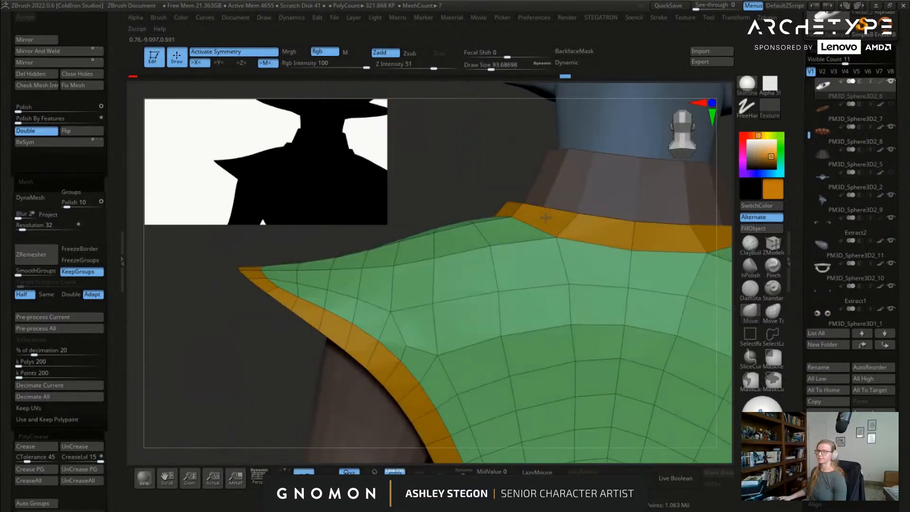
pyautogui.press('s')
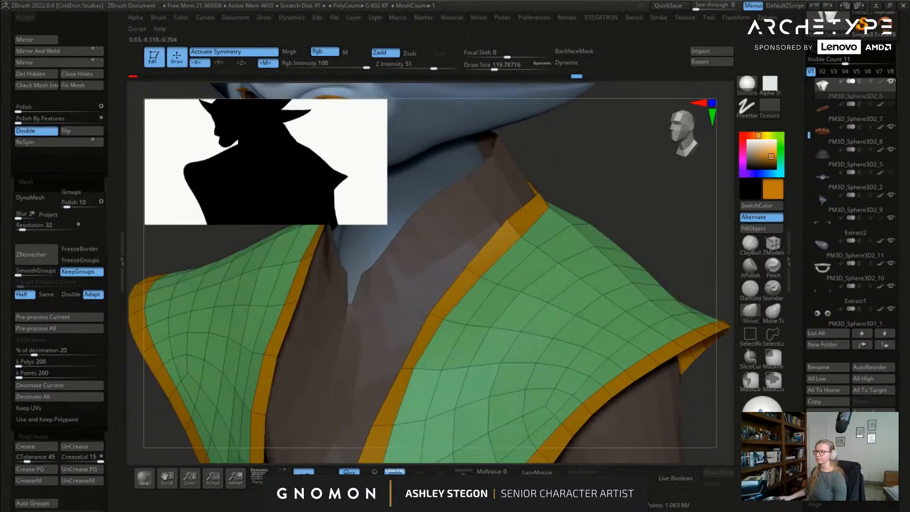
# Step: Even out the inner front trim from the collar down to the chest, with draw sizes of about 187 and 228
pyautogui.moveTo(421, 314)
pyautogui.mouseDown(button='right')
pyautogui.moveTo(483, 247)
pyautogui.moveTo(474, 239)
pyautogui.moveTo(486, 254)
pyautogui.mouseUp(button='right')
pyautogui.moveTo(479, 239); pyautogui.dragTo(471, 276)
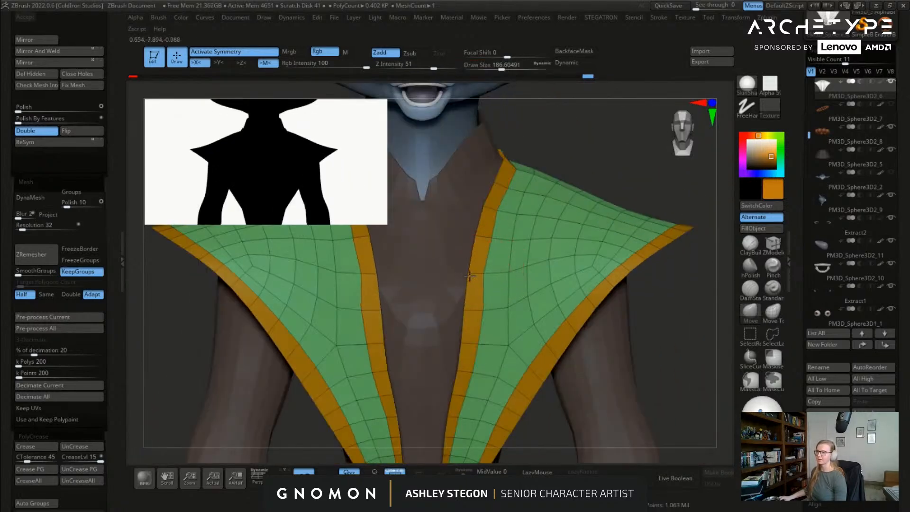
pyautogui.keyDown('ctrl'); pyautogui.moveTo(466, 309); pyautogui.dragTo(399, 123, button='right'); pyautogui.keyUp('ctrl')
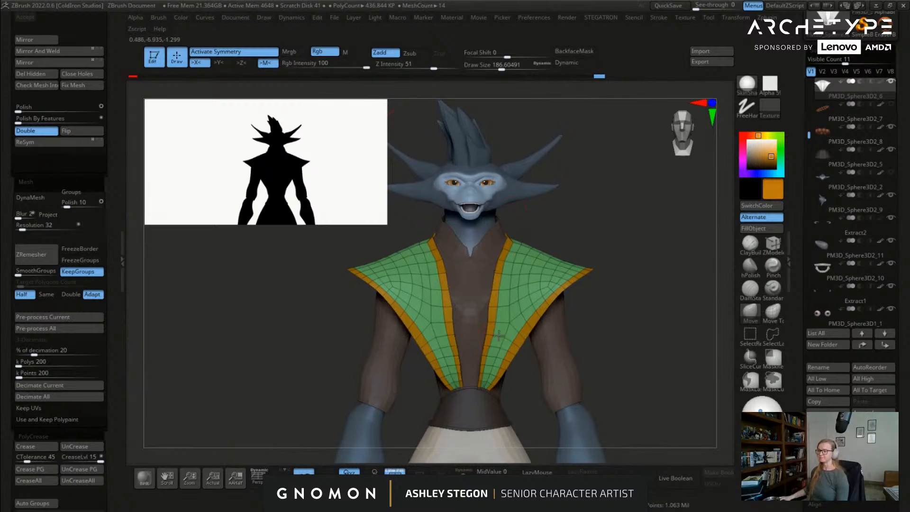
pyautogui.keyDown('ctrl'); pyautogui.moveTo(492, 338); pyautogui.dragTo(468, 307, button='right'); pyautogui.keyUp('ctrl')
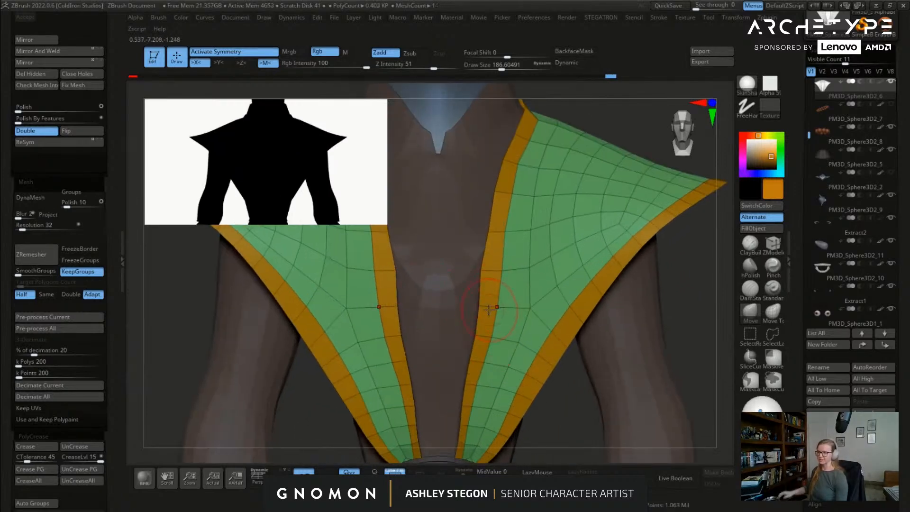
pyautogui.press(']')
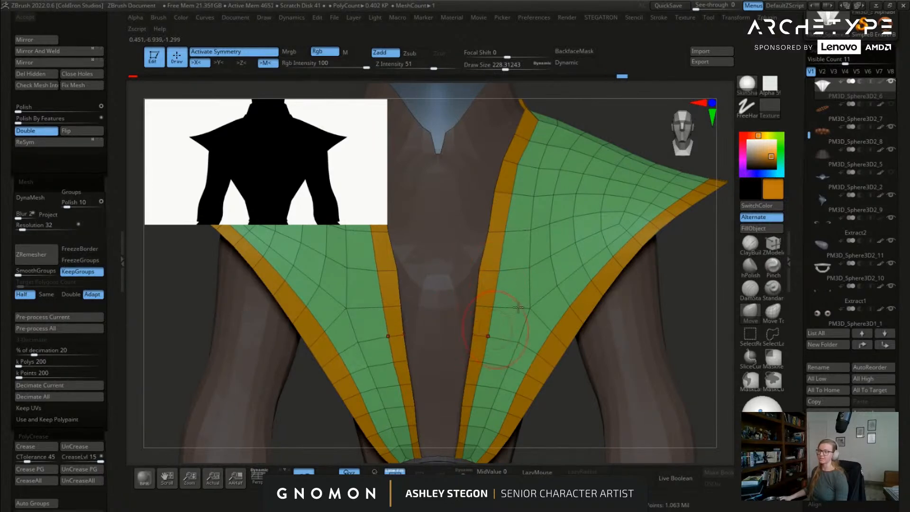
# Step: Try extruding the vest's panel with the ZModeler Extrude action targeting Polygroup All
pyautogui.click(773, 243)
pyautogui.moveTo(639, 218); pyautogui.dragTo(486, 233, button='right')
pyautogui.press('space')
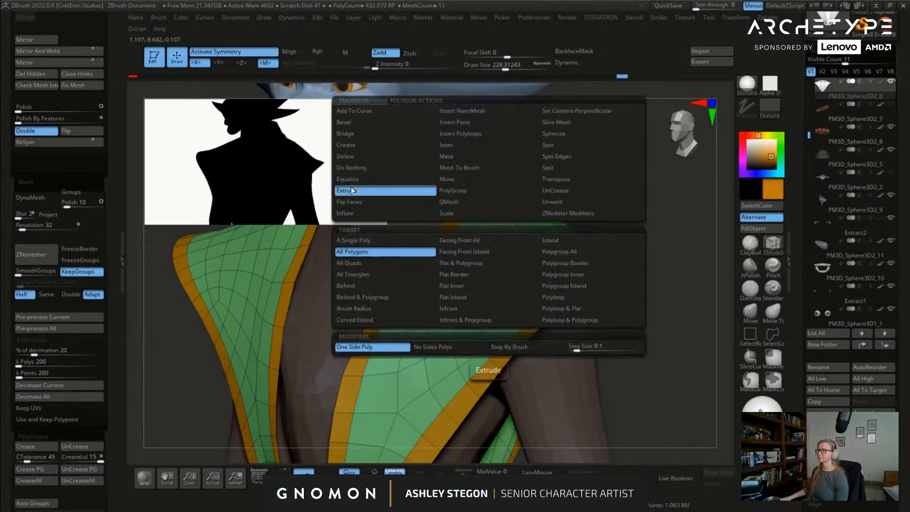
pyautogui.click(561, 251)
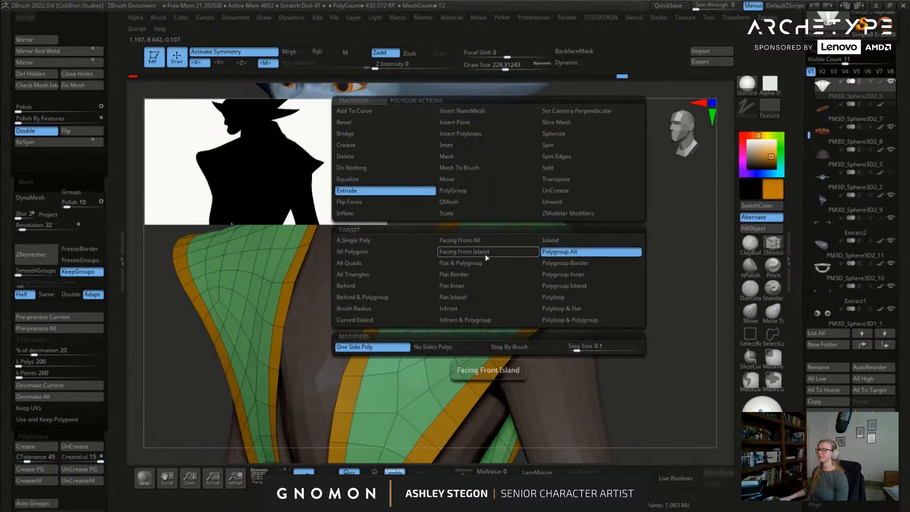
pyautogui.moveTo(458, 271); pyautogui.dragTo(516, 270, button='right')
pyautogui.moveTo(626, 287); pyautogui.dragTo(625, 303)
# Step: Thicken the whole vest by extruding All Polygons, and undo the stray edit at the shoulder tip
pyautogui.press('space')
pyautogui.click(524, 252)
pyautogui.keyDown('alt'); pyautogui.moveTo(536, 259); pyautogui.dragTo(403, 194, button='right'); pyautogui.keyUp('alt')
pyautogui.moveTo(481, 220)
pyautogui.mouseDown(button='right')
pyautogui.moveTo(505, 197)
pyautogui.moveTo(531, 223)
pyautogui.mouseUp(button='right')
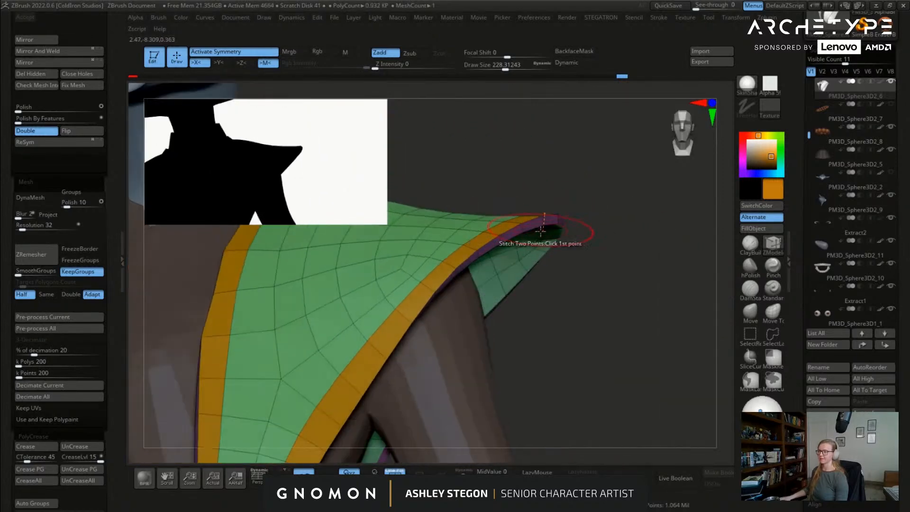
pyautogui.click(533, 225)
pyautogui.hotkey('ctrl', 'z')
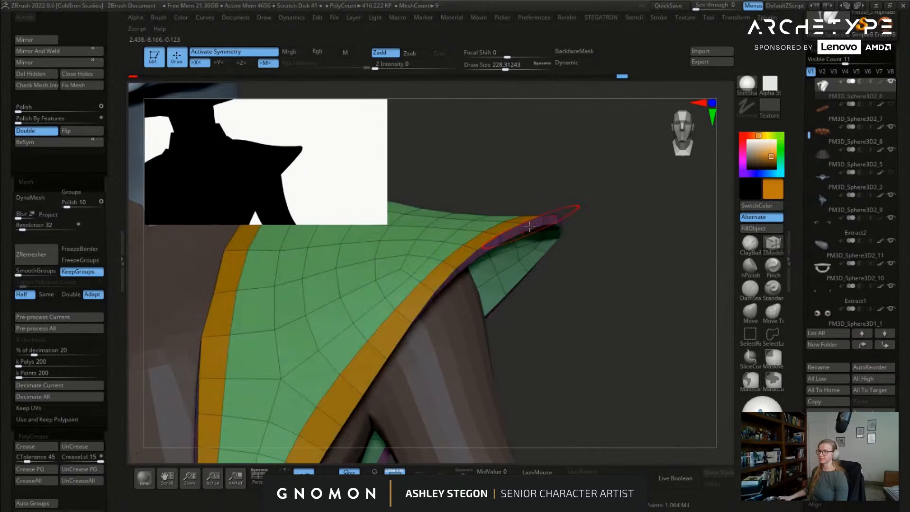
# Step: Extrude the vest's trim out from the main panels with the Polygroup All target
pyautogui.press('space')
pyautogui.moveTo(558, 392); pyautogui.dragTo(472, 264, button='right')
pyautogui.press('space')
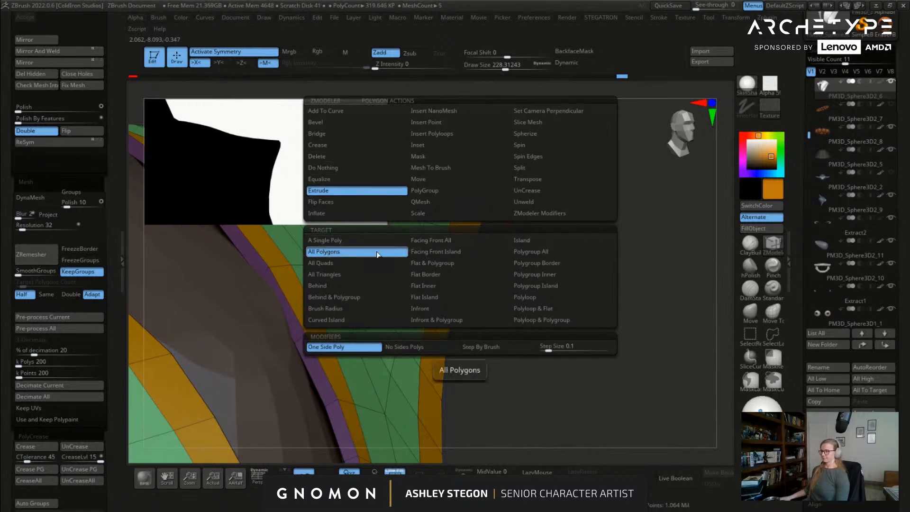
pyautogui.click(548, 250)
pyautogui.moveTo(460, 266)
pyautogui.mouseDown()
pyautogui.moveTo(510, 254)
pyautogui.moveTo(514, 261)
pyautogui.moveTo(512, 280)
pyautogui.moveTo(464, 264)
pyautogui.mouseUp()
pyautogui.hotkey('ctrl', 'z')
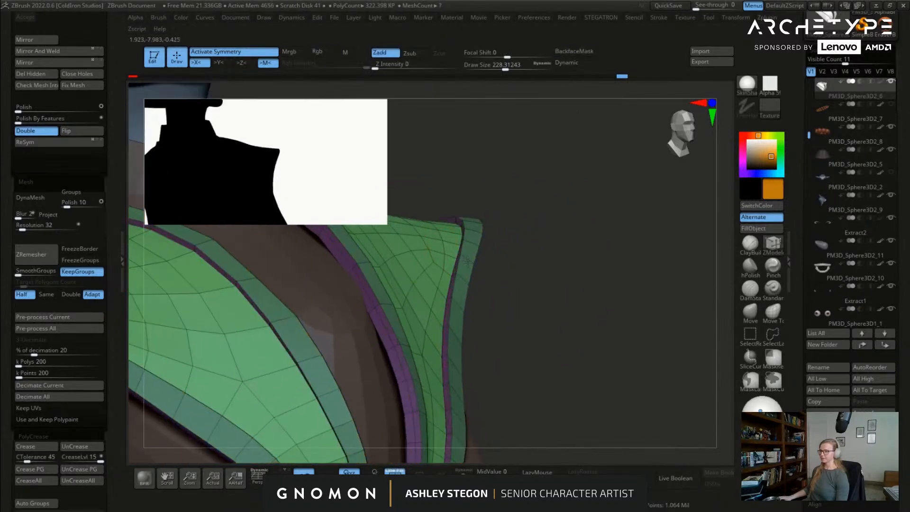
pyautogui.hotkey('ctrl', 'z')
# Step: Crease the vest's edges along its polygroup borders and set the draw size to about 90
pyautogui.hotkey('shift', 'f')
pyautogui.keyDown('alt'); pyautogui.moveTo(545, 285); pyautogui.dragTo(507, 294); pyautogui.keyUp('alt')
pyautogui.click(45, 469)
pyautogui.moveTo(514, 346)
pyautogui.mouseDown()
pyautogui.moveTo(641, 321)
pyautogui.moveTo(568, 332)
pyautogui.moveTo(614, 291)
pyautogui.moveTo(701, 306)
pyautogui.moveTo(672, 314)
pyautogui.moveTo(676, 302)
pyautogui.mouseUp()
pyautogui.hotkey('shift', 'f')
pyautogui.hotkey('shift', 'f')
pyautogui.hotkey('shift', 'f')
pyautogui.press('s')
pyautogui.moveTo(682, 284); pyautogui.dragTo(647, 265)
pyautogui.moveTo(642, 216); pyautogui.dragTo(662, 179)
pyautogui.hotkey('shift', 'f')
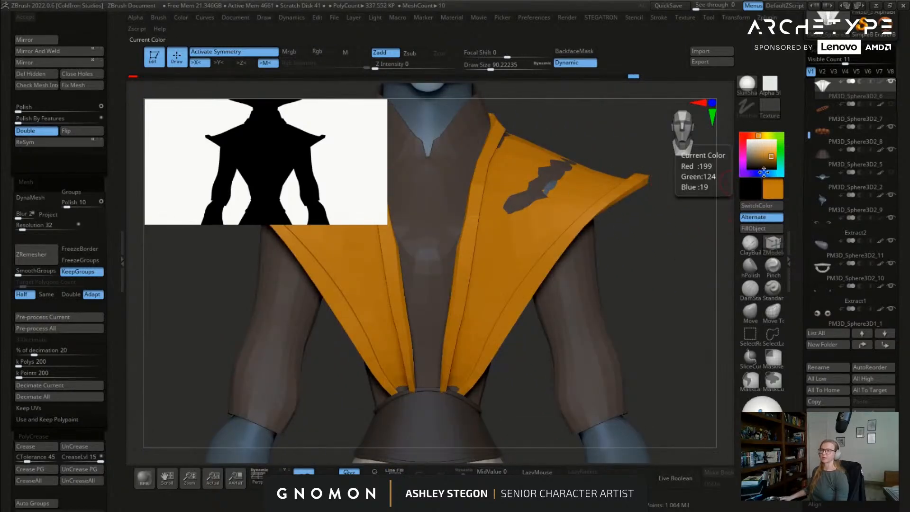
# Step: Fill the vest's trim with muted blue and its main panels with orange (red 200, green 109, blue 42)
pyautogui.moveTo(758, 170); pyautogui.dragTo(765, 165)
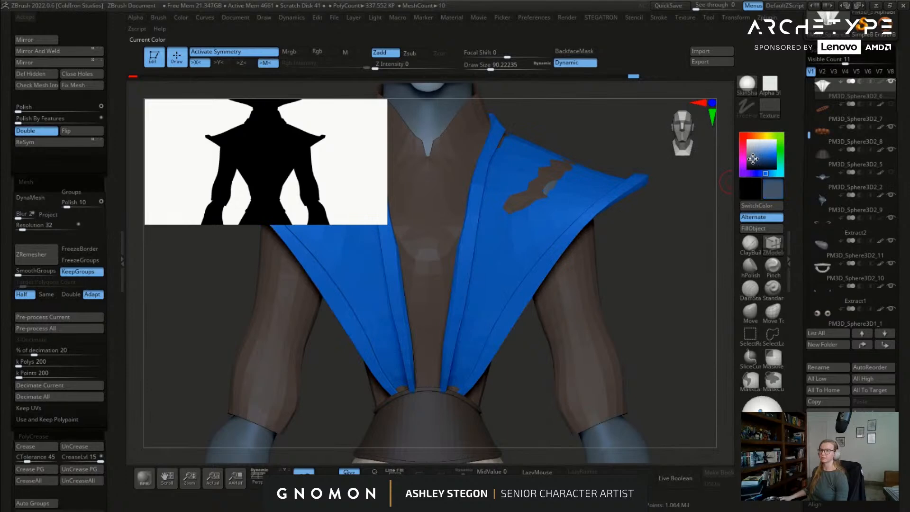
pyautogui.click(756, 229)
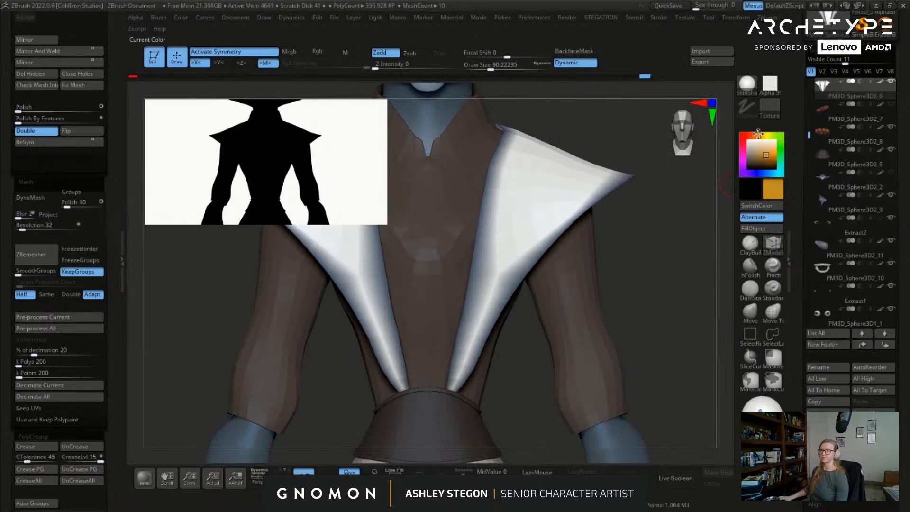
pyautogui.click(757, 228)
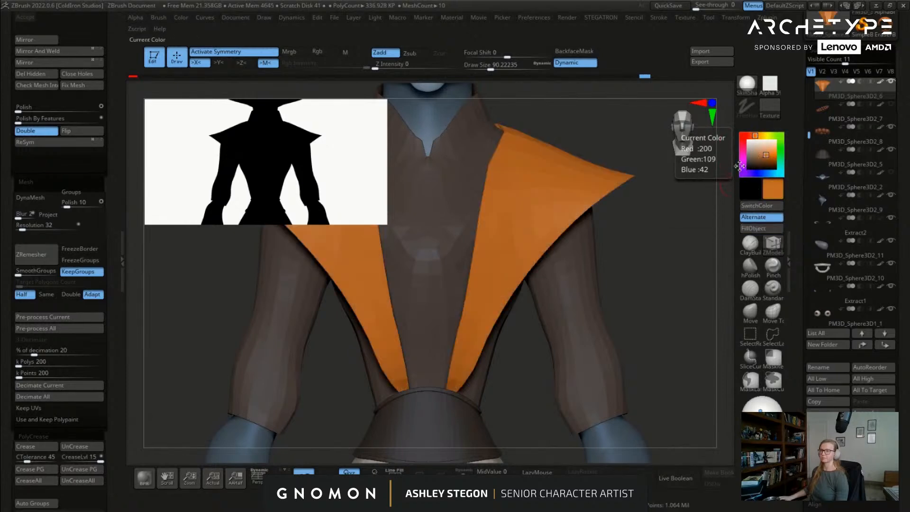
pyautogui.keyDown('ctrl'); pyautogui.keyDown('shift'); pyautogui.click(688, 231); pyautogui.keyUp('shift'); pyautogui.keyUp('ctrl')
# Step: Refine the vest's side profile and armhole edge with the Move brush, using draw sizes of about 372 and 508
pyautogui.keyDown('alt'); pyautogui.moveTo(688, 231); pyautogui.dragTo(666, 287); pyautogui.keyUp('alt')
pyautogui.hotkey('shift', 'f')
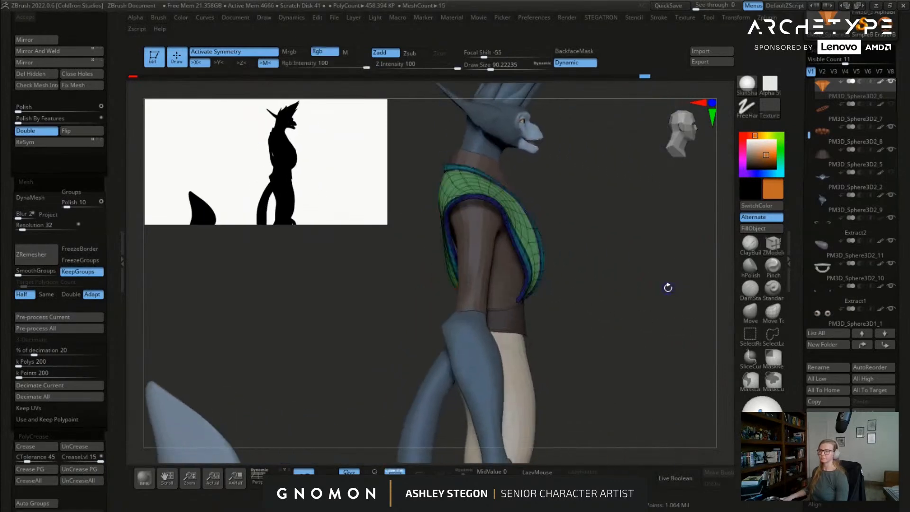
pyautogui.click(750, 311)
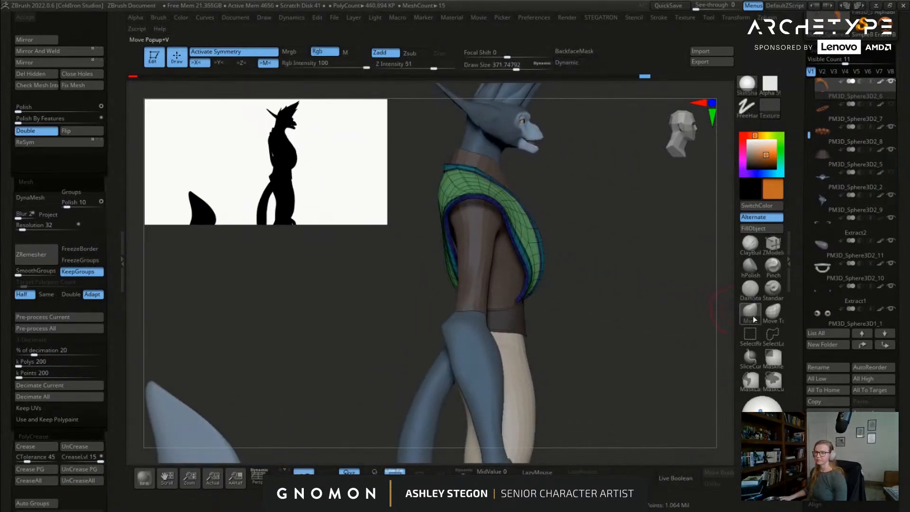
pyautogui.moveTo(544, 259)
pyautogui.mouseDown()
pyautogui.moveTo(529, 260)
pyautogui.moveTo(554, 256)
pyautogui.moveTo(568, 195)
pyautogui.mouseUp()
pyautogui.moveTo(575, 196)
pyautogui.mouseDown(button='right')
pyautogui.moveTo(555, 244)
pyautogui.moveTo(572, 290)
pyautogui.moveTo(536, 296)
pyautogui.mouseUp(button='right')
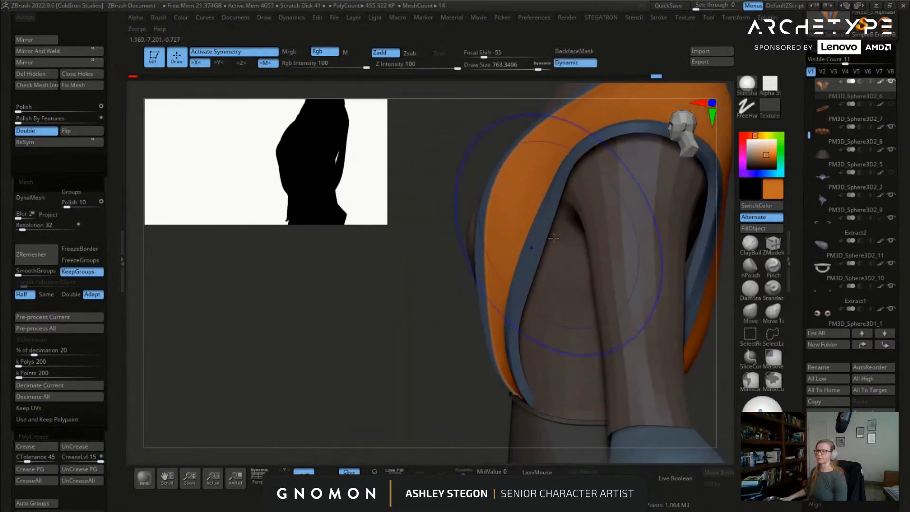
pyautogui.hotkey('shift', 'f')
pyautogui.moveTo(558, 218)
pyautogui.mouseDown(button='right')
pyautogui.moveTo(607, 210)
pyautogui.moveTo(589, 270)
pyautogui.moveTo(568, 211)
pyautogui.mouseUp(button='right')
pyautogui.hotkey('shift', 'f')
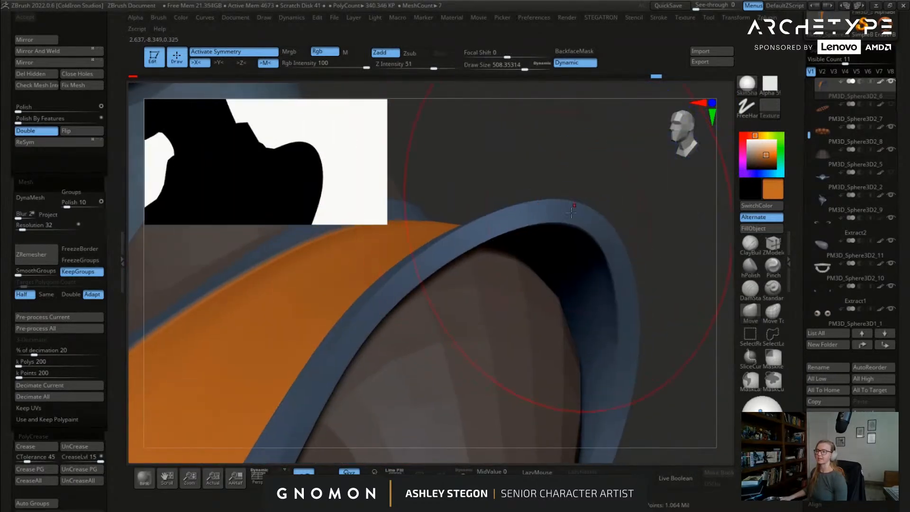
# Step: Inspect the underside of the pointed shoulder at a lower subdivision level, reducing the draw size to about 268 and 132
pyautogui.hotkey('shift', 'f')
pyautogui.press('s')
pyautogui.moveTo(584, 219); pyautogui.dragTo(575, 220)
pyautogui.hotkey('shift', 'd')
pyautogui.moveTo(608, 218)
pyautogui.mouseDown(button='right')
pyautogui.moveTo(634, 232)
pyautogui.moveTo(640, 193)
pyautogui.mouseUp(button='right')
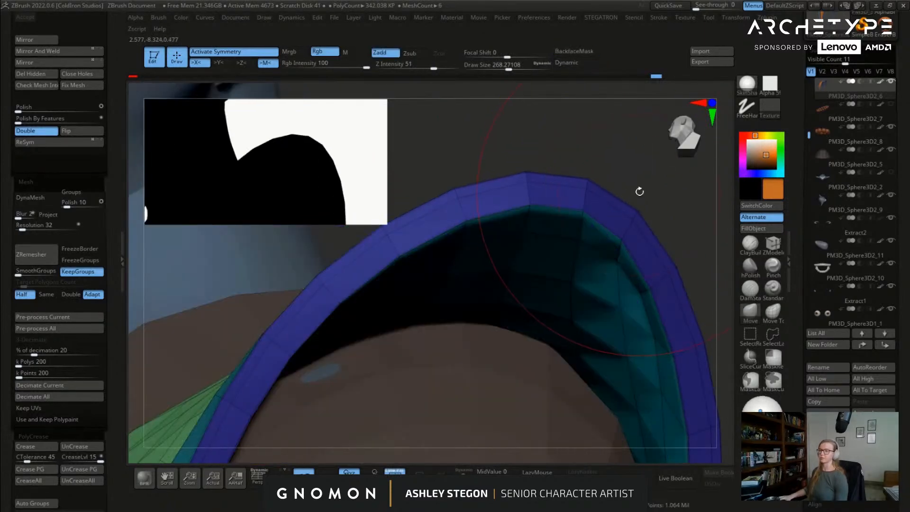
pyautogui.press('[')
pyautogui.click(772, 243)
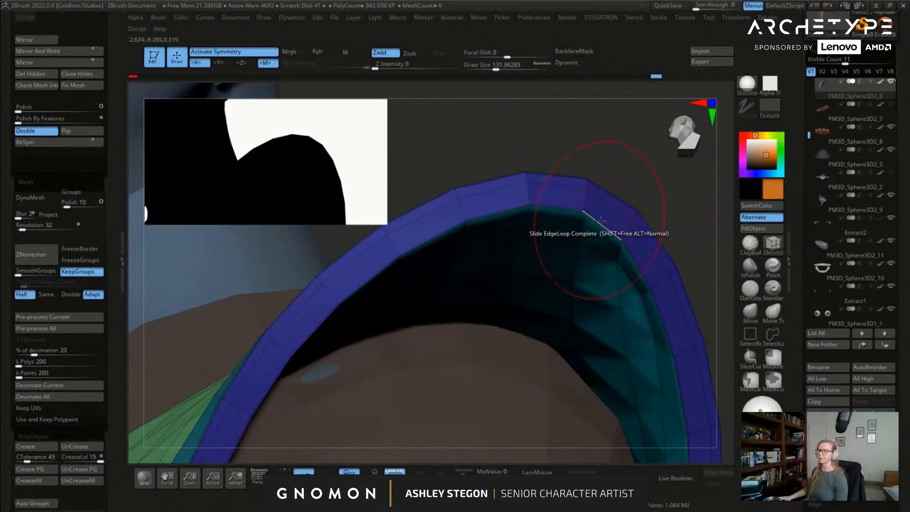
pyautogui.moveTo(609, 217); pyautogui.dragTo(517, 469, button='right')
pyautogui.press('d')
pyautogui.hotkey('shift', 'f')
# Step: Isolate the vest and examine its inner surface and trim borders at a low subdivision level
pyautogui.click(463, 473)
pyautogui.keyDown('ctrl'); pyautogui.moveTo(489, 262); pyautogui.dragTo(510, 293, button='right'); pyautogui.keyUp('ctrl')
pyautogui.hotkey('shift', 'f')
pyautogui.hotkey('shift', 'd')
pyautogui.moveTo(515, 297); pyautogui.dragTo(536, 287)
pyautogui.moveTo(536, 287); pyautogui.dragTo(524, 307, button='right')
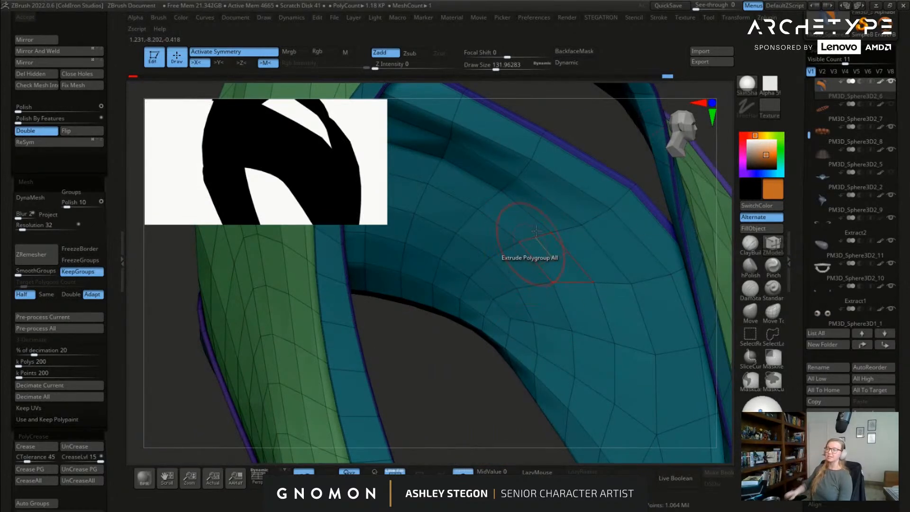
pyautogui.moveTo(569, 197); pyautogui.dragTo(563, 273, button='right')
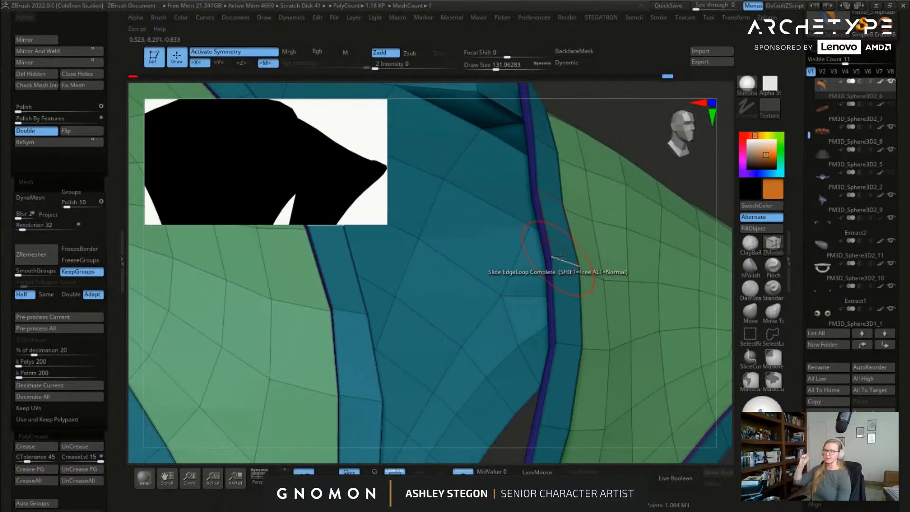
pyautogui.keyDown('ctrl'); pyautogui.moveTo(496, 397); pyautogui.dragTo(477, 450, button='right'); pyautogui.keyUp('ctrl')
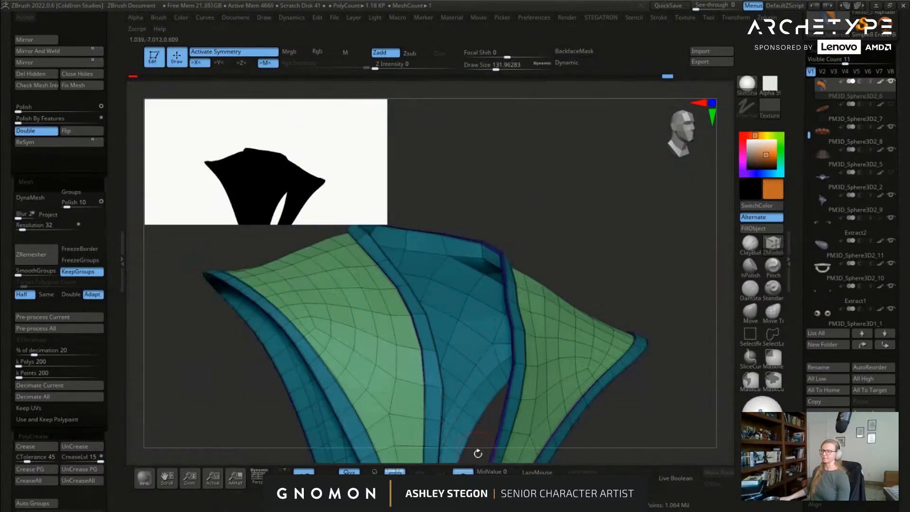
pyautogui.click(464, 471)
# Step: Examine the coloured vest on the full character from the front and from several angles
pyautogui.keyDown('shift'); pyautogui.moveTo(577, 399); pyautogui.dragTo(544, 387, button='right'); pyautogui.keyUp('shift')
pyautogui.hotkey('shift', 'f')
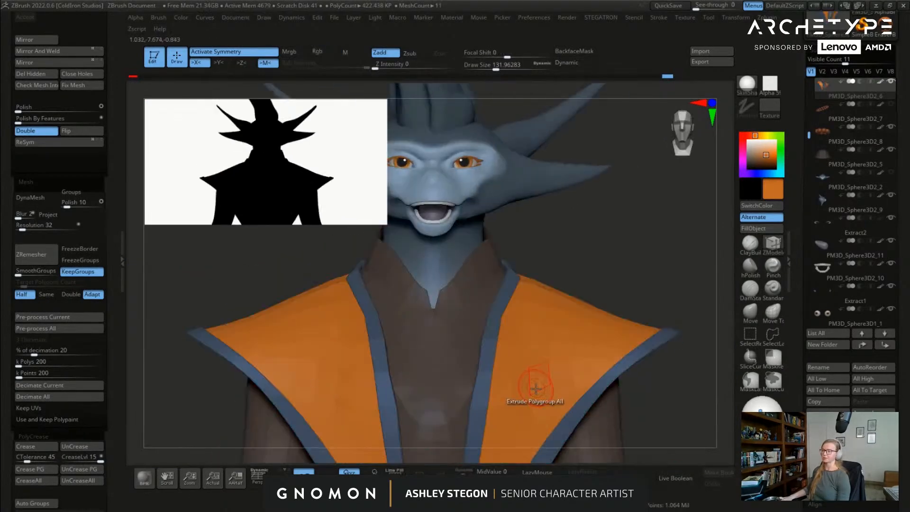
pyautogui.keyDown('ctrl'); pyautogui.moveTo(574, 317); pyautogui.dragTo(515, 288, button='right'); pyautogui.keyUp('ctrl')
pyautogui.moveTo(523, 326); pyautogui.dragTo(564, 310, button='right')
pyautogui.moveTo(514, 282); pyautogui.dragTo(593, 353, button='right')
pyautogui.moveTo(558, 256); pyautogui.dragTo(434, 223, button='right')
pyautogui.moveTo(526, 327); pyautogui.dragTo(508, 361, button='right')
pyautogui.hotkey('shift', 'f')
pyautogui.hotkey('shift', 'f')
pyautogui.keyDown('alt'); pyautogui.moveTo(623, 394); pyautogui.dragTo(589, 313, button='right'); pyautogui.keyUp('alt')
pyautogui.moveTo(685, 349); pyautogui.dragTo(621, 333, button='right')
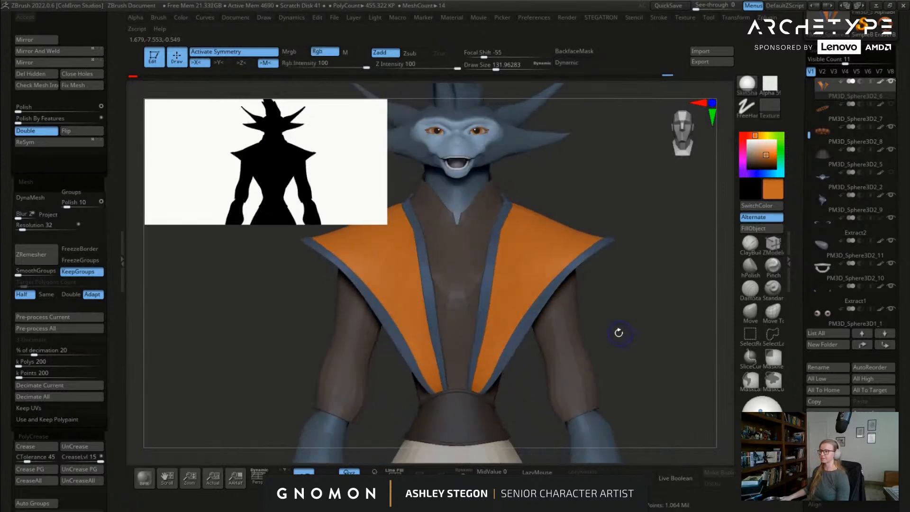
# Step: Try sculpting symmetrical folds across the vest's front with the Standard brush at draw sizes of about 250 and 202
pyautogui.press('ctrl')
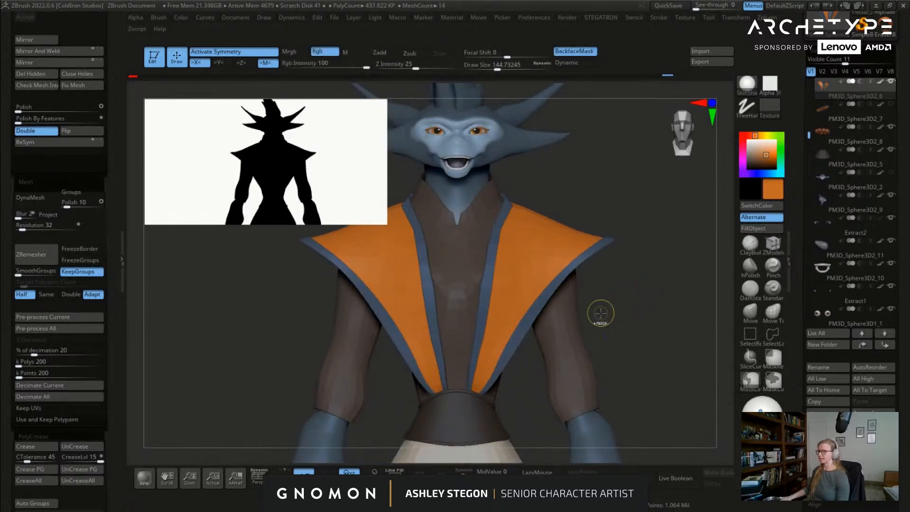
pyautogui.click(774, 288)
pyautogui.moveTo(501, 306); pyautogui.dragTo(492, 294, button='right')
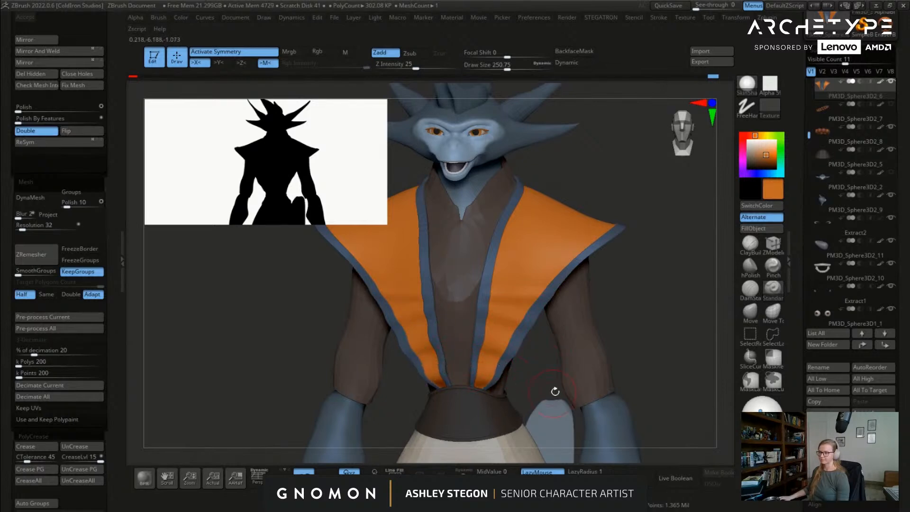
pyautogui.moveTo(550, 394); pyautogui.dragTo(506, 327, button='right')
pyautogui.moveTo(487, 285)
pyautogui.mouseDown(button='right')
pyautogui.moveTo(591, 313)
pyautogui.moveTo(517, 315)
pyautogui.moveTo(565, 230)
pyautogui.mouseUp(button='right')
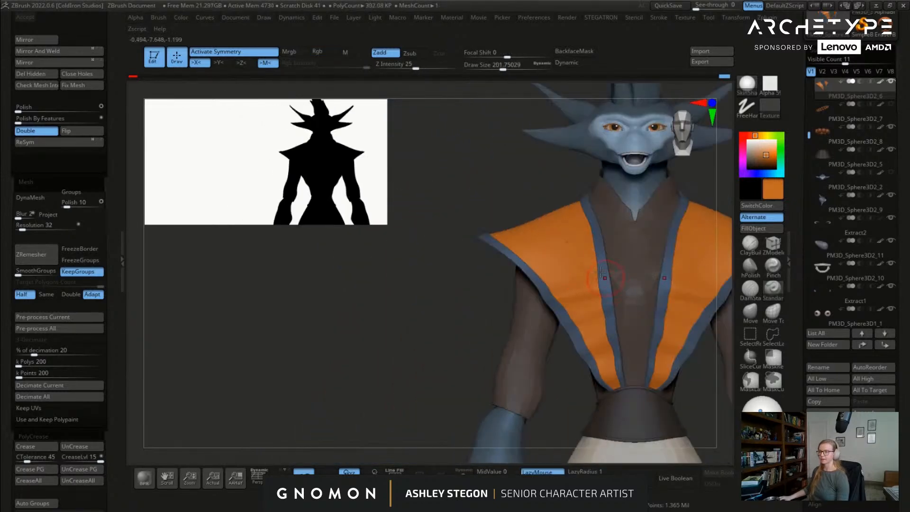
pyautogui.moveTo(554, 300)
pyautogui.mouseDown(button='right')
pyautogui.moveTo(579, 270)
pyautogui.moveTo(571, 271)
pyautogui.mouseUp(button='right')
# Step: Turn off symmetry and sculpt uneven folds across the lower front panels with a draw size of about 187
pyautogui.press('x')
pyautogui.press('s')
pyautogui.moveTo(563, 246); pyautogui.dragTo(552, 241)
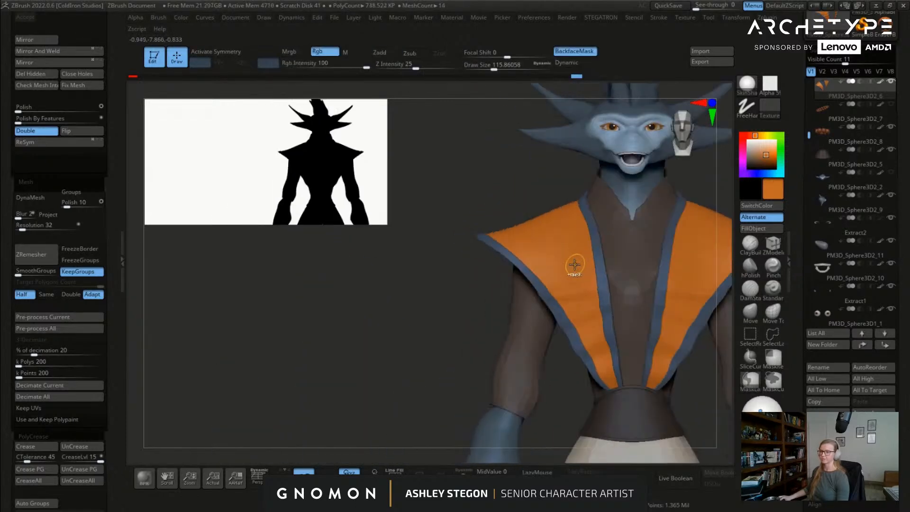
pyautogui.keyDown('alt'); pyautogui.moveTo(601, 305); pyautogui.dragTo(519, 301, button='right'); pyautogui.keyUp('alt')
pyautogui.press('s')
pyautogui.moveTo(519, 302); pyautogui.dragTo(516, 301)
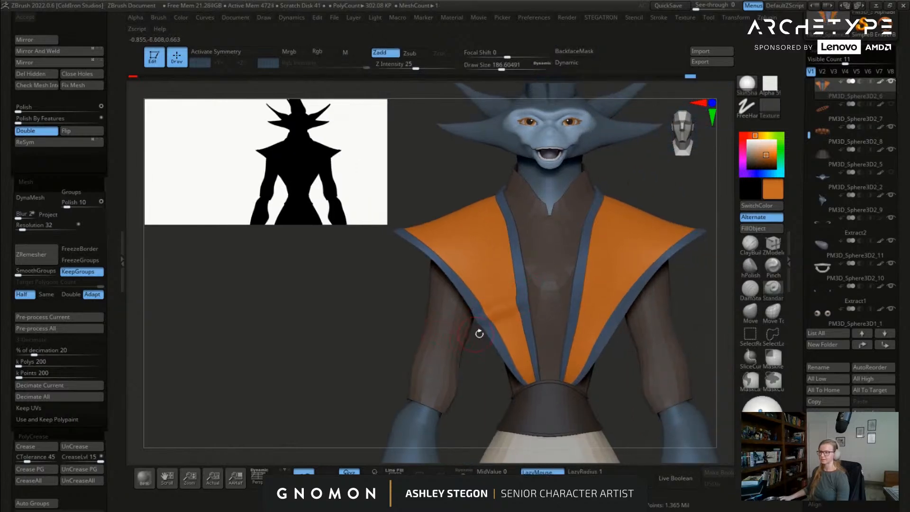
pyautogui.moveTo(477, 337); pyautogui.dragTo(480, 316, button='right')
pyautogui.keyDown('alt'); pyautogui.moveTo(585, 342); pyautogui.dragTo(525, 325, button='right'); pyautogui.keyUp('alt')
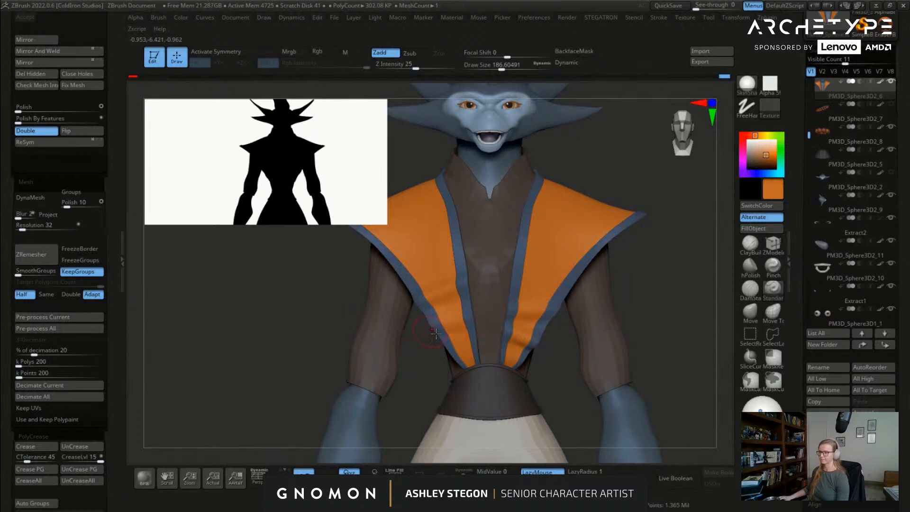
# Step: Add smaller folds to both front panels above the belt with draw sizes of about 128 and 136
pyautogui.moveTo(495, 343); pyautogui.dragTo(484, 344, button='right')
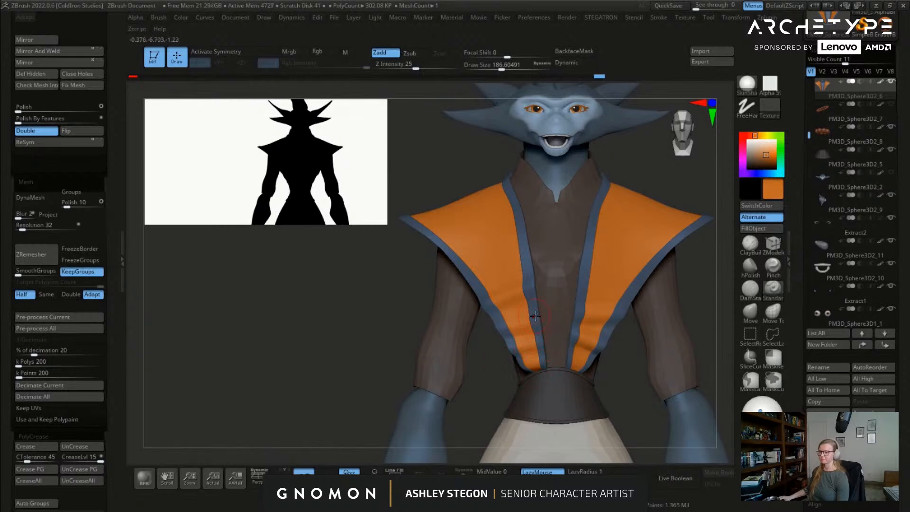
pyautogui.press('[')
pyautogui.moveTo(516, 274); pyautogui.dragTo(518, 279, button='right')
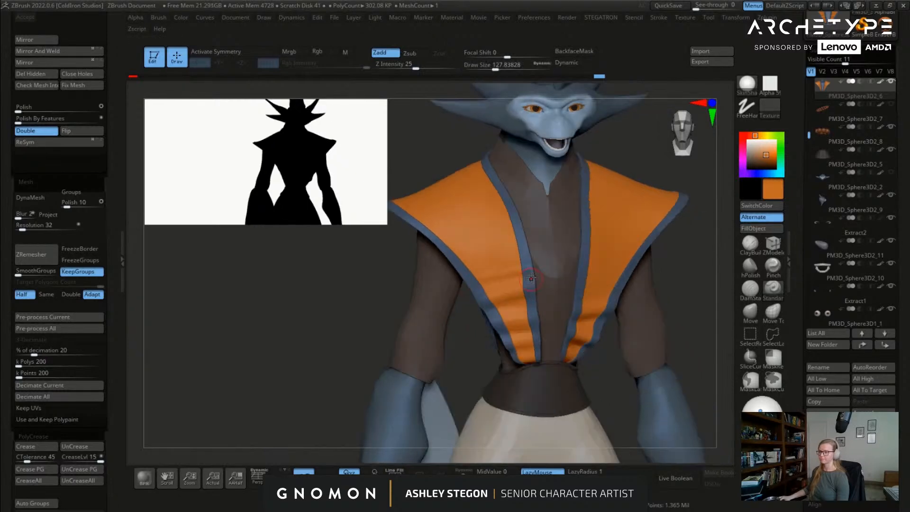
pyautogui.moveTo(420, 247); pyautogui.dragTo(524, 292, button='right')
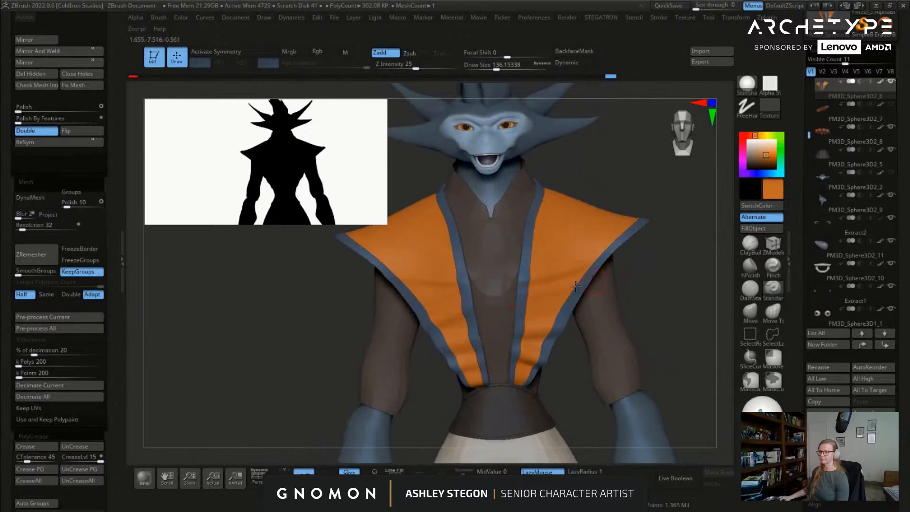
# Step: Sculpt broad horizontal folds across the vest's lower back with draw sizes of about 299 and 245
pyautogui.moveTo(594, 281)
pyautogui.mouseDown(button='right')
pyautogui.moveTo(524, 282)
pyautogui.moveTo(537, 293)
pyautogui.moveTo(530, 316)
pyautogui.mouseUp(button='right')
pyautogui.moveTo(567, 363); pyautogui.dragTo(628, 340, button='right')
pyautogui.press(']')
pyautogui.moveTo(628, 339)
pyautogui.mouseDown()
pyautogui.moveTo(569, 349)
pyautogui.moveTo(665, 341)
pyautogui.mouseUp()
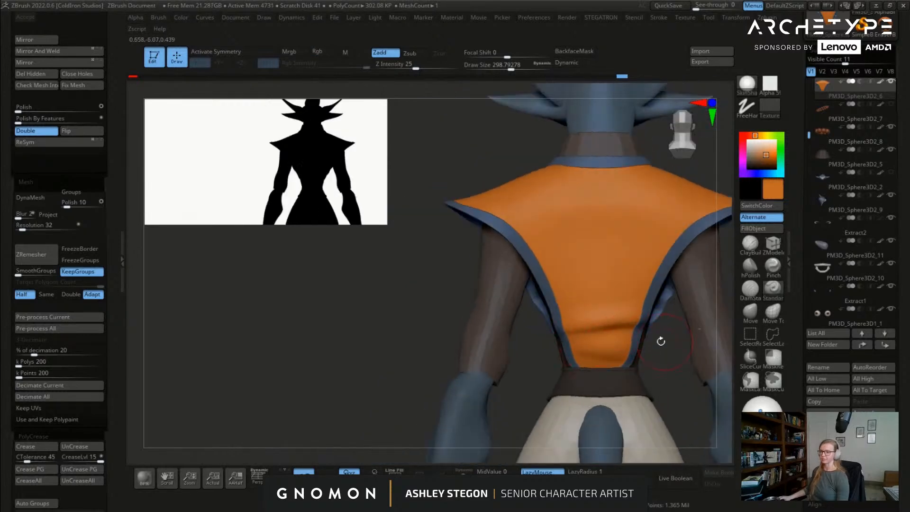
pyautogui.moveTo(604, 350)
pyautogui.mouseDown()
pyautogui.moveTo(573, 357)
pyautogui.moveTo(631, 352)
pyautogui.moveTo(573, 353)
pyautogui.mouseUp()
pyautogui.moveTo(573, 353)
pyautogui.mouseDown(button='right')
pyautogui.moveTo(621, 345)
pyautogui.moveTo(638, 303)
pyautogui.moveTo(629, 280)
pyautogui.mouseUp(button='right')
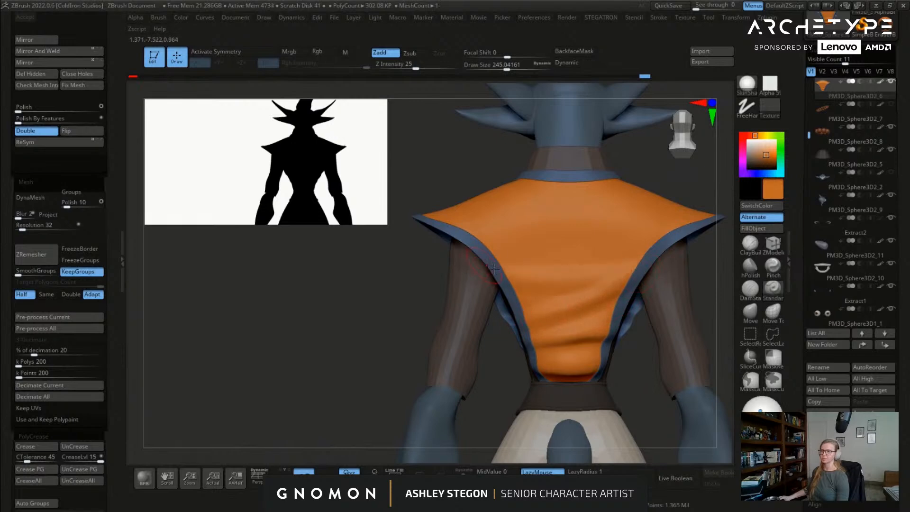
# Step: Add finer folds across the middle of the vest's back with a draw size of about 187
pyautogui.press('[')
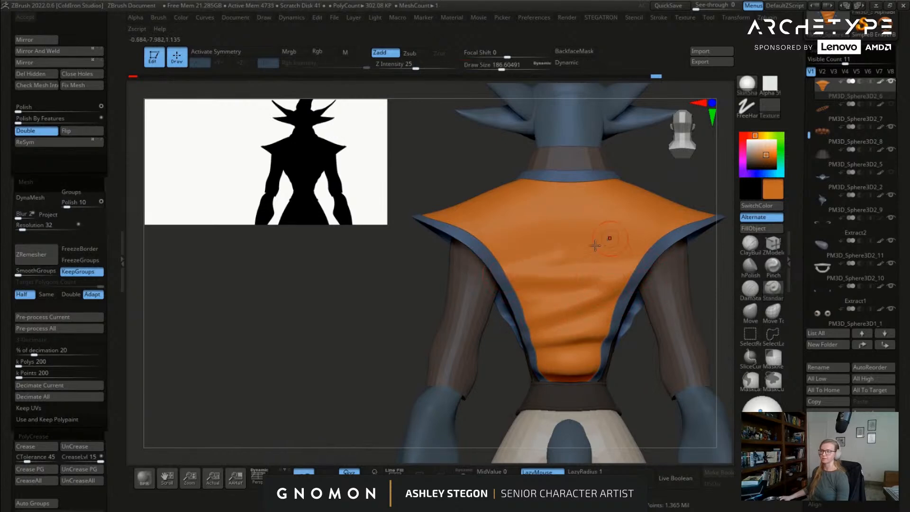
pyautogui.moveTo(587, 251)
pyautogui.mouseDown(button='right')
pyautogui.moveTo(571, 263)
pyautogui.moveTo(540, 254)
pyautogui.moveTo(631, 270)
pyautogui.moveTo(487, 297)
pyautogui.moveTo(530, 285)
pyautogui.moveTo(493, 246)
pyautogui.mouseUp(button='right')
pyautogui.press(']')
pyautogui.press('[')
pyautogui.press('[')
pyautogui.press('[')
# Step: Turn symmetry back on and show the wireframe of the vest's shoulder panel, reducing the draw size to about 65
pyautogui.moveTo(581, 311)
pyautogui.mouseDown(button='right')
pyautogui.moveTo(603, 274)
pyautogui.moveTo(512, 267)
pyautogui.moveTo(526, 284)
pyautogui.moveTo(508, 268)
pyautogui.moveTo(536, 285)
pyautogui.moveTo(599, 292)
pyautogui.mouseUp(button='right')
pyautogui.press('x')
pyautogui.press('b')
pyautogui.press('d')
pyautogui.press('s')
pyautogui.hotkey('shift', 'f')
pyautogui.press('s')
pyautogui.moveTo(607, 294); pyautogui.dragTo(600, 293)
pyautogui.moveTo(601, 294)
pyautogui.keyDown('ctrl'); pyautogui.mouseDown(button='right')
pyautogui.moveTo(613, 307)
pyautogui.moveTo(596, 307)
pyautogui.mouseUp(button='right'); pyautogui.keyUp('ctrl')
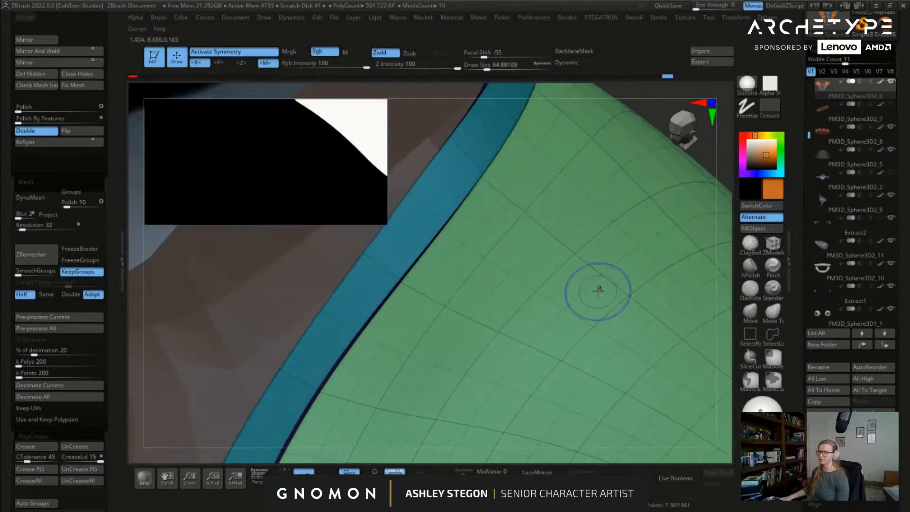
# Step: Mask a narrow strip of polygons across the vest's shoulder from collar to armhole and invert the mask
pyautogui.click(748, 335)
pyautogui.hotkey('shift', 'f')
pyautogui.hotkey('shift', 'f')
pyautogui.hotkey('shift', 'd')
pyautogui.keyDown('ctrl'); pyautogui.moveTo(619, 296); pyautogui.dragTo(613, 299, button='right'); pyautogui.keyUp('ctrl')
pyautogui.press('s')
pyautogui.moveTo(612, 299); pyautogui.dragTo(612, 299)
pyautogui.press('d')
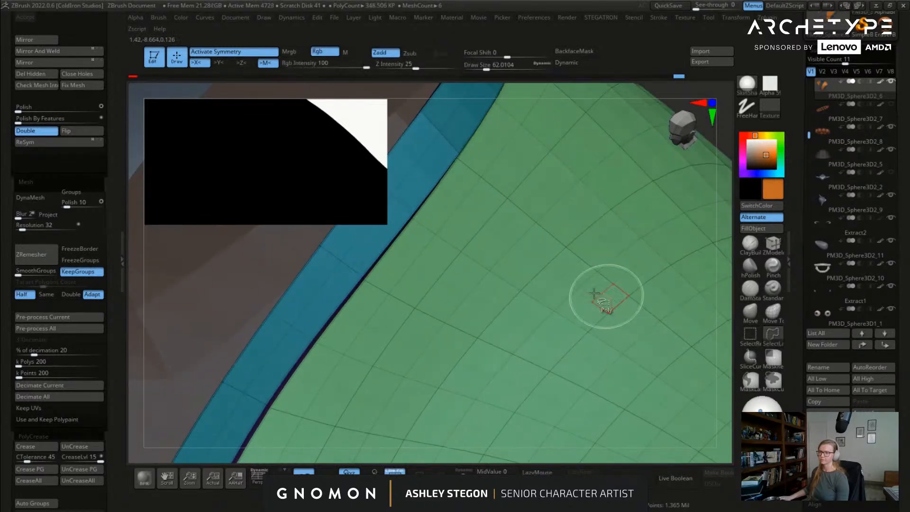
pyautogui.keyDown('ctrl'); pyautogui.moveTo(607, 291); pyautogui.dragTo(536, 311, button='right'); pyautogui.keyUp('ctrl')
pyautogui.moveTo(606, 353); pyautogui.dragTo(633, 235, button='right')
pyautogui.moveTo(677, 337)
pyautogui.mouseDown(button='right')
pyautogui.moveTo(656, 340)
pyautogui.moveTo(676, 348)
pyautogui.mouseUp(button='right')
pyautogui.keyDown('ctrl'); pyautogui.keyDown('shift'); pyautogui.moveTo(697, 301); pyautogui.dragTo(699, 308); pyautogui.keyUp('shift'); pyautogui.keyUp('ctrl')
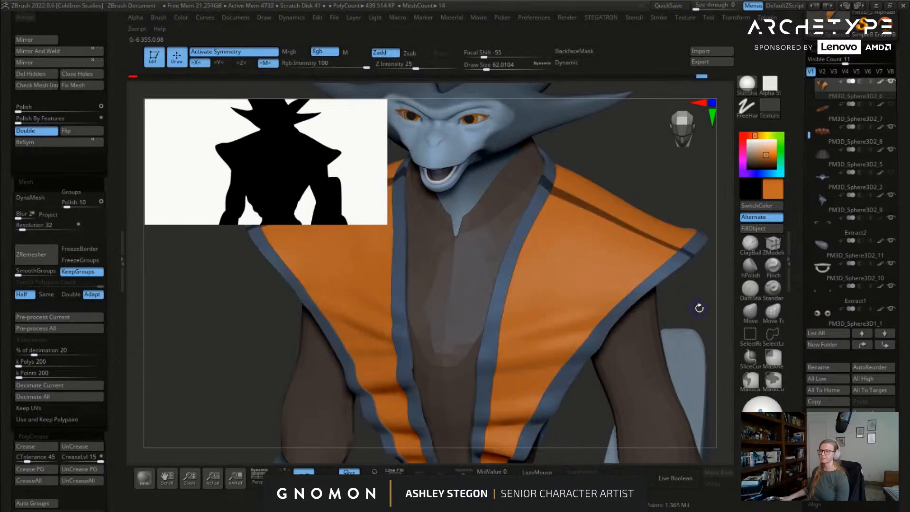
pyautogui.keyDown('ctrl'); pyautogui.click(692, 290); pyautogui.keyUp('ctrl')
# Step: Try to build up a raised shoulder seam along the unmasked strip with ClayBuildup at a draw size of about 120, then smooth it
pyautogui.keyDown('alt'); pyautogui.moveTo(695, 270); pyautogui.dragTo(674, 289, button='right'); pyautogui.keyUp('alt')
pyautogui.hotkey('shift', 'f')
pyautogui.keyDown('alt'); pyautogui.moveTo(601, 276); pyautogui.dragTo(534, 242, button='right'); pyautogui.keyUp('alt')
pyautogui.hotkey('shift', 'f')
pyautogui.moveTo(640, 240); pyautogui.dragTo(562, 263, button='right')
pyautogui.click(755, 253)
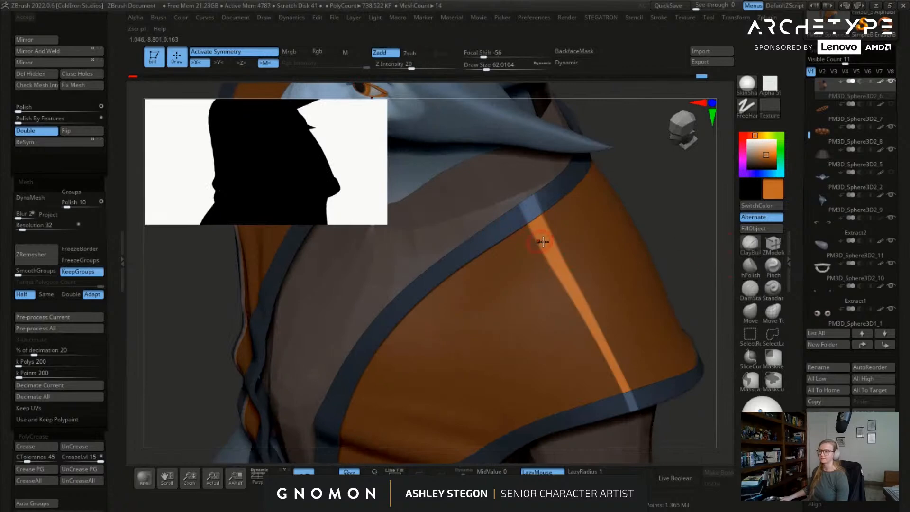
pyautogui.hotkey('ctrl', 'h')
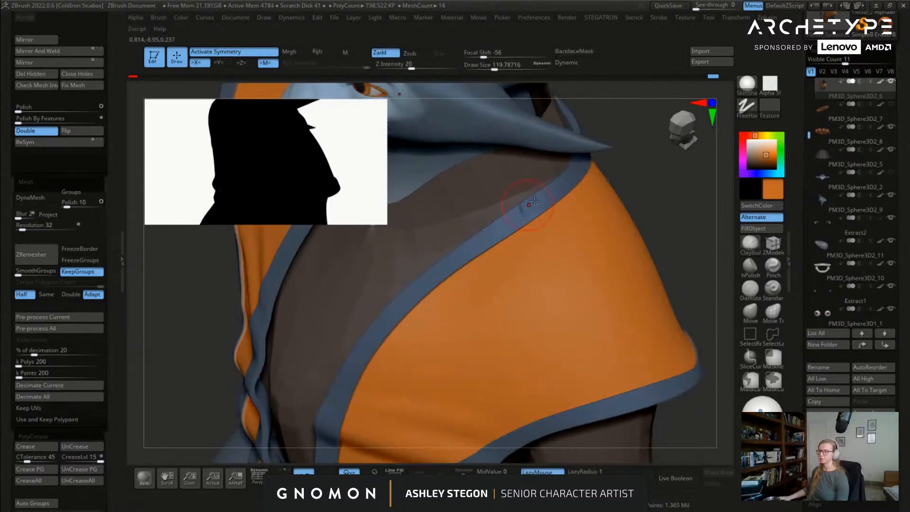
pyautogui.hotkey('shift', 'f')
pyautogui.hotkey('shift', 'f')
pyautogui.moveTo(535, 225); pyautogui.dragTo(596, 337)
pyautogui.moveTo(560, 269); pyautogui.dragTo(618, 386)
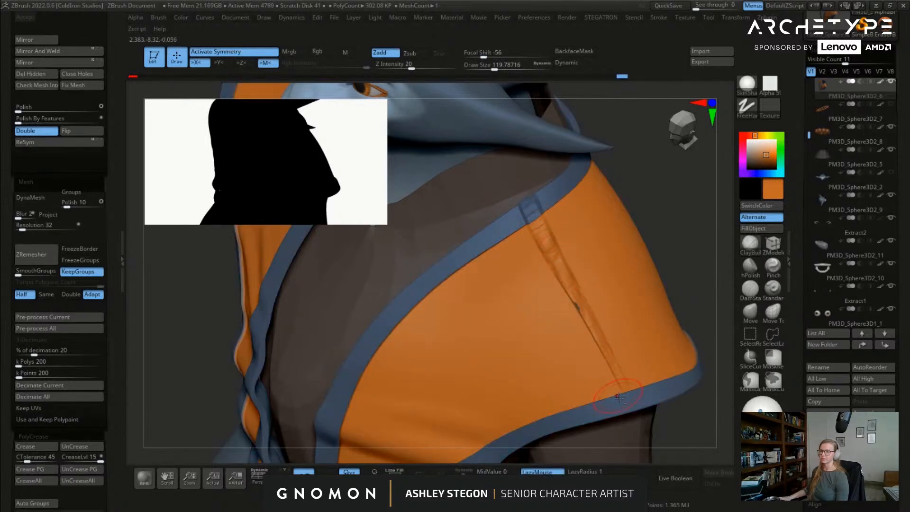
pyautogui.keyDown('shift'); pyautogui.moveTo(599, 330); pyautogui.dragTo(591, 312); pyautogui.keyUp('shift')
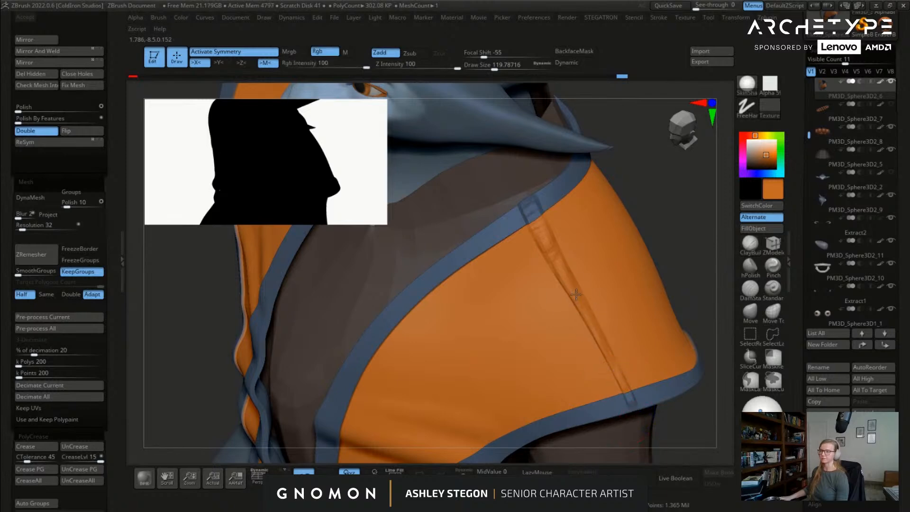
# Step: Undo the raised shoulder seam and check the shoulder panel's wireframe from the front and side
pyautogui.moveTo(526, 199)
pyautogui.mouseDown(button='right')
pyautogui.moveTo(559, 270)
pyautogui.moveTo(571, 271)
pyautogui.moveTo(564, 289)
pyautogui.moveTo(642, 257)
pyautogui.moveTo(618, 205)
pyautogui.moveTo(640, 290)
pyautogui.moveTo(638, 319)
pyautogui.mouseUp(button='right')
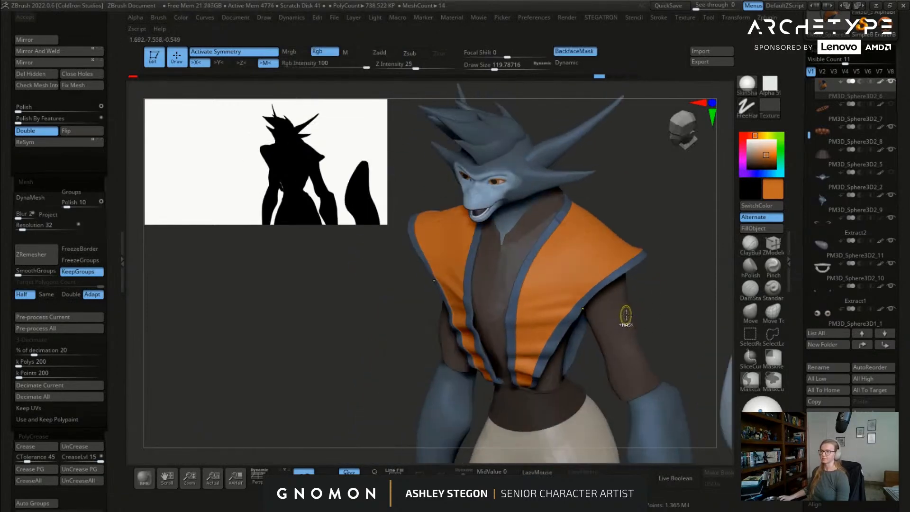
pyautogui.hotkey('shift', 'f')
pyautogui.keyDown('ctrl'); pyautogui.moveTo(616, 308); pyautogui.dragTo(540, 247, button='right'); pyautogui.keyUp('ctrl')
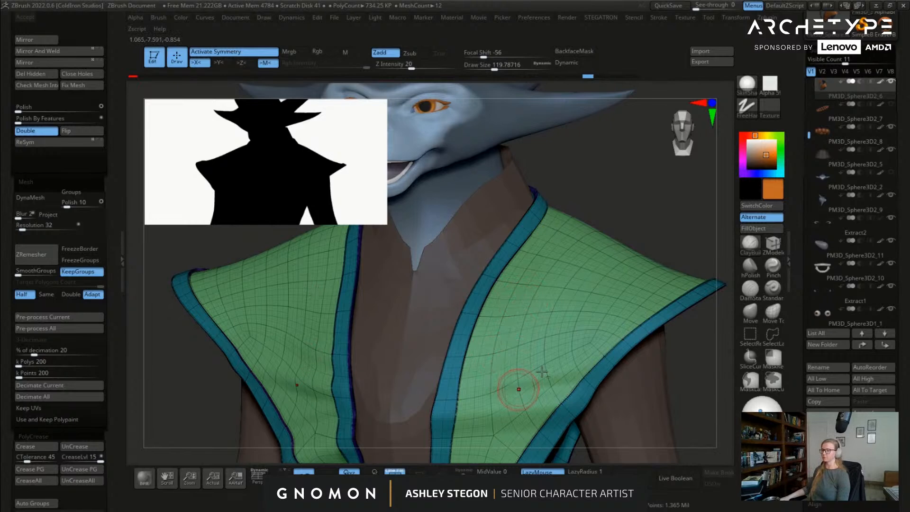
pyautogui.keyDown('alt'); pyautogui.moveTo(526, 385); pyautogui.dragTo(571, 142, button='right'); pyautogui.keyUp('alt')
pyautogui.keyDown('alt'); pyautogui.moveTo(434, 383); pyautogui.dragTo(261, 401, button='right'); pyautogui.keyUp('alt')
pyautogui.moveTo(572, 249); pyautogui.dragTo(482, 234, button='right')
pyautogui.hotkey('shift', 'f')
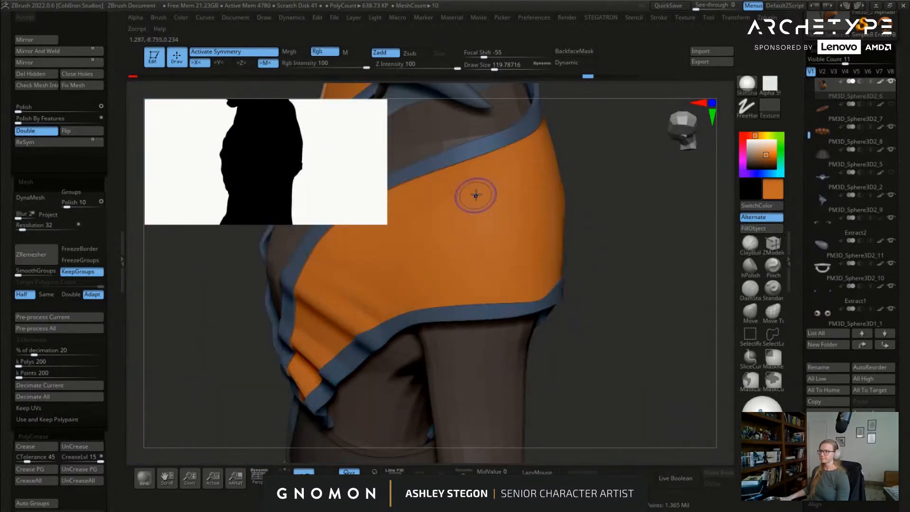
pyautogui.moveTo(476, 195); pyautogui.dragTo(522, 209, button='right')
# Step: Subdivide the vest to level 6 and try carving a shoulder seam from collar to armhole with DamStandard at draw size 112
pyautogui.keyDown('ctrl'); pyautogui.keyDown('shift'); pyautogui.click(503, 204); pyautogui.keyUp('shift'); pyautogui.keyUp('ctrl')
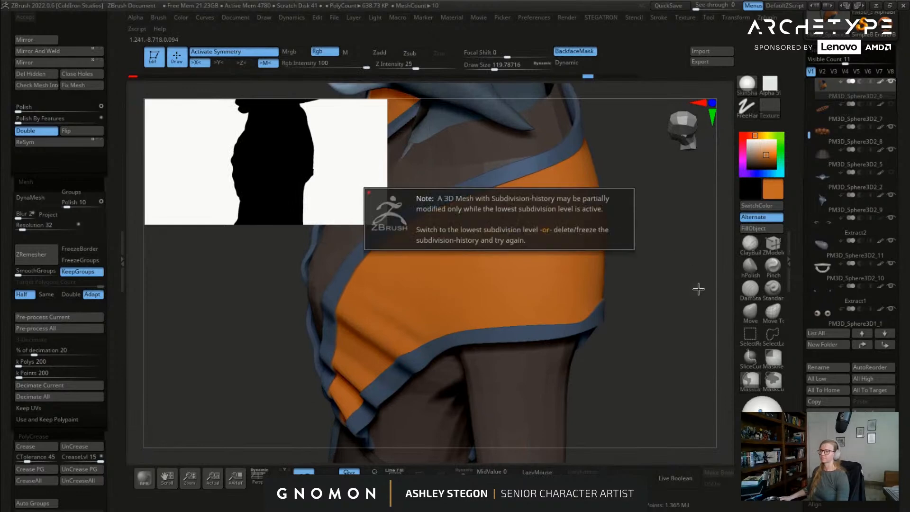
pyautogui.scroll(5, 113, 133)
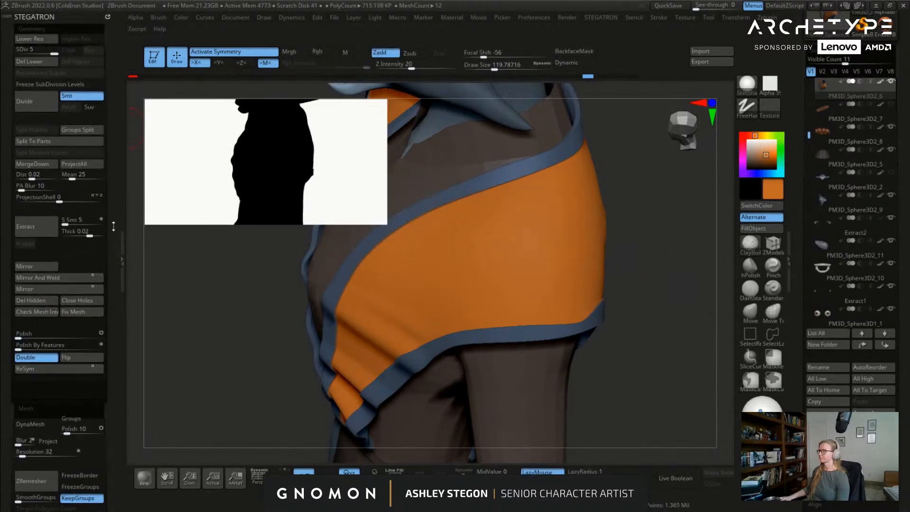
pyautogui.keyDown('ctrl'); pyautogui.keyDown('shift'); pyautogui.click(493, 264); pyautogui.keyUp('shift'); pyautogui.keyUp('ctrl')
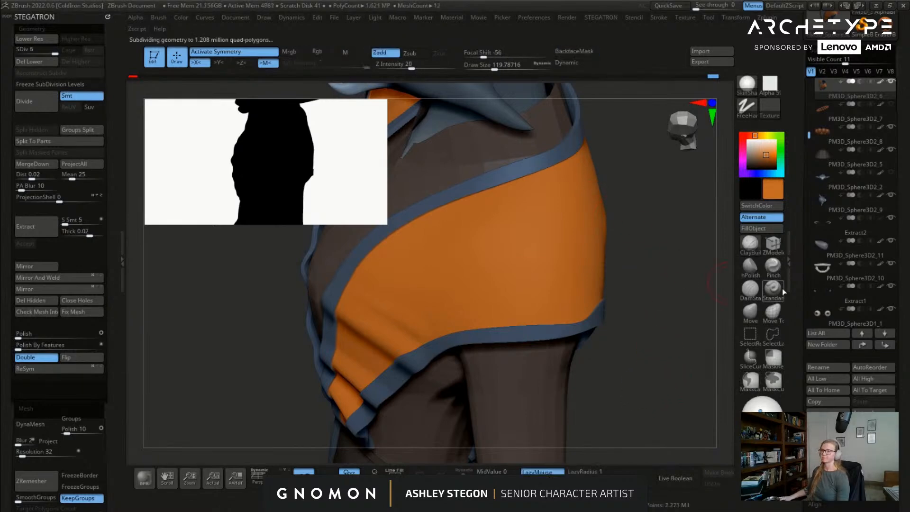
pyautogui.click(749, 288)
pyautogui.press('s')
pyautogui.click(502, 179)
pyautogui.keyDown('ctrl'); pyautogui.moveTo(518, 197); pyautogui.dragTo(509, 184, button='right'); pyautogui.keyUp('ctrl')
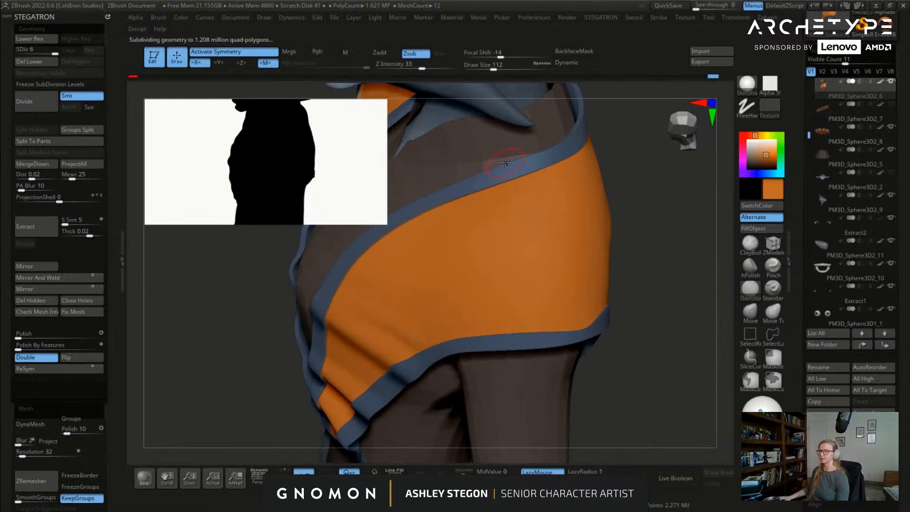
pyautogui.moveTo(517, 353); pyautogui.dragTo(516, 352)
pyautogui.moveTo(530, 327)
pyautogui.mouseDown(button='right')
pyautogui.moveTo(534, 274)
pyautogui.moveTo(525, 261)
pyautogui.moveTo(529, 316)
pyautogui.moveTo(488, 254)
pyautogui.moveTo(534, 270)
pyautogui.moveTo(428, 204)
pyautogui.mouseUp(button='right')
# Step: Tighten the carved shoulder seam with the Pinch brush at a draw size of about 132
pyautogui.press('b')
pyautogui.press('p')
pyautogui.press('i')
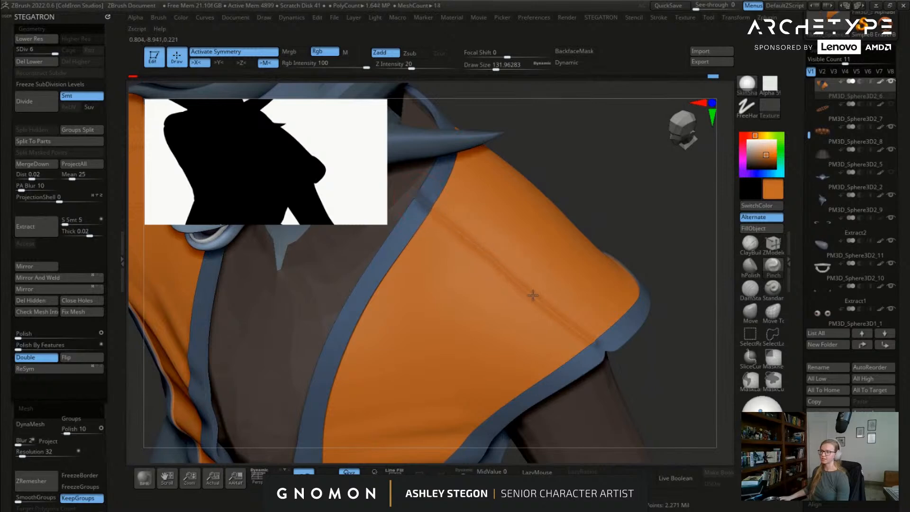
pyautogui.moveTo(473, 254); pyautogui.dragTo(595, 372, button='right')
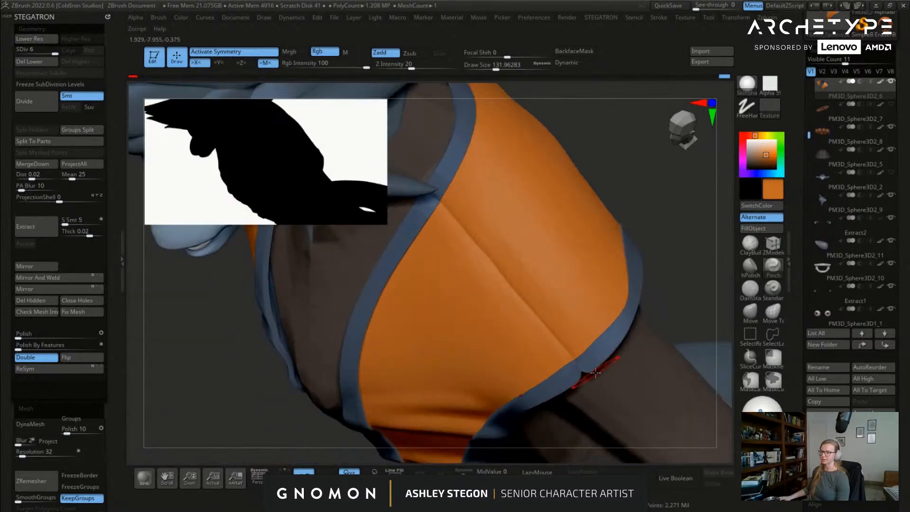
pyautogui.moveTo(466, 241)
pyautogui.mouseDown(button='right')
pyautogui.moveTo(493, 212)
pyautogui.moveTo(487, 263)
pyautogui.mouseUp(button='right')
pyautogui.moveTo(576, 308)
pyautogui.mouseDown(button='right')
pyautogui.moveTo(535, 297)
pyautogui.moveTo(552, 305)
pyautogui.mouseUp(button='right')
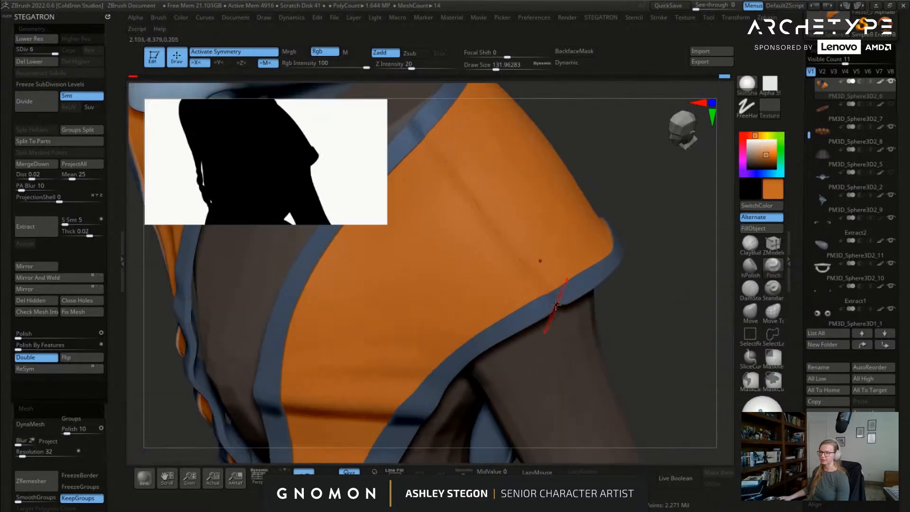
pyautogui.moveTo(495, 254)
pyautogui.mouseDown(button='right')
pyautogui.moveTo(500, 193)
pyautogui.moveTo(471, 207)
pyautogui.moveTo(521, 218)
pyautogui.mouseUp(button='right')
# Step: Undo the pinched shoulder seam and the subdivision, and check the shoulder panel's wireframe
pyautogui.hotkey('shift', 'f')
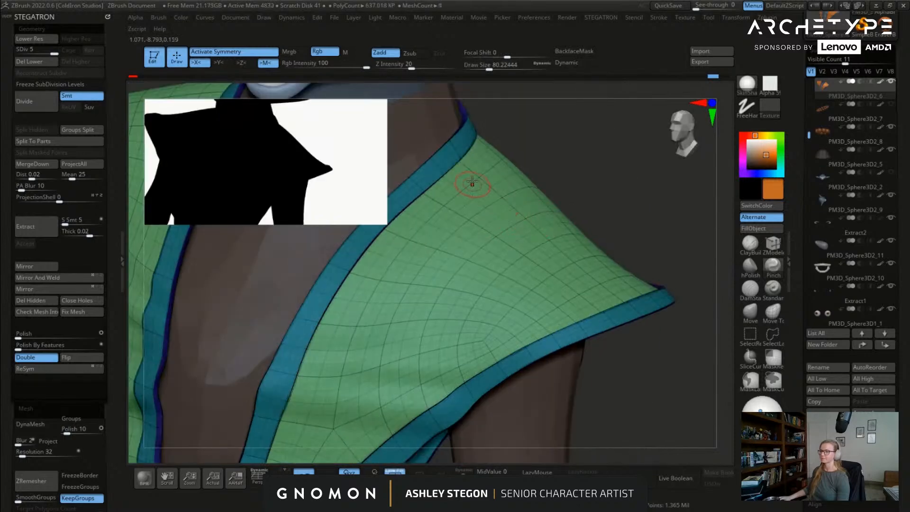
pyautogui.moveTo(476, 190); pyautogui.dragTo(496, 219, button='right')
pyautogui.hotkey('shift', 'f')
pyautogui.moveTo(614, 359)
pyautogui.mouseDown(button='right')
pyautogui.moveTo(610, 275)
pyautogui.moveTo(652, 338)
pyautogui.mouseUp(button='right')
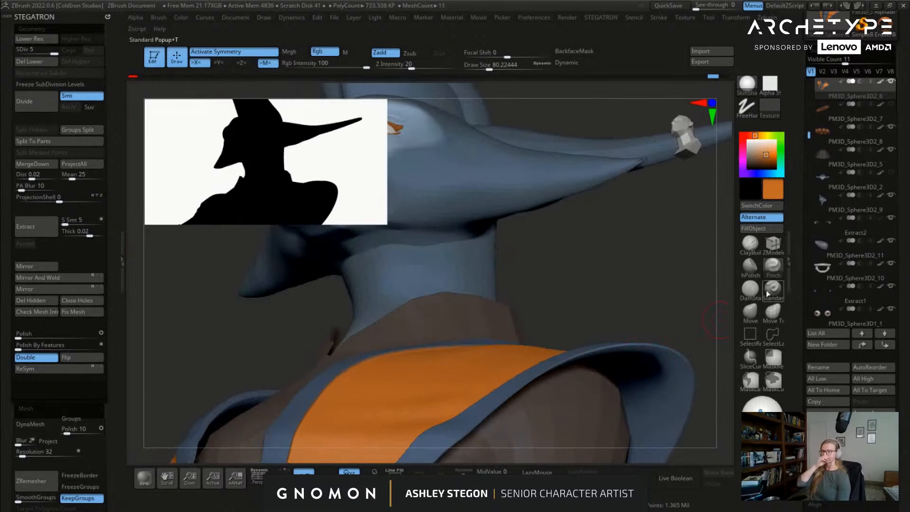
# Step: Try a DamStandard crease on the shoulder panel with backface masking on, using draw sizes of about 128 and 97
pyautogui.click(750, 290)
pyautogui.click(583, 56)
pyautogui.moveTo(545, 199); pyautogui.dragTo(479, 253, button='right')
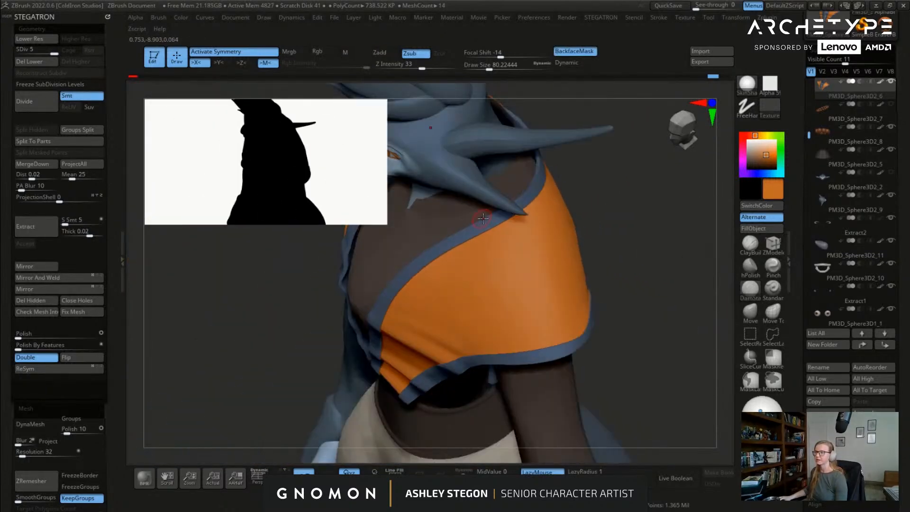
pyautogui.press('s')
pyautogui.moveTo(498, 267); pyautogui.dragTo(506, 267)
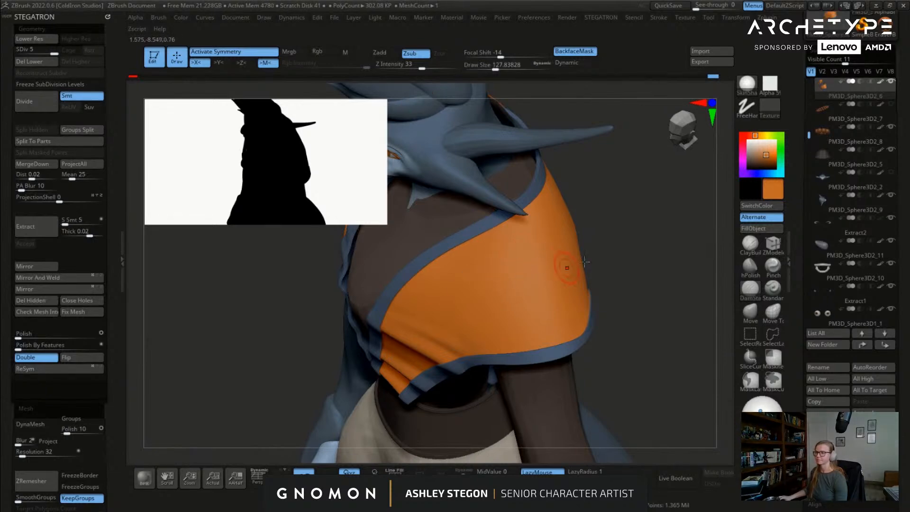
pyautogui.moveTo(580, 263); pyautogui.dragTo(544, 266)
pyautogui.press('s')
pyautogui.press('s')
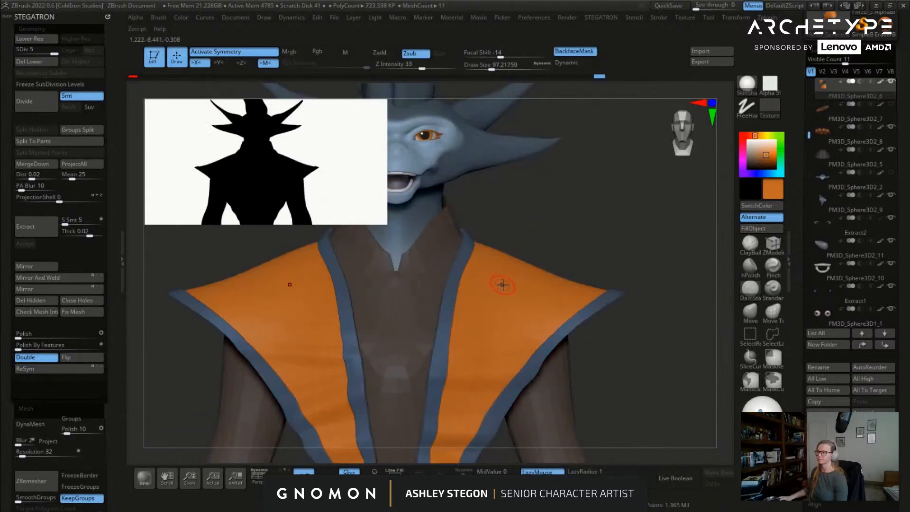
# Step: Subdivide the vest to level 6 and settle on the DamStandard brush for carving creases
pyautogui.hotkey('ctrl', 'd')
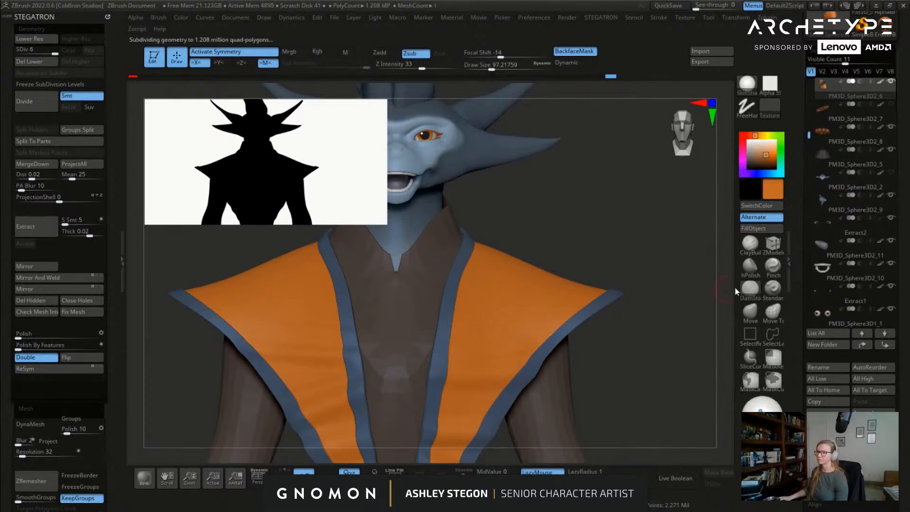
pyautogui.press('b')
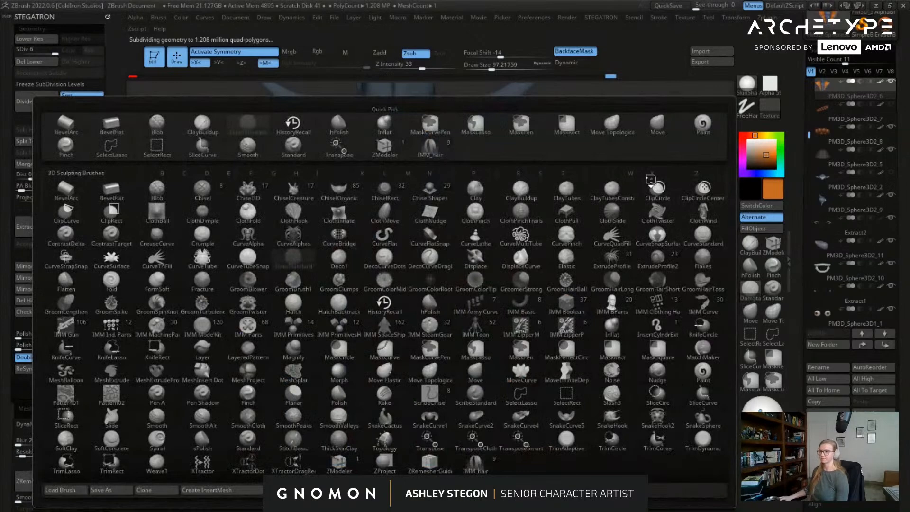
pyautogui.click(613, 217)
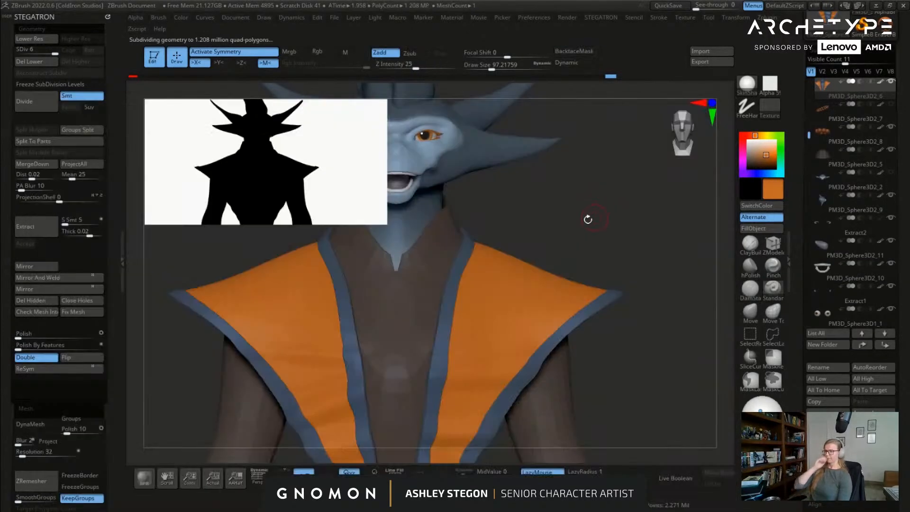
pyautogui.click(750, 287)
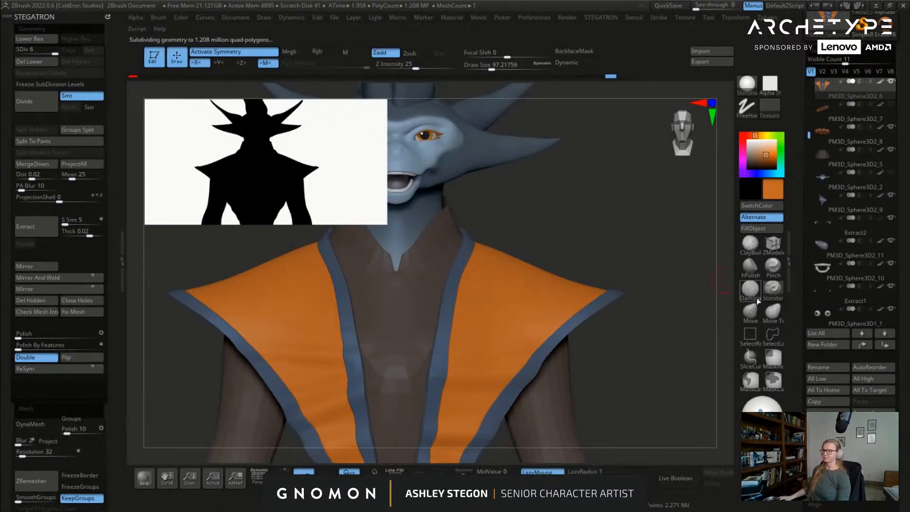
# Step: Carve a long crease from the shoulder tip to the front trim on both sides with draw size about 80 and LazyRadius 9
pyautogui.moveTo(509, 288)
pyautogui.keyDown('ctrl'); pyautogui.mouseDown(button='right')
pyautogui.moveTo(532, 331)
pyautogui.moveTo(479, 369)
pyautogui.mouseUp(button='right'); pyautogui.keyUp('ctrl')
pyautogui.moveTo(432, 374); pyautogui.dragTo(507, 345)
pyautogui.hotkey('ctrl', 'z')
pyautogui.press('s')
pyautogui.moveTo(640, 290); pyautogui.dragTo(638, 290)
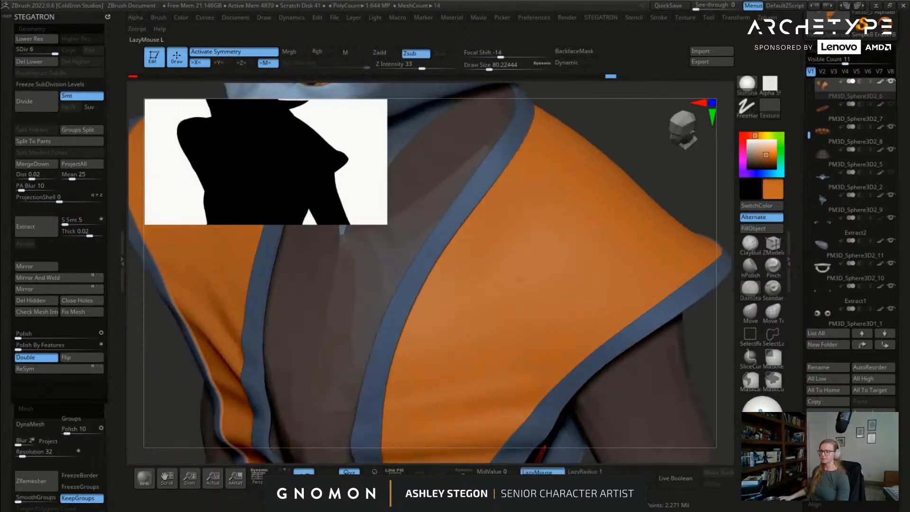
pyautogui.moveTo(576, 471); pyautogui.dragTo(570, 471)
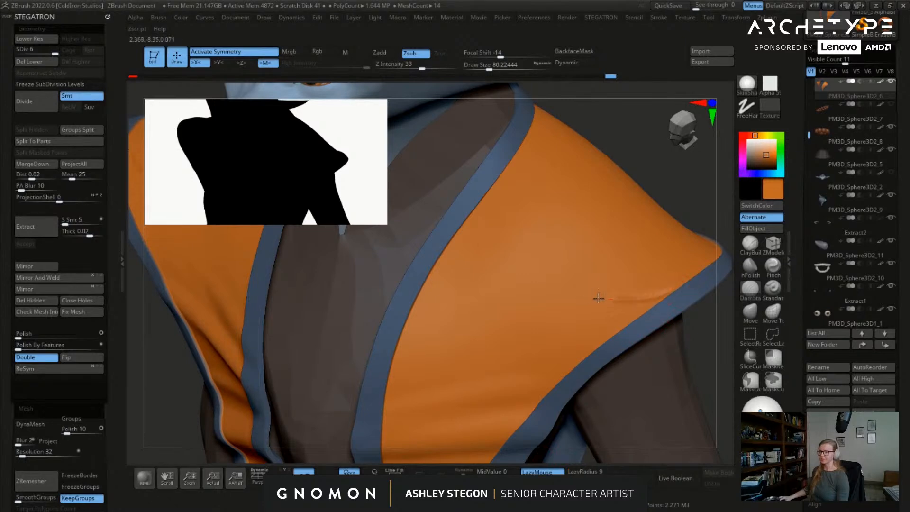
pyautogui.moveTo(447, 293); pyautogui.dragTo(414, 318)
# Step: Add thinner creases branching below the long chest crease with a draw size of about 51
pyautogui.moveTo(453, 320); pyautogui.dragTo(481, 315, button='right')
pyautogui.press('s')
pyautogui.moveTo(488, 314); pyautogui.dragTo(483, 314)
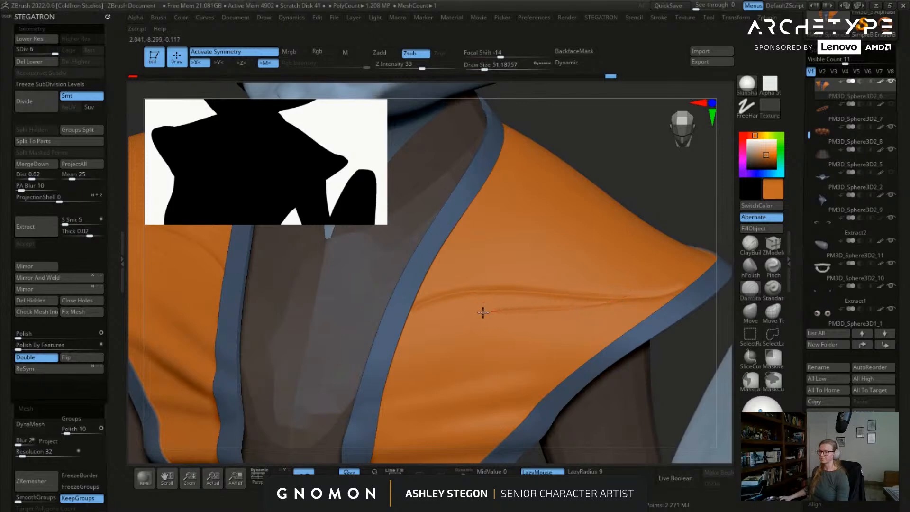
pyautogui.moveTo(443, 345); pyautogui.dragTo(512, 342, button='right')
pyautogui.moveTo(599, 302)
pyautogui.keyDown('ctrl'); pyautogui.mouseDown(button='right')
pyautogui.moveTo(616, 329)
pyautogui.moveTo(621, 258)
pyautogui.moveTo(630, 283)
pyautogui.mouseUp(button='right'); pyautogui.keyUp('ctrl')
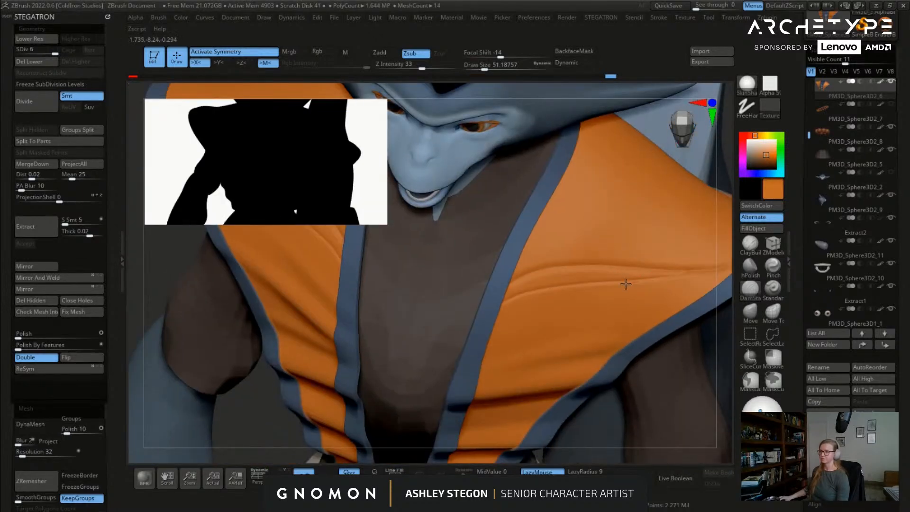
pyautogui.moveTo(492, 337); pyautogui.dragTo(488, 280, button='right')
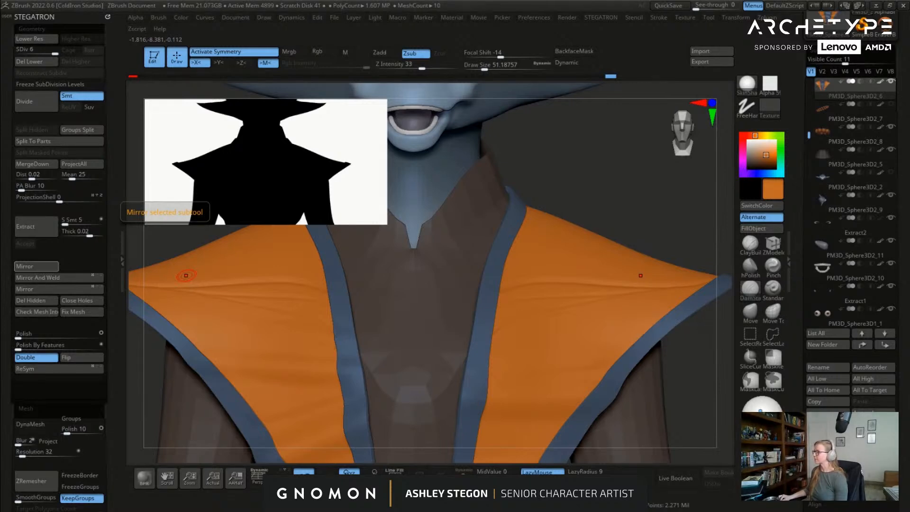
# Step: Carve additional diagonal creases fanning from the shoulder tip down toward the front trim
pyautogui.keyDown('alt'); pyautogui.moveTo(588, 342); pyautogui.dragTo(512, 252, button='right'); pyautogui.keyUp('alt')
pyautogui.moveTo(459, 223); pyautogui.dragTo(516, 240, button='right')
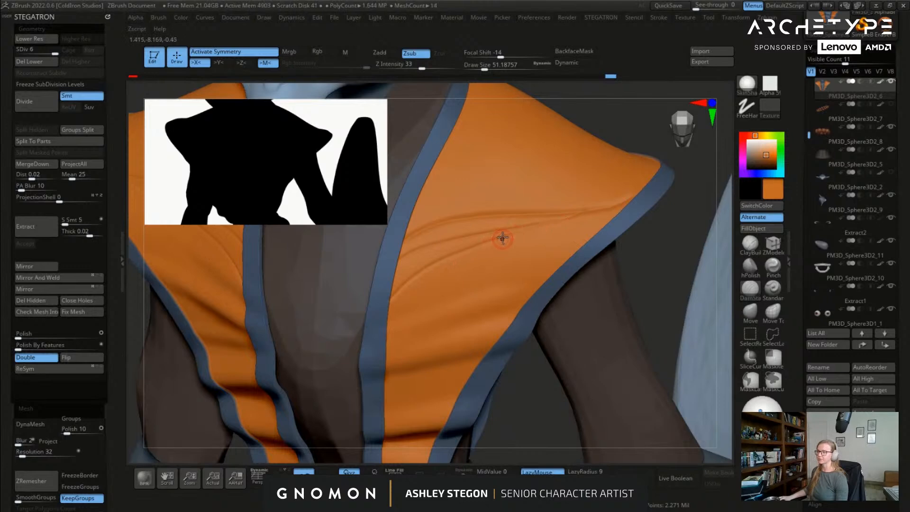
pyautogui.keyDown('ctrl'); pyautogui.moveTo(376, 383); pyautogui.dragTo(534, 278, button='right'); pyautogui.keyUp('ctrl')
pyautogui.moveTo(403, 274); pyautogui.dragTo(469, 316, button='right')
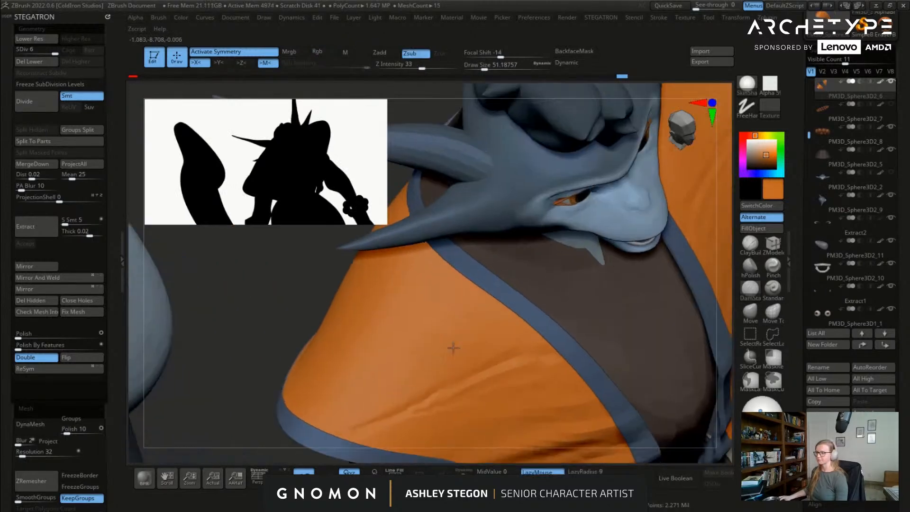
# Step: Draw a straight crease across the shoulder panel from the collar trim to the armhole trim with a draw size of about 90
pyautogui.keyDown('ctrl'); pyautogui.moveTo(390, 372); pyautogui.dragTo(458, 319, button='right'); pyautogui.keyUp('ctrl')
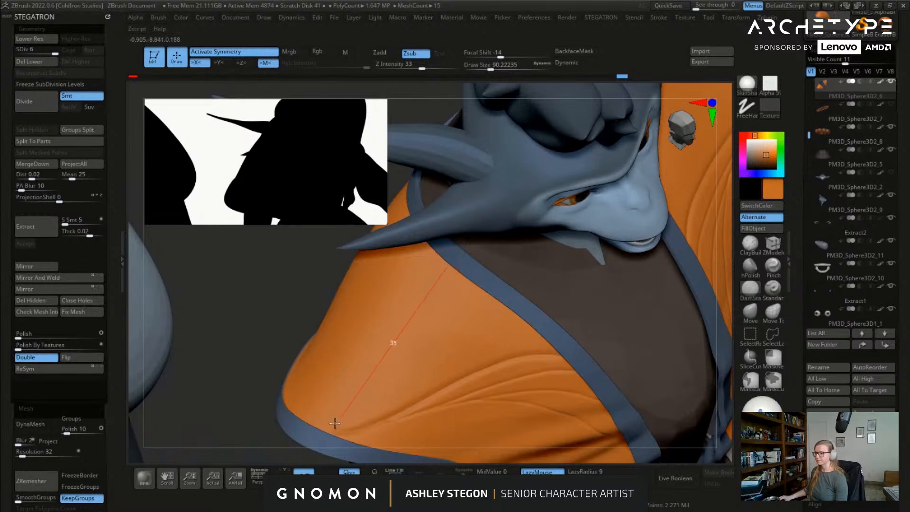
pyautogui.moveTo(333, 432); pyautogui.dragTo(331, 433)
pyautogui.moveTo(421, 312); pyautogui.dragTo(408, 296, button='right')
pyautogui.moveTo(441, 320)
pyautogui.mouseDown(button='right')
pyautogui.moveTo(457, 308)
pyautogui.moveTo(495, 322)
pyautogui.moveTo(563, 266)
pyautogui.moveTo(548, 280)
pyautogui.moveTo(578, 279)
pyautogui.moveTo(501, 246)
pyautogui.mouseUp(button='right')
# Step: Show the wireframe of the vest's front trim and set the draw size to about 62
pyautogui.hotkey('shift', 'f')
pyautogui.hotkey('shift', 'f')
pyautogui.moveTo(491, 298)
pyautogui.mouseDown(button='right')
pyautogui.moveTo(439, 307)
pyautogui.moveTo(427, 284)
pyautogui.mouseUp(button='right')
pyautogui.press('shift')
pyautogui.hotkey('shift', 'f')
pyautogui.press('s')
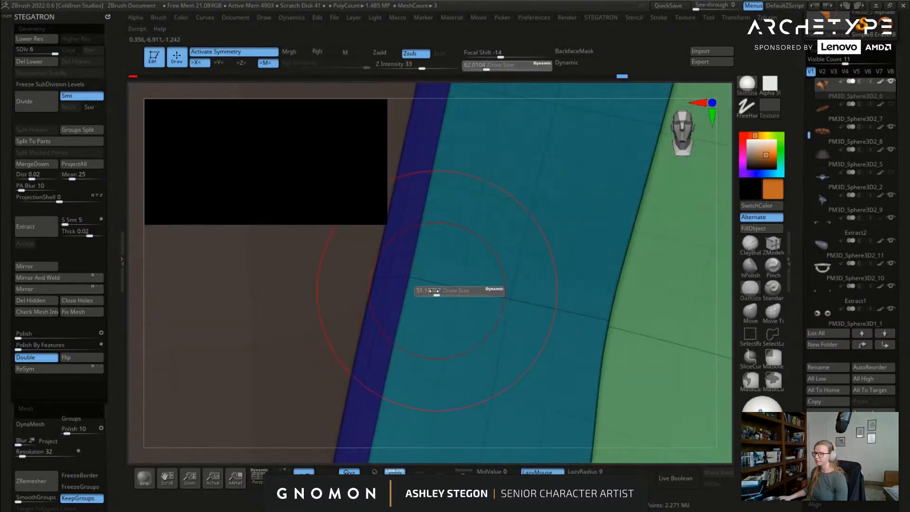
# Step: Lower the vest to subdivision level 5 and hide a thin polygon loop just inside the front trim's free edge
pyautogui.press('ctrl')
pyautogui.keyDown('ctrl'); pyautogui.moveTo(447, 279); pyautogui.dragTo(432, 284, button='right'); pyautogui.keyUp('ctrl')
pyautogui.moveTo(431, 285)
pyautogui.keyDown('ctrl'); pyautogui.keyDown('shift'); pyautogui.mouseDown()
pyautogui.moveTo(446, 289)
pyautogui.moveTo(113, 161)
pyautogui.moveTo(510, 293)
pyautogui.moveTo(533, 211)
pyautogui.mouseUp(); pyautogui.keyUp('shift'); pyautogui.keyUp('ctrl')
pyautogui.hotkey('shift', 'd')
pyautogui.press('b')
pyautogui.press('z')
pyautogui.press('m')
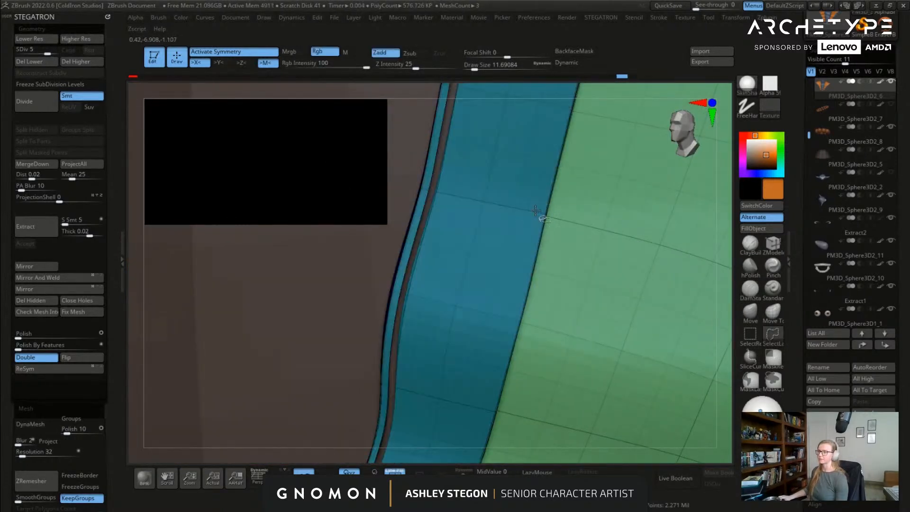
pyautogui.press('b')
pyautogui.press('d')
pyautogui.press('s')
pyautogui.moveTo(313, 183)
pyautogui.keyDown('alt'); pyautogui.mouseDown()
pyautogui.moveTo(487, 306)
pyautogui.moveTo(457, 281)
pyautogui.mouseUp(); pyautogui.keyUp('alt')
# Step: Pick out the remaining thin polygon loops inside the trim's edges and mask the rest of the vest around them
pyautogui.press('b')
pyautogui.press('z')
pyautogui.press('m')
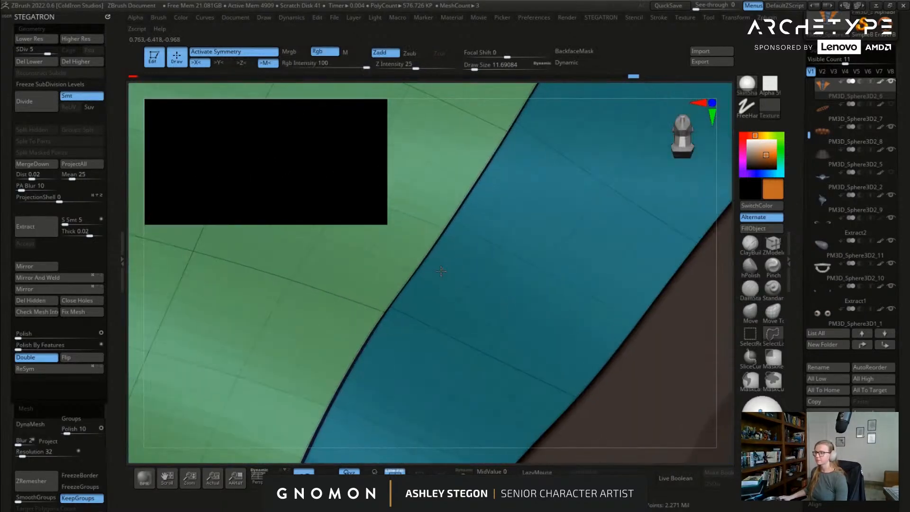
pyautogui.click(469, 292)
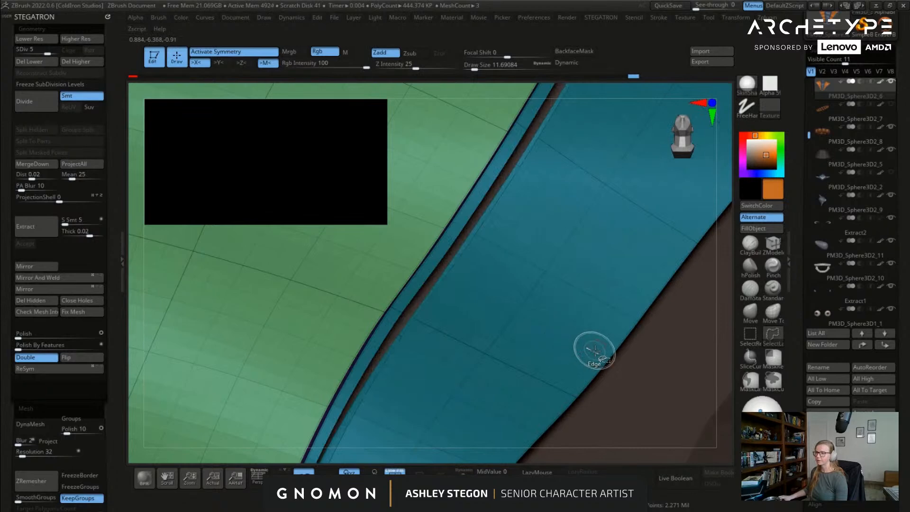
pyautogui.click(585, 350)
pyautogui.press('b')
pyautogui.press('d')
pyautogui.press('s')
pyautogui.moveTo(544, 193)
pyautogui.keyDown('alt'); pyautogui.mouseDown(button='right')
pyautogui.moveTo(514, 179)
pyautogui.moveTo(556, 343)
pyautogui.moveTo(589, 301)
pyautogui.mouseUp(button='right'); pyautogui.keyUp('alt')
pyautogui.keyDown('alt'); pyautogui.moveTo(685, 353); pyautogui.dragTo(635, 314, button='right'); pyautogui.keyUp('alt')
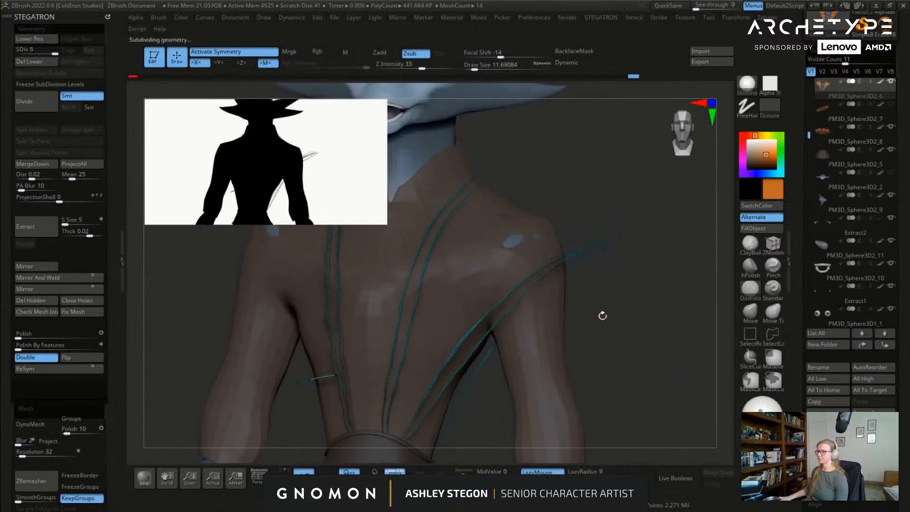
pyautogui.moveTo(618, 317); pyautogui.dragTo(475, 392, button='right')
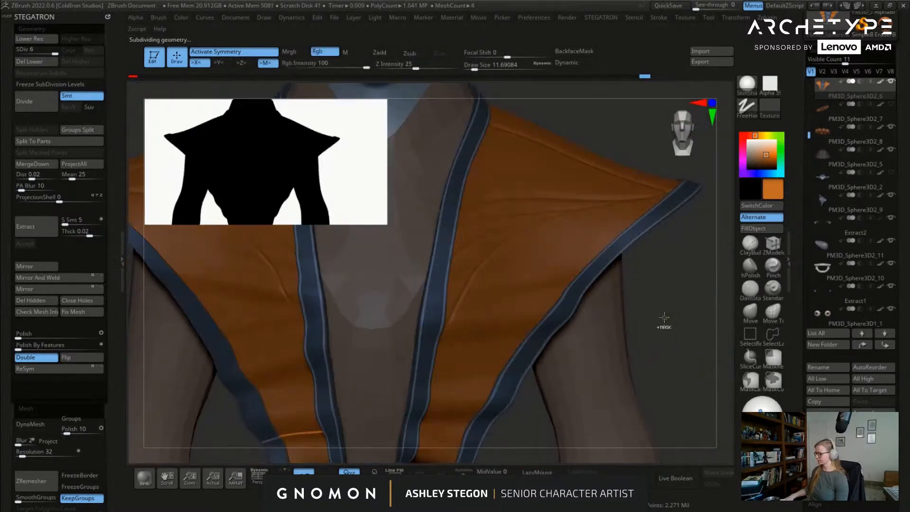
# Step: Try to build up the front trim with the ClayBuildup brush at a draw size of about 116
pyautogui.click(747, 244)
pyautogui.press('s')
pyautogui.moveTo(437, 196); pyautogui.dragTo(457, 197)
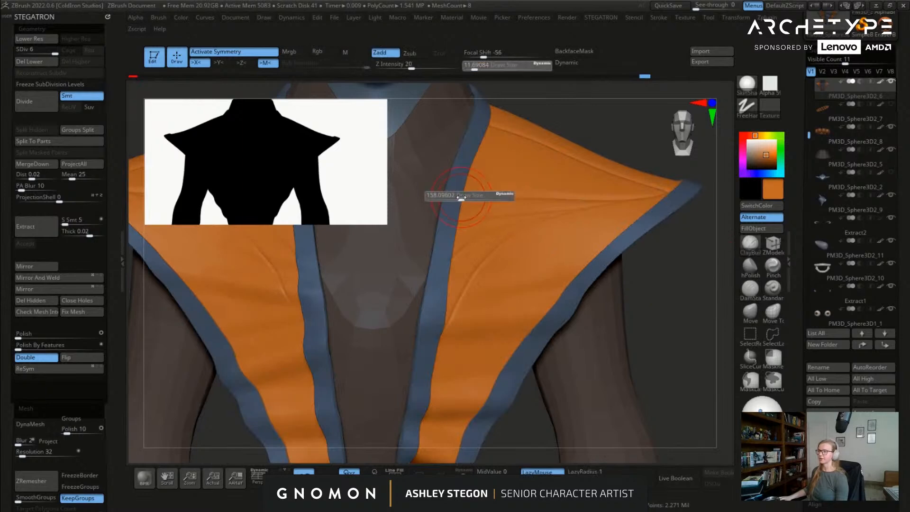
pyautogui.keyDown('ctrl'); pyautogui.moveTo(444, 200); pyautogui.dragTo(447, 214, button='right'); pyautogui.keyUp('ctrl')
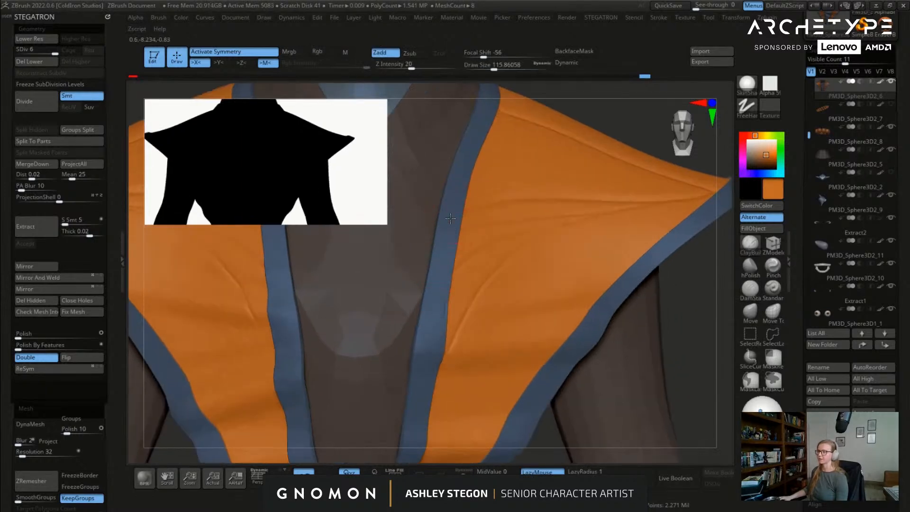
pyautogui.moveTo(437, 269)
pyautogui.mouseDown(button='right')
pyautogui.moveTo(426, 292)
pyautogui.moveTo(436, 303)
pyautogui.mouseUp(button='right')
pyautogui.press('ctrl')
pyautogui.hotkey('ctrl', 'z')
pyautogui.hotkey('ctrl', 'z')
pyautogui.hotkey('ctrl', 'z')
pyautogui.hotkey('ctrl', 'z')
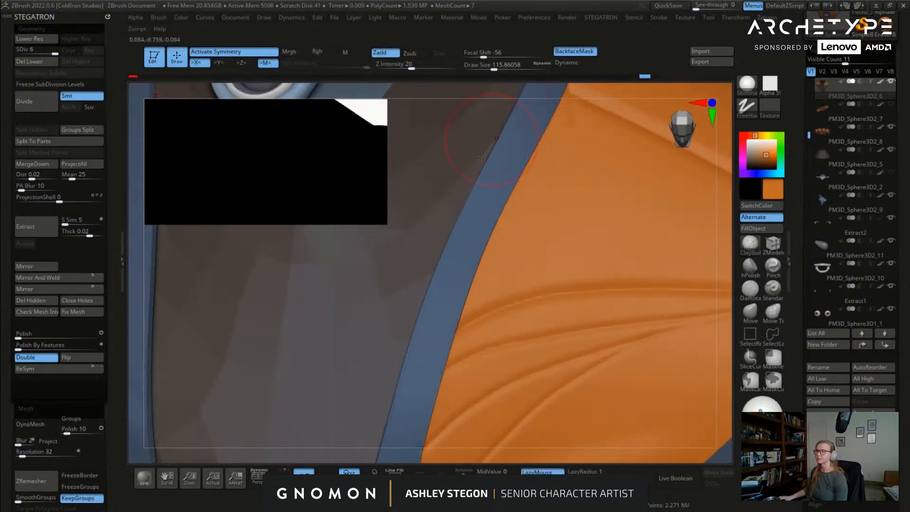
# Step: Shape the neckline trim from collar to waist with the Move brush at a draw size of about 331, forming seam lines inside its edges
pyautogui.click(748, 314)
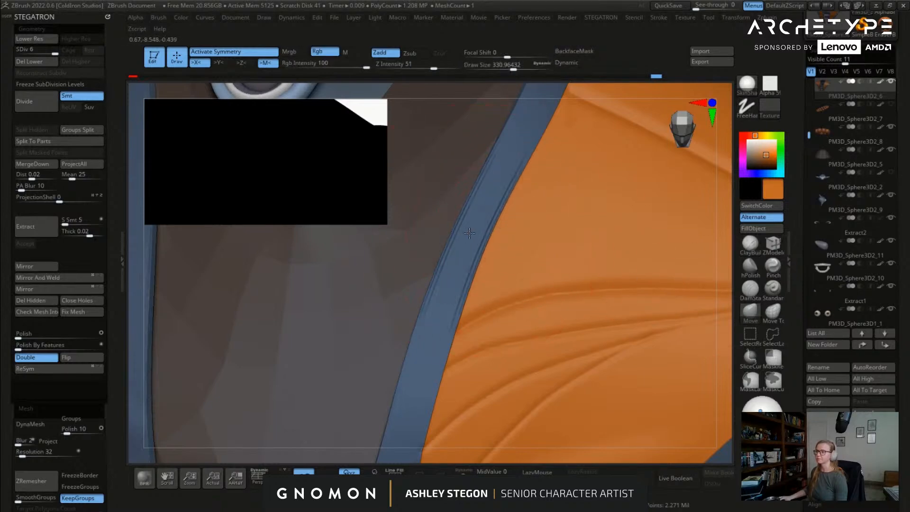
pyautogui.moveTo(447, 327); pyautogui.dragTo(456, 289, button='right')
pyautogui.moveTo(438, 360)
pyautogui.mouseDown(button='right')
pyautogui.moveTo(478, 275)
pyautogui.moveTo(465, 343)
pyautogui.mouseUp(button='right')
pyautogui.moveTo(474, 377); pyautogui.dragTo(487, 282, button='right')
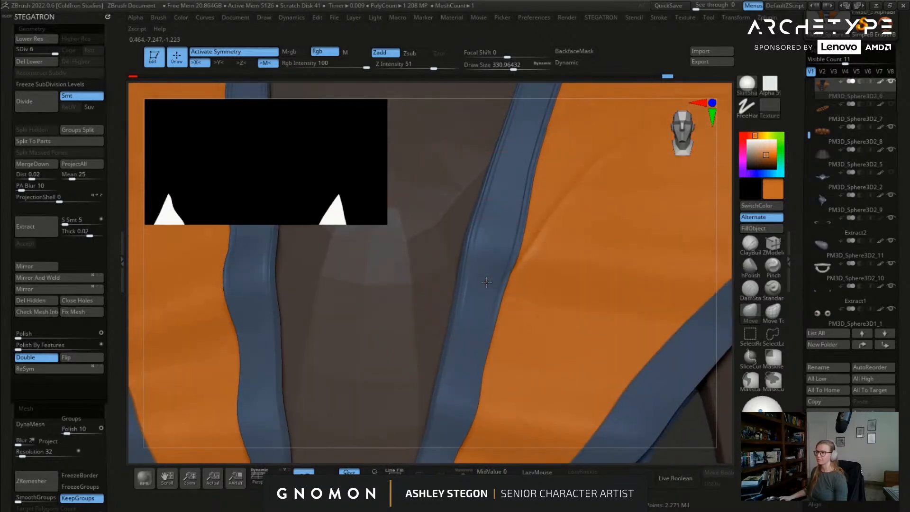
pyautogui.moveTo(466, 364); pyautogui.dragTo(496, 272, button='right')
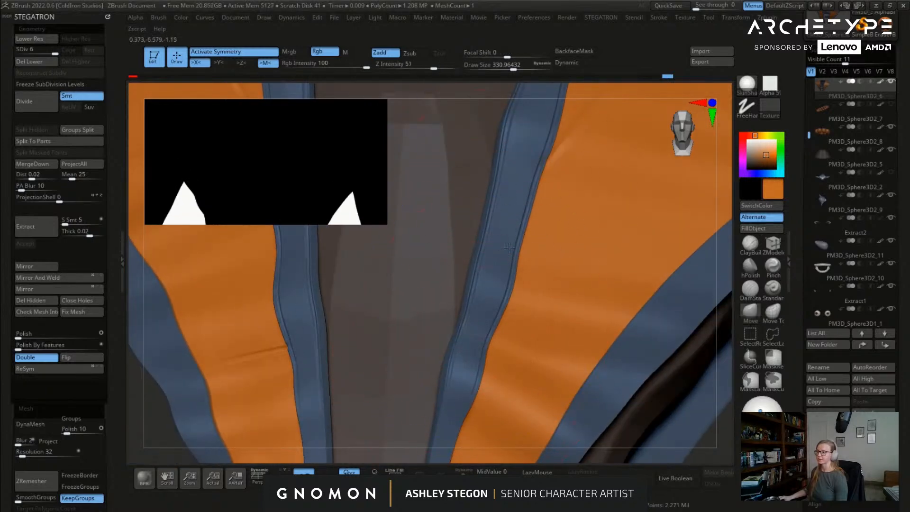
pyautogui.moveTo(467, 333); pyautogui.dragTo(496, 275, button='right')
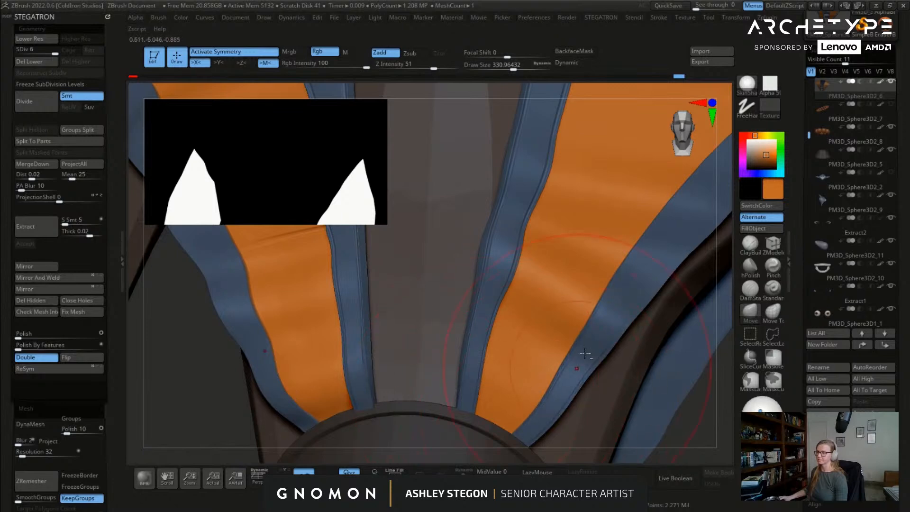
# Step: Continue shaping seam lines with the Move brush along the front armhole trim up to the shoulder tip
pyautogui.moveTo(573, 378); pyautogui.dragTo(514, 358, button='right')
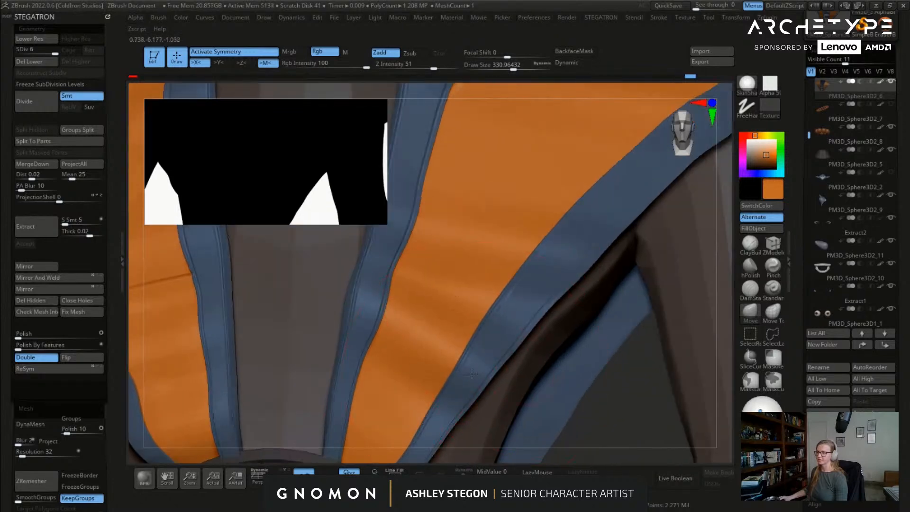
pyautogui.moveTo(593, 250); pyautogui.dragTo(465, 341, button='right')
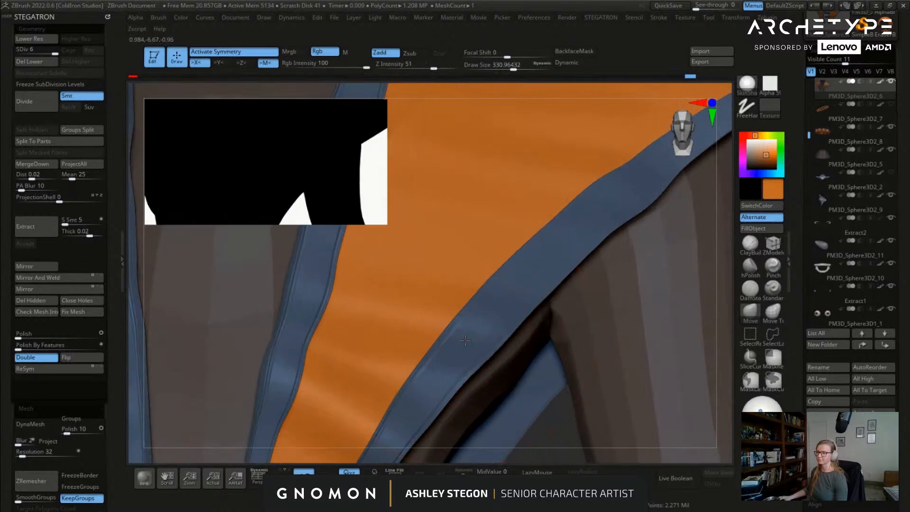
pyautogui.moveTo(544, 276); pyautogui.dragTo(532, 269, button='right')
pyautogui.moveTo(604, 214); pyautogui.dragTo(397, 314, button='right')
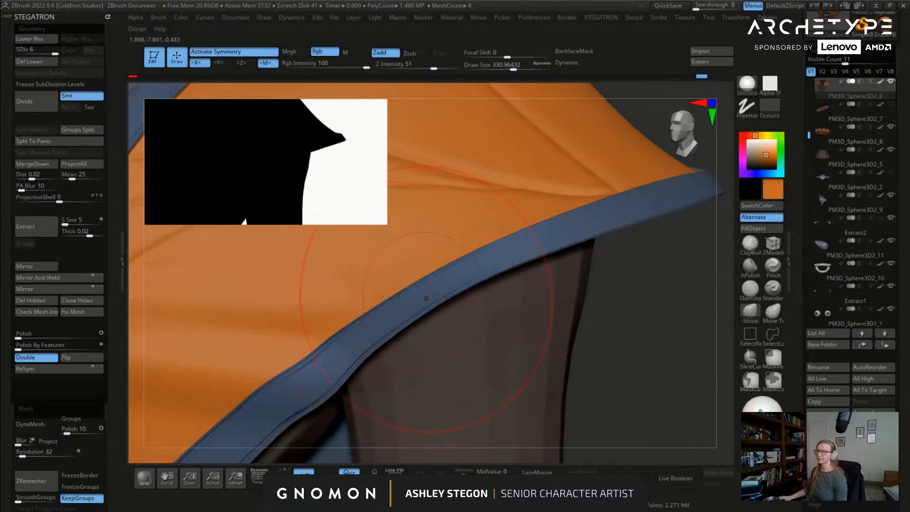
# Step: Shape the same seam lines along the back armhole trim from the shoulder tip down toward the waist
pyautogui.moveTo(578, 226)
pyautogui.mouseDown(button='right')
pyautogui.moveTo(589, 244)
pyautogui.moveTo(488, 291)
pyautogui.moveTo(496, 289)
pyautogui.moveTo(483, 273)
pyautogui.moveTo(285, 274)
pyautogui.moveTo(348, 282)
pyautogui.moveTo(306, 344)
pyautogui.moveTo(453, 280)
pyautogui.mouseUp(button='right')
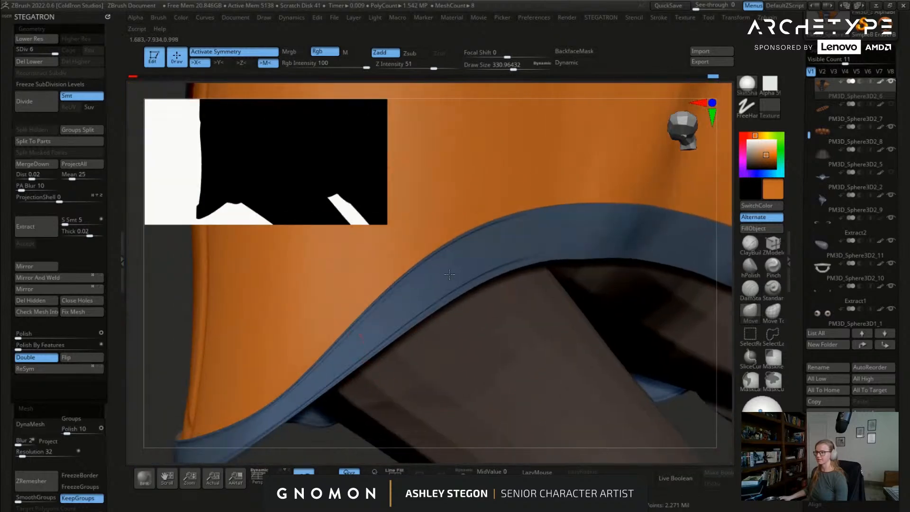
pyautogui.moveTo(583, 235); pyautogui.dragTo(561, 262, button='right')
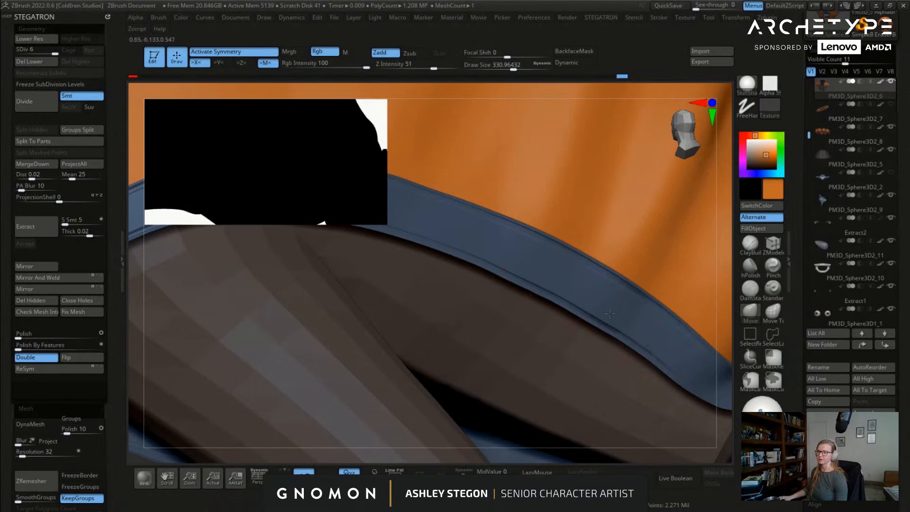
pyautogui.moveTo(634, 321); pyautogui.dragTo(610, 325, button='right')
pyautogui.moveTo(672, 356)
pyautogui.mouseDown(button='right')
pyautogui.moveTo(663, 366)
pyautogui.moveTo(676, 371)
pyautogui.mouseUp(button='right')
# Step: Refine the lower end of the back armhole trim beside the belt with the Move brush at a draw size of about 145
pyautogui.press('s')
pyautogui.moveTo(677, 371); pyautogui.dragTo(670, 371)
pyautogui.moveTo(670, 371)
pyautogui.keyDown('alt'); pyautogui.mouseDown(button='right')
pyautogui.moveTo(512, 274)
pyautogui.moveTo(495, 292)
pyautogui.mouseUp(button='right'); pyautogui.keyUp('alt')
pyautogui.hotkey('shift', 'f')
pyautogui.hotkey('shift', 'f')
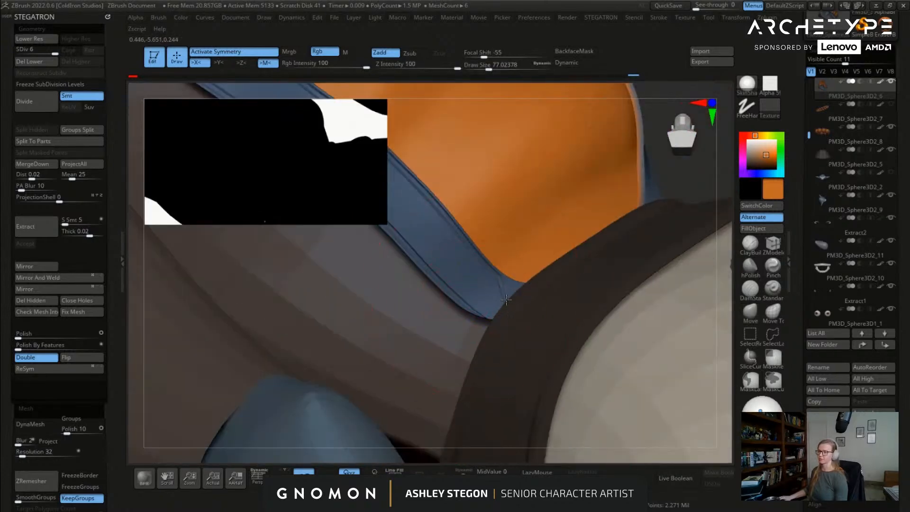
pyautogui.hotkey('ctrl', 'z')
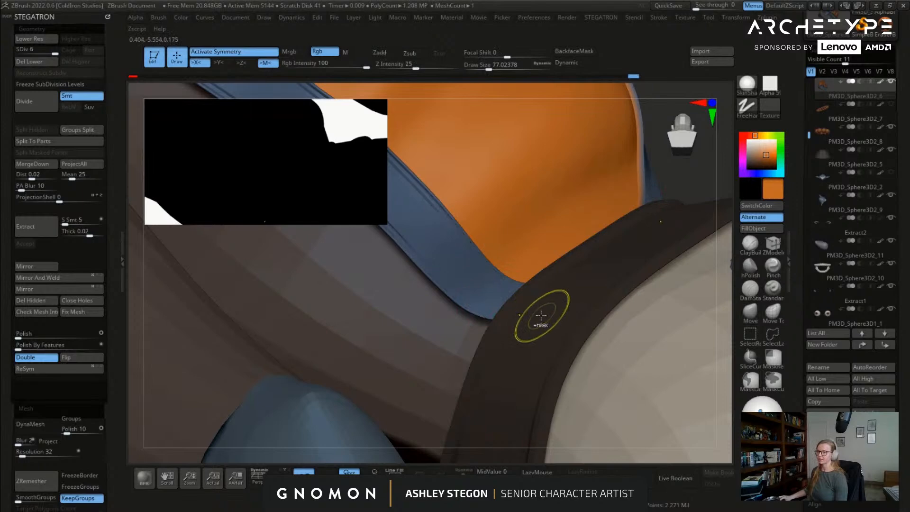
pyautogui.moveTo(448, 258); pyautogui.dragTo(465, 254)
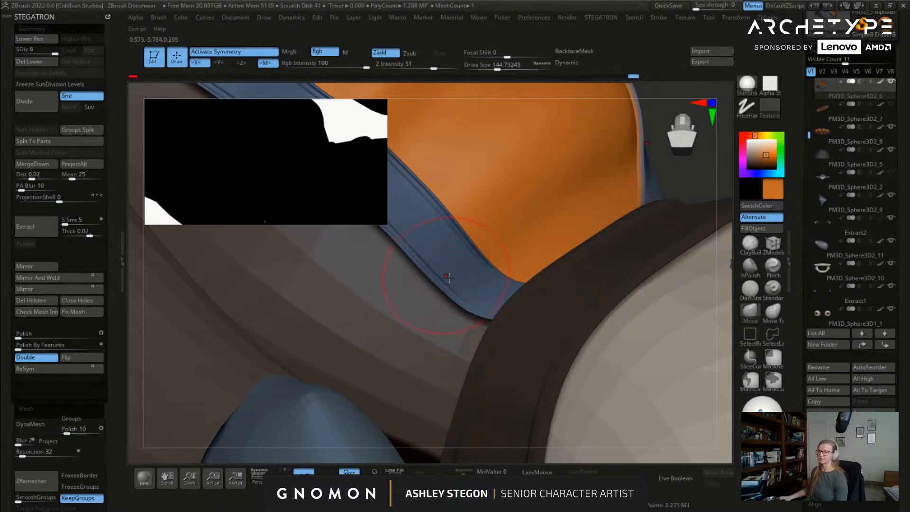
# Step: Shape the back trim at the belt with a draw size of 212, and carve its edge lines with DamStandard at about 28.75
pyautogui.moveTo(494, 282); pyautogui.dragTo(629, 189, button='right')
pyautogui.moveTo(304, 386); pyautogui.dragTo(482, 266, button='right')
pyautogui.press('s')
pyautogui.moveTo(482, 265); pyautogui.dragTo(490, 265)
pyautogui.moveTo(504, 265)
pyautogui.mouseDown(button='right')
pyautogui.moveTo(560, 385)
pyautogui.moveTo(646, 279)
pyautogui.moveTo(545, 245)
pyautogui.mouseUp(button='right')
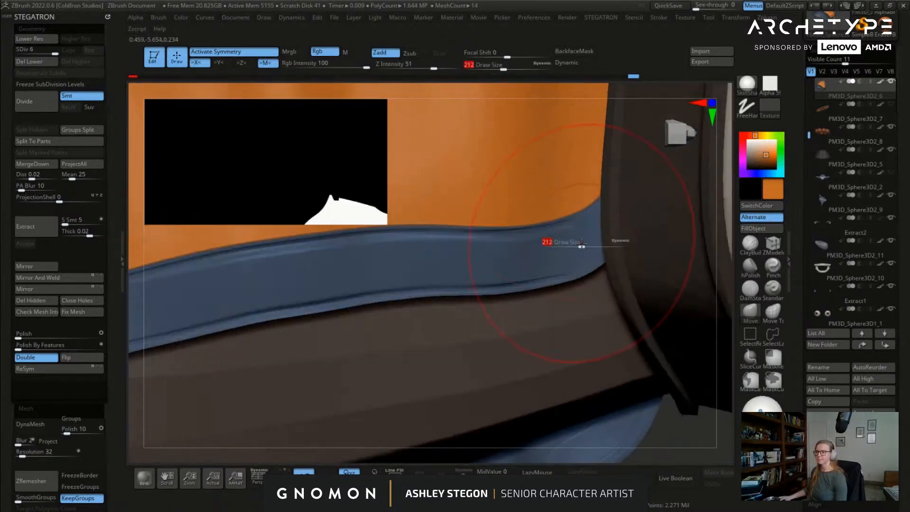
pyautogui.click(750, 287)
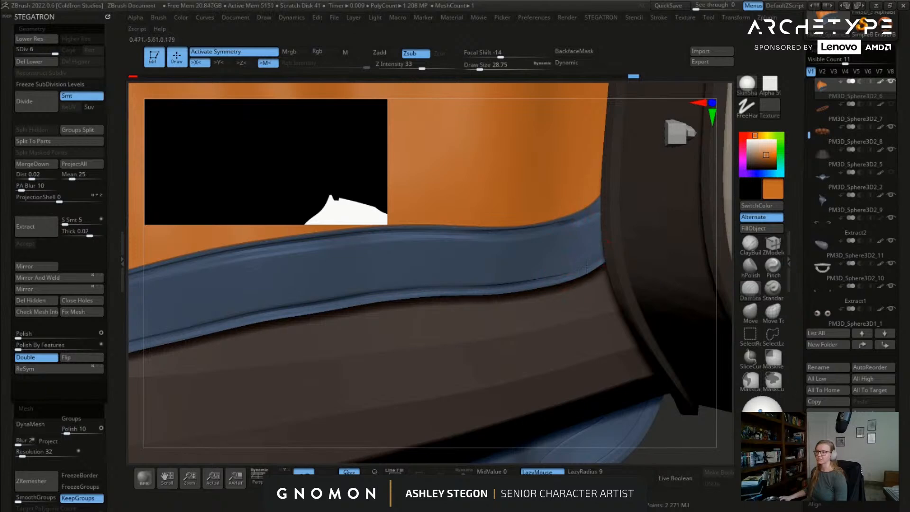
pyautogui.moveTo(535, 282); pyautogui.dragTo(498, 304, button='right')
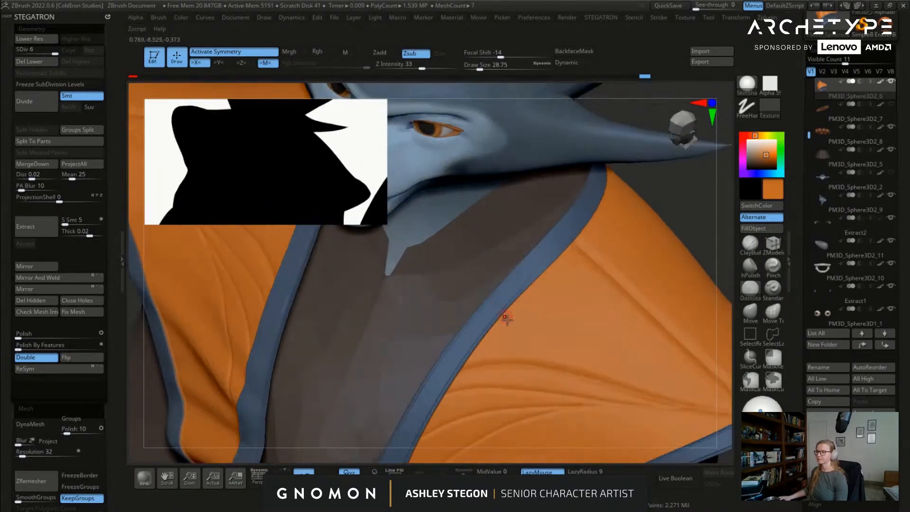
# Step: Check the vest's polygroups in wireframe and toggle the mask on the vest
pyautogui.moveTo(587, 303); pyautogui.dragTo(433, 260, button='right')
pyautogui.keyDown('alt'); pyautogui.click(420, 263); pyautogui.keyUp('alt')
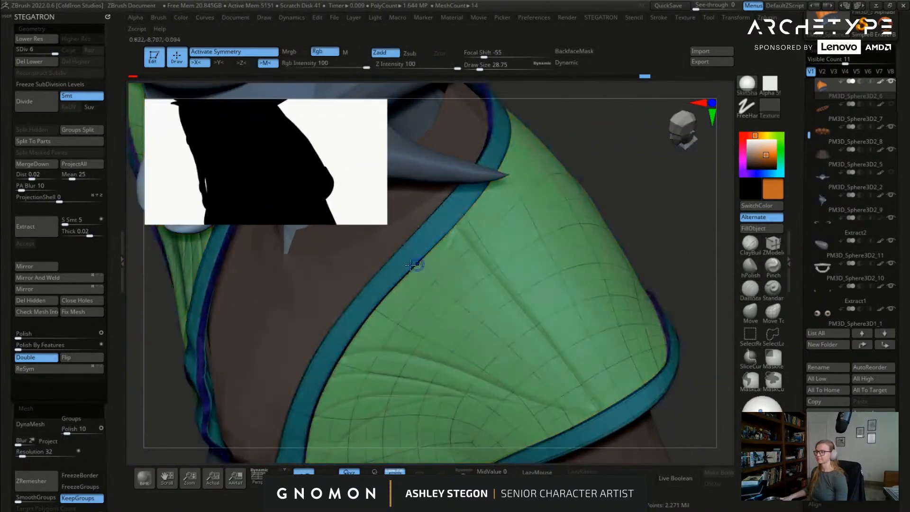
pyautogui.hotkey('shift', 'f')
pyautogui.moveTo(578, 302)
pyautogui.mouseDown(button='right')
pyautogui.moveTo(526, 285)
pyautogui.moveTo(513, 331)
pyautogui.moveTo(616, 335)
pyautogui.mouseUp(button='right')
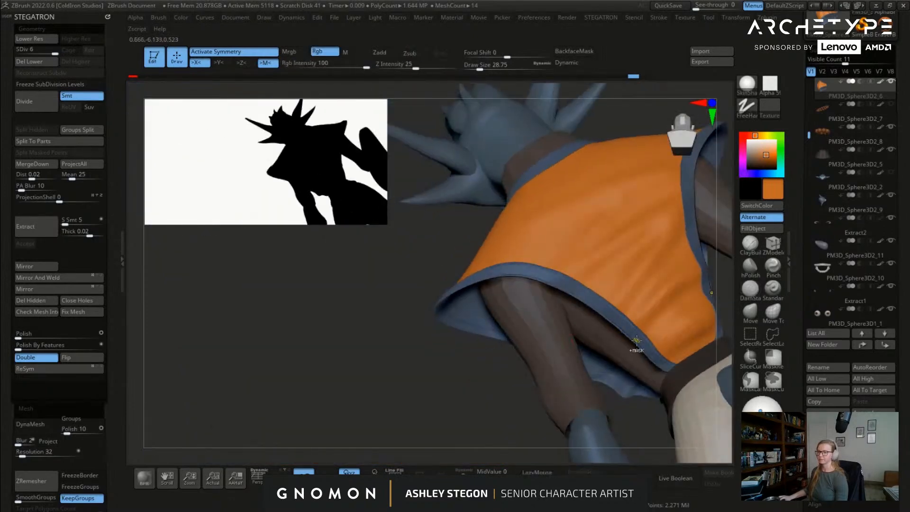
pyautogui.keyDown('ctrl'); pyautogui.click(477, 393); pyautogui.keyUp('ctrl')
pyautogui.keyDown('ctrl'); pyautogui.click(481, 394); pyautogui.keyUp('ctrl')
pyautogui.keyDown('ctrl'); pyautogui.click(487, 393); pyautogui.keyUp('ctrl')
pyautogui.keyDown('ctrl'); pyautogui.click(498, 336); pyautogui.keyUp('ctrl')
pyautogui.moveTo(500, 339)
pyautogui.mouseDown(button='right')
pyautogui.moveTo(531, 364)
pyautogui.moveTo(521, 308)
pyautogui.moveTo(520, 320)
pyautogui.moveTo(483, 317)
pyautogui.mouseUp(button='right')
# Step: Shape seam lines into the collar trim around the back of the neck with the Move brush at a draw size of about 293
pyautogui.press('s')
pyautogui.press('s')
pyautogui.moveTo(454, 325); pyautogui.dragTo(472, 324)
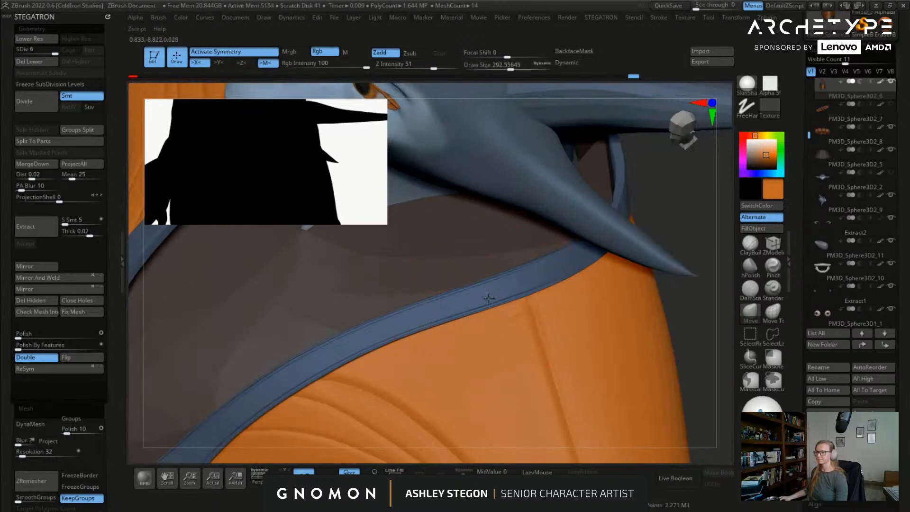
pyautogui.moveTo(569, 269)
pyautogui.mouseDown(button='right')
pyautogui.moveTo(501, 304)
pyautogui.moveTo(567, 253)
pyautogui.mouseUp(button='right')
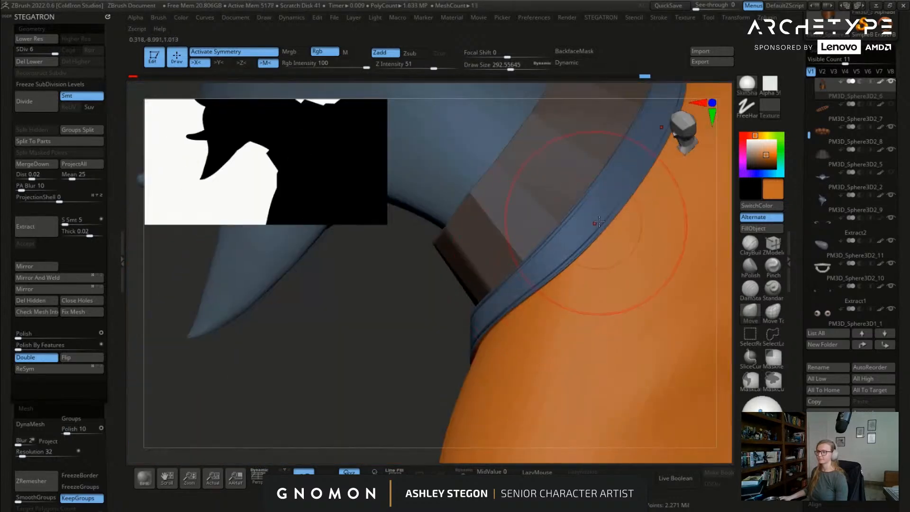
pyautogui.keyDown('alt'); pyautogui.moveTo(599, 221); pyautogui.dragTo(551, 293, button='right'); pyautogui.keyUp('alt')
pyautogui.moveTo(574, 254)
pyautogui.mouseDown()
pyautogui.moveTo(581, 259)
pyautogui.moveTo(504, 313)
pyautogui.mouseUp()
pyautogui.moveTo(455, 367); pyautogui.dragTo(615, 229, button='right')
pyautogui.moveTo(501, 305)
pyautogui.mouseDown(button='right')
pyautogui.moveTo(521, 313)
pyautogui.moveTo(562, 254)
pyautogui.moveTo(565, 284)
pyautogui.moveTo(502, 330)
pyautogui.moveTo(367, 288)
pyautogui.mouseUp(button='right')
pyautogui.keyDown('shift'); pyautogui.moveTo(526, 369); pyautogui.dragTo(593, 285, button='right'); pyautogui.keyUp('shift')
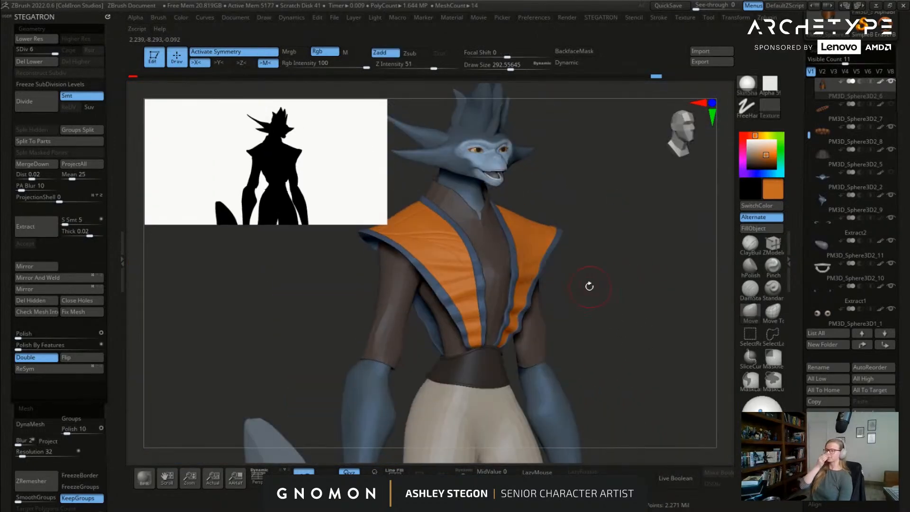
# Step: Turn off symmetry and sculpt uneven folds into one front vest panel with an additive brush at a draw size of about 217
pyautogui.click(751, 291)
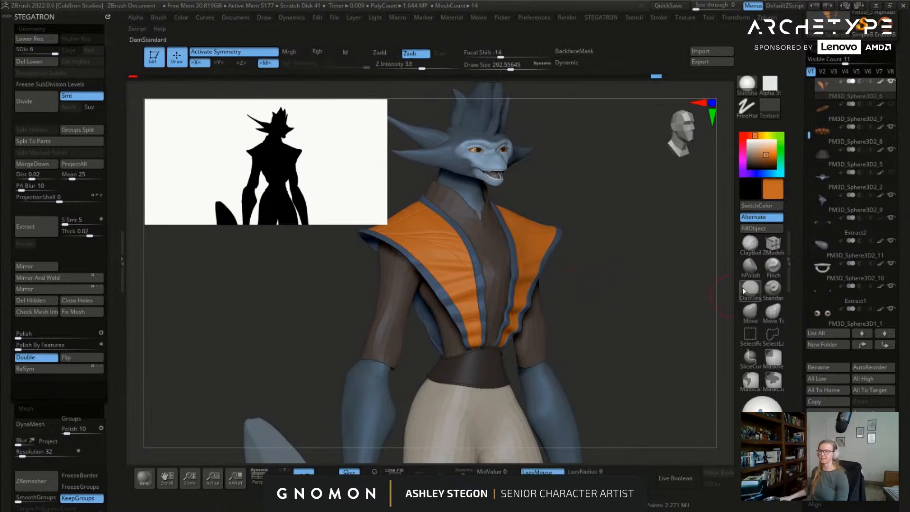
pyautogui.moveTo(559, 285)
pyautogui.mouseDown(button='right')
pyautogui.moveTo(453, 288)
pyautogui.moveTo(516, 268)
pyautogui.moveTo(512, 252)
pyautogui.mouseUp(button='right')
pyautogui.press('[')
pyautogui.press('x')
pyautogui.moveTo(471, 286)
pyautogui.mouseDown(button='right')
pyautogui.moveTo(500, 254)
pyautogui.moveTo(529, 268)
pyautogui.mouseUp(button='right')
pyautogui.press('s')
pyautogui.click(527, 272)
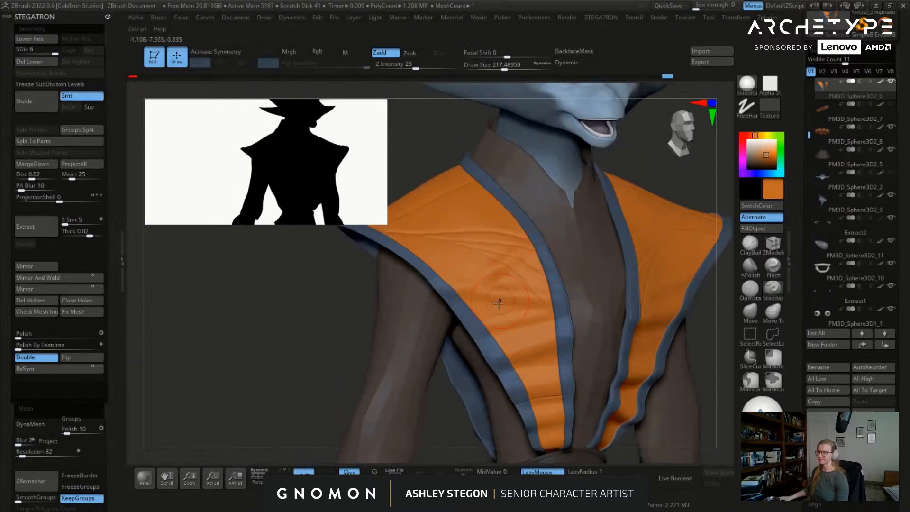
pyautogui.moveTo(449, 313)
pyautogui.mouseDown(button='right')
pyautogui.moveTo(493, 299)
pyautogui.moveTo(474, 297)
pyautogui.moveTo(424, 255)
pyautogui.moveTo(498, 290)
pyautogui.mouseUp(button='right')
# Step: Add more asymmetrical folds to the front panels with a draw size of about 197
pyautogui.press('s')
pyautogui.moveTo(498, 289); pyautogui.dragTo(494, 290)
pyautogui.press('s')
pyautogui.moveTo(419, 343); pyautogui.dragTo(422, 342)
pyautogui.moveTo(523, 286); pyautogui.dragTo(491, 275, button='right')
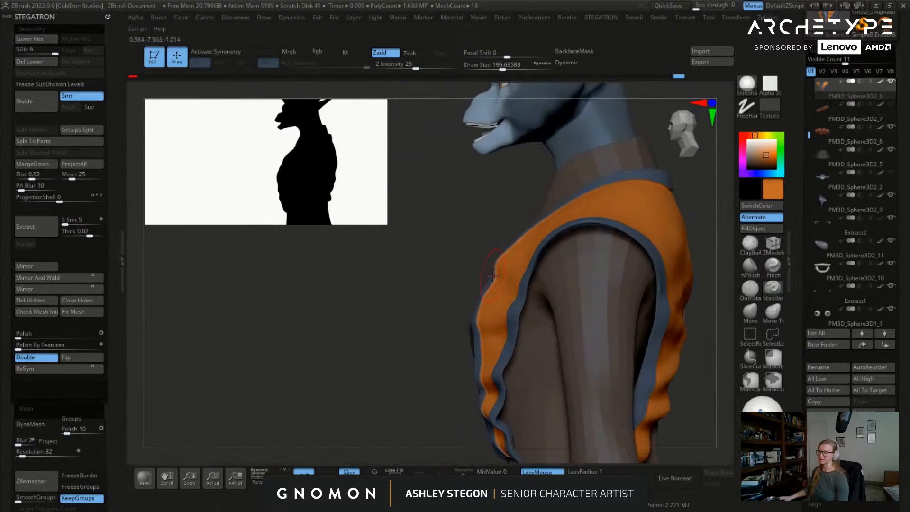
# Step: Sculpt asymmetrical diagonal folds across the vest's back panel, reducing the draw size to about 90
pyautogui.moveTo(622, 235); pyautogui.dragTo(568, 239, button='right')
pyautogui.moveTo(721, 208)
pyautogui.keyDown('alt'); pyautogui.mouseDown(button='right')
pyautogui.moveTo(587, 258)
pyautogui.moveTo(608, 233)
pyautogui.mouseUp(button='right'); pyautogui.keyUp('alt')
pyautogui.press('s')
pyautogui.moveTo(608, 232); pyautogui.dragTo(601, 233)
pyautogui.moveTo(598, 236)
pyautogui.keyDown('alt'); pyautogui.mouseDown(button='right')
pyautogui.moveTo(529, 280)
pyautogui.moveTo(579, 258)
pyautogui.mouseUp(button='right'); pyautogui.keyUp('alt')
pyautogui.press('s')
pyautogui.moveTo(564, 252); pyautogui.dragTo(572, 249)
pyautogui.moveTo(569, 265); pyautogui.dragTo(583, 250, button='right')
pyautogui.moveTo(598, 279); pyautogui.dragTo(499, 303)
pyautogui.moveTo(606, 285); pyautogui.dragTo(493, 299, button='right')
pyautogui.press('s')
pyautogui.moveTo(612, 284); pyautogui.dragTo(604, 284)
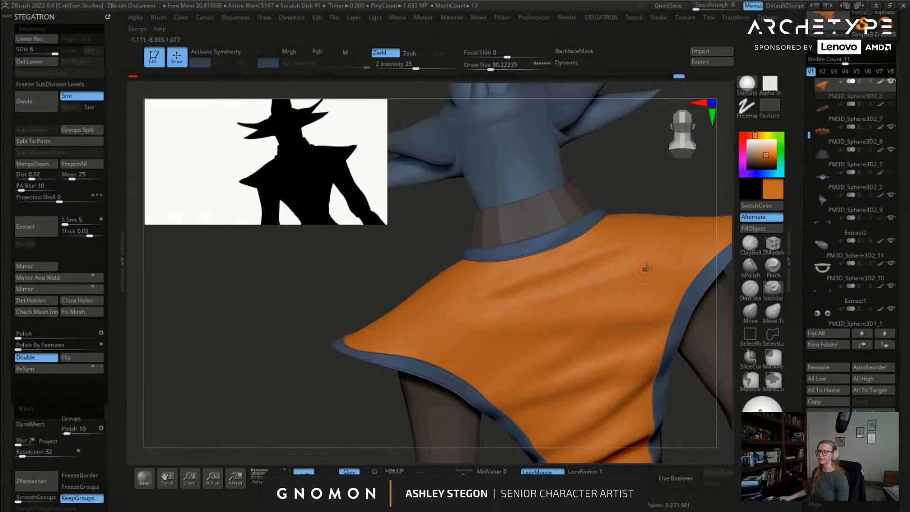
# Step: Lower the vest to subdivision level 4 and smooth the back panel's folds with a draw size of about 212
pyautogui.hotkey('shift', 'd')
pyautogui.hotkey('shift', 'd')
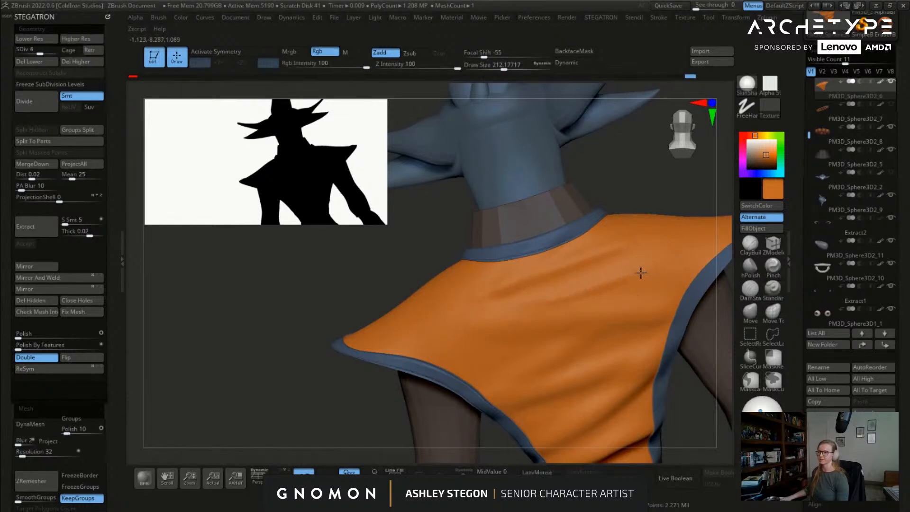
pyautogui.moveTo(496, 342); pyautogui.dragTo(476, 277, button='right')
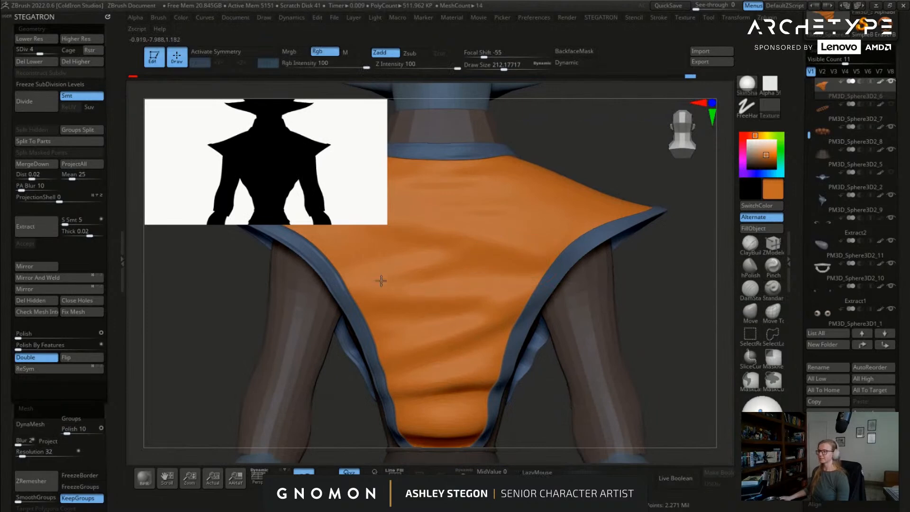
pyautogui.keyDown('alt'); pyautogui.moveTo(435, 355); pyautogui.dragTo(479, 278, button='right'); pyautogui.keyUp('alt')
pyautogui.moveTo(389, 301)
pyautogui.mouseDown(button='right')
pyautogui.moveTo(500, 292)
pyautogui.moveTo(494, 391)
pyautogui.mouseUp(button='right')
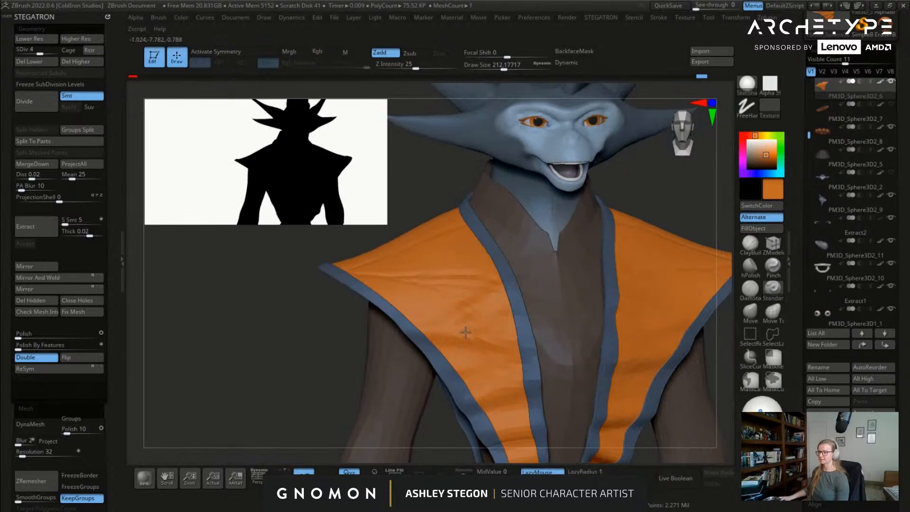
# Step: Carve sharp creases into the vest's back panel folds with the DamStandard brush at a draw size of about 257
pyautogui.moveTo(450, 318); pyautogui.dragTo(475, 339, button='right')
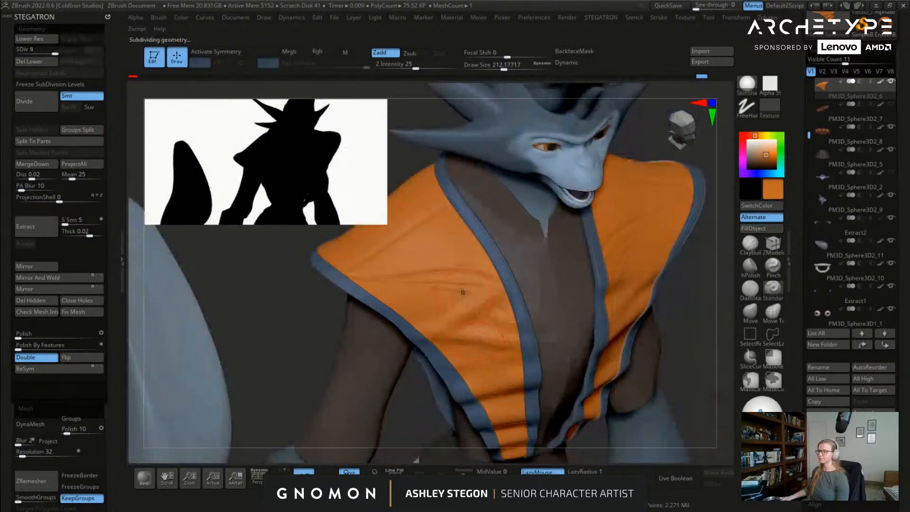
pyautogui.keyDown('ctrl'); pyautogui.moveTo(486, 251); pyautogui.dragTo(545, 237, button='right'); pyautogui.keyUp('ctrl')
pyautogui.moveTo(555, 253)
pyautogui.mouseDown(button='right')
pyautogui.moveTo(636, 262)
pyautogui.moveTo(566, 261)
pyautogui.moveTo(529, 246)
pyautogui.moveTo(492, 206)
pyautogui.moveTo(581, 212)
pyautogui.moveTo(605, 286)
pyautogui.mouseUp(button='right')
pyautogui.click(750, 289)
pyautogui.moveTo(552, 200); pyautogui.dragTo(579, 213, button='right')
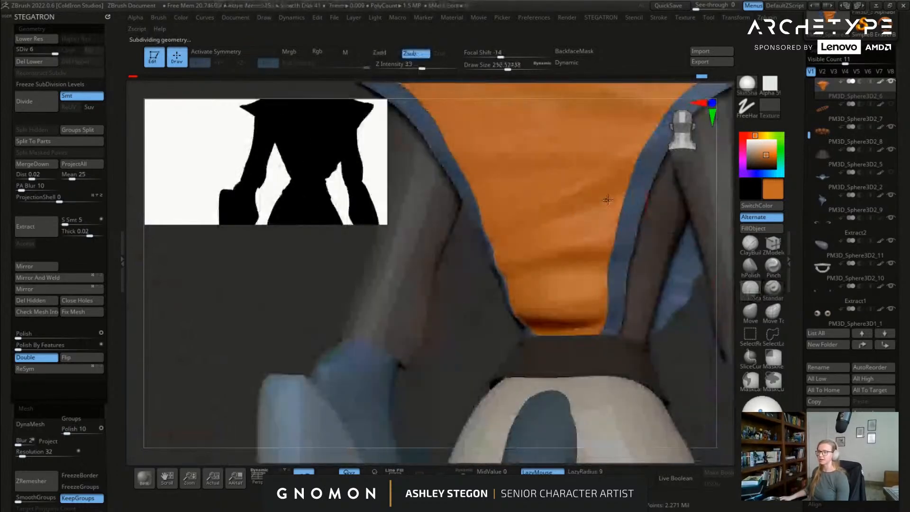
pyautogui.moveTo(501, 242); pyautogui.dragTo(618, 170, button='right')
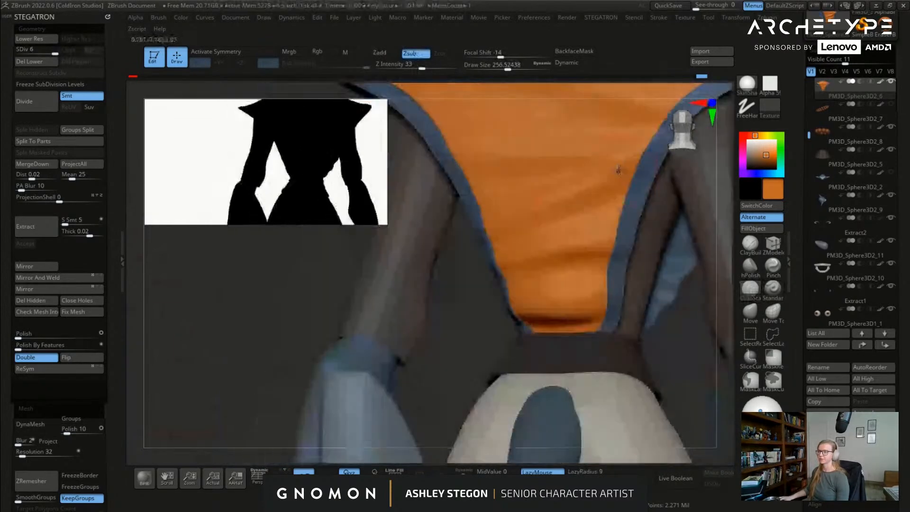
pyautogui.moveTo(512, 247); pyautogui.dragTo(570, 256, button='right')
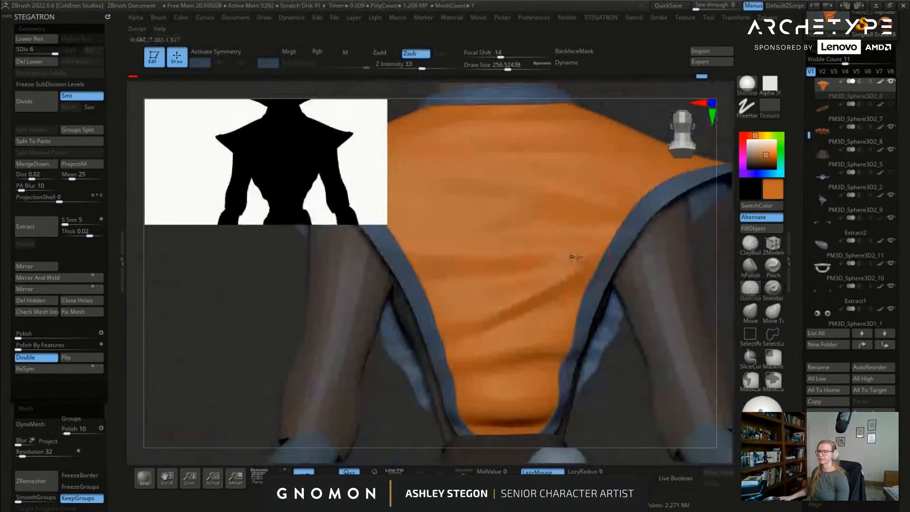
pyautogui.moveTo(518, 268); pyautogui.dragTo(464, 233)
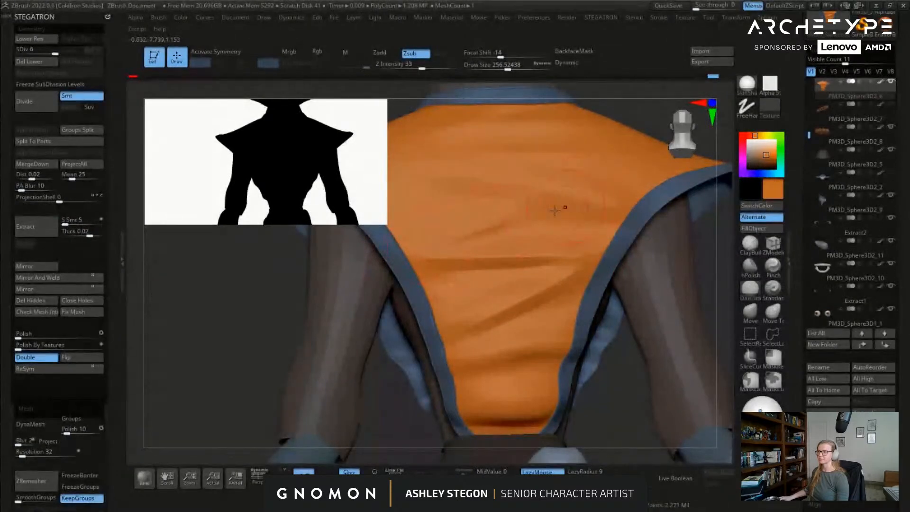
pyautogui.moveTo(492, 233); pyautogui.dragTo(421, 240, button='right')
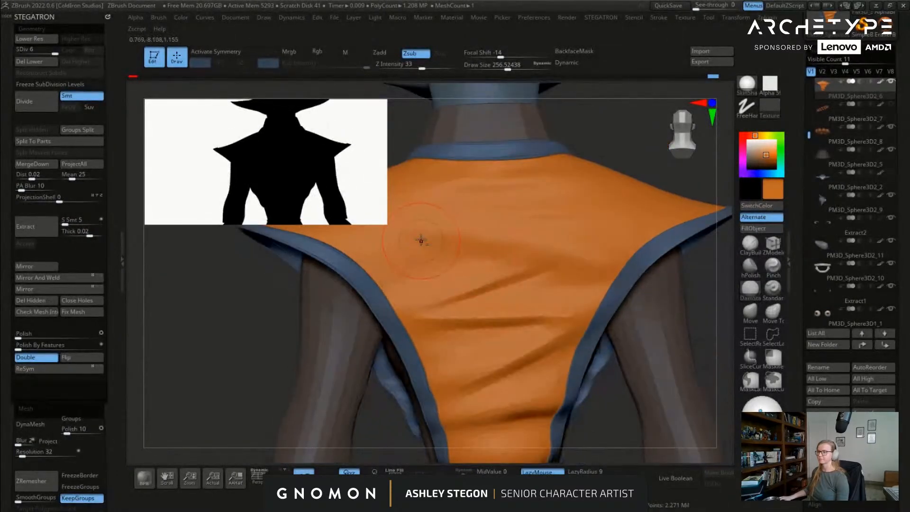
# Step: Lower the vest to subdivision level 5 and adjust the back panel's folds with the Move brush
pyautogui.press('b')
pyautogui.press('m')
pyautogui.press('v')
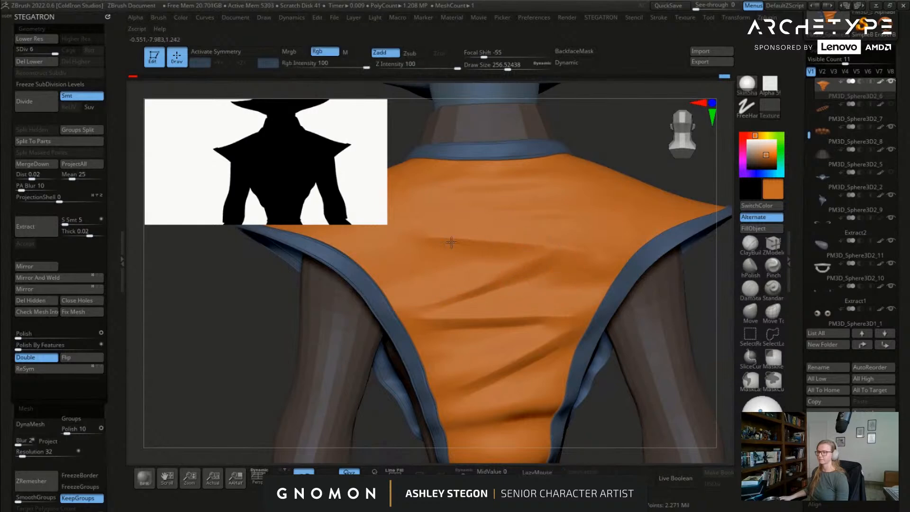
pyautogui.hotkey('shift', 'd')
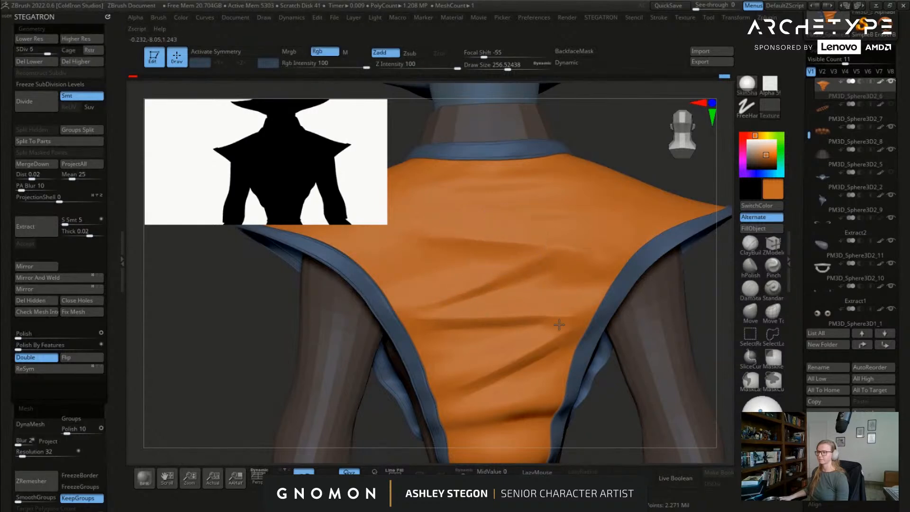
pyautogui.moveTo(543, 369)
pyautogui.mouseDown(button='right')
pyautogui.moveTo(483, 334)
pyautogui.moveTo(520, 351)
pyautogui.mouseUp(button='right')
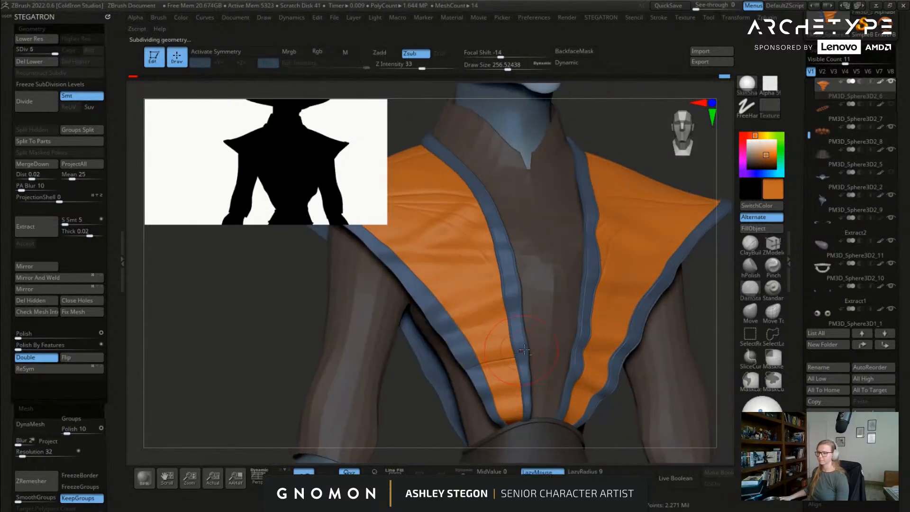
# Step: Carve creases into the lower front panels and trim with DamStandard, using draw sizes of about 136 and 286
pyautogui.keyDown('ctrl'); pyautogui.moveTo(443, 366); pyautogui.dragTo(484, 306, button='right'); pyautogui.keyUp('ctrl')
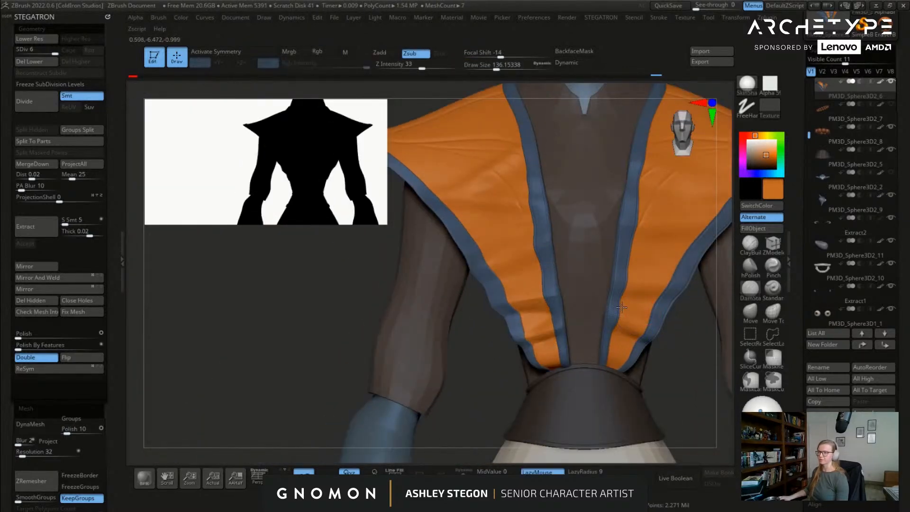
pyautogui.moveTo(639, 307); pyautogui.dragTo(545, 297, button='right')
pyautogui.keyDown('alt'); pyautogui.click(540, 314); pyautogui.keyUp('alt')
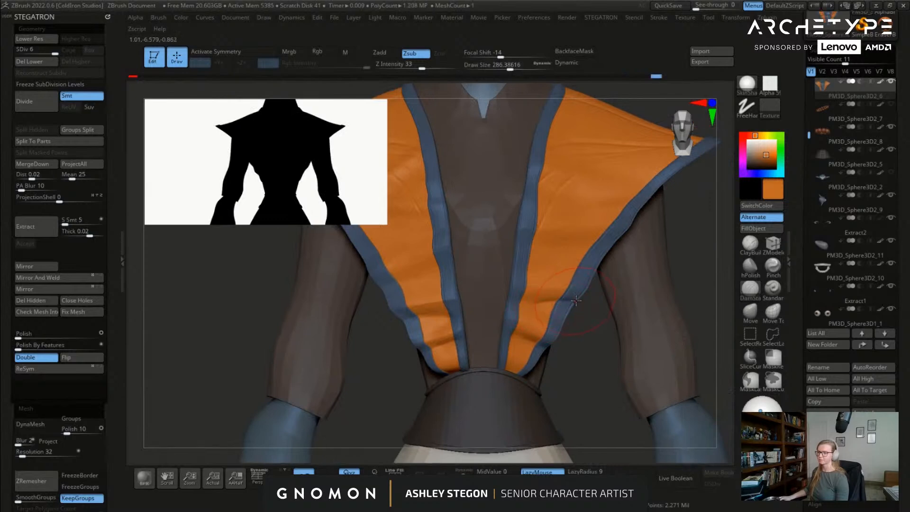
pyautogui.moveTo(556, 308); pyautogui.dragTo(455, 348, button='right')
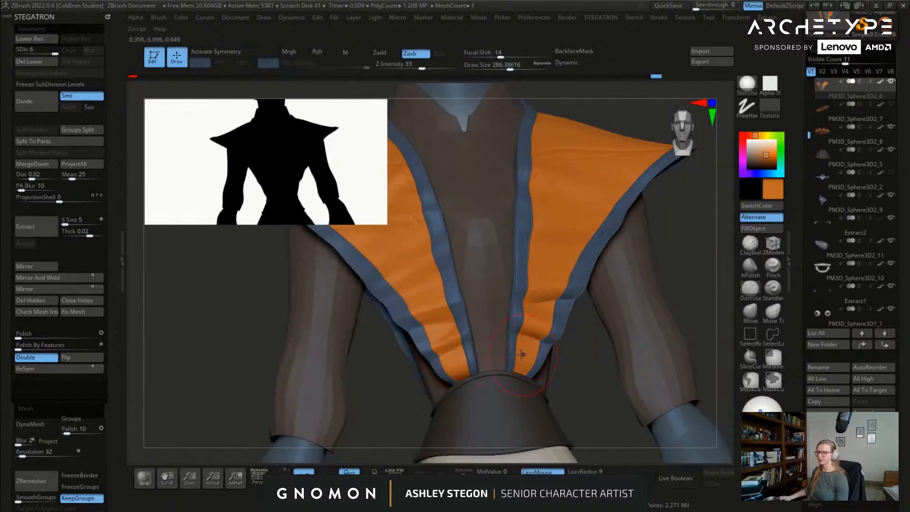
pyautogui.moveTo(511, 353); pyautogui.dragTo(504, 362, button='right')
pyautogui.moveTo(550, 282); pyautogui.dragTo(512, 339, button='right')
# Step: Lower the vest to subdivision level 1, turn on symmetry and reshape its overall form with a Move brush of about 602
pyautogui.press('f')
pyautogui.moveTo(531, 376)
pyautogui.mouseDown(button='right')
pyautogui.moveTo(529, 328)
pyautogui.moveTo(567, 333)
pyautogui.moveTo(499, 305)
pyautogui.moveTo(529, 297)
pyautogui.moveTo(515, 323)
pyautogui.mouseUp(button='right')
pyautogui.click(751, 313)
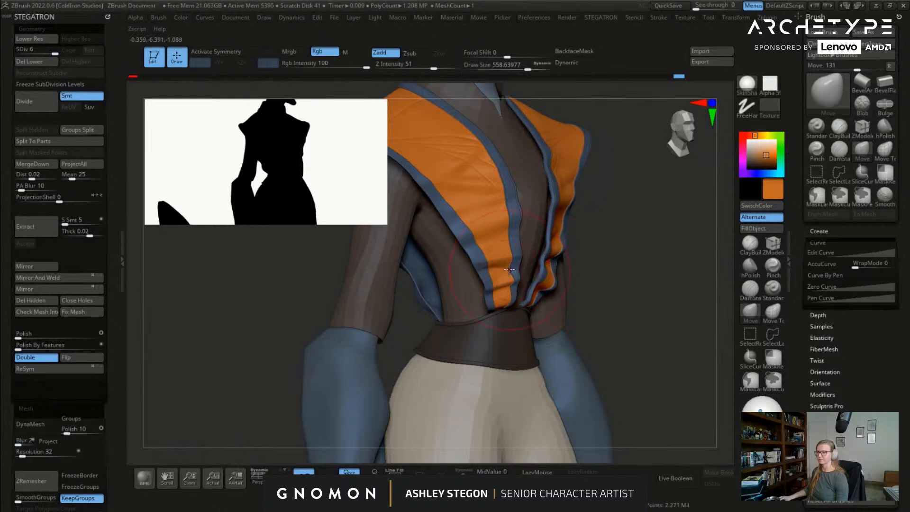
pyautogui.hotkey('shift', 'd')
pyautogui.hotkey('shift', 'd')
pyautogui.hotkey('shift', 'd')
pyautogui.hotkey('shift', 'd')
pyautogui.hotkey('shift', 'd')
pyautogui.press('x')
pyautogui.press('s')
pyautogui.moveTo(501, 253); pyautogui.dragTo(486, 256)
pyautogui.moveTo(523, 255); pyautogui.dragTo(541, 247, button='right')
pyautogui.press('s')
pyautogui.moveTo(541, 248)
pyautogui.mouseDown()
pyautogui.moveTo(556, 248)
pyautogui.moveTo(569, 270)
pyautogui.mouseUp()
pyautogui.moveTo(569, 272); pyautogui.dragTo(550, 272, button='right')
pyautogui.press('s')
pyautogui.moveTo(551, 272); pyautogui.dragTo(543, 272)
pyautogui.moveTo(542, 270)
pyautogui.mouseDown(button='right')
pyautogui.moveTo(533, 226)
pyautogui.moveTo(525, 252)
pyautogui.moveTo(502, 258)
pyautogui.mouseUp(button='right')
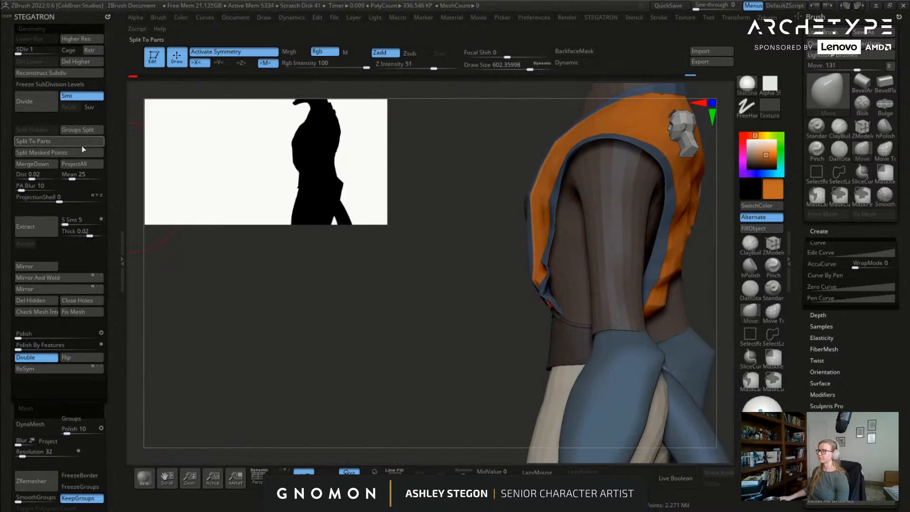
# Step: Polish the vest by features at subdivision level 1 and adjust its lower front edge with the Move brush
pyautogui.click(17, 349)
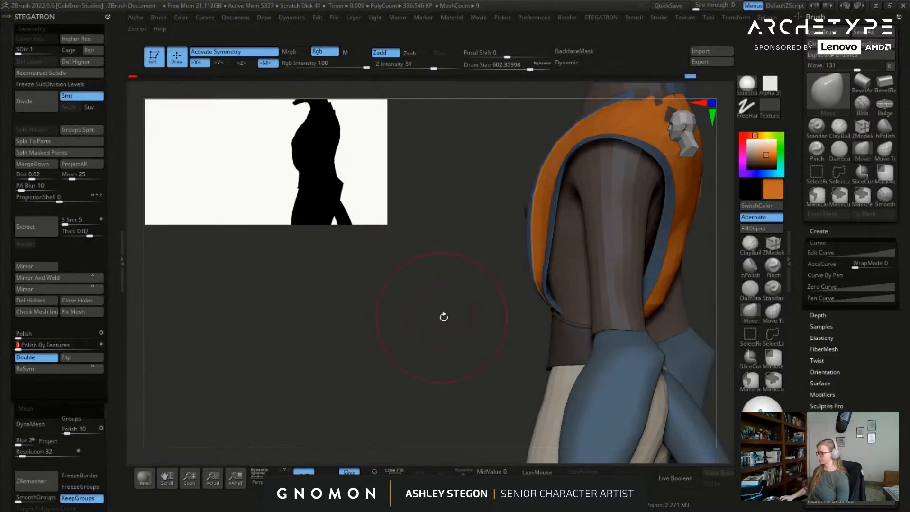
pyautogui.moveTo(499, 298); pyautogui.dragTo(529, 292)
pyautogui.hotkey('shift', 'd')
pyautogui.hotkey('shift', 'd')
pyautogui.hotkey('shift', 'd')
pyautogui.moveTo(528, 281); pyautogui.dragTo(417, 299, button='right')
pyautogui.press('d')
pyautogui.press('d')
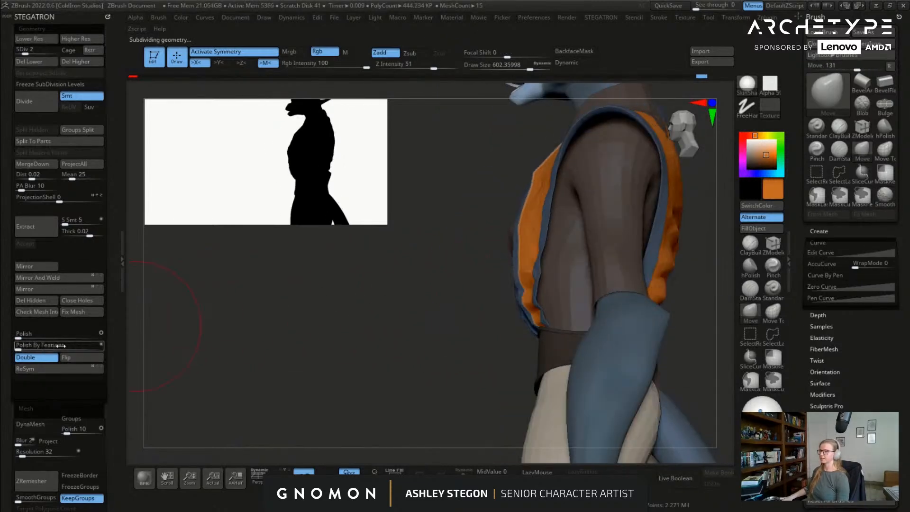
pyautogui.moveTo(439, 290)
pyautogui.mouseDown(button='right')
pyautogui.moveTo(562, 272)
pyautogui.moveTo(541, 274)
pyautogui.moveTo(541, 256)
pyautogui.mouseUp(button='right')
pyautogui.press('d')
# Step: Return the vest to subdivision level 1 and reshape its back and shoulder area with a Move brush of about 714
pyautogui.moveTo(457, 271)
pyautogui.mouseDown(button='right')
pyautogui.moveTo(493, 350)
pyautogui.moveTo(545, 341)
pyautogui.mouseUp(button='right')
pyautogui.press('s')
pyautogui.moveTo(550, 339); pyautogui.dragTo(541, 339)
pyautogui.moveTo(507, 338)
pyautogui.keyDown('ctrl'); pyautogui.mouseDown(button='right')
pyautogui.moveTo(475, 223)
pyautogui.moveTo(527, 274)
pyautogui.moveTo(488, 281)
pyautogui.moveTo(450, 264)
pyautogui.mouseUp(button='right'); pyautogui.keyUp('ctrl')
pyautogui.hotkey('shift', 'd')
pyautogui.hotkey('shift', 'd')
pyautogui.hotkey('shift', 'd')
pyautogui.hotkey('shift', 'd')
pyautogui.press('s')
pyautogui.moveTo(452, 264)
pyautogui.mouseDown()
pyautogui.moveTo(469, 264)
pyautogui.moveTo(479, 230)
pyautogui.mouseUp()
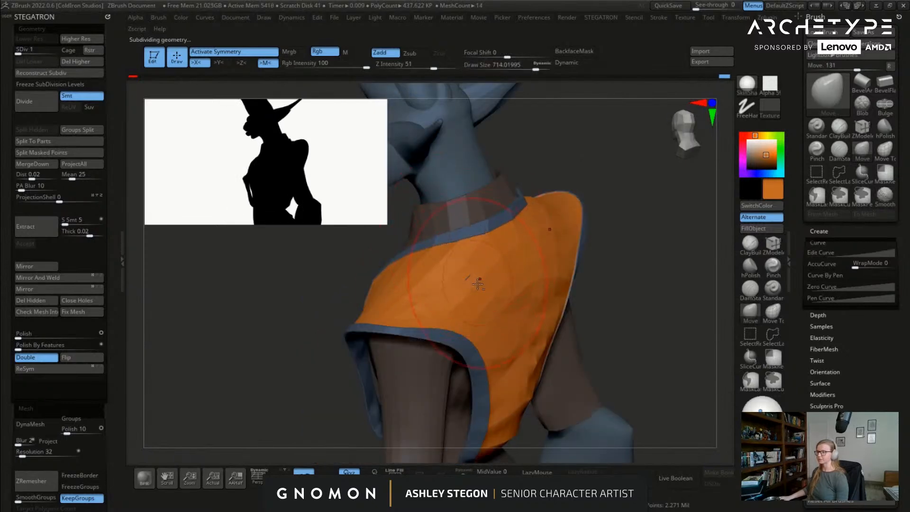
# Step: Raise the vest back to its highest subdivision level and bring the character into front view
pyautogui.moveTo(480, 266)
pyautogui.mouseDown(button='right')
pyautogui.moveTo(453, 233)
pyautogui.moveTo(513, 256)
pyautogui.moveTo(610, 329)
pyautogui.moveTo(555, 276)
pyautogui.moveTo(561, 281)
pyautogui.mouseUp(button='right')
pyautogui.press('d')
pyautogui.press('d')
pyautogui.press('d')
pyautogui.press('d')
pyautogui.press('d')
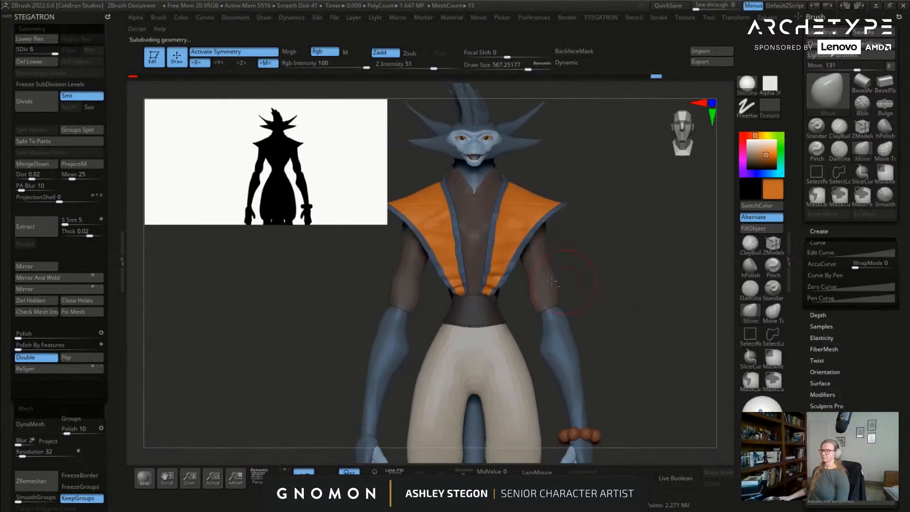
# Step: Hide the brown undershirt to review the vest over the bare torso, and bring the undershirt back as the active subtool
pyautogui.keyDown('alt'); pyautogui.click(548, 282); pyautogui.keyUp('alt')
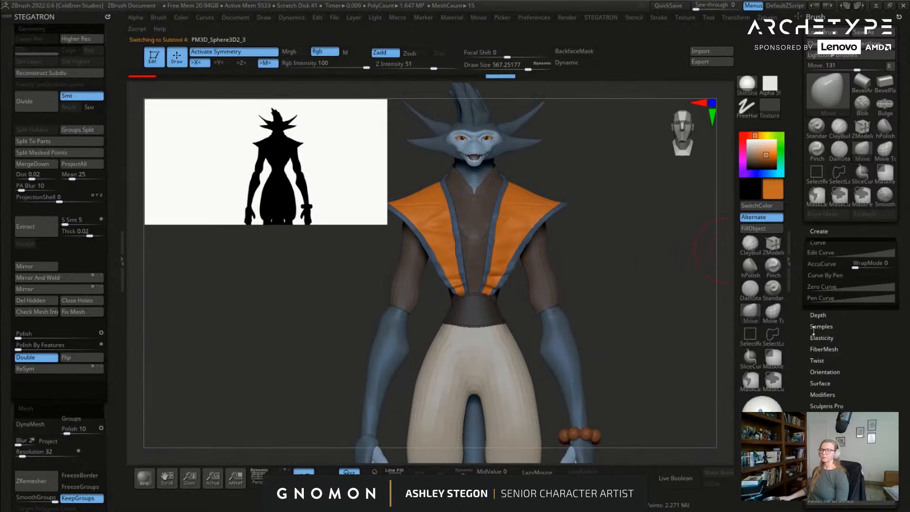
pyautogui.scroll(-10, 813, 332)
pyautogui.scroll(3, 794, 153)
pyautogui.scroll(-1, 789, 163)
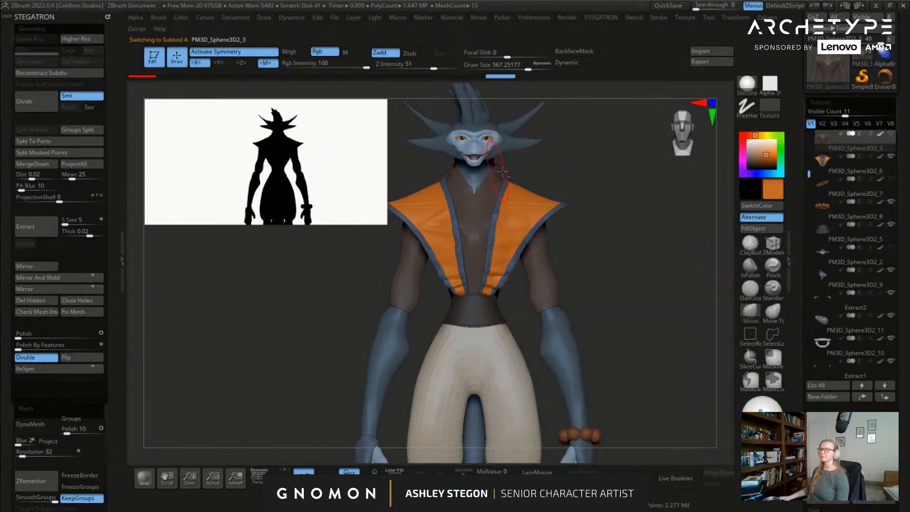
pyautogui.keyDown('alt'); pyautogui.click(481, 177); pyautogui.keyUp('alt')
pyautogui.moveTo(487, 173); pyautogui.dragTo(524, 195, button='right')
pyautogui.moveTo(630, 254); pyautogui.dragTo(603, 259, button='right')
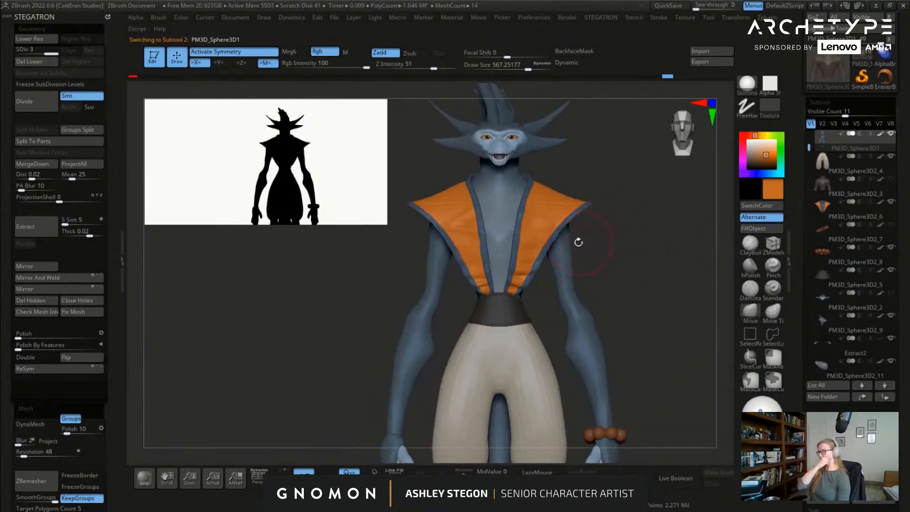
pyautogui.moveTo(574, 241); pyautogui.dragTo(579, 246, button='right')
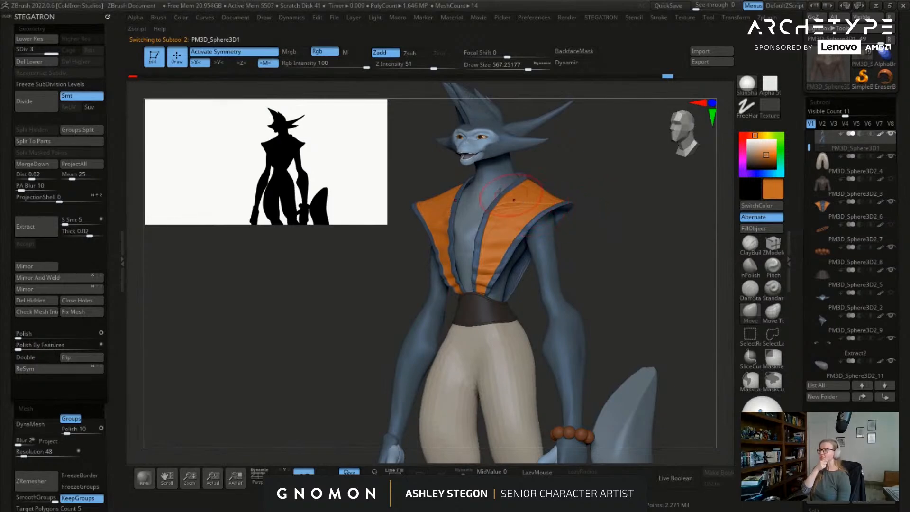
pyautogui.moveTo(510, 181); pyautogui.dragTo(716, 199, button='right')
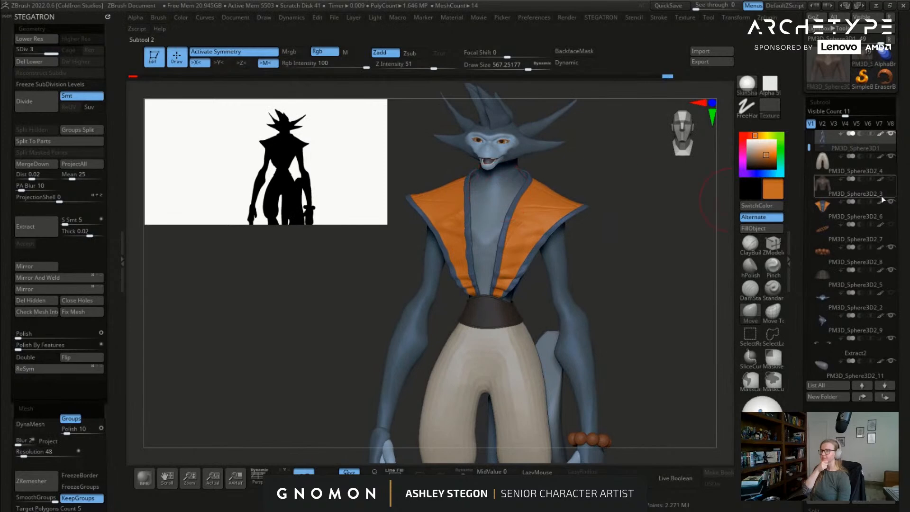
pyautogui.click(861, 195)
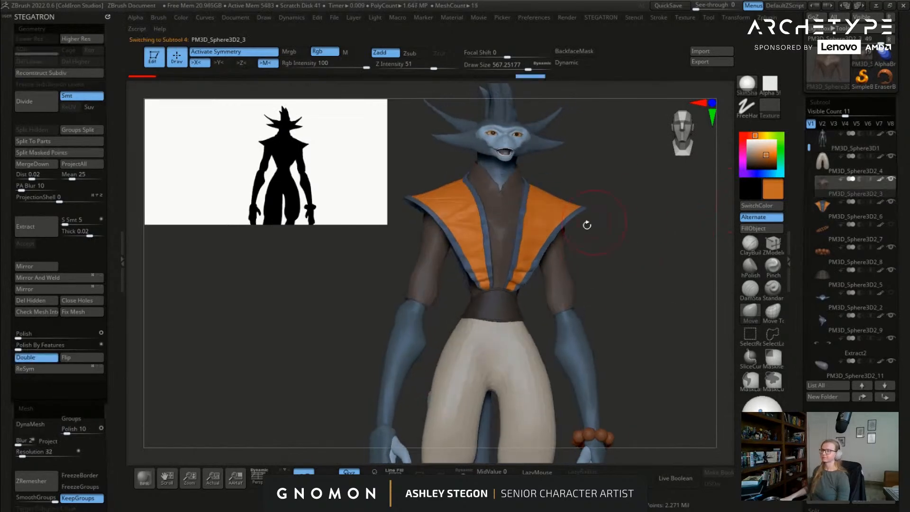
# Step: Show the undershirt's polyframe and delete the single polygons down the centre of its chest below the collar with ZModeler
pyautogui.hotkey('shift', 'f')
pyautogui.moveTo(498, 233)
pyautogui.keyDown('shift'); pyautogui.mouseDown(button='right')
pyautogui.moveTo(545, 223)
pyautogui.moveTo(500, 189)
pyautogui.moveTo(492, 219)
pyautogui.mouseUp(button='right'); pyautogui.keyUp('shift')
pyautogui.hotkey('shift', 'f')
pyautogui.hotkey('shift', 'f')
pyautogui.press('s')
pyautogui.moveTo(496, 198); pyautogui.dragTo(487, 198)
pyautogui.moveTo(496, 218)
pyautogui.keyDown('alt'); pyautogui.mouseDown(button='right')
pyautogui.moveTo(523, 222)
pyautogui.moveTo(517, 205)
pyautogui.mouseUp(button='right'); pyautogui.keyUp('alt')
pyautogui.click(772, 244)
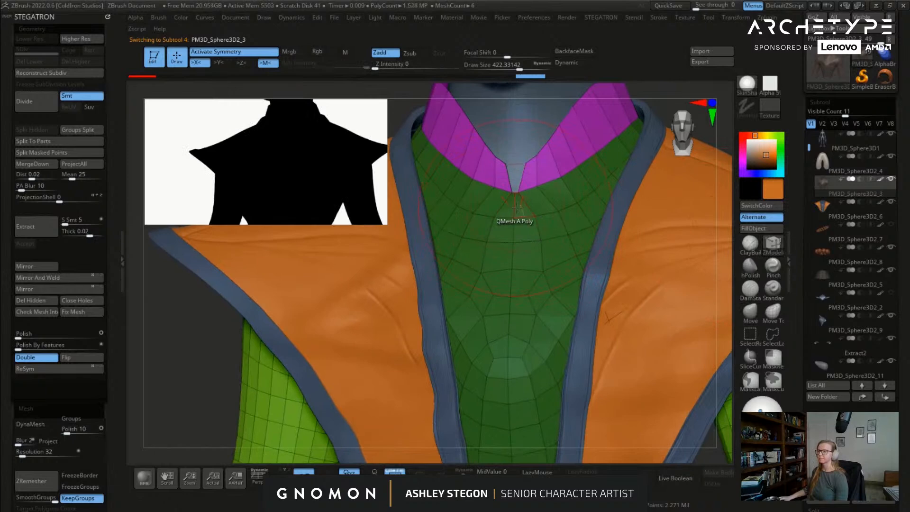
pyautogui.press('space')
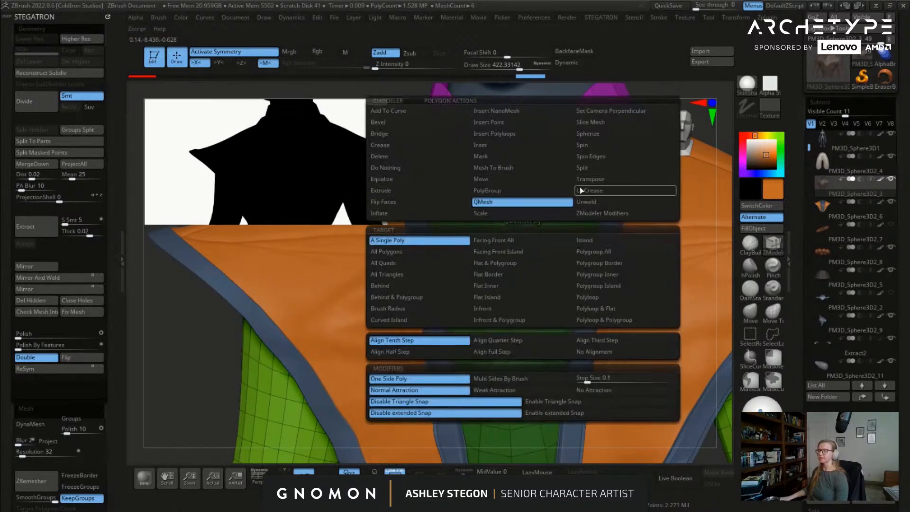
pyautogui.press('space')
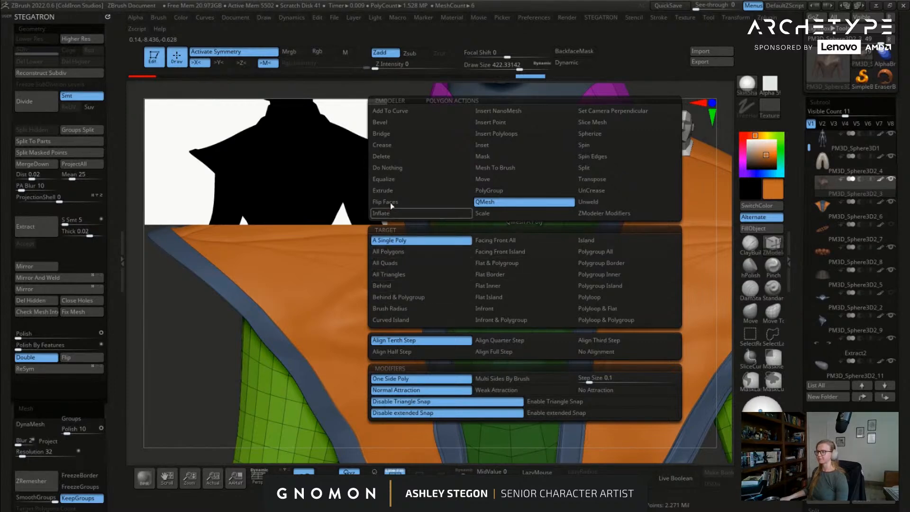
pyautogui.click(383, 156)
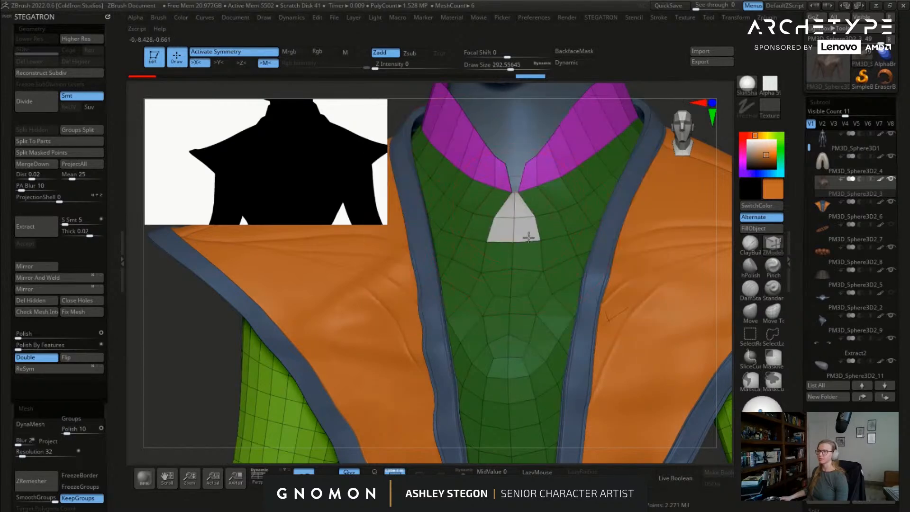
pyautogui.moveTo(520, 278)
pyautogui.keyDown('alt'); pyautogui.mouseDown()
pyautogui.moveTo(522, 339)
pyautogui.moveTo(526, 280)
pyautogui.mouseUp(); pyautogui.keyUp('alt')
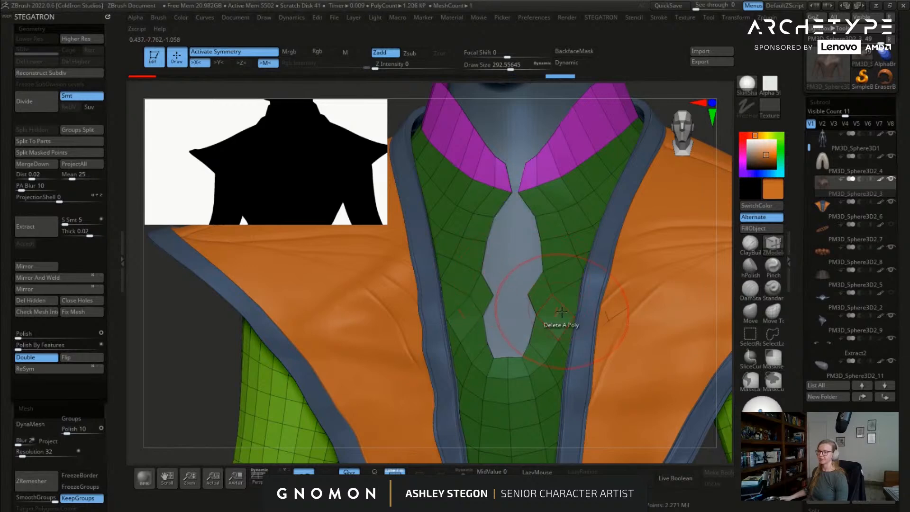
# Step: Stitch the protruding points on both sides of the chest opening to their outer neighbours with ZModeler at draw size 112
pyautogui.keyDown('ctrl'); pyautogui.moveTo(562, 311); pyautogui.dragTo(558, 323, button='right'); pyautogui.keyUp('ctrl')
pyautogui.press('s')
pyautogui.moveTo(559, 277); pyautogui.dragTo(548, 277)
pyautogui.keyDown('ctrl'); pyautogui.moveTo(546, 270); pyautogui.dragTo(544, 300, button='right'); pyautogui.keyUp('ctrl')
pyautogui.press('s')
pyautogui.moveTo(539, 305); pyautogui.dragTo(529, 305)
pyautogui.press('space')
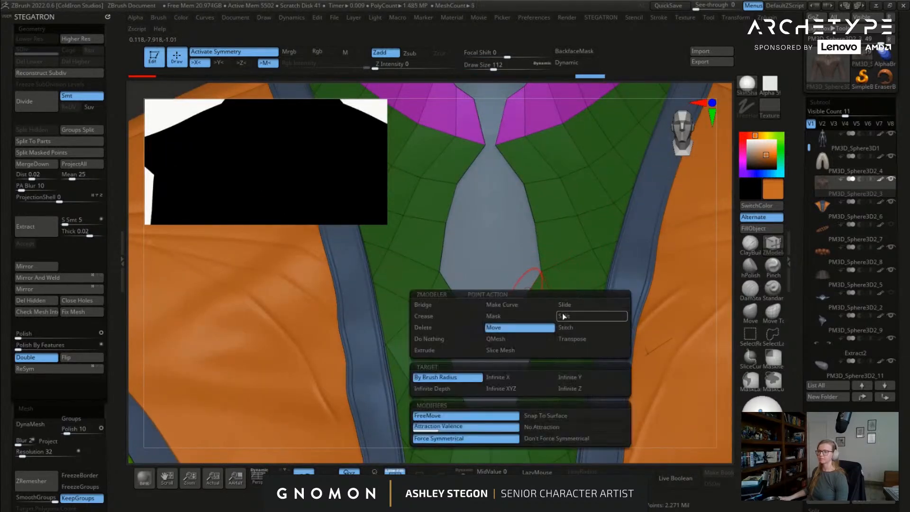
pyautogui.click(564, 326)
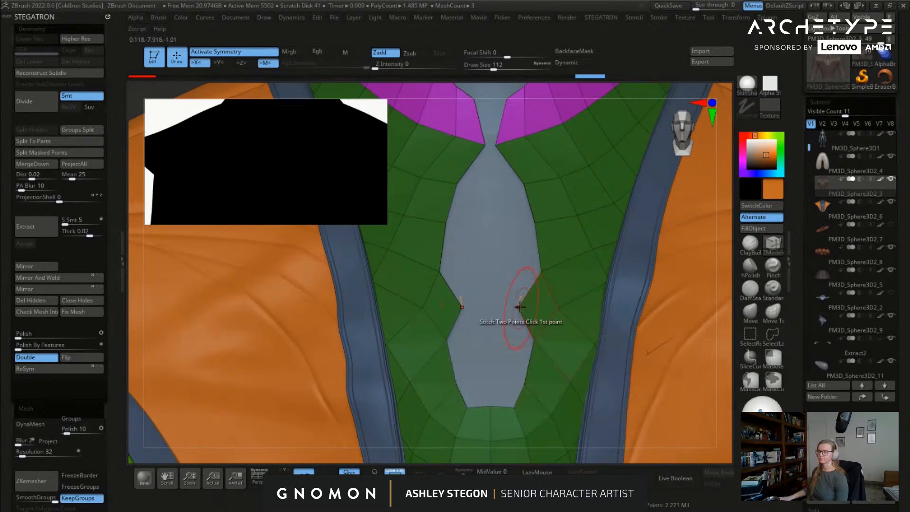
pyautogui.click(559, 308)
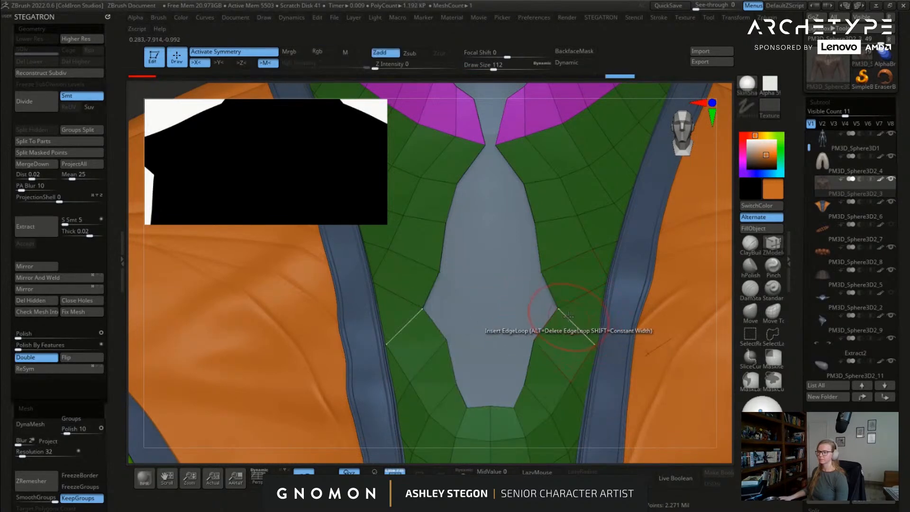
# Step: Pull the jagged side points of the undershirt's chest opening inward and round its lower edge with the Move brush, enlarging the draw size to 149
pyautogui.click(749, 317)
pyautogui.moveTo(538, 306); pyautogui.dragTo(513, 307)
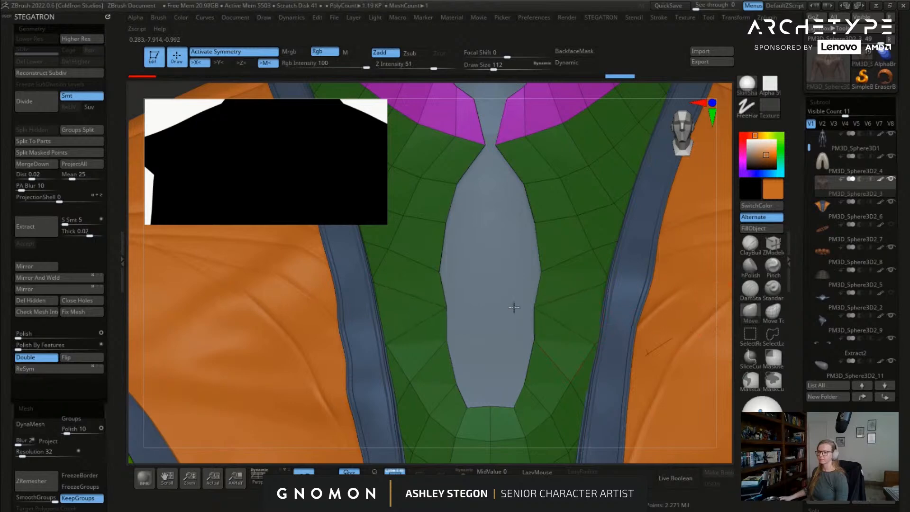
pyautogui.keyDown('ctrl'); pyautogui.moveTo(560, 284); pyautogui.dragTo(514, 333, button='right'); pyautogui.keyUp('ctrl')
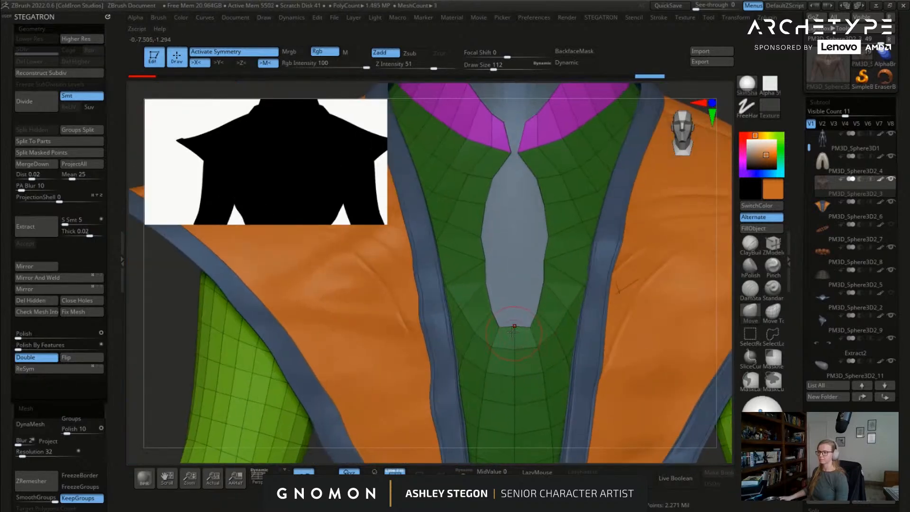
pyautogui.press('s')
pyautogui.moveTo(520, 332); pyautogui.dragTo(538, 305)
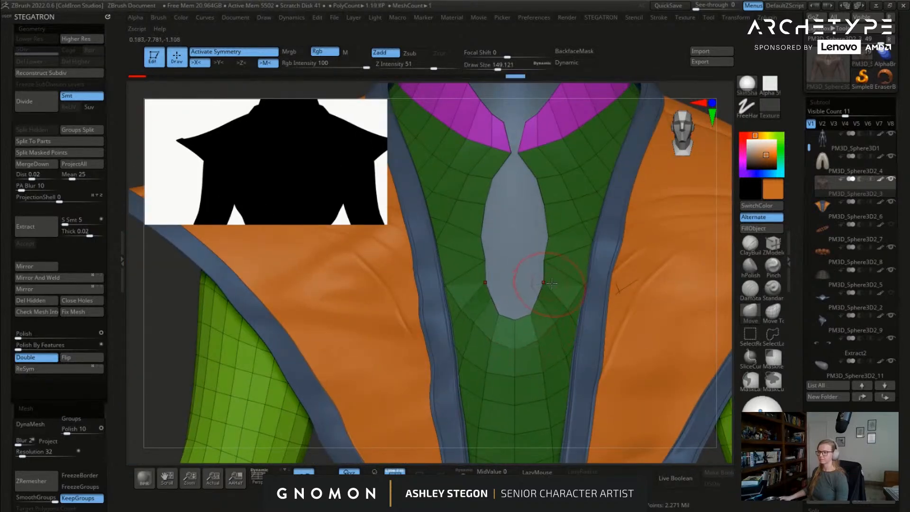
pyautogui.hotkey('ctrl', 'z')
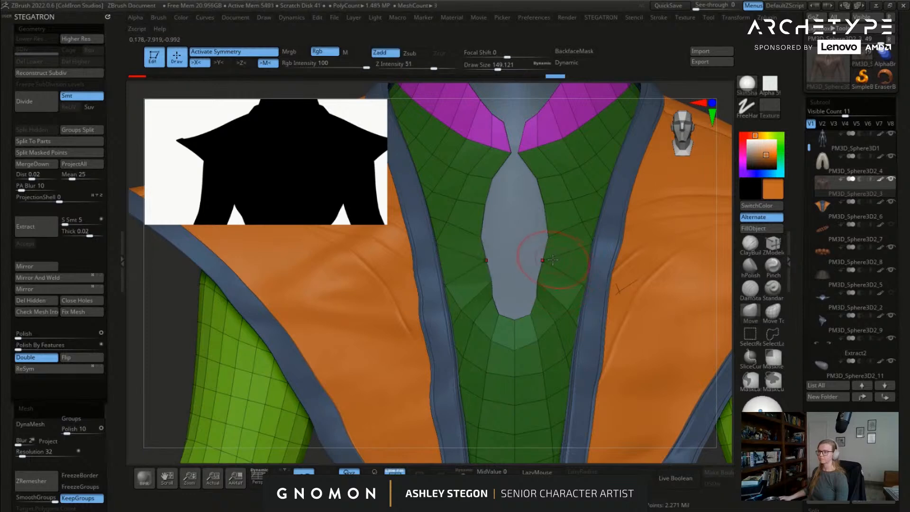
pyautogui.keyDown('alt'); pyautogui.moveTo(555, 219); pyautogui.dragTo(529, 260, button='right'); pyautogui.keyUp('alt')
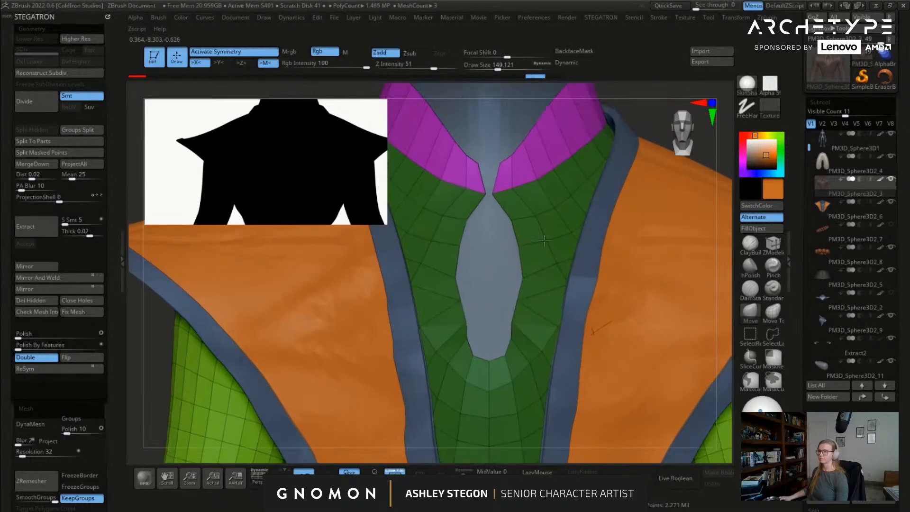
# Step: Add an even border loop around the undershirt's chest opening and collar seam with ZModeler's Inset action targeting Polygroup All
pyautogui.click(772, 244)
pyautogui.press('space')
pyautogui.click(490, 145)
pyautogui.click(591, 252)
pyautogui.moveTo(533, 295); pyautogui.dragTo(510, 301)
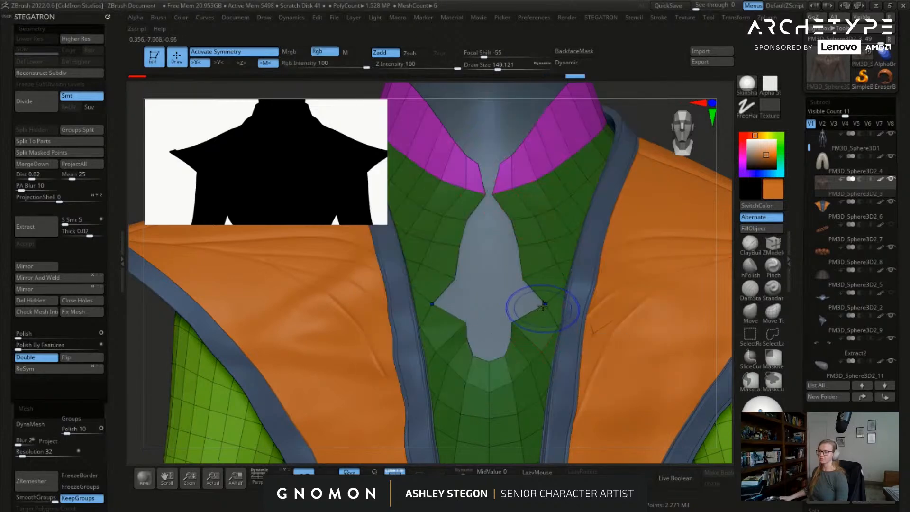
pyautogui.moveTo(555, 328); pyautogui.dragTo(524, 309, button='right')
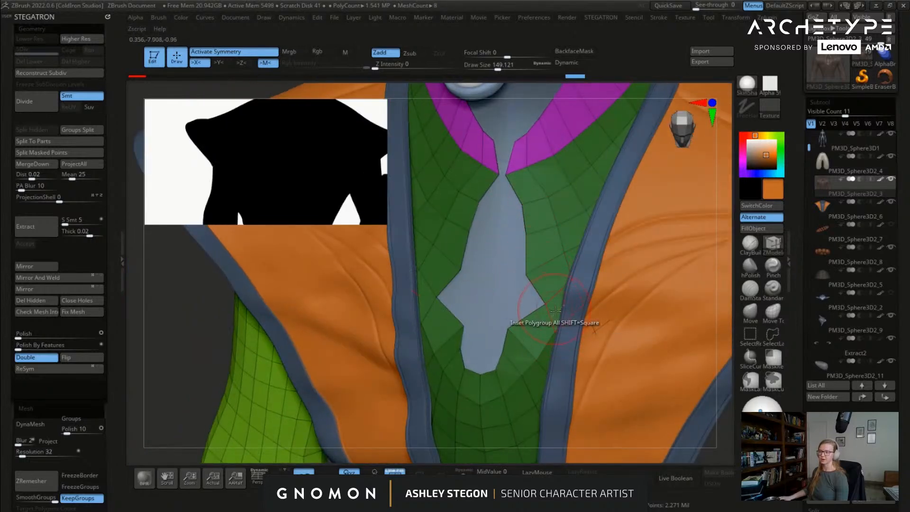
pyautogui.moveTo(546, 303); pyautogui.dragTo(517, 303)
pyautogui.keyDown('ctrl'); pyautogui.moveTo(531, 244); pyautogui.dragTo(536, 274, button='right'); pyautogui.keyUp('ctrl')
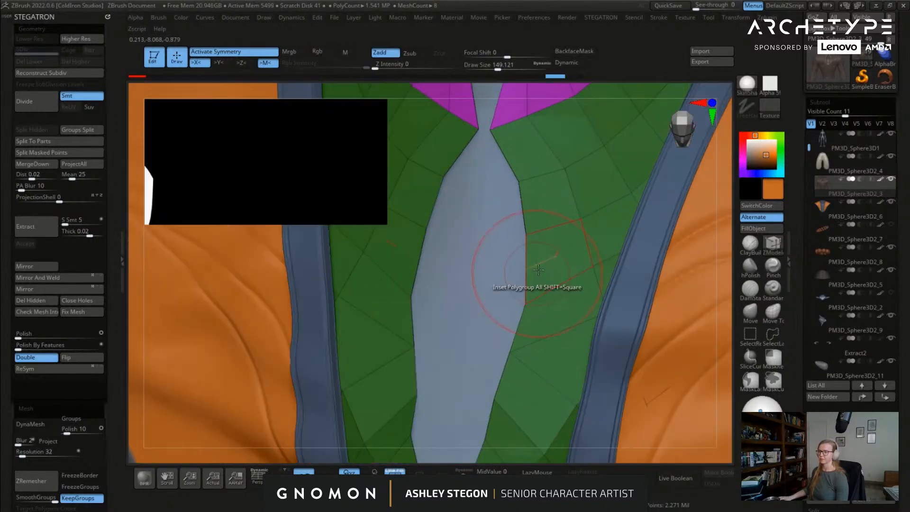
pyautogui.moveTo(543, 258); pyautogui.dragTo(564, 261)
pyautogui.keyDown('ctrl'); pyautogui.moveTo(557, 276); pyautogui.dragTo(520, 251, button='right'); pyautogui.keyUp('ctrl')
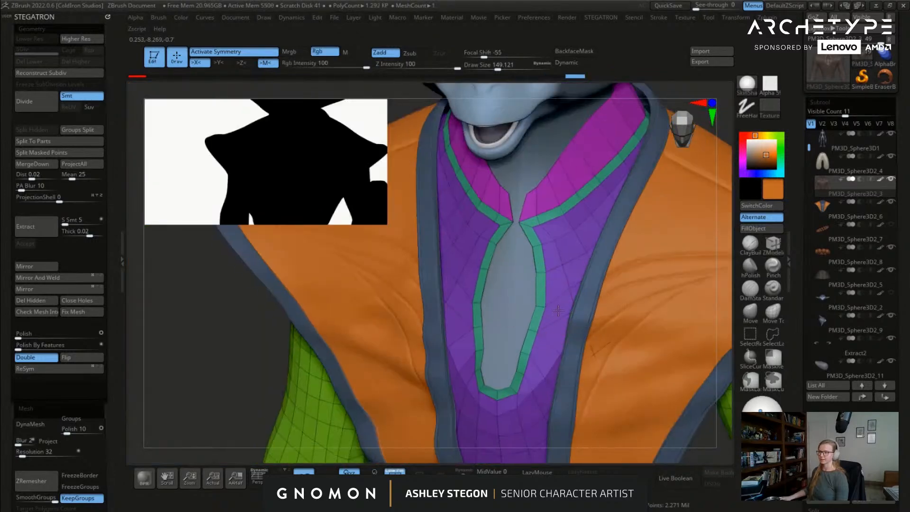
# Step: Even out the bordered chest opening's sides into a smooth oval with the Move brush at draw size 202
pyautogui.keyDown('ctrl'); pyautogui.moveTo(520, 373); pyautogui.dragTo(540, 242, button='right'); pyautogui.keyUp('ctrl')
pyautogui.keyDown('ctrl'); pyautogui.moveTo(541, 118); pyautogui.dragTo(546, 237, button='right'); pyautogui.keyUp('ctrl')
pyautogui.click(760, 324)
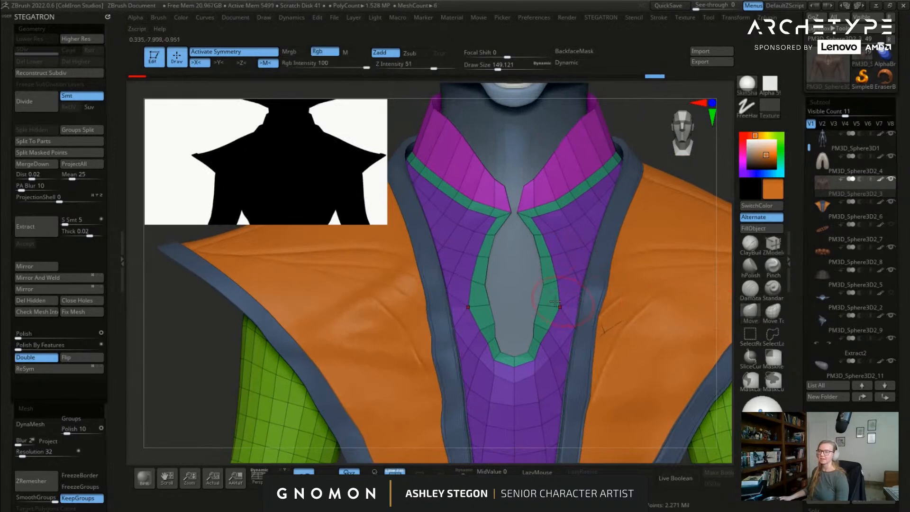
pyautogui.press('s')
pyautogui.moveTo(550, 304); pyautogui.dragTo(545, 283)
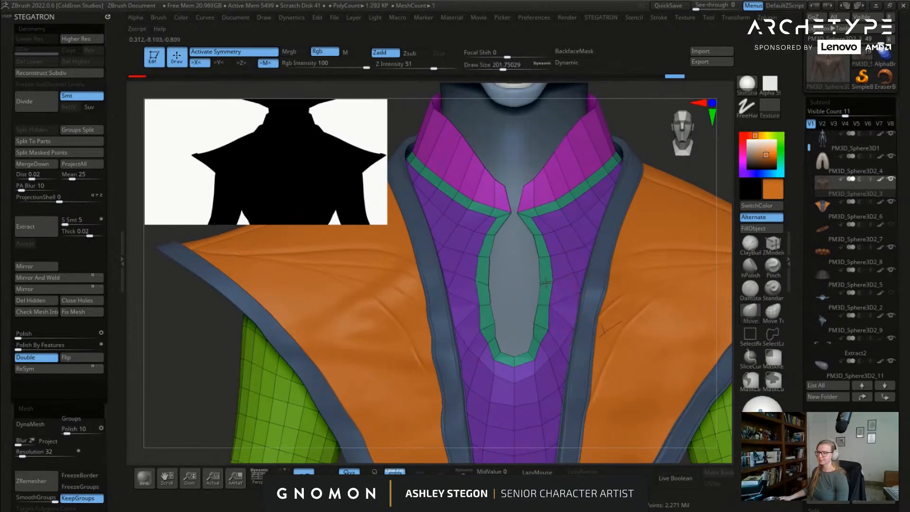
pyautogui.moveTo(538, 240); pyautogui.dragTo(535, 240)
pyautogui.moveTo(529, 216); pyautogui.dragTo(506, 210, button='right')
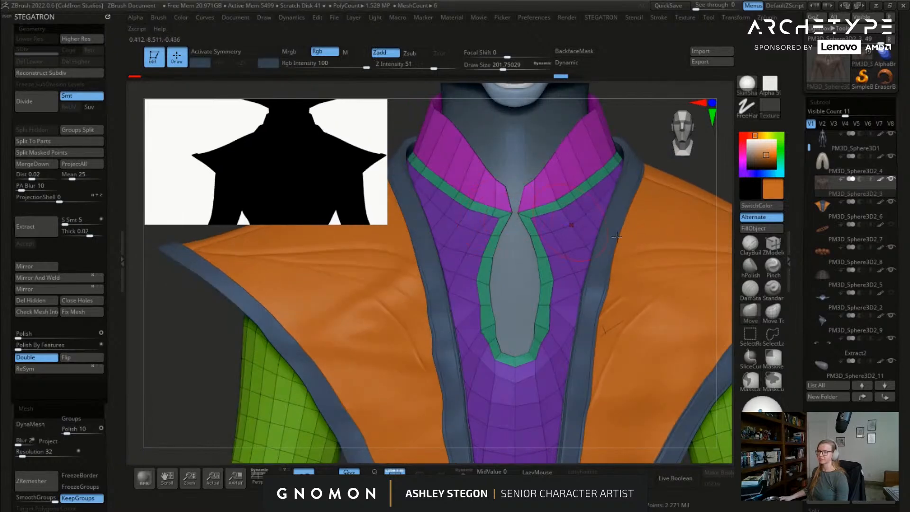
# Step: Pull one side of the collar and upper chest opening outward with the Move brush at draw size 372, and apply Mirror And Weld
pyautogui.press('s')
pyautogui.moveTo(488, 213)
pyautogui.mouseDown()
pyautogui.moveTo(502, 213)
pyautogui.moveTo(491, 187)
pyautogui.moveTo(441, 196)
pyautogui.mouseUp()
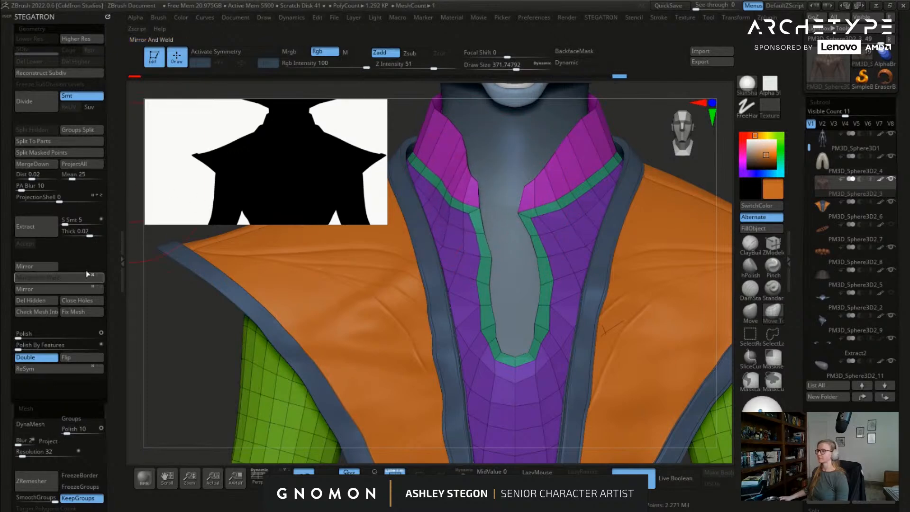
pyautogui.click(78, 276)
pyautogui.press('f')
pyautogui.hotkey('shift', 'f')
pyautogui.moveTo(559, 239); pyautogui.dragTo(527, 244, button='right')
pyautogui.hotkey('shift', 'f')
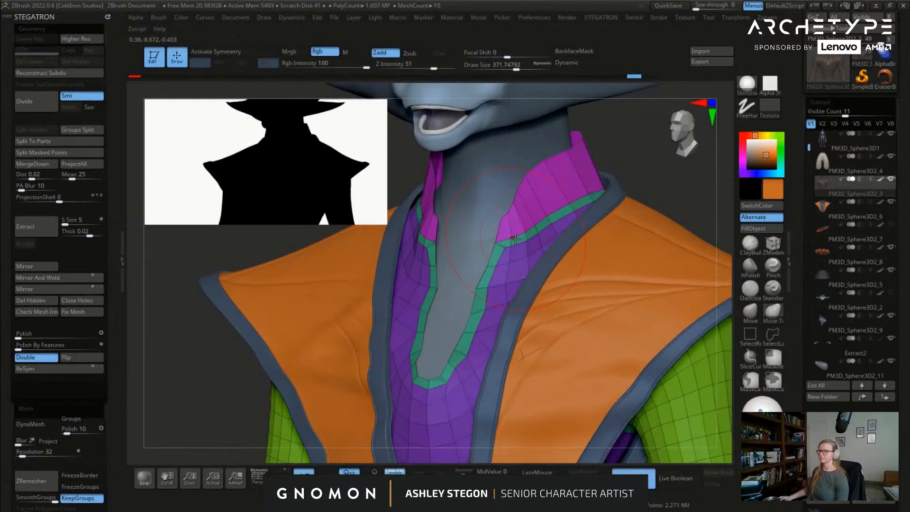
# Step: Turn symmetry back on and narrow the chest opening's lower end with the Move brush, reducing the draw size to 149
pyautogui.press('x')
pyautogui.keyDown('shift'); pyautogui.moveTo(521, 238); pyautogui.dragTo(555, 235, button='right'); pyautogui.keyUp('shift')
pyautogui.hotkey('shift', 'f')
pyautogui.press('[')
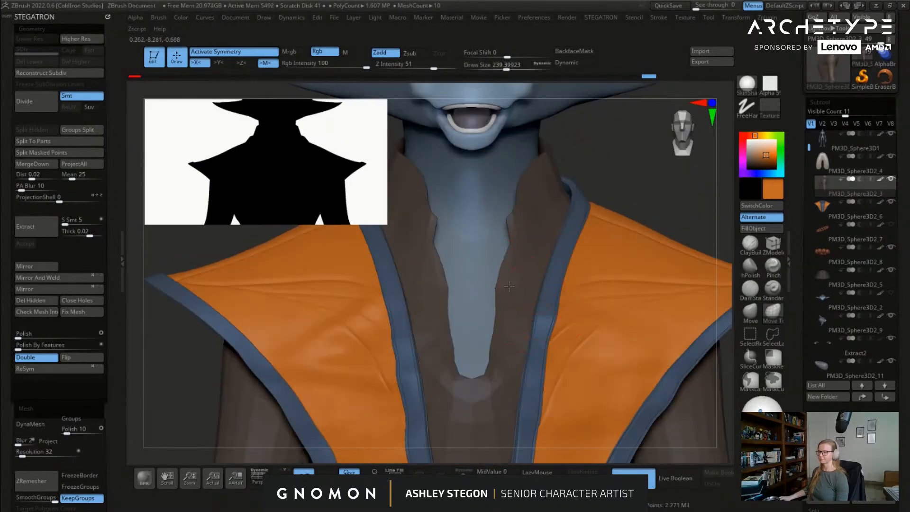
pyautogui.press('f')
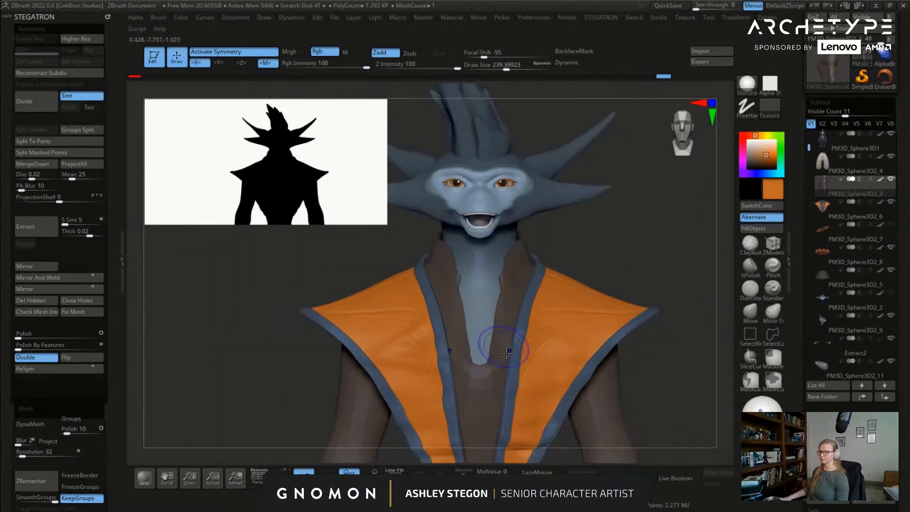
pyautogui.hotkey('shift', 'f')
pyautogui.keyDown('alt'); pyautogui.moveTo(483, 353); pyautogui.dragTo(468, 283, button='right'); pyautogui.keyUp('alt')
pyautogui.press('[')
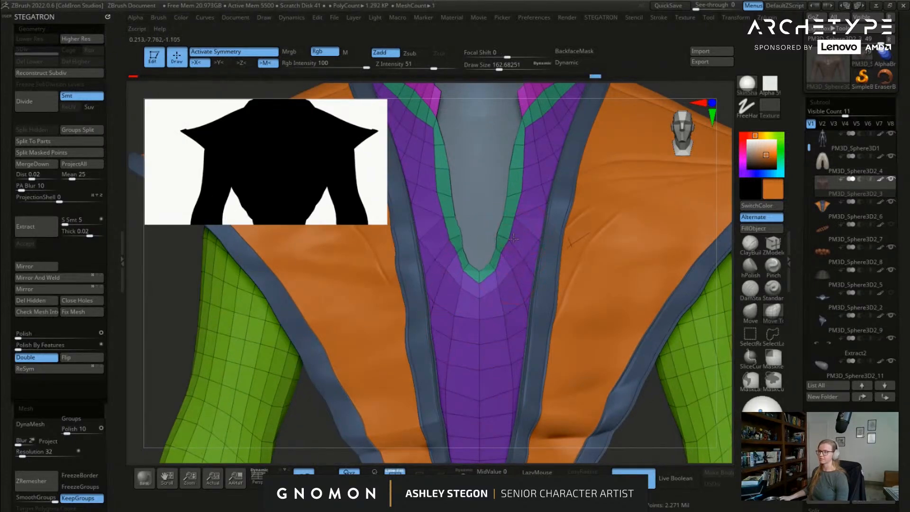
pyautogui.press('[')
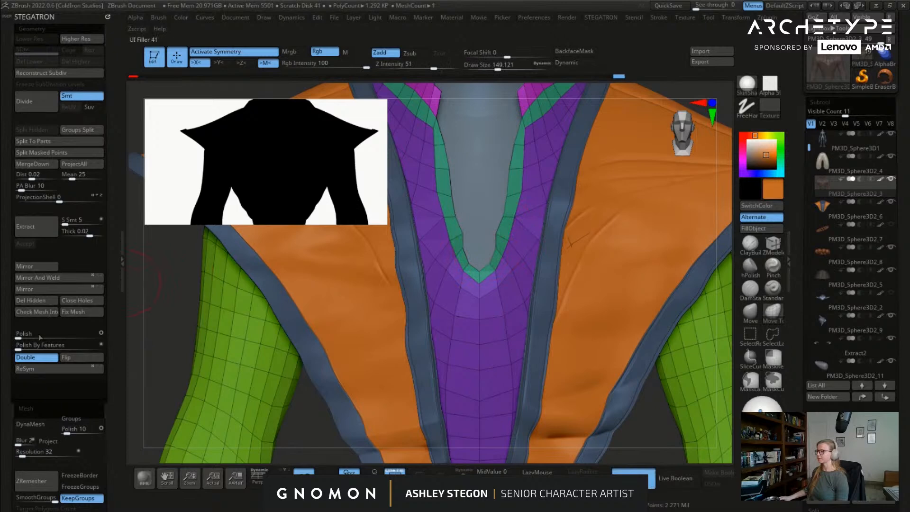
# Step: Sharpen the lower tip of the chest opening into a V with the Move brush at a small draw size
pyautogui.moveTo(464, 304)
pyautogui.mouseDown(button='right')
pyautogui.moveTo(498, 327)
pyautogui.moveTo(488, 313)
pyautogui.moveTo(426, 341)
pyautogui.moveTo(445, 348)
pyautogui.moveTo(520, 296)
pyautogui.mouseUp(button='right')
pyautogui.press('[')
pyautogui.press('[')
pyautogui.press('[')
pyautogui.press('[')
pyautogui.press('[')
pyautogui.press('[')
pyautogui.press('s')
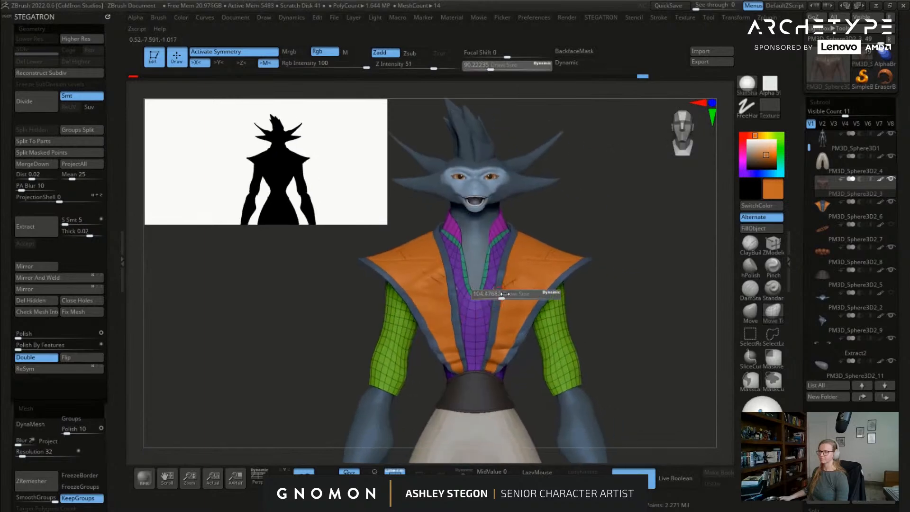
# Step: Straighten the neckline's sides into a clean V with the Move brush at draw sizes 576 and 351, checking the shape without polyframe
pyautogui.hotkey('shift', 'f')
pyautogui.press('s')
pyautogui.moveTo(498, 283); pyautogui.dragTo(514, 282)
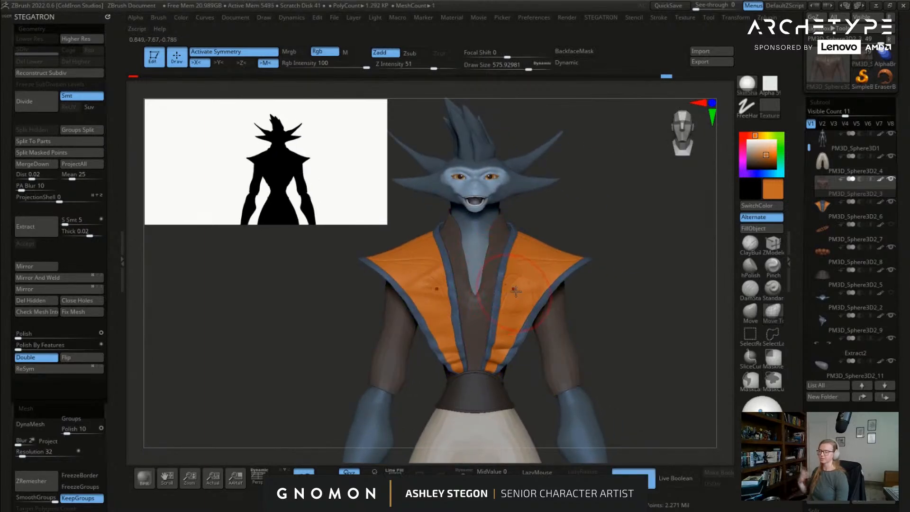
pyautogui.moveTo(579, 346)
pyautogui.keyDown('alt'); pyautogui.mouseDown(button='right')
pyautogui.moveTo(654, 291)
pyautogui.moveTo(556, 313)
pyautogui.moveTo(601, 344)
pyautogui.moveTo(604, 333)
pyautogui.moveTo(548, 359)
pyautogui.mouseUp(button='right'); pyautogui.keyUp('alt')
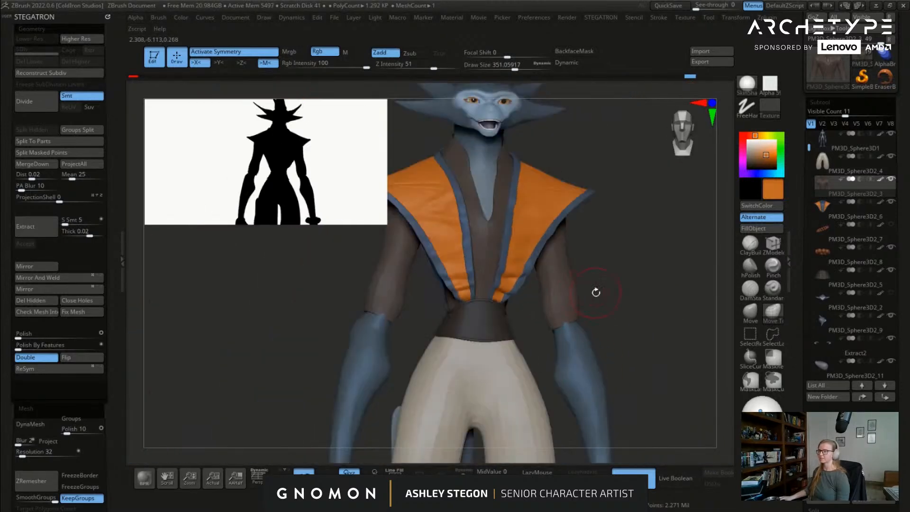
pyautogui.moveTo(596, 291); pyautogui.dragTo(629, 264, button='right')
pyautogui.hotkey('shift', 'f')
pyautogui.hotkey('shift', 'f')
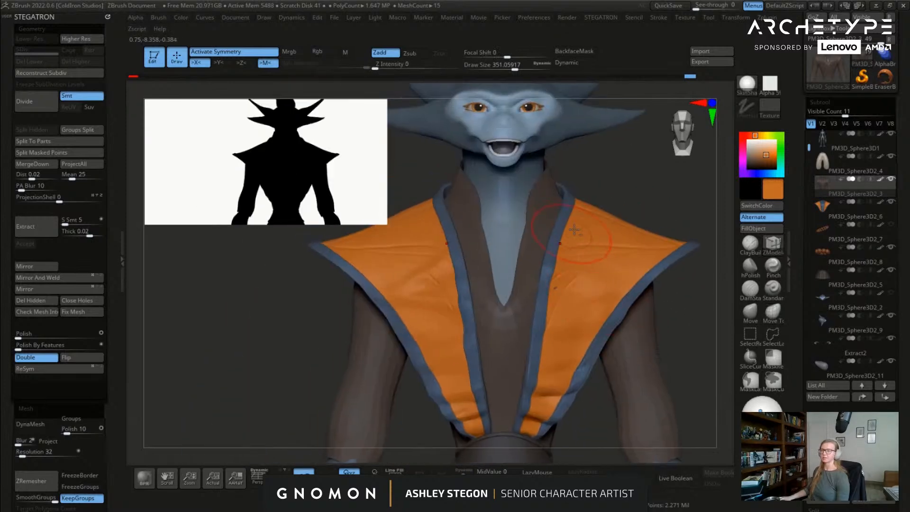
# Step: Give the undershirt a thin thickness by extruding it slightly with ZModeler's Extrude action targeting All Polygons
pyautogui.moveTo(545, 239); pyautogui.dragTo(543, 257, button='right')
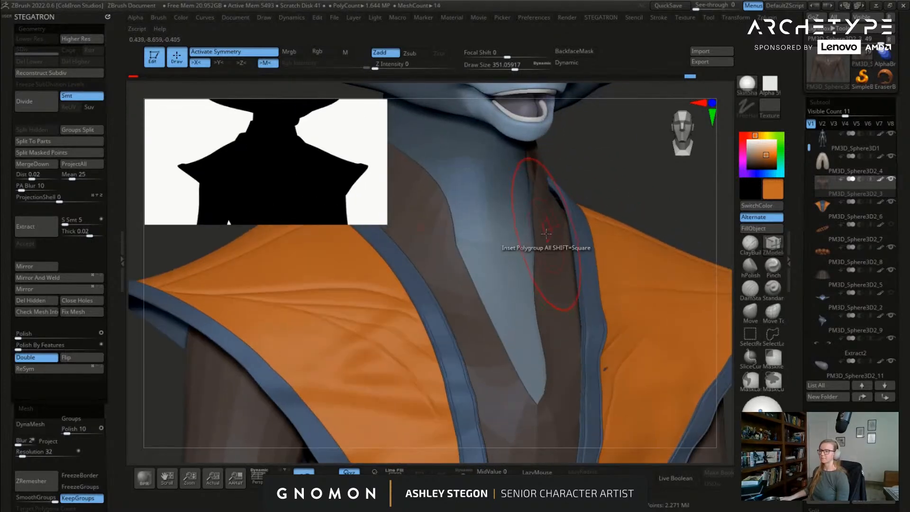
pyautogui.hotkey('shift', 'f')
pyautogui.press('b')
pyautogui.press('z')
pyautogui.press('m')
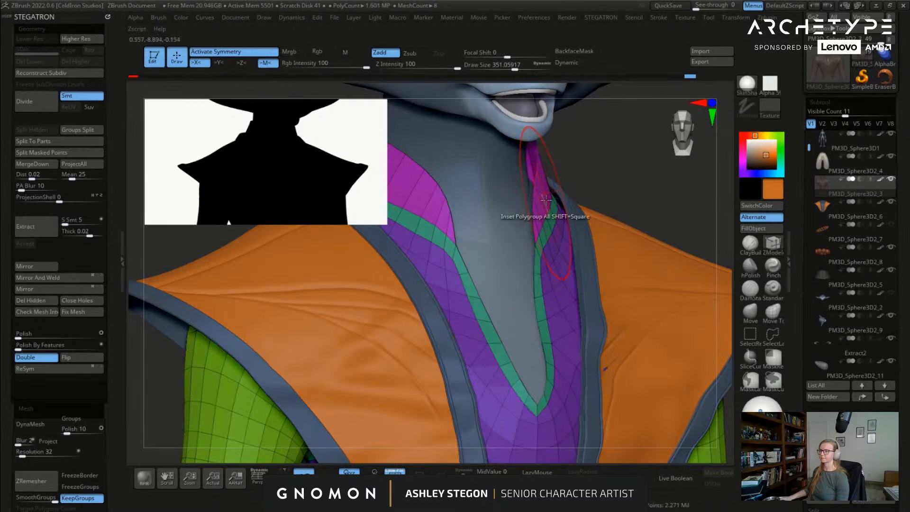
pyautogui.moveTo(544, 203); pyautogui.dragTo(531, 182, button='right')
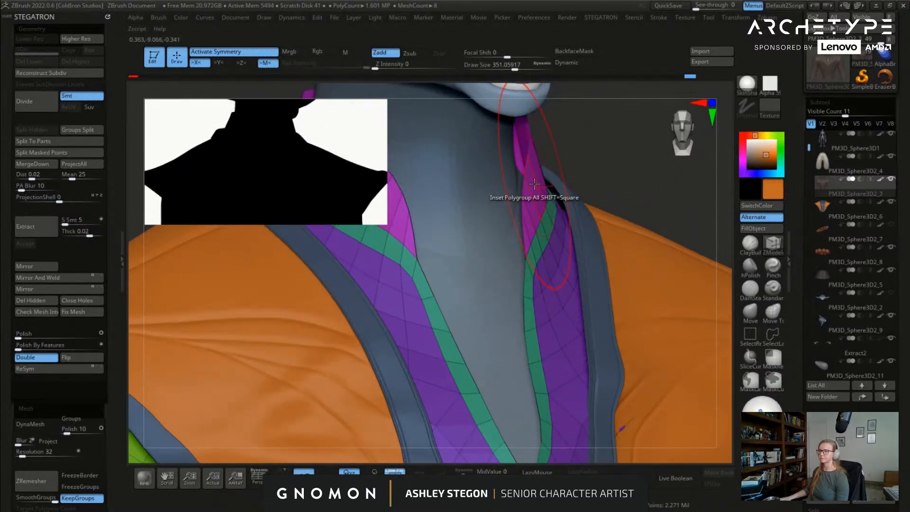
pyautogui.press('space')
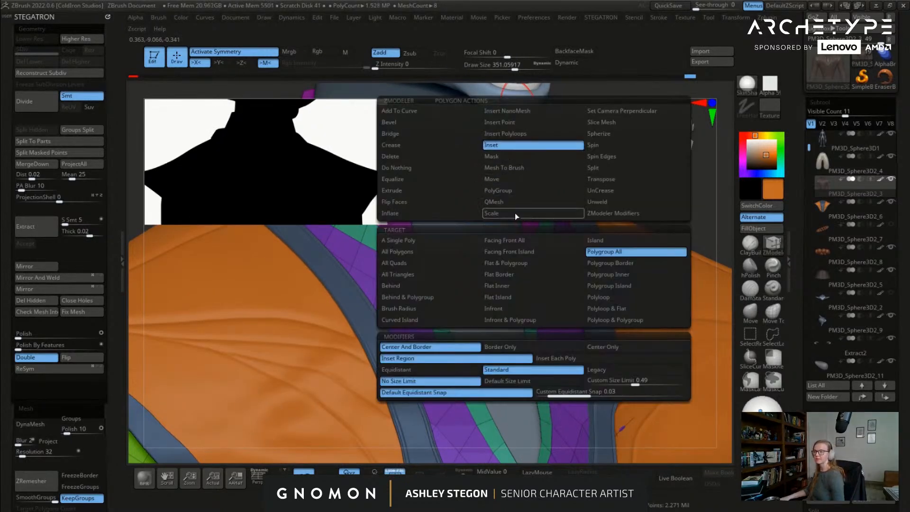
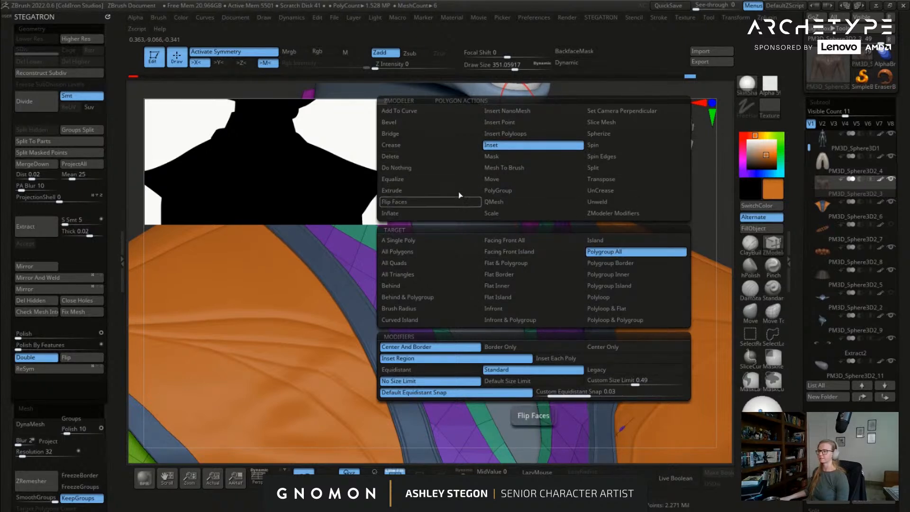
pyautogui.click(408, 191)
pyautogui.click(608, 254)
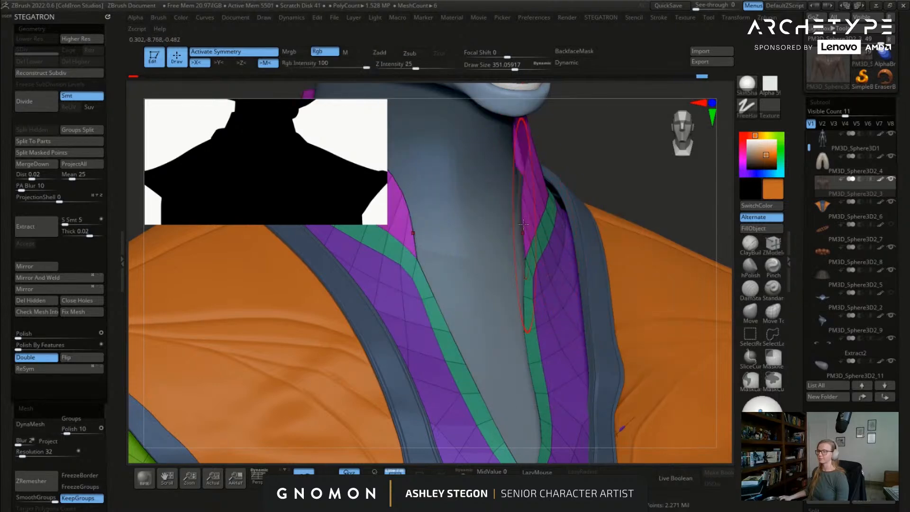
pyautogui.press('space')
pyautogui.click(441, 252)
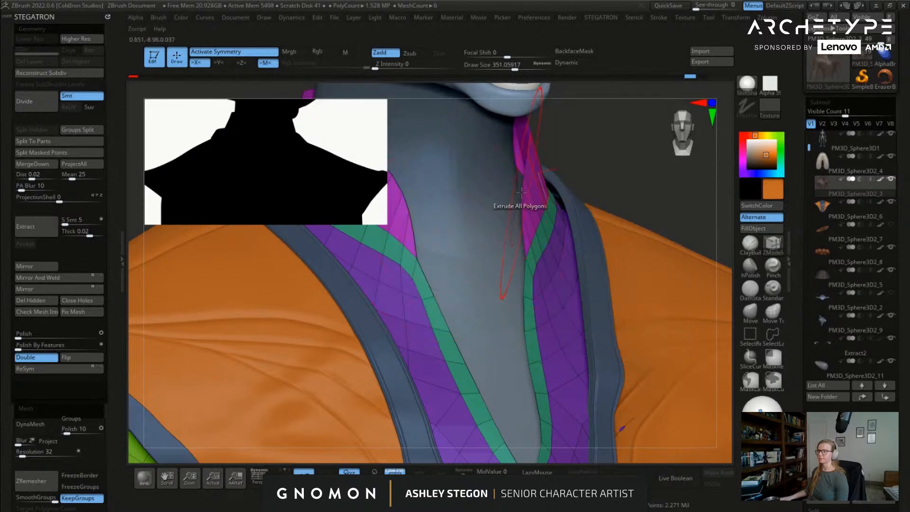
pyautogui.moveTo(515, 199); pyautogui.dragTo(514, 199)
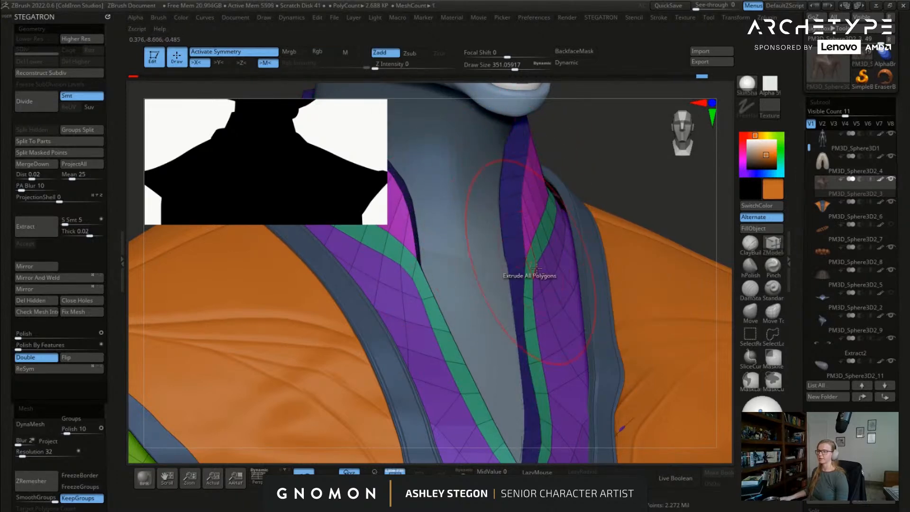
# Step: Isolate the undershirt to inspect the extruded thickness inside its collar, and reduce the draw size to 197
pyautogui.keyDown('ctrl'); pyautogui.moveTo(534, 266); pyautogui.dragTo(508, 456, button='right'); pyautogui.keyUp('ctrl')
pyautogui.click(463, 473)
pyautogui.moveTo(455, 304); pyautogui.dragTo(473, 223, button='right')
pyautogui.keyDown('alt'); pyautogui.moveTo(511, 377); pyautogui.dragTo(503, 245, button='right'); pyautogui.keyUp('alt')
pyautogui.press('space')
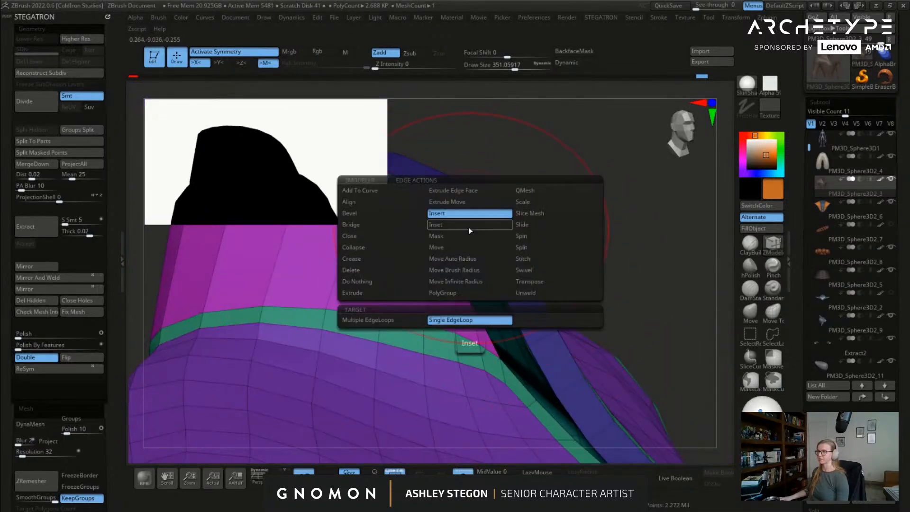
pyautogui.press('s')
pyautogui.moveTo(467, 221)
pyautogui.mouseDown()
pyautogui.moveTo(453, 221)
pyautogui.moveTo(485, 216)
pyautogui.mouseUp()
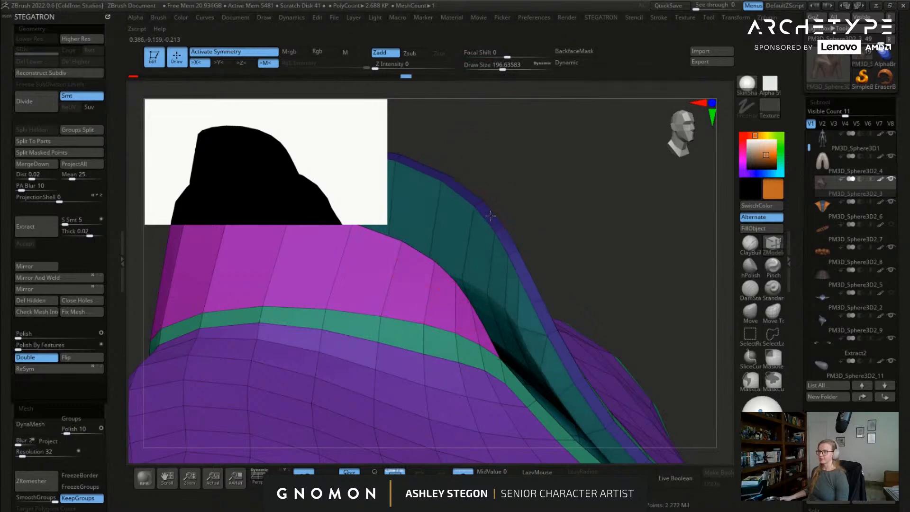
pyautogui.click(467, 473)
# Step: Examine the undershirt's sleeve opening and its inner thickness, isolated and alongside the other costume parts, with and without polyframe
pyautogui.moveTo(585, 316); pyautogui.dragTo(516, 305, button='right')
pyautogui.hotkey('shift', 'f')
pyautogui.moveTo(393, 267); pyautogui.dragTo(527, 256, button='right')
pyautogui.keyDown('alt'); pyautogui.moveTo(527, 303); pyautogui.dragTo(518, 265, button='right'); pyautogui.keyUp('alt')
pyautogui.keyDown('ctrl'); pyautogui.moveTo(519, 265); pyautogui.dragTo(472, 454, button='right'); pyautogui.keyUp('ctrl')
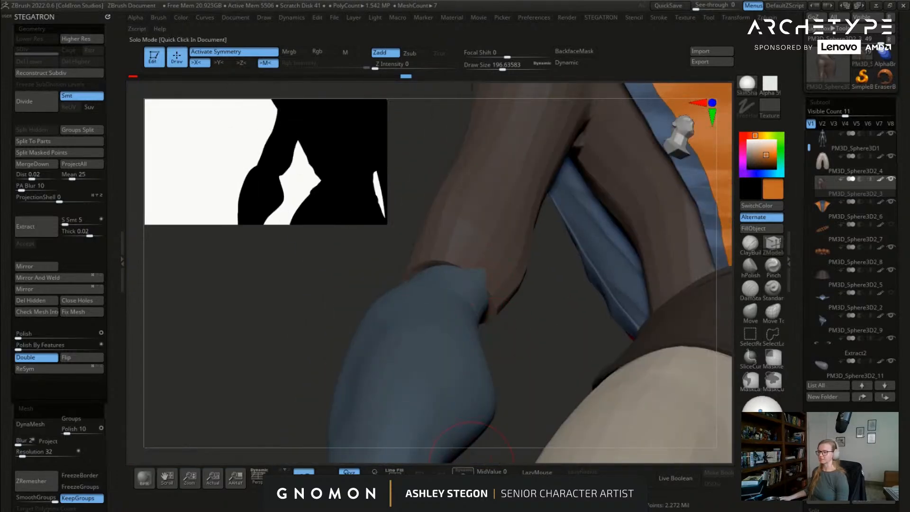
pyautogui.click(463, 472)
pyautogui.keyDown('ctrl'); pyautogui.moveTo(455, 360); pyautogui.dragTo(456, 293, button='right'); pyautogui.keyUp('ctrl')
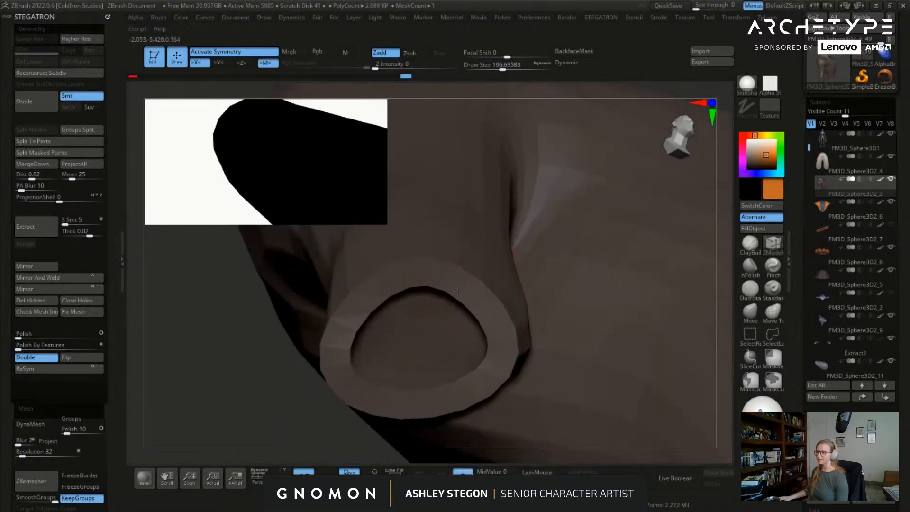
pyautogui.press('b')
pyautogui.press('s')
pyautogui.press('t')
pyautogui.hotkey('shift', 'f')
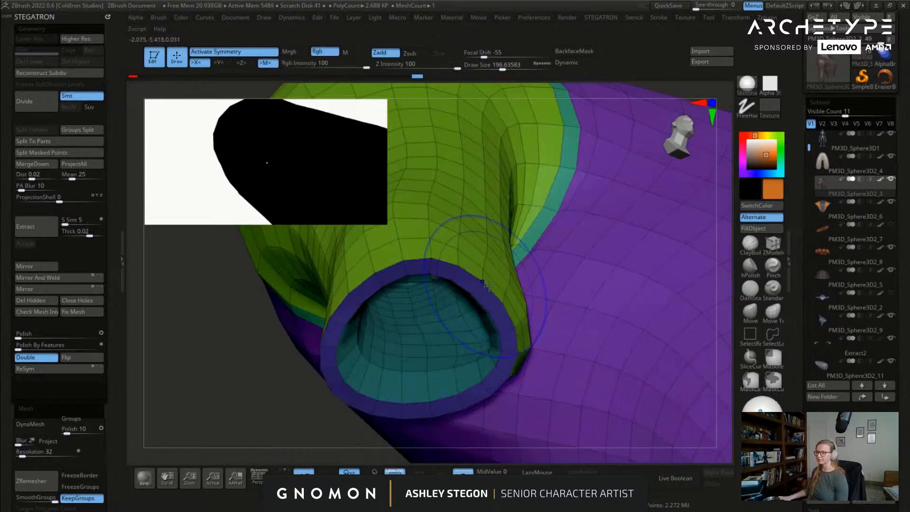
pyautogui.press('b')
pyautogui.press('z')
pyautogui.press('m')
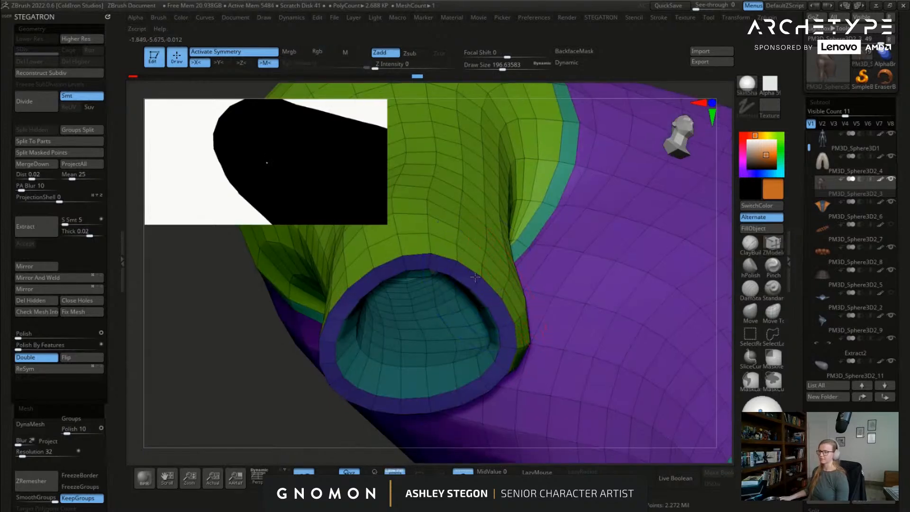
pyautogui.keyDown('ctrl'); pyautogui.moveTo(402, 327); pyautogui.dragTo(391, 214, button='right'); pyautogui.keyUp('ctrl')
# Step: Adjust the lower end of the undershirt's sleeve with the Move brush at draw size 293
pyautogui.click(463, 472)
pyautogui.moveTo(594, 246)
pyautogui.mouseDown(button='right')
pyautogui.moveTo(616, 329)
pyautogui.moveTo(412, 327)
pyautogui.mouseUp(button='right')
pyautogui.press('b')
pyautogui.press('m')
pyautogui.press('v')
pyautogui.press('s')
pyautogui.moveTo(405, 326); pyautogui.dragTo(419, 330)
pyautogui.moveTo(424, 329); pyautogui.dragTo(457, 298, button='right')
pyautogui.hotkey('shift', 'f')
pyautogui.hotkey('shift', 'f')
pyautogui.hotkey('shift', 'f')
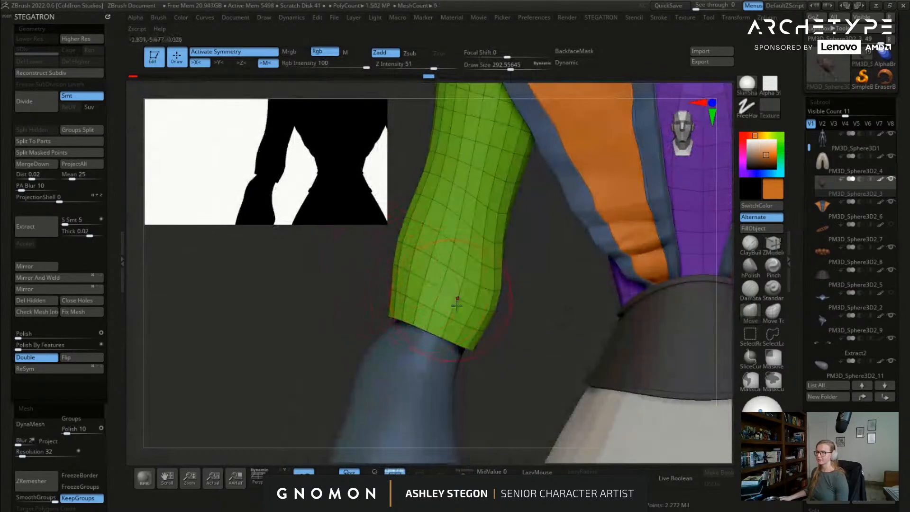
# Step: Mask the whole undershirt except a band around the lower sleeve, using lasso masks and an inverted selection
pyautogui.click(773, 246)
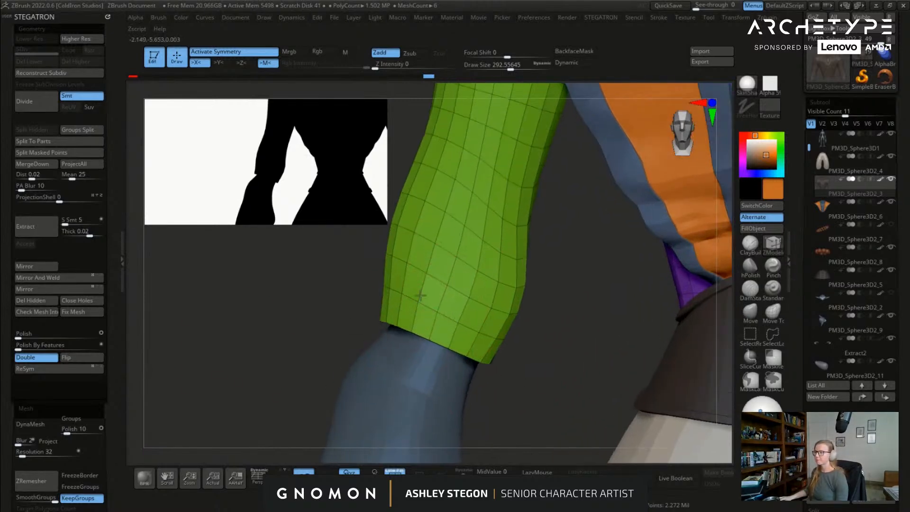
pyautogui.moveTo(417, 312); pyautogui.dragTo(421, 280, button='right')
pyautogui.press('s')
pyautogui.moveTo(360, 268); pyautogui.dragTo(354, 270, button='right')
pyautogui.moveTo(364, 270)
pyautogui.keyDown('ctrl'); pyautogui.mouseDown()
pyautogui.moveTo(368, 254)
pyautogui.moveTo(430, 257)
pyautogui.mouseUp(); pyautogui.keyUp('ctrl')
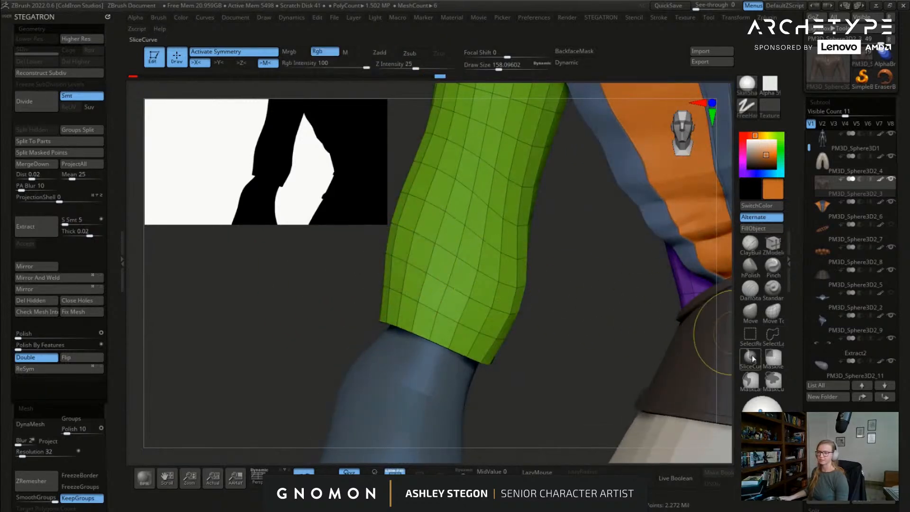
pyautogui.keyDown('ctrl'); pyautogui.moveTo(373, 271); pyautogui.dragTo(471, 311); pyautogui.keyUp('ctrl')
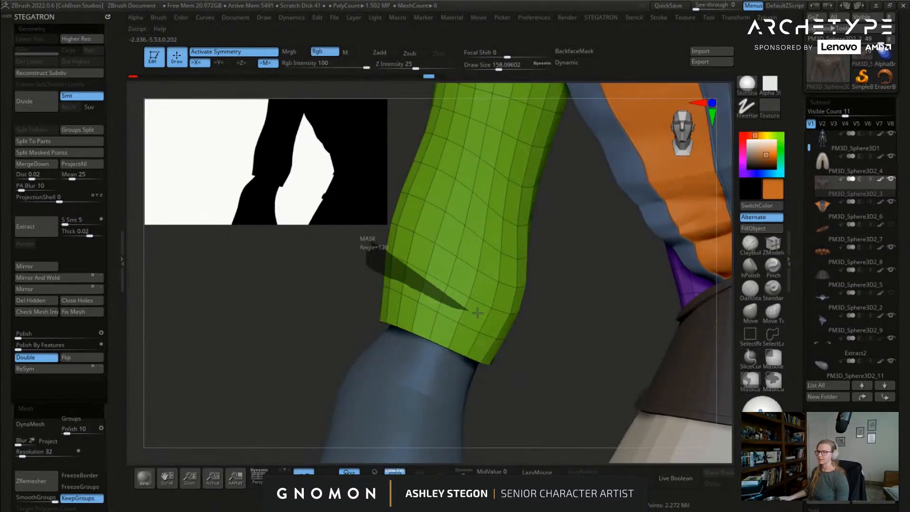
pyautogui.keyDown('ctrl'); pyautogui.moveTo(525, 324); pyautogui.dragTo(480, 282); pyautogui.keyUp('ctrl')
pyautogui.keyDown('ctrl'); pyautogui.moveTo(402, 247); pyautogui.dragTo(403, 248); pyautogui.keyUp('ctrl')
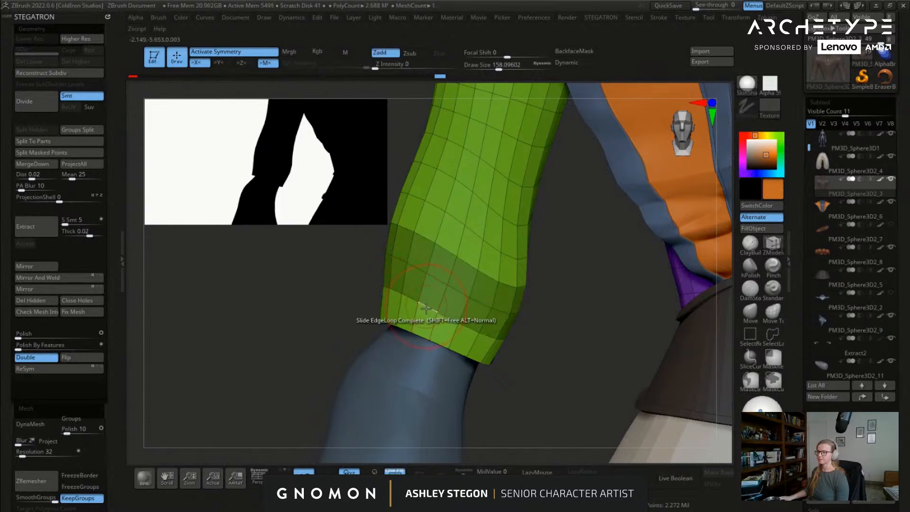
pyautogui.keyDown('ctrl'); pyautogui.click(588, 352); pyautogui.keyUp('ctrl')
# Step: Try to fold the unmasked sleeve band by aligning the gizmo to the arm and moving the band down over the hem
pyautogui.press('w')
pyautogui.click(464, 208)
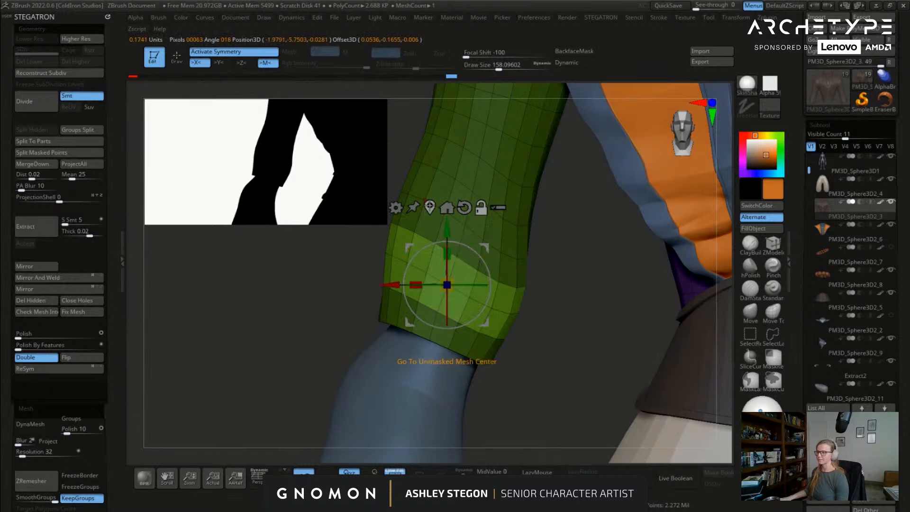
pyautogui.click(430, 207)
pyautogui.keyDown('alt'); pyautogui.moveTo(478, 249); pyautogui.dragTo(493, 263); pyautogui.keyUp('alt')
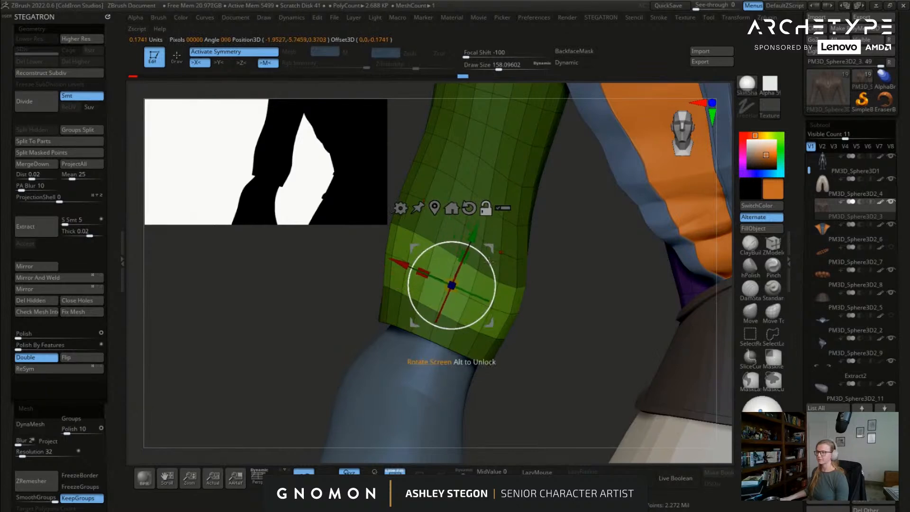
pyautogui.moveTo(423, 273); pyautogui.dragTo(430, 277)
pyautogui.hotkey('ctrl', 'z')
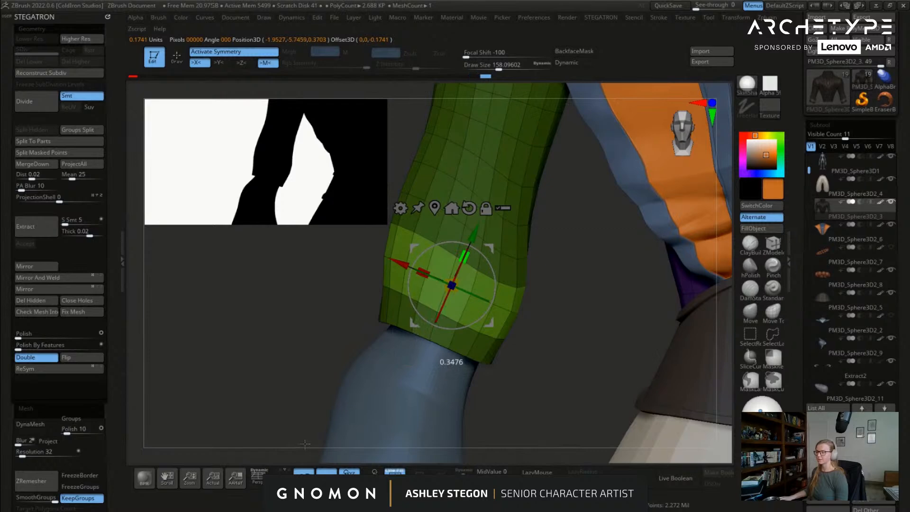
pyautogui.moveTo(472, 234); pyautogui.dragTo(462, 266)
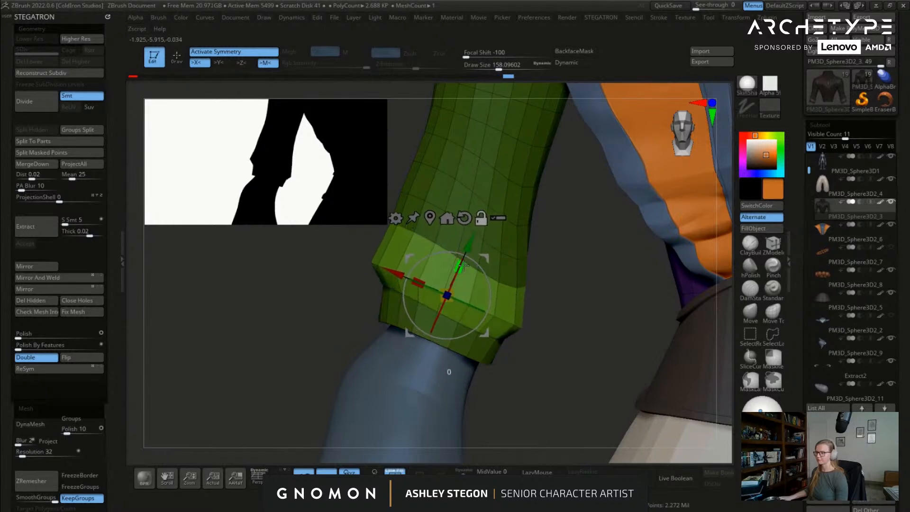
# Step: Lasso-mask the sleeve hem below the overhanging fold, invert the mask and view the sleeve from behind
pyautogui.keyDown('ctrl'); pyautogui.moveTo(366, 293); pyautogui.dragTo(367, 295); pyautogui.keyUp('ctrl')
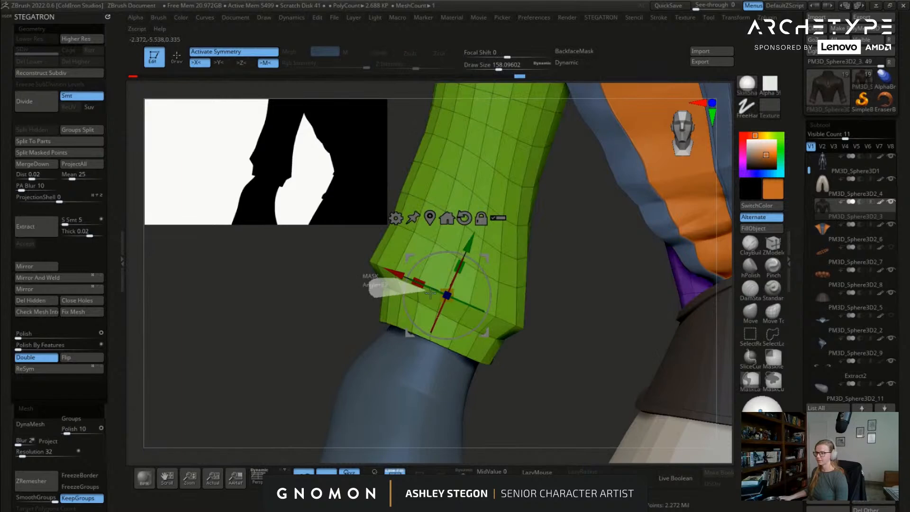
pyautogui.moveTo(508, 327)
pyautogui.keyDown('ctrl'); pyautogui.mouseDown()
pyautogui.moveTo(502, 347)
pyautogui.moveTo(379, 329)
pyautogui.mouseUp(); pyautogui.keyUp('ctrl')
pyautogui.keyDown('ctrl'); pyautogui.click(372, 334); pyautogui.keyUp('ctrl')
pyautogui.moveTo(419, 329); pyautogui.dragTo(558, 352, button='right')
pyautogui.moveTo(559, 351); pyautogui.dragTo(596, 392)
pyautogui.moveTo(595, 332); pyautogui.dragTo(567, 324, button='right')
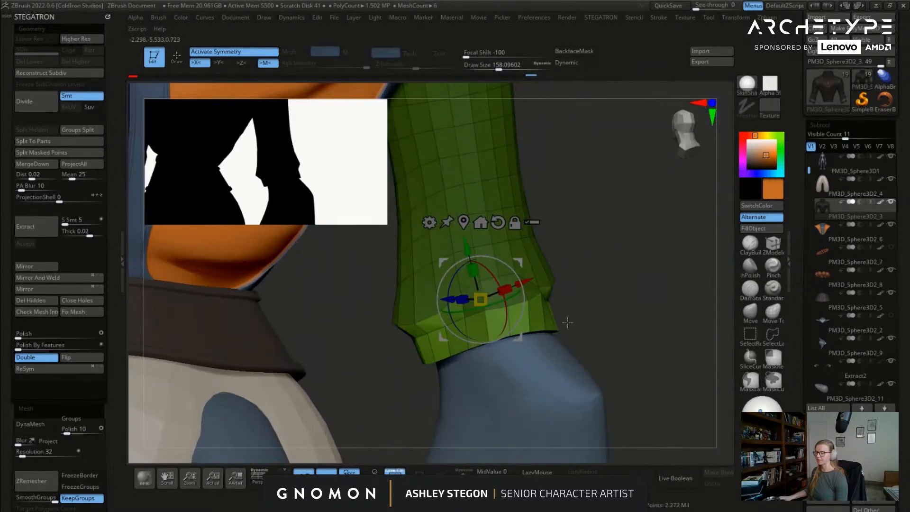
pyautogui.keyDown('ctrl'); pyautogui.moveTo(587, 317); pyautogui.dragTo(624, 313); pyautogui.keyUp('ctrl')
# Step: Undo the sleeve fold and its masks, and return to draw mode
pyautogui.hotkey('ctrl', 'z')
pyautogui.hotkey('ctrl', 'z')
pyautogui.hotkey('ctrl', 'z')
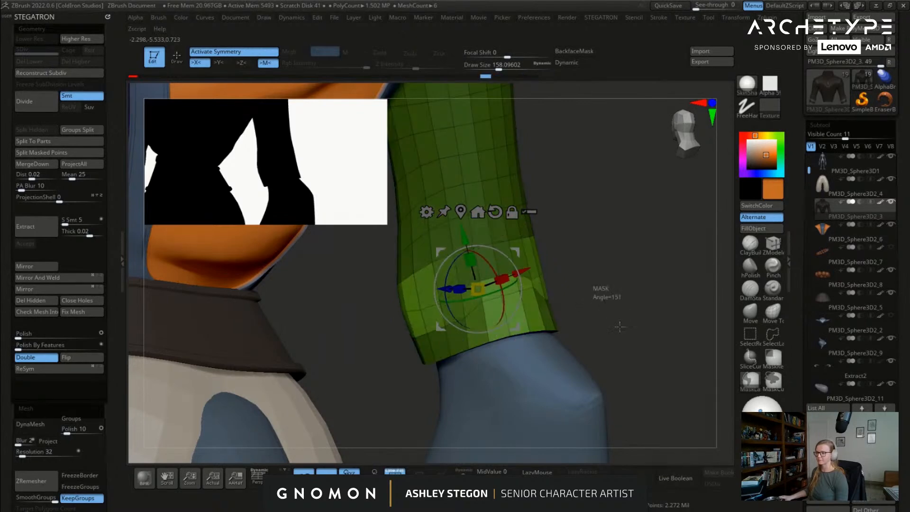
pyautogui.hotkey('ctrl', 'z')
pyautogui.press('q')
pyautogui.moveTo(592, 298); pyautogui.dragTo(623, 303)
# Step: Slide the edge loops near the sleeve's hem along the arm with ZModeler's Slide action targeting EdgeLoop Complete
pyautogui.click(777, 250)
pyautogui.moveTo(548, 295)
pyautogui.mouseDown(button='right')
pyautogui.moveTo(530, 293)
pyautogui.moveTo(549, 295)
pyautogui.mouseUp(button='right')
pyautogui.moveTo(562, 295); pyautogui.dragTo(577, 321)
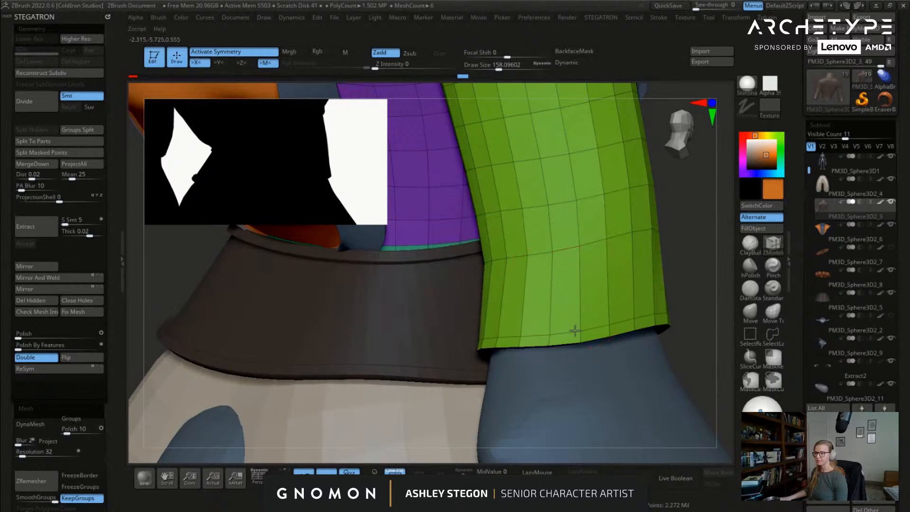
pyautogui.moveTo(575, 260); pyautogui.dragTo(611, 252, button='right')
pyautogui.moveTo(568, 269); pyautogui.dragTo(575, 324)
pyautogui.moveTo(574, 325); pyautogui.dragTo(555, 325, button='right')
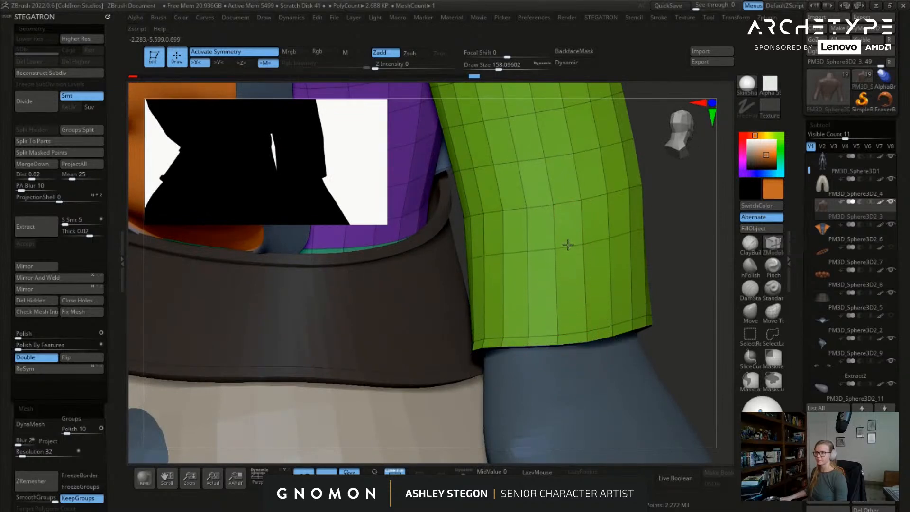
# Step: Scale an edge loop on the lower sleeve with ZModeler's Scale action targeting EdgeLoop Complete
pyautogui.press('space')
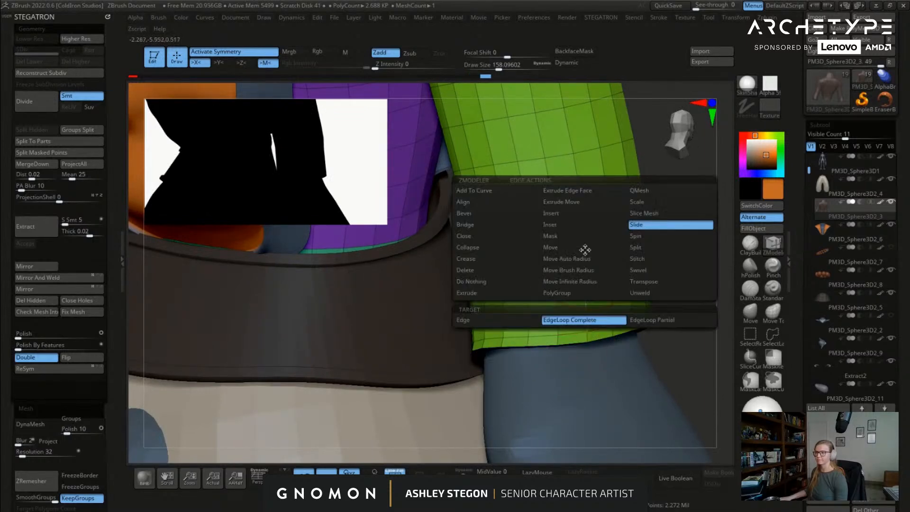
pyautogui.click(576, 214)
pyautogui.moveTo(601, 259); pyautogui.dragTo(517, 262, button='right')
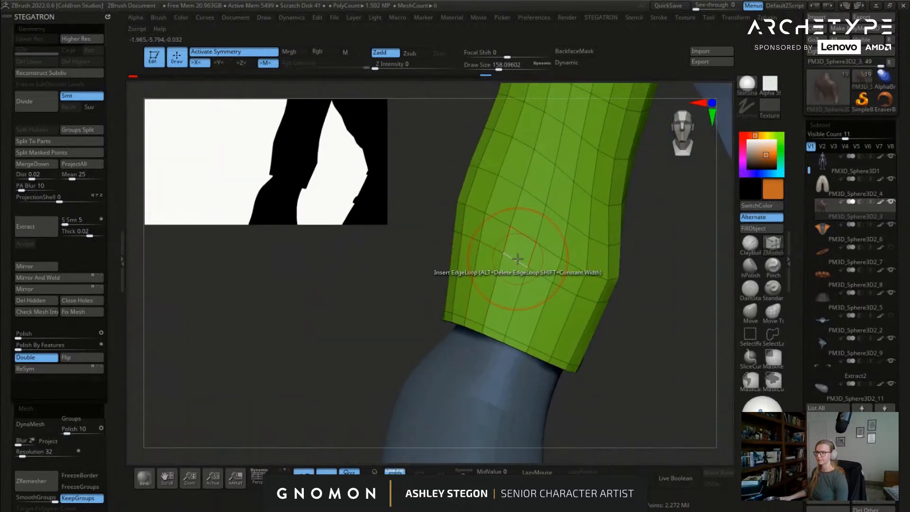
pyautogui.press('space')
pyautogui.click(576, 203)
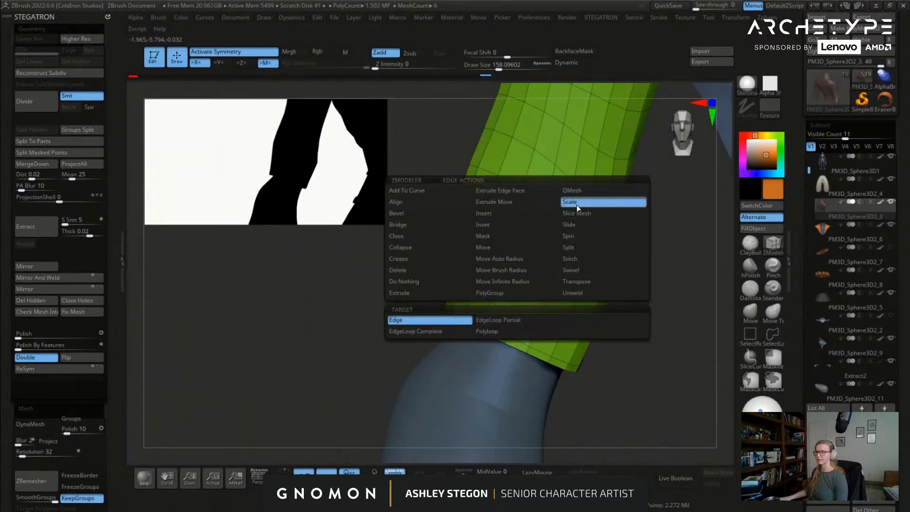
pyautogui.click(422, 332)
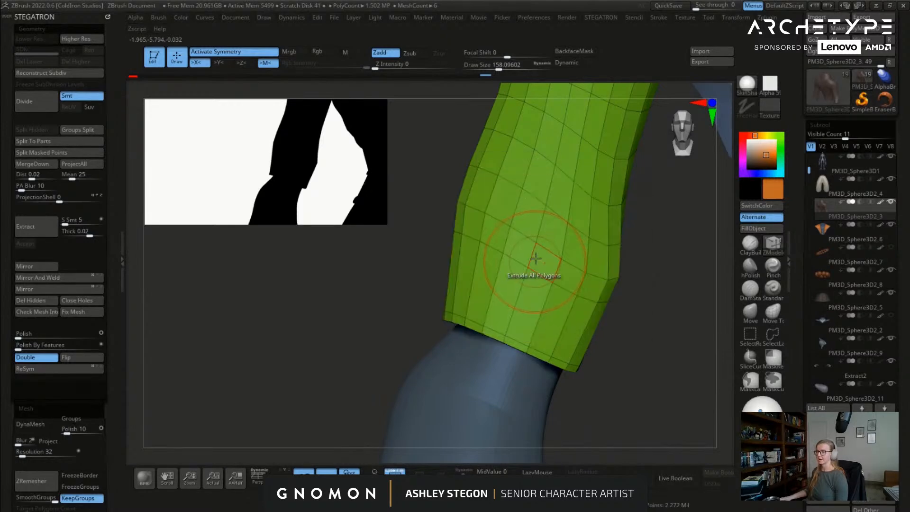
pyautogui.moveTo(521, 254); pyautogui.dragTo(524, 253)
# Step: Shape the lower sleeve around the cuff with the Move brush at draw size 251
pyautogui.moveTo(601, 297)
pyautogui.keyDown('alt'); pyautogui.mouseDown()
pyautogui.moveTo(522, 271)
pyautogui.moveTo(519, 242)
pyautogui.mouseUp(); pyautogui.keyUp('alt')
pyautogui.click(748, 317)
pyautogui.press('s')
pyautogui.moveTo(480, 293); pyautogui.dragTo(502, 284)
pyautogui.moveTo(531, 287); pyautogui.dragTo(616, 270)
pyautogui.moveTo(493, 256); pyautogui.dragTo(546, 277)
pyautogui.moveTo(452, 289); pyautogui.dragTo(418, 318)
# Step: Isolate the polygon loops of the sleeve cuffs, assign them their own polygroup and show the full undershirt again
pyautogui.keyDown('ctrl'); pyautogui.keyDown('shift'); pyautogui.click(471, 317); pyautogui.keyUp('shift'); pyautogui.keyUp('ctrl')
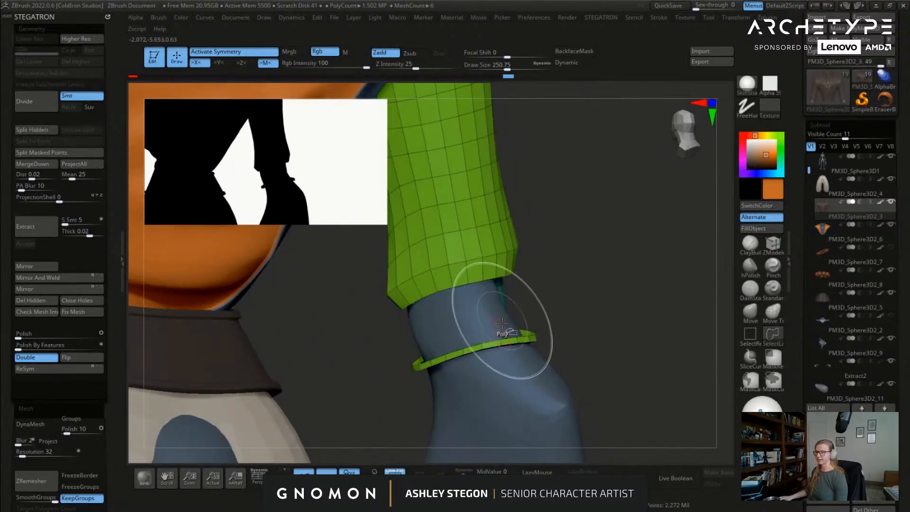
pyautogui.keyDown('ctrl'); pyautogui.moveTo(519, 345); pyautogui.dragTo(484, 353, button='right'); pyautogui.keyUp('ctrl')
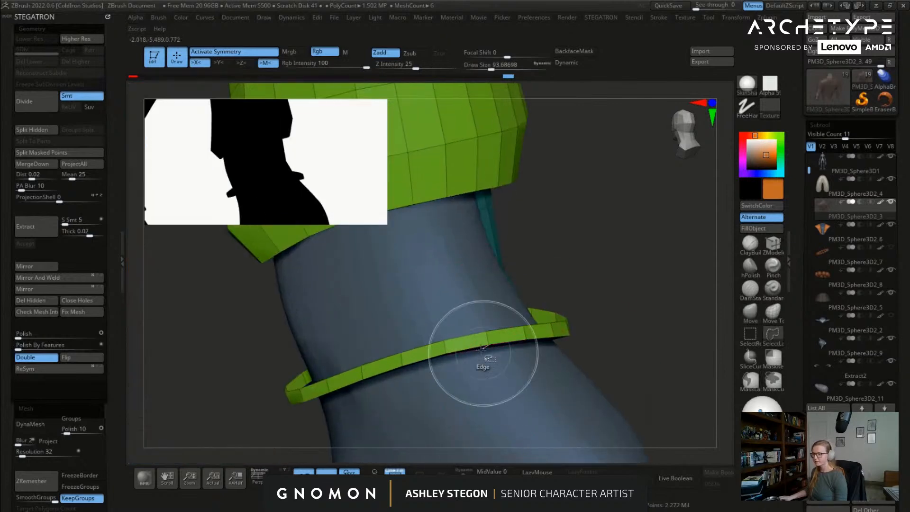
pyautogui.keyDown('ctrl'); pyautogui.keyDown('shift'); pyautogui.click(490, 340); pyautogui.keyUp('shift'); pyautogui.keyUp('ctrl')
pyautogui.keyDown('ctrl'); pyautogui.keyDown('shift'); pyautogui.moveTo(610, 319); pyautogui.dragTo(631, 343); pyautogui.keyUp('shift'); pyautogui.keyUp('ctrl')
pyautogui.hotkey('ctrl', 'w')
pyautogui.keyDown('ctrl'); pyautogui.keyDown('shift'); pyautogui.click(639, 342); pyautogui.keyUp('shift'); pyautogui.keyUp('ctrl')
# Step: Examine the whole costume from the front with and without polyframe, and set the draw size to 251
pyautogui.keyDown('ctrl'); pyautogui.moveTo(641, 325); pyautogui.dragTo(474, 298, button='right'); pyautogui.keyUp('ctrl')
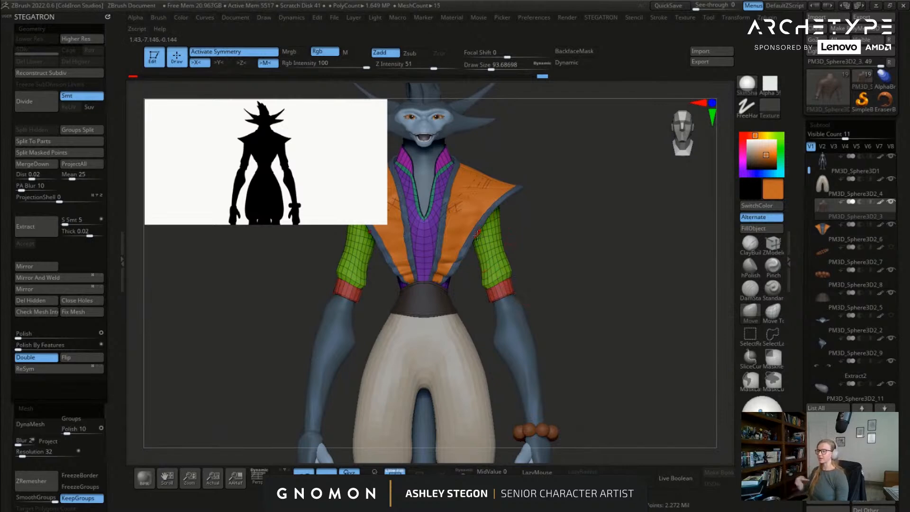
pyautogui.press('s')
pyautogui.moveTo(526, 268); pyautogui.dragTo(540, 269)
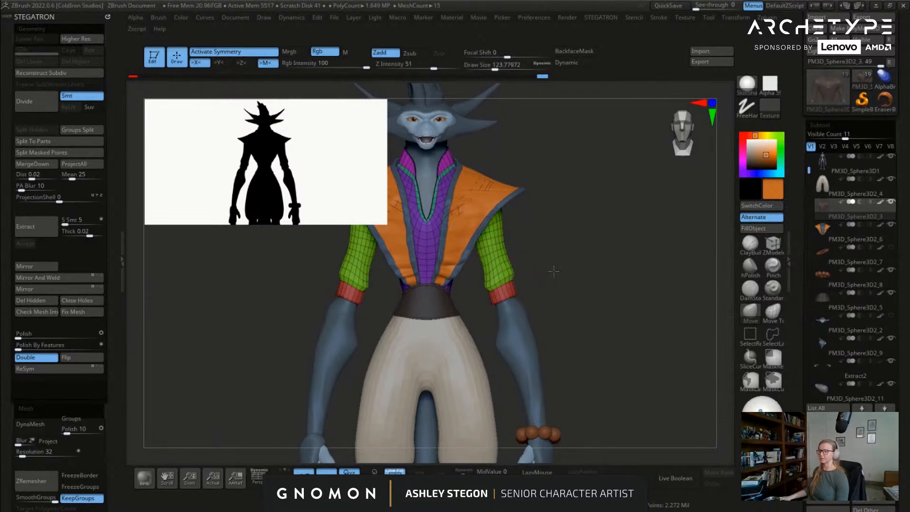
pyautogui.keyDown('ctrl'); pyautogui.moveTo(534, 265); pyautogui.dragTo(530, 310, button='right'); pyautogui.keyUp('ctrl')
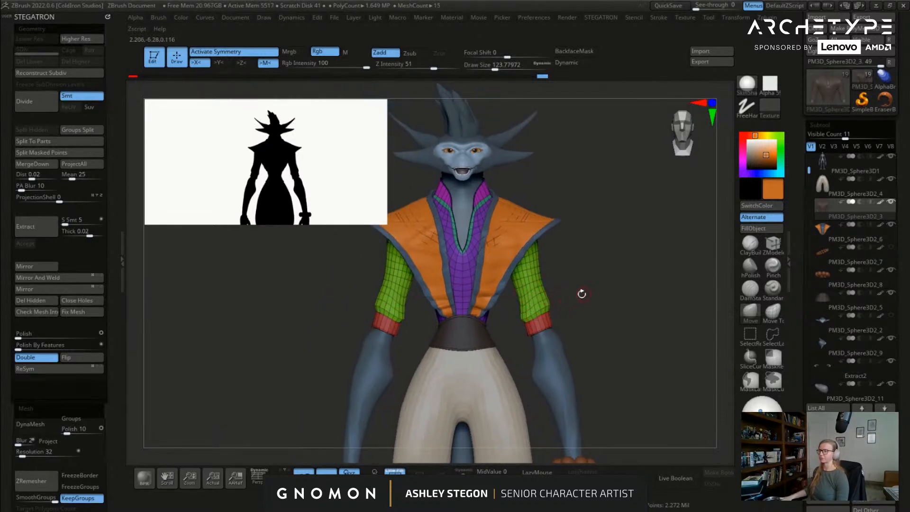
pyautogui.hotkey('shift', 'f')
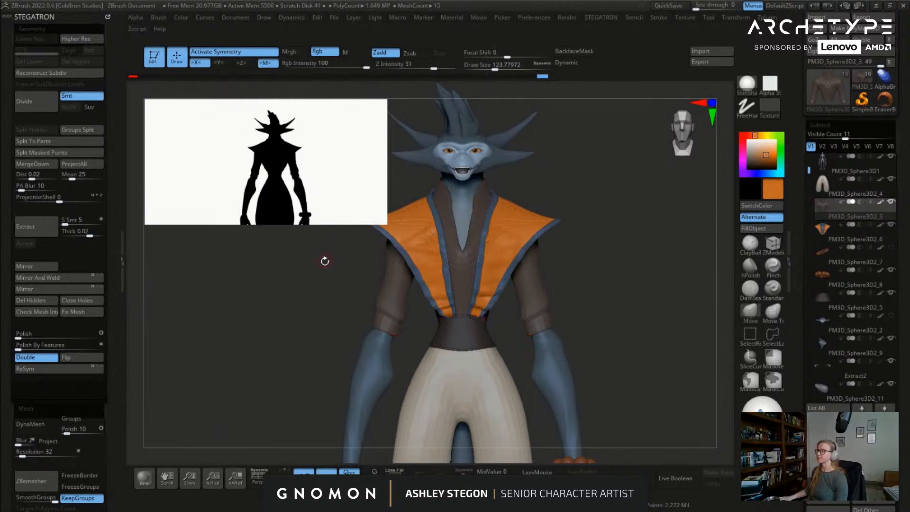
pyautogui.hotkey('shift', 'f')
pyautogui.press('s')
pyautogui.moveTo(303, 261); pyautogui.dragTo(324, 261)
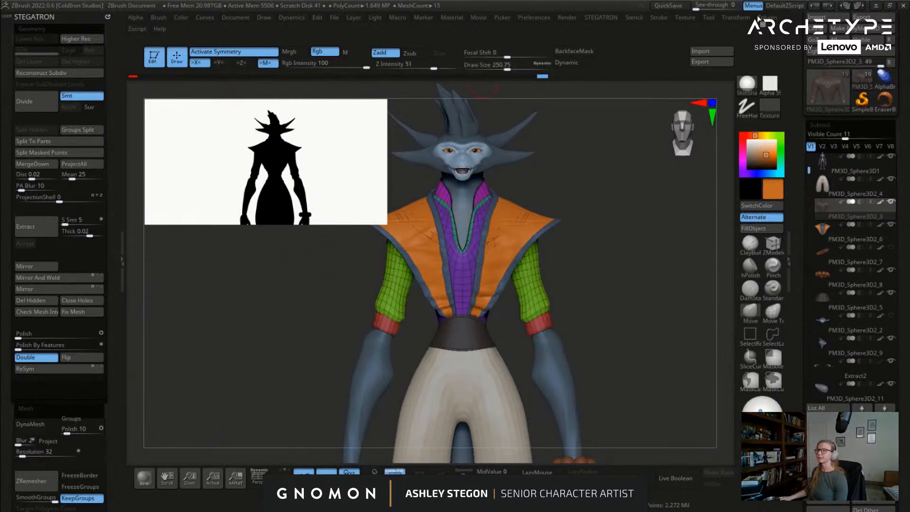
# Step: Dock the Dynamics palette beside the canvas and show only the undershirt and the body
pyautogui.click(292, 18)
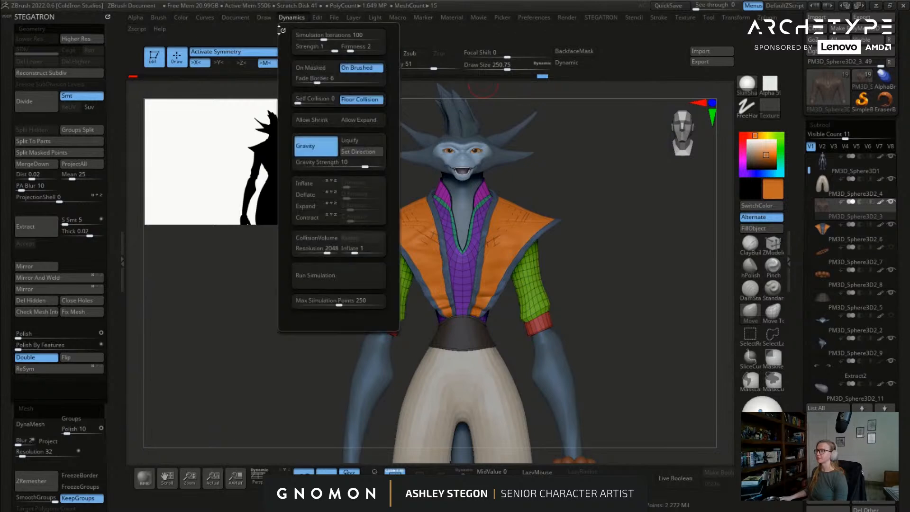
pyautogui.click(280, 29)
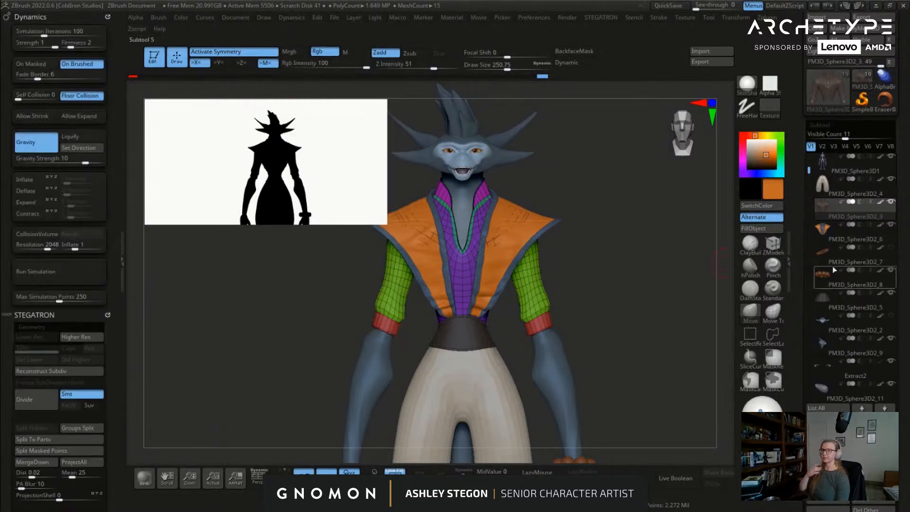
pyautogui.keyDown('shift'); pyautogui.click(889, 202); pyautogui.keyUp('shift')
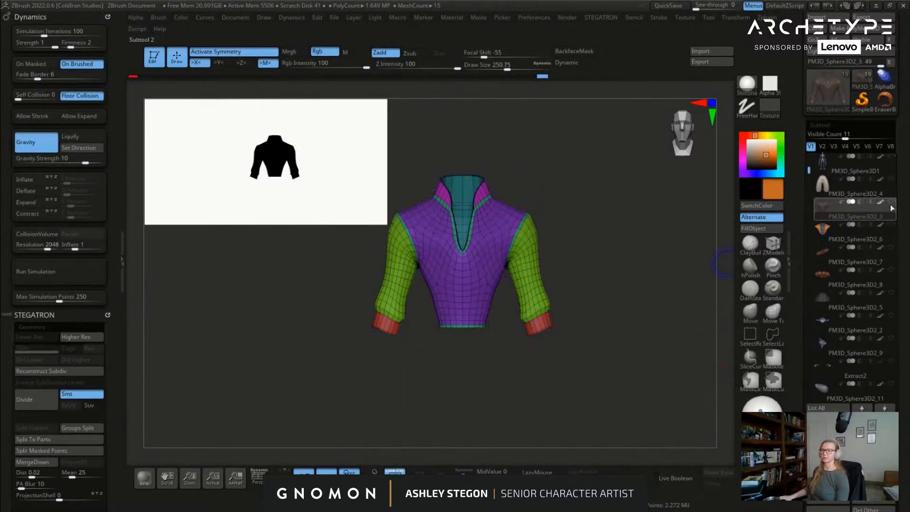
pyautogui.click(891, 157)
pyautogui.moveTo(723, 263); pyautogui.dragTo(534, 226)
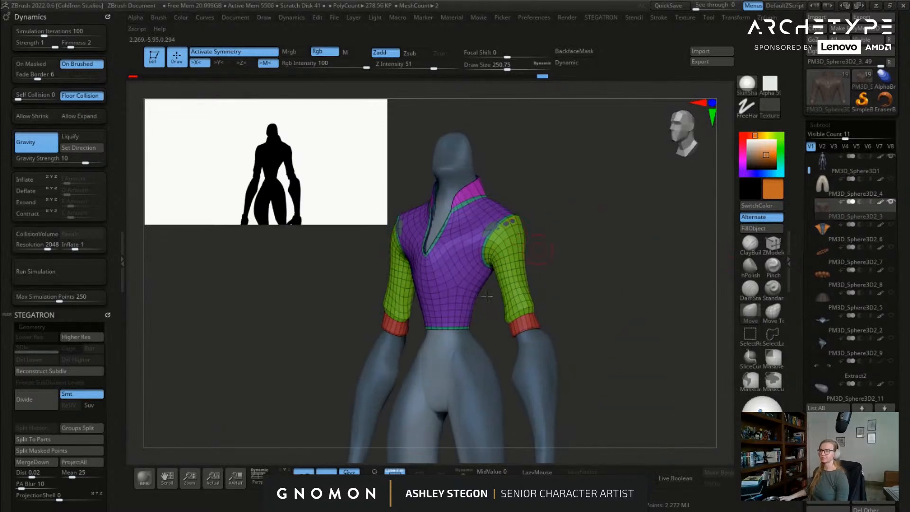
# Step: Reshape the undershirt's shoulders and sleeves around the body with the Move brush at draw size 468
pyautogui.press('v')
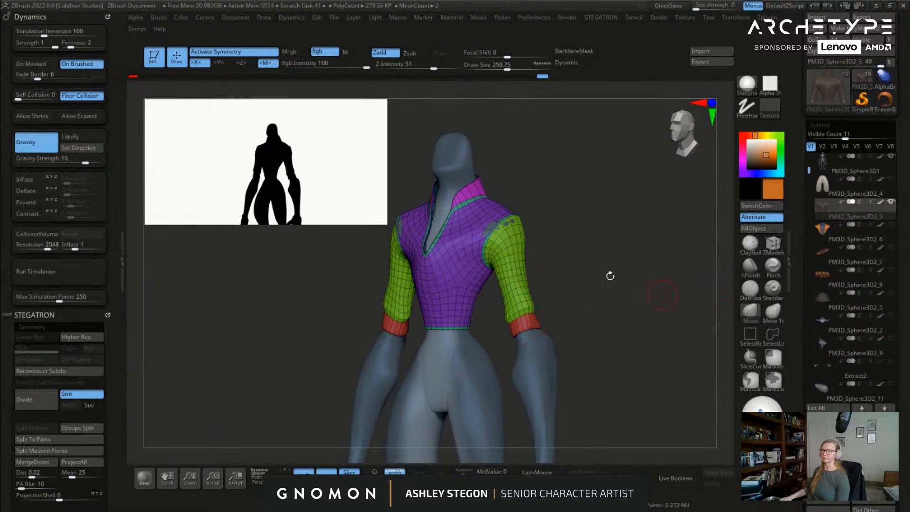
pyautogui.press('f')
pyautogui.moveTo(494, 228); pyautogui.dragTo(508, 224)
pyautogui.moveTo(597, 223)
pyautogui.mouseDown()
pyautogui.moveTo(461, 223)
pyautogui.moveTo(456, 211)
pyautogui.moveTo(475, 212)
pyautogui.mouseUp()
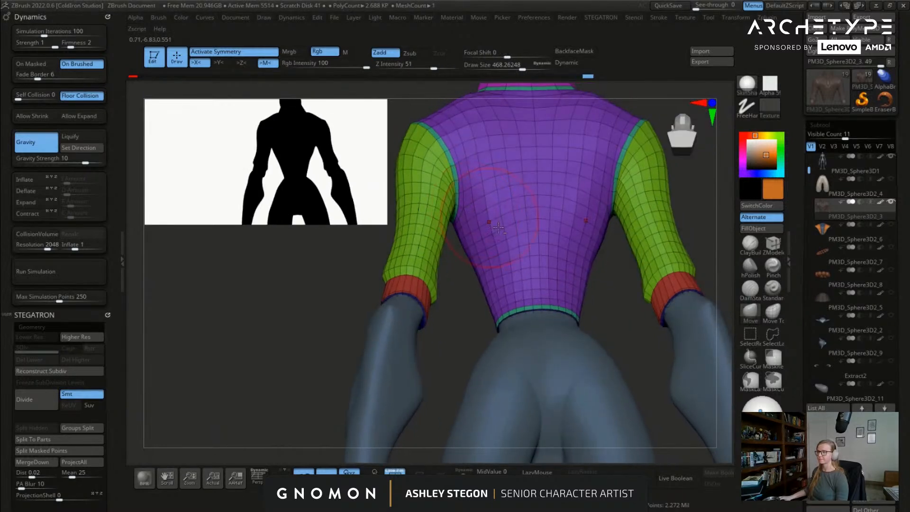
pyautogui.moveTo(537, 313)
pyautogui.mouseDown(button='right')
pyautogui.moveTo(575, 256)
pyautogui.moveTo(599, 245)
pyautogui.mouseUp(button='right')
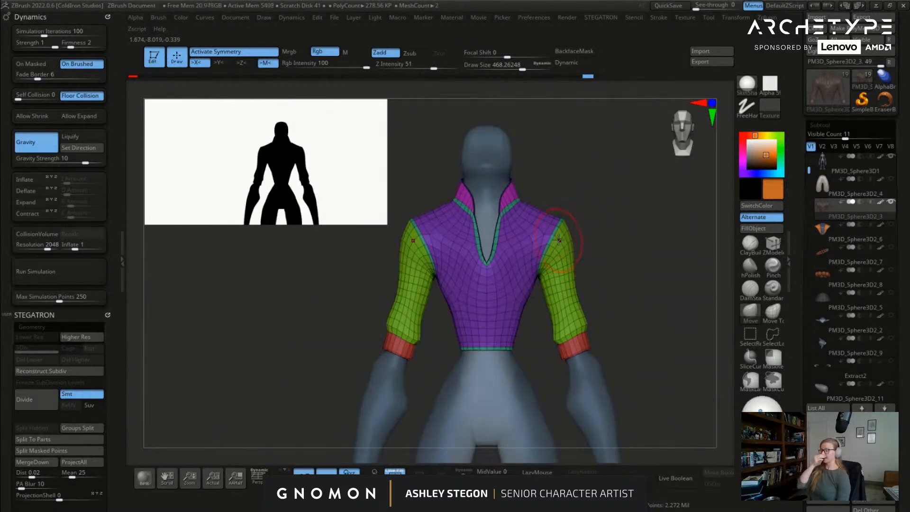
# Step: Isolate the undershirt to examine its waist and cuff openings from below, and bring the mesh geometry settings into view
pyautogui.moveTo(533, 243)
pyautogui.mouseDown(button='right')
pyautogui.moveTo(497, 270)
pyautogui.moveTo(530, 295)
pyautogui.moveTo(552, 292)
pyautogui.mouseUp(button='right')
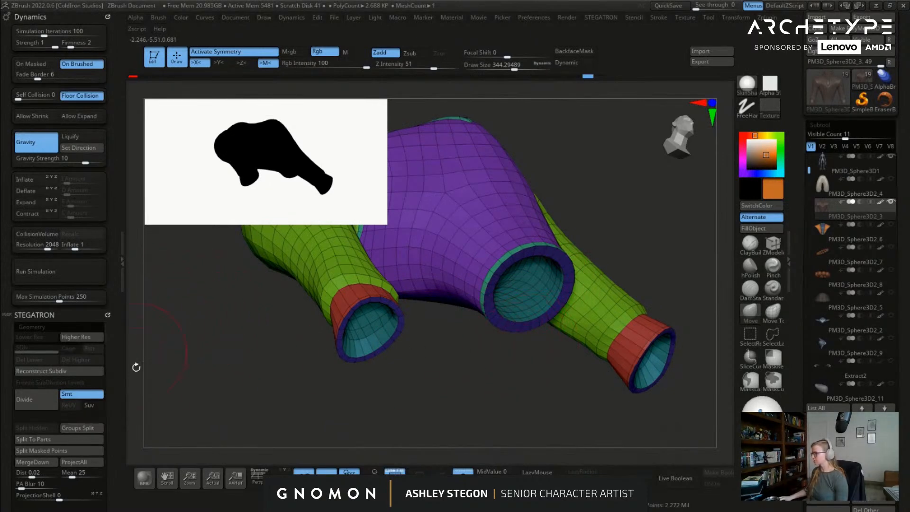
pyautogui.scroll(-5, 102, 421)
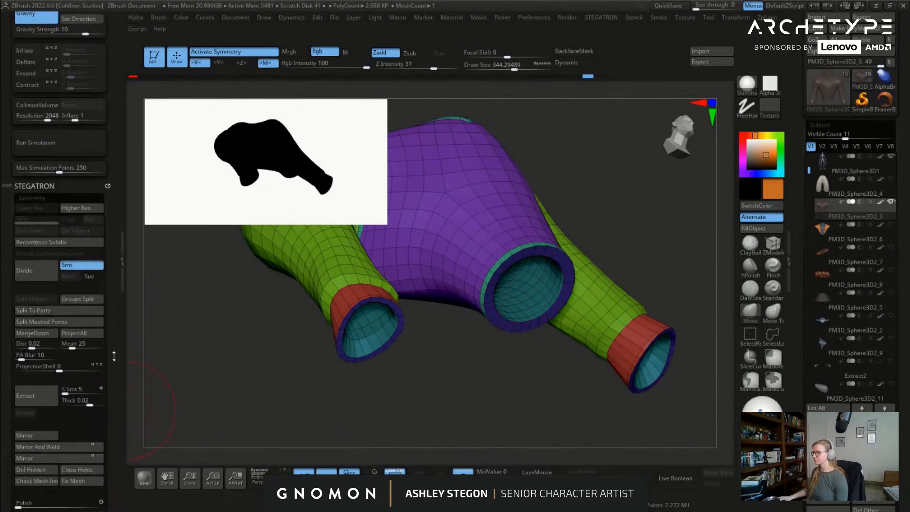
pyautogui.scroll(-3, 101, 368)
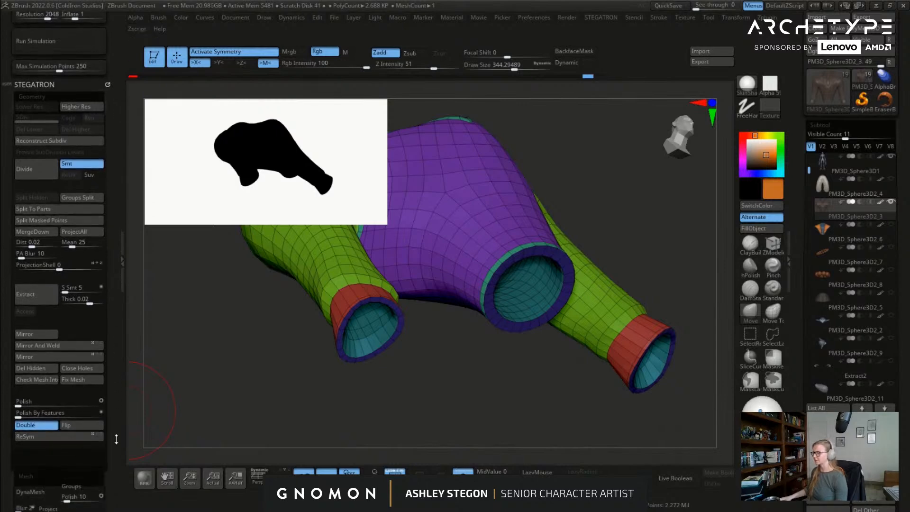
# Step: Subdivide the jacket mesh to subdivision level 5 and display it without the wireframe alongside the rest of the character
pyautogui.scroll(-5, 116, 439)
pyautogui.scroll(-5, 112, 409)
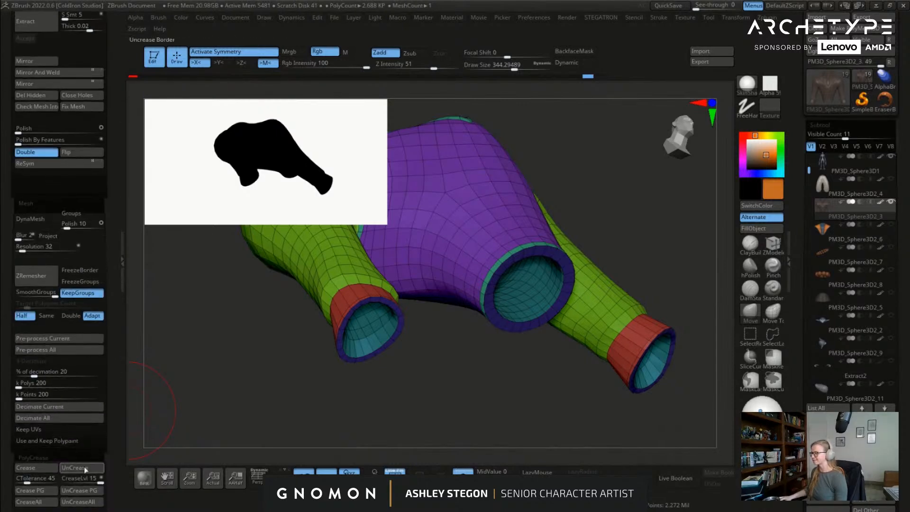
pyautogui.press('ctrl')
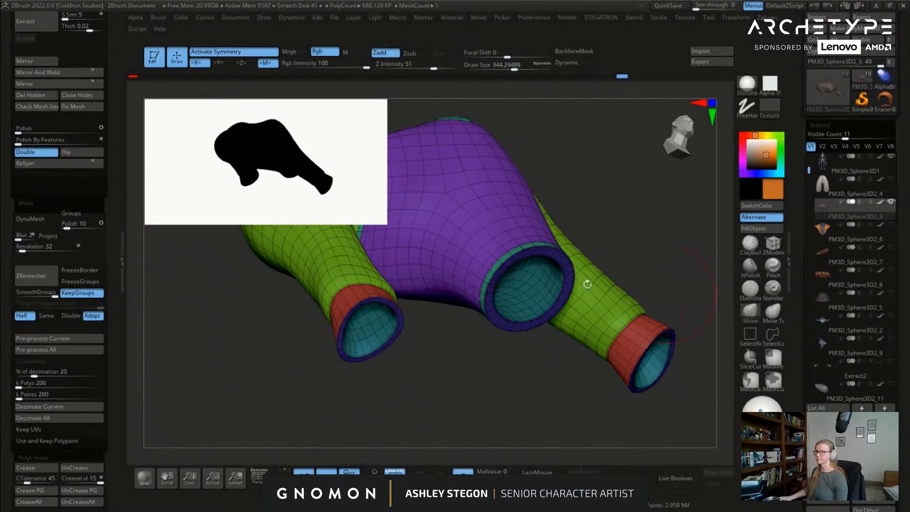
pyautogui.press('w')
pyautogui.keyDown('ctrl'); pyautogui.moveTo(542, 293); pyautogui.dragTo(509, 331, button='right'); pyautogui.keyUp('ctrl')
pyautogui.press('q')
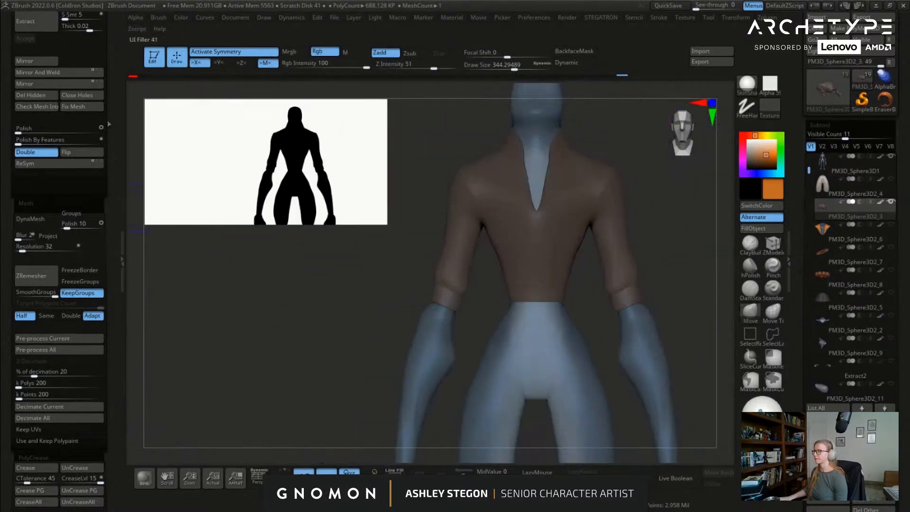
# Step: Enable the collision volume for cloth dynamics with its inflate set to 0.19888
pyautogui.moveTo(115, 117); pyautogui.dragTo(116, 269)
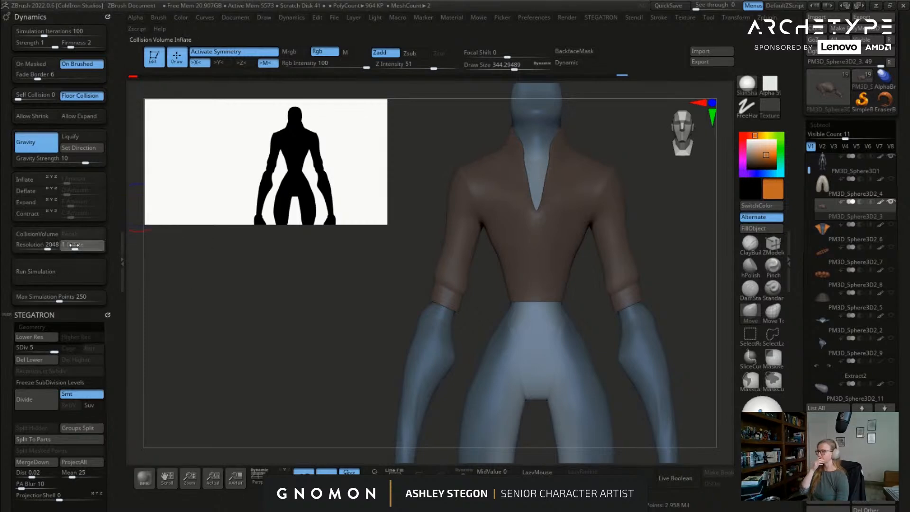
pyautogui.moveTo(68, 250); pyautogui.dragTo(66, 249)
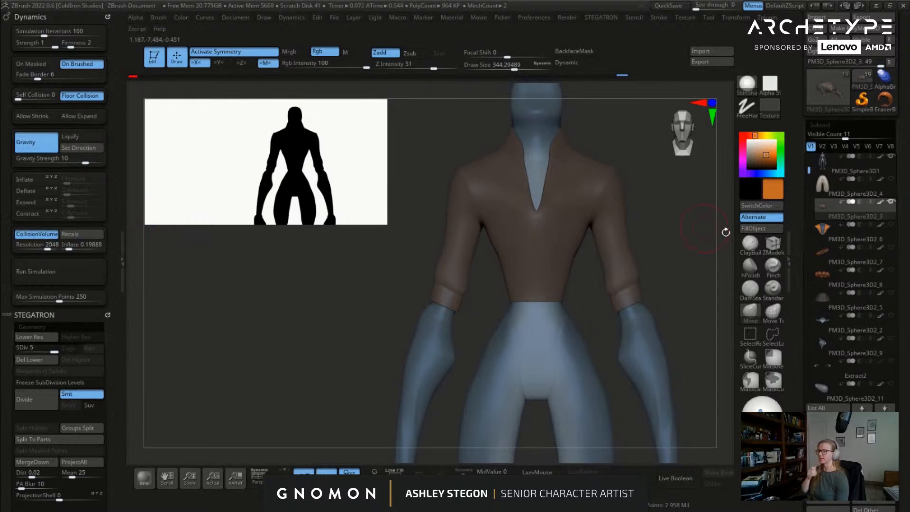
pyautogui.keyDown('alt'); pyautogui.moveTo(552, 264); pyautogui.dragTo(440, 269, button='right'); pyautogui.keyUp('alt')
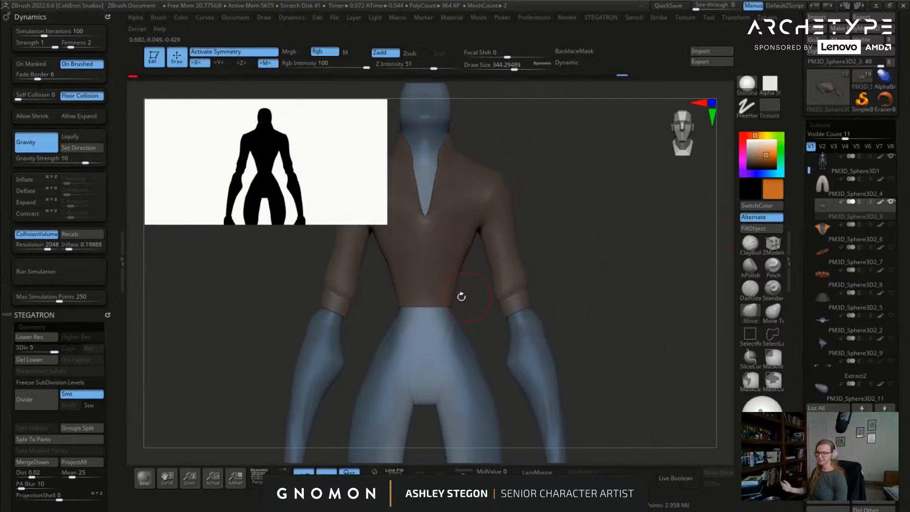
# Step: Isolate the sleeve cuff polygroups of the jacket, fill them with black, and show the whole jacket again
pyautogui.click(462, 472)
pyautogui.moveTo(524, 315); pyautogui.dragTo(593, 295)
pyautogui.hotkey('shift', 'f')
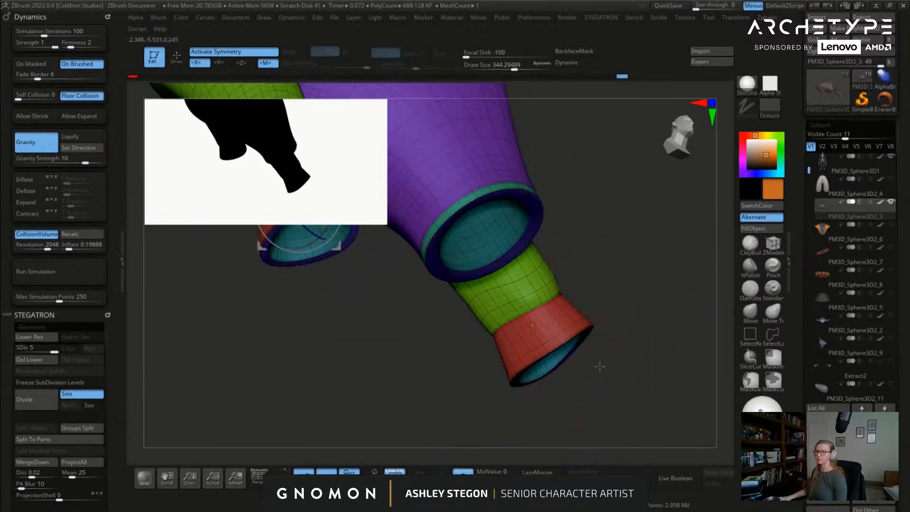
pyautogui.click(743, 338)
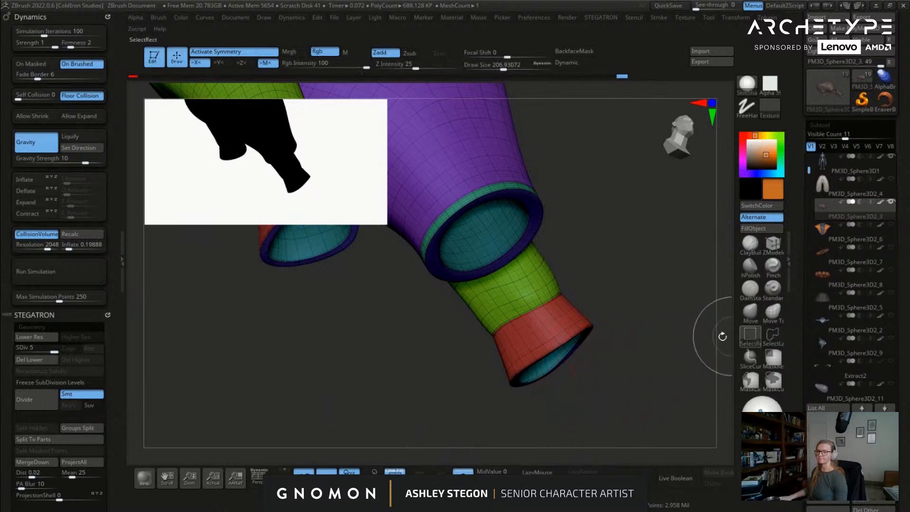
pyautogui.keyDown('ctrl'); pyautogui.keyDown('shift'); pyautogui.click(553, 335); pyautogui.keyUp('shift'); pyautogui.keyUp('ctrl')
pyautogui.keyDown('ctrl'); pyautogui.keyDown('shift'); pyautogui.click(616, 377); pyautogui.keyUp('shift'); pyautogui.keyUp('ctrl')
pyautogui.keyDown('ctrl'); pyautogui.keyDown('alt'); pyautogui.keyDown('shift'); pyautogui.click(564, 360); pyautogui.keyUp('shift'); pyautogui.keyUp('alt'); pyautogui.keyUp('ctrl')
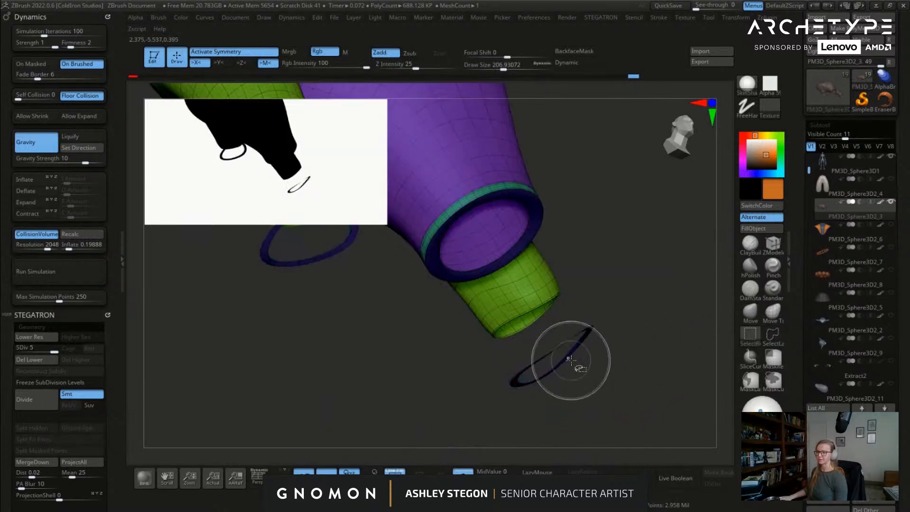
pyautogui.keyDown('ctrl'); pyautogui.keyDown('alt'); pyautogui.keyDown('shift'); pyautogui.click(571, 356); pyautogui.keyUp('shift'); pyautogui.keyUp('alt'); pyautogui.keyUp('ctrl')
pyautogui.moveTo(624, 353)
pyautogui.keyDown('alt'); pyautogui.mouseDown()
pyautogui.moveTo(611, 305)
pyautogui.moveTo(639, 333)
pyautogui.moveTo(636, 342)
pyautogui.mouseUp(); pyautogui.keyUp('alt')
pyautogui.hotkey('shift', 'f')
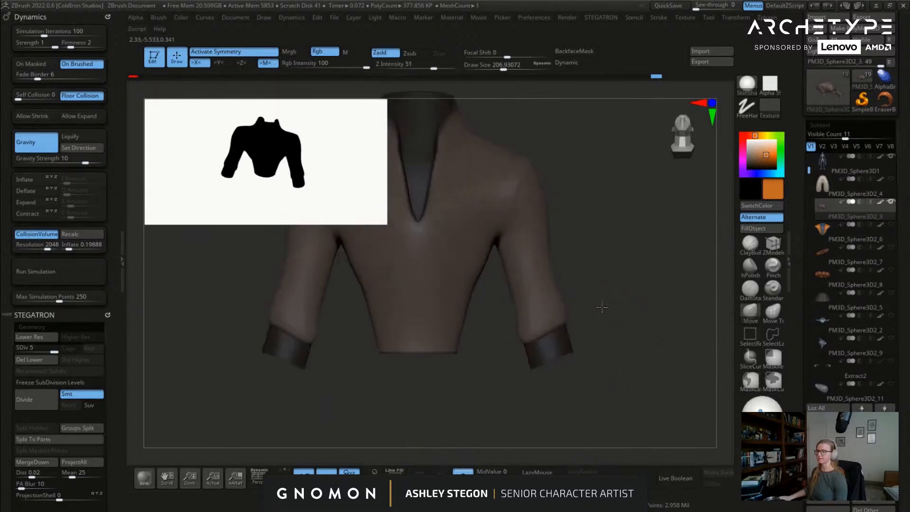
pyautogui.moveTo(602, 307); pyautogui.dragTo(626, 286)
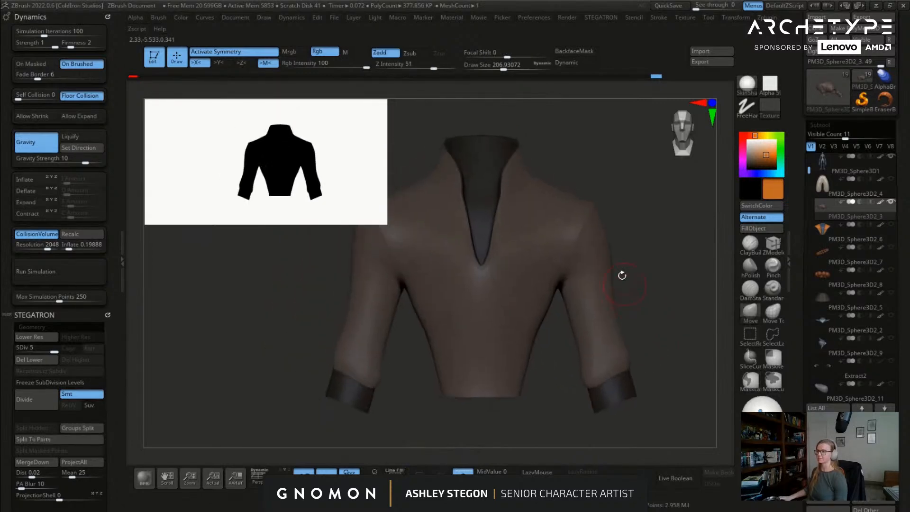
# Step: Isolate the jacket's collar polygroup, fill it with black, and bring back the full character
pyautogui.hotkey('shift', 'f')
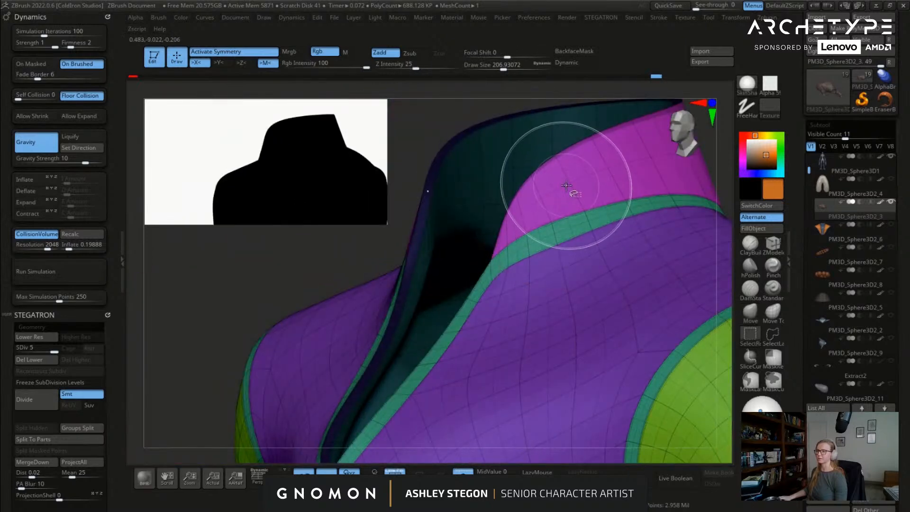
pyautogui.keyDown('ctrl'); pyautogui.keyDown('shift'); pyautogui.click(570, 191); pyautogui.keyUp('shift'); pyautogui.keyUp('ctrl')
pyautogui.keyDown('alt'); pyautogui.moveTo(571, 191); pyautogui.dragTo(487, 197); pyautogui.keyUp('alt')
pyautogui.moveTo(436, 221)
pyautogui.keyDown('ctrl'); pyautogui.keyDown('shift'); pyautogui.mouseDown()
pyautogui.moveTo(417, 104)
pyautogui.moveTo(710, 313)
pyautogui.mouseUp(); pyautogui.keyUp('shift'); pyautogui.keyUp('ctrl')
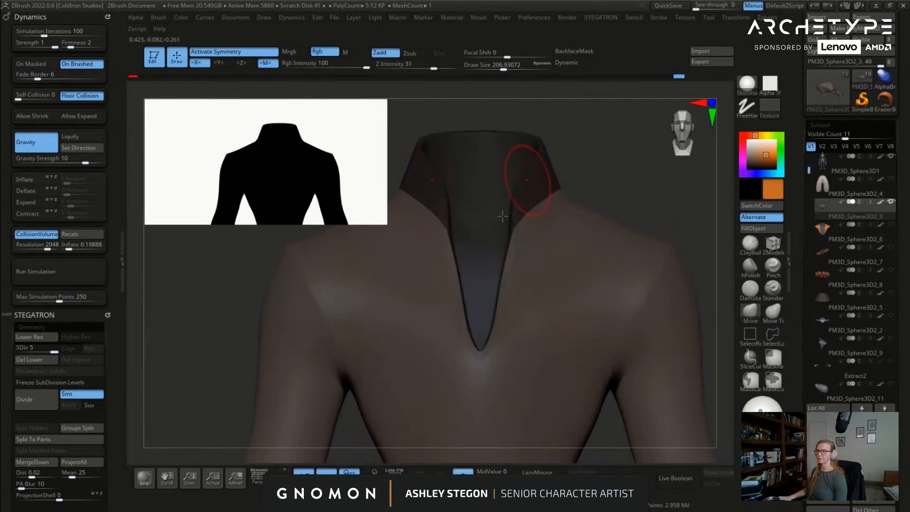
pyautogui.moveTo(663, 214); pyautogui.dragTo(652, 233)
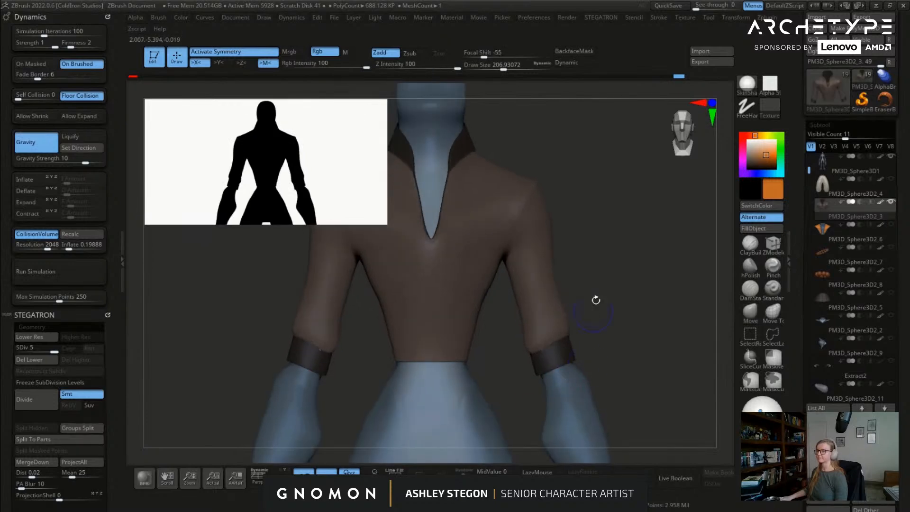
# Step: Select the Move brush and reduce the silhouette thumbnail to size 234
pyautogui.press('b')
pyautogui.press('m')
pyautogui.press('v')
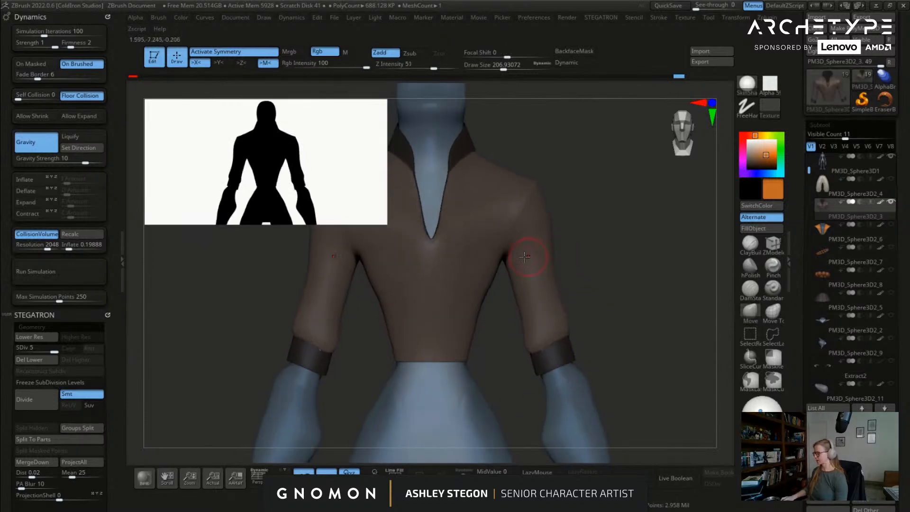
pyautogui.moveTo(331, 179); pyautogui.dragTo(313, 197)
# Step: Choose the ClothNudge brush, enlarge its draw size to about 550, and try a stroke on the sleeve
pyautogui.press('b')
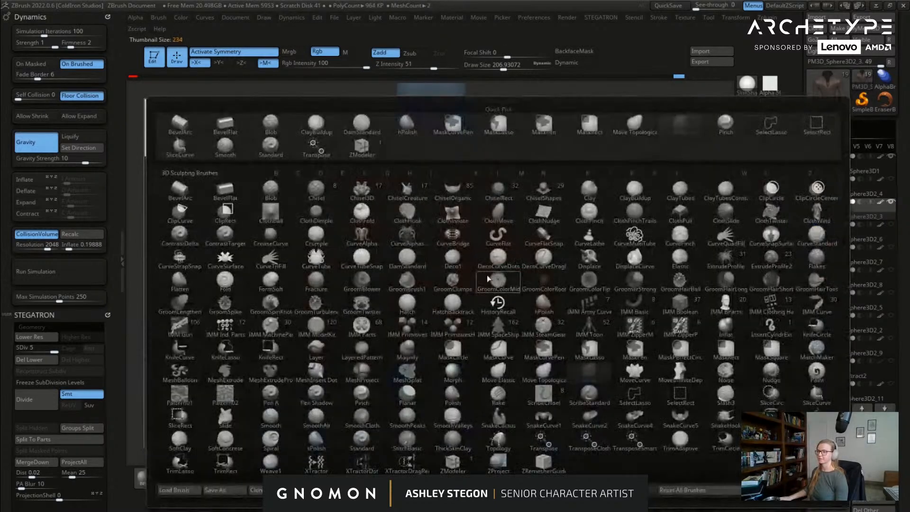
pyautogui.moveTo(319, 233)
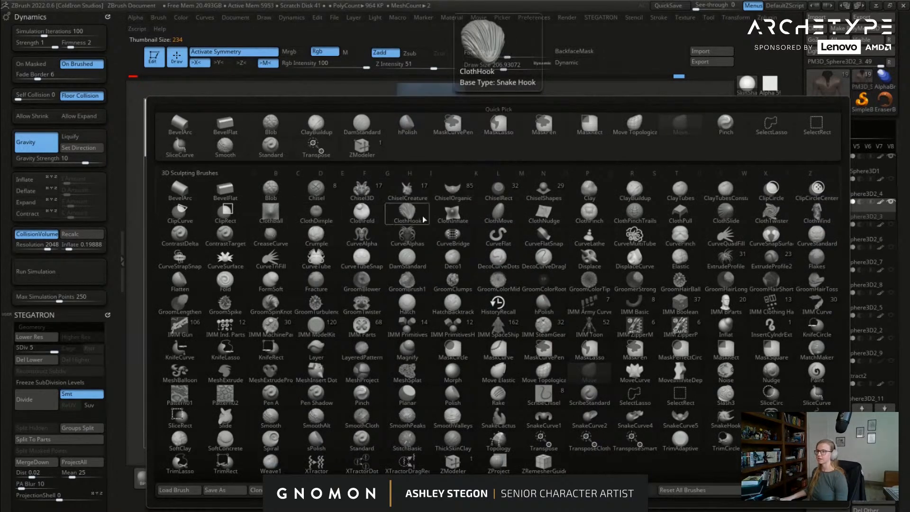
pyautogui.click(545, 217)
pyautogui.press('s')
pyautogui.moveTo(551, 250); pyautogui.dragTo(574, 250)
pyautogui.moveTo(537, 274); pyautogui.dragTo(538, 293)
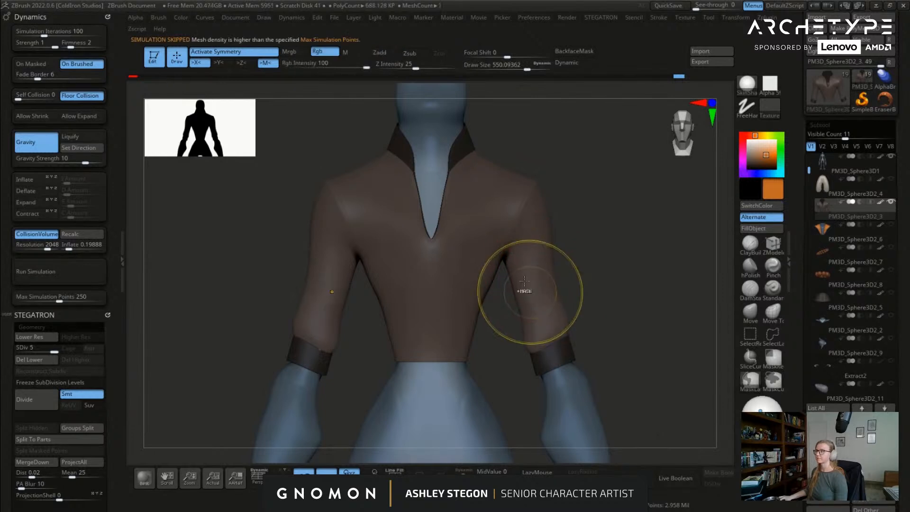
# Step: Lower the jacket to subdivision level 4 and nudge small cloth wrinkles into the lower sleeves
pyautogui.click(52, 234)
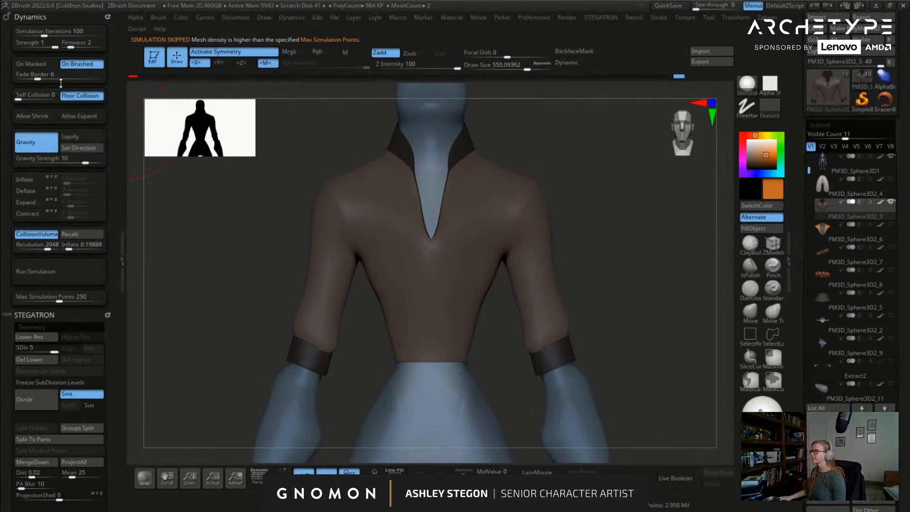
pyautogui.hotkey('shift', 'd')
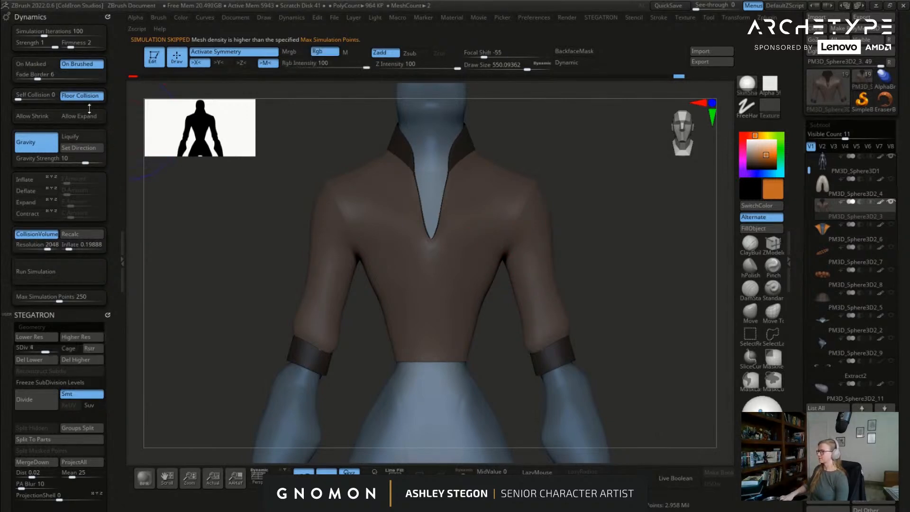
pyautogui.moveTo(530, 289); pyautogui.dragTo(532, 286)
pyautogui.moveTo(583, 273)
pyautogui.mouseDown()
pyautogui.moveTo(473, 279)
pyautogui.moveTo(560, 276)
pyautogui.moveTo(543, 274)
pyautogui.mouseUp()
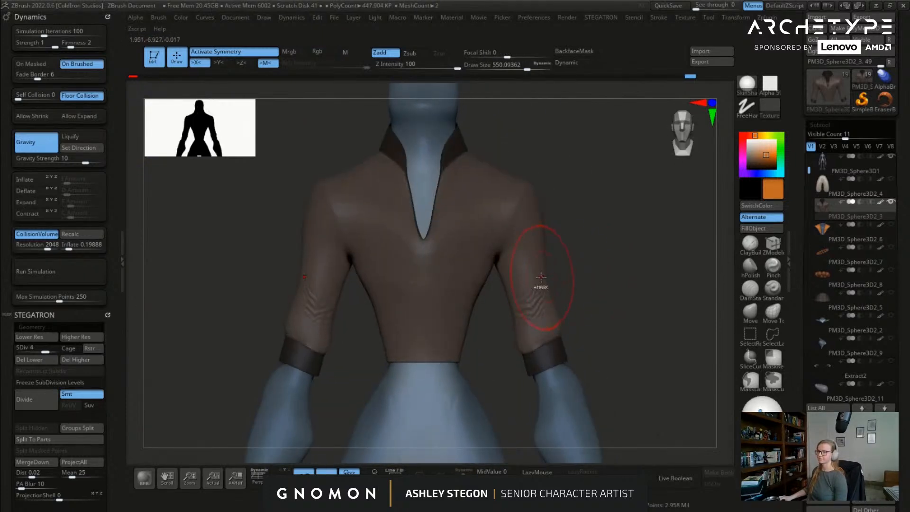
# Step: Raise the cloth firmness to 5 and nudge broader folds into the sleeves above the cuffs
pyautogui.click(74, 44)
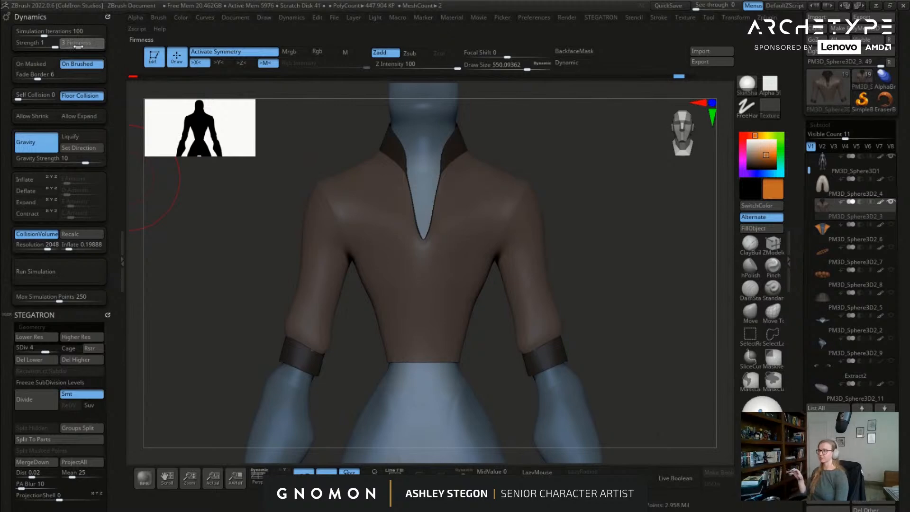
pyautogui.moveTo(78, 47); pyautogui.dragTo(85, 48)
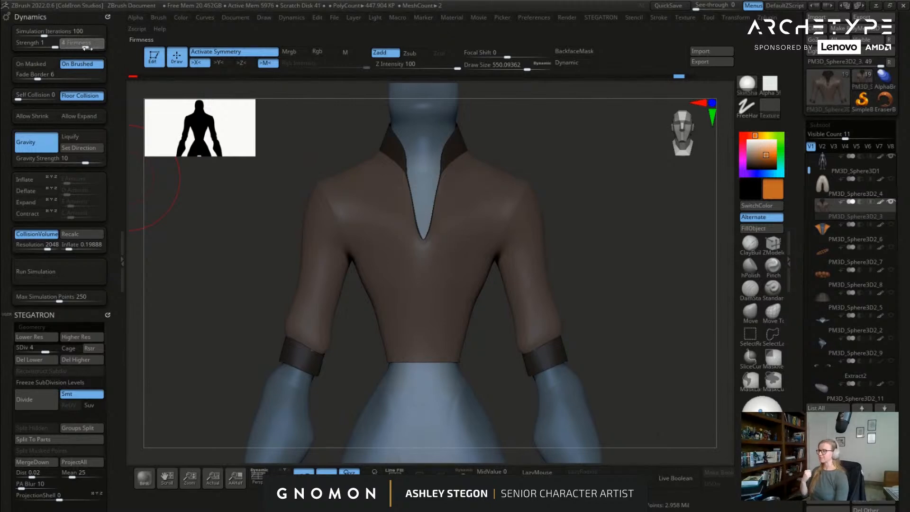
pyautogui.click(91, 49)
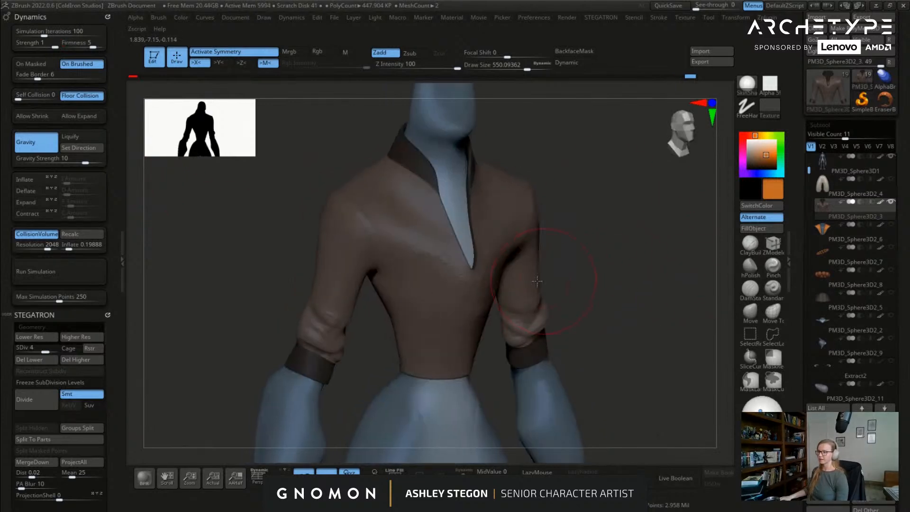
pyautogui.moveTo(552, 279); pyautogui.dragTo(526, 267)
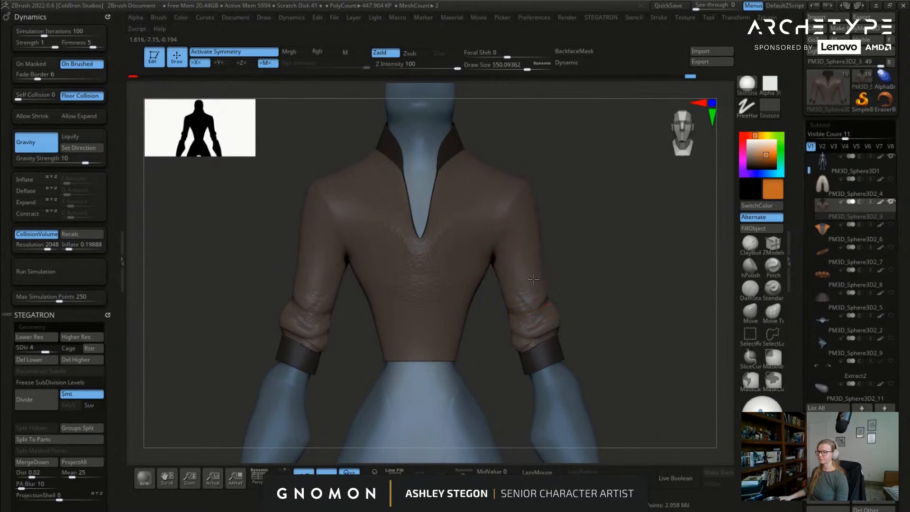
# Step: Step back through the undo history to discard the cloth strokes and lower the jacket to subdivision level 3
pyautogui.click(507, 76)
pyautogui.moveTo(510, 100); pyautogui.dragTo(524, 104)
pyautogui.keyDown('shift'); pyautogui.moveTo(643, 299); pyautogui.dragTo(537, 239); pyautogui.keyUp('shift')
pyautogui.hotkey('shift', 'd')
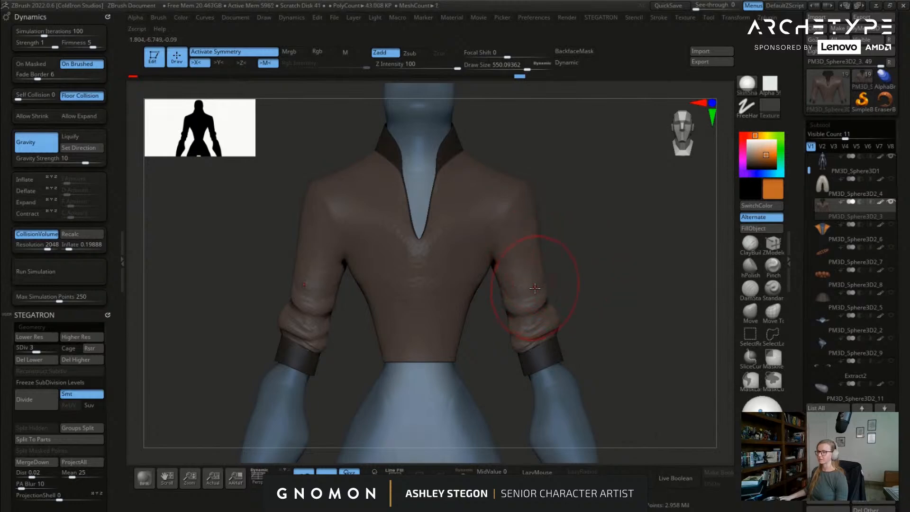
# Step: Brush bunched cloth folds into the sleeves just above the cuffs, working around the arms from front to back
pyautogui.keyDown('shift'); pyautogui.moveTo(539, 282); pyautogui.dragTo(551, 314); pyautogui.keyUp('shift')
pyautogui.moveTo(611, 307)
pyautogui.mouseDown()
pyautogui.moveTo(559, 277)
pyautogui.moveTo(587, 256)
pyautogui.mouseUp()
pyautogui.keyDown('shift'); pyautogui.moveTo(632, 279); pyautogui.dragTo(585, 273); pyautogui.keyUp('shift')
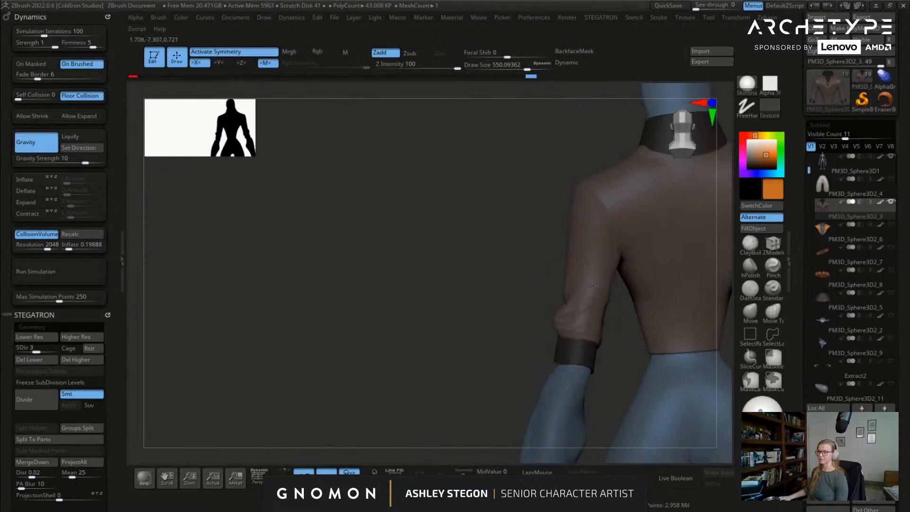
pyautogui.moveTo(528, 283); pyautogui.dragTo(571, 287)
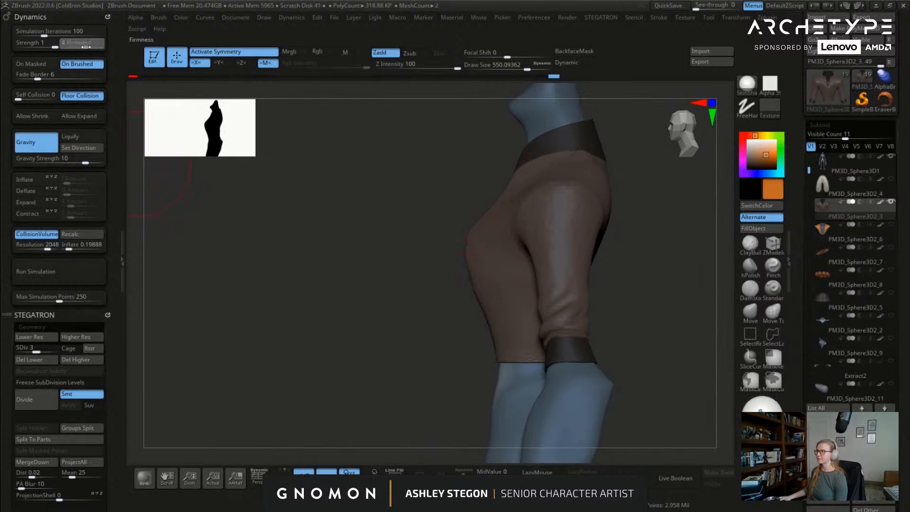
# Step: Using a cloth firmness of 4, brush and smooth folds around the jacket's waist and lower chest
pyautogui.keyDown('shift'); pyautogui.moveTo(541, 228); pyautogui.dragTo(555, 256); pyautogui.keyUp('shift')
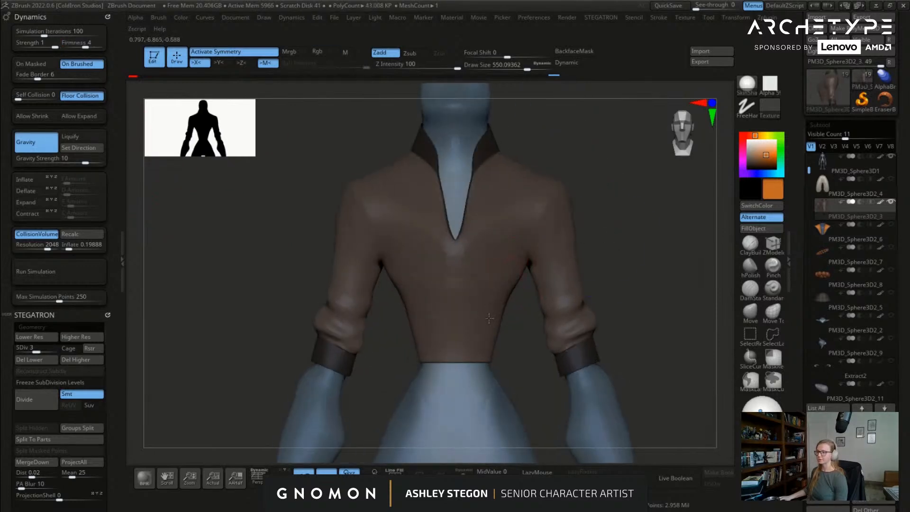
pyautogui.moveTo(479, 334)
pyautogui.mouseDown(button='right')
pyautogui.moveTo(463, 310)
pyautogui.moveTo(423, 293)
pyautogui.mouseUp(button='right')
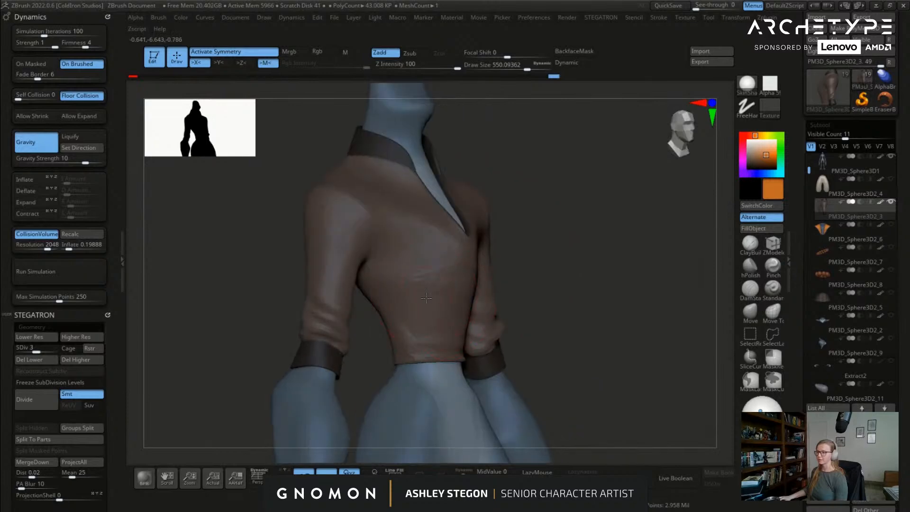
pyautogui.moveTo(382, 291); pyautogui.dragTo(391, 289)
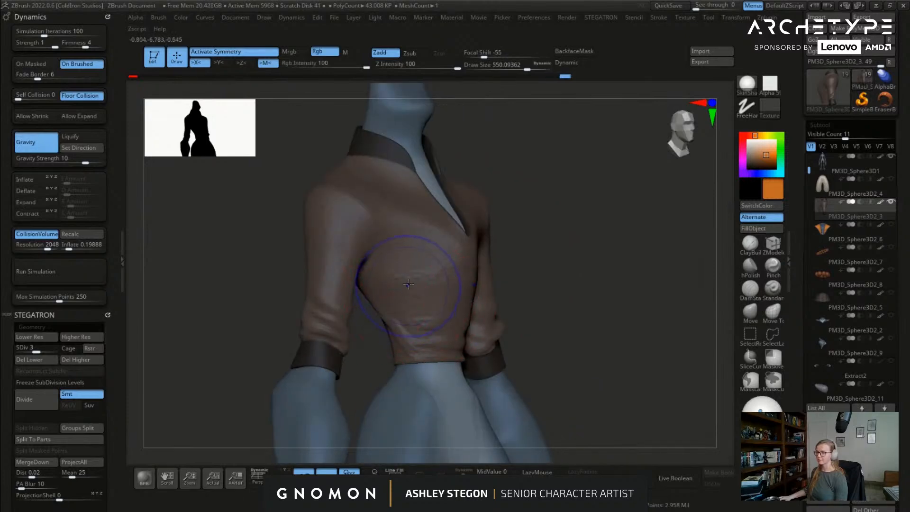
pyautogui.moveTo(420, 333); pyautogui.dragTo(356, 294, button='right')
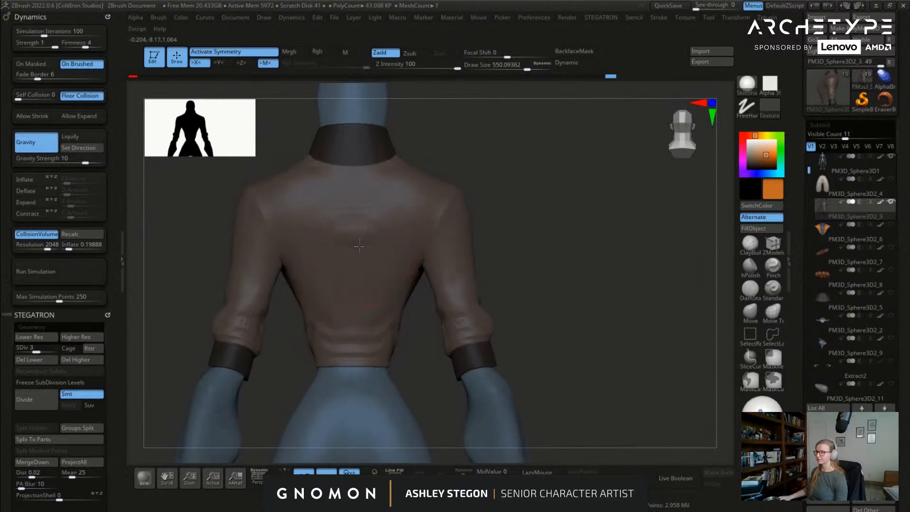
# Step: Set the draw size to about 629 and nudge a horizontal fold across the jacket's upper back
pyautogui.press('s')
pyautogui.moveTo(363, 243); pyautogui.dragTo(370, 218)
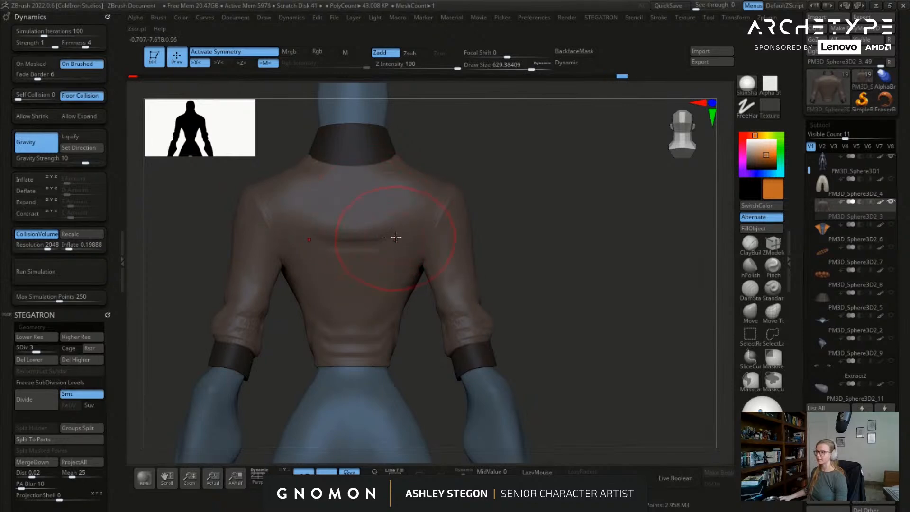
pyautogui.moveTo(395, 238); pyautogui.dragTo(401, 230, button='right')
# Step: Reduce the draw size to about 445 and brush folds where the sleeves meet the back of the jacket
pyautogui.press('s')
pyautogui.moveTo(409, 235); pyautogui.dragTo(400, 234)
pyautogui.moveTo(403, 233); pyautogui.dragTo(422, 233, button='right')
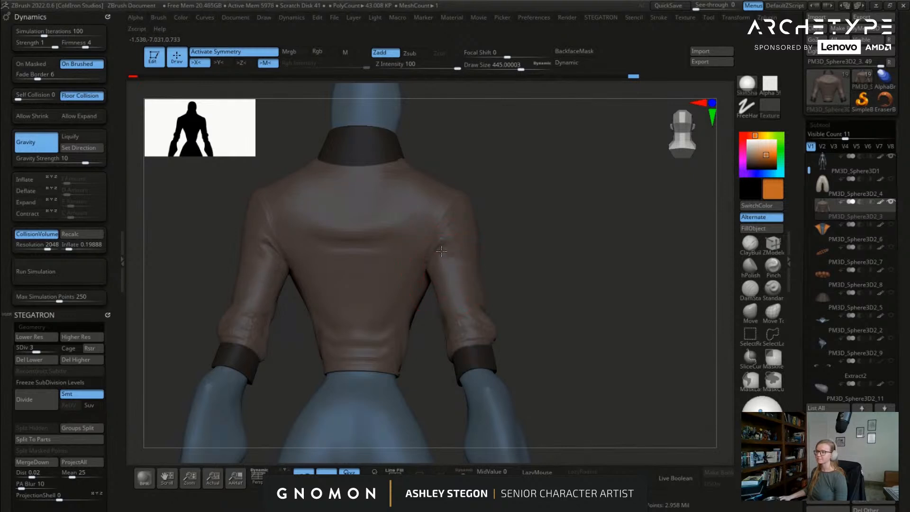
pyautogui.moveTo(444, 269); pyautogui.dragTo(450, 270, button='right')
pyautogui.press('shift')
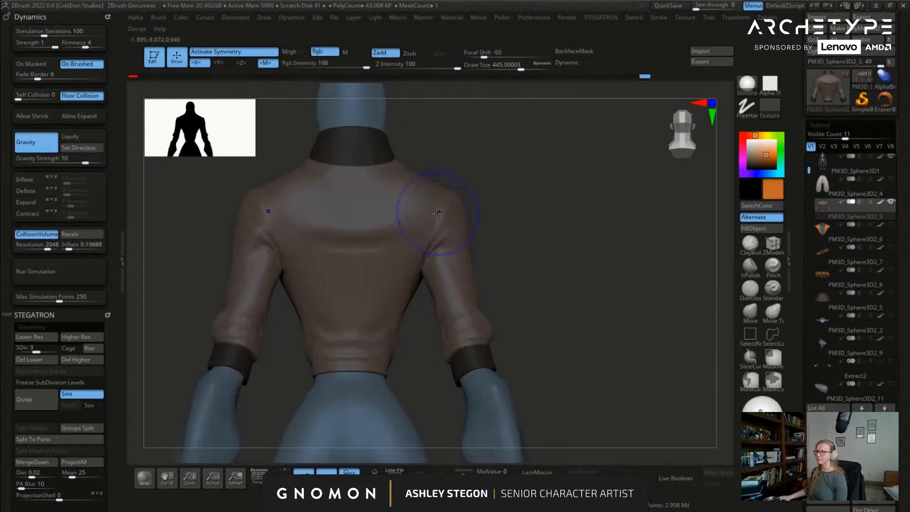
# Step: Reduce the draw size to about 372 and brush cloth folds across the front of the jacket between the chest and armpits
pyautogui.moveTo(426, 218)
pyautogui.mouseDown(button='right')
pyautogui.moveTo(387, 248)
pyautogui.moveTo(398, 298)
pyautogui.mouseUp(button='right')
pyautogui.press('s')
pyautogui.moveTo(400, 299); pyautogui.dragTo(393, 298)
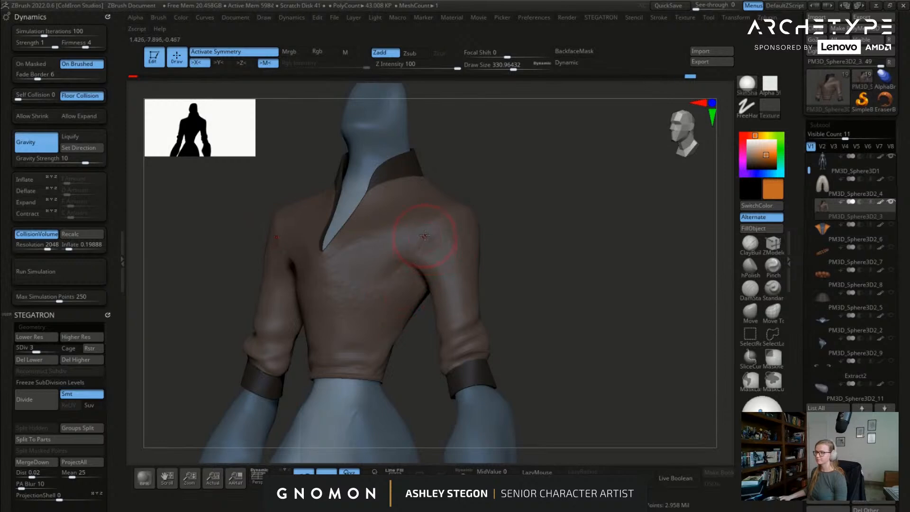
pyautogui.moveTo(424, 236); pyautogui.dragTo(419, 240, button='right')
pyautogui.press('s')
pyautogui.moveTo(419, 241); pyautogui.dragTo(422, 241)
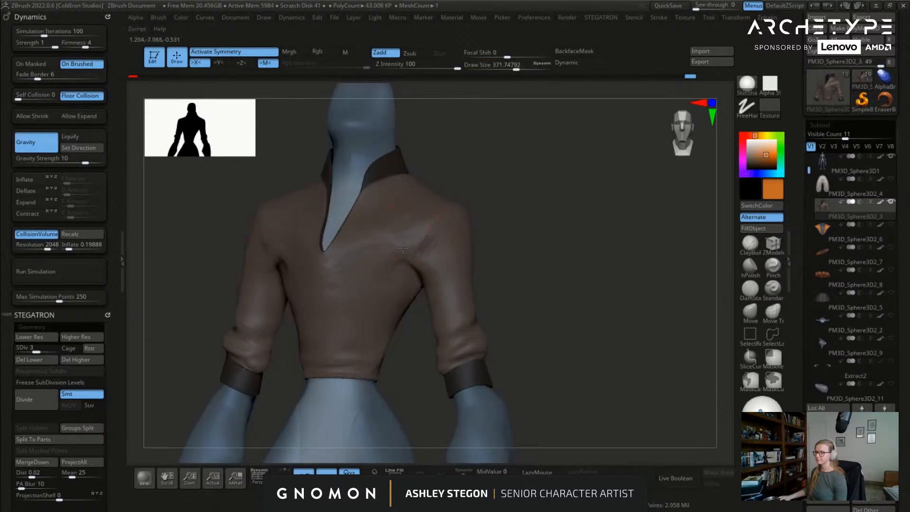
pyautogui.moveTo(393, 260)
pyautogui.mouseDown(button='right')
pyautogui.moveTo(419, 257)
pyautogui.moveTo(284, 247)
pyautogui.mouseUp(button='right')
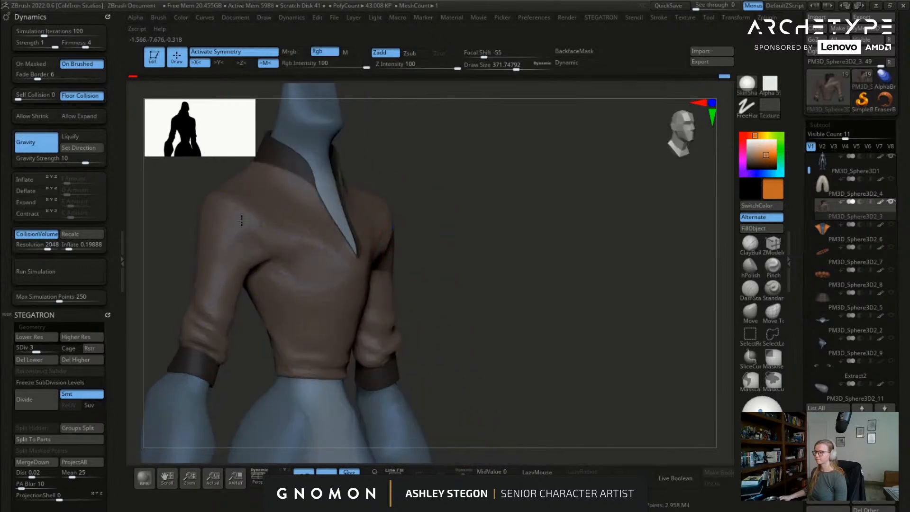
pyautogui.keyDown('shift'); pyautogui.moveTo(220, 230); pyautogui.dragTo(383, 304, button='right'); pyautogui.keyUp('shift')
pyautogui.press('shift')
# Step: With a cloth firmness of 3 and a draw size of about 460, brush and smooth folds across the upper sleeves beside the armpits
pyautogui.moveTo(84, 47); pyautogui.dragTo(80, 47)
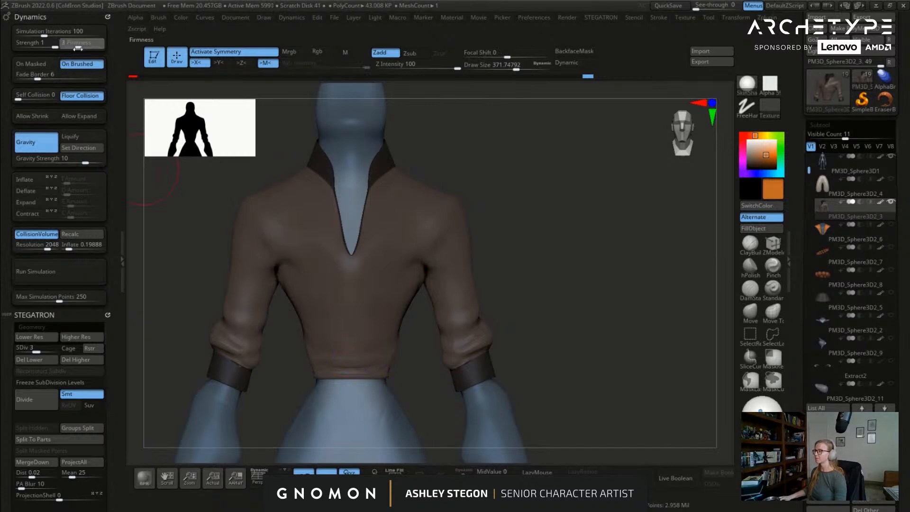
pyautogui.press('s')
pyautogui.moveTo(463, 290); pyautogui.dragTo(468, 301)
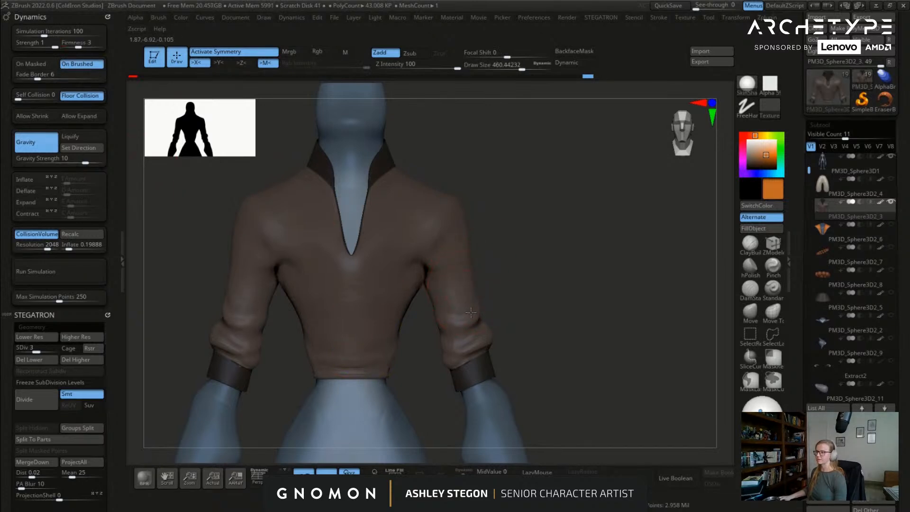
pyautogui.moveTo(469, 316)
pyautogui.mouseDown()
pyautogui.moveTo(476, 283)
pyautogui.moveTo(453, 300)
pyautogui.moveTo(449, 288)
pyautogui.mouseUp()
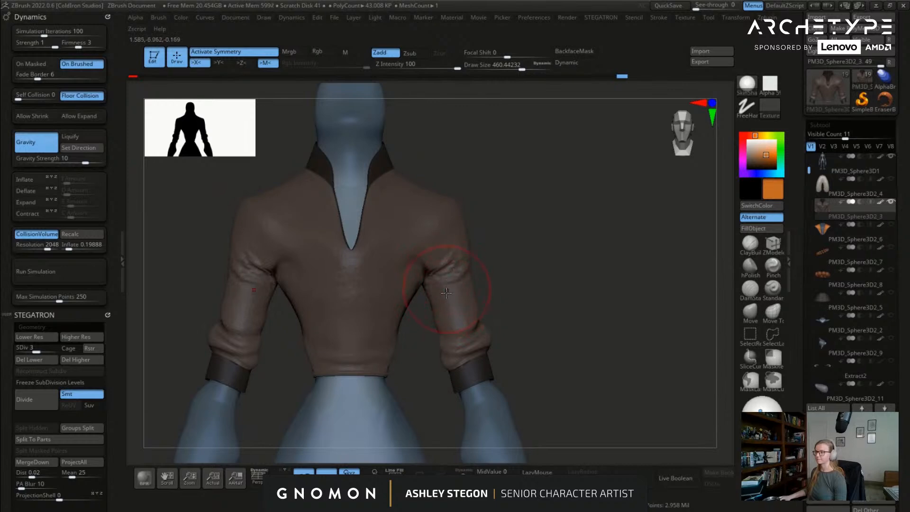
pyautogui.moveTo(460, 283)
pyautogui.mouseDown()
pyautogui.moveTo(435, 274)
pyautogui.moveTo(455, 264)
pyautogui.mouseUp()
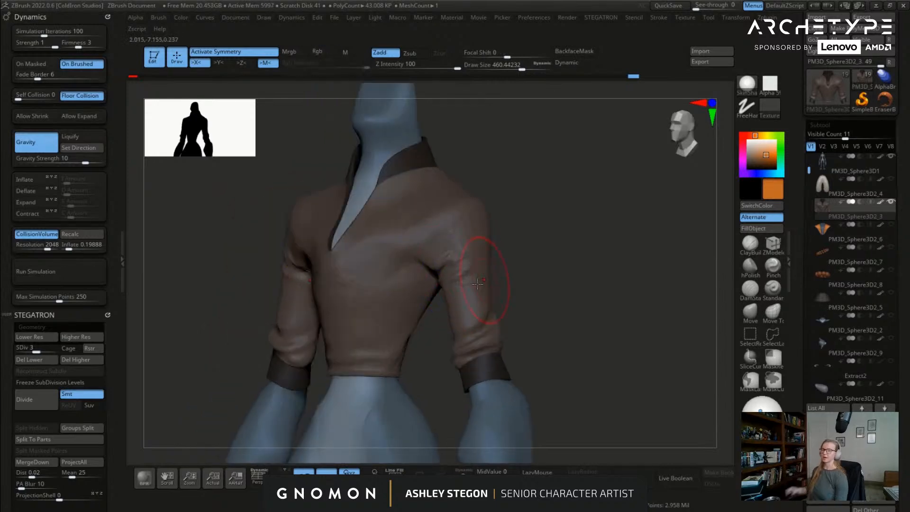
pyautogui.keyDown('shift'); pyautogui.moveTo(463, 304); pyautogui.dragTo(441, 284); pyautogui.keyUp('shift')
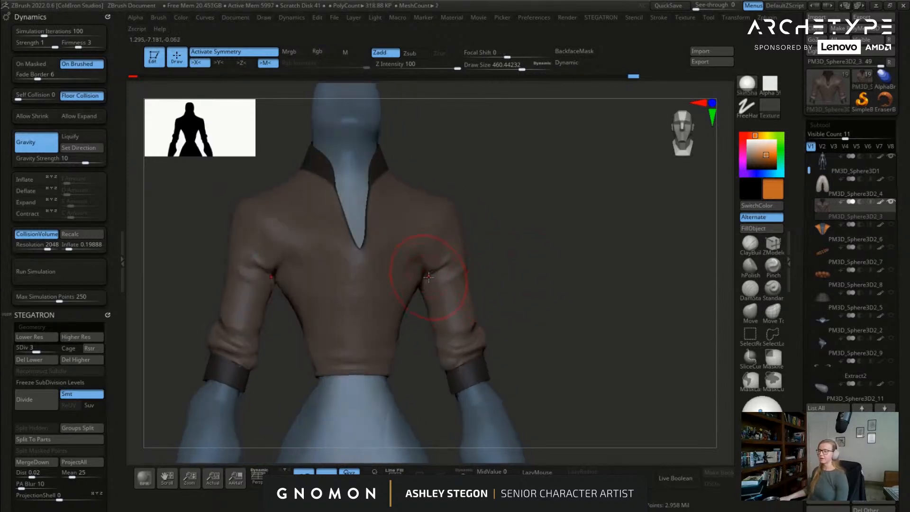
# Step: Brush and smooth soft folds over the chest below the neckline, reducing the draw size to about 393
pyautogui.moveTo(360, 284); pyautogui.dragTo(367, 317)
pyautogui.moveTo(380, 280)
pyautogui.keyDown('shift'); pyautogui.mouseDown()
pyautogui.moveTo(416, 273)
pyautogui.moveTo(406, 203)
pyautogui.mouseUp(); pyautogui.keyUp('shift')
pyautogui.moveTo(406, 264)
pyautogui.keyDown('shift'); pyautogui.mouseDown()
pyautogui.moveTo(386, 256)
pyautogui.moveTo(394, 263)
pyautogui.mouseUp(); pyautogui.keyUp('shift')
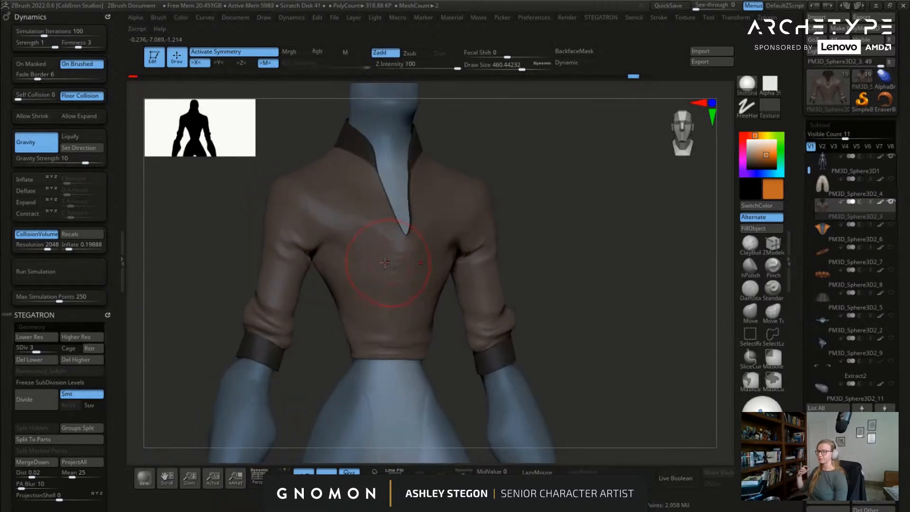
pyautogui.moveTo(378, 256); pyautogui.dragTo(332, 273, button='right')
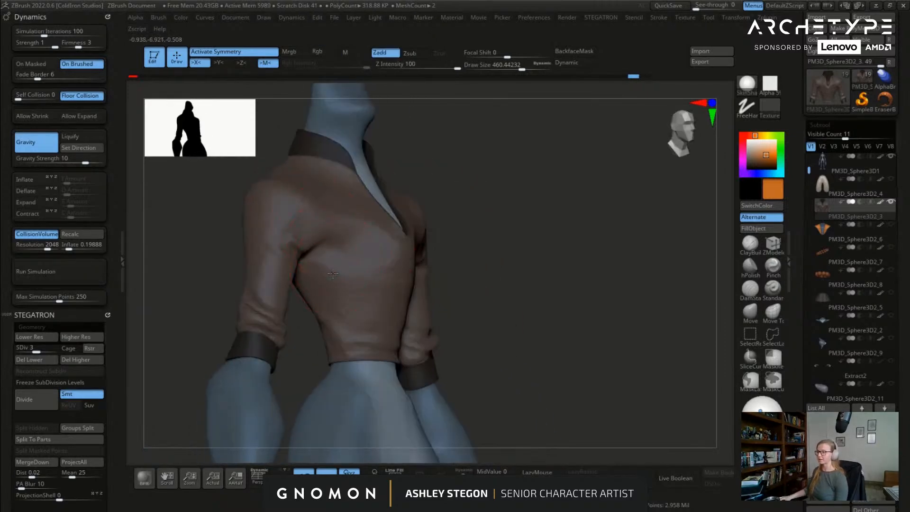
pyautogui.moveTo(316, 212)
pyautogui.mouseDown(button='right')
pyautogui.moveTo(327, 207)
pyautogui.moveTo(343, 232)
pyautogui.moveTo(331, 274)
pyautogui.mouseUp(button='right')
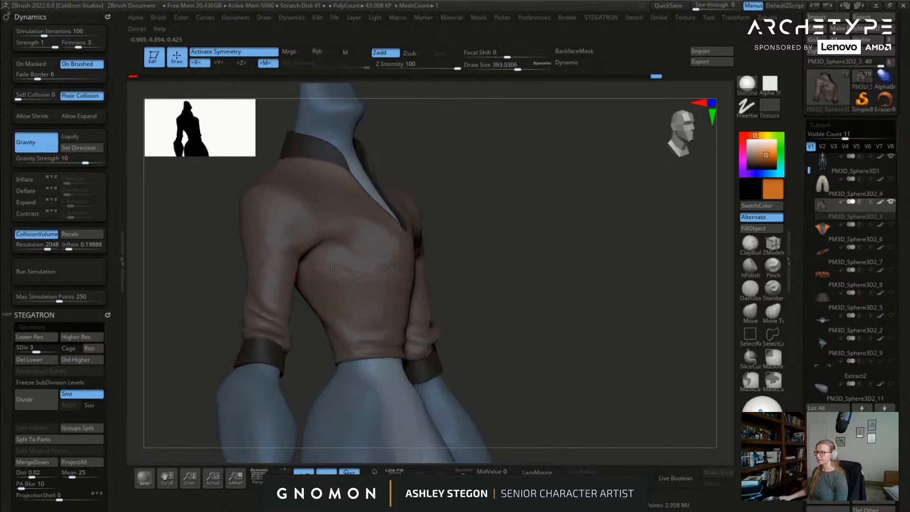
pyautogui.moveTo(323, 243)
pyautogui.mouseDown(button='right')
pyautogui.moveTo(309, 228)
pyautogui.moveTo(294, 231)
pyautogui.moveTo(320, 254)
pyautogui.moveTo(332, 246)
pyautogui.moveTo(375, 268)
pyautogui.moveTo(359, 243)
pyautogui.mouseUp(button='right')
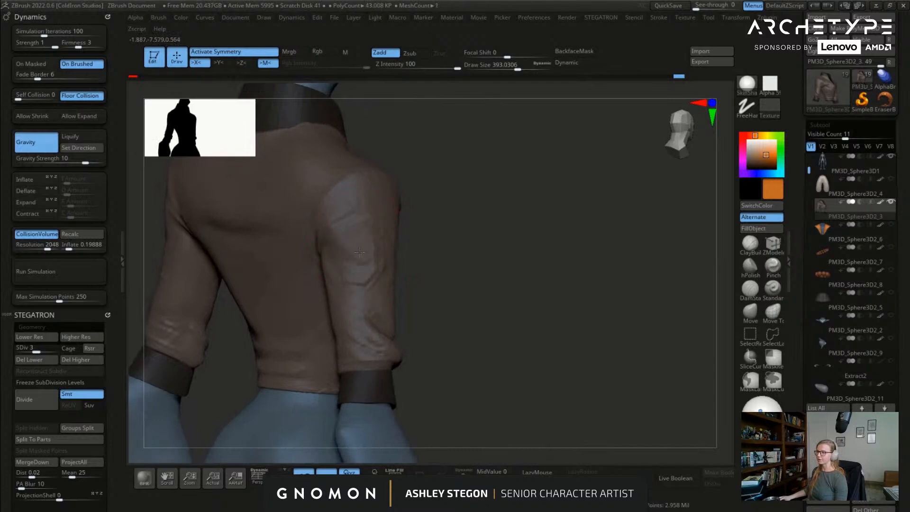
# Step: Using a draw size of about 400, brush folds down the backs of the sleeves and around the lower back
pyautogui.moveTo(351, 283); pyautogui.dragTo(359, 285)
pyautogui.moveTo(364, 277); pyautogui.dragTo(437, 203, button='right')
pyautogui.moveTo(389, 238)
pyautogui.mouseDown(button='right')
pyautogui.moveTo(368, 204)
pyautogui.moveTo(379, 204)
pyautogui.mouseUp(button='right')
pyautogui.moveTo(381, 254); pyautogui.dragTo(383, 292)
pyautogui.moveTo(396, 300)
pyautogui.mouseDown(button='right')
pyautogui.moveTo(378, 203)
pyautogui.moveTo(406, 311)
pyautogui.moveTo(355, 303)
pyautogui.moveTo(322, 322)
pyautogui.moveTo(349, 338)
pyautogui.moveTo(351, 315)
pyautogui.moveTo(380, 313)
pyautogui.mouseUp(button='right')
pyautogui.moveTo(342, 339); pyautogui.dragTo(369, 331, button='right')
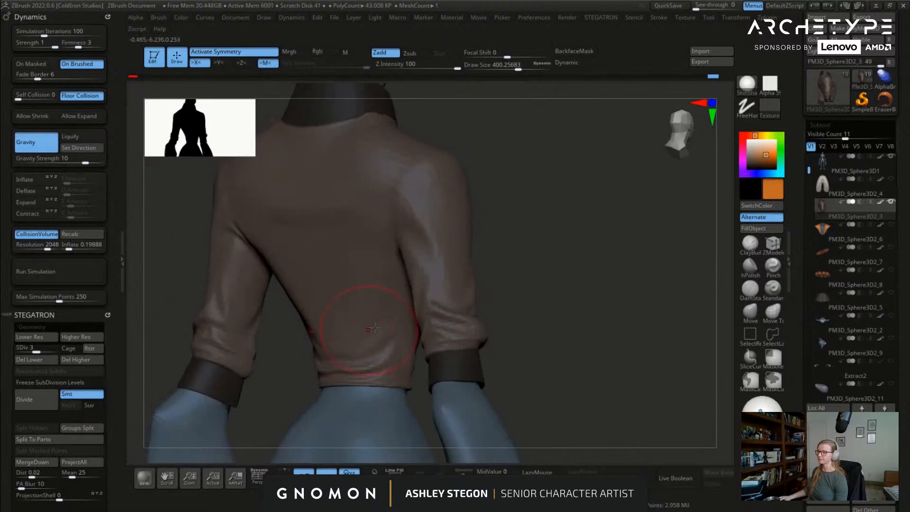
pyautogui.moveTo(365, 284); pyautogui.dragTo(409, 283, button='right')
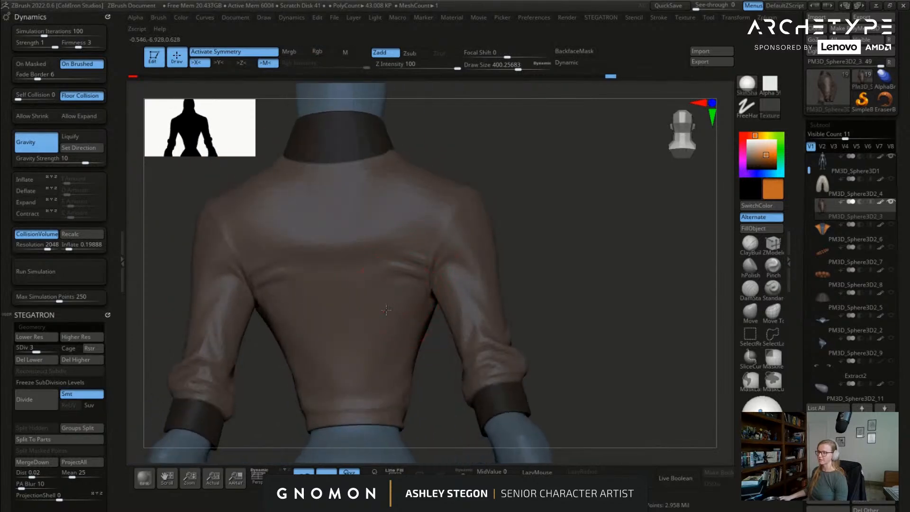
# Step: Pull horizontal folds across the jacket's upper back between the shoulder blades
pyautogui.moveTo(365, 284); pyautogui.dragTo(384, 259)
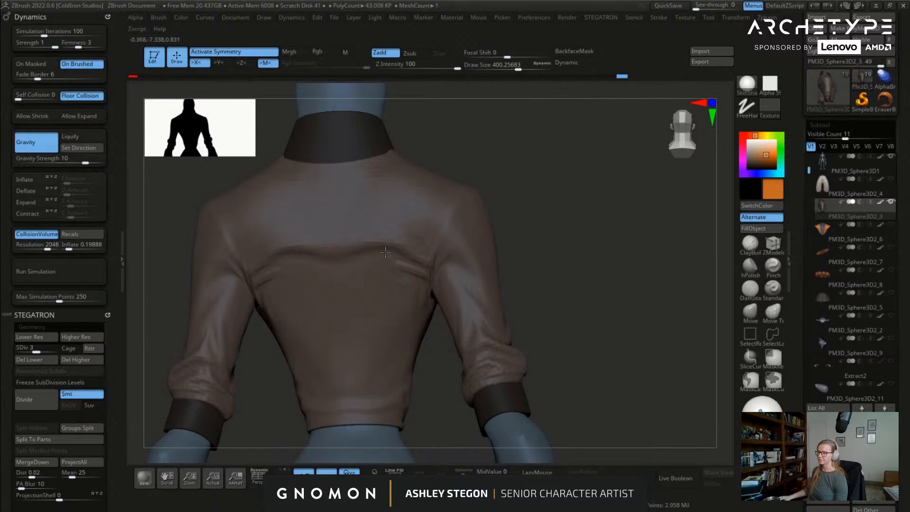
pyautogui.moveTo(369, 236); pyautogui.dragTo(384, 213)
pyautogui.moveTo(387, 224); pyautogui.dragTo(419, 221, button='right')
pyautogui.moveTo(416, 279)
pyautogui.keyDown('shift'); pyautogui.mouseDown(button='right')
pyautogui.moveTo(432, 288)
pyautogui.moveTo(455, 267)
pyautogui.moveTo(493, 266)
pyautogui.moveTo(461, 280)
pyautogui.moveTo(494, 269)
pyautogui.mouseUp(button='right'); pyautogui.keyUp('shift')
pyautogui.moveTo(495, 269)
pyautogui.keyDown('alt'); pyautogui.mouseDown(button='right')
pyautogui.moveTo(544, 223)
pyautogui.moveTo(443, 260)
pyautogui.moveTo(464, 210)
pyautogui.moveTo(474, 224)
pyautogui.moveTo(401, 265)
pyautogui.moveTo(406, 236)
pyautogui.mouseUp(button='right'); pyautogui.keyUp('alt')
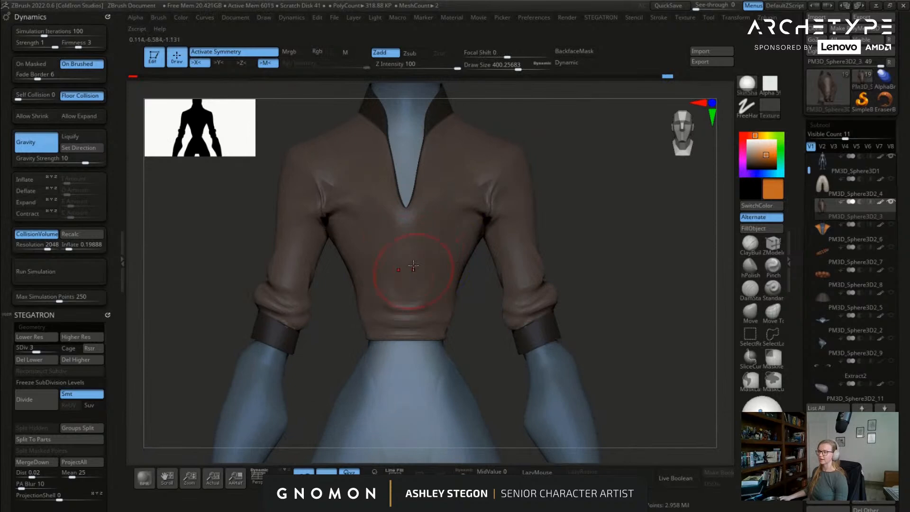
# Step: Brush folds over the front of the shoulders and the upper chest beside the collar
pyautogui.moveTo(416, 235); pyautogui.dragTo(475, 204, button='right')
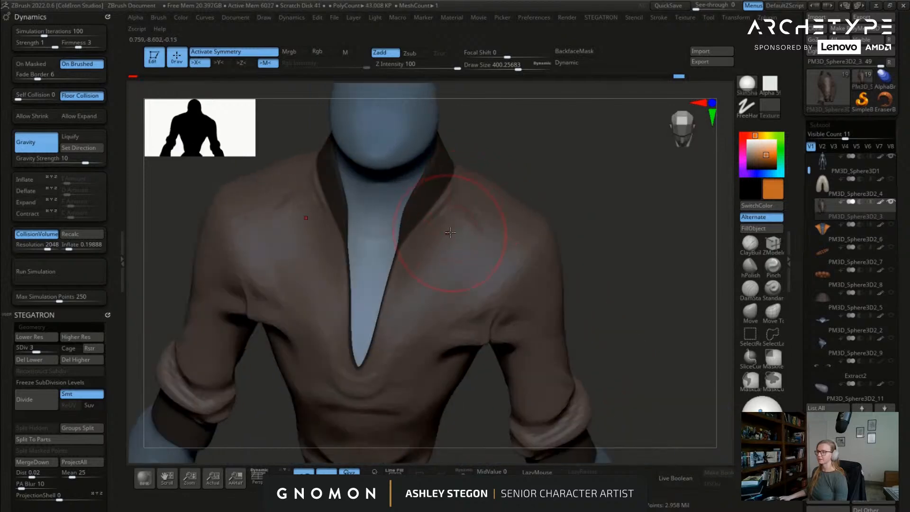
pyautogui.moveTo(424, 254); pyautogui.dragTo(457, 205, button='right')
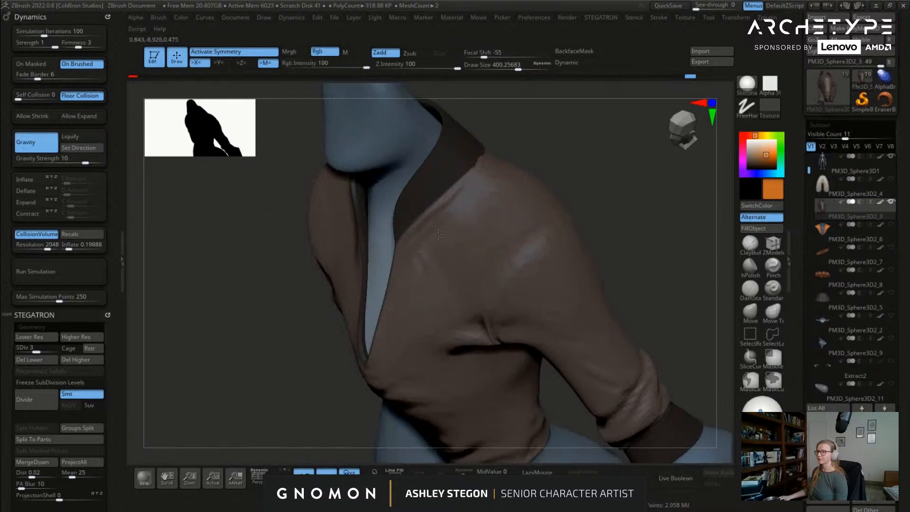
pyautogui.keyDown('shift'); pyautogui.moveTo(406, 261); pyautogui.dragTo(434, 272, button='right'); pyautogui.keyUp('shift')
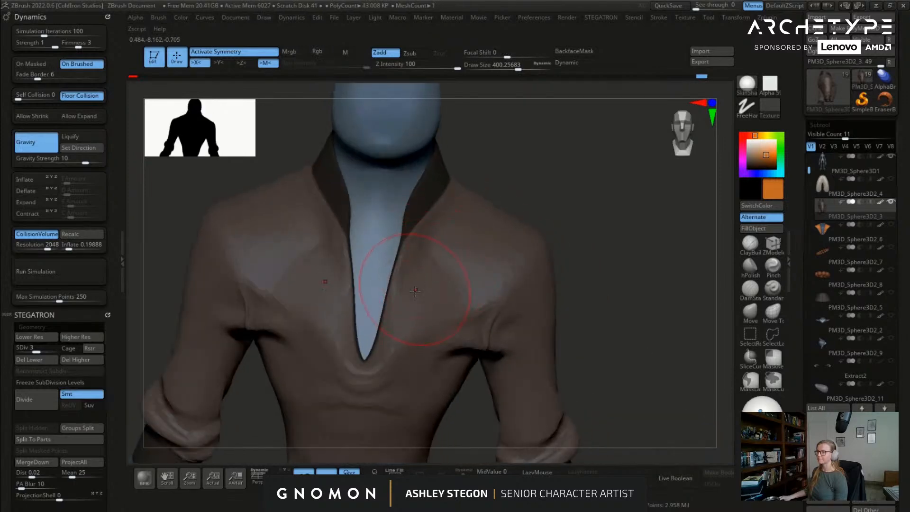
pyautogui.moveTo(471, 240); pyautogui.dragTo(428, 301, button='right')
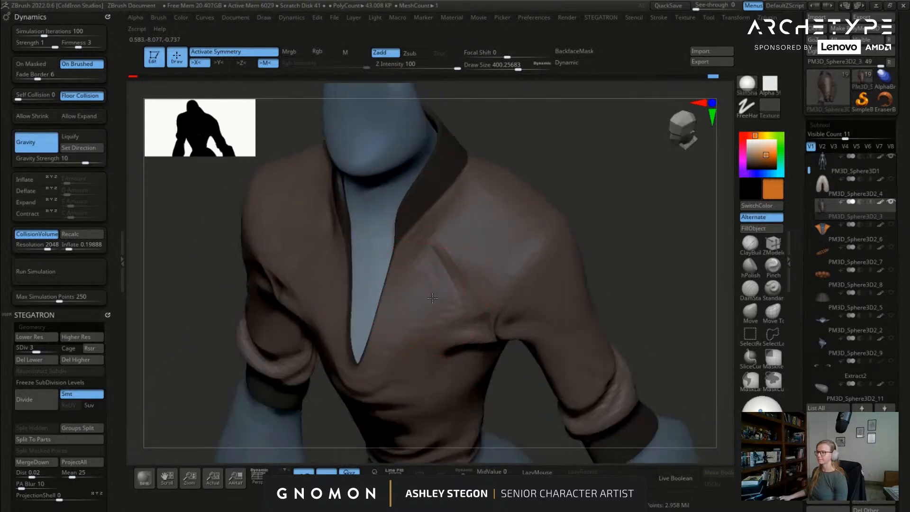
# Step: At subdivision level 4, with a cloth firmness of 2 and a draw size of about 338, rework the folds beside the collar
pyautogui.moveTo(83, 43); pyautogui.dragTo(76, 44)
pyautogui.press('d')
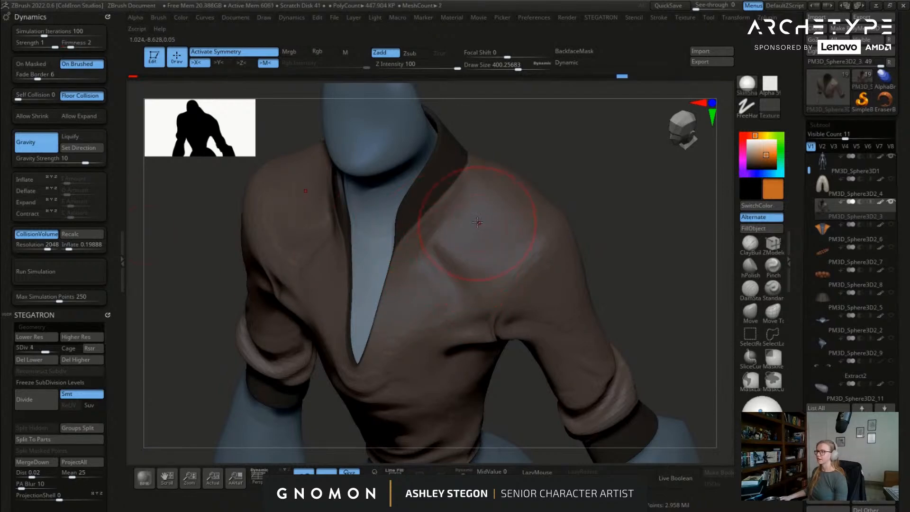
pyautogui.moveTo(463, 238); pyautogui.dragTo(468, 248)
pyautogui.moveTo(467, 248)
pyautogui.mouseDown(button='right')
pyautogui.moveTo(483, 243)
pyautogui.moveTo(454, 243)
pyautogui.mouseUp(button='right')
pyautogui.hotkey('ctrl', 'z')
pyautogui.press('s')
pyautogui.moveTo(454, 242); pyautogui.dragTo(448, 243)
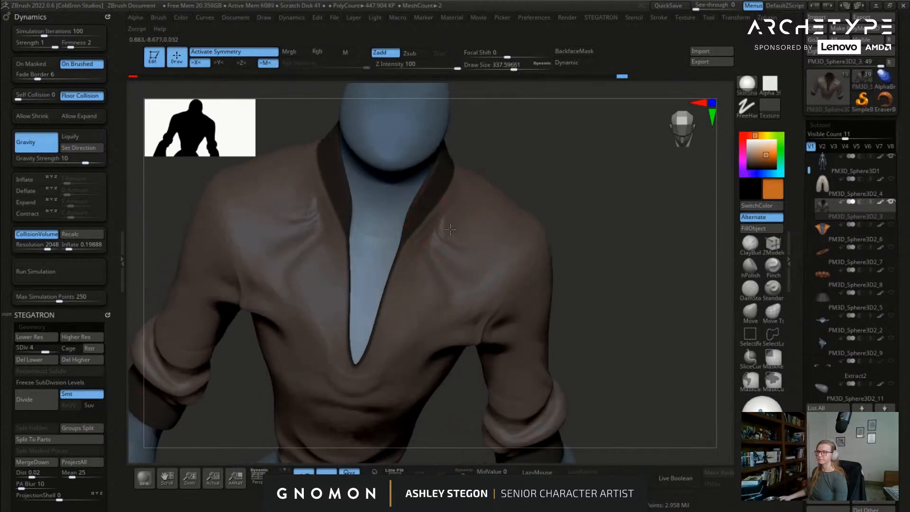
# Step: Smooth the creases beside the collar and refine the folds over the chest and armpits
pyautogui.moveTo(451, 244); pyautogui.dragTo(422, 285, button='right')
pyautogui.keyDown('shift'); pyautogui.moveTo(435, 271); pyautogui.dragTo(446, 253); pyautogui.keyUp('shift')
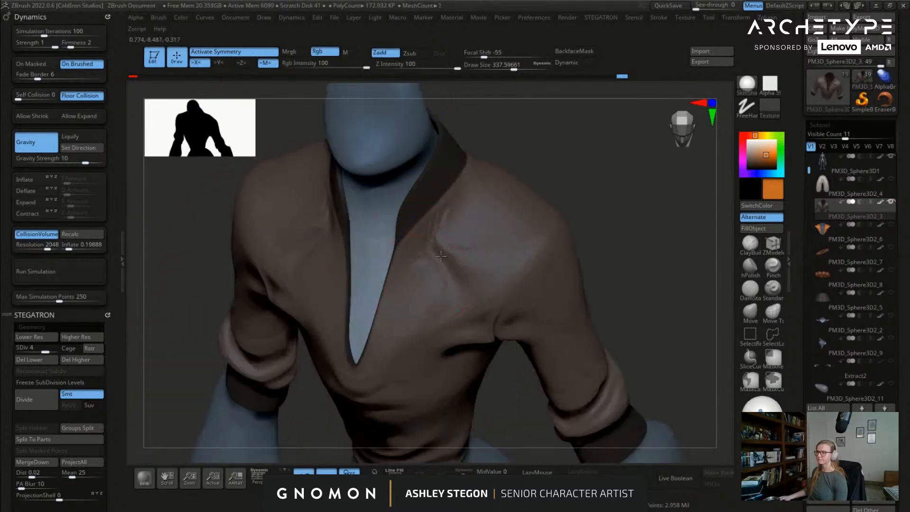
pyautogui.moveTo(445, 255)
pyautogui.mouseDown(button='right')
pyautogui.moveTo(455, 209)
pyautogui.moveTo(317, 239)
pyautogui.moveTo(441, 227)
pyautogui.mouseUp(button='right')
pyautogui.keyDown('shift'); pyautogui.moveTo(309, 208); pyautogui.dragTo(313, 224); pyautogui.keyUp('shift')
pyautogui.moveTo(427, 242)
pyautogui.mouseDown(button='right')
pyautogui.moveTo(315, 256)
pyautogui.moveTo(354, 364)
pyautogui.mouseUp(button='right')
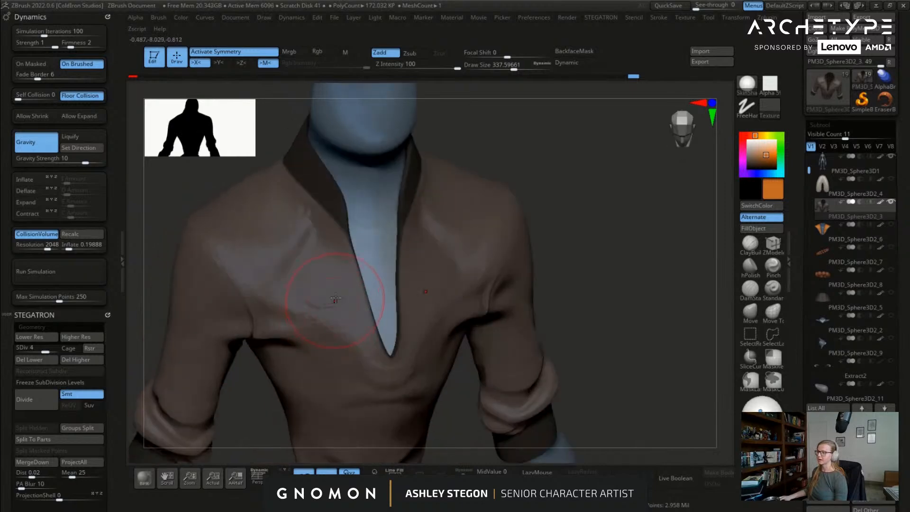
pyautogui.moveTo(378, 413); pyautogui.dragTo(316, 293, button='right')
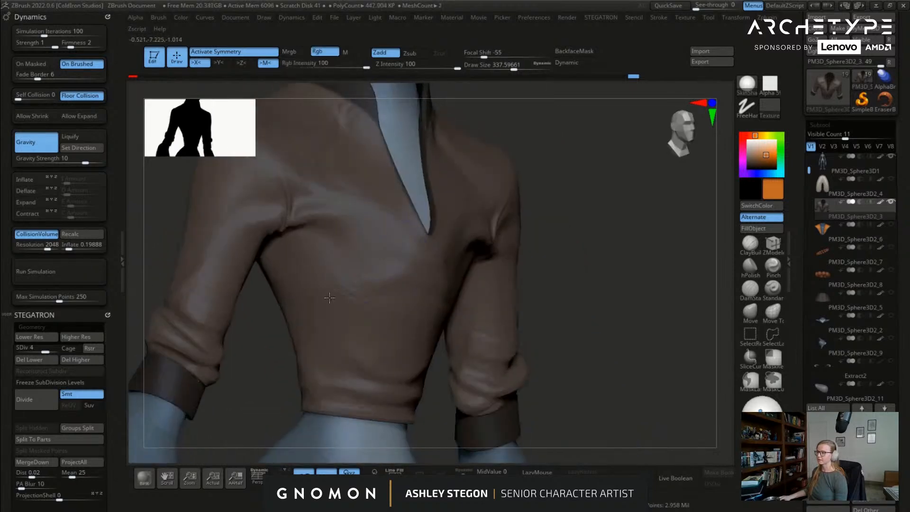
pyautogui.moveTo(264, 192); pyautogui.dragTo(292, 264, button='right')
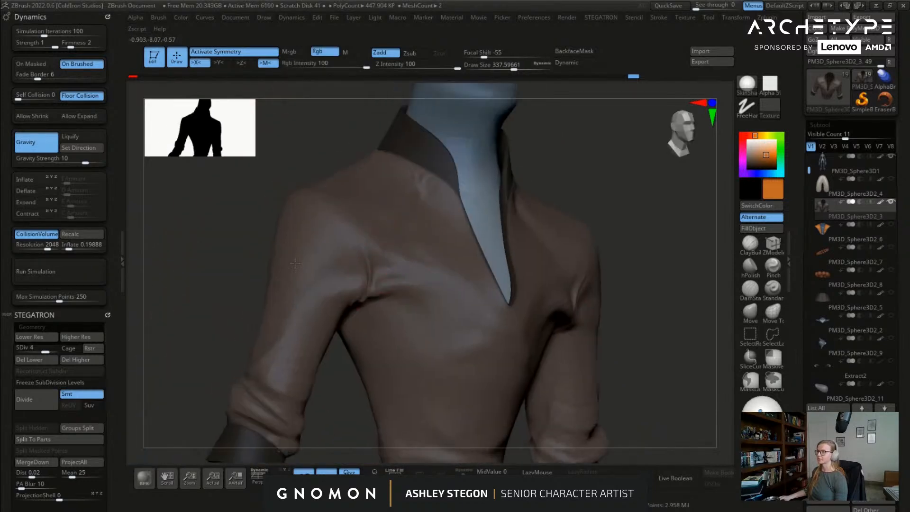
# Step: Show all of the character's parts again and switch from the cloth dynamics settings to the DamStandard brush
pyautogui.moveTo(316, 422)
pyautogui.mouseDown(button='right')
pyautogui.moveTo(351, 313)
pyautogui.moveTo(290, 267)
pyautogui.moveTo(420, 305)
pyautogui.moveTo(376, 247)
pyautogui.moveTo(397, 301)
pyautogui.moveTo(362, 301)
pyautogui.moveTo(447, 258)
pyautogui.moveTo(382, 253)
pyautogui.moveTo(407, 284)
pyautogui.moveTo(511, 340)
pyautogui.moveTo(370, 283)
pyautogui.moveTo(375, 258)
pyautogui.moveTo(353, 196)
pyautogui.moveTo(400, 243)
pyautogui.moveTo(267, 222)
pyautogui.moveTo(479, 256)
pyautogui.mouseUp(button='right')
pyautogui.keyDown('alt'); pyautogui.moveTo(545, 256); pyautogui.dragTo(568, 173, button='right'); pyautogui.keyUp('alt')
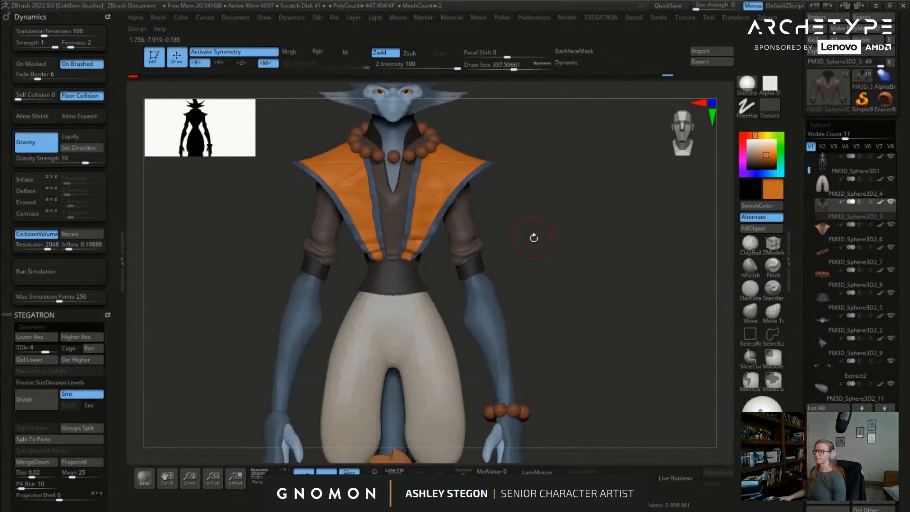
pyautogui.moveTo(534, 235); pyautogui.dragTo(732, 277, button='right')
pyautogui.click(757, 294)
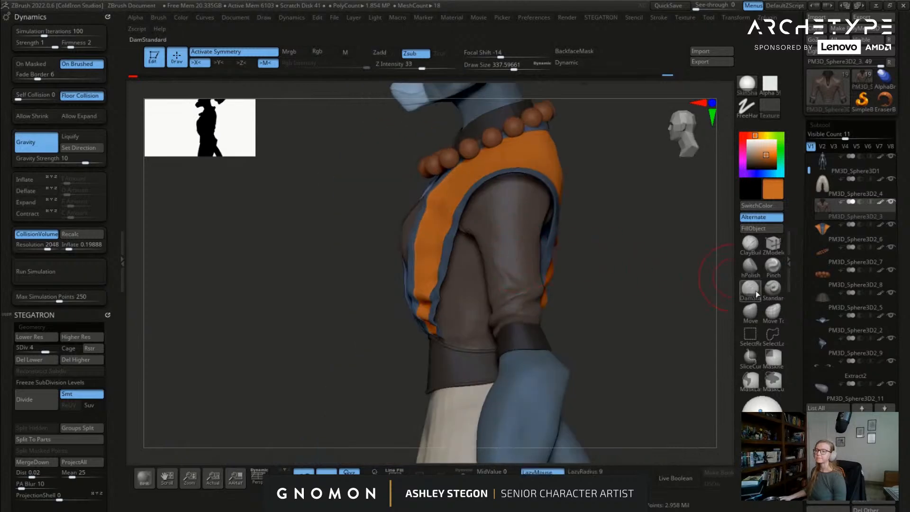
pyautogui.click(108, 17)
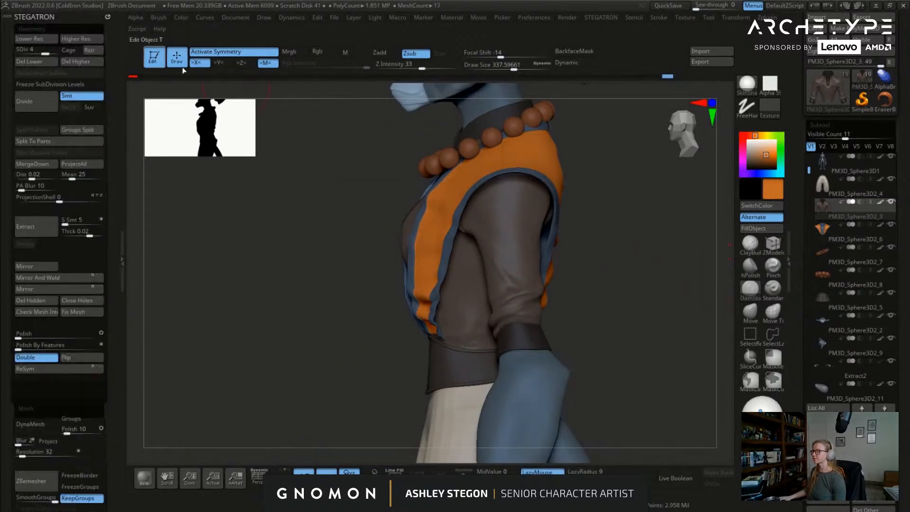
# Step: Reduce the DamStandard draw size to about 182 and carve sharper creases into the sleeve folds around the elbow
pyautogui.press('s')
pyautogui.moveTo(513, 264); pyautogui.dragTo(493, 260)
pyautogui.moveTo(491, 256); pyautogui.dragTo(590, 270, button='right')
pyautogui.press('s')
pyautogui.moveTo(514, 268); pyautogui.dragTo(521, 269)
pyautogui.moveTo(524, 269)
pyautogui.mouseDown(button='right')
pyautogui.moveTo(494, 248)
pyautogui.moveTo(552, 304)
pyautogui.moveTo(533, 308)
pyautogui.mouseUp(button='right')
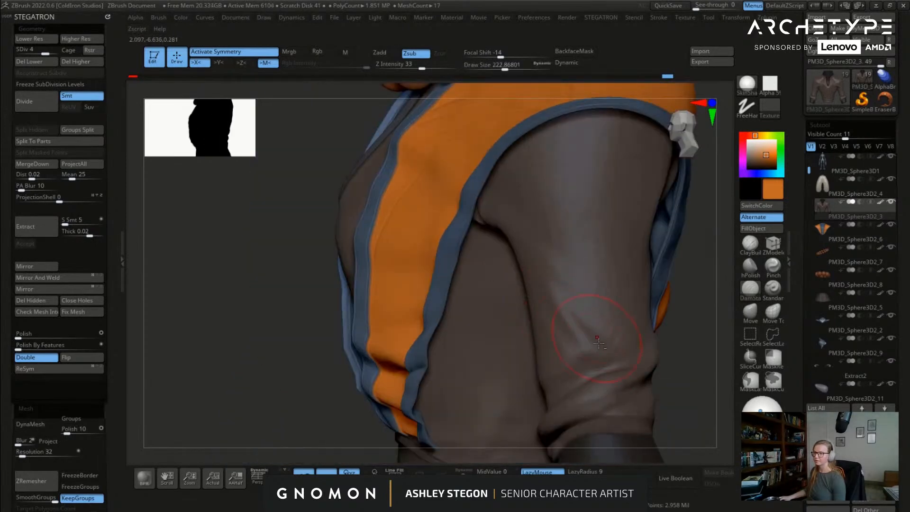
pyautogui.moveTo(524, 270); pyautogui.dragTo(596, 350, button='right')
pyautogui.moveTo(488, 224); pyautogui.dragTo(543, 281)
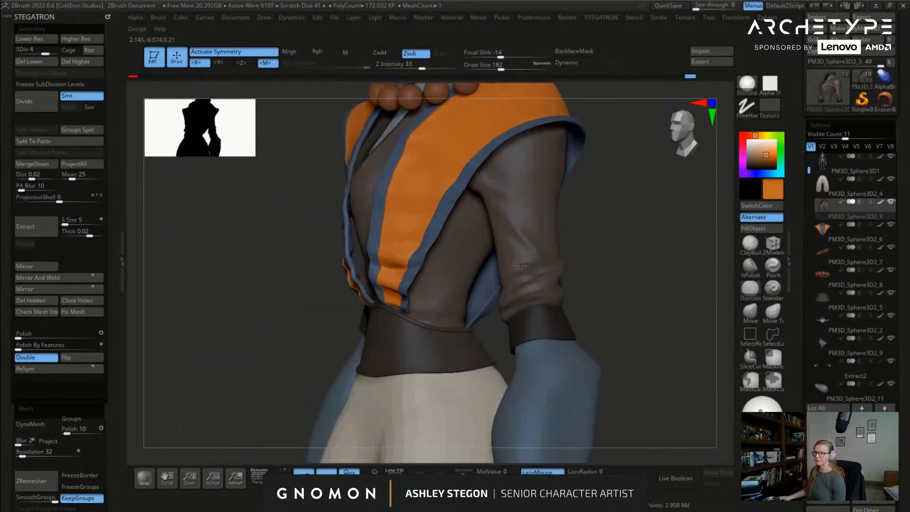
# Step: Carve creases along the bunched folds around the outside and back of the sleeve just above the cuff
pyautogui.moveTo(520, 266)
pyautogui.mouseDown(button='right')
pyautogui.moveTo(571, 272)
pyautogui.moveTo(582, 263)
pyautogui.mouseUp(button='right')
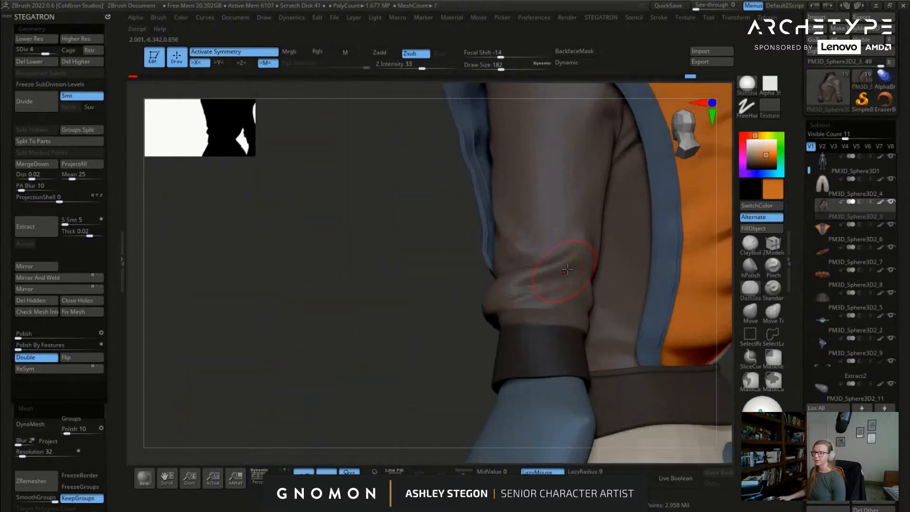
pyautogui.moveTo(518, 270)
pyautogui.mouseDown(button='right')
pyautogui.moveTo(575, 272)
pyautogui.moveTo(506, 264)
pyautogui.mouseUp(button='right')
pyautogui.moveTo(436, 232); pyautogui.dragTo(409, 215, button='right')
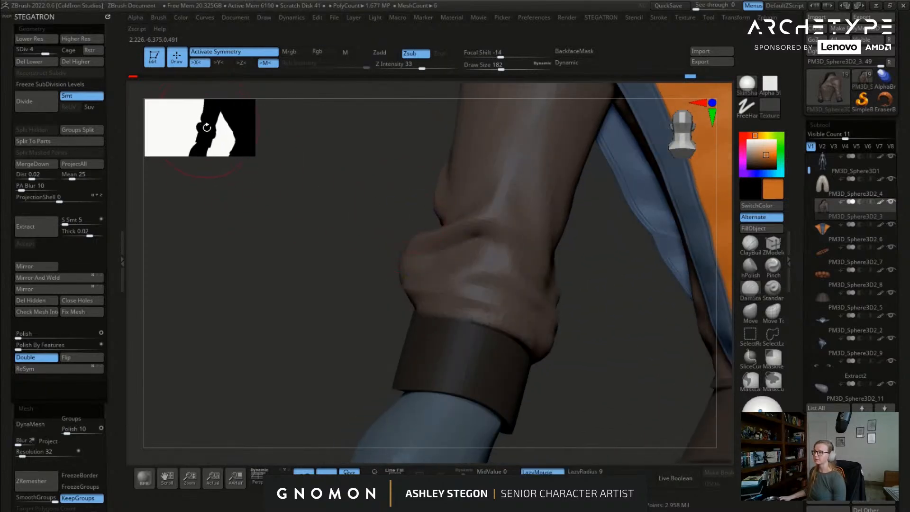
pyautogui.moveTo(380, 175); pyautogui.dragTo(363, 307, button='right')
pyautogui.moveTo(450, 319); pyautogui.dragTo(373, 346)
# Step: Set the draw size to about 192 and deepen the creases on the front of the sleeve above the cuff
pyautogui.moveTo(458, 334); pyautogui.dragTo(397, 345, button='right')
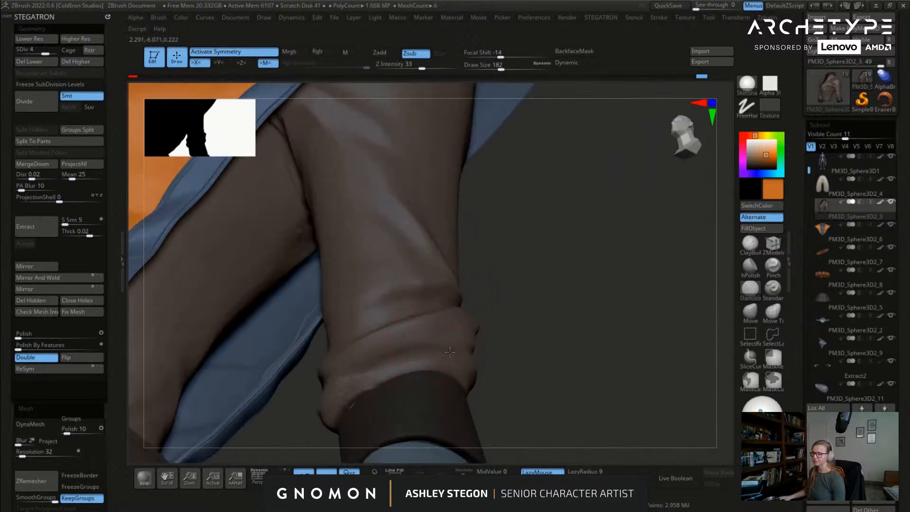
pyautogui.press('s')
pyautogui.moveTo(452, 356); pyautogui.dragTo(445, 356)
pyautogui.moveTo(448, 351); pyautogui.dragTo(390, 353)
pyautogui.moveTo(403, 355)
pyautogui.keyDown('ctrl'); pyautogui.mouseDown(button='right')
pyautogui.moveTo(417, 365)
pyautogui.moveTo(485, 266)
pyautogui.moveTo(488, 305)
pyautogui.mouseUp(button='right'); pyautogui.keyUp('ctrl')
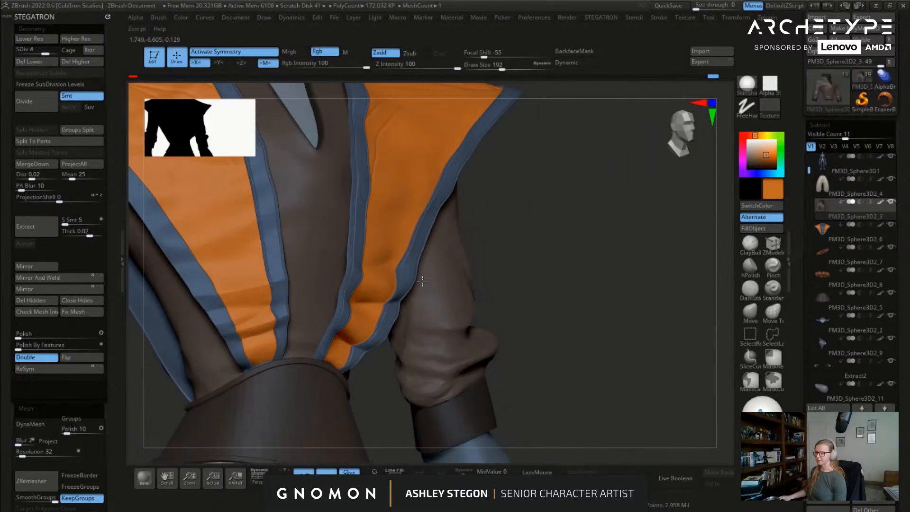
# Step: Smooth the front of the sleeve just above the bunched folds by the elbow
pyautogui.keyDown('shift'); pyautogui.moveTo(422, 281); pyautogui.dragTo(436, 316, button='right'); pyautogui.keyUp('shift')
pyautogui.keyDown('shift'); pyautogui.moveTo(436, 317); pyautogui.dragTo(442, 304); pyautogui.keyUp('shift')
pyautogui.keyDown('ctrl'); pyautogui.moveTo(439, 303); pyautogui.dragTo(393, 232, button='right'); pyautogui.keyUp('ctrl')
pyautogui.moveTo(393, 232)
pyautogui.keyDown('alt'); pyautogui.mouseDown(button='right')
pyautogui.moveTo(524, 259)
pyautogui.moveTo(511, 265)
pyautogui.mouseUp(button='right'); pyautogui.keyUp('alt')
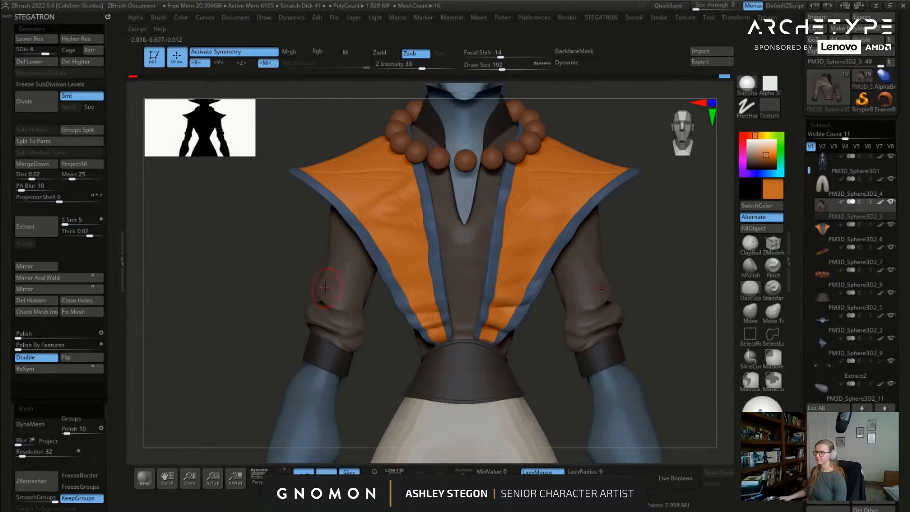
pyautogui.moveTo(237, 282)
pyautogui.mouseDown(button='right')
pyautogui.moveTo(341, 265)
pyautogui.moveTo(266, 290)
pyautogui.mouseUp(button='right')
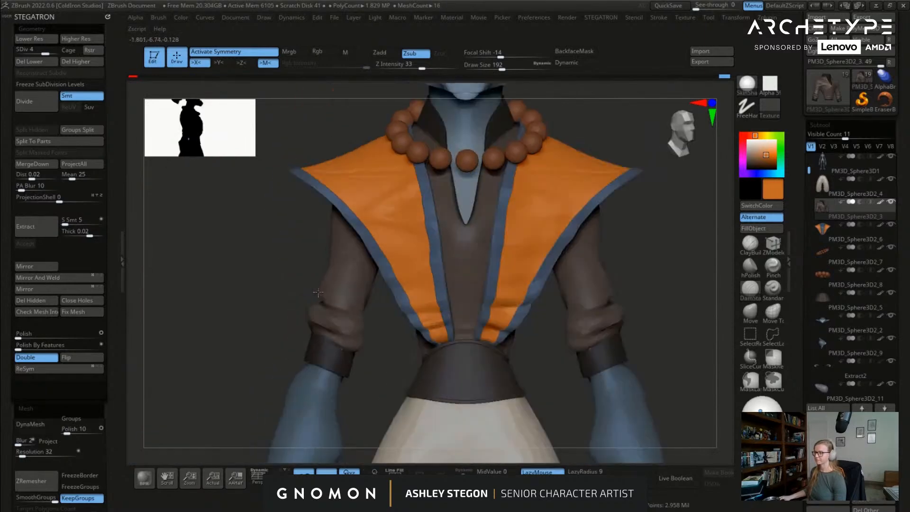
# Step: Turn off symmetry and, at a draw size of about 234, smooth the sleeve above the elbow and carve a diagonal crease there
pyautogui.press('x')
pyautogui.press('s')
pyautogui.hotkey('shift', 'd')
pyautogui.hotkey('shift', 'd')
pyautogui.keyDown('shift'); pyautogui.moveTo(349, 259); pyautogui.dragTo(341, 254); pyautogui.keyUp('shift')
pyautogui.press('d')
pyautogui.moveTo(319, 266)
pyautogui.keyDown('alt'); pyautogui.mouseDown(button='right')
pyautogui.moveTo(386, 268)
pyautogui.moveTo(379, 284)
pyautogui.moveTo(410, 259)
pyautogui.moveTo(399, 276)
pyautogui.moveTo(417, 284)
pyautogui.moveTo(419, 268)
pyautogui.moveTo(412, 276)
pyautogui.mouseUp(button='right'); pyautogui.keyUp('alt')
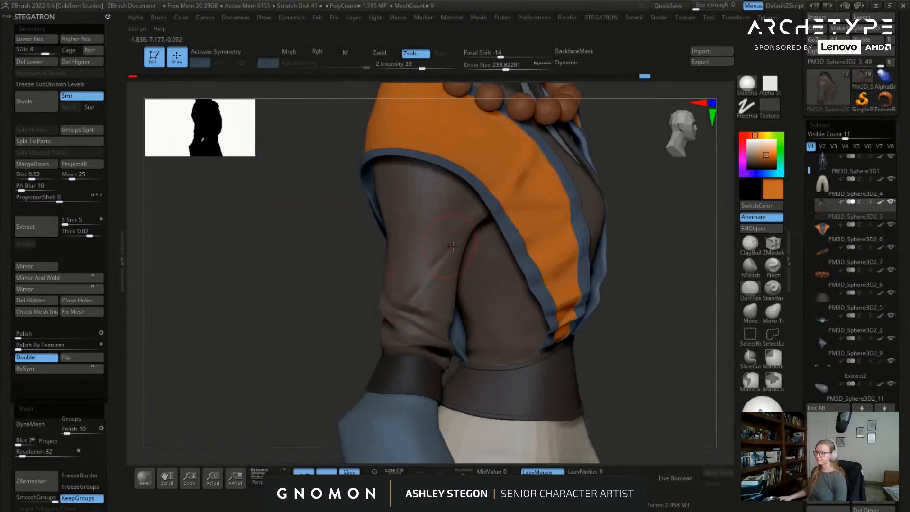
pyautogui.moveTo(423, 271); pyautogui.dragTo(448, 252)
pyautogui.moveTo(420, 298); pyautogui.dragTo(377, 303, button='right')
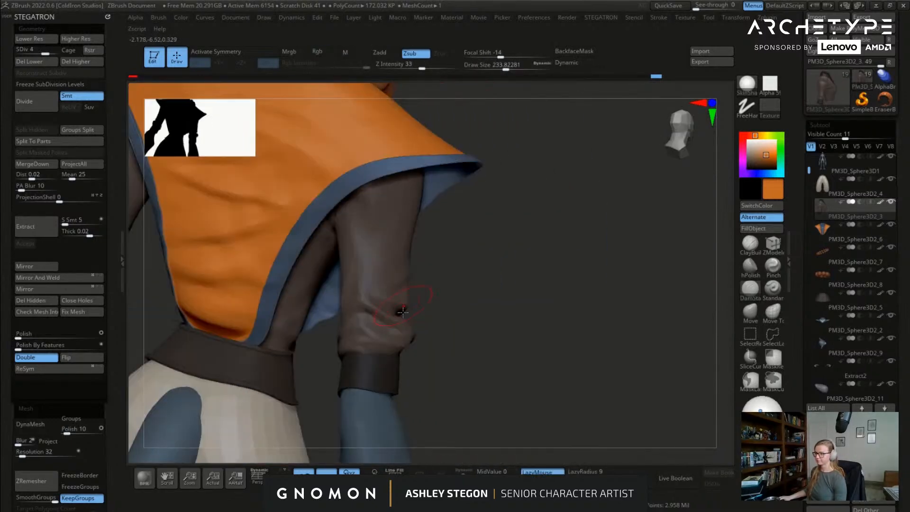
# Step: Flatten the sleeve folds above the cuff with hPolish at subdivision level 5, and set the draw size to about 202
pyautogui.click(750, 266)
pyautogui.moveTo(532, 294)
pyautogui.mouseDown(button='right')
pyautogui.moveTo(437, 358)
pyautogui.moveTo(448, 259)
pyautogui.moveTo(463, 254)
pyautogui.moveTo(455, 334)
pyautogui.mouseUp(button='right')
pyautogui.press('d')
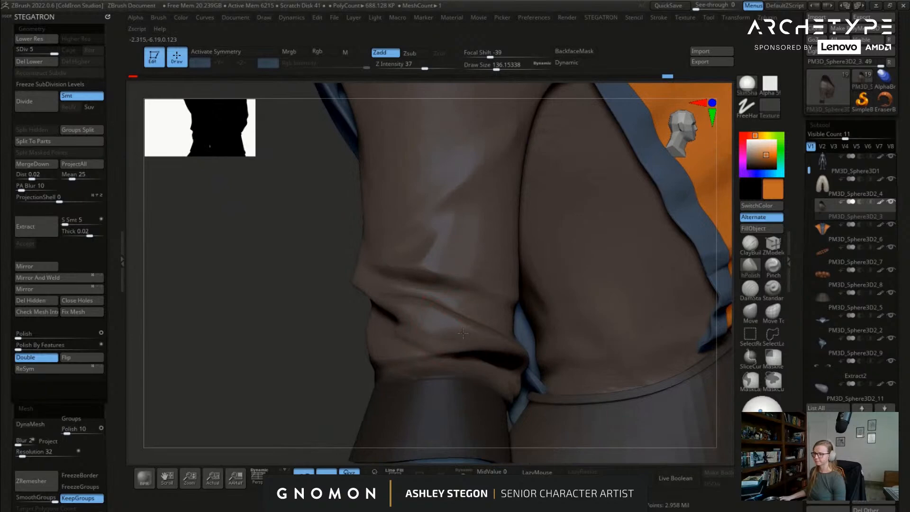
pyautogui.moveTo(441, 334); pyautogui.dragTo(435, 326, button='right')
pyautogui.moveTo(435, 326); pyautogui.dragTo(455, 339)
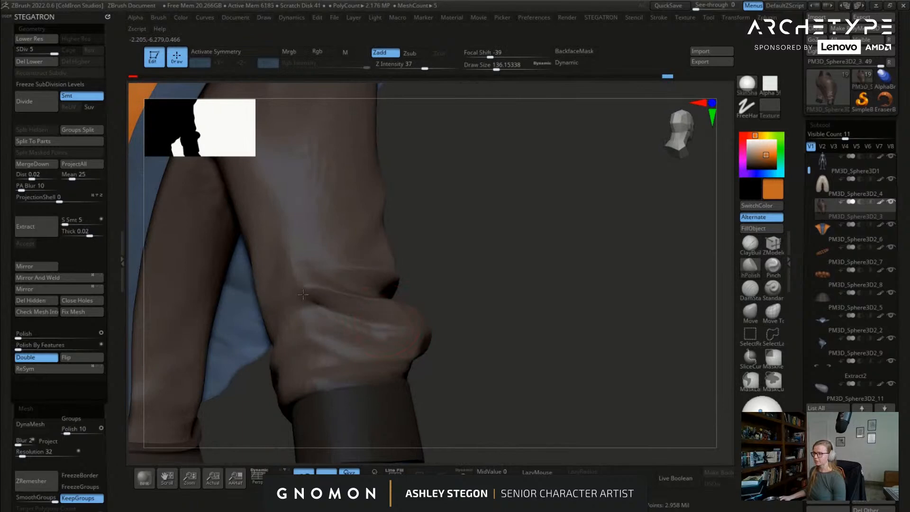
pyautogui.moveTo(313, 289); pyautogui.dragTo(408, 286, button='right')
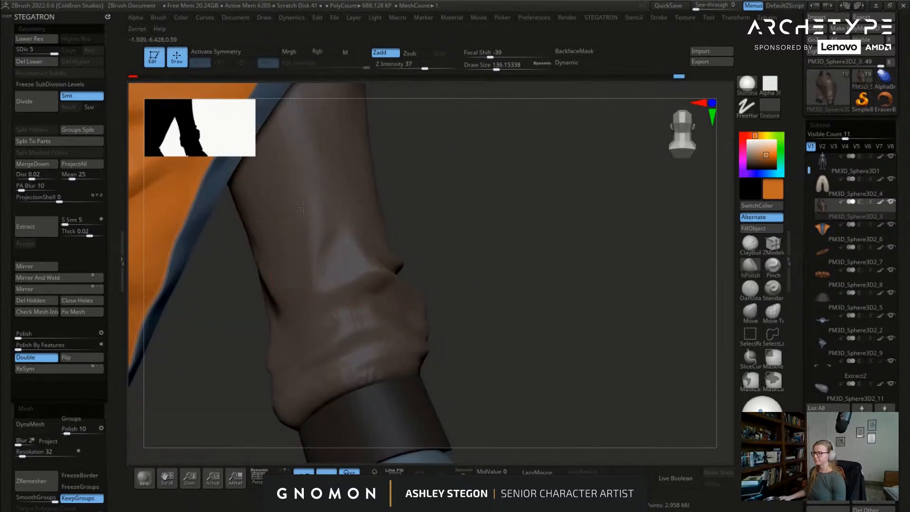
pyautogui.moveTo(308, 275); pyautogui.dragTo(414, 307, button='right')
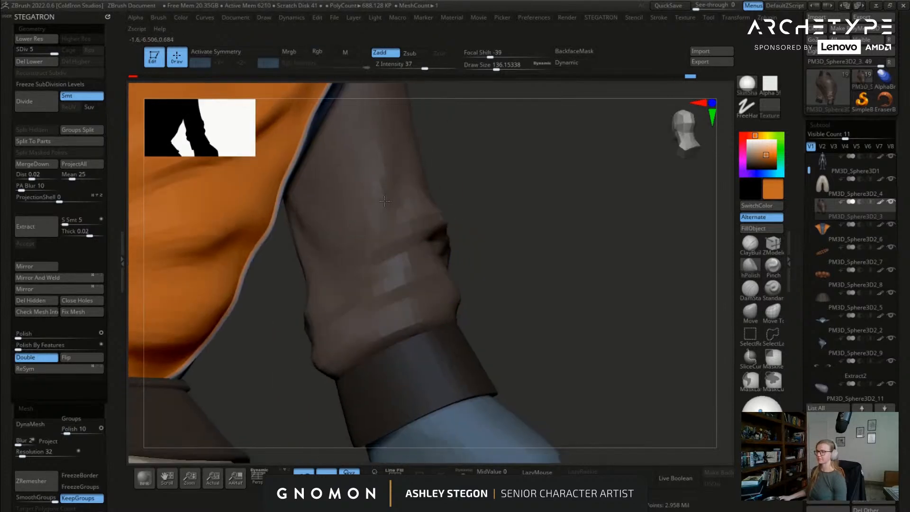
pyautogui.press('s')
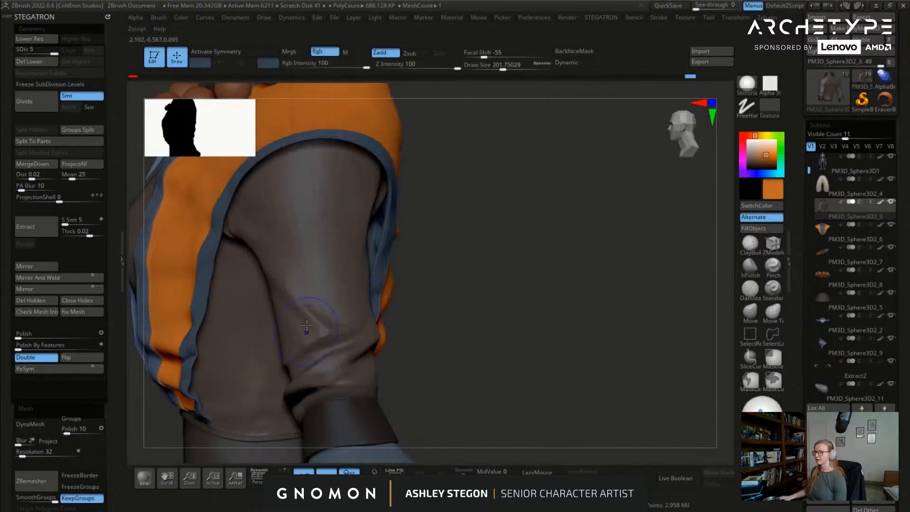
pyautogui.moveTo(654, 303); pyautogui.dragTo(691, 315)
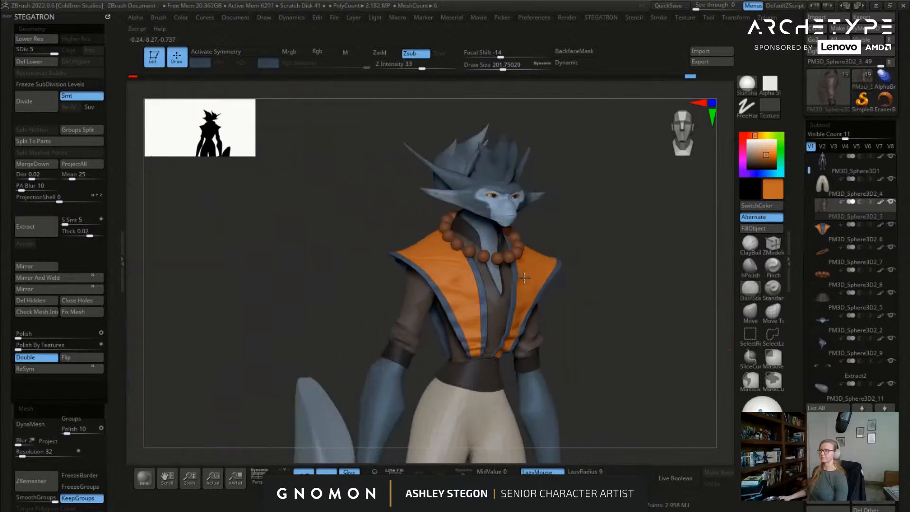
# Step: Mask the jacket except its cuffs and collar, and fill the unmasked parts with a dark muted purple
pyautogui.moveTo(524, 278); pyautogui.dragTo(638, 337)
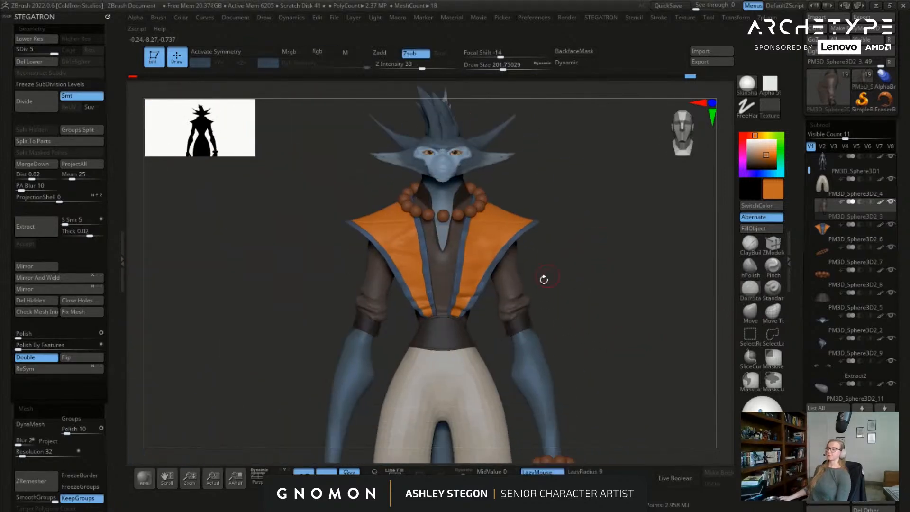
pyautogui.keyDown('ctrl'); pyautogui.click(590, 286); pyautogui.keyUp('ctrl')
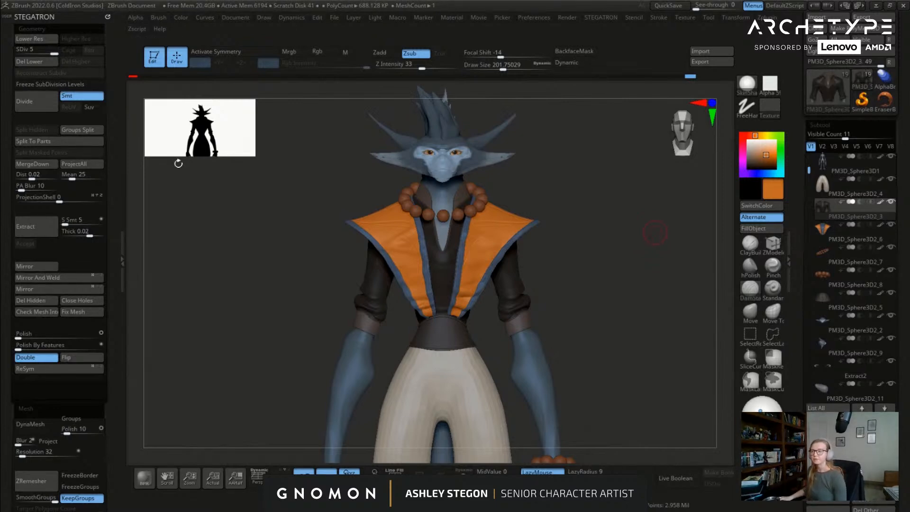
pyautogui.moveTo(745, 174); pyautogui.dragTo(750, 174)
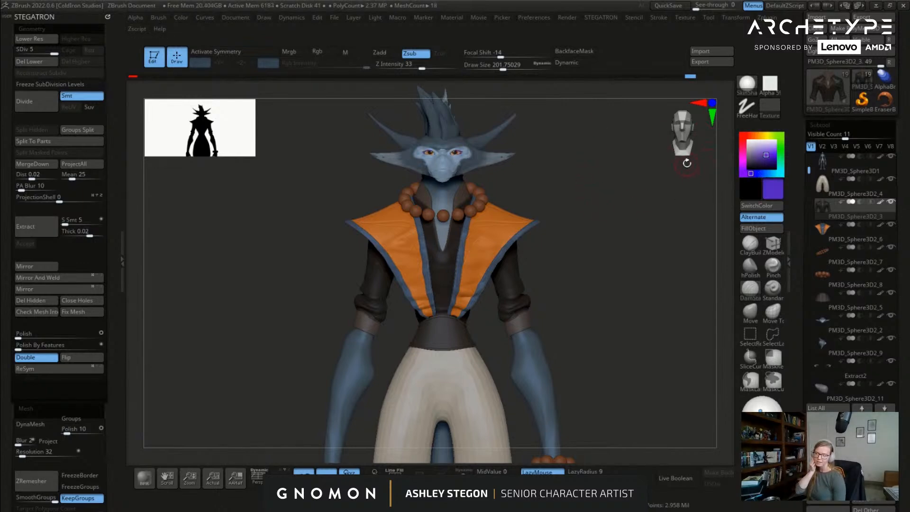
pyautogui.moveTo(766, 162); pyautogui.dragTo(752, 160)
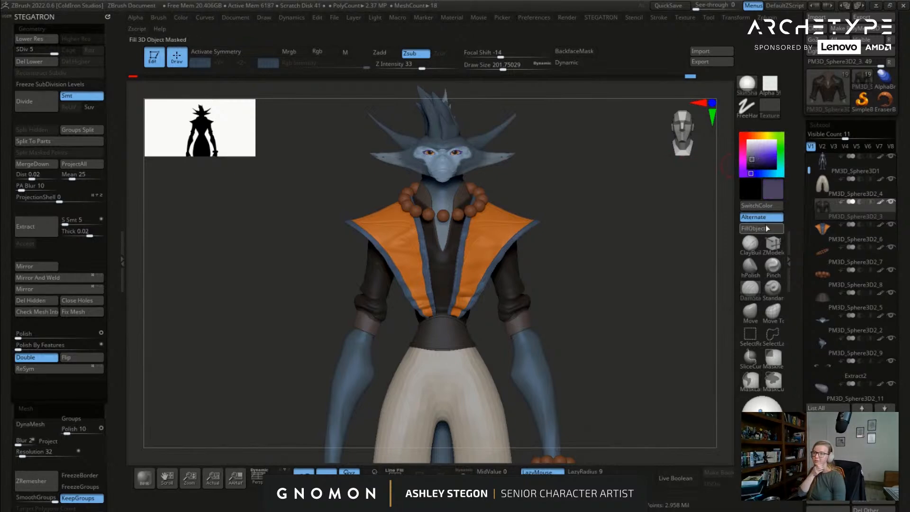
# Step: Invert the jacket's mask and fill the body and sleeves with a slightly lighter purple
pyautogui.keyDown('ctrl'); pyautogui.click(633, 296); pyautogui.keyUp('ctrl')
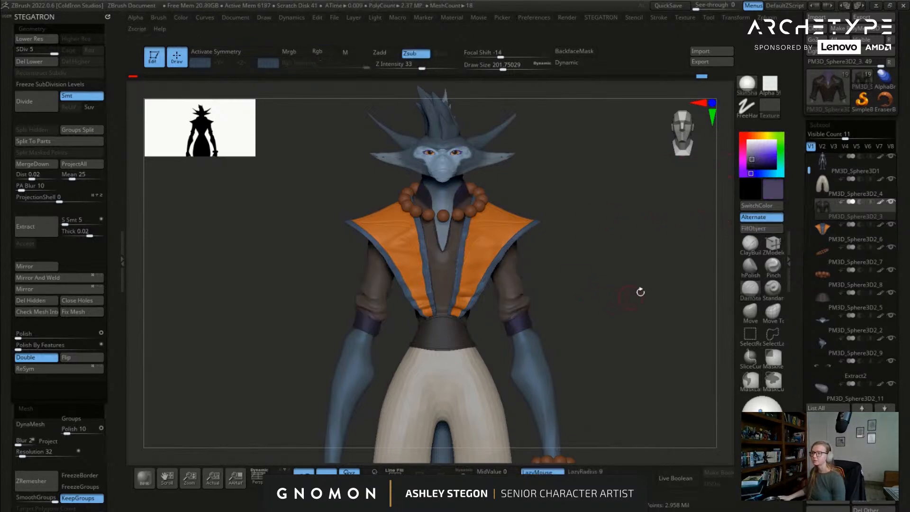
pyautogui.moveTo(752, 160); pyautogui.dragTo(753, 158)
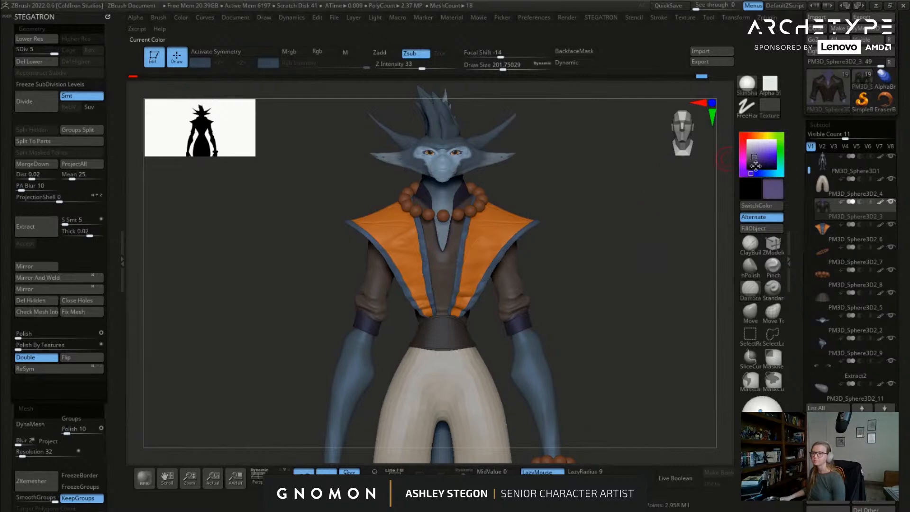
pyautogui.click(749, 228)
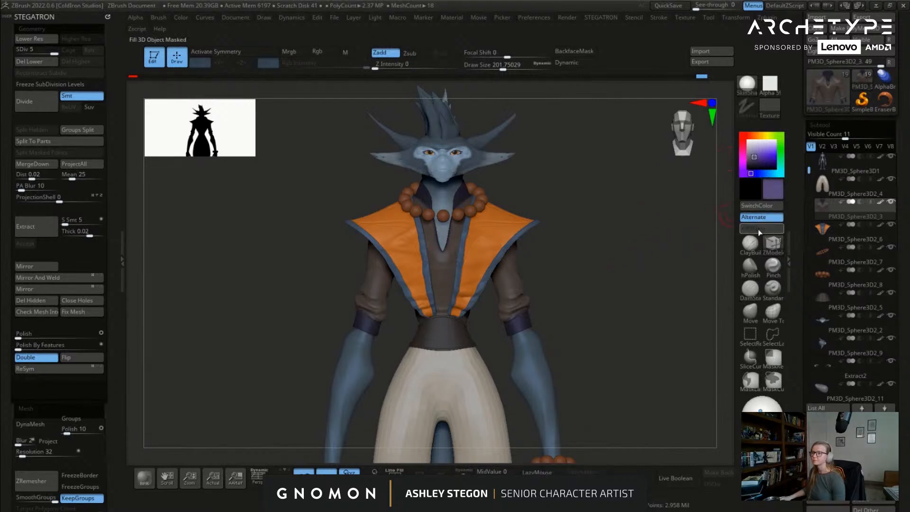
# Step: Open Adjust Colors for the jacket's polypaint and pick its purple as the color to adjust
pyautogui.moveTo(646, 306); pyautogui.dragTo(716, 301)
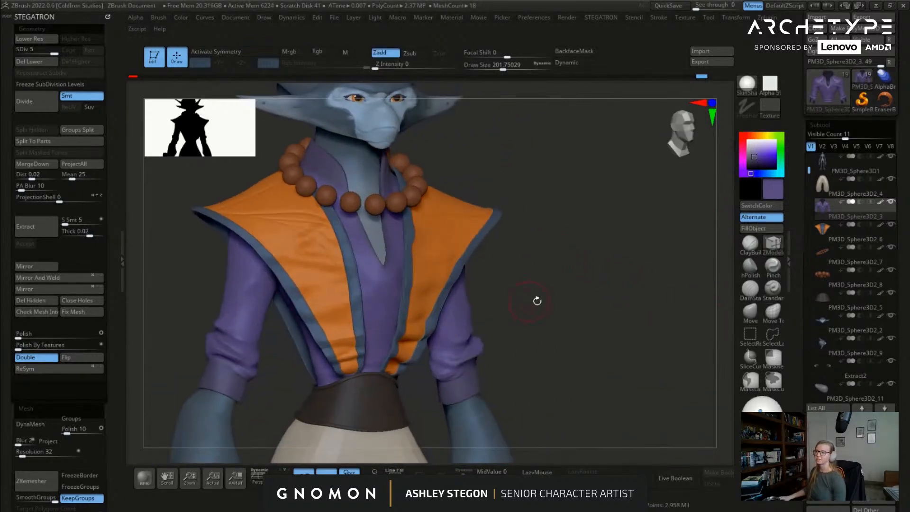
pyautogui.keyDown('alt'); pyautogui.moveTo(537, 301); pyautogui.dragTo(583, 303); pyautogui.keyUp('alt')
pyautogui.moveTo(796, 325); pyautogui.dragTo(833, 159)
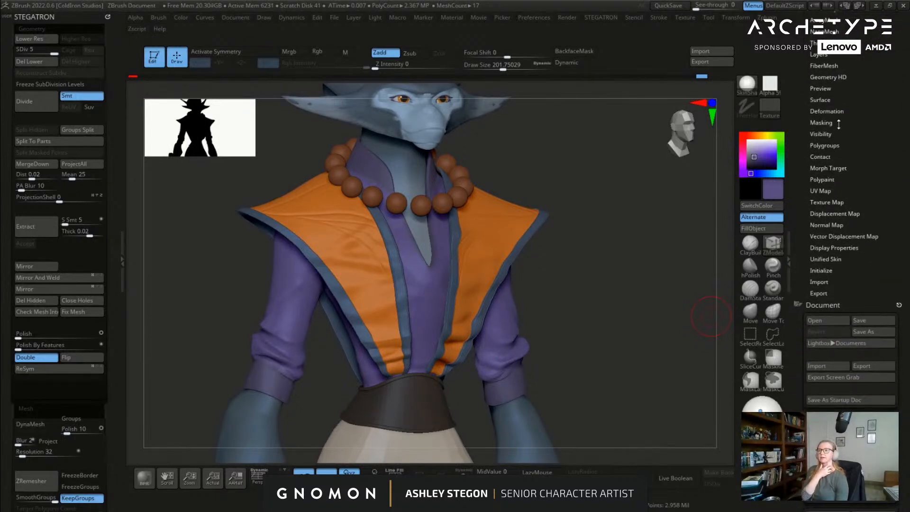
pyautogui.moveTo(813, 243); pyautogui.dragTo(807, 300)
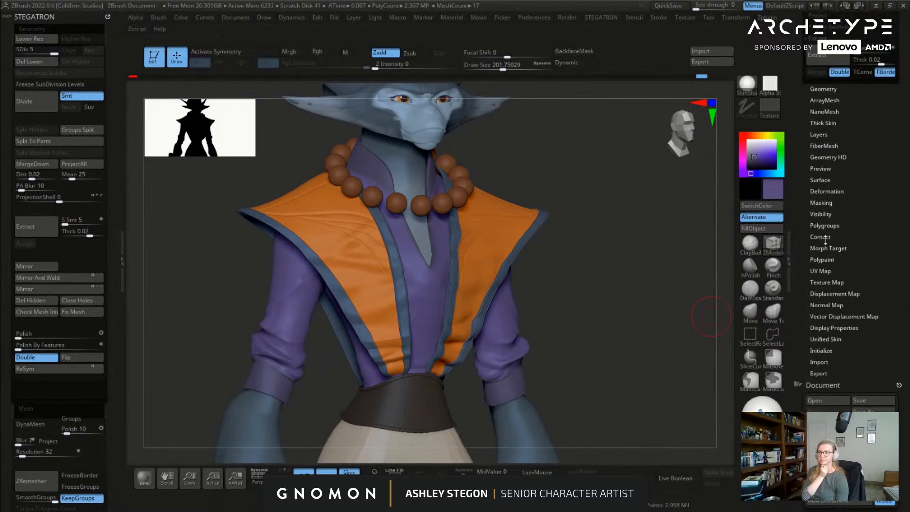
pyautogui.click(825, 260)
pyautogui.click(824, 270)
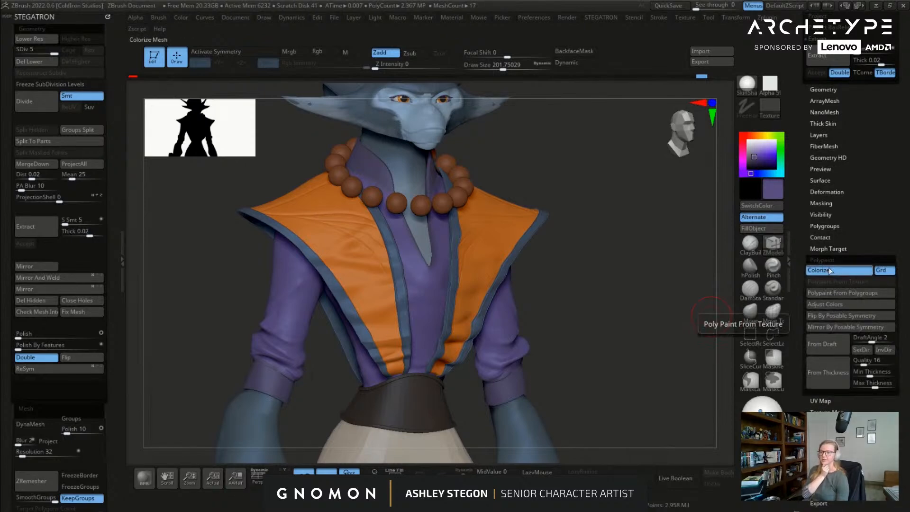
pyautogui.click(835, 304)
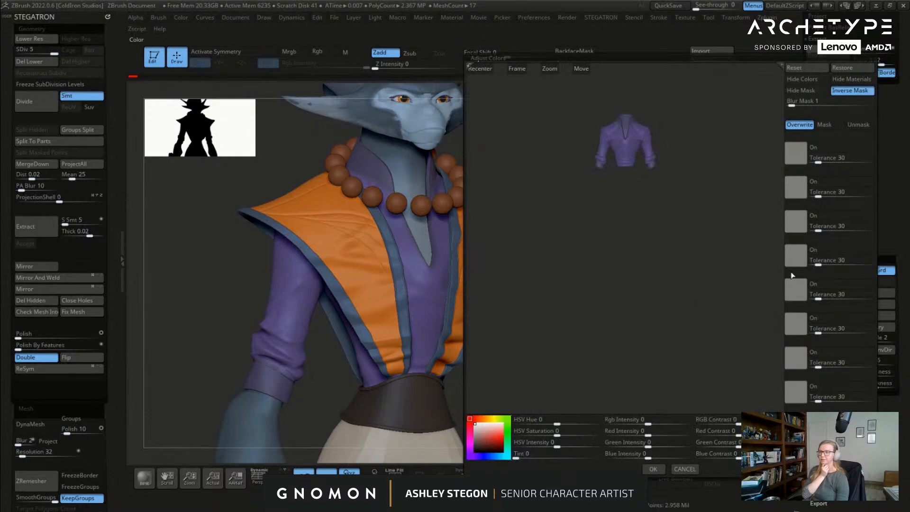
pyautogui.keyDown('alt'); pyautogui.moveTo(621, 136); pyautogui.dragTo(658, 218); pyautogui.keyUp('alt')
pyautogui.click(658, 217)
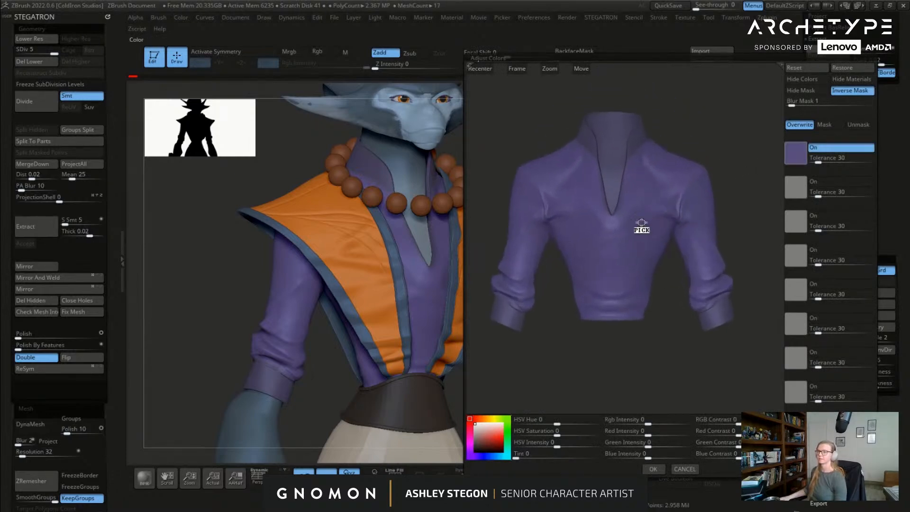
# Step: Recolor the jacket teal with HSV Hue -0.193, Saturation 0.21851 and Intensity -0.22971, and apply the color adjustment
pyautogui.moveTo(556, 419); pyautogui.dragTo(529, 424)
pyautogui.click(583, 436)
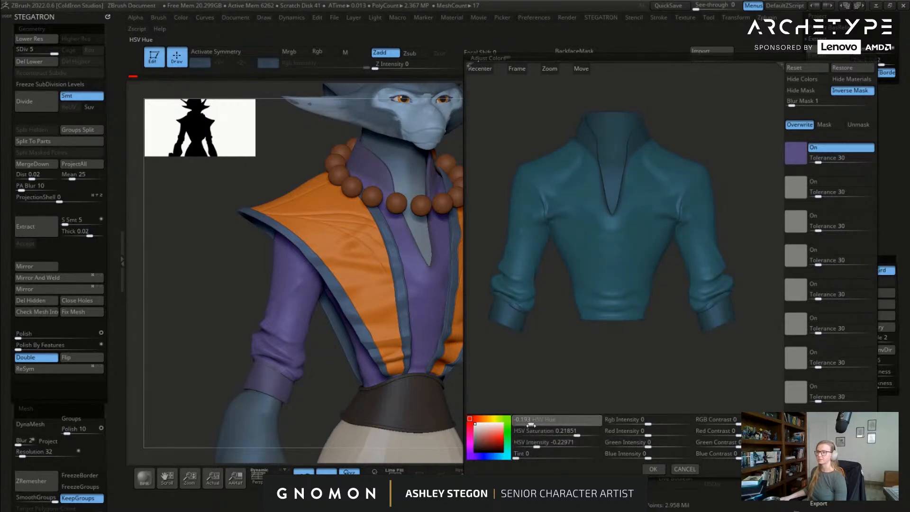
pyautogui.click(653, 468)
pyautogui.moveTo(574, 322); pyautogui.dragTo(530, 285)
pyautogui.moveTo(521, 327); pyautogui.dragTo(605, 272)
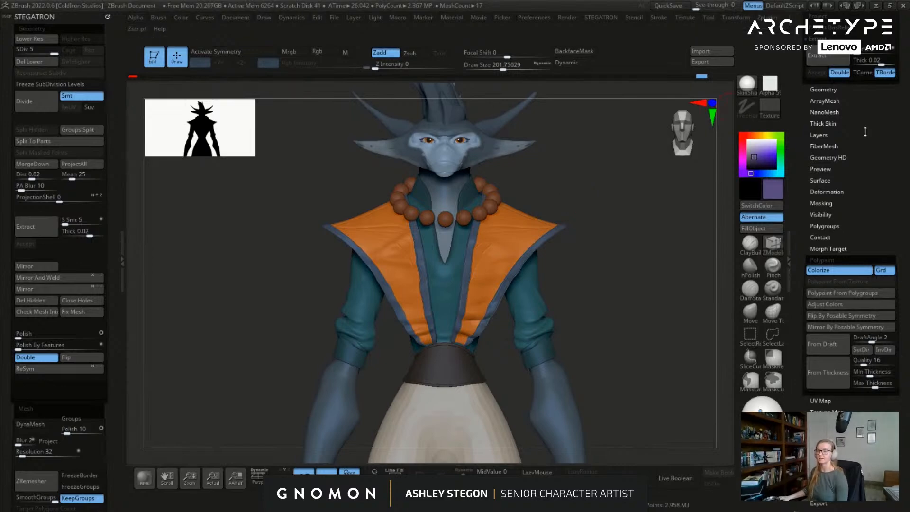
# Step: Select the closed-mouth head subtool PM3D_Sphere3D2_2 and delete it
pyautogui.scroll(10, 800, 131)
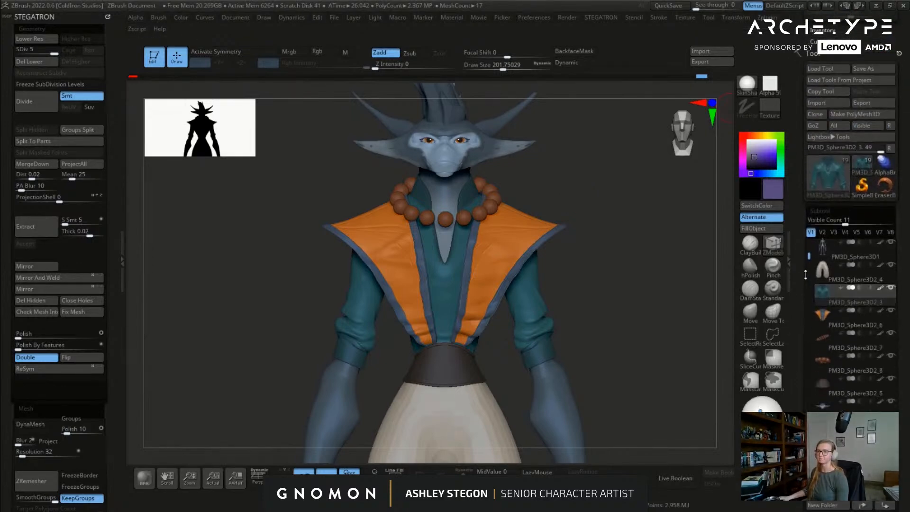
pyautogui.scroll(2, 844, 227)
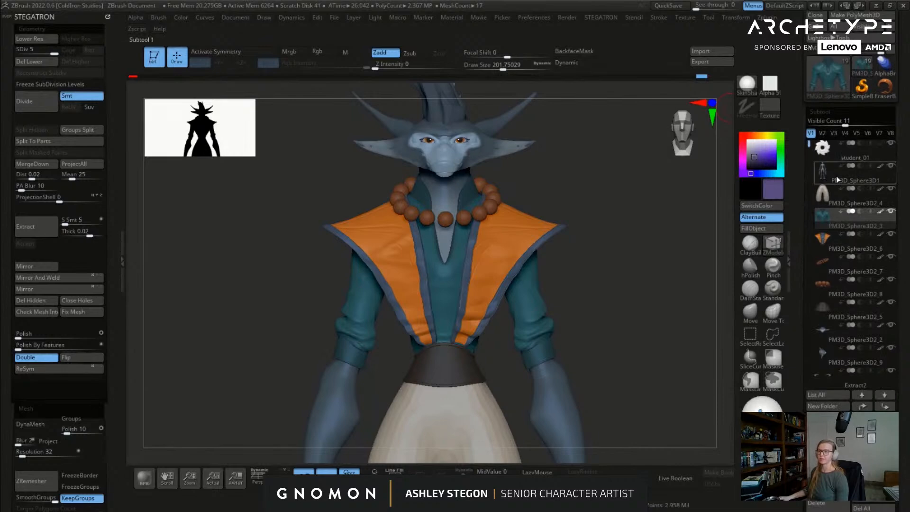
pyautogui.moveTo(849, 291)
pyautogui.click(848, 330)
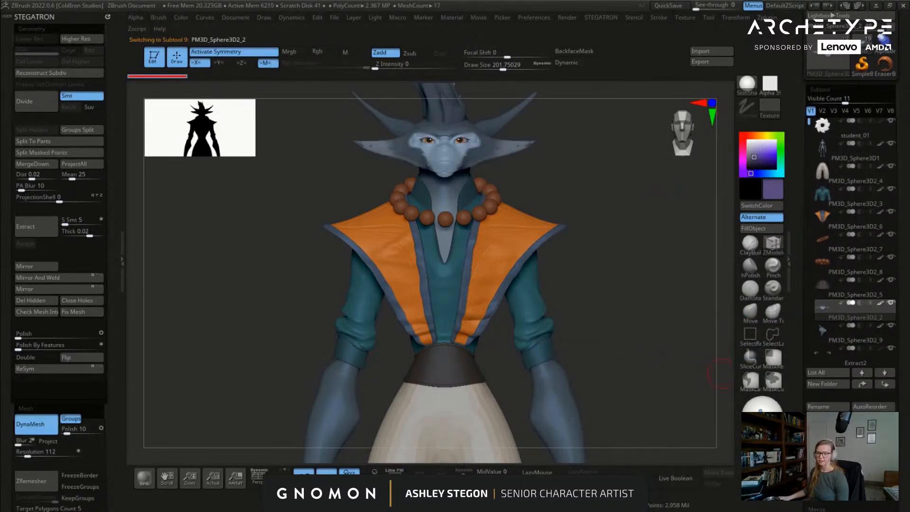
pyautogui.click(822, 503)
pyautogui.click(740, 498)
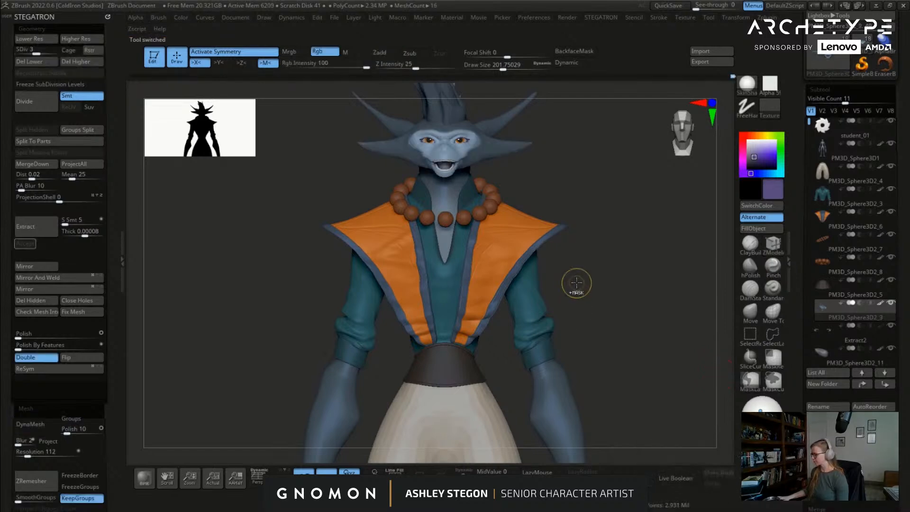
# Step: Save the character as a new tool file named student_02 in the TheStudent folder
pyautogui.hotkey('ctrl', 's')
pyautogui.click(410, 374)
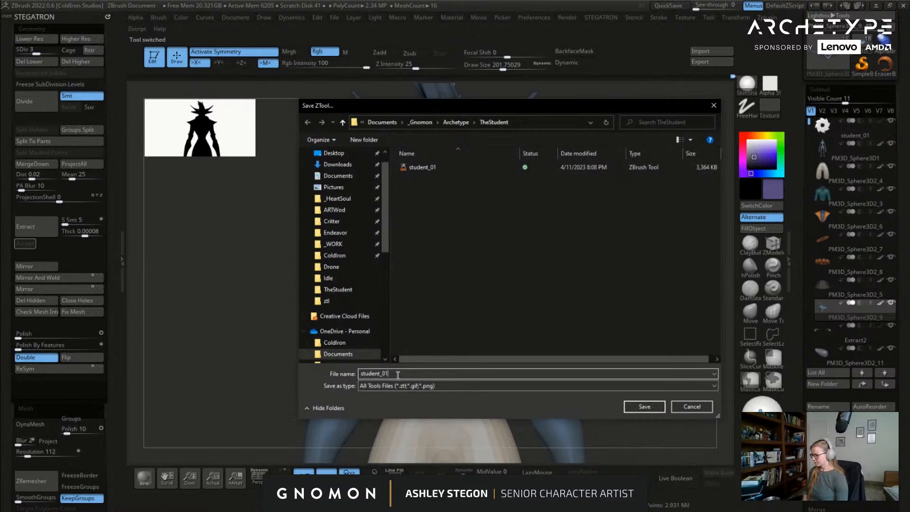
pyautogui.press('BackSpace')
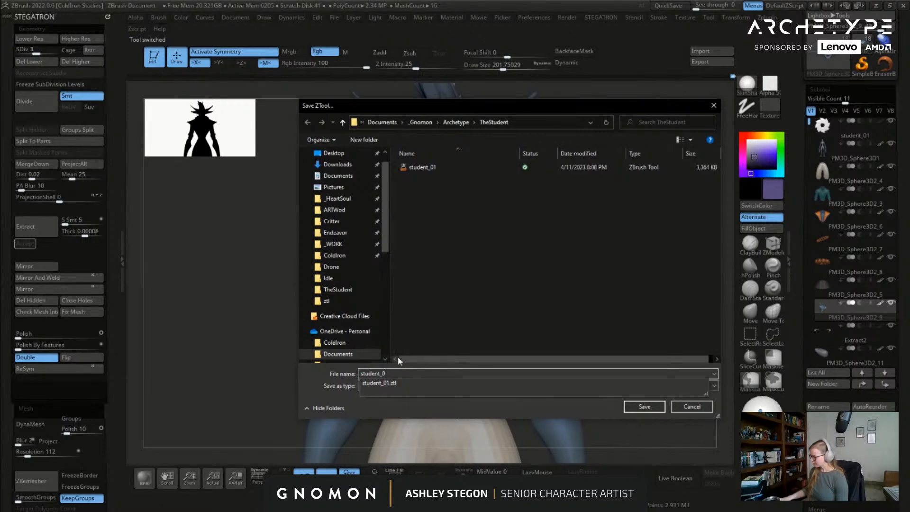
pyautogui.write('2')
pyautogui.click(644, 407)
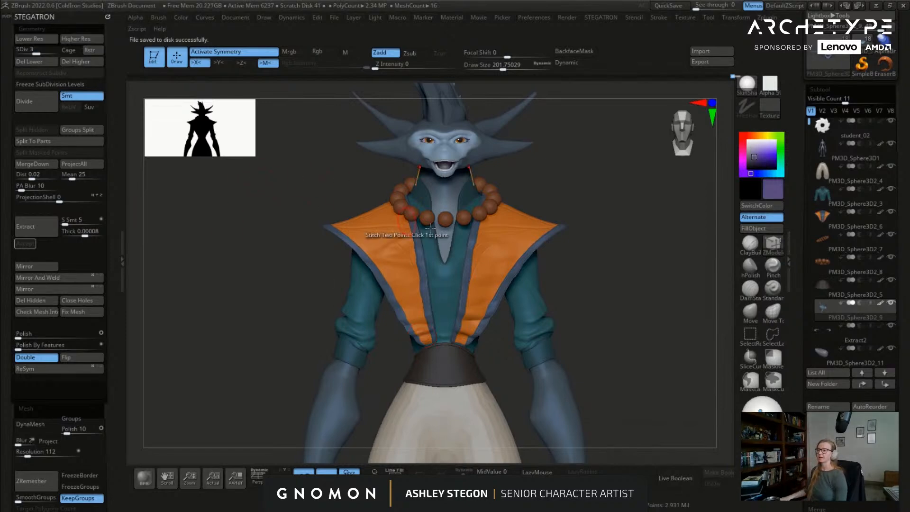
# Step: Choose the Move brush, make the orange vest active with its polygroup wireframe shown, and set the draw size to about 140
pyautogui.click(749, 312)
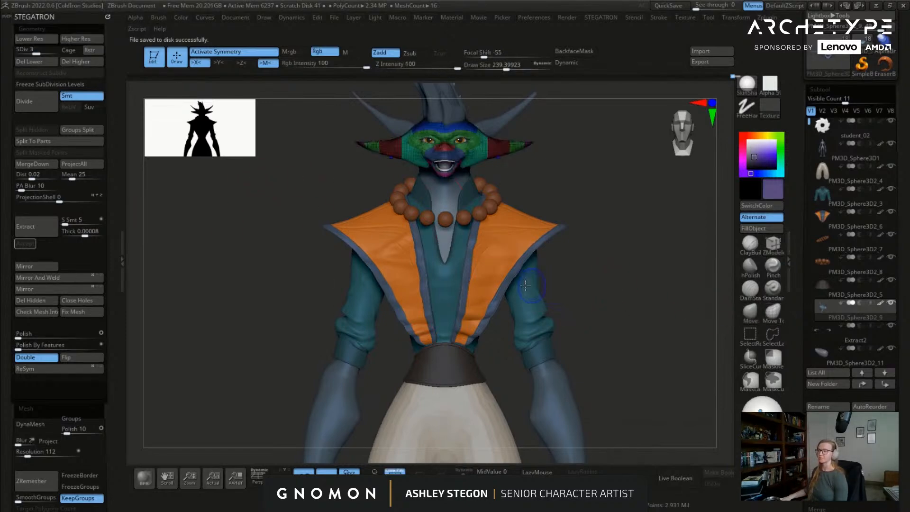
pyautogui.keyDown('alt'); pyautogui.click(510, 257); pyautogui.keyUp('alt')
pyautogui.keyDown('ctrl'); pyautogui.moveTo(545, 236); pyautogui.dragTo(547, 290, button='right'); pyautogui.keyUp('ctrl')
pyautogui.hotkey('shift', 'f')
pyautogui.press('s')
pyautogui.moveTo(620, 288); pyautogui.dragTo(616, 288)
# Step: Lower the vest to subdivision level 1 for editing its outer blue trim
pyautogui.moveTo(535, 287)
pyautogui.mouseDown(button='right')
pyautogui.moveTo(553, 289)
pyautogui.moveTo(575, 320)
pyautogui.mouseUp(button='right')
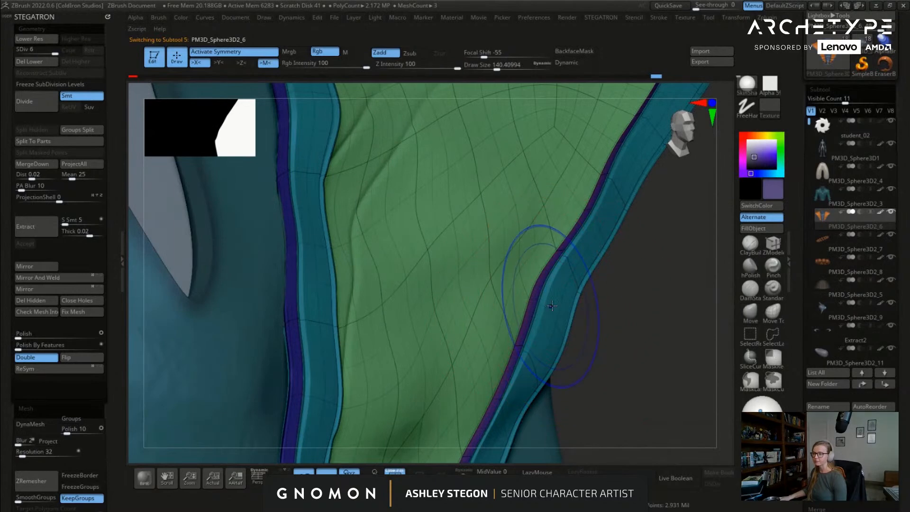
pyautogui.hotkey('shift', 'd')
pyautogui.hotkey('shift', 'd')
pyautogui.hotkey('shift', 'd')
pyautogui.hotkey('shift', 'd')
pyautogui.hotkey('shift', 'd')
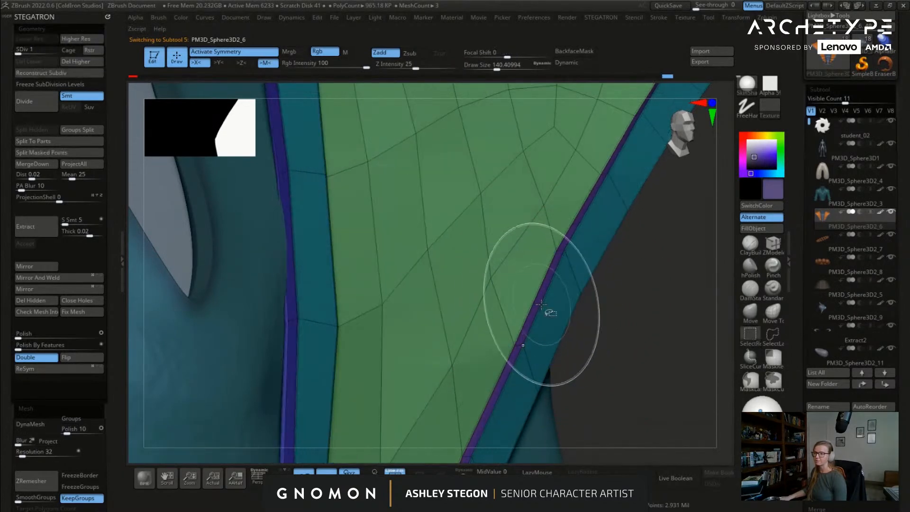
# Step: Pick out the vest's narrow trim polygroup and return the vest to subdivision level 6 with its polygroup wireframe hidden
pyautogui.keyDown('ctrl'); pyautogui.keyDown('shift'); pyautogui.click(528, 341); pyautogui.keyUp('shift'); pyautogui.keyUp('ctrl')
pyautogui.keyDown('ctrl'); pyautogui.moveTo(619, 362); pyautogui.dragTo(617, 227, button='right'); pyautogui.keyUp('ctrl')
pyautogui.press('d')
pyautogui.press('d')
pyautogui.press('d')
pyautogui.press('d')
pyautogui.hotkey('shift', 'f')
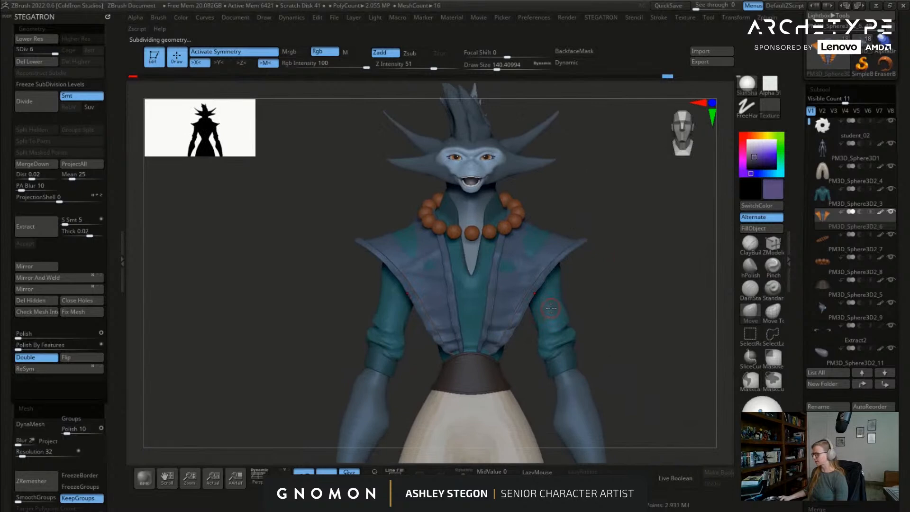
# Step: Fill the vest's trim with dark teal (RGB 44, 66, 69), keeping the panels orange, and clear the mask
pyautogui.press('c')
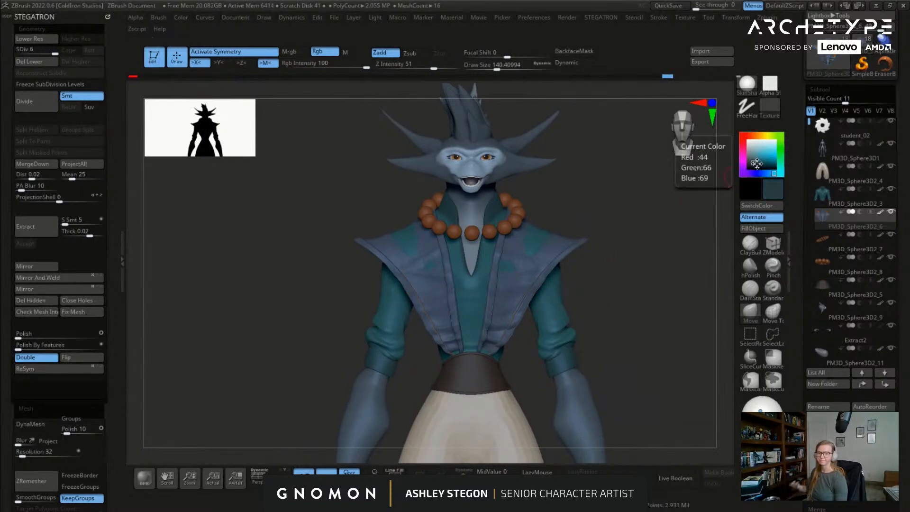
pyautogui.click(759, 229)
pyautogui.keyDown('ctrl'); pyautogui.moveTo(619, 300); pyautogui.dragTo(594, 285); pyautogui.keyUp('ctrl')
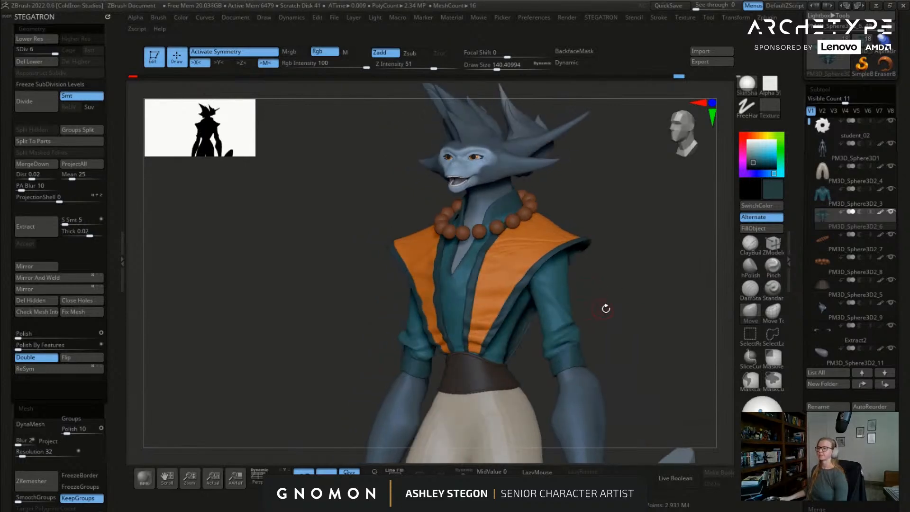
# Step: Adjust the orange vest's shape with the Move brush at a draw size of about 90, then enlarge the brush to about 167
pyautogui.press('s')
pyautogui.moveTo(622, 308); pyautogui.dragTo(616, 303)
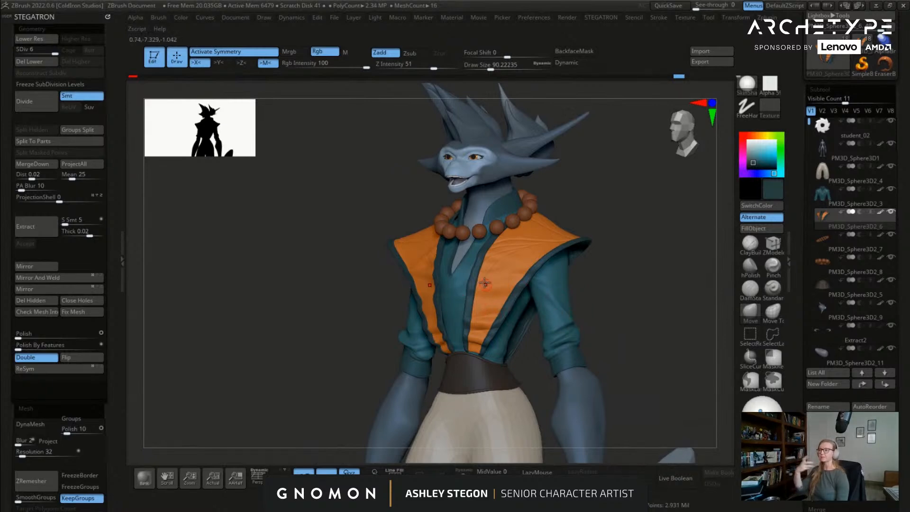
pyautogui.keyDown('shift'); pyautogui.moveTo(334, 179); pyautogui.dragTo(353, 173); pyautogui.keyUp('shift')
pyautogui.press('s')
pyautogui.moveTo(575, 203); pyautogui.dragTo(583, 203)
pyautogui.moveTo(327, 190); pyautogui.dragTo(525, 241)
pyautogui.moveTo(508, 216); pyautogui.dragTo(591, 257)
# Step: Make the subtool PM3D_Sphere3D3 active and delete it from the character
pyautogui.keyDown('alt'); pyautogui.click(591, 256); pyautogui.keyUp('alt')
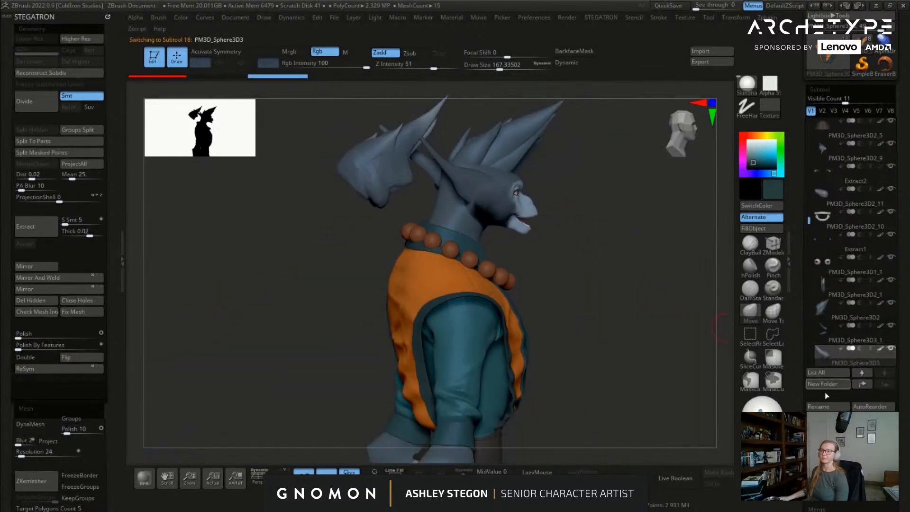
pyautogui.moveTo(800, 426); pyautogui.dragTo(799, 373)
pyautogui.click(827, 422)
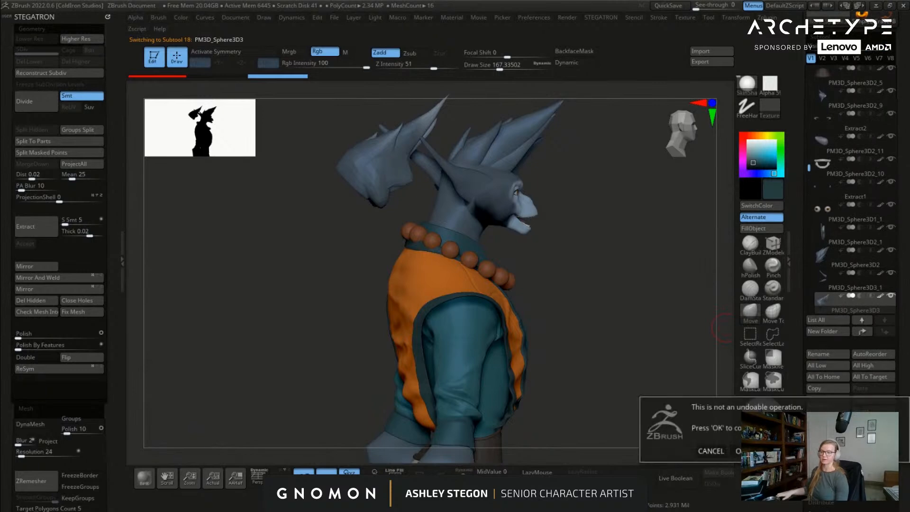
pyautogui.click(738, 451)
# Step: Make the tongue subtool PM3D_Sphere3D2_11 active and fill it with a deeper purple
pyautogui.moveTo(548, 264)
pyautogui.mouseDown()
pyautogui.moveTo(513, 234)
pyautogui.moveTo(569, 207)
pyautogui.moveTo(474, 204)
pyautogui.moveTo(427, 246)
pyautogui.moveTo(398, 254)
pyautogui.mouseUp()
pyautogui.press('s')
pyautogui.moveTo(398, 255)
pyautogui.keyDown('alt'); pyautogui.mouseDown()
pyautogui.moveTo(456, 248)
pyautogui.moveTo(450, 263)
pyautogui.mouseUp(); pyautogui.keyUp('alt')
pyautogui.keyDown('alt'); pyautogui.click(456, 255); pyautogui.keyUp('alt')
pyautogui.press('c')
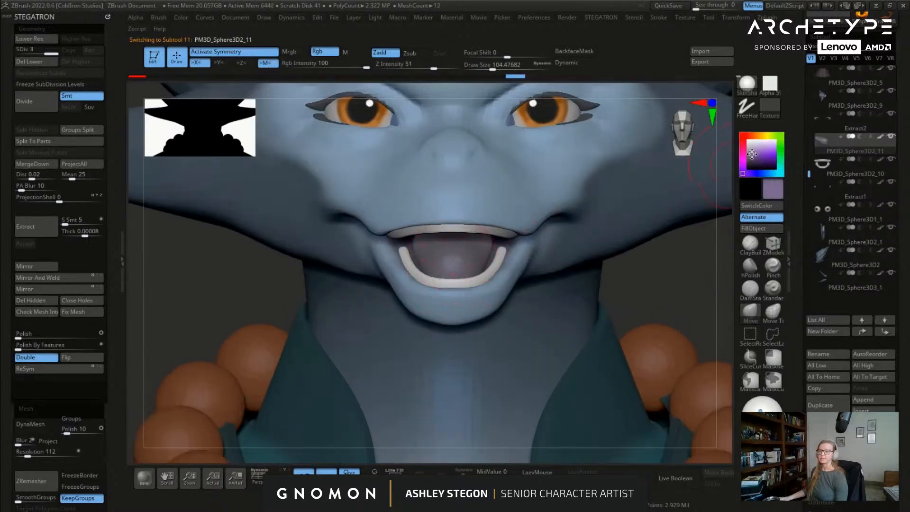
pyautogui.click(760, 229)
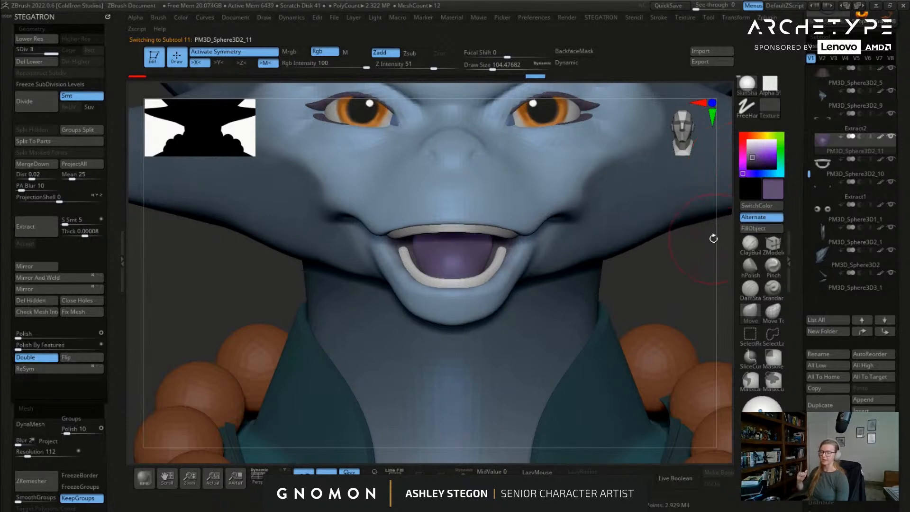
# Step: Make the head active and paint a symmetrical mask of two arched eyebrows at a draw size of about 49
pyautogui.moveTo(466, 290); pyautogui.dragTo(637, 239)
pyautogui.press('f')
pyautogui.moveTo(522, 174)
pyautogui.mouseDown()
pyautogui.moveTo(539, 167)
pyautogui.moveTo(544, 176)
pyautogui.moveTo(510, 200)
pyautogui.mouseUp()
pyautogui.keyDown('alt'); pyautogui.click(511, 196); pyautogui.keyUp('alt')
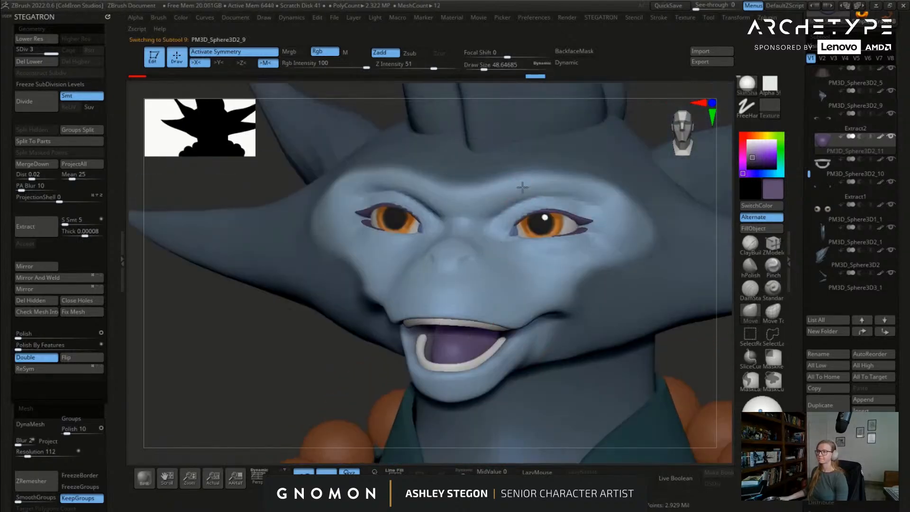
pyautogui.moveTo(510, 199); pyautogui.dragTo(497, 205, button='right')
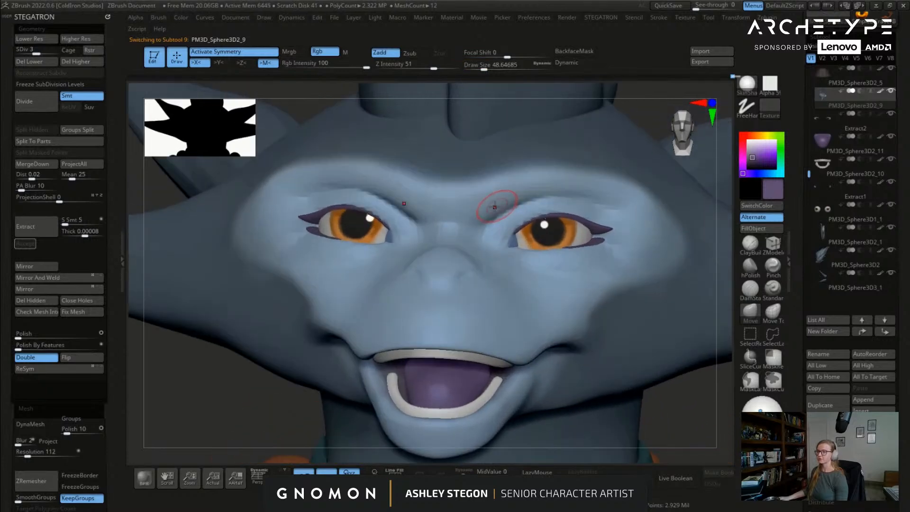
pyautogui.press('shift')
pyautogui.moveTo(550, 178)
pyautogui.keyDown('ctrl'); pyautogui.mouseDown()
pyautogui.moveTo(640, 191)
pyautogui.moveTo(656, 208)
pyautogui.moveTo(626, 200)
pyautogui.mouseUp(); pyautogui.keyUp('ctrl')
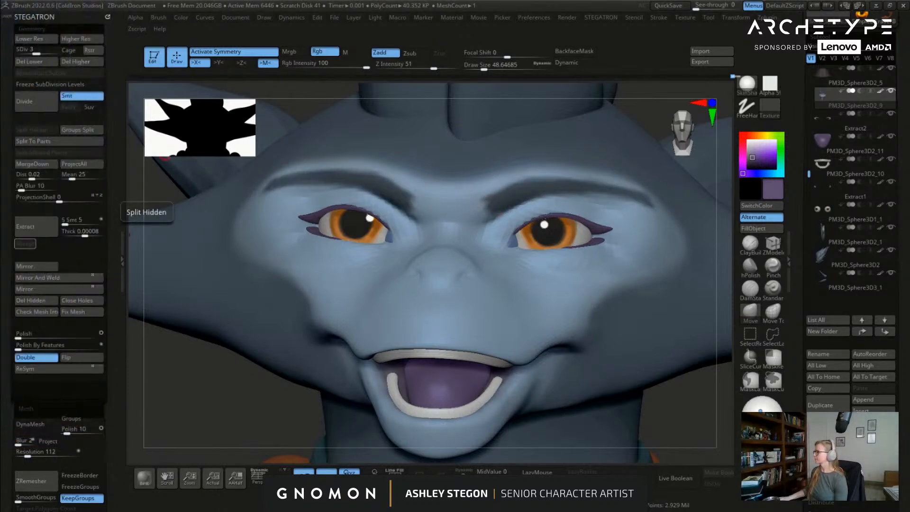
pyautogui.keyDown('ctrl'); pyautogui.moveTo(529, 218); pyautogui.dragTo(556, 285, button='right'); pyautogui.keyUp('ctrl')
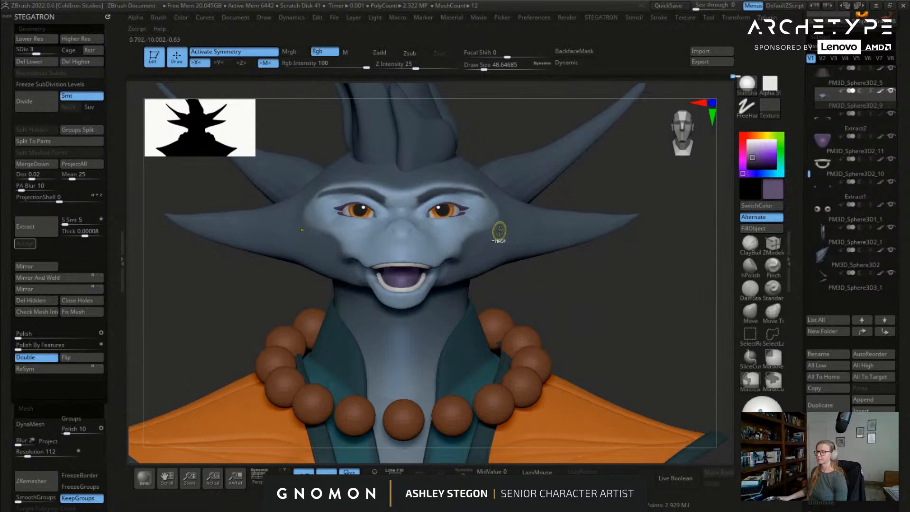
# Step: Extract the masked eyebrows as a new subtool with S Smt 5 and thickness 0.00008, and clear the mask
pyautogui.moveTo(480, 227); pyautogui.dragTo(397, 225, button='right')
pyautogui.moveTo(797, 375); pyautogui.dragTo(809, 297)
pyautogui.click(826, 182)
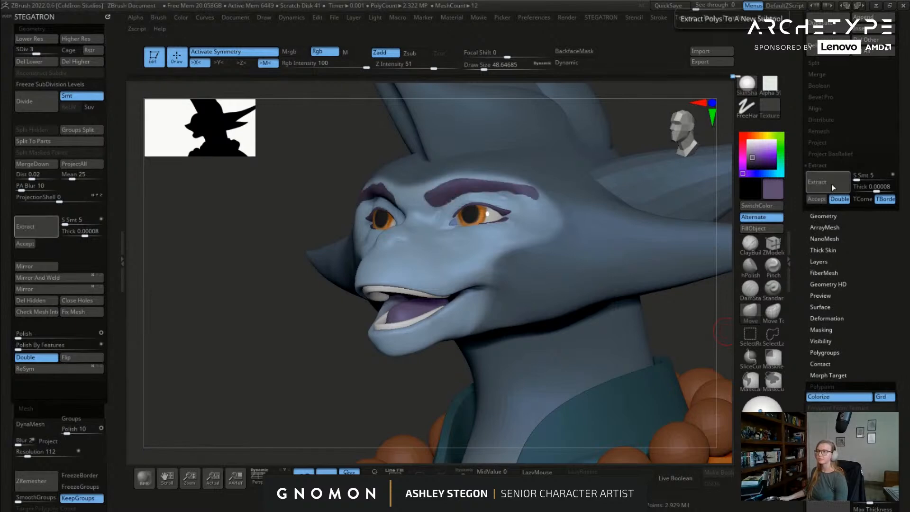
pyautogui.click(816, 199)
pyautogui.keyDown('ctrl'); pyautogui.moveTo(256, 334); pyautogui.dragTo(280, 349); pyautogui.keyUp('ctrl')
# Step: Fill the extracted eyebrows with a dark slate blue
pyautogui.moveTo(453, 284); pyautogui.dragTo(549, 234, button='right')
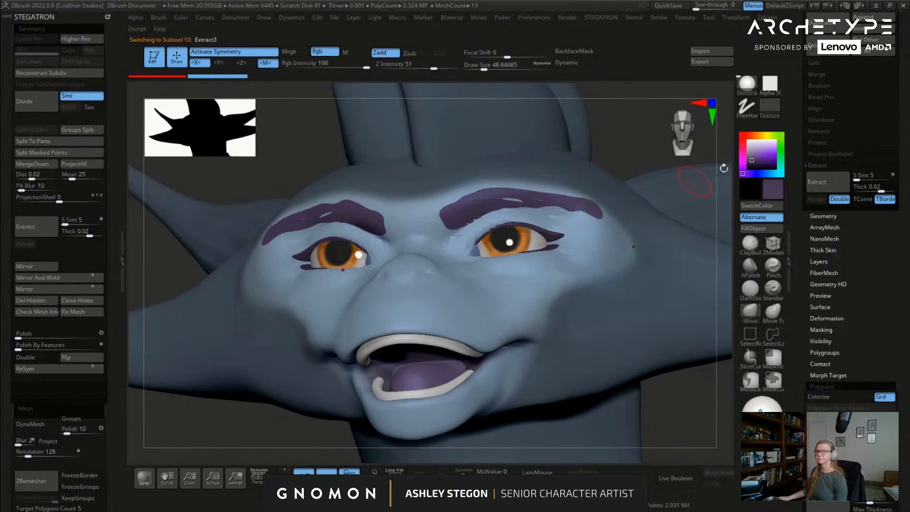
pyautogui.click(749, 163)
pyautogui.click(754, 240)
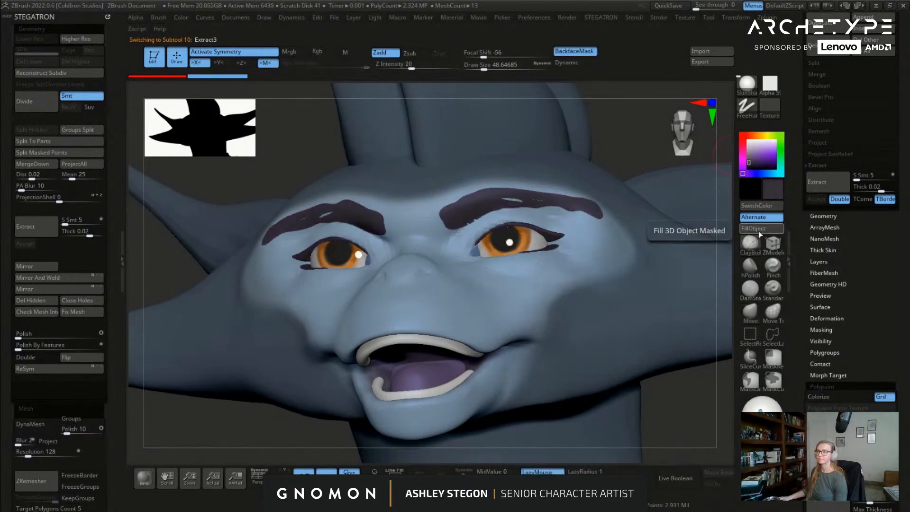
pyautogui.click(760, 230)
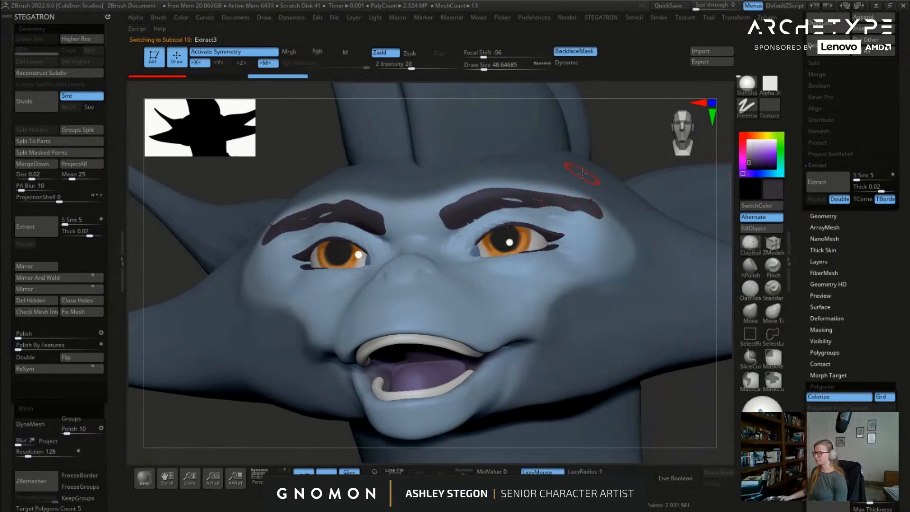
pyautogui.click(761, 174)
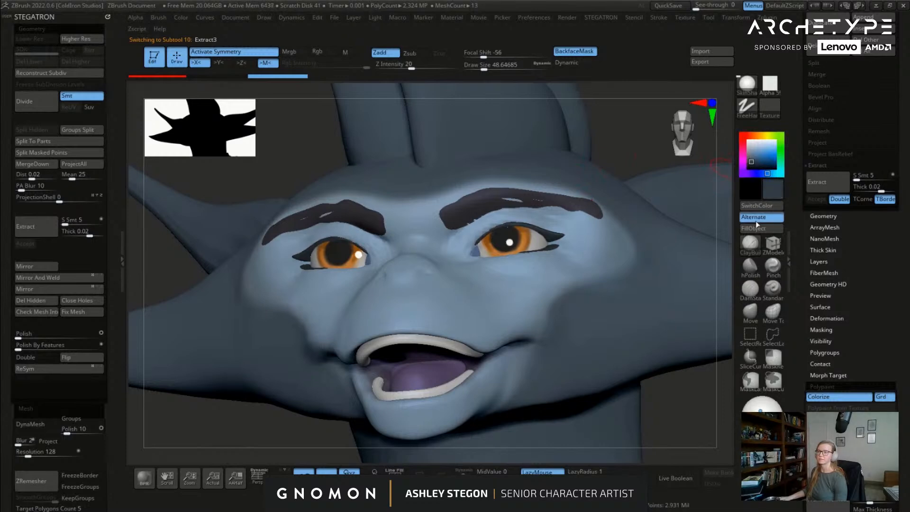
# Step: Smooth the extracted eyebrows and start shaping their inner ends with the Move brush at a draw size of about 163
pyautogui.moveTo(593, 239); pyautogui.dragTo(564, 236, button='right')
pyautogui.moveTo(485, 209)
pyautogui.keyDown('shift'); pyautogui.mouseDown()
pyautogui.moveTo(567, 203)
pyautogui.moveTo(603, 211)
pyautogui.mouseUp(); pyautogui.keyUp('shift')
pyautogui.click(750, 313)
pyautogui.moveTo(511, 228); pyautogui.dragTo(488, 221, button='right')
pyautogui.press('s')
pyautogui.moveTo(488, 222); pyautogui.dragTo(473, 215)
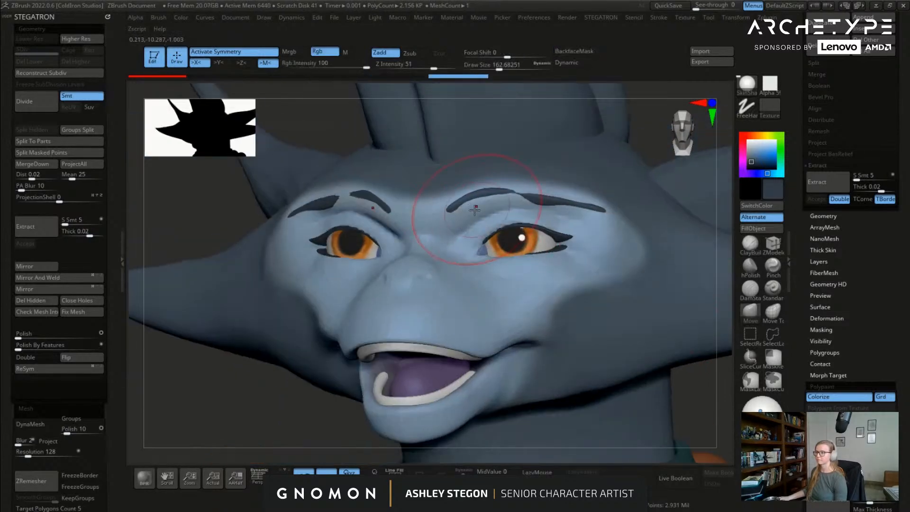
# Step: Pull the middle and outer parts of the eyebrows clear of the brow, and smooth their tips at a draw size of about 108
pyautogui.moveTo(477, 209); pyautogui.dragTo(445, 211, button='right')
pyautogui.moveTo(480, 205); pyautogui.dragTo(486, 211)
pyautogui.moveTo(524, 199); pyautogui.dragTo(569, 206)
pyautogui.moveTo(572, 215)
pyautogui.mouseDown(button='right')
pyautogui.moveTo(582, 214)
pyautogui.moveTo(476, 208)
pyautogui.moveTo(523, 183)
pyautogui.mouseUp(button='right')
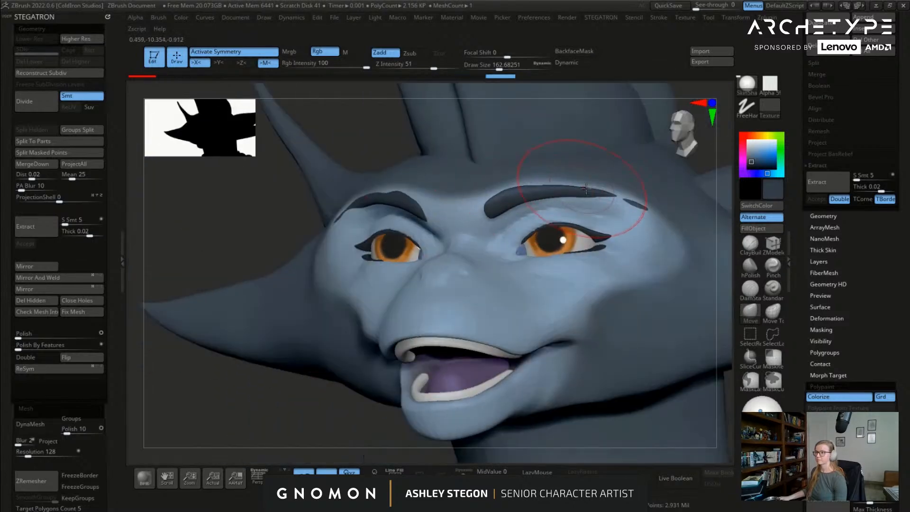
pyautogui.press('[')
pyautogui.keyDown('shift'); pyautogui.moveTo(640, 212); pyautogui.dragTo(630, 214, button='right'); pyautogui.keyUp('shift')
pyautogui.keyDown('shift'); pyautogui.moveTo(626, 203); pyautogui.dragTo(647, 218); pyautogui.keyUp('shift')
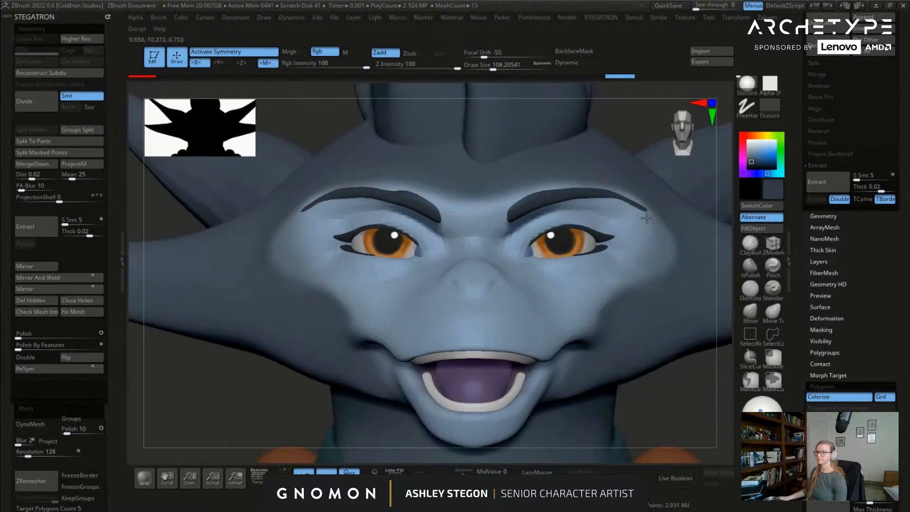
# Step: Smooth the eyebrows along their arch and adjust their tapered outer ends with the Move brush
pyautogui.moveTo(535, 195); pyautogui.dragTo(527, 202, button='right')
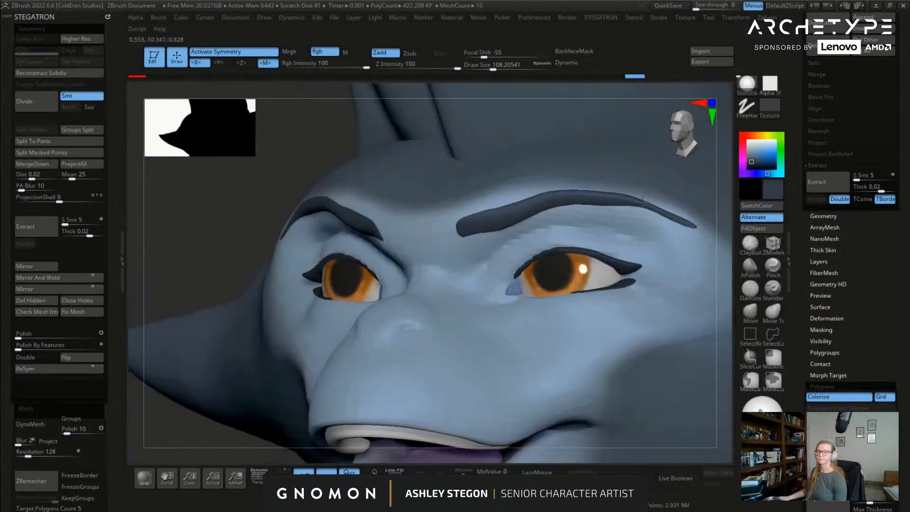
pyautogui.keyDown('shift'); pyautogui.moveTo(643, 203); pyautogui.dragTo(563, 199); pyautogui.keyUp('shift')
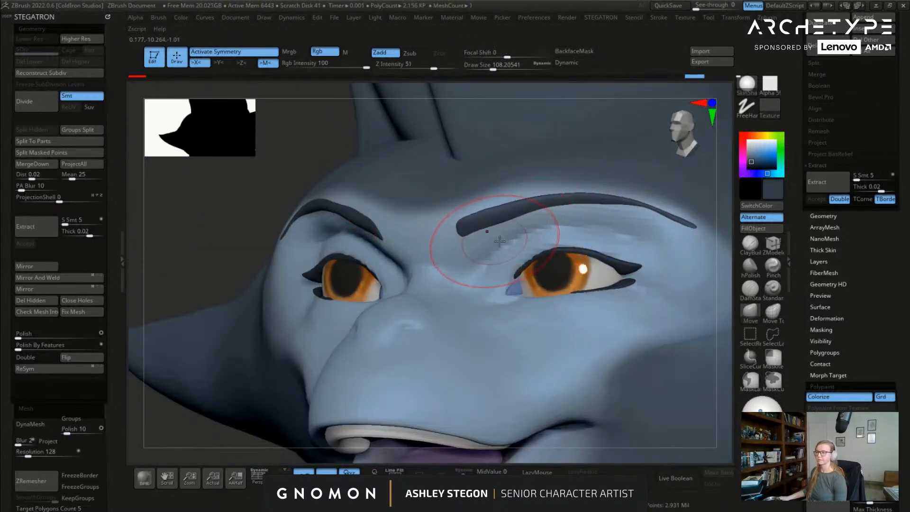
pyautogui.moveTo(626, 220)
pyautogui.mouseDown()
pyautogui.moveTo(655, 232)
pyautogui.moveTo(672, 222)
pyautogui.mouseUp()
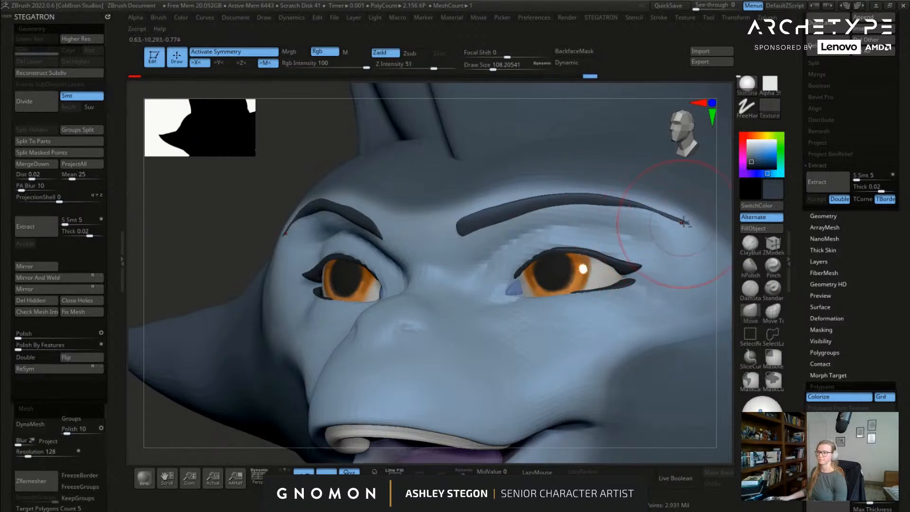
pyautogui.moveTo(615, 197); pyautogui.dragTo(698, 222, button='right')
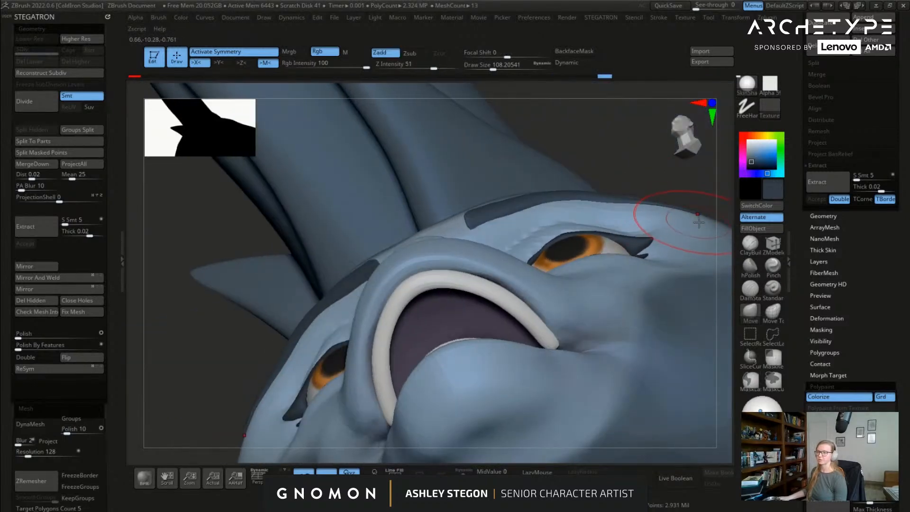
# Step: Build up the eyebrows with a sculpting brush at Z Intensity 10 and smooth their surface
pyautogui.press('b')
pyautogui.click(622, 226)
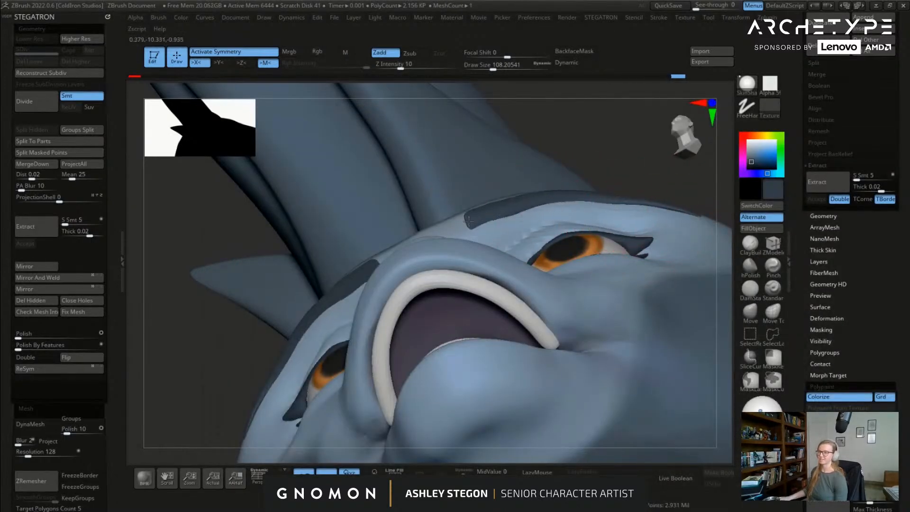
pyautogui.moveTo(604, 207); pyautogui.dragTo(507, 237, button='right')
pyautogui.keyDown('shift'); pyautogui.moveTo(497, 241); pyautogui.dragTo(625, 205); pyautogui.keyUp('shift')
pyautogui.moveTo(692, 210)
pyautogui.mouseDown(button='right')
pyautogui.moveTo(637, 201)
pyautogui.moveTo(699, 216)
pyautogui.mouseUp(button='right')
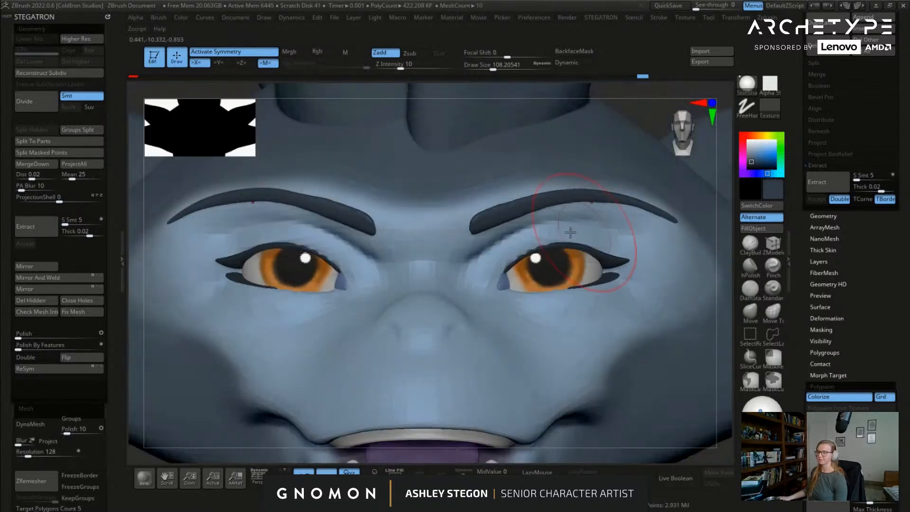
# Step: Refine the overall curve of the eyebrows from several angles with the Move brush at a draw size of about 128
pyautogui.keyDown('ctrl'); pyautogui.moveTo(563, 206); pyautogui.dragTo(502, 246, button='right'); pyautogui.keyUp('ctrl')
pyautogui.moveTo(644, 251)
pyautogui.keyDown('ctrl'); pyautogui.mouseDown(button='right')
pyautogui.moveTo(727, 305)
pyautogui.moveTo(456, 213)
pyautogui.moveTo(454, 198)
pyautogui.mouseUp(button='right'); pyautogui.keyUp('ctrl')
pyautogui.press('s')
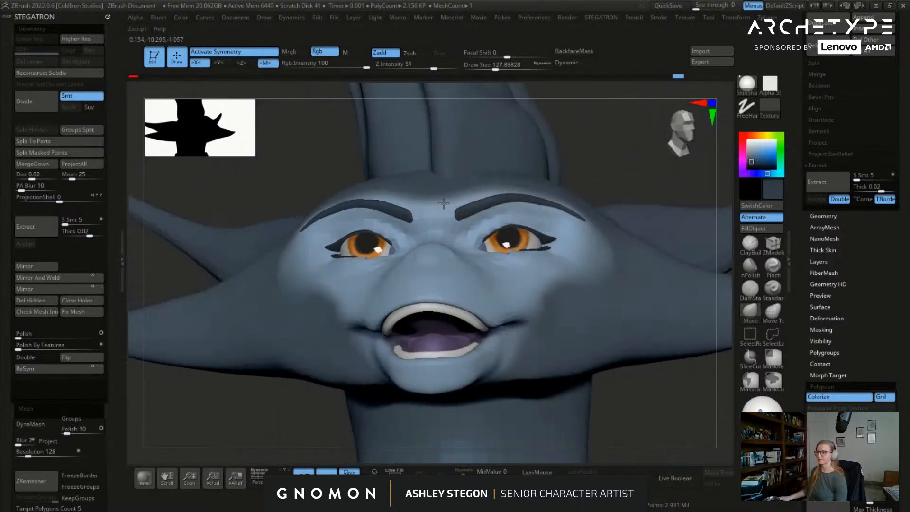
pyautogui.moveTo(514, 210); pyautogui.dragTo(574, 205, button='right')
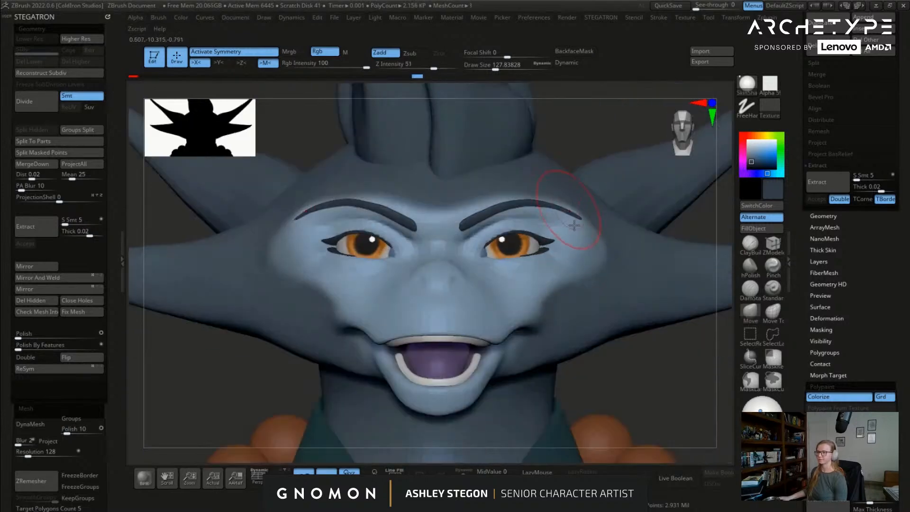
# Step: Make the head active, show its polygroup wireframe, and lower it to subdivision level 1 with the Move brush at size about 140
pyautogui.keyDown('alt'); pyautogui.click(574, 224); pyautogui.keyUp('alt')
pyautogui.moveTo(588, 261)
pyautogui.mouseDown(button='right')
pyautogui.moveTo(578, 266)
pyautogui.moveTo(536, 223)
pyautogui.moveTo(536, 246)
pyautogui.mouseUp(button='right')
pyautogui.moveTo(407, 182); pyautogui.dragTo(447, 215, button='right')
pyautogui.press('s')
pyautogui.moveTo(447, 215); pyautogui.dragTo(436, 215)
pyautogui.click(753, 288)
pyautogui.hotkey('shift', 'f')
pyautogui.moveTo(543, 216)
pyautogui.mouseDown(button='right')
pyautogui.moveTo(427, 200)
pyautogui.moveTo(498, 204)
pyautogui.mouseUp(button='right')
pyautogui.hotkey('shift', 'd')
pyautogui.hotkey('shift', 'd')
pyautogui.hotkey('shift', 'd')
pyautogui.hotkey('shift', 'd')
pyautogui.click(750, 310)
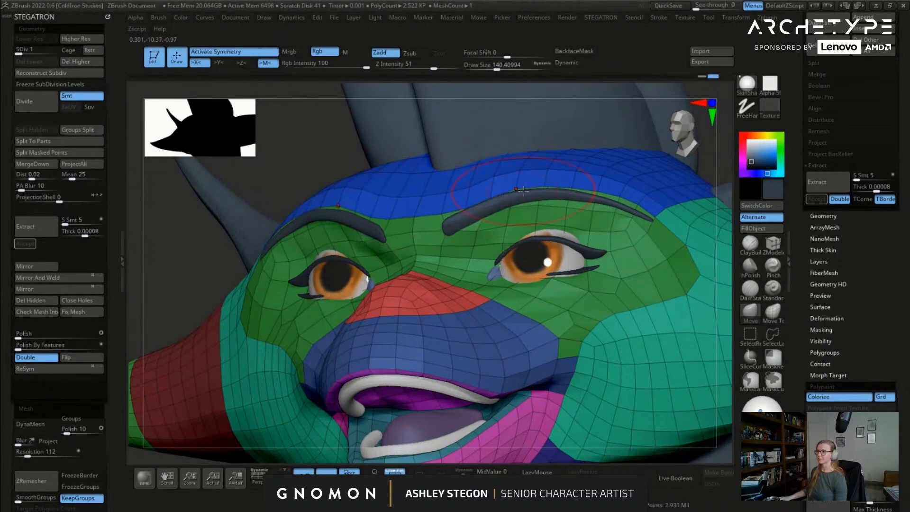
# Step: Reshape the brow and temple area of the head around the eyebrows with the Move brush at a draw size of 112
pyautogui.moveTo(581, 191)
pyautogui.mouseDown(button='right')
pyautogui.moveTo(611, 191)
pyautogui.moveTo(487, 223)
pyautogui.mouseUp(button='right')
pyautogui.press('s')
pyautogui.press('s')
pyautogui.moveTo(487, 222); pyautogui.dragTo(486, 221)
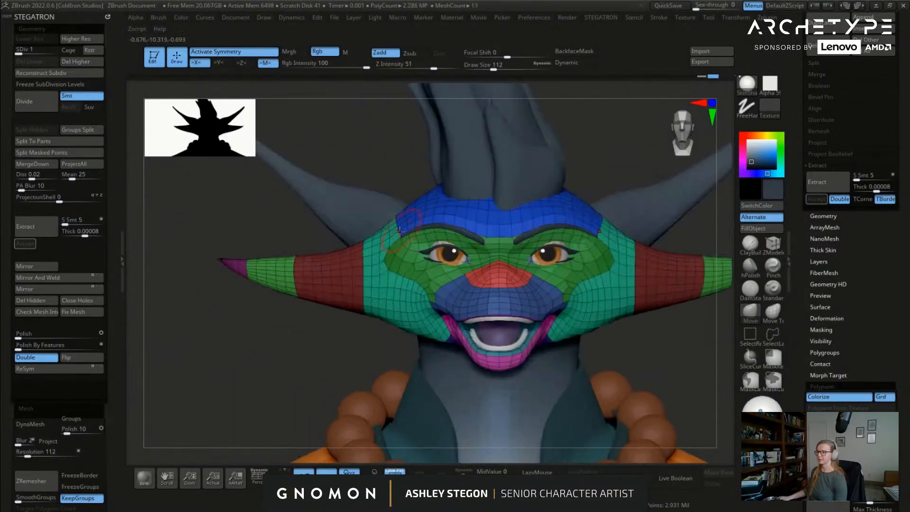
pyautogui.moveTo(402, 246); pyautogui.dragTo(381, 237, button='right')
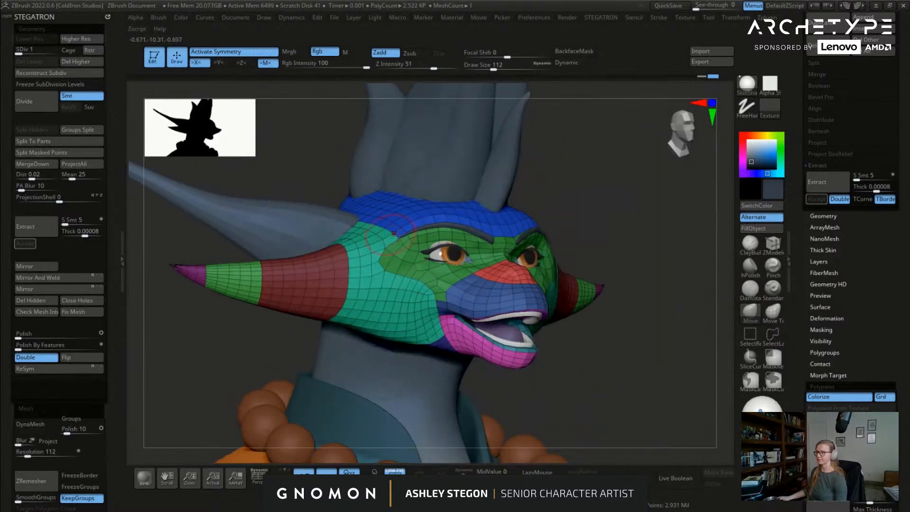
# Step: Return the head to subdivision level 5
pyautogui.press('d')
pyautogui.press('d')
pyautogui.press('d')
pyautogui.press('d')
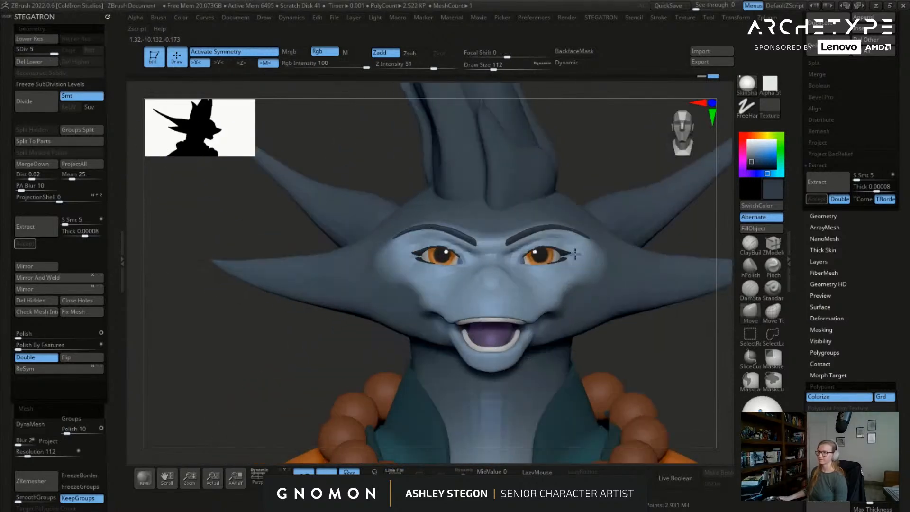
pyautogui.keyDown('alt'); pyautogui.moveTo(634, 294); pyautogui.dragTo(561, 266, button='right'); pyautogui.keyUp('alt')
# Step: Show the head's polygroup wireframe and isolate the eye, nose, muzzle and mouth polygroups, hiding the forehead and cheeks
pyautogui.hotkey('shift', 'f')
pyautogui.press('f')
pyautogui.hotkey('shift', 'f')
pyautogui.hotkey('shift', 'f')
pyautogui.hotkey('shift', 'f')
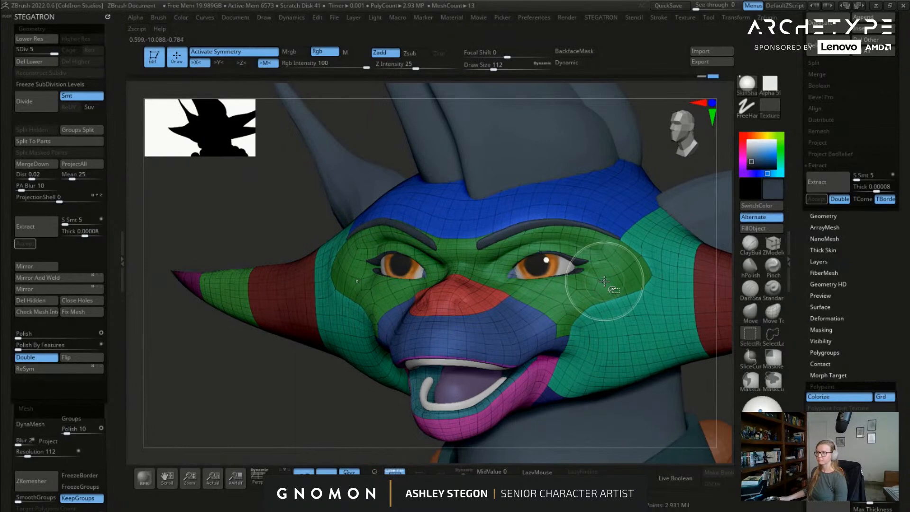
pyautogui.keyDown('ctrl'); pyautogui.keyDown('shift'); pyautogui.click(604, 281); pyautogui.keyUp('shift'); pyautogui.keyUp('ctrl')
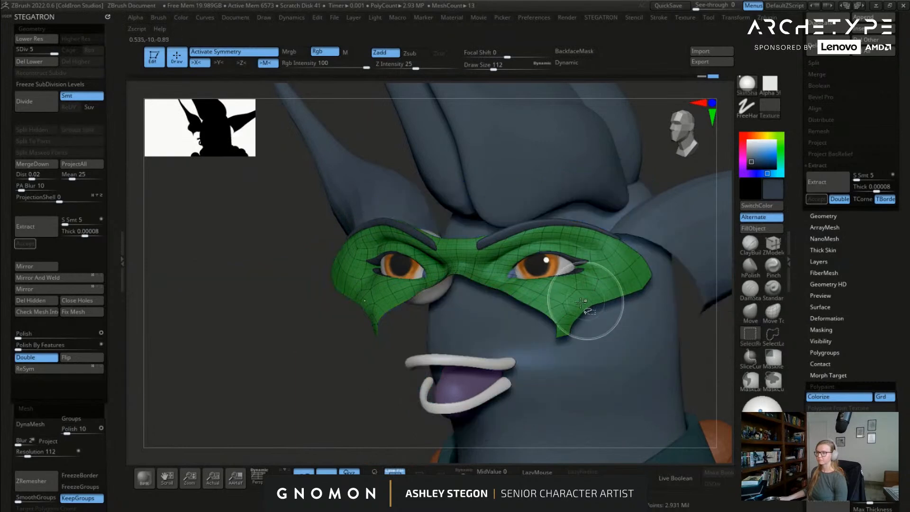
pyautogui.keyDown('ctrl'); pyautogui.keyDown('shift'); pyautogui.click(285, 365); pyautogui.keyUp('shift'); pyautogui.keyUp('ctrl')
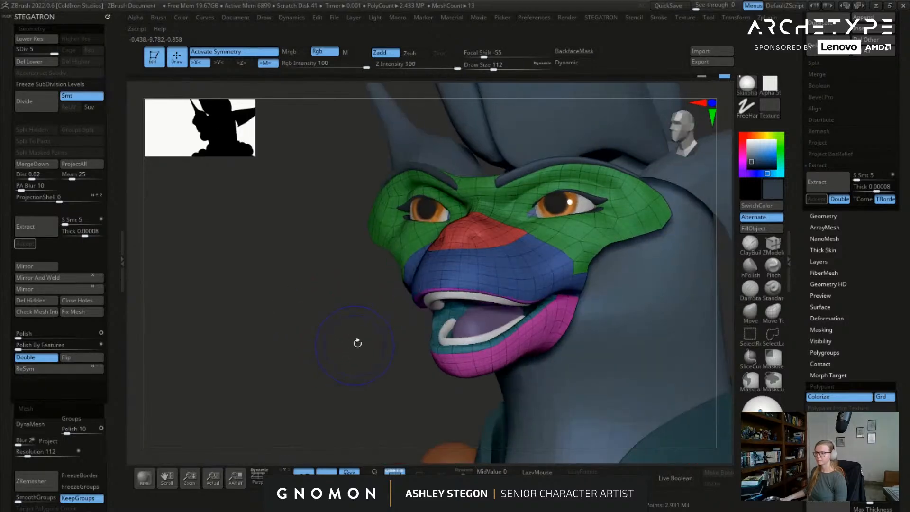
# Step: Hide the polygroup wireframe and show the whole head again
pyautogui.hotkey('shift', 'f')
pyautogui.moveTo(415, 303); pyautogui.dragTo(497, 278)
pyautogui.keyDown('ctrl'); pyautogui.click(661, 322); pyautogui.keyUp('ctrl')
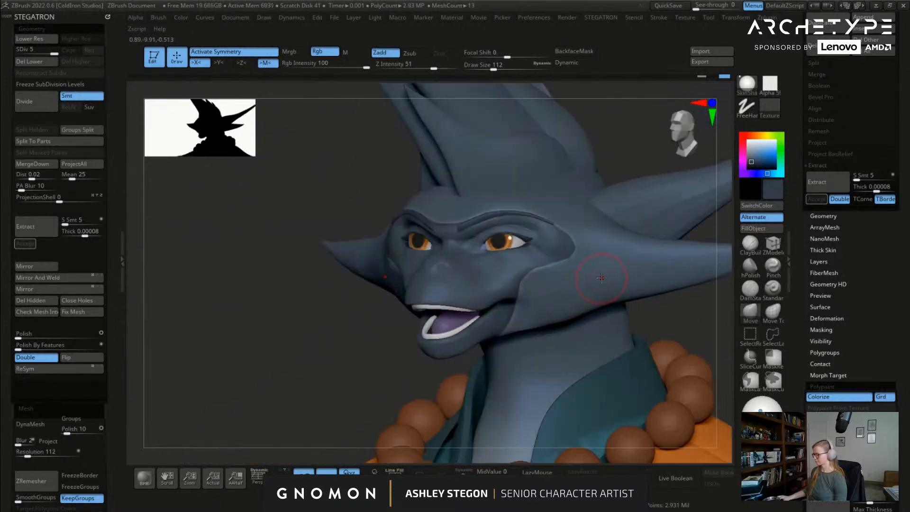
# Step: Paint the eye, nose, muzzle and mouth area light blue with the Paint brush at a draw size of about 256 to 311
pyautogui.press('b')
pyautogui.press('p')
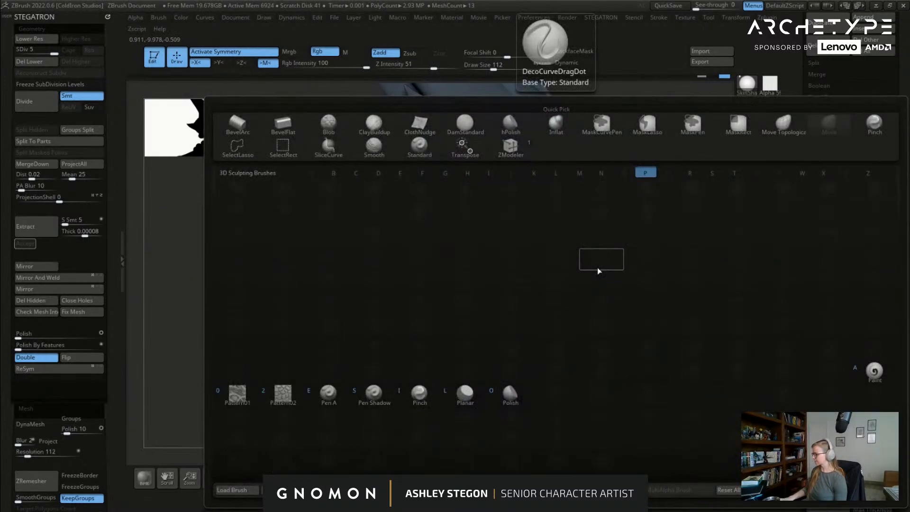
pyautogui.press('a')
pyautogui.press('s')
pyautogui.moveTo(575, 270); pyautogui.dragTo(589, 271)
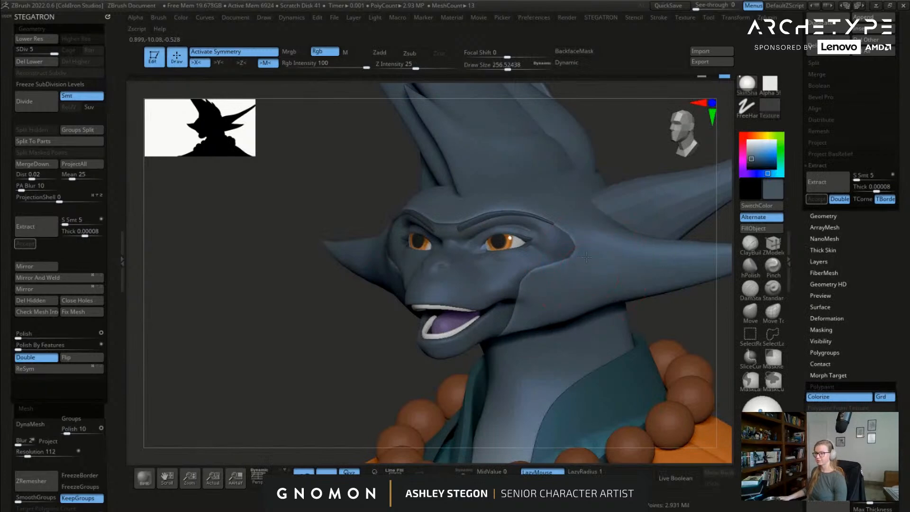
pyautogui.moveTo(507, 294)
pyautogui.mouseDown()
pyautogui.moveTo(487, 285)
pyautogui.moveTo(535, 273)
pyautogui.mouseUp()
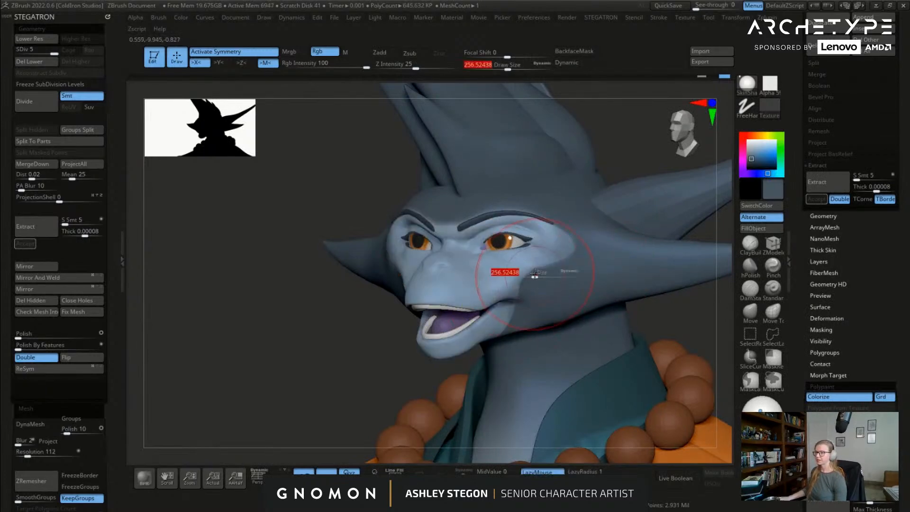
pyautogui.moveTo(495, 222); pyautogui.dragTo(459, 216, button='right')
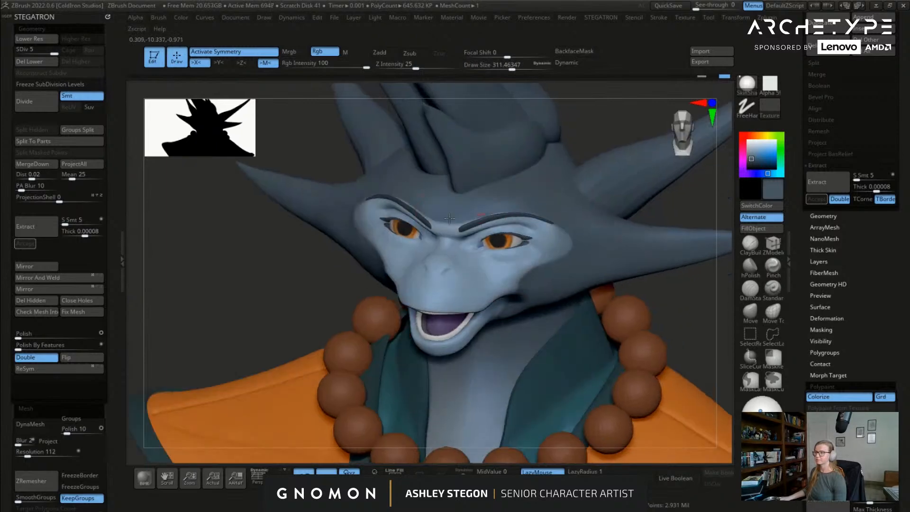
pyautogui.moveTo(530, 212); pyautogui.dragTo(355, 231, button='right')
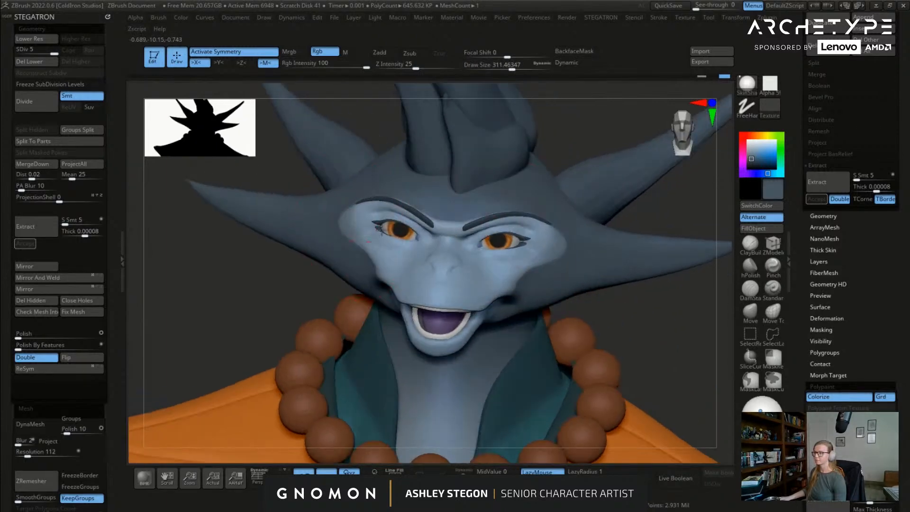
# Step: Sample the face's light blue and touch up the masked face area around the eyes and temples with the Paint brush at about size 124
pyautogui.keyDown('ctrl'); pyautogui.click(272, 299); pyautogui.keyUp('ctrl')
pyautogui.press('c')
pyautogui.moveTo(474, 278)
pyautogui.mouseDown()
pyautogui.moveTo(560, 246)
pyautogui.moveTo(550, 247)
pyautogui.mouseUp()
pyautogui.press('s')
pyautogui.click(509, 273)
pyautogui.press('s')
pyautogui.moveTo(447, 235); pyautogui.dragTo(389, 210, button='right')
pyautogui.moveTo(402, 260)
pyautogui.mouseDown(button='right')
pyautogui.moveTo(343, 237)
pyautogui.moveTo(397, 278)
pyautogui.moveTo(417, 275)
pyautogui.mouseUp(button='right')
pyautogui.press('s')
pyautogui.moveTo(345, 260); pyautogui.dragTo(335, 261)
pyautogui.moveTo(364, 212); pyautogui.dragTo(374, 180, button='right')
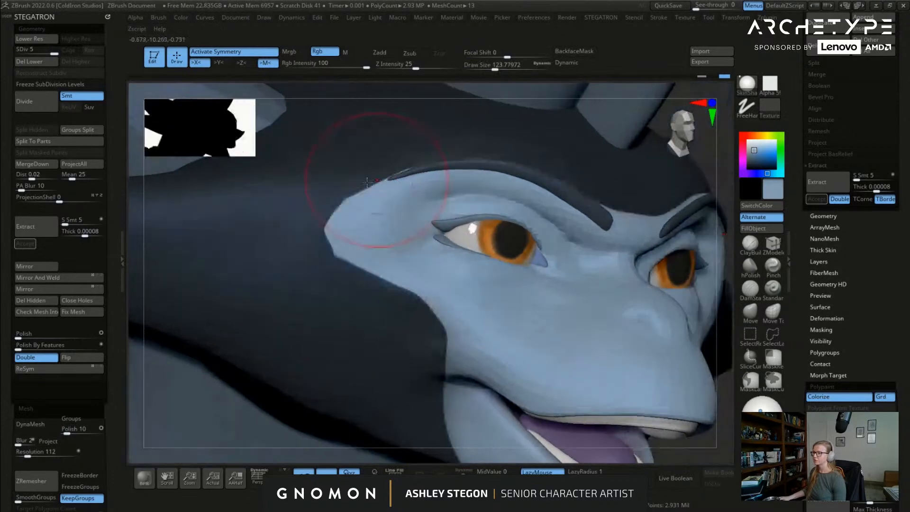
pyautogui.moveTo(360, 227); pyautogui.dragTo(308, 189, button='right')
pyautogui.keyDown('ctrl'); pyautogui.moveTo(585, 340); pyautogui.dragTo(620, 352); pyautogui.keyUp('ctrl')
pyautogui.moveTo(621, 351); pyautogui.dragTo(636, 358, button='right')
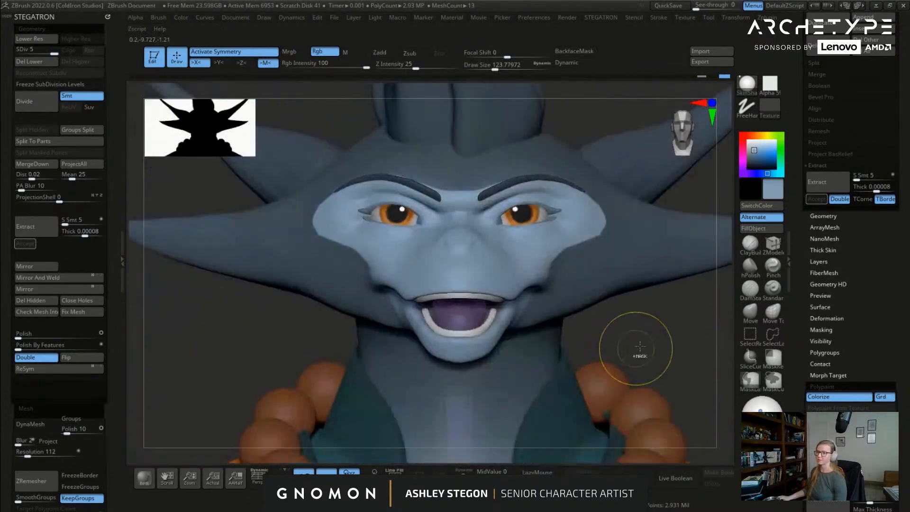
# Step: Reshape the outline of the light face area at subdivision level 4 with the Move brush at about size 163, and return to level 5
pyautogui.click(752, 316)
pyautogui.moveTo(573, 243)
pyautogui.keyDown('alt'); pyautogui.mouseDown(button='right')
pyautogui.moveTo(553, 262)
pyautogui.moveTo(559, 251)
pyautogui.mouseUp(button='right'); pyautogui.keyUp('alt')
pyautogui.hotkey('shift', 'd')
pyautogui.press('s')
pyautogui.moveTo(552, 251); pyautogui.dragTo(557, 251)
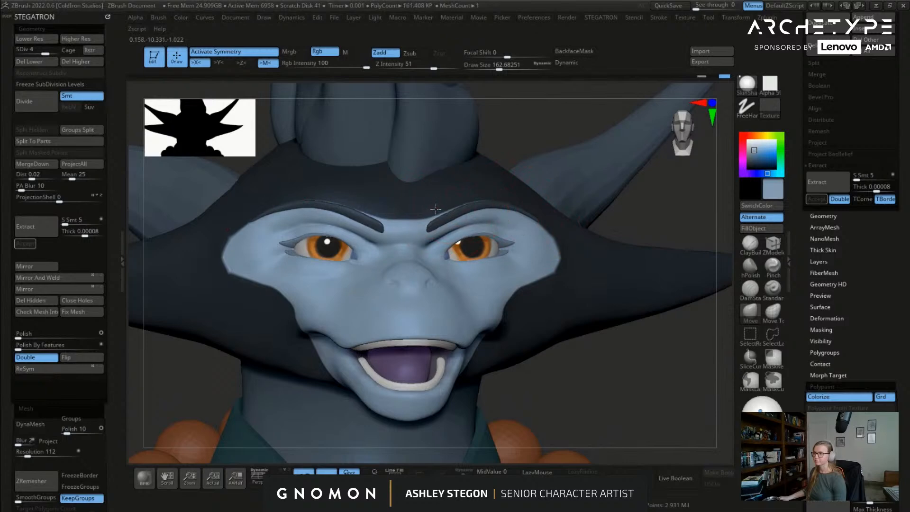
pyautogui.moveTo(439, 206); pyautogui.dragTo(470, 280, button='right')
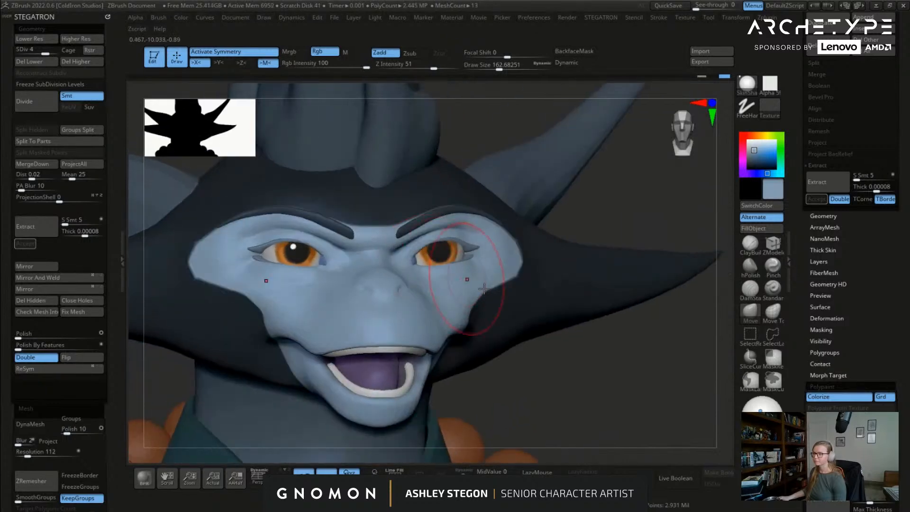
pyautogui.moveTo(493, 310); pyautogui.dragTo(477, 324, button='right')
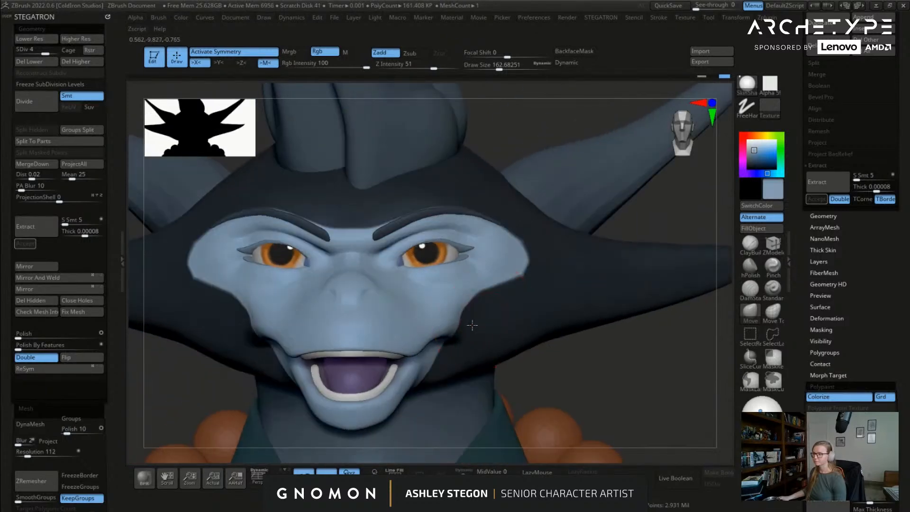
pyautogui.moveTo(545, 329); pyautogui.dragTo(518, 275, button='right')
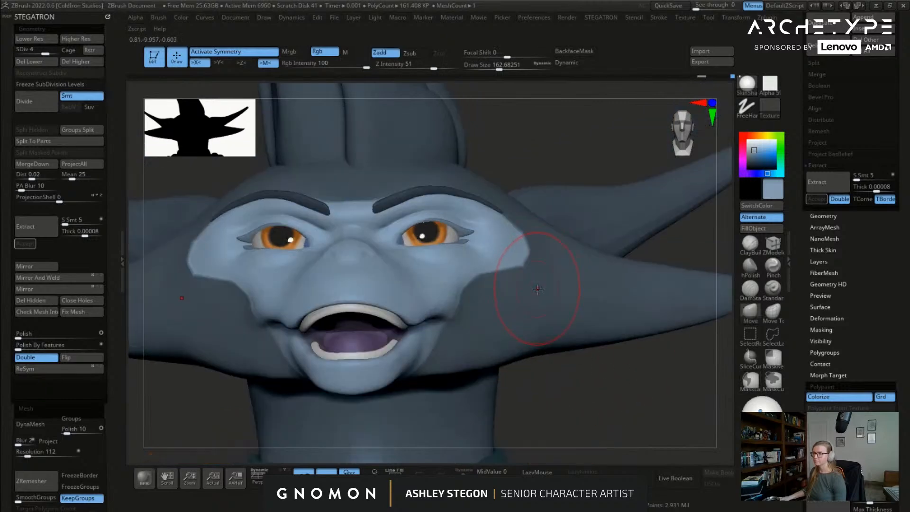
pyautogui.press('d')
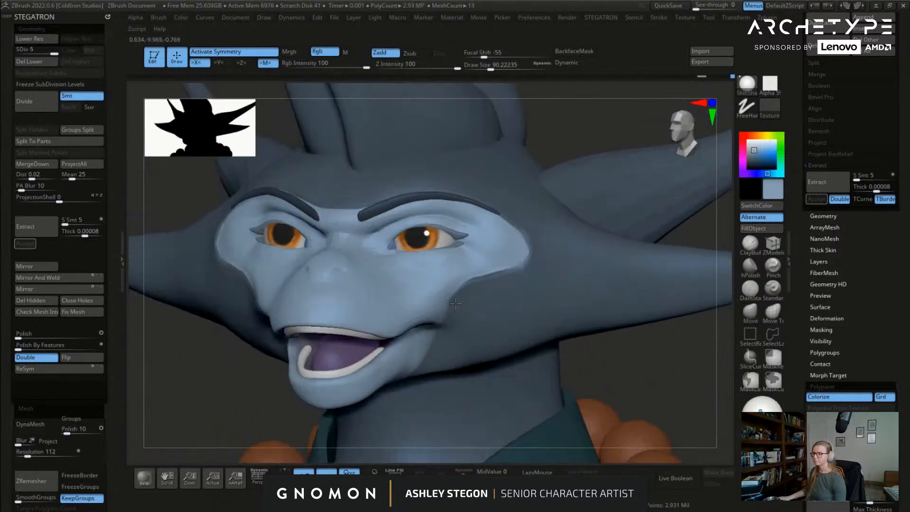
# Step: Turn off Rgb for the Smooth brush and smooth the face area's border at the temple at a draw size of about 90
pyautogui.moveTo(511, 281); pyautogui.dragTo(531, 259, button='right')
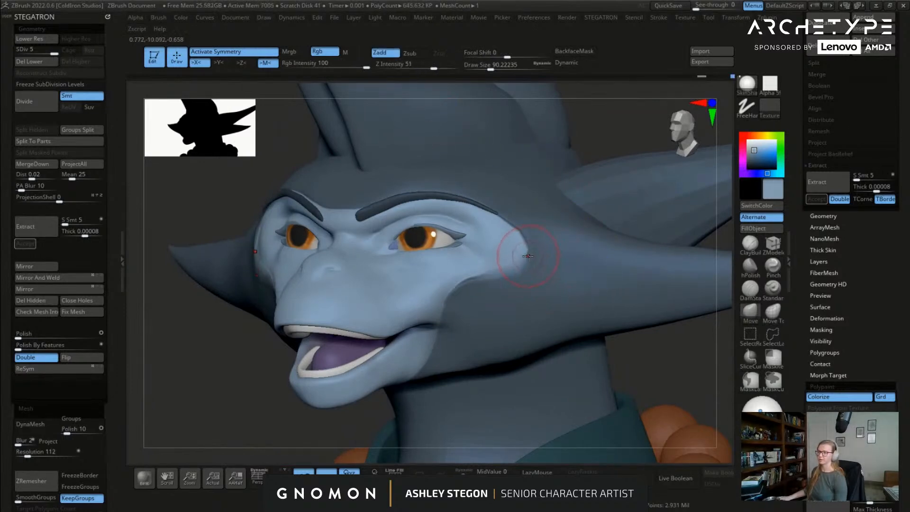
pyautogui.moveTo(482, 271)
pyautogui.keyDown('shift'); pyautogui.mouseDown()
pyautogui.moveTo(476, 249)
pyautogui.moveTo(516, 232)
pyautogui.moveTo(550, 265)
pyautogui.moveTo(535, 268)
pyautogui.mouseUp(); pyautogui.keyUp('shift')
pyautogui.click(334, 53)
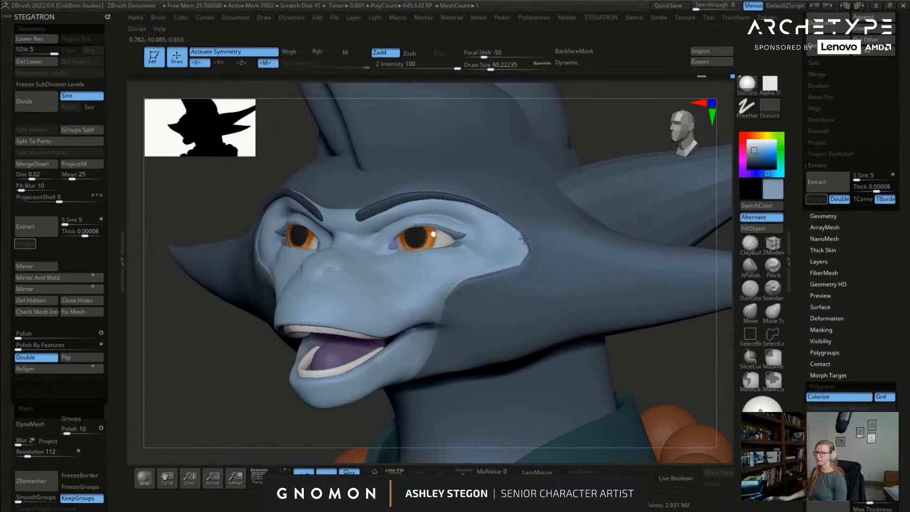
pyautogui.moveTo(488, 272)
pyautogui.keyDown('shift'); pyautogui.mouseDown(button='right')
pyautogui.moveTo(521, 275)
pyautogui.moveTo(434, 351)
pyautogui.mouseUp(button='right'); pyautogui.keyUp('shift')
pyautogui.moveTo(474, 304); pyautogui.dragTo(185, 284, button='right')
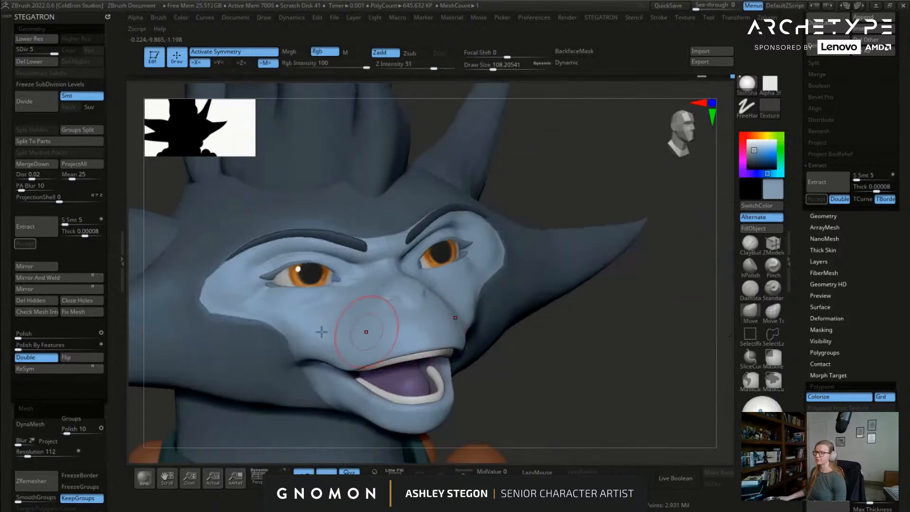
pyautogui.moveTo(512, 262)
pyautogui.mouseDown(button='right')
pyautogui.moveTo(564, 311)
pyautogui.moveTo(655, 280)
pyautogui.moveTo(560, 276)
pyautogui.moveTo(587, 272)
pyautogui.moveTo(711, 289)
pyautogui.moveTo(444, 253)
pyautogui.mouseUp(button='right')
# Step: Carve a crease from the jaw along the underside of the cheek spike with the DamStandard brush at a draw size of about 108
pyautogui.click(750, 290)
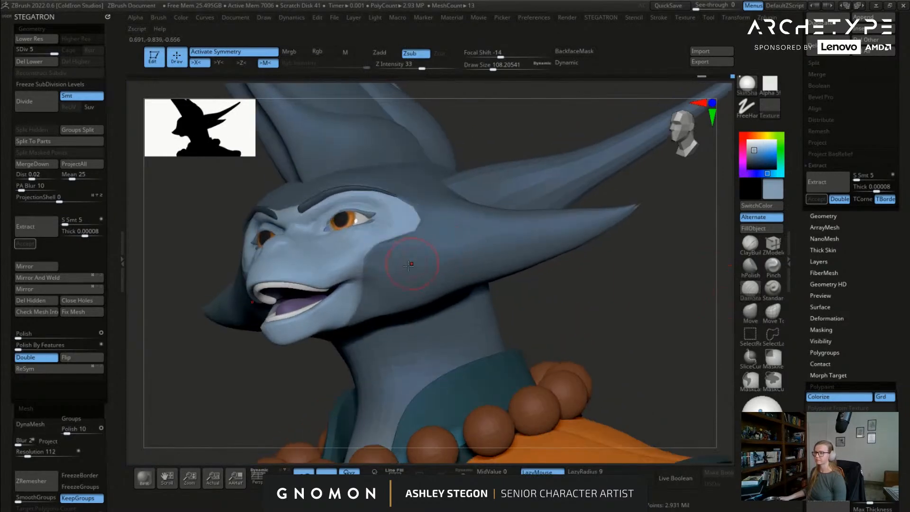
pyautogui.moveTo(476, 270); pyautogui.dragTo(440, 265, button='right')
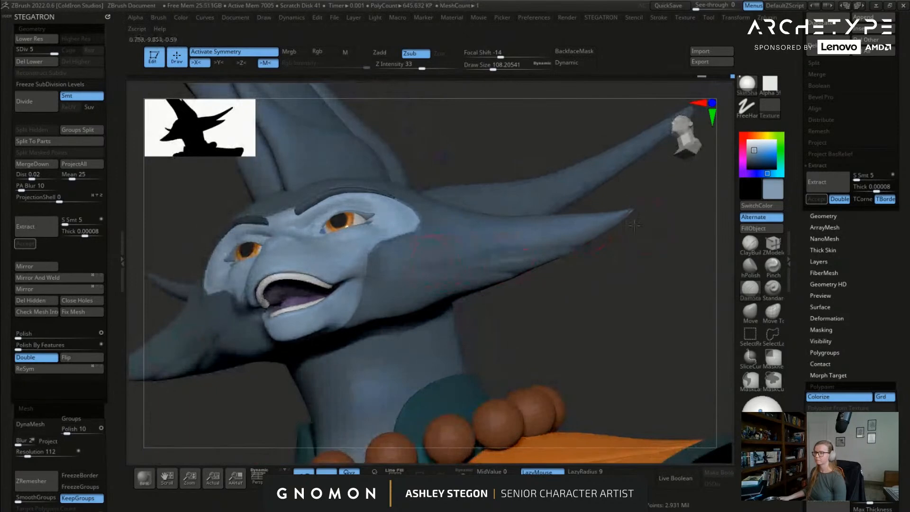
pyautogui.moveTo(478, 292); pyautogui.dragTo(544, 252, button='right')
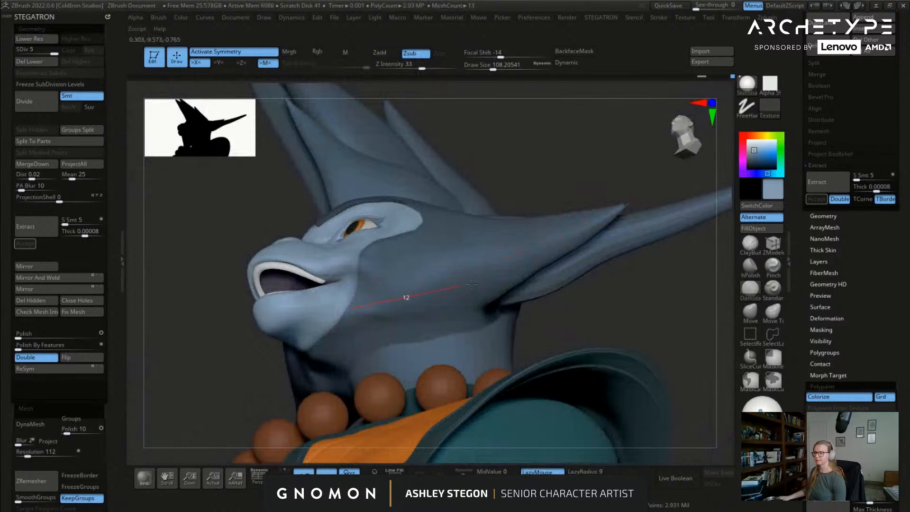
pyautogui.moveTo(461, 285); pyautogui.dragTo(461, 286)
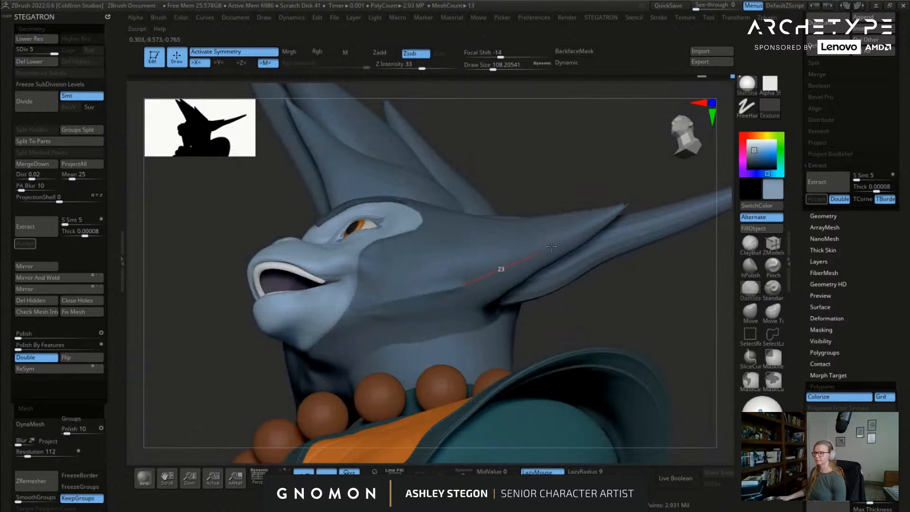
pyautogui.moveTo(602, 219); pyautogui.dragTo(601, 220)
# Step: Flatten the planes along the jaw and cheek spike with hPolish at subdivision levels 3 and 4, size about 217, and return to level 5
pyautogui.click(742, 262)
pyautogui.moveTo(706, 266)
pyautogui.mouseDown()
pyautogui.moveTo(616, 246)
pyautogui.moveTo(538, 250)
pyautogui.mouseUp()
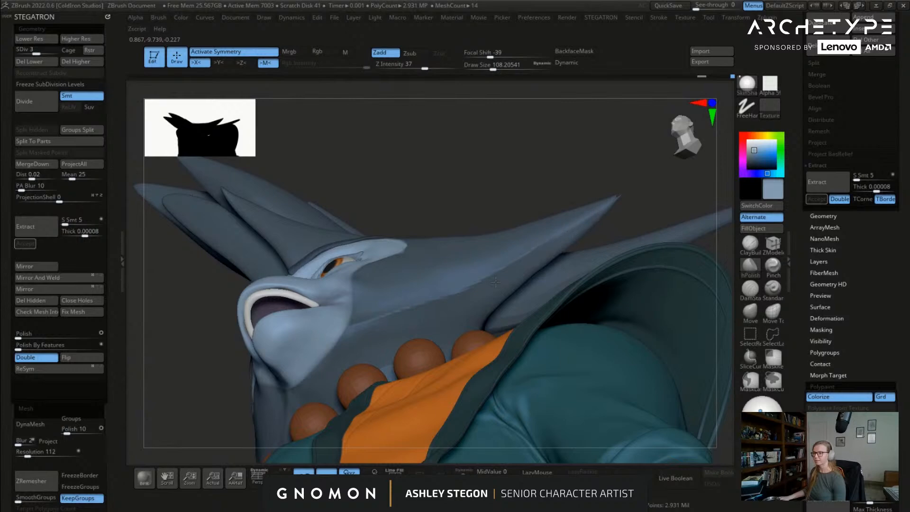
pyautogui.press('s')
pyautogui.click(440, 303)
pyautogui.press('s')
pyautogui.click(448, 305)
pyautogui.moveTo(412, 324); pyautogui.dragTo(431, 320, button='right')
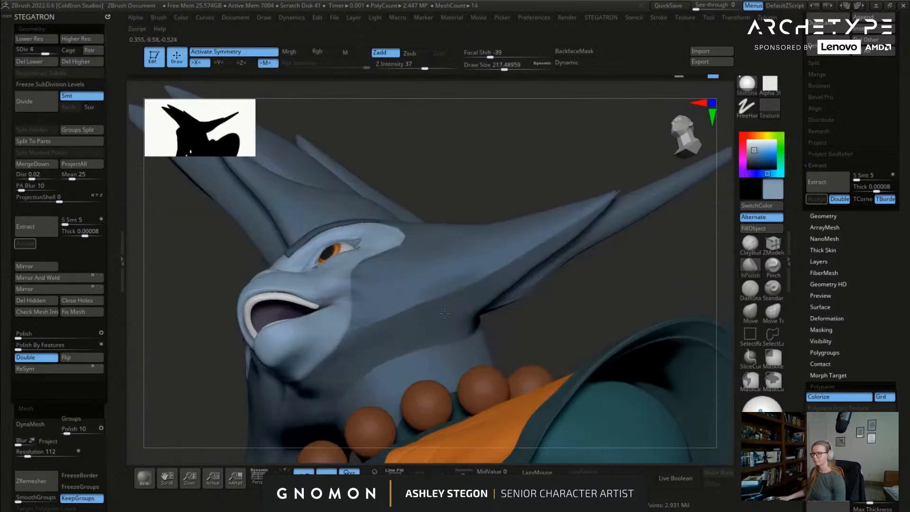
pyautogui.moveTo(461, 281)
pyautogui.mouseDown(button='right')
pyautogui.moveTo(412, 296)
pyautogui.moveTo(447, 262)
pyautogui.mouseUp(button='right')
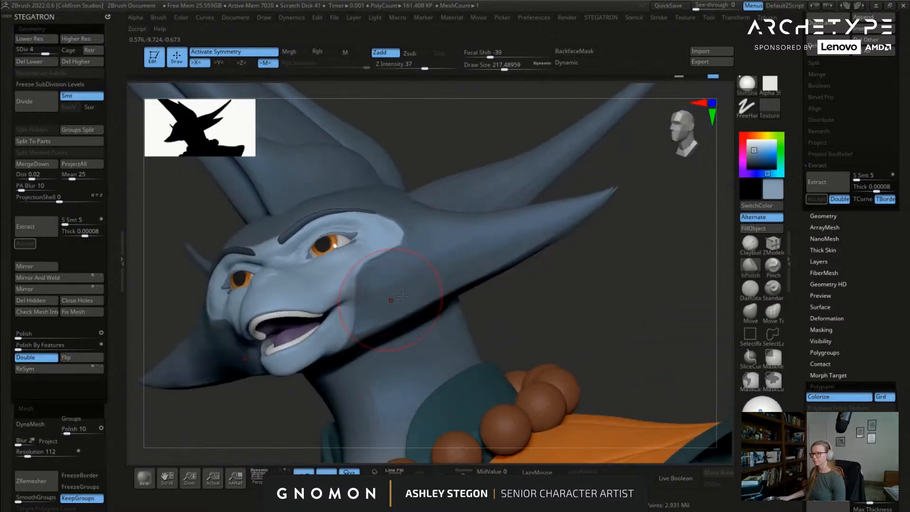
pyautogui.moveTo(394, 298); pyautogui.dragTo(416, 276, button='right')
pyautogui.moveTo(514, 237); pyautogui.dragTo(521, 223, button='right')
pyautogui.moveTo(493, 277)
pyautogui.mouseDown(button='right')
pyautogui.moveTo(474, 226)
pyautogui.moveTo(474, 292)
pyautogui.moveTo(446, 267)
pyautogui.moveTo(692, 278)
pyautogui.mouseUp(button='right')
pyautogui.press('d')
# Step: Refine and smooth the jaw crease behind the mouth at subdivision level 3 with the DamStandard brush at a draw size of about 97
pyautogui.click(750, 244)
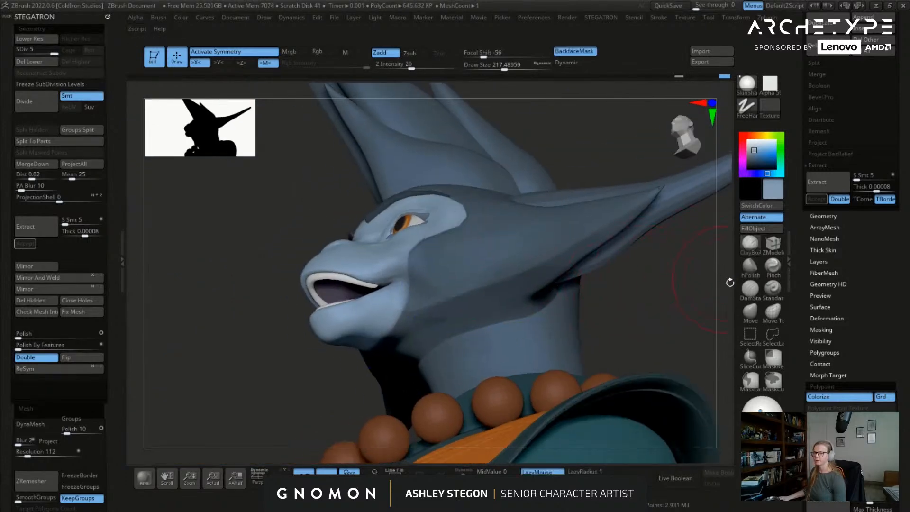
pyautogui.click(749, 289)
pyautogui.moveTo(468, 324)
pyautogui.keyDown('alt'); pyautogui.mouseDown(button='right')
pyautogui.moveTo(518, 315)
pyautogui.moveTo(463, 307)
pyautogui.mouseUp(button='right'); pyautogui.keyUp('alt')
pyautogui.hotkey('shift', 'd')
pyautogui.hotkey('shift', 'd')
pyautogui.moveTo(463, 307)
pyautogui.keyDown('shift'); pyautogui.mouseDown()
pyautogui.moveTo(402, 314)
pyautogui.moveTo(462, 302)
pyautogui.mouseUp(); pyautogui.keyUp('shift')
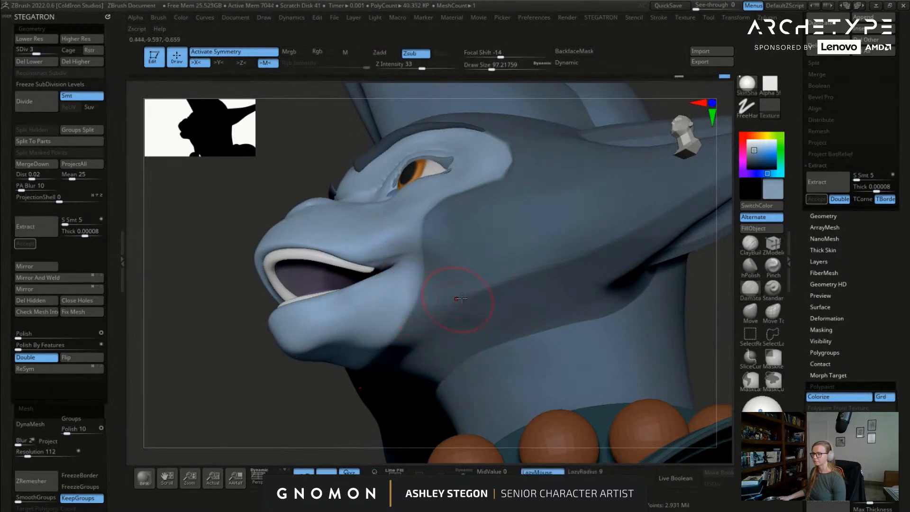
pyautogui.moveTo(337, 330); pyautogui.dragTo(349, 322, button='right')
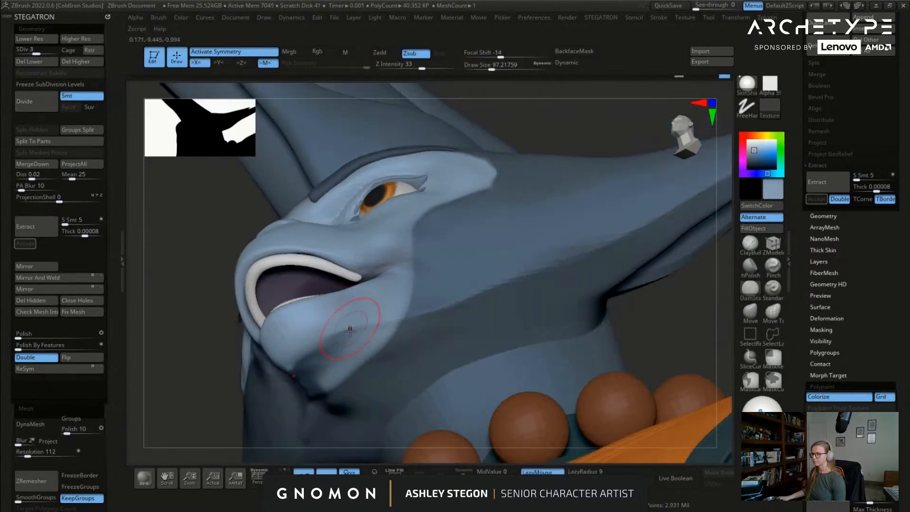
# Step: Build up the lower jaw beside the chin with the ClayBuildup brush at a draw size of about 116 and smooth the result
pyautogui.click(740, 250)
pyautogui.moveTo(408, 343); pyautogui.dragTo(328, 356)
pyautogui.moveTo(327, 356); pyautogui.dragTo(335, 350, button='right')
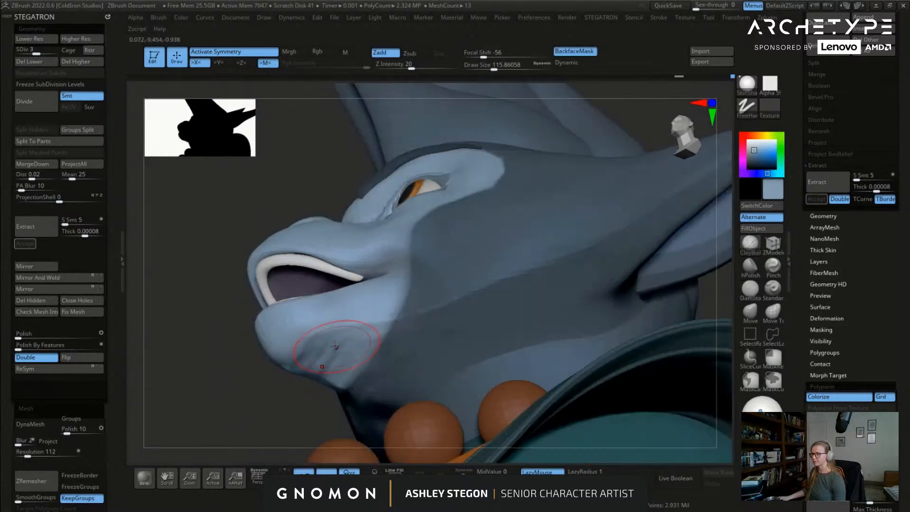
pyautogui.keyDown('shift'); pyautogui.moveTo(327, 355); pyautogui.dragTo(382, 340); pyautogui.keyUp('shift')
pyautogui.moveTo(336, 342)
pyautogui.mouseDown(button='right')
pyautogui.moveTo(279, 362)
pyautogui.moveTo(313, 322)
pyautogui.moveTo(341, 344)
pyautogui.moveTo(396, 346)
pyautogui.mouseUp(button='right')
pyautogui.moveTo(394, 340)
pyautogui.keyDown('shift'); pyautogui.mouseDown()
pyautogui.moveTo(386, 364)
pyautogui.moveTo(407, 362)
pyautogui.mouseUp(); pyautogui.keyUp('shift')
pyautogui.moveTo(408, 363)
pyautogui.mouseDown(button='right')
pyautogui.moveTo(393, 366)
pyautogui.moveTo(477, 314)
pyautogui.mouseUp(button='right')
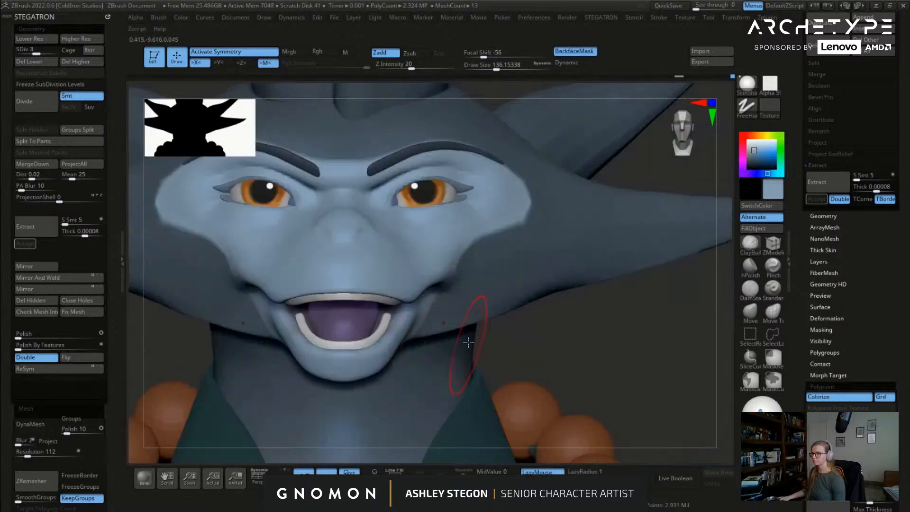
# Step: Carve fur creases along the lower jaw and base of the cheek spike with the DamStandard brush at a draw size of about 62
pyautogui.moveTo(555, 317); pyautogui.dragTo(495, 302, button='right')
pyautogui.press('b')
pyautogui.press('d')
pyautogui.press('s')
pyautogui.press('s')
pyautogui.moveTo(482, 308); pyautogui.dragTo(463, 309)
pyautogui.moveTo(512, 316)
pyautogui.mouseDown(button='right')
pyautogui.moveTo(403, 303)
pyautogui.moveTo(439, 298)
pyautogui.mouseUp(button='right')
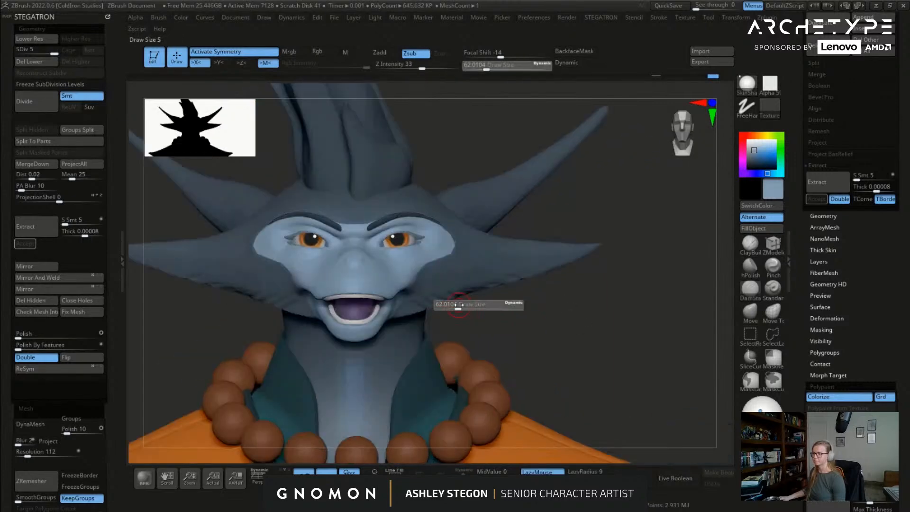
pyautogui.moveTo(433, 303); pyautogui.dragTo(415, 290, button='right')
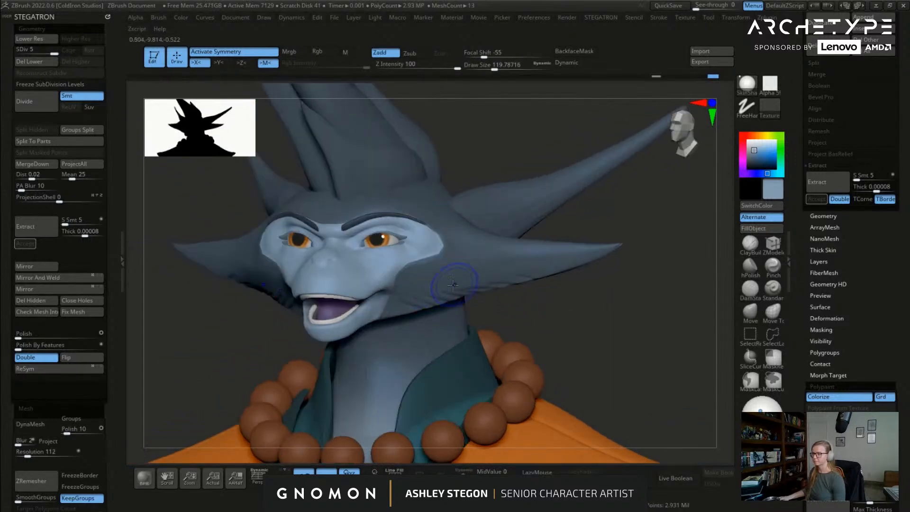
pyautogui.hotkey('shift', 'd')
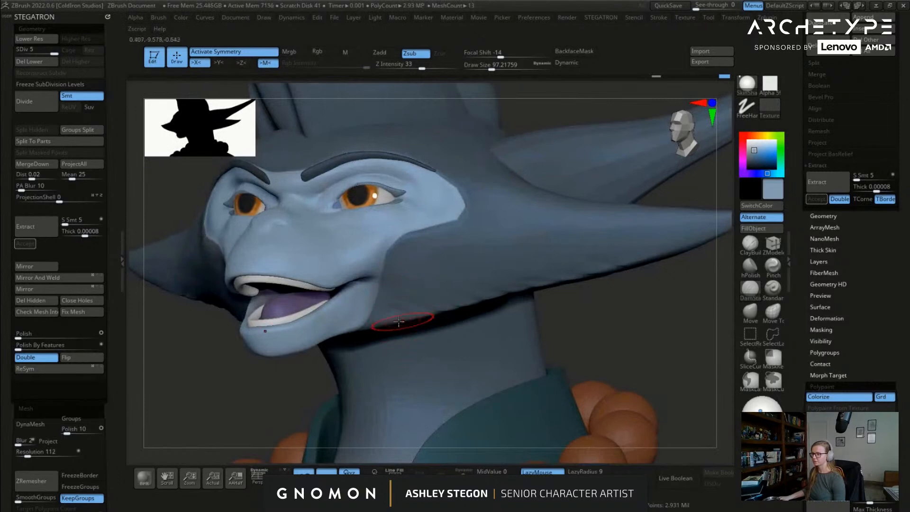
# Step: Carve more fur creases along the cheek spike's underside with DamStandard at about size 71, soften them at lower subdivision levels, and return to level 5
pyautogui.moveTo(659, 269); pyautogui.dragTo(571, 276)
pyautogui.press('s')
pyautogui.moveTo(642, 273); pyautogui.dragTo(643, 270)
pyautogui.press('shift')
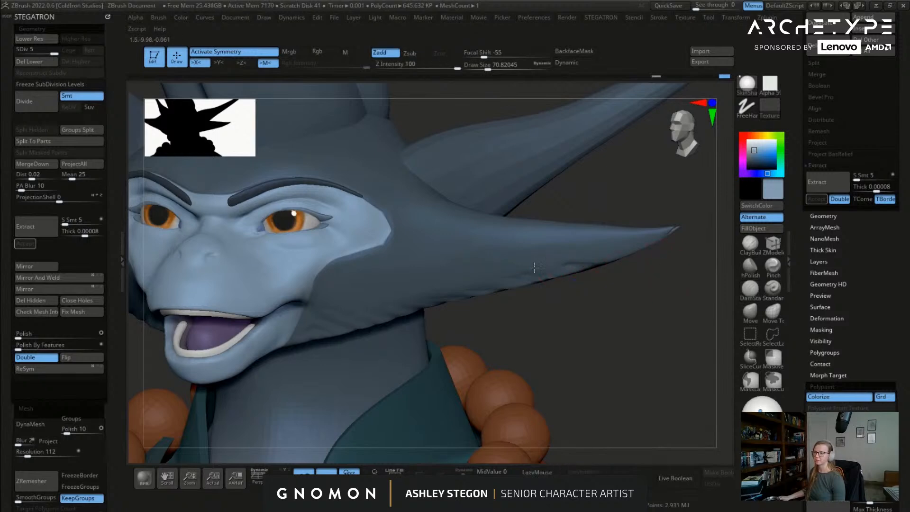
pyautogui.moveTo(552, 291); pyautogui.dragTo(535, 254)
pyautogui.hotkey('shift', 'd')
pyautogui.hotkey('shift', 'd')
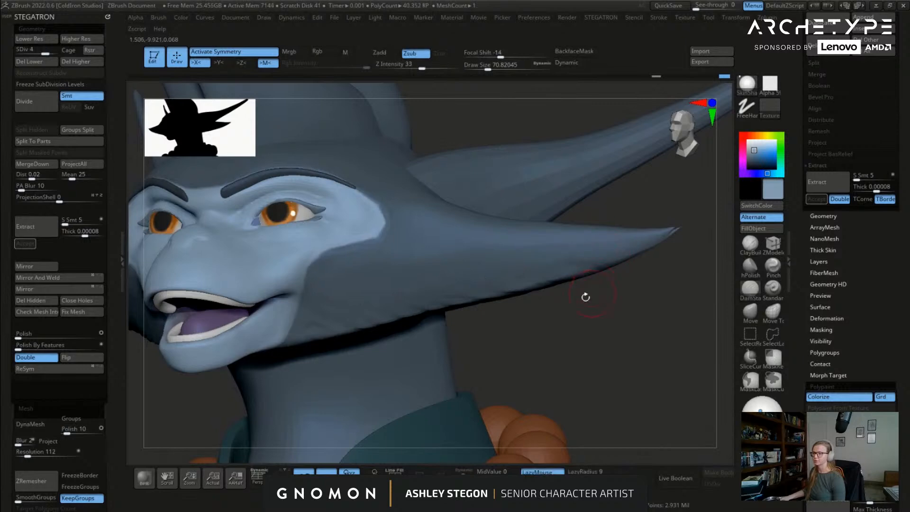
pyautogui.press('d')
pyautogui.press('d')
# Step: Reshape the outer end of the light blue face patch beside the eye with the Move brush at a draw size of about 41
pyautogui.press('f')
pyautogui.moveTo(464, 314); pyautogui.dragTo(524, 308, button='right')
pyautogui.keyDown('ctrl'); pyautogui.moveTo(474, 294); pyautogui.dragTo(474, 327, button='right'); pyautogui.keyUp('ctrl')
pyautogui.moveTo(473, 327); pyautogui.dragTo(434, 282, button='right')
pyautogui.moveTo(365, 254); pyautogui.dragTo(318, 275, button='right')
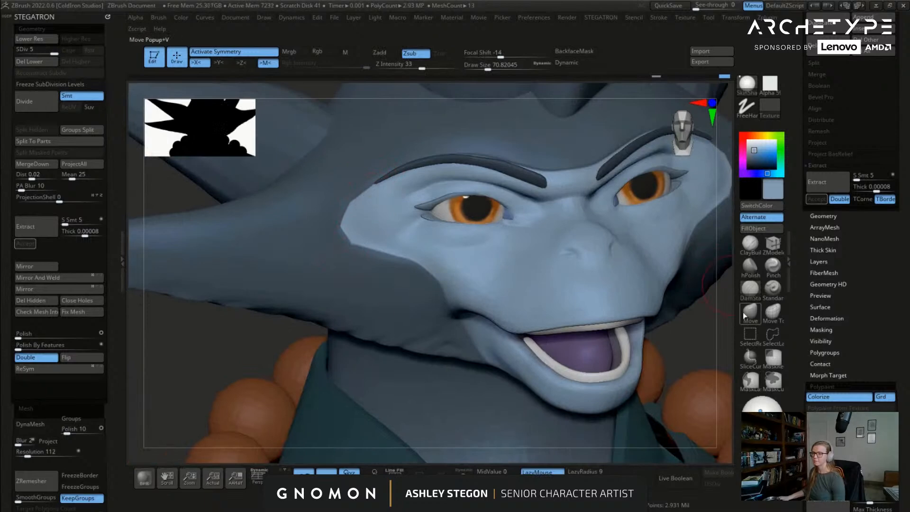
pyautogui.press('b')
pyautogui.press('m')
pyautogui.press('v')
pyautogui.moveTo(395, 221); pyautogui.dragTo(372, 198, button='right')
pyautogui.moveTo(372, 198)
pyautogui.mouseDown()
pyautogui.moveTo(352, 234)
pyautogui.moveTo(342, 233)
pyautogui.moveTo(347, 274)
pyautogui.mouseUp()
pyautogui.press('s')
pyautogui.press('s')
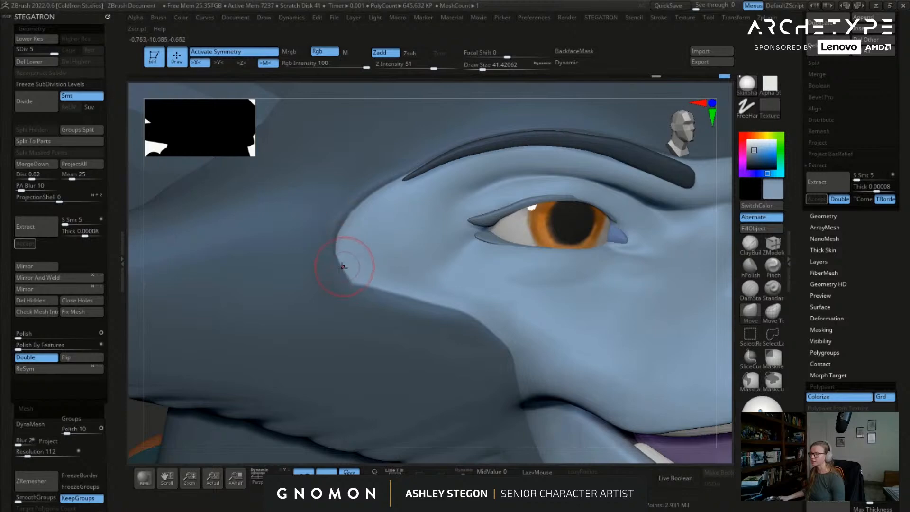
pyautogui.press('s')
pyautogui.moveTo(374, 231); pyautogui.dragTo(400, 231)
# Step: Even out the face patch's lower edge beneath the outer eye corner with the Move brush at a draw size of about 62
pyautogui.press('s')
pyautogui.moveTo(403, 300); pyautogui.dragTo(399, 301)
pyautogui.moveTo(458, 316); pyautogui.dragTo(459, 312)
pyautogui.press('s')
pyautogui.moveTo(402, 341); pyautogui.dragTo(391, 341)
pyautogui.moveTo(364, 315); pyautogui.dragTo(372, 303)
pyautogui.press('s')
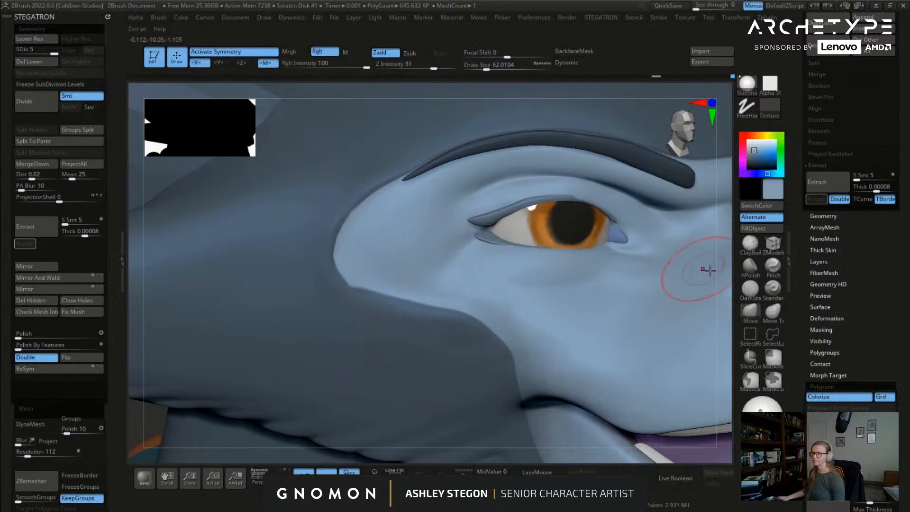
# Step: Crease the outer edge of the face patch with DamStandard and mask everything on the head except the cheek area
pyautogui.click(750, 287)
pyautogui.moveTo(389, 186)
pyautogui.mouseDown()
pyautogui.moveTo(356, 208)
pyautogui.moveTo(340, 262)
pyautogui.moveTo(351, 279)
pyautogui.mouseUp()
pyautogui.moveTo(336, 246)
pyautogui.mouseDown()
pyautogui.moveTo(361, 286)
pyautogui.moveTo(399, 301)
pyautogui.mouseUp()
pyautogui.press('s')
pyautogui.press('w')
pyautogui.keyDown('ctrl'); pyautogui.click(393, 317); pyautogui.keyUp('ctrl')
pyautogui.press('q')
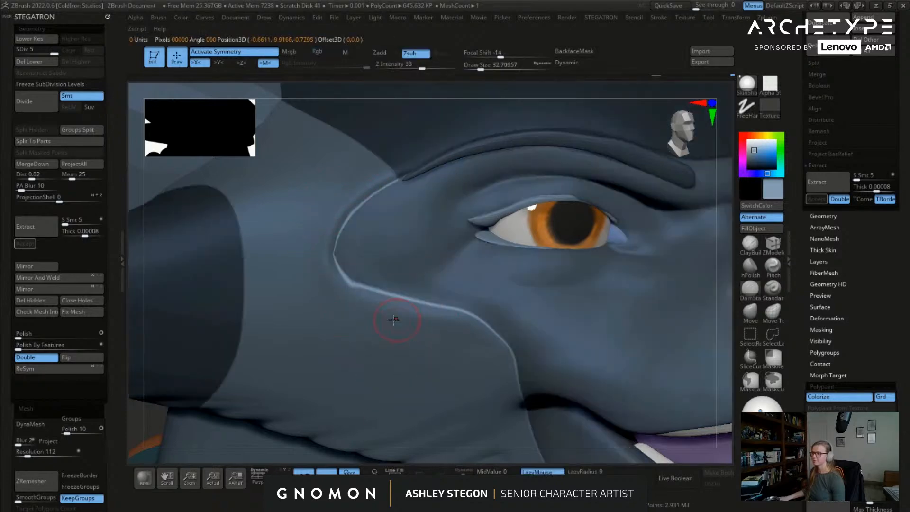
# Step: Carve short fur creases on the cheek along the face patch's edge with DamStandard at a draw size of about 35
pyautogui.keyDown('ctrl'); pyautogui.moveTo(389, 321); pyautogui.dragTo(302, 360, button='right'); pyautogui.keyUp('ctrl')
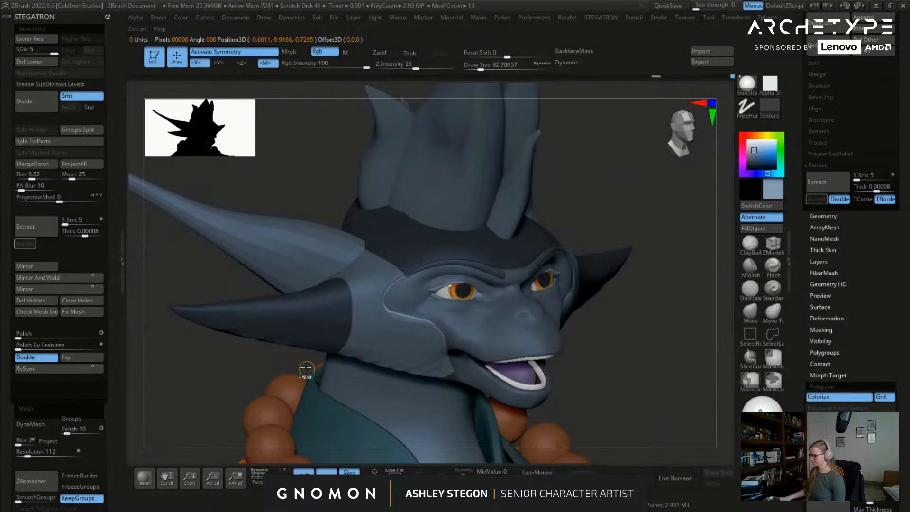
pyautogui.keyDown('ctrl'); pyautogui.click(306, 352); pyautogui.keyUp('ctrl')
pyautogui.keyDown('alt'); pyautogui.moveTo(394, 329); pyautogui.dragTo(458, 300, button='right'); pyautogui.keyUp('alt')
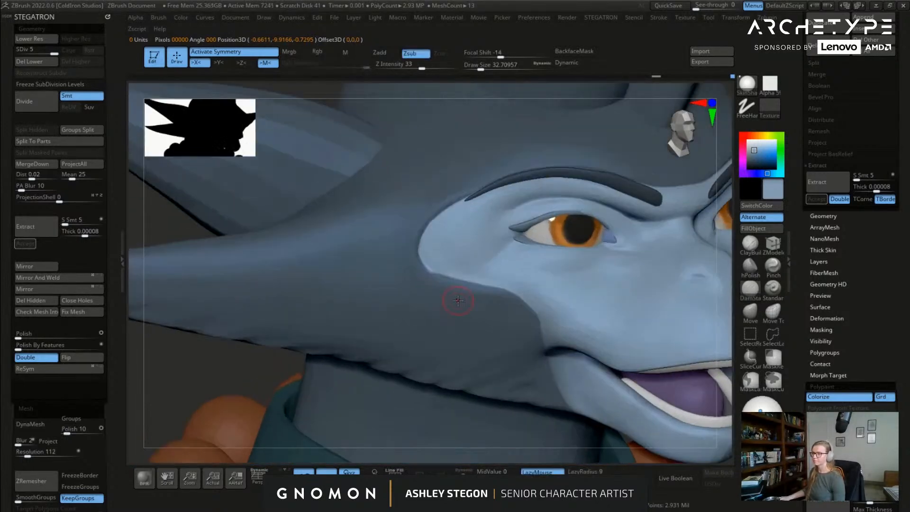
pyautogui.press('s')
pyautogui.moveTo(471, 291); pyautogui.dragTo(471, 291)
pyautogui.moveTo(462, 299)
pyautogui.mouseDown(button='right')
pyautogui.moveTo(474, 301)
pyautogui.moveTo(422, 274)
pyautogui.moveTo(453, 219)
pyautogui.mouseUp(button='right')
# Step: Clear the existing mask and mask the face and cheeks so only the forehead area can be sculpted
pyautogui.press('w')
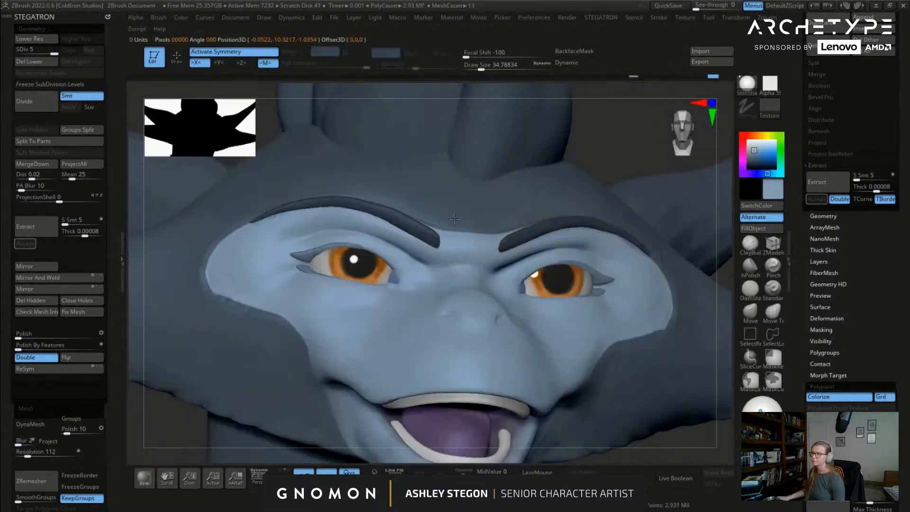
pyautogui.keyDown('ctrl'); pyautogui.click(454, 219); pyautogui.keyUp('ctrl')
pyautogui.keyDown('ctrl'); pyautogui.moveTo(603, 137); pyautogui.dragTo(618, 145); pyautogui.keyUp('ctrl')
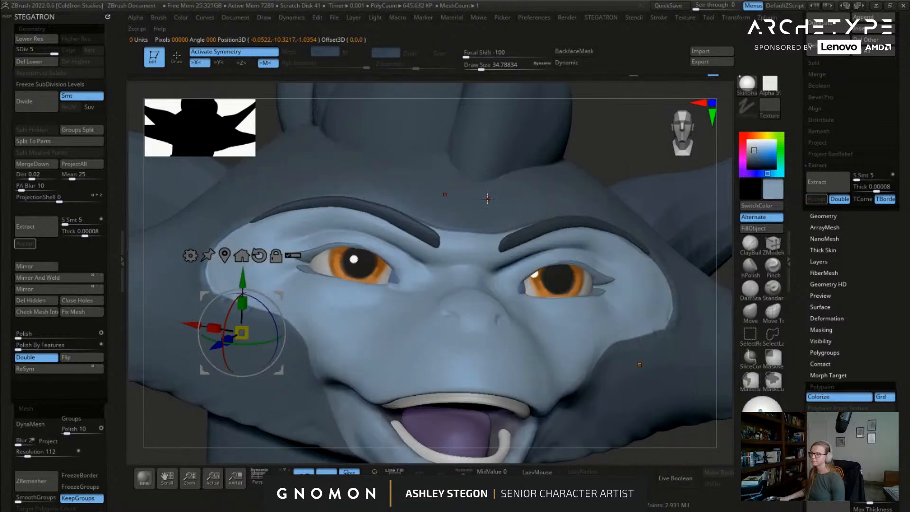
pyautogui.keyDown('ctrl'); pyautogui.click(475, 214); pyautogui.keyUp('ctrl')
pyautogui.press('q')
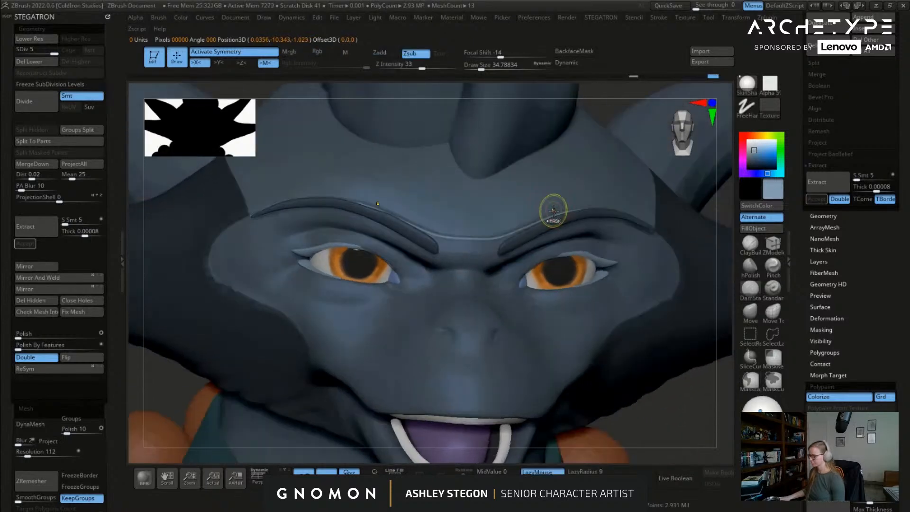
pyautogui.keyDown('ctrl'); pyautogui.click(476, 214); pyautogui.keyUp('ctrl')
# Step: Carve short fur creases along the forehead's lower edge above the eyebrows with DamStandard at a draw size of about 35
pyautogui.keyDown('ctrl'); pyautogui.moveTo(477, 214); pyautogui.dragTo(518, 230, button='right'); pyautogui.keyUp('ctrl')
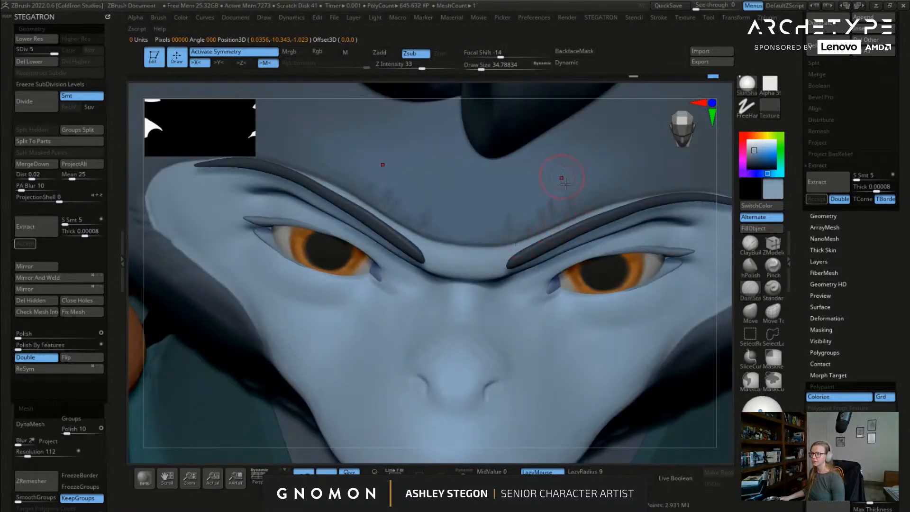
pyautogui.moveTo(579, 182)
pyautogui.keyDown('alt'); pyautogui.mouseDown(button='right')
pyautogui.moveTo(488, 211)
pyautogui.moveTo(537, 208)
pyautogui.mouseUp(button='right'); pyautogui.keyUp('alt')
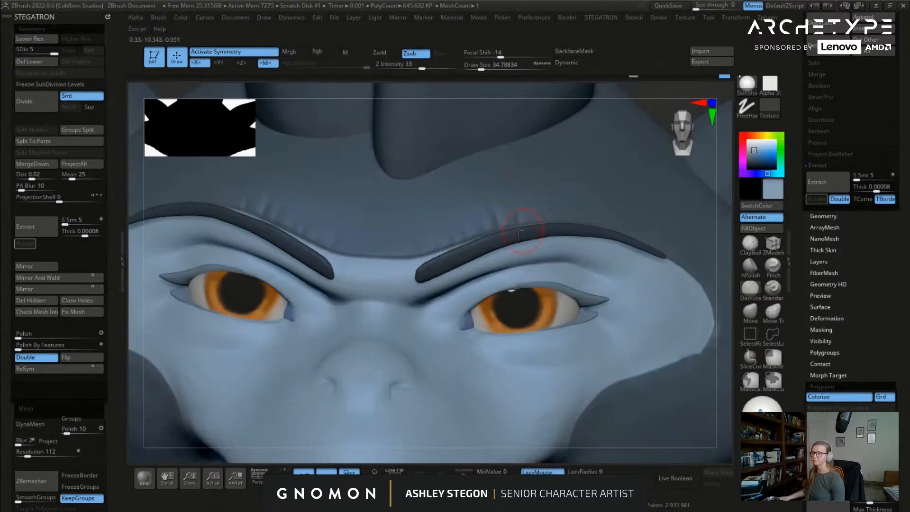
pyautogui.moveTo(582, 222); pyautogui.dragTo(393, 242, button='right')
pyautogui.moveTo(587, 247); pyautogui.dragTo(497, 264, button='right')
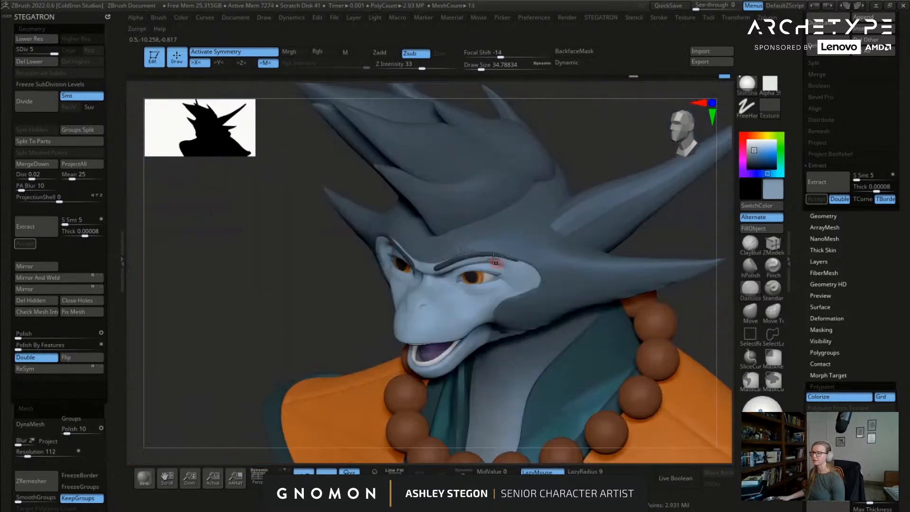
# Step: Smooth the forehead fur and rough in creases on the cheek around the face patch with DamStandard at a draw size of about 56
pyautogui.keyDown('shift'); pyautogui.moveTo(502, 251); pyautogui.dragTo(459, 250); pyautogui.keyUp('shift')
pyautogui.moveTo(502, 251)
pyautogui.mouseDown(button='right')
pyautogui.moveTo(608, 239)
pyautogui.moveTo(514, 264)
pyautogui.moveTo(519, 282)
pyautogui.moveTo(562, 280)
pyautogui.mouseUp(button='right')
pyautogui.press('shift')
pyautogui.moveTo(614, 297); pyautogui.dragTo(580, 241, button='right')
pyautogui.moveTo(528, 327)
pyautogui.keyDown('ctrl'); pyautogui.mouseDown(button='right')
pyautogui.moveTo(534, 370)
pyautogui.moveTo(525, 330)
pyautogui.mouseUp(button='right'); pyautogui.keyUp('ctrl')
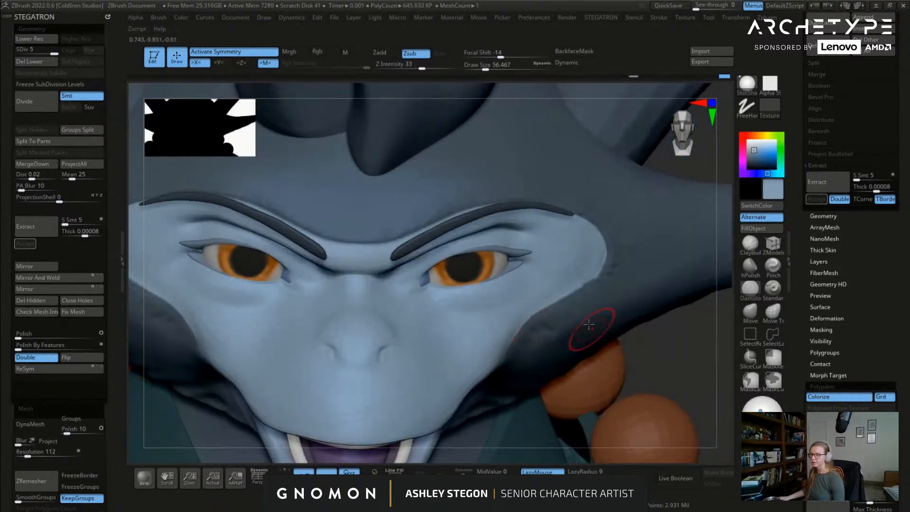
# Step: Isolate the cheek area with a mask and reshape its edge beside the mouth with the Move brush at draw sizes of about 145 and 54
pyautogui.moveTo(591, 329); pyautogui.dragTo(585, 306, button='right')
pyautogui.press('w')
pyautogui.keyDown('alt'); pyautogui.click(562, 315); pyautogui.keyUp('alt')
pyautogui.press('q')
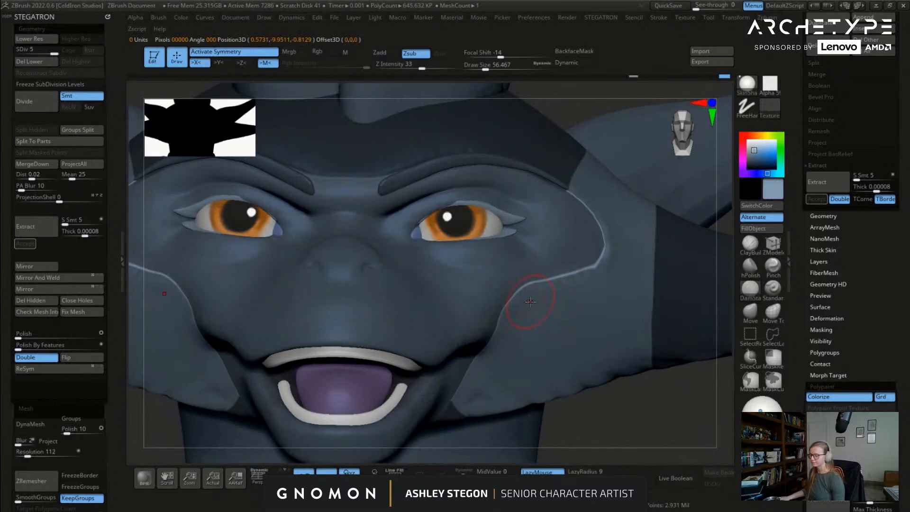
pyautogui.hotkey('ctrl', 'z')
pyautogui.moveTo(563, 303); pyautogui.dragTo(719, 317, button='right')
pyautogui.press('1')
pyautogui.press('s')
pyautogui.click(546, 302)
pyautogui.moveTo(544, 305); pyautogui.dragTo(550, 303)
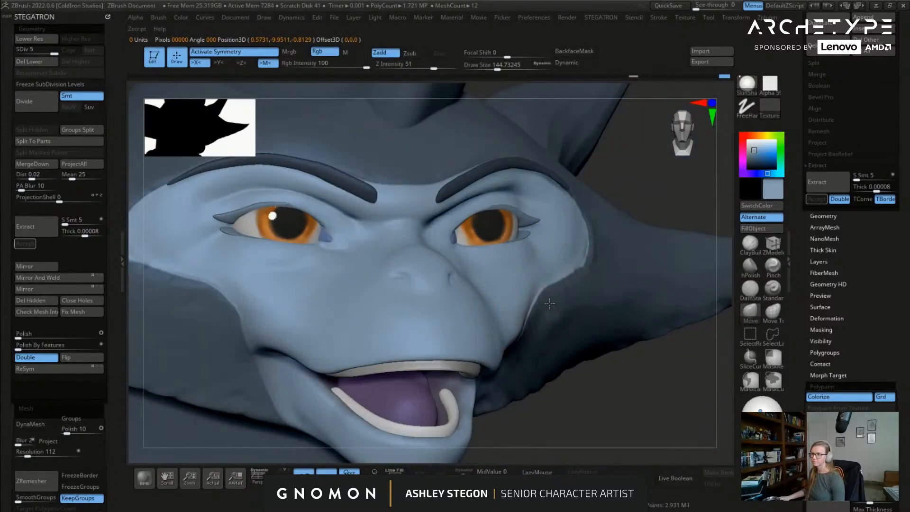
pyautogui.moveTo(550, 305); pyautogui.dragTo(536, 327, button='right')
pyautogui.moveTo(522, 339); pyautogui.dragTo(528, 337)
pyautogui.press('s')
pyautogui.click(528, 327)
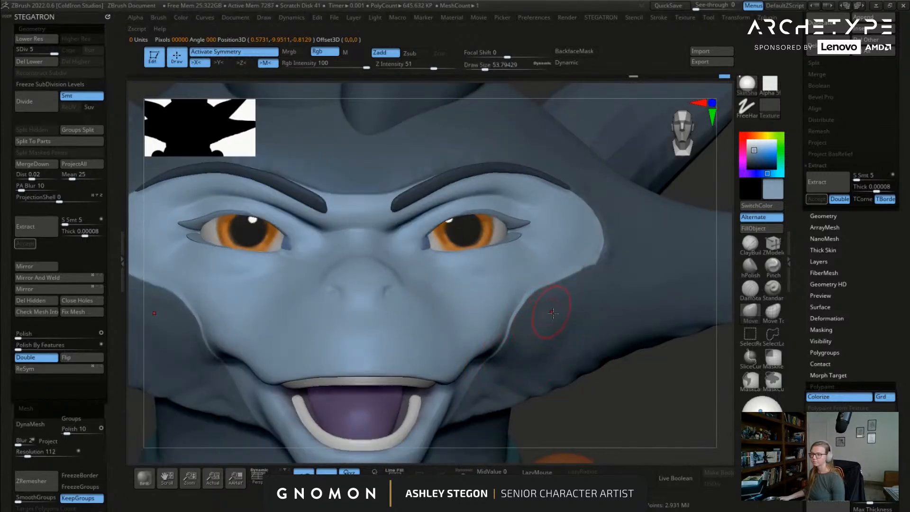
# Step: Pick the cheek's dark slate blue and paint it along the cheek's border with the Paint brush at draw sizes of about 83 and 54
pyautogui.press('b')
pyautogui.press('p')
pyautogui.press('a')
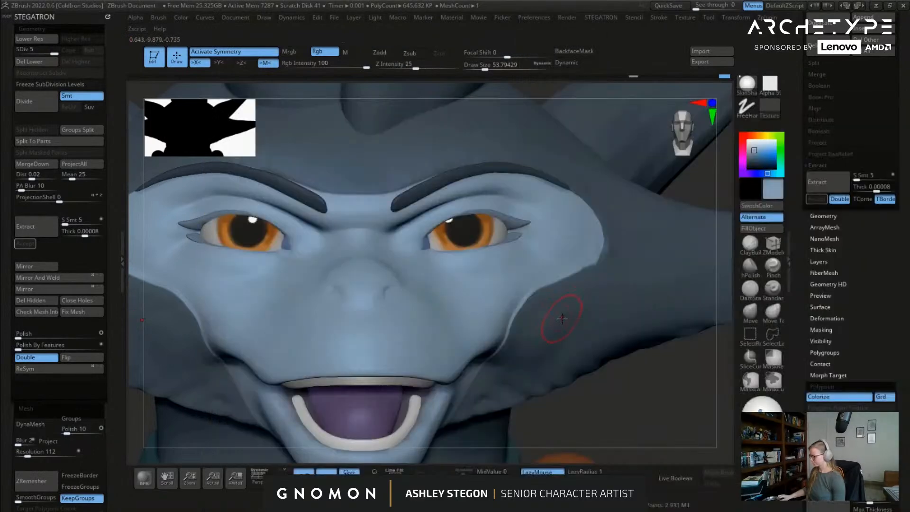
pyautogui.press('c')
pyautogui.press('s')
pyautogui.click(545, 314)
pyautogui.moveTo(539, 292)
pyautogui.mouseDown()
pyautogui.moveTo(561, 285)
pyautogui.moveTo(538, 298)
pyautogui.mouseUp()
pyautogui.press('s')
pyautogui.click(552, 290)
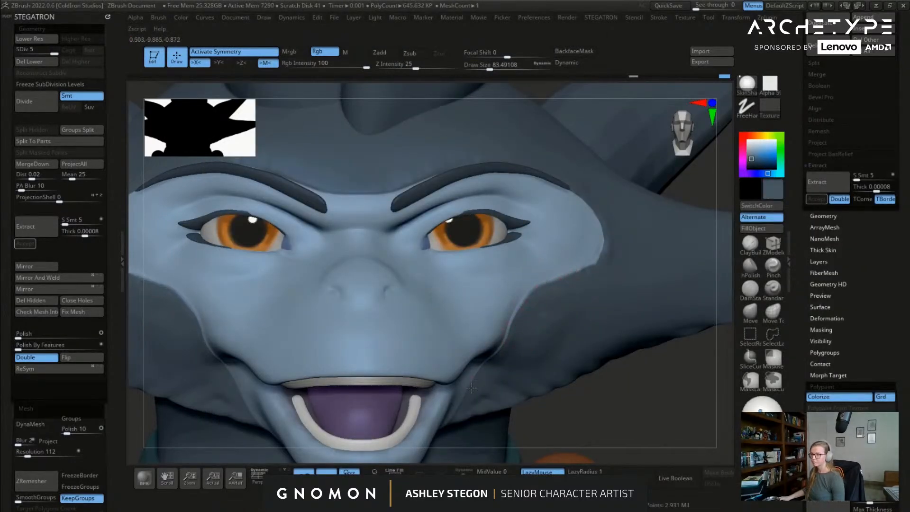
pyautogui.moveTo(605, 330); pyautogui.dragTo(533, 305)
pyautogui.press('[')
pyautogui.press('[')
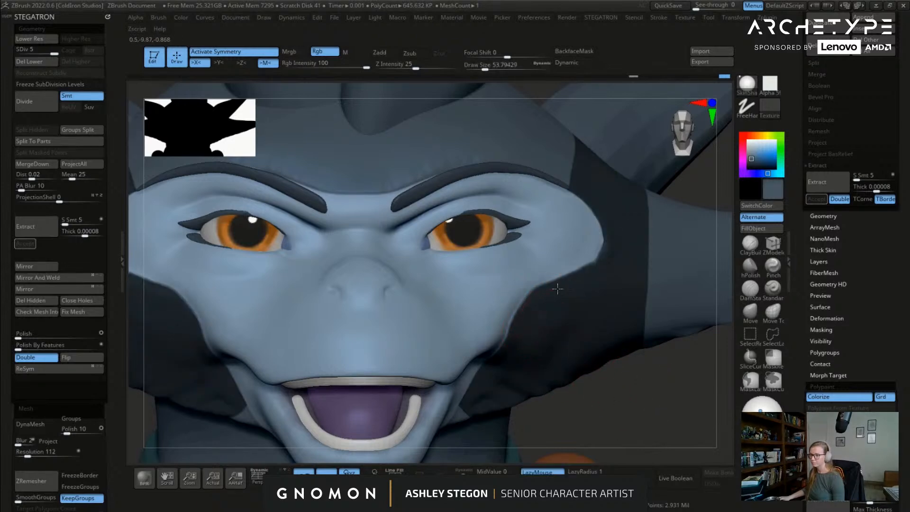
# Step: Carve fine fur creases on the cheek along its border with the face patch using DamStandard at a draw size of about 33
pyautogui.moveTo(589, 376); pyautogui.dragTo(575, 321, button='right')
pyautogui.hotkey('shift', 'f')
pyautogui.hotkey('shift', 'f')
pyautogui.press('ctrl')
pyautogui.click(750, 288)
pyautogui.moveTo(626, 291)
pyautogui.mouseDown(button='right')
pyautogui.moveTo(375, 305)
pyautogui.moveTo(355, 286)
pyautogui.moveTo(311, 312)
pyautogui.mouseUp(button='right')
pyautogui.press('[')
pyautogui.press('[')
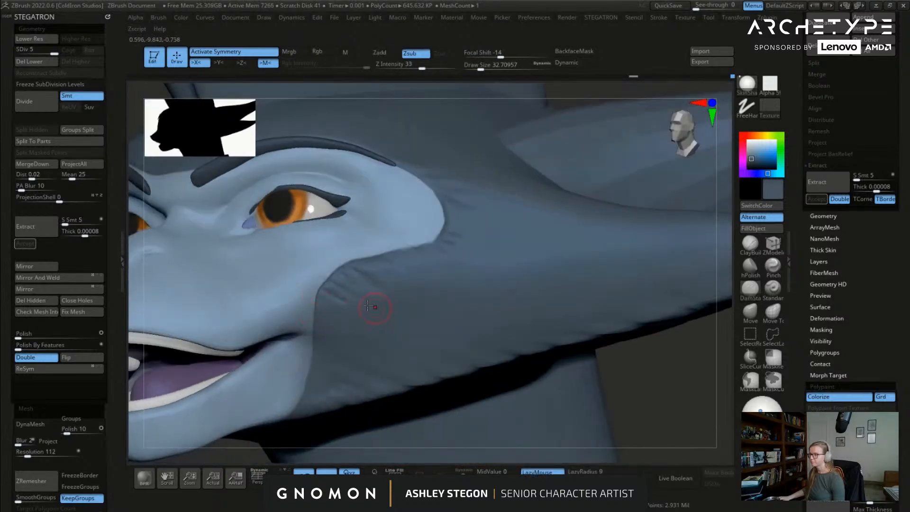
# Step: Rework the mouth and lower jaw area in profile at subdivision level 1 with a draw size of about 94
pyautogui.press('b')
pyautogui.press('m')
pyautogui.press('v')
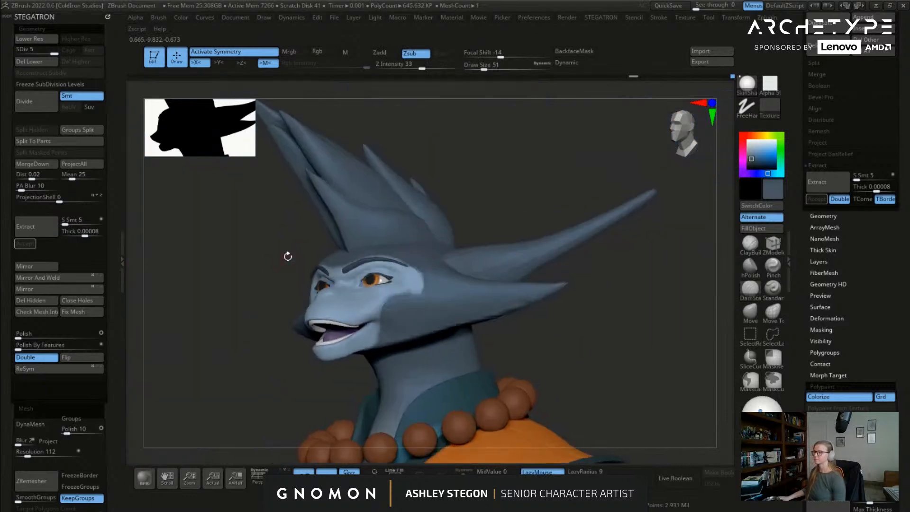
pyautogui.moveTo(287, 256)
pyautogui.mouseDown(button='right')
pyautogui.moveTo(300, 209)
pyautogui.moveTo(409, 306)
pyautogui.moveTo(525, 331)
pyautogui.moveTo(474, 331)
pyautogui.moveTo(531, 355)
pyautogui.mouseUp(button='right')
pyautogui.press('s')
pyautogui.press('b')
pyautogui.press('m')
pyautogui.press('v')
pyautogui.hotkey('shift', 'f')
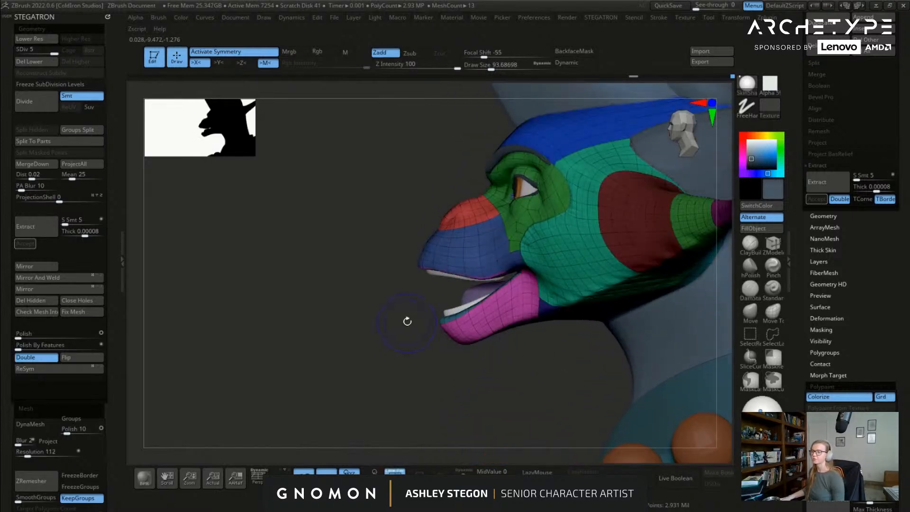
pyautogui.hotkey('shift', 'd')
pyautogui.hotkey('shift', 'd')
pyautogui.hotkey('shift', 'd')
pyautogui.hotkey('shift', 'd')
pyautogui.press('b')
pyautogui.press('d')
pyautogui.press('s')
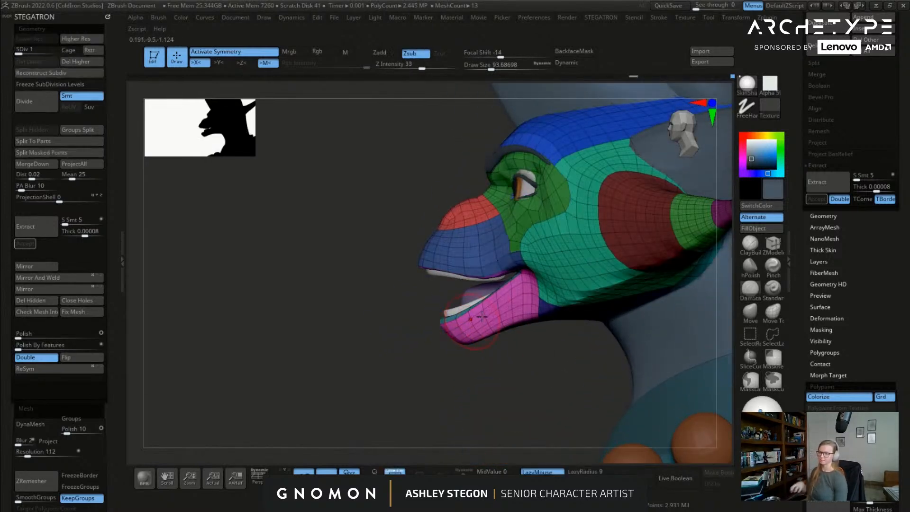
pyautogui.moveTo(500, 284)
pyautogui.mouseDown()
pyautogui.moveTo(475, 285)
pyautogui.moveTo(568, 298)
pyautogui.moveTo(445, 318)
pyautogui.moveTo(365, 317)
pyautogui.moveTo(421, 318)
pyautogui.moveTo(464, 256)
pyautogui.mouseUp()
# Step: Hide the head's polygroup wireframe and step the mesh back up through its subdivision levels
pyautogui.hotkey('shift', 'f')
pyautogui.press('d')
pyautogui.press('d')
pyautogui.press('d')
pyautogui.press('d')
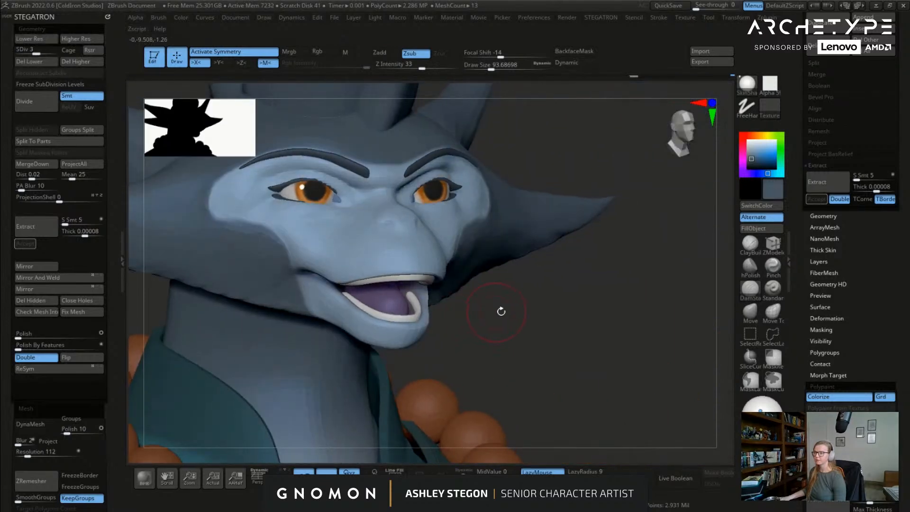
pyautogui.press('f')
pyautogui.moveTo(507, 284)
pyautogui.mouseDown()
pyautogui.moveTo(555, 319)
pyautogui.moveTo(412, 267)
pyautogui.moveTo(457, 275)
pyautogui.mouseUp()
pyautogui.hotkey('ctrl', 'd')
pyautogui.hotkey('ctrl', 'd')
pyautogui.hotkey('ctrl', 'd')
# Step: Build up the inside of the ear with ClayBuildup at a draw size of about 167 and smooth it at about 145
pyautogui.press('s')
pyautogui.moveTo(455, 276); pyautogui.dragTo(462, 280, button='right')
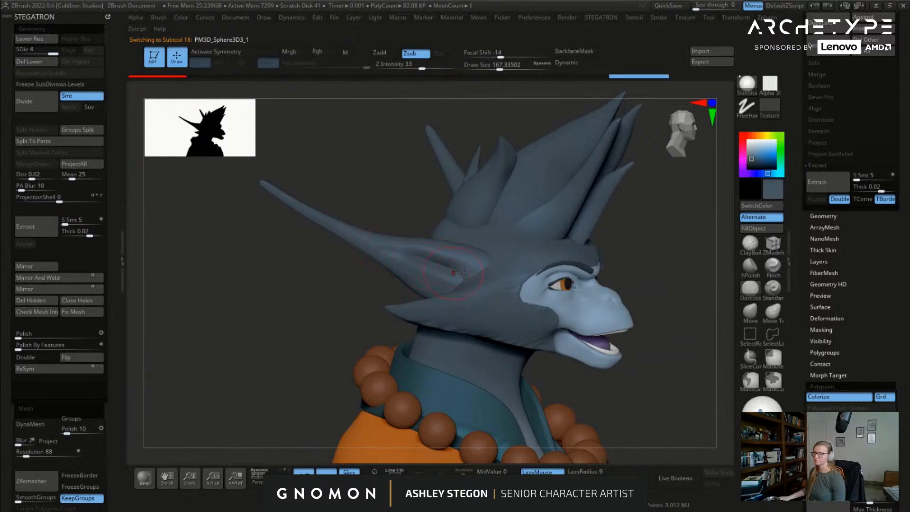
pyautogui.click(746, 246)
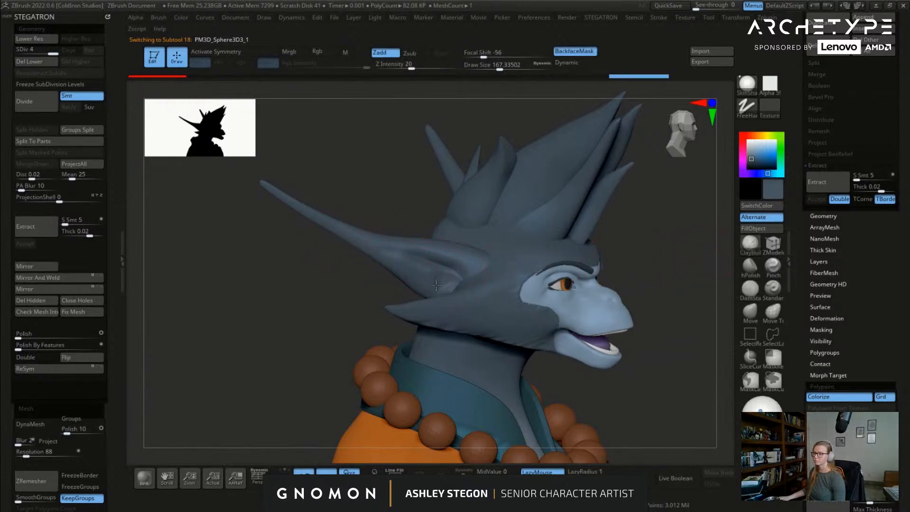
pyautogui.moveTo(424, 272)
pyautogui.mouseDown(button='right')
pyautogui.moveTo(455, 263)
pyautogui.moveTo(447, 291)
pyautogui.moveTo(426, 286)
pyautogui.mouseUp(button='right')
pyautogui.moveTo(437, 279); pyautogui.dragTo(409, 268)
pyautogui.moveTo(351, 259); pyautogui.dragTo(380, 260)
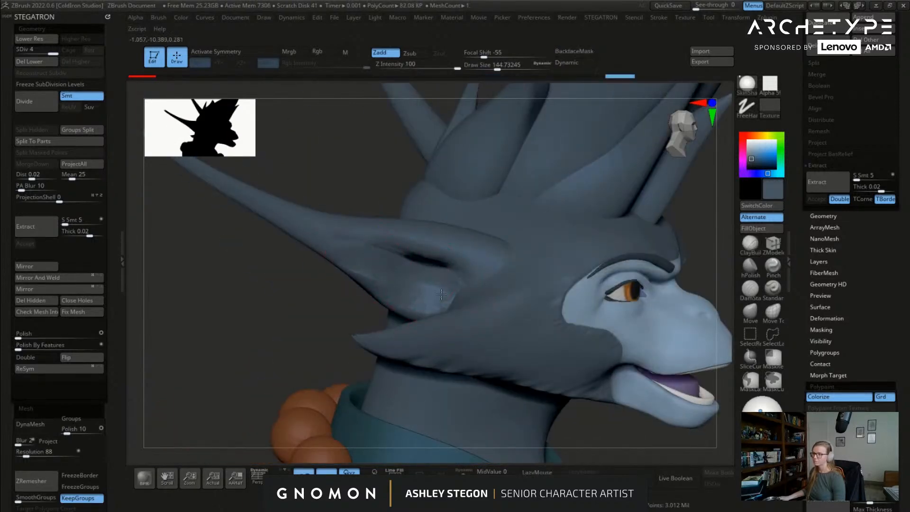
pyautogui.moveTo(297, 250); pyautogui.dragTo(327, 243, button='right')
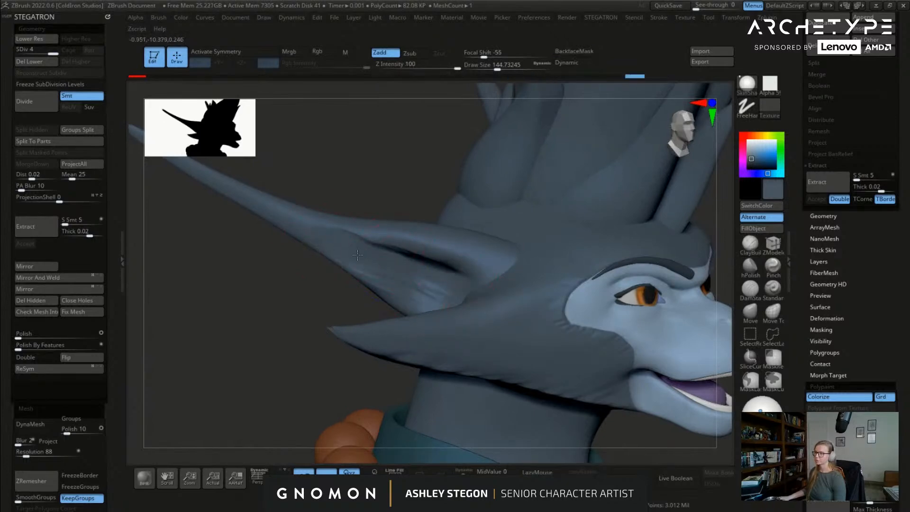
# Step: Smooth the inner ear at subdivision level 3, then crease along its ridge with DamStandard at about size 145 and soften the result
pyautogui.hotkey('shift', 'd')
pyautogui.keyDown('shift'); pyautogui.moveTo(384, 274); pyautogui.dragTo(421, 287); pyautogui.keyUp('shift')
pyautogui.moveTo(417, 282)
pyautogui.mouseDown(button='right')
pyautogui.moveTo(554, 280)
pyautogui.moveTo(449, 263)
pyautogui.mouseUp(button='right')
pyautogui.click(749, 289)
pyautogui.moveTo(344, 239); pyautogui.dragTo(496, 273)
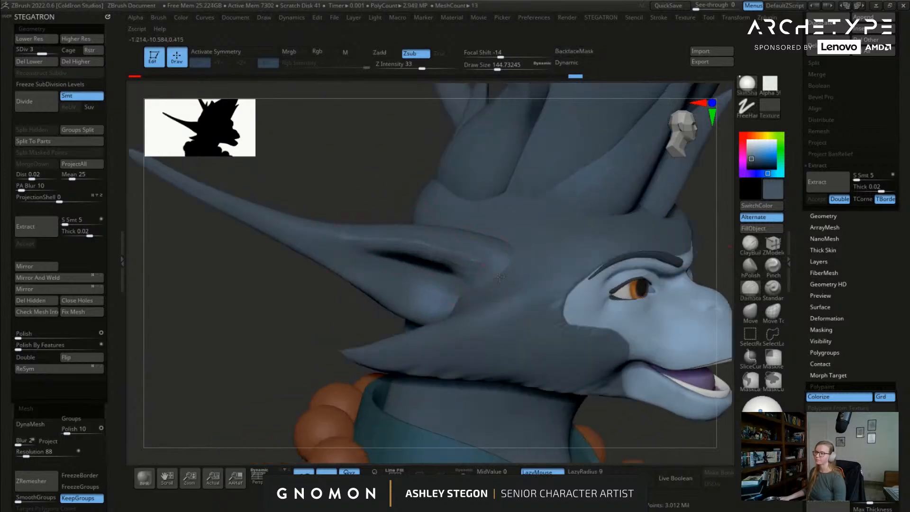
pyautogui.keyDown('shift'); pyautogui.moveTo(370, 238); pyautogui.dragTo(511, 278); pyautogui.keyUp('shift')
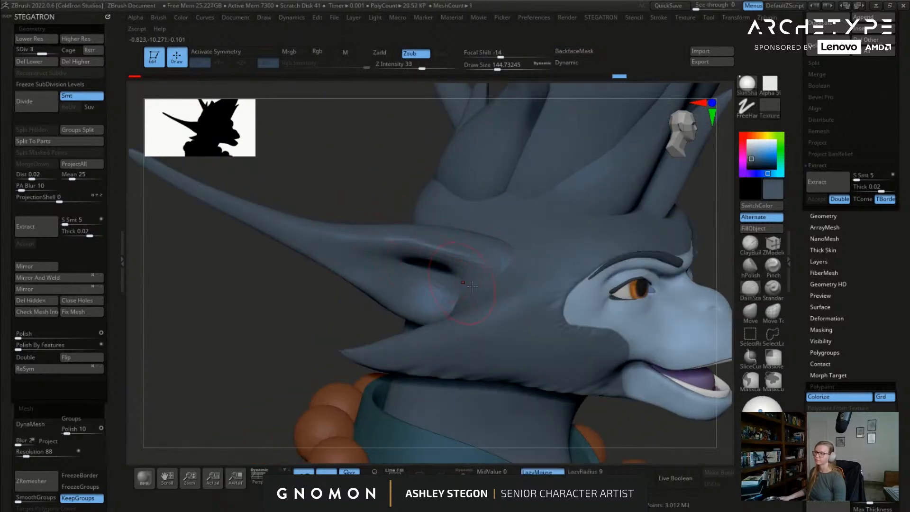
# Step: Return the ears to subdivision level 4, display their polygroup wireframe, and turn on X symmetry
pyautogui.moveTo(473, 289); pyautogui.dragTo(290, 242, button='right')
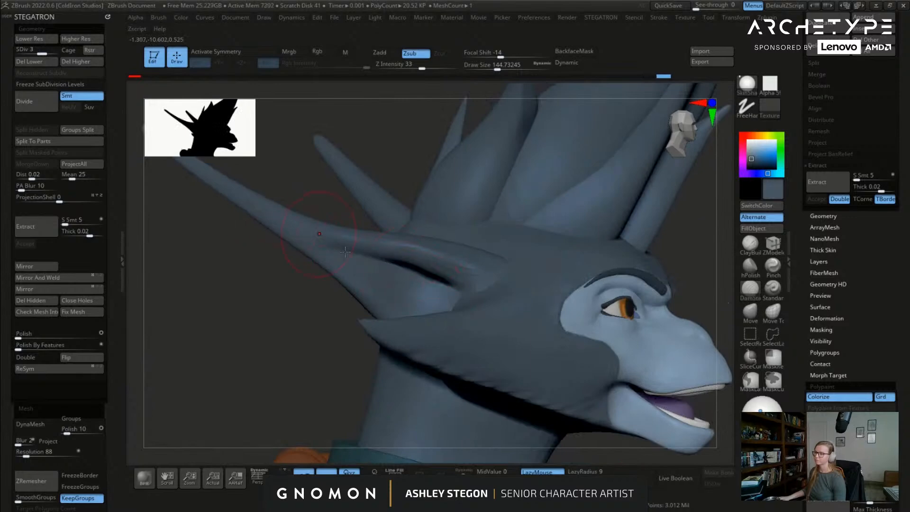
pyautogui.press('f')
pyautogui.press('d')
pyautogui.keyDown('shift'); pyautogui.moveTo(623, 346); pyautogui.dragTo(584, 290); pyautogui.keyUp('shift')
pyautogui.hotkey('shift', 'f')
pyautogui.hotkey('shift', 'f')
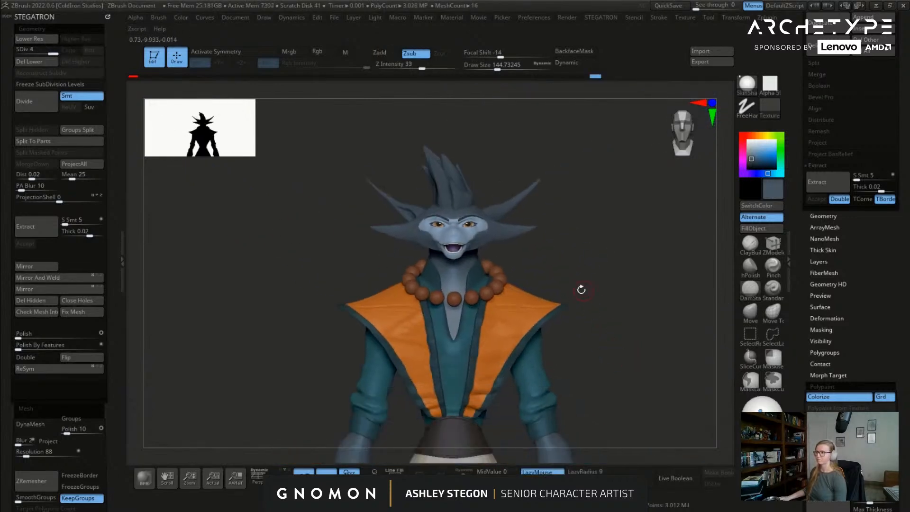
pyautogui.hotkey('shift', 'f')
pyautogui.keyDown('alt'); pyautogui.moveTo(499, 202); pyautogui.dragTo(177, 163); pyautogui.keyUp('alt')
pyautogui.press('x')
pyautogui.keyDown('alt'); pyautogui.moveTo(557, 191); pyautogui.dragTo(383, 262); pyautogui.keyUp('alt')
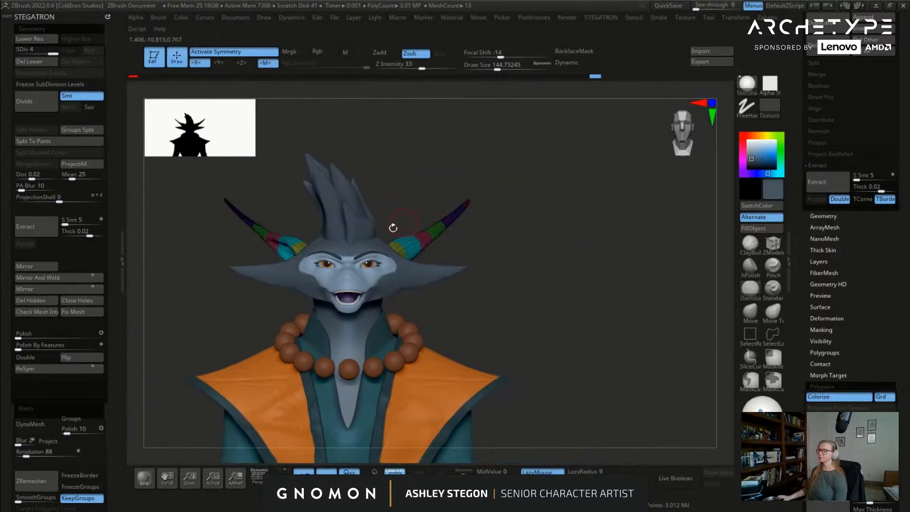
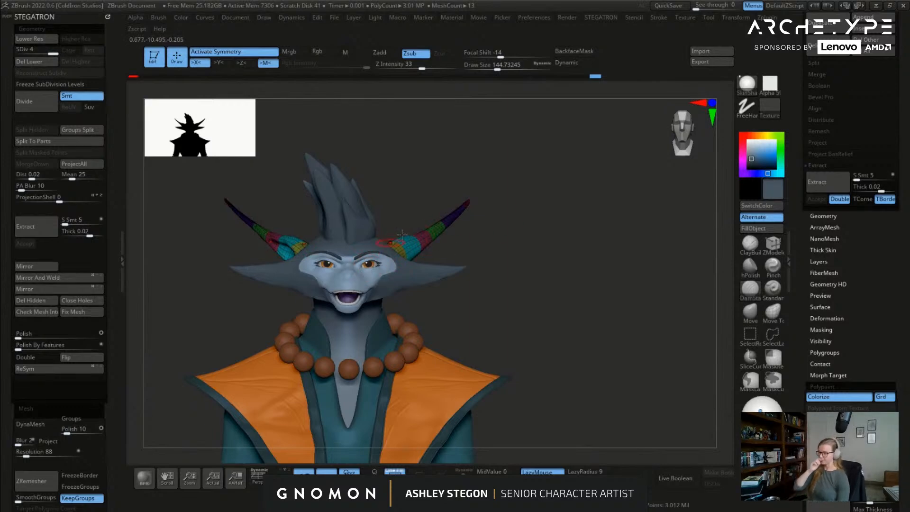
pyautogui.keyDown('alt'); pyautogui.moveTo(419, 257); pyautogui.dragTo(484, 283); pyautogui.keyUp('alt')
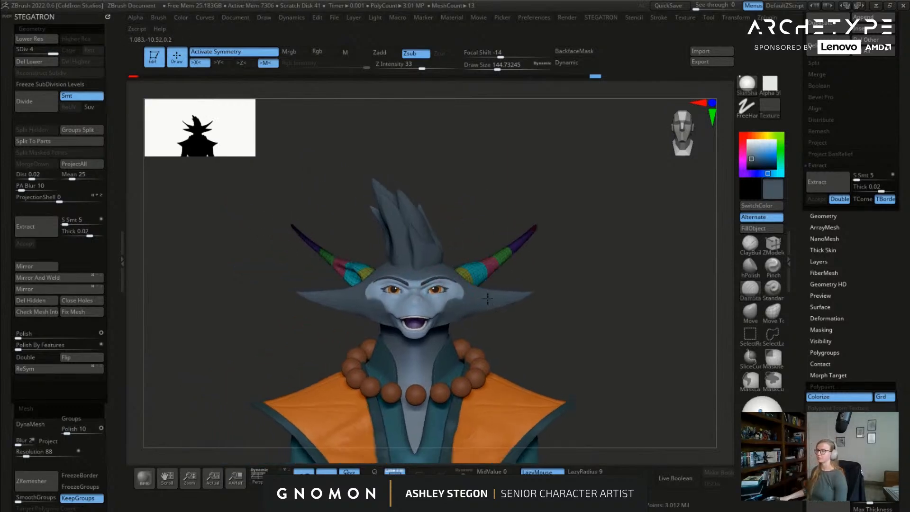
# Step: Delete the ears' lower subdivision levels, then mirror and weld the sculpted ear across to the other side
pyautogui.scroll(5, 484, 284)
pyautogui.click(64, 277)
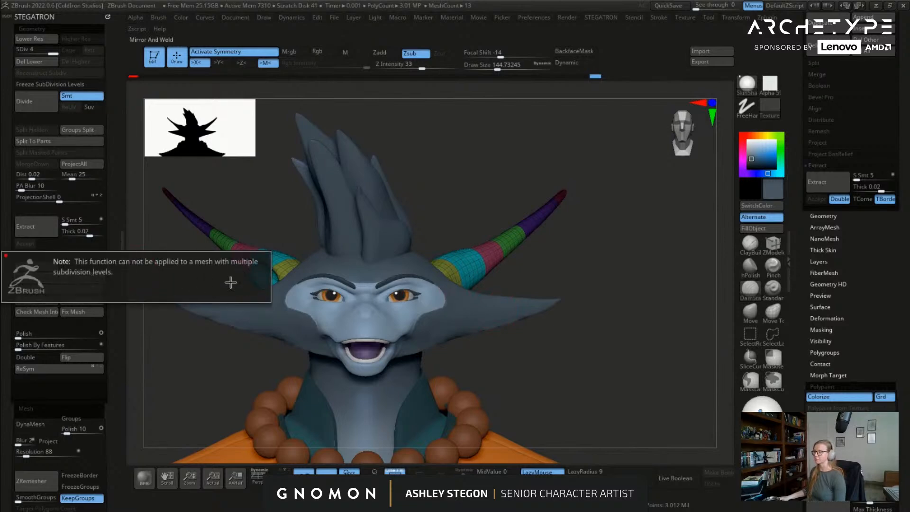
pyautogui.keyDown('alt'); pyautogui.moveTo(247, 321); pyautogui.dragTo(298, 331); pyautogui.keyUp('alt')
pyautogui.press('s')
pyautogui.moveTo(227, 273); pyautogui.dragTo(221, 274)
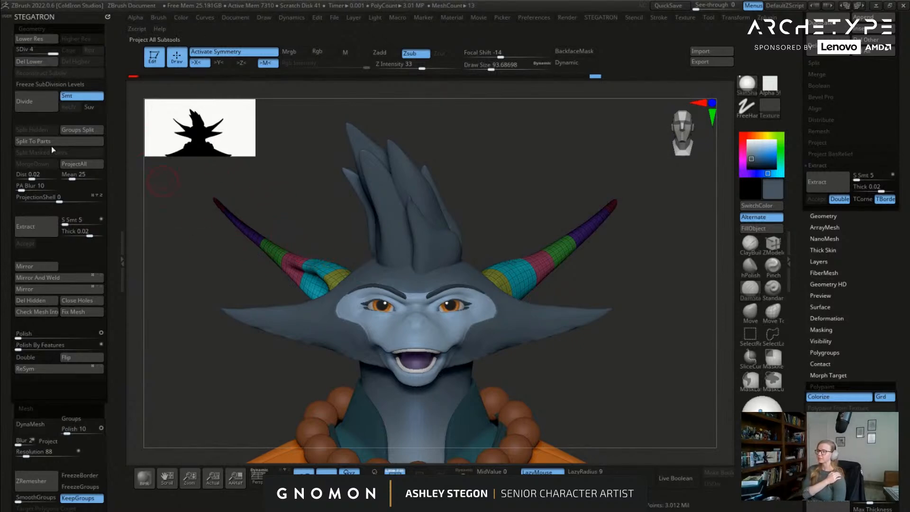
pyautogui.click(39, 63)
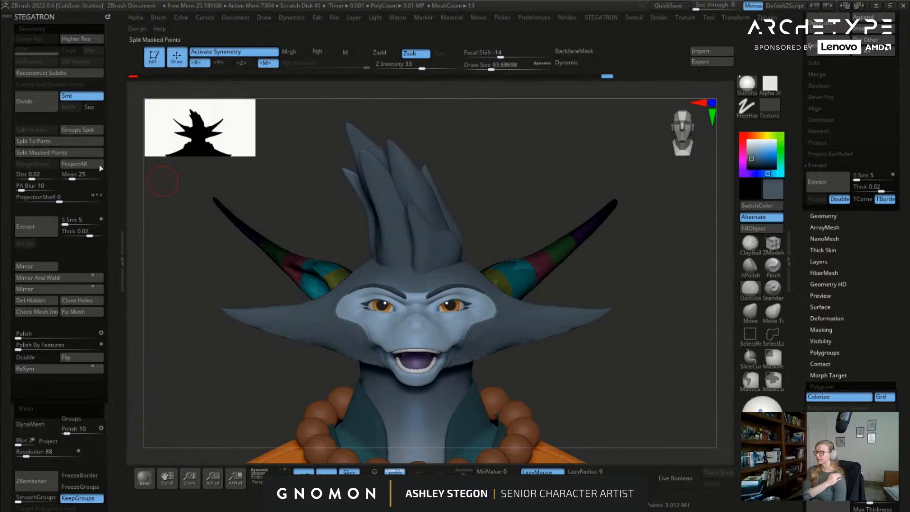
pyautogui.click(74, 278)
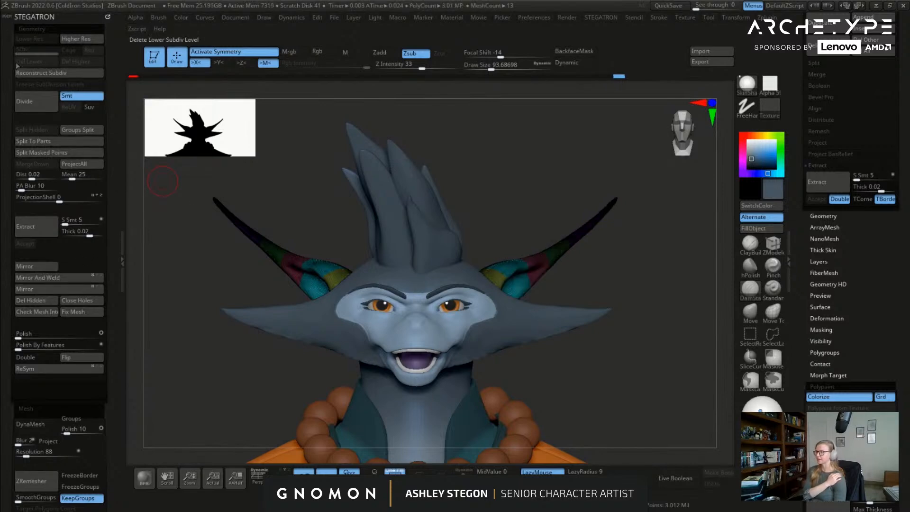
# Step: Reconstruct the ears' subdivision levels, return to level 4, and turn off the polygroup wireframe
pyautogui.click(64, 73)
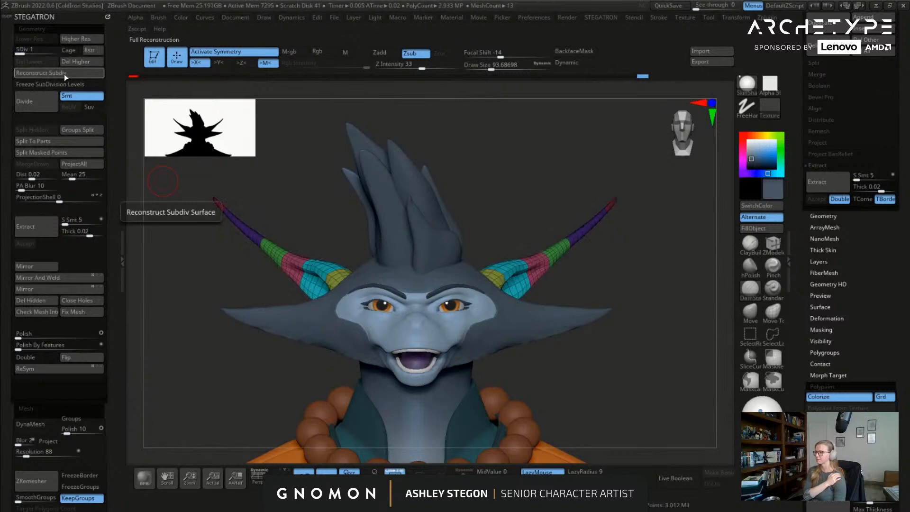
pyautogui.moveTo(621, 261)
pyautogui.mouseDown()
pyautogui.moveTo(524, 260)
pyautogui.moveTo(570, 266)
pyautogui.moveTo(599, 341)
pyautogui.moveTo(550, 233)
pyautogui.mouseUp()
pyautogui.hotkey('shift', 'f')
pyautogui.press('d')
pyautogui.press('d')
pyautogui.press('d')
pyautogui.hotkey('shift', 'f')
pyautogui.hotkey('shift', 'f')
pyautogui.press('s')
pyautogui.moveTo(581, 280); pyautogui.dragTo(595, 280)
pyautogui.moveTo(585, 265)
pyautogui.mouseDown()
pyautogui.moveTo(535, 258)
pyautogui.moveTo(559, 303)
pyautogui.mouseUp()
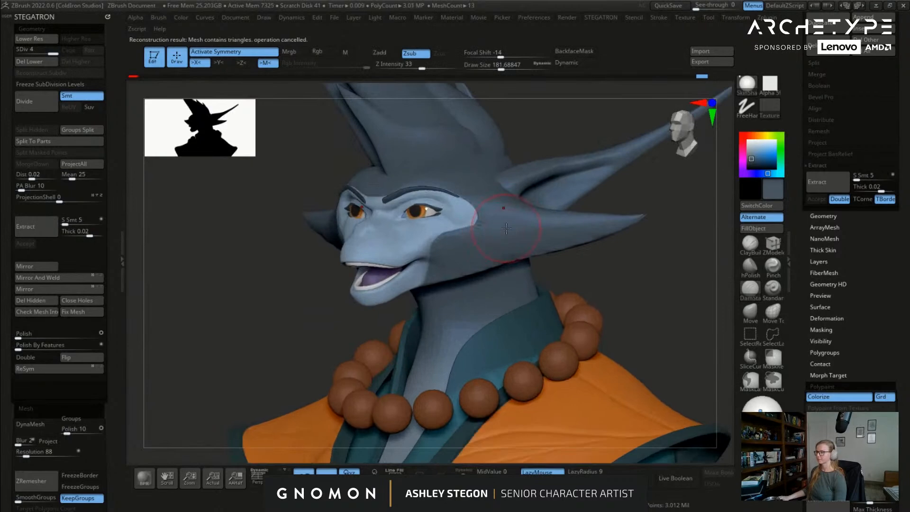
# Step: Switch to the Paint brush at a draw size of about 262, select the head, and sample its dark blue-gray fur color
pyautogui.press('b')
pyautogui.press('p')
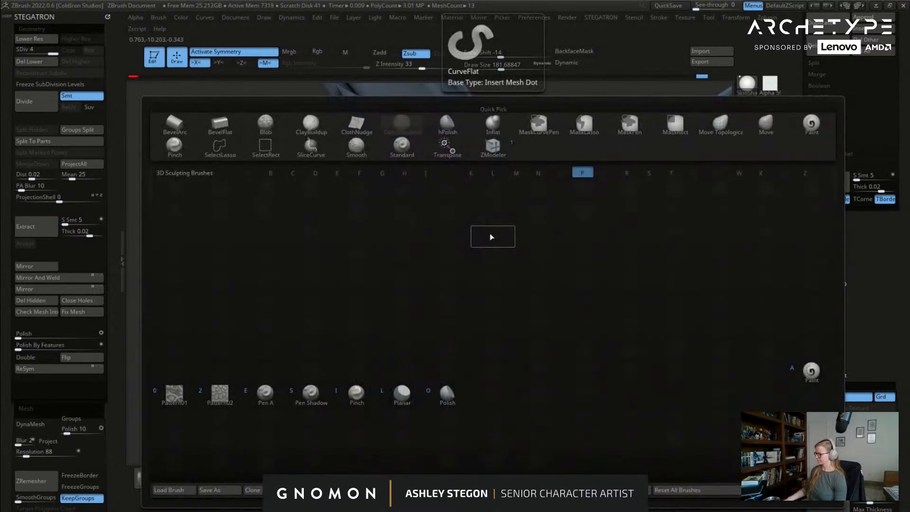
pyautogui.press('a')
pyautogui.keyDown('alt'); pyautogui.moveTo(616, 284); pyautogui.dragTo(630, 232); pyautogui.keyUp('alt')
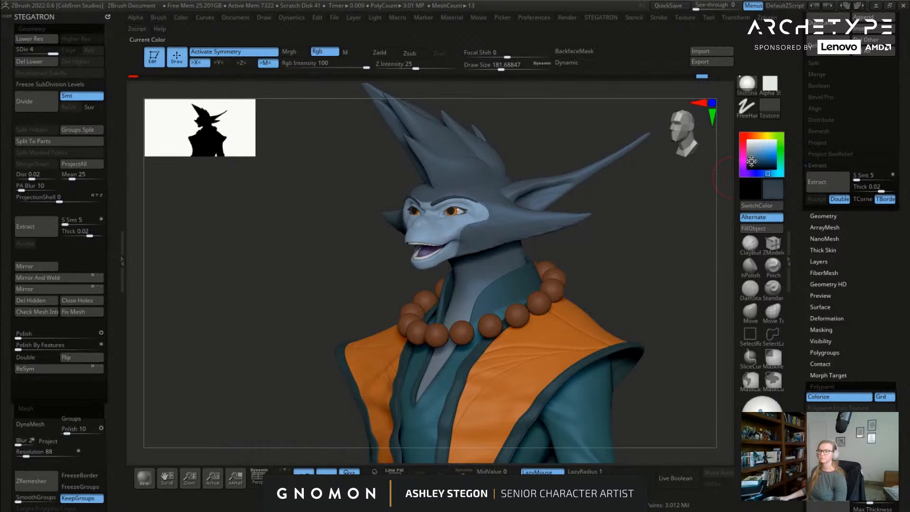
pyautogui.moveTo(531, 172); pyautogui.dragTo(505, 159)
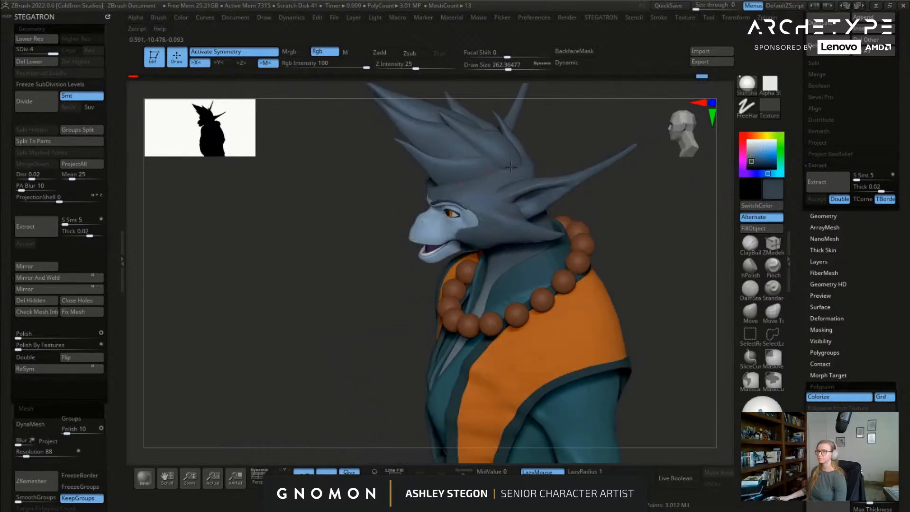
pyautogui.moveTo(517, 168); pyautogui.dragTo(562, 197, button='right')
pyautogui.moveTo(612, 113); pyautogui.dragTo(558, 263, button='right')
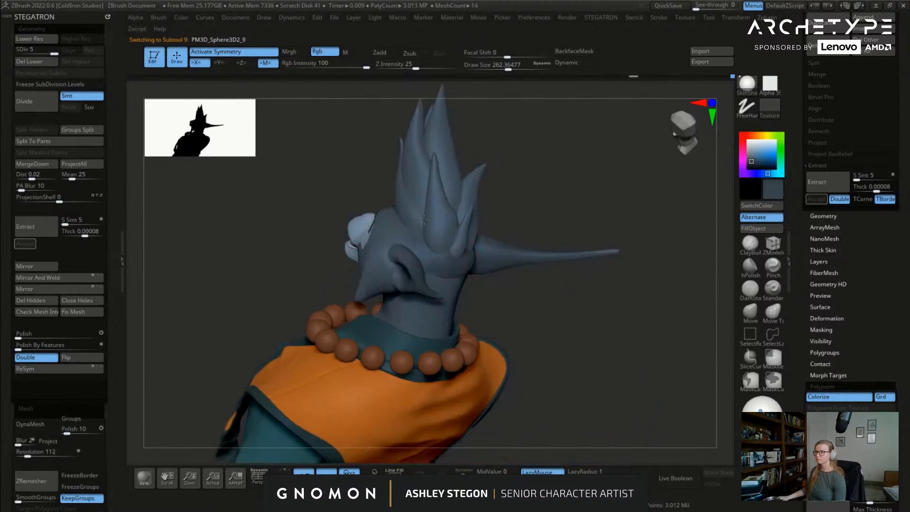
pyautogui.moveTo(432, 247); pyautogui.dragTo(404, 237, button='right')
pyautogui.moveTo(389, 277)
pyautogui.mouseDown(button='right')
pyautogui.moveTo(513, 282)
pyautogui.moveTo(459, 290)
pyautogui.moveTo(453, 279)
pyautogui.moveTo(435, 278)
pyautogui.mouseUp(button='right')
pyautogui.moveTo(513, 276); pyautogui.dragTo(458, 284, button='right')
pyautogui.press('c')
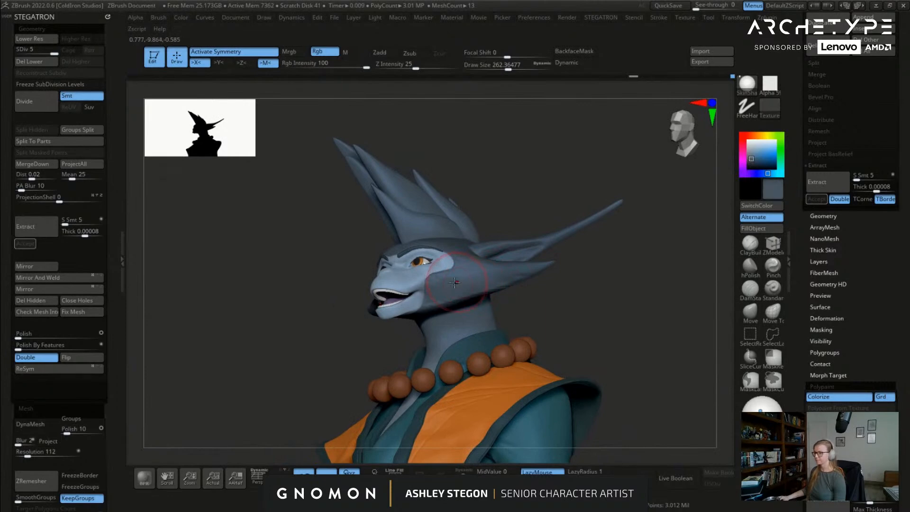
pyautogui.moveTo(524, 273); pyautogui.dragTo(474, 274, button='right')
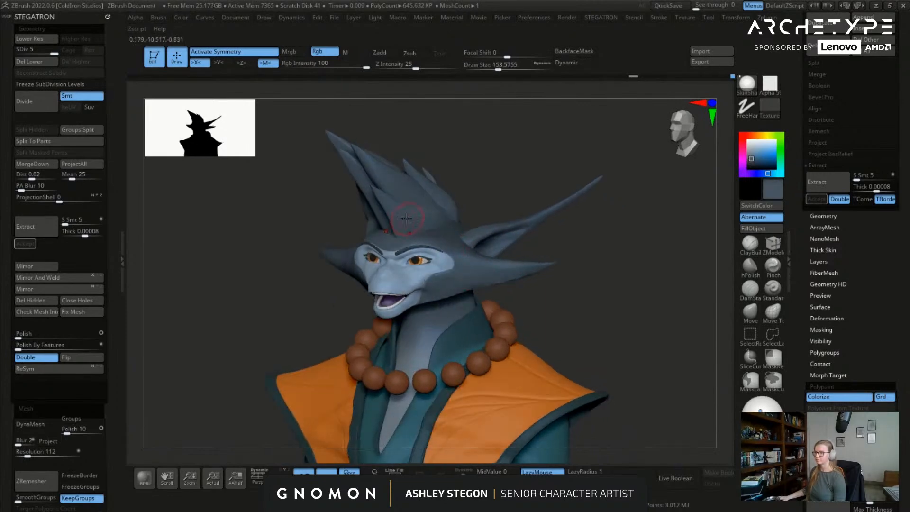
# Step: Sample the hair's color and touch up the paint on the hair and the back of the head
pyautogui.keyDown('alt'); pyautogui.click(435, 218); pyautogui.keyUp('alt')
pyautogui.moveTo(447, 231); pyautogui.dragTo(386, 230, button='right')
pyautogui.press('c')
pyautogui.moveTo(441, 218); pyautogui.dragTo(475, 207, button='right')
pyautogui.moveTo(434, 158); pyautogui.dragTo(388, 171, button='right')
pyautogui.moveTo(345, 222); pyautogui.dragTo(311, 223, button='right')
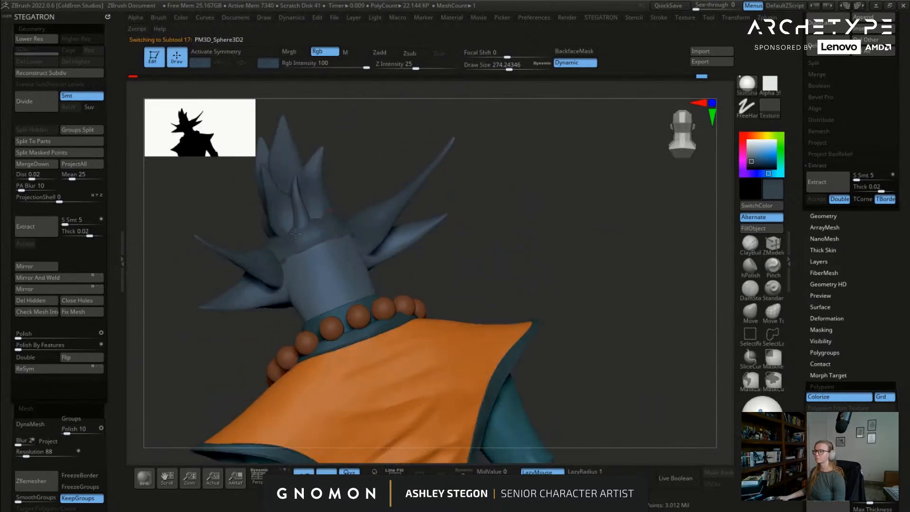
pyautogui.moveTo(263, 242); pyautogui.dragTo(316, 264, button='right')
pyautogui.keyDown('alt'); pyautogui.click(260, 256); pyautogui.keyUp('alt')
pyautogui.moveTo(318, 248); pyautogui.dragTo(342, 316)
pyautogui.moveTo(296, 301); pyautogui.dragTo(509, 239, button='right')
pyautogui.keyDown('alt'); pyautogui.click(290, 293); pyautogui.keyUp('alt')
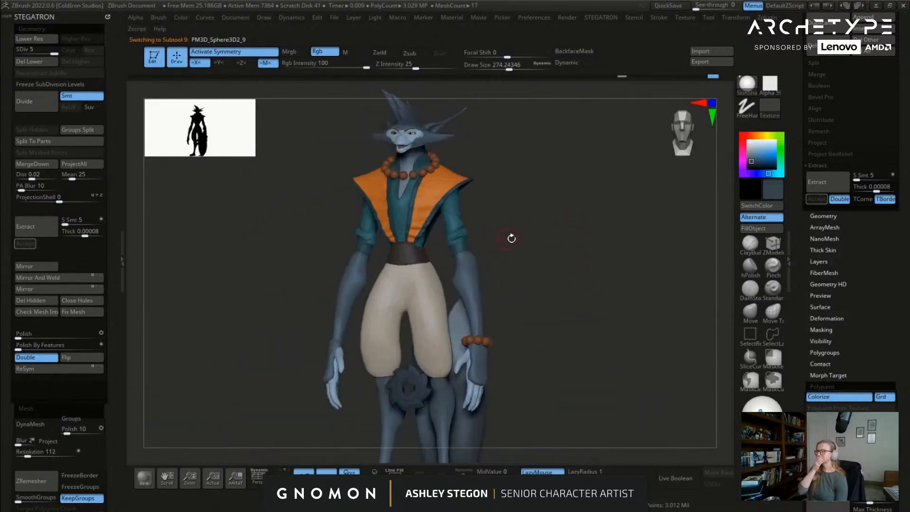
# Step: Select the waist sash, turn off its dynamic subdivision, and display its polygroup wireframe
pyautogui.keyDown('alt'); pyautogui.click(409, 256); pyautogui.keyUp('alt')
pyautogui.keyDown('alt'); pyautogui.moveTo(425, 266); pyautogui.dragTo(424, 233, button='right'); pyautogui.keyUp('alt')
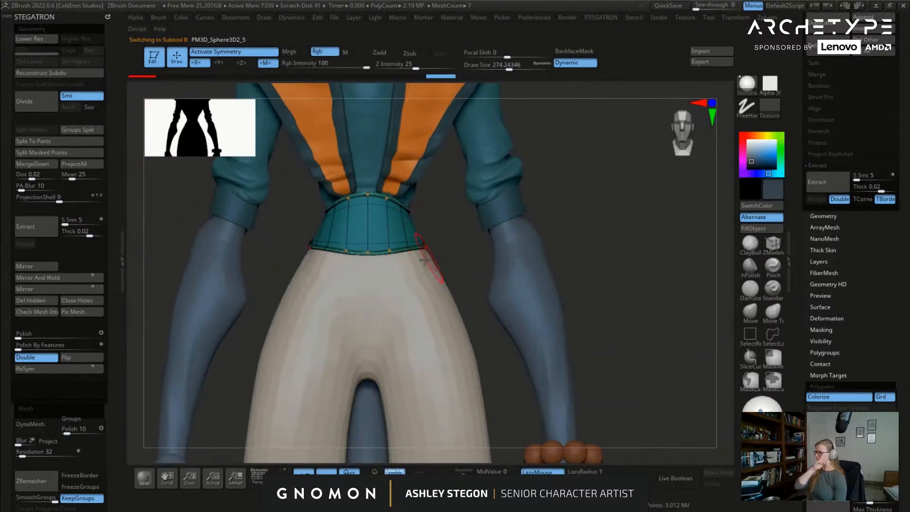
pyautogui.keyDown('ctrl'); pyautogui.moveTo(459, 376); pyautogui.dragTo(429, 258, button='right'); pyautogui.keyUp('ctrl')
pyautogui.keyDown('alt'); pyautogui.moveTo(416, 198); pyautogui.dragTo(432, 208, button='right'); pyautogui.keyUp('alt')
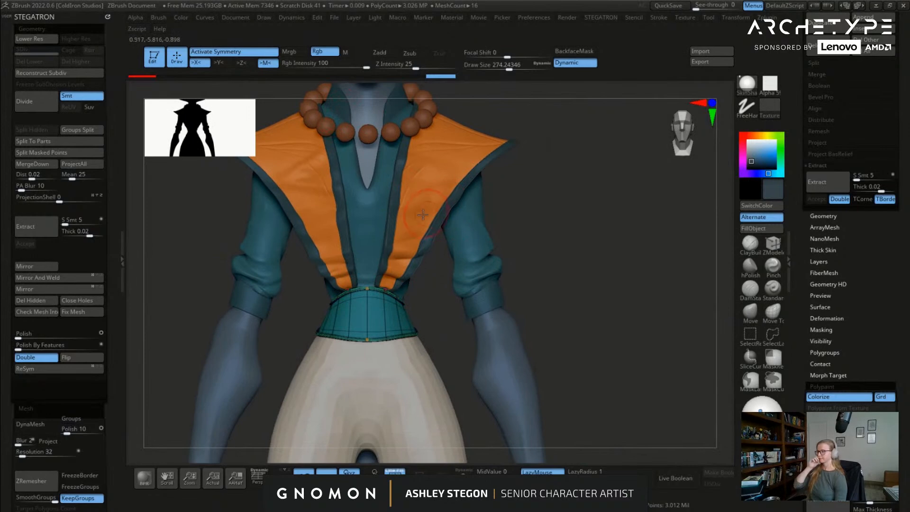
pyautogui.hotkey('shift', 'f')
pyautogui.keyDown('ctrl'); pyautogui.moveTo(393, 287); pyautogui.dragTo(388, 331, button='right'); pyautogui.keyUp('ctrl')
pyautogui.hotkey('shift', 'f')
pyautogui.hotkey('shift', 'f')
pyautogui.hotkey('shift', 'd')
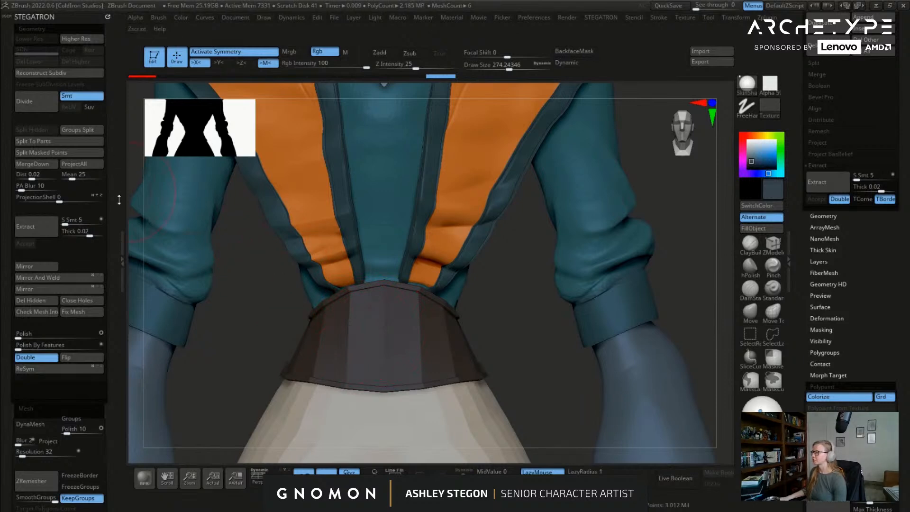
pyautogui.hotkey('shift', 'f')
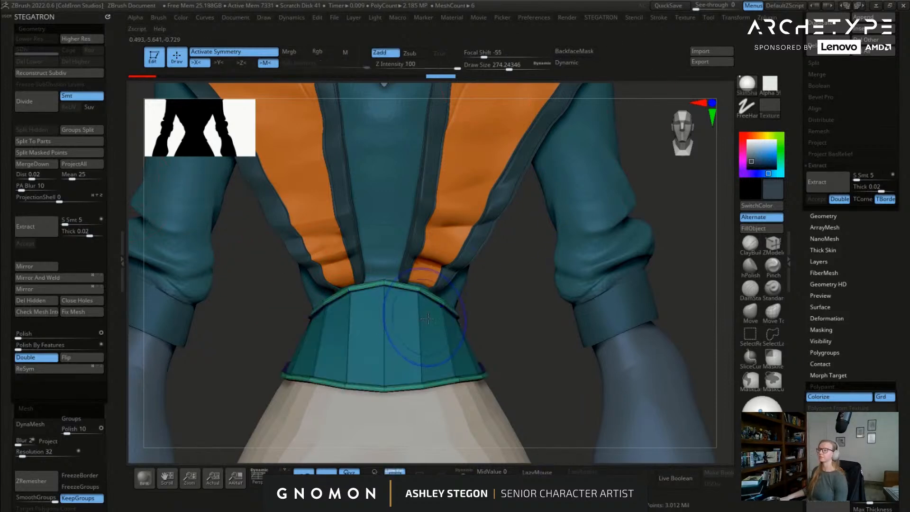
pyautogui.moveTo(503, 341)
pyautogui.mouseDown(button='right')
pyautogui.moveTo(414, 344)
pyautogui.moveTo(488, 369)
pyautogui.moveTo(512, 346)
pyautogui.mouseUp(button='right')
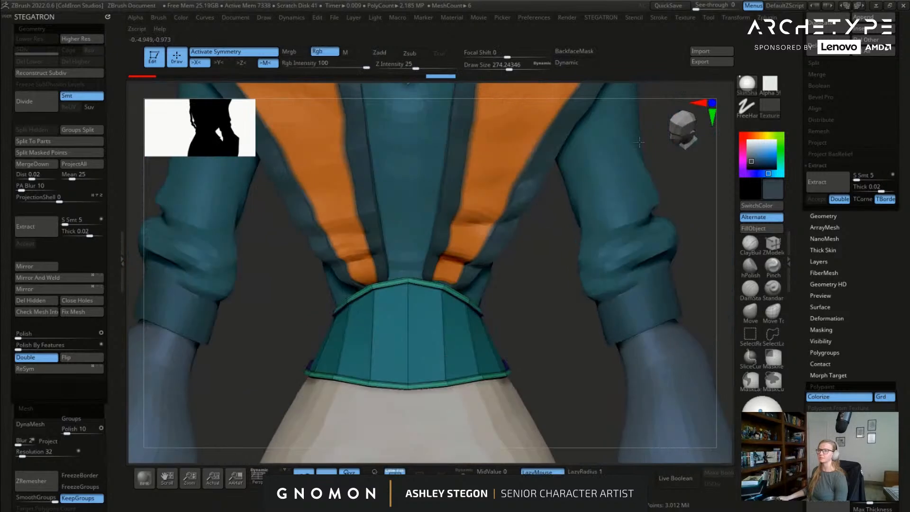
# Step: Open UV Master and create a working clone of the sash, with the draw size reduced to about 104
pyautogui.moveTo(767, 19)
pyautogui.moveTo(765, 32); pyautogui.dragTo(74, 213)
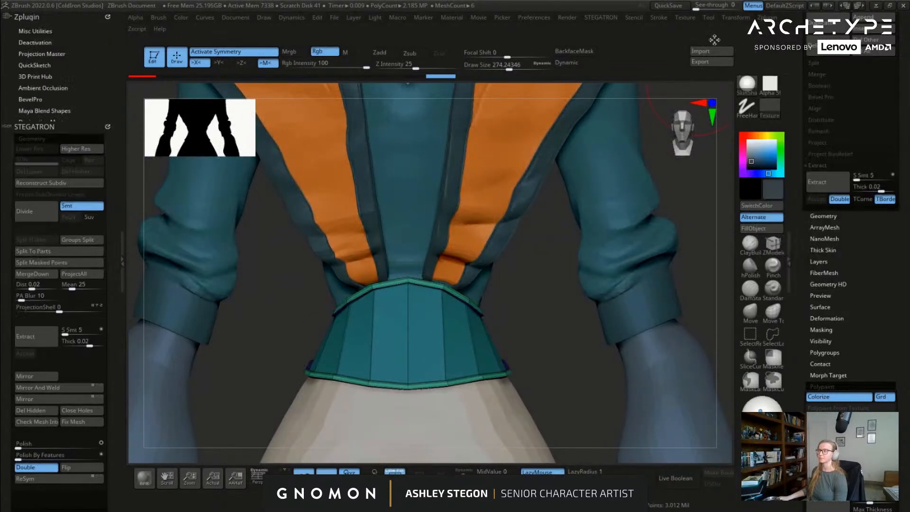
pyautogui.click(44, 236)
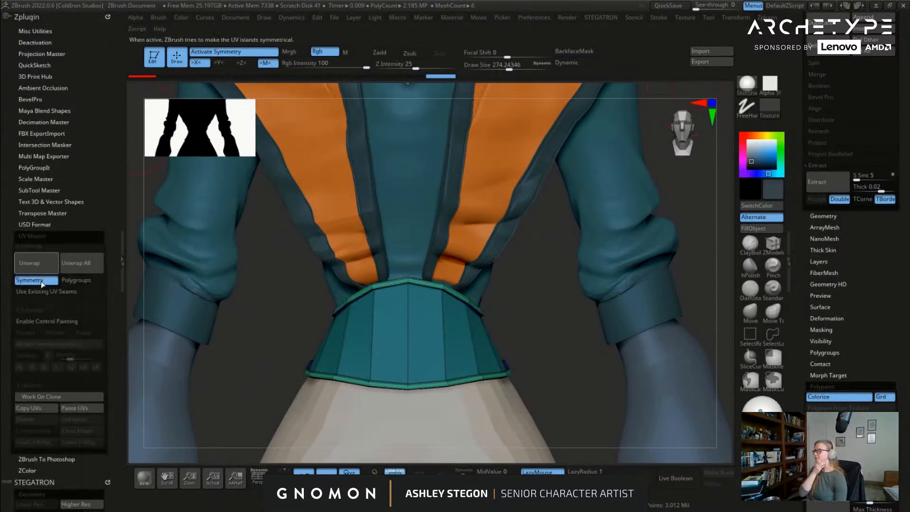
pyautogui.click(51, 396)
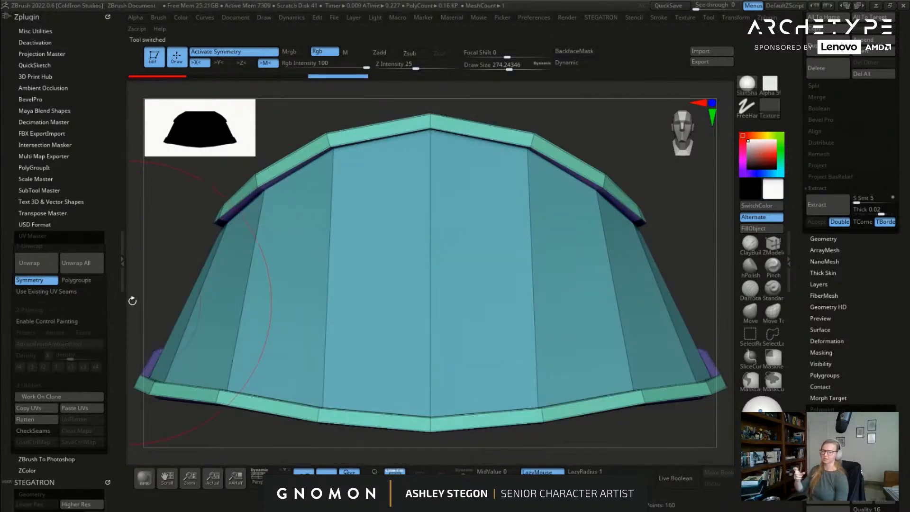
pyautogui.press('[')
pyautogui.moveTo(451, 256); pyautogui.dragTo(435, 177, button='right')
pyautogui.moveTo(469, 203)
pyautogui.keyDown('ctrl'); pyautogui.mouseDown(button='right')
pyautogui.moveTo(449, 177)
pyautogui.moveTo(464, 144)
pyautogui.mouseUp(button='right'); pyautogui.keyUp('ctrl')
pyautogui.press('s')
pyautogui.moveTo(465, 144); pyautogui.dragTo(458, 144)
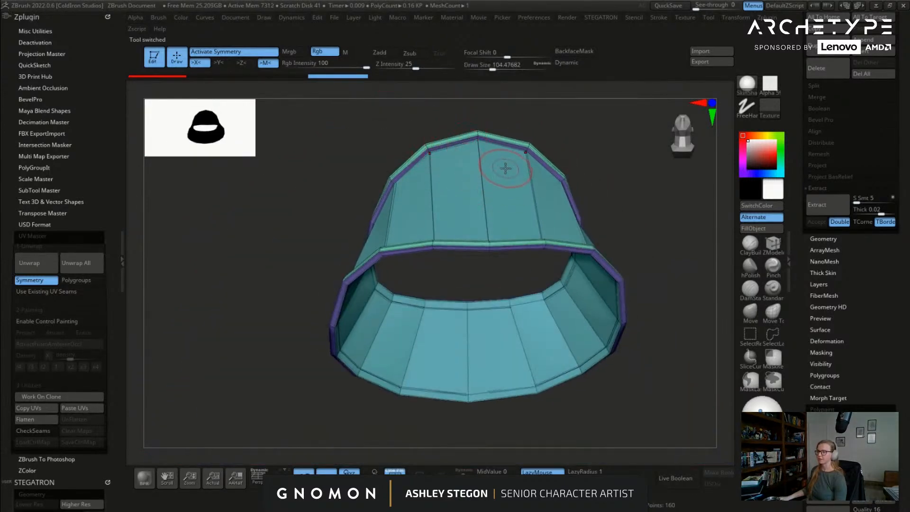
pyautogui.moveTo(479, 126); pyautogui.dragTo(526, 209, button='right')
# Step: Unwrap the sash clone with Symmetry and Polygroups enabled, check the flattened UV layout, and unflatten it
pyautogui.click(80, 279)
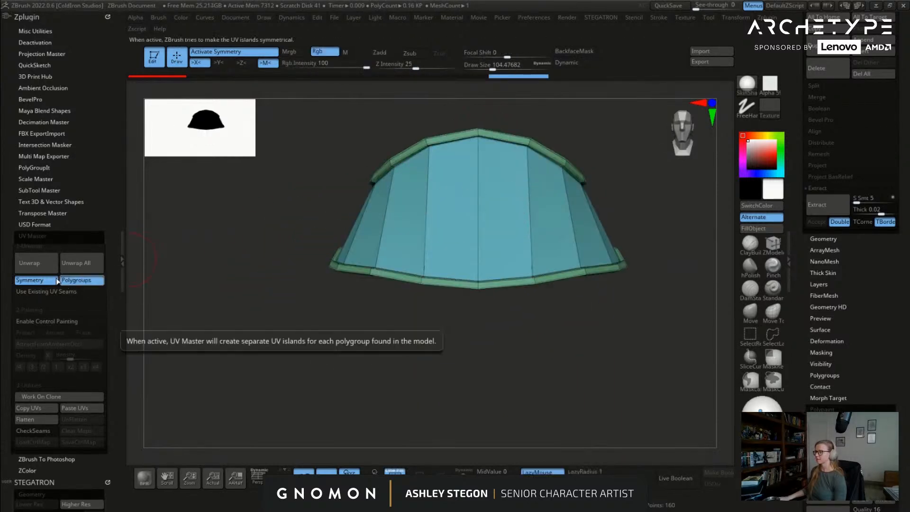
pyautogui.click(31, 261)
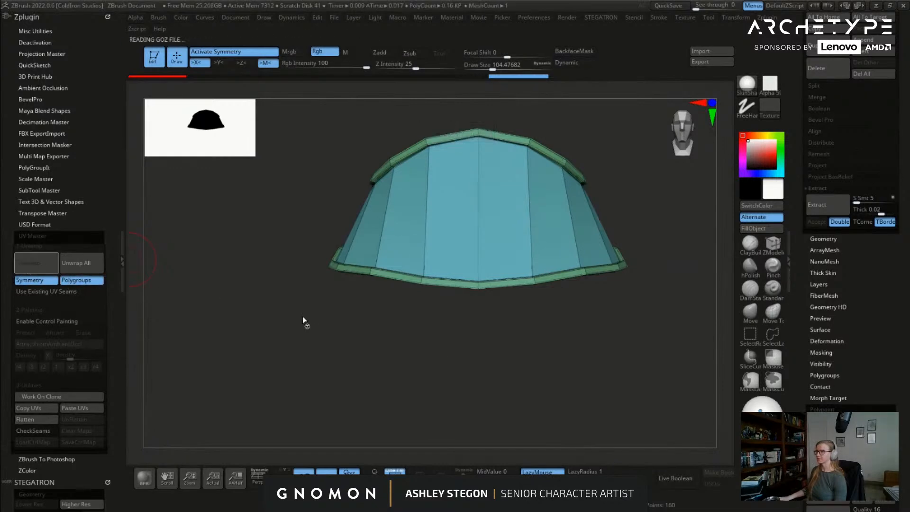
pyautogui.press('f')
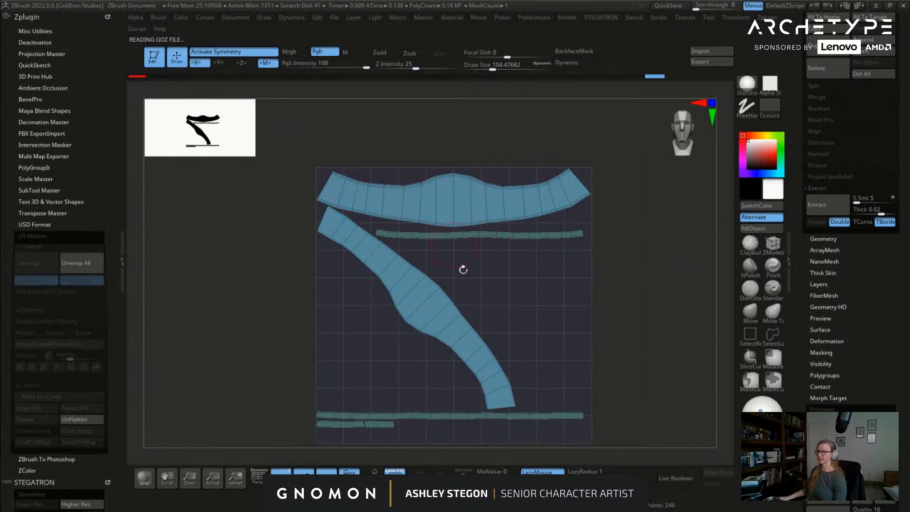
pyautogui.press('w')
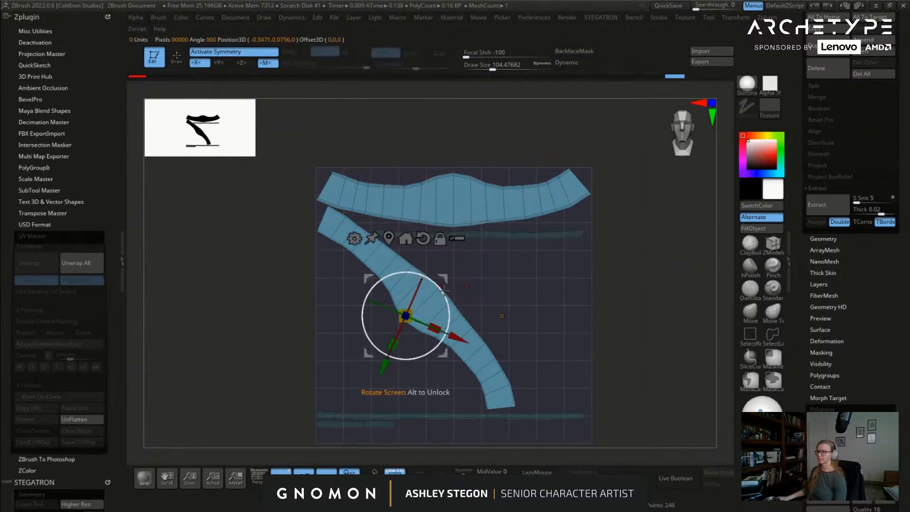
pyautogui.press('q')
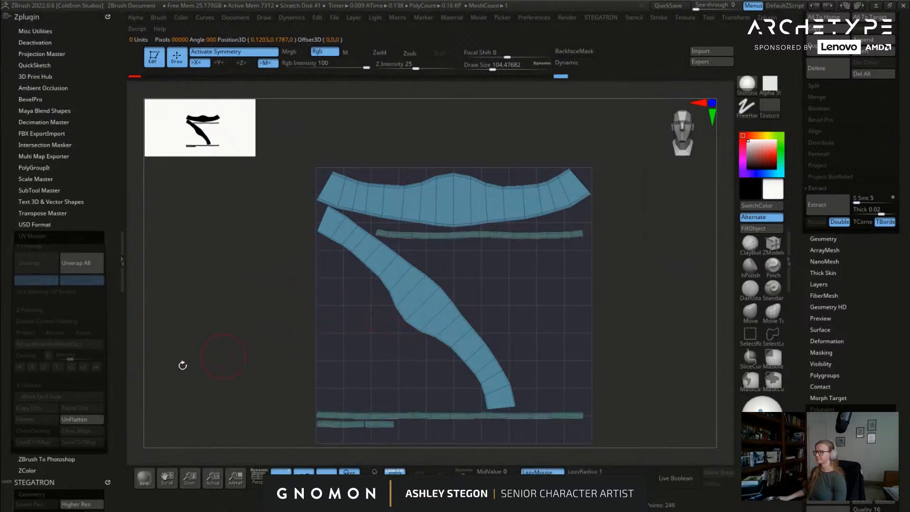
pyautogui.click(79, 417)
# Step: Isolate the clone's edge trim and main band polygroups in turn to examine the inner and outer faces
pyautogui.moveTo(429, 282); pyautogui.dragTo(460, 233)
pyautogui.keyDown('ctrl'); pyautogui.keyDown('shift'); pyautogui.click(493, 211); pyautogui.keyUp('shift'); pyautogui.keyUp('ctrl')
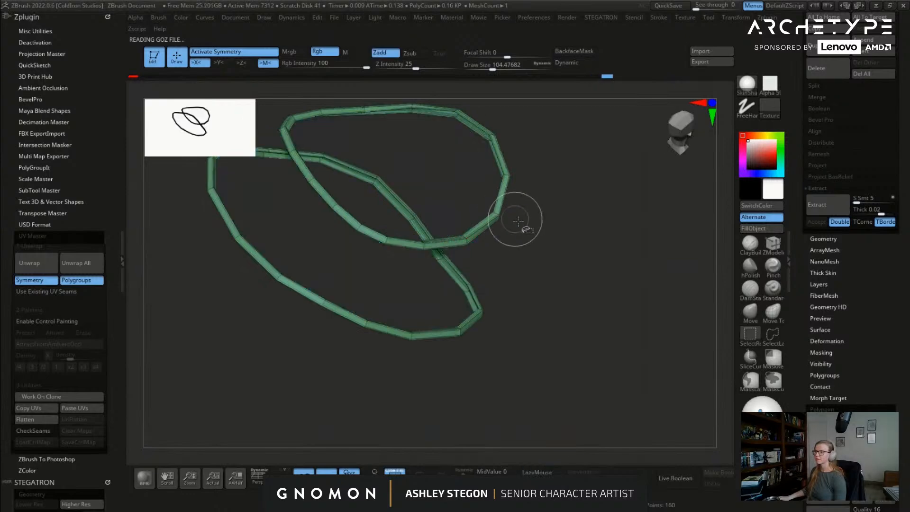
pyautogui.keyDown('ctrl'); pyautogui.keyDown('shift'); pyautogui.click(545, 252); pyautogui.keyUp('shift'); pyautogui.keyUp('ctrl')
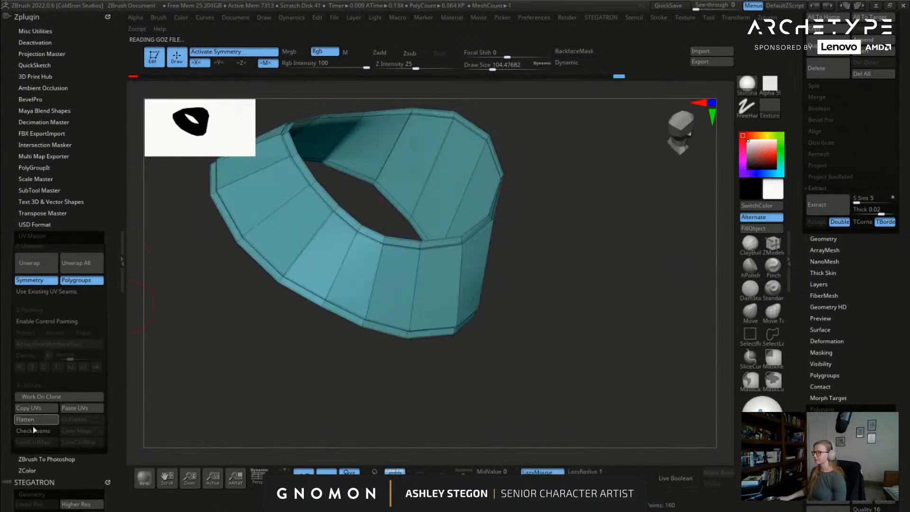
pyautogui.scroll(-10, 118, 422)
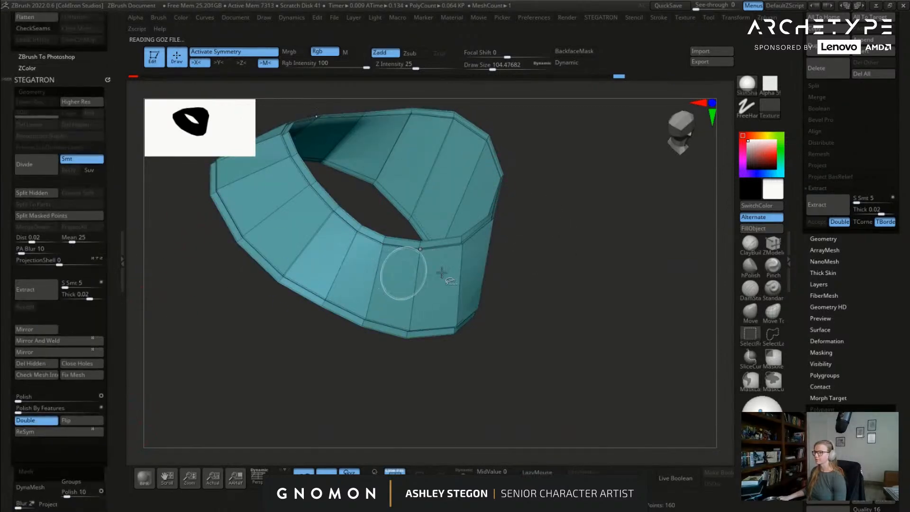
pyautogui.keyDown('ctrl'); pyautogui.keyDown('shift'); pyautogui.click(467, 279); pyautogui.keyUp('shift'); pyautogui.keyUp('ctrl')
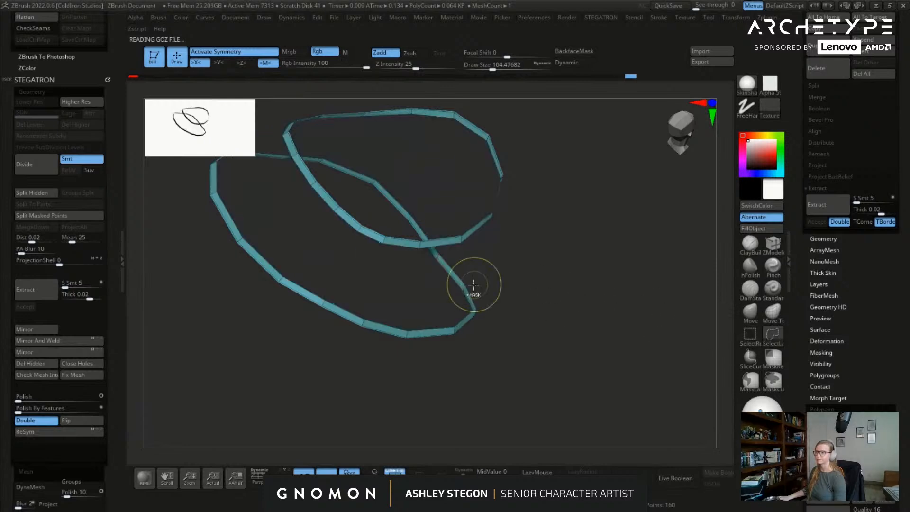
pyautogui.keyDown('ctrl'); pyautogui.keyDown('shift'); pyautogui.click(474, 289); pyautogui.keyUp('shift'); pyautogui.keyUp('ctrl')
pyautogui.keyDown('ctrl'); pyautogui.keyDown('shift'); pyautogui.click(463, 284); pyautogui.keyUp('shift'); pyautogui.keyUp('ctrl')
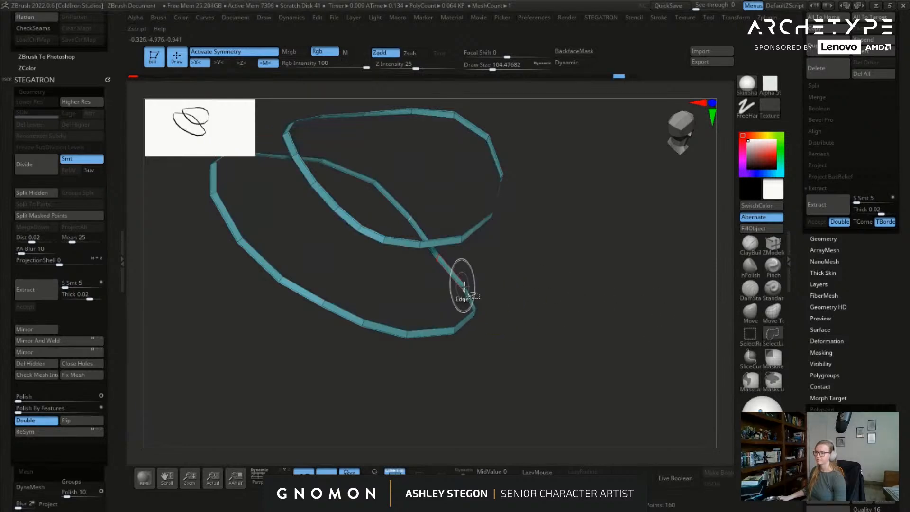
pyautogui.moveTo(463, 284); pyautogui.dragTo(462, 234)
pyautogui.keyDown('ctrl'); pyautogui.keyDown('shift'); pyautogui.click(493, 232); pyautogui.keyUp('shift'); pyautogui.keyUp('ctrl')
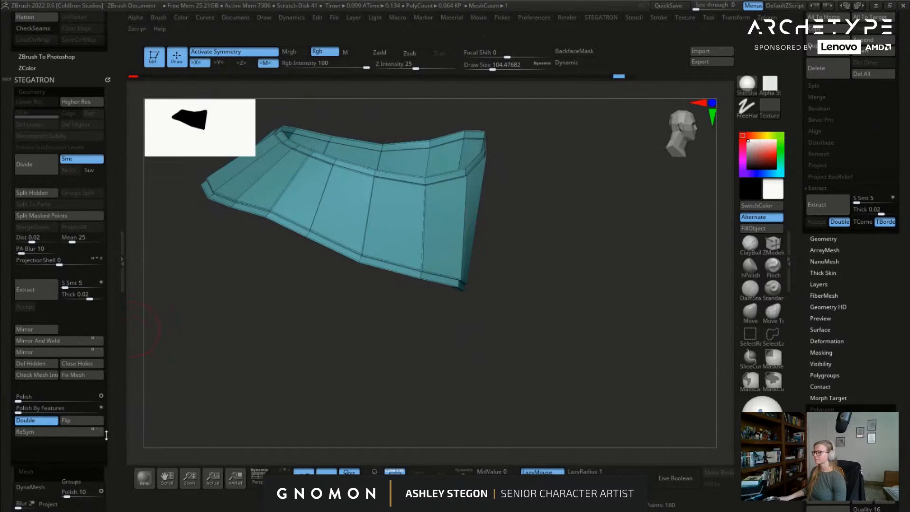
# Step: Auto-group the visible sash bands so the inner and outer faces get separate polygroups
pyautogui.scroll(-6, 113, 330)
pyautogui.scroll(-4, 114, 330)
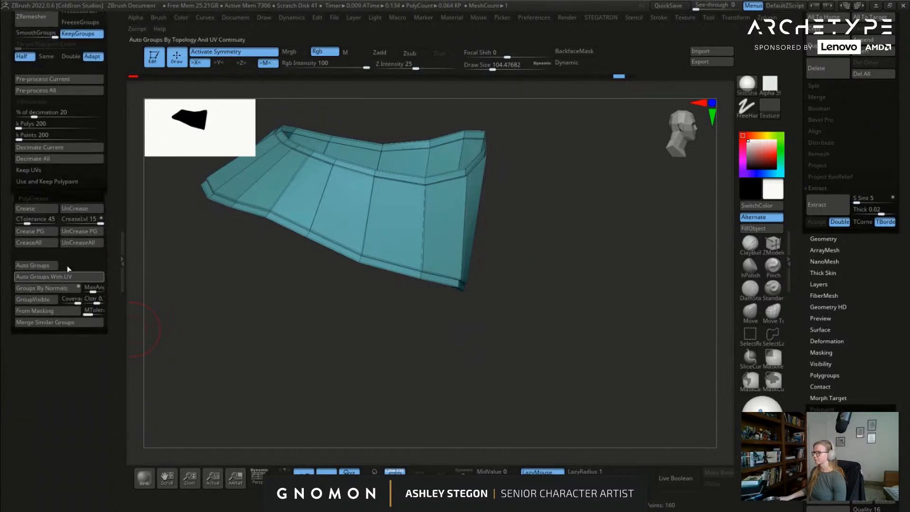
pyautogui.click(32, 265)
pyautogui.scroll(10, 116, 231)
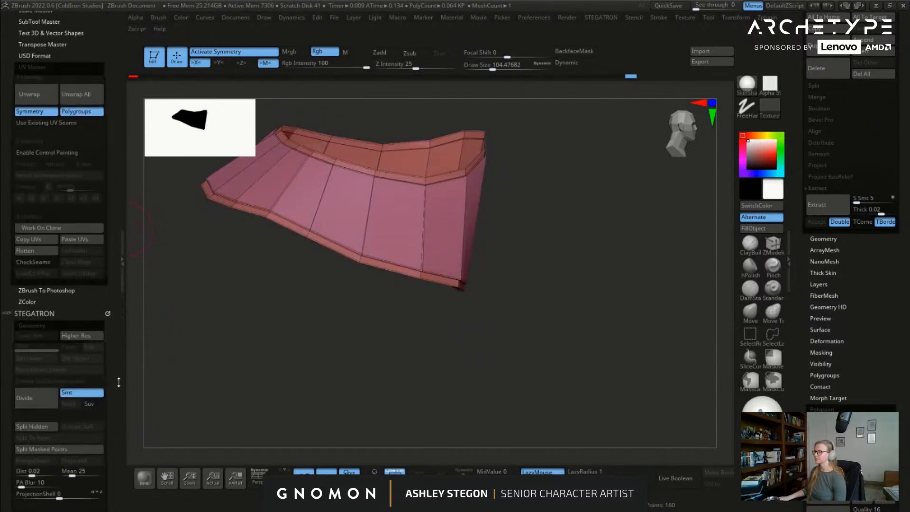
# Step: Flatten the sash clone into its UV layout and mask everything except the slanted outer band shell
pyautogui.click(47, 260)
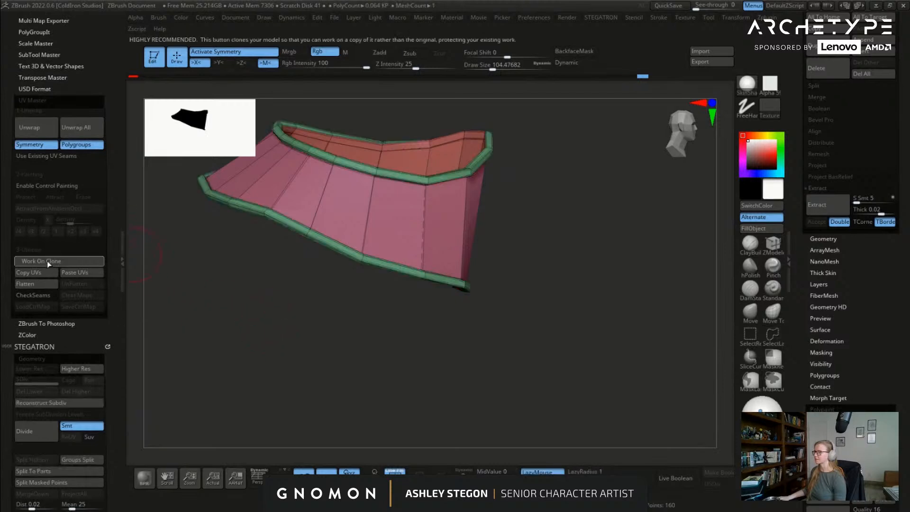
pyautogui.click(35, 282)
pyautogui.press('w')
pyautogui.keyDown('ctrl'); pyautogui.click(403, 251); pyautogui.keyUp('ctrl')
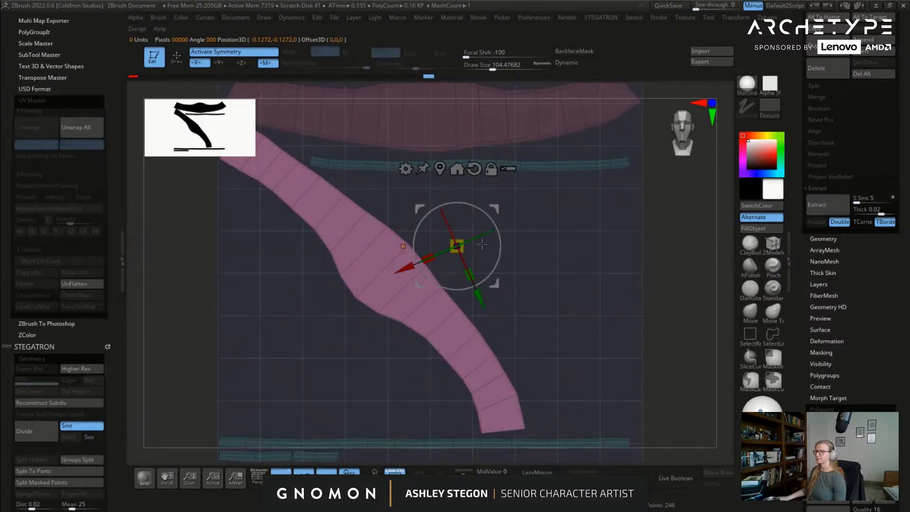
pyautogui.keyDown('ctrl'); pyautogui.moveTo(484, 265); pyautogui.dragTo(490, 233, button='right'); pyautogui.keyUp('ctrl')
pyautogui.moveTo(497, 233); pyautogui.dragTo(493, 280)
pyautogui.hotkey('ctrl', 'z')
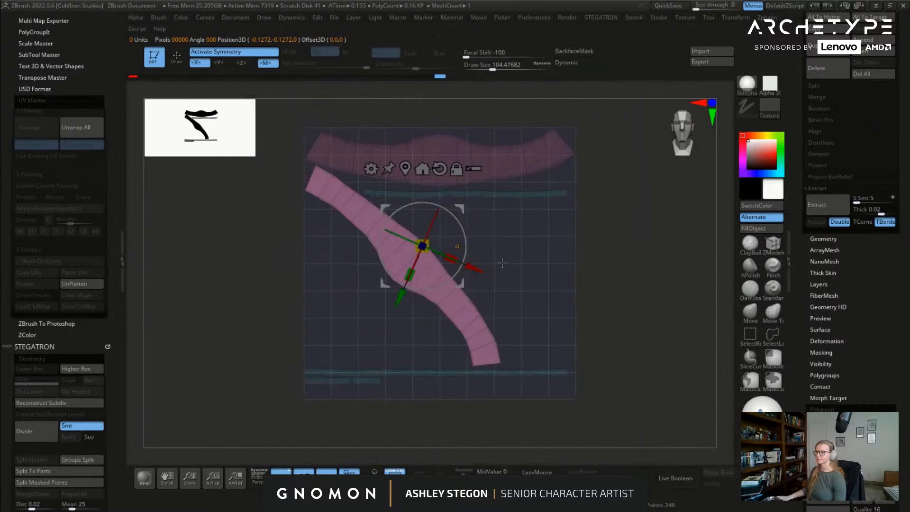
# Step: Turn off symmetry, rotate the slanted band shell level beneath the upper band shell, and clear the mask
pyautogui.press('x')
pyautogui.moveTo(465, 238); pyautogui.dragTo(405, 290)
pyautogui.moveTo(463, 211); pyautogui.dragTo(480, 226)
pyautogui.click(466, 187)
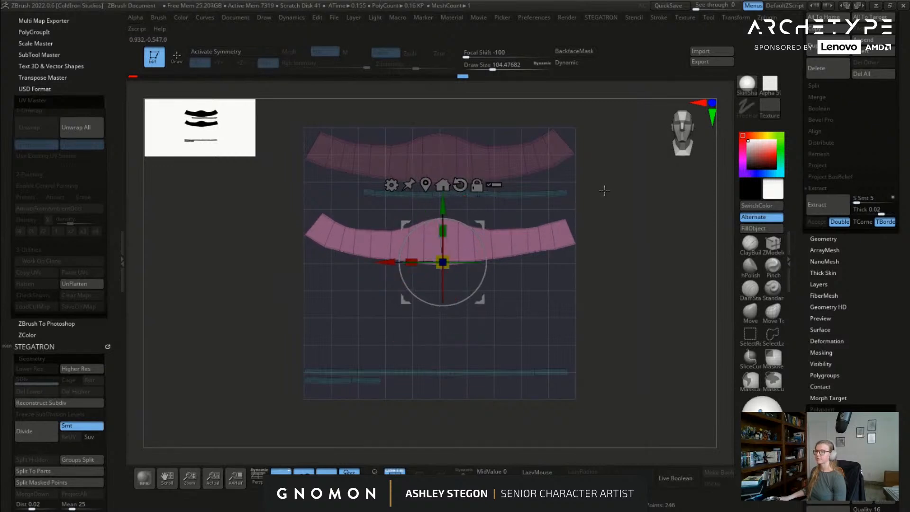
pyautogui.keyDown('ctrl'); pyautogui.moveTo(610, 190); pyautogui.dragTo(592, 196); pyautogui.keyUp('ctrl')
pyautogui.press('q')
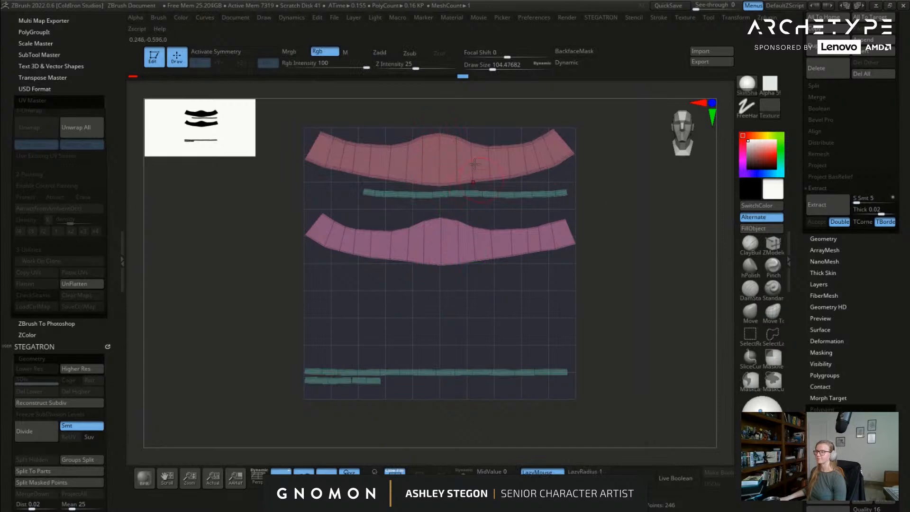
# Step: Mask all but the upper band's UV shell, nudge it slightly sideways to line up with the grid centre, and clear the mask
pyautogui.press('w')
pyautogui.press('f')
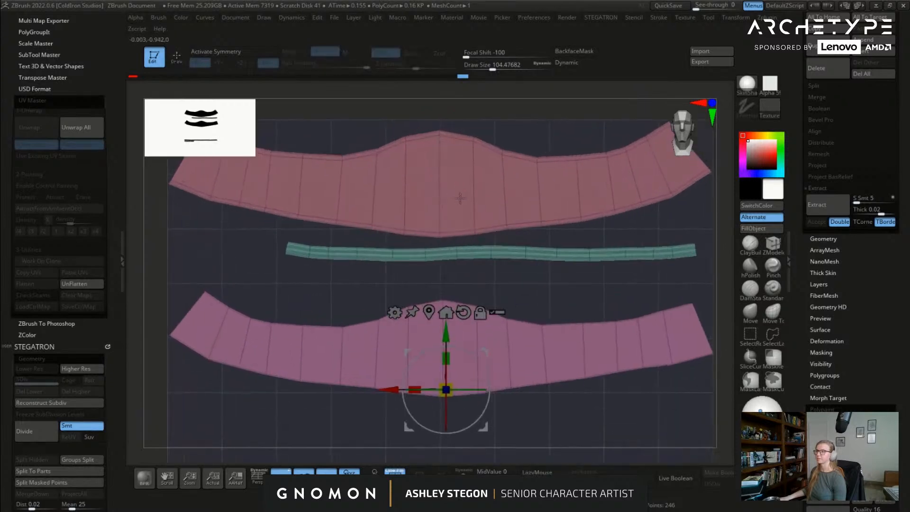
pyautogui.keyDown('ctrl'); pyautogui.click(438, 134); pyautogui.keyUp('ctrl')
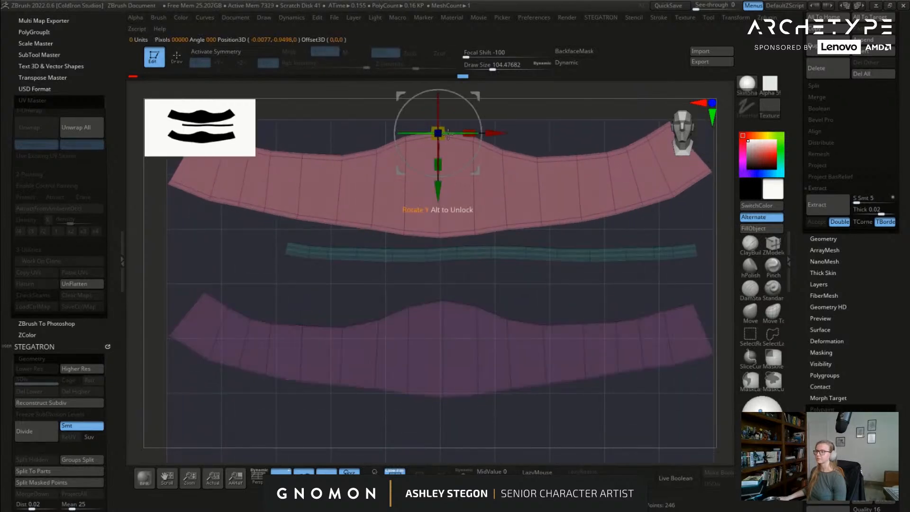
pyautogui.moveTo(491, 134); pyautogui.dragTo(489, 134)
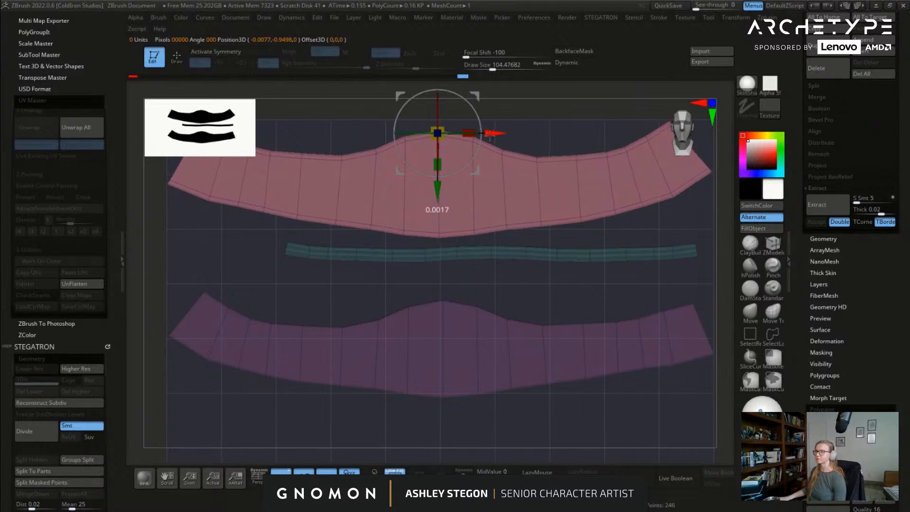
pyautogui.press('q')
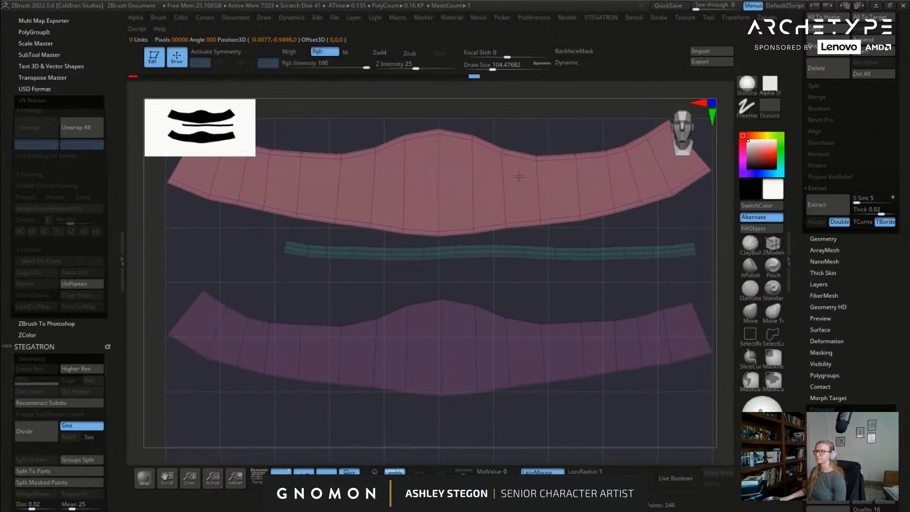
pyautogui.keyDown('ctrl'); pyautogui.moveTo(517, 177); pyautogui.dragTo(510, 157, button='right'); pyautogui.keyUp('ctrl')
pyautogui.press('w')
pyautogui.moveTo(505, 162); pyautogui.dragTo(504, 162)
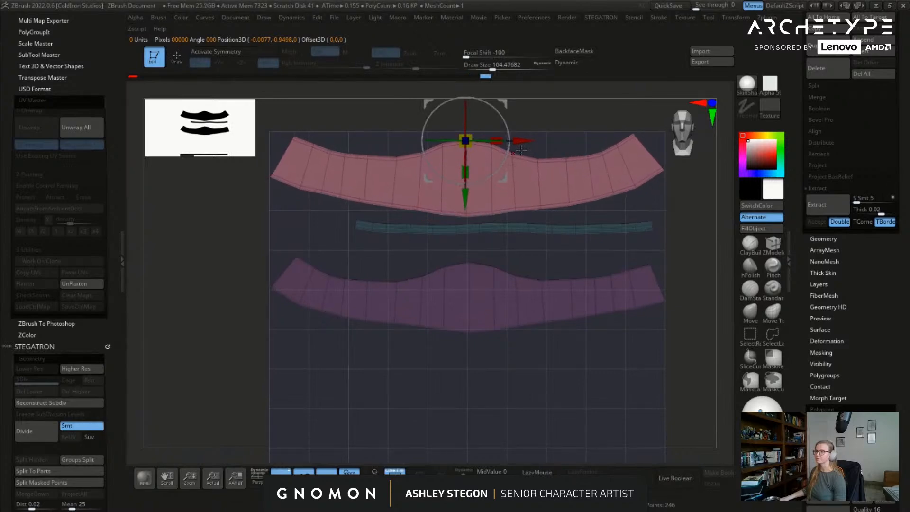
pyautogui.press('q')
pyautogui.moveTo(533, 160)
pyautogui.keyDown('alt'); pyautogui.mouseDown(button='right')
pyautogui.moveTo(509, 157)
pyautogui.moveTo(505, 130)
pyautogui.mouseUp(button='right'); pyautogui.keyUp('alt')
pyautogui.keyDown('ctrl'); pyautogui.moveTo(593, 207); pyautogui.dragTo(606, 220); pyautogui.keyUp('ctrl')
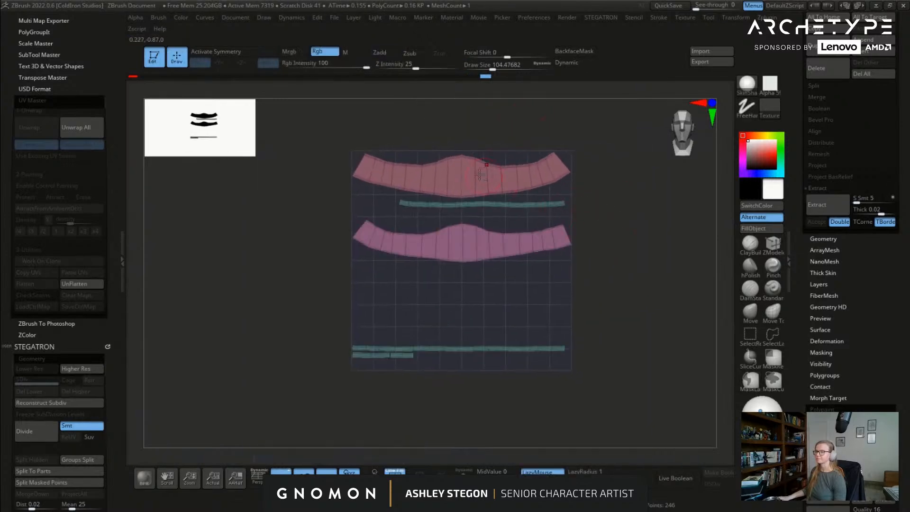
# Step: Unflatten the clone and transfer its adjusted UVs onto the waist sash in the full character tool
pyautogui.keyDown('ctrl'); pyautogui.moveTo(482, 164); pyautogui.dragTo(439, 171, button='right'); pyautogui.keyUp('ctrl')
pyautogui.moveTo(467, 207)
pyautogui.keyDown('ctrl'); pyautogui.mouseDown(button='right')
pyautogui.moveTo(396, 280)
pyautogui.moveTo(390, 210)
pyautogui.moveTo(305, 194)
pyautogui.mouseUp(button='right'); pyautogui.keyUp('ctrl')
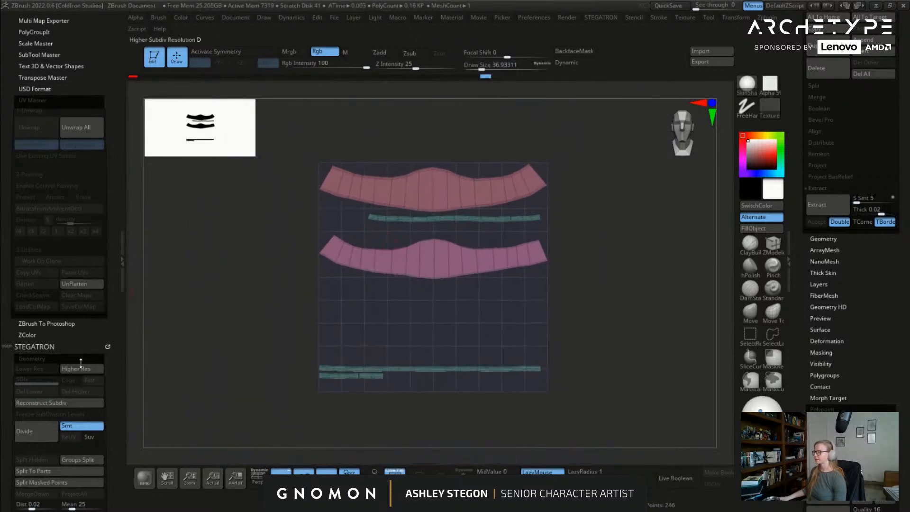
pyautogui.click(81, 284)
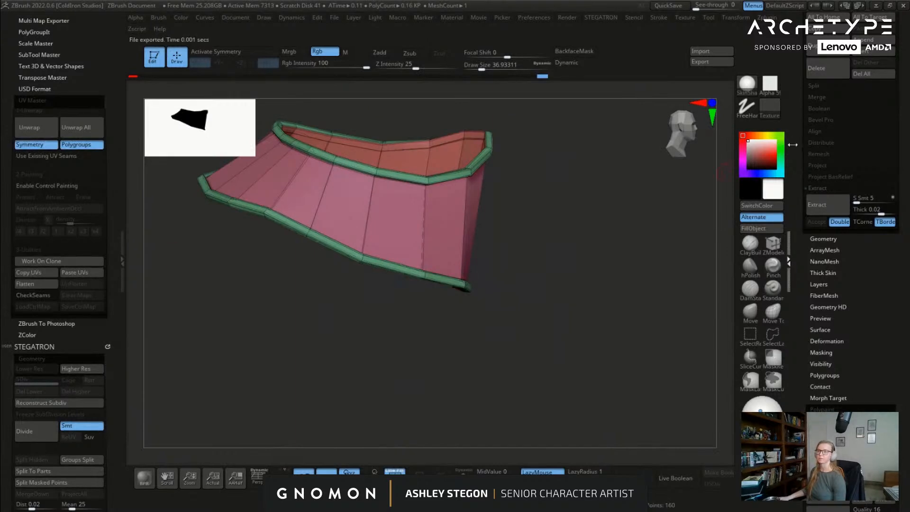
pyautogui.click(788, 260)
pyautogui.scroll(10, 853, 261)
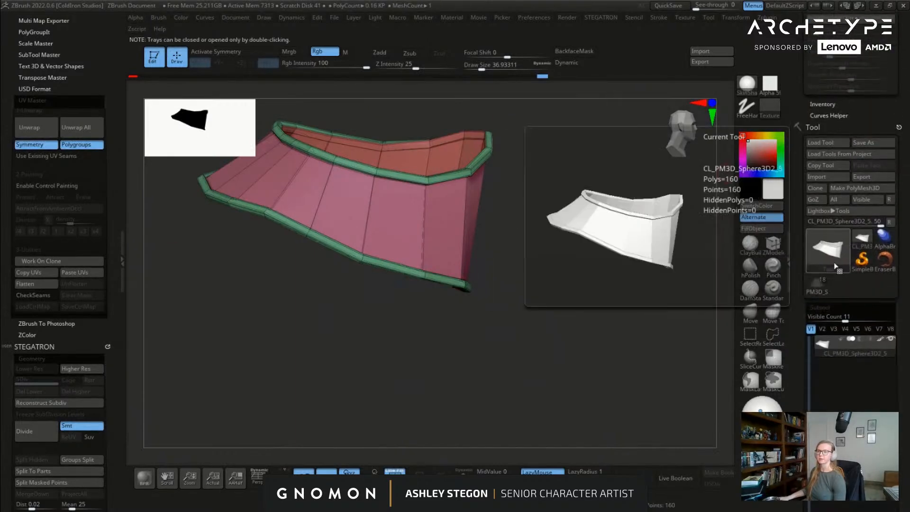
pyautogui.click(818, 284)
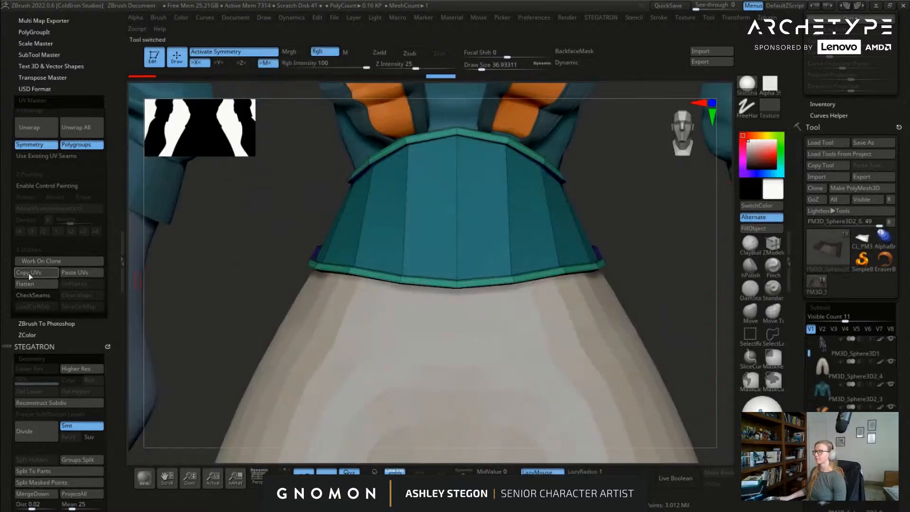
pyautogui.click(74, 273)
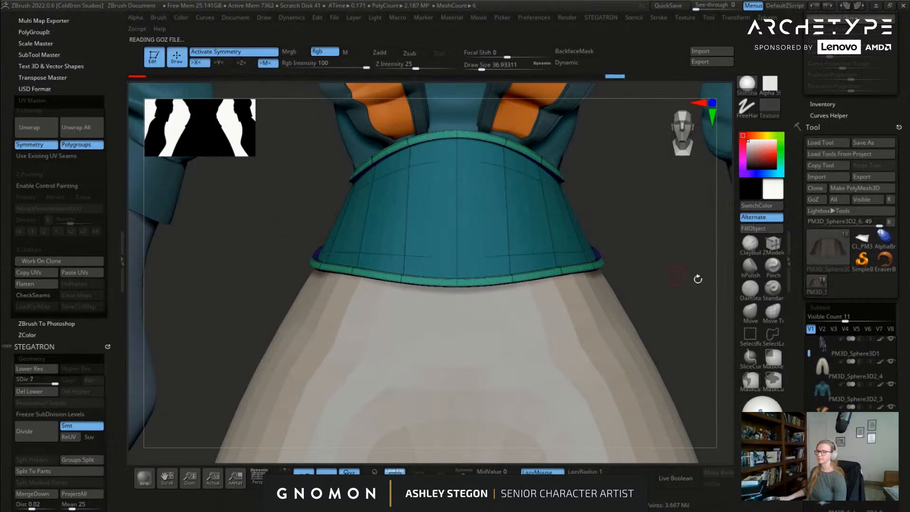
# Step: Hide the polygroup wireframe, choose the DamStandard brush, and try a carved stroke on the waist sash
pyautogui.click(750, 289)
pyautogui.hotkey('shift', 'f')
pyautogui.moveTo(505, 187)
pyautogui.mouseDown()
pyautogui.moveTo(473, 227)
pyautogui.moveTo(504, 186)
pyautogui.moveTo(521, 243)
pyautogui.mouseUp()
pyautogui.moveTo(569, 237); pyautogui.dragTo(470, 180, button='right')
pyautogui.hotkey('ctrl', 'z')
pyautogui.hotkey('ctrl', 'z')
pyautogui.hotkey('ctrl', 'z')
pyautogui.moveTo(538, 193)
pyautogui.mouseDown(button='right')
pyautogui.moveTo(457, 203)
pyautogui.moveTo(386, 150)
pyautogui.mouseUp(button='right')
pyautogui.moveTo(547, 196); pyautogui.dragTo(574, 190, button='right')
pyautogui.moveTo(709, 180); pyautogui.dragTo(540, 234, button='right')
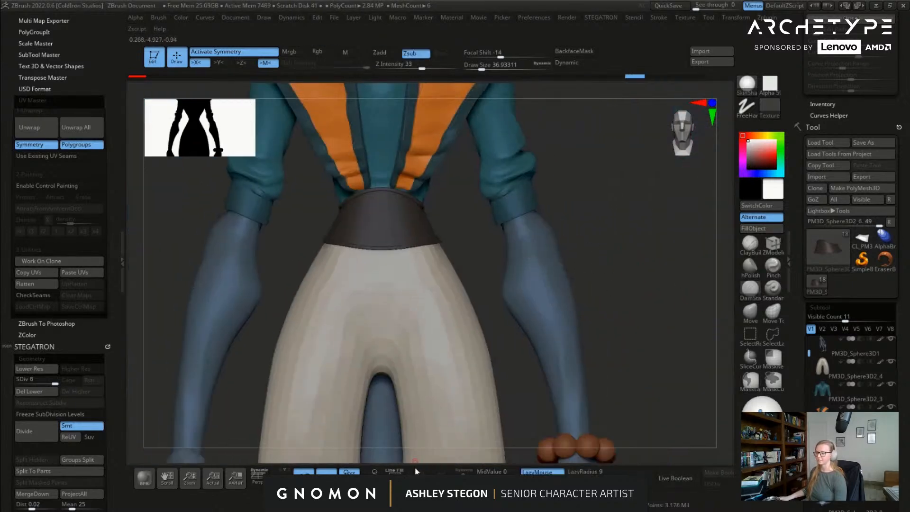
# Step: Isolate the waist sash and morph it into its flat UV layout with Morph UV
pyautogui.hotkey('alt', 's')
pyautogui.moveTo(798, 372); pyautogui.dragTo(814, 230)
pyautogui.click(829, 312)
pyautogui.click(827, 323)
pyautogui.click(829, 333)
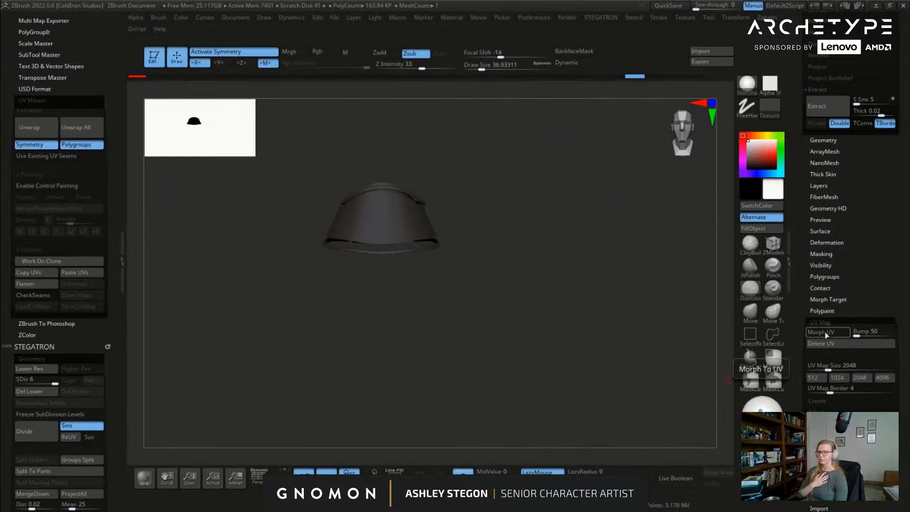
pyautogui.keyDown('ctrl'); pyautogui.moveTo(416, 161); pyautogui.dragTo(495, 295, button='right'); pyautogui.keyUp('ctrl')
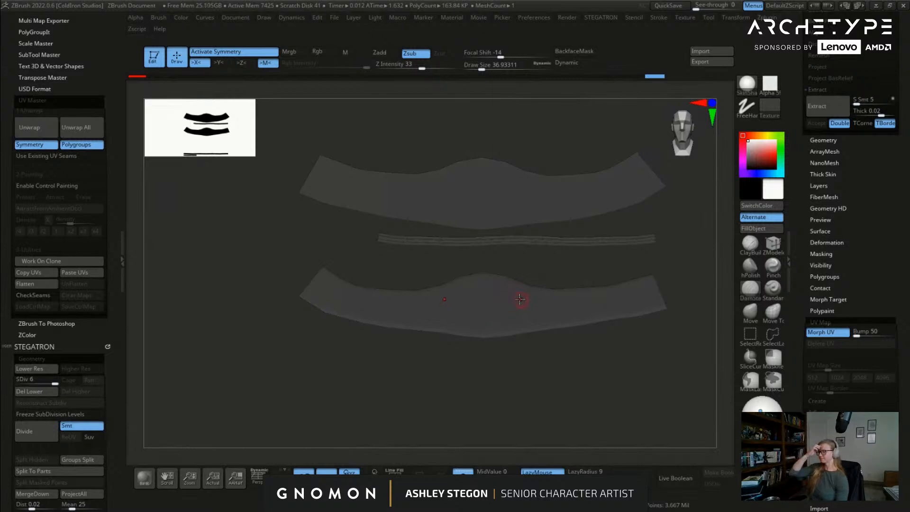
# Step: Try carving a DamStandard seam line along the upper edge of the lower UV band
pyautogui.moveTo(512, 200); pyautogui.dragTo(498, 297, button='right')
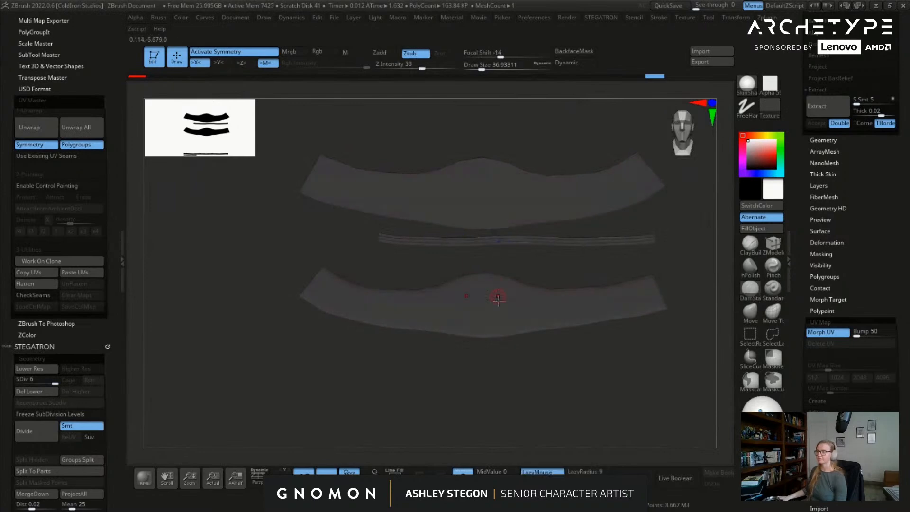
pyautogui.moveTo(579, 299); pyautogui.dragTo(586, 298)
pyautogui.keyDown('ctrl'); pyautogui.moveTo(559, 279); pyautogui.dragTo(512, 303, button='right'); pyautogui.keyUp('ctrl')
pyautogui.hotkey('ctrl', 'z')
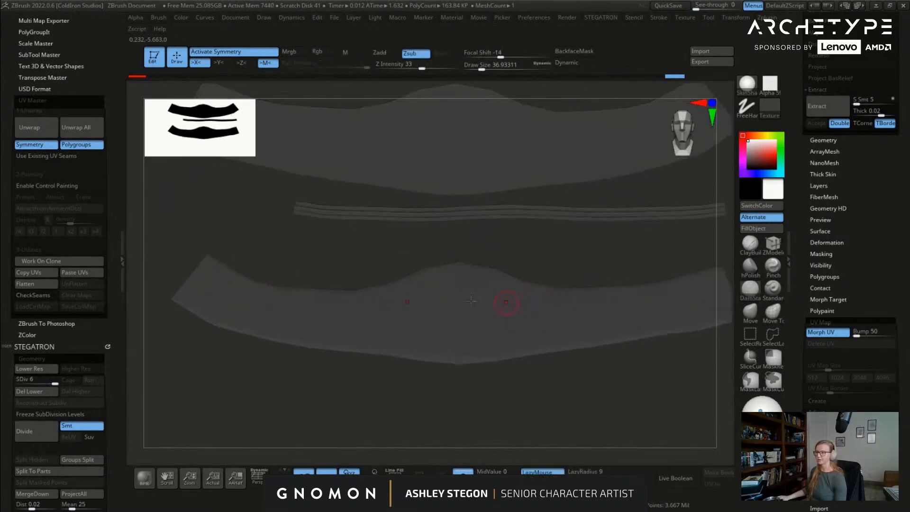
pyautogui.moveTo(496, 279); pyautogui.dragTo(675, 297)
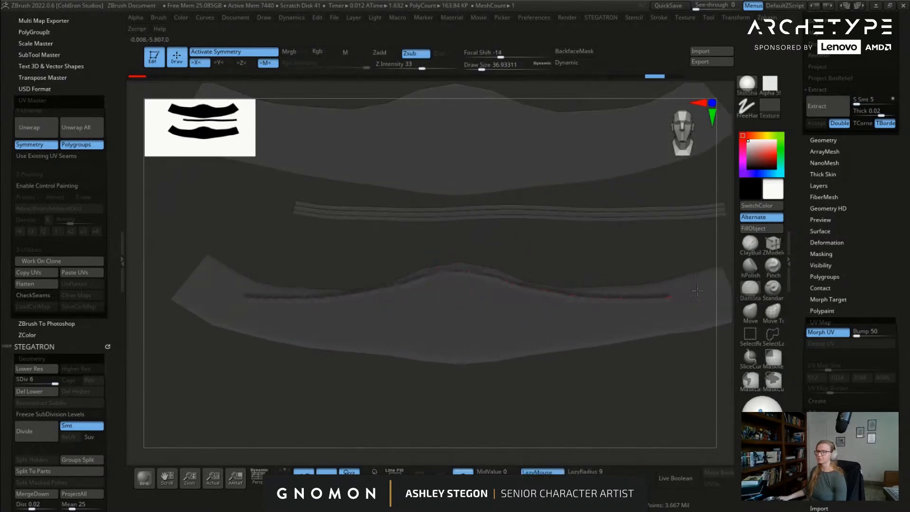
pyautogui.keyDown('alt'); pyautogui.moveTo(650, 259); pyautogui.dragTo(654, 307, button='right'); pyautogui.keyUp('alt')
pyautogui.hotkey('ctrl', 'z')
pyautogui.hotkey('ctrl', 'z')
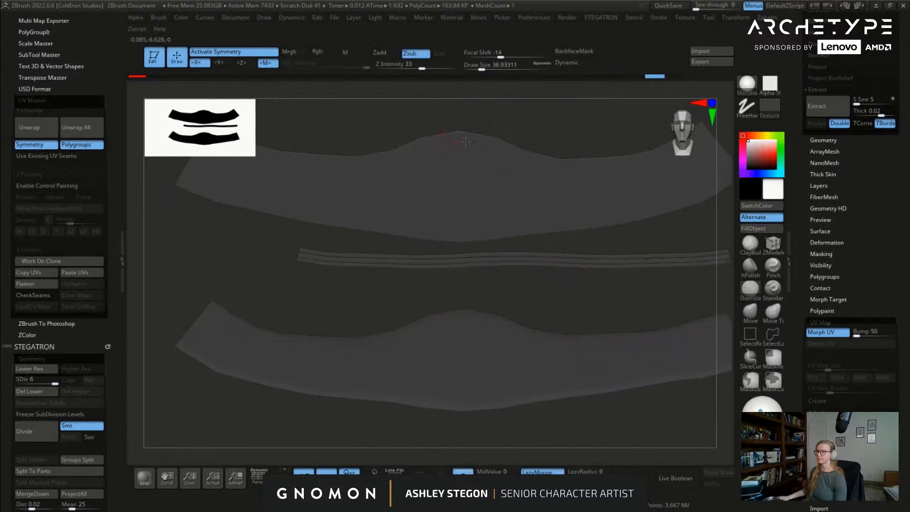
# Step: Try a DamStandard seam line on the upper UV band and raise LazyRadius to 43
pyautogui.moveTo(552, 165); pyautogui.dragTo(567, 164)
pyautogui.keyDown('alt'); pyautogui.moveTo(581, 204); pyautogui.dragTo(567, 289, button='right'); pyautogui.keyUp('alt')
pyautogui.click(580, 472)
pyautogui.moveTo(581, 472); pyautogui.dragTo(586, 472)
pyautogui.hotkey('ctrl', 'z')
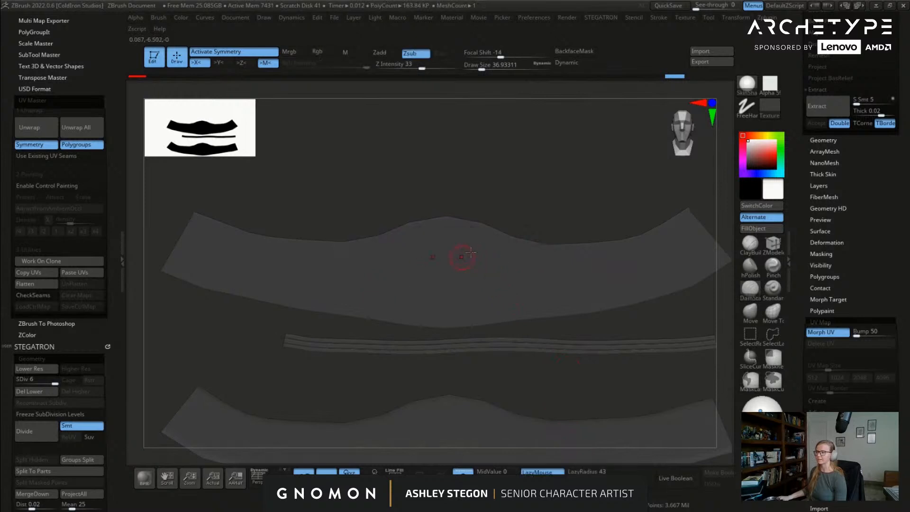
# Step: Sculpt a raised border line along the upper edge of the upper UV band using the Standard brush at draw size about 23
pyautogui.click(773, 289)
pyautogui.press('s')
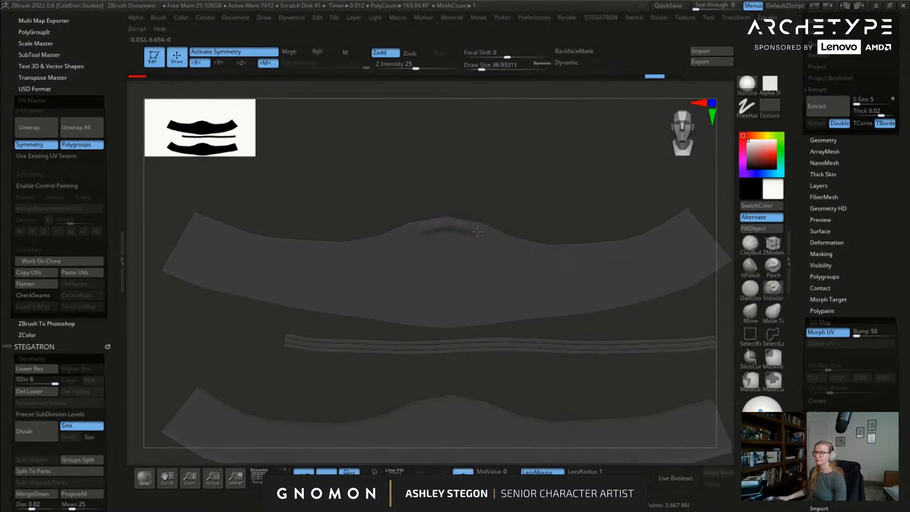
pyautogui.moveTo(506, 244); pyautogui.dragTo(546, 255)
pyautogui.moveTo(648, 246); pyautogui.dragTo(691, 232)
pyautogui.keyDown('alt'); pyautogui.moveTo(678, 248); pyautogui.dragTo(644, 253, button='right'); pyautogui.keyUp('alt')
pyautogui.press(']')
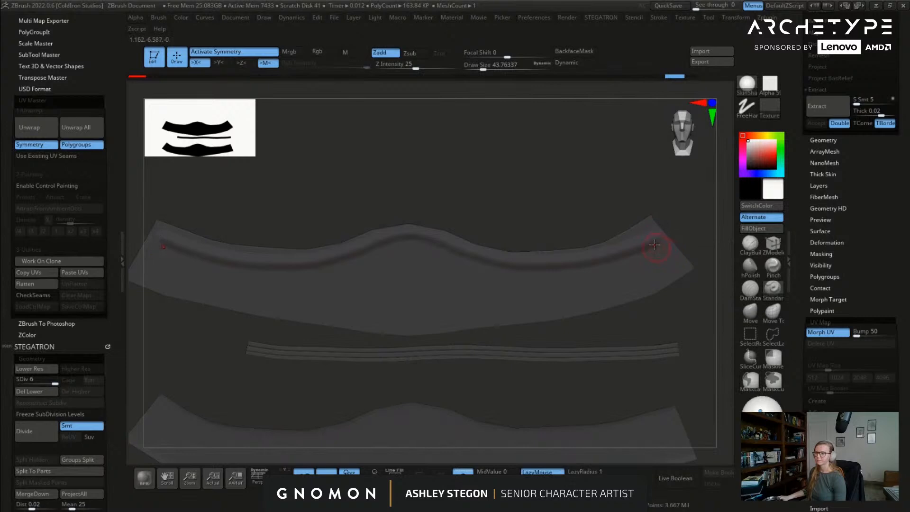
pyautogui.hotkey('ctrl', 'z')
pyautogui.press('s')
pyautogui.moveTo(640, 239); pyautogui.dragTo(639, 235)
pyautogui.press('s')
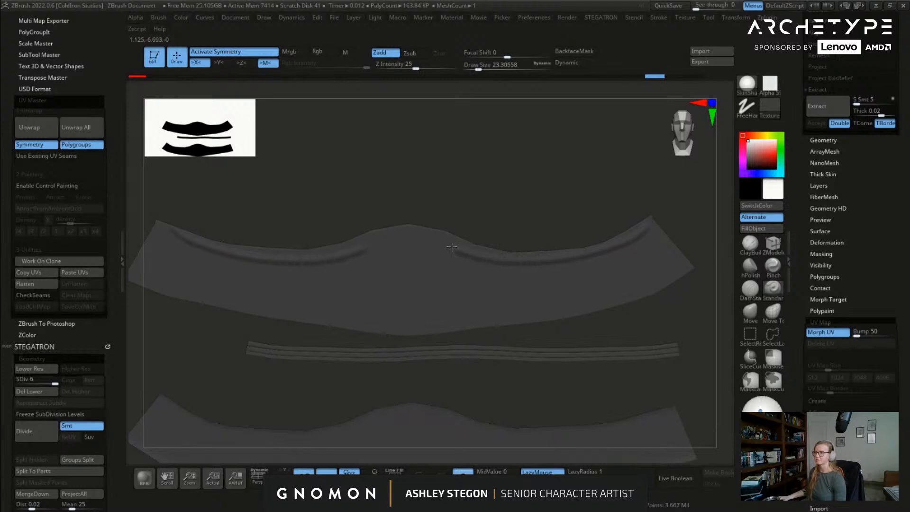
# Step: Sculpt a matching border line along the lower edge of the upper UV band with LazyRadius 27
pyautogui.moveTo(402, 316); pyautogui.dragTo(416, 317)
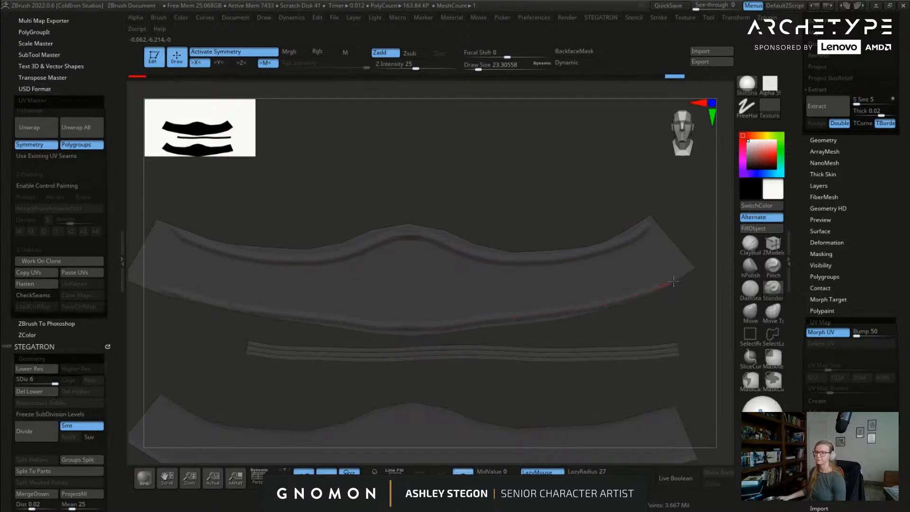
pyautogui.hotkey('ctrl', 'z')
pyautogui.keyDown('ctrl'); pyautogui.moveTo(680, 278); pyautogui.dragTo(676, 268, button='right'); pyautogui.keyUp('ctrl')
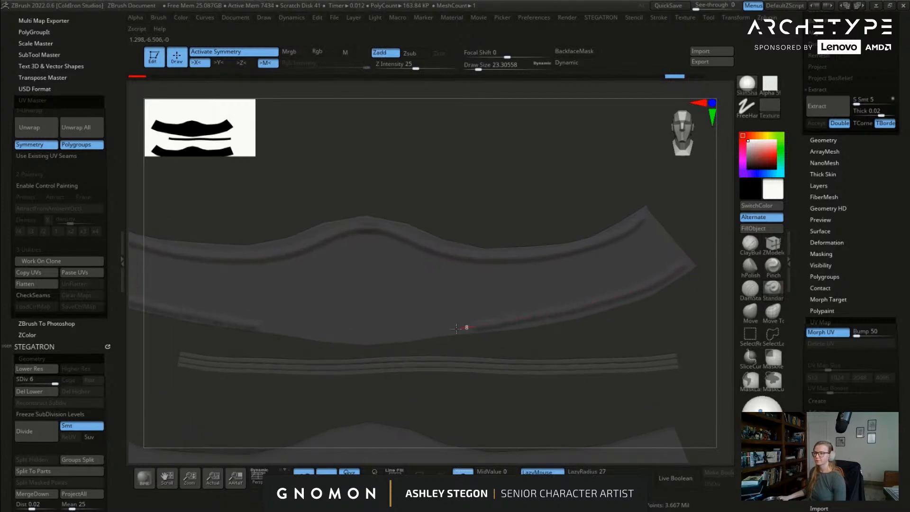
pyautogui.moveTo(356, 337); pyautogui.dragTo(344, 339)
# Step: Try a border line across the short end of the upper UV band, connecting its two long border lines
pyautogui.moveTo(566, 281)
pyautogui.keyDown('alt'); pyautogui.mouseDown(button='right')
pyautogui.moveTo(516, 310)
pyautogui.moveTo(586, 247)
pyautogui.mouseUp(button='right'); pyautogui.keyUp('alt')
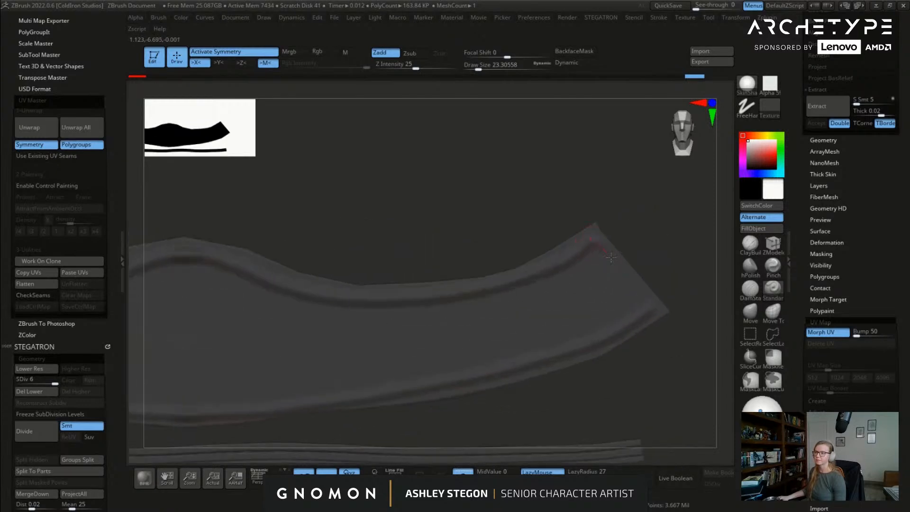
pyautogui.hotkey('ctrl', 'z')
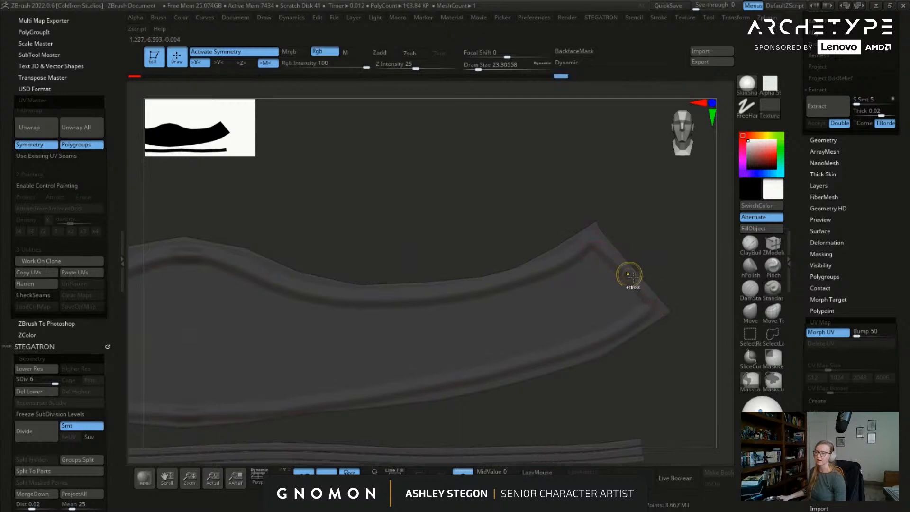
pyautogui.hotkey('ctrl', 'shift', 'z')
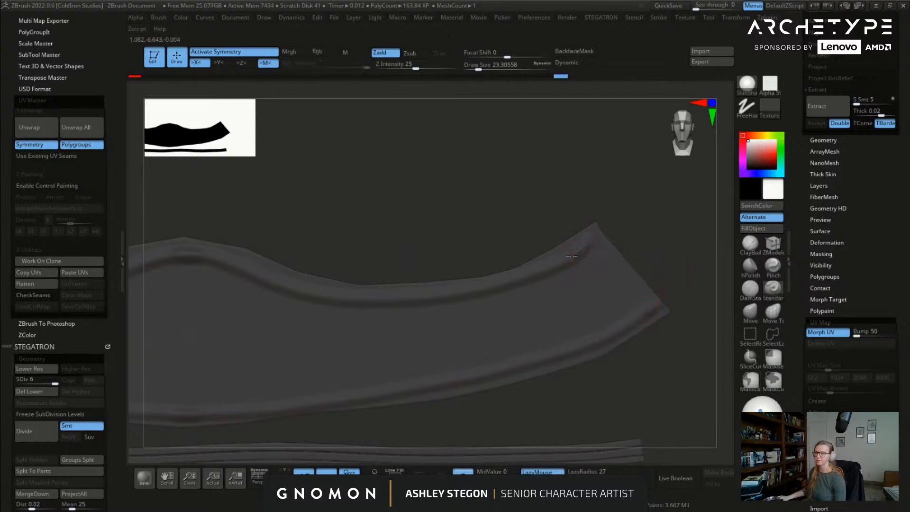
pyautogui.keyDown('ctrl'); pyautogui.moveTo(643, 205); pyautogui.dragTo(508, 300, button='right'); pyautogui.keyUp('ctrl')
pyautogui.press('b')
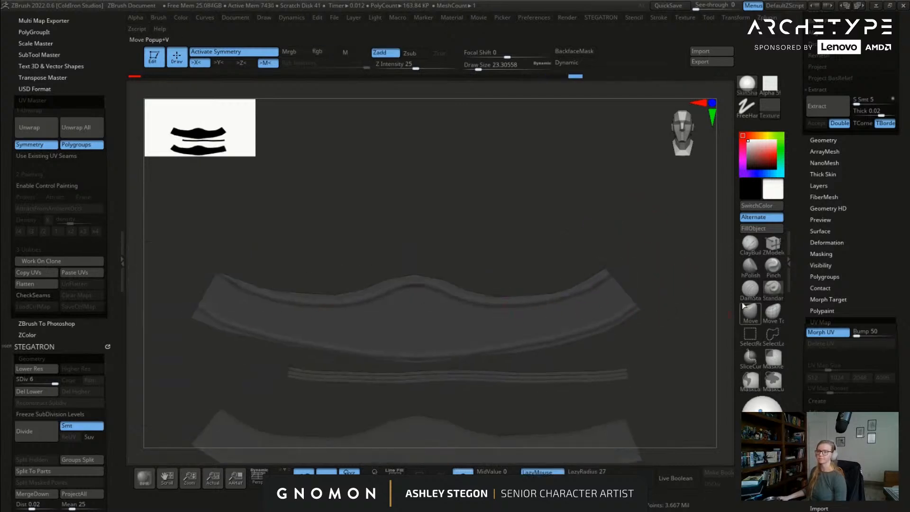
# Step: Try DamStandard grooves along the inner sides of the upper and lower border lines on the upper UV band, at draw size about 23
pyautogui.press('d')
pyautogui.press('s')
pyautogui.moveTo(609, 288)
pyautogui.keyDown('ctrl'); pyautogui.mouseDown(button='right')
pyautogui.moveTo(597, 307)
pyautogui.moveTo(668, 277)
pyautogui.mouseUp(button='right'); pyautogui.keyUp('ctrl')
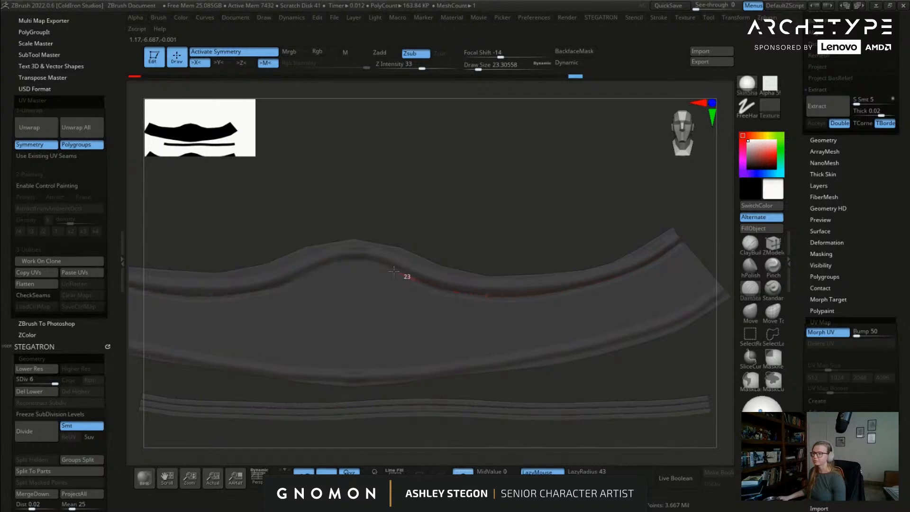
pyautogui.moveTo(332, 259); pyautogui.dragTo(347, 345, button='right')
pyautogui.moveTo(380, 345); pyautogui.dragTo(660, 294)
# Step: Try a series of DamStandard crease lines across the short end of the upper UV band at draw size about 12
pyautogui.keyDown('alt'); pyautogui.moveTo(724, 235); pyautogui.dragTo(574, 280, button='right'); pyautogui.keyUp('alt')
pyautogui.press('s')
pyautogui.moveTo(574, 281); pyautogui.dragTo(569, 280)
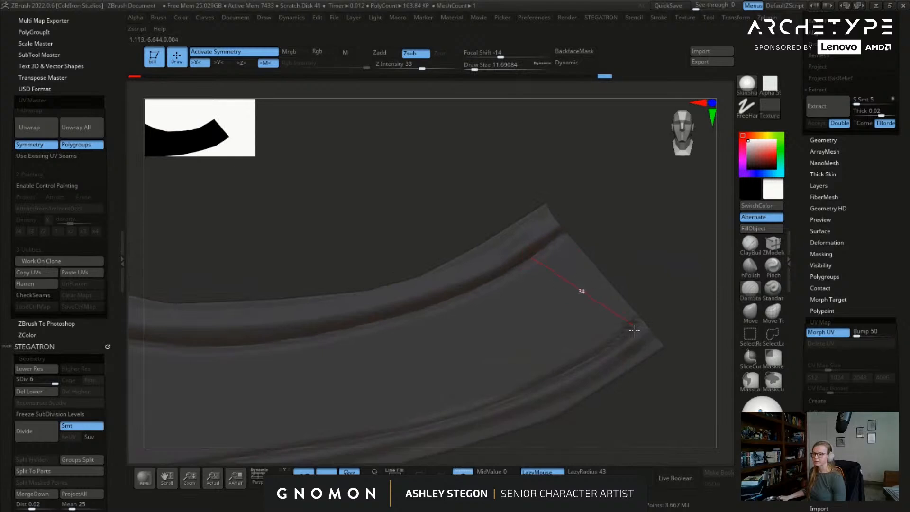
pyautogui.moveTo(615, 341); pyautogui.dragTo(584, 362)
pyautogui.moveTo(468, 293)
pyautogui.mouseDown()
pyautogui.moveTo(561, 378)
pyautogui.moveTo(465, 416)
pyautogui.mouseUp()
# Step: Try a curved ornament line below the centre peak of the upper UV band at draw size about 6
pyautogui.moveTo(458, 400)
pyautogui.keyDown('alt'); pyautogui.mouseDown(button='right')
pyautogui.moveTo(404, 353)
pyautogui.moveTo(391, 312)
pyautogui.moveTo(397, 274)
pyautogui.mouseUp(button='right'); pyautogui.keyUp('alt')
pyautogui.press('s')
pyautogui.moveTo(476, 259); pyautogui.dragTo(478, 259)
pyautogui.keyDown('alt'); pyautogui.moveTo(469, 259); pyautogui.dragTo(510, 263, button='right'); pyautogui.keyUp('alt')
pyautogui.press('s')
pyautogui.moveTo(508, 259); pyautogui.dragTo(510, 258)
pyautogui.keyDown('alt'); pyautogui.moveTo(510, 255); pyautogui.dragTo(557, 269, button='right'); pyautogui.keyUp('alt')
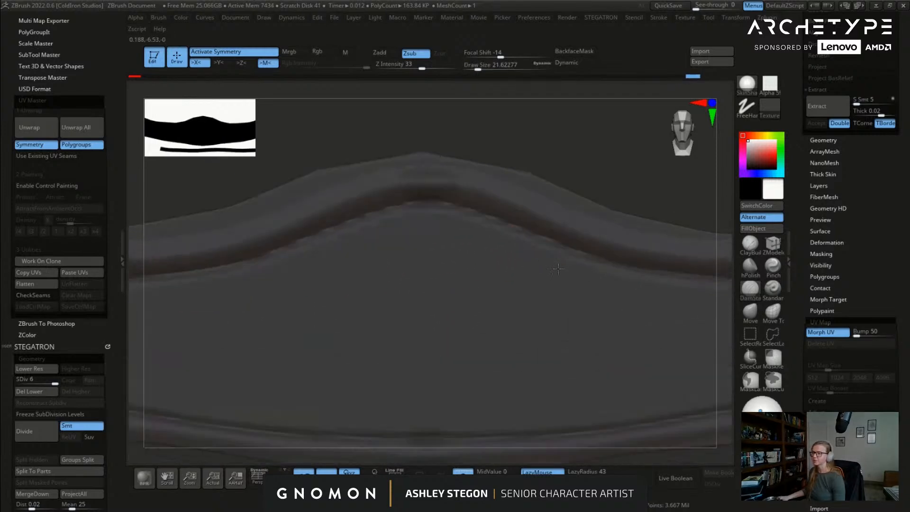
pyautogui.press('s')
pyautogui.moveTo(556, 266); pyautogui.dragTo(547, 265)
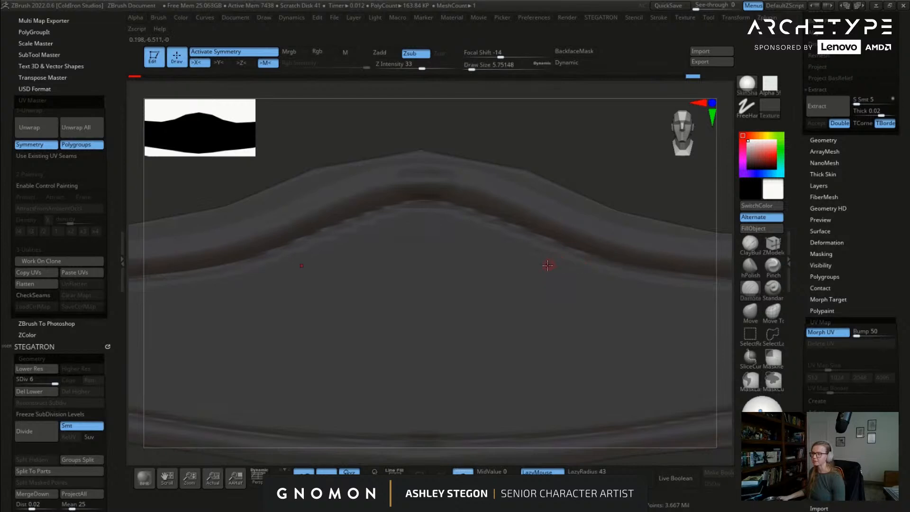
pyautogui.click(522, 277)
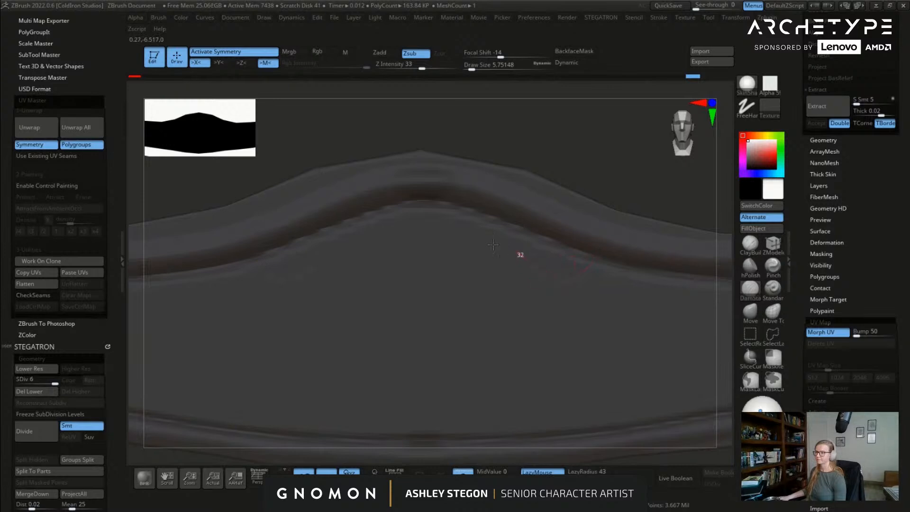
# Step: Check the sash between its 3D and flattened shapes, and step back in the undo history to remove the upper UV band's sculpted lines
pyautogui.moveTo(608, 310)
pyautogui.keyDown('alt'); pyautogui.mouseDown(button='right')
pyautogui.moveTo(621, 282)
pyautogui.moveTo(561, 262)
pyautogui.mouseUp(button='right'); pyautogui.keyUp('alt')
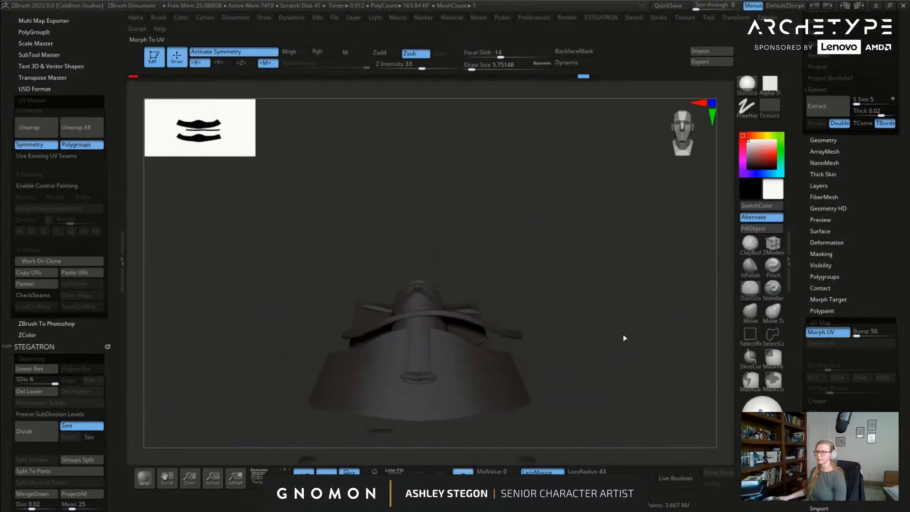
pyautogui.moveTo(538, 347)
pyautogui.mouseDown()
pyautogui.moveTo(507, 309)
pyautogui.moveTo(493, 332)
pyautogui.moveTo(506, 383)
pyautogui.moveTo(467, 284)
pyautogui.moveTo(585, 307)
pyautogui.moveTo(559, 239)
pyautogui.moveTo(540, 276)
pyautogui.moveTo(518, 282)
pyautogui.moveTo(550, 278)
pyautogui.moveTo(533, 261)
pyautogui.mouseUp()
pyautogui.hotkey('ctrl', 'm')
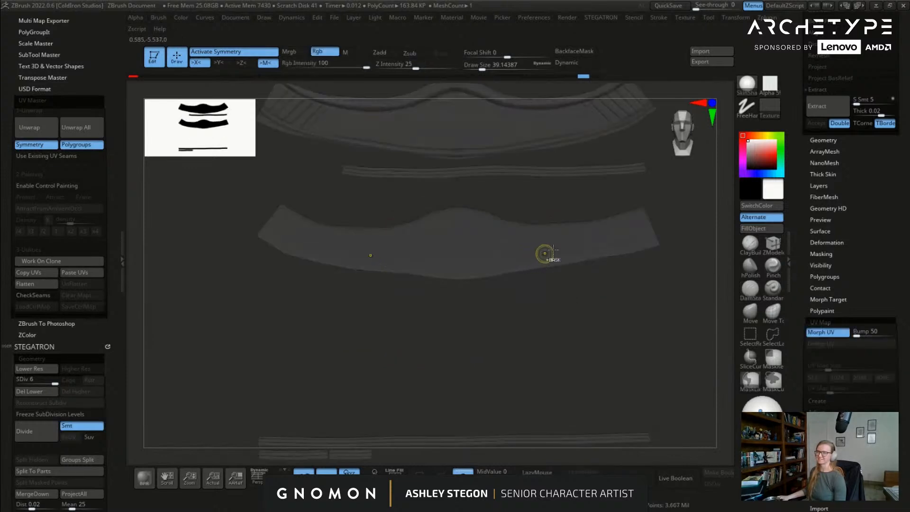
pyautogui.moveTo(564, 138); pyautogui.dragTo(488, 107)
pyautogui.moveTo(562, 78)
pyautogui.mouseDown()
pyautogui.moveTo(408, 87)
pyautogui.moveTo(444, 87)
pyautogui.mouseUp()
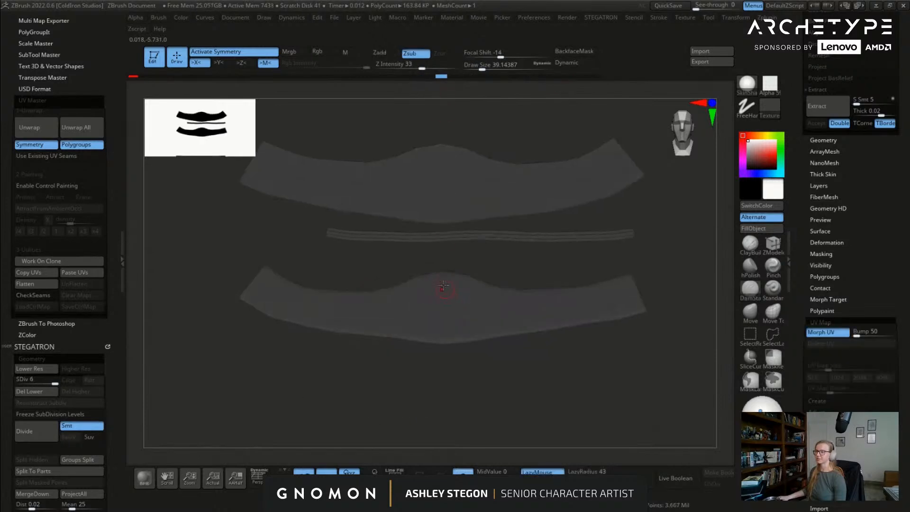
# Step: Try a DamStandard line along the centre arch of the lower UV band, preview it on the 3D sash and undo it
pyautogui.moveTo(429, 281); pyautogui.dragTo(512, 298)
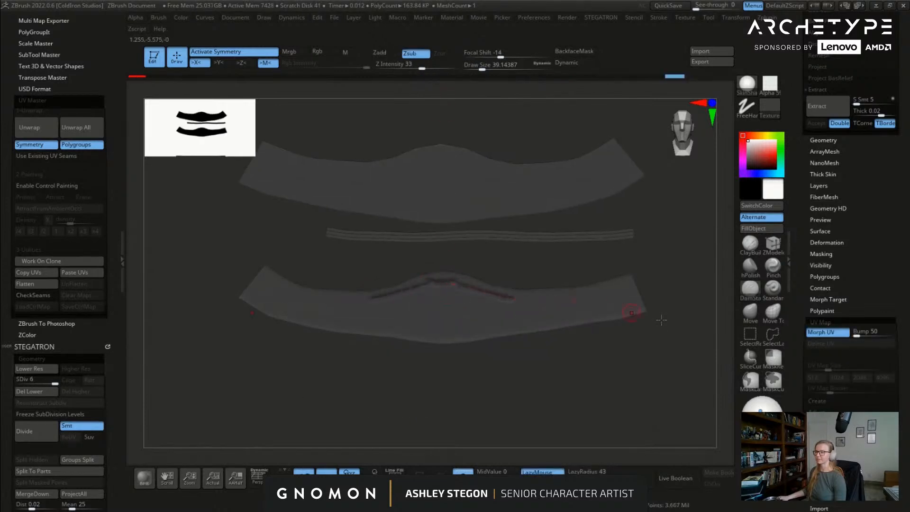
pyautogui.click(824, 331)
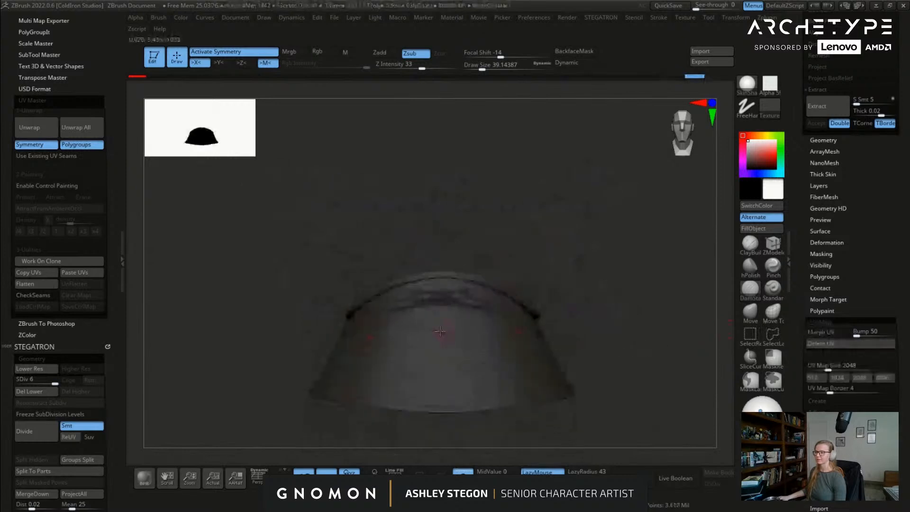
pyautogui.moveTo(448, 317); pyautogui.dragTo(720, 286, button='right')
pyautogui.click(827, 332)
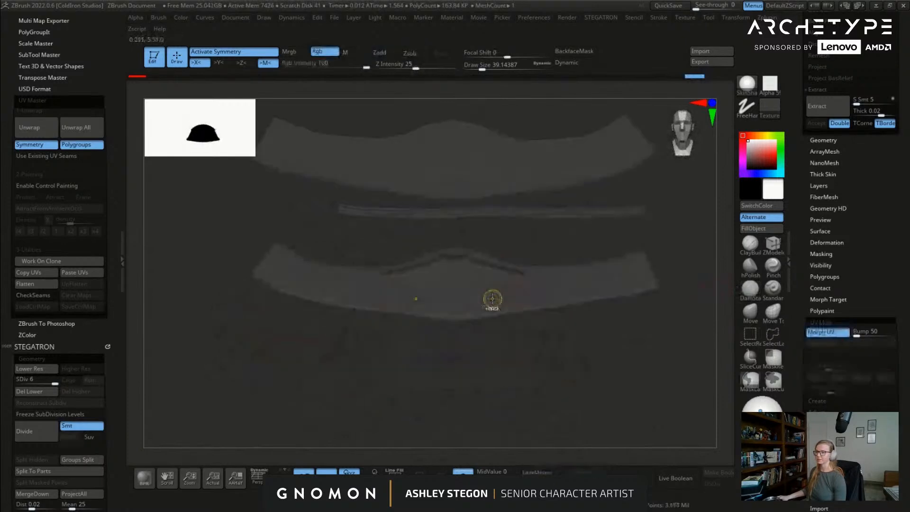
pyautogui.moveTo(443, 276); pyautogui.dragTo(525, 282, button='right')
pyautogui.hotkey('ctrl', 'z')
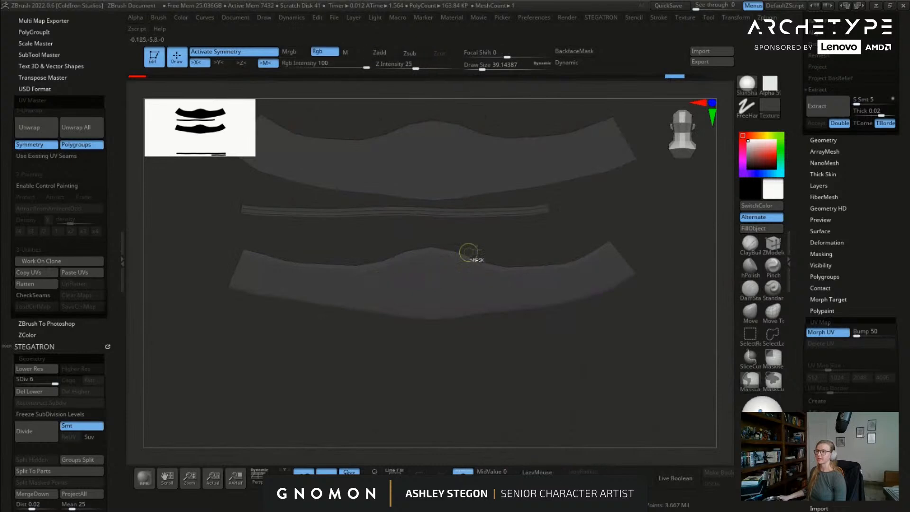
# Step: Morph the sash back to 3D, subdivide it to level 7 and flatten it to its UVs again
pyautogui.click(814, 333)
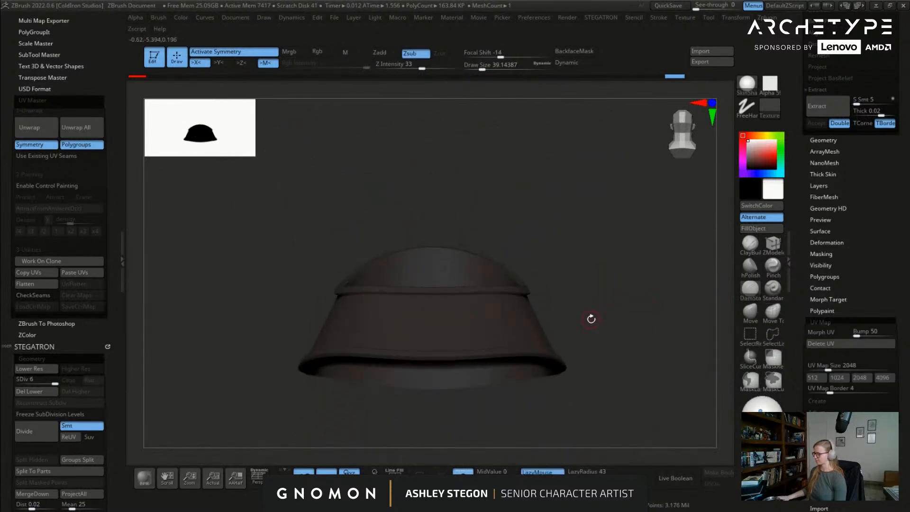
pyautogui.press('ctrl')
pyautogui.hotkey('ctrl', 'd')
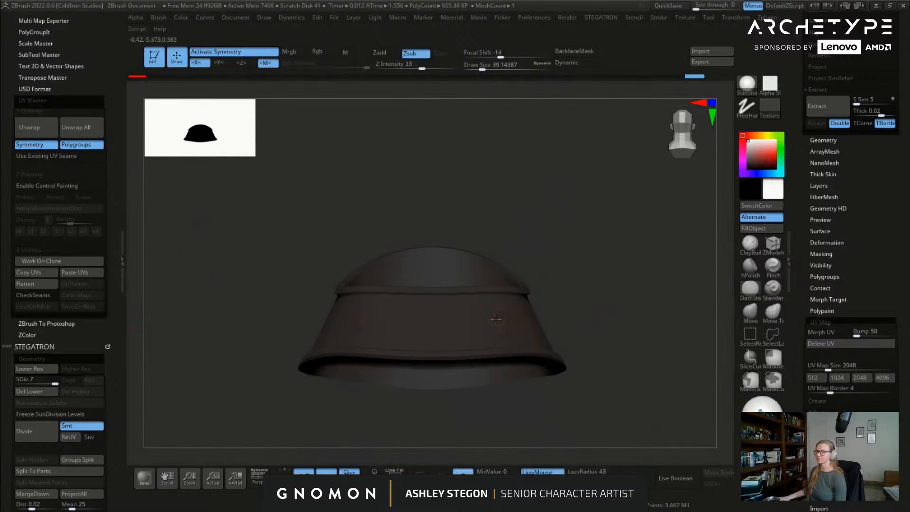
pyautogui.hotkey('ctrl', 'z')
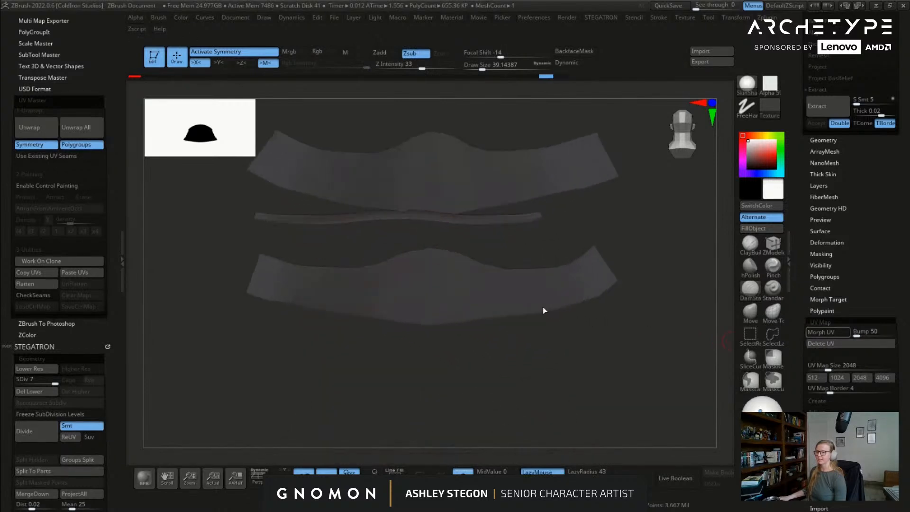
# Step: Carve mirrored spiral curls near the centre of the lower UV band with DamStandard at draw size about 16
pyautogui.moveTo(422, 264)
pyautogui.keyDown('ctrl'); pyautogui.mouseDown(button='right')
pyautogui.moveTo(436, 248)
pyautogui.moveTo(422, 256)
pyautogui.mouseUp(button='right'); pyautogui.keyUp('ctrl')
pyautogui.press('s')
pyautogui.click(436, 249)
pyautogui.press('s')
pyautogui.moveTo(422, 256); pyautogui.dragTo(429, 255)
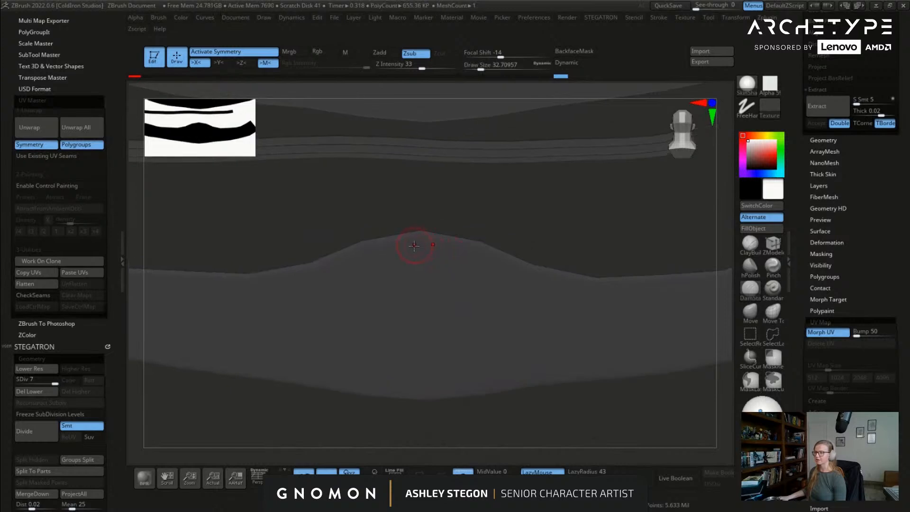
pyautogui.press('s')
pyautogui.moveTo(486, 260); pyautogui.dragTo(480, 261)
pyautogui.moveTo(552, 297); pyautogui.dragTo(507, 280)
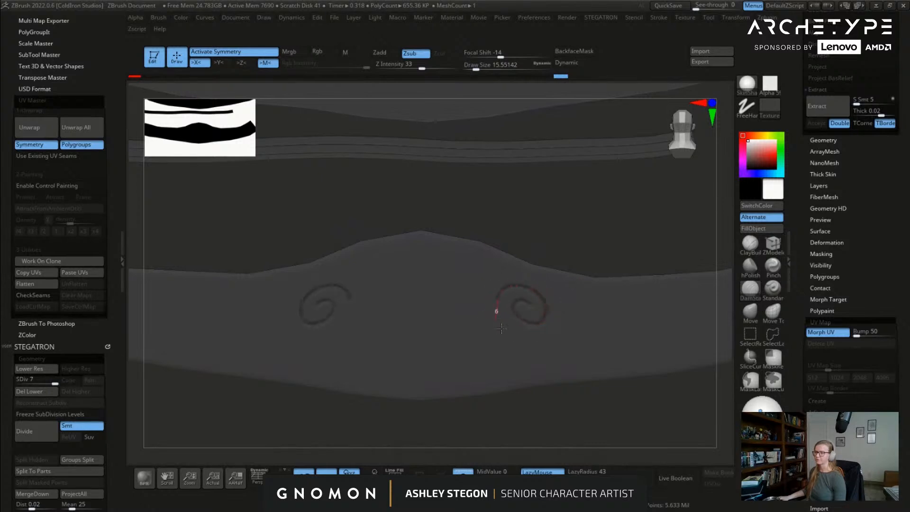
# Step: Extend the spirals into sweeping scrolls along the band's lower edge and carve nested curls inside them
pyautogui.moveTo(546, 338); pyautogui.dragTo(586, 346)
pyautogui.moveTo(497, 384); pyautogui.dragTo(462, 384)
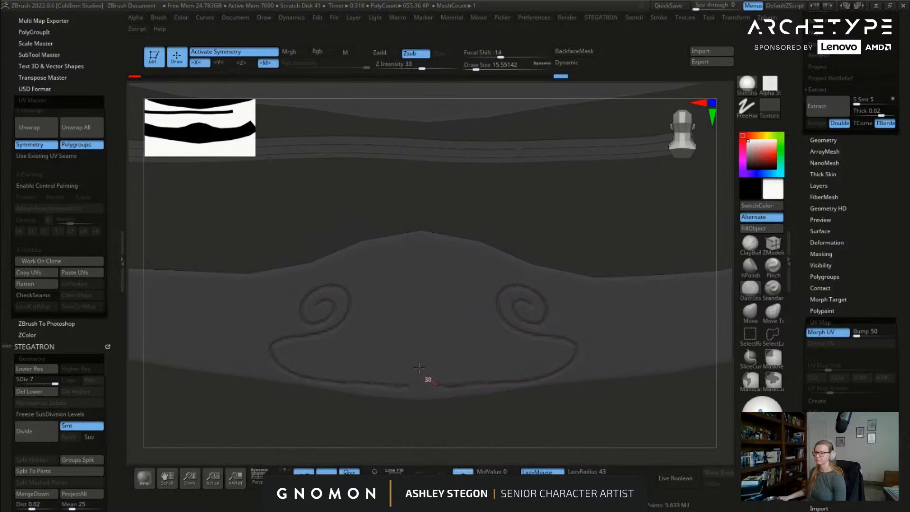
pyautogui.moveTo(450, 339)
pyautogui.mouseDown()
pyautogui.moveTo(461, 371)
pyautogui.moveTo(511, 350)
pyautogui.moveTo(463, 374)
pyautogui.mouseUp()
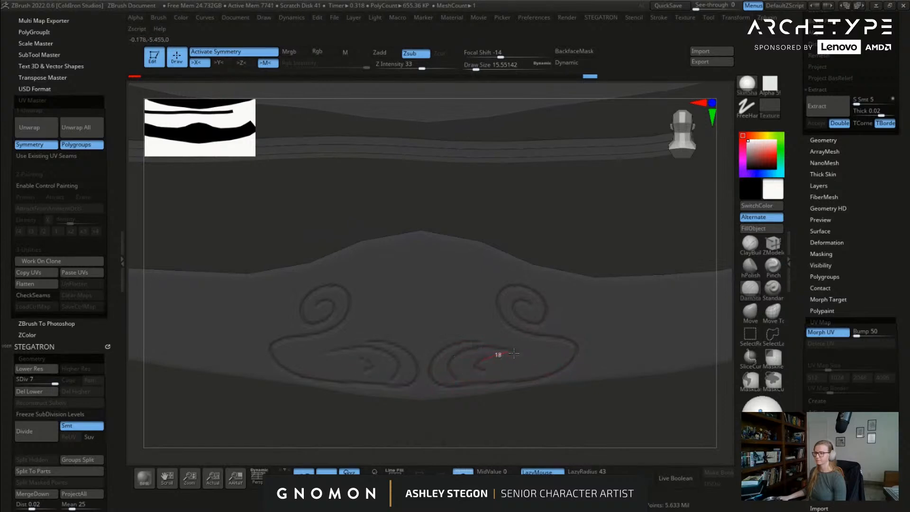
pyautogui.moveTo(555, 344); pyautogui.dragTo(455, 325)
# Step: Carve the ornament's inner side curves, top arch and scalloped outer contour at draw size about 7.5
pyautogui.press('[')
pyautogui.keyDown('ctrl'); pyautogui.moveTo(511, 372); pyautogui.dragTo(498, 356, button='right'); pyautogui.keyUp('ctrl')
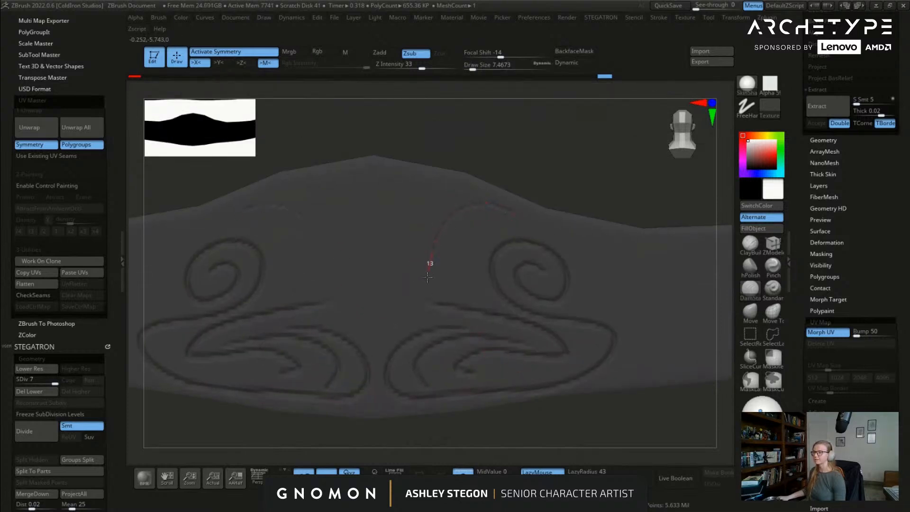
pyautogui.moveTo(422, 322); pyautogui.dragTo(422, 324)
pyautogui.moveTo(330, 187); pyautogui.dragTo(331, 187)
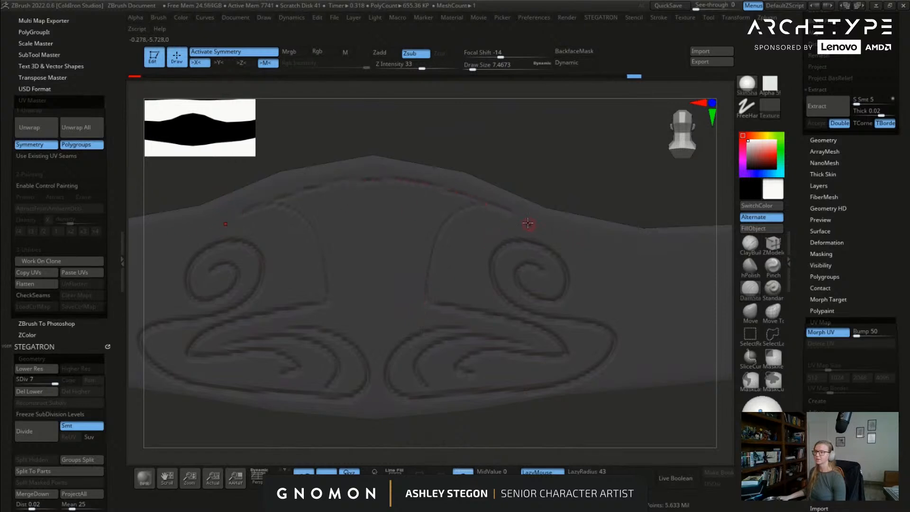
pyautogui.moveTo(571, 232); pyautogui.dragTo(594, 270)
pyautogui.moveTo(630, 388); pyautogui.dragTo(631, 390)
# Step: Carve mirrored flowing lines down the middle of the ornament and undo the last stroke
pyautogui.moveTo(441, 195); pyautogui.dragTo(420, 216)
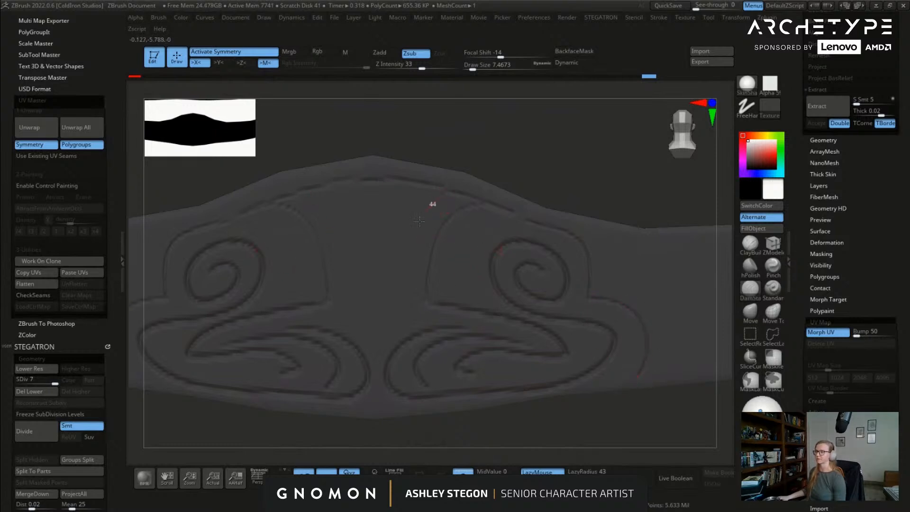
pyautogui.moveTo(420, 328); pyautogui.dragTo(426, 327)
pyautogui.moveTo(421, 354); pyautogui.dragTo(421, 355)
pyautogui.moveTo(400, 333); pyautogui.dragTo(398, 349)
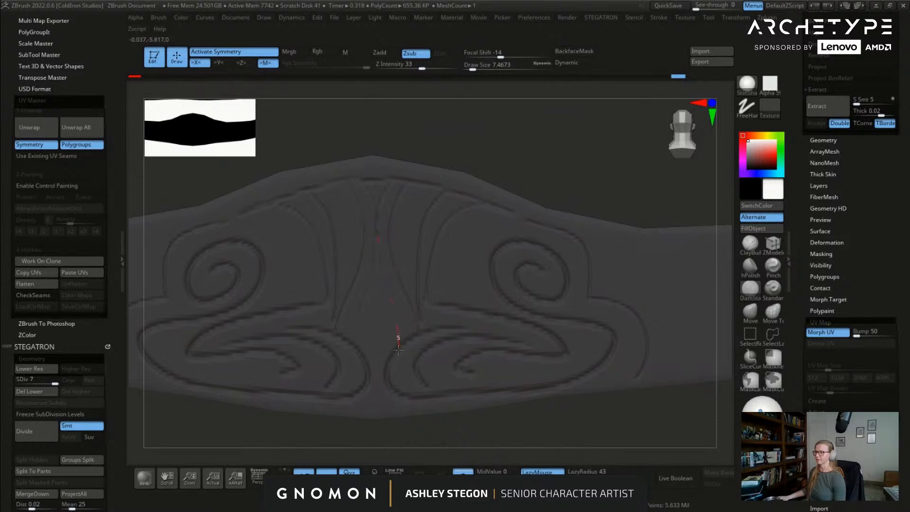
pyautogui.moveTo(372, 381); pyautogui.dragTo(372, 379)
pyautogui.hotkey('ctrl', 'z')
# Step: Carve border grooves along both long edges of the lower UV band and a second contour line beside the scroll ornament
pyautogui.keyDown('alt'); pyautogui.moveTo(482, 242); pyautogui.dragTo(284, 247, button='right'); pyautogui.keyUp('alt')
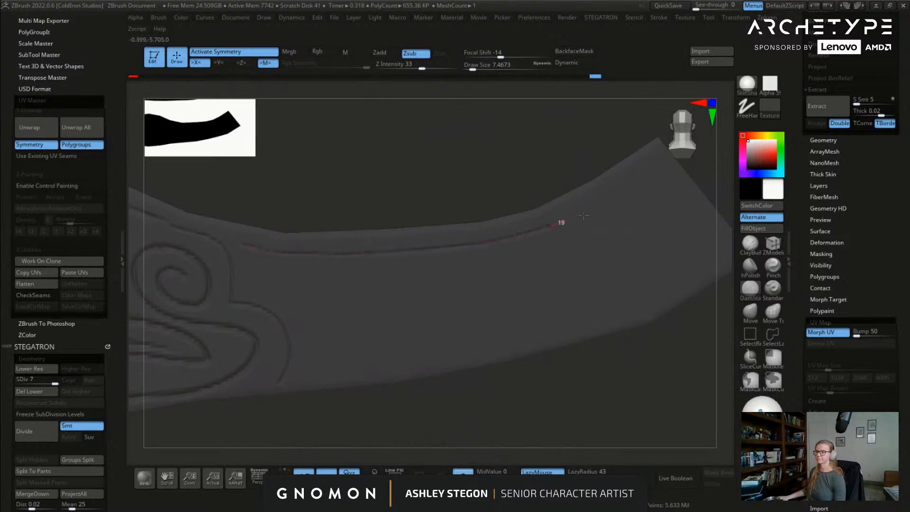
pyautogui.moveTo(631, 176); pyautogui.dragTo(677, 144)
pyautogui.keyDown('alt'); pyautogui.moveTo(701, 166); pyautogui.dragTo(636, 184, button='right'); pyautogui.keyUp('alt')
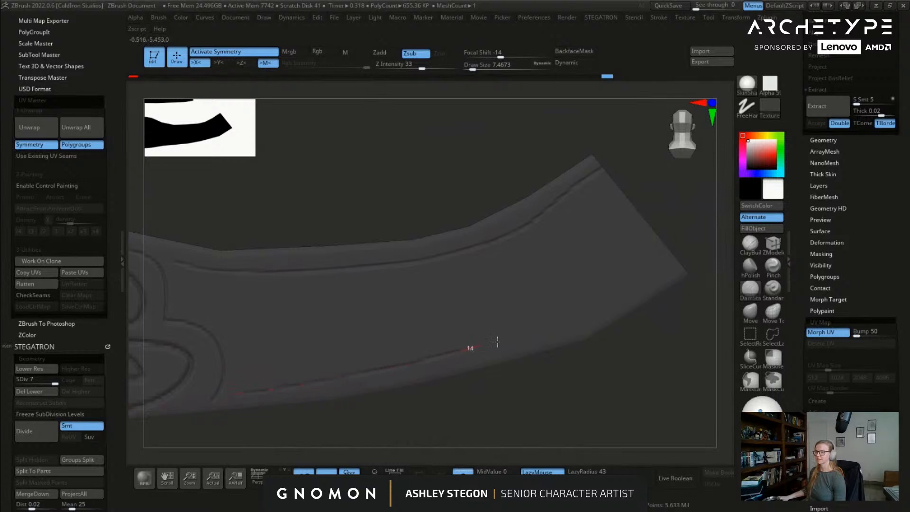
pyautogui.moveTo(663, 266); pyautogui.dragTo(678, 259)
pyautogui.keyDown('alt'); pyautogui.moveTo(410, 300); pyautogui.dragTo(651, 252, button='right'); pyautogui.keyUp('alt')
pyautogui.moveTo(436, 264); pyautogui.dragTo(436, 278)
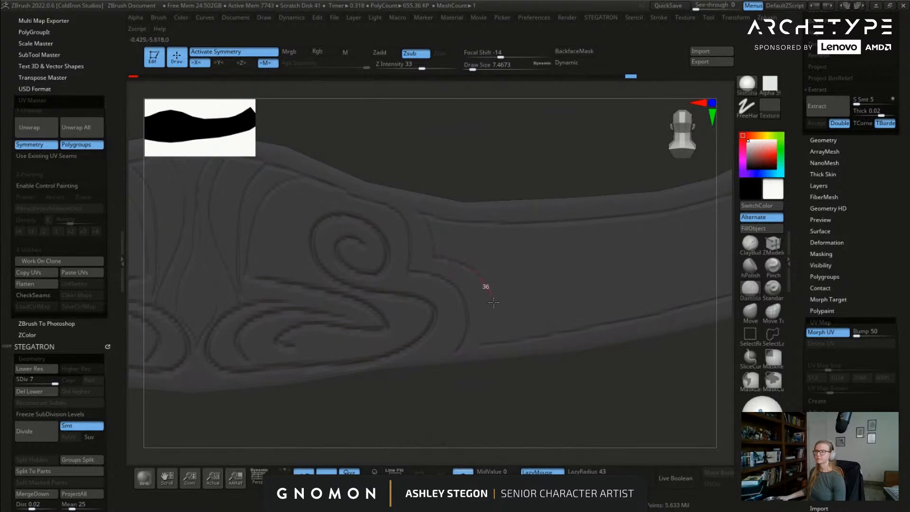
# Step: Carve border lines across the short ends of the lower UV band, connecting the two long grooves
pyautogui.moveTo(473, 361); pyautogui.dragTo(540, 273, button='right')
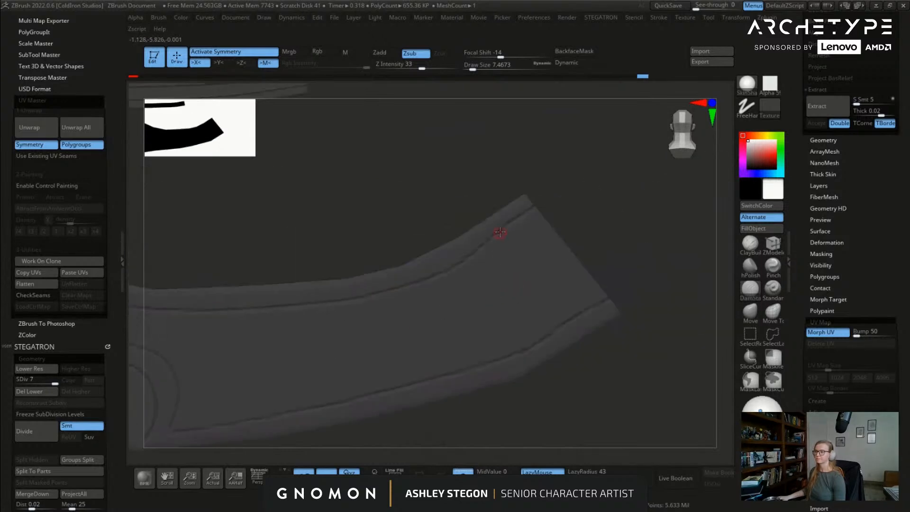
pyautogui.moveTo(580, 310); pyautogui.dragTo(580, 309)
pyautogui.moveTo(506, 227)
pyautogui.mouseDown()
pyautogui.moveTo(585, 310)
pyautogui.moveTo(547, 334)
pyautogui.mouseUp()
pyautogui.moveTo(453, 270)
pyautogui.mouseDown()
pyautogui.moveTo(529, 346)
pyautogui.moveTo(349, 239)
pyautogui.moveTo(521, 320)
pyautogui.mouseUp()
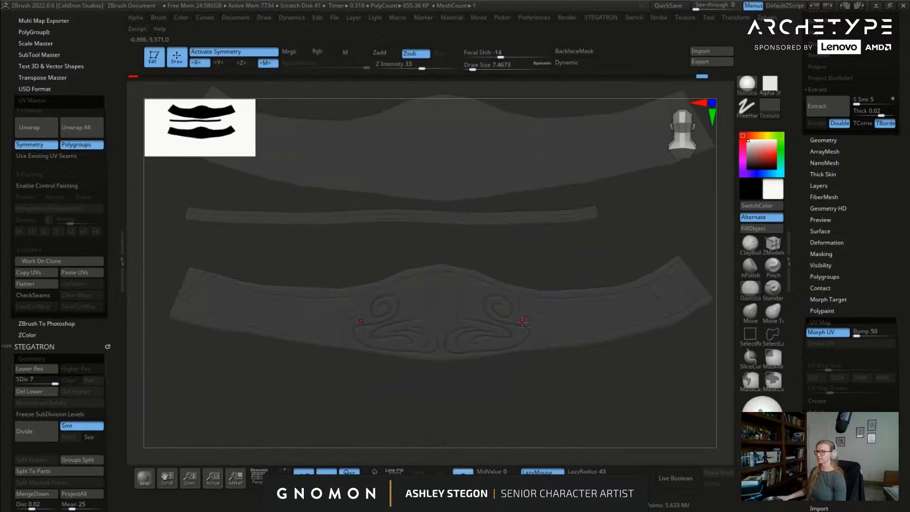
# Step: Morph the sash back to its 3D shape and show it together with the rest of the character
pyautogui.click(827, 332)
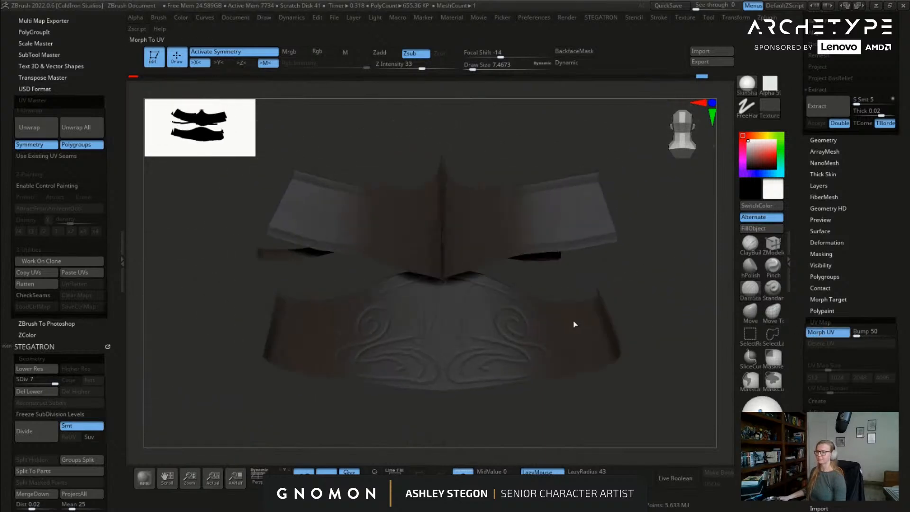
pyautogui.moveTo(362, 371); pyautogui.dragTo(294, 246)
pyautogui.click(463, 472)
pyautogui.moveTo(467, 417)
pyautogui.mouseDown()
pyautogui.moveTo(478, 332)
pyautogui.moveTo(531, 265)
pyautogui.moveTo(518, 253)
pyautogui.mouseUp()
pyautogui.press('s')
pyautogui.moveTo(521, 254)
pyautogui.mouseDown(button='right')
pyautogui.moveTo(637, 299)
pyautogui.moveTo(562, 294)
pyautogui.moveTo(565, 264)
pyautogui.moveTo(624, 290)
pyautogui.moveTo(502, 270)
pyautogui.moveTo(493, 278)
pyautogui.mouseUp(button='right')
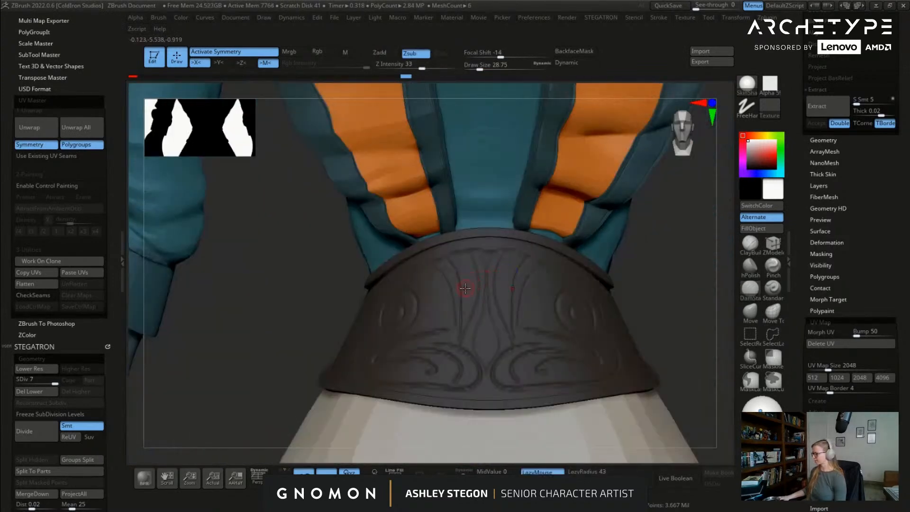
# Step: Subdivide the sash to level 8
pyautogui.hotkey('ctrl', 'd')
pyautogui.moveTo(559, 293)
pyautogui.keyDown('alt'); pyautogui.mouseDown(button='right')
pyautogui.moveTo(481, 278)
pyautogui.moveTo(471, 319)
pyautogui.moveTo(453, 293)
pyautogui.mouseUp(button='right'); pyautogui.keyUp('alt')
pyautogui.click(748, 291)
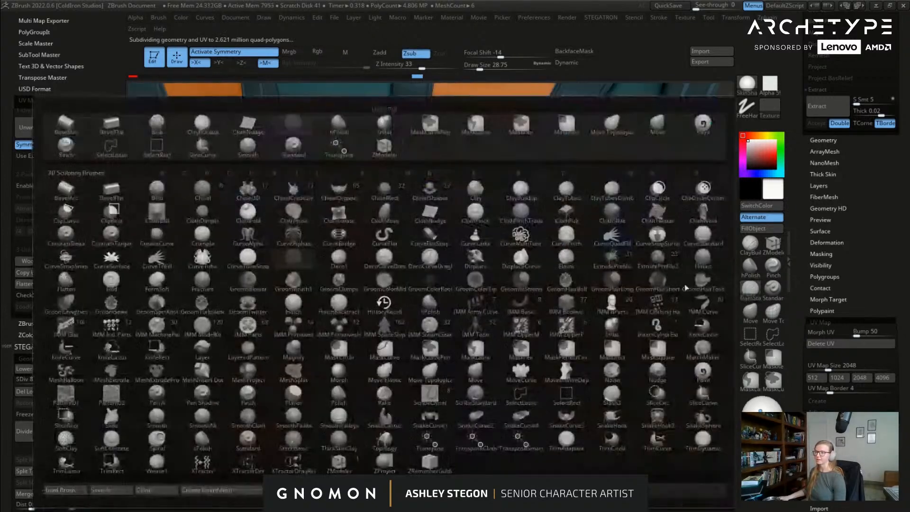
pyautogui.press('Escape')
pyautogui.moveTo(514, 284)
pyautogui.keyDown('ctrl'); pyautogui.mouseDown(button='right')
pyautogui.moveTo(509, 304)
pyautogui.moveTo(520, 323)
pyautogui.mouseUp(button='right'); pyautogui.keyUp('ctrl')
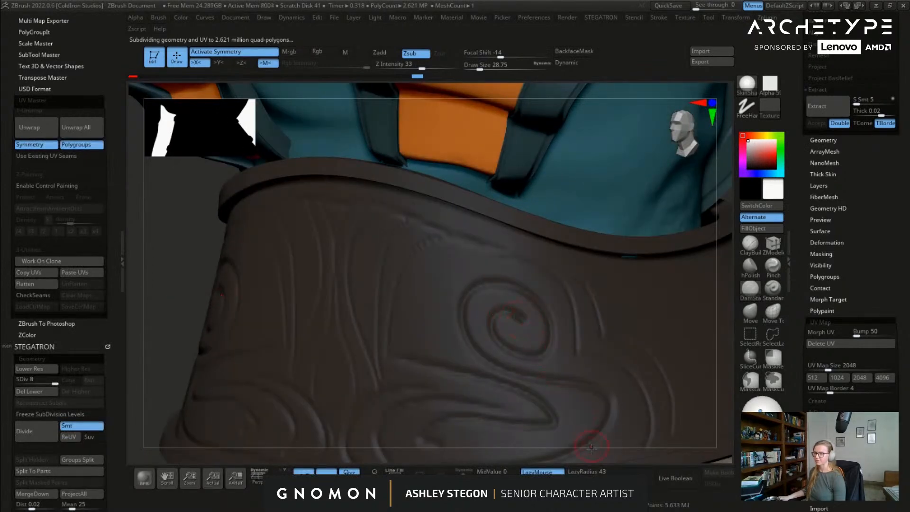
# Step: Set LazyRadius to 15 and deepen the spiral groove on the front of the sash with DamStandard
pyautogui.click(581, 471)
pyautogui.write('15')
pyautogui.press('Return')
pyautogui.moveTo(553, 348); pyautogui.dragTo(547, 307)
pyautogui.moveTo(475, 283)
pyautogui.keyDown('ctrl'); pyautogui.mouseDown(button='right')
pyautogui.moveTo(554, 368)
pyautogui.moveTo(506, 339)
pyautogui.mouseUp(button='right'); pyautogui.keyUp('ctrl')
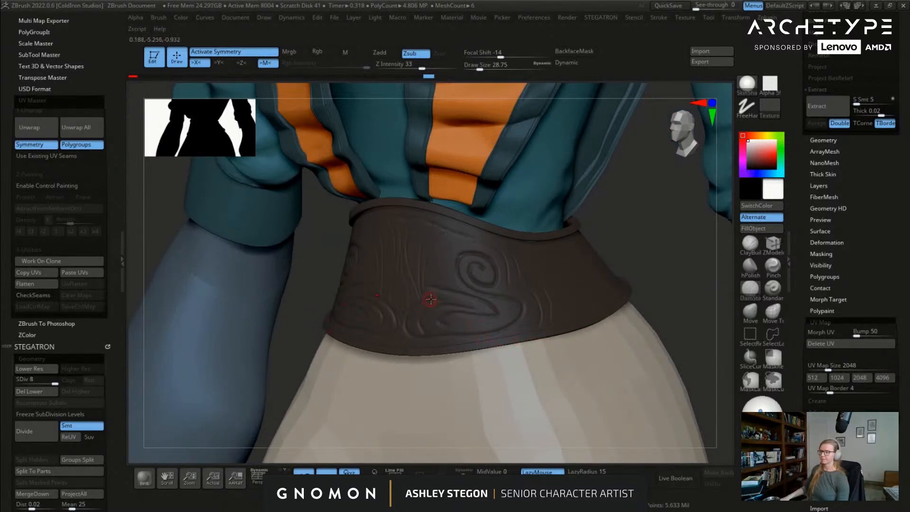
# Step: Deepen the groove running below the sash's top rim and curving down around the front spiral with DamStandard
pyautogui.keyDown('ctrl'); pyautogui.moveTo(480, 335); pyautogui.dragTo(361, 185, button='right'); pyautogui.keyUp('ctrl')
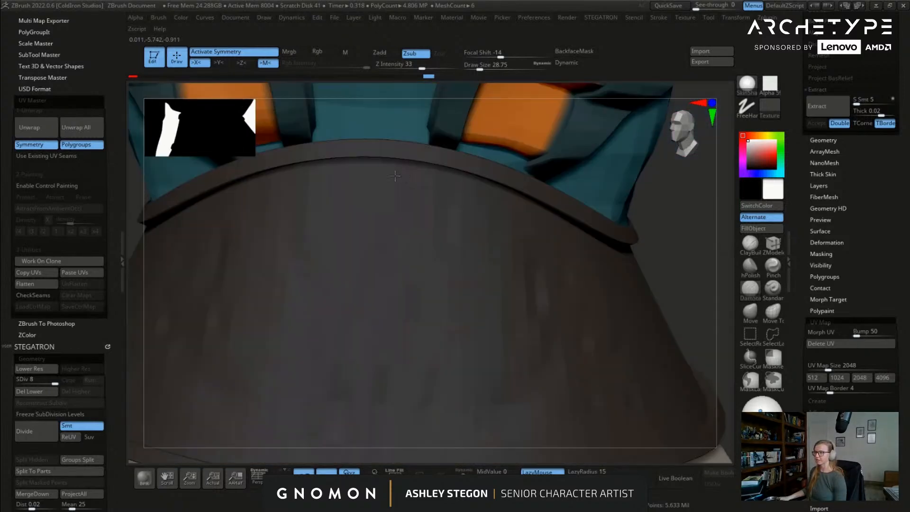
pyautogui.moveTo(369, 184); pyautogui.dragTo(484, 209)
pyautogui.moveTo(527, 230); pyautogui.dragTo(473, 222, button='right')
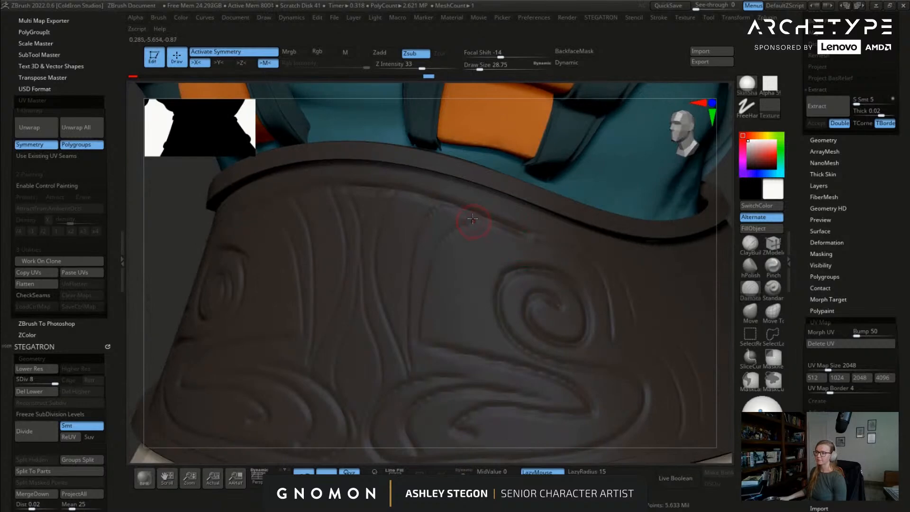
pyautogui.moveTo(575, 246); pyautogui.dragTo(367, 218, button='right')
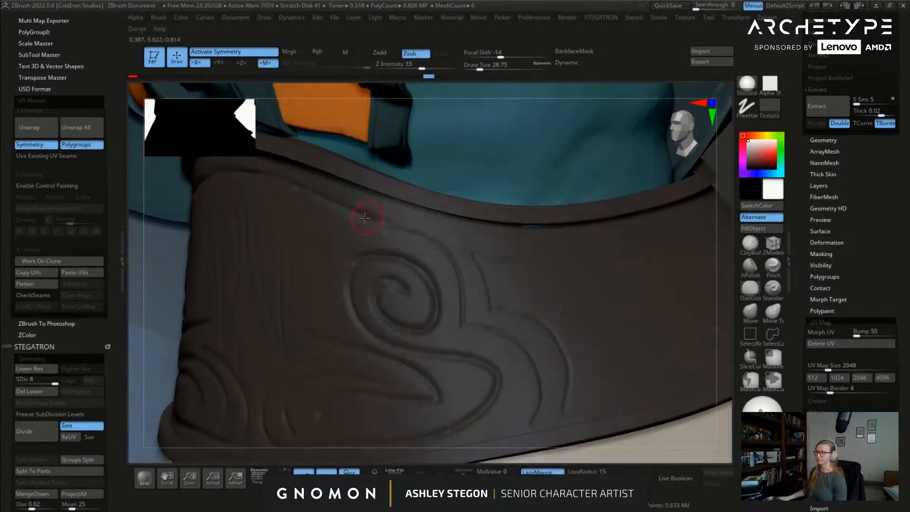
pyautogui.moveTo(417, 235); pyautogui.dragTo(445, 252)
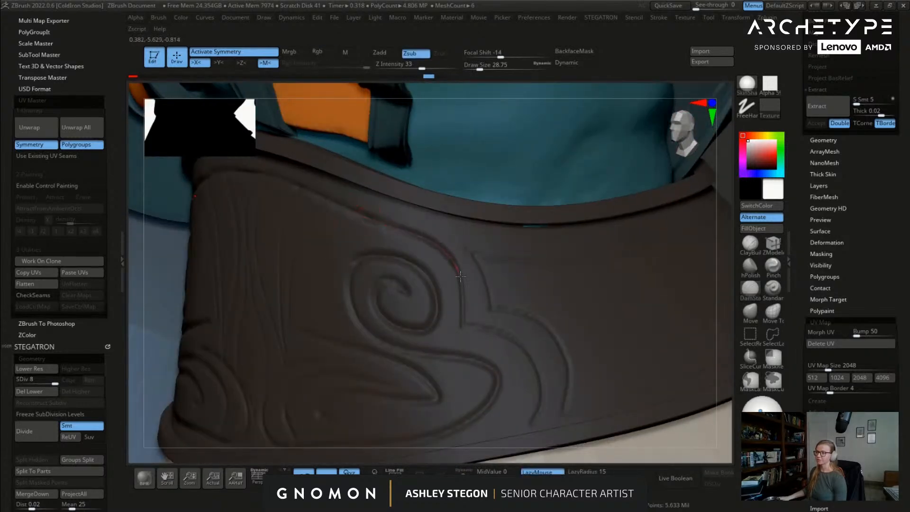
pyautogui.moveTo(464, 328); pyautogui.dragTo(465, 327)
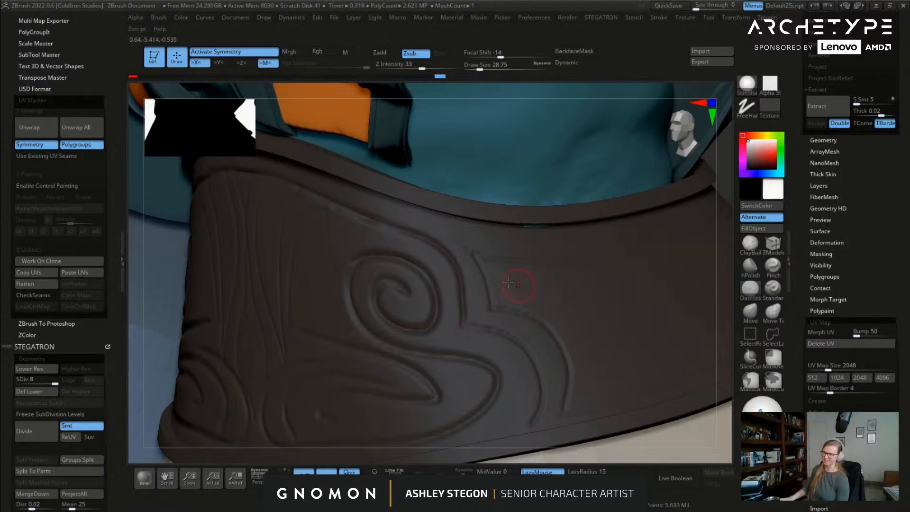
# Step: Deepen the cloud-shaped curved grooves beside the spiral, on the side of the sash
pyautogui.moveTo(491, 327)
pyautogui.keyDown('alt'); pyautogui.mouseDown(button='right')
pyautogui.moveTo(436, 265)
pyautogui.moveTo(416, 256)
pyautogui.mouseUp(button='right'); pyautogui.keyUp('alt')
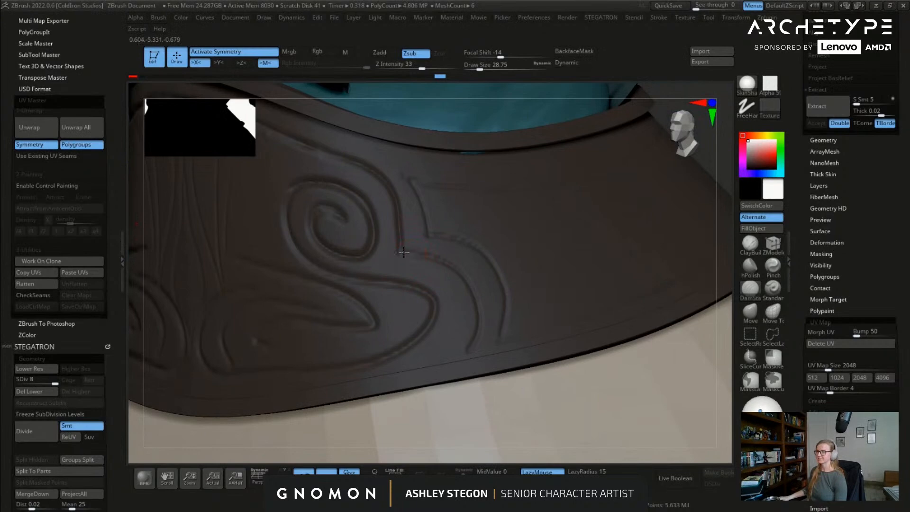
pyautogui.moveTo(477, 347)
pyautogui.mouseDown(button='right')
pyautogui.moveTo(424, 310)
pyautogui.moveTo(403, 319)
pyautogui.mouseUp(button='right')
pyautogui.moveTo(577, 318); pyautogui.dragTo(448, 251, button='right')
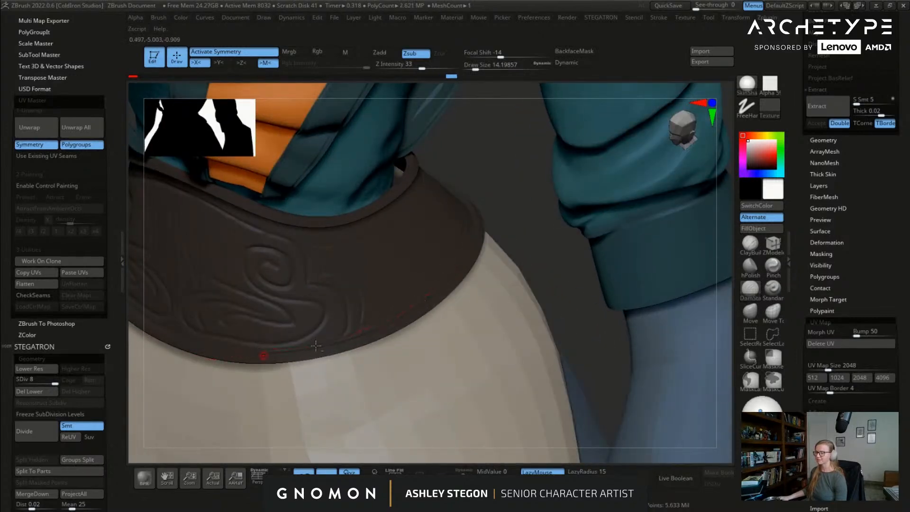
# Step: Lower the sash to subdivision level 5 and smooth away the slanted lines on its back
pyautogui.moveTo(400, 321)
pyautogui.mouseDown(button='right')
pyautogui.moveTo(445, 295)
pyautogui.moveTo(412, 321)
pyautogui.mouseUp(button='right')
pyautogui.press('s')
pyautogui.moveTo(412, 325)
pyautogui.mouseDown()
pyautogui.moveTo(450, 272)
pyautogui.moveTo(402, 280)
pyautogui.mouseUp()
pyautogui.moveTo(402, 280); pyautogui.dragTo(383, 292)
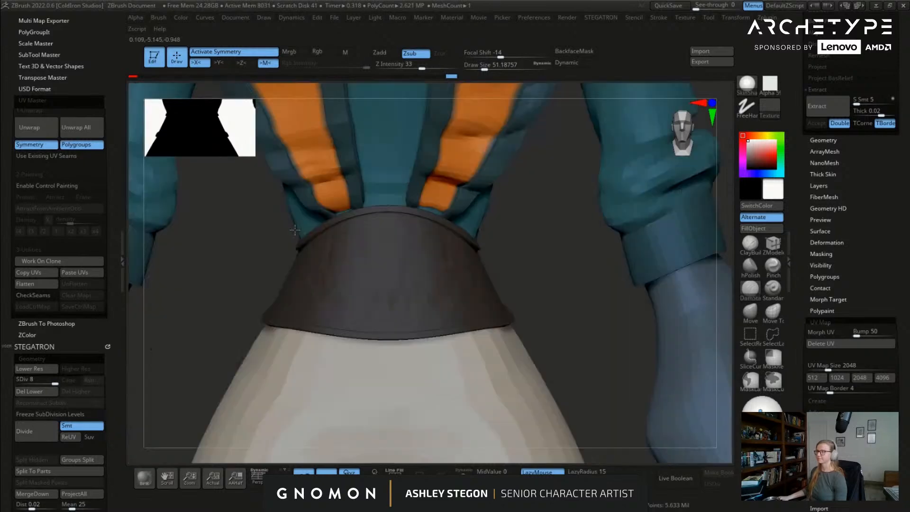
pyautogui.moveTo(441, 303); pyautogui.dragTo(411, 286, button='right')
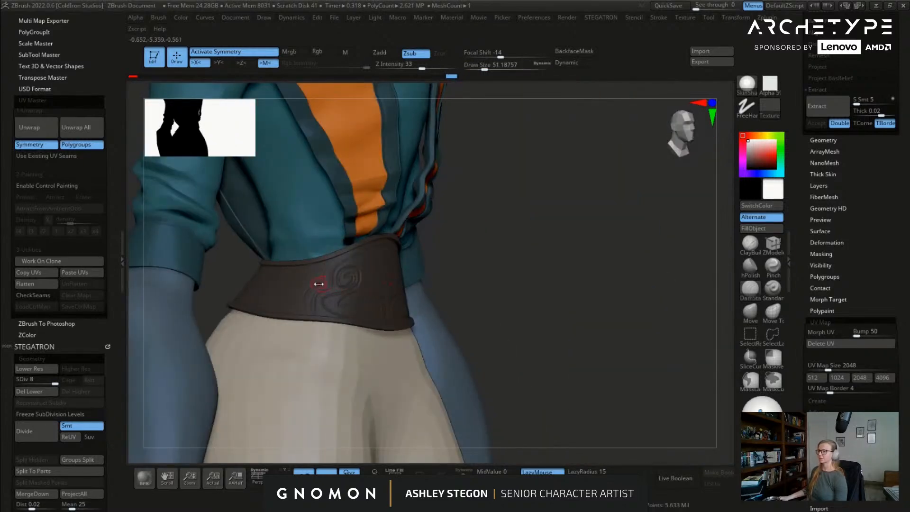
pyautogui.moveTo(315, 215)
pyautogui.mouseDown(button='right')
pyautogui.moveTo(449, 259)
pyautogui.moveTo(441, 259)
pyautogui.moveTo(463, 287)
pyautogui.moveTo(456, 278)
pyautogui.moveTo(311, 280)
pyautogui.moveTo(459, 280)
pyautogui.moveTo(400, 274)
pyautogui.moveTo(450, 270)
pyautogui.moveTo(393, 254)
pyautogui.mouseUp(button='right')
pyautogui.press('s')
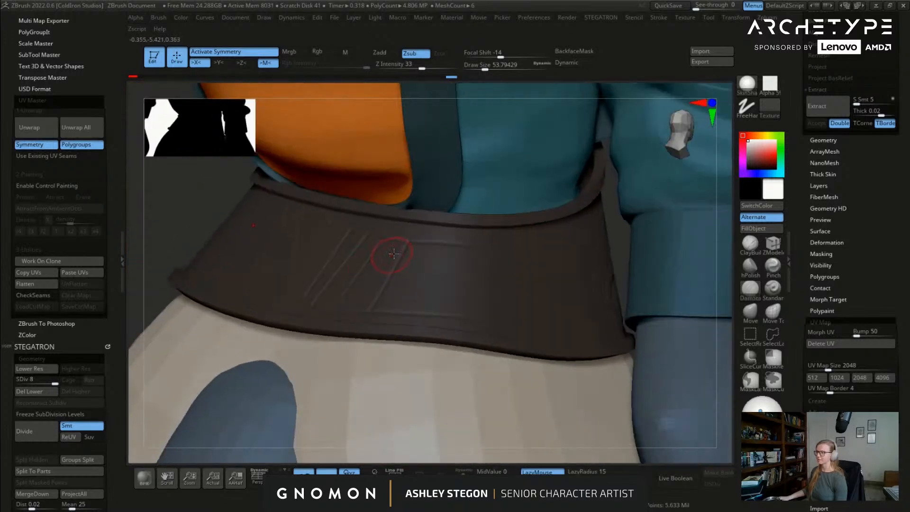
pyautogui.moveTo(508, 254)
pyautogui.mouseDown(button='right')
pyautogui.moveTo(485, 269)
pyautogui.moveTo(450, 268)
pyautogui.mouseUp(button='right')
pyautogui.hotkey('shift', 'd')
pyautogui.hotkey('shift', 'd')
pyautogui.hotkey('shift', 'd')
pyautogui.press('s')
pyautogui.moveTo(445, 273); pyautogui.dragTo(452, 273)
pyautogui.moveTo(507, 274)
pyautogui.mouseDown(button='right')
pyautogui.moveTo(458, 274)
pyautogui.moveTo(436, 299)
pyautogui.mouseUp(button='right')
pyautogui.keyDown('shift'); pyautogui.moveTo(436, 299); pyautogui.dragTo(387, 292); pyautogui.keyUp('shift')
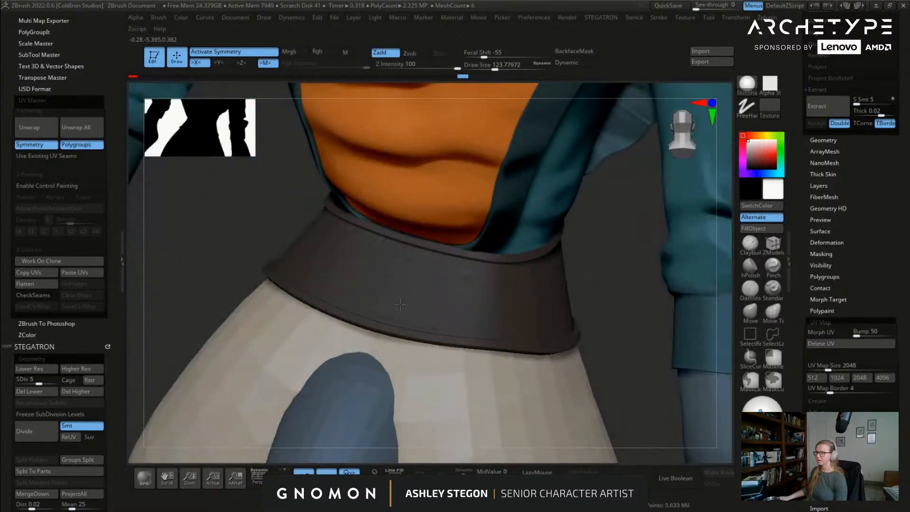
# Step: Raise the sash to subdivision level 6 and carve border grooves along the upper and lower edges of its back with DamStandard
pyautogui.press('d')
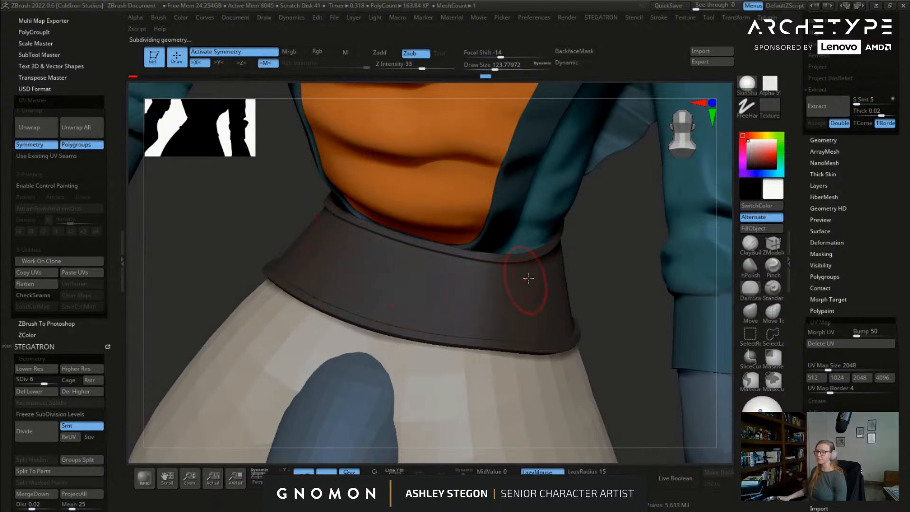
pyautogui.keyDown('ctrl'); pyautogui.moveTo(458, 289); pyautogui.dragTo(460, 290, button='right'); pyautogui.keyUp('ctrl')
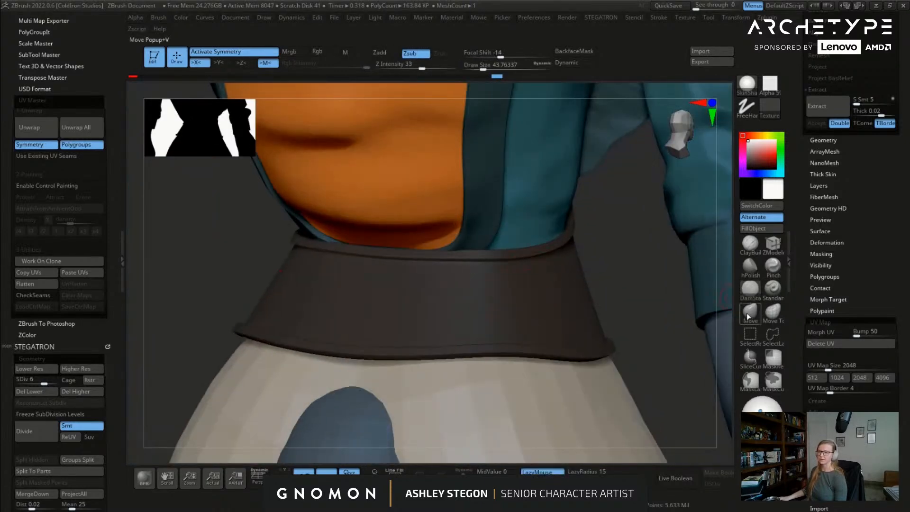
pyautogui.click(751, 308)
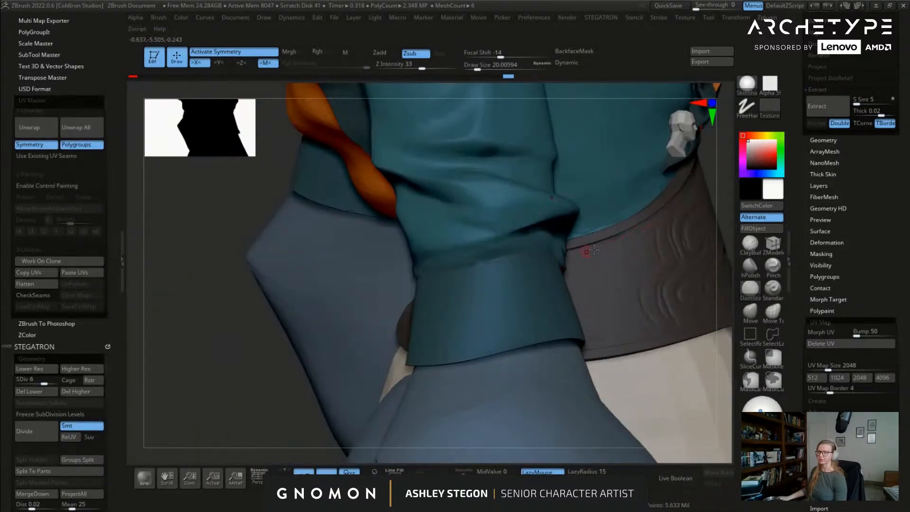
pyautogui.press(']')
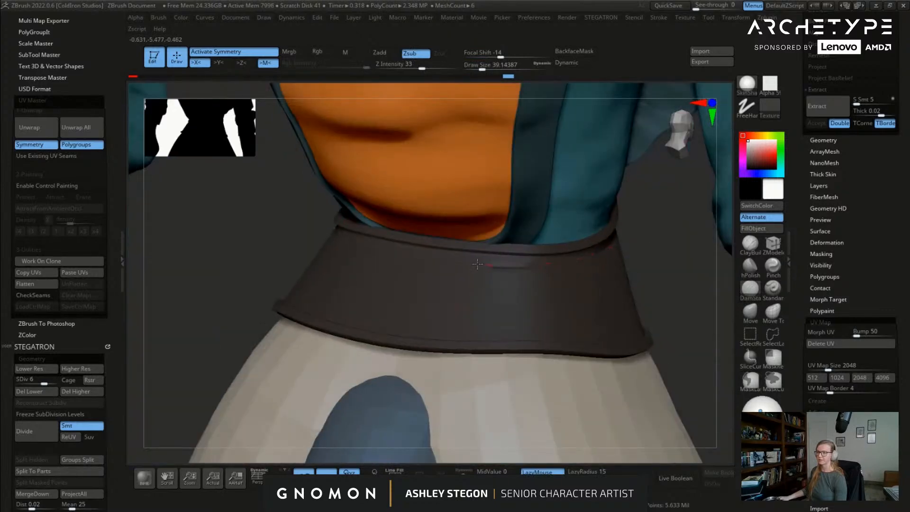
pyautogui.moveTo(430, 296); pyautogui.dragTo(436, 344, button='right')
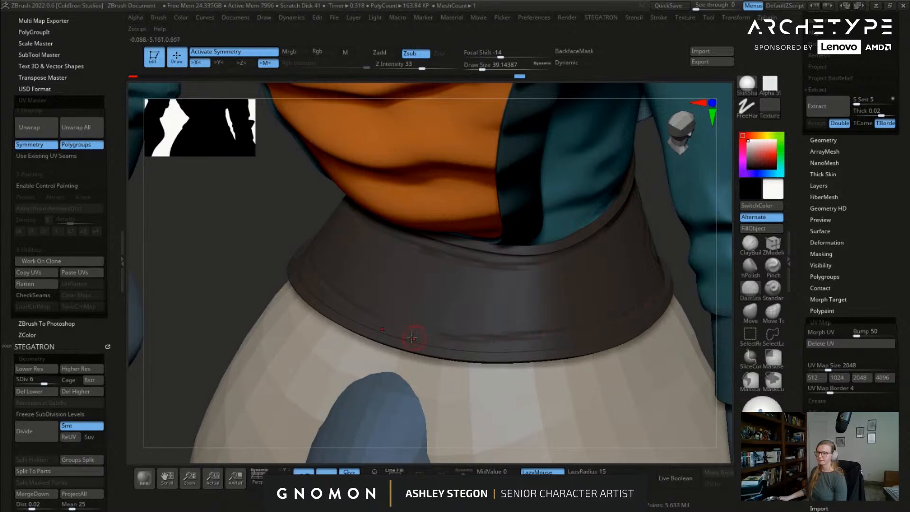
pyautogui.moveTo(658, 337); pyautogui.dragTo(718, 325, button='right')
# Step: Isolate the sash, examine the carved lines on its flattened UV shape, and morph it back to 3D
pyautogui.click(822, 333)
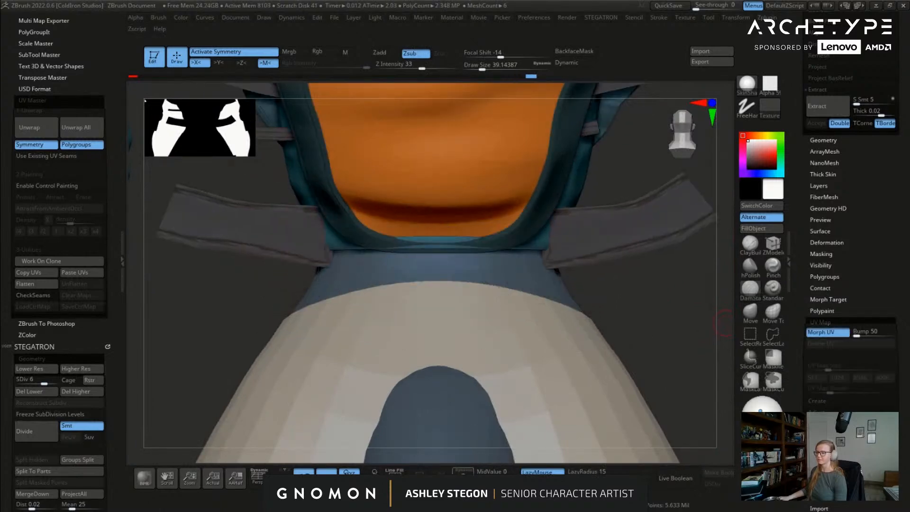
pyautogui.keyDown('alt'); pyautogui.moveTo(572, 370); pyautogui.dragTo(668, 219, button='right'); pyautogui.keyUp('alt')
pyautogui.click(561, 259)
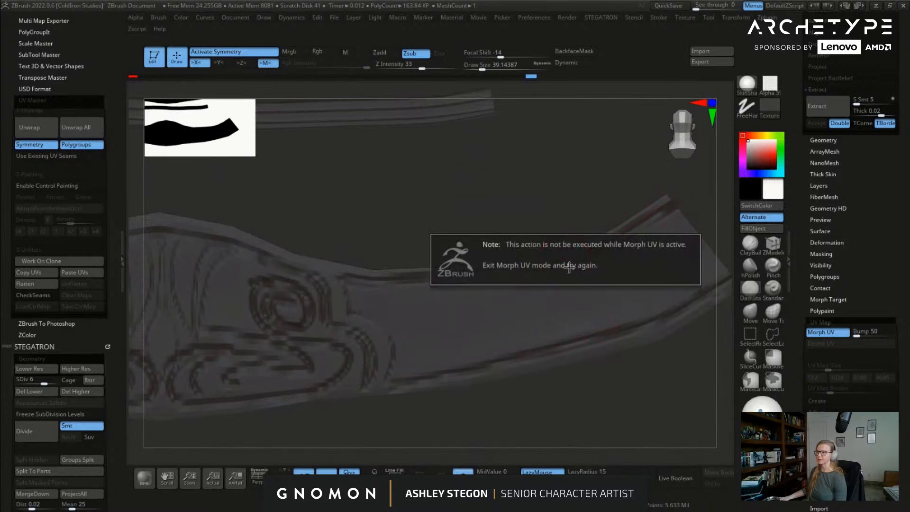
pyautogui.keyDown('ctrl'); pyautogui.moveTo(616, 279); pyautogui.dragTo(307, 204, button='right'); pyautogui.keyUp('ctrl')
pyautogui.keyDown('alt'); pyautogui.moveTo(647, 312); pyautogui.dragTo(495, 313, button='right'); pyautogui.keyUp('alt')
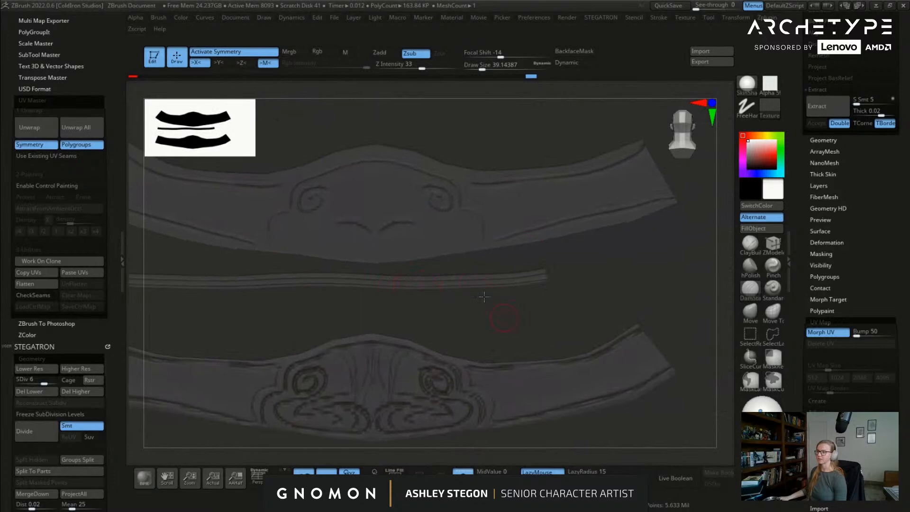
pyautogui.keyDown('alt'); pyautogui.moveTo(570, 361); pyautogui.dragTo(577, 306, button='right'); pyautogui.keyUp('alt')
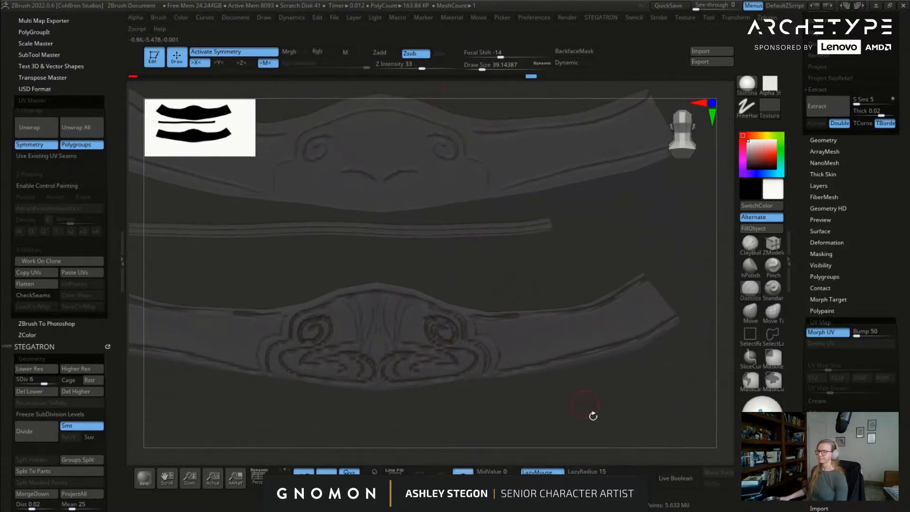
pyautogui.click(821, 332)
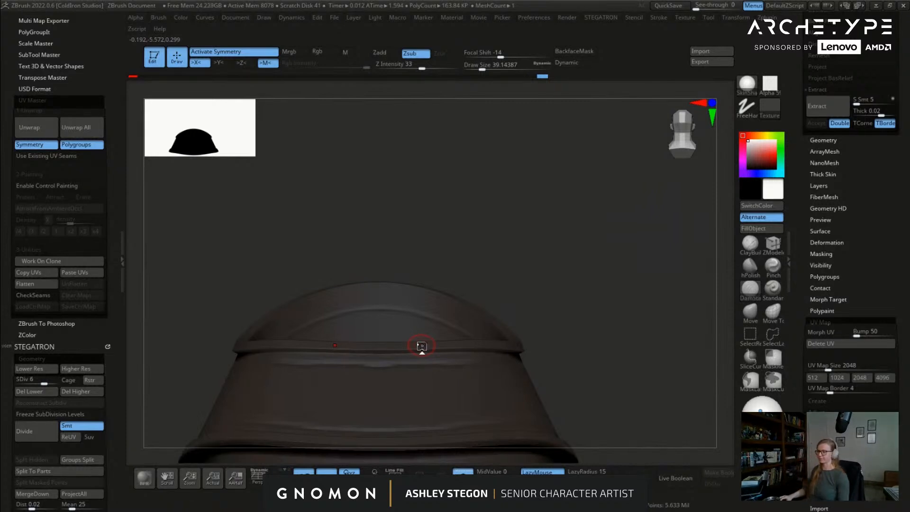
# Step: Raise the sash to subdivision level 8 and soften the ornament grooves on its front and sides with the Smooth brush
pyautogui.moveTo(435, 307); pyautogui.dragTo(559, 283, button='right')
pyautogui.keyDown('ctrl'); pyautogui.moveTo(426, 289); pyautogui.dragTo(493, 333, button='right'); pyautogui.keyUp('ctrl')
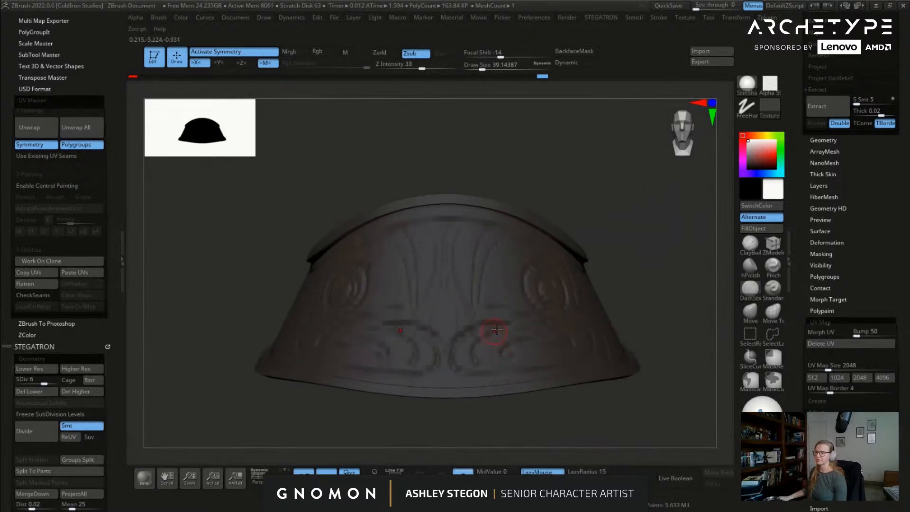
pyautogui.press('d')
pyautogui.press('d')
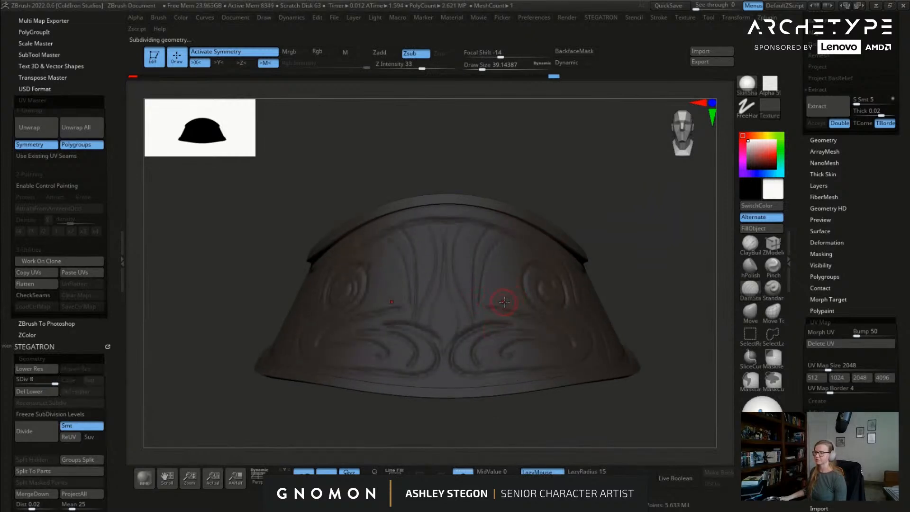
pyautogui.press('s')
pyautogui.moveTo(508, 270); pyautogui.dragTo(515, 269)
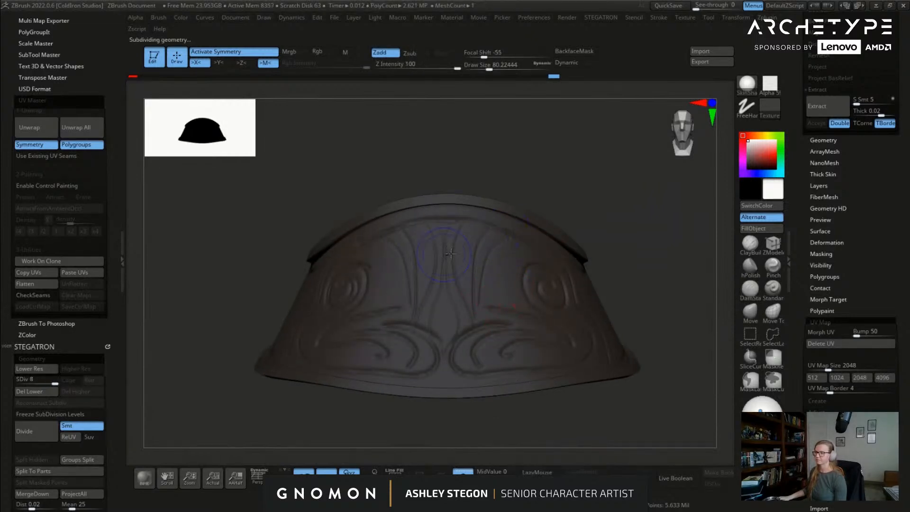
pyautogui.moveTo(417, 332); pyautogui.dragTo(412, 314, button='right')
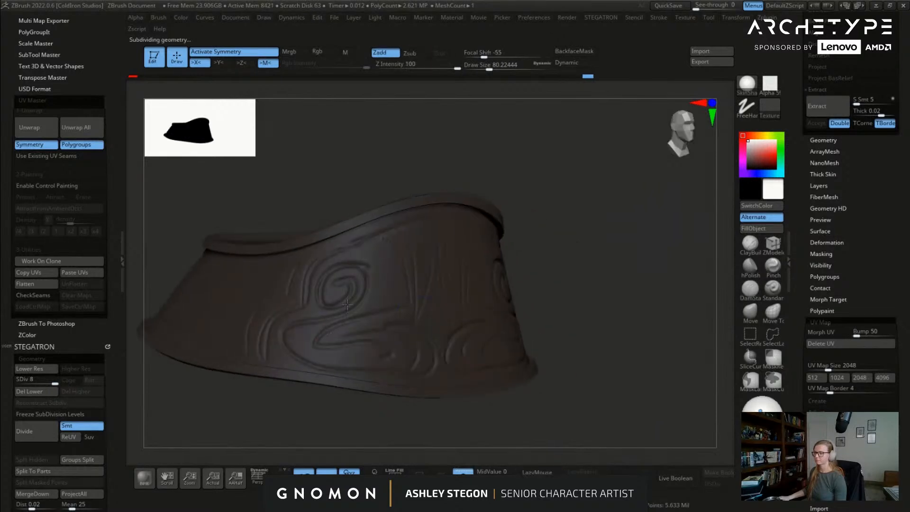
pyautogui.keyDown('shift'); pyautogui.moveTo(249, 321); pyautogui.dragTo(248, 346); pyautogui.keyUp('shift')
pyautogui.moveTo(412, 357); pyautogui.dragTo(360, 341, button='right')
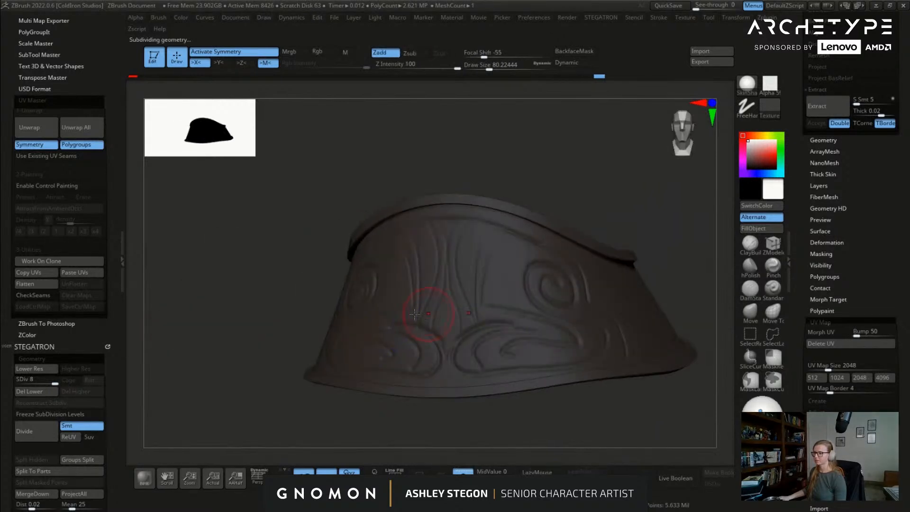
# Step: Show the sash together with the rest of the character and frame the full figure from the front
pyautogui.moveTo(630, 270); pyautogui.dragTo(543, 270, button='right')
pyautogui.moveTo(507, 317)
pyautogui.mouseDown(button='right')
pyautogui.moveTo(583, 258)
pyautogui.moveTo(463, 260)
pyautogui.moveTo(480, 321)
pyautogui.moveTo(592, 279)
pyautogui.moveTo(569, 281)
pyautogui.moveTo(532, 309)
pyautogui.moveTo(484, 459)
pyautogui.mouseUp(button='right')
pyautogui.click(467, 476)
pyautogui.keyDown('ctrl'); pyautogui.moveTo(516, 412); pyautogui.dragTo(505, 334, button='right'); pyautogui.keyUp('ctrl')
pyautogui.moveTo(424, 304); pyautogui.dragTo(592, 295, button='right')
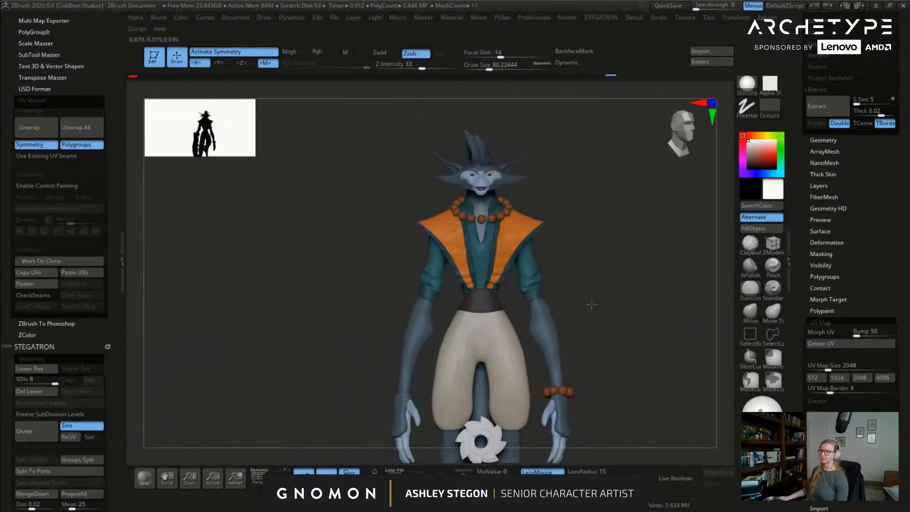
pyautogui.keyDown('alt'); pyautogui.moveTo(628, 372); pyautogui.dragTo(609, 265, button='right'); pyautogui.keyUp('alt')
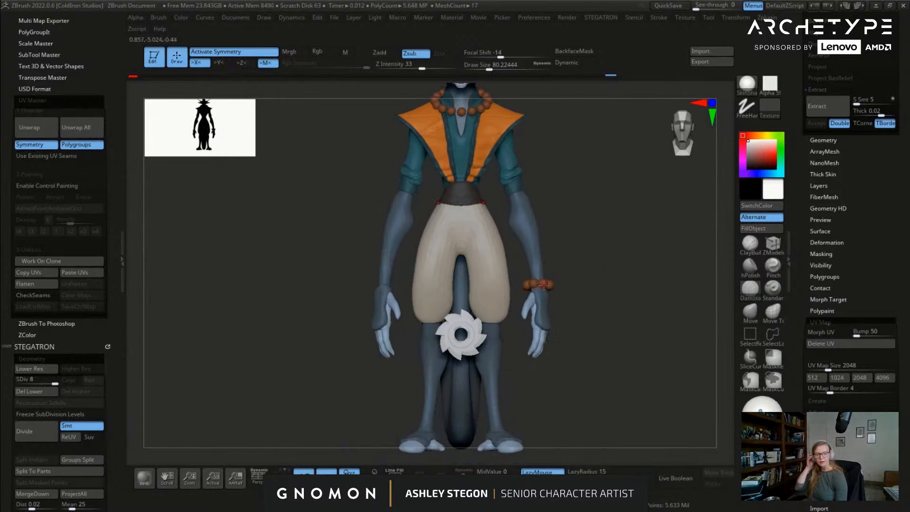
pyautogui.moveTo(480, 127)
pyautogui.keyDown('alt'); pyautogui.mouseDown(button='right')
pyautogui.moveTo(448, 282)
pyautogui.moveTo(622, 264)
pyautogui.mouseUp(button='right'); pyautogui.keyUp('alt')
pyautogui.press('s')
pyautogui.moveTo(621, 264); pyautogui.dragTo(614, 265)
pyautogui.moveTo(612, 269)
pyautogui.keyDown('alt'); pyautogui.mouseDown(button='right')
pyautogui.moveTo(605, 309)
pyautogui.moveTo(523, 169)
pyautogui.mouseUp(button='right'); pyautogui.keyUp('alt')
pyautogui.keyDown('alt'); pyautogui.moveTo(467, 122); pyautogui.dragTo(607, 251, button='right'); pyautogui.keyUp('alt')
pyautogui.keyDown('alt'); pyautogui.moveTo(619, 424); pyautogui.dragTo(605, 264, button='right'); pyautogui.keyUp('alt')
pyautogui.press('s')
pyautogui.moveTo(611, 287); pyautogui.dragTo(618, 287)
pyautogui.press('b')
pyautogui.press('m')
pyautogui.press('v')
# Step: Select the shirt and carve lengthwise rib grooves around the sleeve cuff with DamStandard at a draw size of about 80
pyautogui.moveTo(582, 337)
pyautogui.keyDown('alt'); pyautogui.mouseDown(button='right')
pyautogui.moveTo(569, 266)
pyautogui.moveTo(533, 292)
pyautogui.mouseUp(button='right'); pyautogui.keyUp('alt')
pyautogui.keyDown('alt'); pyautogui.click(474, 283); pyautogui.keyUp('alt')
pyautogui.click(754, 300)
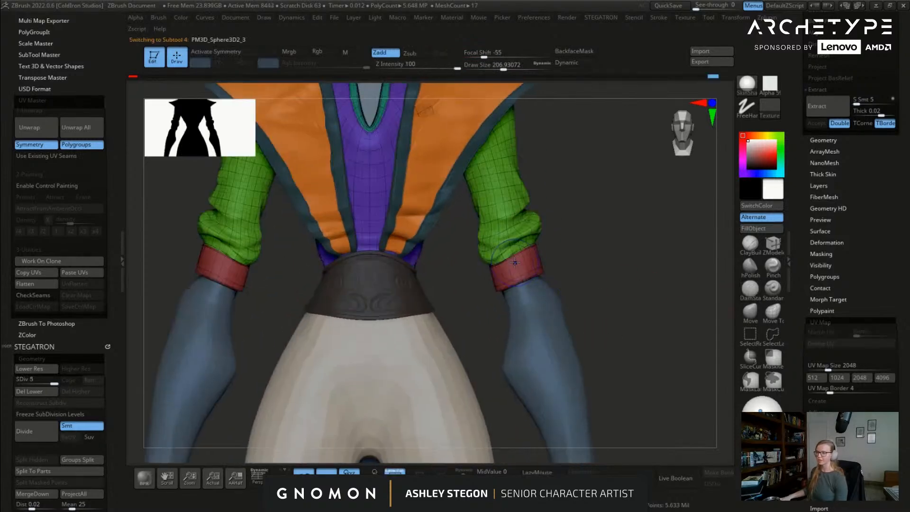
pyautogui.press('s')
pyautogui.moveTo(500, 272); pyautogui.dragTo(492, 272)
pyautogui.keyDown('ctrl'); pyautogui.moveTo(509, 262); pyautogui.dragTo(537, 331, button='right'); pyautogui.keyUp('ctrl')
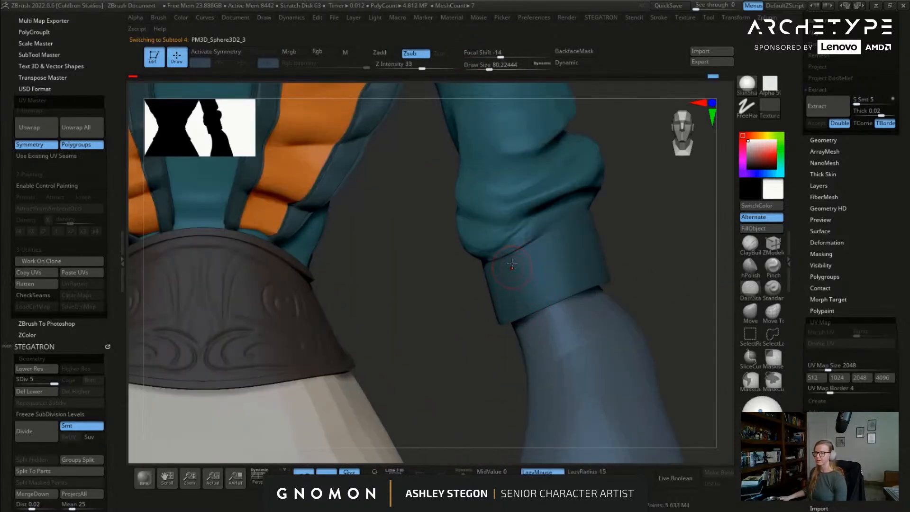
pyautogui.moveTo(533, 244); pyautogui.dragTo(588, 212, button='right')
pyautogui.moveTo(569, 283); pyautogui.dragTo(512, 268, button='right')
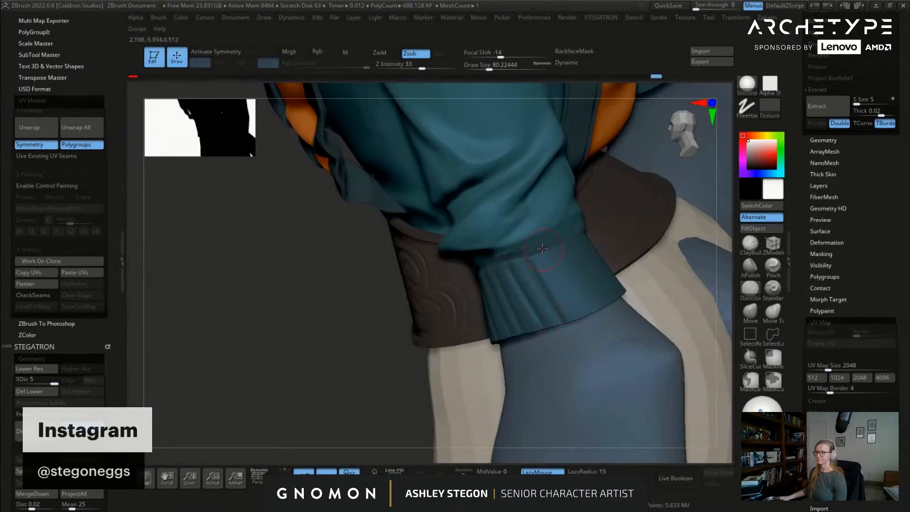
pyautogui.moveTo(540, 249); pyautogui.dragTo(575, 203, button='right')
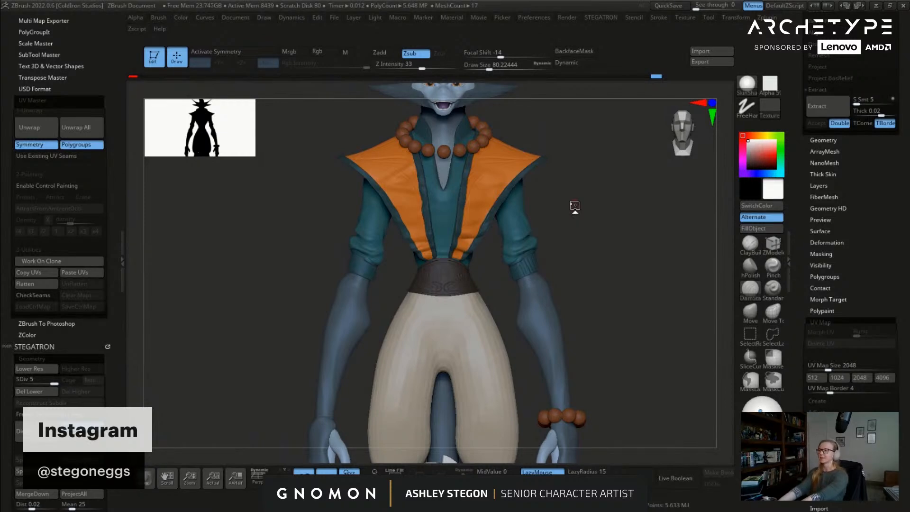
pyautogui.moveTo(577, 162)
pyautogui.mouseDown()
pyautogui.moveTo(488, 220)
pyautogui.moveTo(575, 252)
pyautogui.moveTo(565, 246)
pyautogui.mouseUp()
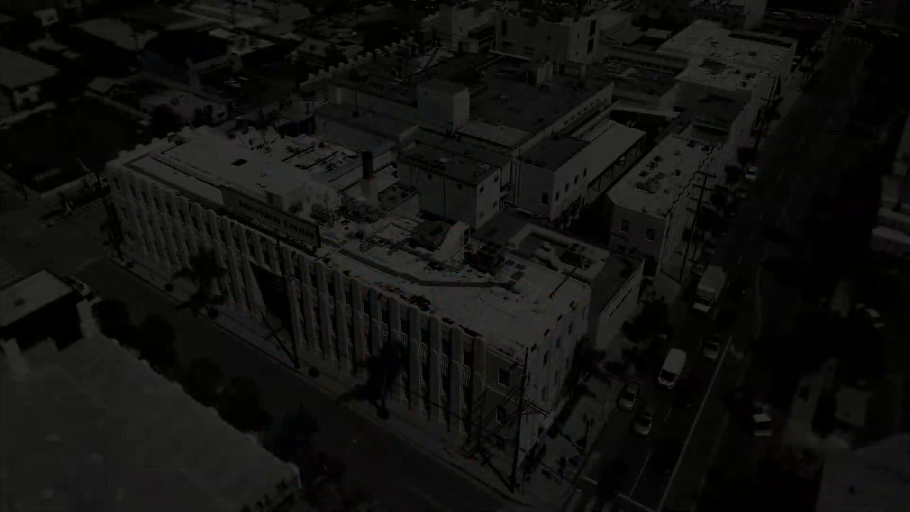